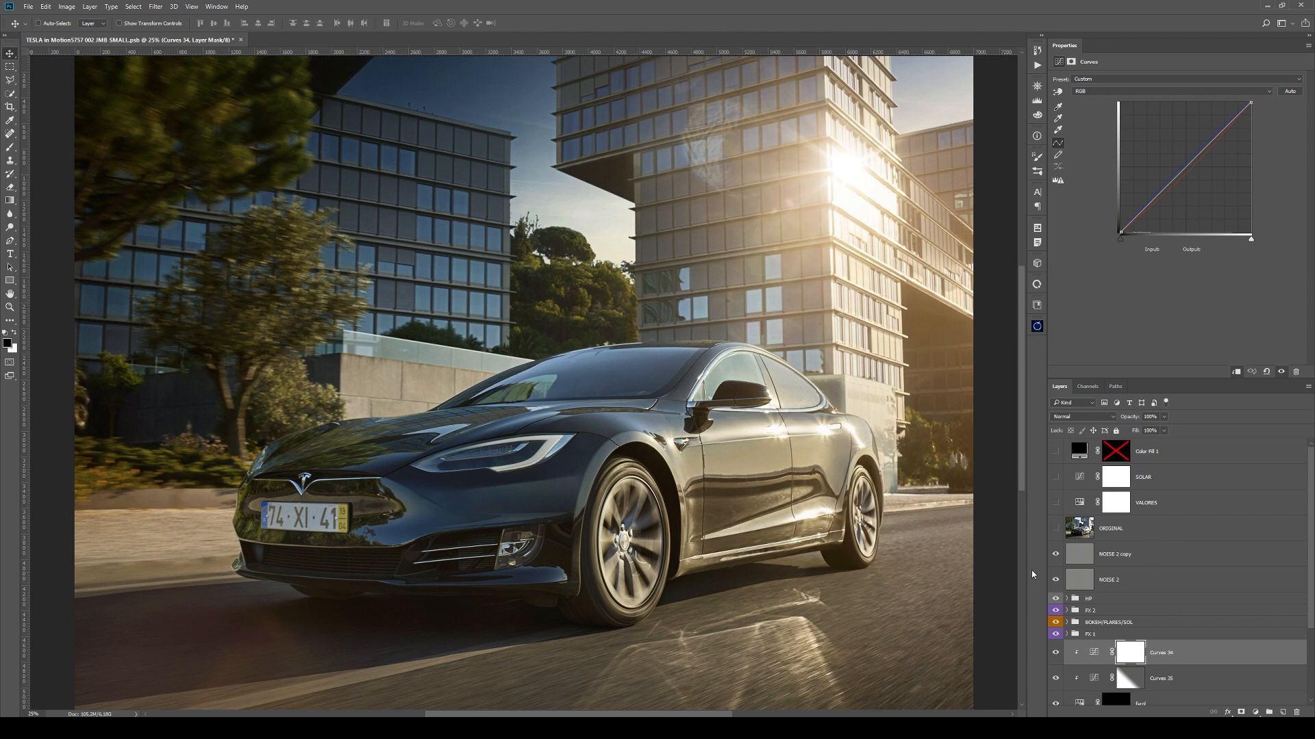
- Replace the view of the retouched composite with the unretouched ORIGINAL layer
{"action": "scroll", "coordinate": [1281, 496], "scroll_direction": "down", "scroll_amount": 3}
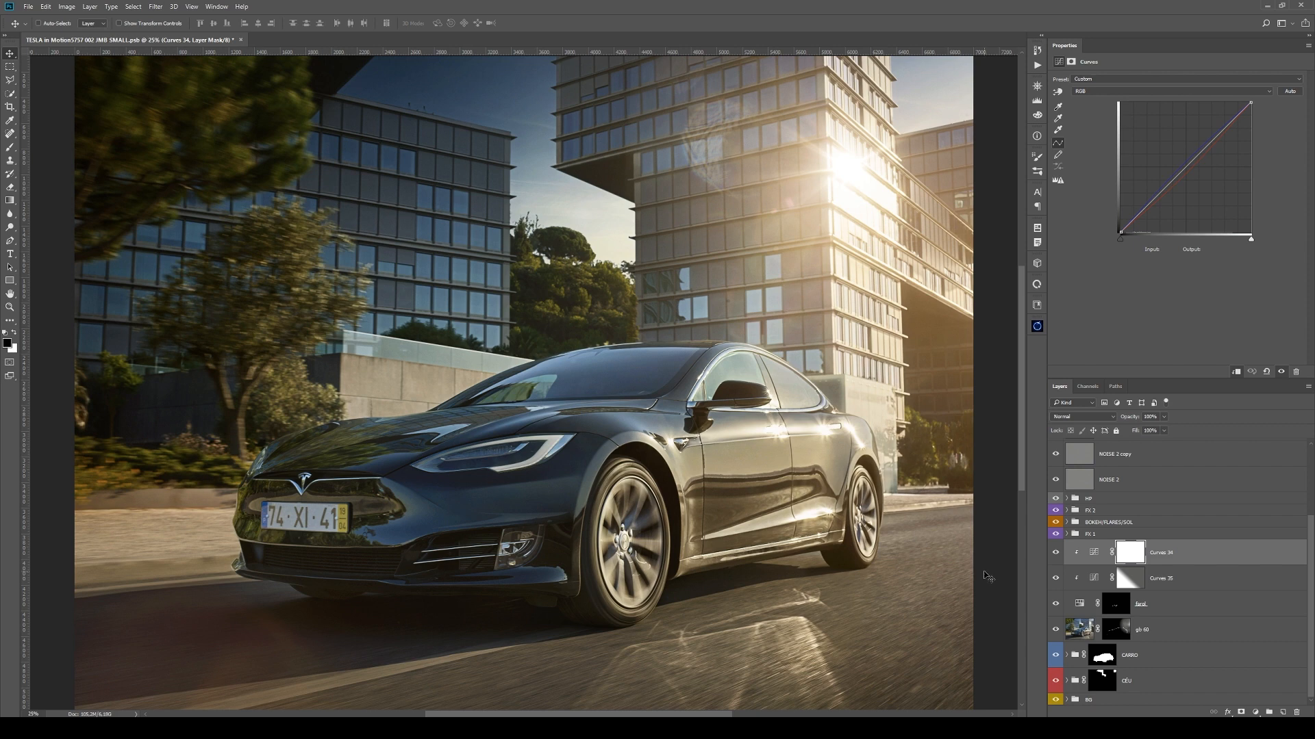
{"action": "scroll", "coordinate": [1239, 610], "scroll_direction": "up", "scroll_amount": 3}
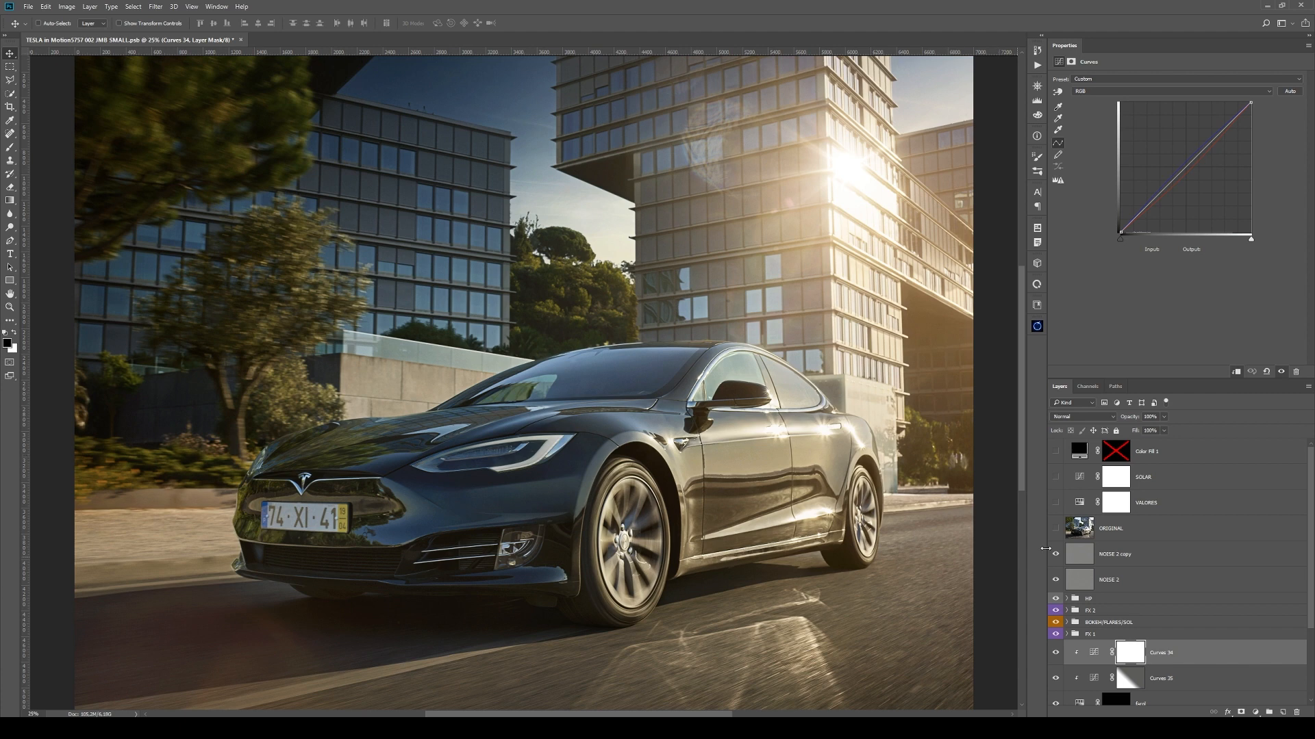
{"action": "left_click", "coordinate": [1146, 526]}
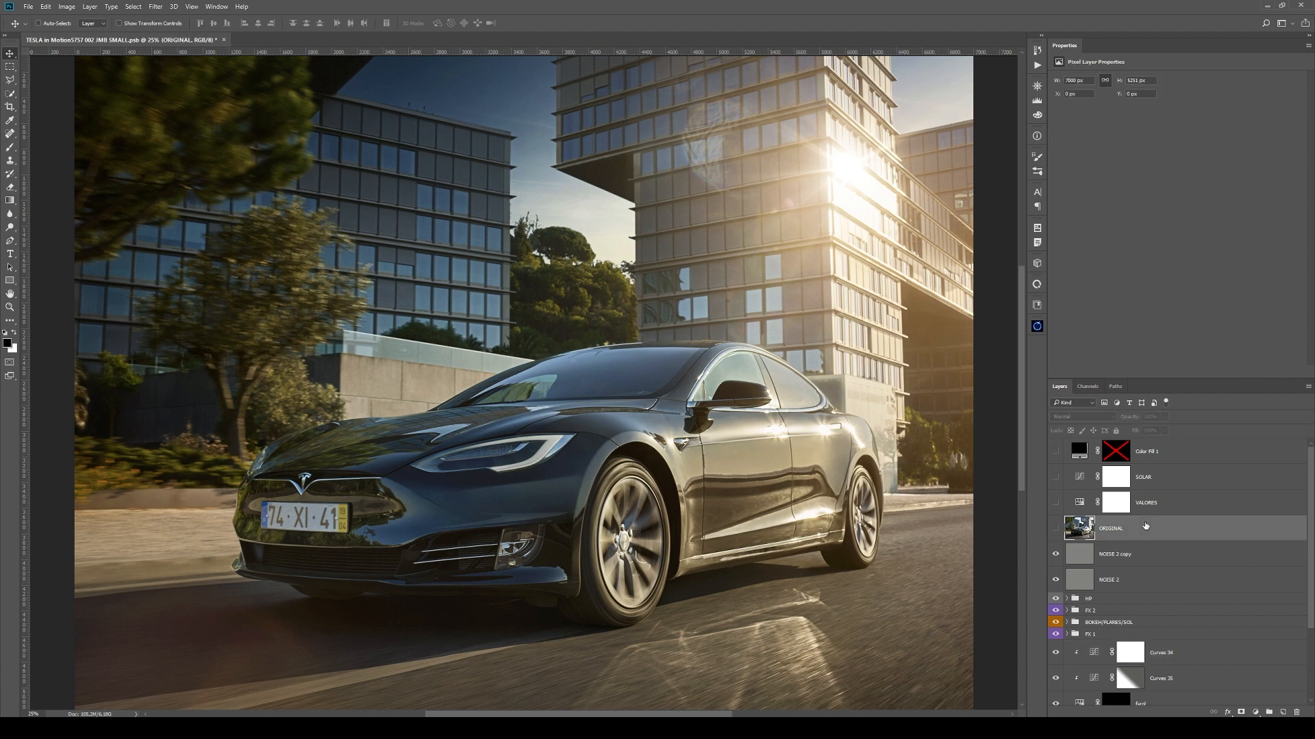
{"action": "left_click", "coordinate": [1055, 530]}
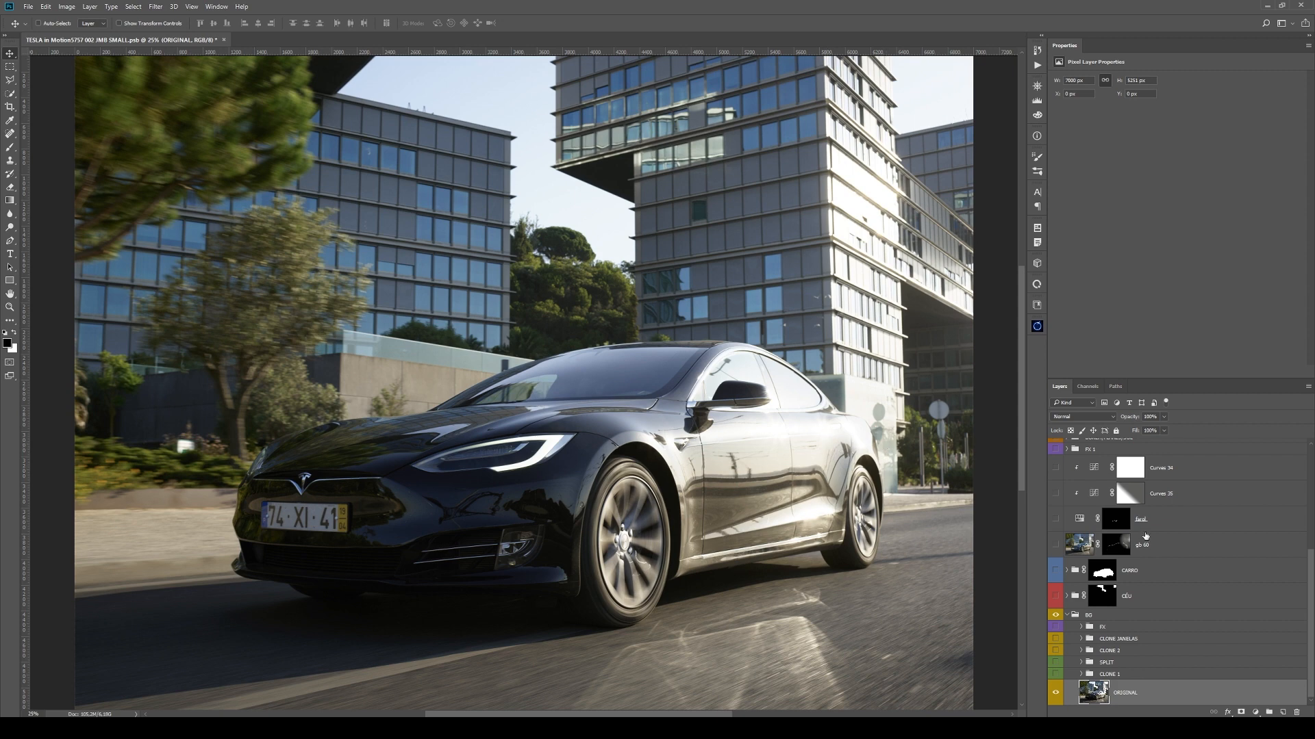
- Mark the unwanted reflections on the front door and front bumper with rectangular selections and examine them up close
{"action": "key", "text": "m"}
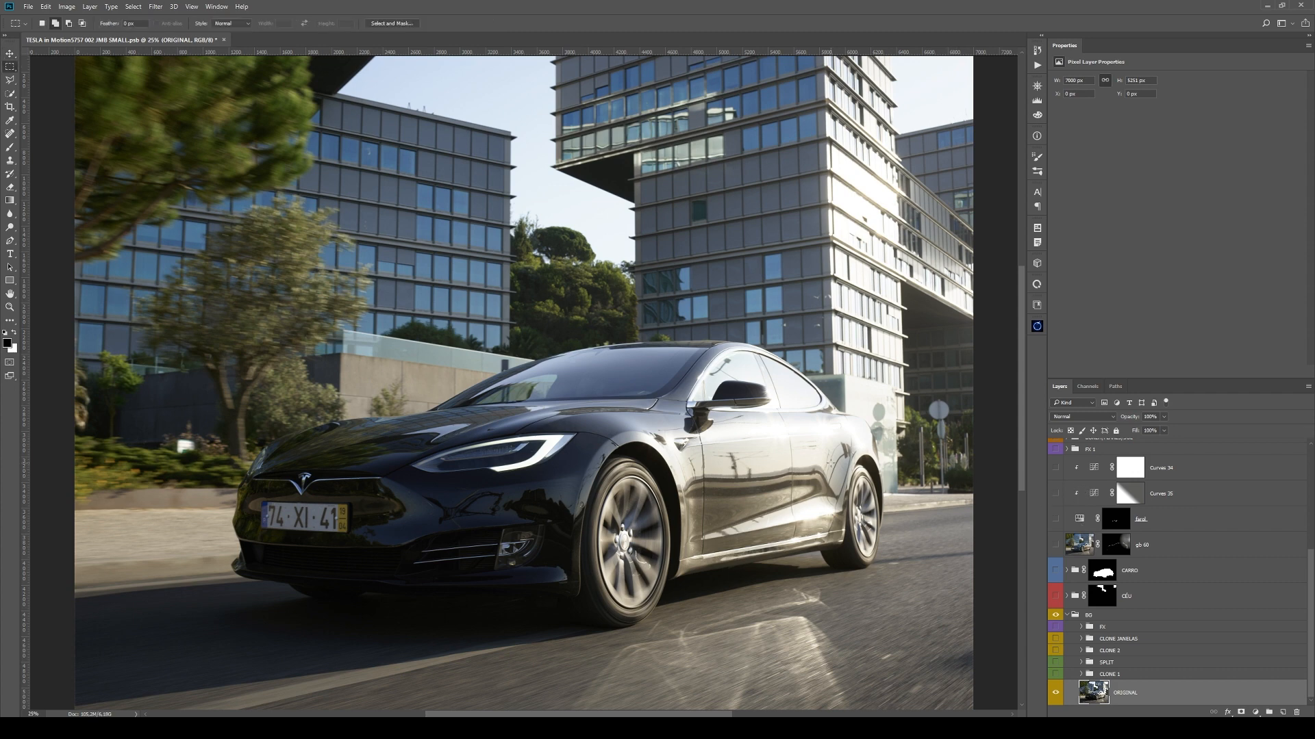
{"action": "left_click_drag", "start_coordinate": [682, 446], "coordinate": [762, 492]}
{"action": "left_click_drag", "start_coordinate": [442, 484], "coordinate": [574, 526]}
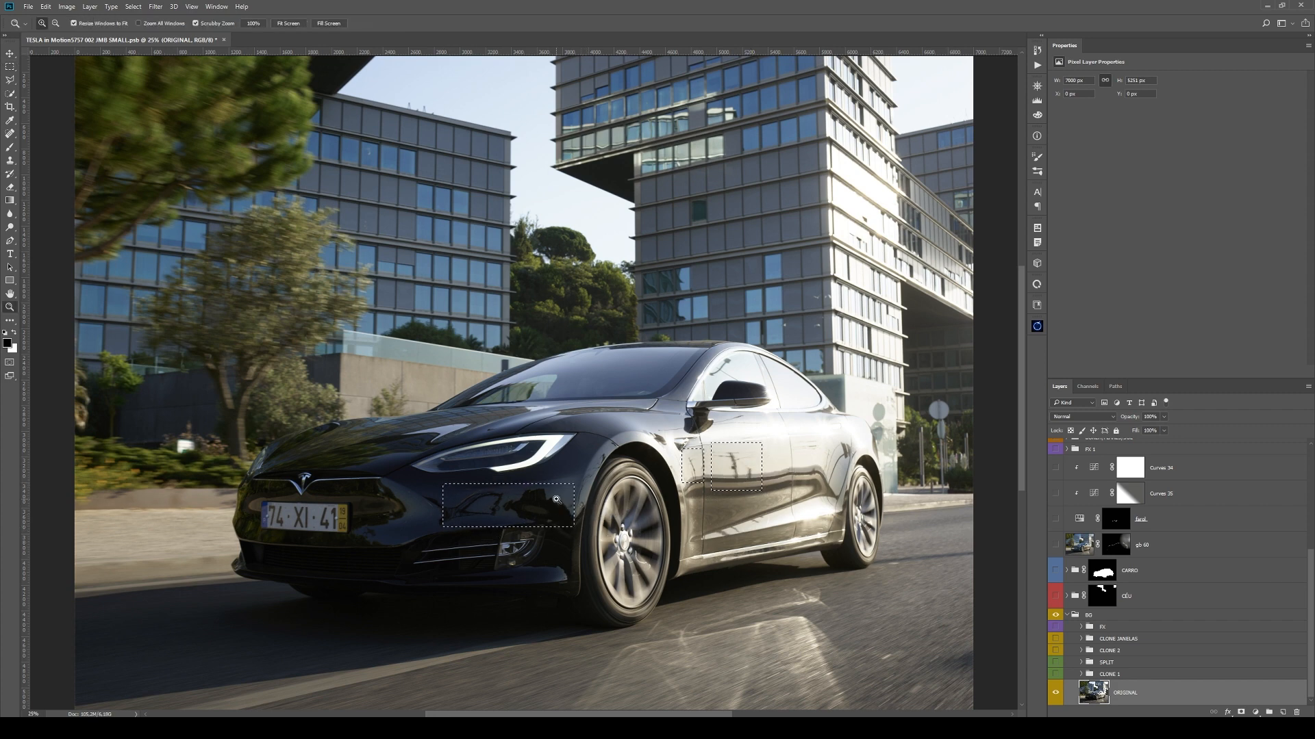
{"action": "key", "text": "z"}
{"action": "left_click", "coordinate": [558, 503]}
{"action": "left_click", "coordinate": [527, 514]}
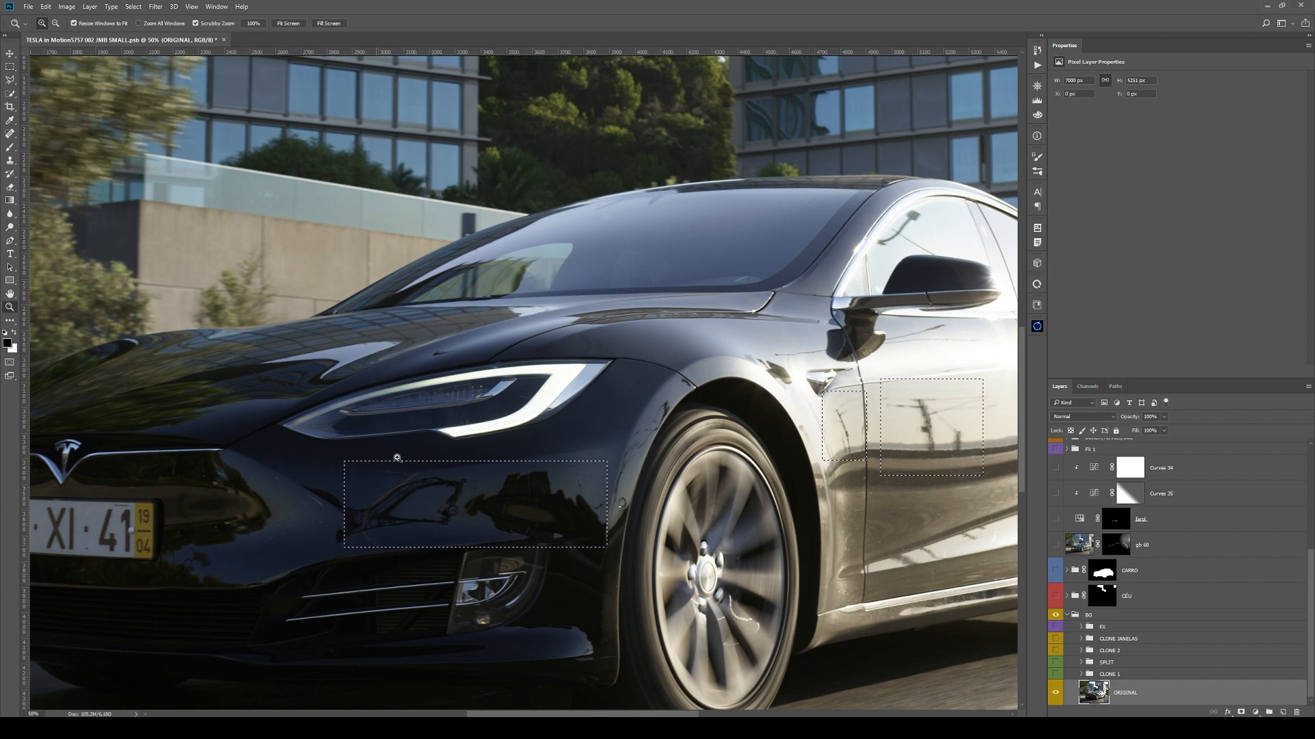
{"action": "left_click_drag", "start_coordinate": [499, 497], "coordinate": [586, 518]}
{"action": "key", "text": "ctrl+minus"}
{"action": "key", "text": "ctrl+minus"}
{"action": "key", "text": "ctrl+minus"}
{"action": "key", "text": "ctrl+minus"}
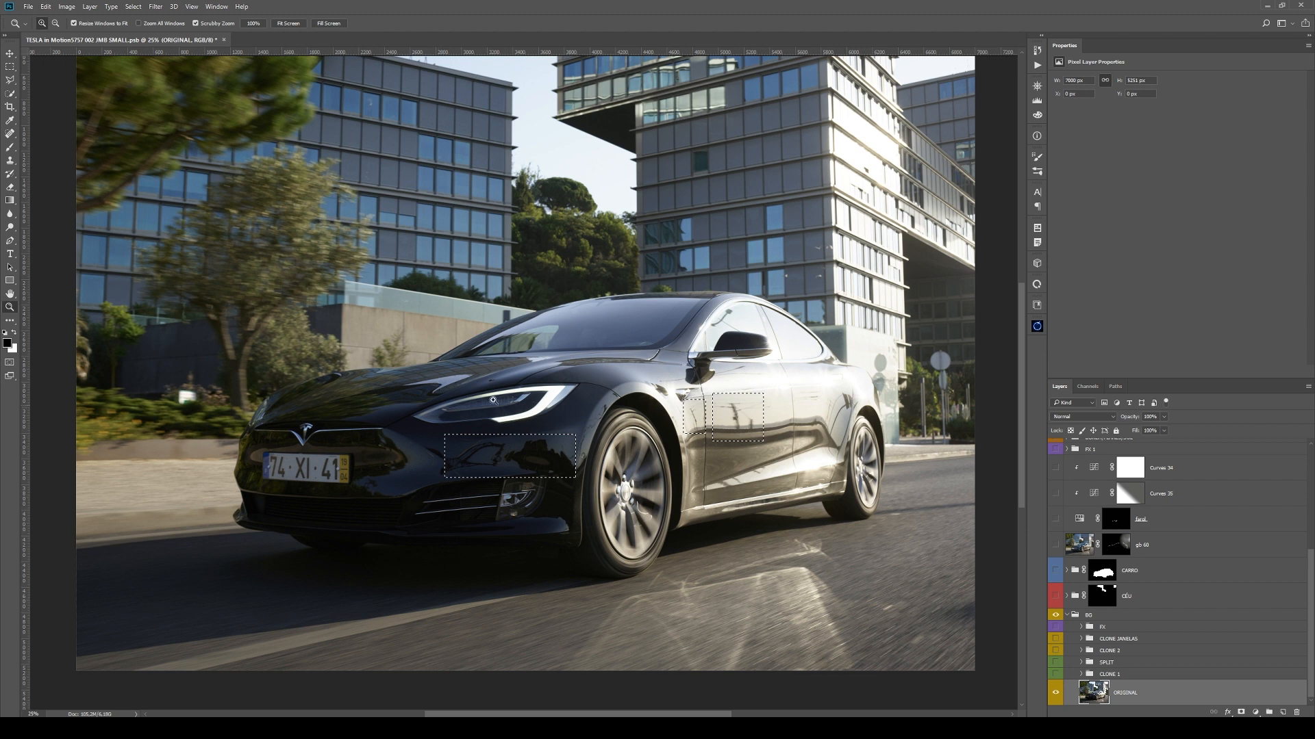
- Mark the signs behind the car, the tower's windows and the roadside hedge with added rectangular selections, and clear all selections
{"action": "key", "text": "m"}
{"action": "left_click_drag", "start_coordinate": [859, 345], "coordinate": [897, 424]}
{"action": "left_click_drag", "start_coordinate": [917, 337], "coordinate": [963, 454]}
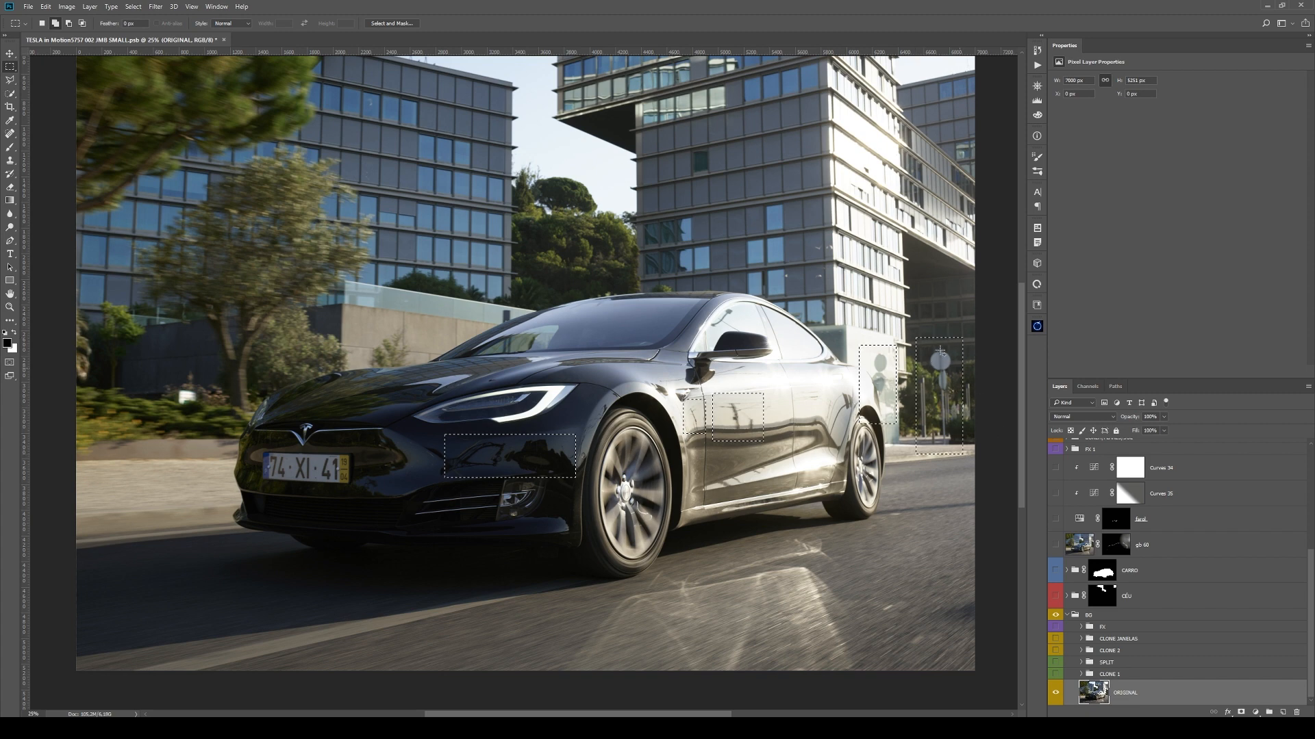
{"action": "scroll", "coordinate": [702, 283], "scroll_direction": "up", "scroll_amount": 3}
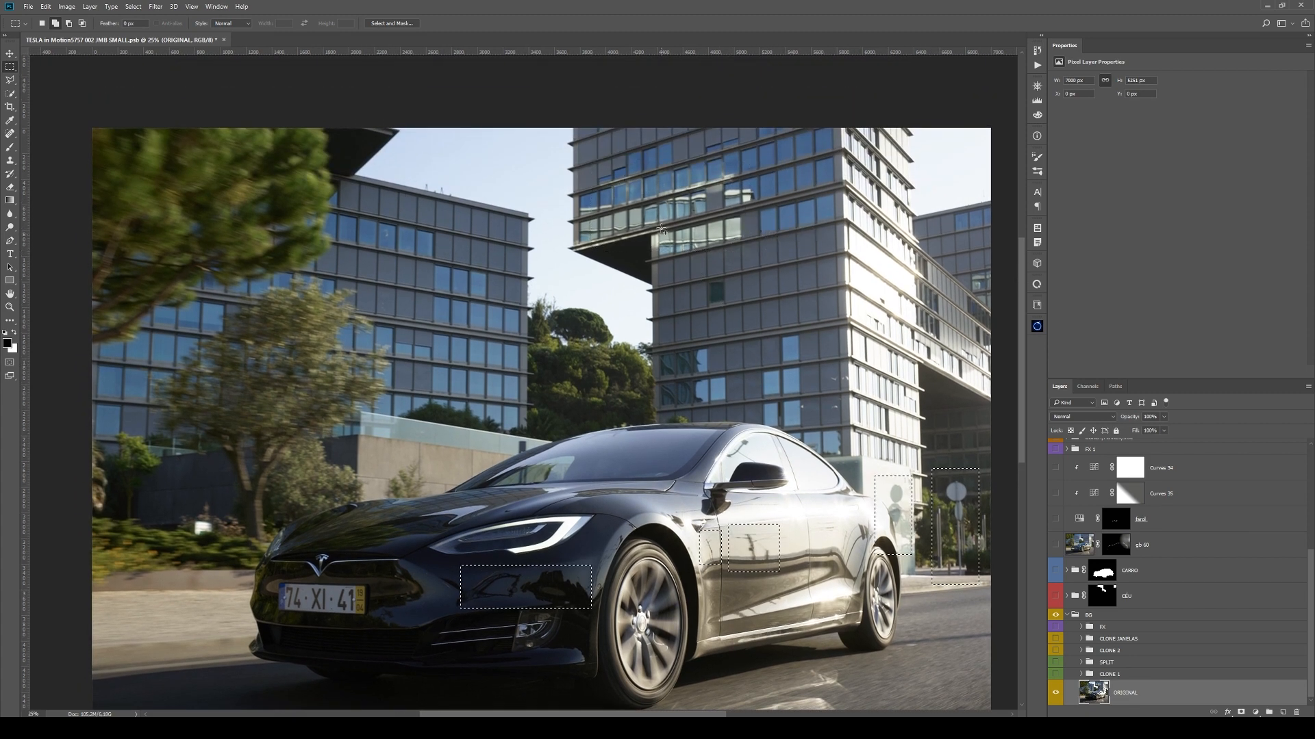
{"action": "left_click_drag", "start_coordinate": [591, 162], "coordinate": [772, 250]}
{"action": "left_click_drag", "start_coordinate": [701, 273], "coordinate": [740, 314]}
{"action": "left_click_drag", "start_coordinate": [511, 390], "coordinate": [625, 299]}
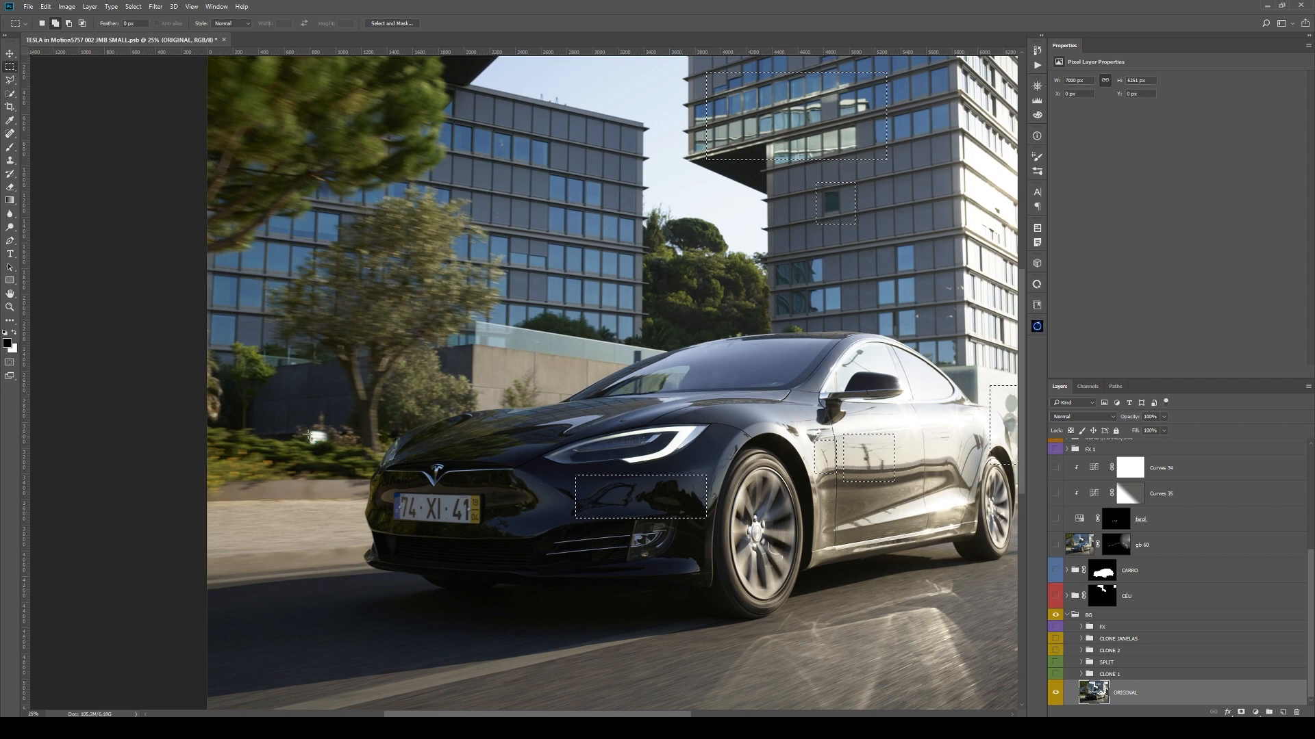
{"action": "left_click_drag", "start_coordinate": [298, 421], "coordinate": [349, 452]}
{"action": "key", "text": "z"}
{"action": "left_click", "coordinate": [438, 431], "text": "alt"}
{"action": "key", "text": "ctrl+d"}
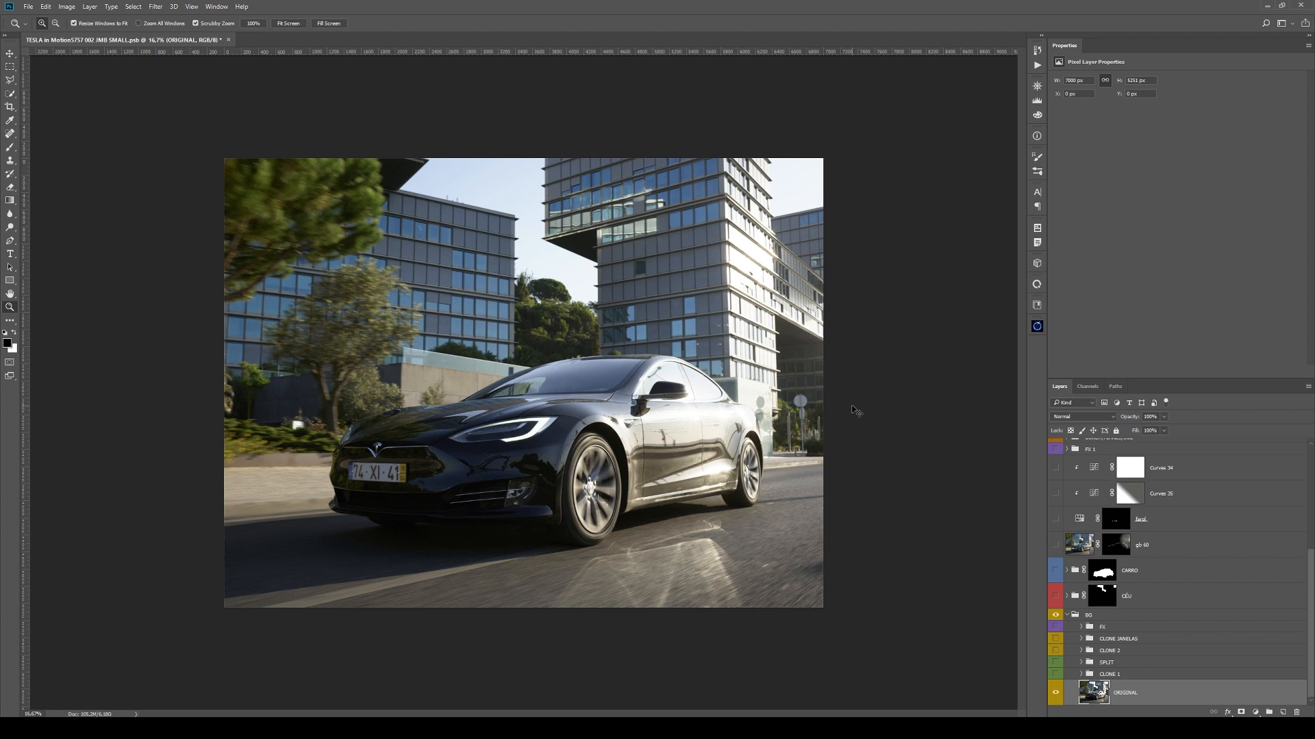
- Examine the reflections and blemishes along the side of the car at 100% magnification
{"action": "key", "text": "ctrl+h"}
{"action": "left_click", "coordinate": [656, 456]}
{"action": "left_click", "coordinate": [656, 456]}
{"action": "left_click", "coordinate": [654, 445]}
{"action": "left_click", "coordinate": [653, 436]}
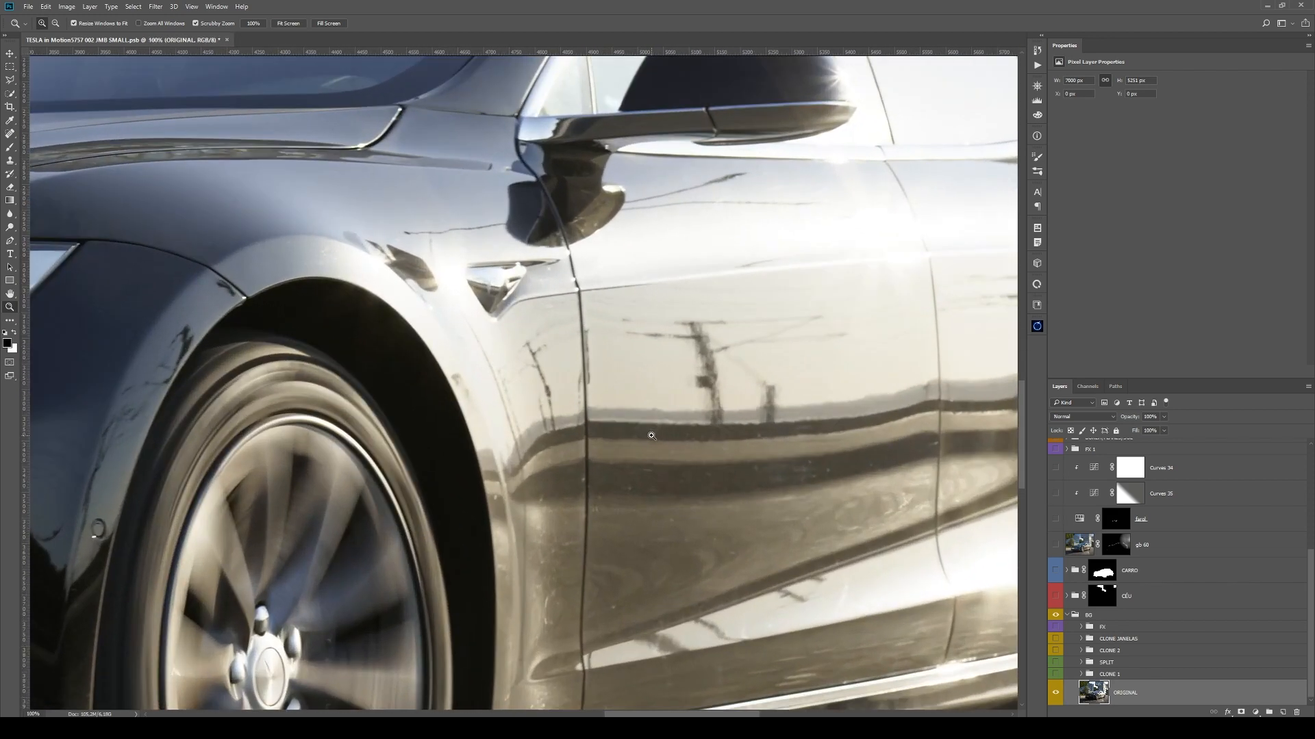
{"action": "left_click", "coordinate": [643, 446]}
{"action": "scroll", "coordinate": [639, 475], "scroll_direction": "right", "scroll_amount": 3}
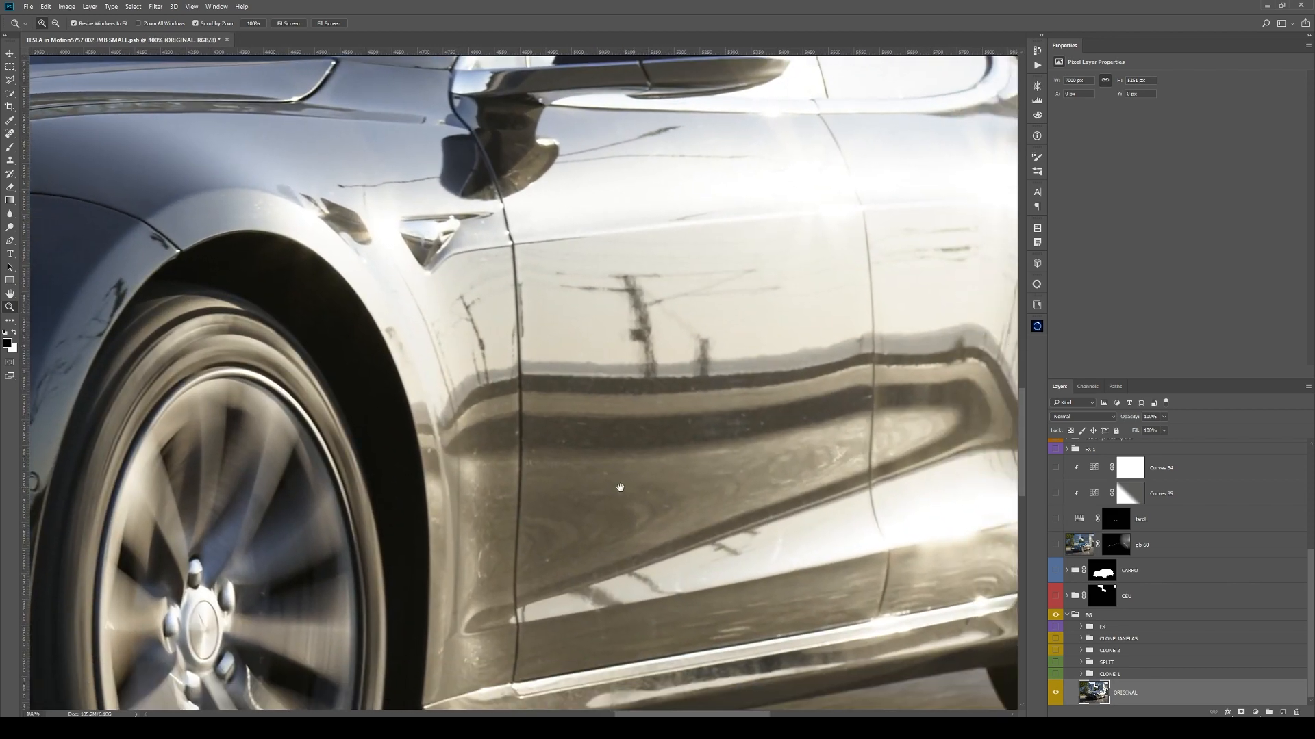
{"action": "scroll", "coordinate": [573, 455], "scroll_direction": "down", "scroll_amount": 2}
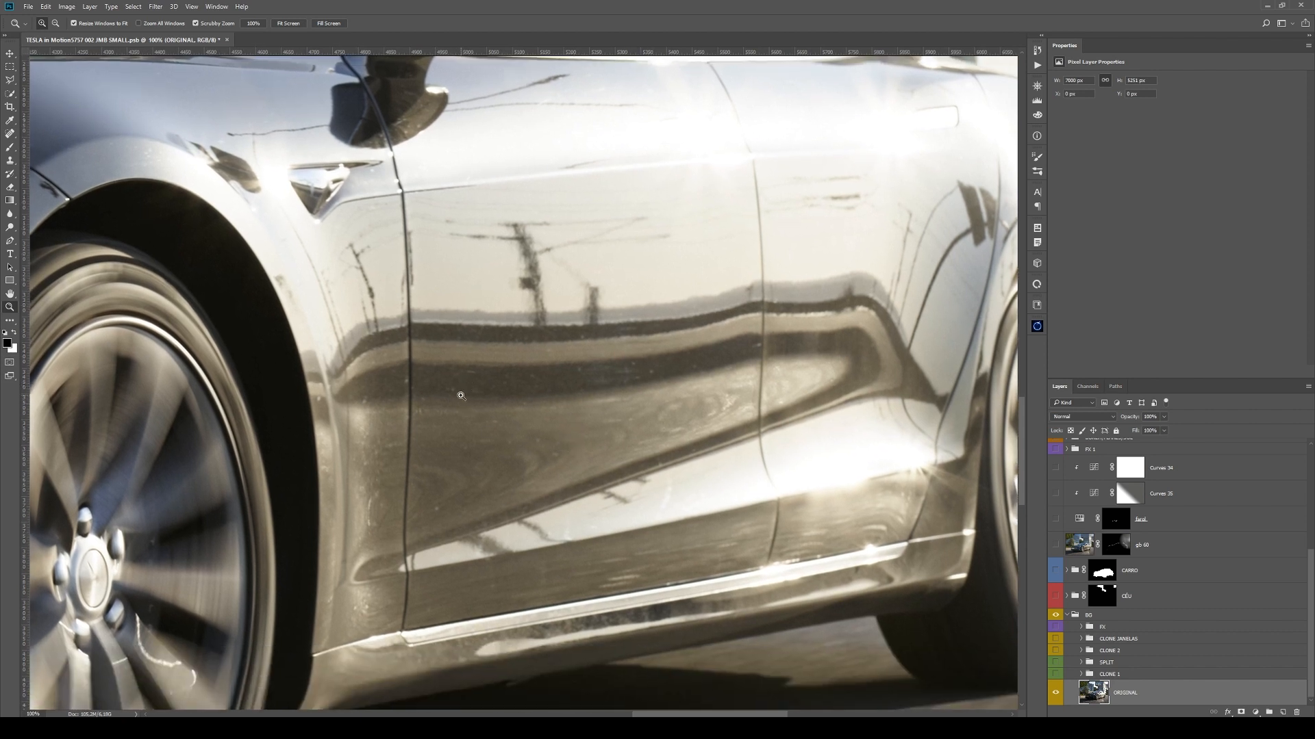
- Mark specks on the lower front door with small rectangular selections, inspect the car's side, and clear the selections
{"action": "key", "text": "m"}
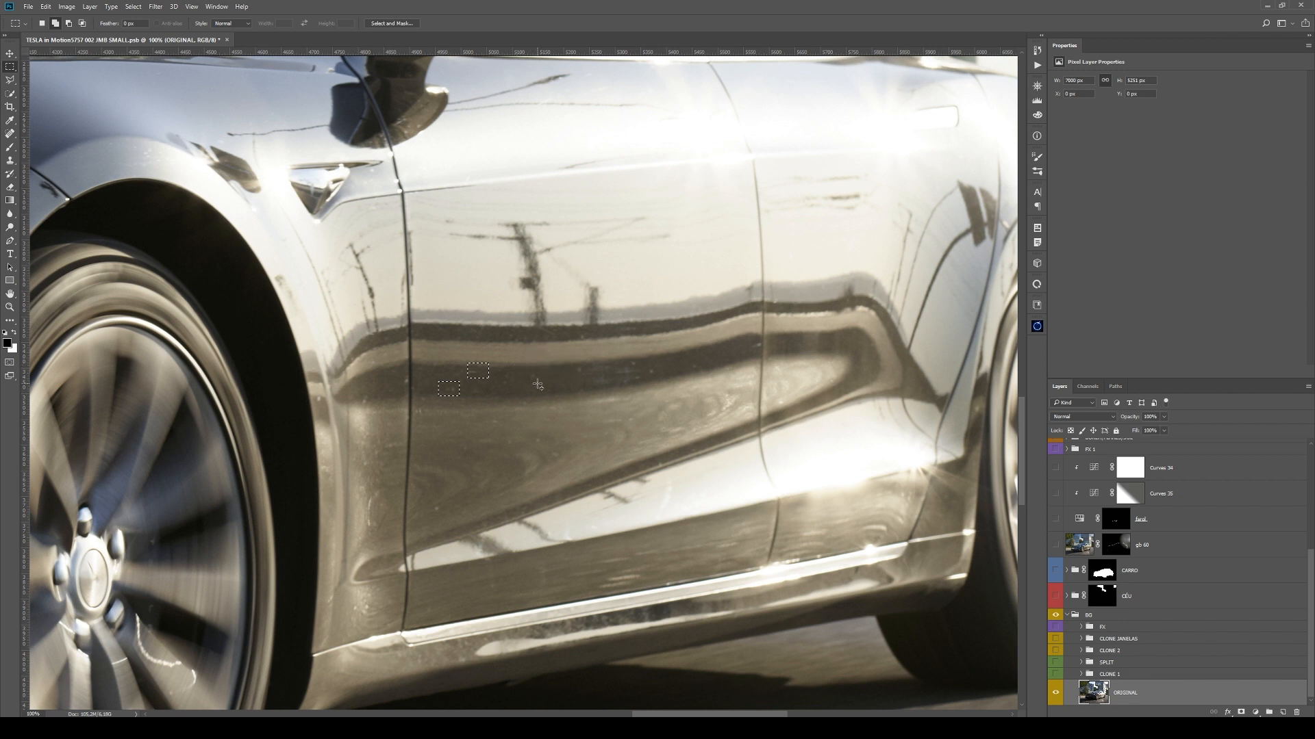
{"action": "left_click_drag", "start_coordinate": [521, 426], "coordinate": [564, 463]}
{"action": "left_click_drag", "start_coordinate": [572, 357], "coordinate": [588, 377]}
{"action": "left_click_drag", "start_coordinate": [649, 367], "coordinate": [669, 389]}
{"action": "key", "text": "z"}
{"action": "key", "text": "ctrl+d"}
{"action": "left_click_drag", "start_coordinate": [492, 401], "coordinate": [607, 517]}
{"action": "left_click_drag", "start_coordinate": [659, 426], "coordinate": [567, 523]}
{"action": "left_click_drag", "start_coordinate": [757, 423], "coordinate": [608, 376]}
{"action": "left_click_drag", "start_coordinate": [646, 431], "coordinate": [570, 368]}
{"action": "left_click_drag", "start_coordinate": [622, 475], "coordinate": [745, 449]}
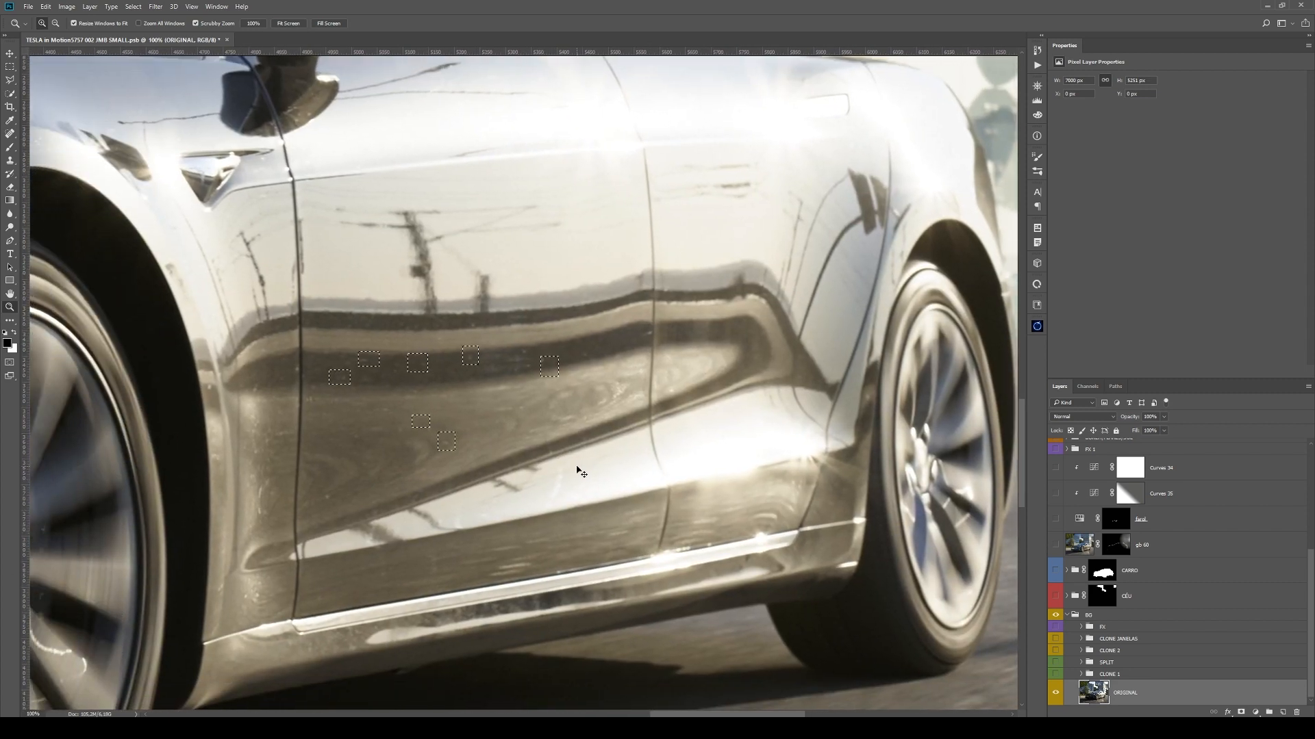
{"action": "left_click", "coordinate": [557, 428], "text": "alt"}
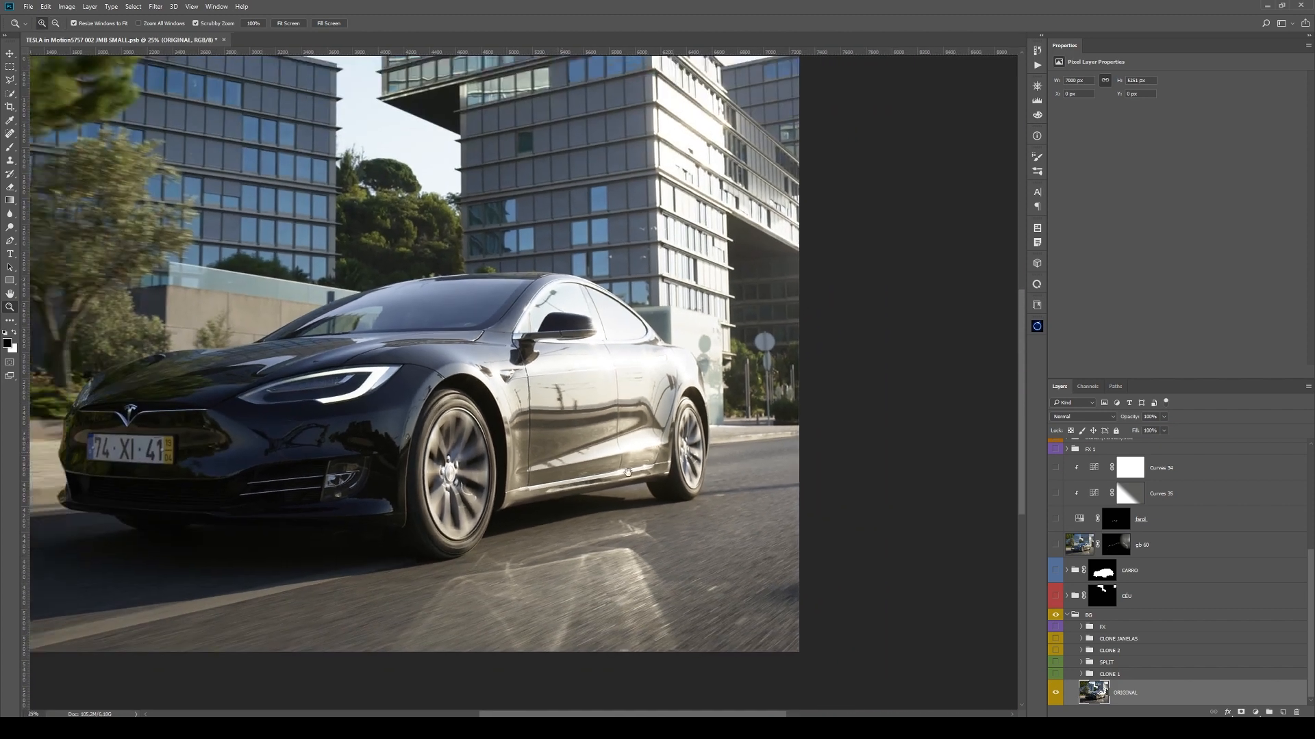
{"action": "left_click_drag", "start_coordinate": [628, 472], "coordinate": [741, 489]}
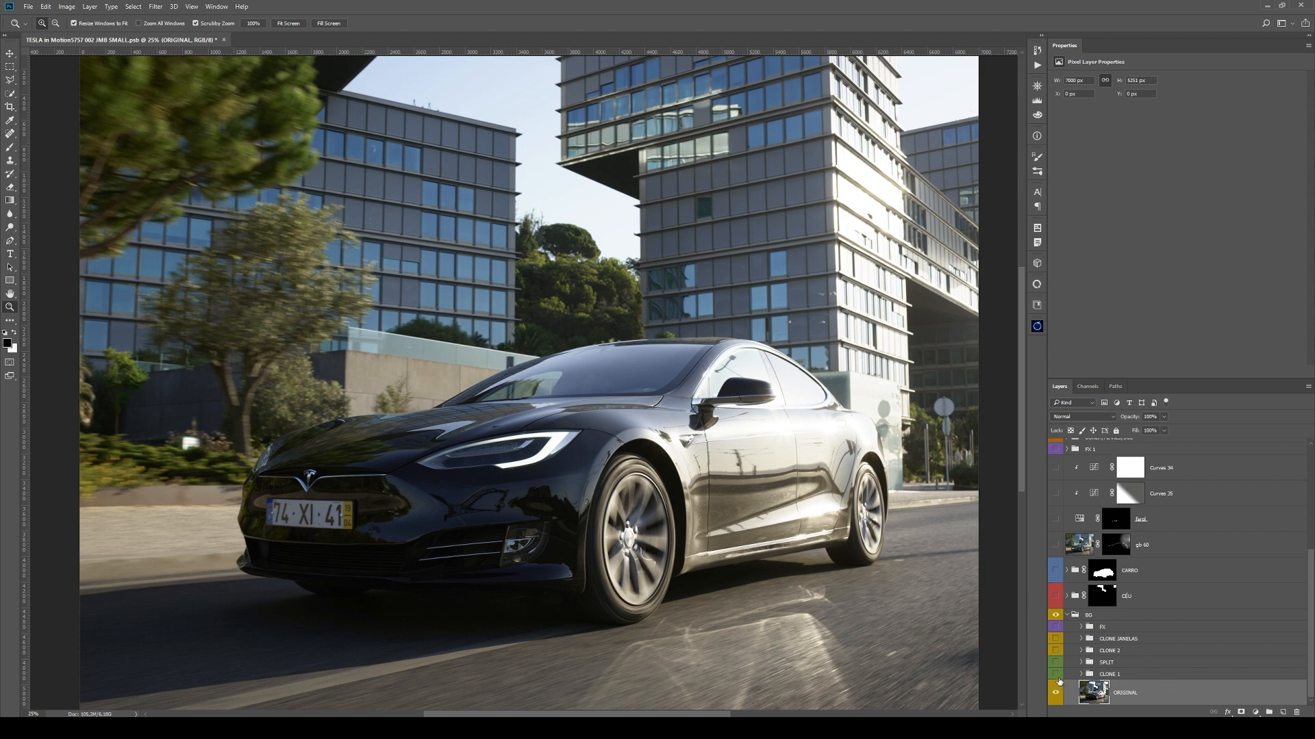
- Show and expand the CLONE 1 group in BG, and hide every layer inside it, from Layer 2 down to LUZES
{"action": "left_click", "coordinate": [1056, 675]}
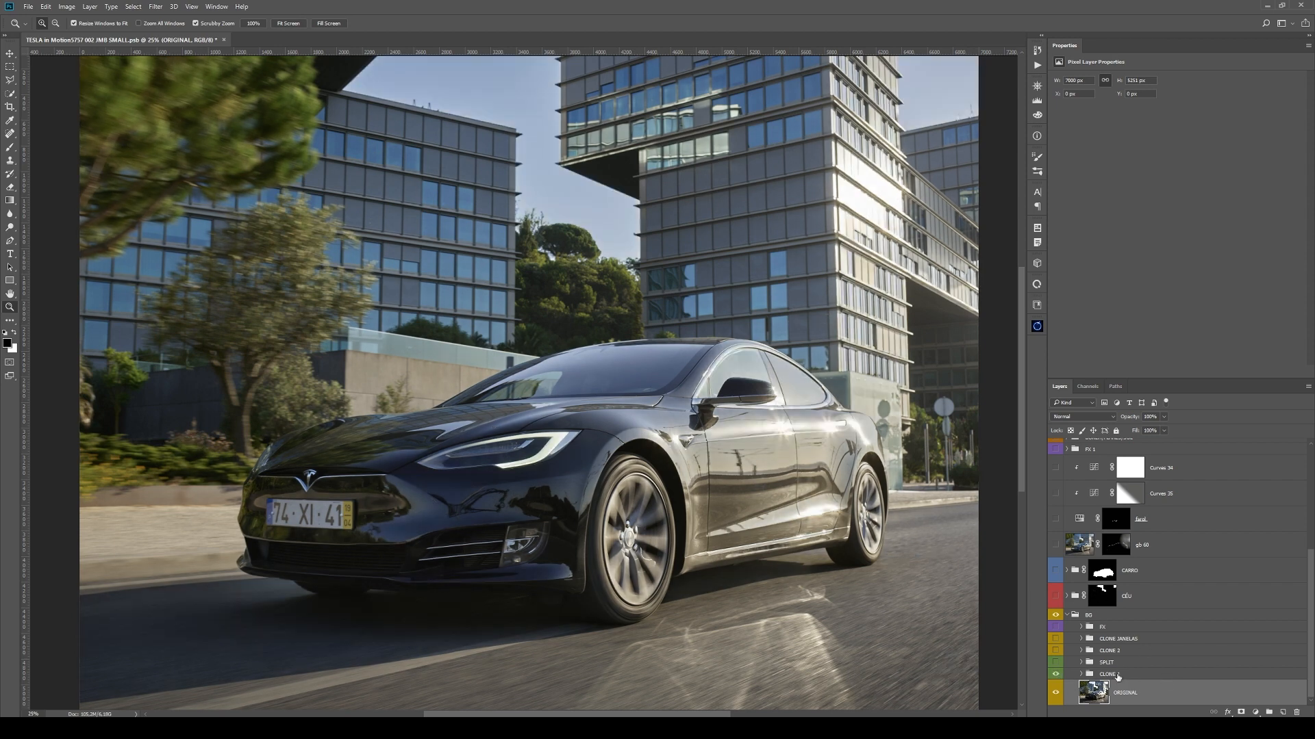
{"action": "left_click", "coordinate": [1082, 676]}
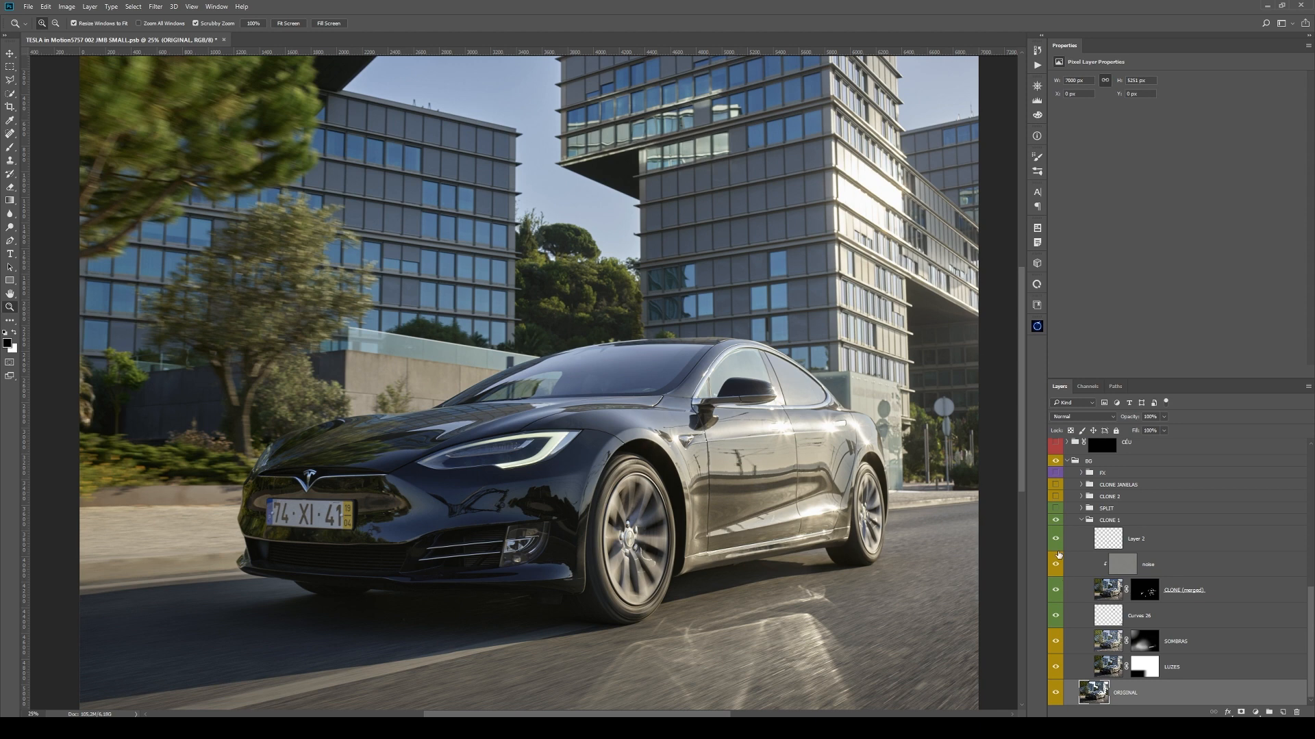
{"action": "left_click", "coordinate": [1056, 590]}
{"action": "left_click_drag", "start_coordinate": [1059, 603], "coordinate": [1056, 667]}
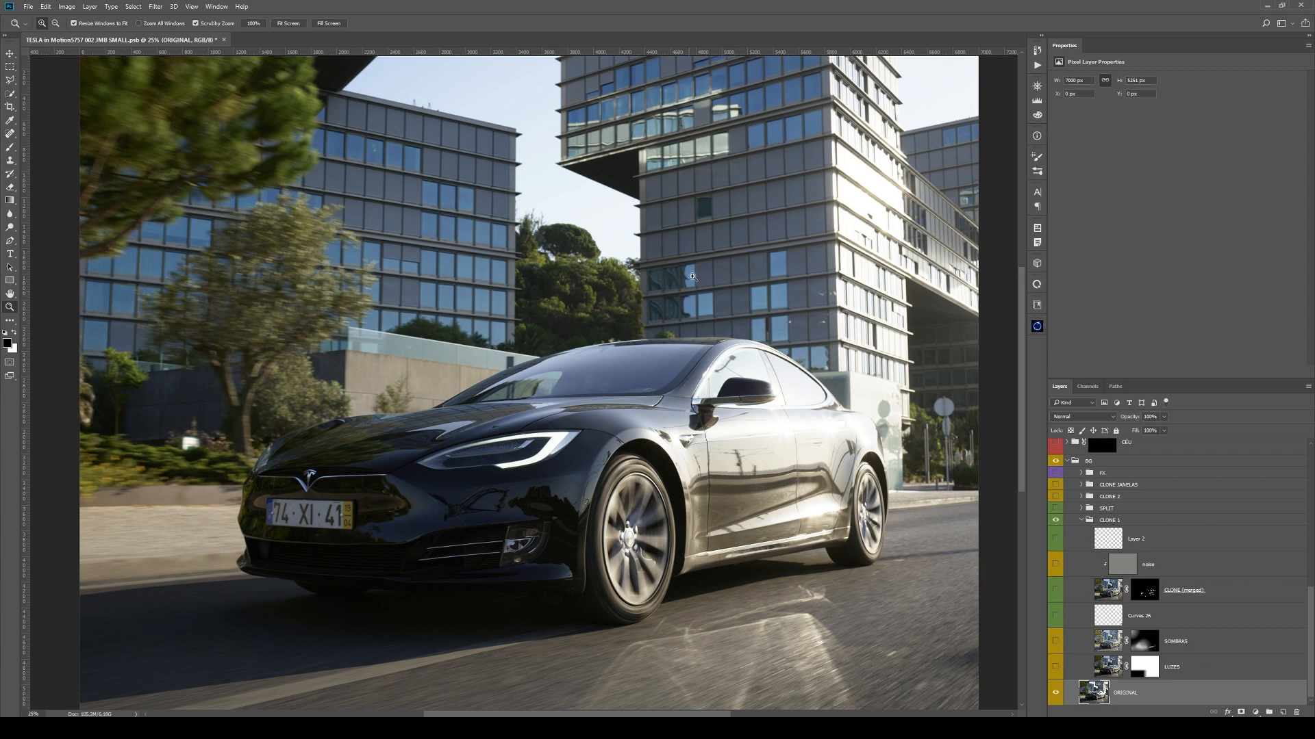
- Mark the bright tower corner and the car's side with rectangular selections, examine their highlights up close, and clear the selections
{"action": "key", "text": "m"}
{"action": "left_click_drag", "start_coordinate": [805, 133], "coordinate": [930, 259]}
{"action": "left_click_drag", "start_coordinate": [636, 341], "coordinate": [913, 537]}
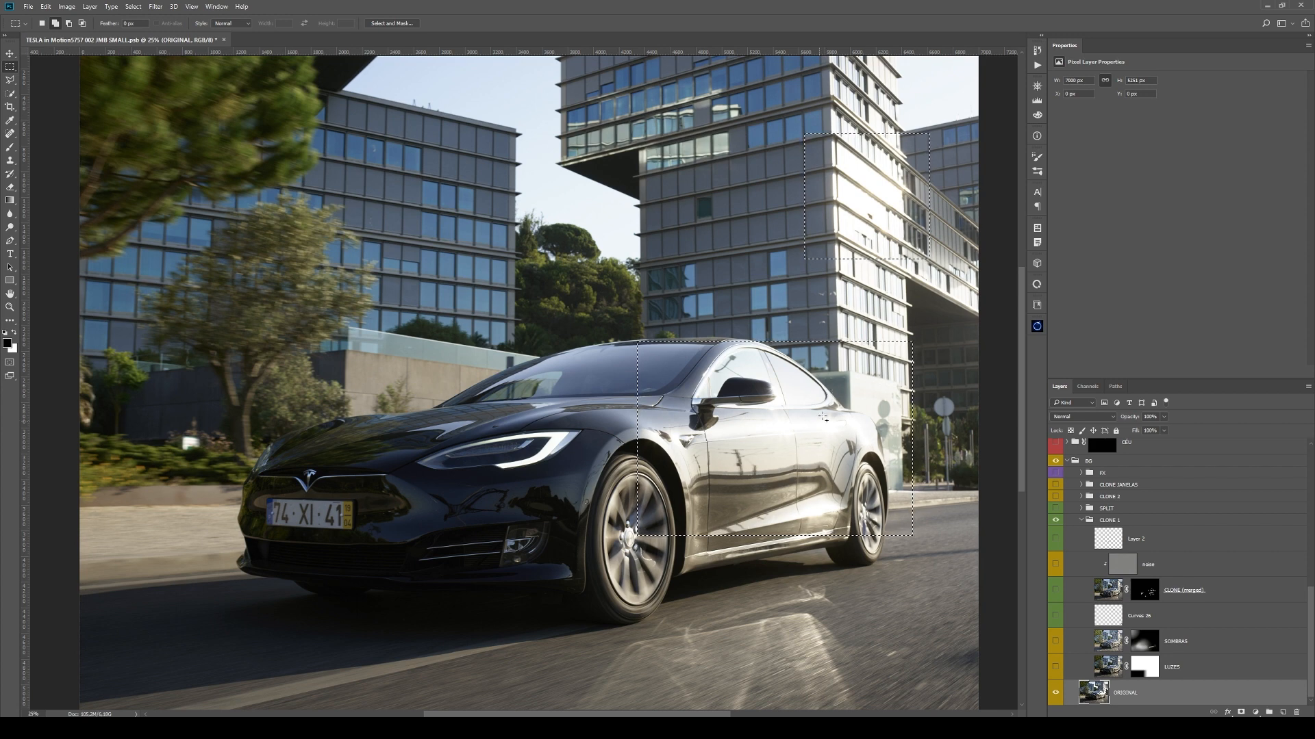
{"action": "key", "text": "z"}
{"action": "left_click", "coordinate": [821, 421]}
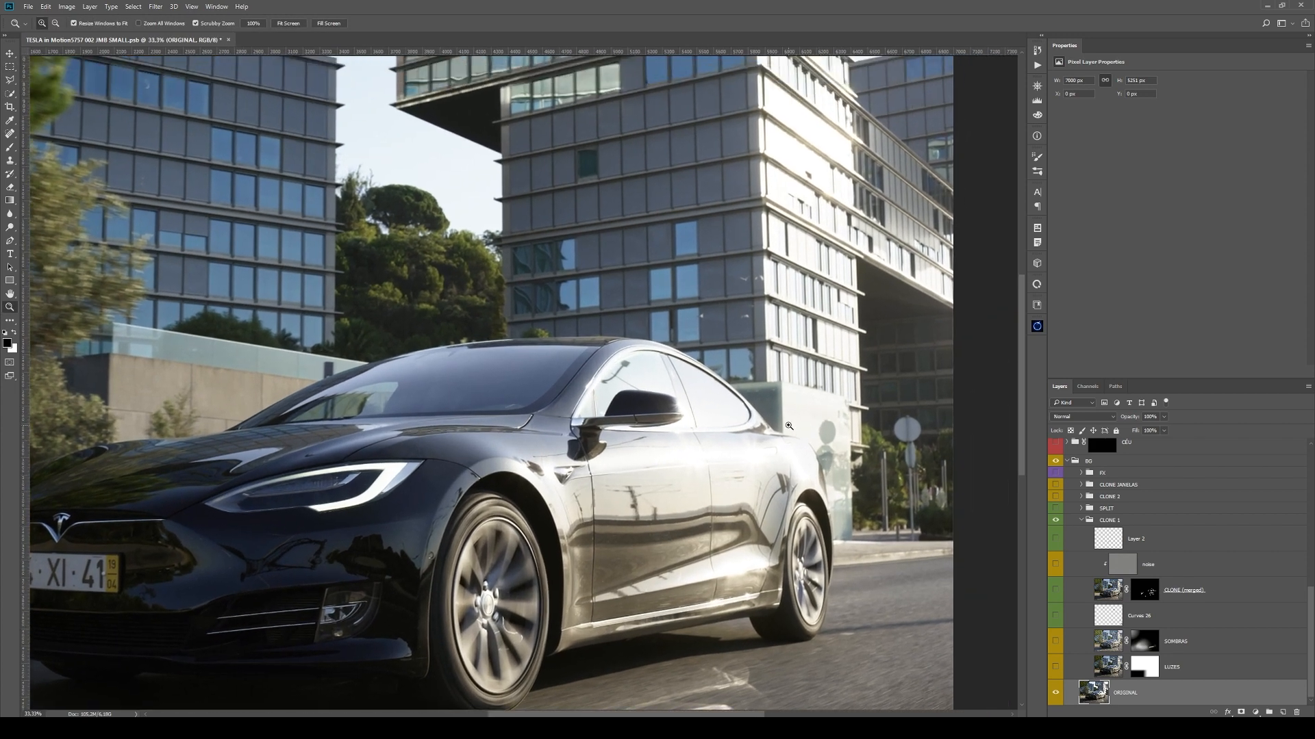
{"action": "left_click", "coordinate": [789, 426]}
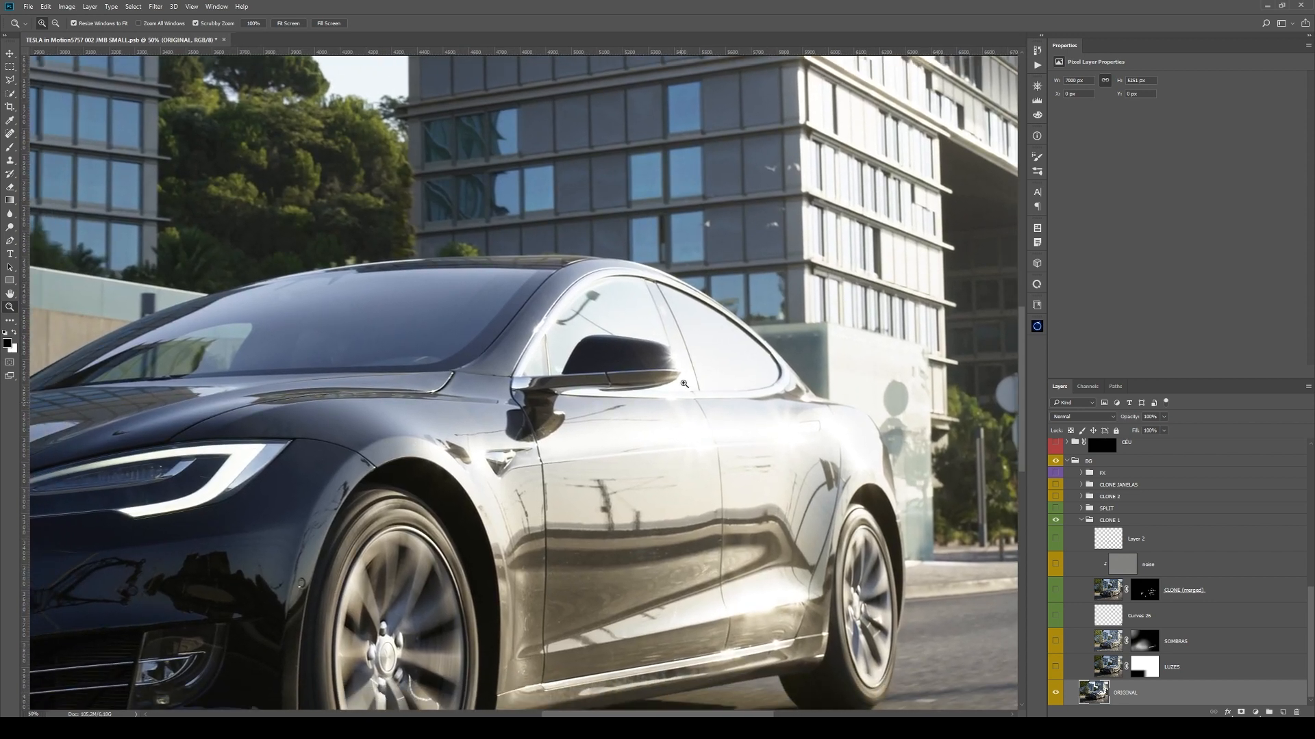
{"action": "left_click_drag", "start_coordinate": [880, 332], "coordinate": [826, 531]}
{"action": "left_click_drag", "start_coordinate": [782, 422], "coordinate": [844, 250]}
{"action": "left_click_drag", "start_coordinate": [808, 462], "coordinate": [826, 381]}
{"action": "left_click", "coordinate": [845, 422], "text": "alt"}
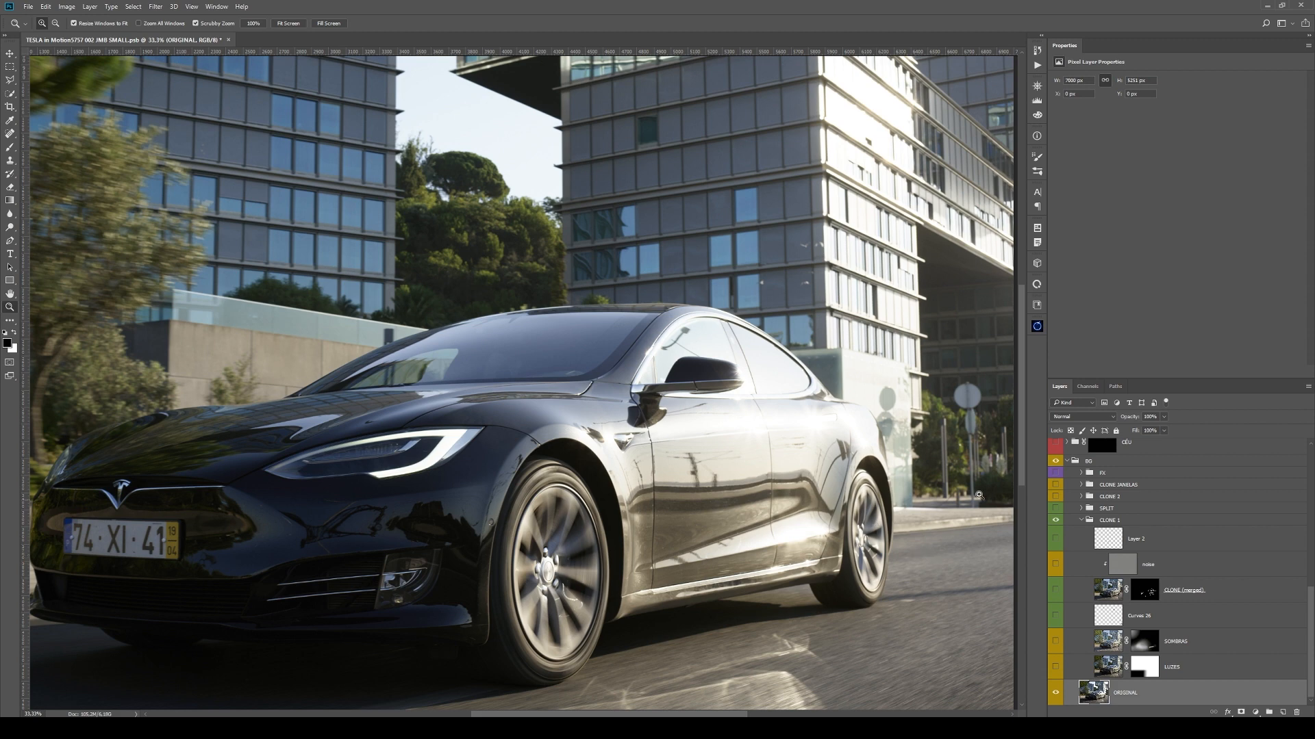
- Show the LUZES layer in the CLONE 1 group, toggling its visibility to compare the highlights
{"action": "left_click", "coordinate": [1094, 676]}
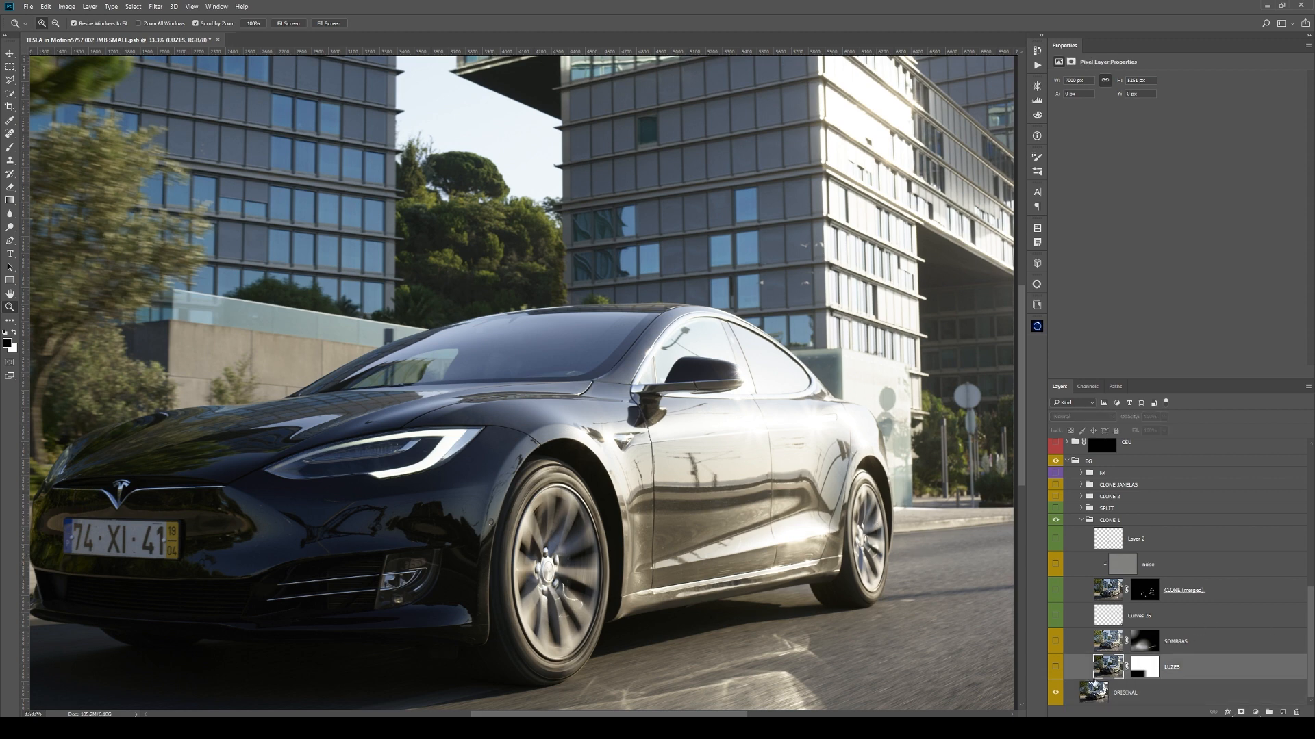
{"action": "left_click", "coordinate": [1055, 668]}
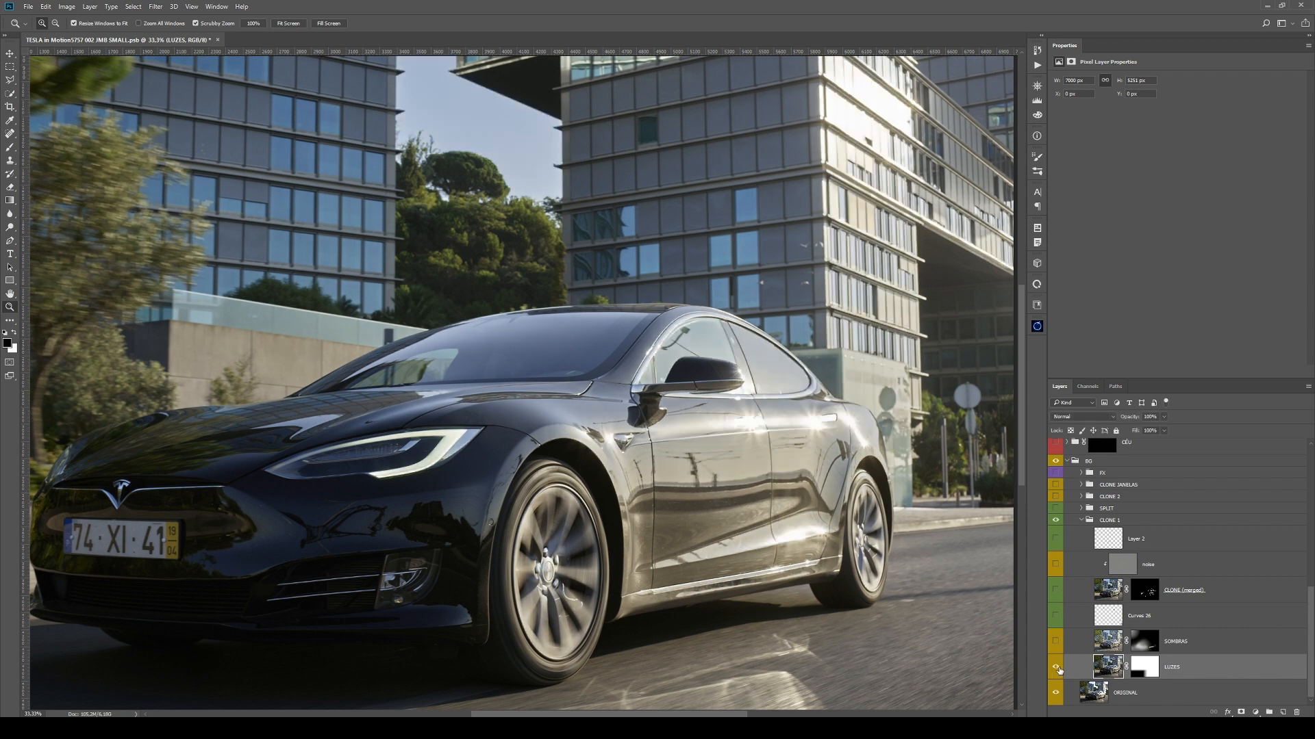
{"action": "left_click", "coordinate": [1056, 667]}
{"action": "left_click", "coordinate": [1055, 667]}
{"action": "left_click", "coordinate": [1055, 668]}
{"action": "left_click", "coordinate": [1056, 667]}
- Compare the sky and the tower's bright corner with the LUZES layer off and on
{"action": "scroll", "coordinate": [826, 455], "scroll_direction": "up", "scroll_amount": 5}
{"action": "scroll", "coordinate": [826, 455], "scroll_direction": "right", "scroll_amount": 3}
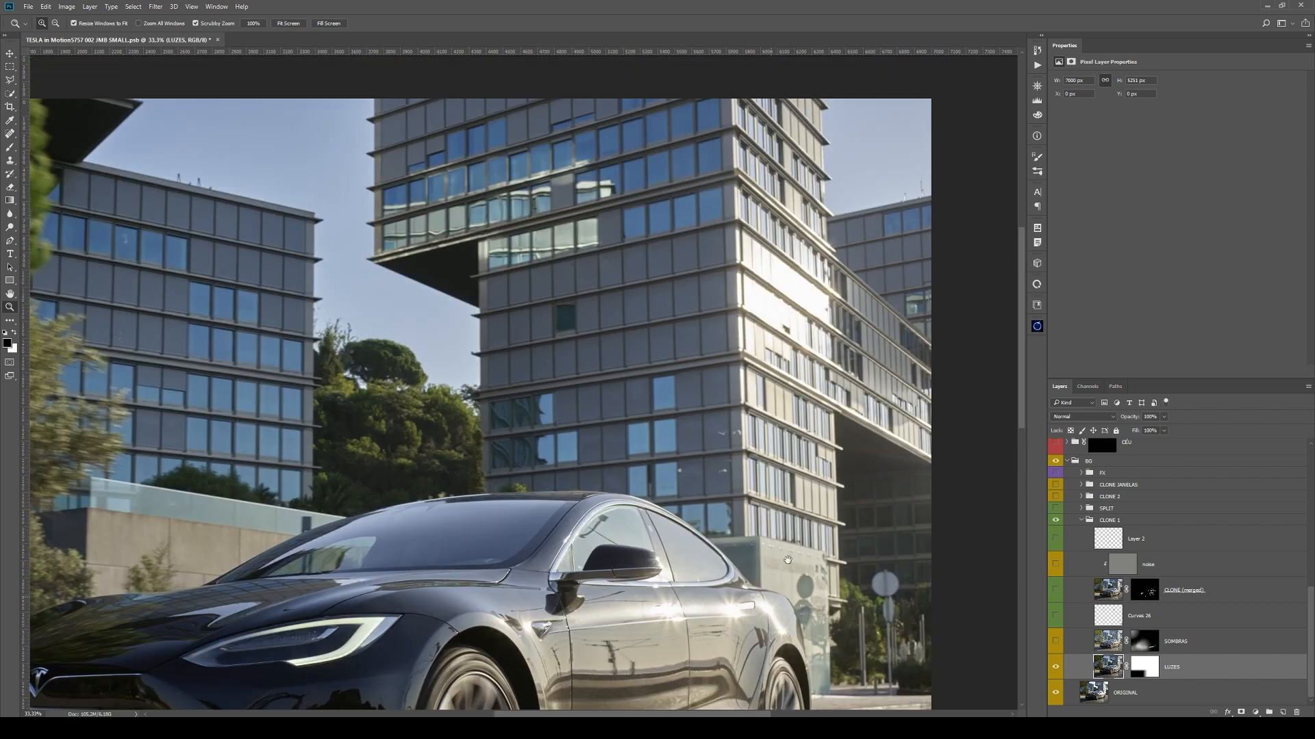
{"action": "left_click", "coordinate": [1057, 668]}
{"action": "left_click", "coordinate": [1056, 667]}
{"action": "left_click", "coordinate": [1057, 668]}
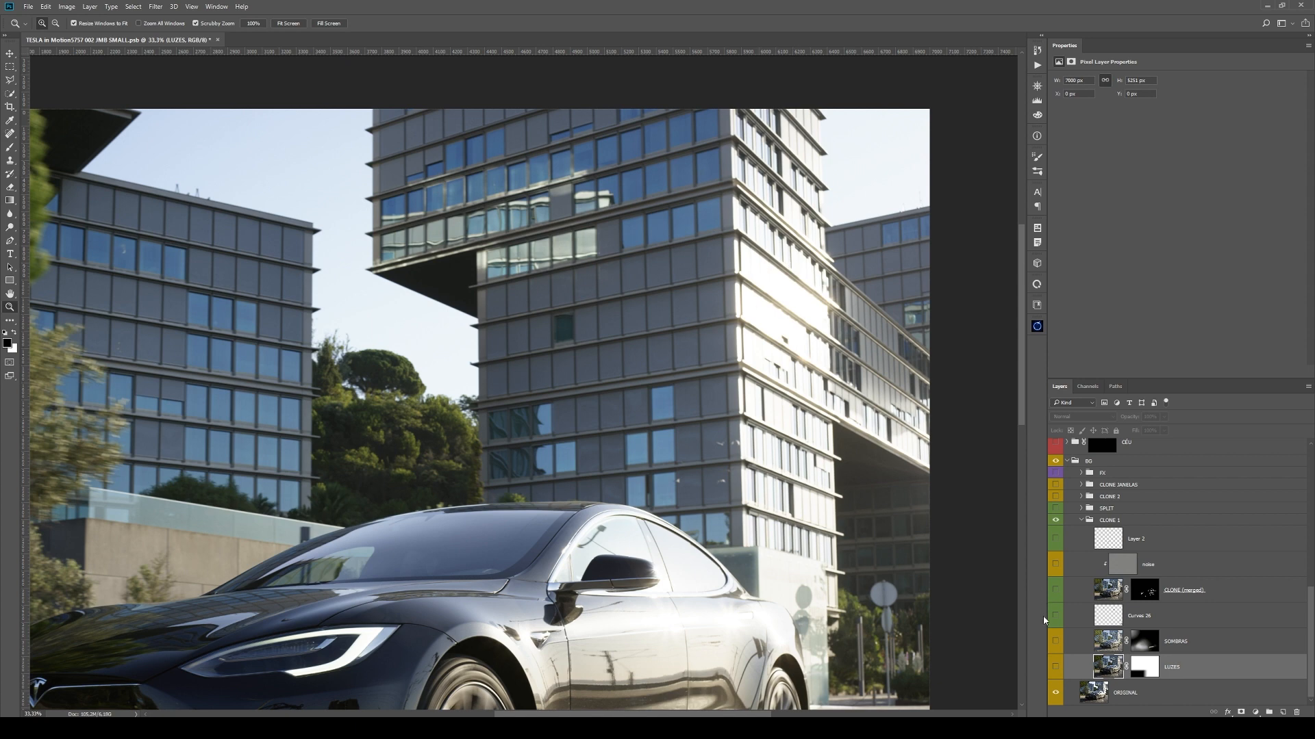
{"action": "left_click", "coordinate": [1054, 668]}
{"action": "left_click", "coordinate": [1054, 669]}
{"action": "left_click", "coordinate": [1055, 668]}
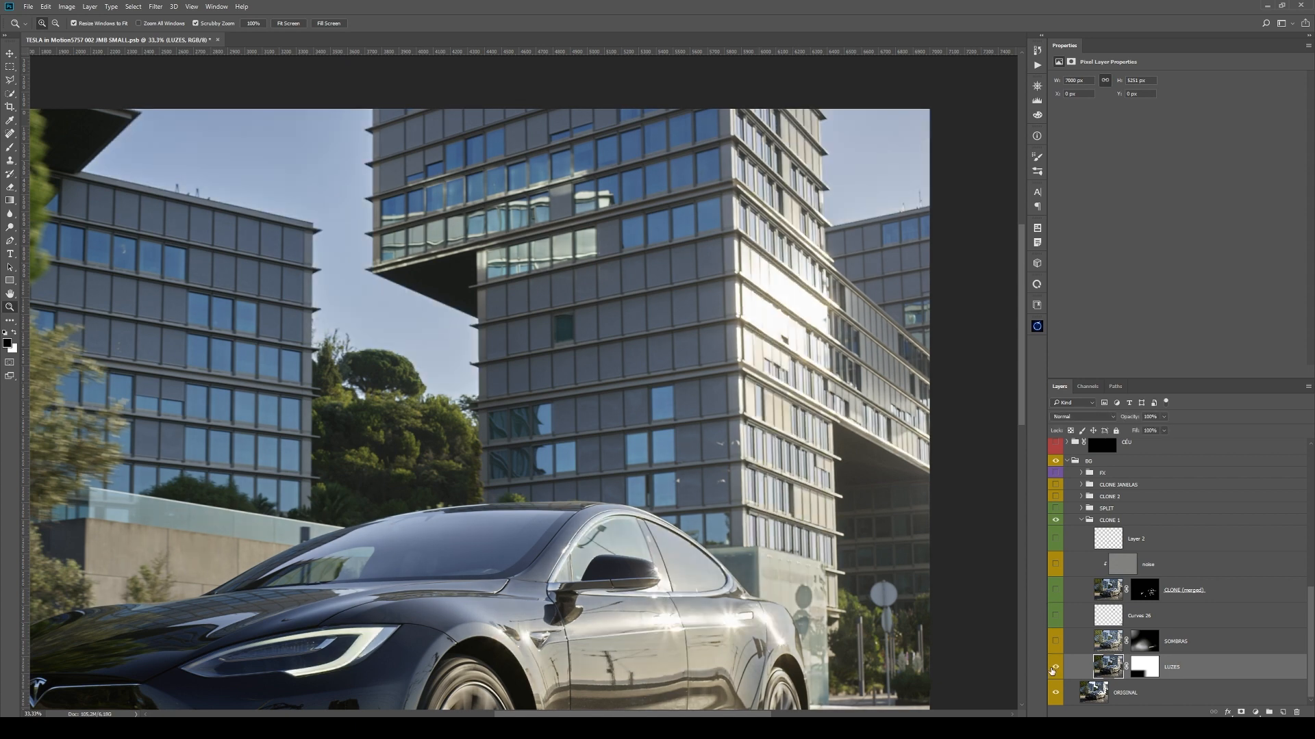
- Compare the whole picture with the LUZES layer off and on
{"action": "left_click_drag", "start_coordinate": [879, 586], "coordinate": [903, 434]}
{"action": "left_click_drag", "start_coordinate": [795, 472], "coordinate": [918, 430]}
{"action": "left_click_drag", "start_coordinate": [899, 519], "coordinate": [885, 444]}
{"action": "left_click", "coordinate": [825, 471], "text": "alt"}
{"action": "left_click", "coordinate": [1055, 669]}
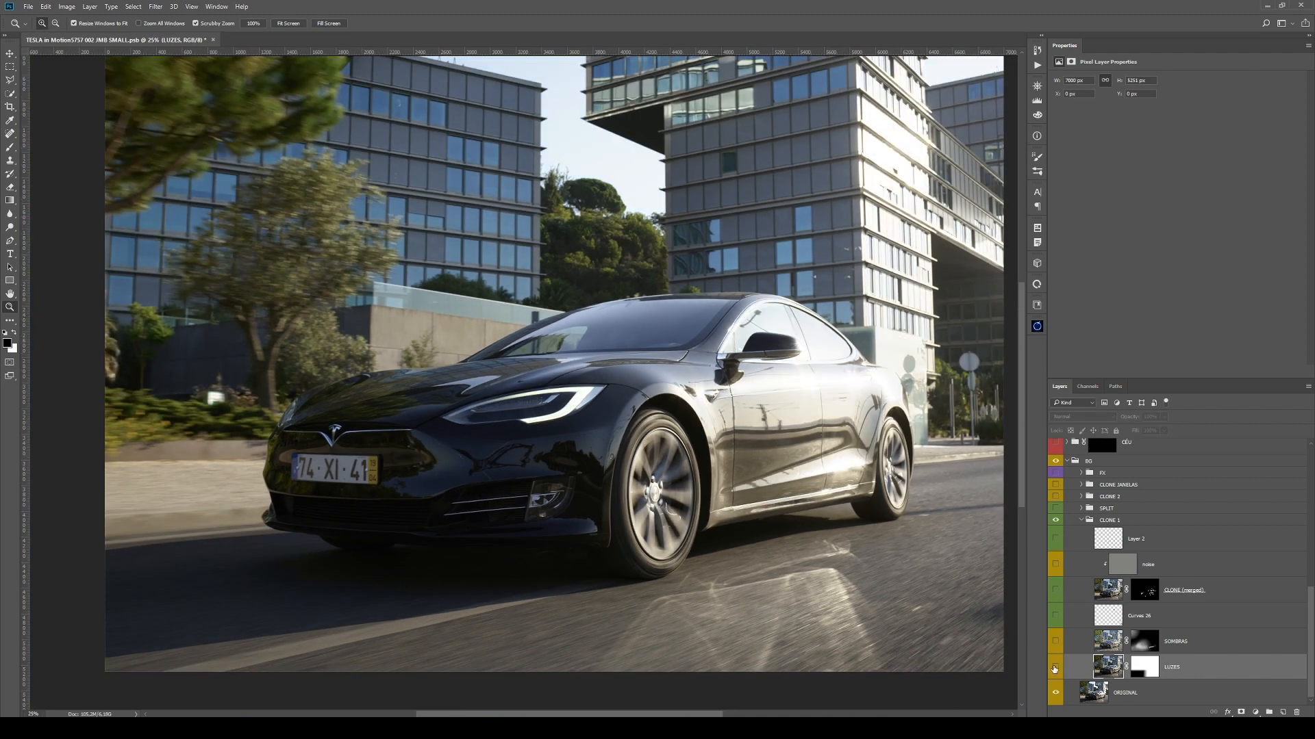
{"action": "left_click", "coordinate": [1055, 668]}
{"action": "left_click_drag", "start_coordinate": [869, 437], "coordinate": [866, 485]}
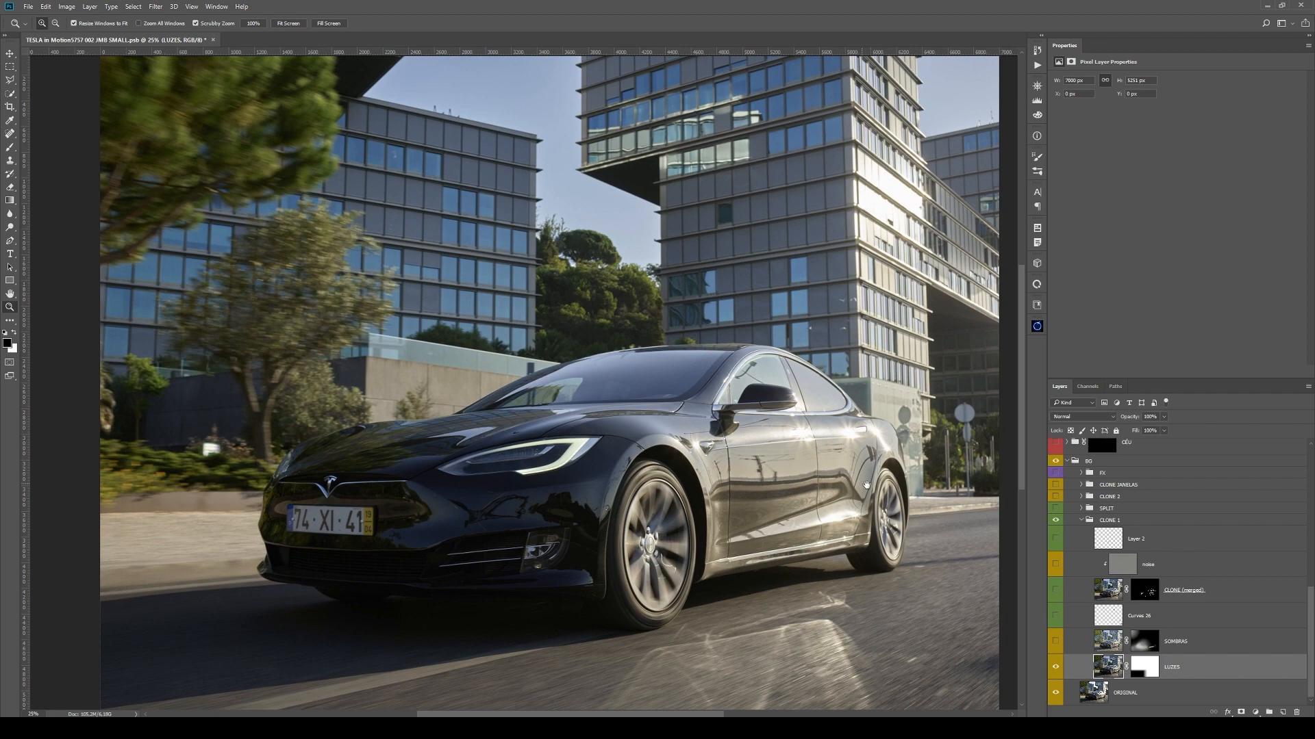
- View the LUZES layer mask on its own and return to the normal image view
{"action": "left_click", "coordinate": [1144, 667], "text": "alt"}
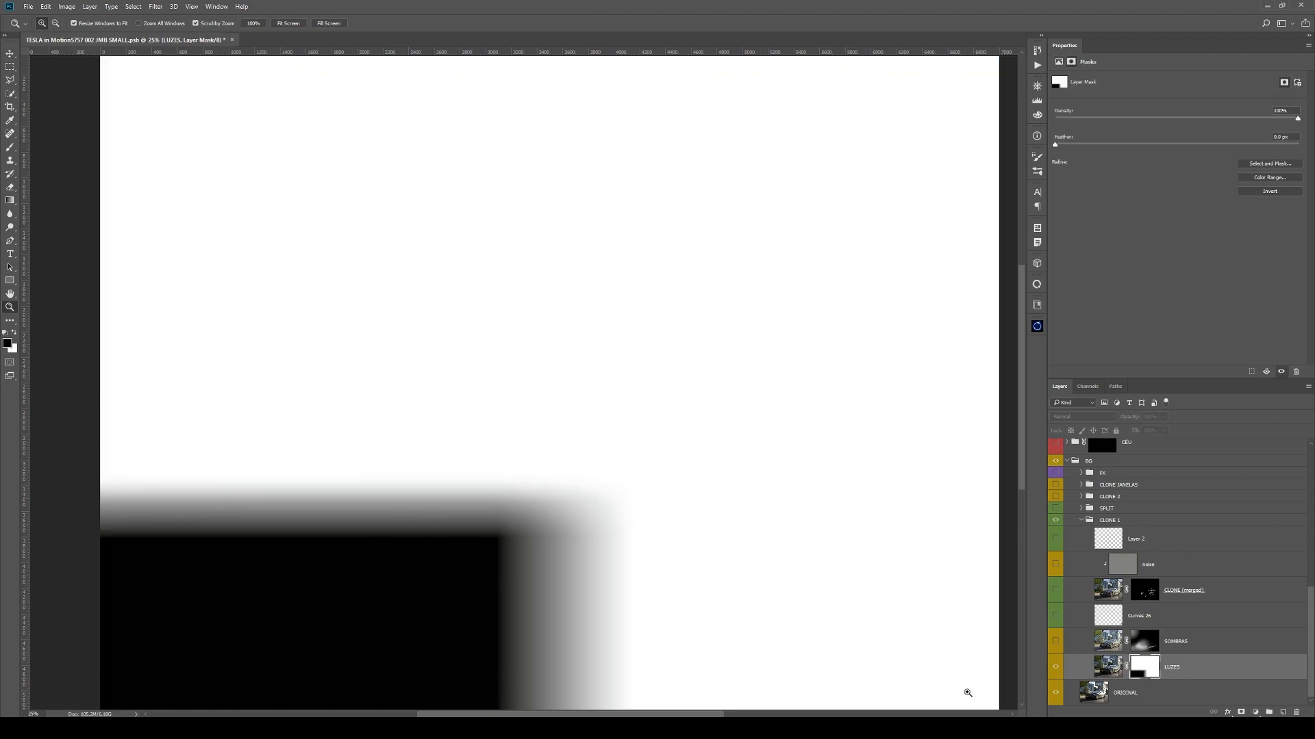
{"action": "left_click", "coordinate": [1146, 671], "text": "shift"}
{"action": "left_click", "coordinate": [1145, 671], "text": "shift"}
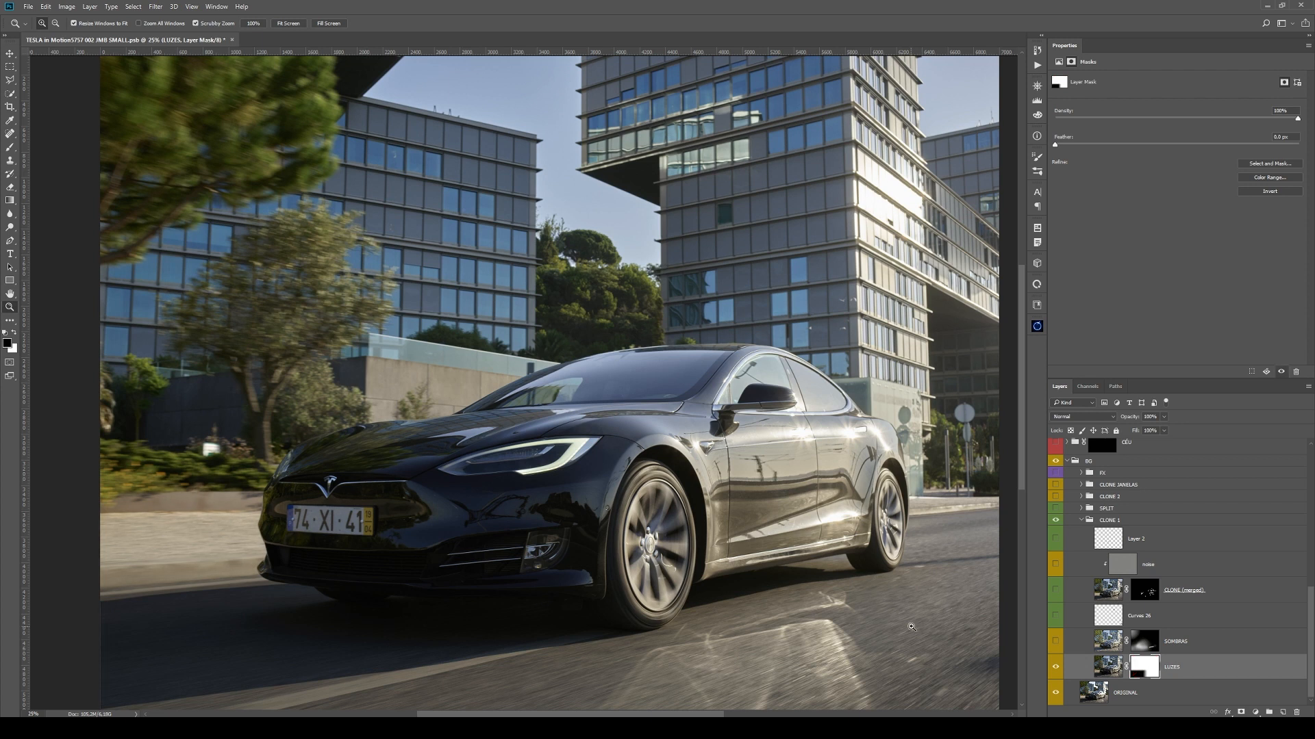
- Show the SOMBRAS layer in the CLONE 1 group and display its layer mask on its own
{"action": "left_click", "coordinate": [1186, 643]}
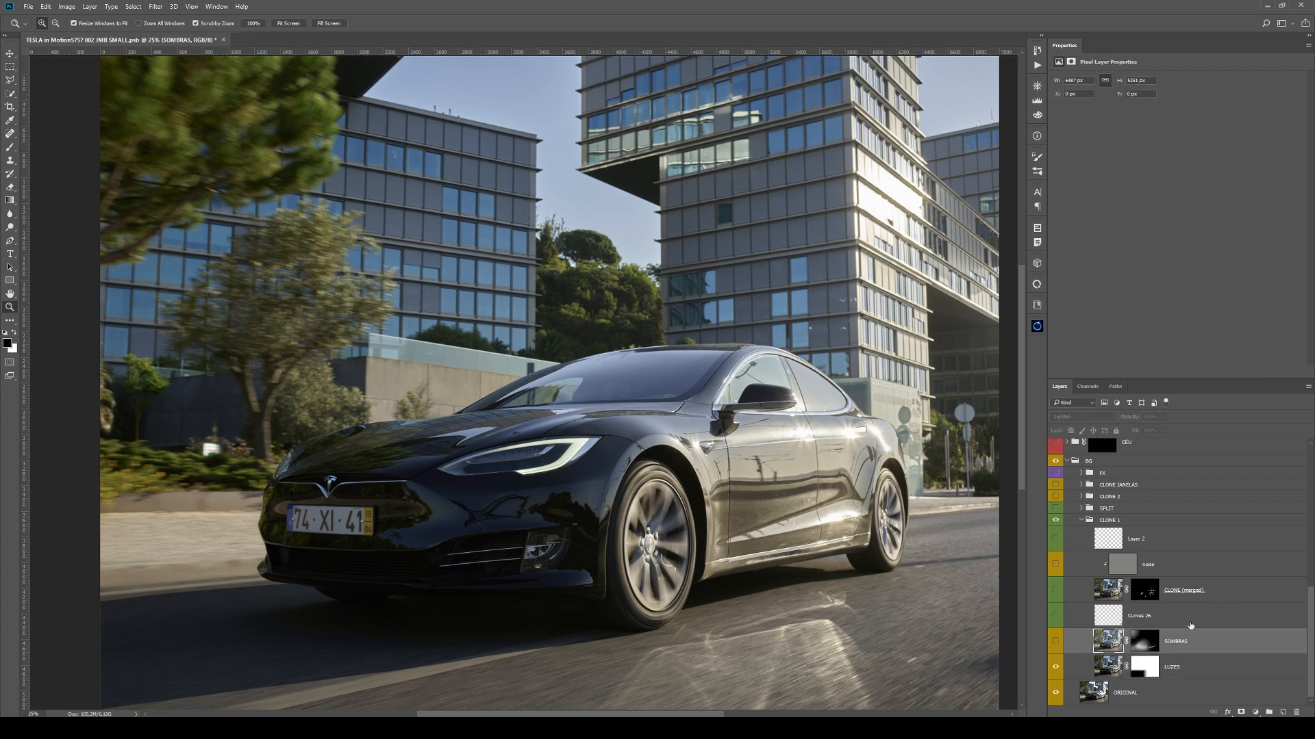
{"action": "left_click", "coordinate": [1055, 643]}
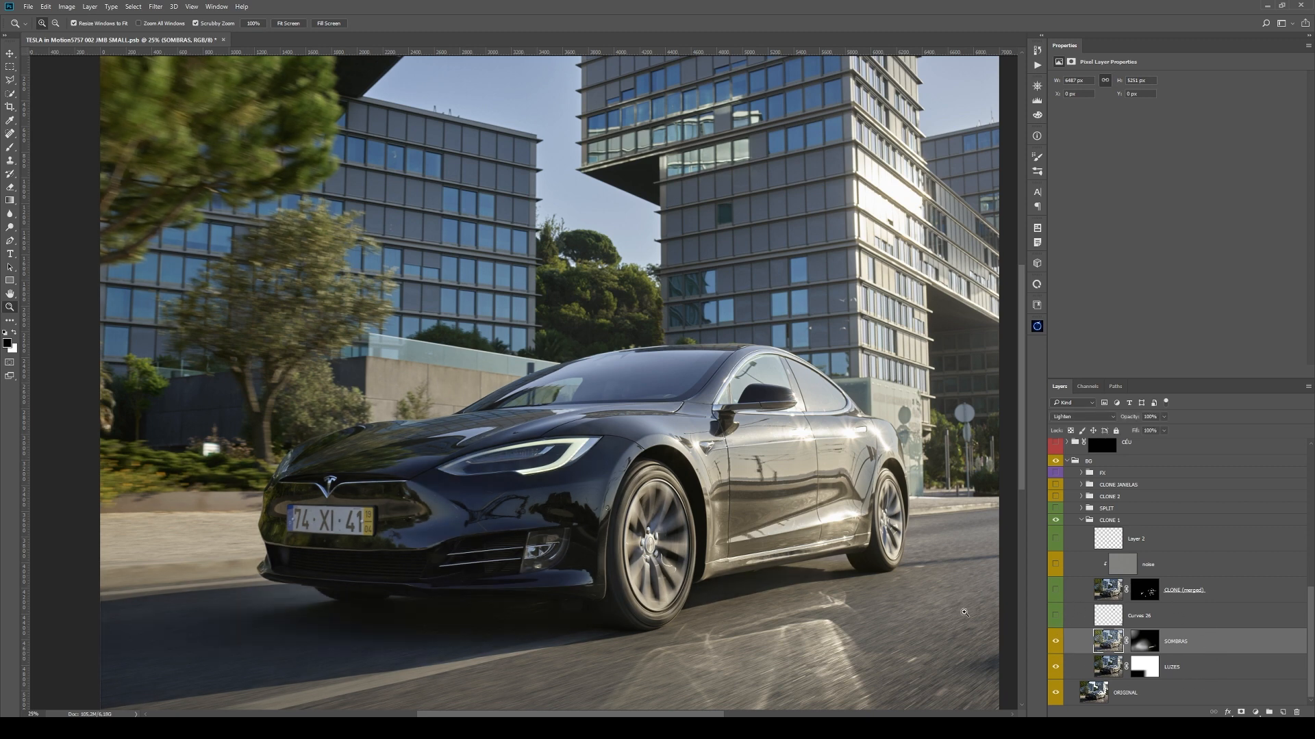
{"action": "left_click", "coordinate": [1142, 644], "text": "alt"}
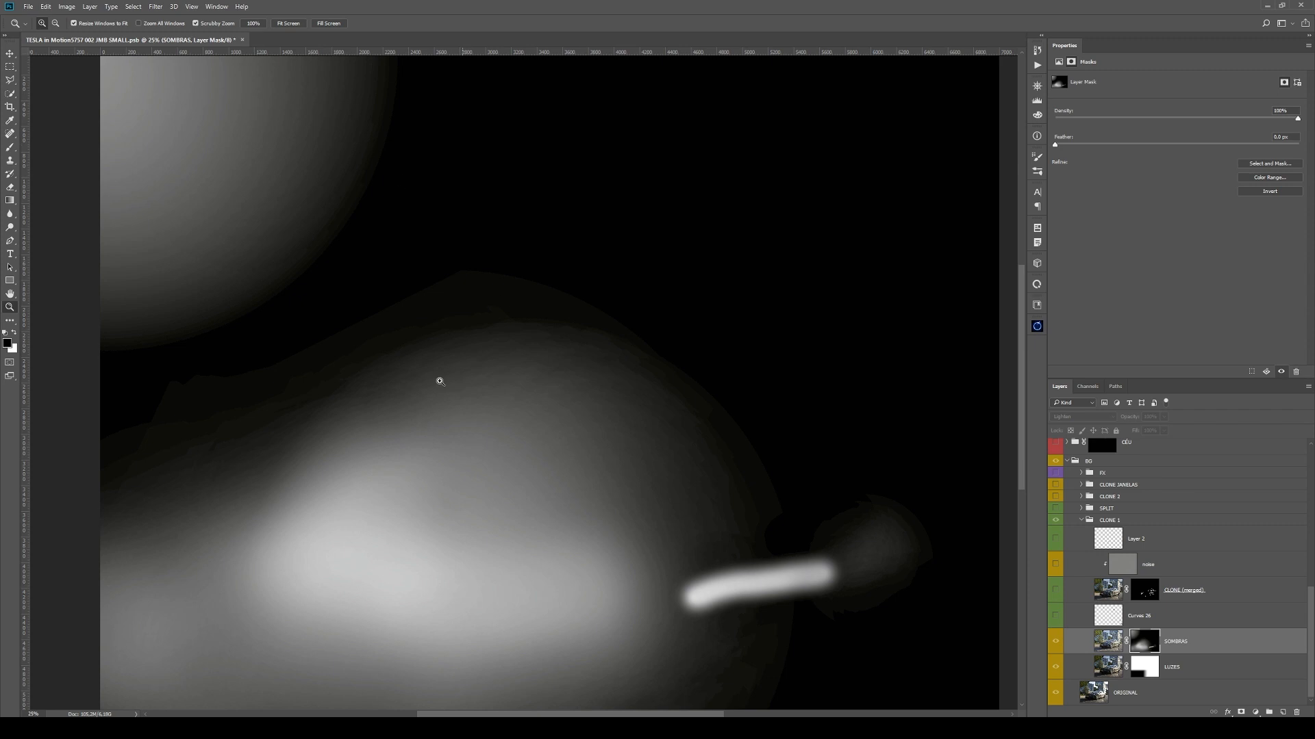
- Try two white radial gradients across the upper part of the SOMBRAS mask, undo them and return to the normal image view
{"action": "left_click", "coordinate": [9, 200]}
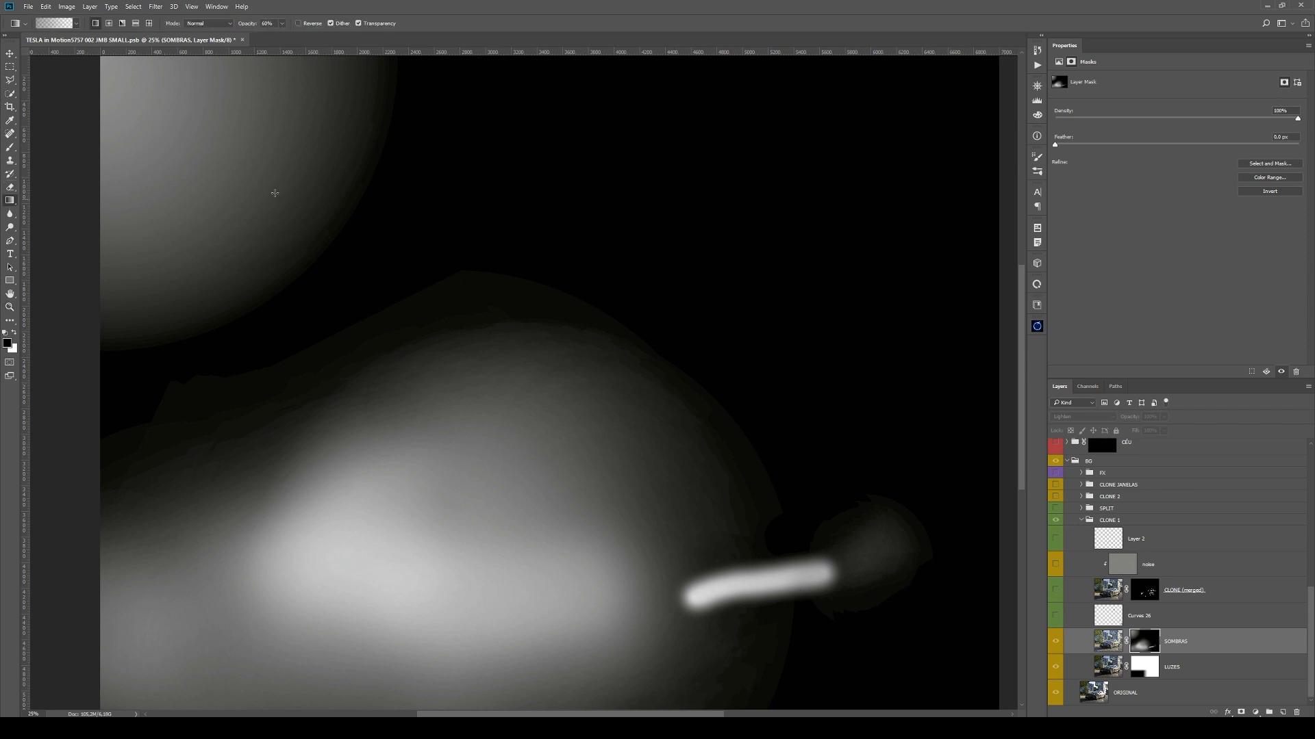
{"action": "left_click", "coordinate": [109, 23]}
{"action": "key", "text": "x"}
{"action": "left_click_drag", "start_coordinate": [795, 198], "coordinate": [622, 214]}
{"action": "left_click_drag", "start_coordinate": [543, 138], "coordinate": [357, 149]}
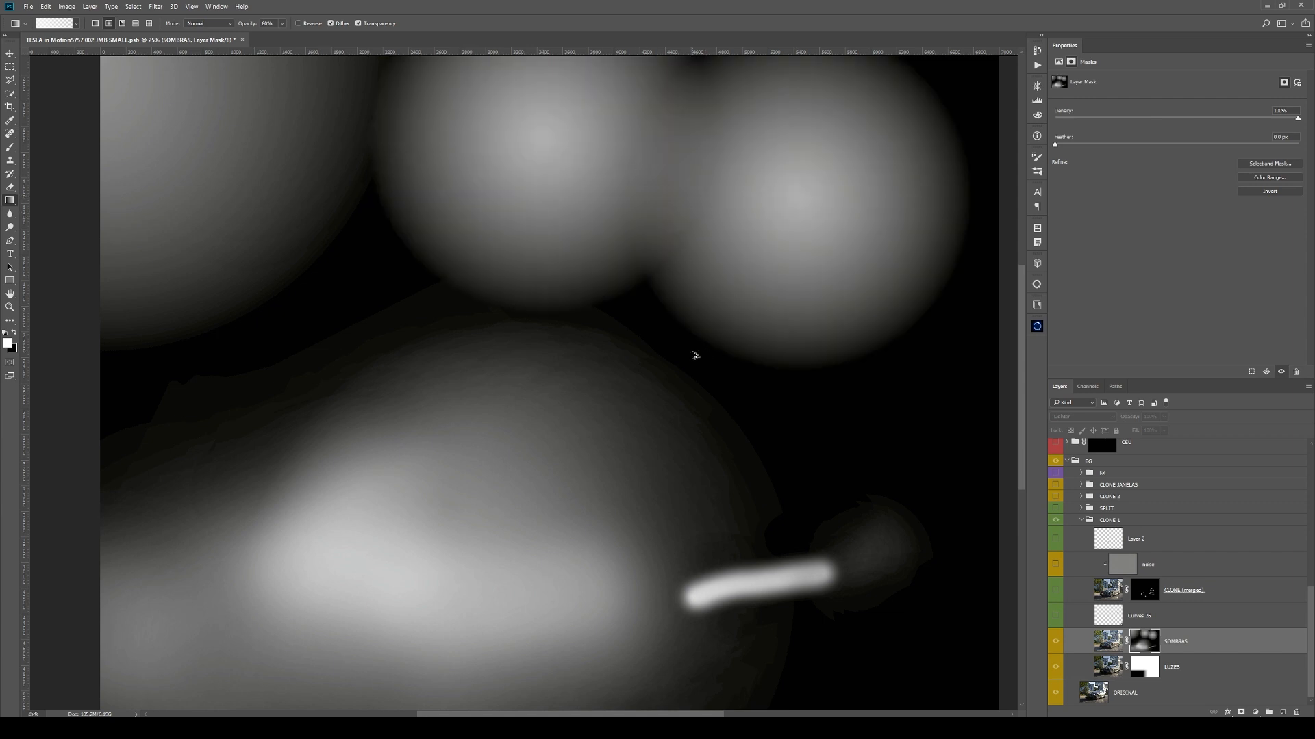
{"action": "key", "text": "ctrl+z"}
{"action": "key", "text": "ctrl+2"}
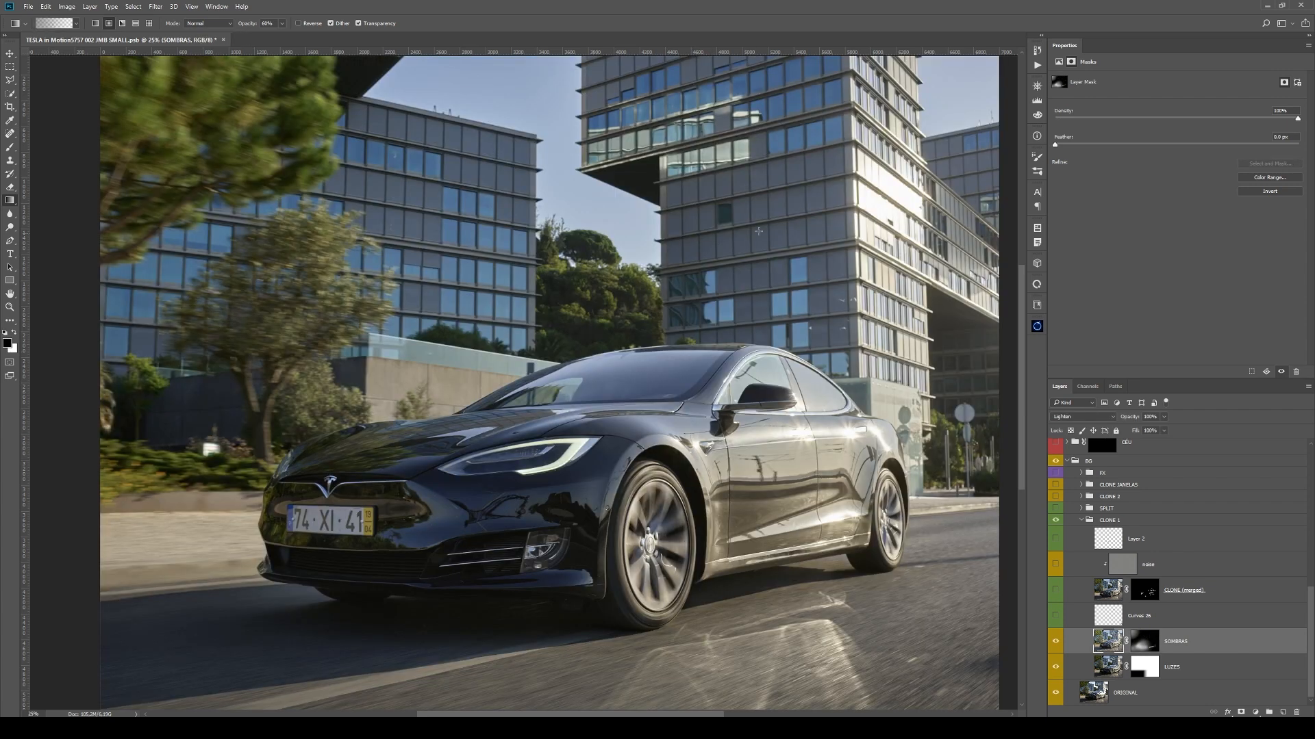
- View the SOMBRAS layer mask on its own with a reduced Brush ready, and return to the normal image view
{"action": "left_click", "coordinate": [1151, 642], "text": "alt"}
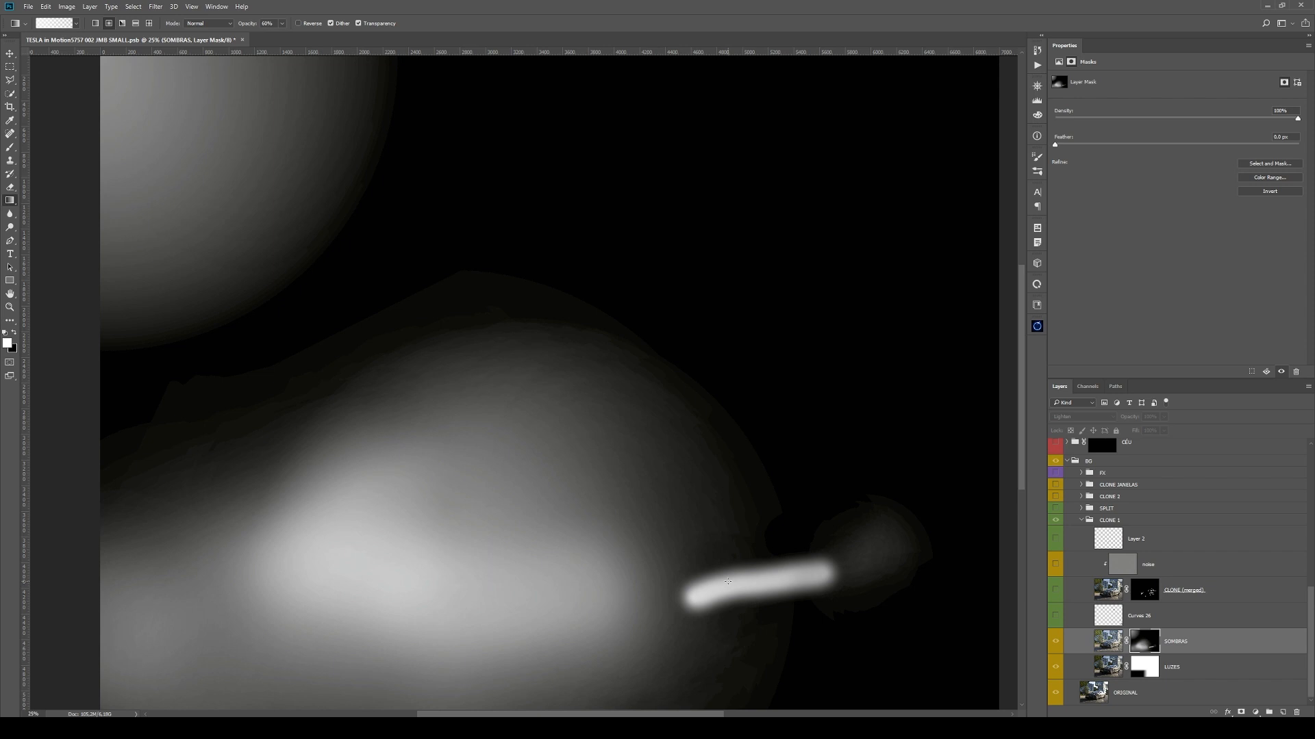
{"action": "key", "text": "b"}
{"action": "key", "text": "bracketleft"}
{"action": "key", "text": "bracketleft"}
{"action": "key", "text": "bracketleft"}
{"action": "key", "text": "bracketleft"}
{"action": "key", "text": "bracketleft"}
{"action": "key", "text": "bracketleft"}
{"action": "key", "text": "bracketleft"}
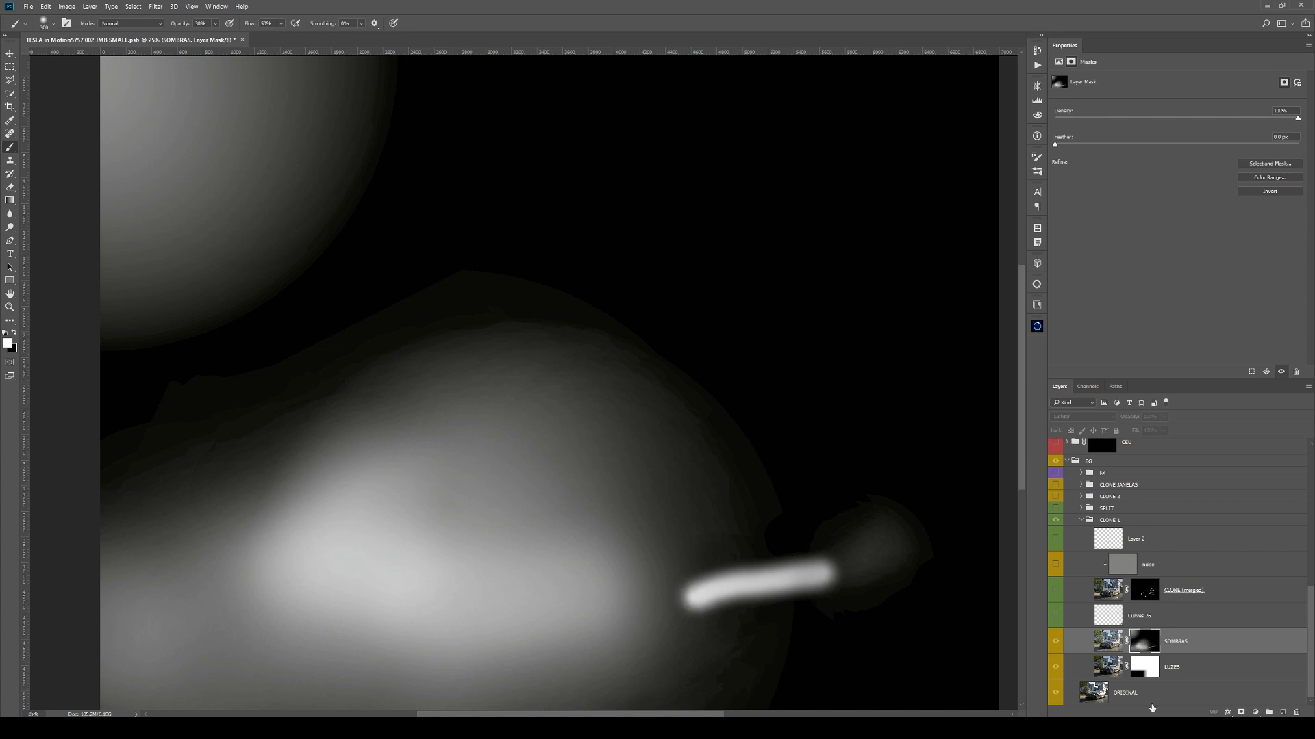
{"action": "left_click", "coordinate": [1144, 647], "text": "alt"}
- Compare the picture with the SOMBRAS mask disabled and enabled, and with the whole layer off and on
{"action": "left_click", "coordinate": [1148, 645], "text": "shift"}
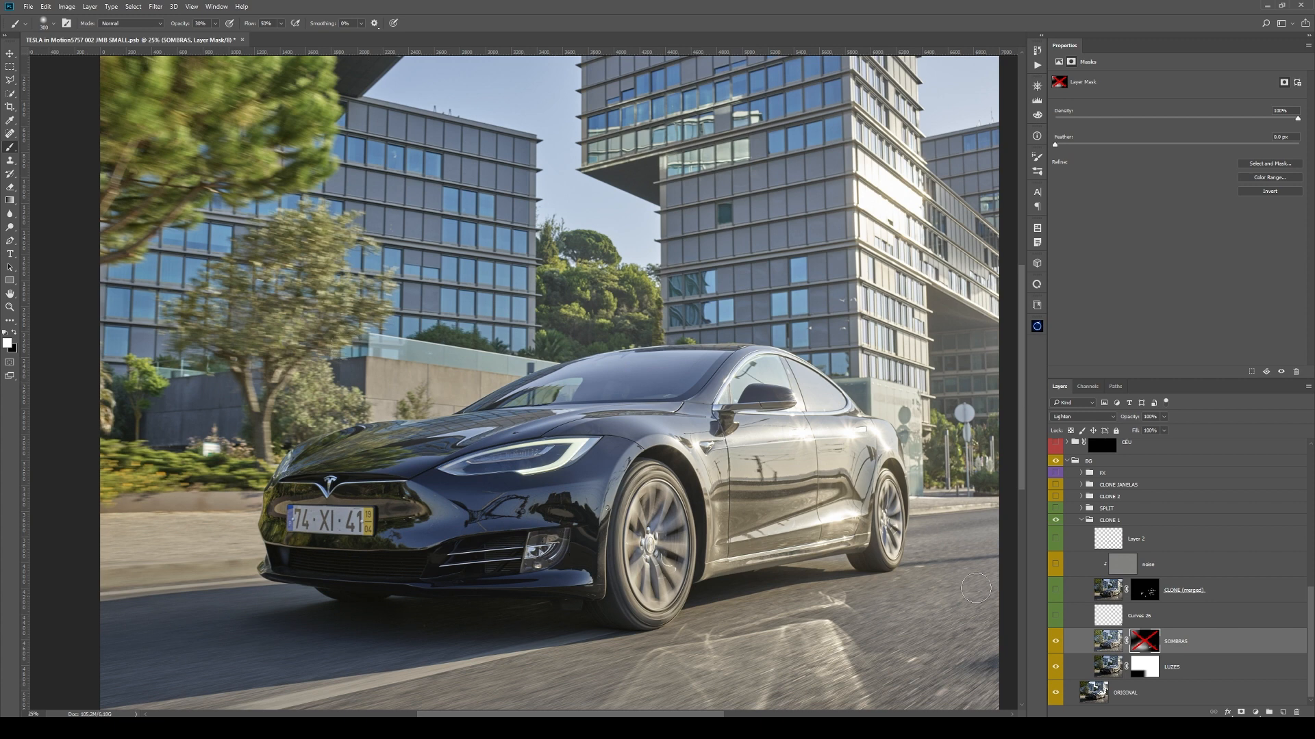
{"action": "left_click", "coordinate": [1158, 649], "text": "shift"}
{"action": "left_click", "coordinate": [1056, 642]}
{"action": "left_click", "coordinate": [1056, 641]}
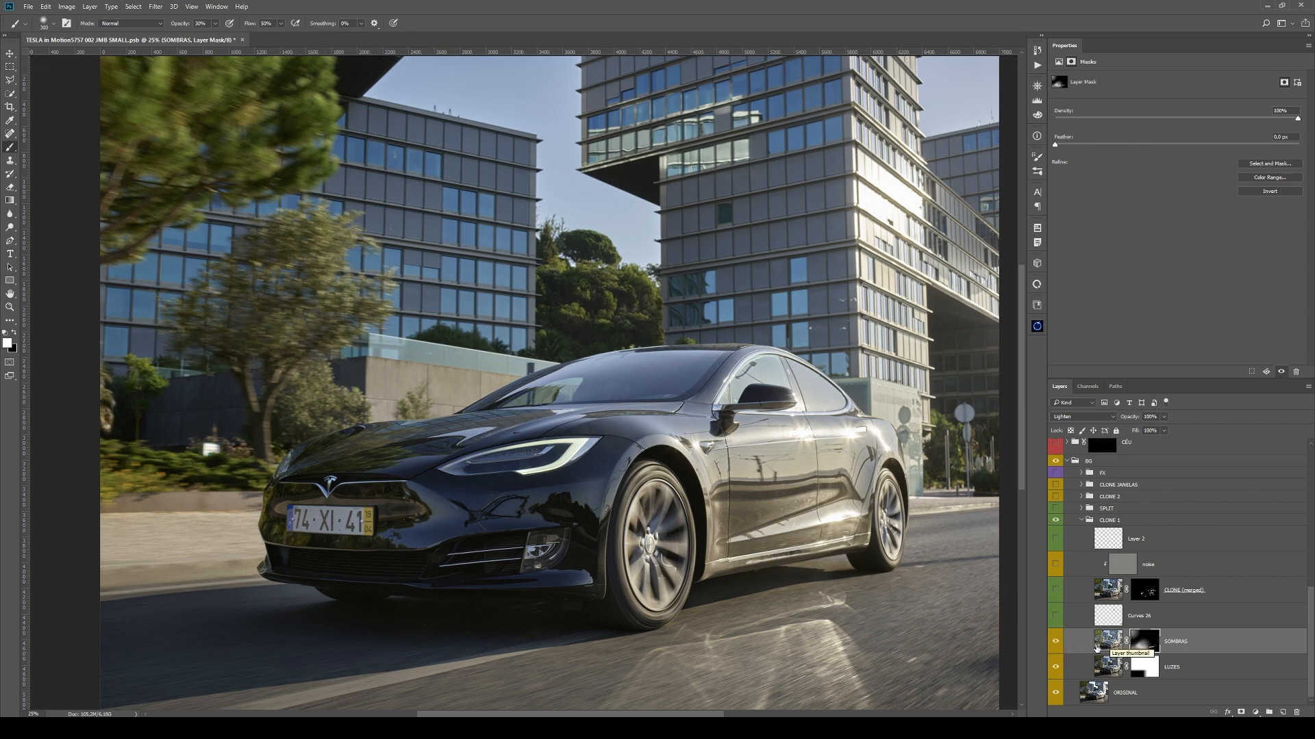
{"action": "left_click", "coordinate": [1057, 642]}
{"action": "left_click", "coordinate": [1056, 642]}
{"action": "left_click", "coordinate": [1057, 642]}
{"action": "left_click", "coordinate": [1057, 643]}
- Select the Curves 26 layer and toggle its visibility to compare the whole picture
{"action": "left_click", "coordinate": [1151, 619]}
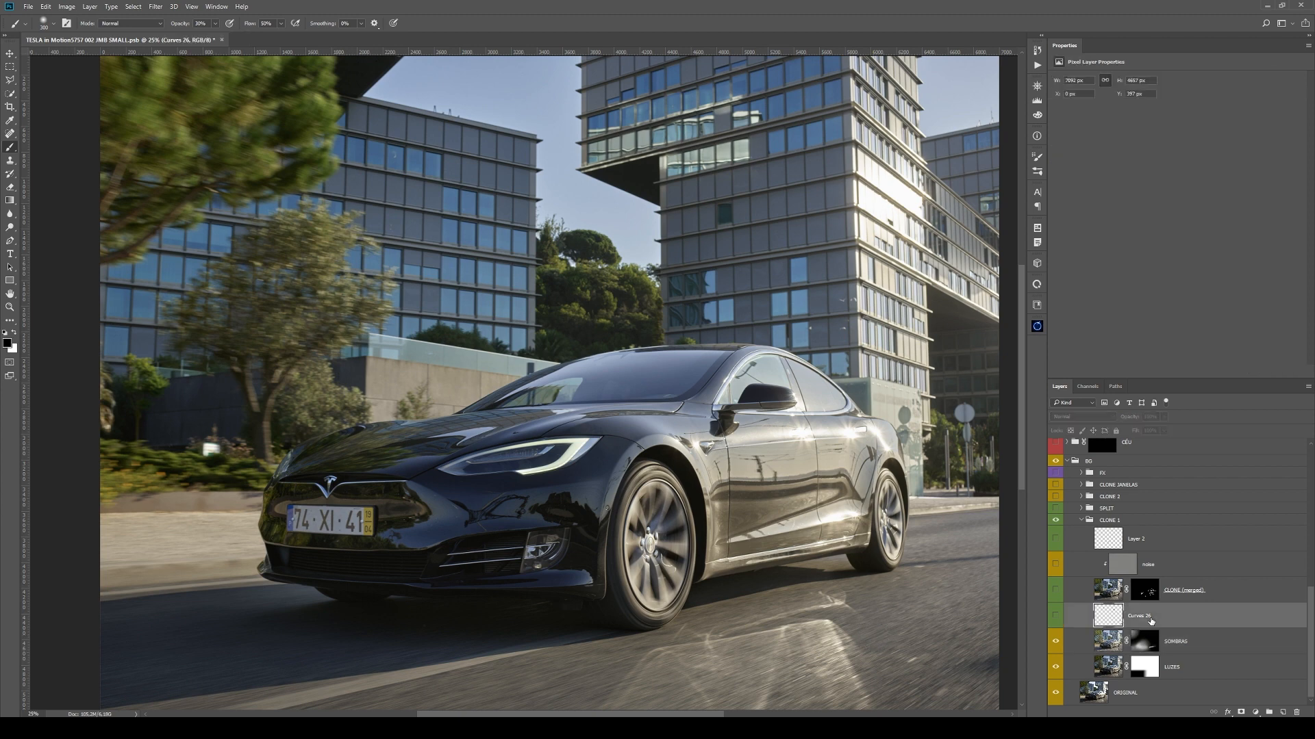
{"action": "left_click", "coordinate": [1056, 617]}
{"action": "left_click", "coordinate": [1056, 617]}
{"action": "left_click", "coordinate": [1056, 617]}
{"action": "left_click", "coordinate": [1056, 617]}
{"action": "left_click", "coordinate": [1056, 617]}
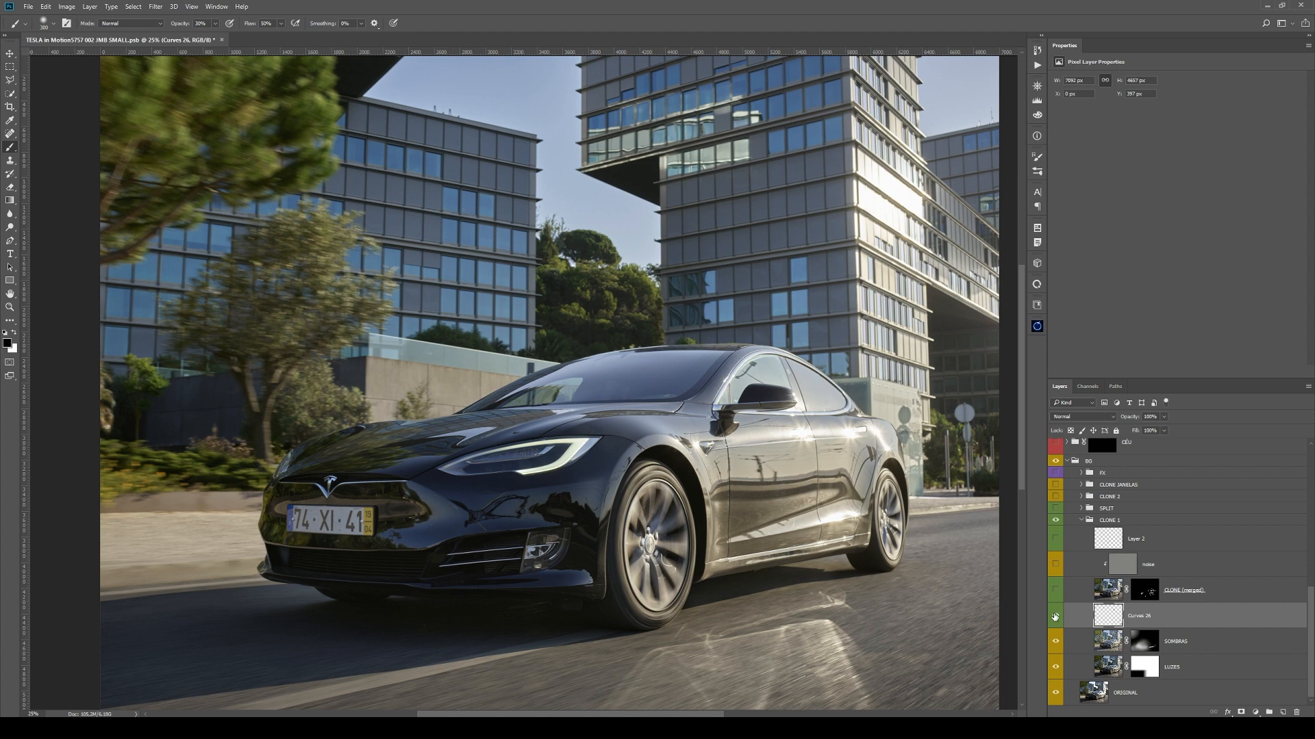
{"action": "left_click", "coordinate": [1056, 617]}
- Add an empty layer above Curves 26 and ready the Clone Stamp, checking its sampling options, with the road behind the rear wheel in view
{"action": "key", "text": "z"}
{"action": "left_click", "coordinate": [930, 579]}
{"action": "left_click", "coordinate": [930, 579]}
{"action": "left_click_drag", "start_coordinate": [938, 578], "coordinate": [822, 555]}
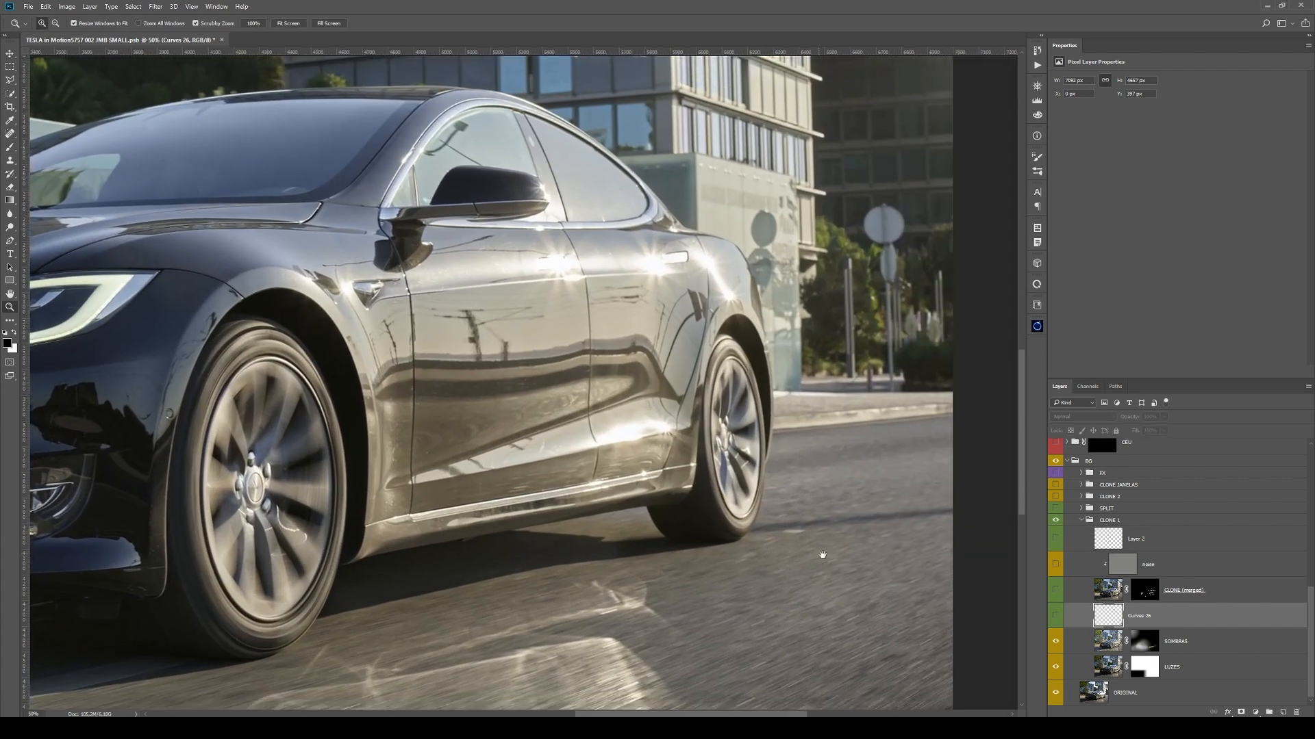
{"action": "left_click", "coordinate": [871, 558]}
{"action": "left_click", "coordinate": [1282, 712]}
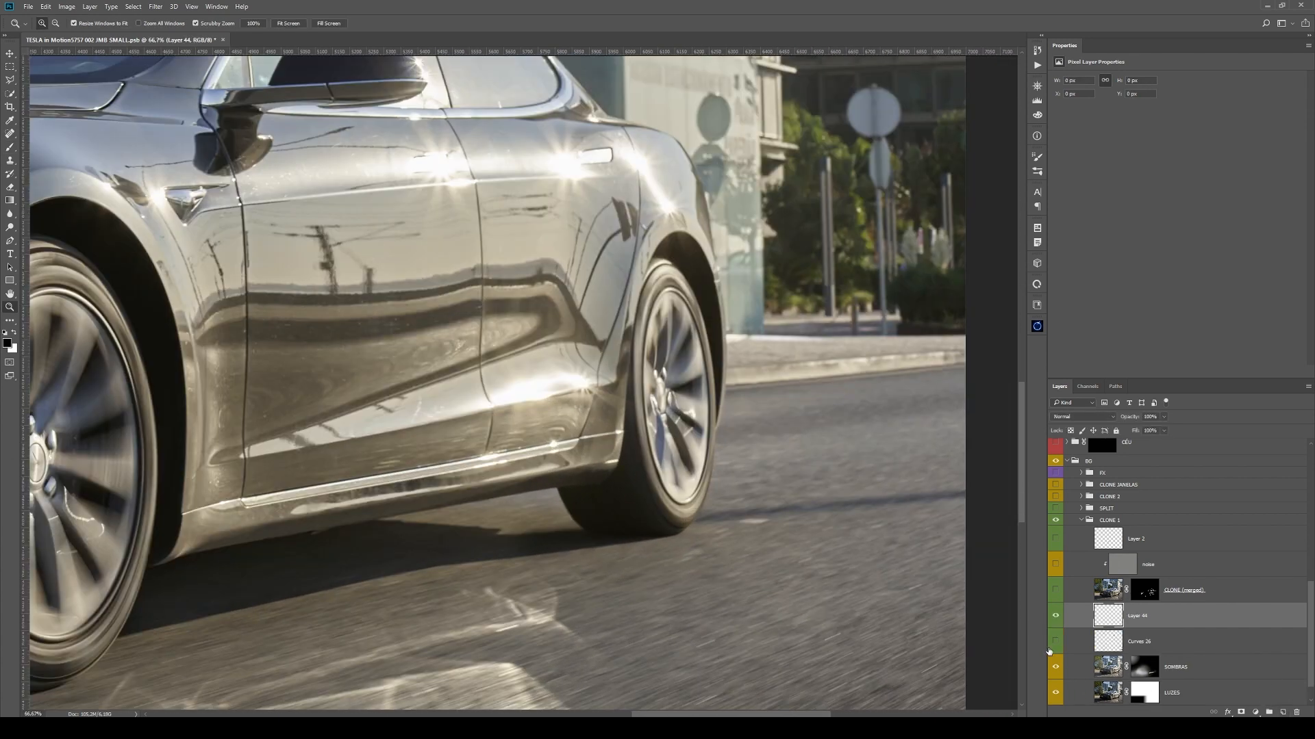
{"action": "key", "text": "s"}
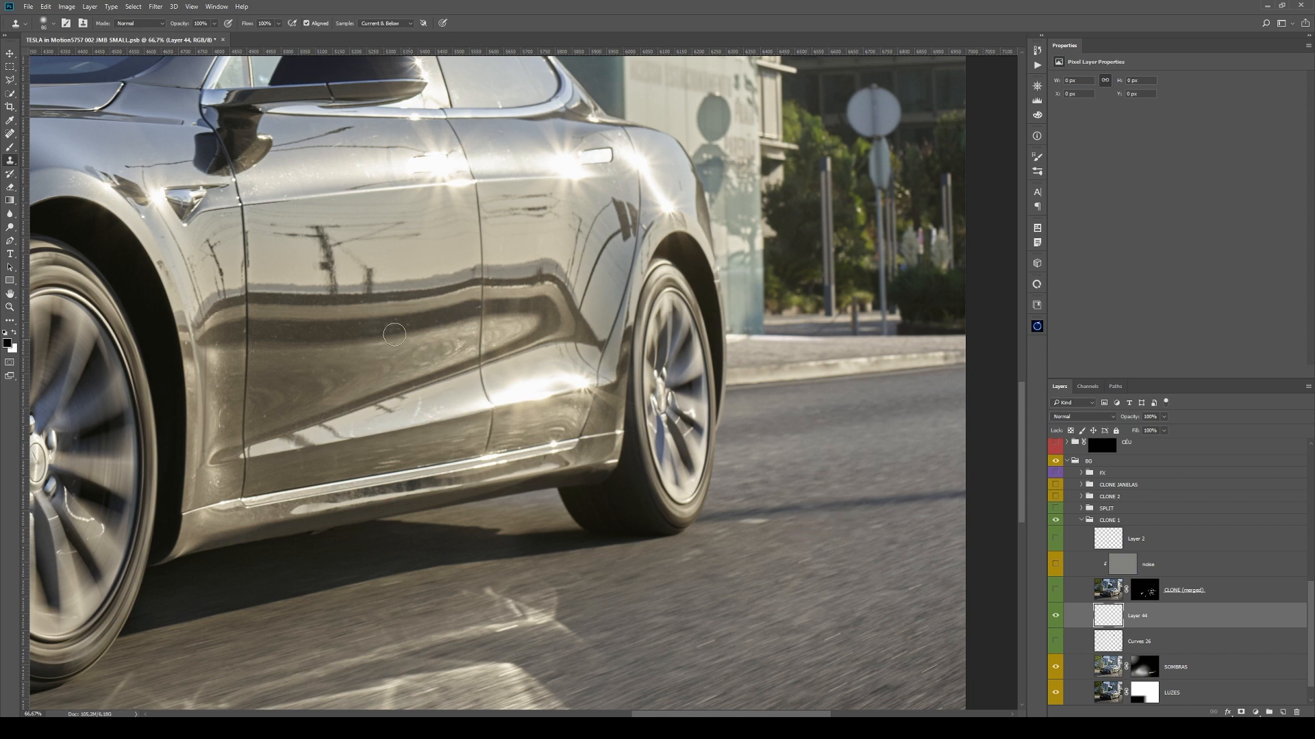
{"action": "left_click", "coordinate": [381, 24]}
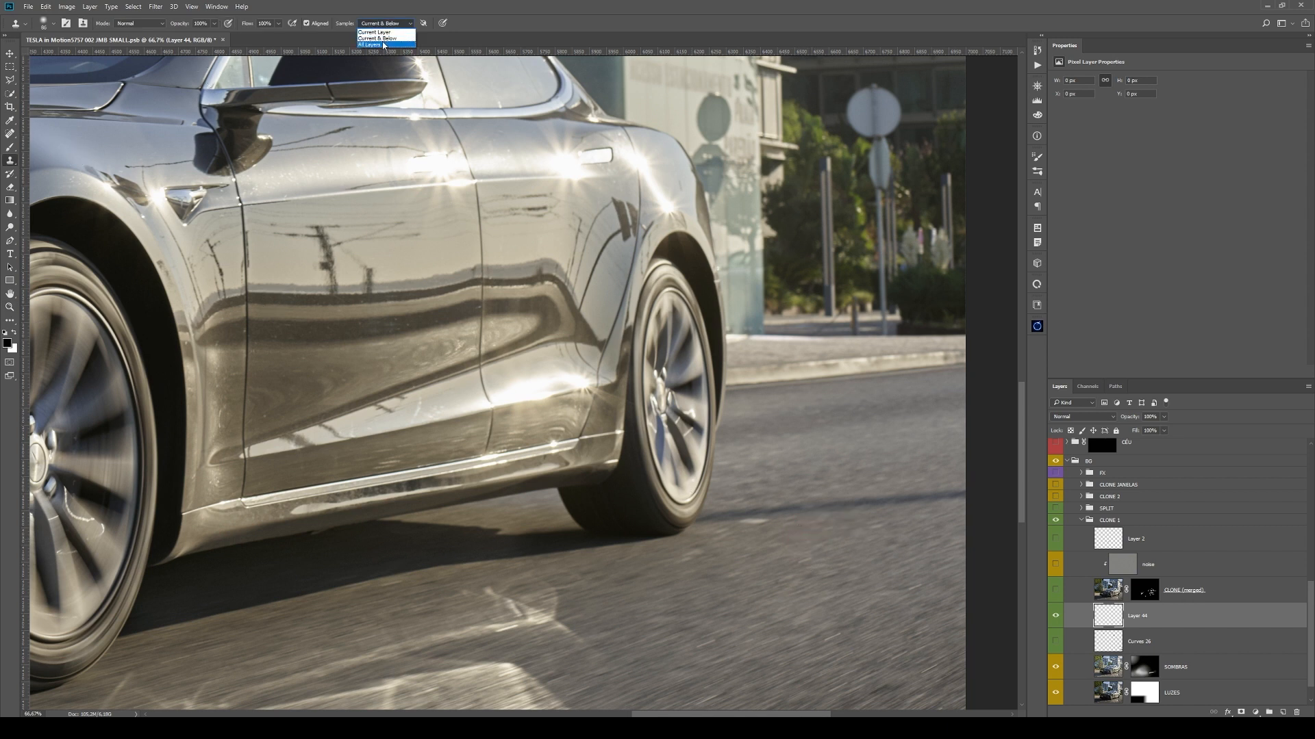
- Clone clean asphalt over the thin shadow line behind the rear wheel on the empty layer, and delete that layer
{"action": "left_click_drag", "start_coordinate": [901, 527], "coordinate": [889, 528]}
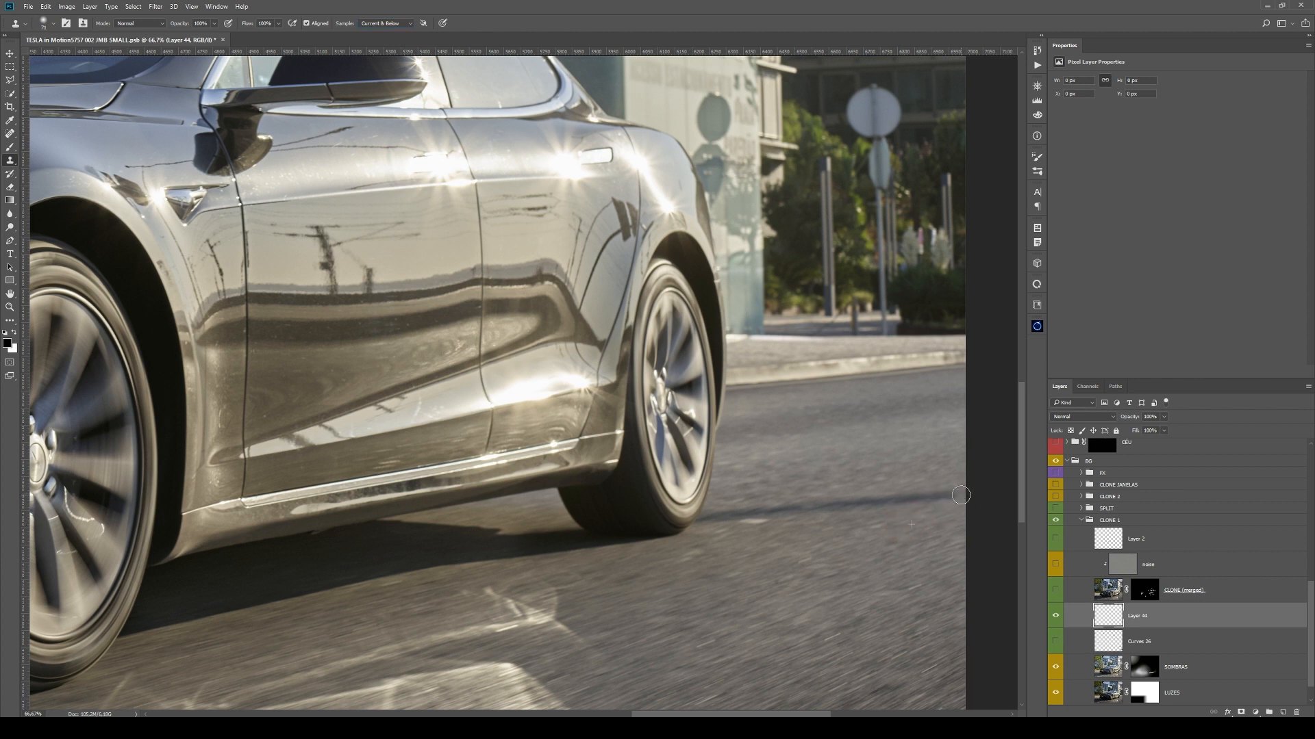
{"action": "mouse_move", "coordinate": [918, 502]}
{"action": "left_mouse_down"}
{"action": "mouse_move", "coordinate": [943, 524]}
{"action": "mouse_move", "coordinate": [938, 475]}
{"action": "mouse_move", "coordinate": [904, 509]}
{"action": "mouse_move", "coordinate": [870, 514]}
{"action": "left_mouse_up"}
{"action": "left_click", "coordinate": [826, 531], "text": "alt"}
{"action": "left_click_drag", "start_coordinate": [872, 504], "coordinate": [818, 515]}
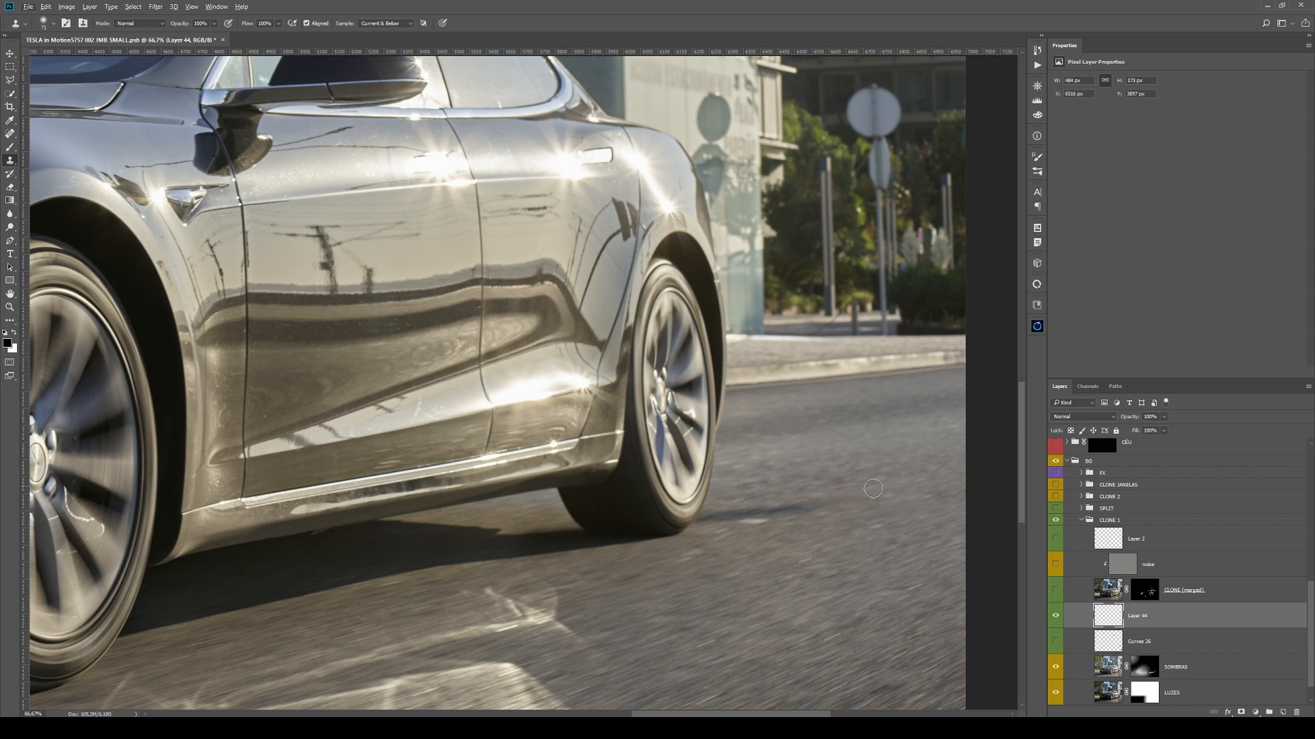
{"action": "left_click", "coordinate": [923, 536], "text": "alt"}
{"action": "left_click_drag", "start_coordinate": [918, 506], "coordinate": [902, 508]}
{"action": "left_click", "coordinate": [803, 537], "text": "alt"}
{"action": "left_click_drag", "start_coordinate": [782, 515], "coordinate": [712, 524]}
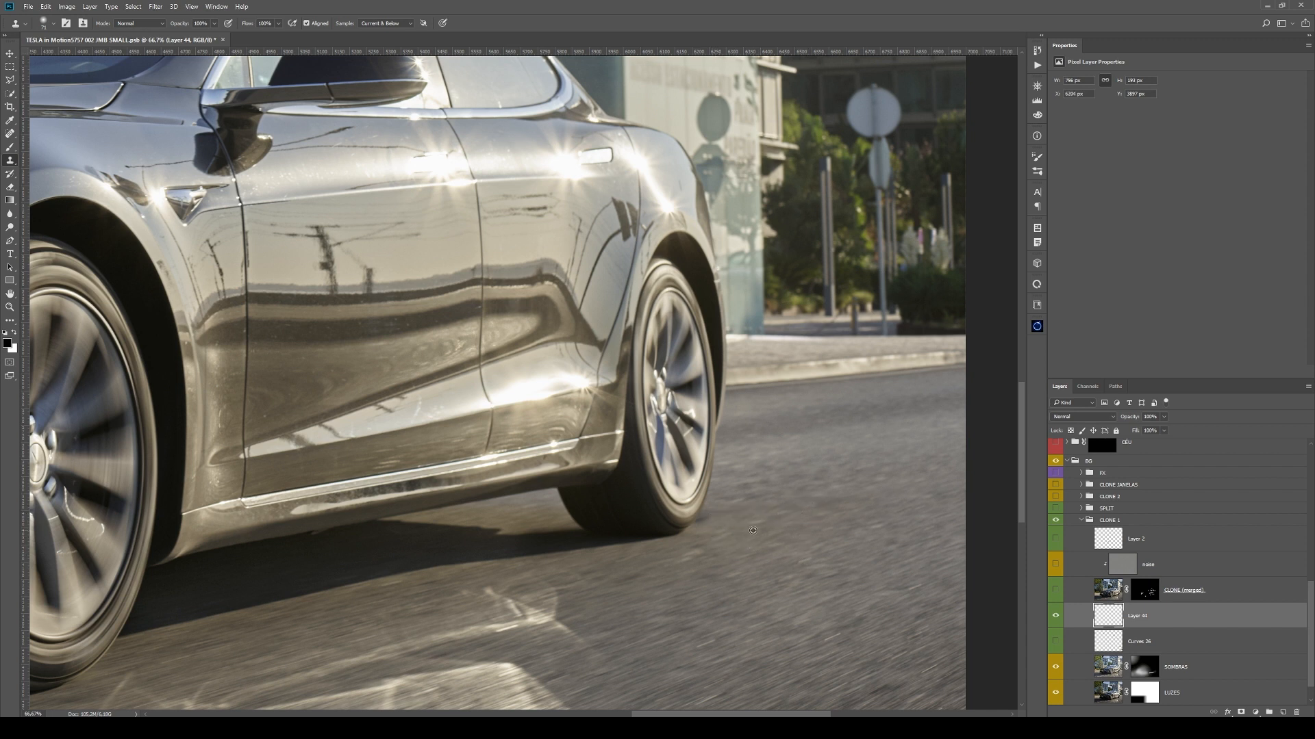
{"action": "left_click", "coordinate": [861, 503], "text": "alt"}
{"action": "left_click_drag", "start_coordinate": [821, 507], "coordinate": [849, 501]}
{"action": "left_click_drag", "start_coordinate": [1217, 625], "coordinate": [1296, 713]}
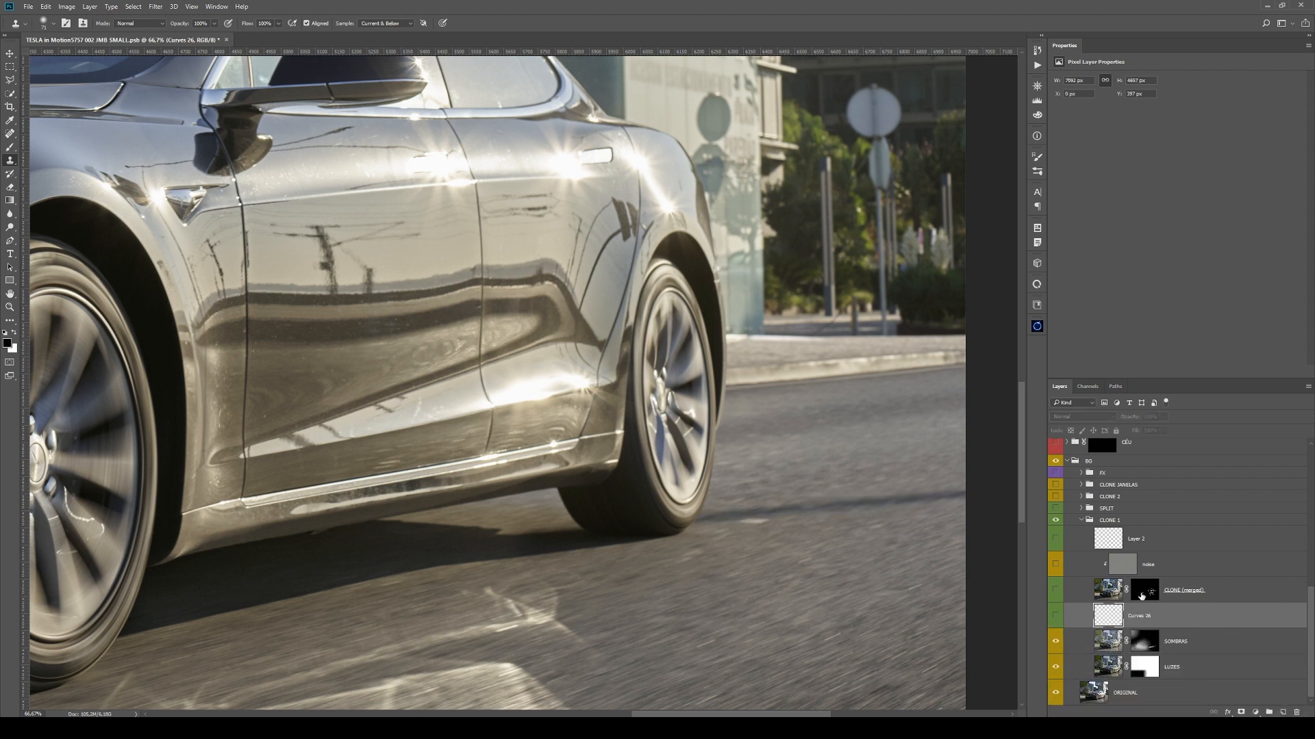
- Show the Curves 26 layer, toggling its visibility to compare the road behind the rear wheel
{"action": "left_click", "coordinate": [1055, 616]}
{"action": "left_click", "coordinate": [1056, 616]}
{"action": "left_click", "coordinate": [1056, 616]}
{"action": "left_click", "coordinate": [1056, 616]}
{"action": "key", "text": "z"}
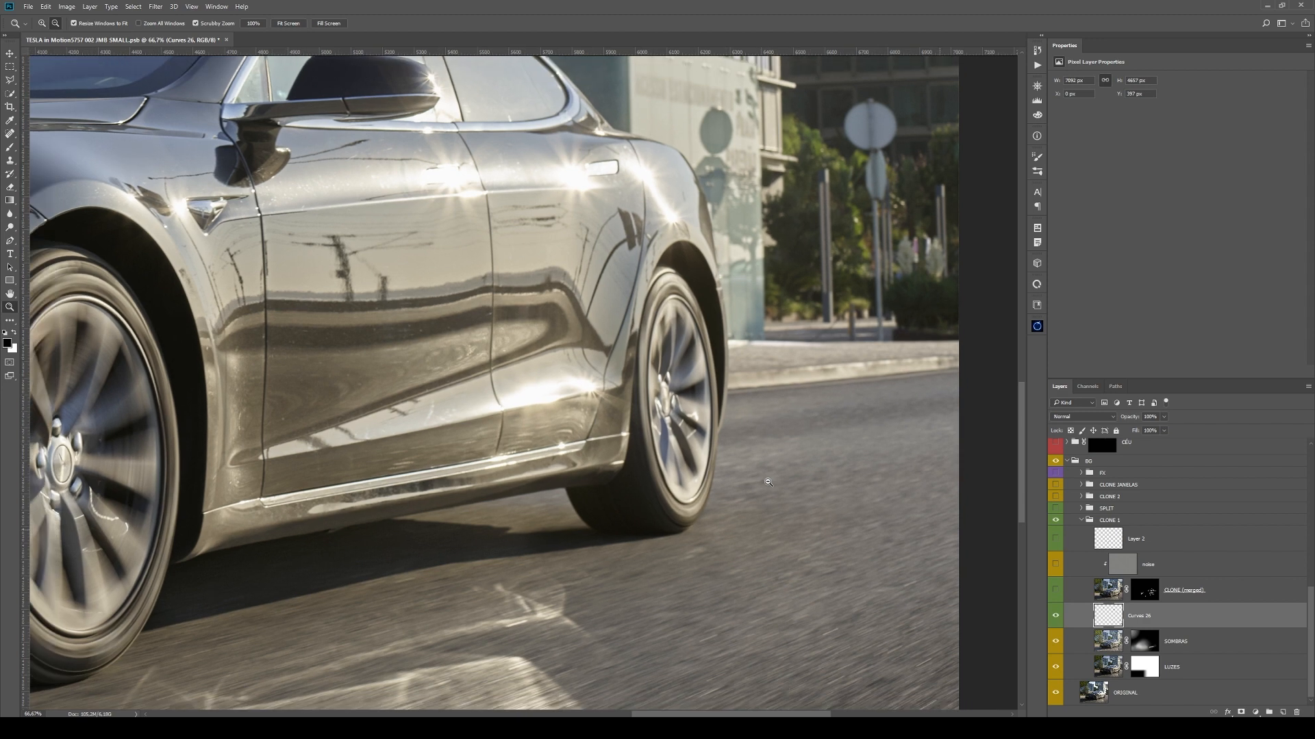
- Load the painted areas of the Curves 26 layer as a selection and examine the outlined spot in the bushes beside the tree
{"action": "key", "text": "ctrl+minus"}
{"action": "key", "text": "ctrl+minus"}
{"action": "left_click", "coordinate": [1105, 616], "text": "ctrl"}
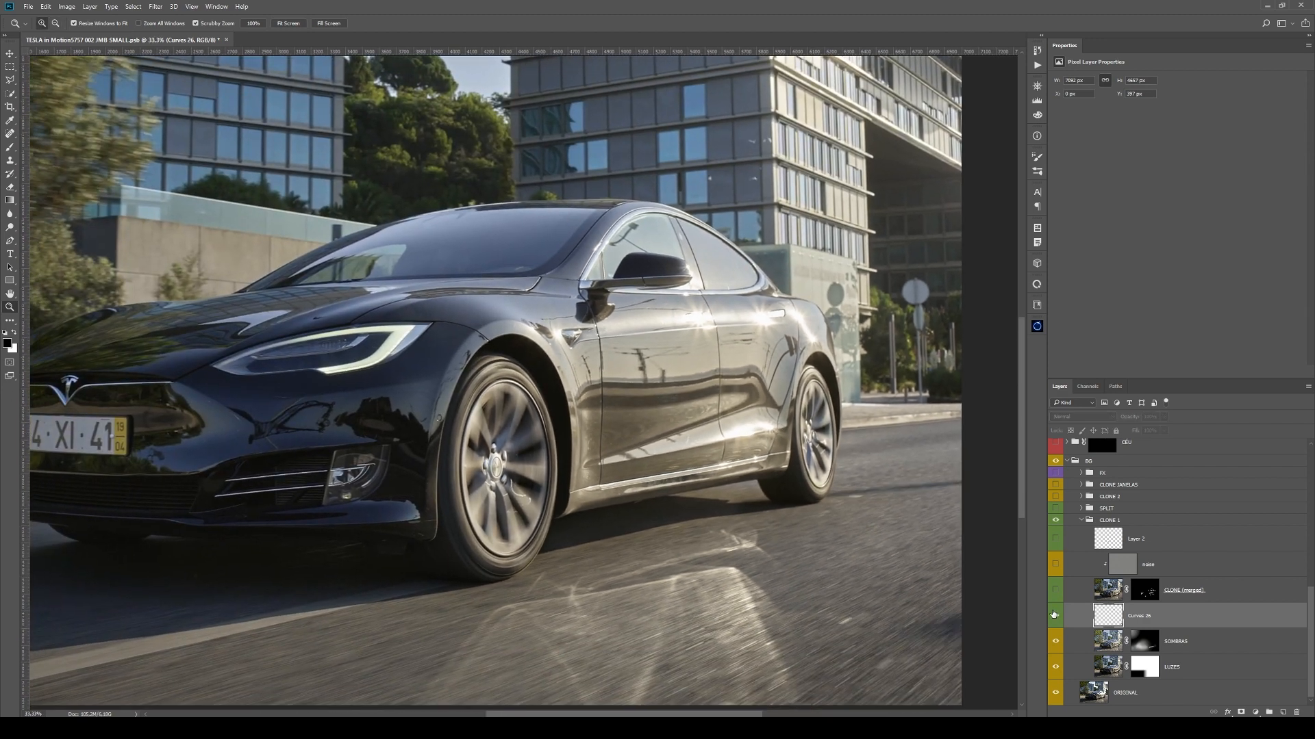
{"action": "left_click_drag", "start_coordinate": [873, 491], "coordinate": [1037, 575]}
{"action": "left_click_drag", "start_coordinate": [555, 479], "coordinate": [701, 393]}
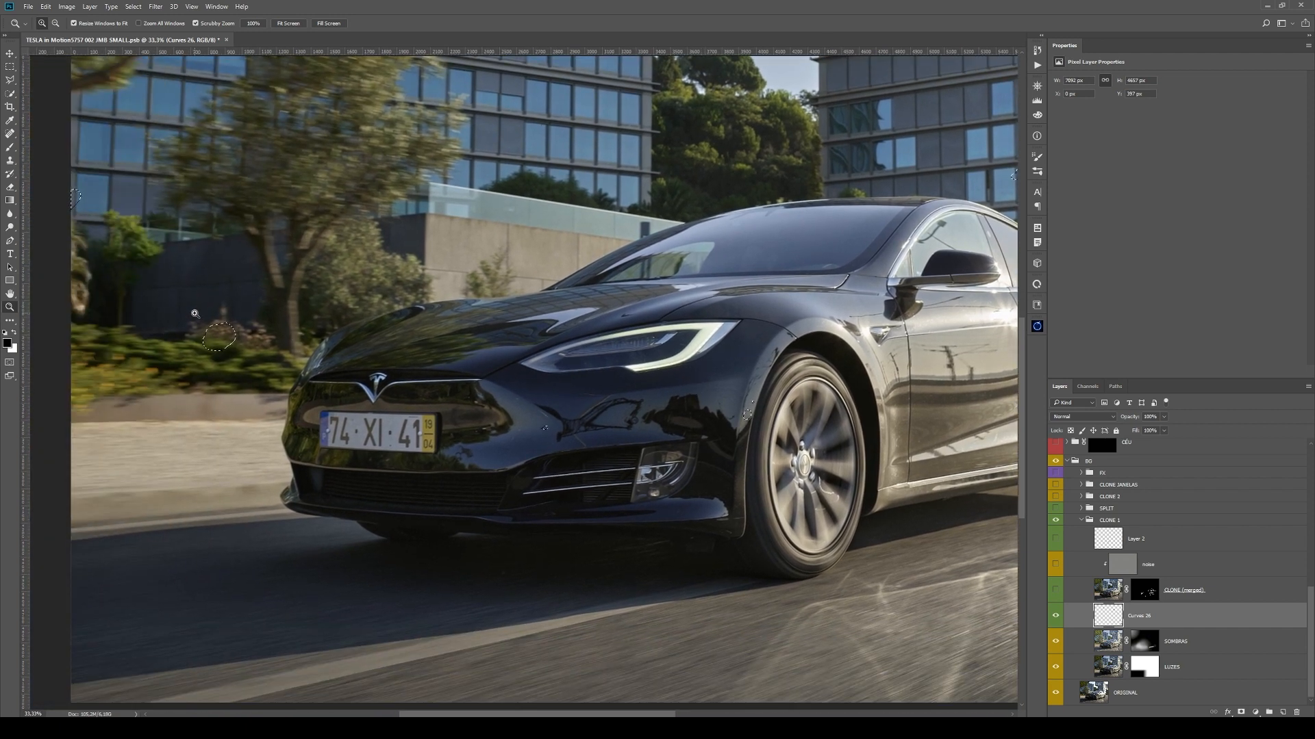
{"action": "scroll", "coordinate": [185, 308], "scroll_direction": "up", "scroll_amount": 2}
{"action": "left_click_drag", "start_coordinate": [386, 380], "coordinate": [395, 382]}
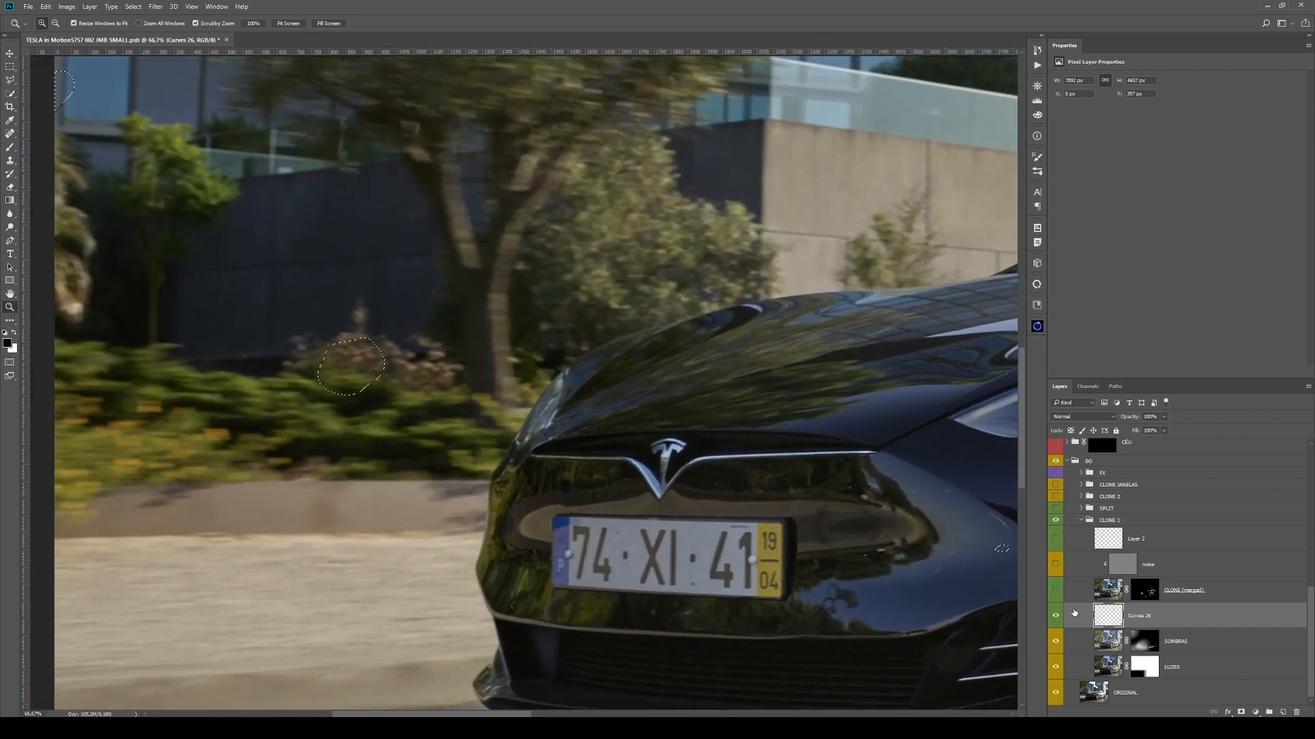
- Hide the Curves 26 layer to inspect the selected flaws across the picture, deselect, and show the layer again
{"action": "left_click", "coordinate": [1055, 616]}
{"action": "left_click", "coordinate": [398, 359], "text": "alt"}
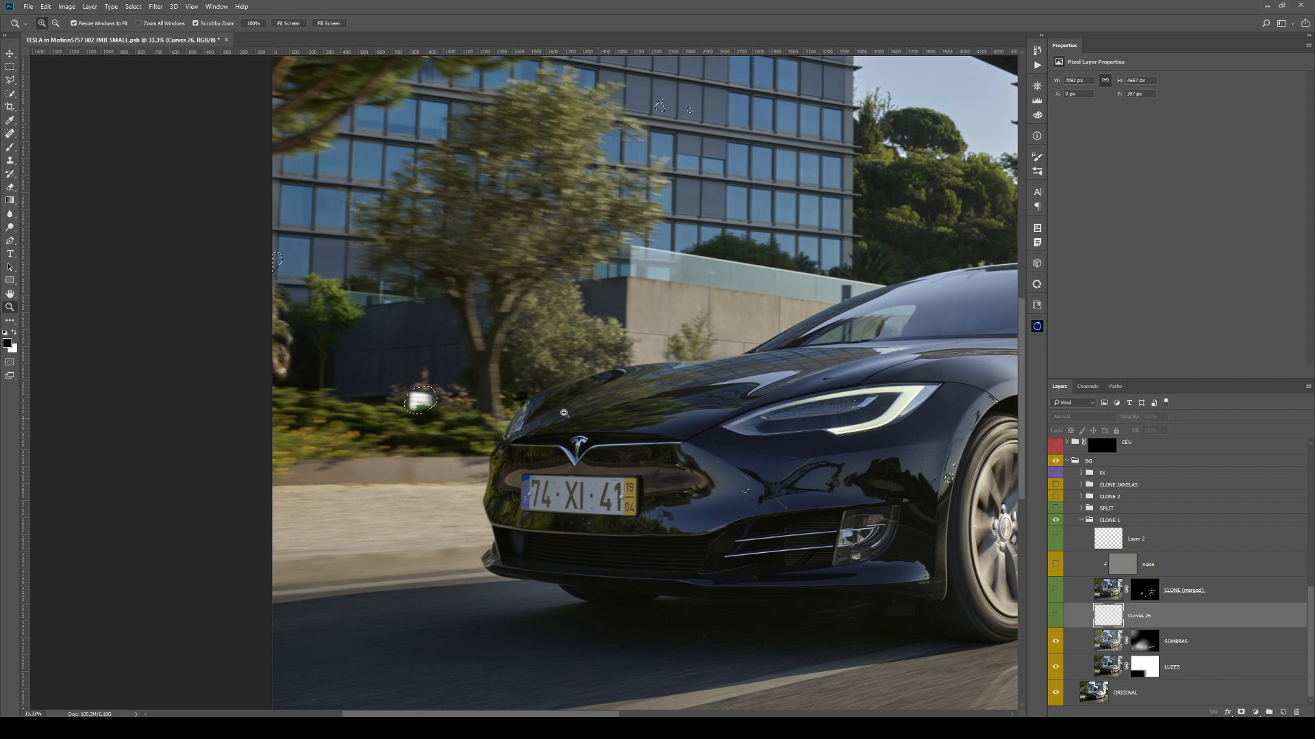
{"action": "left_click", "coordinate": [652, 375], "text": "alt"}
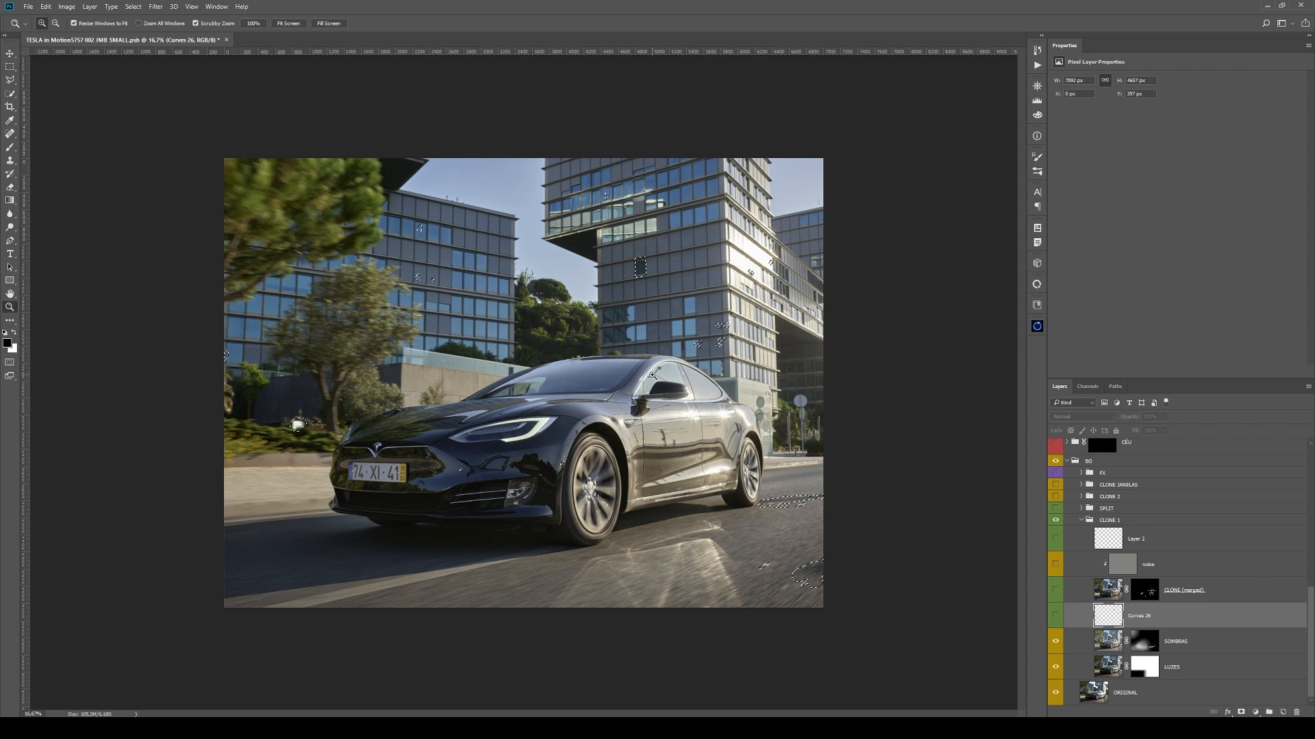
{"action": "key", "text": "ctrl+d"}
{"action": "left_click", "coordinate": [1056, 616]}
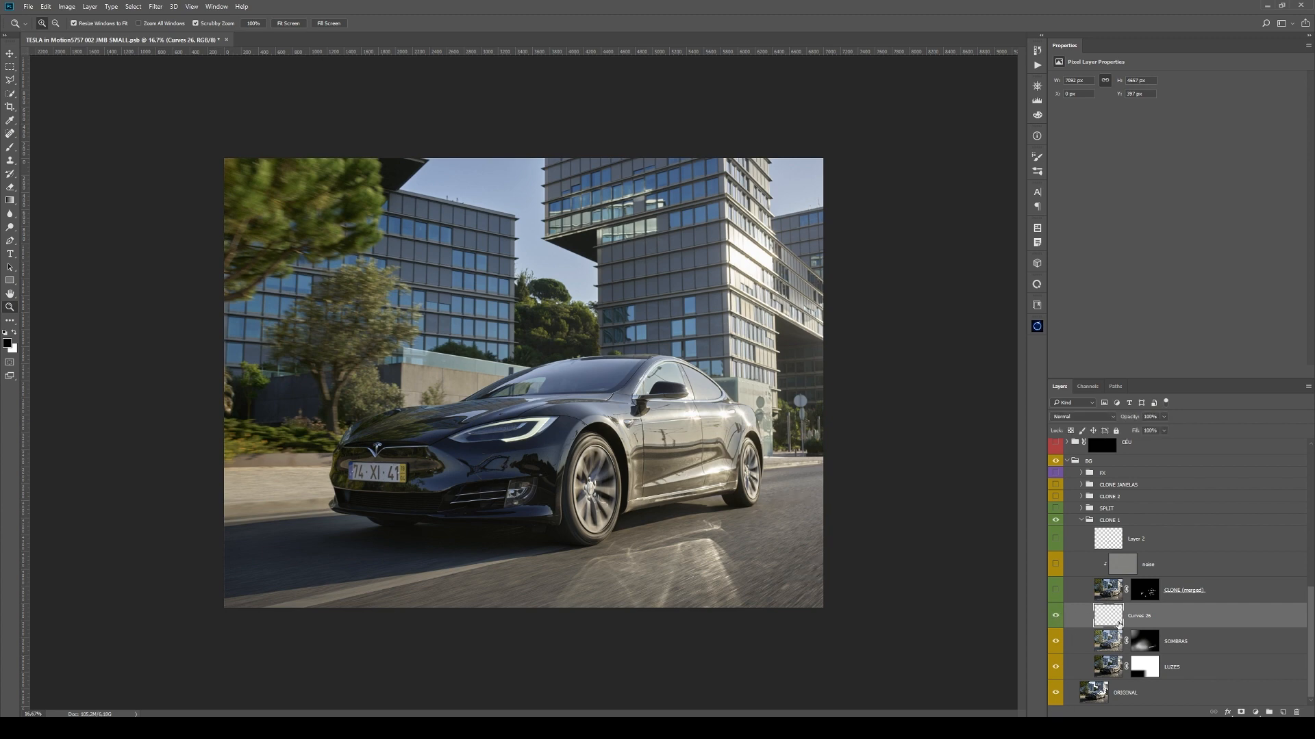
- Compare the car door reflections with the CLONE (merged) layer on and off, leaving it hidden with its layer mask disabled
{"action": "left_click", "coordinate": [842, 539]}
{"action": "left_click", "coordinate": [842, 539]}
{"action": "left_click", "coordinate": [842, 539]}
{"action": "left_click", "coordinate": [842, 538]}
{"action": "mouse_move", "coordinate": [473, 383]}
{"action": "left_mouse_down"}
{"action": "mouse_move", "coordinate": [566, 432]}
{"action": "mouse_move", "coordinate": [769, 481]}
{"action": "left_mouse_up"}
{"action": "left_click", "coordinate": [1054, 589]}
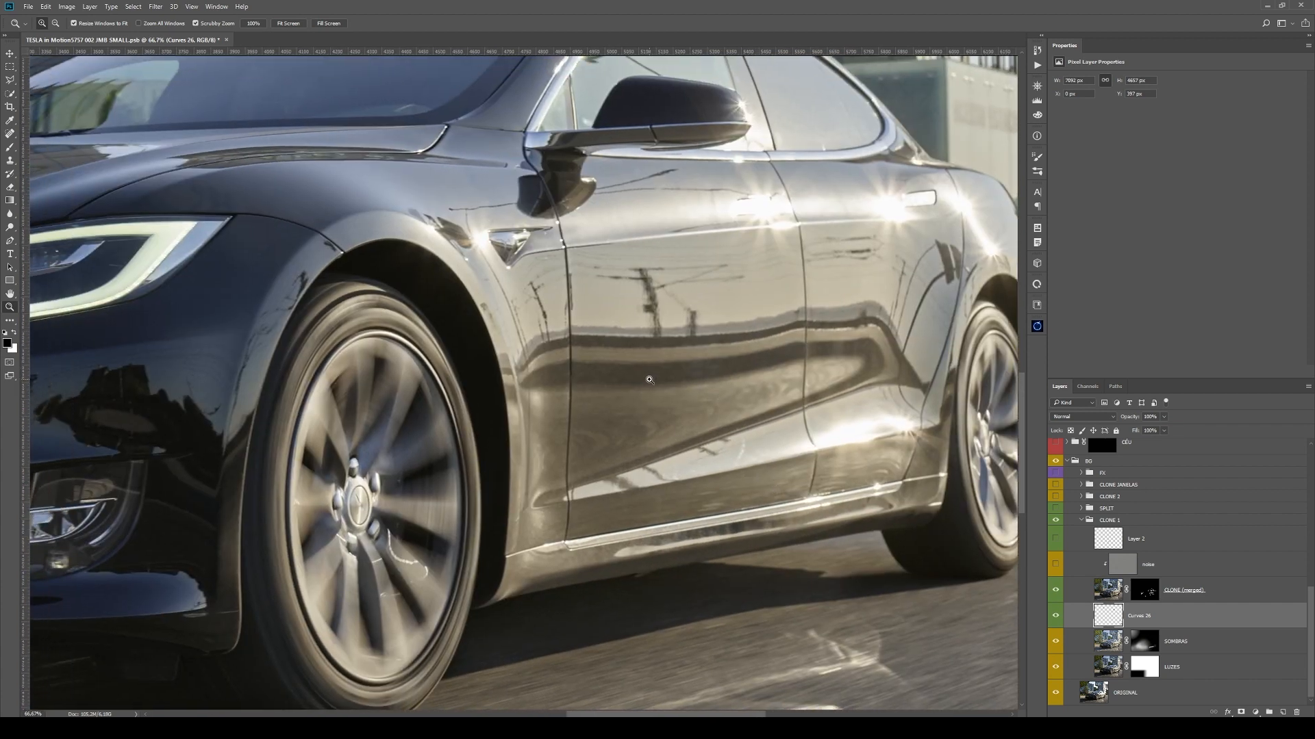
{"action": "left_click", "coordinate": [649, 380]}
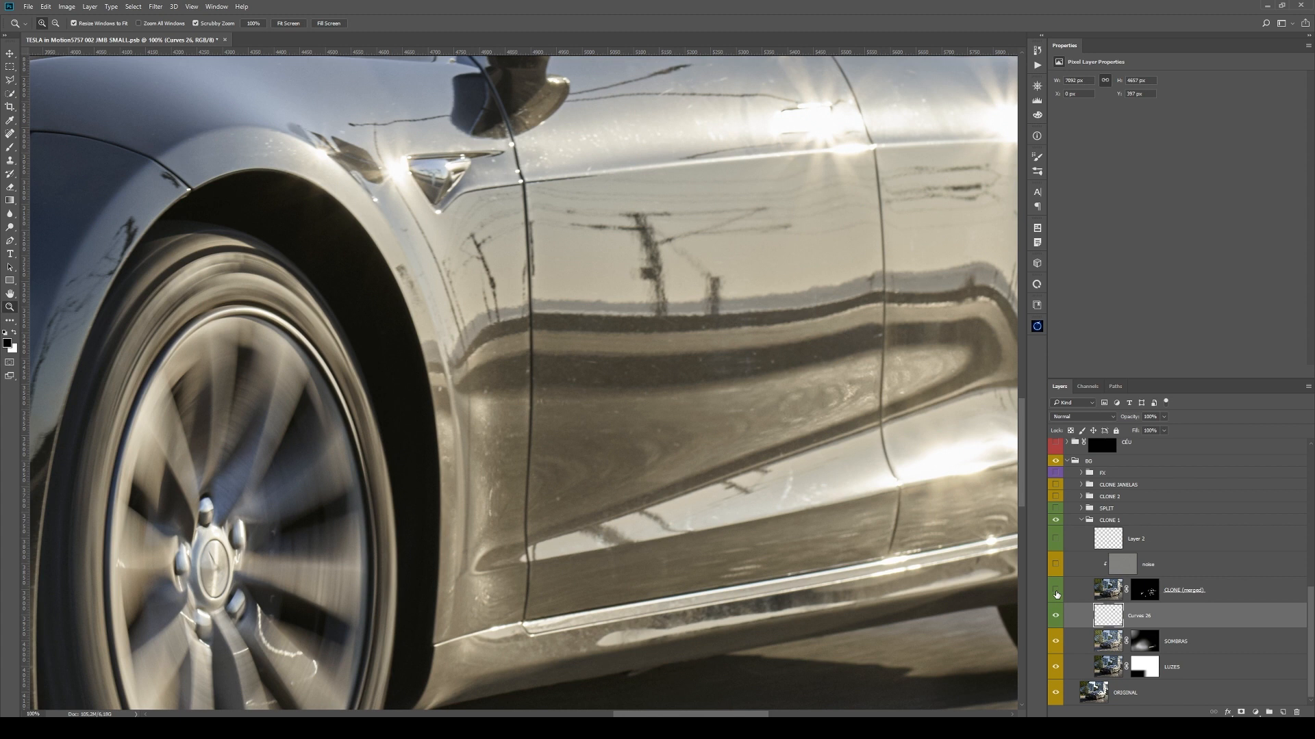
{"action": "left_click", "coordinate": [1055, 590]}
{"action": "left_click_drag", "start_coordinate": [812, 403], "coordinate": [808, 451]}
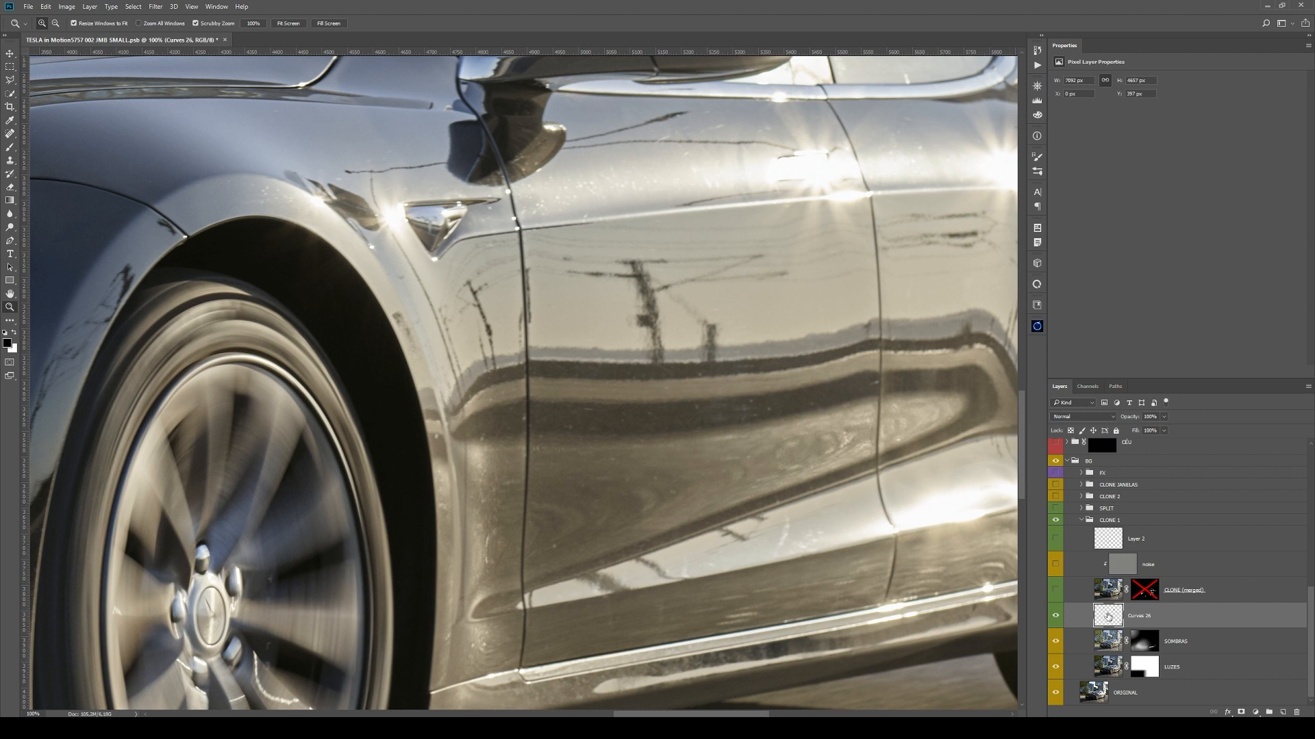
- Stamp all visible layers into a new merged layer above Curves 26
{"action": "key", "text": "s"}
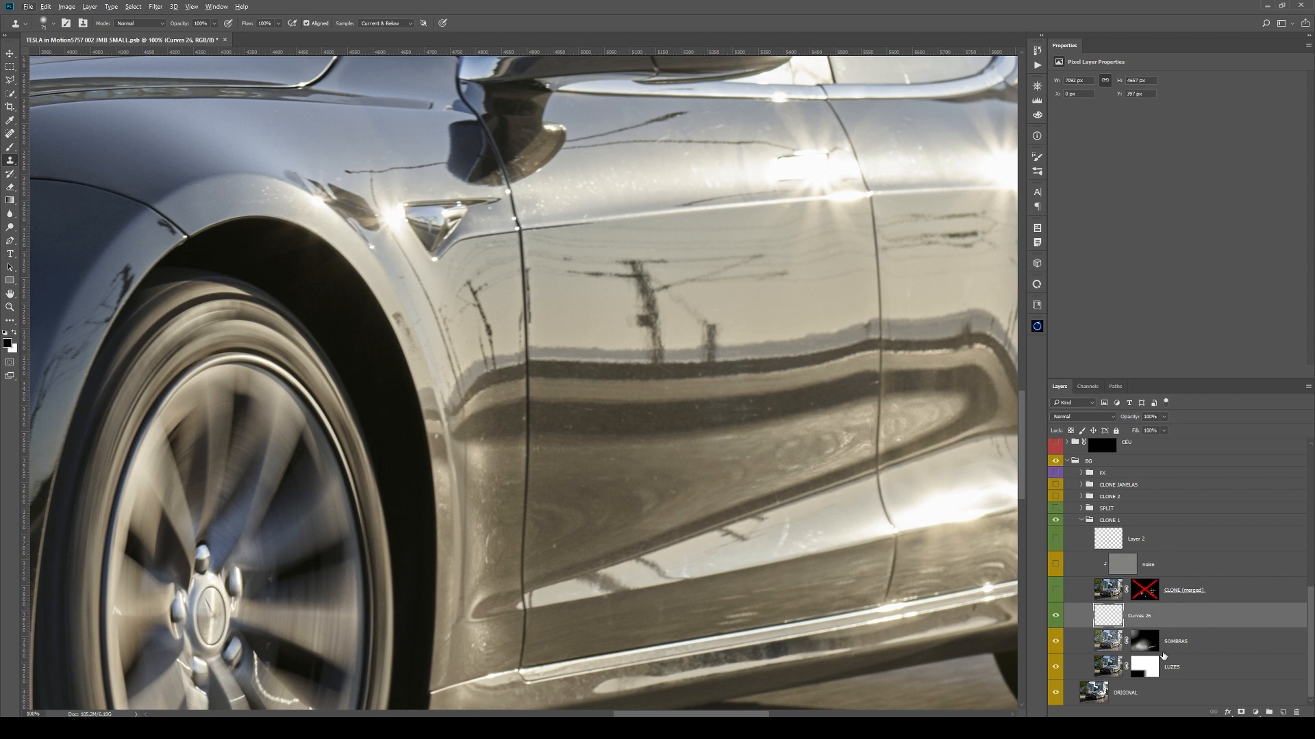
{"action": "key", "text": "ctrl+shift+alt+e"}
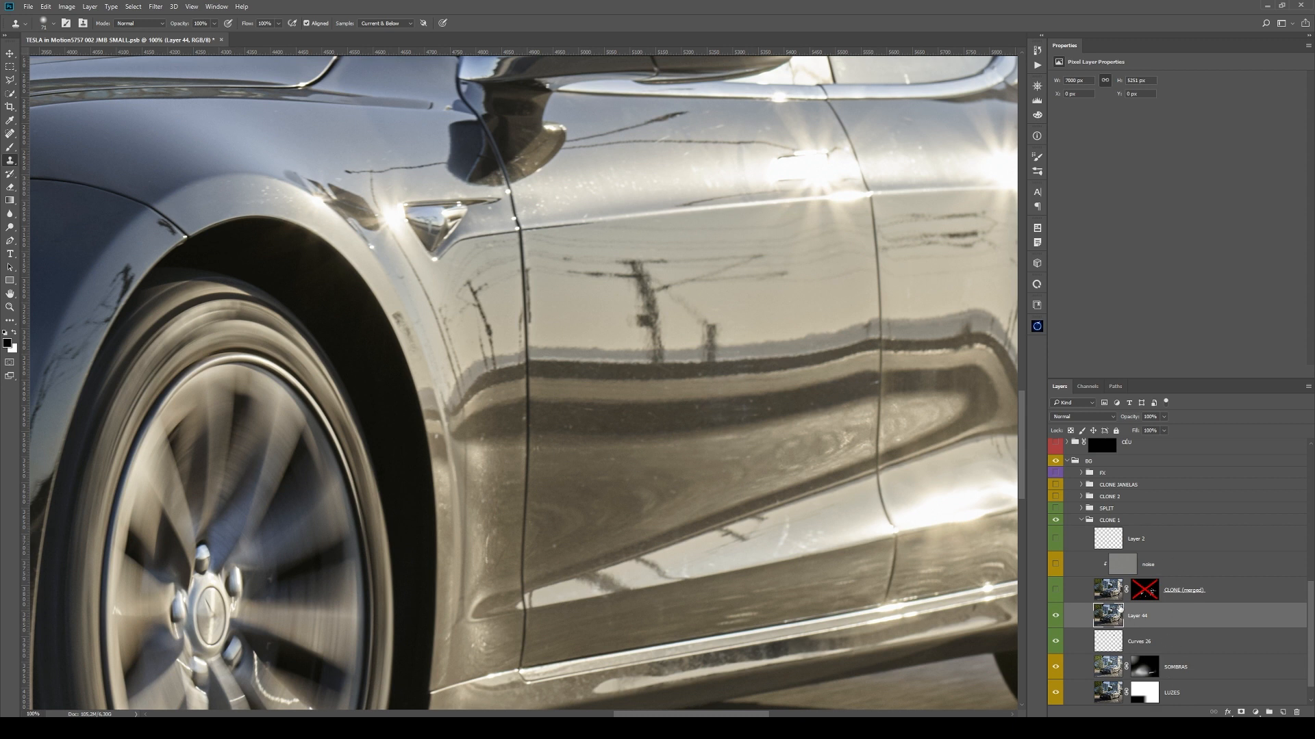
{"action": "scroll", "coordinate": [1150, 622], "scroll_direction": "up", "scroll_amount": 5}
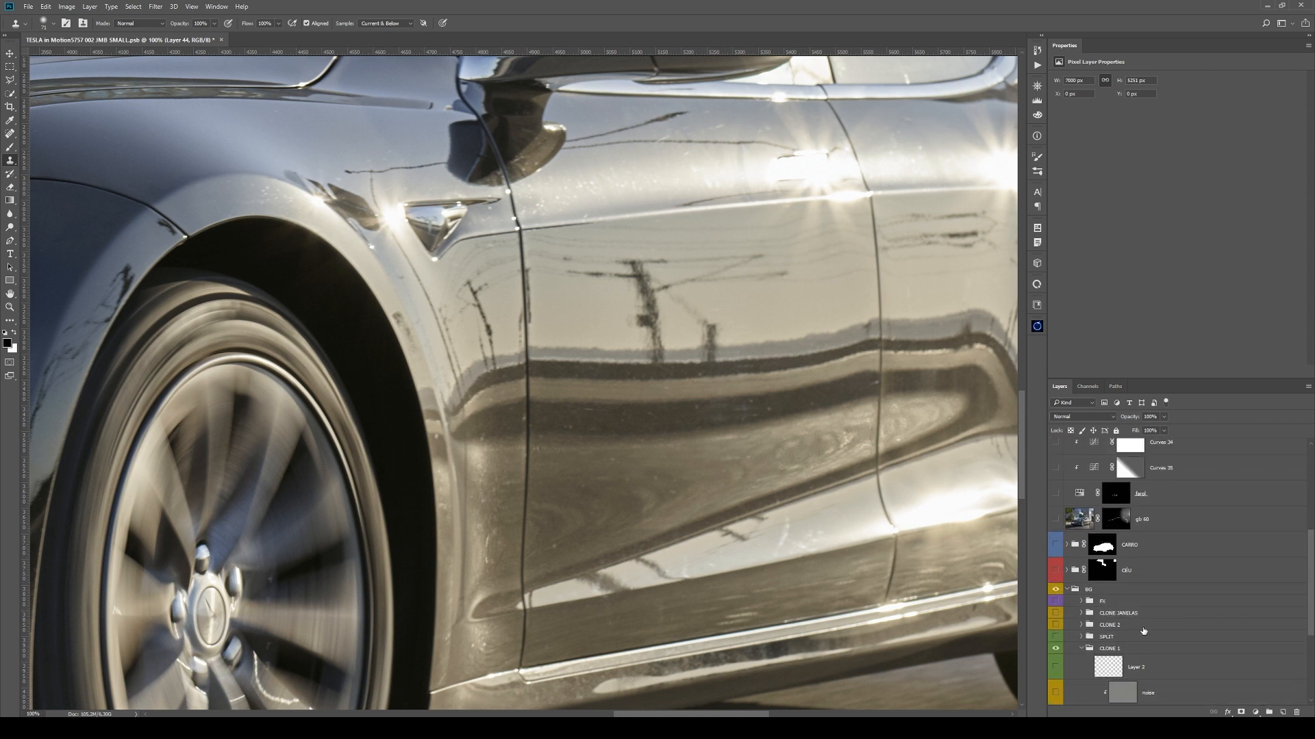
{"action": "scroll", "coordinate": [1062, 597], "scroll_direction": "up", "scroll_amount": 8}
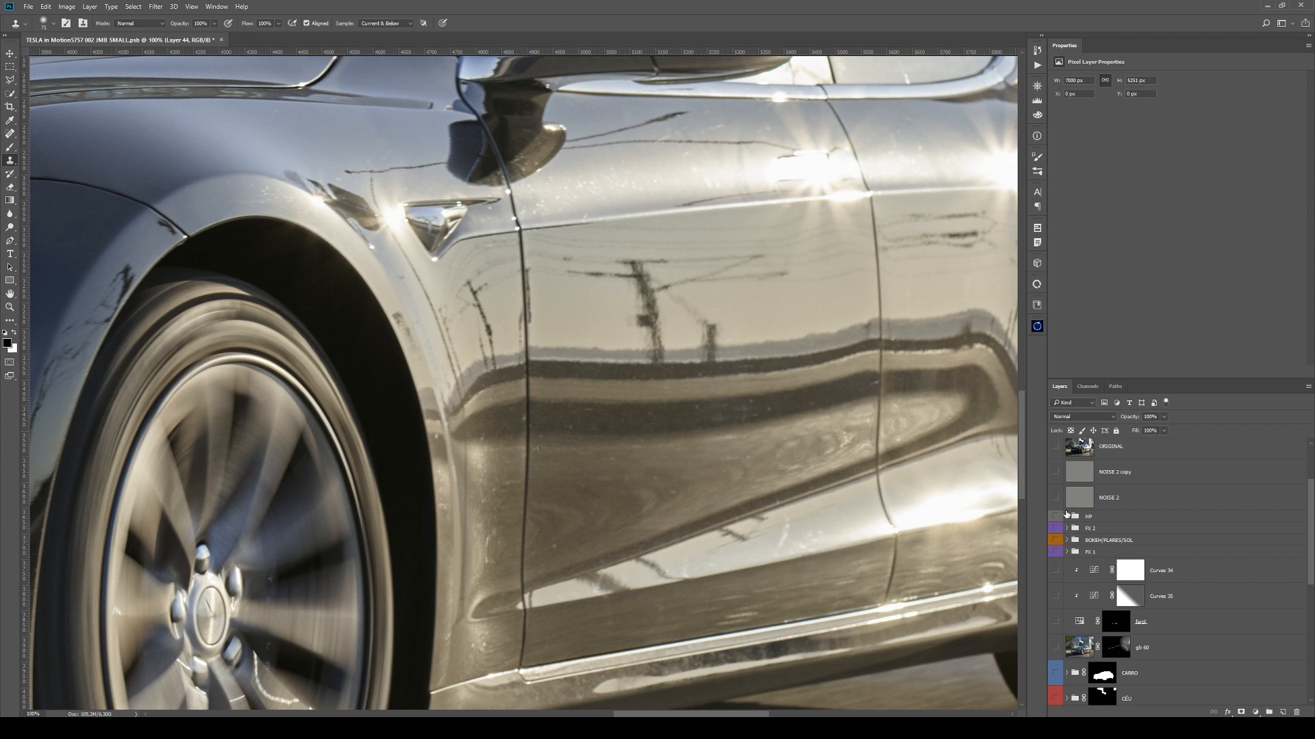
{"action": "scroll", "coordinate": [1089, 507], "scroll_direction": "down", "scroll_amount": 10}
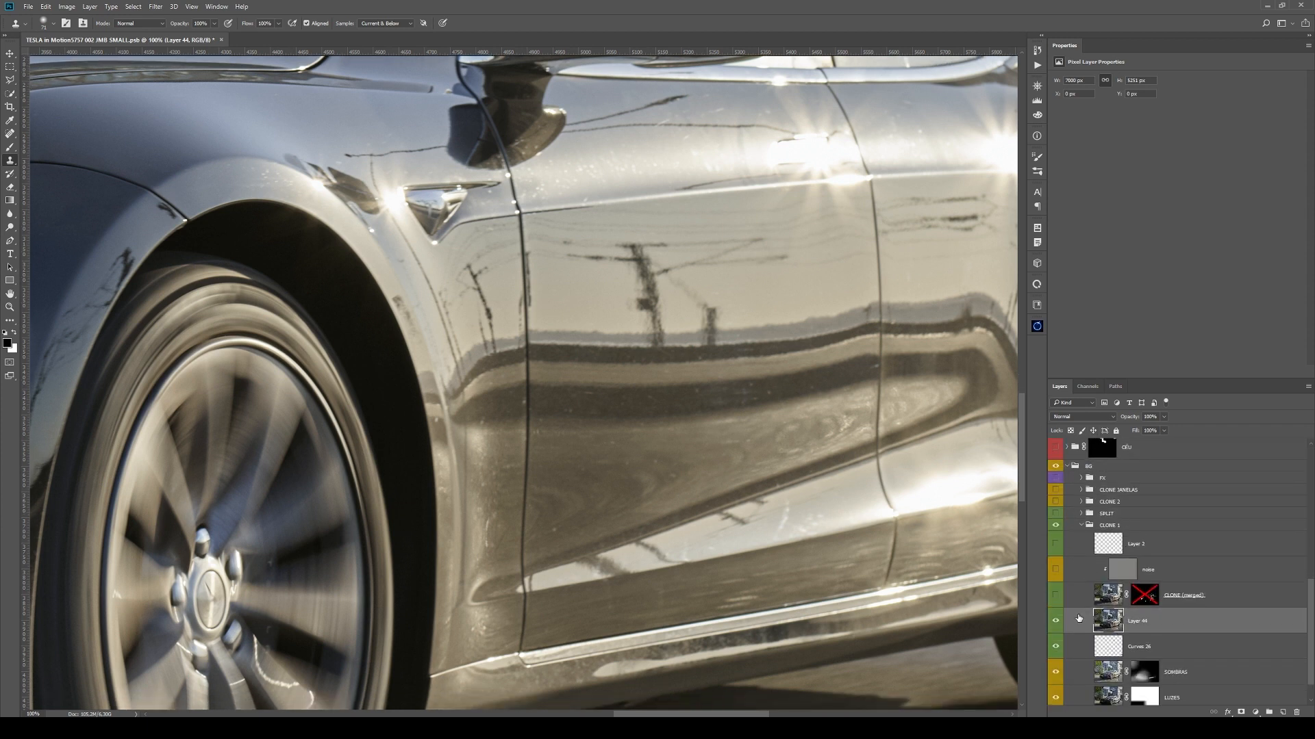
- Review the source layers from Curves 26 down to ORIGINAL, leaving the new merged layer above them visible and selected
{"action": "scroll", "coordinate": [1137, 627], "scroll_direction": "up", "scroll_amount": 9}
{"action": "scroll", "coordinate": [1089, 505], "scroll_direction": "down", "scroll_amount": 10}
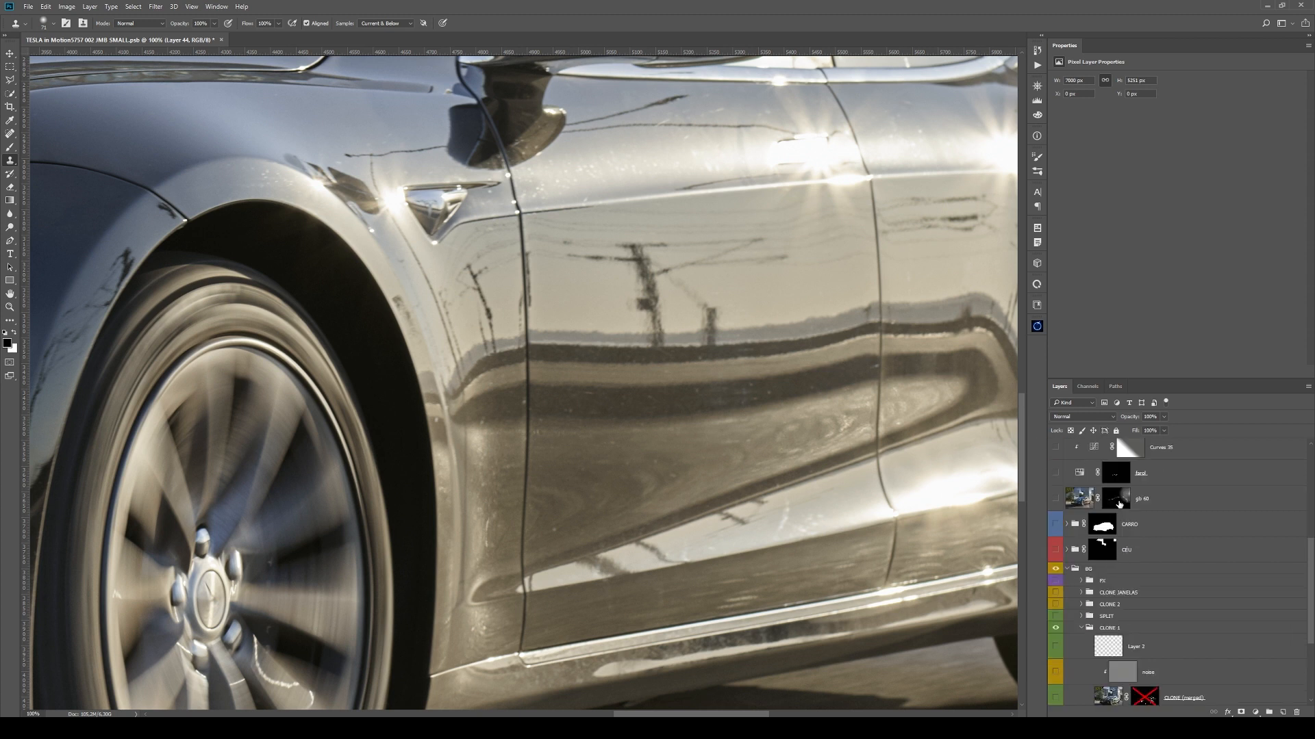
{"action": "scroll", "coordinate": [1144, 532], "scroll_direction": "down", "scroll_amount": 1}
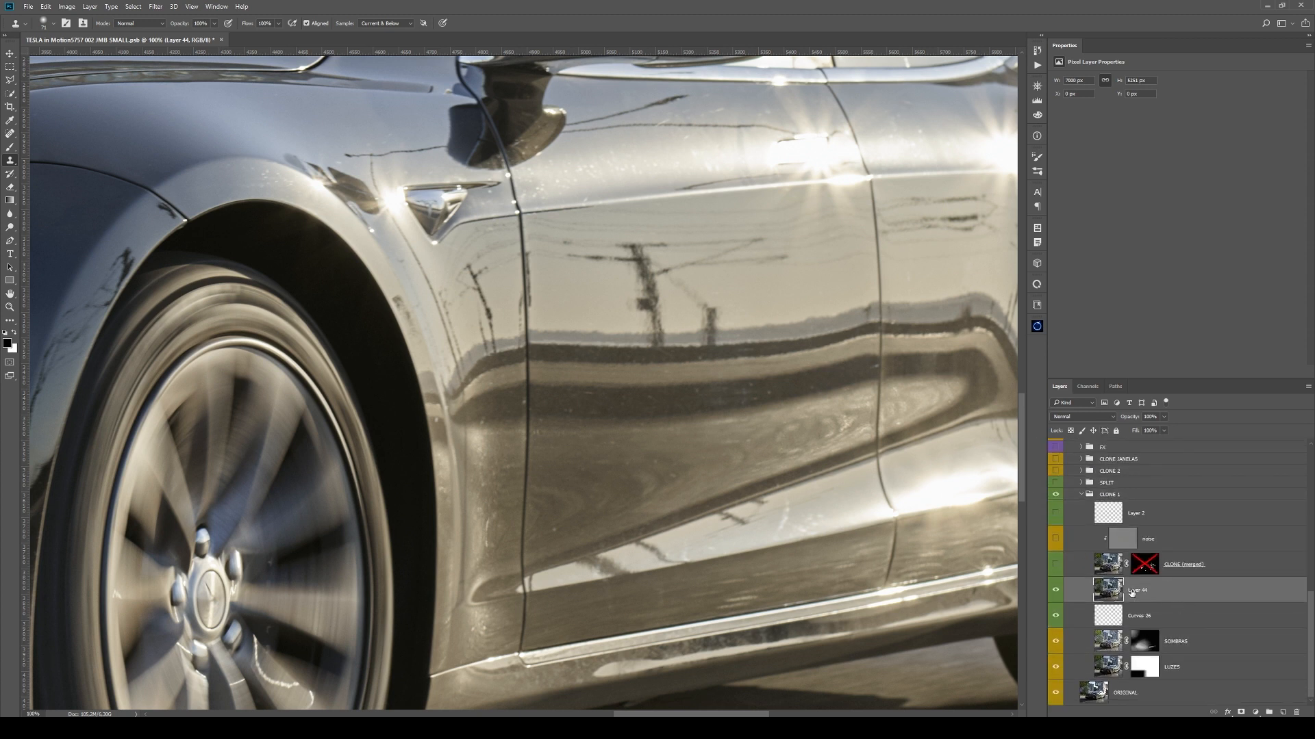
{"action": "left_click", "coordinate": [1061, 590]}
{"action": "left_click", "coordinate": [1216, 617]}
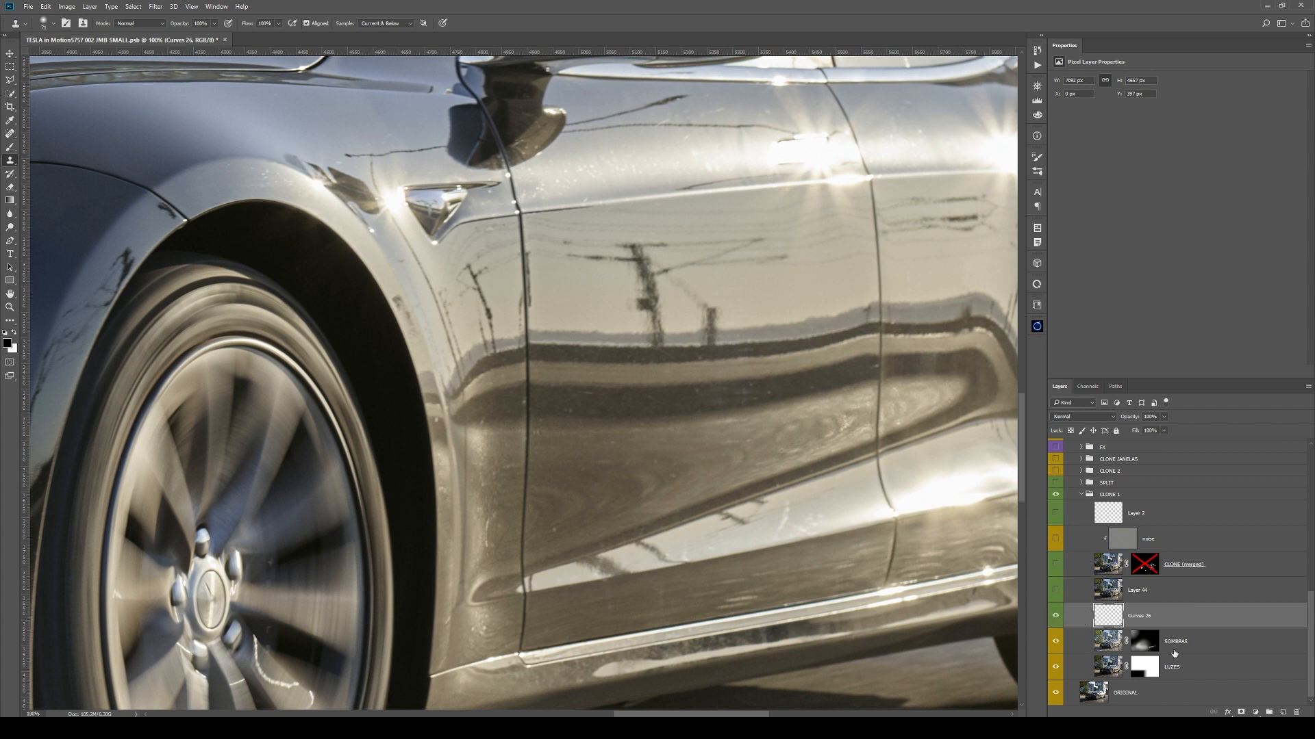
{"action": "left_click", "coordinate": [1153, 695], "text": "shift"}
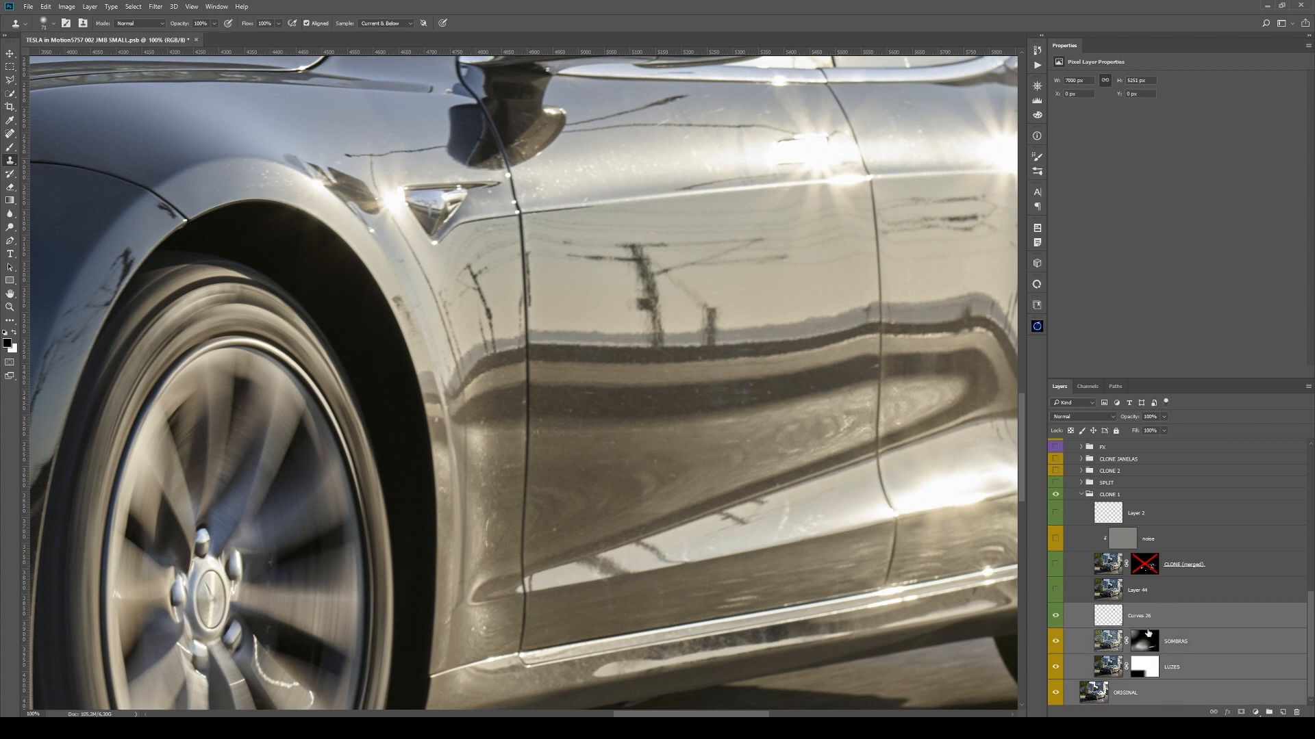
{"action": "left_click", "coordinate": [1173, 620]}
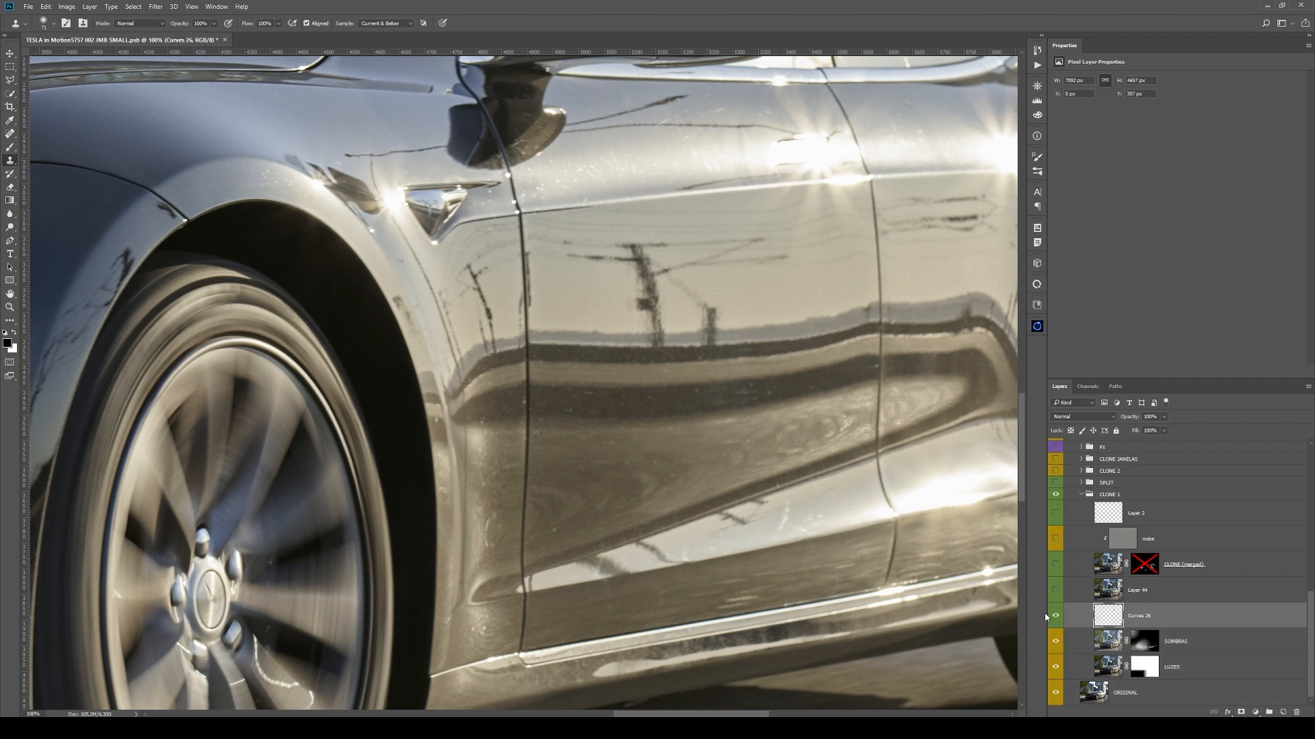
{"action": "left_click", "coordinate": [1134, 593]}
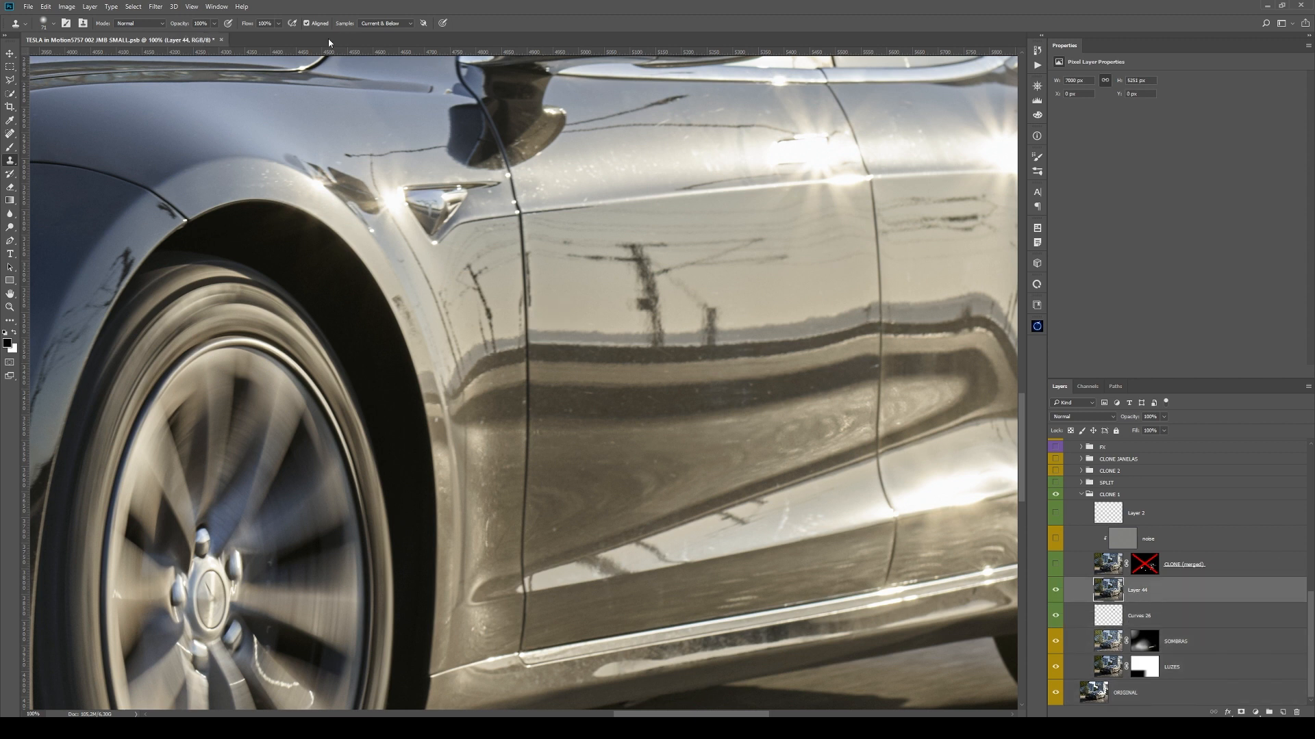
- Apply a Median noise filter with a radius of 7 pixels to the new merged layer
{"action": "left_click", "coordinate": [154, 8]}
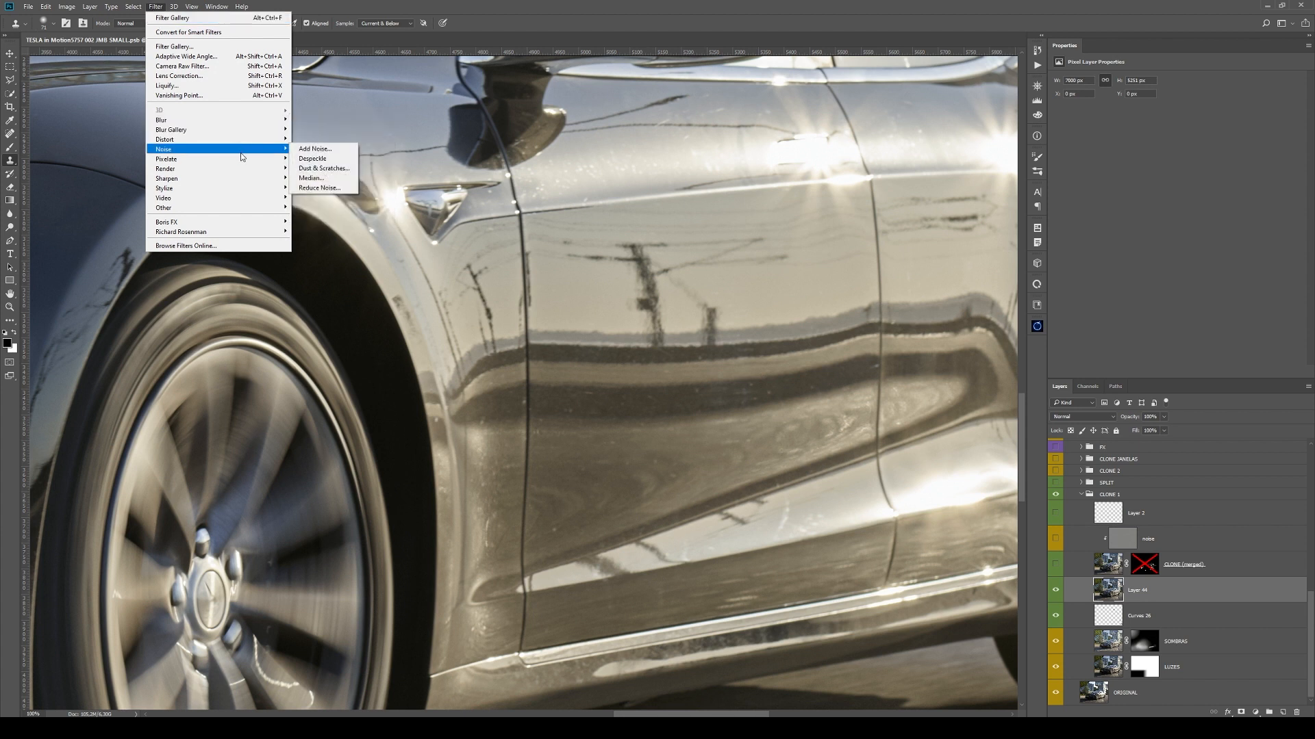
{"action": "mouse_move", "coordinate": [226, 150]}
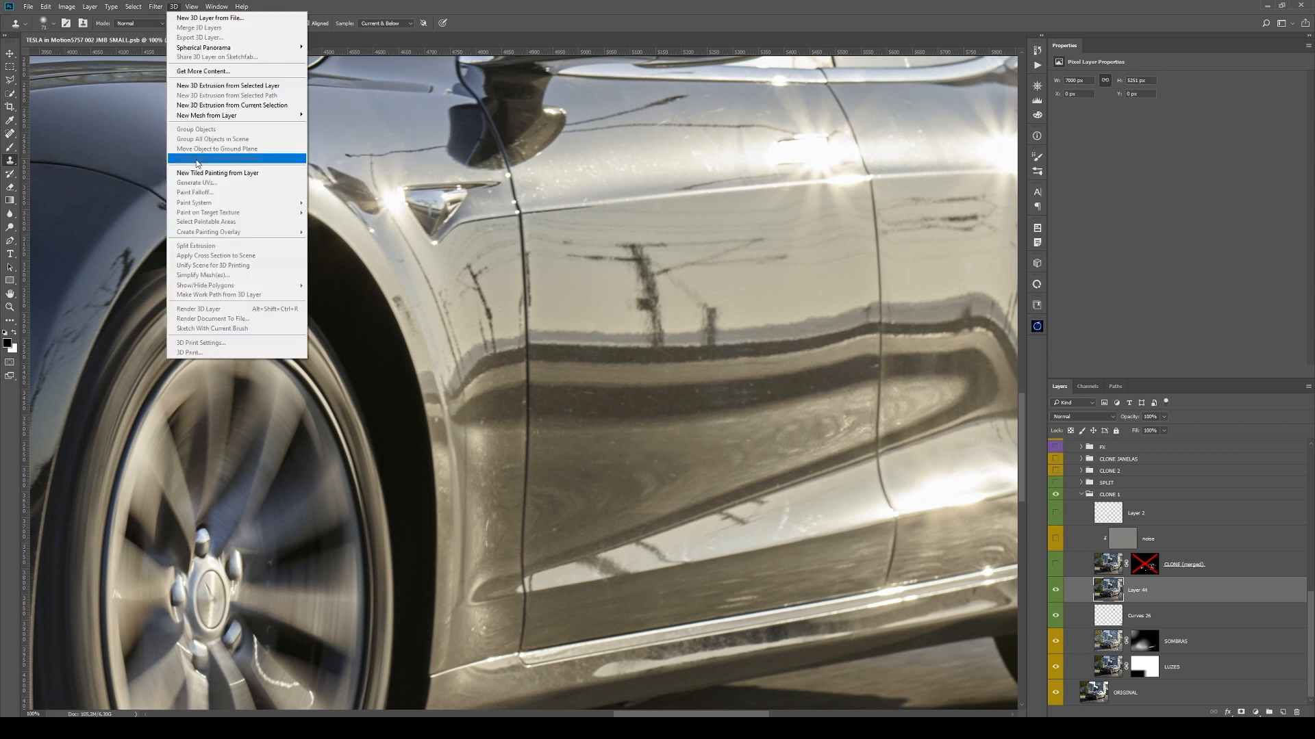
{"action": "left_click", "coordinate": [333, 179]}
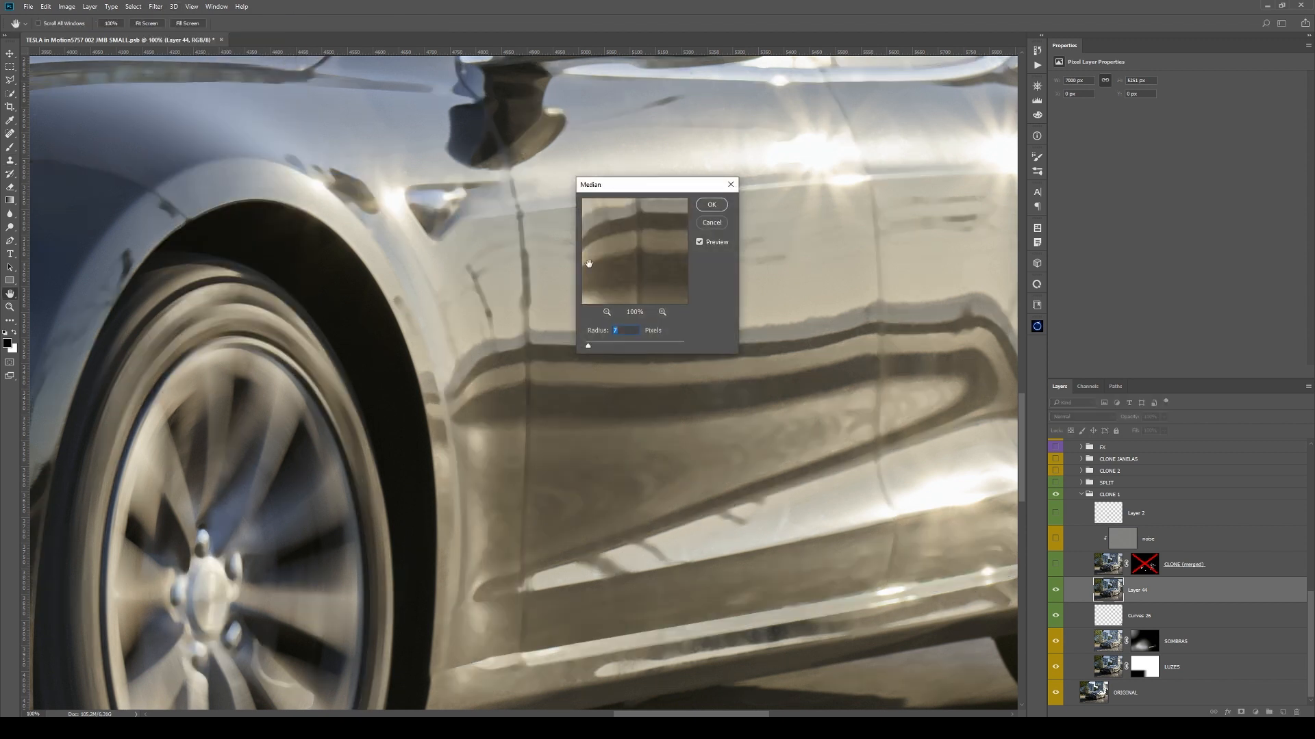
{"action": "left_click_drag", "start_coordinate": [589, 349], "coordinate": [589, 350]}
{"action": "left_click", "coordinate": [711, 205]}
- Add a black layer mask that hides the median-filtered merged layer above Curves 26
{"action": "key", "text": "z"}
{"action": "left_click", "coordinate": [665, 465]}
{"action": "key", "text": "alt"}
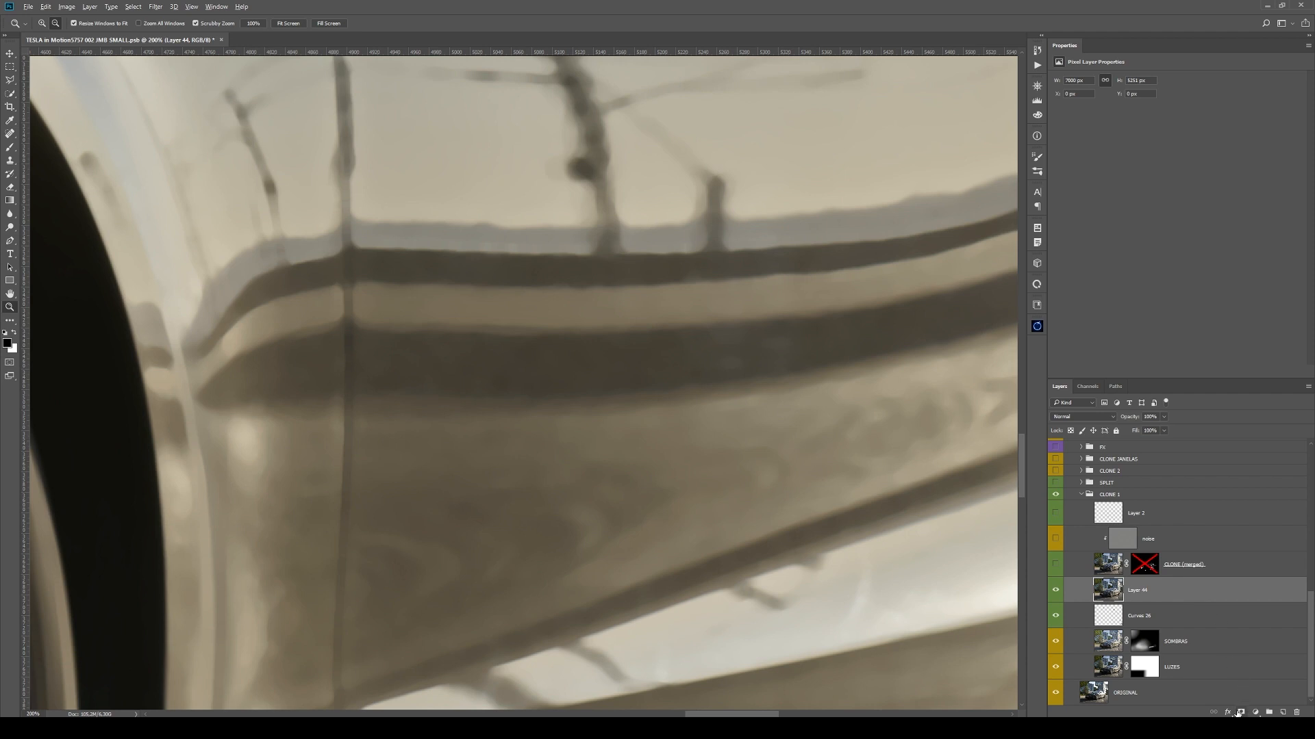
{"action": "left_click", "coordinate": [1241, 713], "text": "alt"}
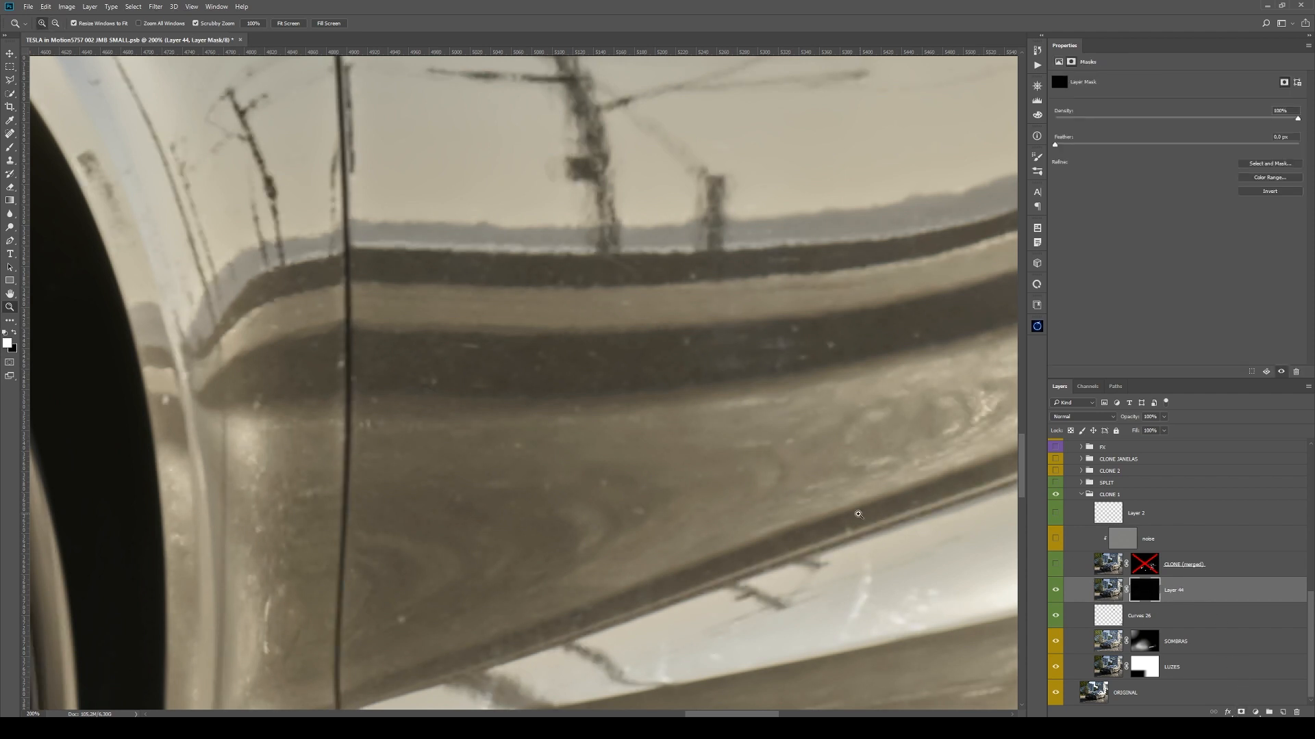
- Paint white on the layer mask with a small brush at 100% opacity over the flecks in the door's dark reflection band
{"action": "key", "text": "b"}
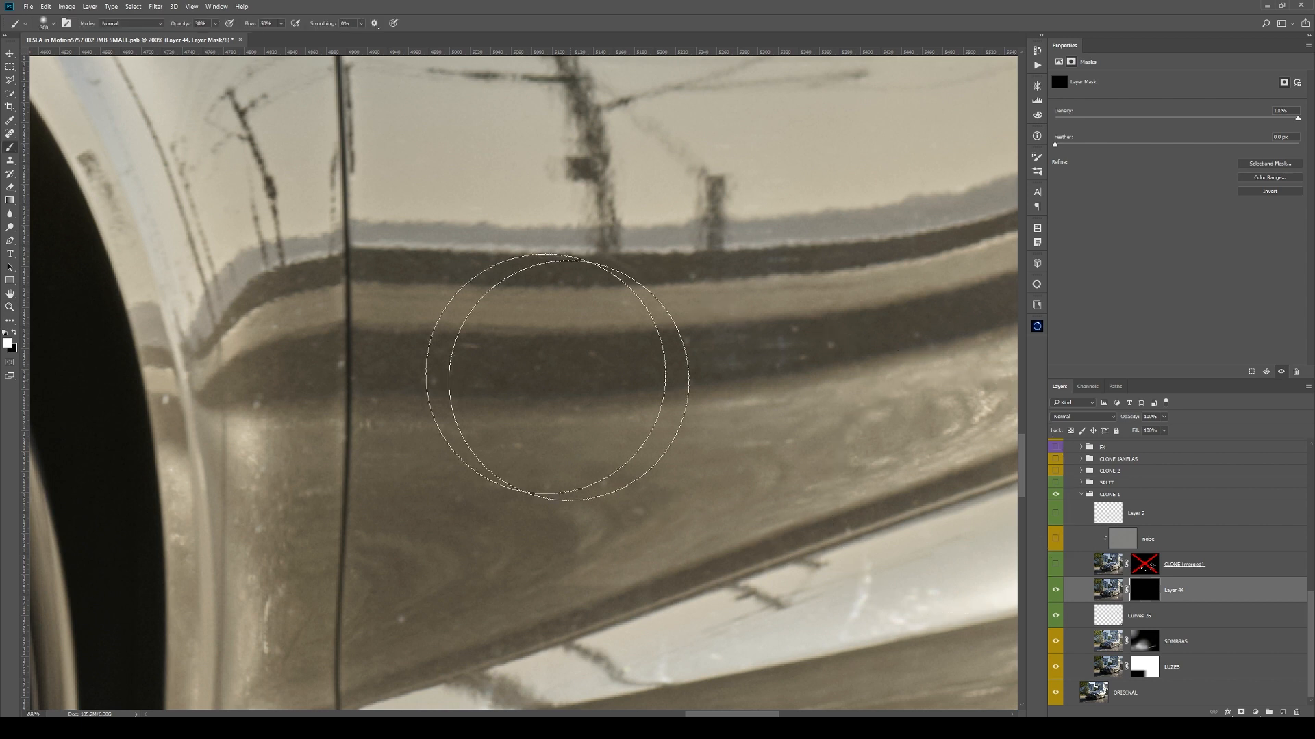
{"action": "left_click", "coordinate": [8, 343]}
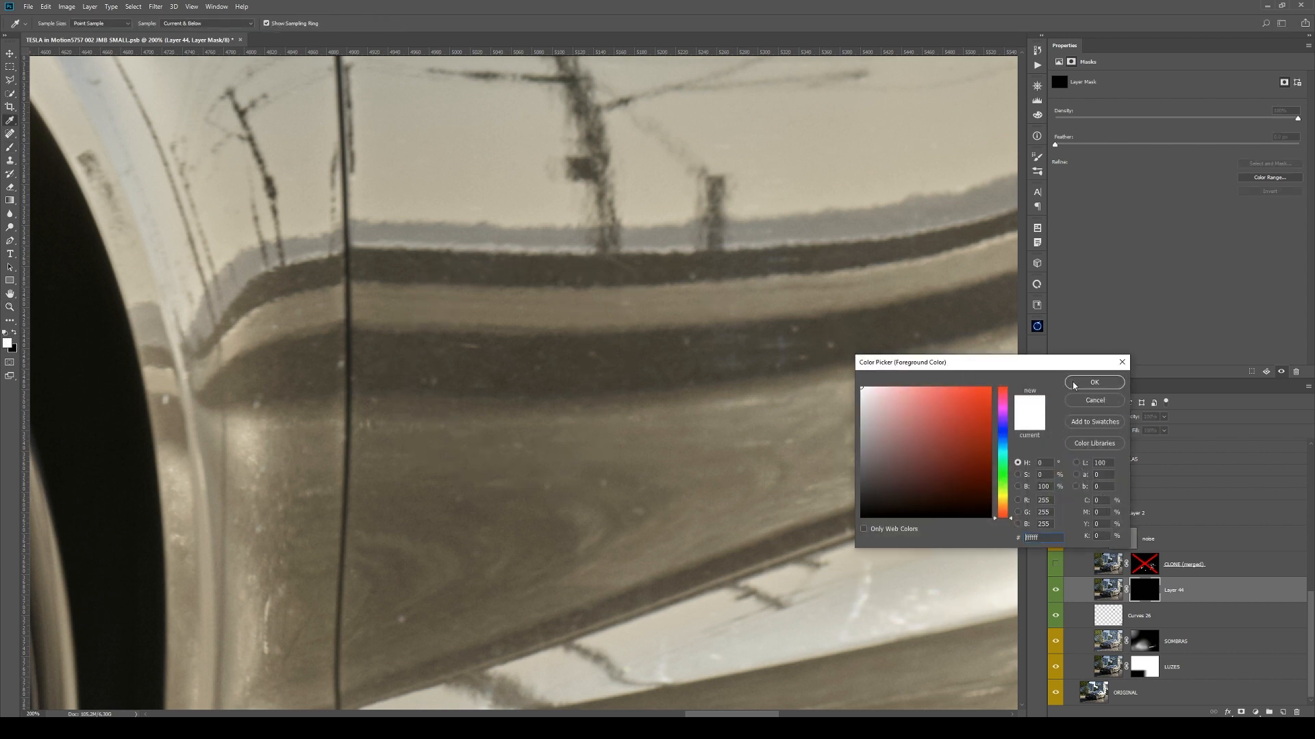
{"action": "left_click", "coordinate": [1095, 382]}
{"action": "key", "text": "0"}
{"action": "key", "text": "bracketleft"}
{"action": "key", "text": "bracketleft"}
{"action": "key", "text": "bracketleft"}
{"action": "key", "text": "bracketleft"}
{"action": "key", "text": "bracketleft"}
{"action": "key", "text": "bracketleft"}
{"action": "key", "text": "bracketleft"}
{"action": "key", "text": "bracketleft"}
{"action": "key", "text": "bracketleft"}
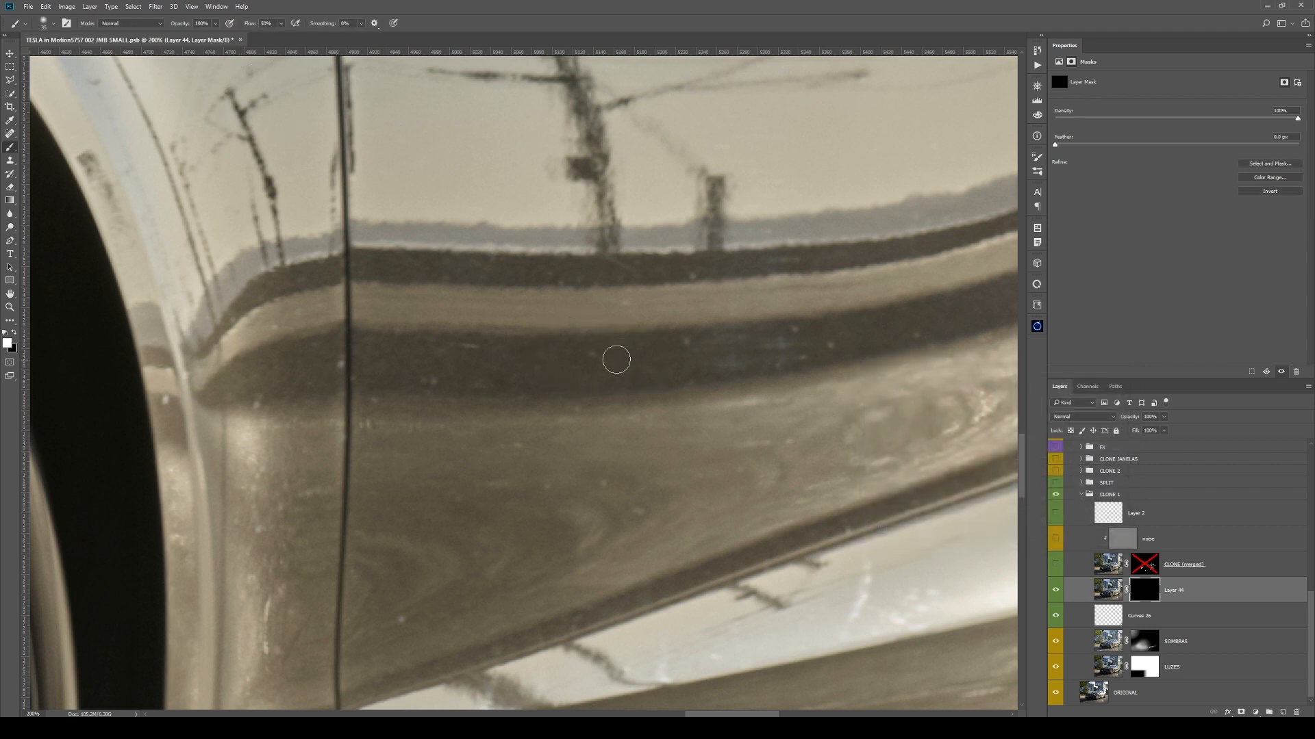
{"action": "key", "text": "bracketright"}
{"action": "left_click", "coordinate": [685, 341]}
{"action": "left_click", "coordinate": [831, 345]}
{"action": "key", "text": "bracketright"}
- Inspect the dark reflection band up close, comparing it with the median layer's mask disabled and enabled
{"action": "key", "text": "z"}
{"action": "left_click", "coordinate": [446, 359]}
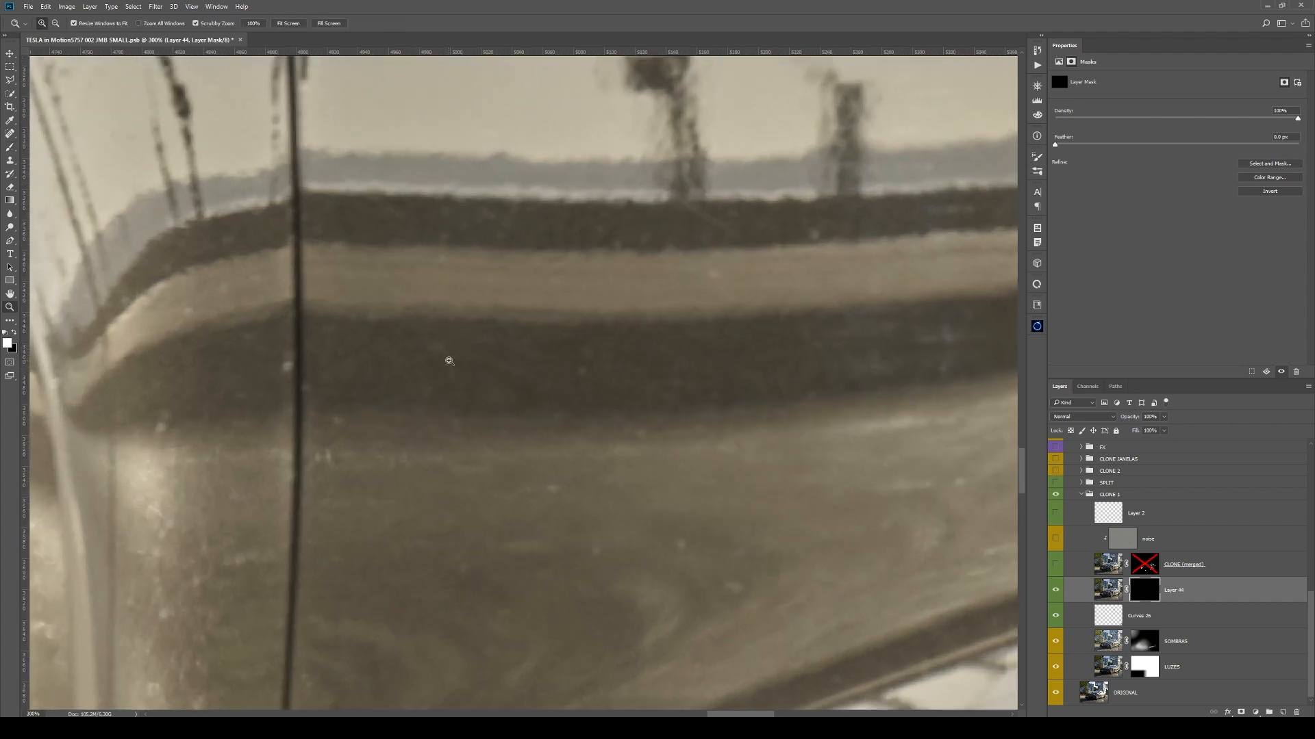
{"action": "left_click", "coordinate": [450, 360]}
{"action": "left_click", "coordinate": [453, 359]}
{"action": "left_click", "coordinate": [454, 359]}
{"action": "left_click", "coordinate": [512, 375]}
{"action": "left_click", "coordinate": [505, 375]}
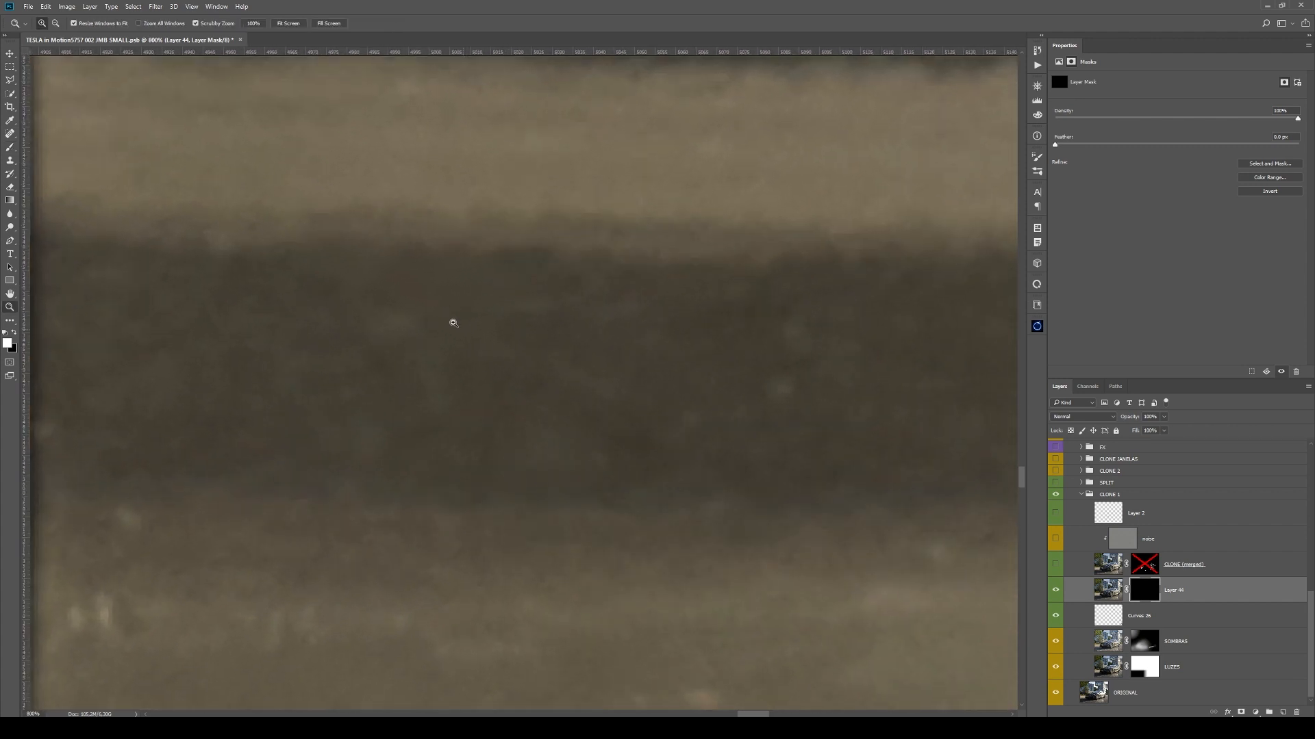
{"action": "left_click", "coordinate": [1154, 591], "text": "shift"}
{"action": "left_click", "coordinate": [1155, 590], "text": "shift"}
- Hide the masked median layer and show the CLONE (merged) layer in its place
{"action": "left_click", "coordinate": [810, 435], "text": "alt"}
{"action": "left_click", "coordinate": [810, 436], "text": "alt"}
{"action": "left_click", "coordinate": [1055, 590]}
{"action": "left_click", "coordinate": [786, 484], "text": "alt"}
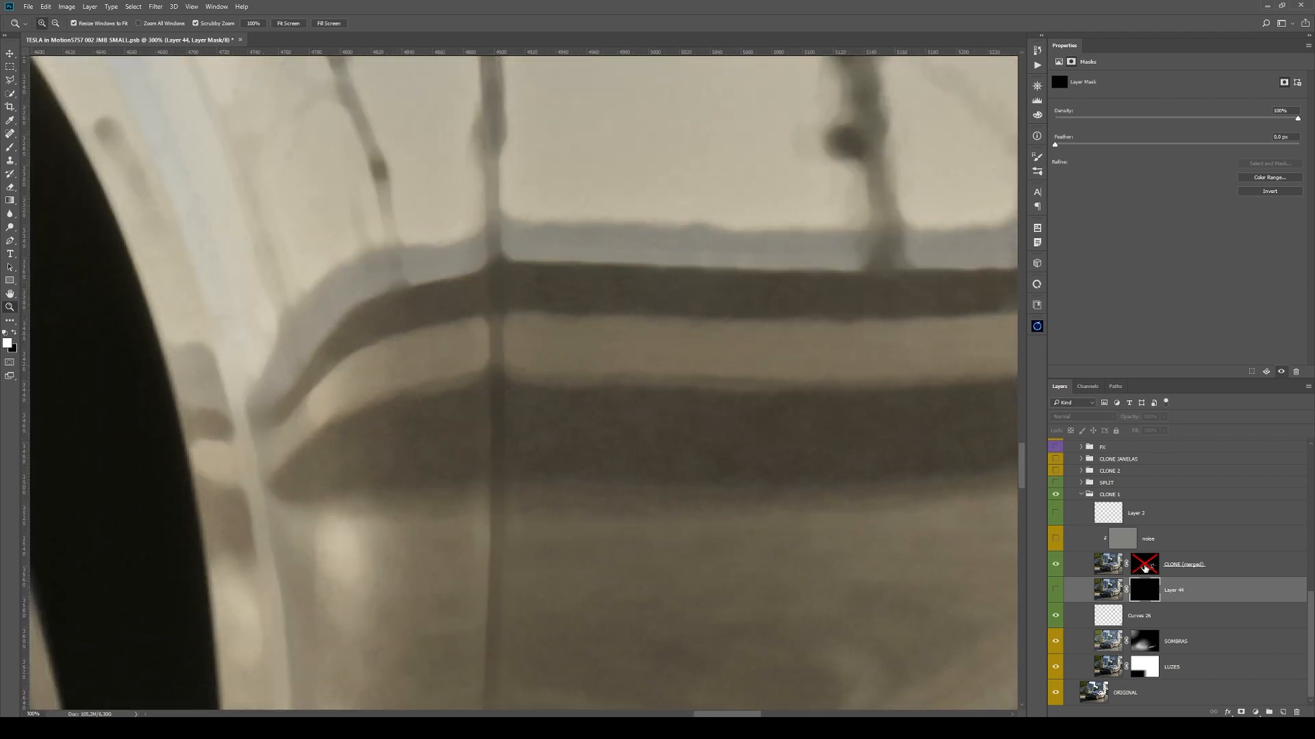
- Create an Overlay layer filled with 50% gray above the noise layer and clip it to CLONE (merged)
{"action": "left_click", "coordinate": [1169, 545]}
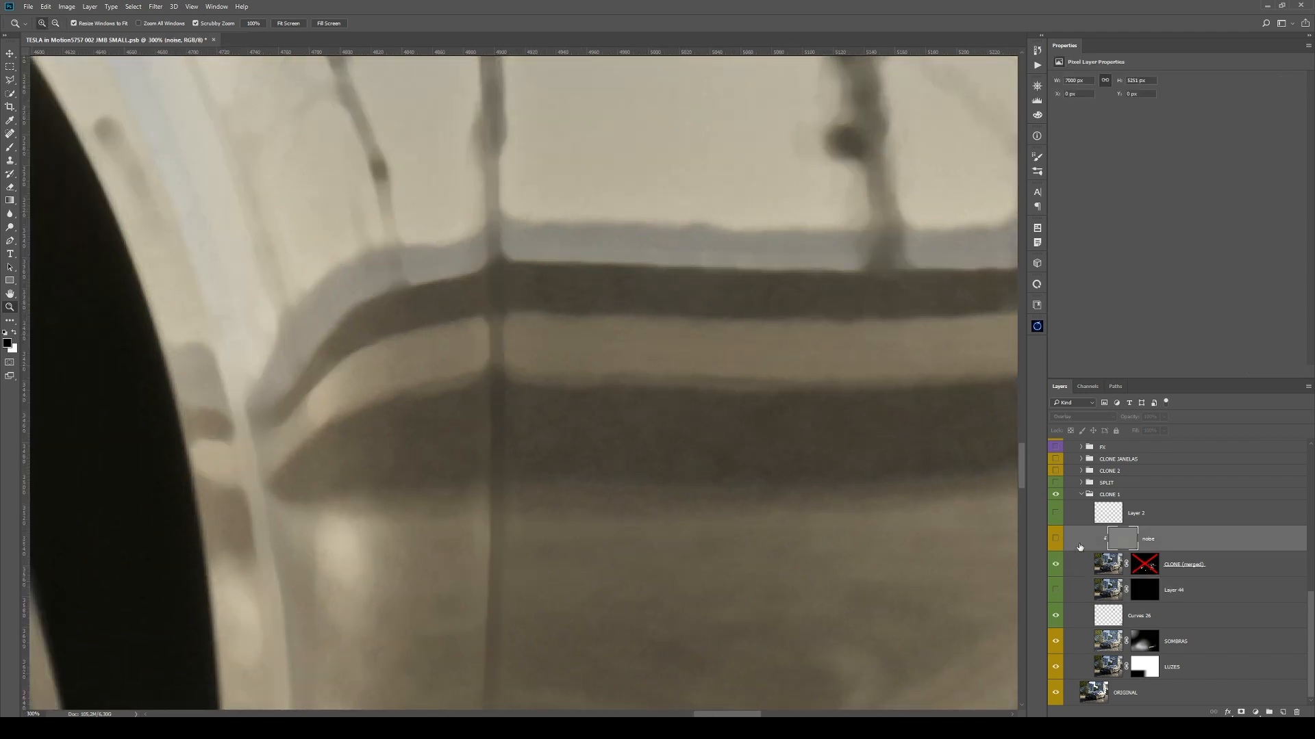
{"action": "left_click", "coordinate": [1282, 714], "text": "alt"}
{"action": "left_click", "coordinate": [679, 304]}
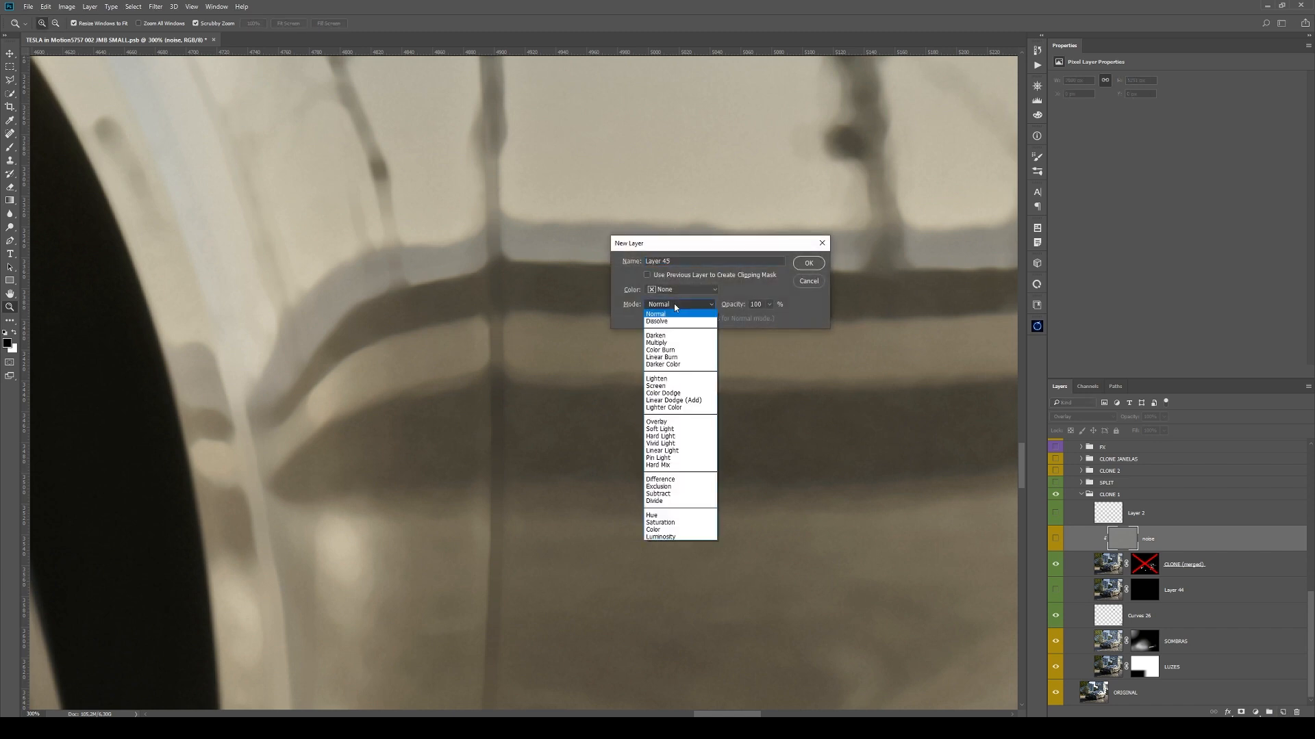
{"action": "left_click", "coordinate": [687, 423]}
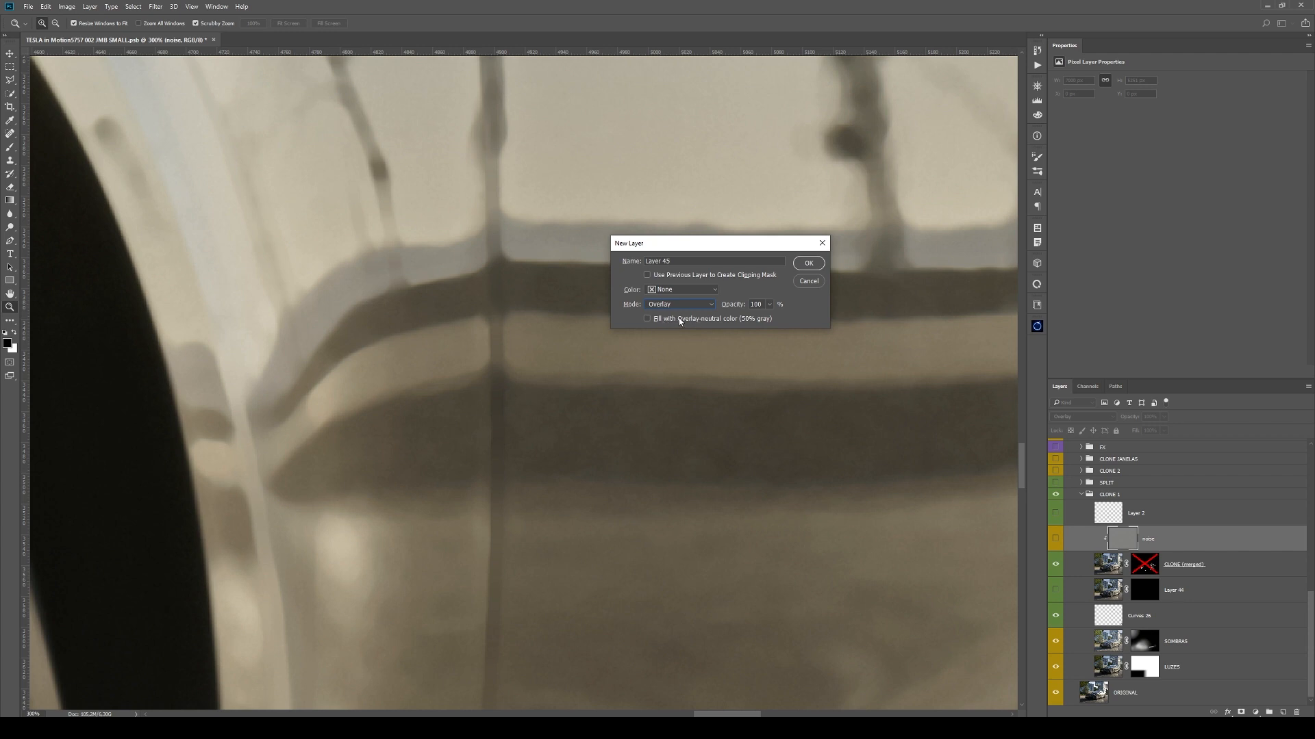
{"action": "left_click", "coordinate": [693, 318]}
{"action": "left_click", "coordinate": [808, 263]}
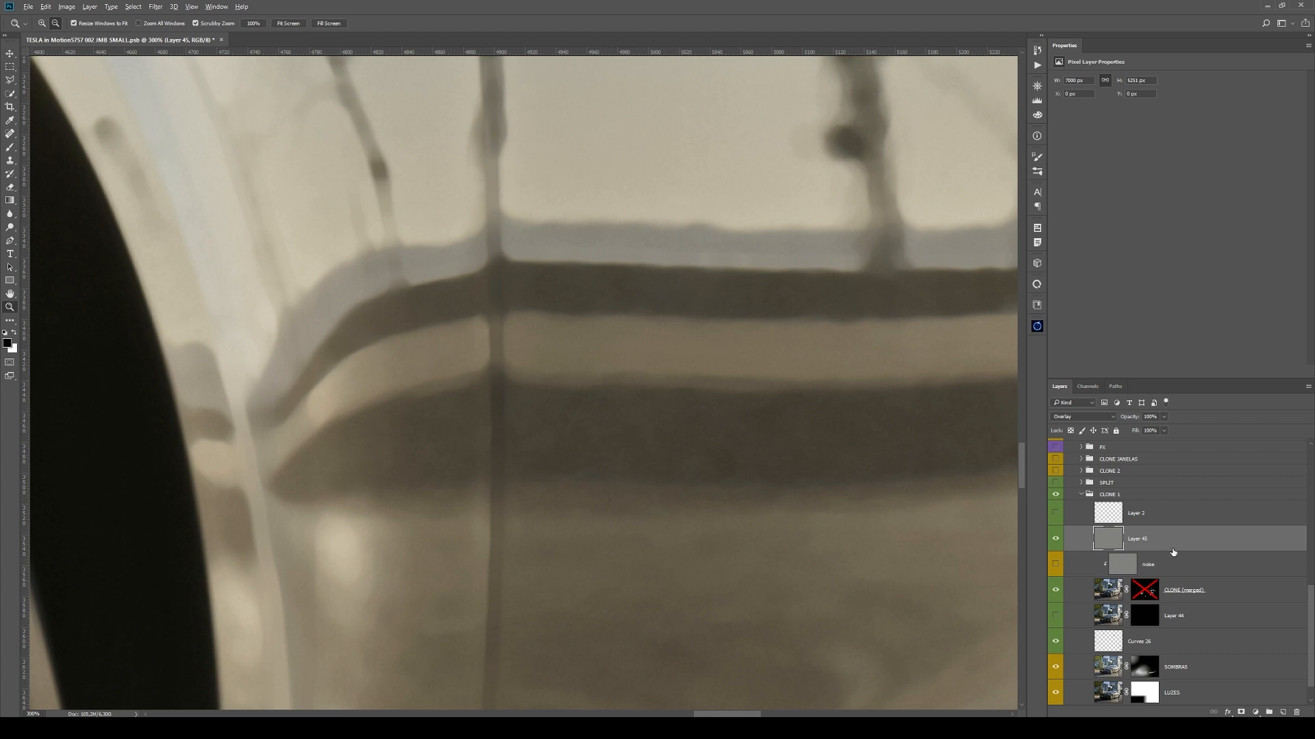
{"action": "left_click", "coordinate": [1171, 549], "text": "alt"}
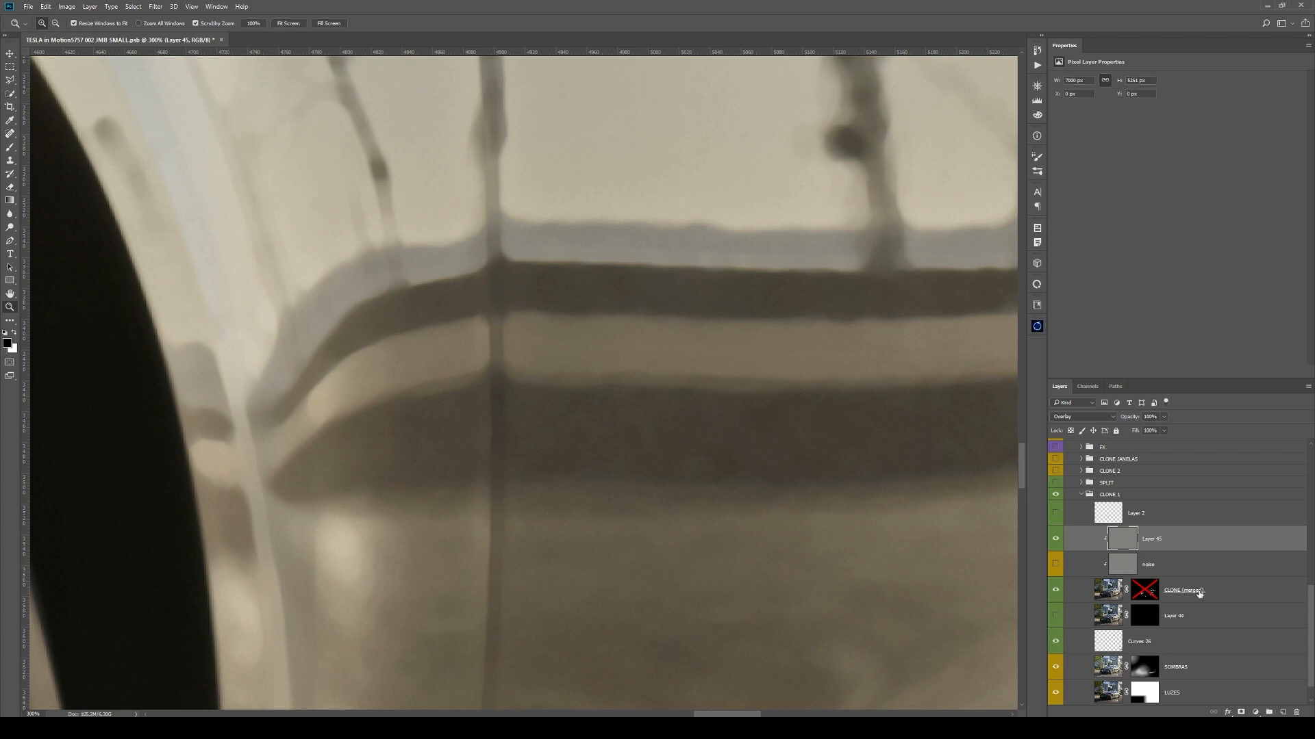
- Add 2% Gaussian monochromatic noise to the new gray Overlay layer
{"action": "left_click", "coordinate": [156, 6]}
{"action": "mouse_move", "coordinate": [247, 155]}
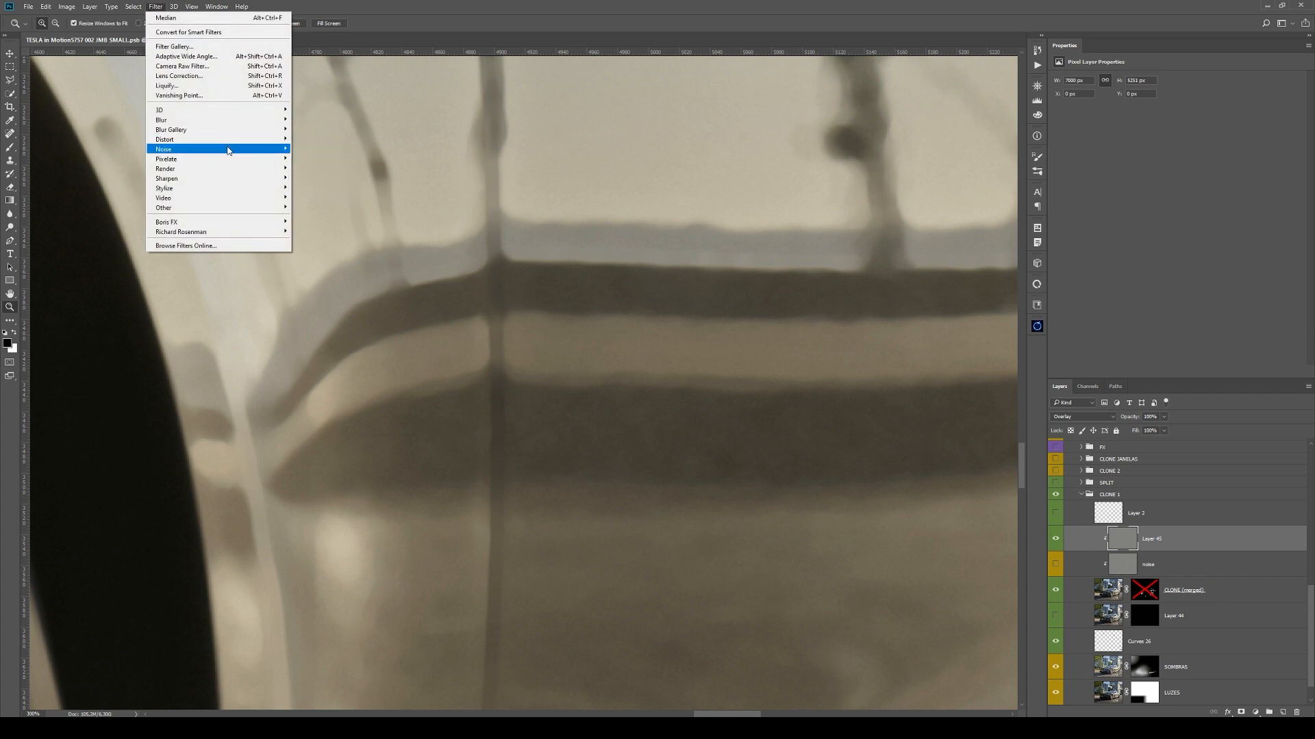
{"action": "left_click", "coordinate": [316, 149]}
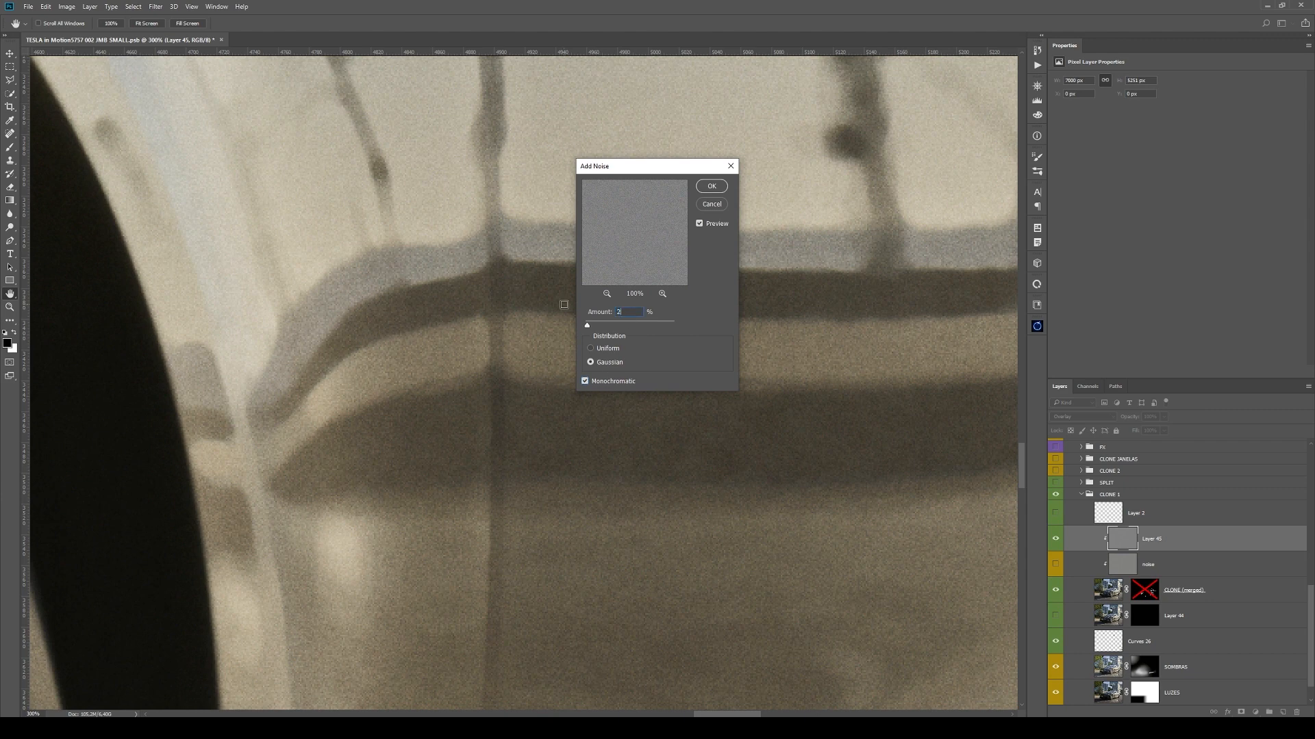
{"action": "key", "text": "Return"}
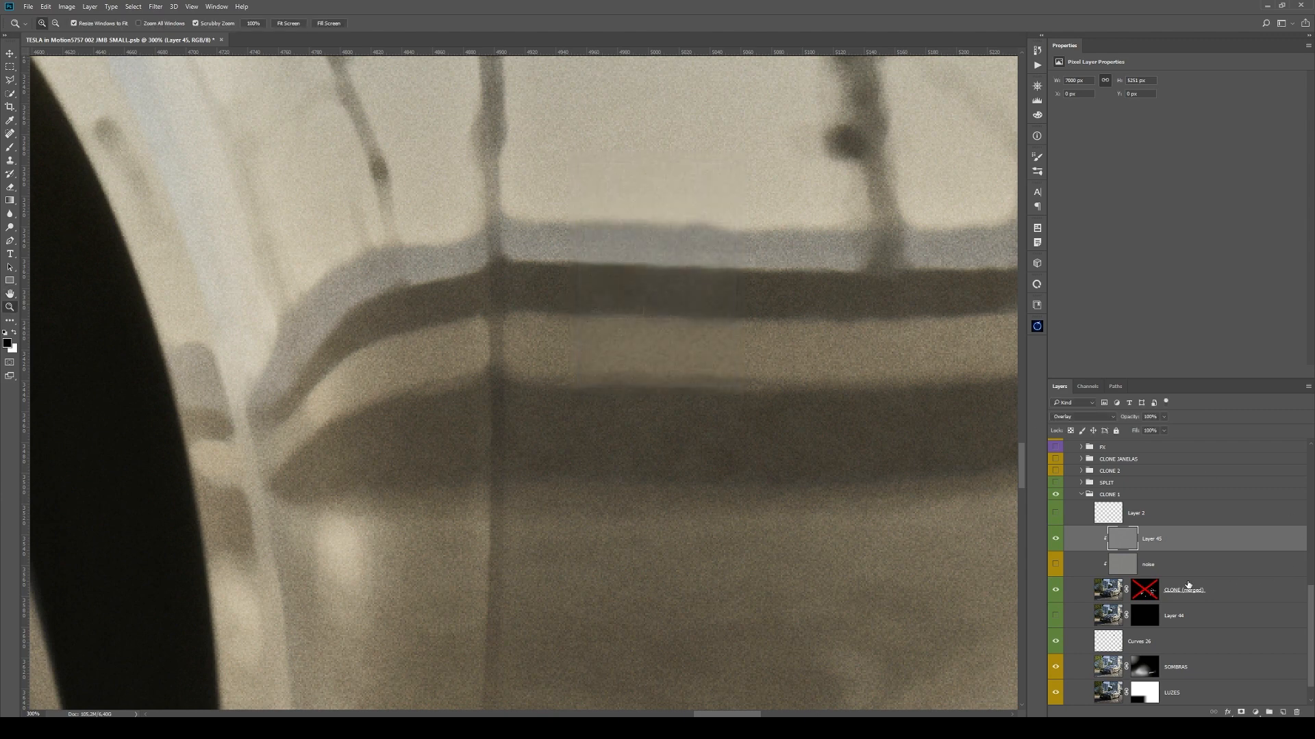
- Enable the CLONE (merged) layer mask and compare the door reflections closely with the new noise layer on and off
{"action": "left_click", "coordinate": [1146, 593], "text": "shift"}
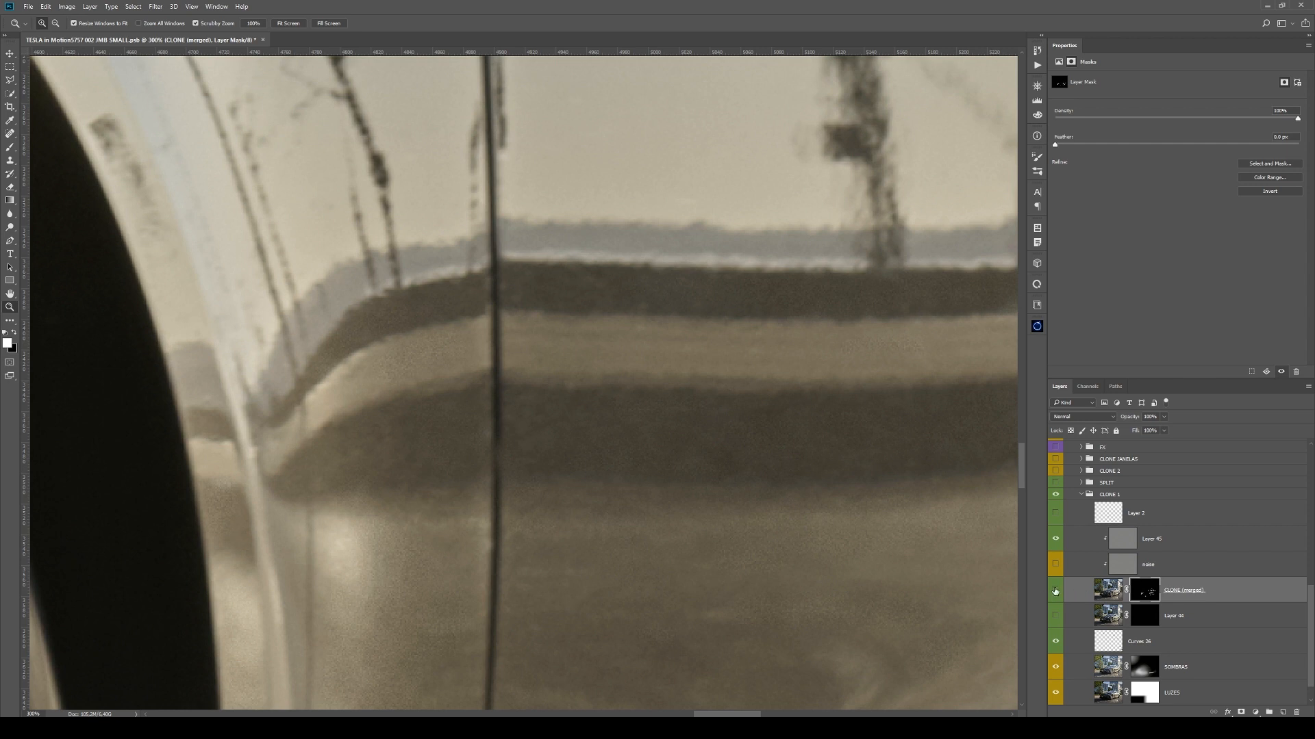
{"action": "left_click", "coordinate": [1058, 540]}
{"action": "double_click", "coordinate": [789, 470]}
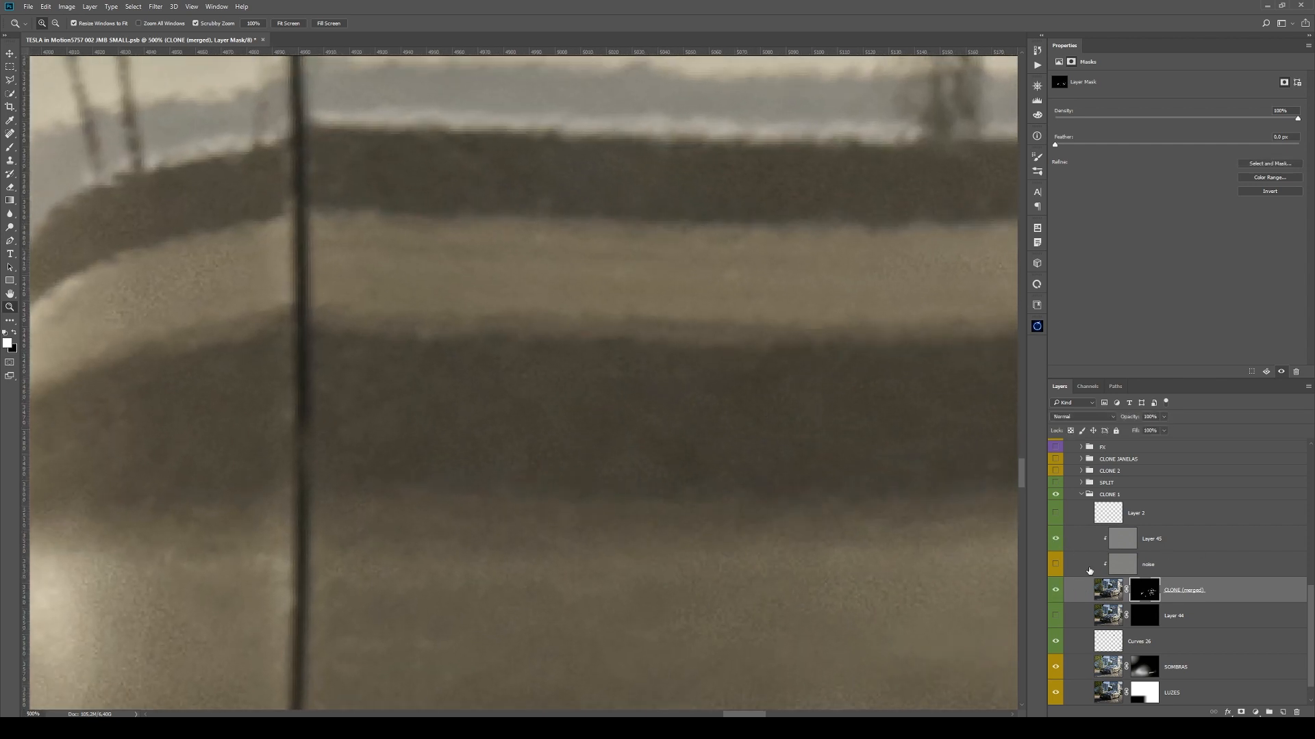
{"action": "left_click", "coordinate": [805, 412]}
{"action": "left_click", "coordinate": [1056, 538]}
{"action": "left_click", "coordinate": [1055, 589]}
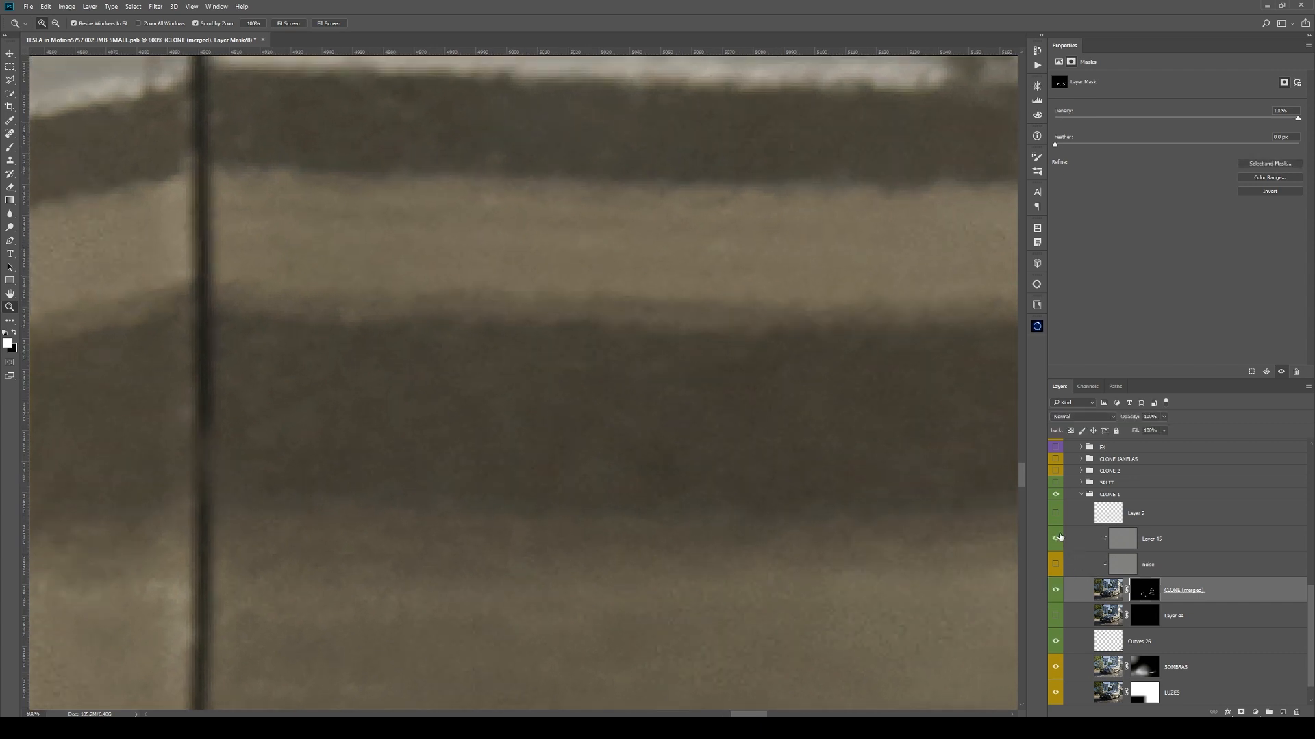
- Set the new noise layer's blending mode to Soft Light and undo a trial opacity reduction
{"action": "left_click", "coordinate": [1173, 539]}
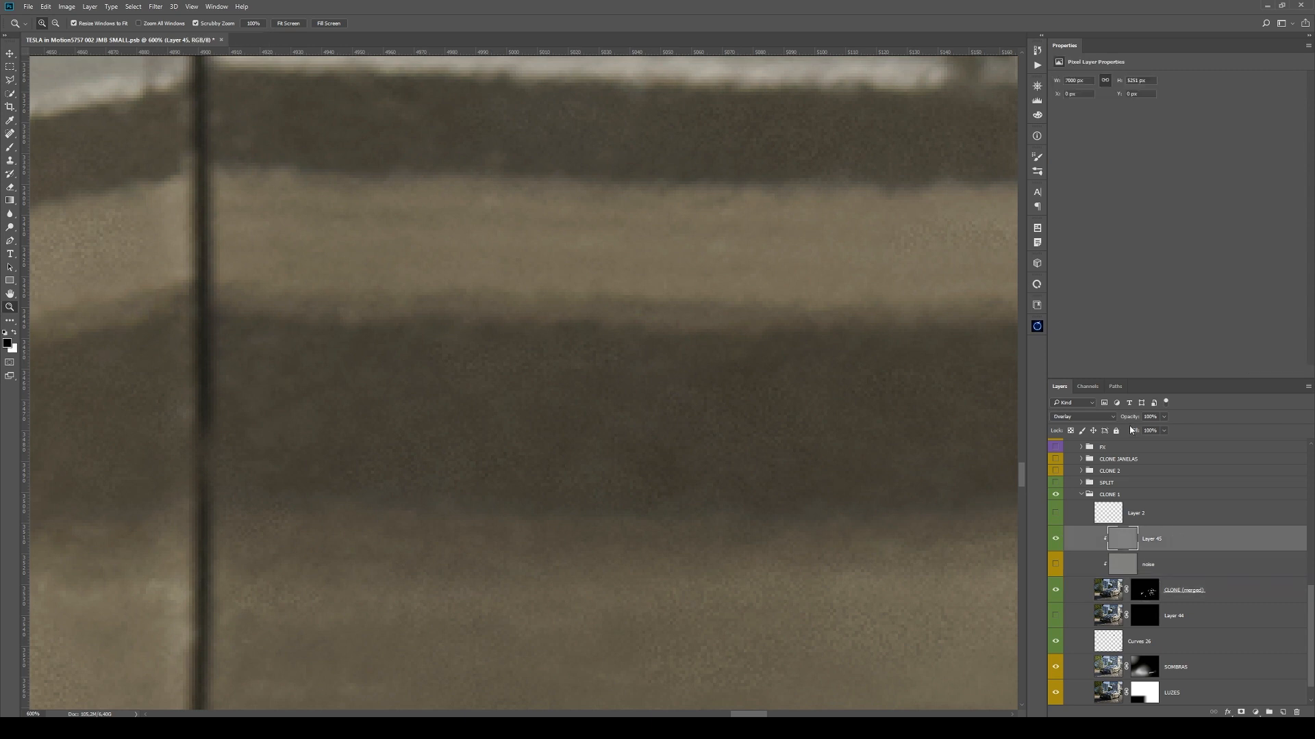
{"action": "left_click", "coordinate": [1091, 419]}
{"action": "left_click", "coordinate": [1072, 526]}
{"action": "left_click_drag", "start_coordinate": [1131, 421], "coordinate": [1120, 422]}
{"action": "key", "text": "ctrl+z"}
- Soften the new noise layer with a Gaussian Blur of less than 1 pixel
{"action": "key", "text": "ctrl+alt+f"}
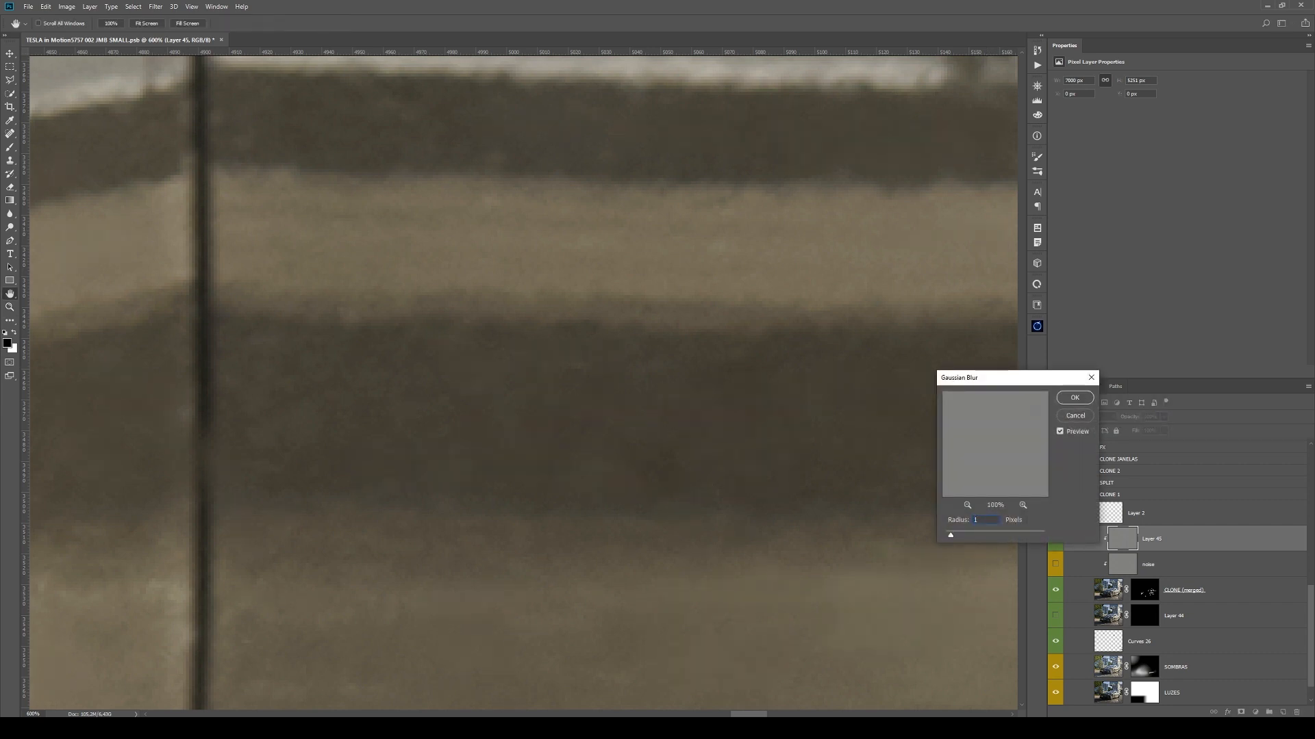
{"action": "key", "text": "Down"}
{"action": "key", "text": "Down"}
{"action": "key", "text": "Down"}
{"action": "key", "text": "Down"}
{"action": "left_click", "coordinate": [1068, 400]}
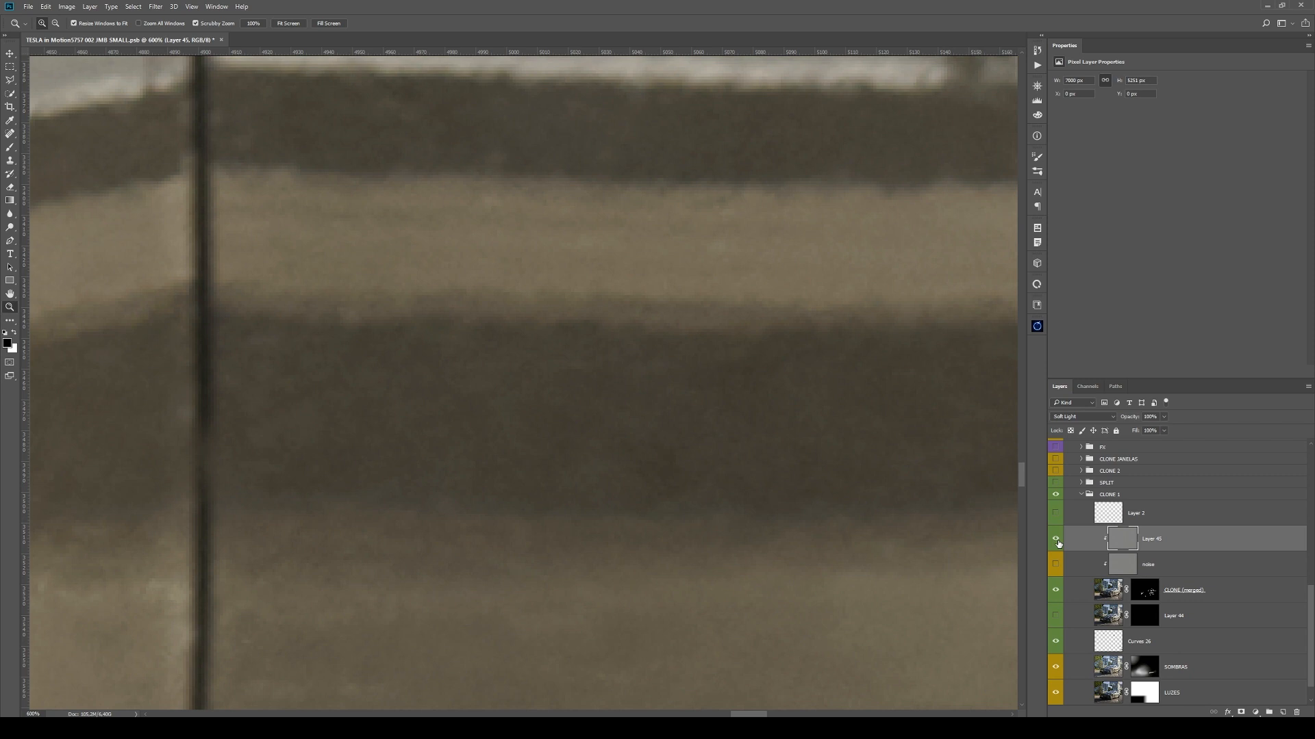
- Hide the new gray noise layer and show the original noise layer instead, leaving that one selected
{"action": "left_click", "coordinate": [1055, 539]}
{"action": "left_click", "coordinate": [1056, 564]}
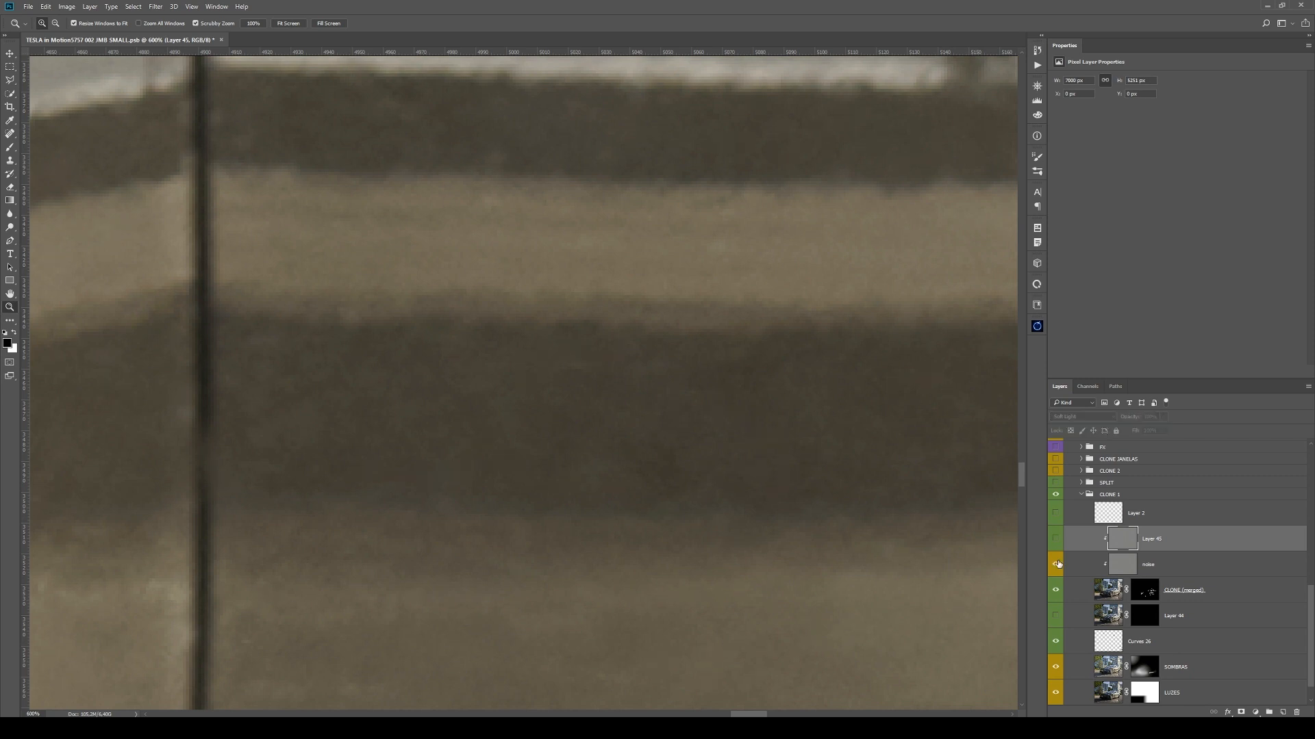
{"action": "left_click", "coordinate": [1168, 570]}
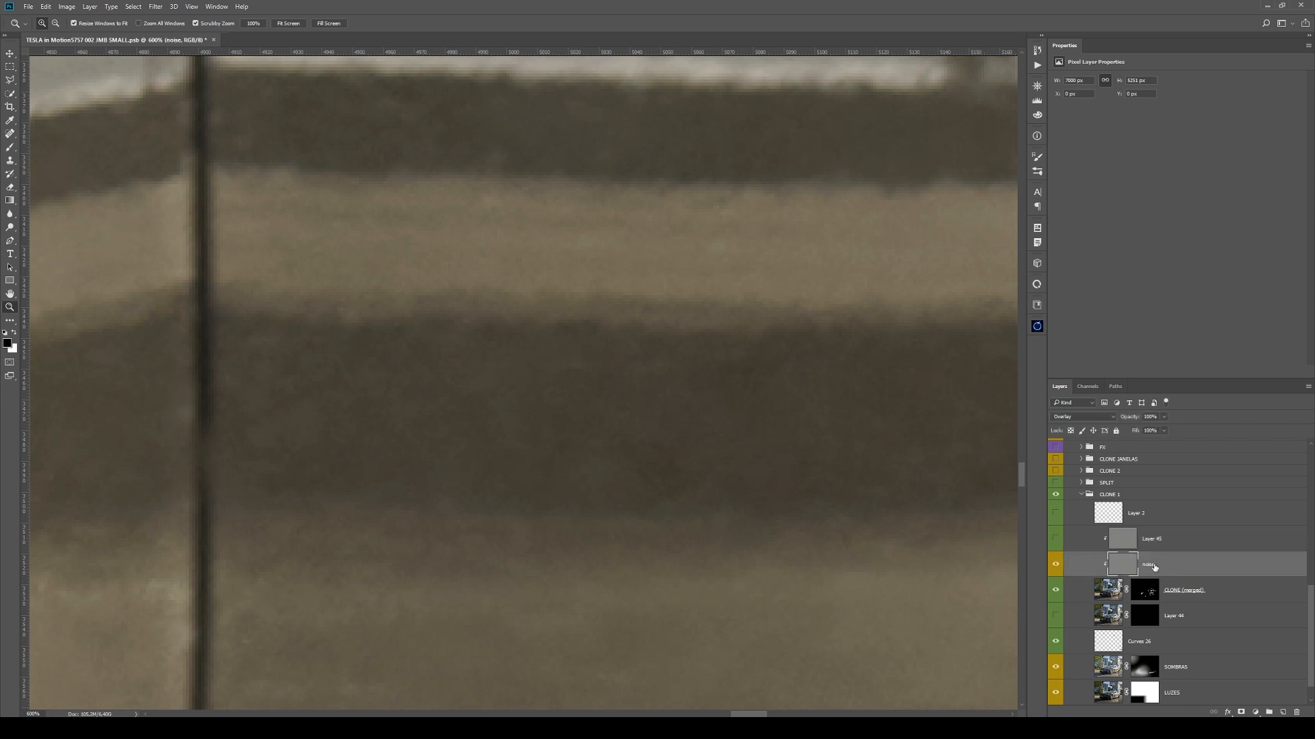
{"action": "key", "text": "alt"}
{"action": "left_click", "coordinate": [822, 511], "text": "alt"}
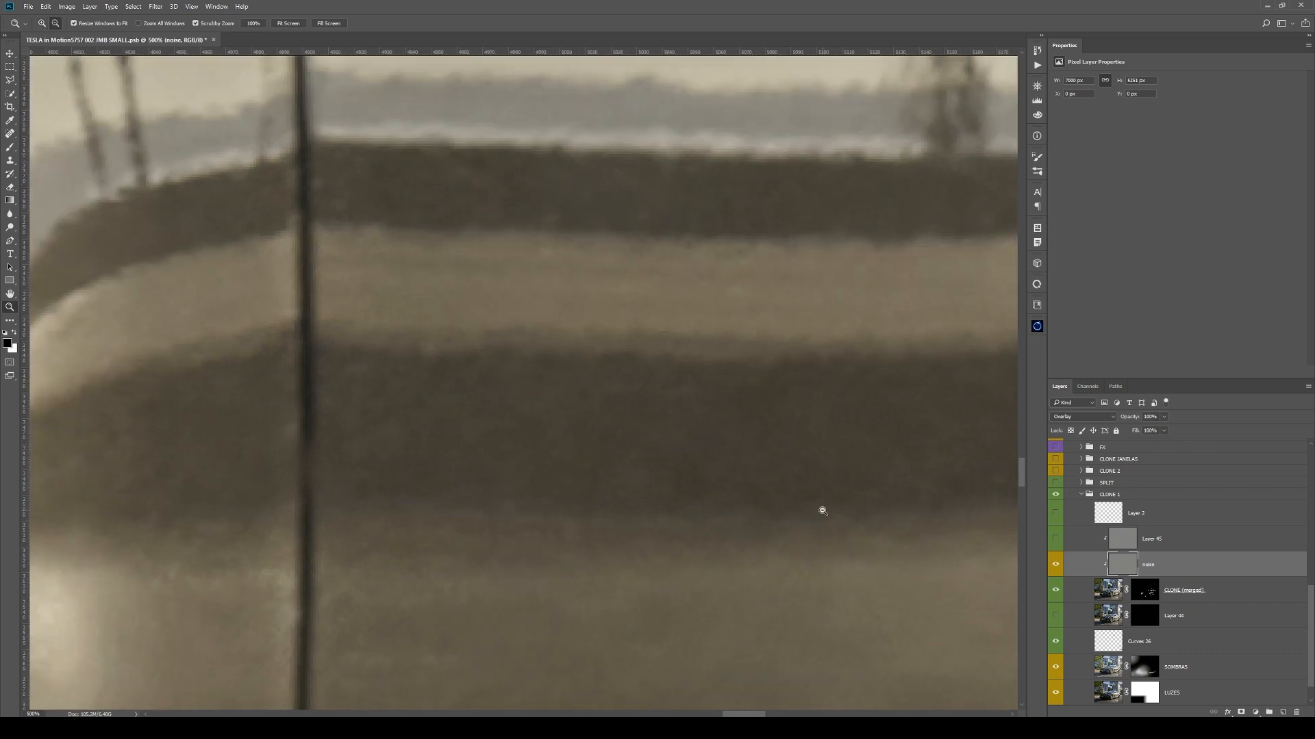
- Check the door reflections with the CLONE (merged) layer off and on, hide the noise layer and inspect the layer's mask
{"action": "left_click", "coordinate": [1055, 589]}
{"action": "left_click", "coordinate": [1055, 590]}
{"action": "left_click", "coordinate": [1055, 564]}
{"action": "left_click", "coordinate": [1149, 594], "text": "alt"}
{"action": "left_click", "coordinate": [1150, 597], "text": "alt"}
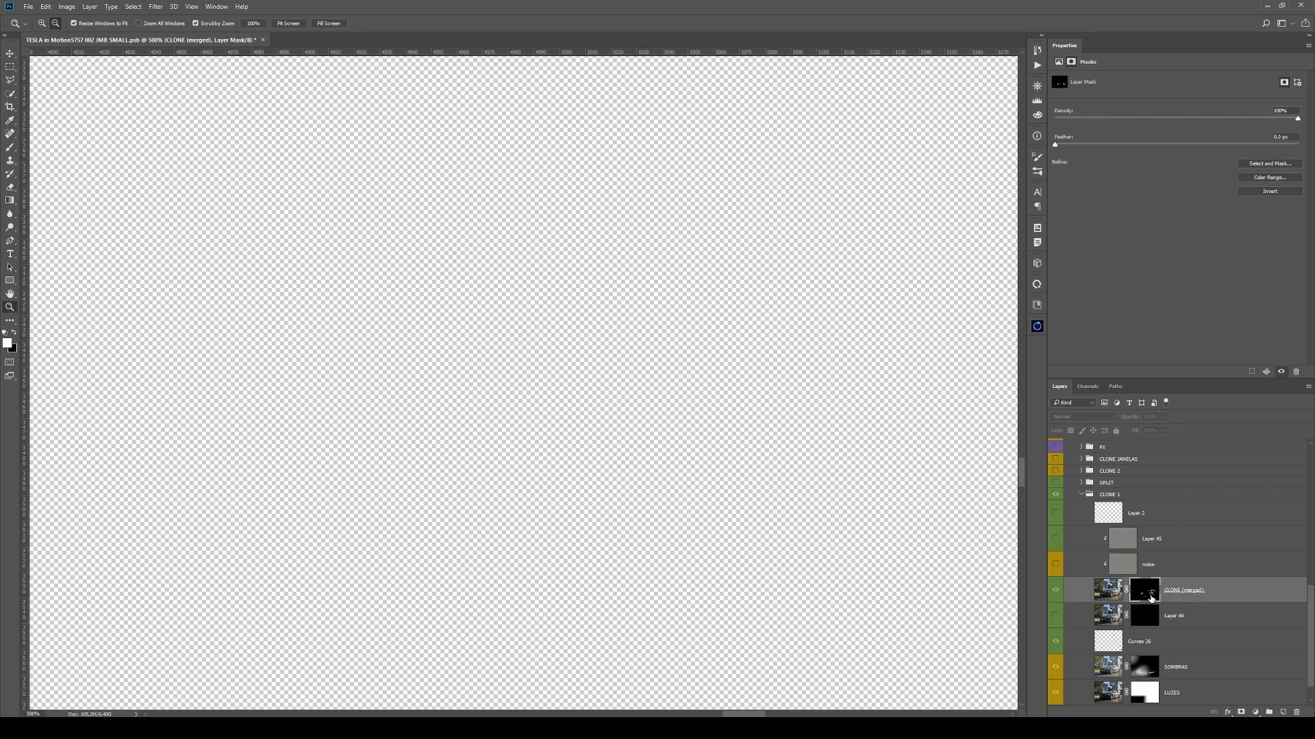
{"action": "left_click", "coordinate": [1151, 597], "text": "shift"}
{"action": "left_click", "coordinate": [1151, 598], "text": "shift"}
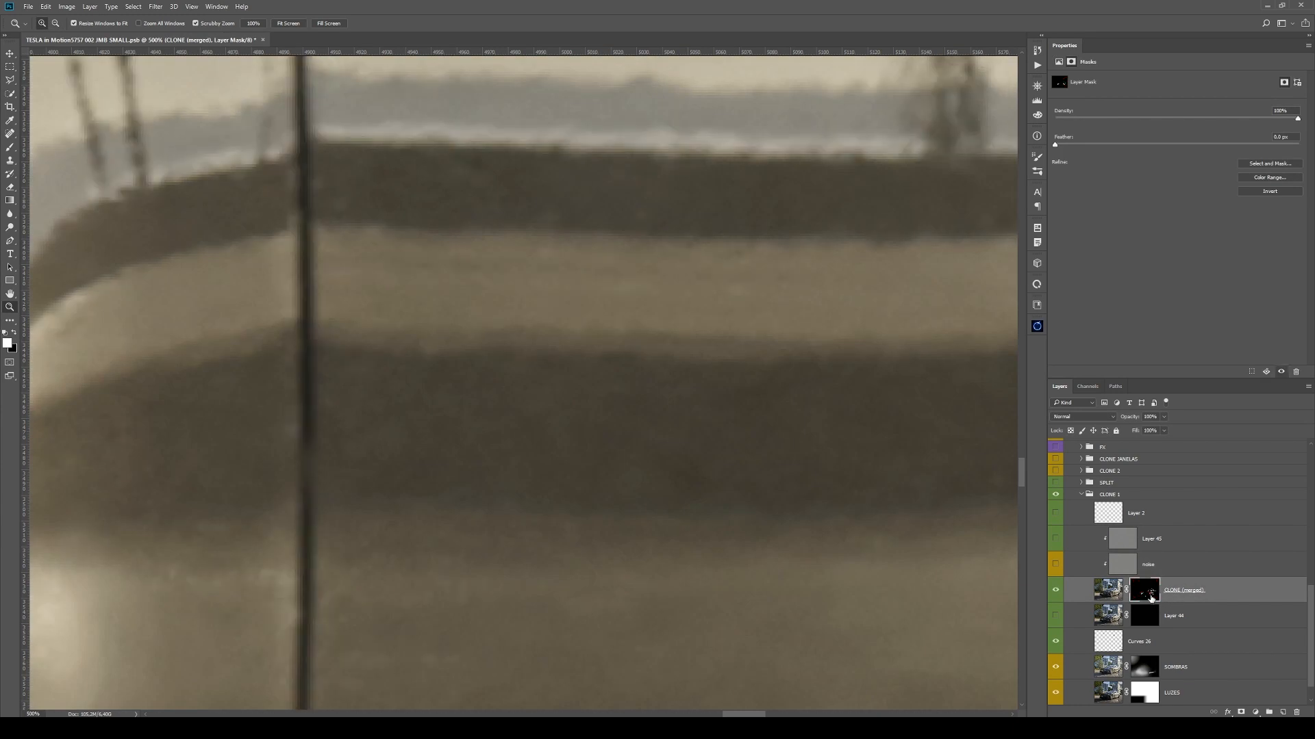
- Compare the door and wheel-arch reflections with the CLONE (merged) mask disabled and enabled
{"action": "left_click", "coordinate": [851, 491], "text": "alt"}
{"action": "left_click", "coordinate": [851, 491], "text": "alt"}
{"action": "left_click_drag", "start_coordinate": [924, 482], "coordinate": [702, 453]}
{"action": "left_click", "coordinate": [778, 452], "text": "alt"}
{"action": "left_click", "coordinate": [781, 451], "text": "alt"}
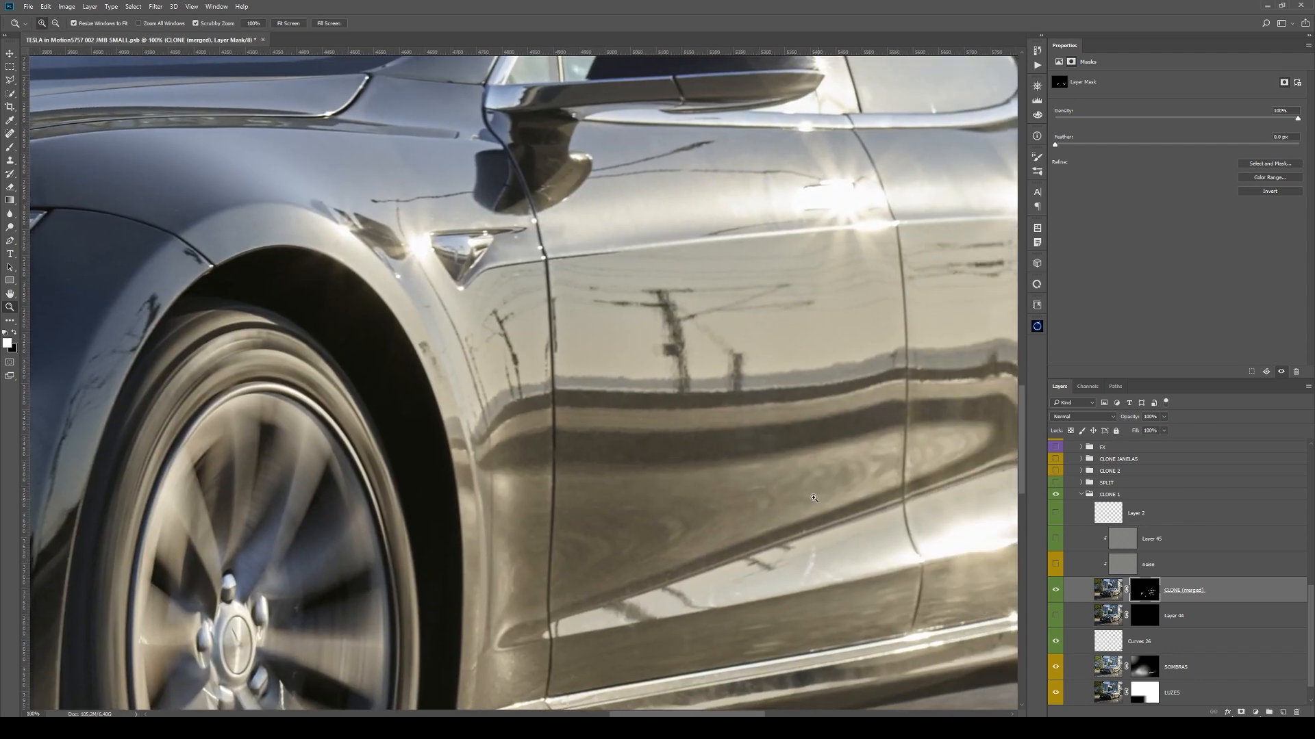
{"action": "left_click", "coordinate": [1145, 595], "text": "shift"}
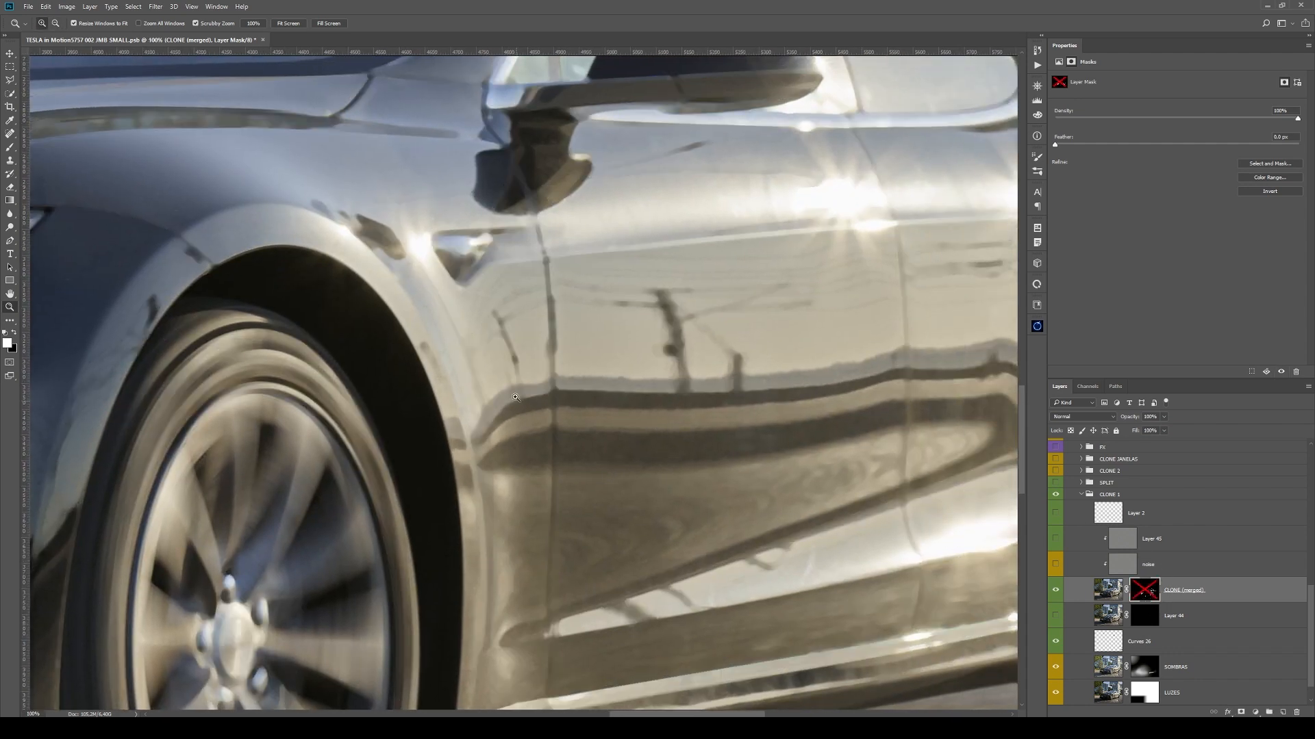
{"action": "left_click", "coordinate": [525, 447]}
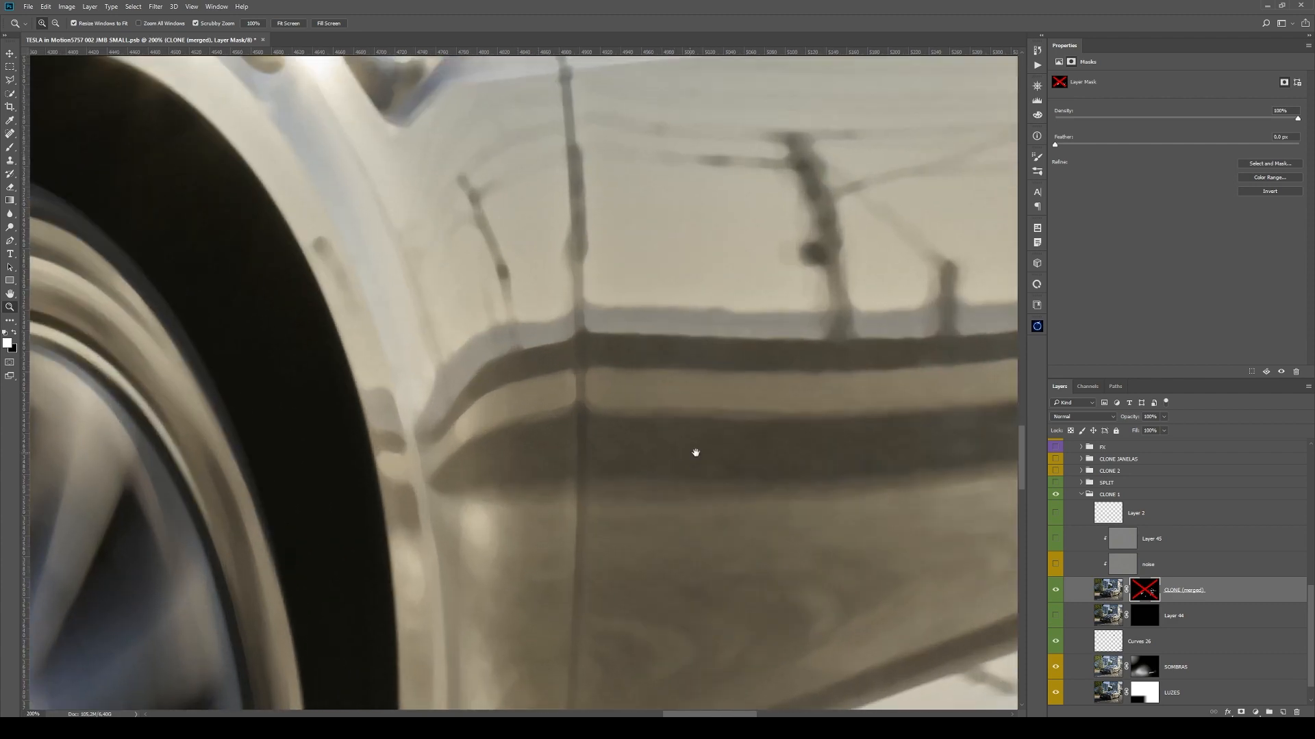
{"action": "left_click_drag", "start_coordinate": [832, 452], "coordinate": [651, 416]}
{"action": "left_click", "coordinate": [1152, 595], "text": "shift"}
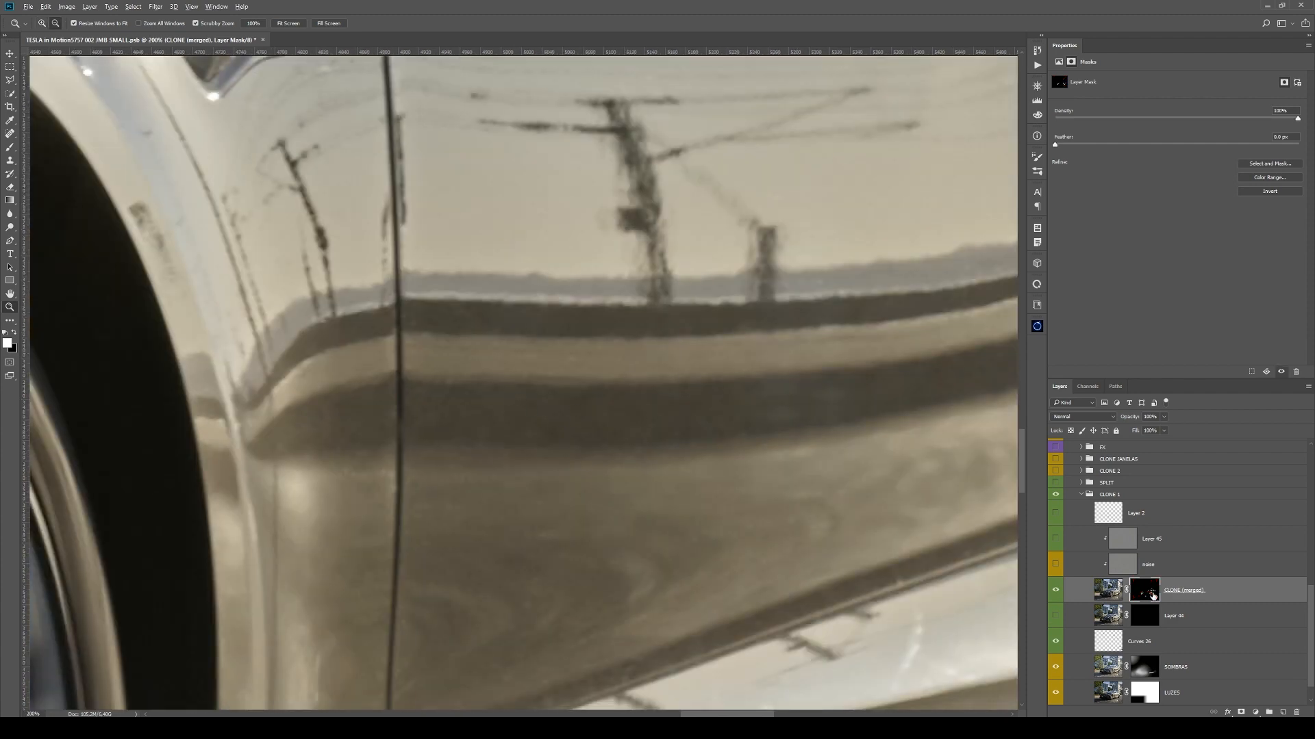
- Examine the painted areas of the CLONE (merged) mask on its own across the whole car, and return to the image view
{"action": "left_click", "coordinate": [1153, 595], "text": "alt"}
{"action": "left_click", "coordinate": [685, 367], "text": "alt"}
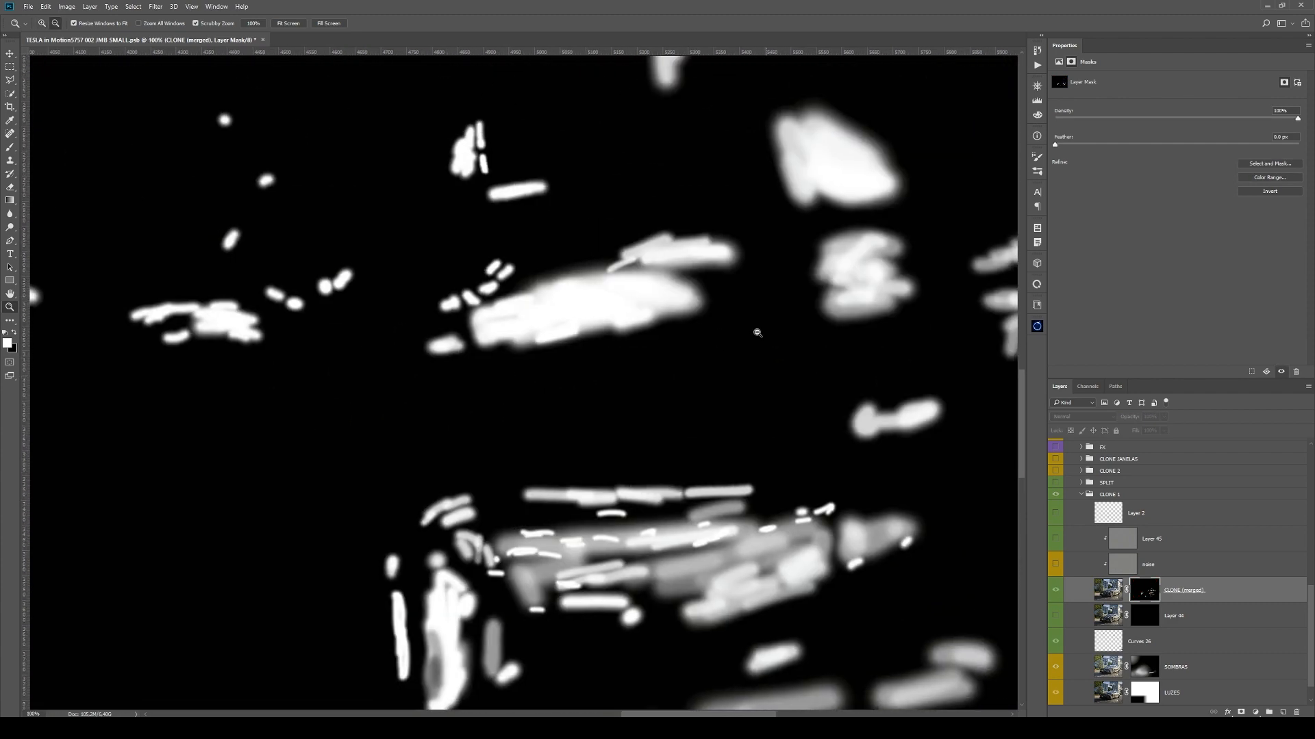
{"action": "left_click", "coordinate": [757, 333], "text": "alt"}
{"action": "left_click", "coordinate": [757, 332], "text": "alt"}
{"action": "left_click_drag", "start_coordinate": [469, 362], "coordinate": [717, 342]}
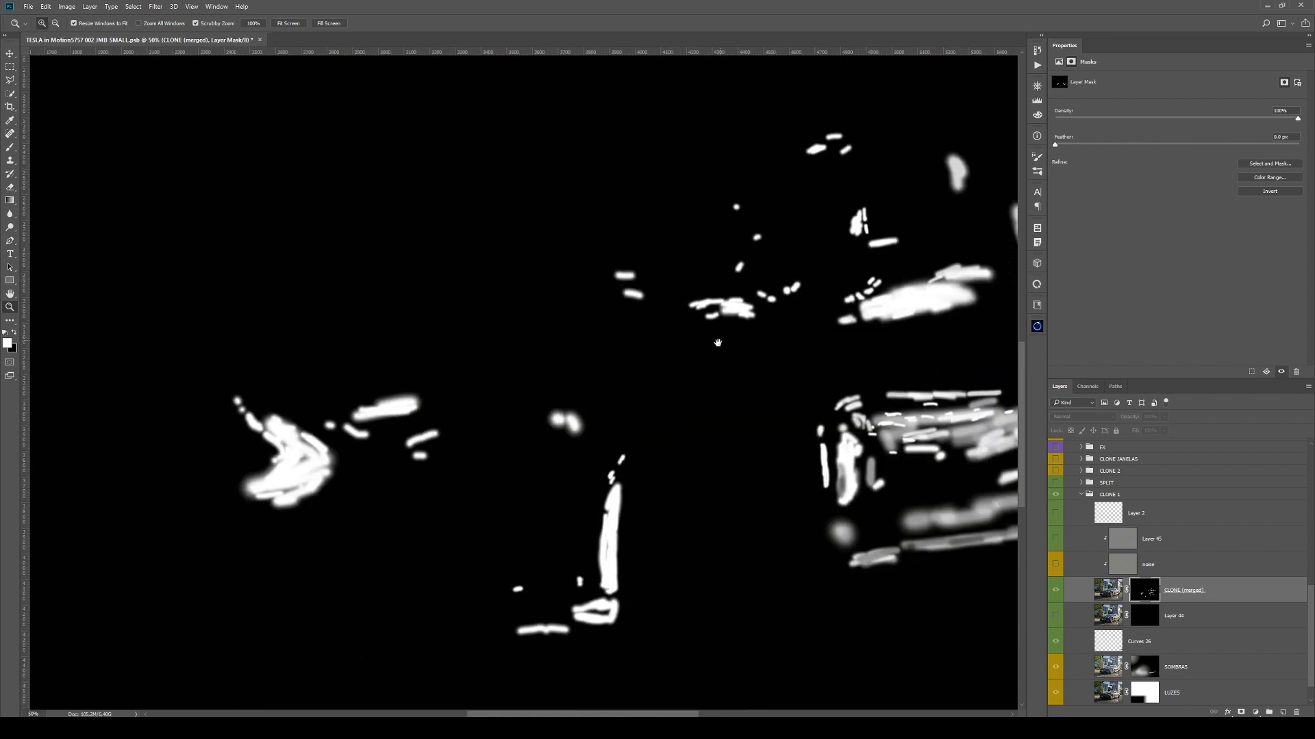
{"action": "left_click", "coordinate": [1144, 596], "text": "alt"}
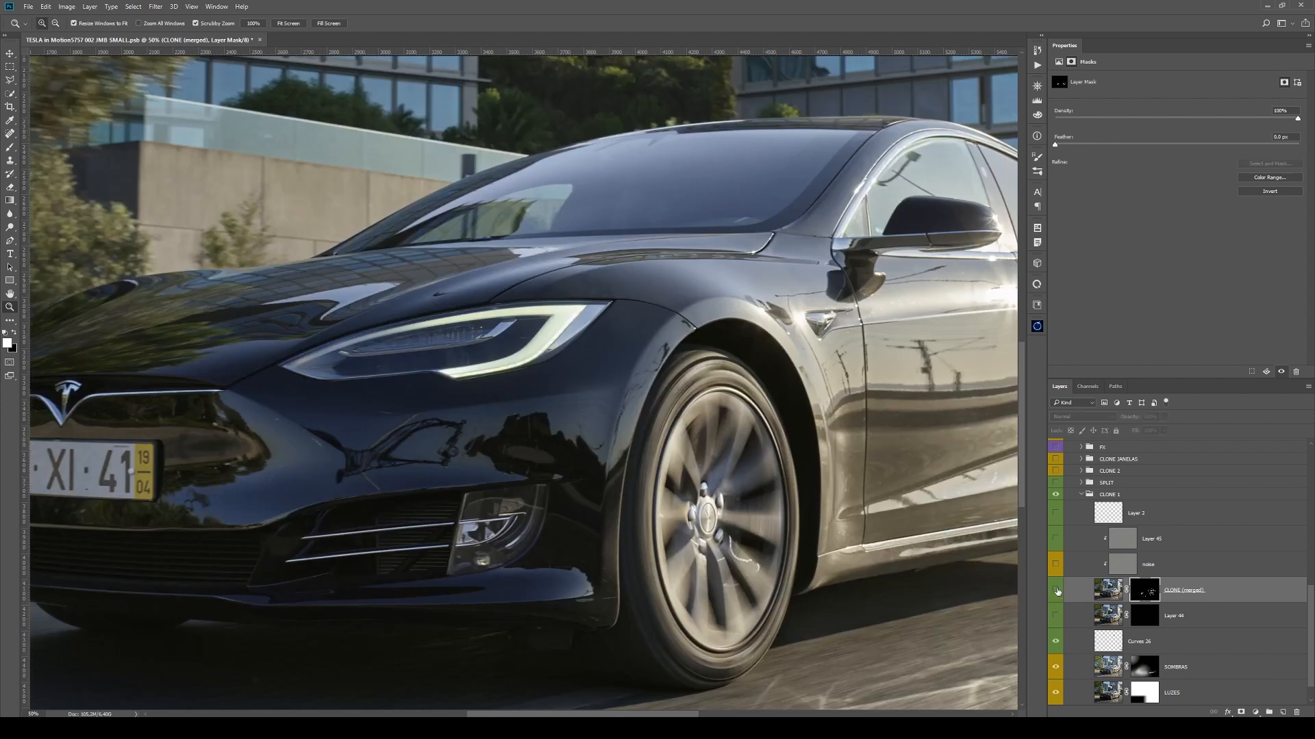
- Preview Layer 45 over the door reflections, hide it again and show the original noise layer
{"action": "left_click", "coordinate": [1056, 591]}
{"action": "left_click_drag", "start_coordinate": [777, 456], "coordinate": [874, 456]}
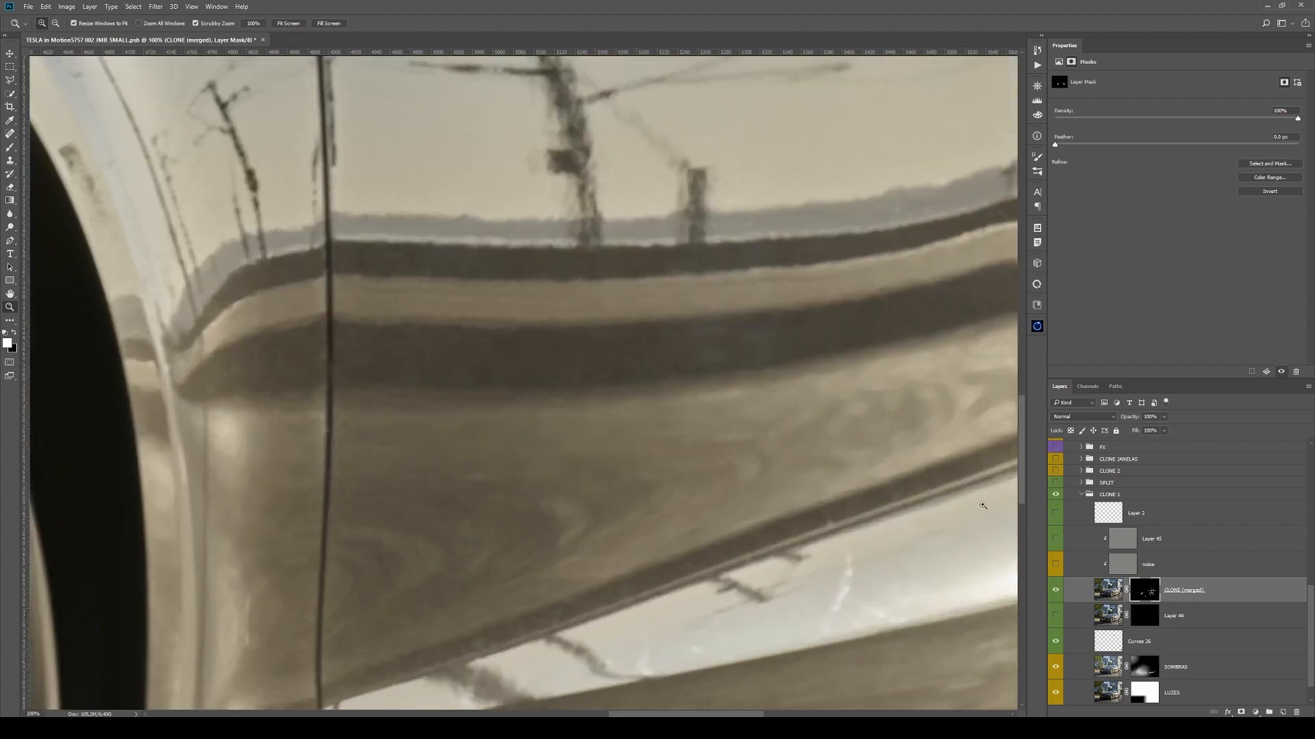
{"action": "left_click", "coordinate": [1056, 539]}
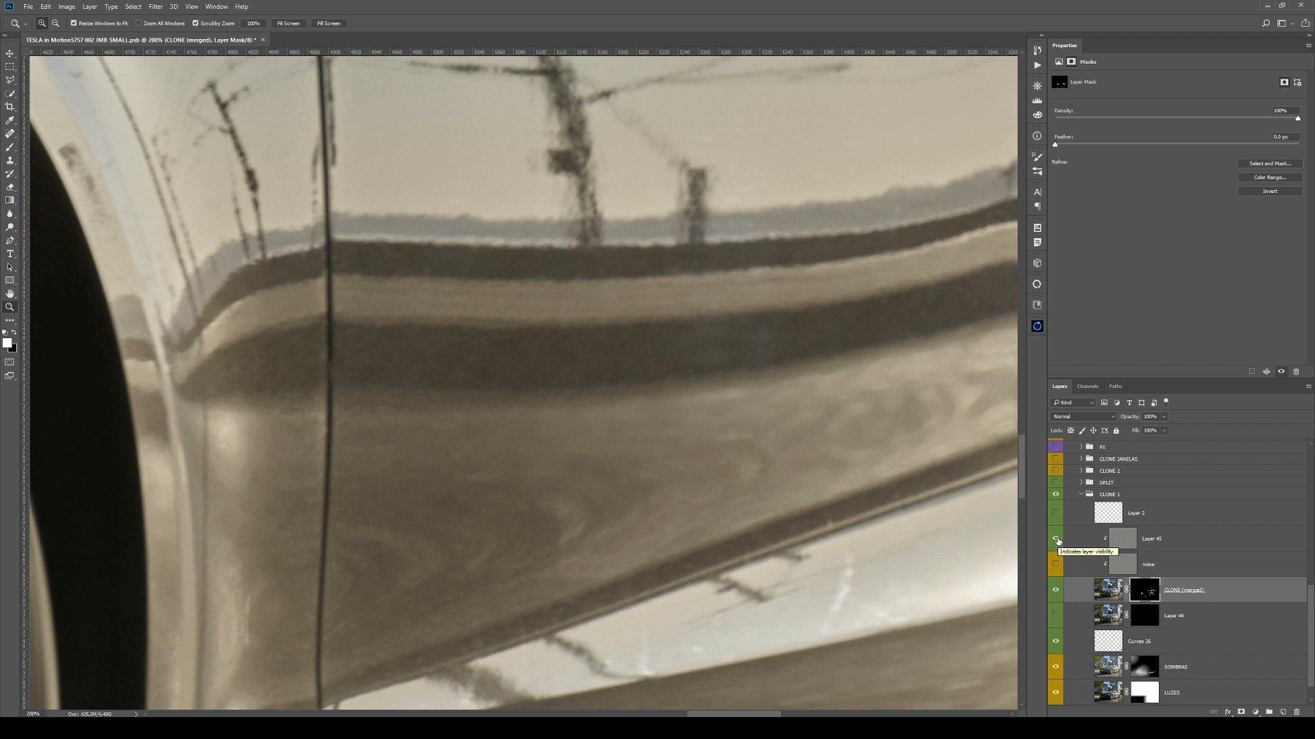
{"action": "left_click", "coordinate": [1058, 541]}
{"action": "left_click", "coordinate": [1056, 565]}
- Delete the extra noise Layer 45 and the black-masked layer beneath CLONE (merged)
{"action": "left_click", "coordinate": [1167, 568]}
{"action": "left_click", "coordinate": [1178, 548]}
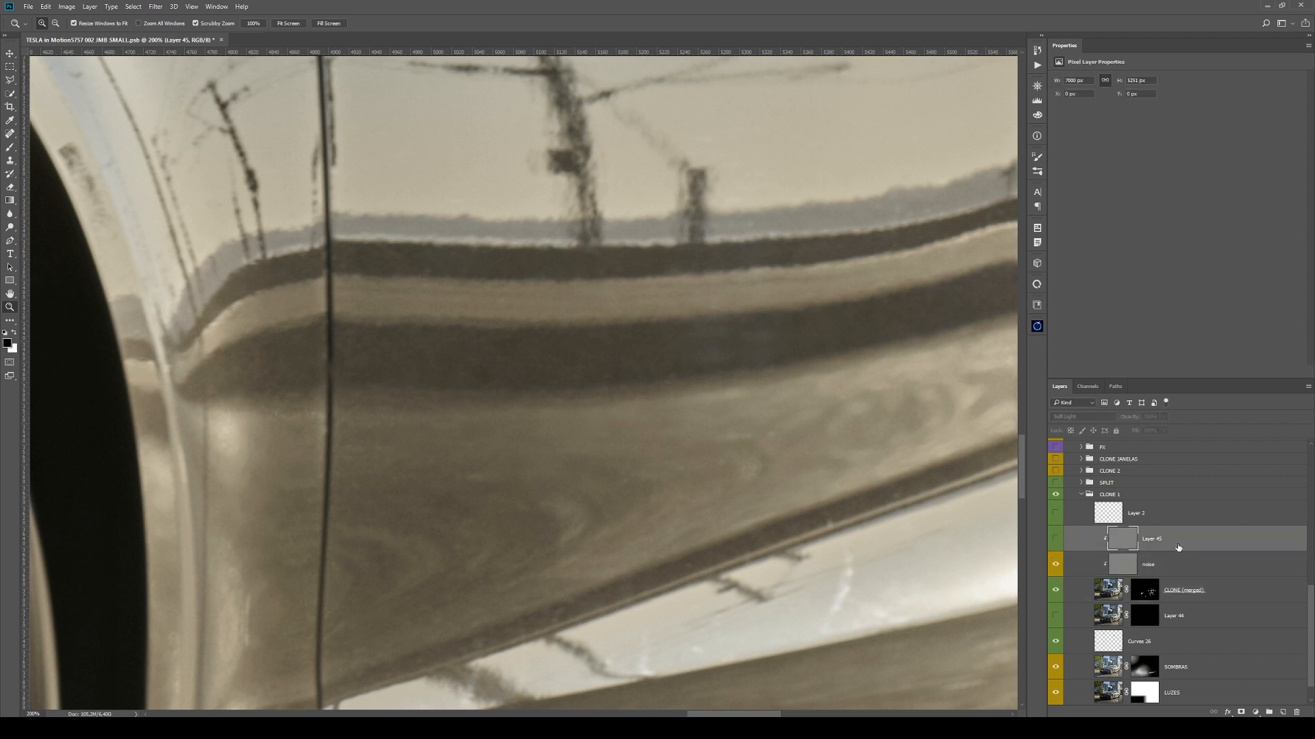
{"action": "key", "text": "Delete"}
{"action": "left_click", "coordinate": [1223, 595]}
{"action": "key", "text": "Delete"}
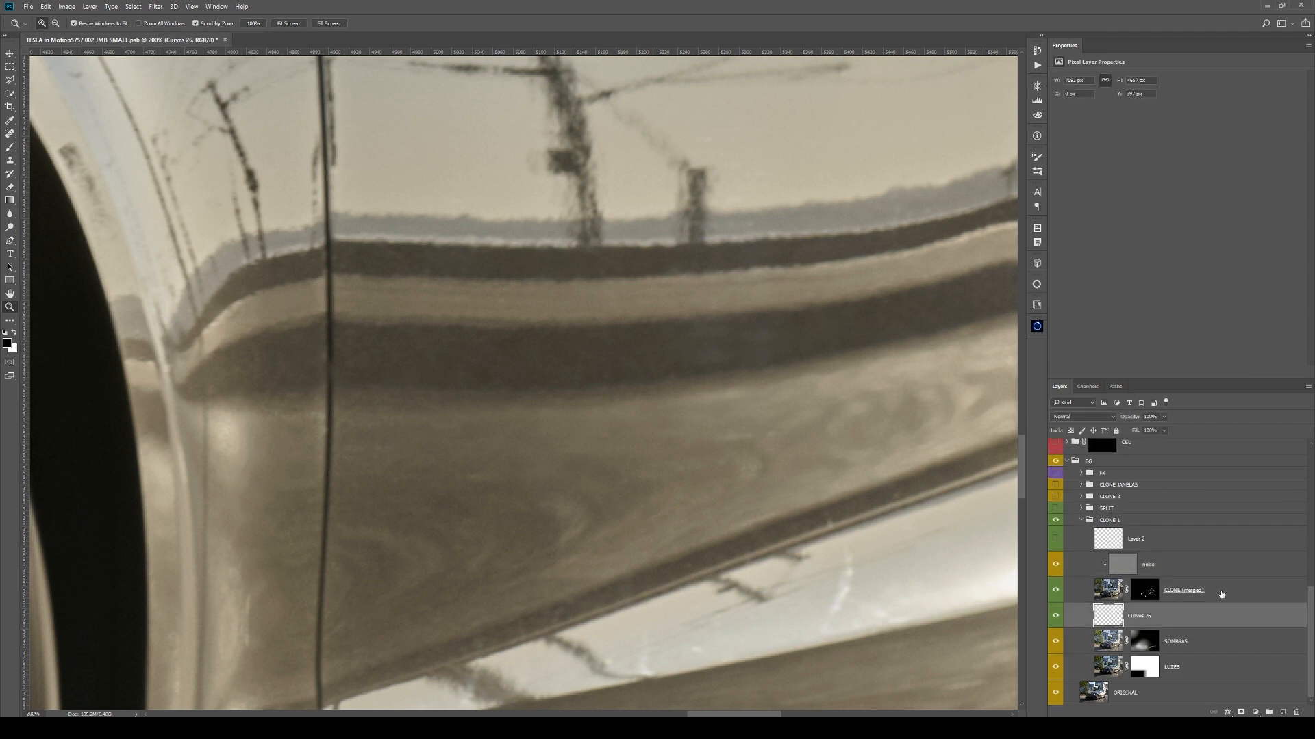
- Show Layer 2 in the CLONE 1 group and compare the headlight and bumper area with it off and on
{"action": "left_click", "coordinate": [1057, 539]}
{"action": "scroll", "coordinate": [878, 478], "scroll_direction": "down", "scroll_amount": 3}
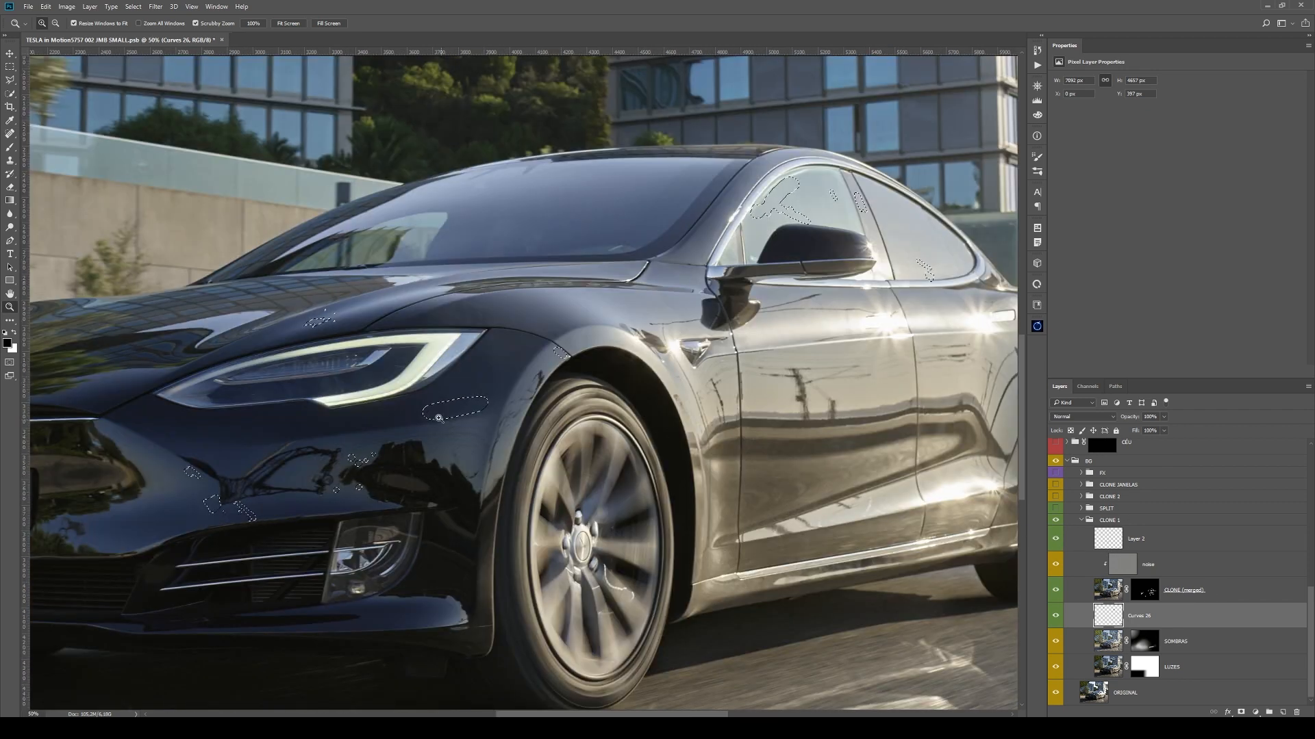
{"action": "scroll", "coordinate": [452, 409], "scroll_direction": "up", "scroll_amount": 2}
{"action": "left_click_drag", "start_coordinate": [449, 431], "coordinate": [719, 412]}
{"action": "left_click", "coordinate": [1056, 541]}
{"action": "left_click", "coordinate": [1056, 541]}
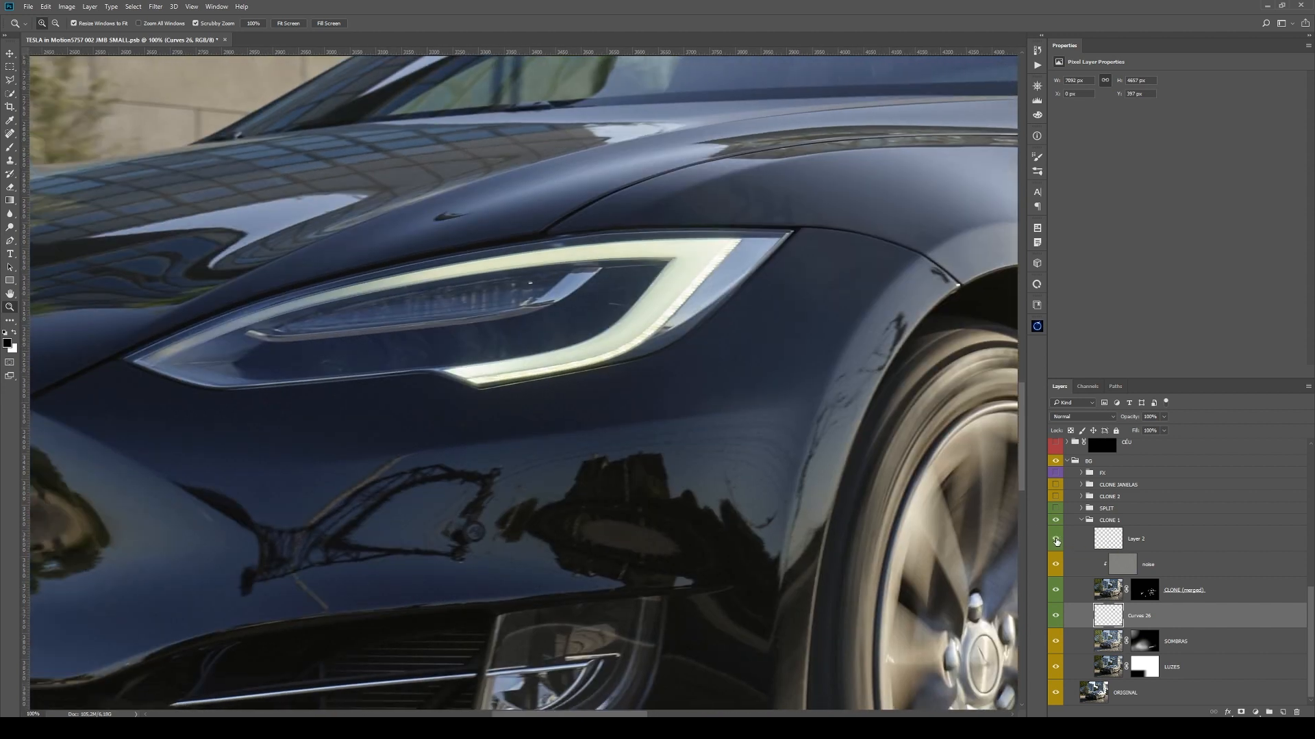
- Inspect the bumper and front wheel area, select Layer 2 and compare the car with that layer hidden and shown
{"action": "left_click_drag", "start_coordinate": [517, 454], "coordinate": [687, 420]}
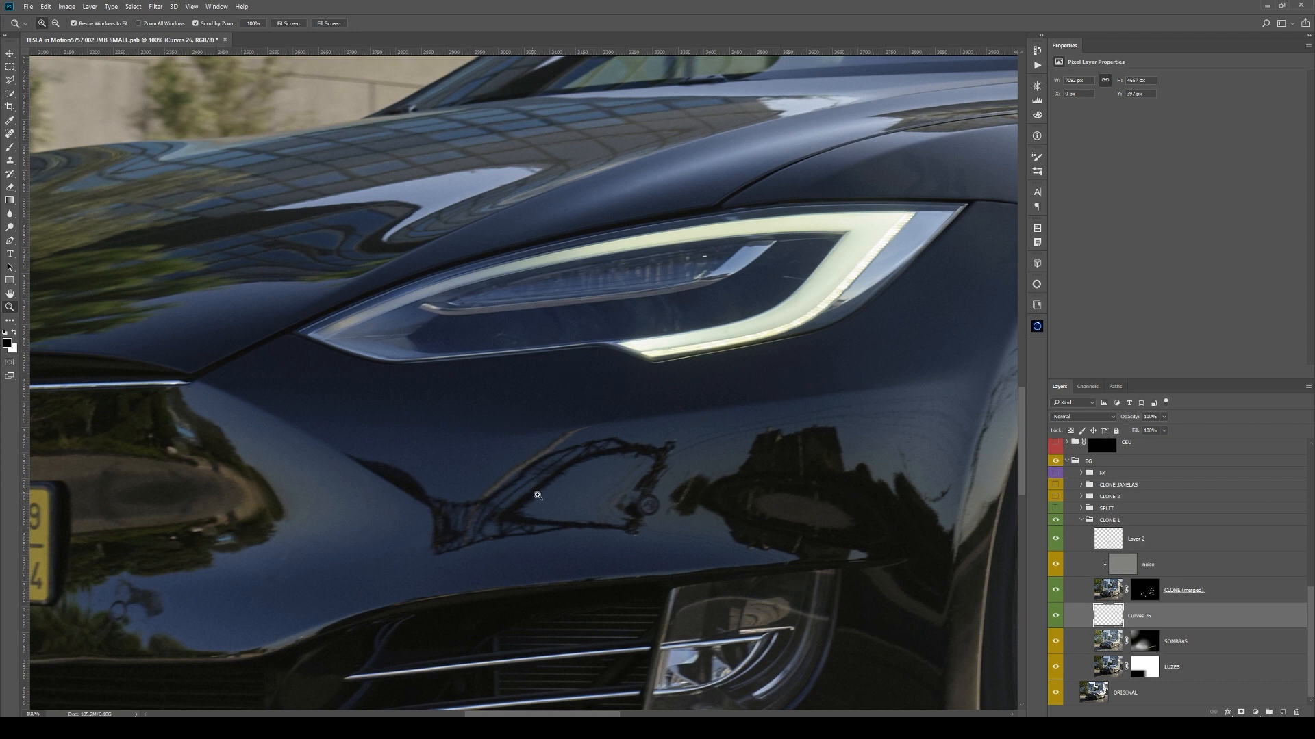
{"action": "left_click_drag", "start_coordinate": [474, 470], "coordinate": [385, 417]}
{"action": "left_click_drag", "start_coordinate": [630, 454], "coordinate": [365, 453]}
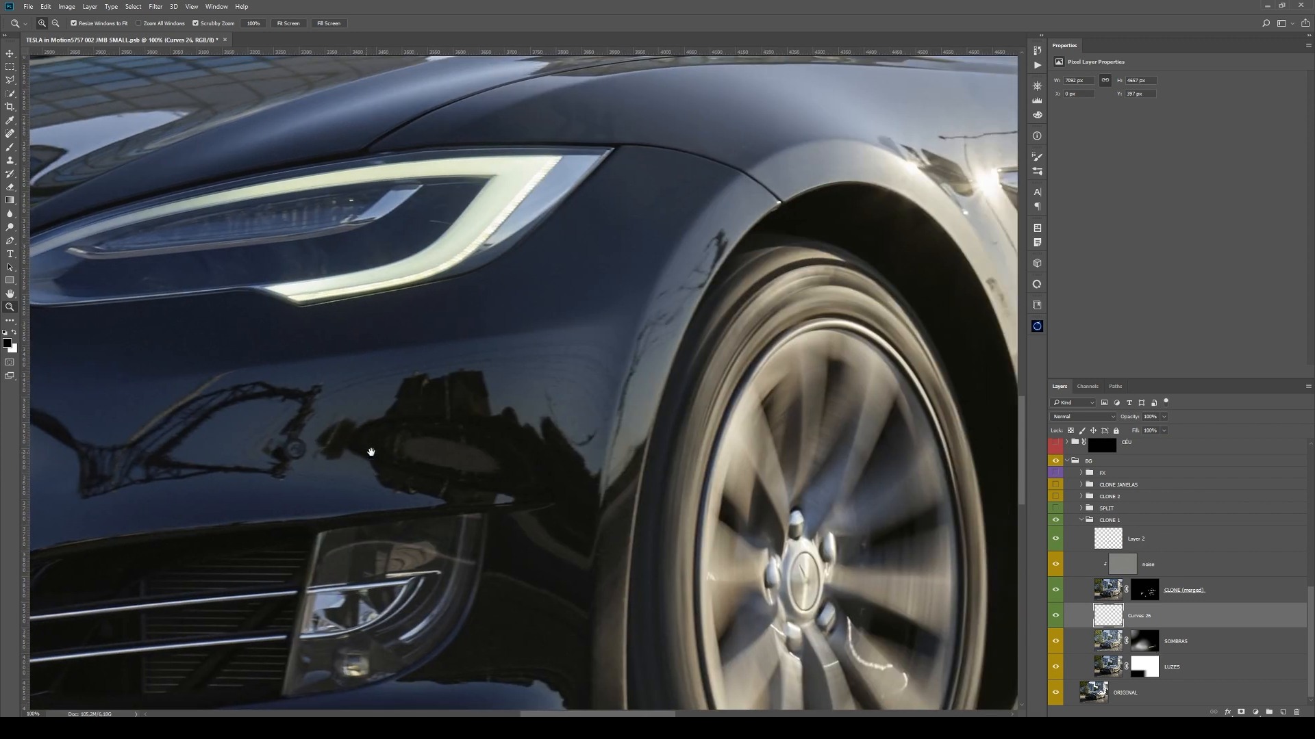
{"action": "left_click", "coordinate": [598, 403], "text": "alt"}
{"action": "left_click_drag", "start_coordinate": [702, 401], "coordinate": [422, 417]}
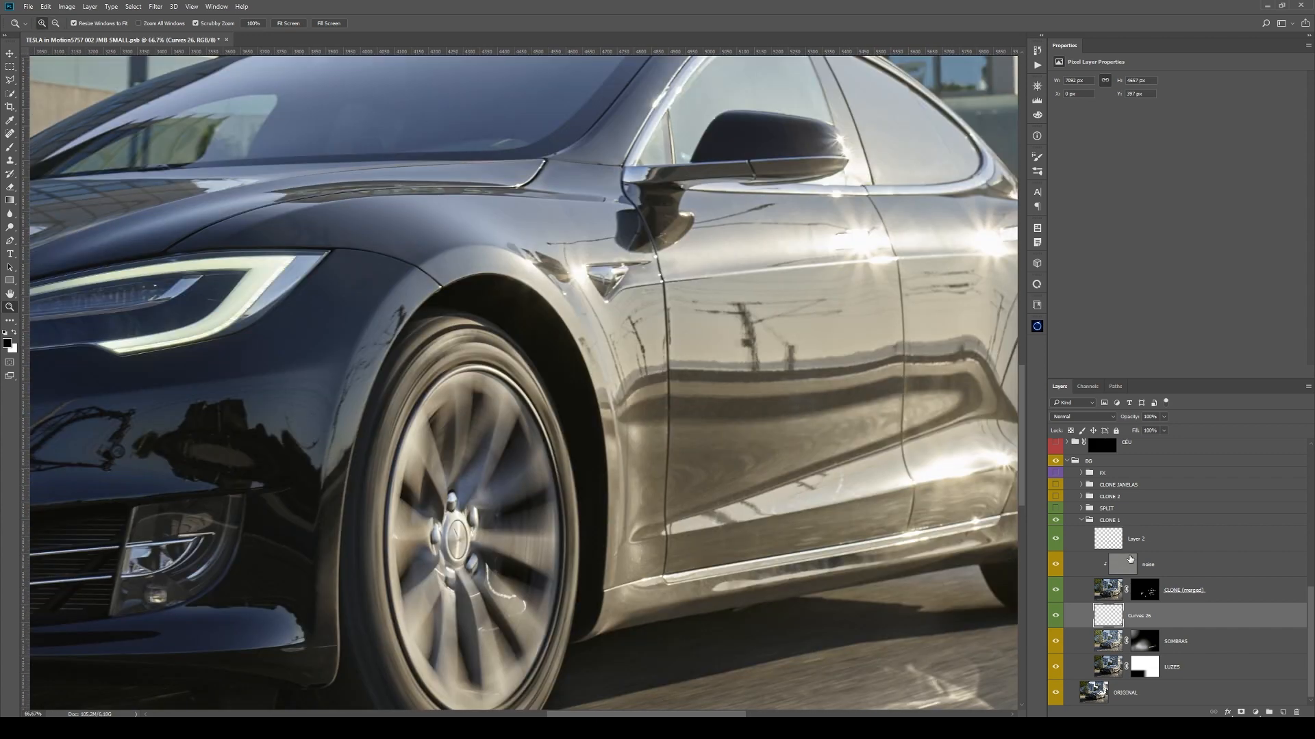
{"action": "left_click", "coordinate": [1055, 539]}
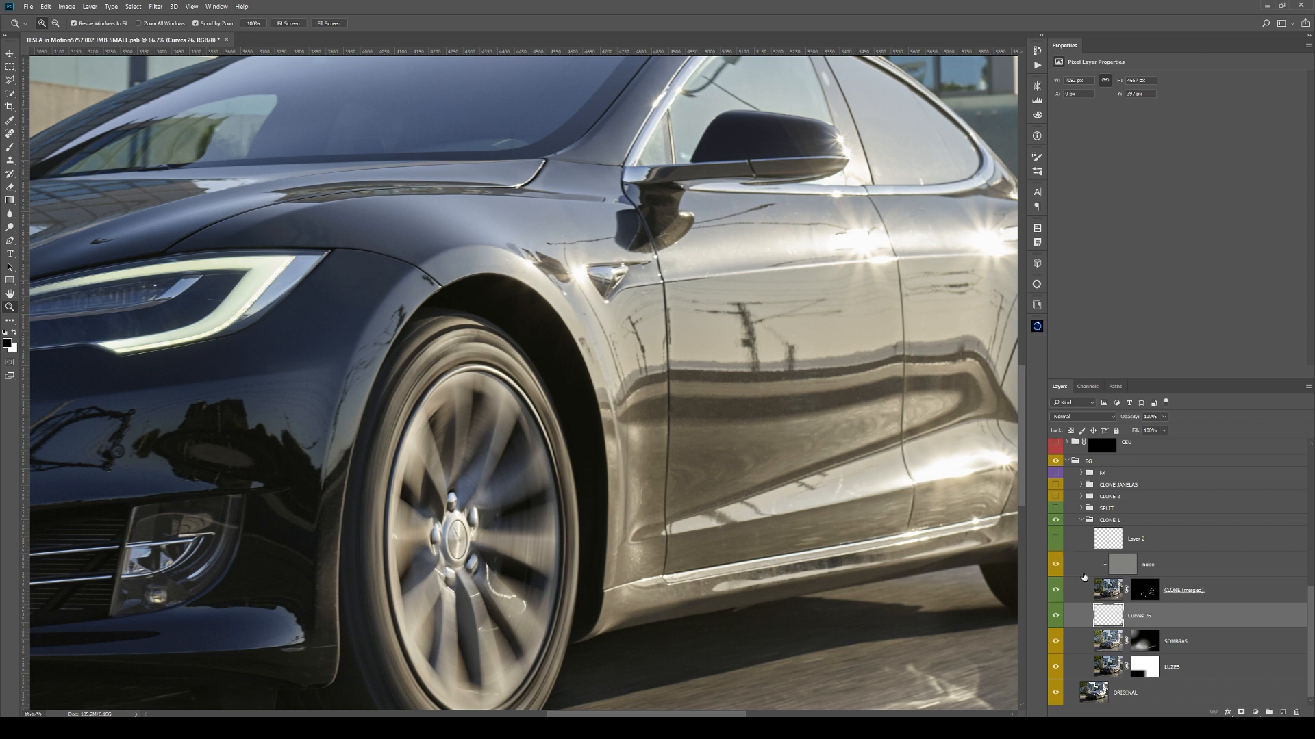
{"action": "left_click", "coordinate": [1065, 540]}
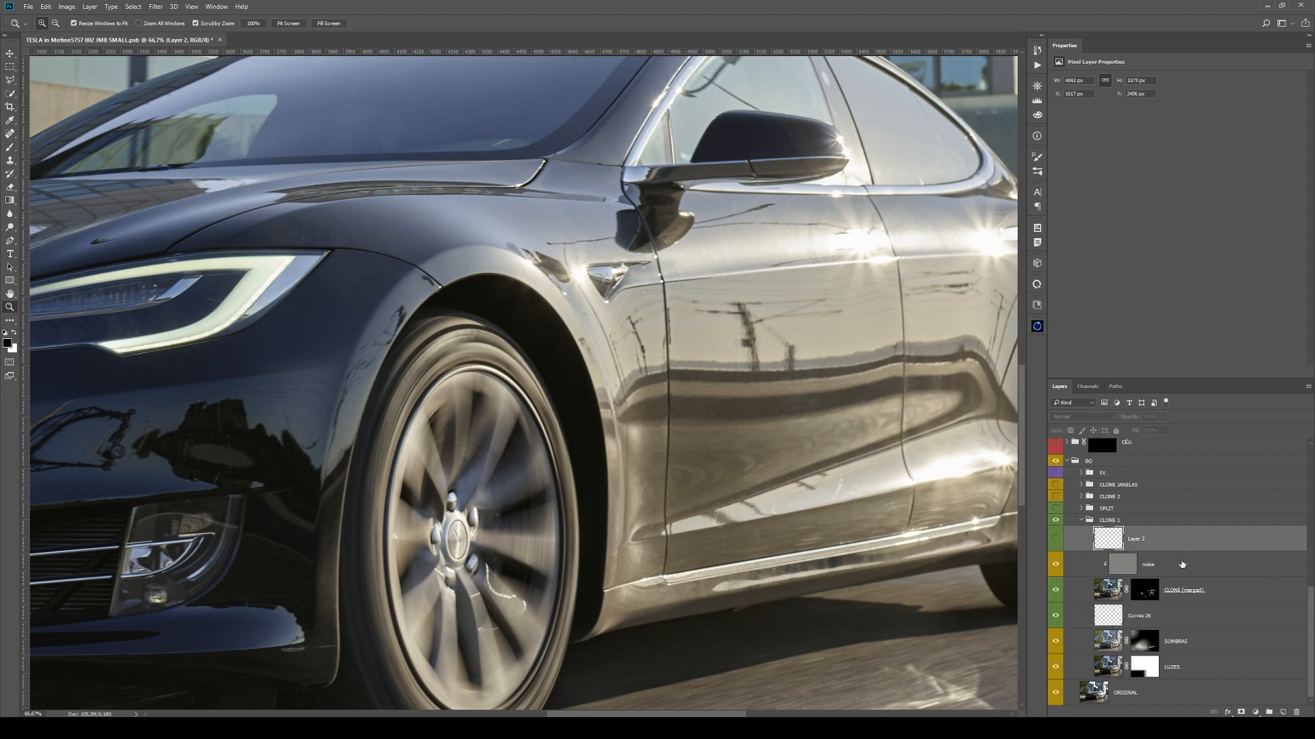
{"action": "left_click", "coordinate": [1055, 539]}
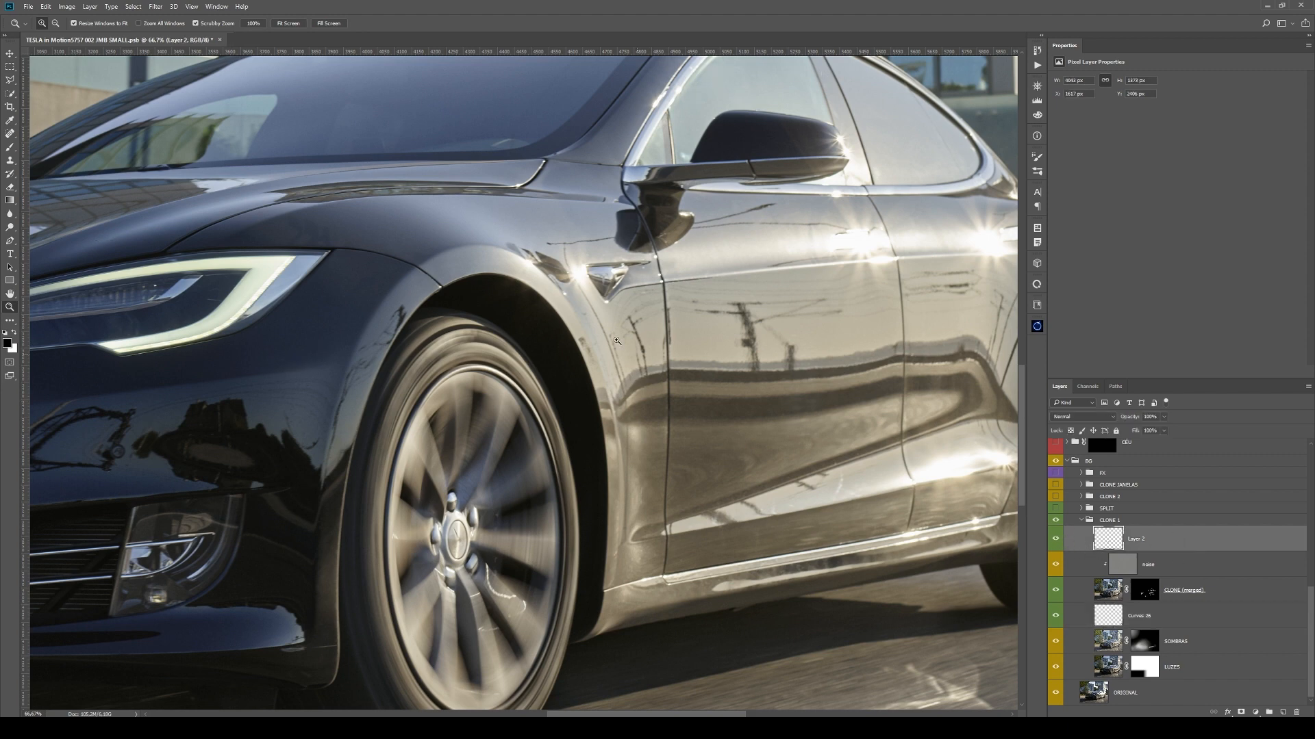
- Examine the cleaned door reflections up close, the front of the car and the complete image
{"action": "left_click_drag", "start_coordinate": [825, 428], "coordinate": [668, 439]}
{"action": "left_click", "coordinate": [634, 405]}
{"action": "left_click", "coordinate": [606, 402]}
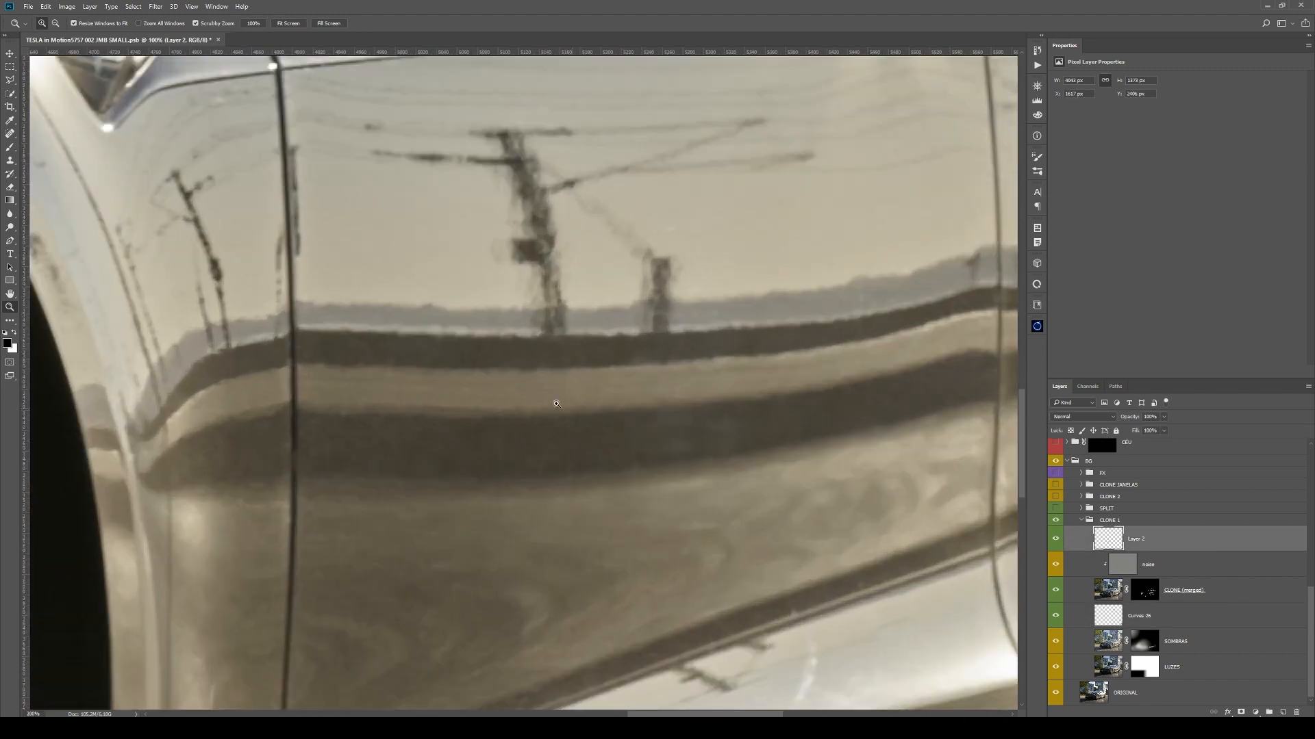
{"action": "left_click", "coordinate": [704, 482], "text": "alt"}
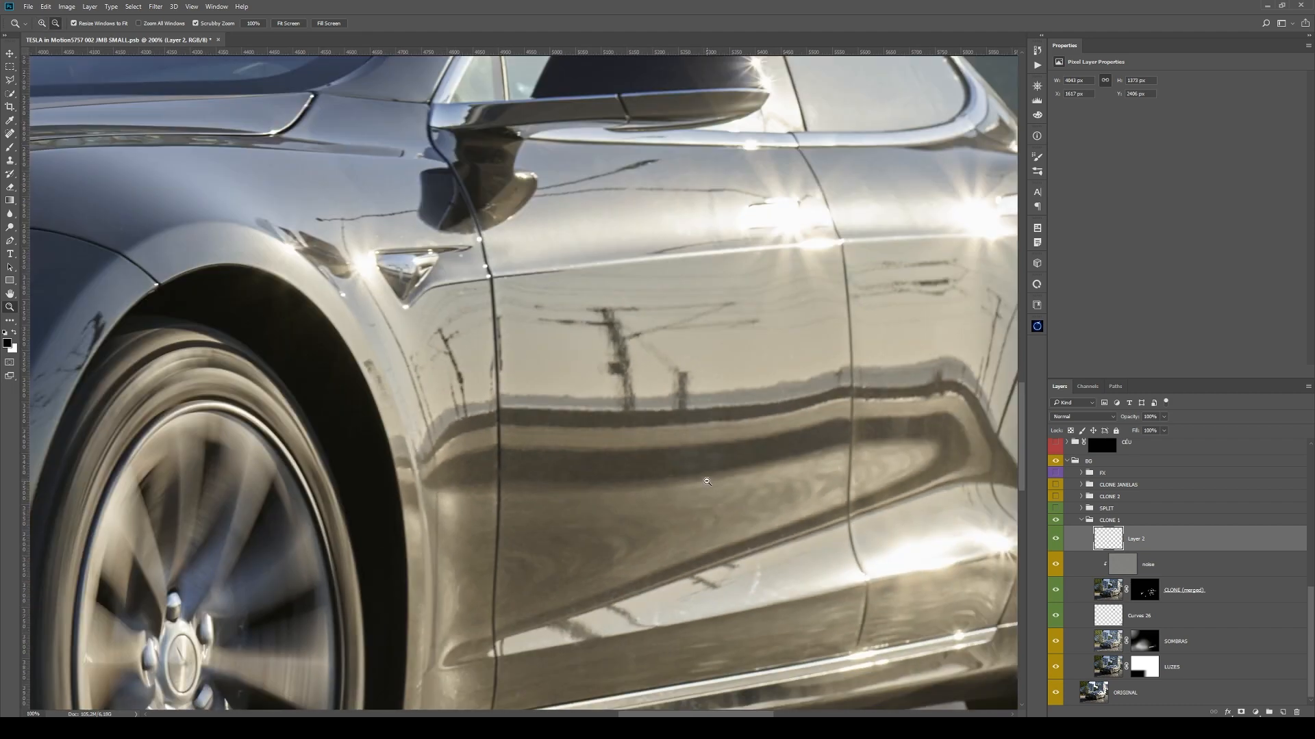
{"action": "left_click", "coordinate": [705, 482], "text": "alt"}
{"action": "left_click", "coordinate": [702, 480], "text": "alt"}
{"action": "left_click_drag", "start_coordinate": [534, 438], "coordinate": [661, 435]}
{"action": "mouse_move", "coordinate": [486, 425]}
{"action": "left_mouse_down"}
{"action": "mouse_move", "coordinate": [651, 397]}
{"action": "mouse_move", "coordinate": [684, 374]}
{"action": "left_mouse_up"}
{"action": "left_click", "coordinate": [587, 424], "text": "alt"}
{"action": "left_click", "coordinate": [588, 425], "text": "alt"}
{"action": "left_click_drag", "start_coordinate": [749, 421], "coordinate": [656, 475]}
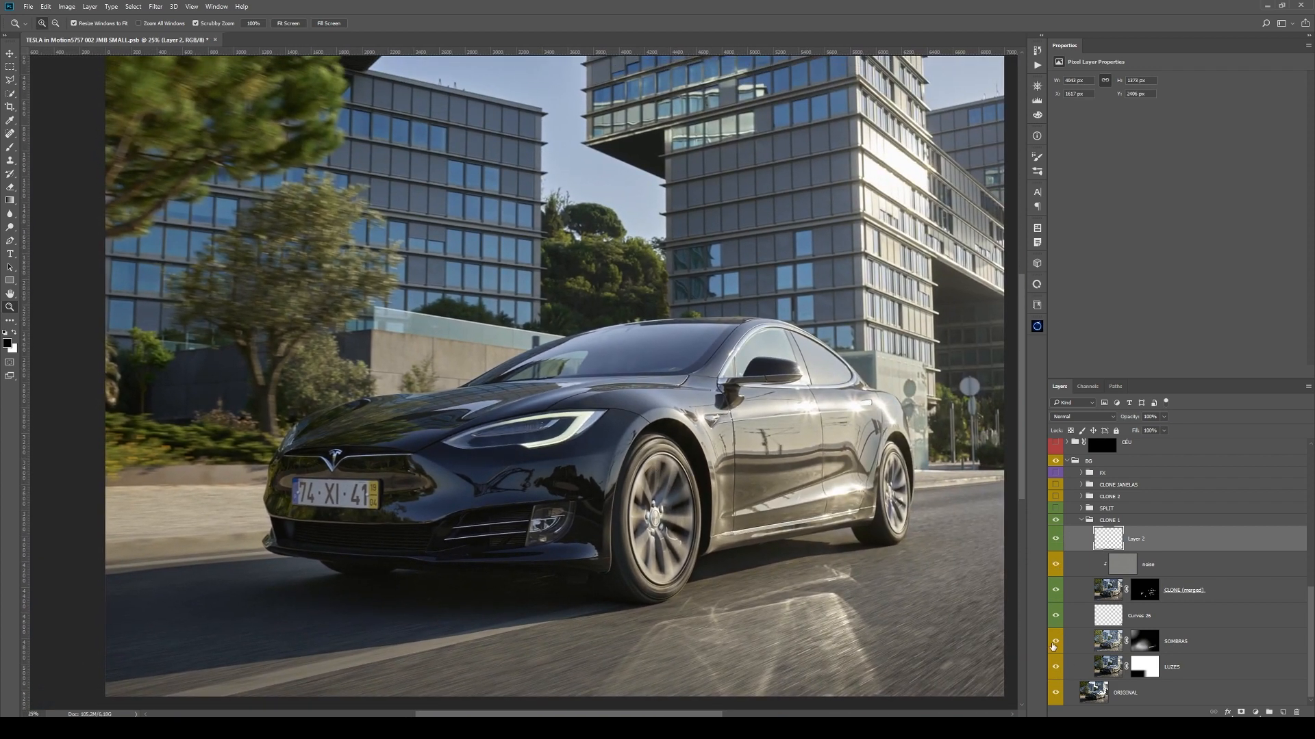
- Compare the image before and after by hiding the layers inside the CLONE 1 group and showing them again
{"action": "left_click", "coordinate": [1055, 539]}
{"action": "left_click", "coordinate": [1055, 564]}
{"action": "left_click", "coordinate": [1055, 589]}
{"action": "left_click", "coordinate": [1055, 641]}
{"action": "left_click", "coordinate": [1055, 667]}
{"action": "left_click", "coordinate": [1055, 641]}
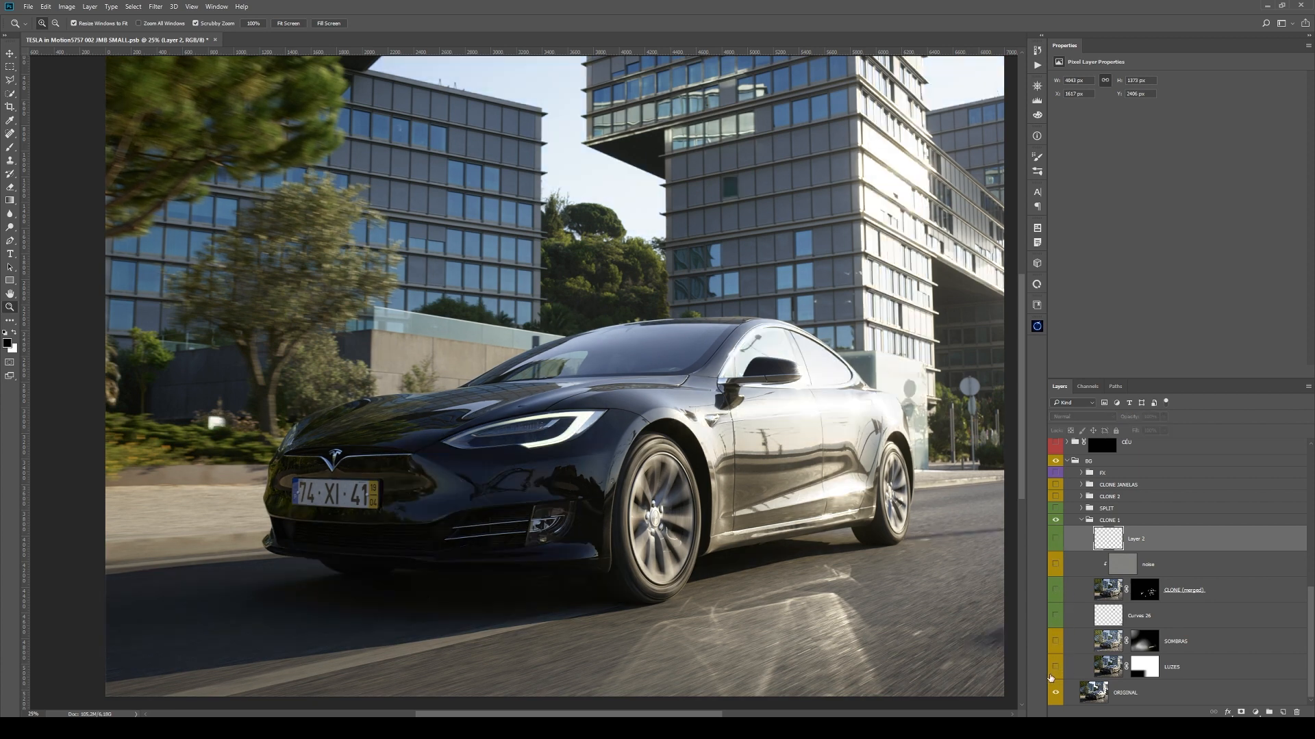
{"action": "left_click", "coordinate": [1056, 667]}
{"action": "left_click", "coordinate": [1055, 589]}
{"action": "left_click", "coordinate": [1056, 540]}
- Collapse the CLONE 1 group, stamp all visible layers into a new layer above it and duplicate that layer
{"action": "left_click", "coordinate": [1081, 521]}
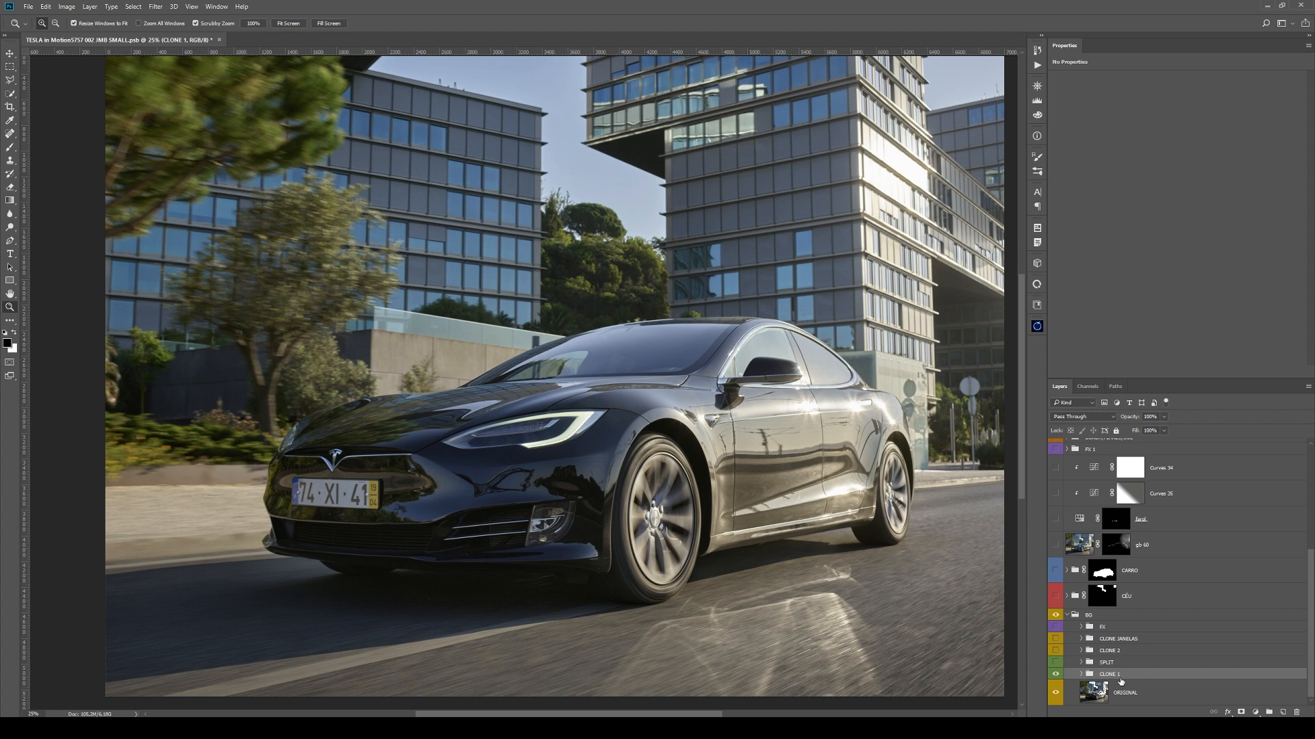
{"action": "key", "text": "ctrl+shift+alt+e"}
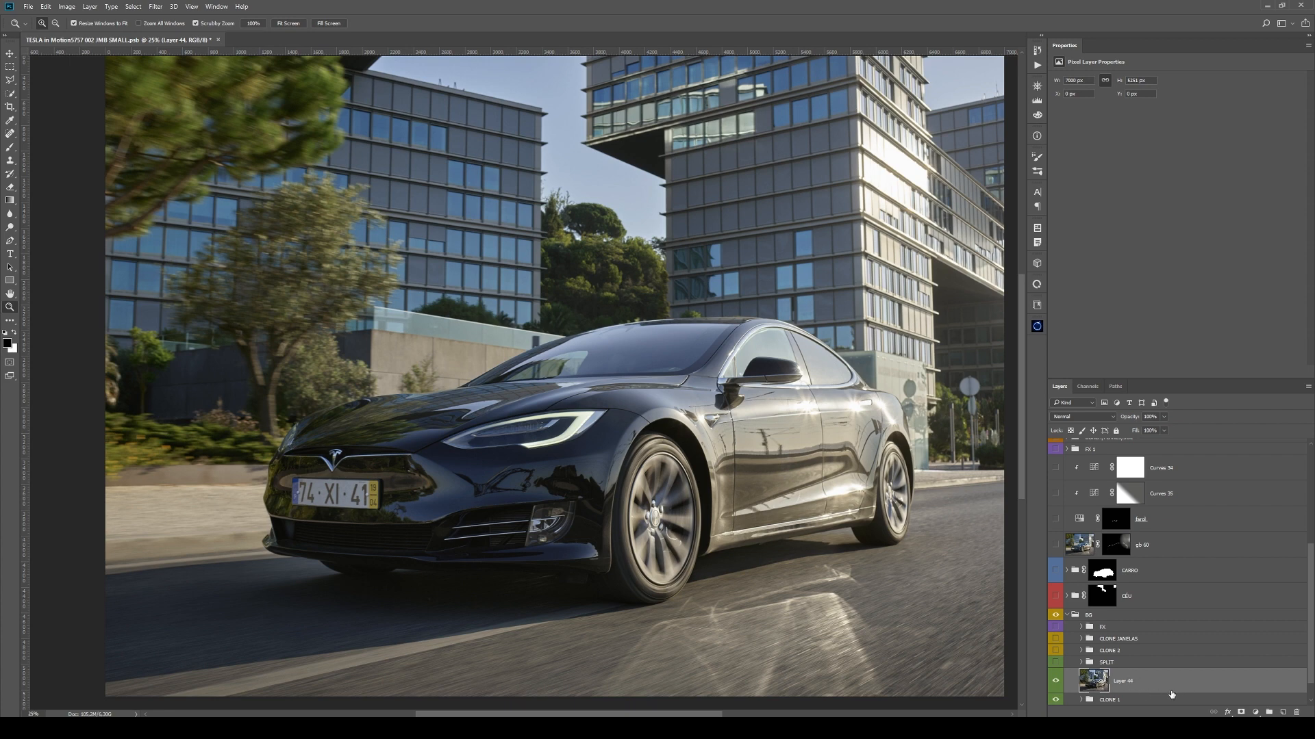
{"action": "key", "text": "ctrl+j"}
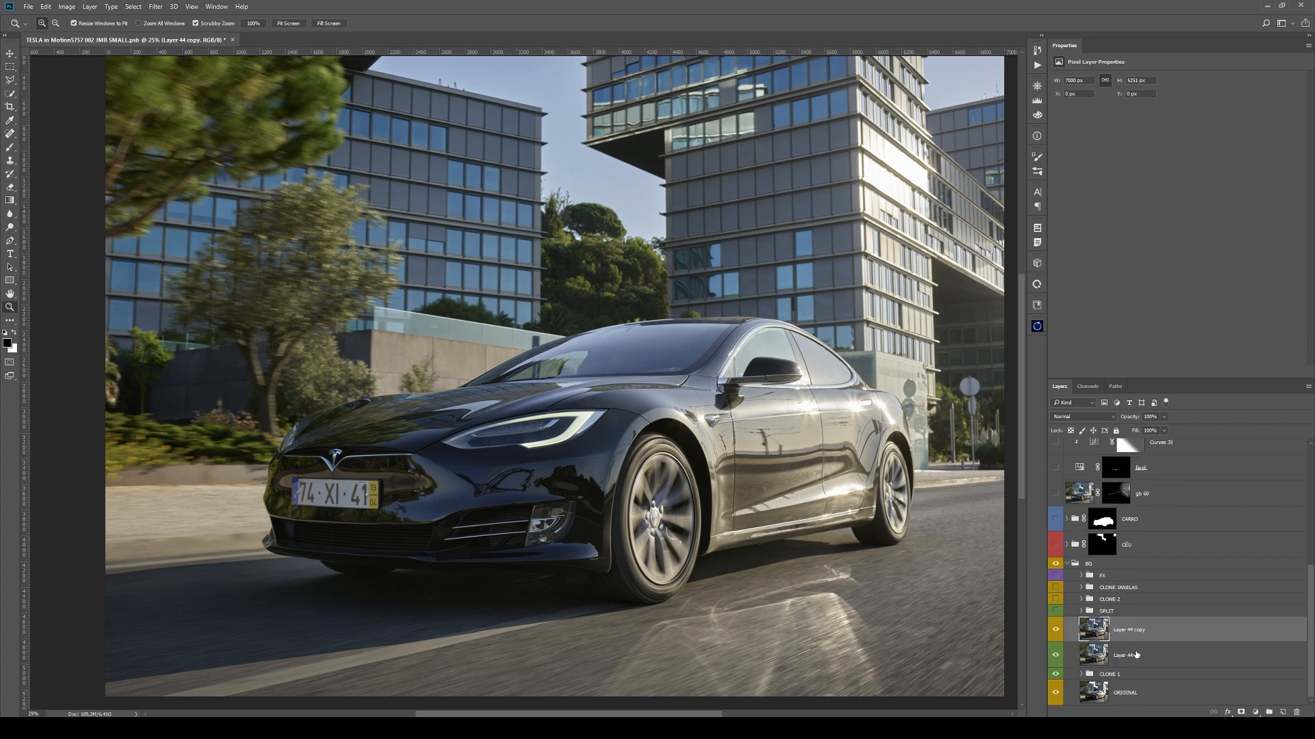
- Try a Gaussian Blur with a radius of 12 and 15 pixels on the duplicated merged layer
{"action": "left_click", "coordinate": [612, 389]}
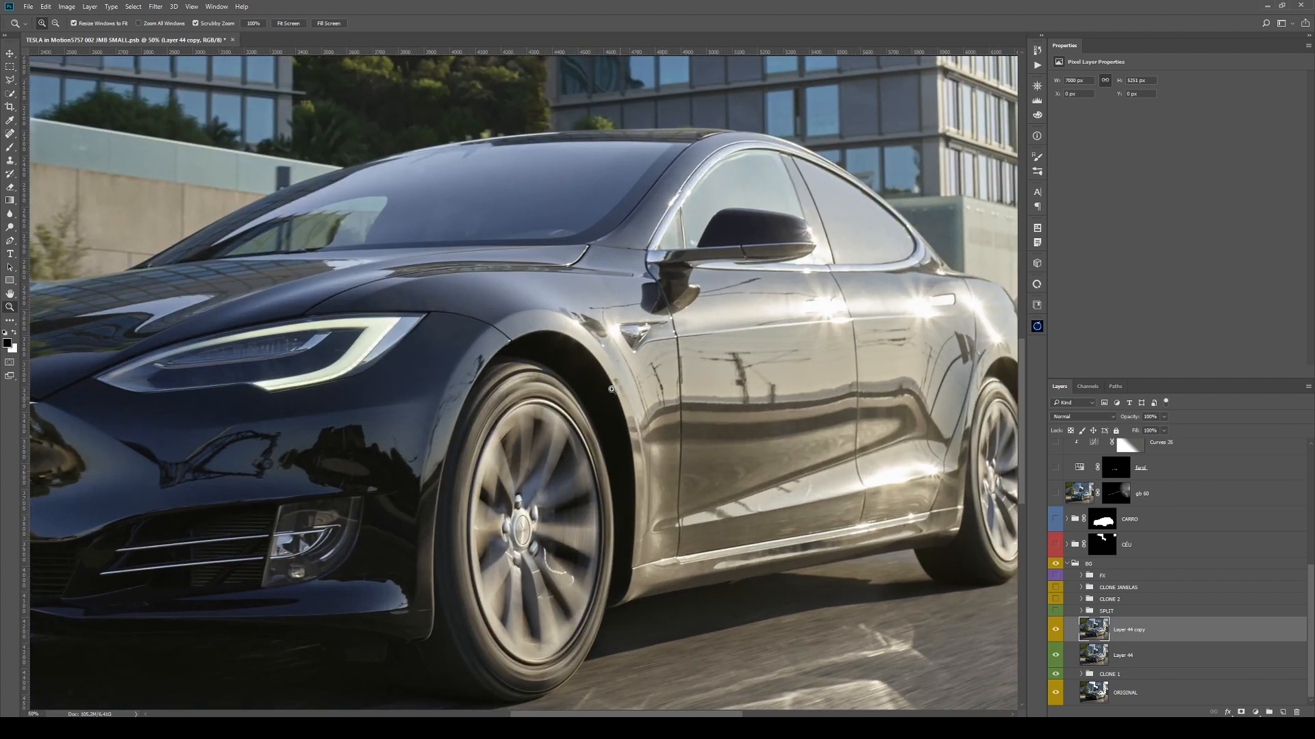
{"action": "left_click", "coordinate": [156, 8]}
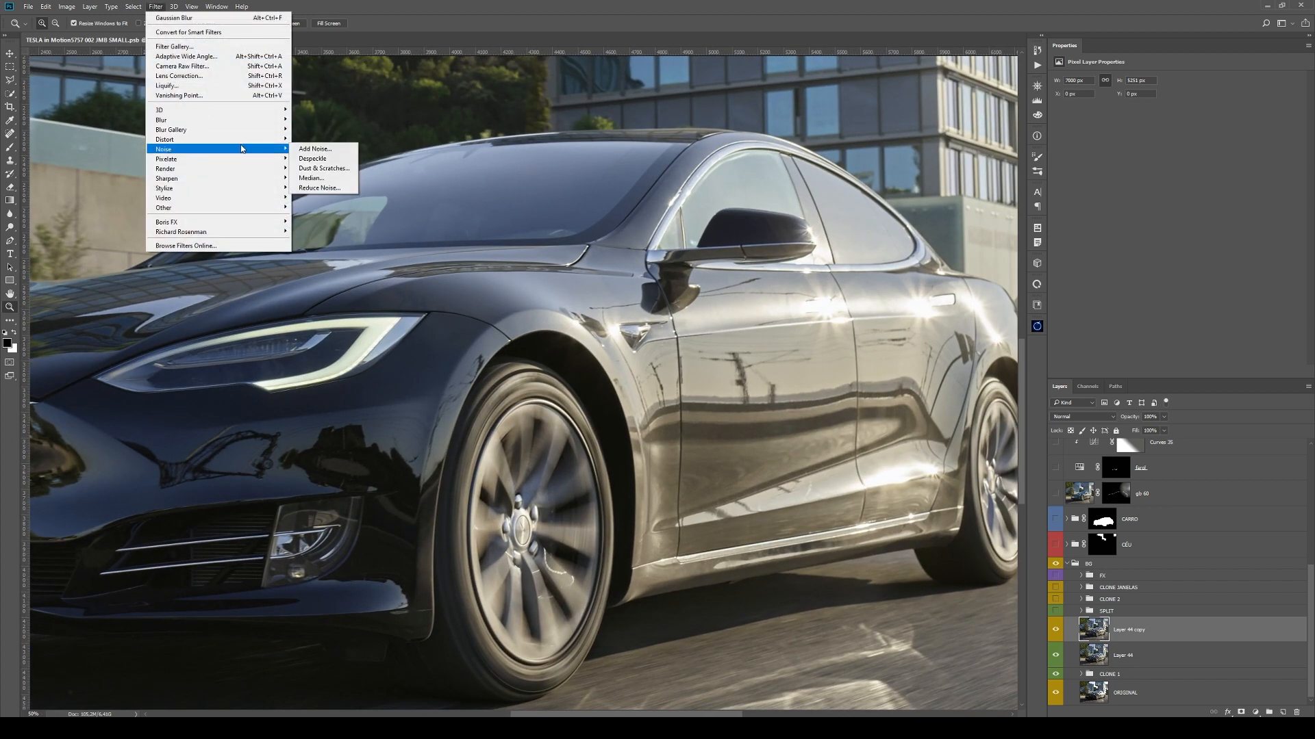
{"action": "mouse_move", "coordinate": [249, 121]}
{"action": "left_click", "coordinate": [319, 158]}
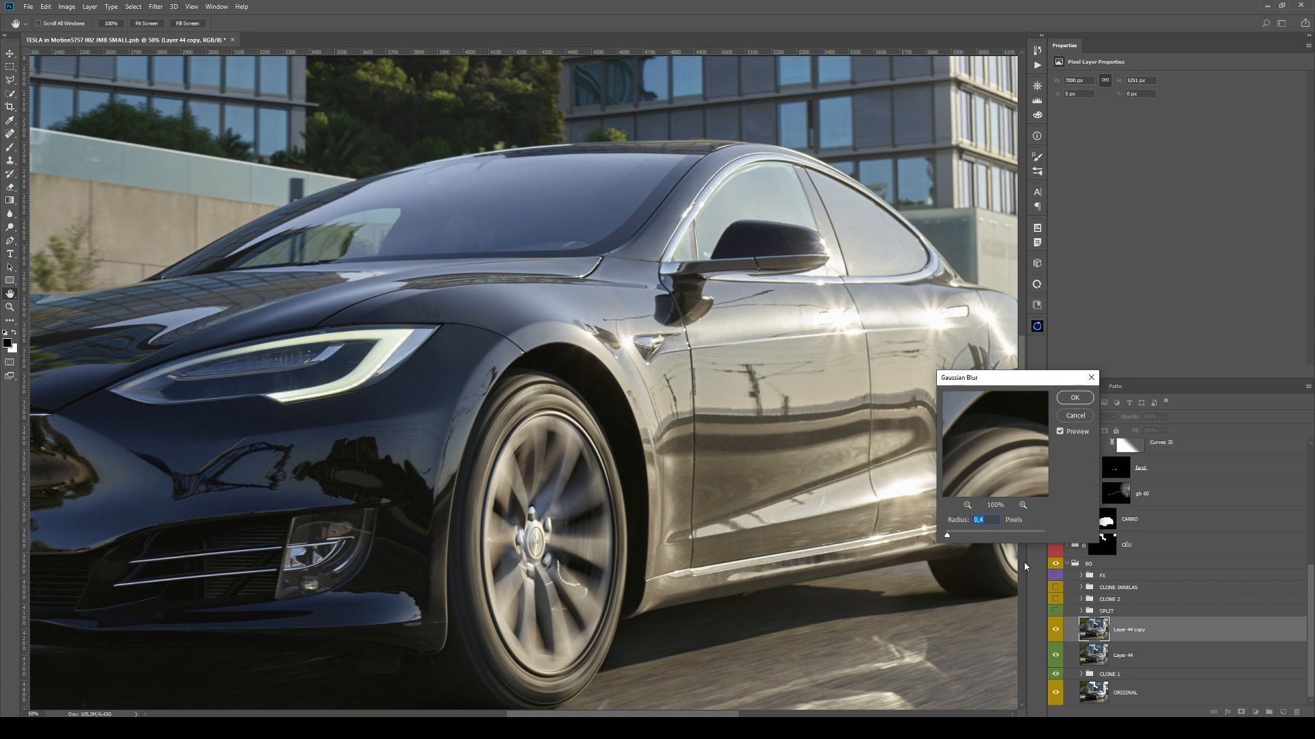
{"action": "type", "text": "12"}
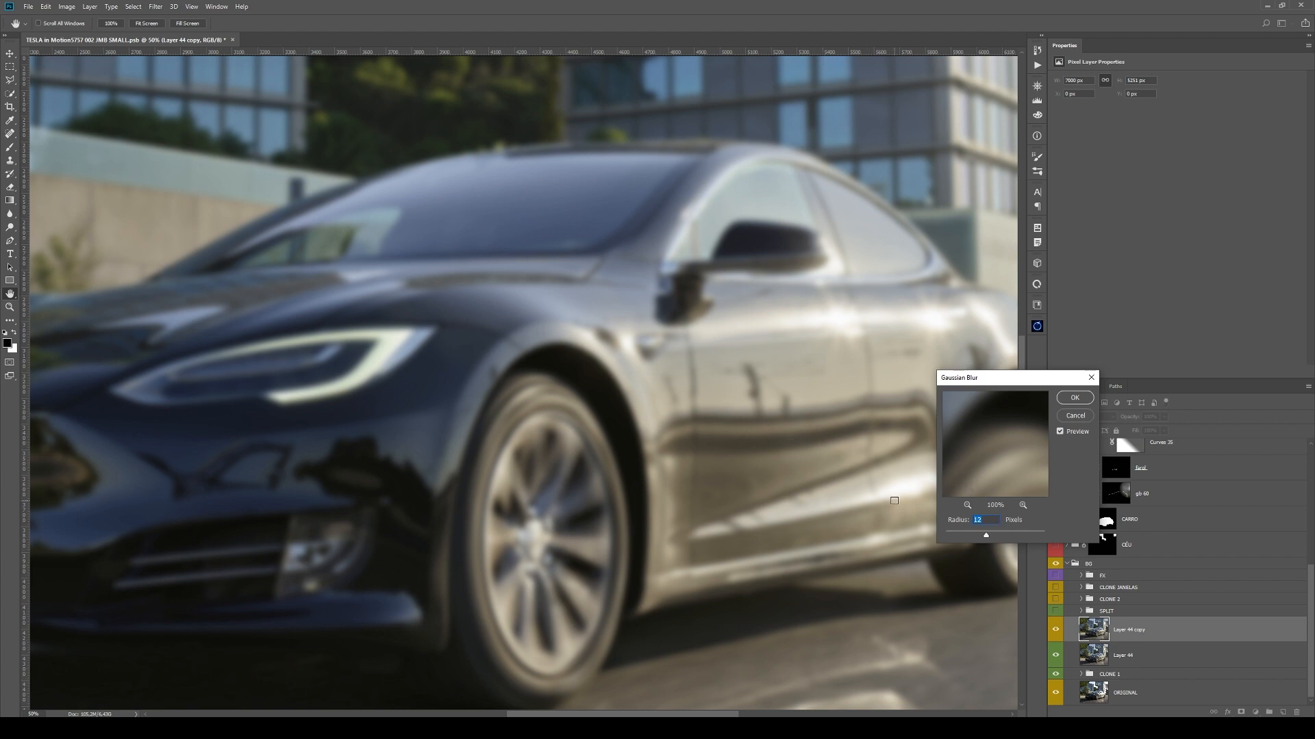
{"action": "type", "text": "15"}
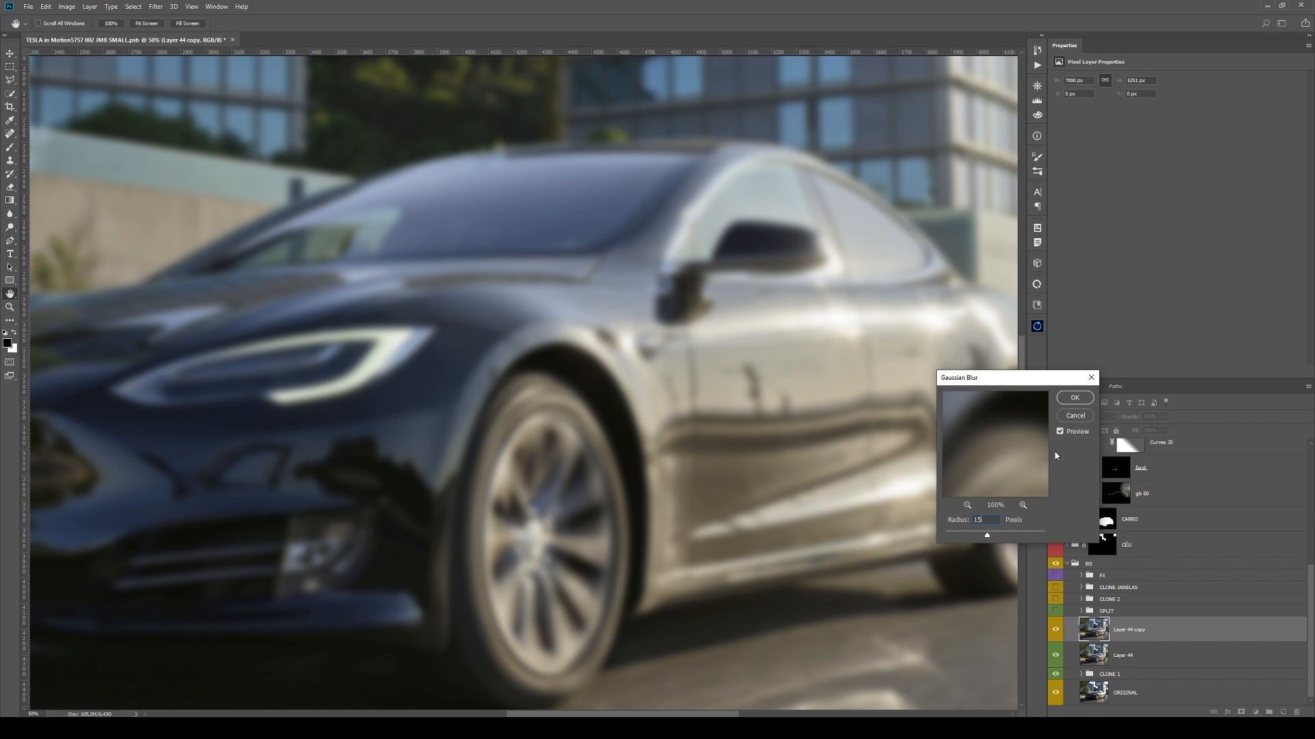
{"action": "left_click", "coordinate": [1075, 416]}
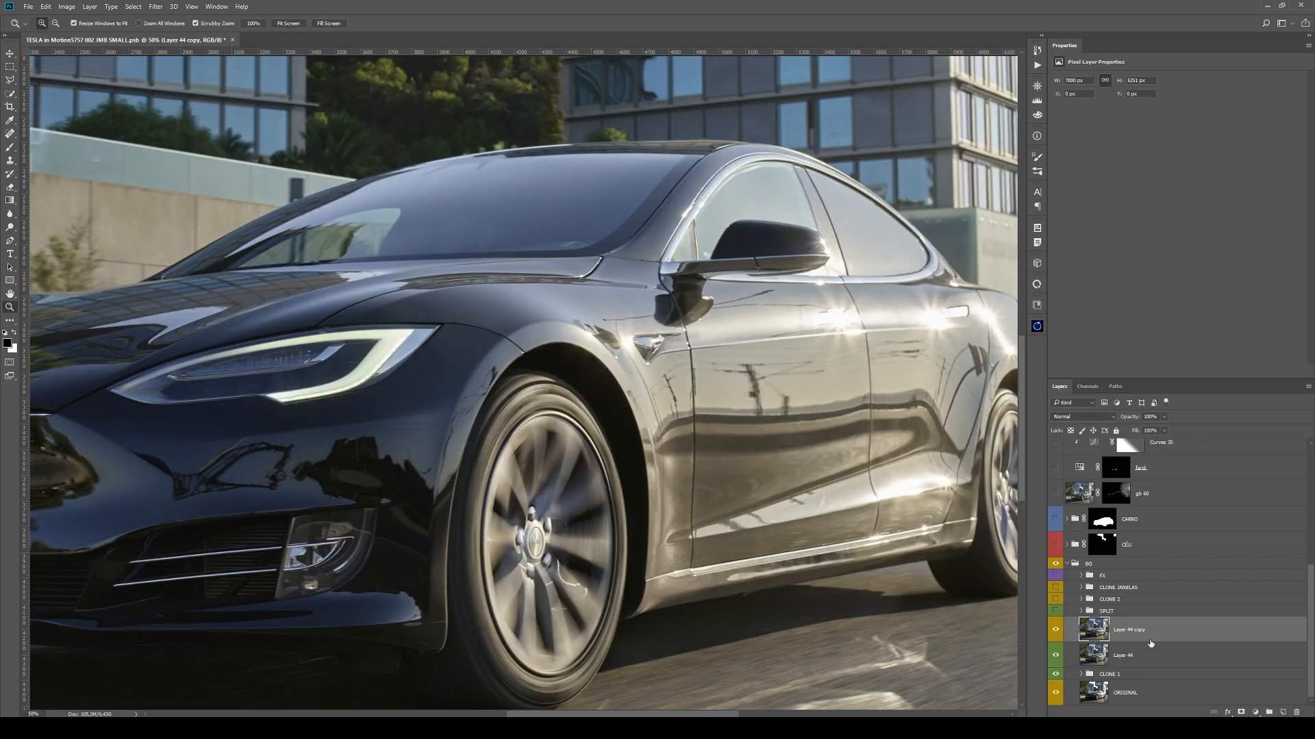
- Select the lower of the two merged layers, Layer 44, directly above the CLONE 1 group
{"action": "left_click", "coordinate": [1162, 657]}
{"action": "left_click", "coordinate": [1167, 637]}
{"action": "left_click", "coordinate": [1168, 657]}
{"action": "left_click", "coordinate": [1166, 637]}
{"action": "left_click", "coordinate": [1167, 658]}
{"action": "left_click", "coordinate": [1152, 632]}
{"action": "left_click", "coordinate": [1156, 658]}
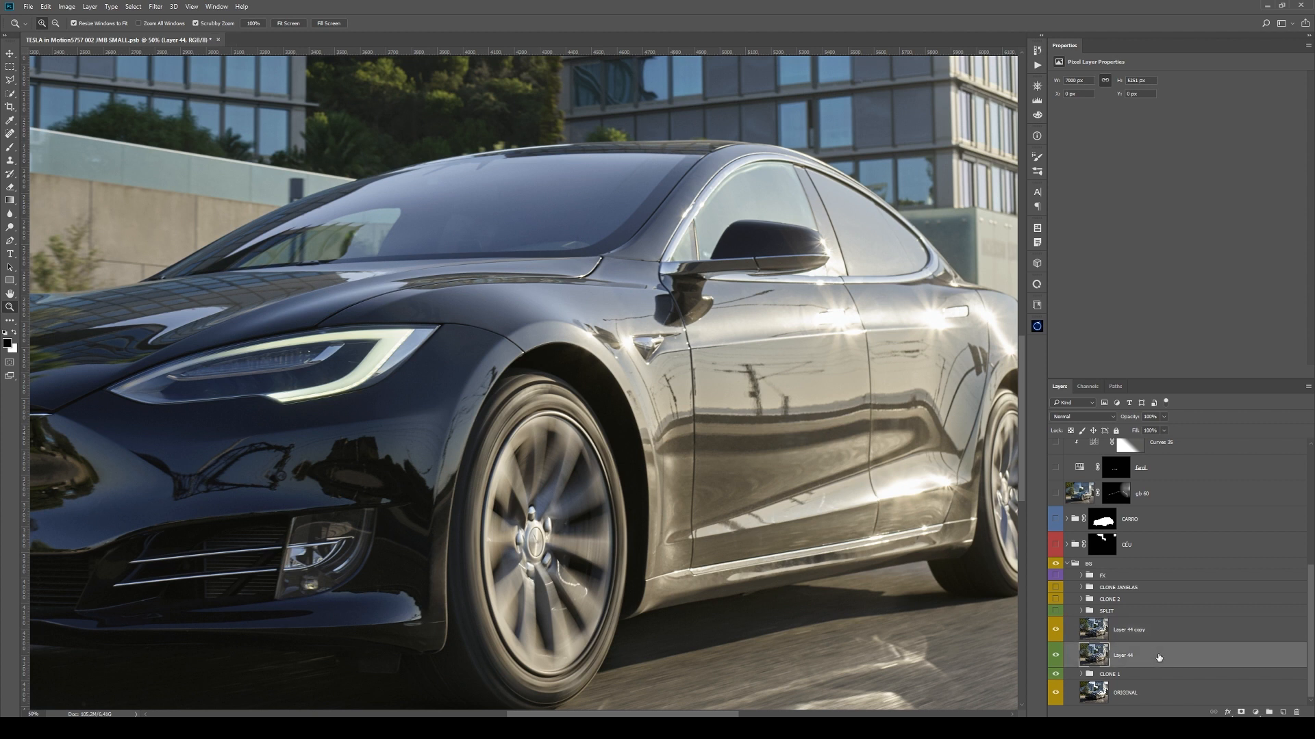
- Apply a Gaussian Blur with a radius of 15 pixels to the lower merged layer, Layer 44
{"action": "left_click", "coordinate": [154, 6]}
{"action": "mouse_move", "coordinate": [237, 122]}
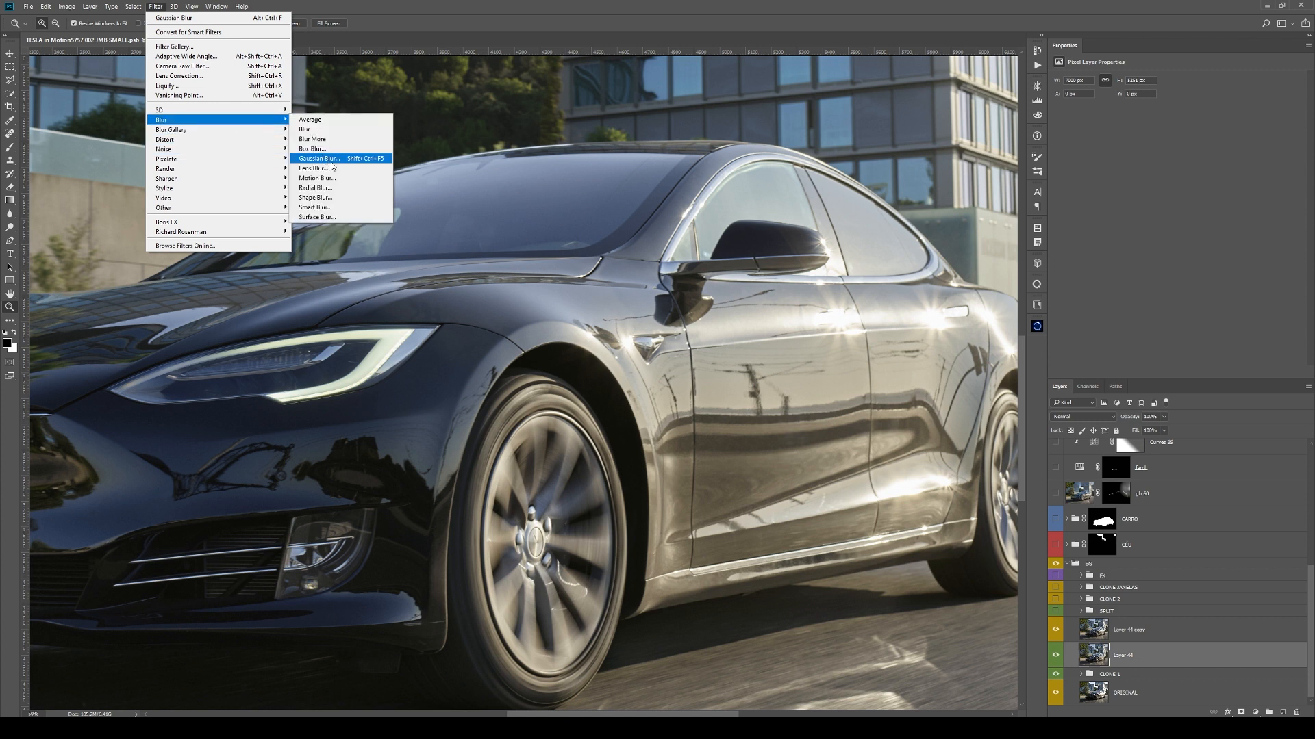
{"action": "left_click", "coordinate": [332, 163]}
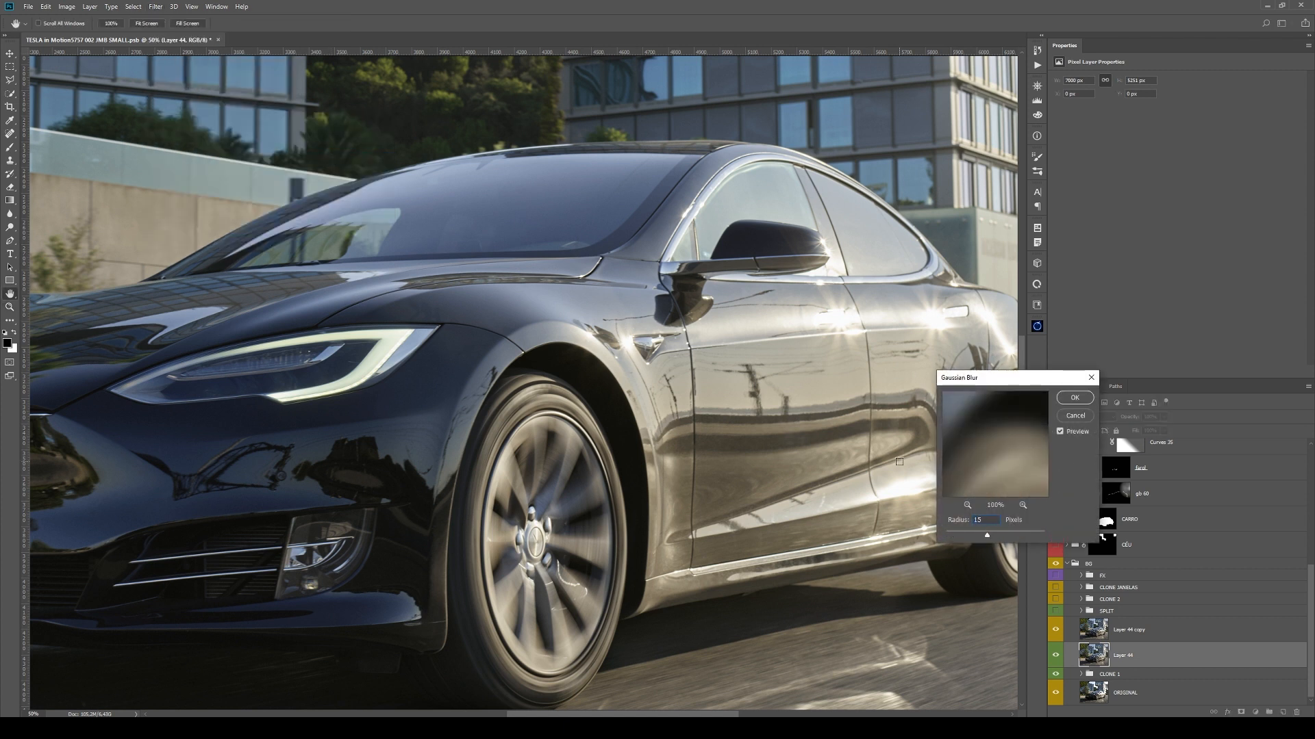
{"action": "left_click", "coordinate": [1075, 399]}
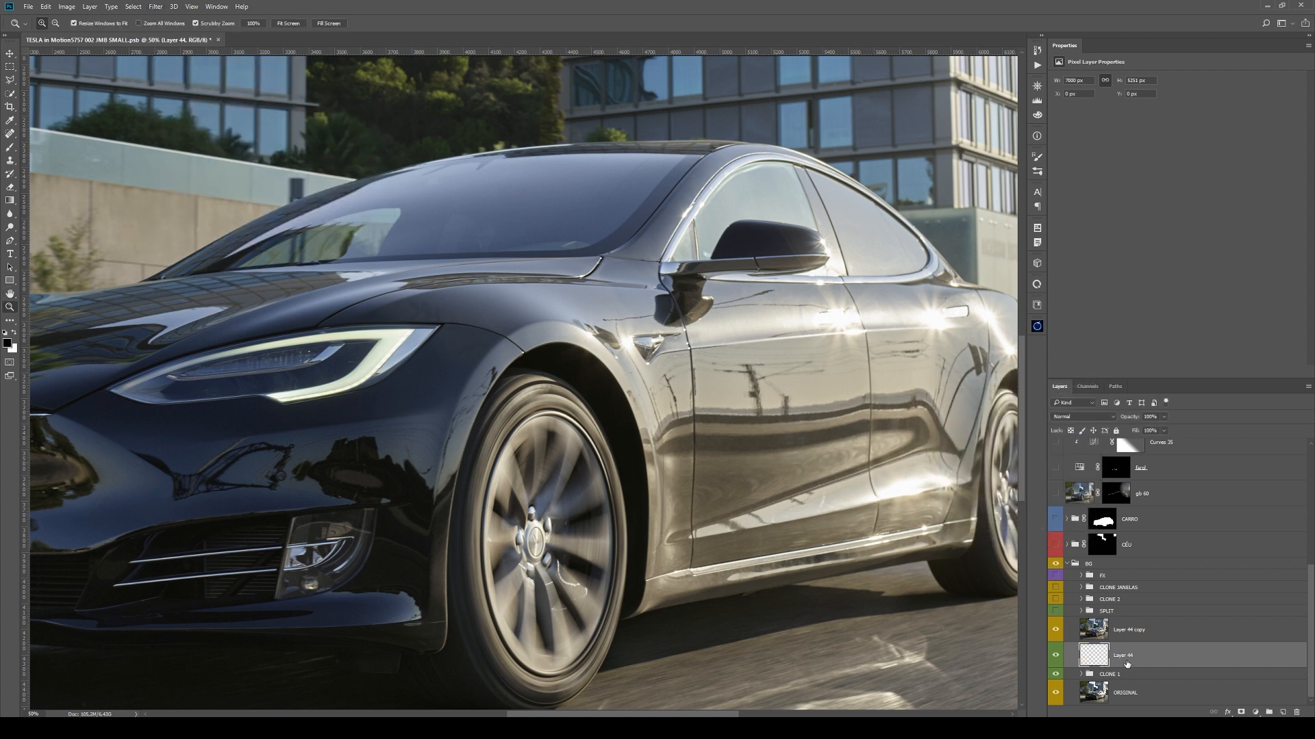
- Compare the blurred layer with the sharp one by hiding and showing Layer 44 copy
{"action": "left_click", "coordinate": [1135, 631]}
{"action": "left_click", "coordinate": [1056, 630]}
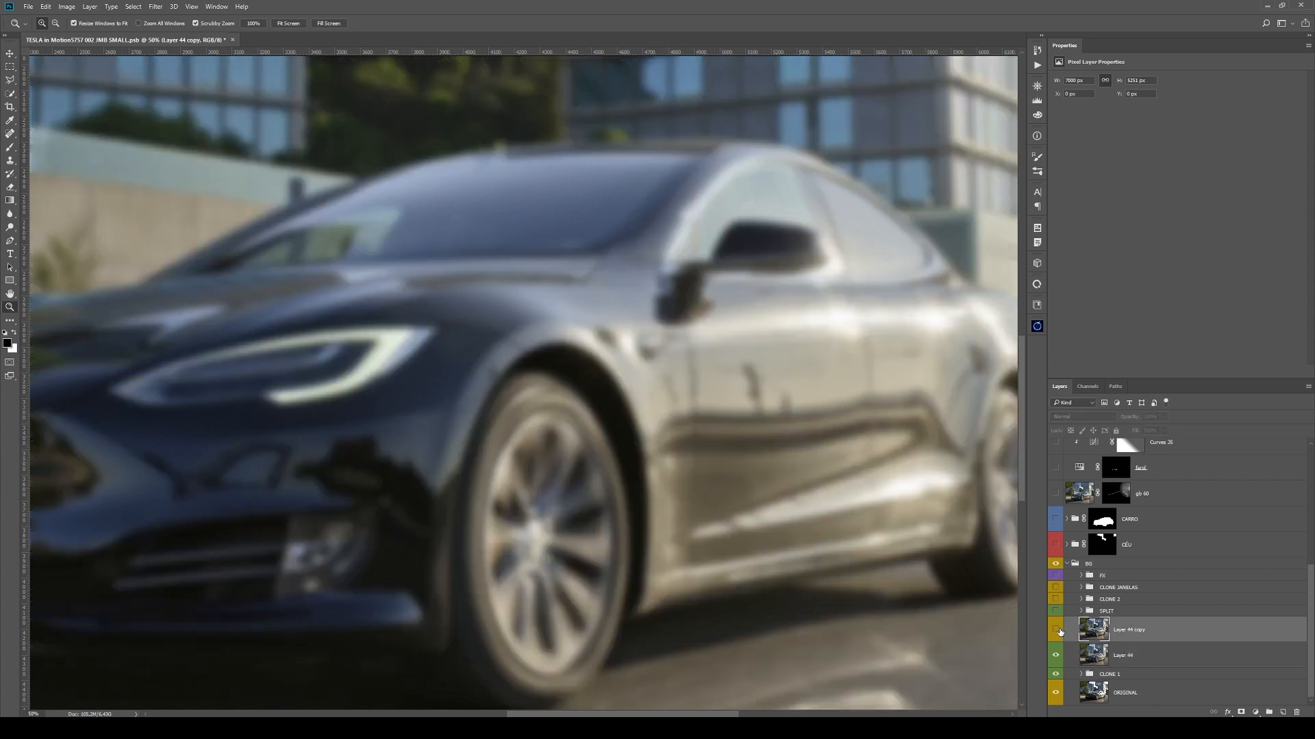
{"action": "left_click", "coordinate": [1057, 630]}
{"action": "left_click", "coordinate": [1056, 630]}
{"action": "left_click", "coordinate": [1057, 630]}
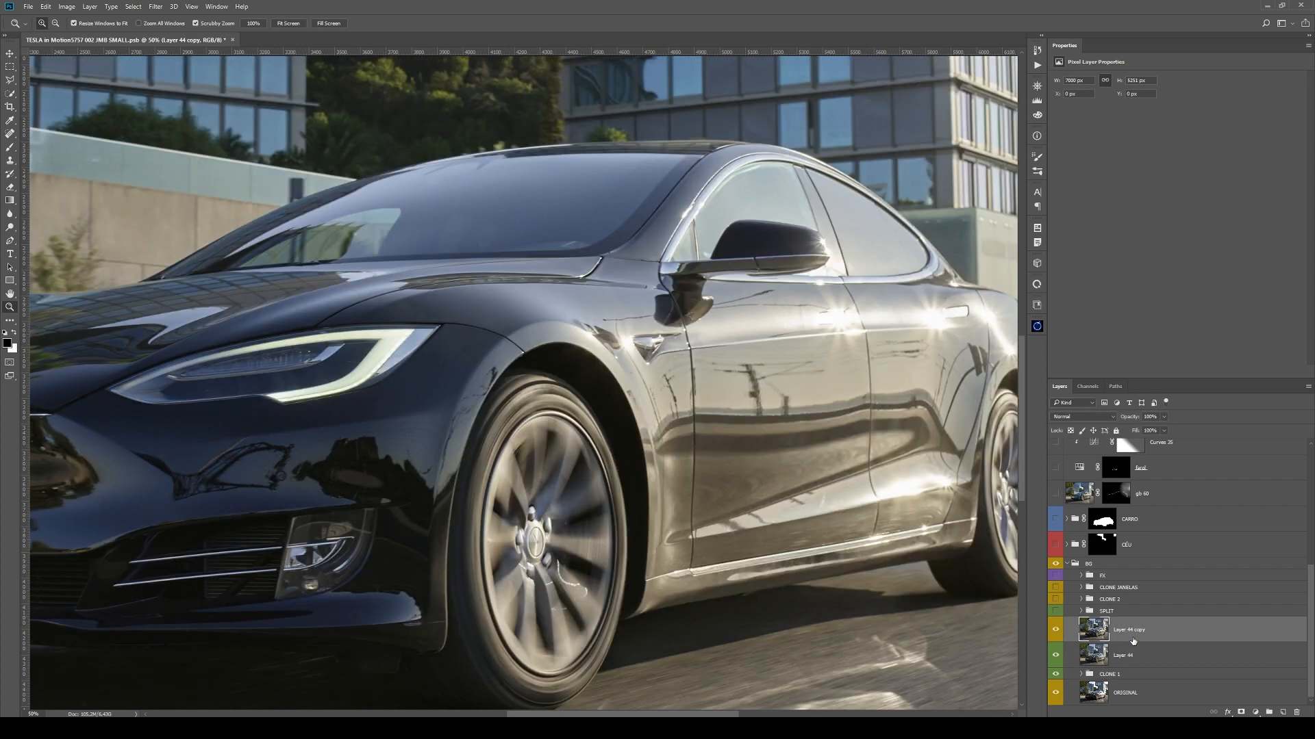
- Rename the sharp upper merged layer as HIGH 15 and the blurred lower one as LOW 15
{"action": "double_click", "coordinate": [1129, 629]}
{"action": "type", "text": "HIGH 15"}
{"action": "key", "text": "Return"}
{"action": "double_click", "coordinate": [1126, 656]}
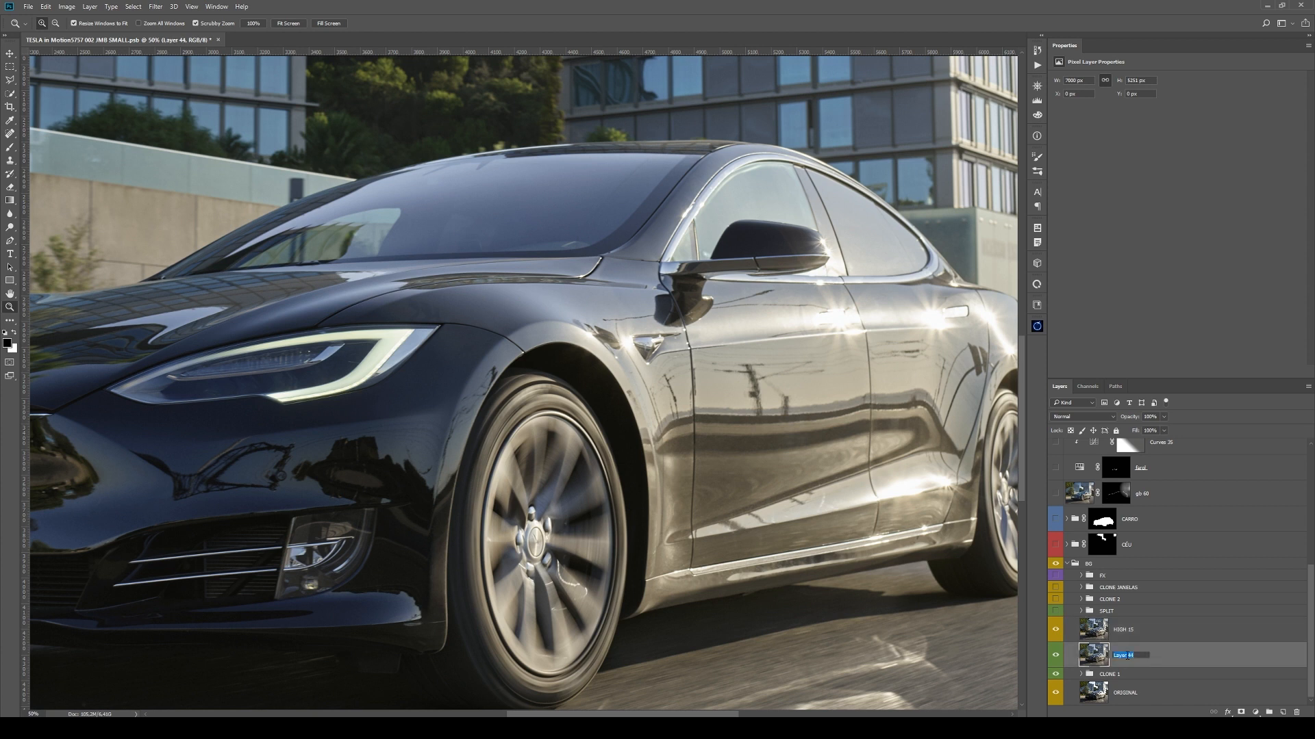
{"action": "type", "text": "LOW 15"}
{"action": "key", "text": "Return"}
{"action": "left_click", "coordinate": [1130, 631]}
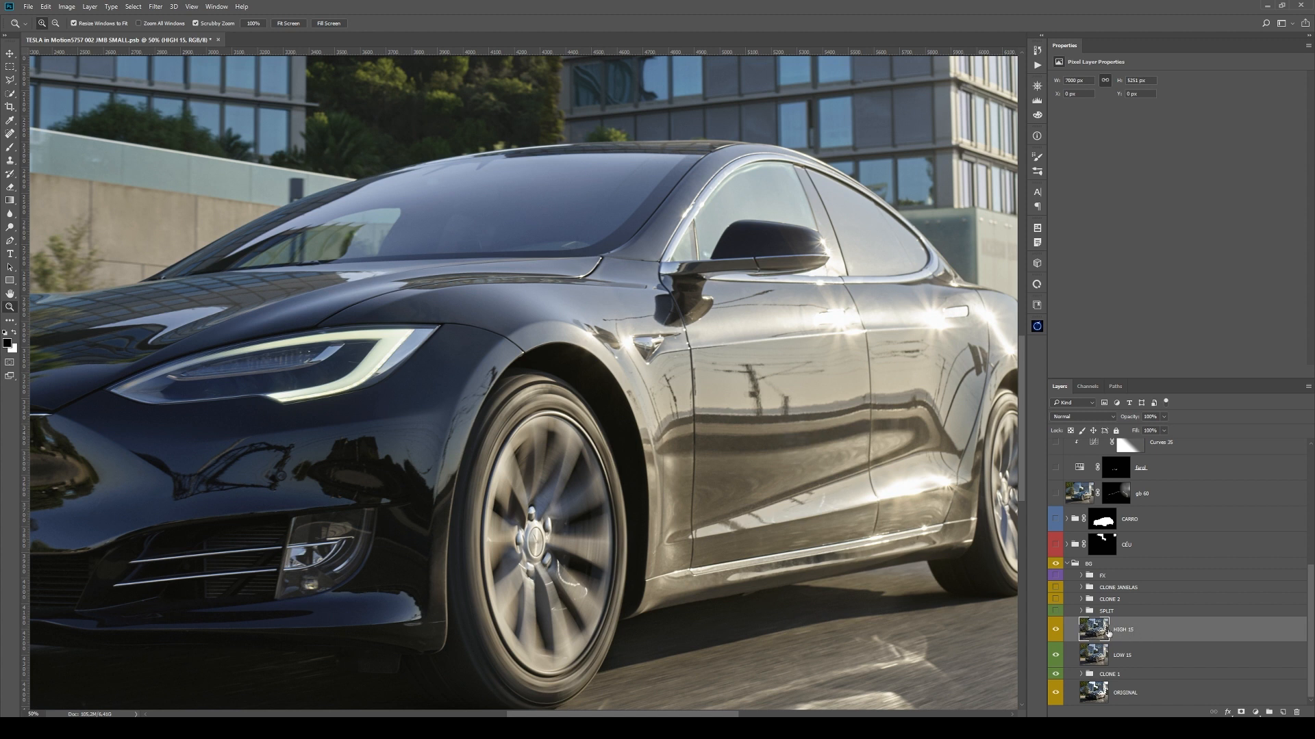
{"action": "left_click", "coordinate": [1140, 652]}
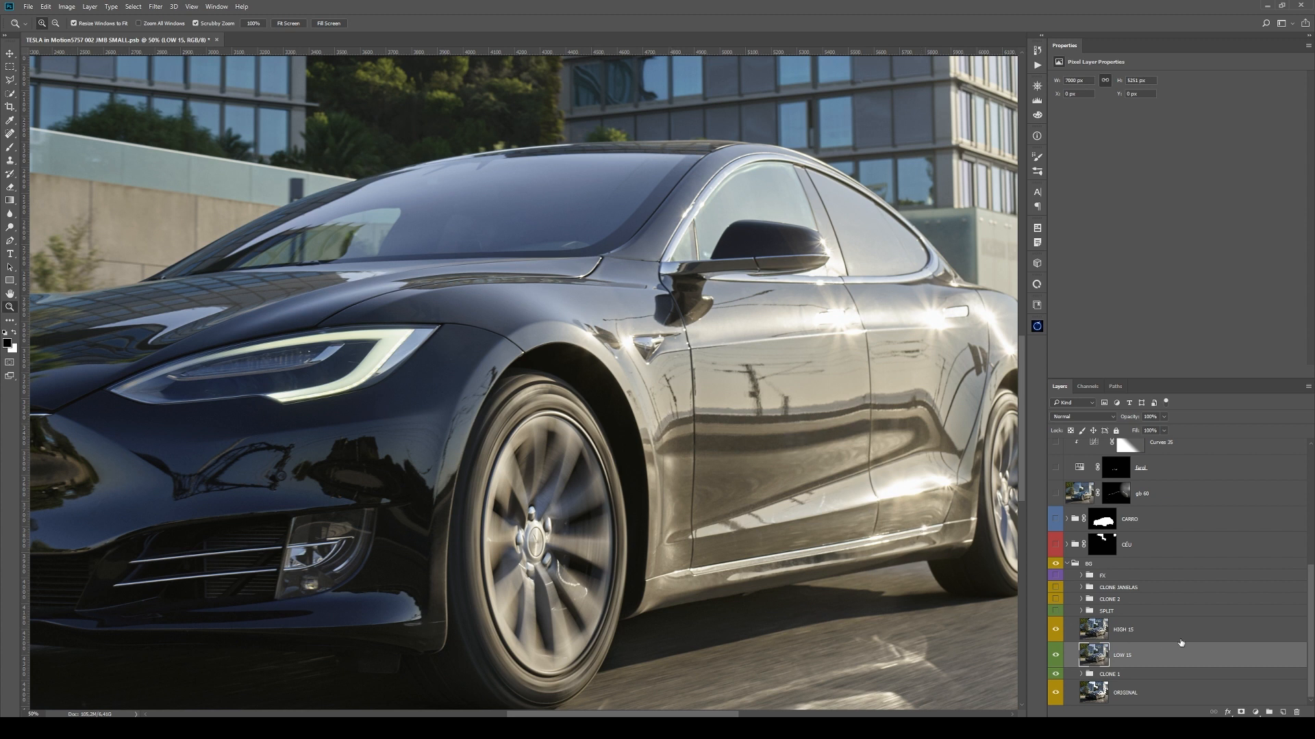
- Use Apply Image on the HIGH 15 layer with LOW 15 as the inverted RGB source, Add blending, 100% opacity, scale 2 and offset 0
{"action": "left_click", "coordinate": [1150, 631]}
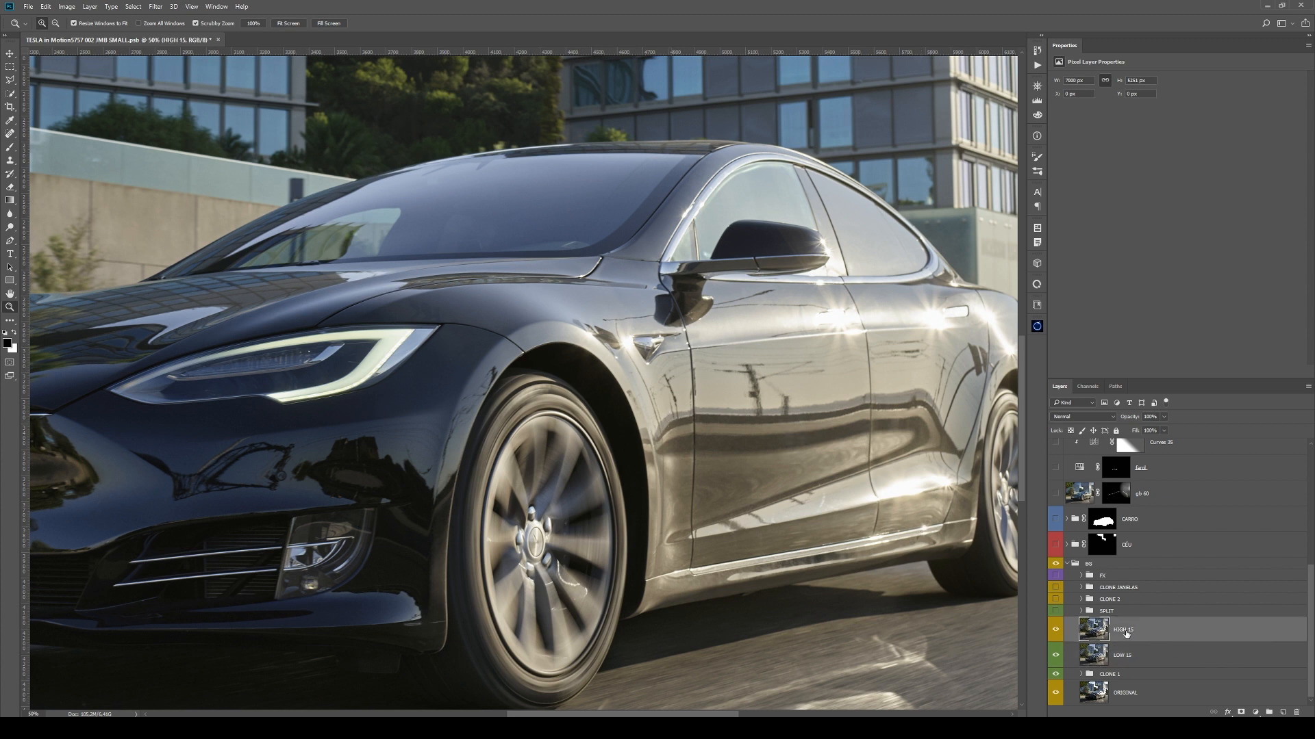
{"action": "left_click", "coordinate": [67, 7]}
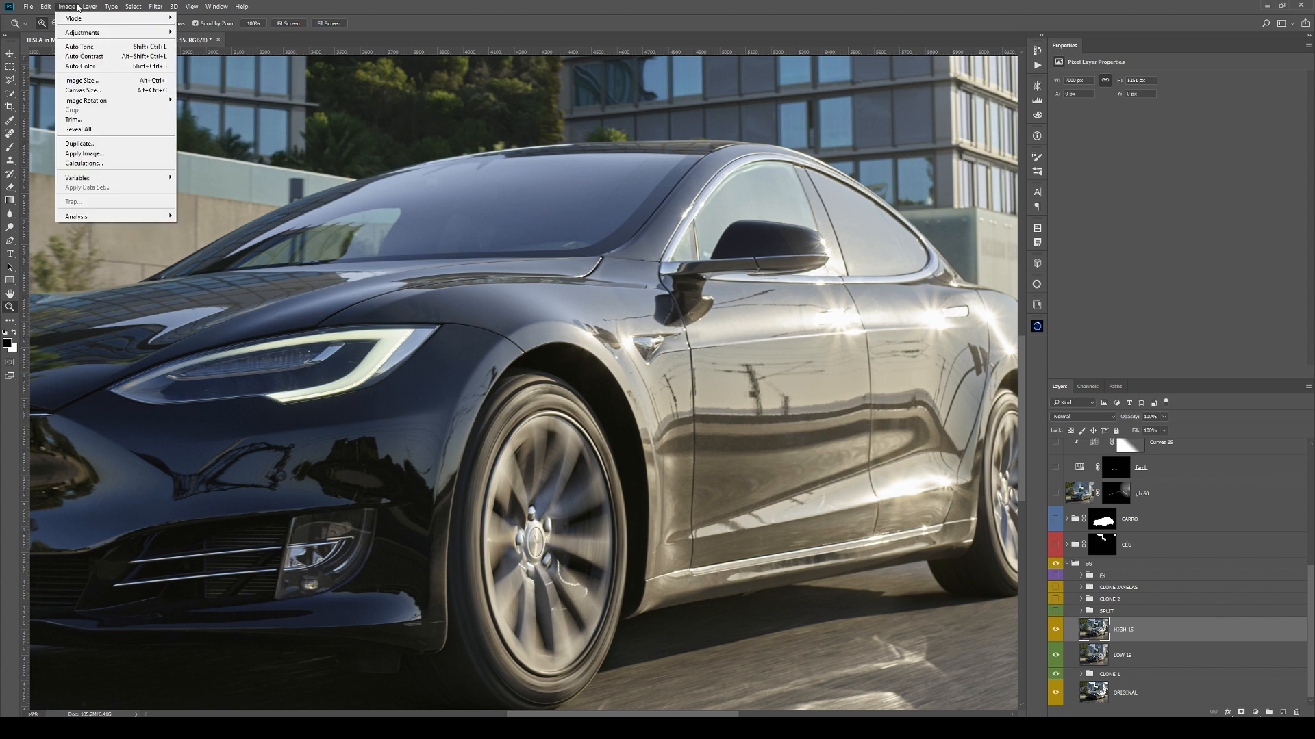
{"action": "left_click", "coordinate": [85, 153]}
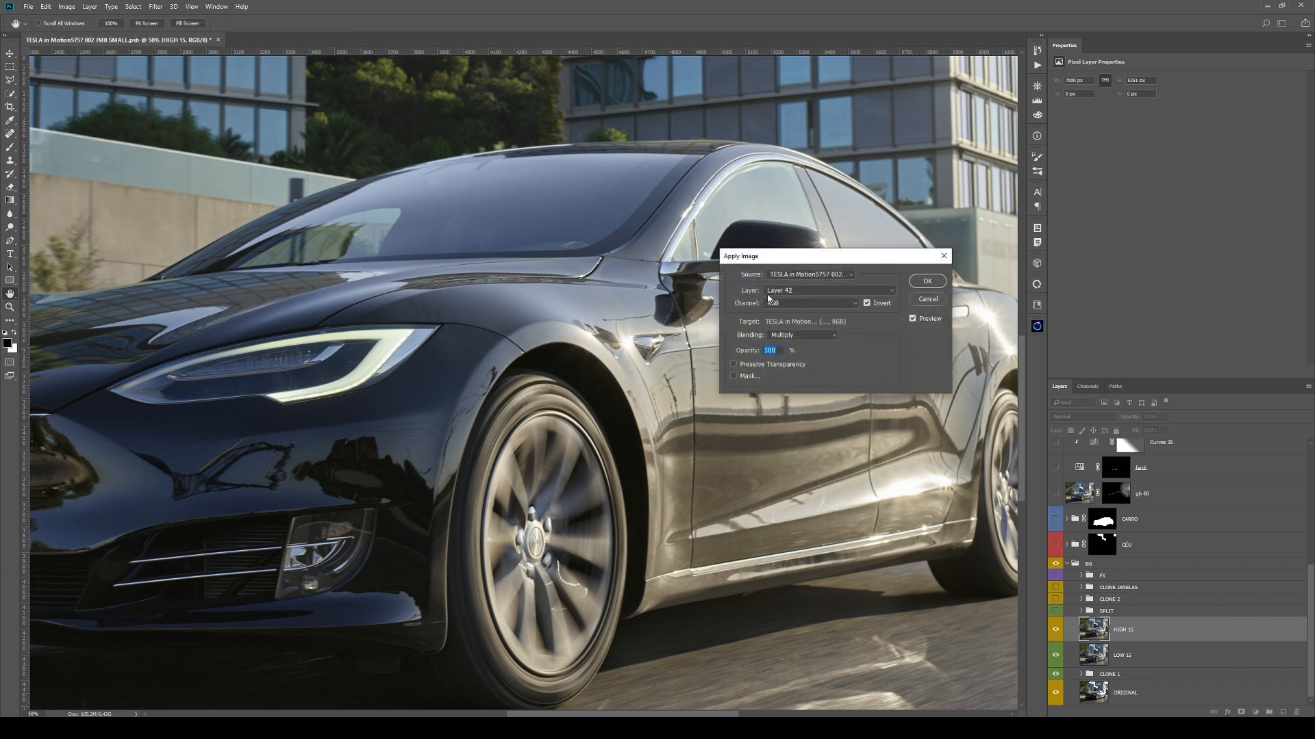
{"action": "left_click", "coordinate": [787, 296]}
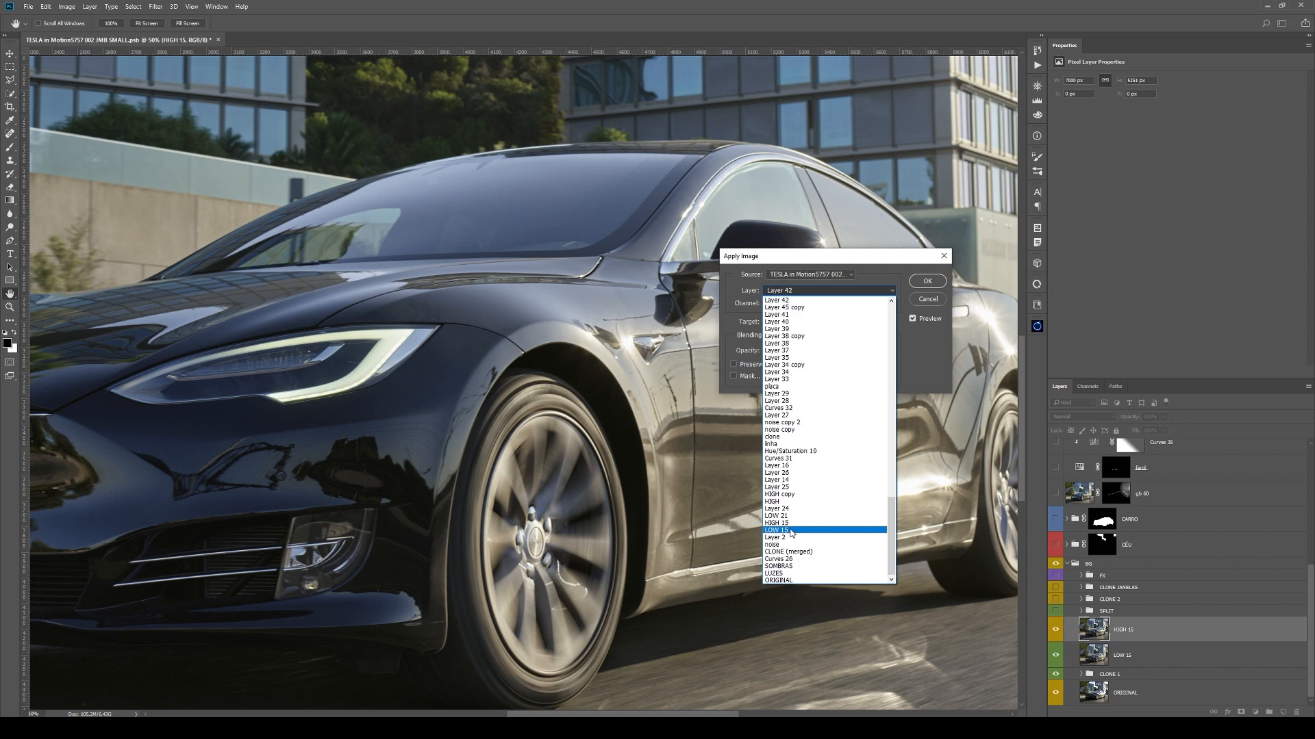
{"action": "left_click", "coordinate": [791, 531]}
{"action": "left_click", "coordinate": [866, 303]}
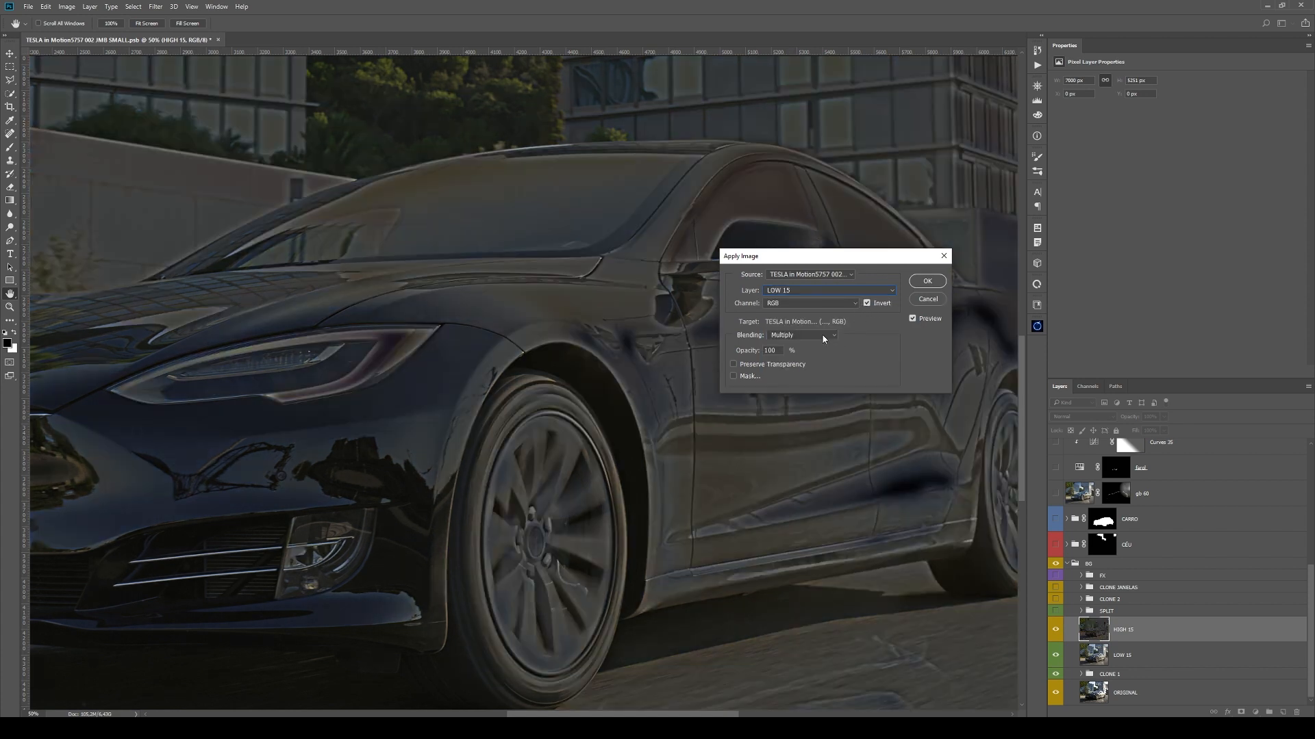
{"action": "left_click", "coordinate": [782, 337]}
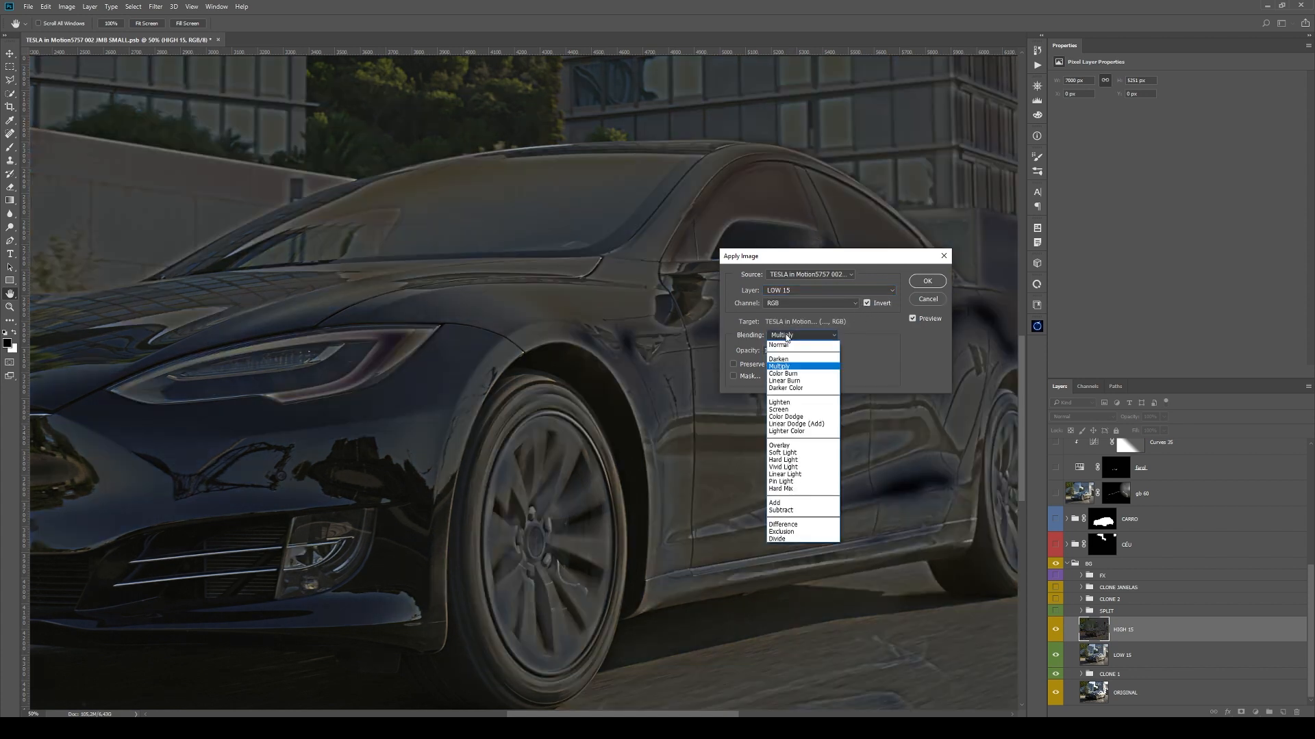
{"action": "left_click", "coordinate": [786, 505]}
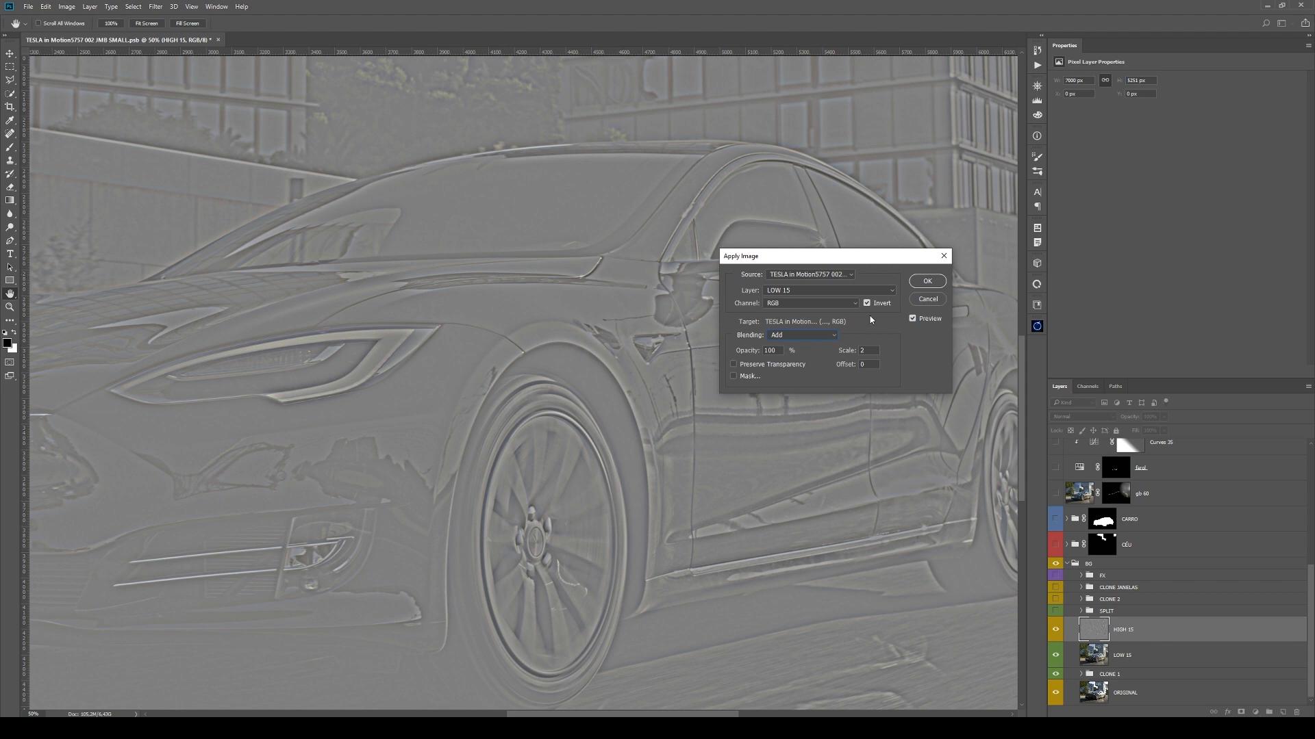
{"action": "left_click", "coordinate": [852, 303]}
{"action": "left_click", "coordinate": [851, 301]}
{"action": "left_click", "coordinate": [813, 337]}
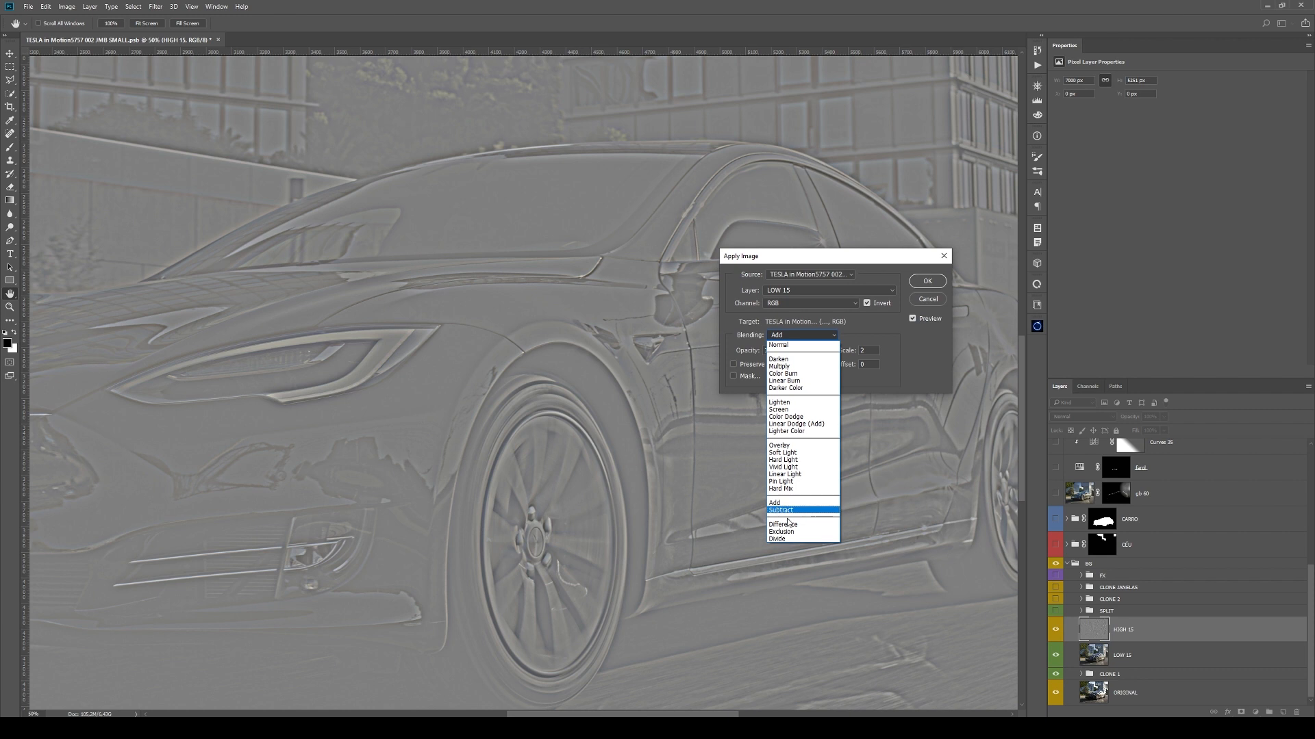
{"action": "left_click", "coordinate": [902, 330]}
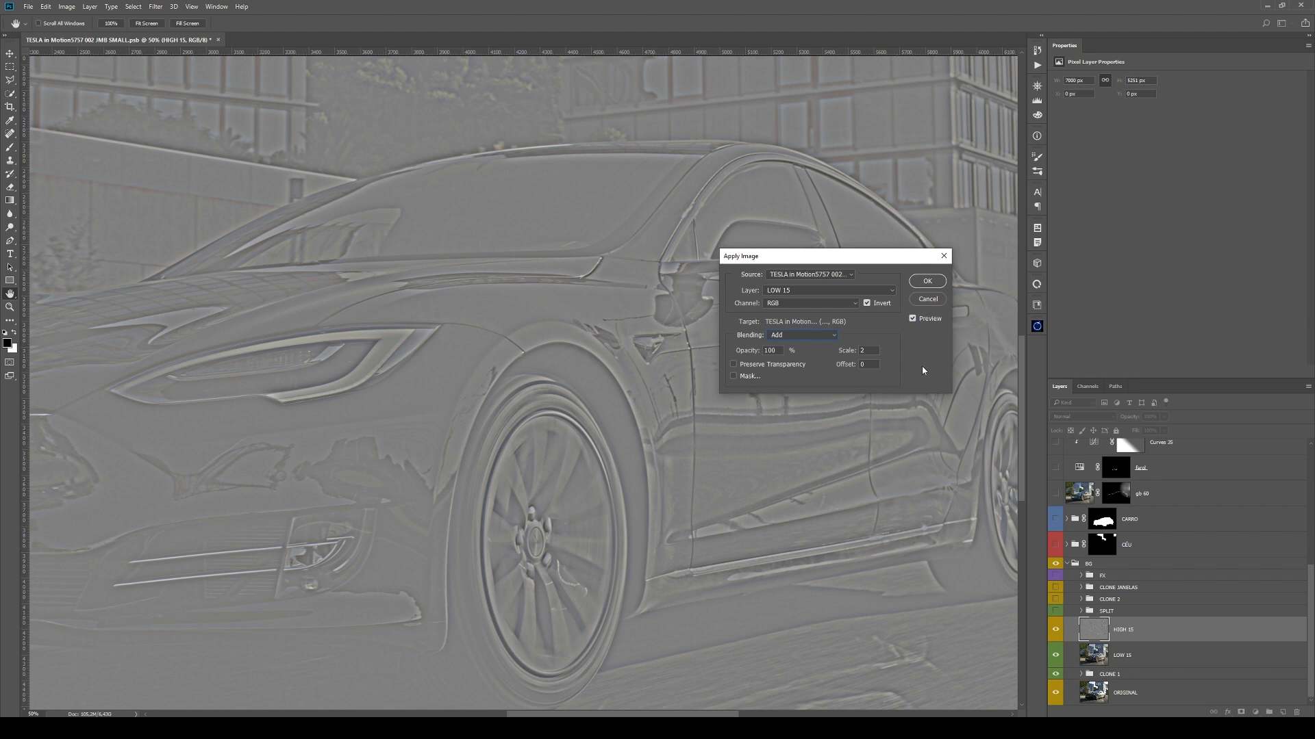
{"action": "left_click", "coordinate": [929, 281]}
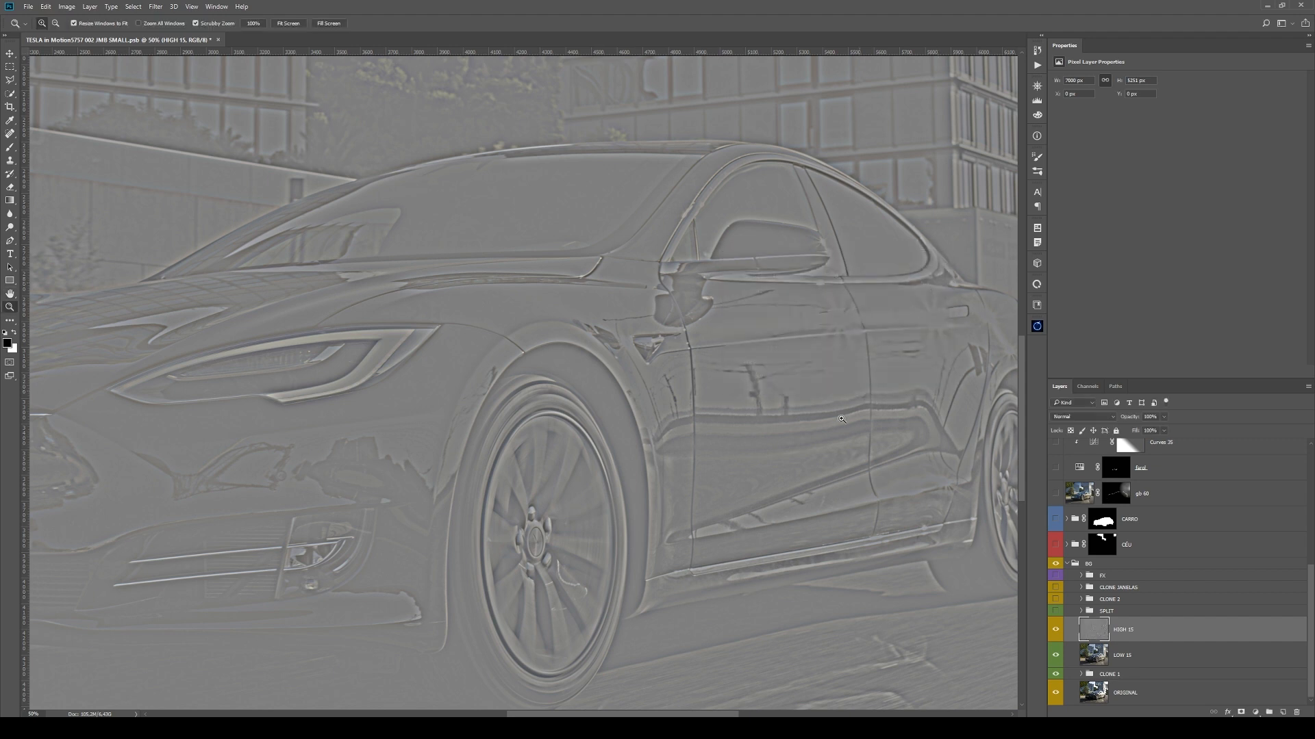
- Examine the whole image with HIGH 15 and LOW 15 hidden and shown, comparing the original, the detail and the blurred layer
{"action": "left_click", "coordinate": [709, 430], "text": "alt"}
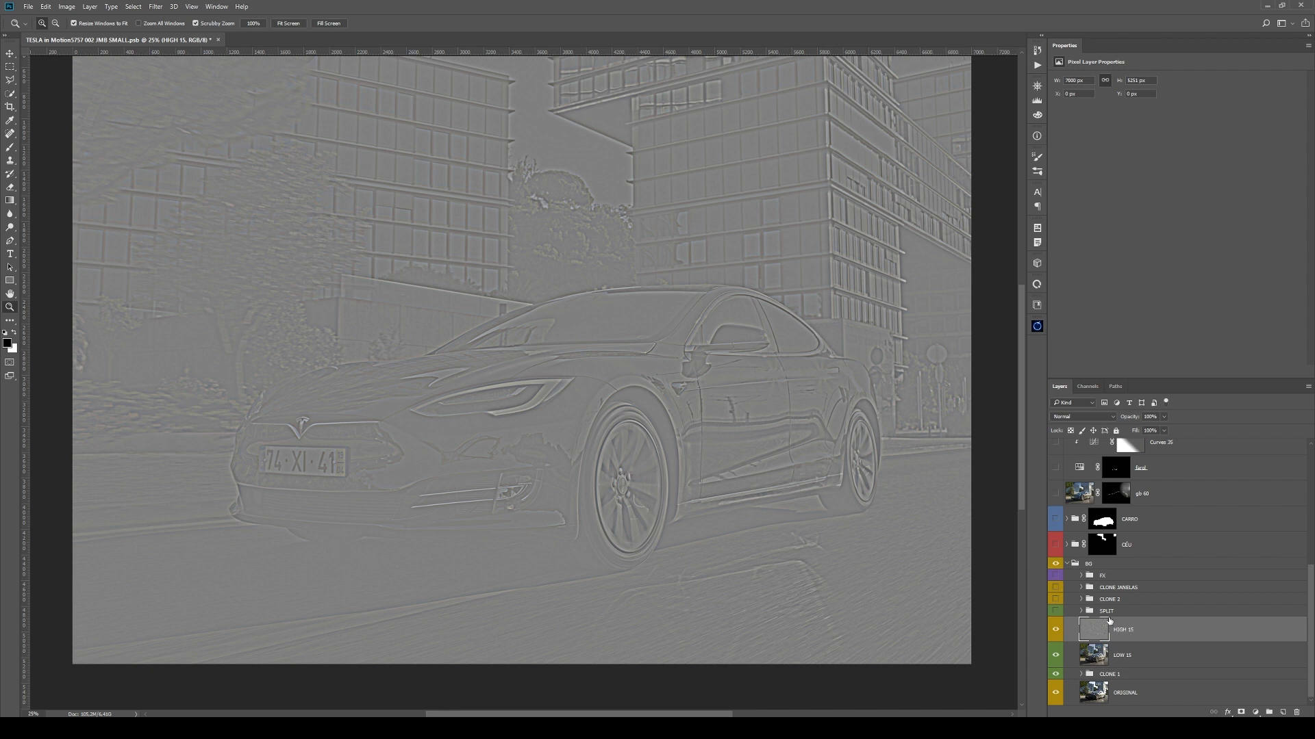
{"action": "left_click_drag", "start_coordinate": [1056, 631], "coordinate": [1055, 656]}
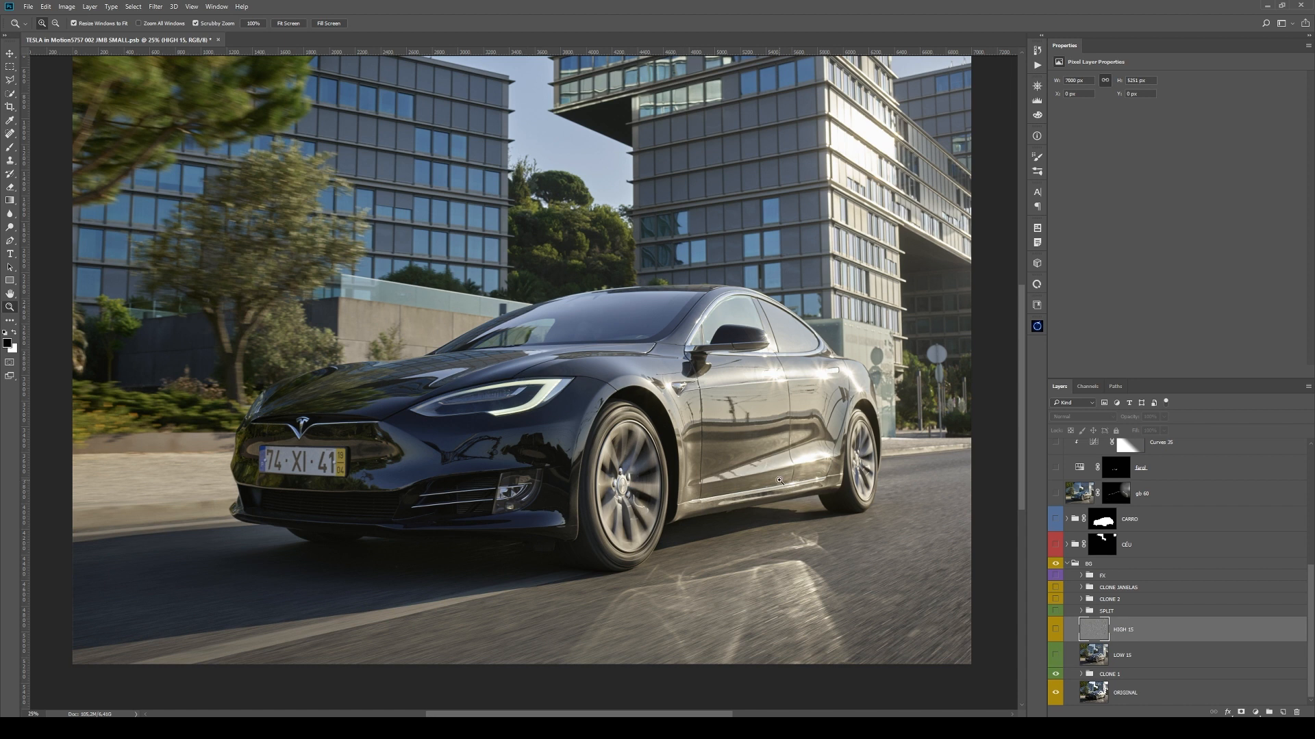
{"action": "left_click", "coordinate": [1056, 628]}
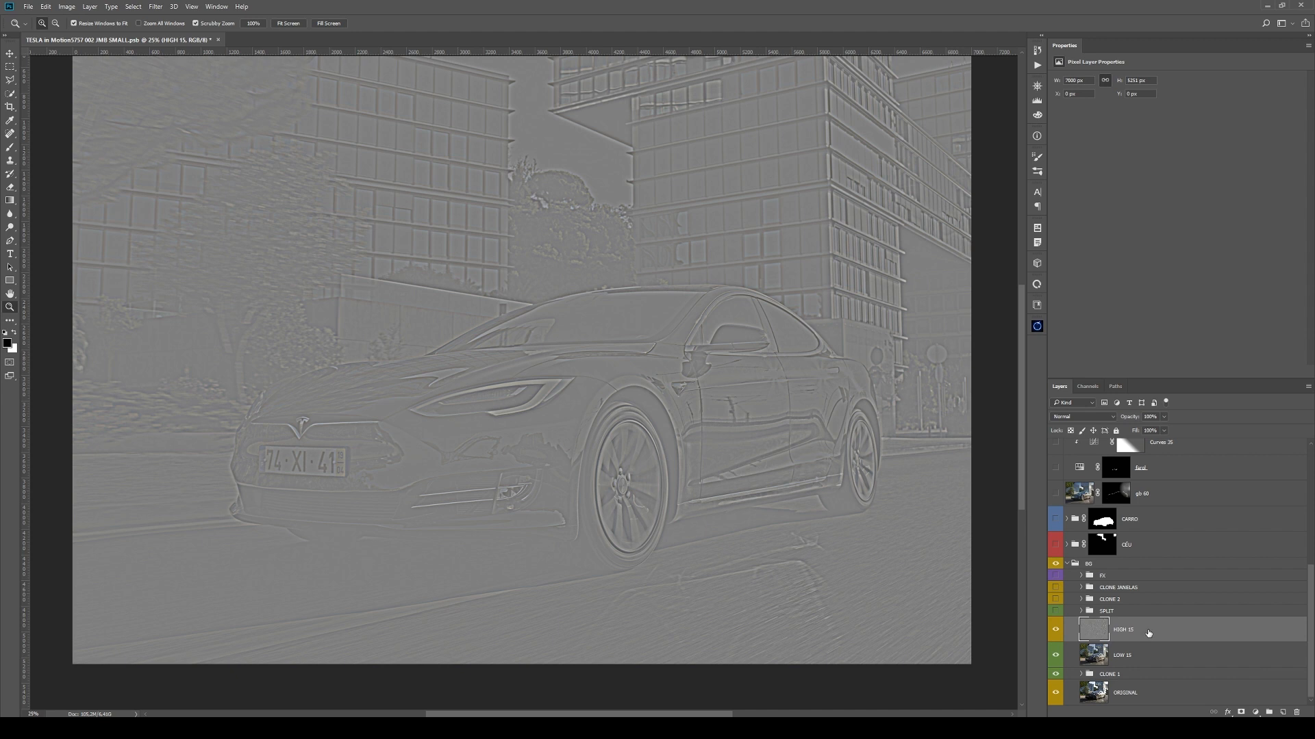
{"action": "left_click", "coordinate": [1055, 629]}
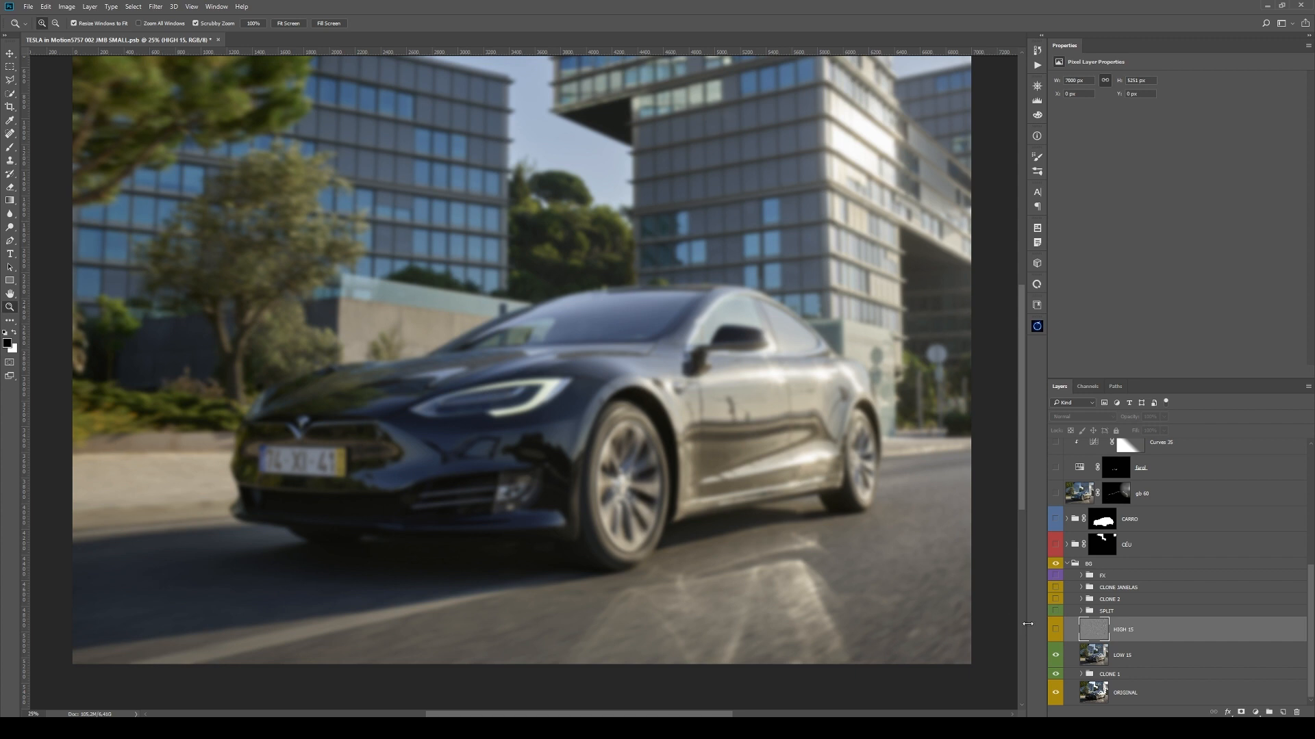
{"action": "left_click", "coordinate": [1057, 630]}
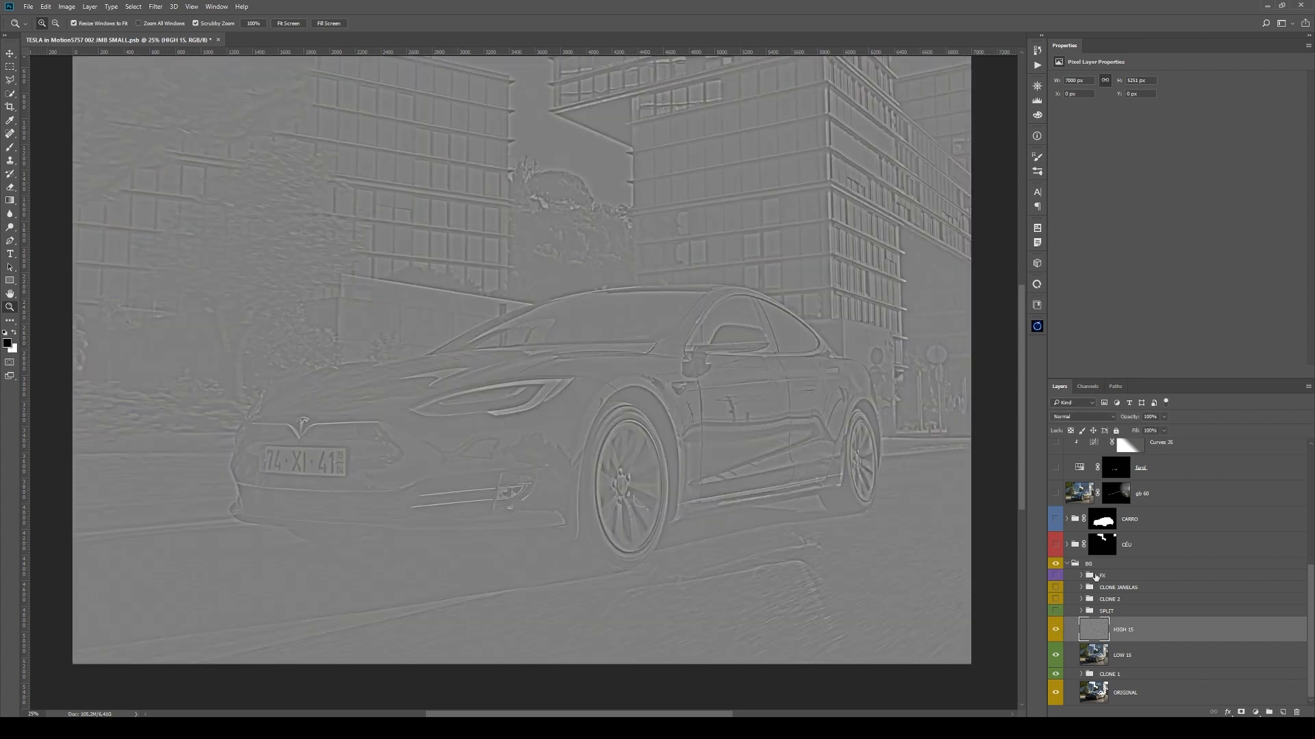
- Set the HIGH 15 layer's blend mode to Linear Light and group it with LOW 15
{"action": "left_click", "coordinate": [1093, 417]}
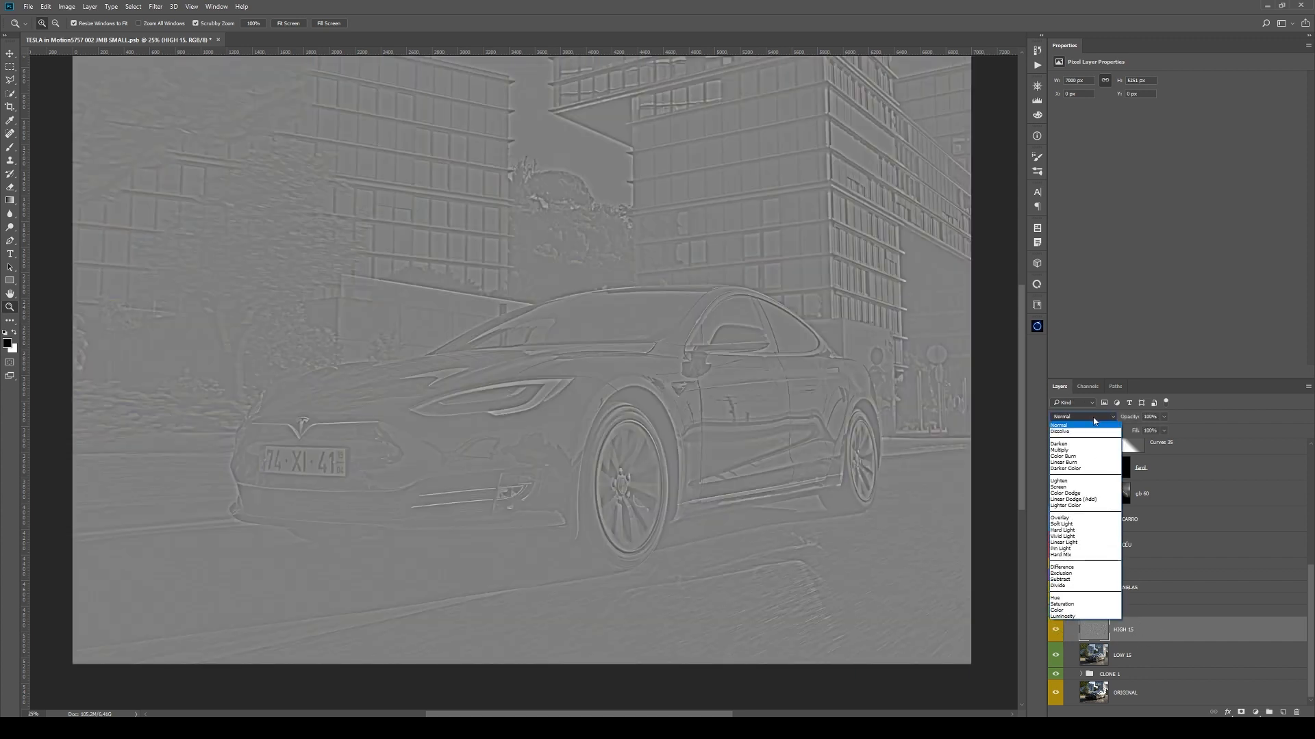
{"action": "left_click", "coordinate": [1091, 542]}
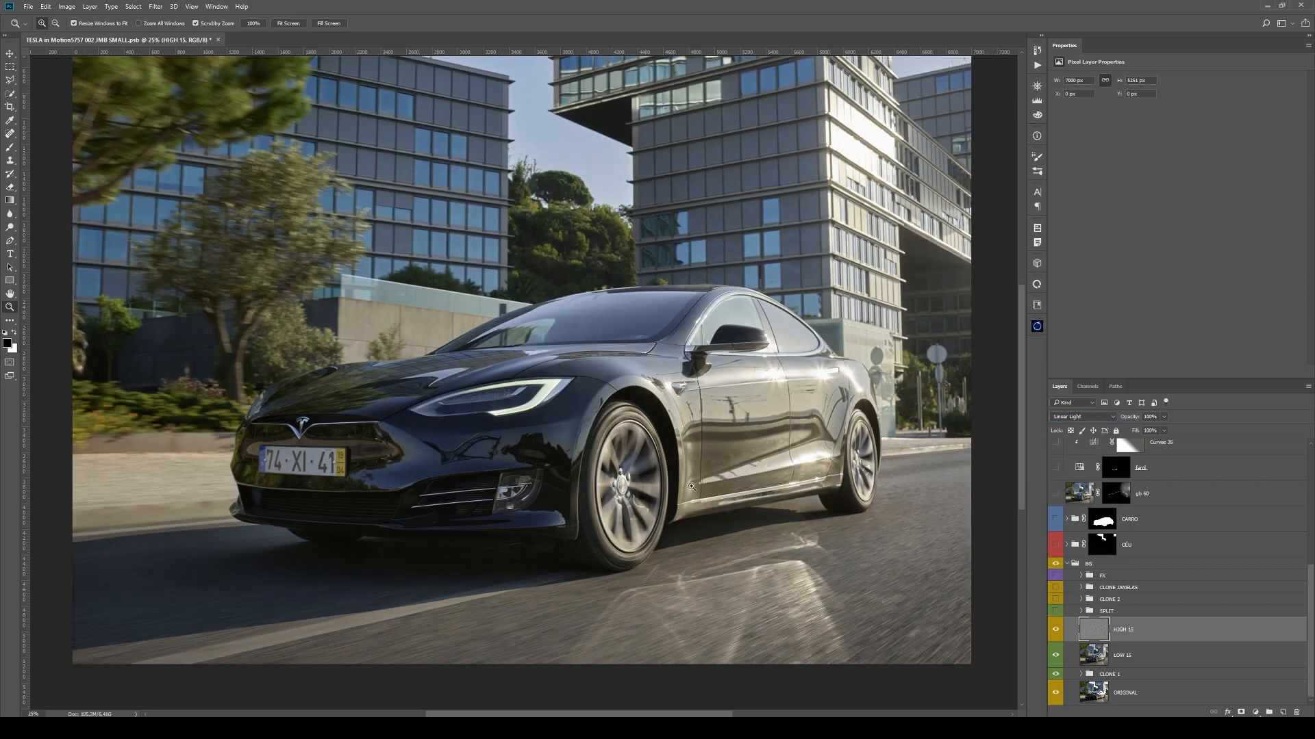
{"action": "left_click", "coordinate": [1157, 653], "text": "shift"}
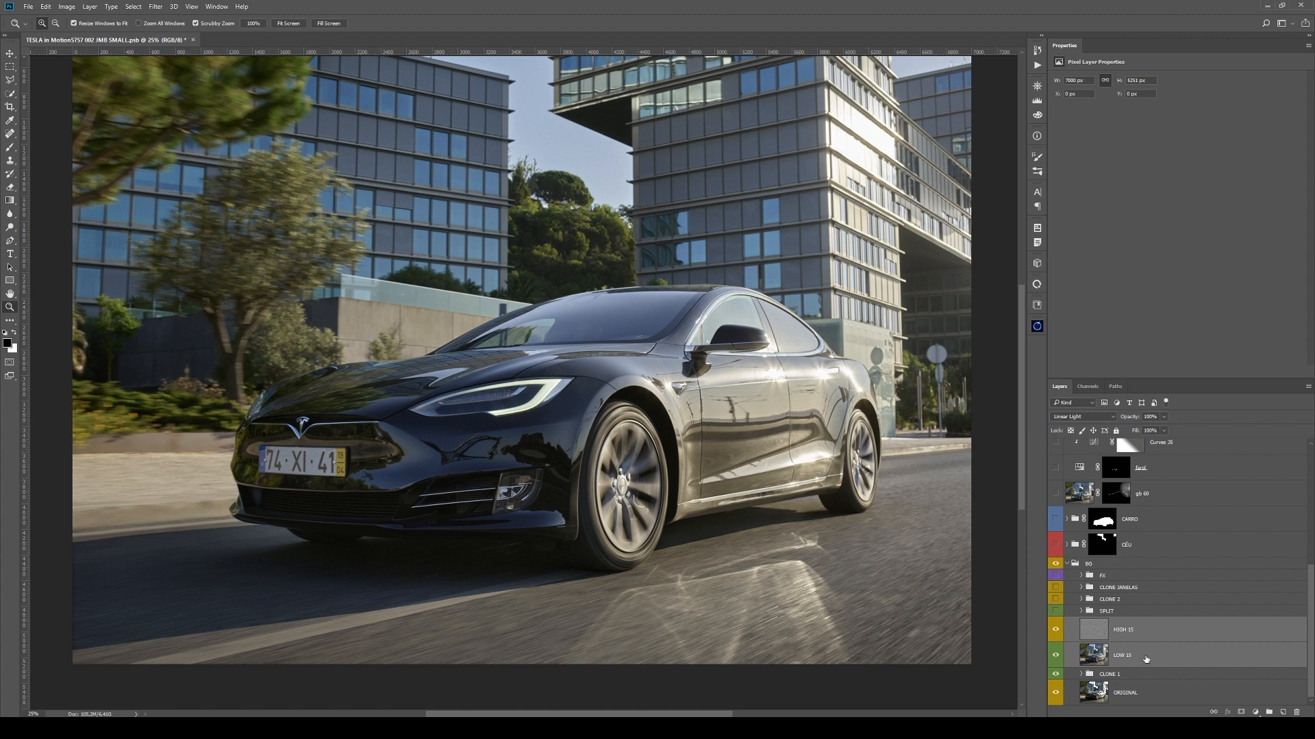
{"action": "key", "text": "ctrl+g"}
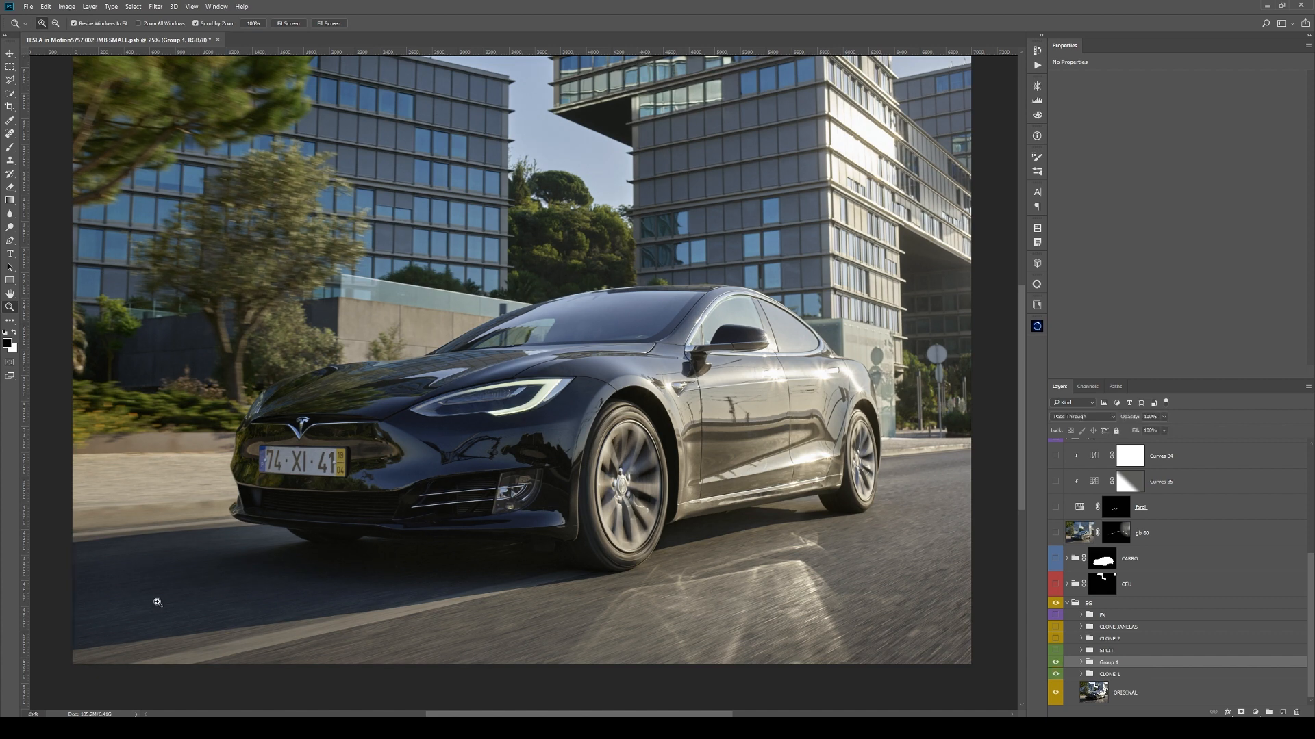
- Inspect the shaded road beside the front bumper at 100% and compare it with the new frequency group hidden and shown
{"action": "left_click", "coordinate": [162, 617]}
{"action": "left_click", "coordinate": [162, 617]}
{"action": "left_click", "coordinate": [162, 617]}
{"action": "left_click", "coordinate": [164, 617]}
{"action": "left_click_drag", "start_coordinate": [315, 591], "coordinate": [491, 517]}
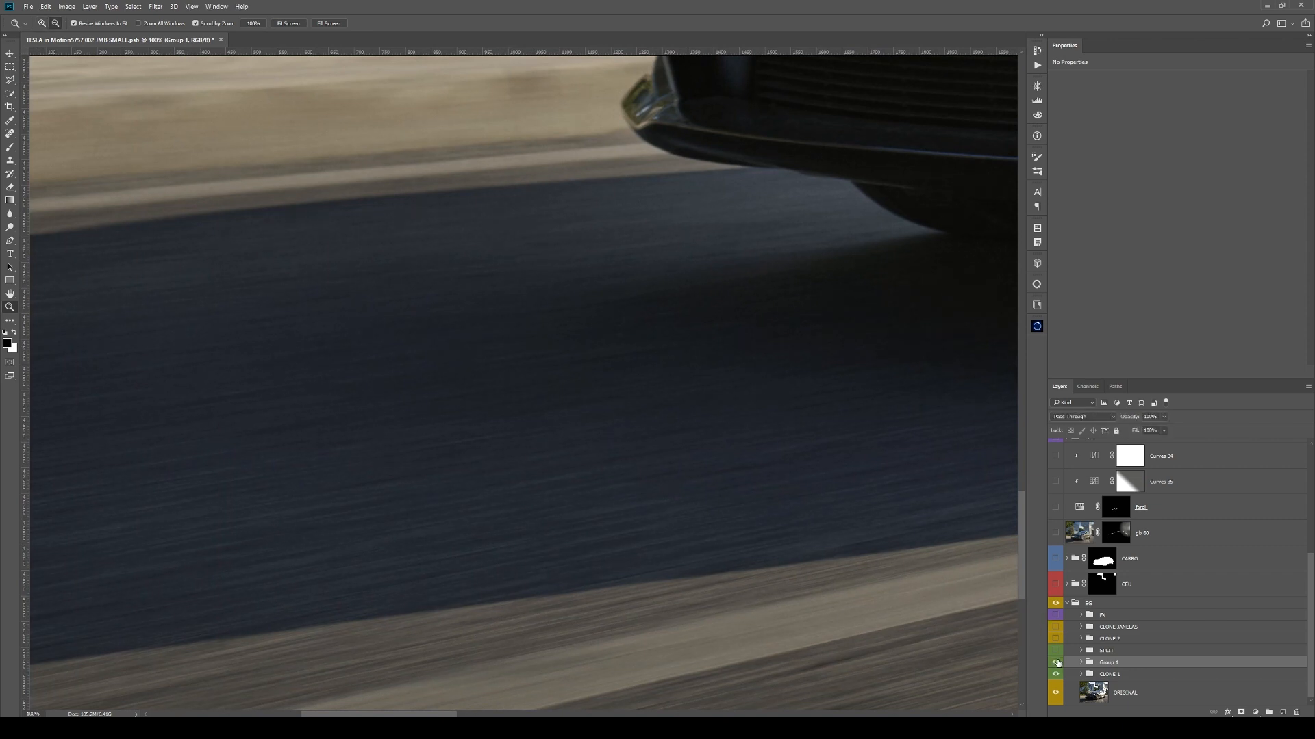
{"action": "left_click", "coordinate": [1056, 664], "text": "alt"}
{"action": "key", "text": "ctrl+minus"}
{"action": "key", "text": "ctrl+minus"}
{"action": "key", "text": "ctrl+minus"}
{"action": "key", "text": "ctrl+minus"}
{"action": "key", "text": "ctrl+minus"}
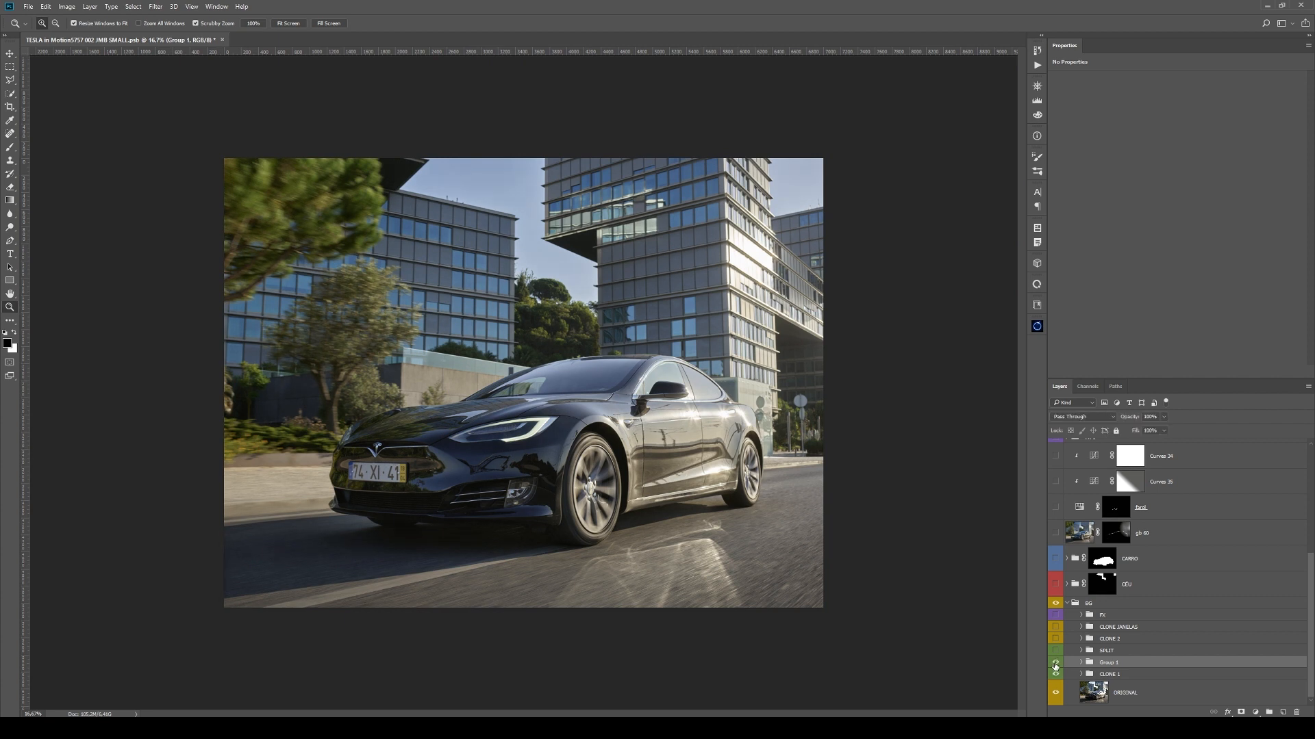
- Expand Group 1 and set the HIGH 15 layer's blend mode back to Normal
{"action": "left_click", "coordinate": [1081, 663]}
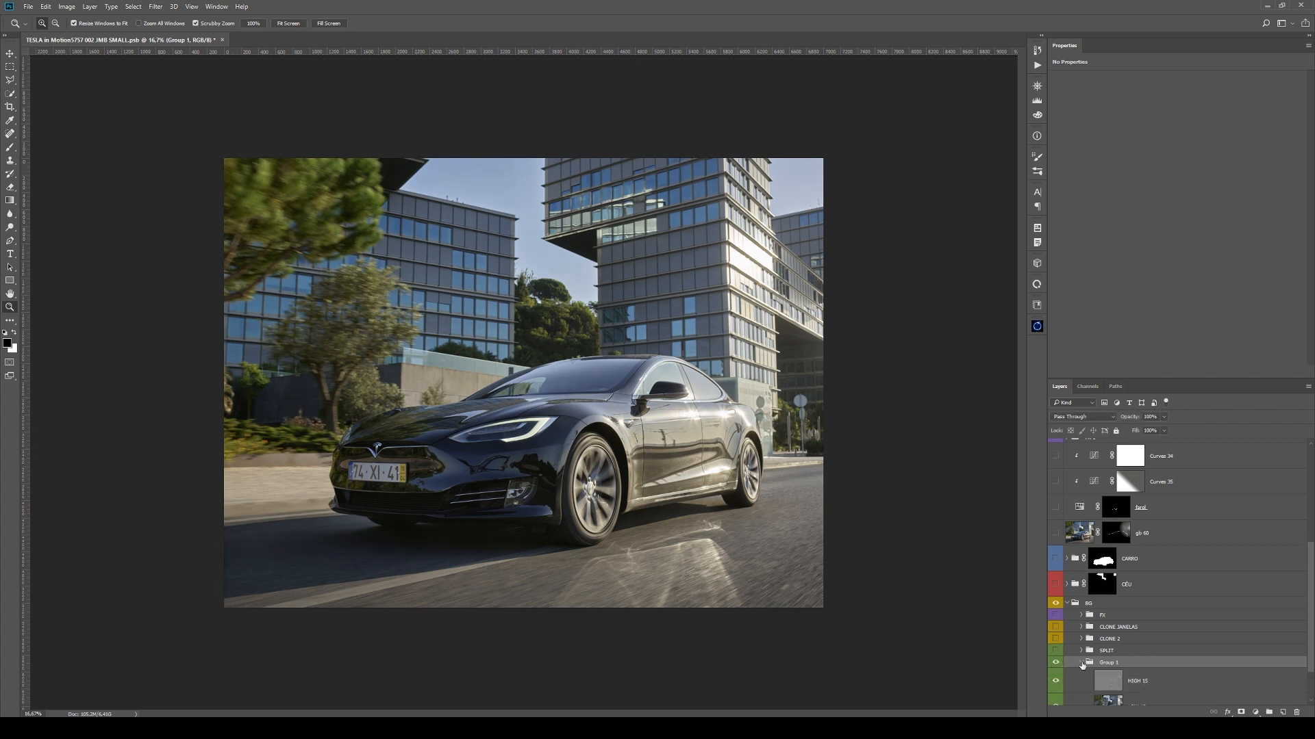
{"action": "scroll", "coordinate": [1102, 665], "scroll_direction": "down", "scroll_amount": 1}
{"action": "scroll", "coordinate": [1102, 665], "scroll_direction": "down", "scroll_amount": 1}
{"action": "left_click", "coordinate": [1131, 629]}
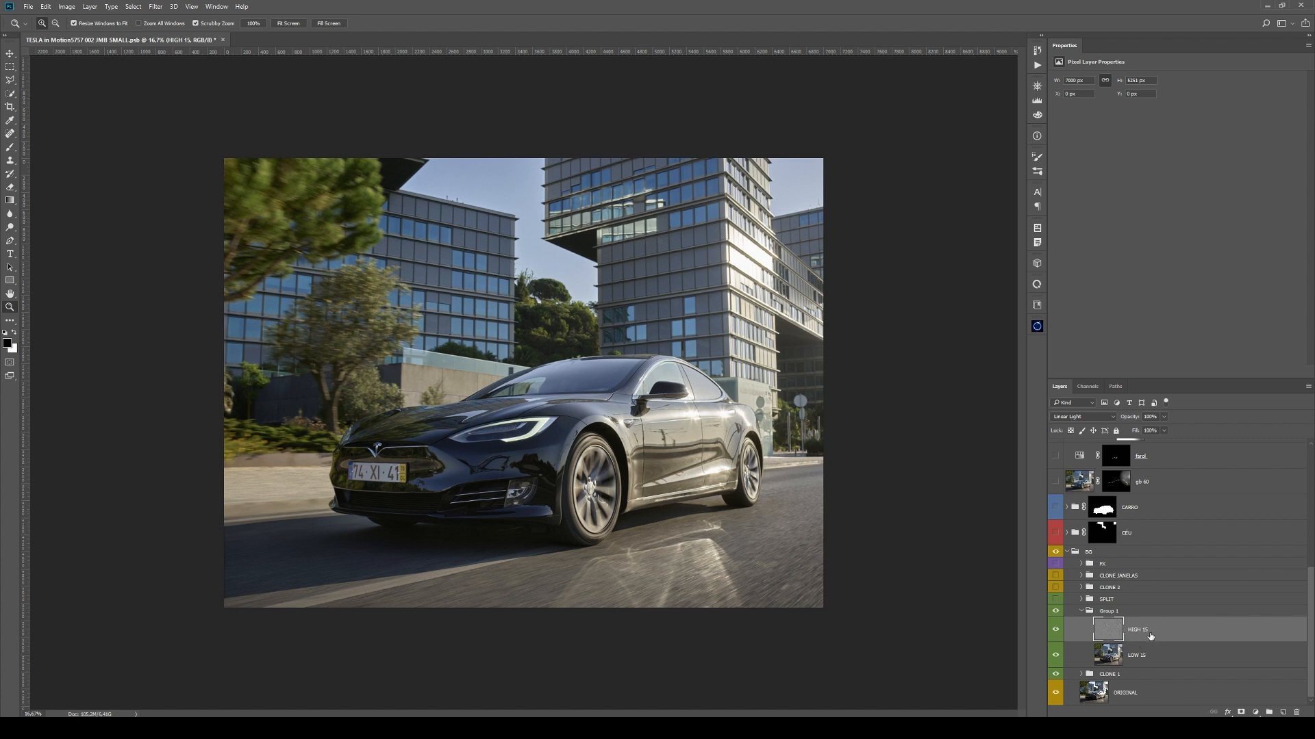
{"action": "left_click", "coordinate": [1082, 416]}
{"action": "left_click", "coordinate": [1064, 429]}
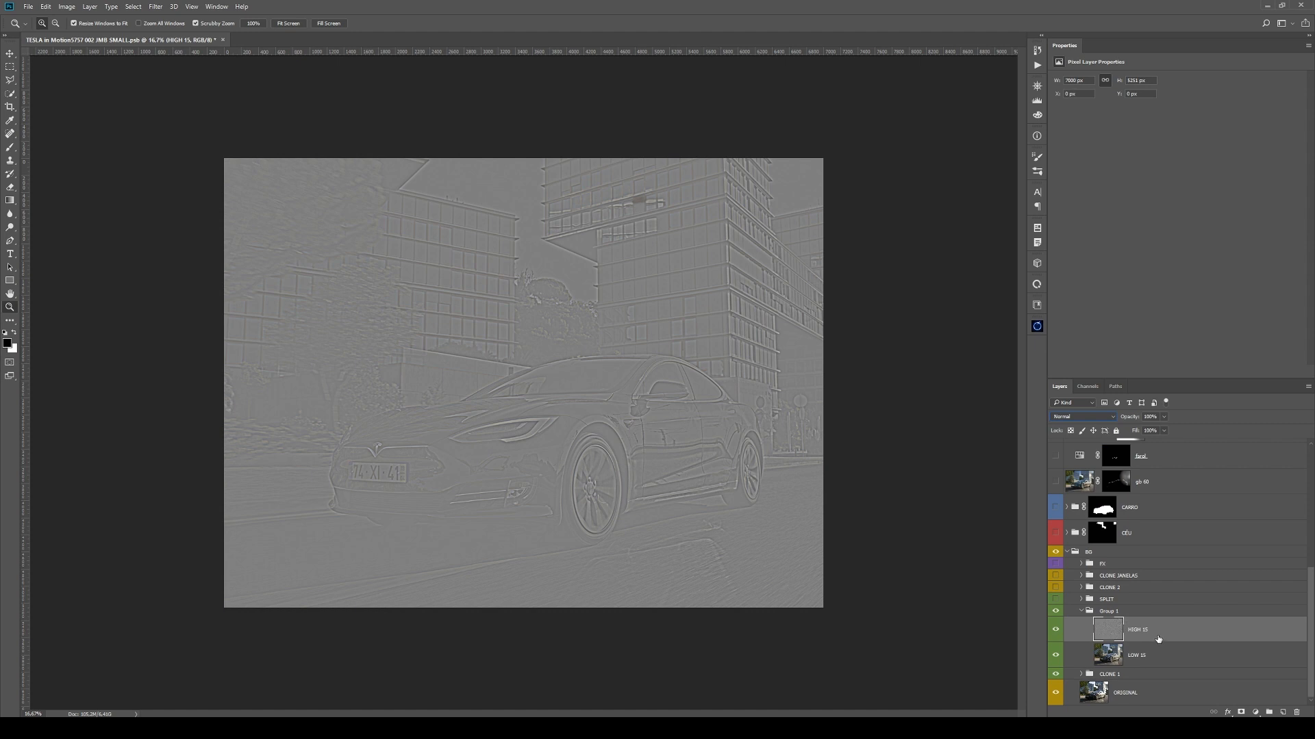
- Duplicate the HIGH 15 layer, group both copies above LOW 15 and name the group HIGH
{"action": "key", "text": "ctrl+j"}
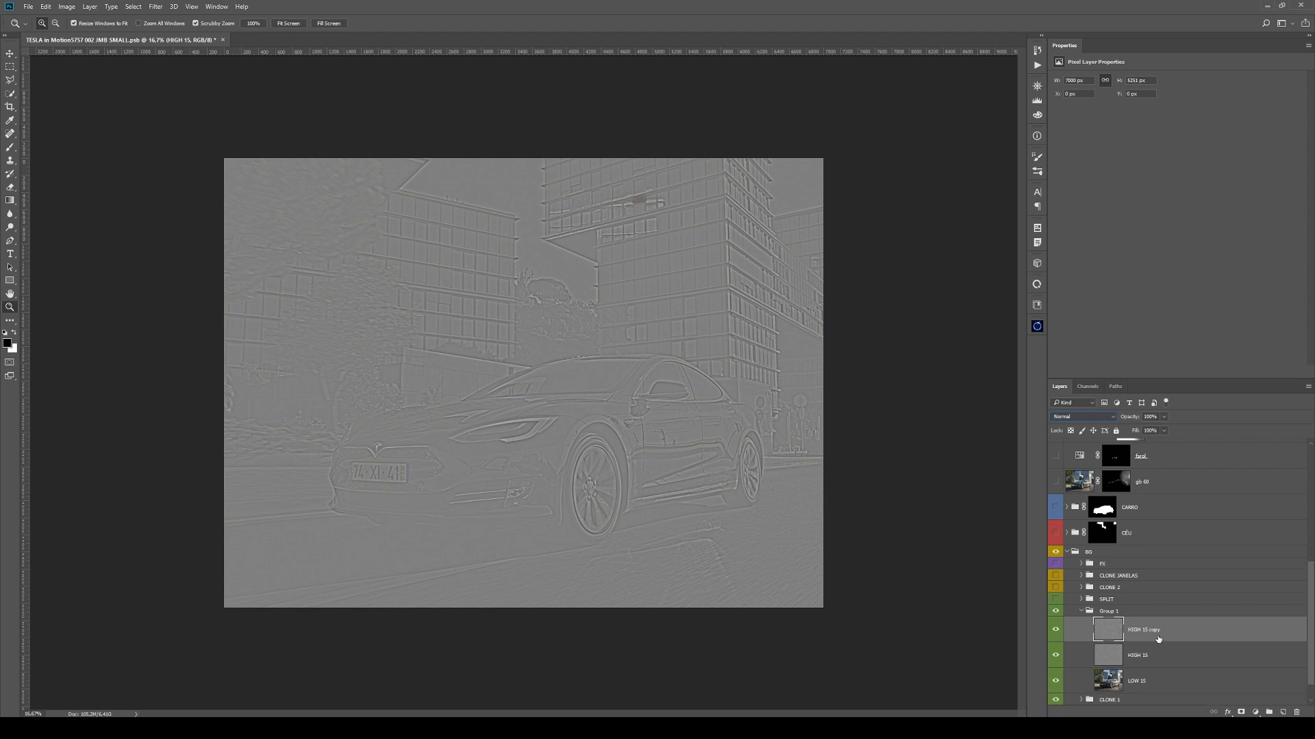
{"action": "left_click", "coordinate": [1147, 656], "text": "shift"}
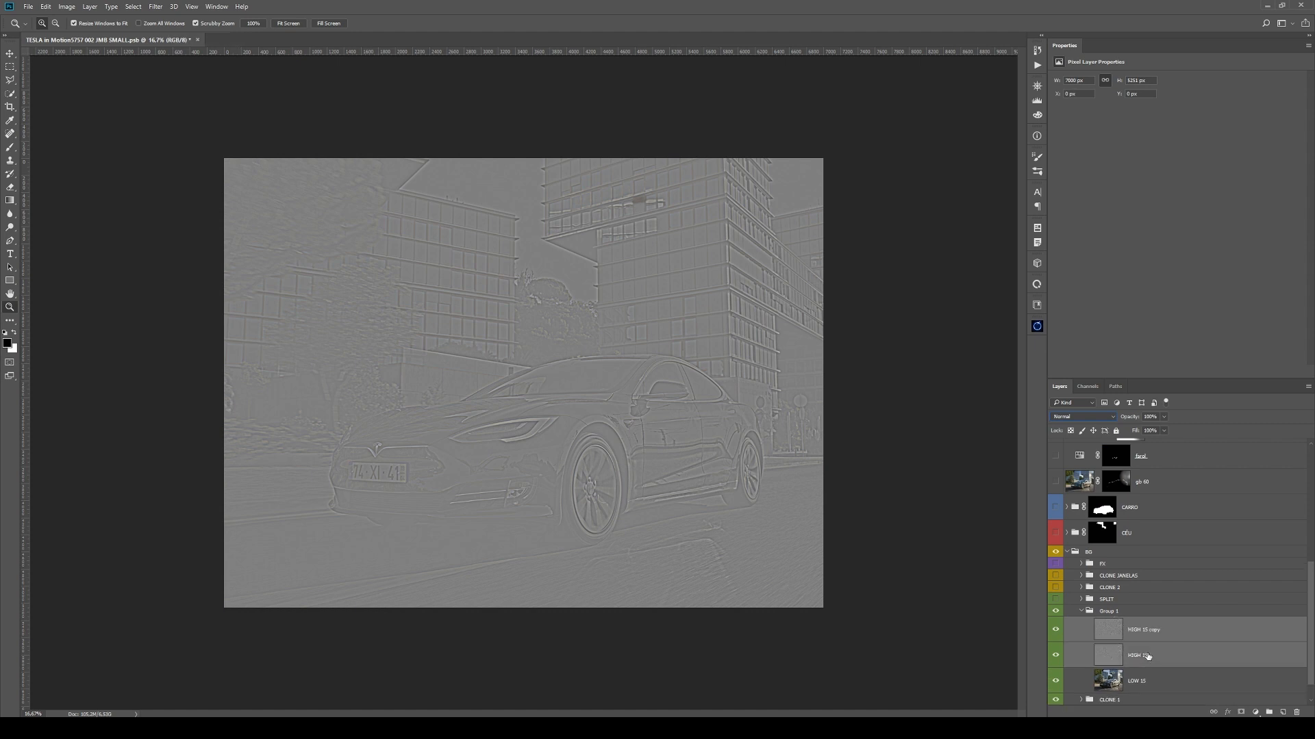
{"action": "left_click_drag", "start_coordinate": [1131, 627], "coordinate": [1102, 659]}
{"action": "key", "text": "ctrl+g"}
{"action": "double_click", "coordinate": [1123, 637]}
{"action": "type", "text": "H"}
{"action": "key", "text": "Return"}
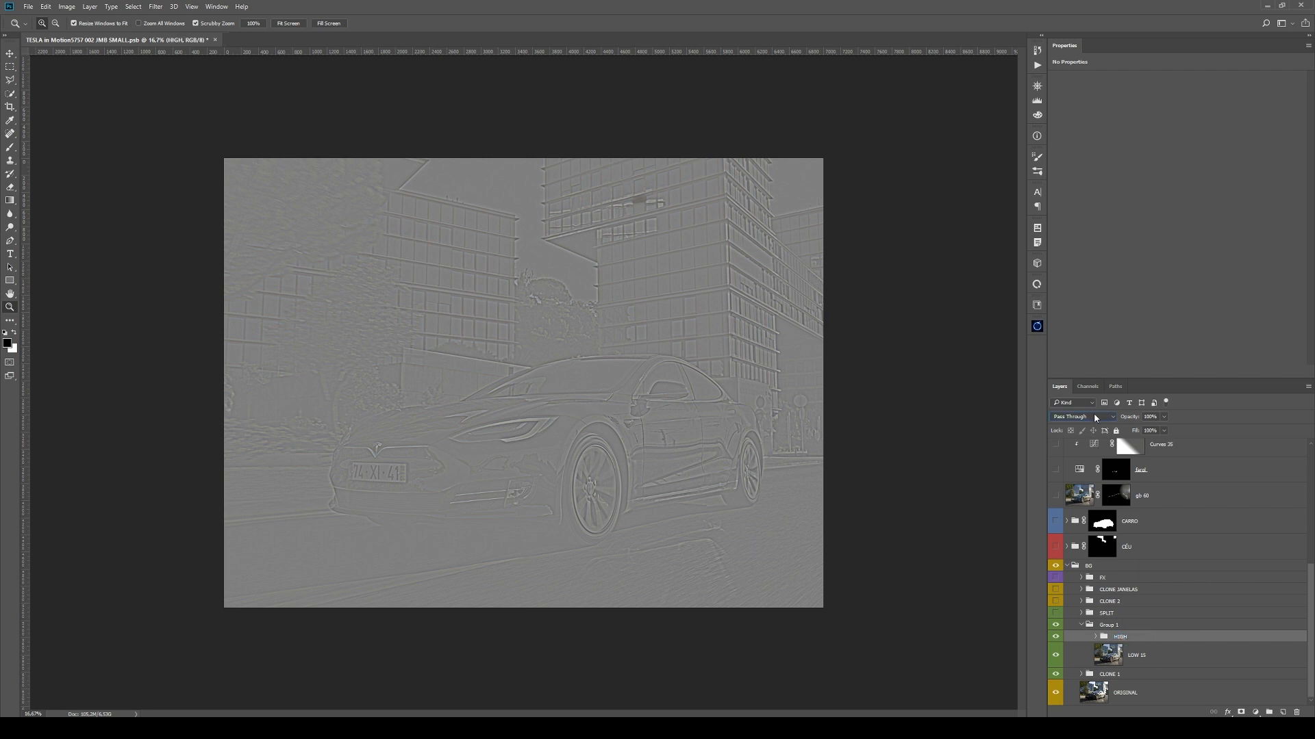
- Set the HIGH group's blend mode to Linear Light and rename Group 1 as SPLIT
{"action": "left_click", "coordinate": [1094, 419]}
{"action": "left_click", "coordinate": [1093, 556]}
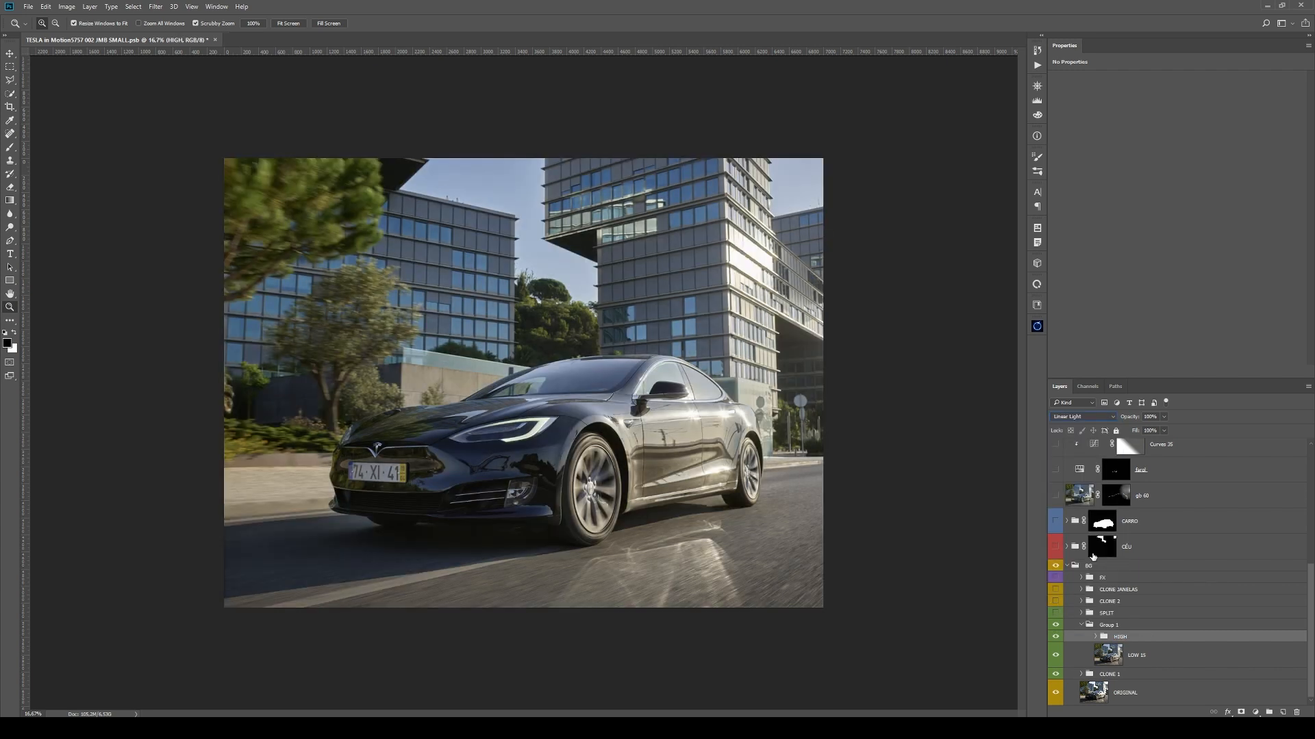
{"action": "left_click", "coordinate": [1116, 627]}
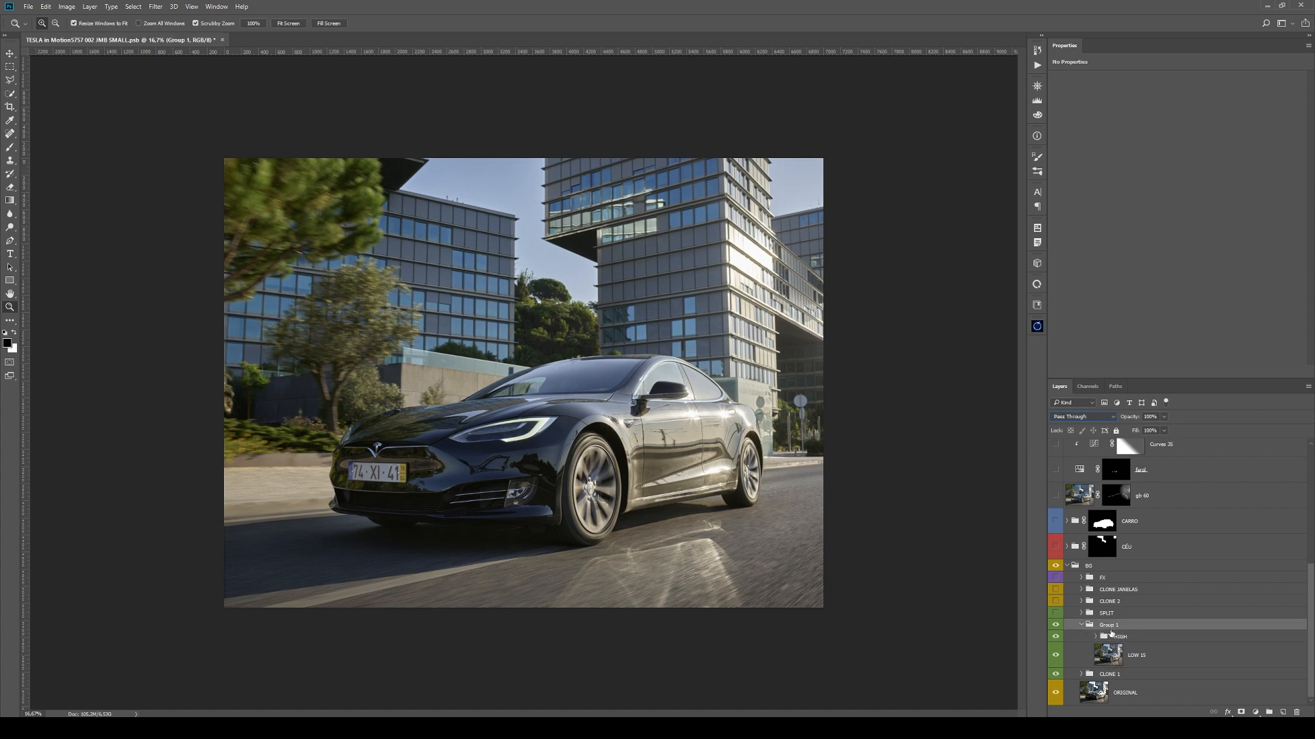
{"action": "double_click", "coordinate": [1109, 626]}
{"action": "type", "text": "S"}
{"action": "key", "text": "Return"}
{"action": "left_click", "coordinate": [1056, 626]}
{"action": "left_click", "coordinate": [1056, 626]}
{"action": "left_click", "coordinate": [1057, 627]}
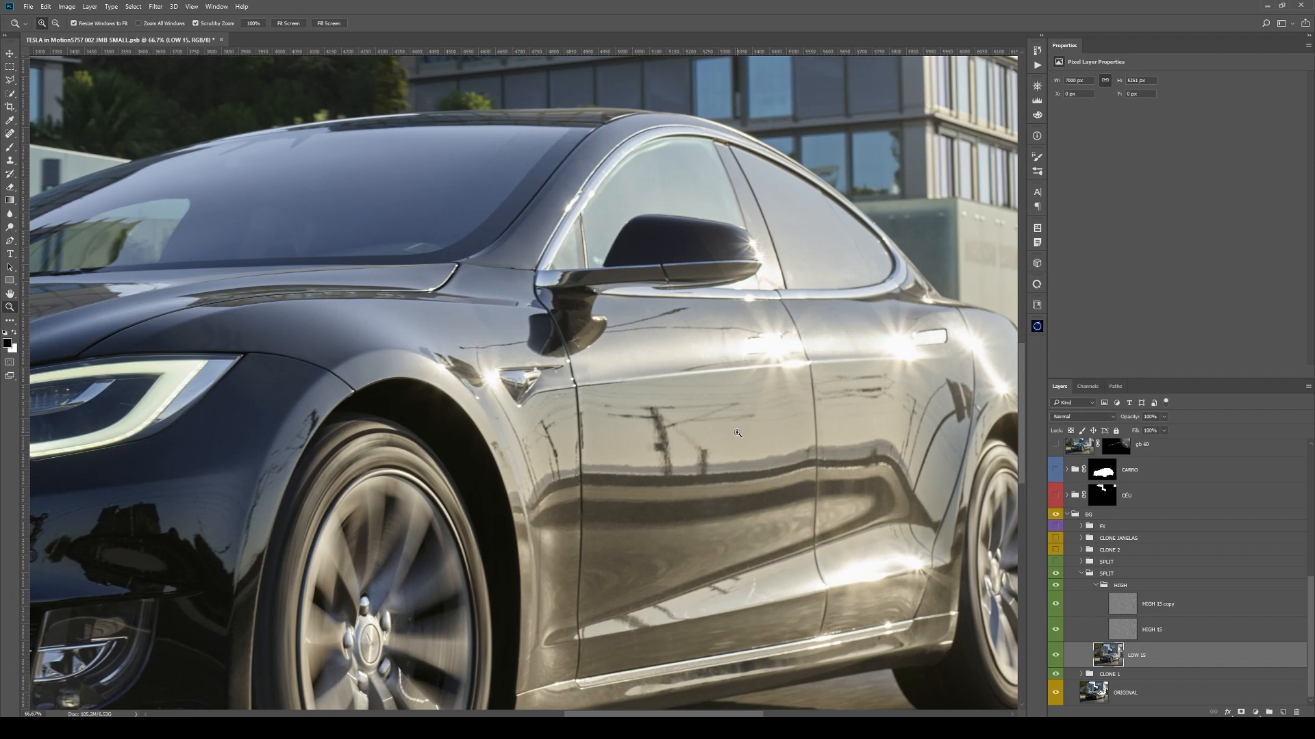
- Add an empty layer above LOW 15 and hide both HIGH 15 layers to work on the blurred bumper below the headlight
{"action": "left_click", "coordinate": [746, 432]}
{"action": "left_click_drag", "start_coordinate": [792, 420], "coordinate": [926, 399]}
{"action": "left_click_drag", "start_coordinate": [477, 378], "coordinate": [662, 364]}
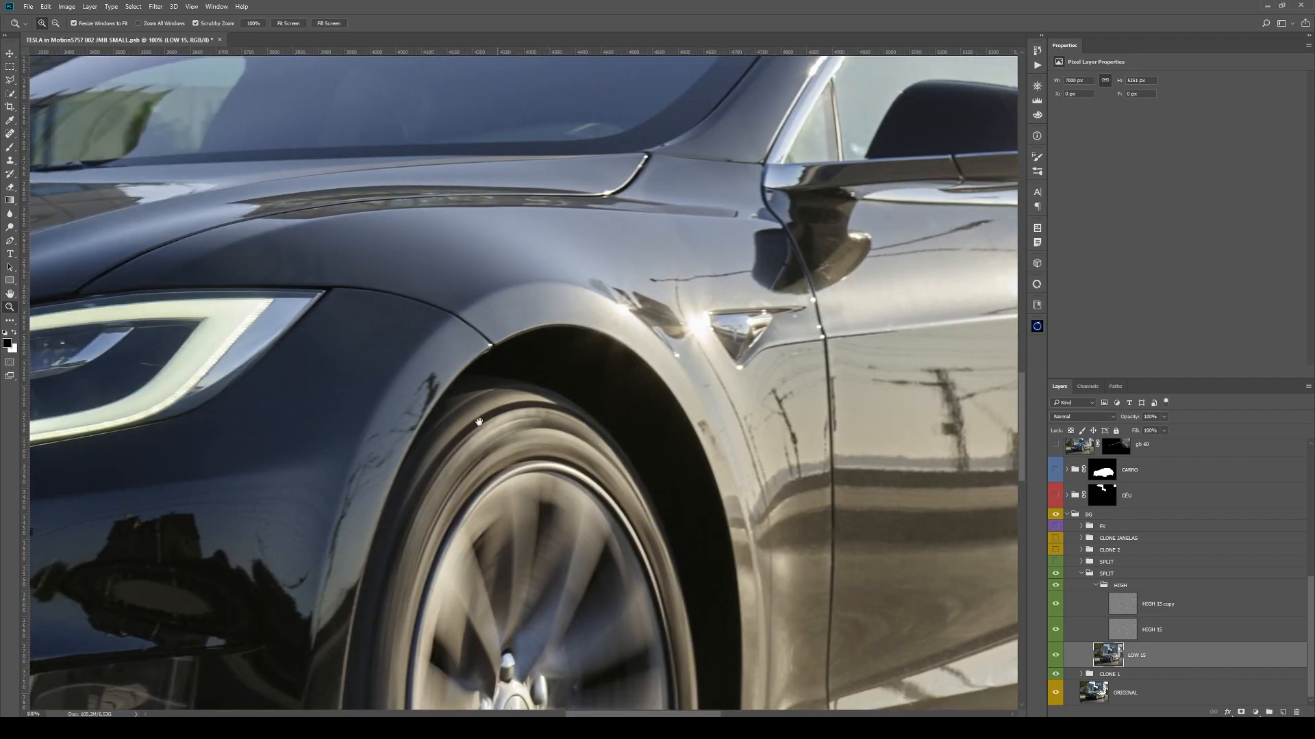
{"action": "left_click_drag", "start_coordinate": [403, 418], "coordinate": [557, 375]}
{"action": "left_click_drag", "start_coordinate": [449, 358], "coordinate": [627, 321]}
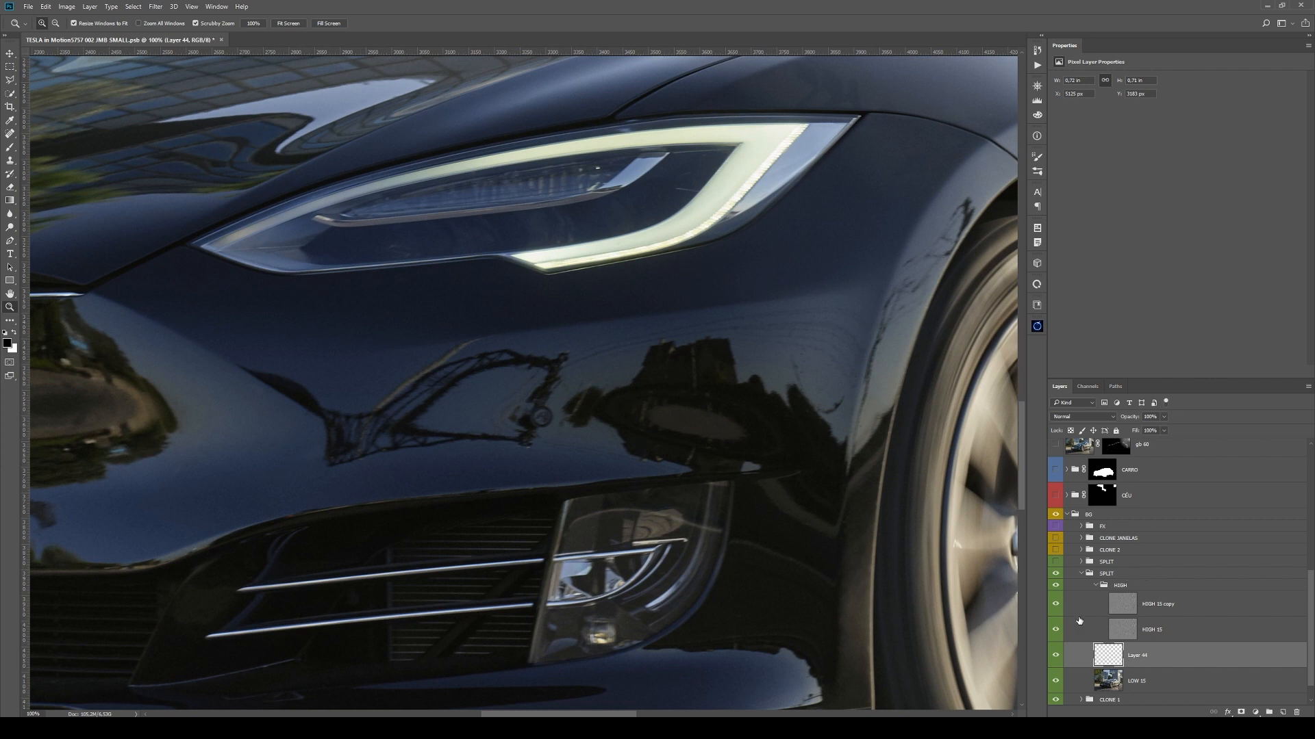
{"action": "left_click_drag", "start_coordinate": [1055, 604], "coordinate": [1059, 628]}
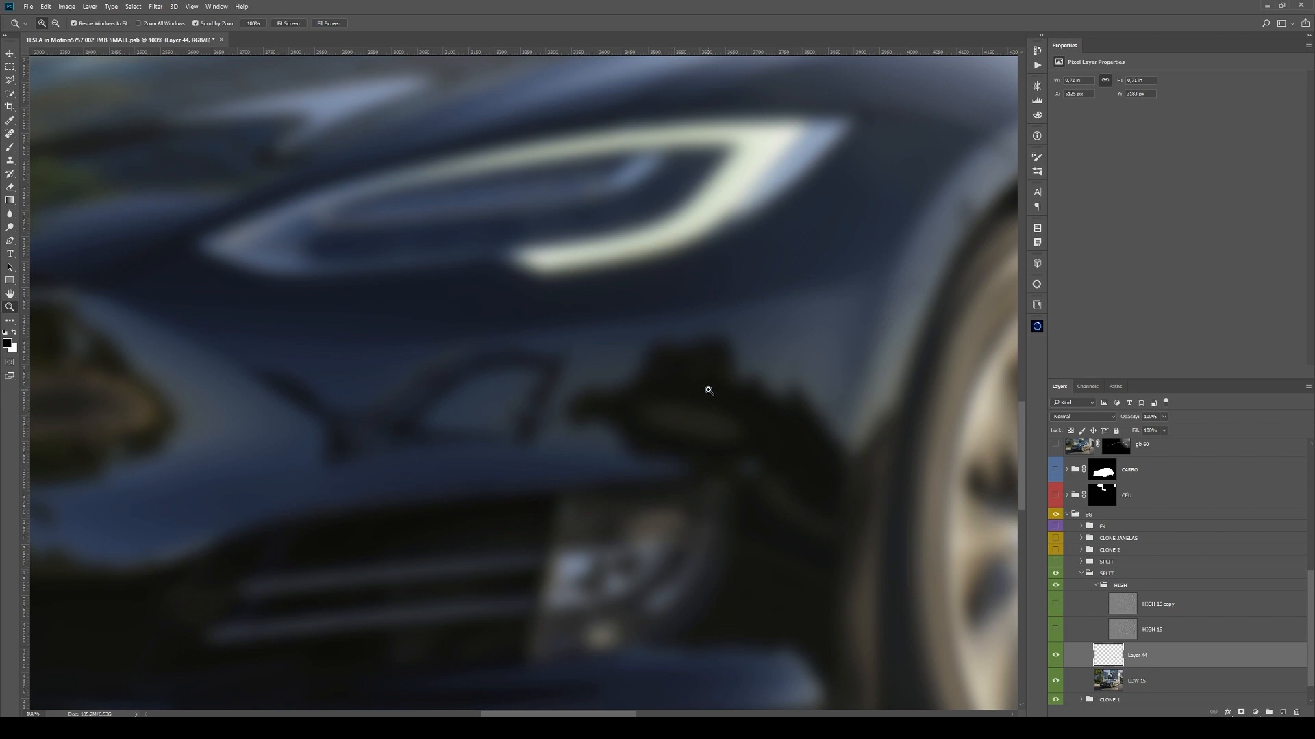
- Outline the crane and dark building reflections on the bumper below the headlight with a closed polygonal lasso selection
{"action": "key", "text": "l"}
{"action": "left_click", "coordinate": [329, 365]}
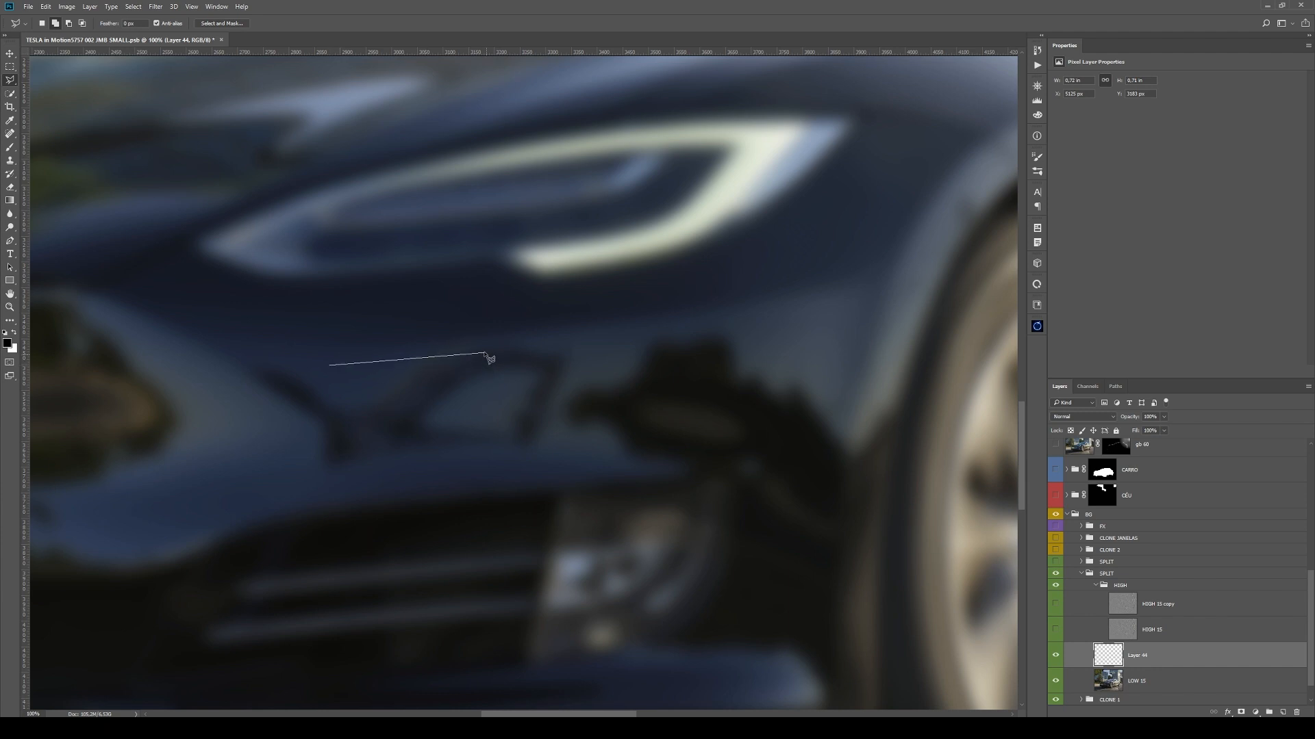
{"action": "left_click", "coordinate": [854, 295]}
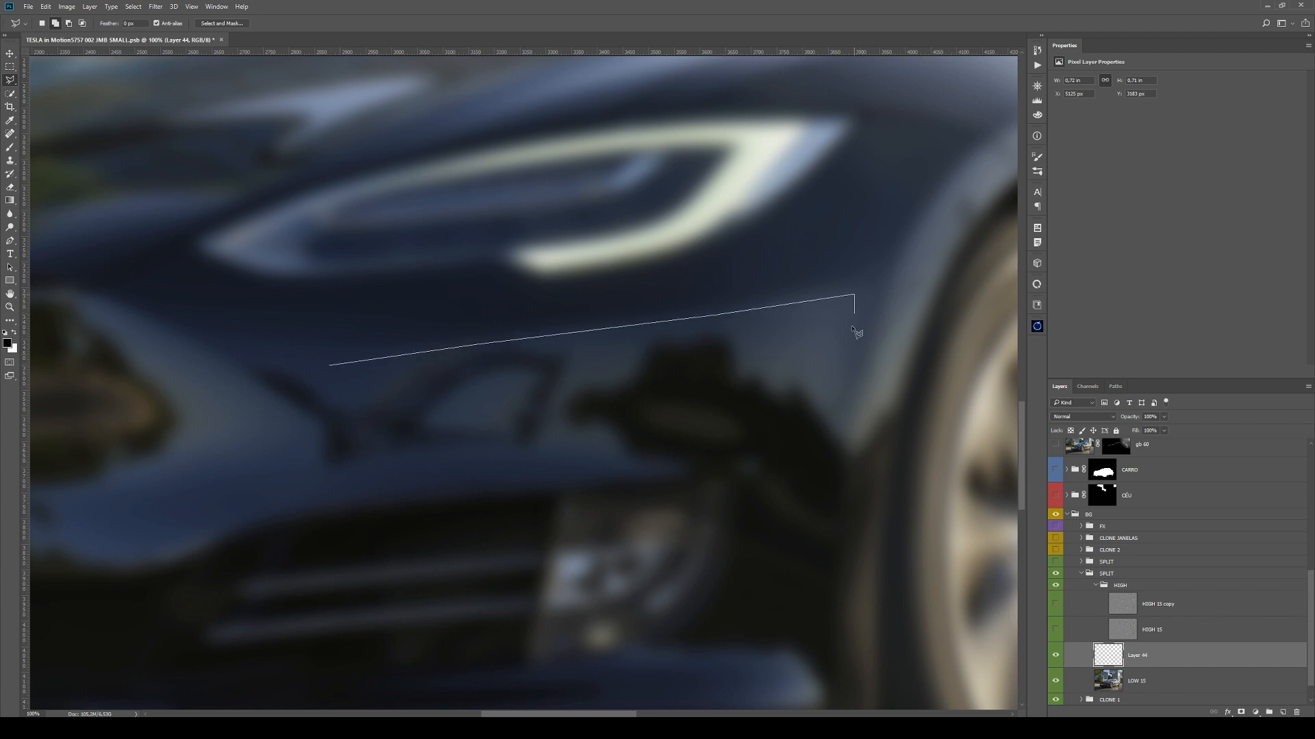
{"action": "left_click", "coordinate": [836, 396]}
{"action": "left_click", "coordinate": [817, 443]}
{"action": "left_click", "coordinate": [752, 467]}
{"action": "left_click", "coordinate": [687, 474]}
{"action": "left_click", "coordinate": [389, 481]}
{"action": "left_click", "coordinate": [359, 467]}
{"action": "left_click", "coordinate": [354, 427]}
{"action": "double_click", "coordinate": [318, 366]}
- Soften the bumper selection with a 10-pixel feather and a 15-pixel Gaussian Blur in Quick Mask
{"action": "key", "text": "shift+F6"}
{"action": "type", "text": "10"}
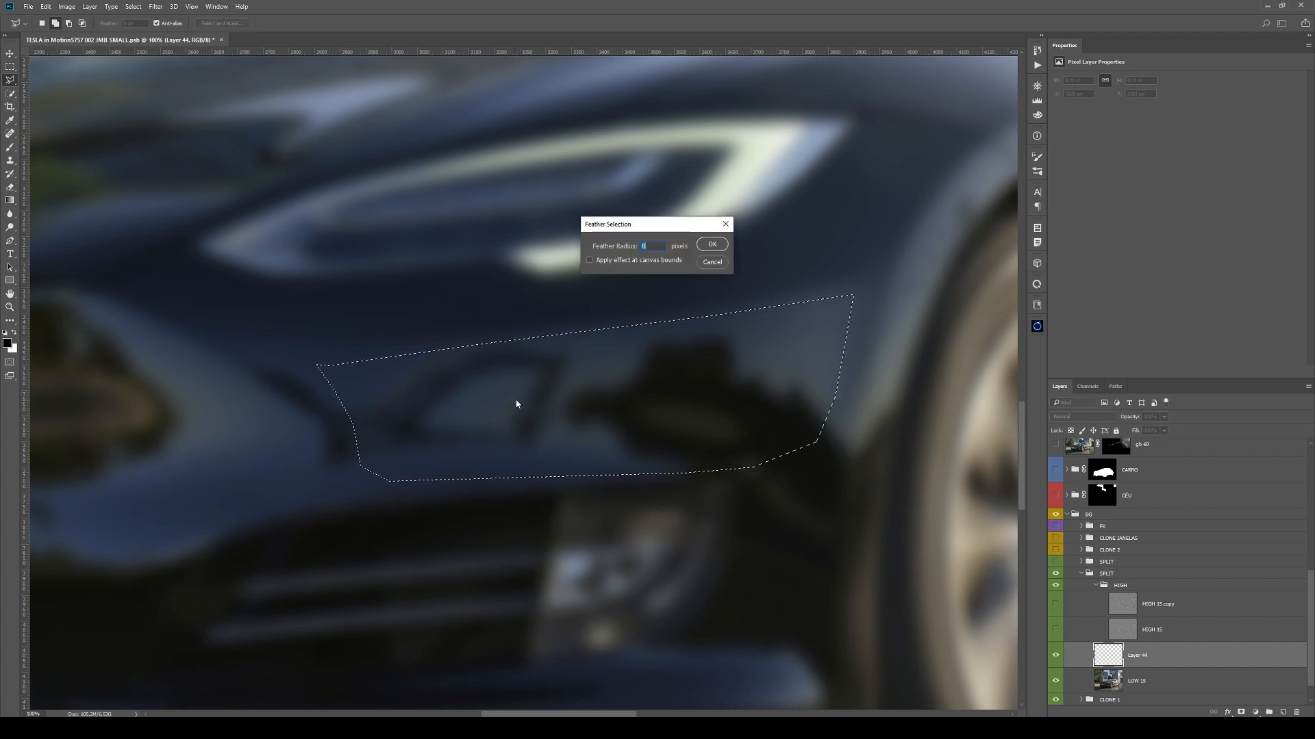
{"action": "key", "text": "Return"}
{"action": "key", "text": "q"}
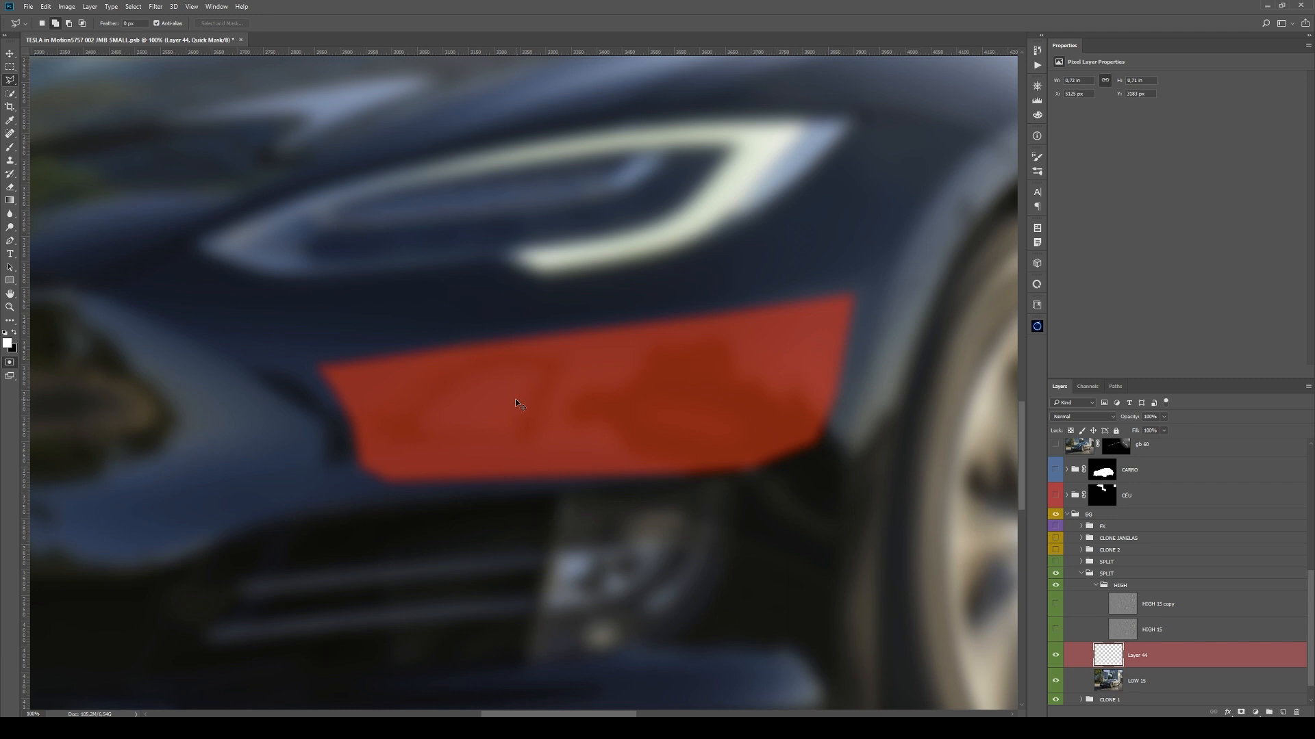
{"action": "key", "text": "ctrl+alt+f"}
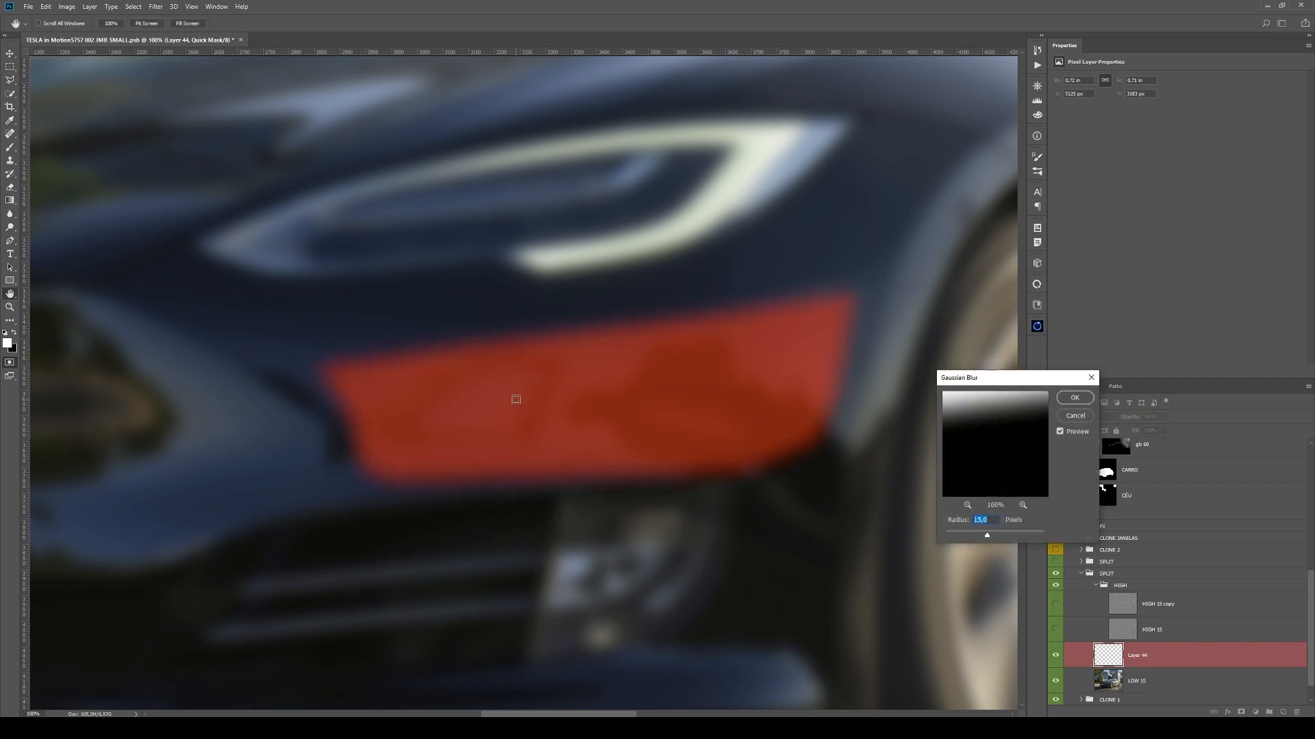
{"action": "key", "text": "Return"}
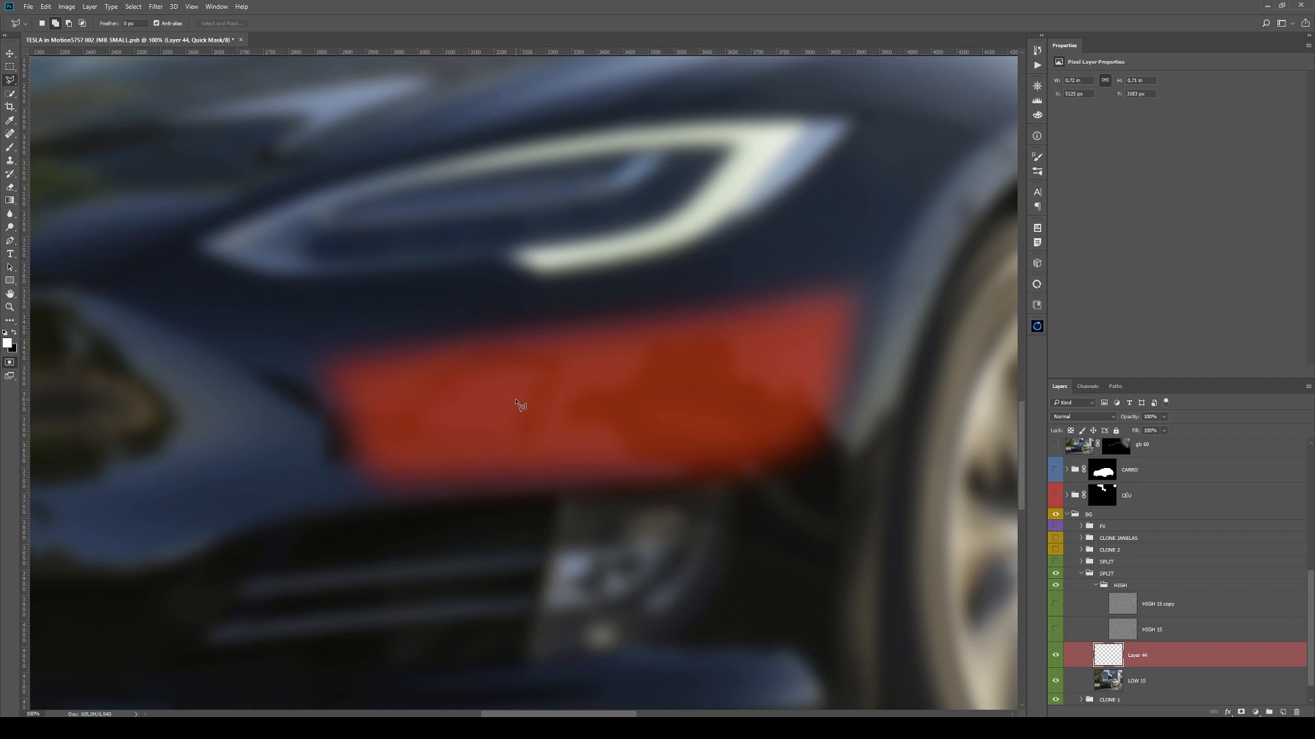
{"action": "key", "text": "q"}
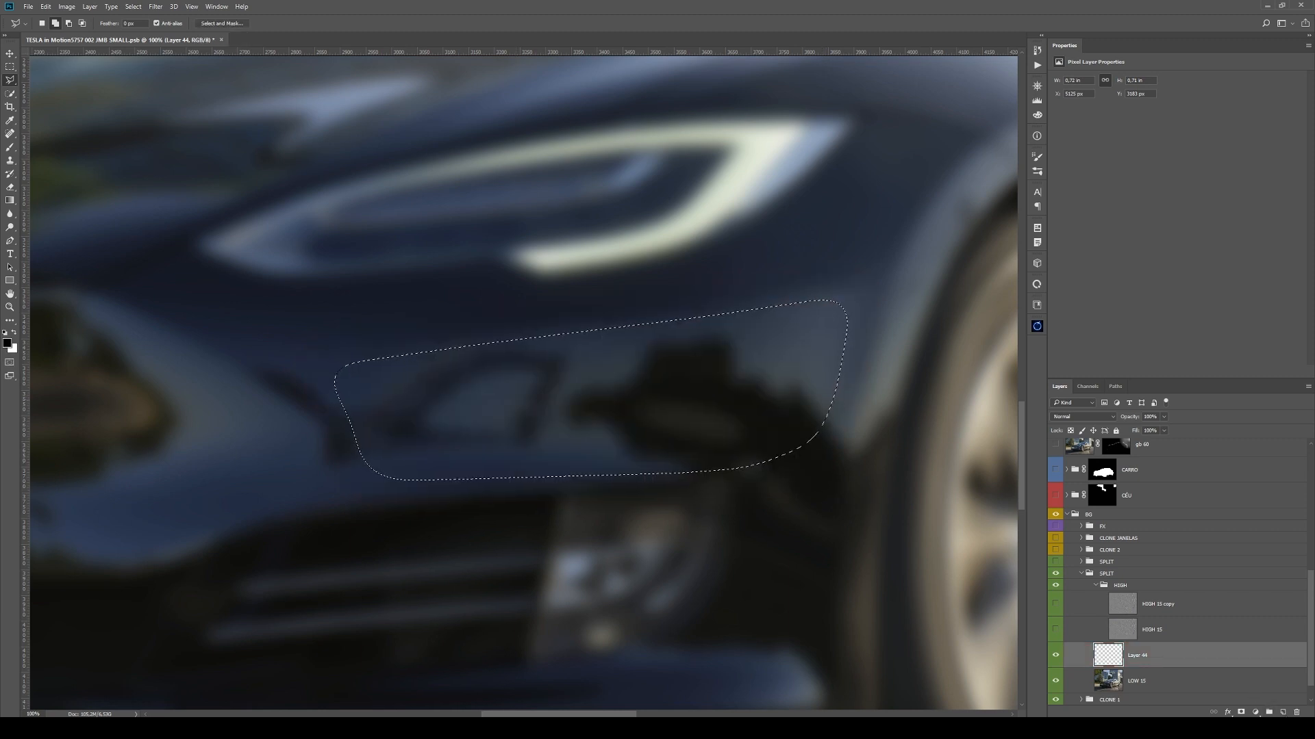
- Add a new layer, sample foreground and background colours from the blurred bumper paint, and keep the bumper selection active
{"action": "key", "text": "ctrl+shift+alt+n"}
{"action": "key", "text": "ctrl+h"}
{"action": "key", "text": "b"}
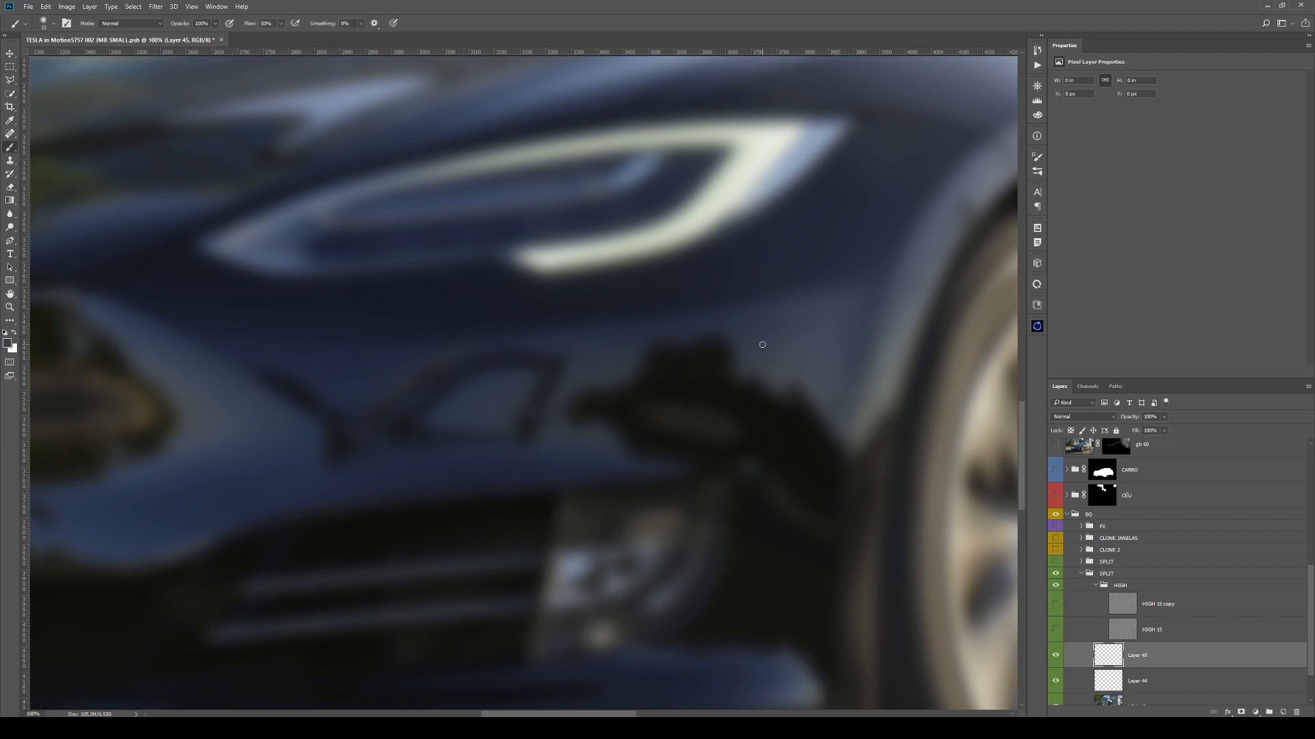
{"action": "key", "text": "x"}
{"action": "left_click", "coordinate": [375, 475], "text": "alt"}
{"action": "key", "text": "ctrl+shift+d"}
- Fill the bumper selection diagonally with a Foreground to Background gradient at 100% opacity, and deselect it
{"action": "left_click", "coordinate": [10, 200]}
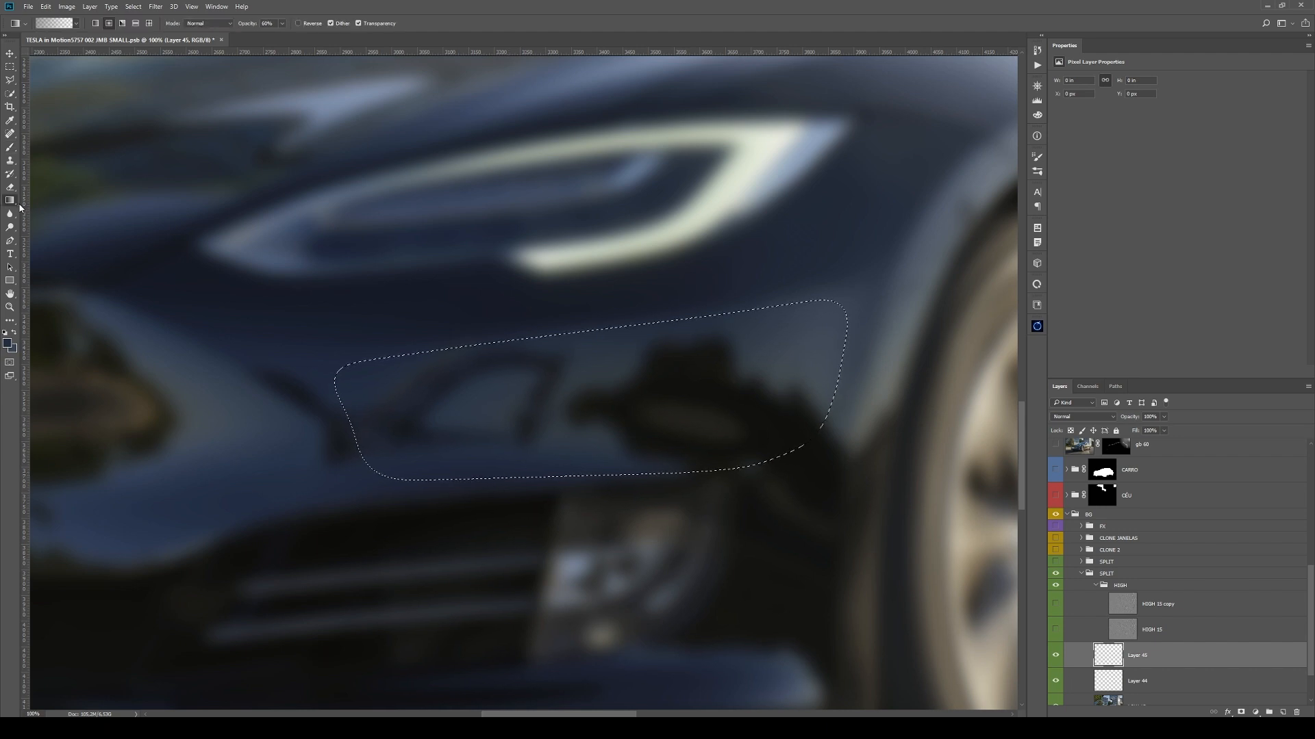
{"action": "left_click", "coordinate": [55, 26]}
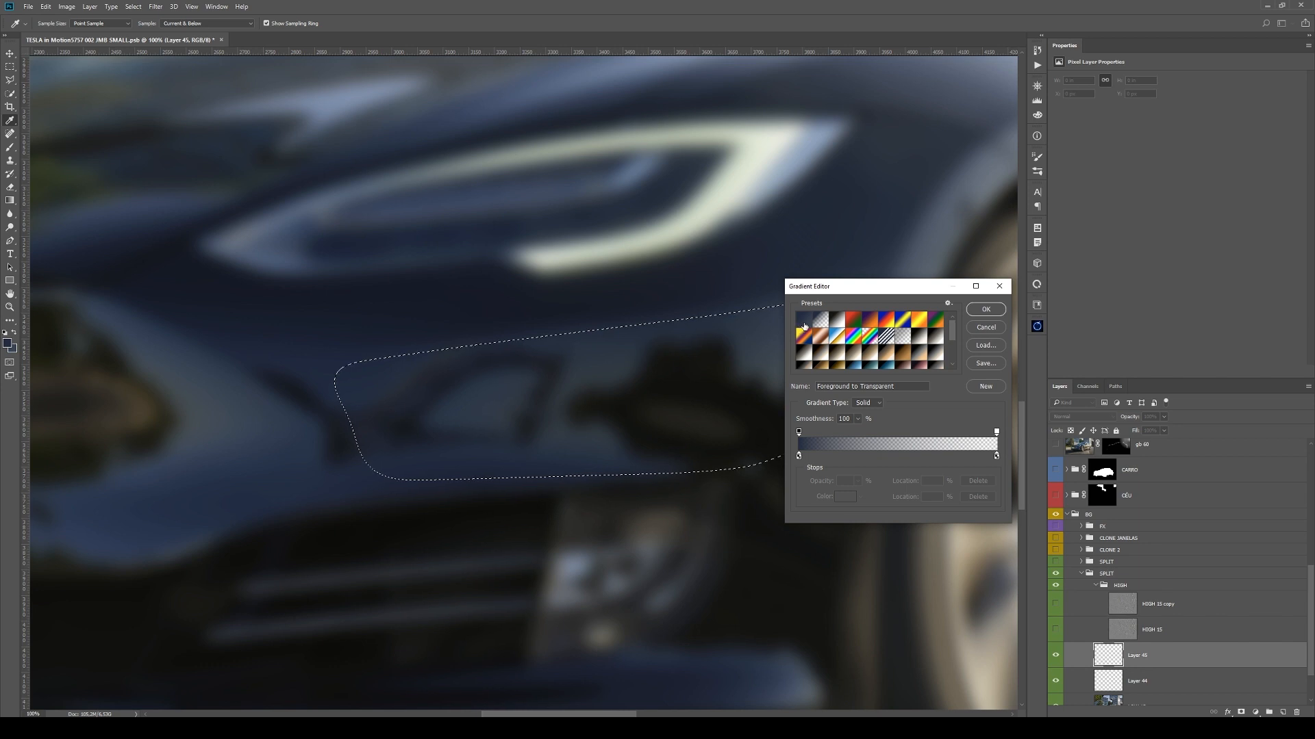
{"action": "left_click", "coordinate": [804, 324]}
{"action": "left_click", "coordinate": [986, 309]}
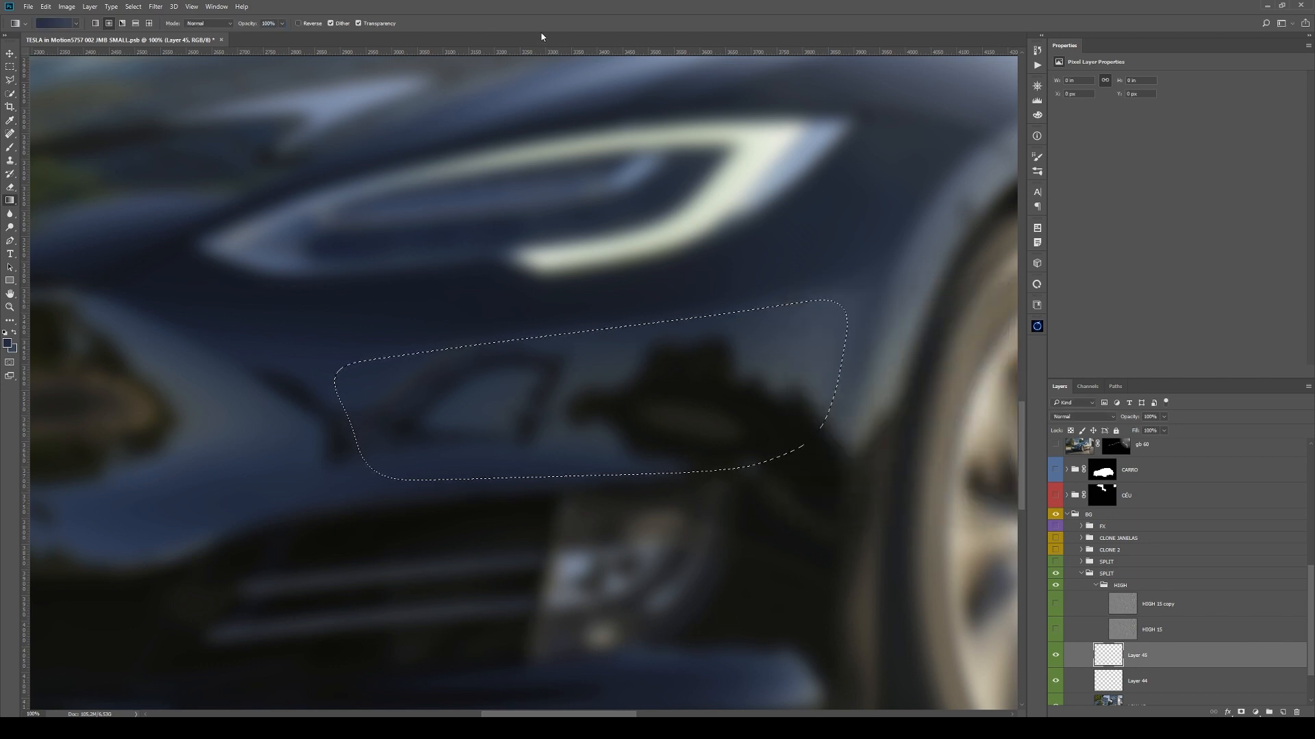
{"action": "left_click_drag", "start_coordinate": [322, 498], "coordinate": [894, 287]}
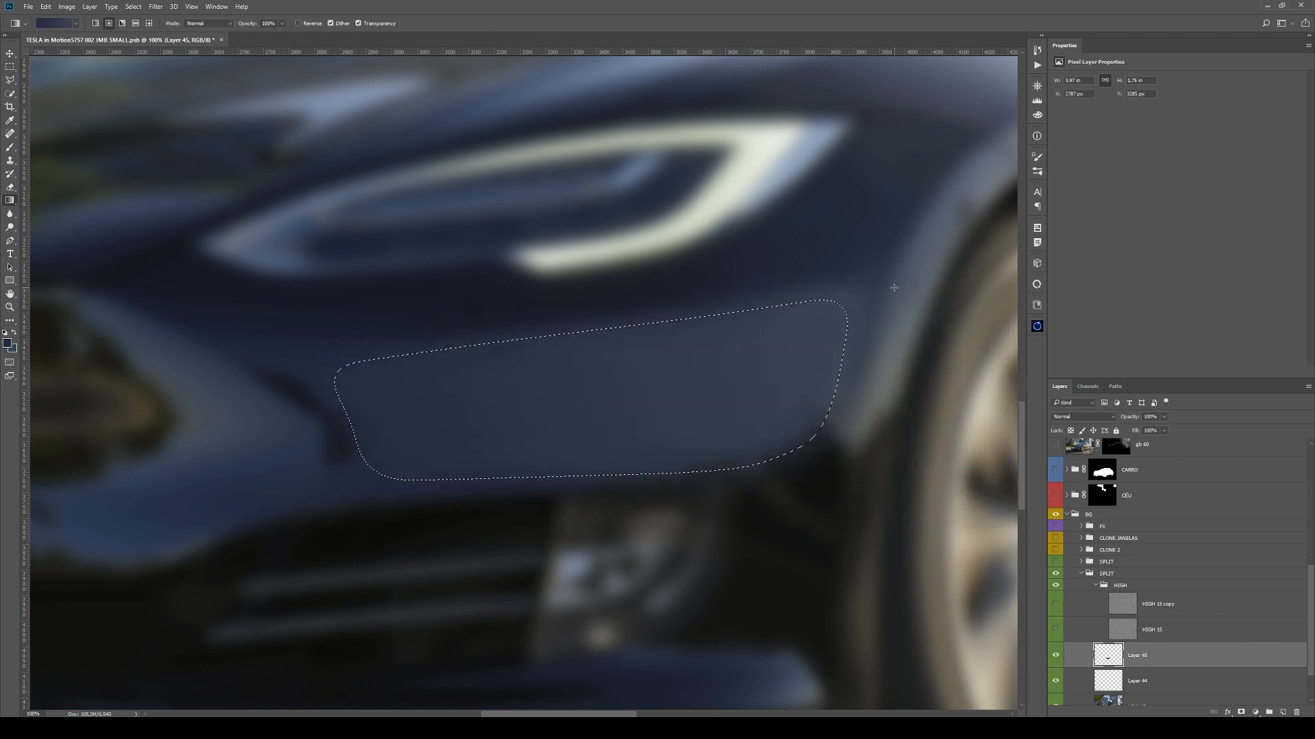
{"action": "key", "text": "ctrl+d"}
- Examine how the bumper gradient blends with the surrounding paint, comparing its layer hidden and shown
{"action": "key", "text": "z"}
{"action": "left_click", "coordinate": [612, 458], "text": "alt"}
{"action": "left_click", "coordinate": [612, 458], "text": "alt"}
{"action": "left_click", "coordinate": [612, 458], "text": "alt"}
{"action": "left_click", "coordinate": [619, 455]}
{"action": "left_click", "coordinate": [590, 455]}
{"action": "left_click", "coordinate": [582, 451]}
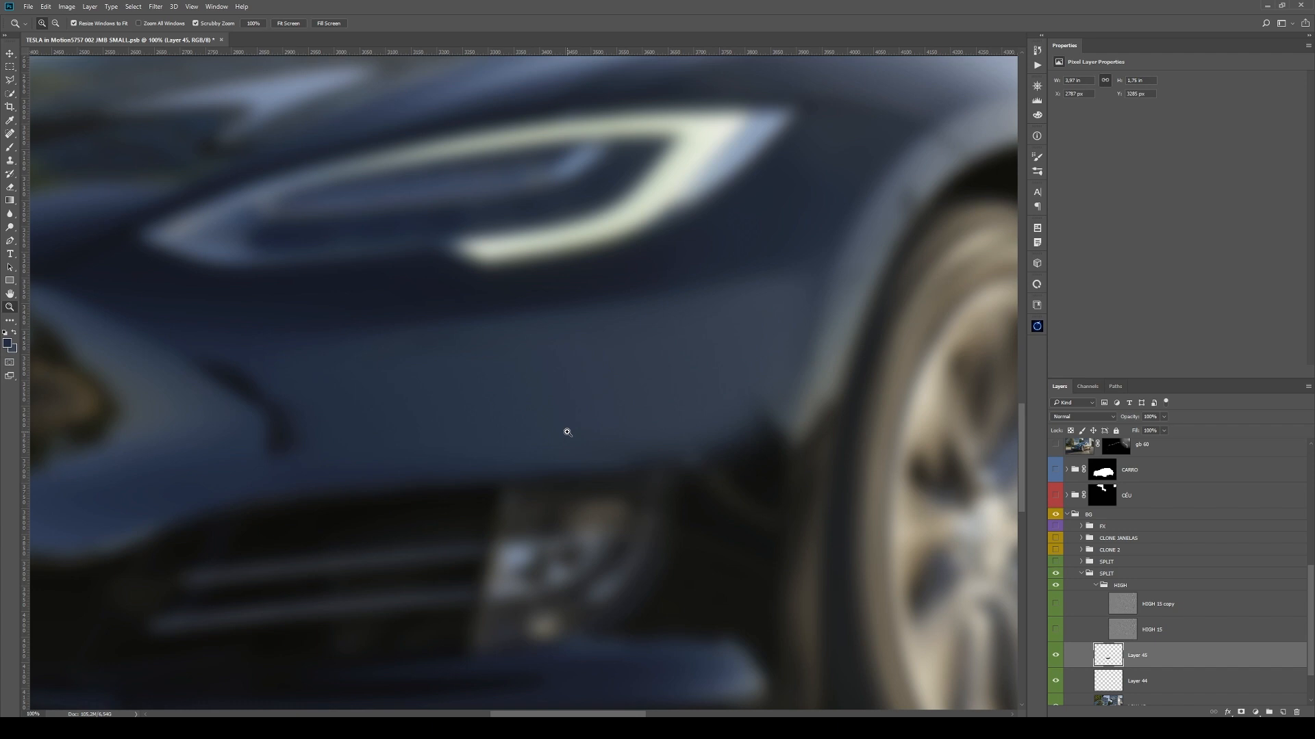
{"action": "key", "text": "g"}
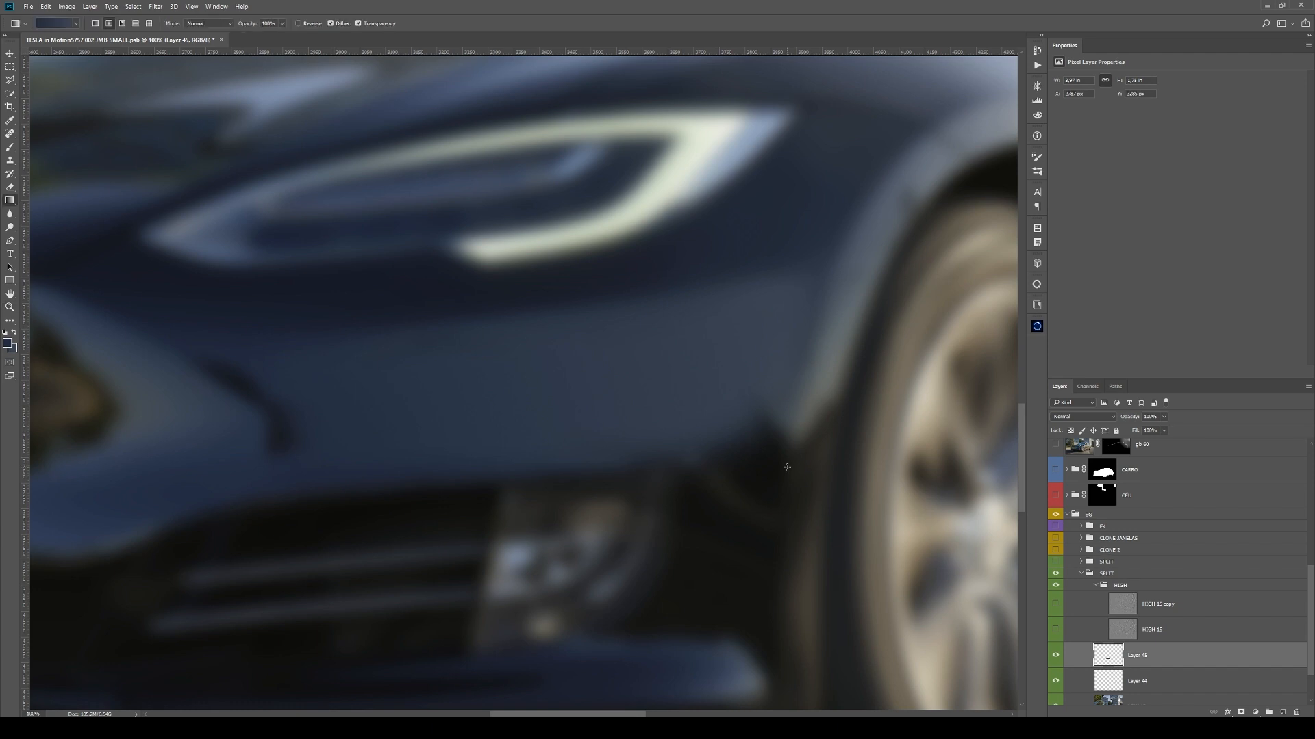
{"action": "left_click", "coordinate": [1054, 658]}
{"action": "left_click", "coordinate": [1055, 657]}
{"action": "left_click", "coordinate": [1055, 657]}
{"action": "left_click", "coordinate": [1054, 657]}
{"action": "left_click", "coordinate": [1054, 657]}
{"action": "left_click", "coordinate": [1055, 657]}
- Blend the bumper patch's edges near the wheel arch using a sampled dark colour and Foreground to Transparent gradients at 30% opacity
{"action": "left_click", "coordinate": [757, 456], "text": "alt"}
{"action": "left_click", "coordinate": [750, 458], "text": "alt"}
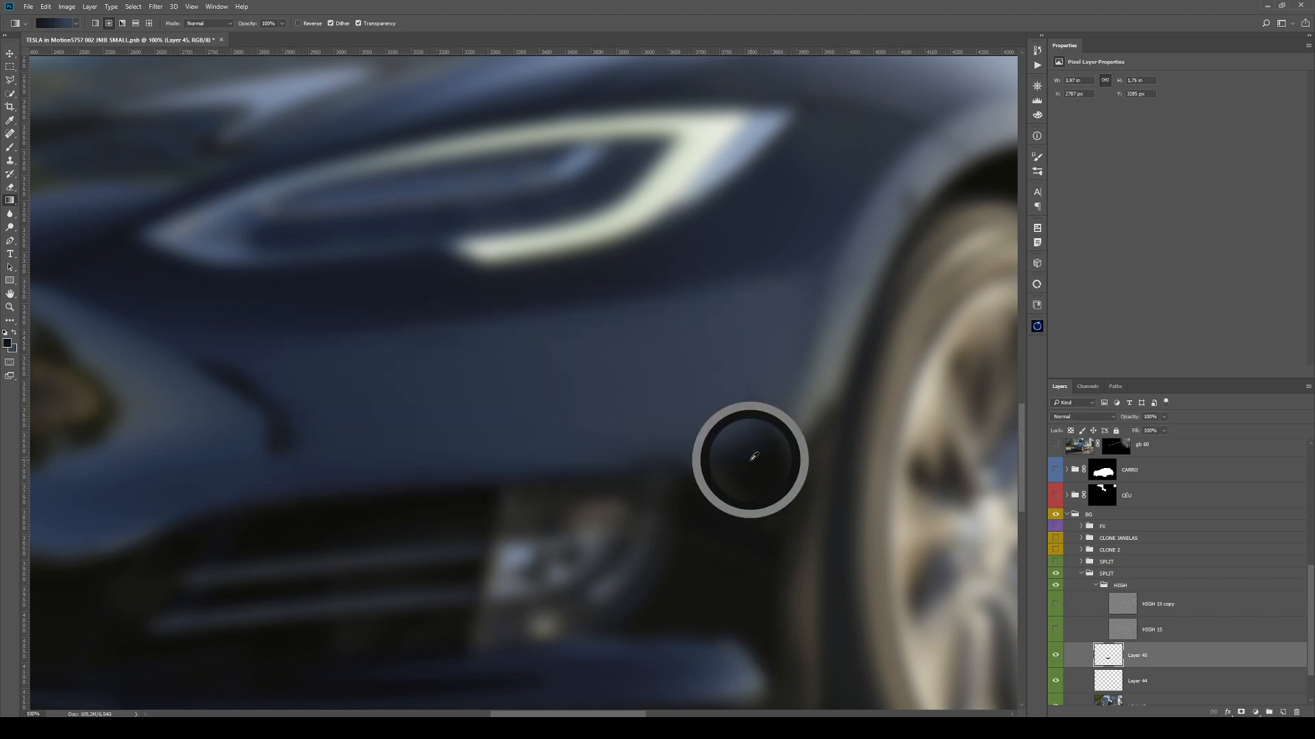
{"action": "left_click", "coordinate": [56, 23]}
{"action": "left_click", "coordinate": [819, 321]}
{"action": "left_click", "coordinate": [986, 308]}
{"action": "key", "text": "3"}
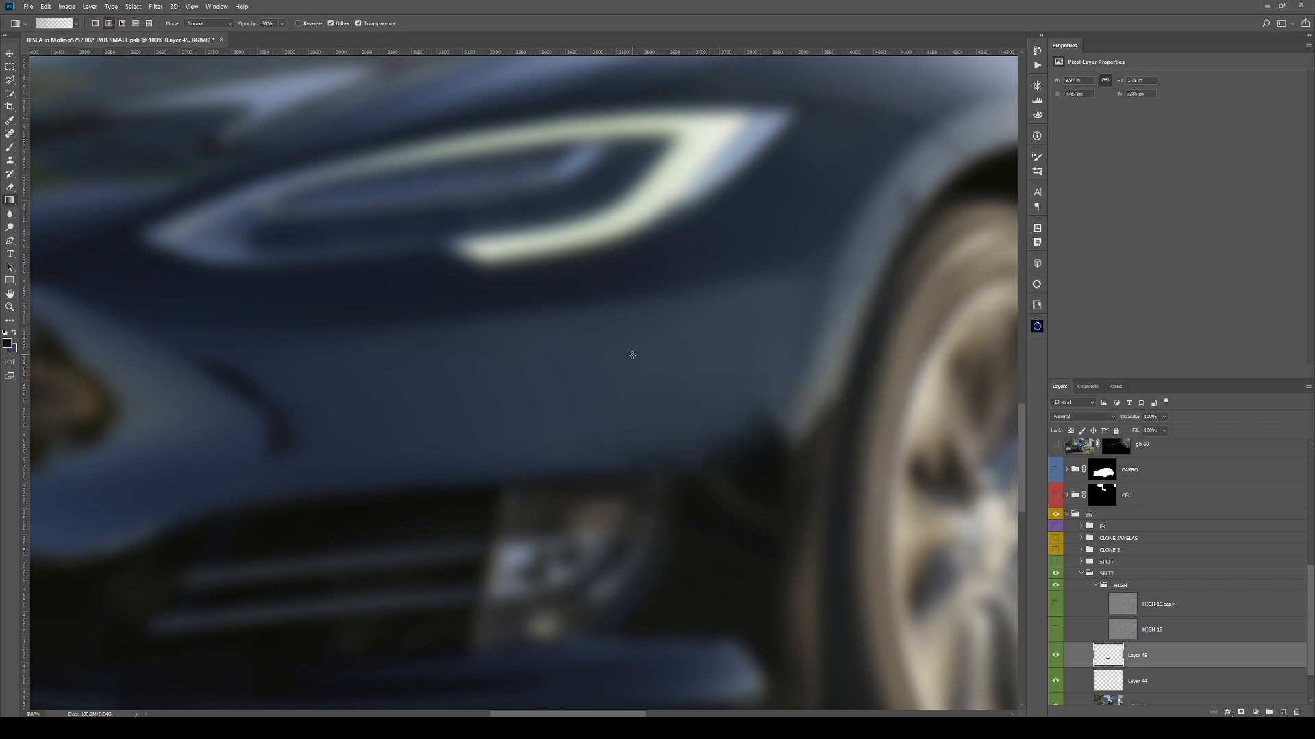
{"action": "left_click_drag", "start_coordinate": [732, 532], "coordinate": [649, 425]}
{"action": "left_click_drag", "start_coordinate": [862, 261], "coordinate": [666, 388]}
{"action": "left_click", "coordinate": [548, 489], "text": "alt"}
{"action": "left_click", "coordinate": [745, 466], "text": "alt"}
- Check the blurred bumper patch against the whole car, comparing the gradient layer hidden and shown
{"action": "key", "text": "z"}
{"action": "left_click", "coordinate": [458, 457], "text": "alt"}
{"action": "left_click", "coordinate": [573, 428], "text": "alt"}
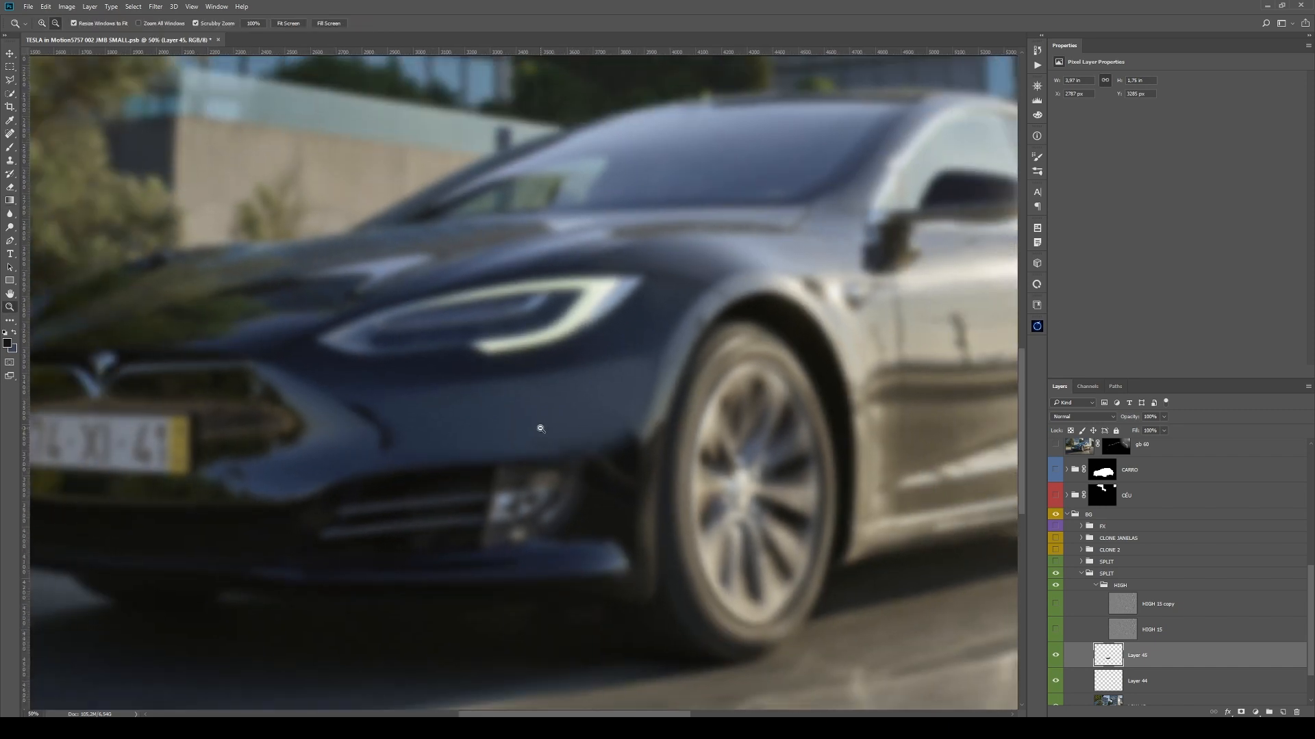
{"action": "left_click", "coordinate": [557, 440], "text": "alt"}
{"action": "left_click", "coordinate": [571, 464], "text": "alt"}
{"action": "left_click", "coordinate": [1055, 655]}
{"action": "left_click", "coordinate": [1055, 656]}
{"action": "left_click", "coordinate": [1055, 655]}
{"action": "left_click", "coordinate": [1050, 656]}
{"action": "left_click", "coordinate": [1051, 656]}
{"action": "left_click", "coordinate": [1050, 656]}
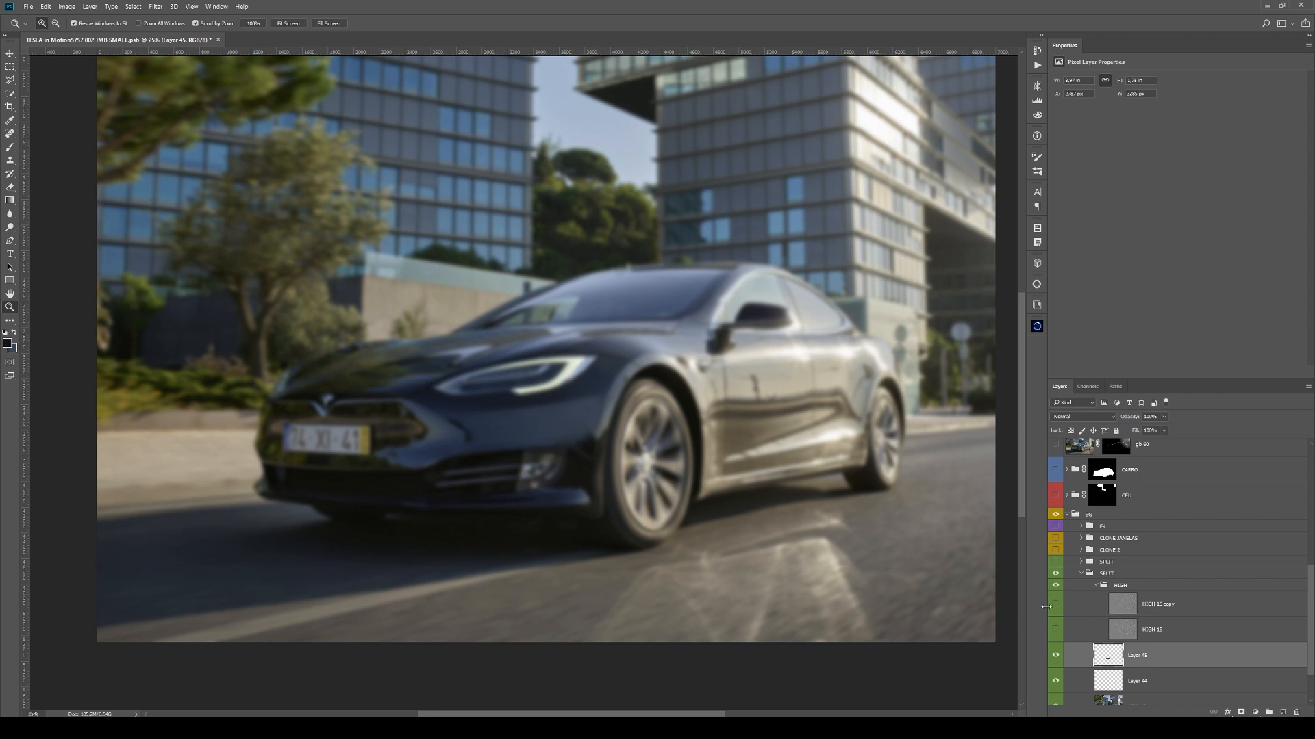
- Show both HIGH 15 layers, select HIGH 15 copy for Clone Stamp work and inspect its bumper texture in isolation
{"action": "left_click_drag", "start_coordinate": [1055, 603], "coordinate": [1056, 626]}
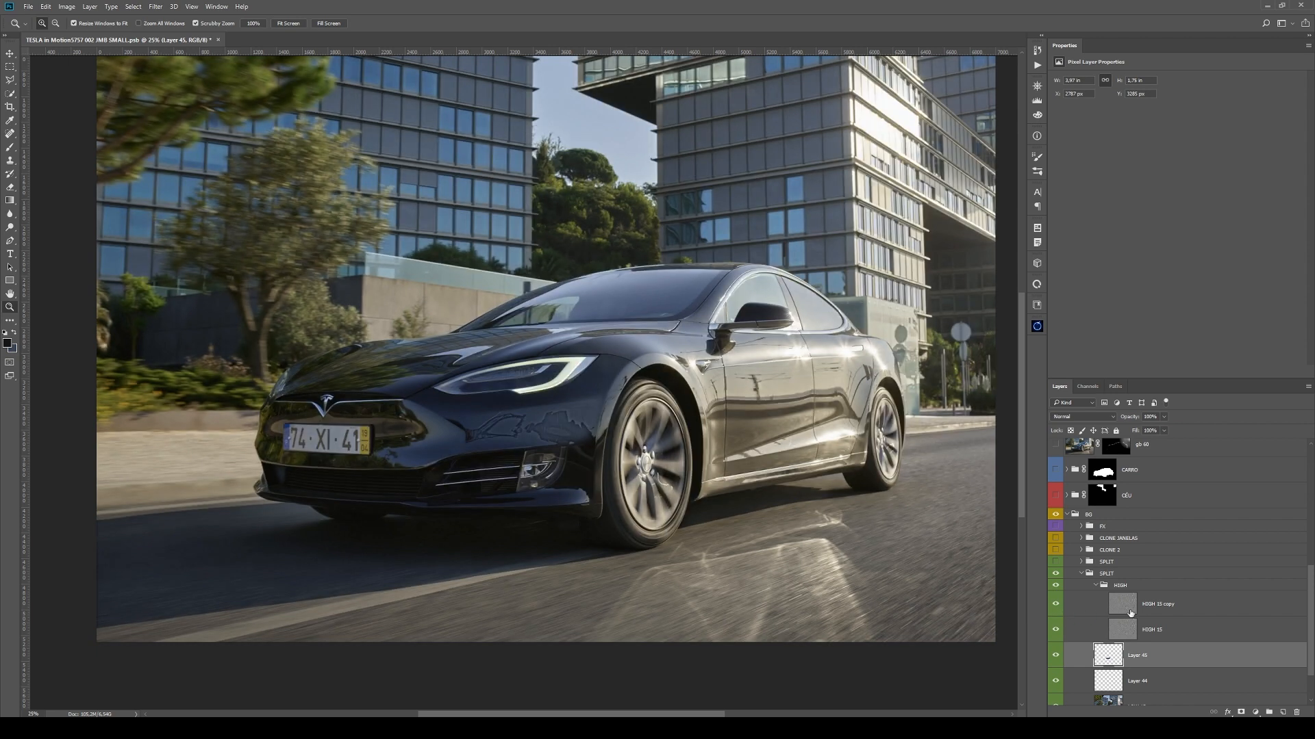
{"action": "left_click", "coordinate": [1131, 611]}
{"action": "mouse_move", "coordinate": [571, 478]}
{"action": "left_mouse_down"}
{"action": "mouse_move", "coordinate": [571, 372]}
{"action": "mouse_move", "coordinate": [593, 363]}
{"action": "left_mouse_up"}
{"action": "key", "text": "s"}
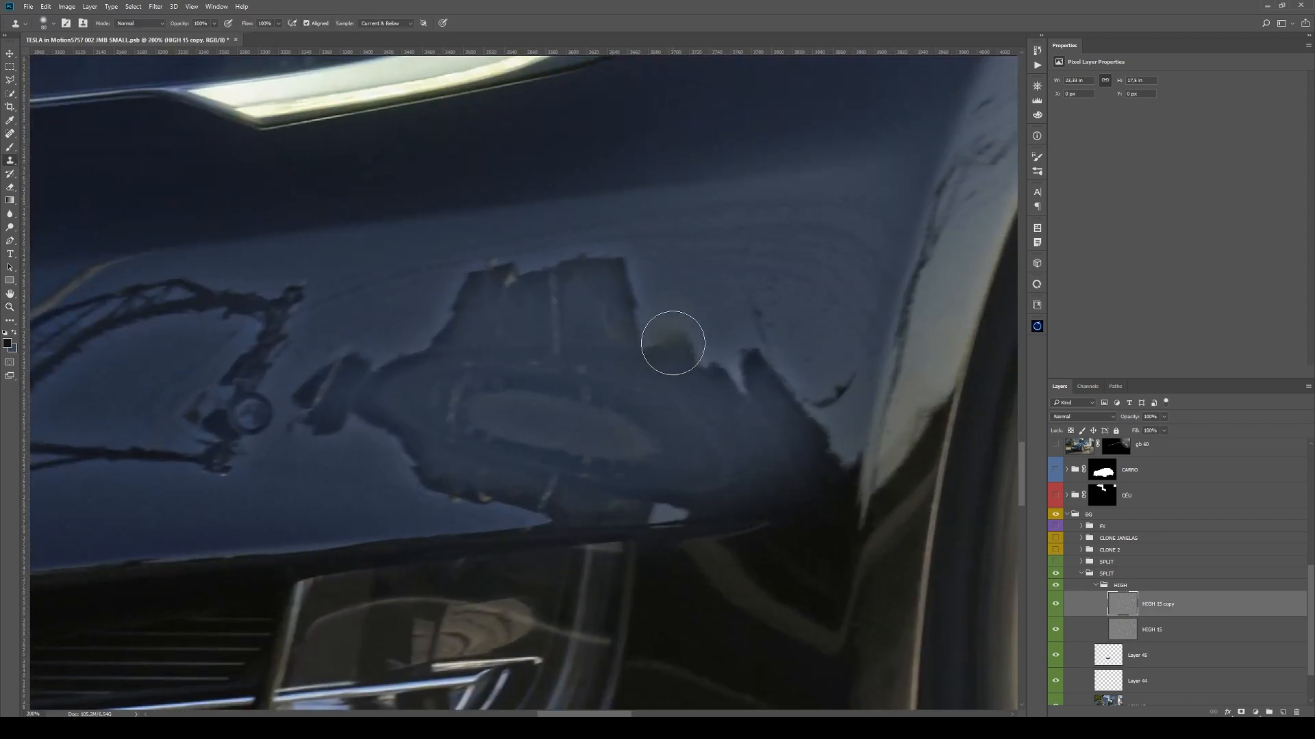
{"action": "left_click_drag", "start_coordinate": [666, 319], "coordinate": [628, 435]}
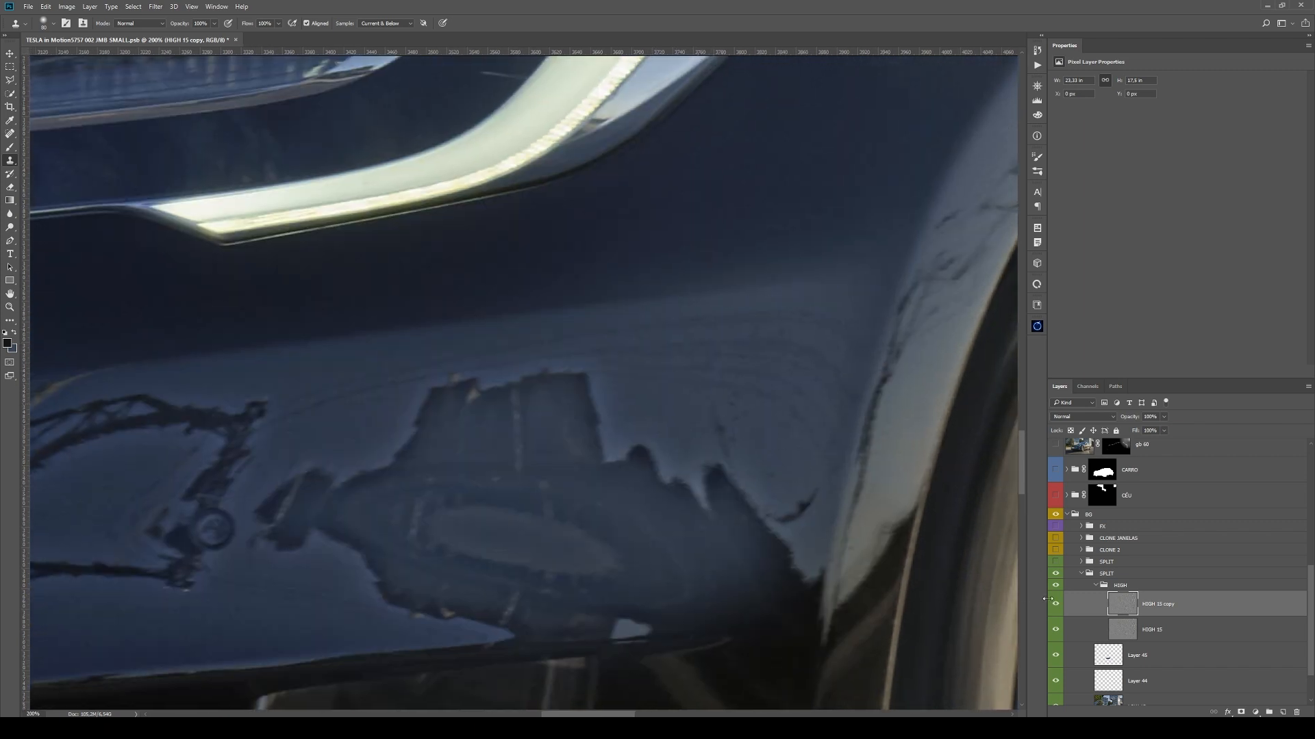
{"action": "left_click", "coordinate": [1058, 605], "text": "alt"}
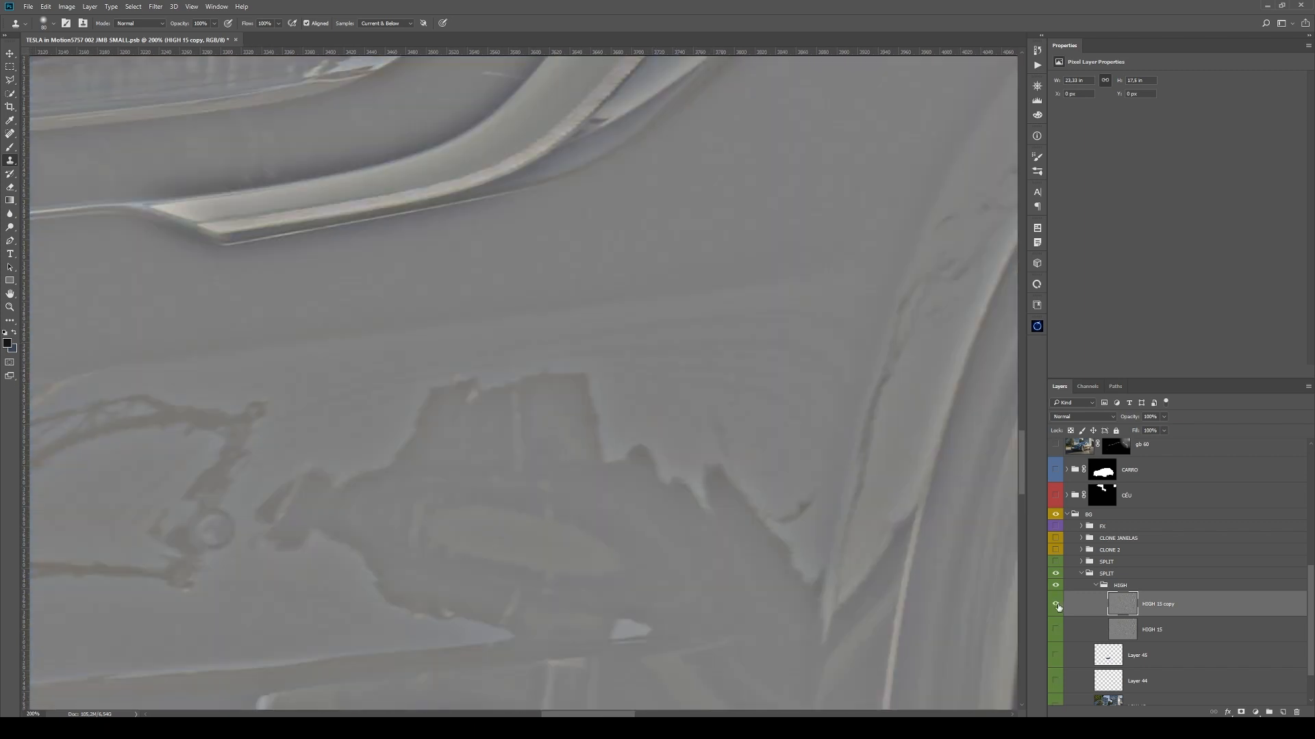
{"action": "left_click", "coordinate": [1058, 605], "text": "alt"}
- Reduce the Clone Stamp brush size and limit its sampling to Current Layer
{"action": "key", "text": "bracketleft"}
{"action": "key", "text": "bracketleft"}
{"action": "key", "text": "bracketleft"}
{"action": "key", "text": "bracketleft"}
{"action": "key", "text": "bracketleft"}
{"action": "key", "text": "bracketleft"}
{"action": "key", "text": "bracketleft"}
{"action": "key", "text": "bracketleft"}
{"action": "key", "text": "bracketleft"}
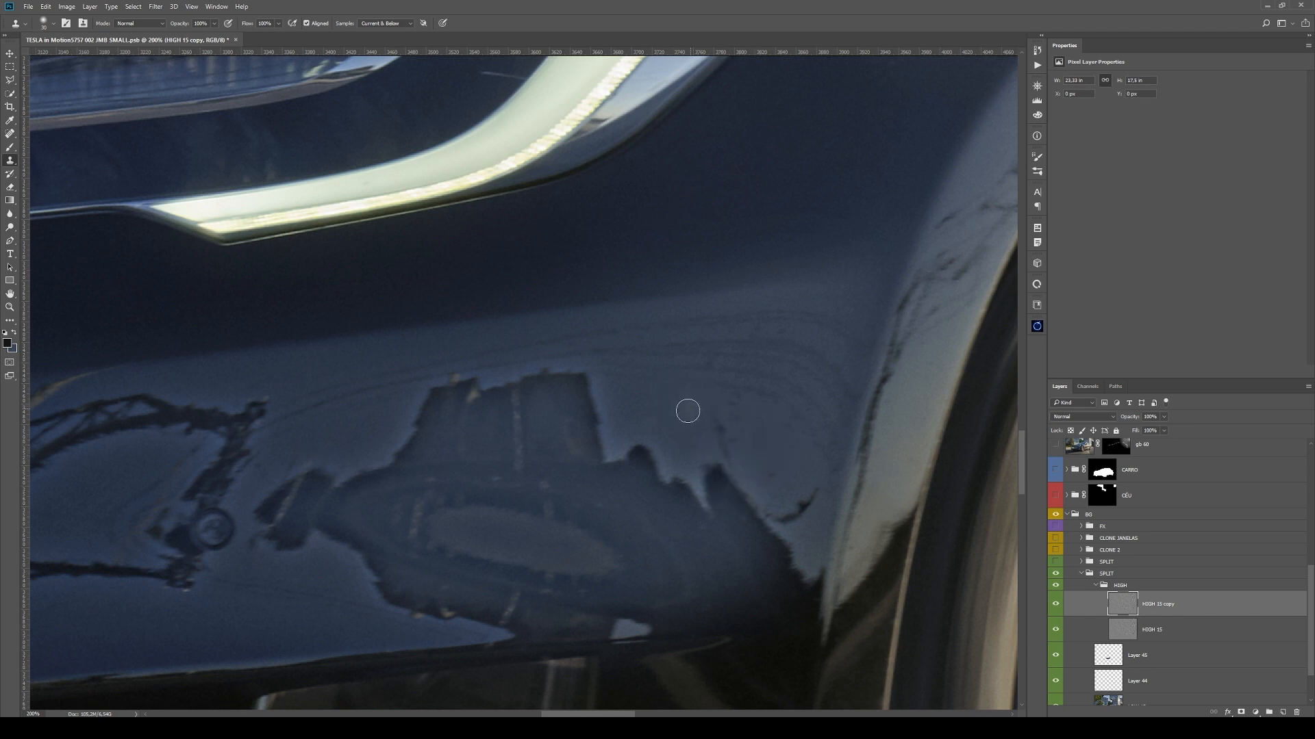
{"action": "left_click", "coordinate": [387, 25]}
{"action": "left_click", "coordinate": [381, 34]}
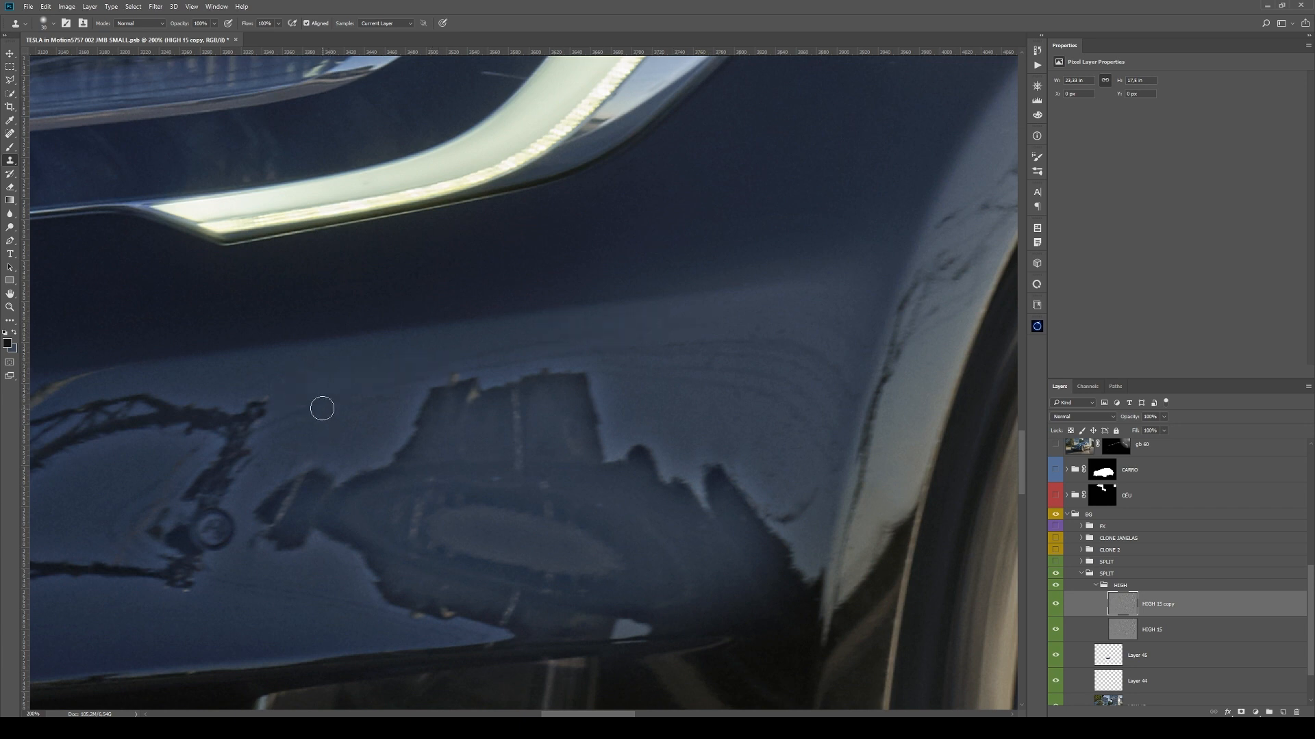
- Clone clean paint texture over the lower beam of the crane reflection on the HIGH 15 copy layer
{"action": "left_click_drag", "start_coordinate": [226, 445], "coordinate": [493, 382]}
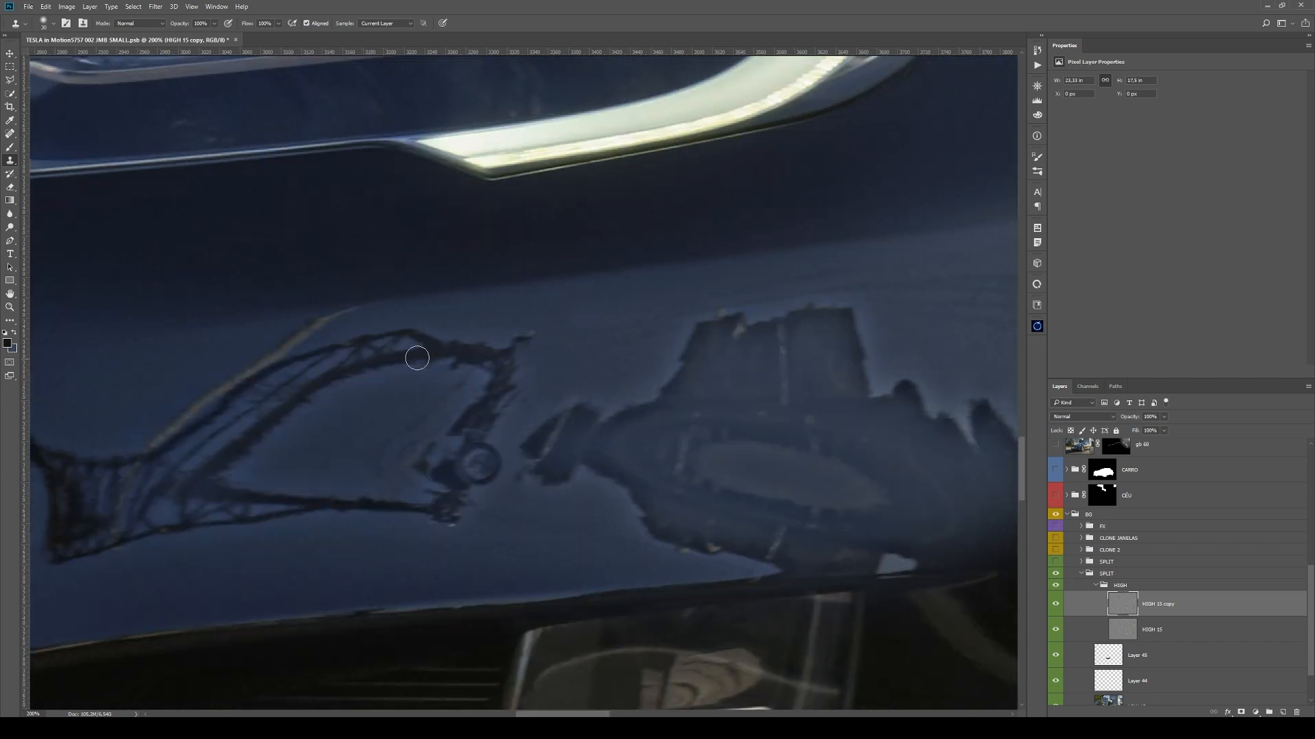
{"action": "left_click_drag", "start_coordinate": [305, 447], "coordinate": [451, 382]}
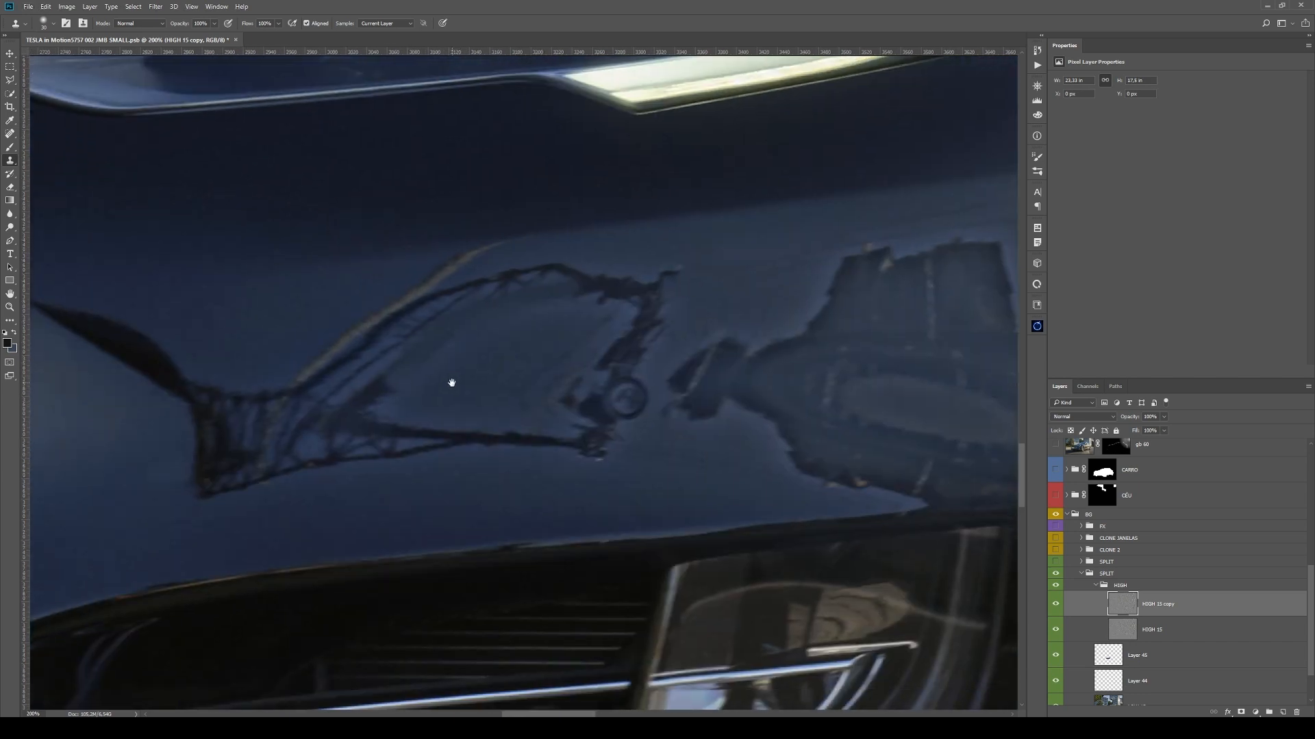
{"action": "mouse_move", "coordinate": [582, 456]}
{"action": "left_mouse_down"}
{"action": "mouse_move", "coordinate": [460, 447]}
{"action": "mouse_move", "coordinate": [521, 440]}
{"action": "mouse_move", "coordinate": [428, 428]}
{"action": "left_mouse_up"}
{"action": "key", "text": "ctrl+z"}
{"action": "mouse_move", "coordinate": [630, 448]}
{"action": "left_mouse_down"}
{"action": "mouse_move", "coordinate": [520, 443]}
{"action": "mouse_move", "coordinate": [505, 472]}
{"action": "mouse_move", "coordinate": [590, 463]}
{"action": "mouse_move", "coordinate": [530, 457]}
{"action": "mouse_move", "coordinate": [446, 481]}
{"action": "mouse_move", "coordinate": [487, 473]}
{"action": "mouse_move", "coordinate": [487, 445]}
{"action": "mouse_move", "coordinate": [337, 445]}
{"action": "left_mouse_up"}
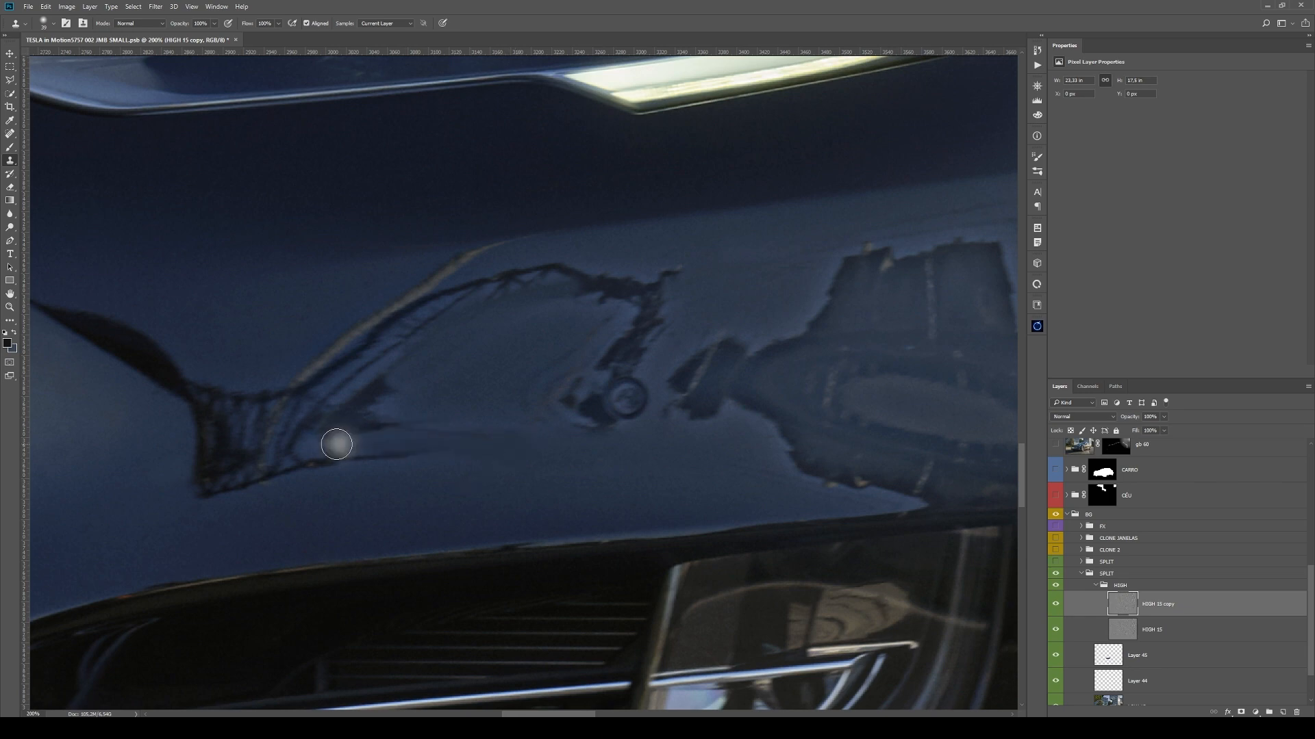
- Isolate the HIGH 15 copy layer to examine the remaining reflection edges on the bumper
{"action": "key", "text": "alt+space"}
{"action": "left_click_drag", "start_coordinate": [551, 477], "coordinate": [692, 475]}
{"action": "left_click", "coordinate": [692, 474]}
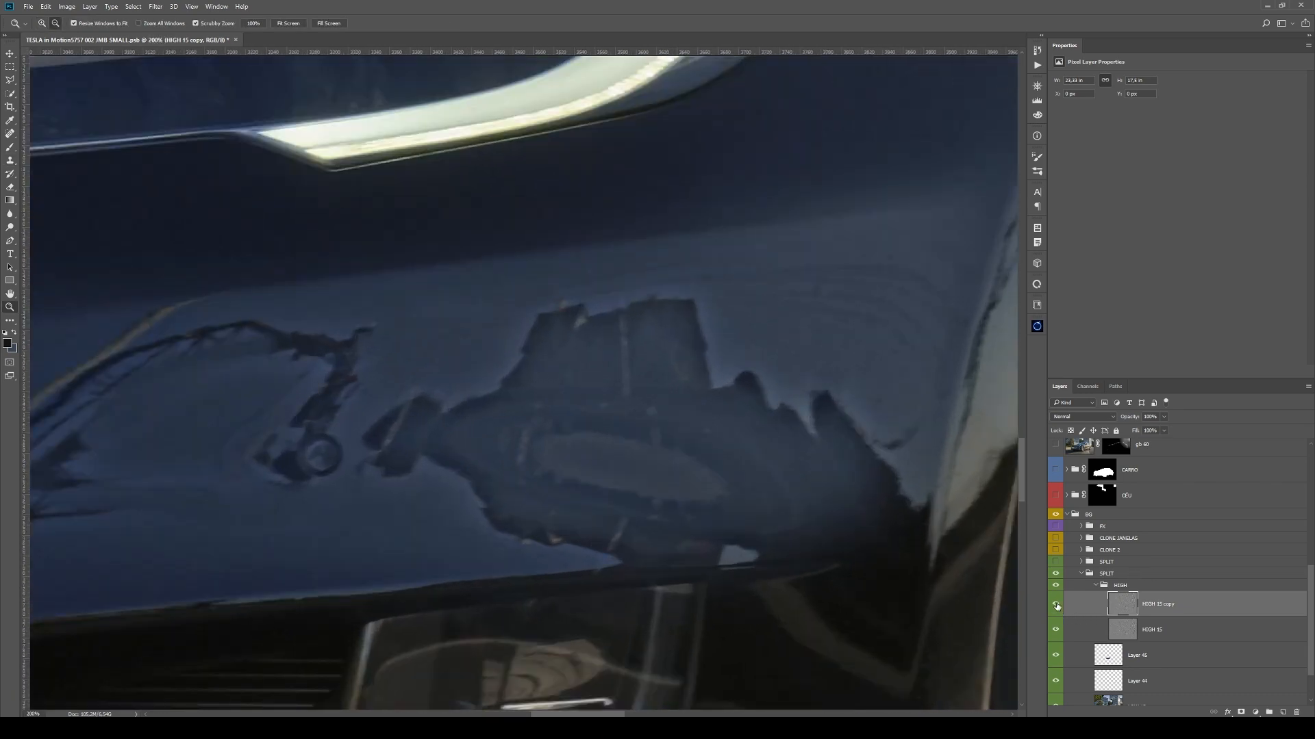
{"action": "left_click", "coordinate": [1055, 605], "text": "alt"}
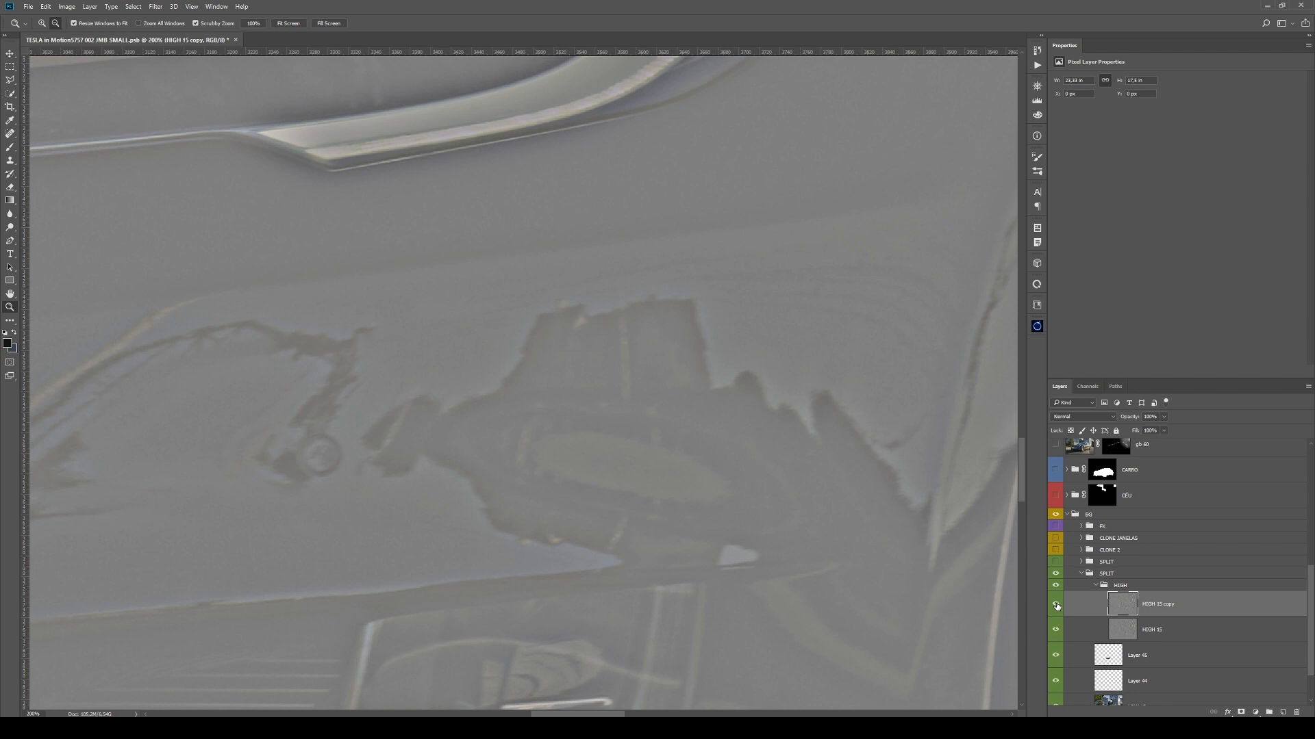
- Outline the clean paint between the headlight and the bumper reflection, up towards the wheel arch, with the Polygonal Lasso
{"action": "key", "text": "s"}
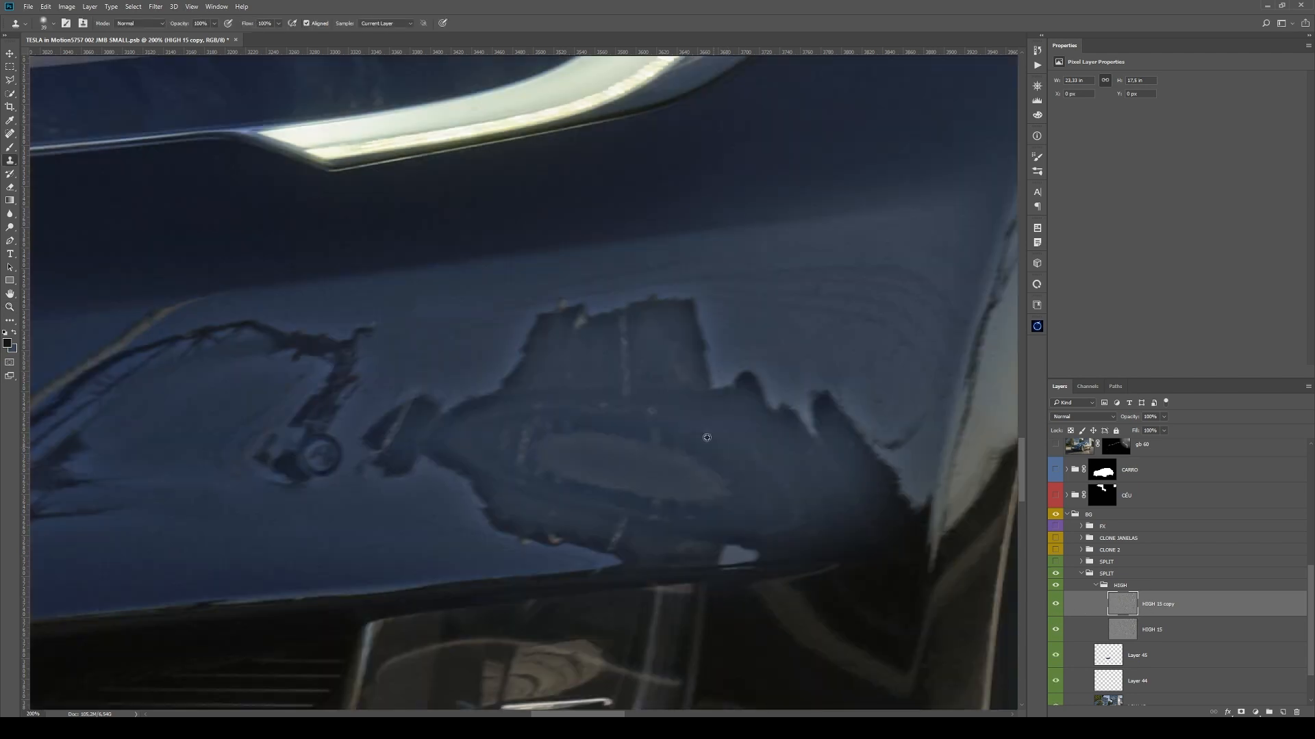
{"action": "key", "text": "z"}
{"action": "left_click", "coordinate": [690, 355], "text": "alt"}
{"action": "left_click", "coordinate": [689, 355], "text": "alt"}
{"action": "left_click_drag", "start_coordinate": [695, 325], "coordinate": [651, 423]}
{"action": "mouse_move", "coordinate": [469, 407]}
{"action": "left_mouse_down"}
{"action": "mouse_move", "coordinate": [768, 379]}
{"action": "mouse_move", "coordinate": [465, 397]}
{"action": "left_mouse_up"}
{"action": "left_click", "coordinate": [750, 386]}
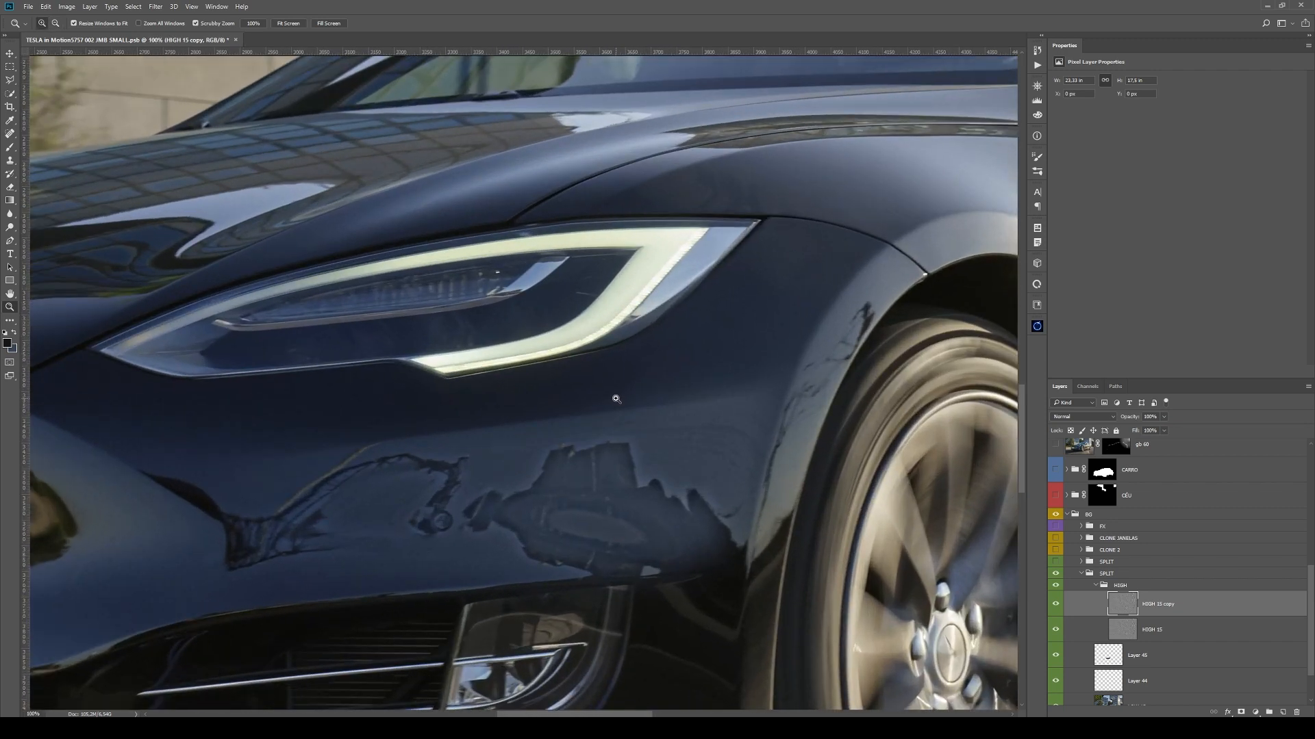
{"action": "key", "text": "l"}
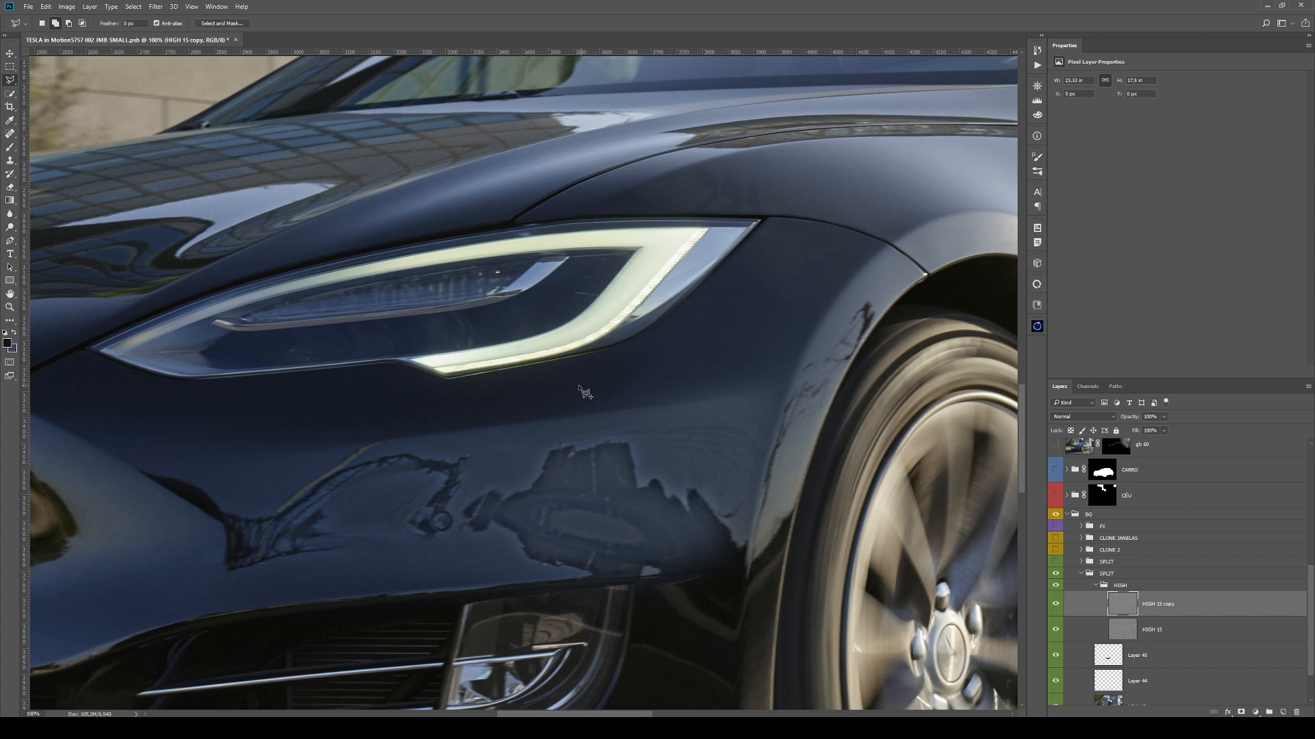
{"action": "left_click", "coordinate": [467, 417]}
{"action": "left_click", "coordinate": [722, 387]}
{"action": "left_click", "coordinate": [774, 355]}
{"action": "left_click", "coordinate": [808, 296]}
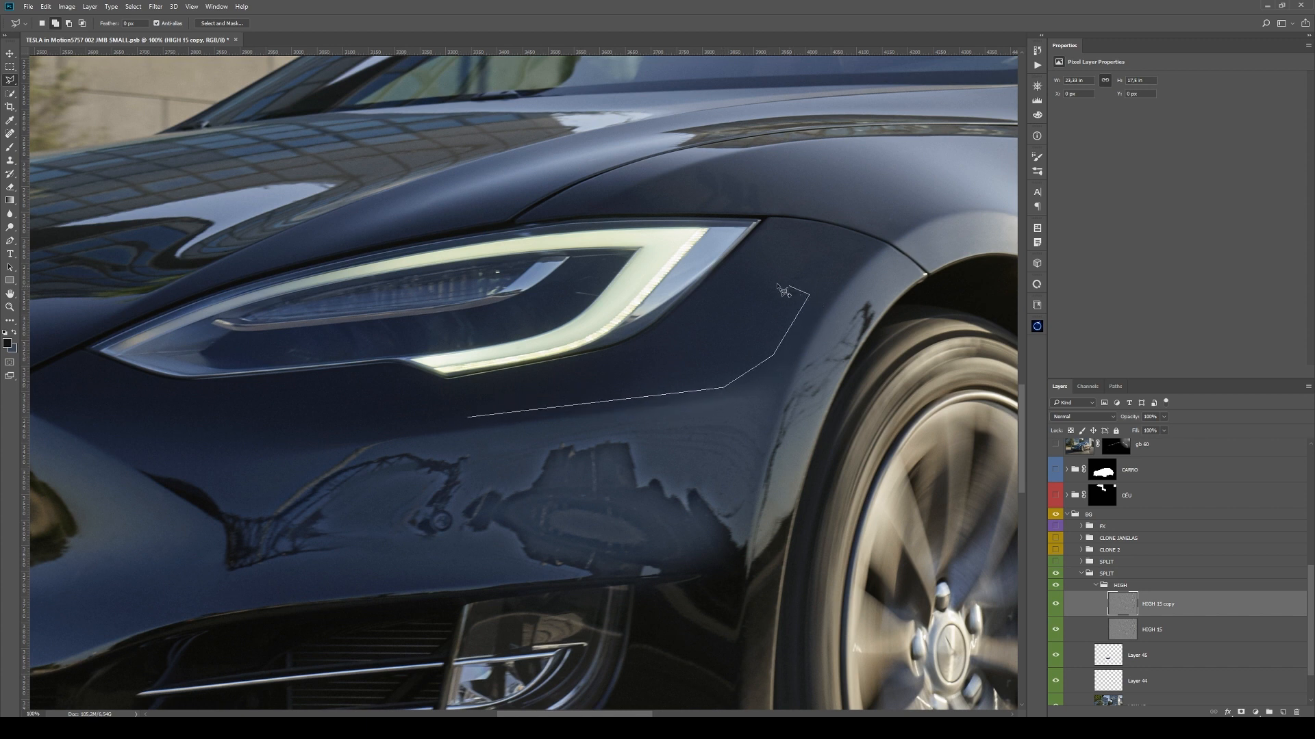
{"action": "left_click", "coordinate": [594, 357]}
{"action": "left_click", "coordinate": [468, 417]}
{"action": "left_click", "coordinate": [430, 427]}
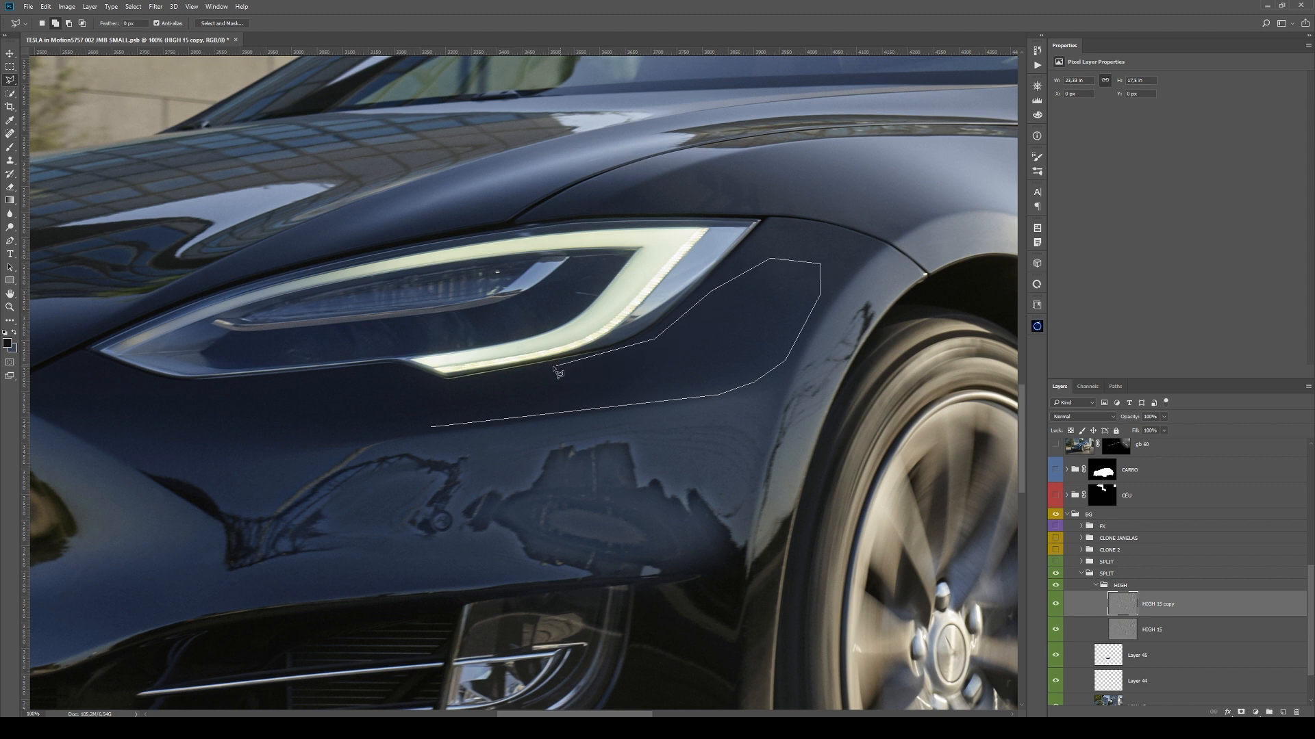
{"action": "double_click", "coordinate": [362, 407]}
- Feather the paint selection, preview it in Quick Mask and copy it from HIGH 15 copy to a new layer
{"action": "key", "text": "shift+F6"}
{"action": "key", "text": "Return"}
{"action": "key", "text": "q"}
{"action": "key", "text": "q"}
{"action": "key", "text": "ctrl+j"}
- Move the copied paint patch down over the crane reflection and rotate it about 5 degrees clockwise
{"action": "key", "text": "v"}
{"action": "mouse_move", "coordinate": [776, 363]}
{"action": "left_mouse_down"}
{"action": "mouse_move", "coordinate": [760, 445]}
{"action": "mouse_move", "coordinate": [728, 443]}
{"action": "left_mouse_up"}
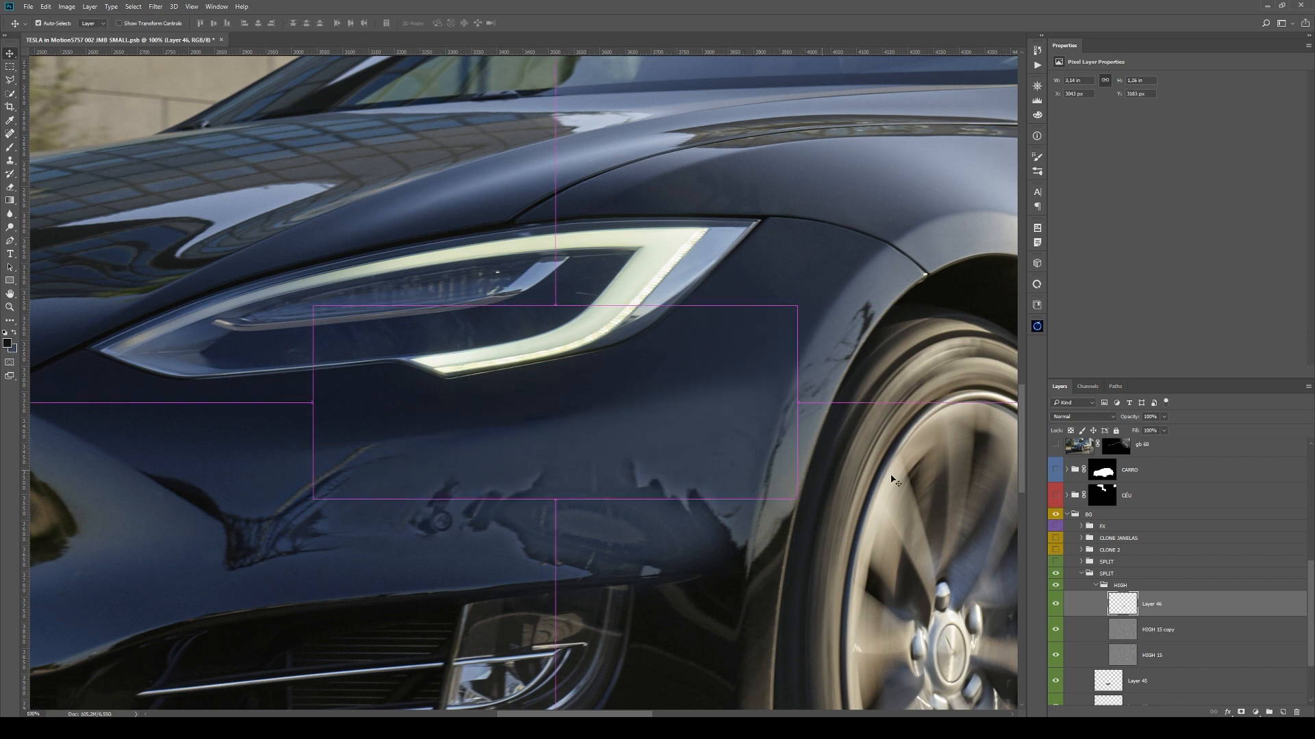
{"action": "key", "text": "ctrl+t"}
{"action": "left_click_drag", "start_coordinate": [934, 510], "coordinate": [793, 472]}
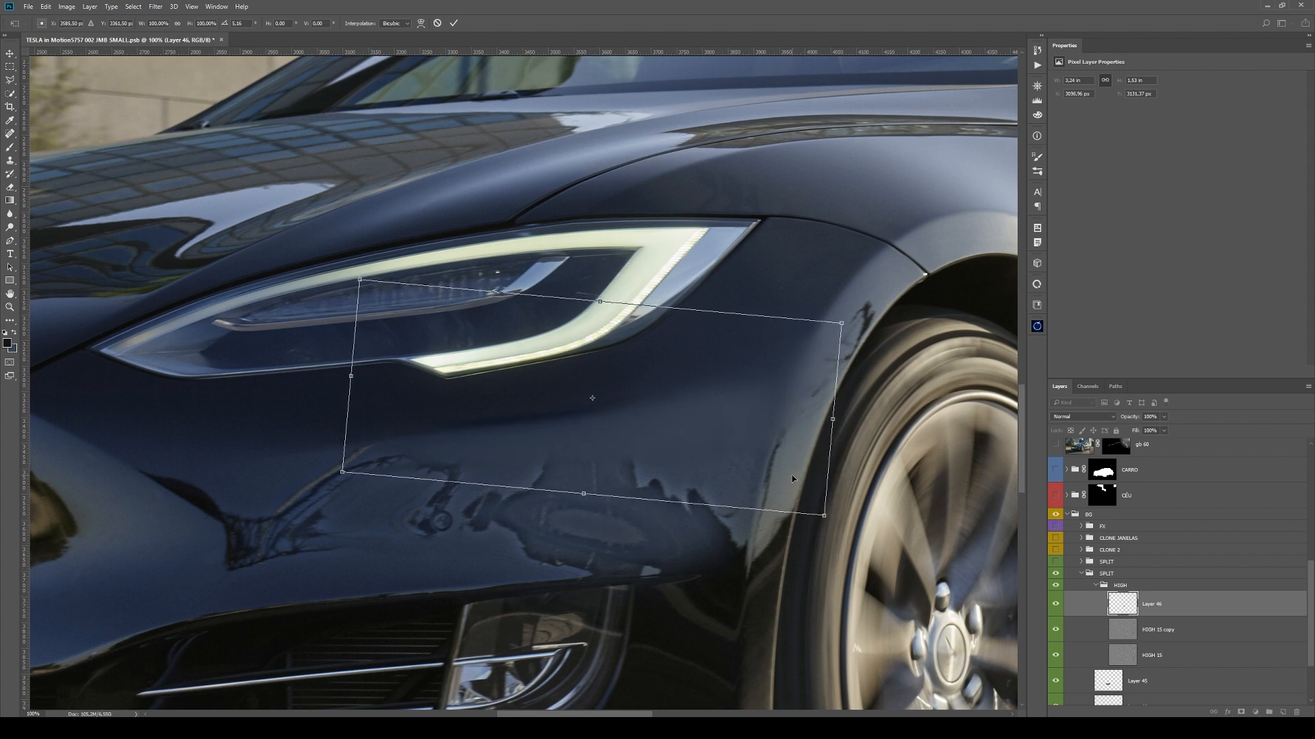
{"action": "key", "text": "Return"}
- Add a layer mask to Layer 46 and brush black on it to blend the patch below the headlight
{"action": "key", "text": "ctrl+plus"}
{"action": "left_click_drag", "start_coordinate": [704, 428], "coordinate": [662, 377]}
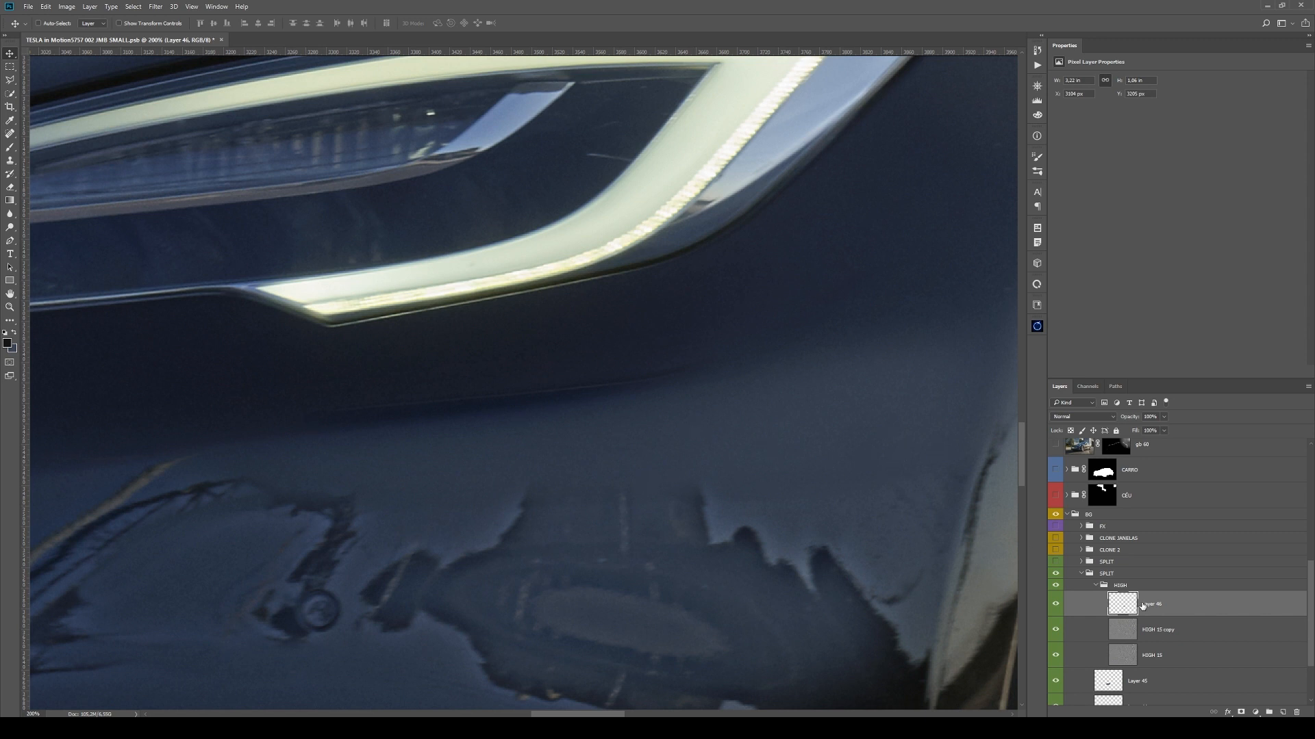
{"action": "left_click", "coordinate": [1241, 712]}
{"action": "key", "text": "b"}
{"action": "left_click_drag", "start_coordinate": [382, 427], "coordinate": [424, 428]}
{"action": "key", "text": "x"}
{"action": "mouse_move", "coordinate": [296, 378]}
{"action": "left_mouse_down"}
{"action": "mouse_move", "coordinate": [748, 331]}
{"action": "mouse_move", "coordinate": [675, 367]}
{"action": "mouse_move", "coordinate": [461, 373]}
{"action": "mouse_move", "coordinate": [523, 351]}
{"action": "mouse_move", "coordinate": [395, 378]}
{"action": "left_mouse_up"}
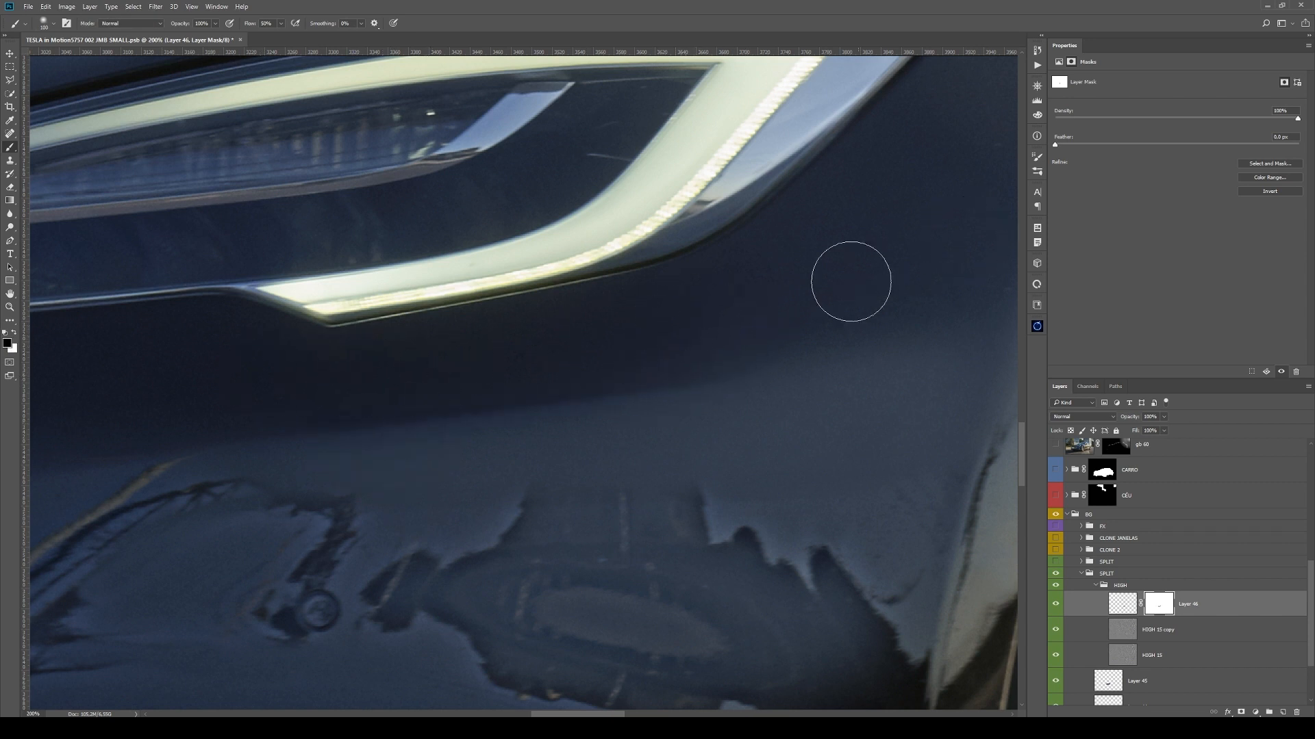
{"action": "left_click_drag", "start_coordinate": [815, 332], "coordinate": [597, 322]}
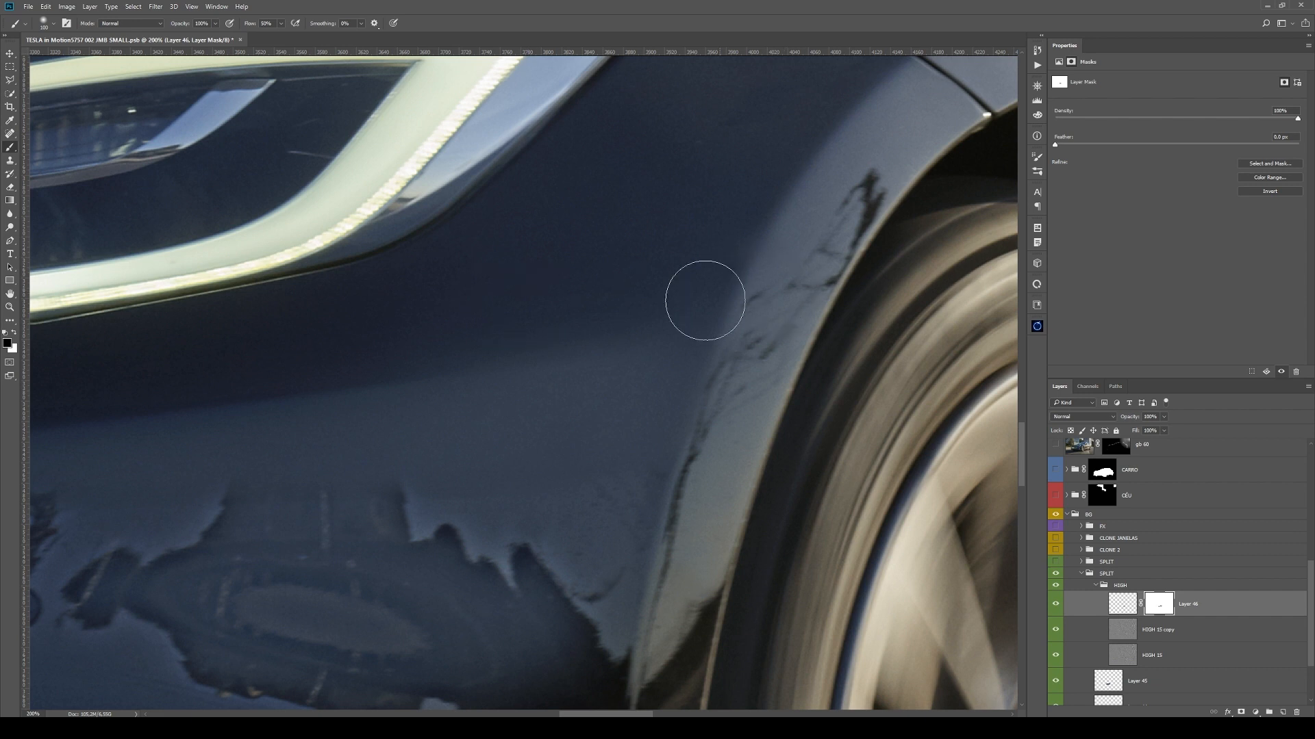
{"action": "left_click_drag", "start_coordinate": [343, 320], "coordinate": [622, 279]}
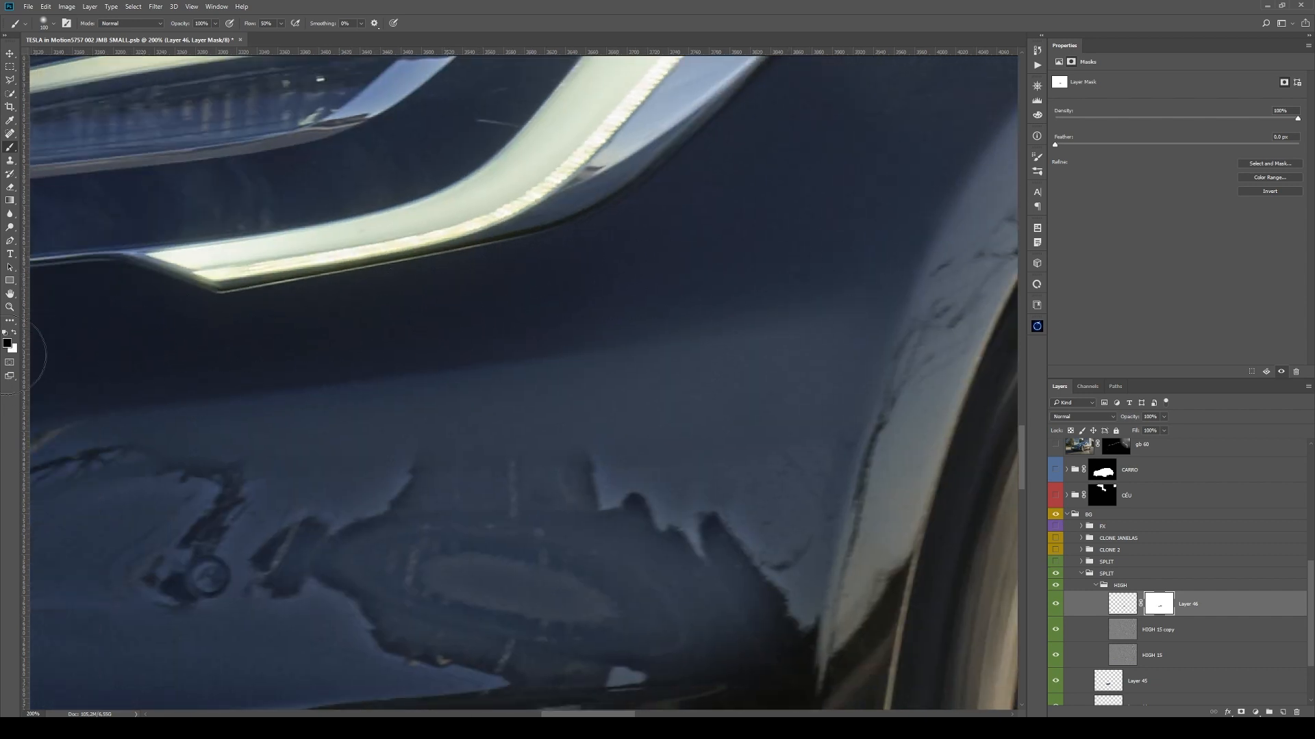
{"action": "left_click_drag", "start_coordinate": [449, 312], "coordinate": [544, 296]}
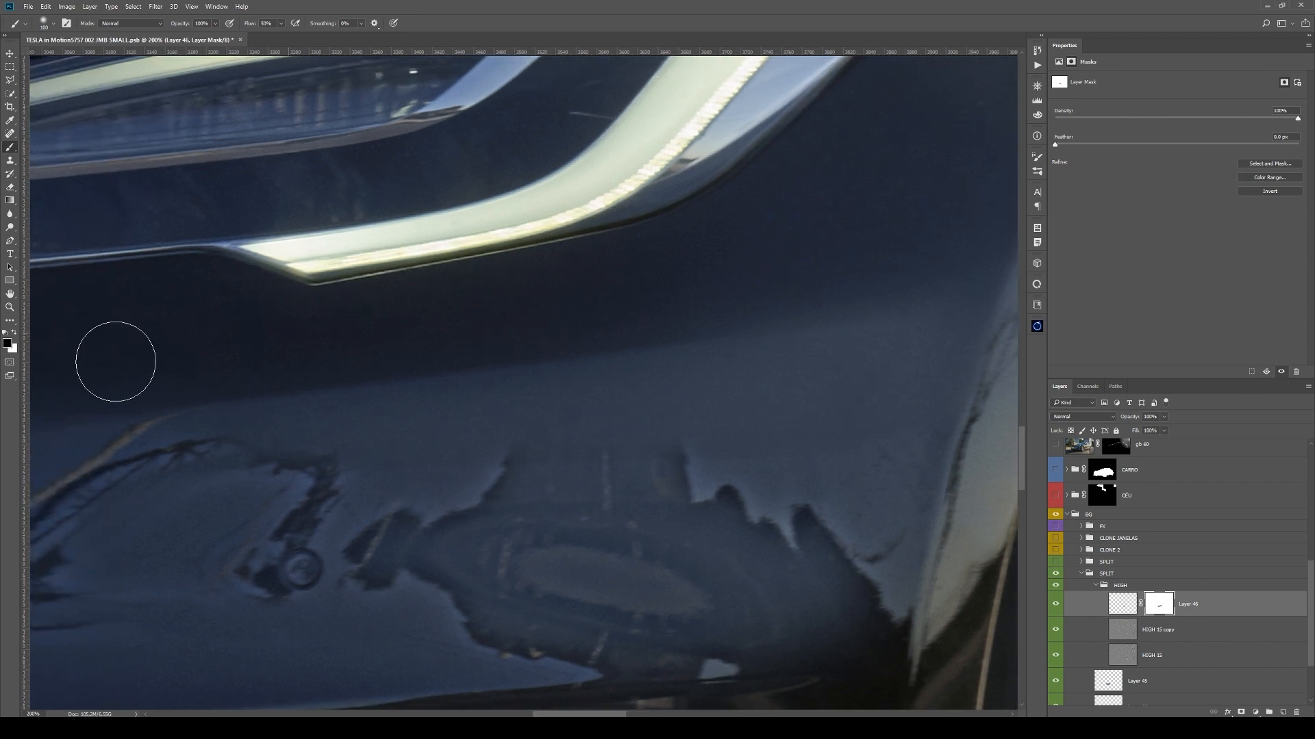
{"action": "left_click_drag", "start_coordinate": [634, 294], "coordinate": [471, 311]}
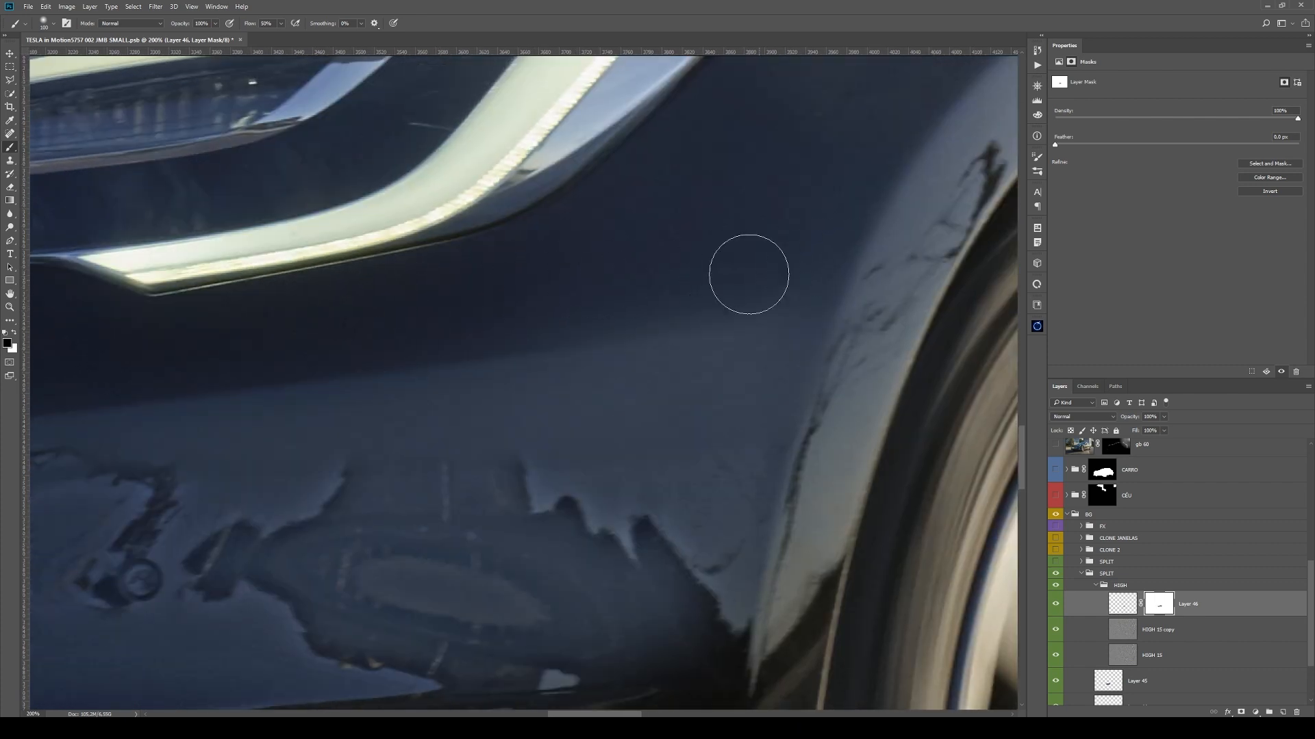
- Toggle Layer 46's visibility to compare the bumper with and without the patch, and check the wider front of the car
{"action": "left_click", "coordinate": [1056, 604]}
{"action": "left_click", "coordinate": [1056, 604]}
{"action": "left_click", "coordinate": [1056, 604]}
{"action": "left_click", "coordinate": [1056, 604]}
{"action": "key", "text": "z"}
{"action": "left_click", "coordinate": [696, 485], "text": "alt"}
{"action": "left_click", "coordinate": [696, 485], "text": "alt"}
{"action": "left_click_drag", "start_coordinate": [692, 487], "coordinate": [754, 437]}
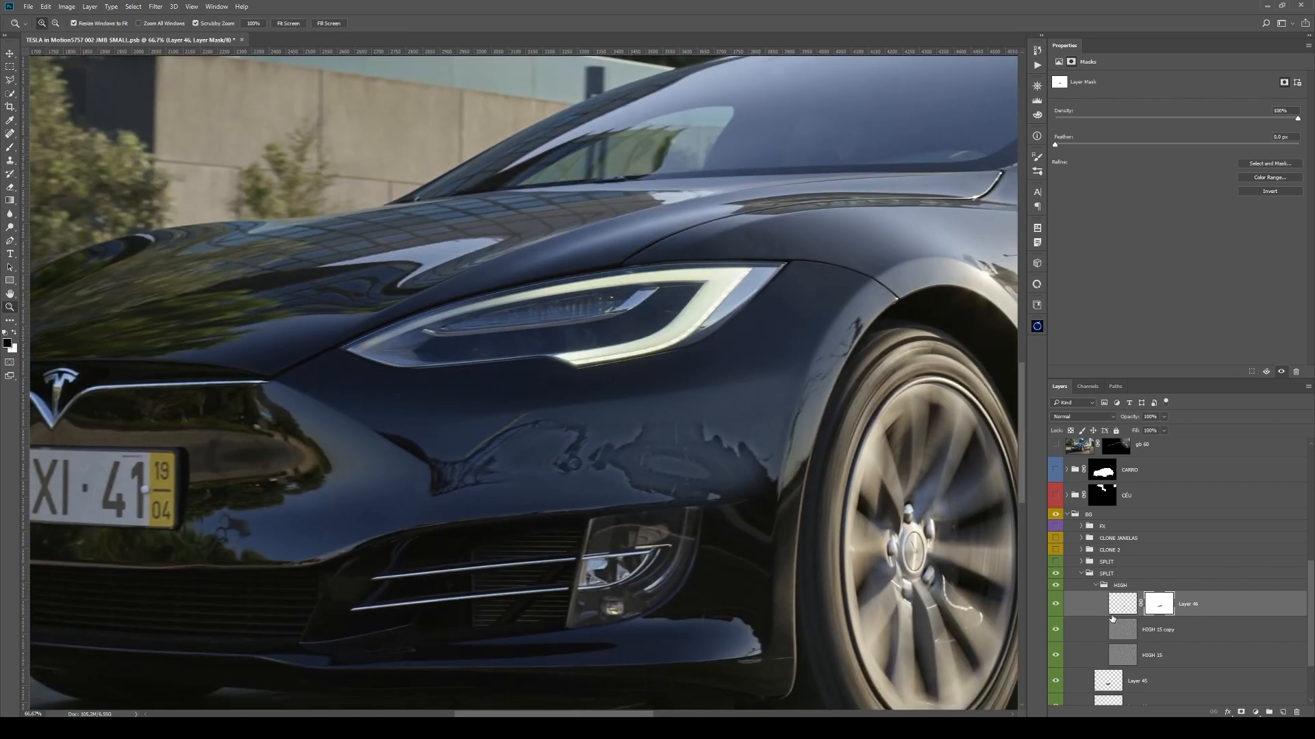
- Duplicate the masked Layer 46 patch three times, placing the copies over the remaining bumper reflection
{"action": "key", "text": "ctrl+j"}
{"action": "key", "text": "v"}
{"action": "left_click_drag", "start_coordinate": [803, 432], "coordinate": [816, 459]}
{"action": "key", "text": "z"}
{"action": "left_click", "coordinate": [815, 457]}
{"action": "left_click", "coordinate": [815, 457]}
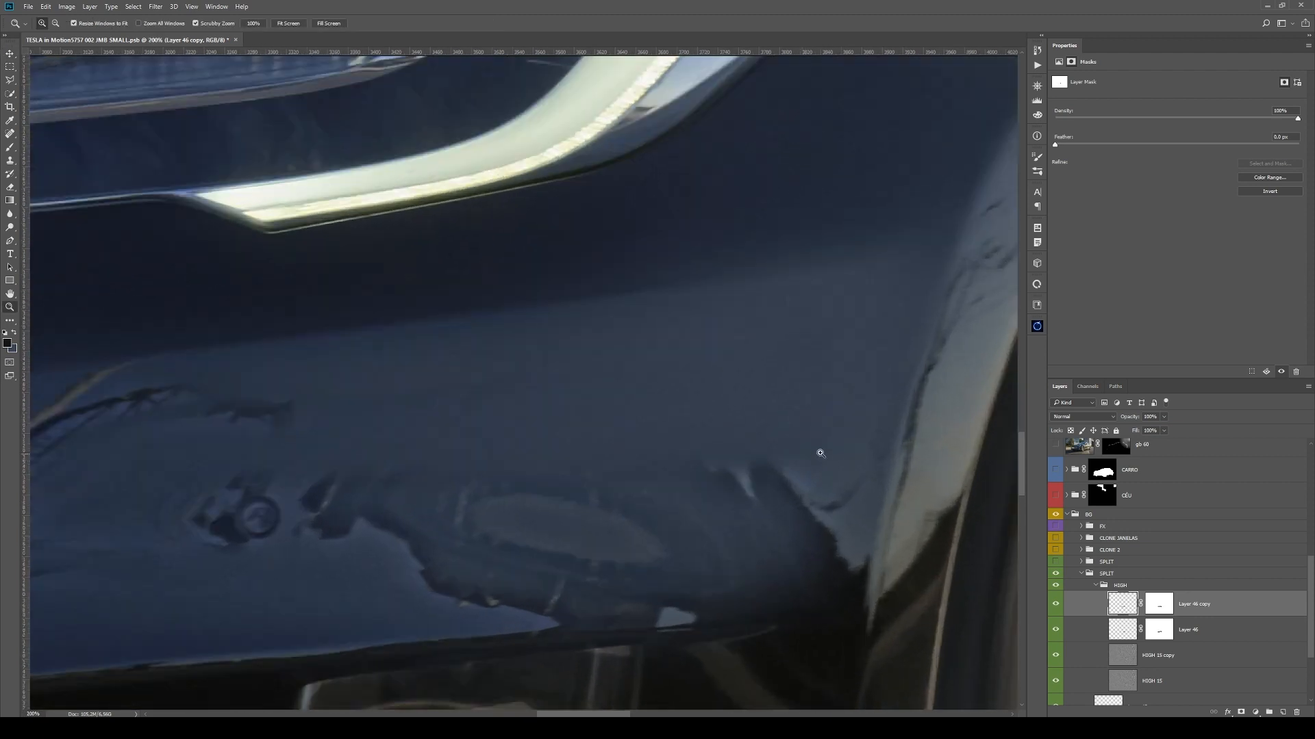
{"action": "key", "text": "ctrl+j"}
{"action": "key", "text": "v"}
{"action": "left_click_drag", "start_coordinate": [805, 425], "coordinate": [882, 476]}
{"action": "key", "text": "ctrl+j"}
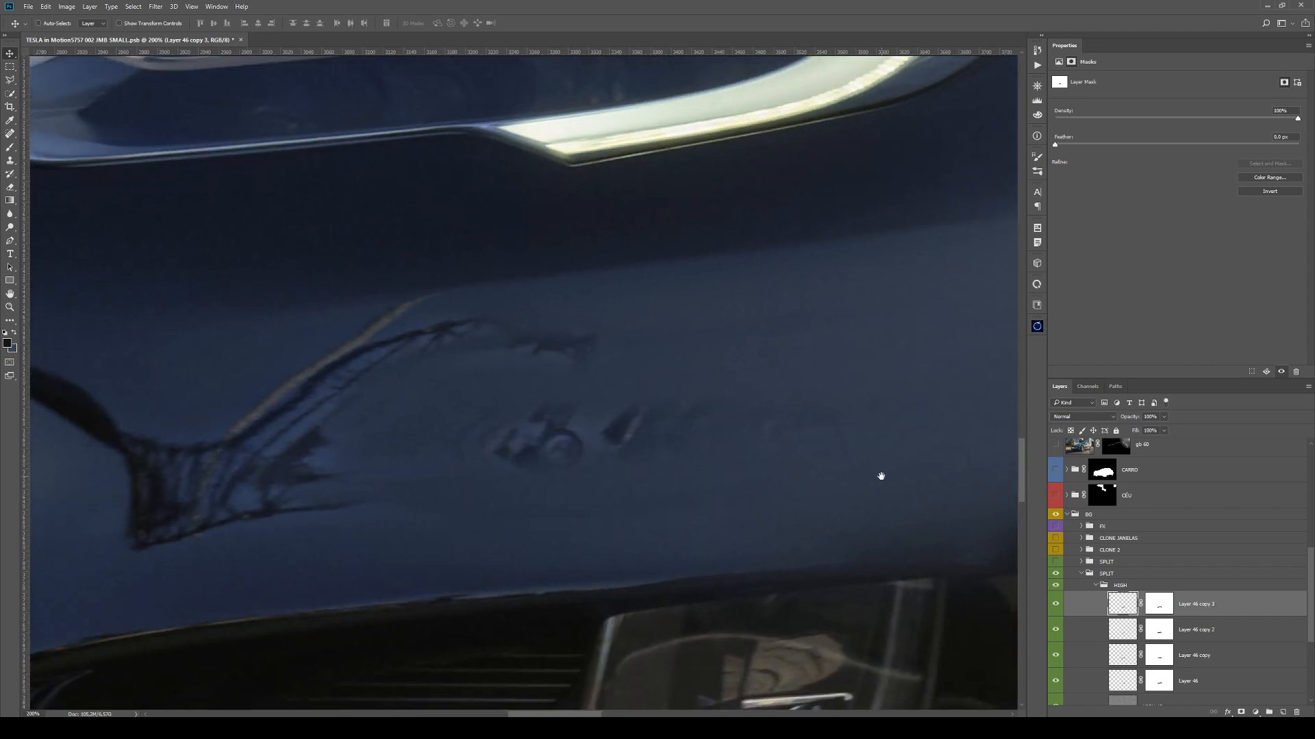
- Target the mask of Layer 46 copy 3 with a smaller brush, and switch to the mask of Layer 46 copy 2
{"action": "left_click", "coordinate": [1126, 609]}
{"action": "key", "text": "b"}
{"action": "left_click", "coordinate": [1149, 609]}
{"action": "key", "text": "bracketleft"}
{"action": "key", "text": "bracketleft"}
{"action": "key", "text": "bracketleft"}
{"action": "key", "text": "bracketleft"}
{"action": "key", "text": "bracketleft"}
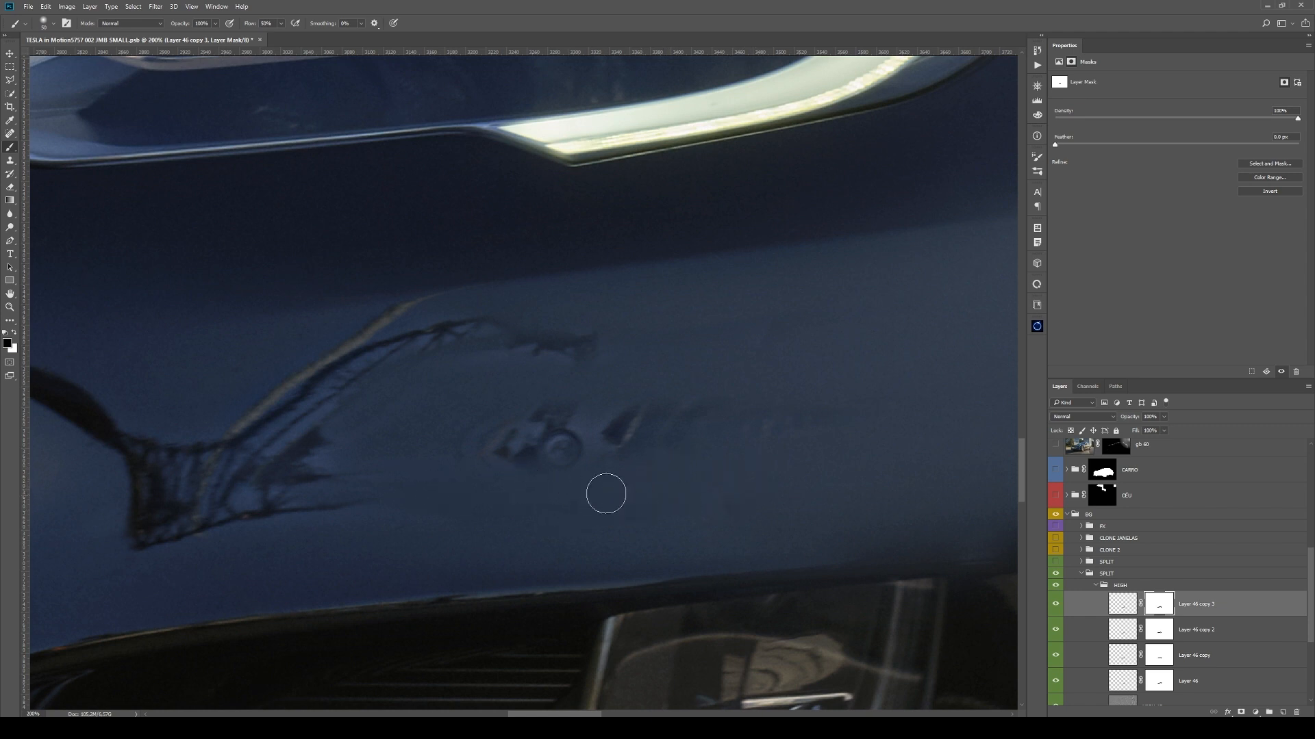
{"action": "key", "text": "alt+bracketleft"}
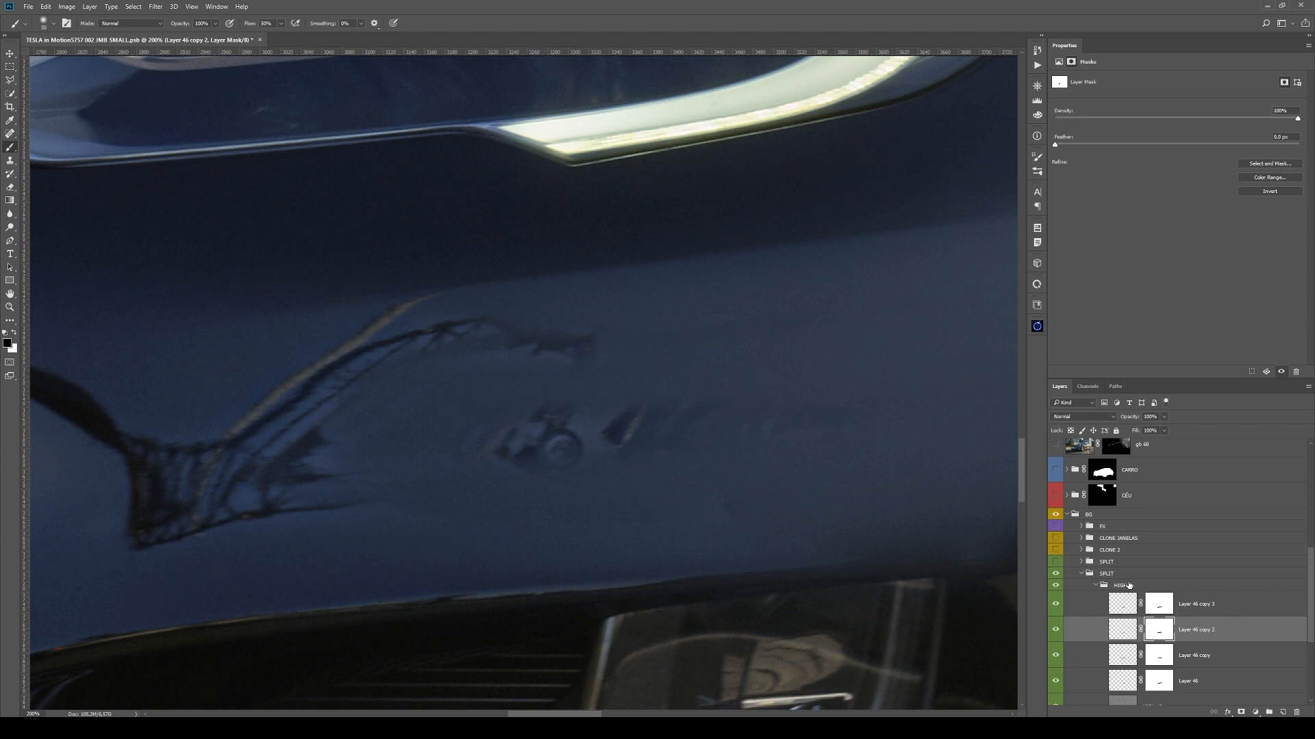
- Merge Layer 46 and its three copies into one layer and toggle its visibility to check the patch
{"action": "left_click", "coordinate": [1123, 680]}
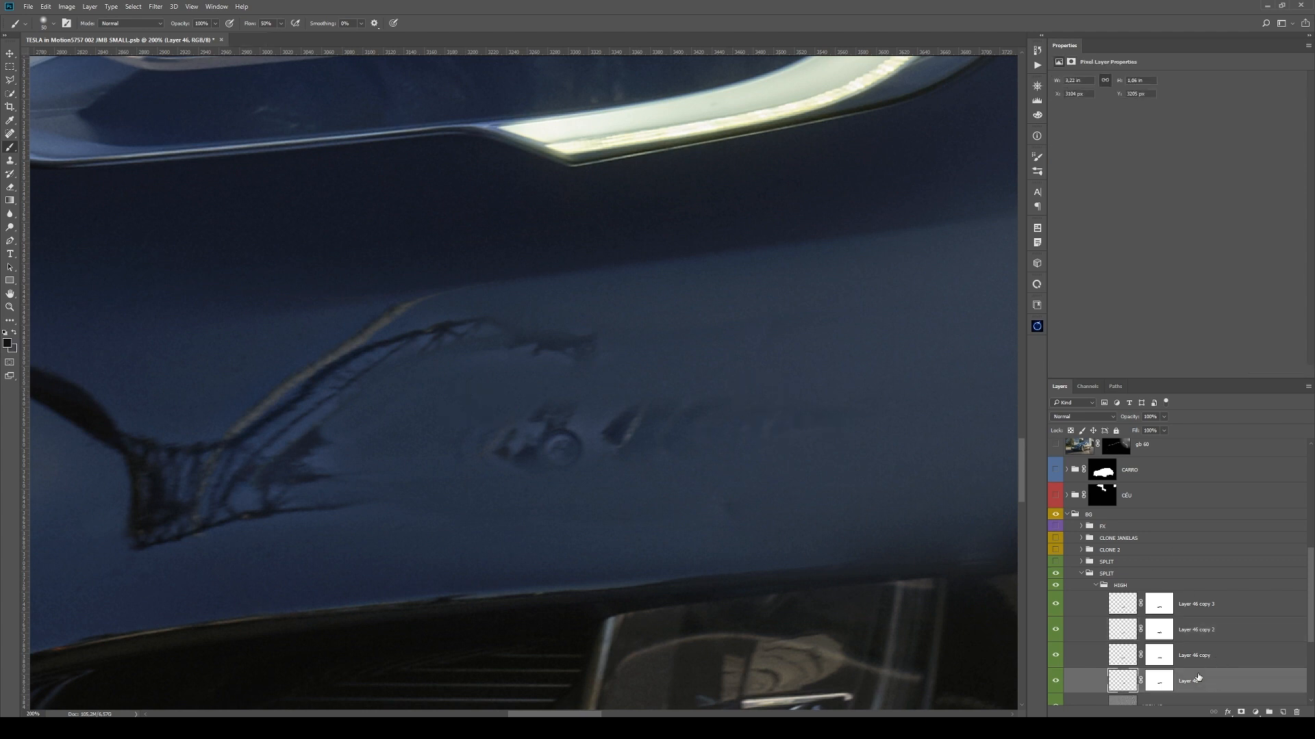
{"action": "left_click", "coordinate": [1213, 606], "text": "shift"}
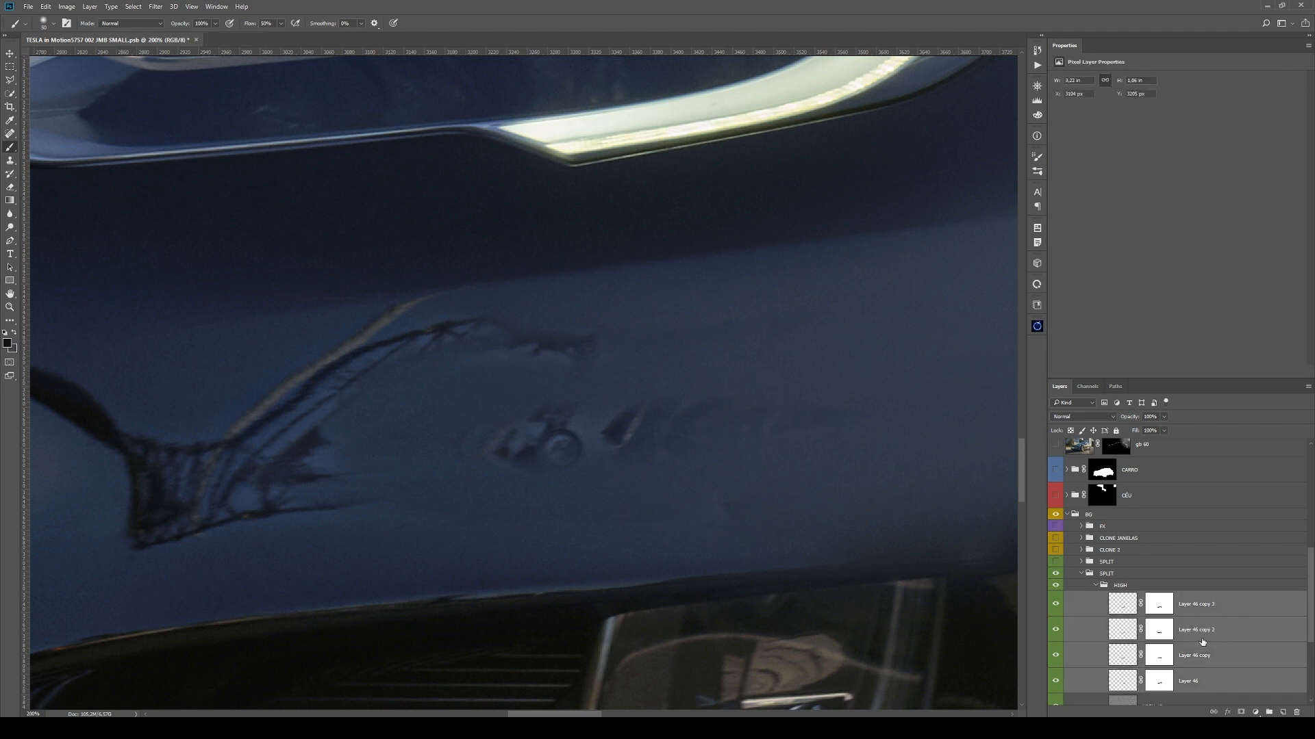
{"action": "key", "text": "ctrl+e"}
{"action": "left_click", "coordinate": [1056, 606]}
{"action": "left_click", "coordinate": [1057, 606]}
- Merge the combined patch layer with HIGH 15 copy, with the Clone Stamp ready
{"action": "key", "text": "s"}
{"action": "left_click_drag", "start_coordinate": [755, 471], "coordinate": [603, 476]}
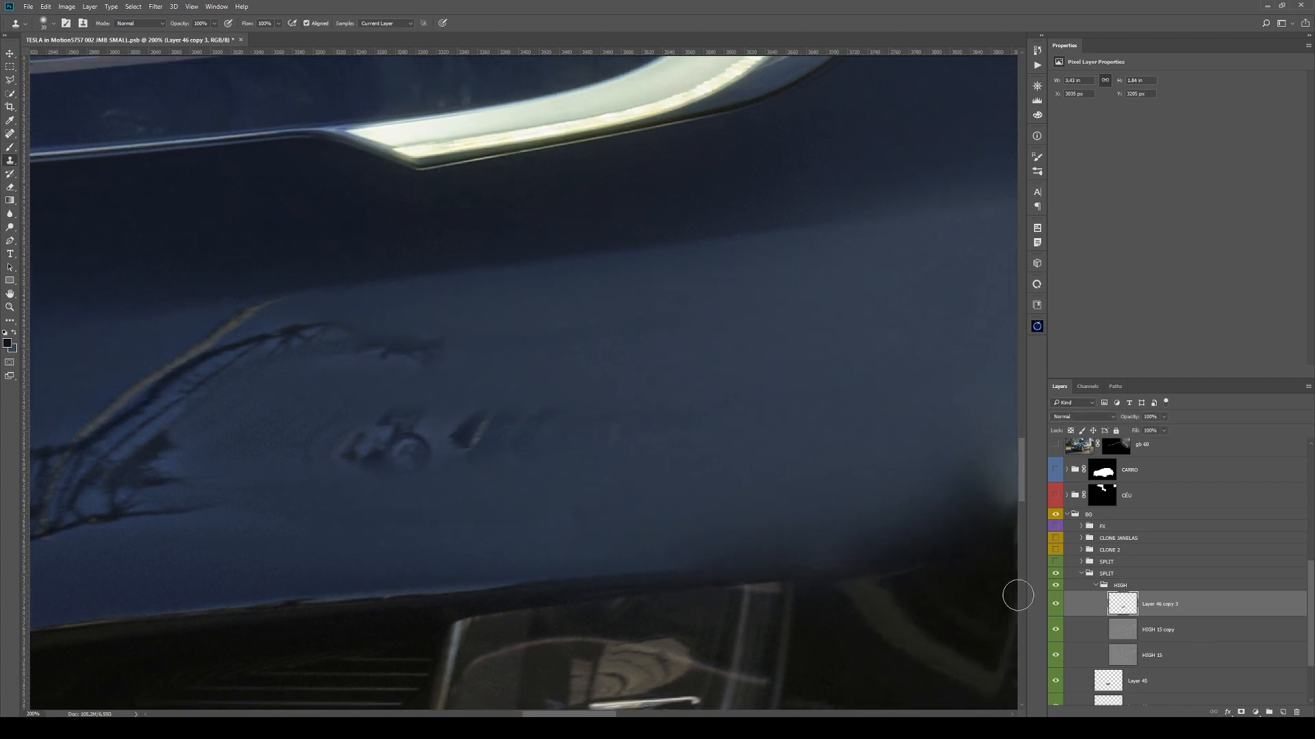
{"action": "left_click", "coordinate": [1171, 635], "text": "shift"}
{"action": "key", "text": "ctrl+e"}
- Clone clean paint texture over the leftover smudges and the round reflection remnant in the middle of the bumper
{"action": "left_click_drag", "start_coordinate": [734, 423], "coordinate": [746, 426]}
{"action": "left_click", "coordinate": [713, 340], "text": "alt"}
{"action": "left_click_drag", "start_coordinate": [606, 335], "coordinate": [675, 331]}
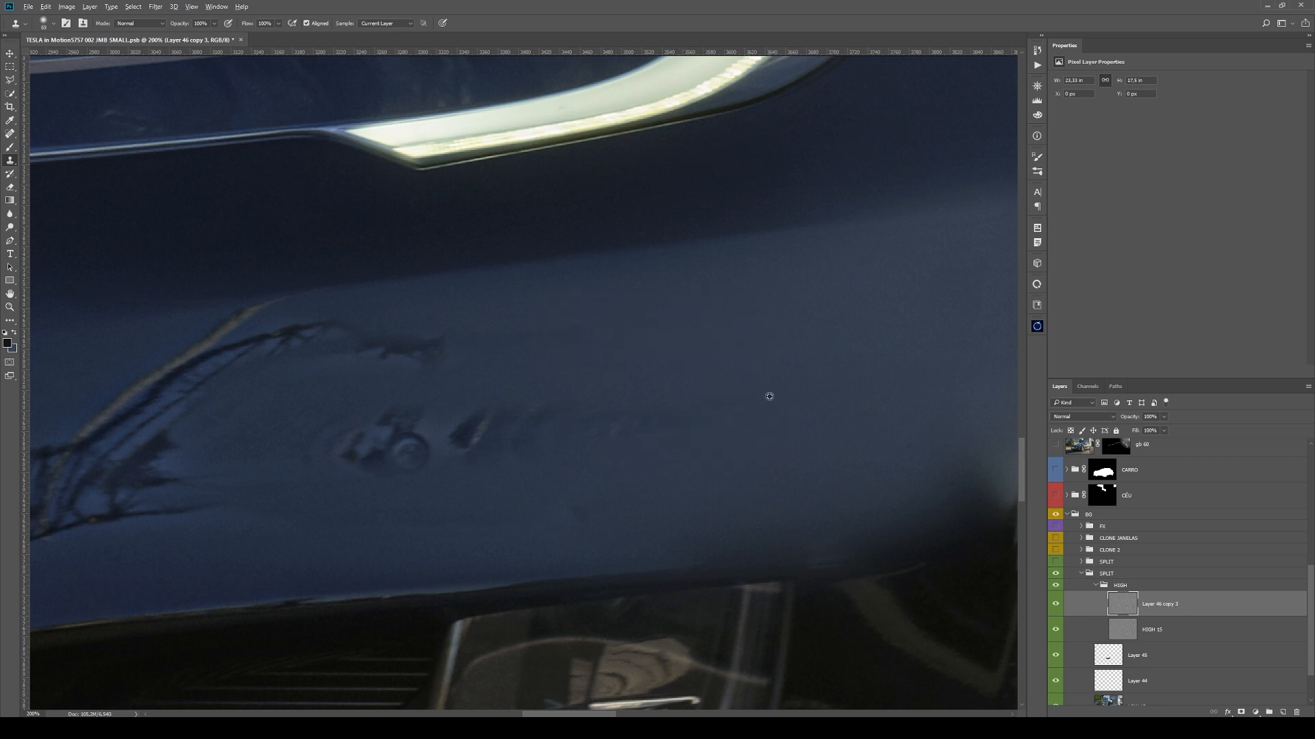
{"action": "left_click", "coordinate": [674, 511], "text": "alt"}
{"action": "left_click_drag", "start_coordinate": [577, 513], "coordinate": [664, 506]}
{"action": "left_click", "coordinate": [697, 430], "text": "alt"}
{"action": "left_click_drag", "start_coordinate": [430, 434], "coordinate": [664, 421]}
{"action": "left_click", "coordinate": [720, 403], "text": "alt"}
{"action": "left_click_drag", "start_coordinate": [369, 444], "coordinate": [380, 444]}
{"action": "left_click", "coordinate": [634, 438], "text": "alt"}
{"action": "left_click_drag", "start_coordinate": [474, 490], "coordinate": [459, 499]}
{"action": "left_click", "coordinate": [611, 481], "text": "alt"}
{"action": "left_click_drag", "start_coordinate": [380, 454], "coordinate": [345, 444]}
{"action": "left_click", "coordinate": [608, 416], "text": "alt"}
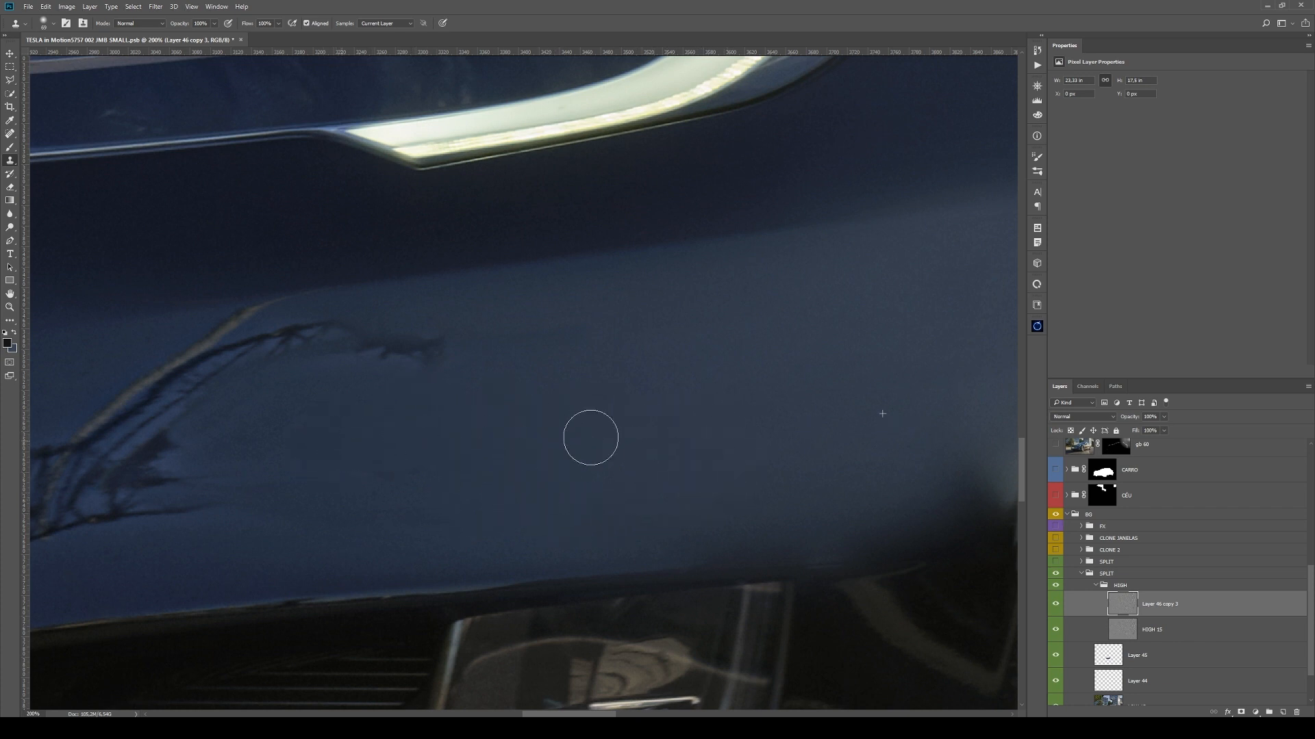
- View the whole car and toggle the SPLIT group's visibility repeatedly to compare the bumper before and after retouching
{"action": "key", "text": "z"}
{"action": "left_click", "coordinate": [320, 396], "text": "alt"}
{"action": "left_click", "coordinate": [353, 402], "text": "alt"}
{"action": "left_click", "coordinate": [364, 404], "text": "alt"}
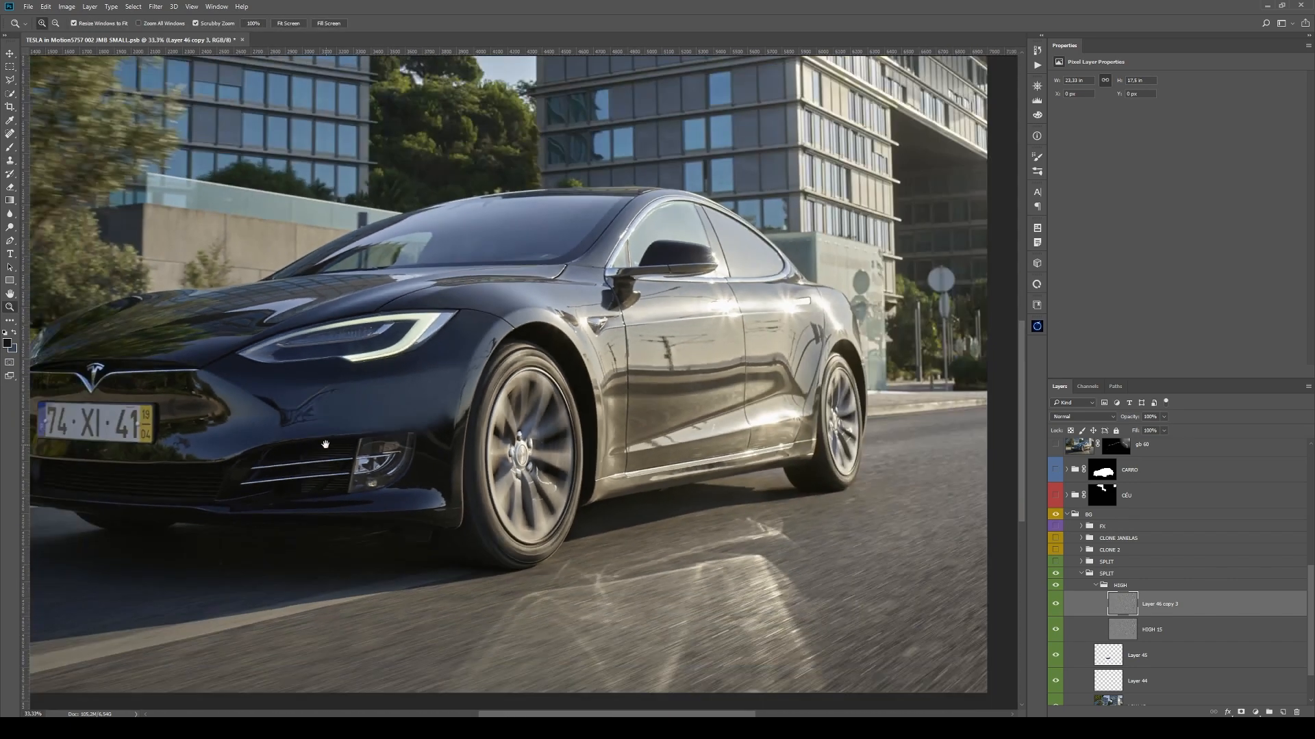
{"action": "left_click_drag", "start_coordinate": [326, 446], "coordinate": [534, 440]}
{"action": "left_click", "coordinate": [658, 452], "text": "alt"}
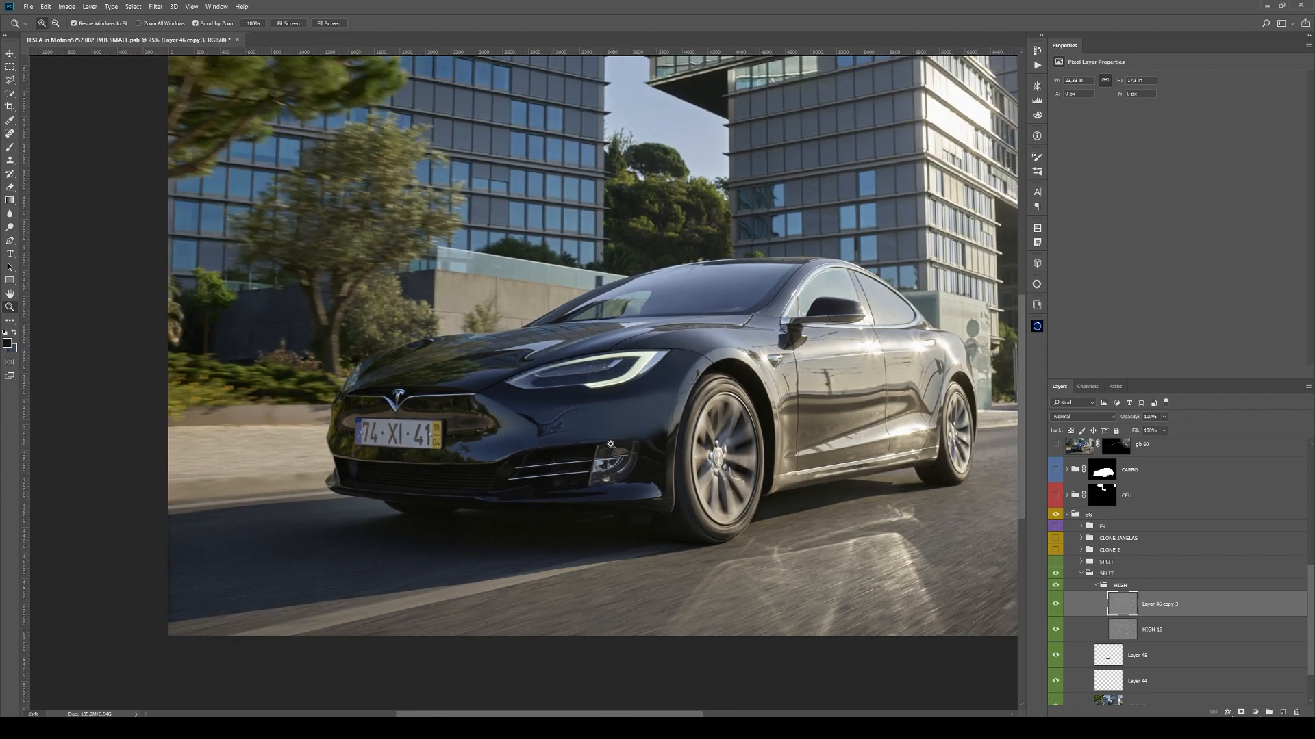
{"action": "left_click", "coordinate": [1054, 576]}
{"action": "left_click", "coordinate": [1054, 577]}
{"action": "left_click", "coordinate": [1055, 576]}
{"action": "left_click", "coordinate": [1054, 576]}
{"action": "left_click", "coordinate": [1055, 576]}
{"action": "left_click", "coordinate": [1054, 576]}
{"action": "left_click", "coordinate": [1054, 577]}
{"action": "left_click", "coordinate": [1055, 576]}
{"action": "left_click", "coordinate": [1054, 576]}
{"action": "left_click", "coordinate": [1057, 575]}
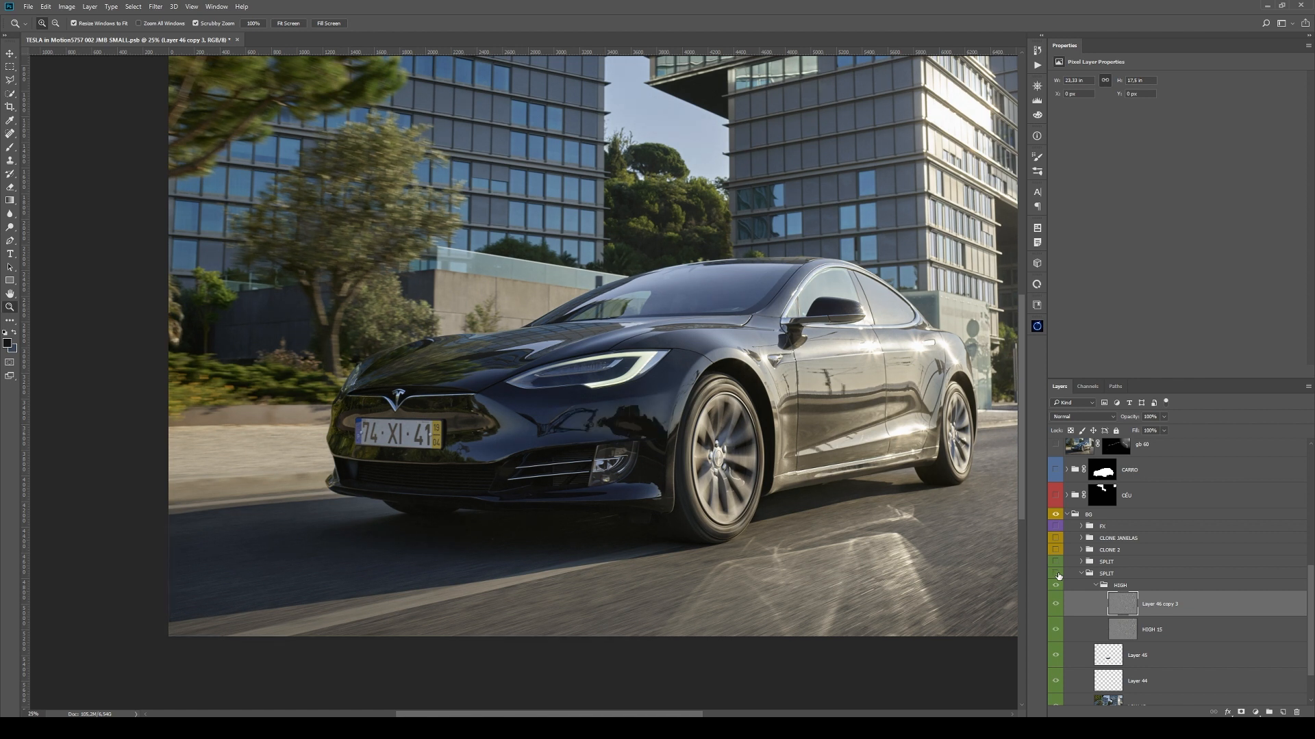
{"action": "left_click", "coordinate": [1057, 575]}
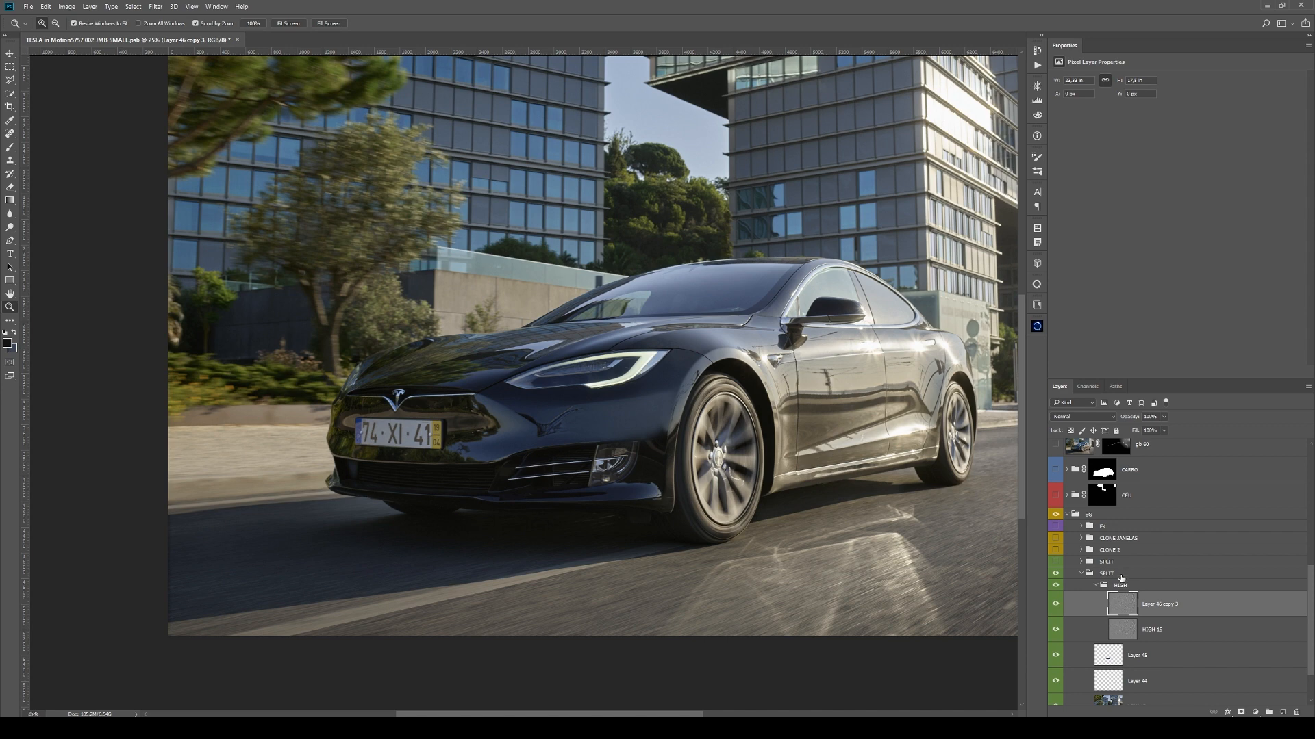
- Delete the expanded SPLIT group that holds the demonstration HIGH and LOW layers
{"action": "key", "text": "ctrl+plus"}
{"action": "key", "text": "ctrl+plus"}
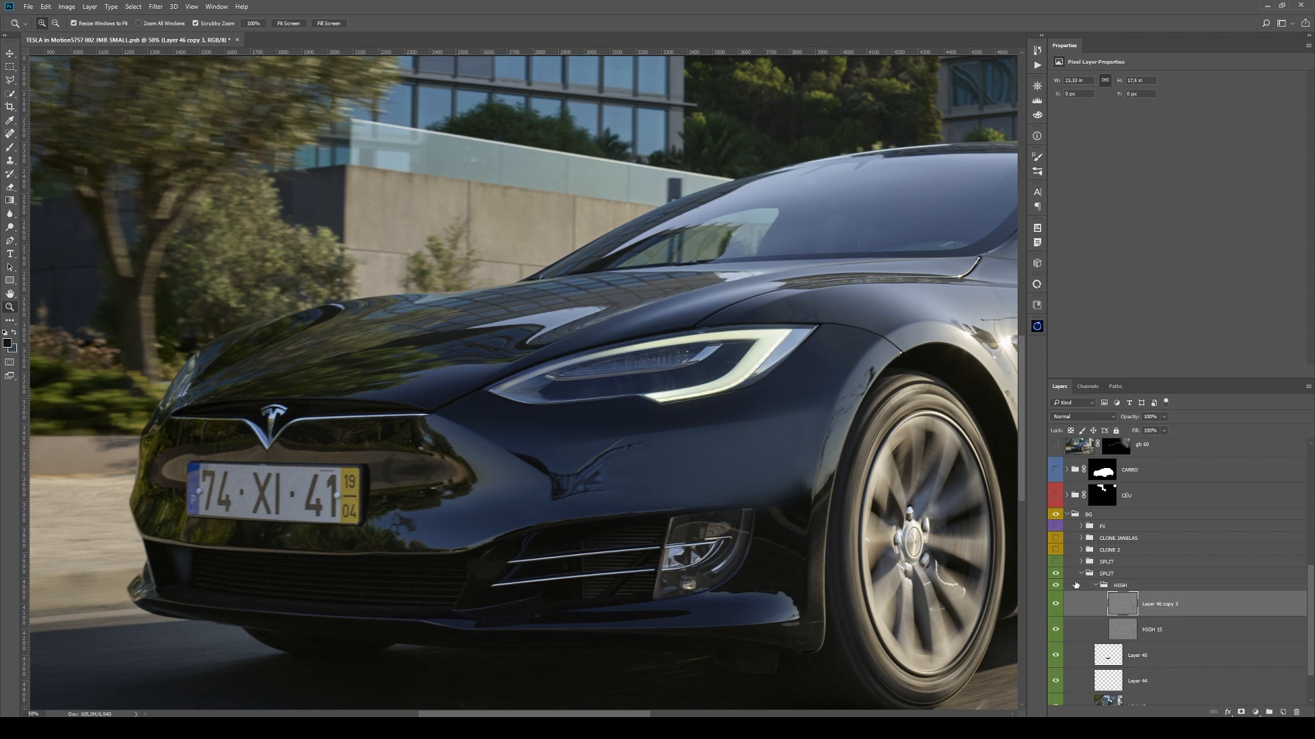
{"action": "left_click", "coordinate": [1109, 573]}
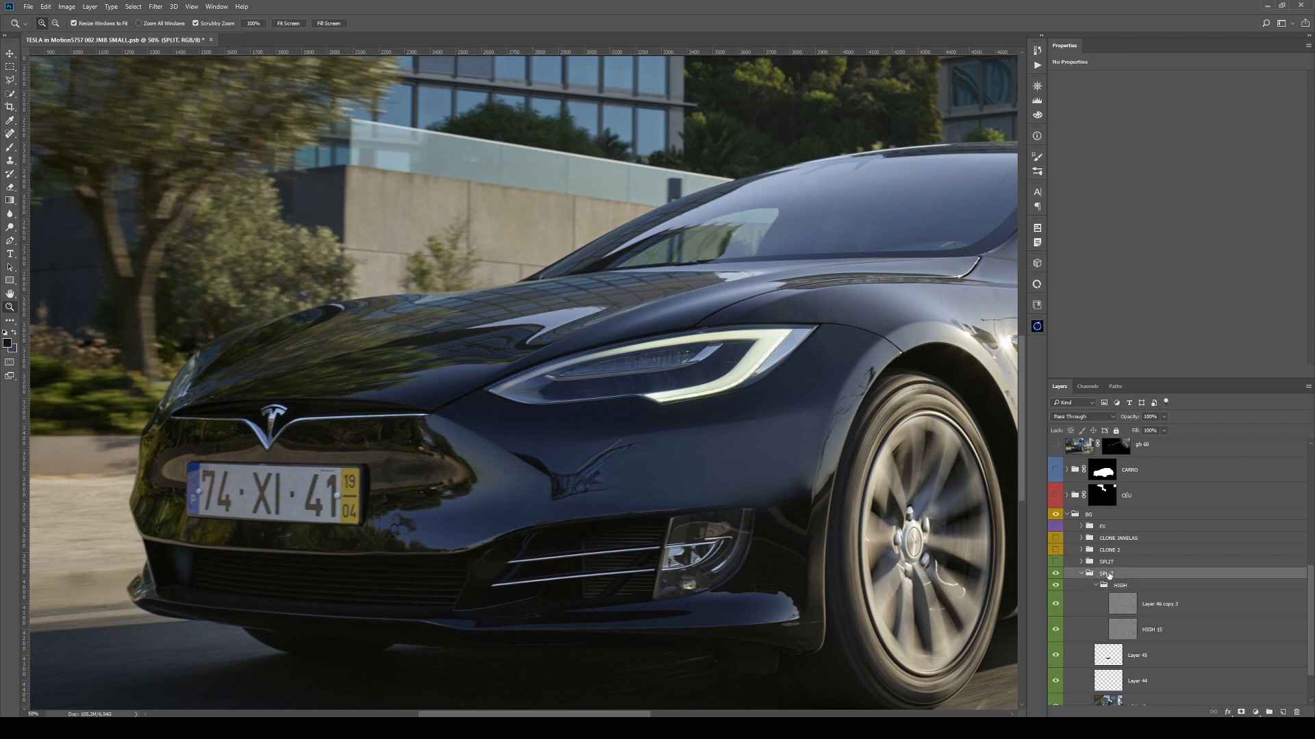
{"action": "left_click", "coordinate": [1058, 574]}
{"action": "left_click_drag", "start_coordinate": [1243, 577], "coordinate": [1296, 712]}
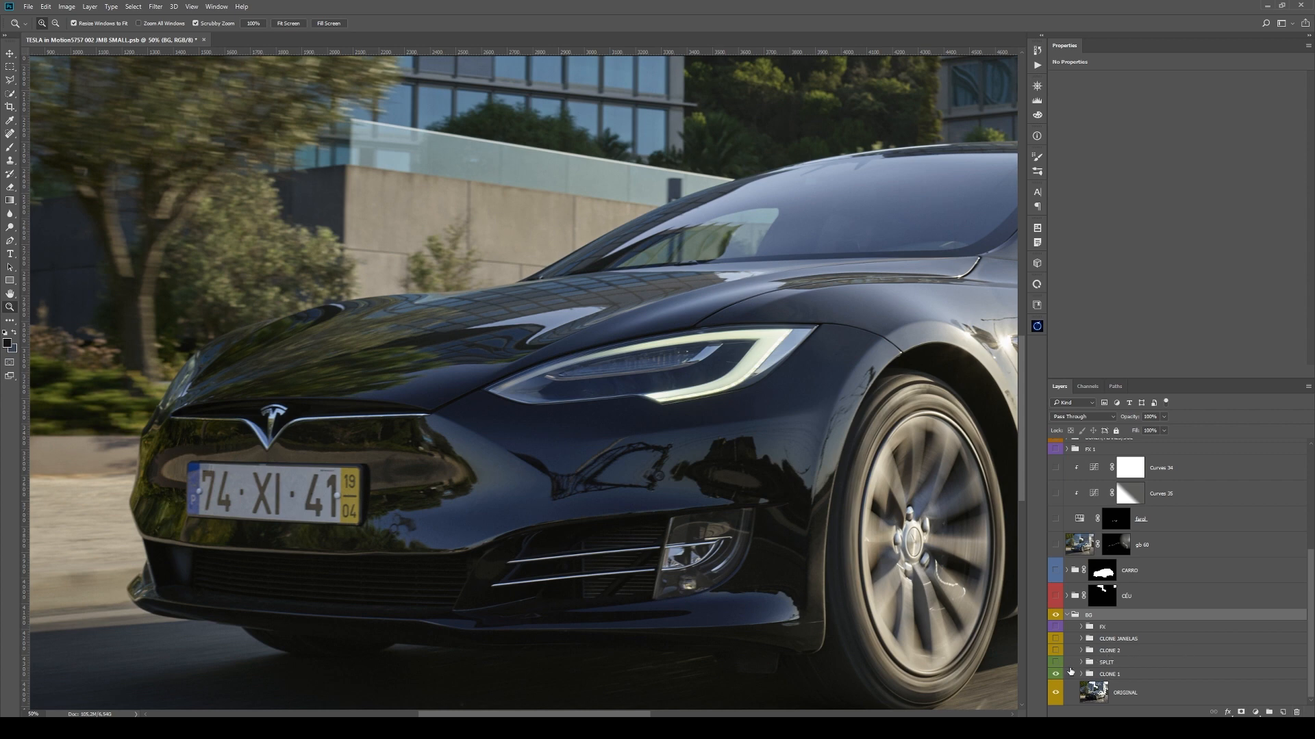
- Show the remaining SPLIT group inside BG and bring the whole front of the car into view
{"action": "left_click", "coordinate": [1057, 664]}
{"action": "left_click", "coordinate": [894, 566], "text": "alt"}
{"action": "left_click_drag", "start_coordinate": [766, 522], "coordinate": [551, 492]}
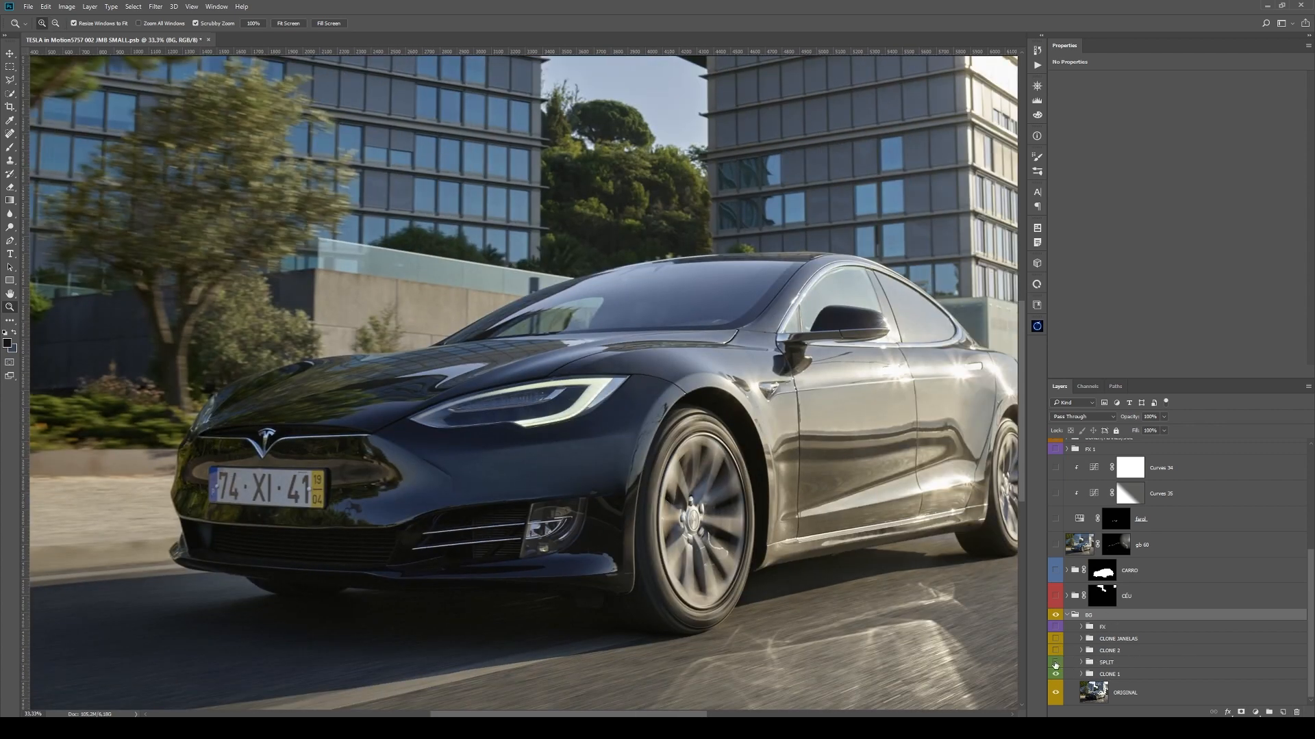
- Toggle the remaining SPLIT group's visibility to compare the reflections across the bumper and doors
{"action": "left_click", "coordinate": [1055, 664]}
{"action": "left_click", "coordinate": [1055, 664]}
{"action": "left_click", "coordinate": [1055, 664]}
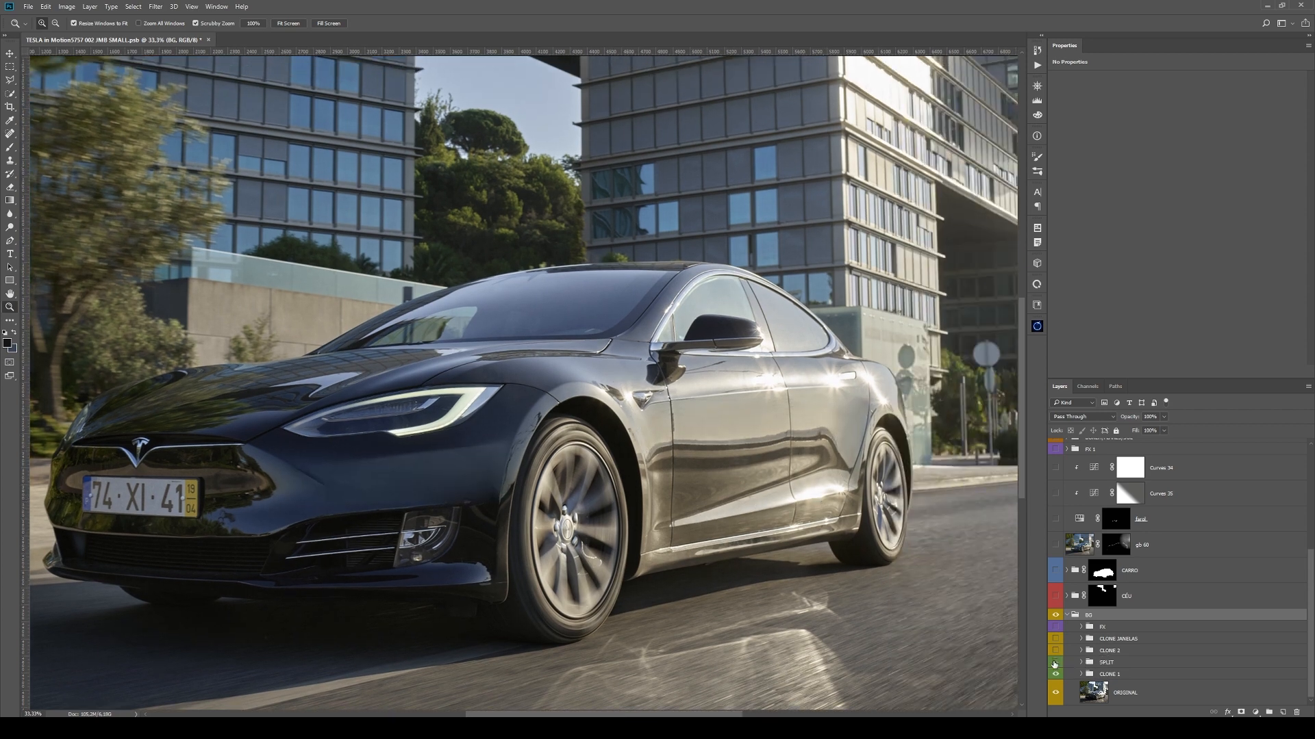
{"action": "left_click", "coordinate": [1056, 664]}
{"action": "left_click", "coordinate": [1055, 665]}
{"action": "left_click", "coordinate": [1055, 664]}
{"action": "left_click", "coordinate": [1055, 664]}
{"action": "left_click", "coordinate": [1055, 664]}
{"action": "left_click", "coordinate": [1055, 665]}
- Inspect the retouched bumper below the headlight at 100% and select the SPLIT group
{"action": "left_click", "coordinate": [525, 539]}
{"action": "left_click", "coordinate": [526, 539]}
{"action": "left_click_drag", "start_coordinate": [525, 538], "coordinate": [673, 543]}
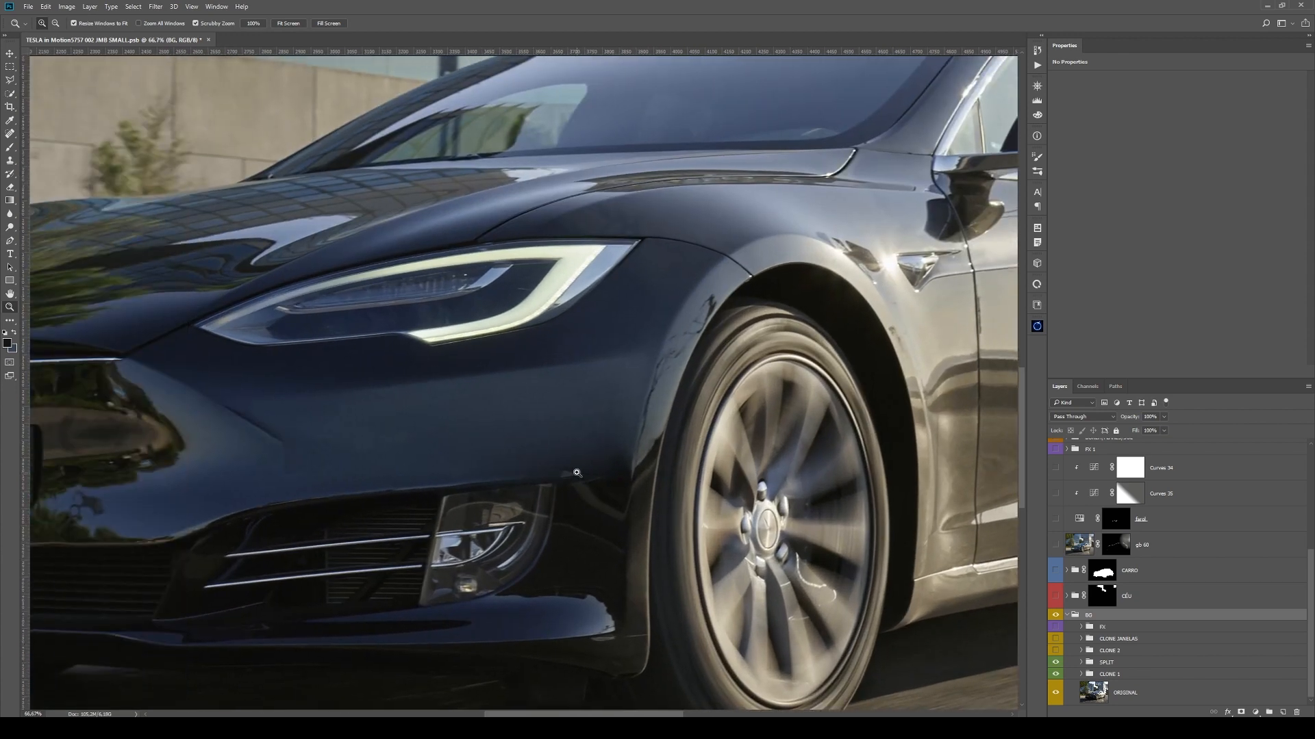
{"action": "left_click", "coordinate": [576, 473]}
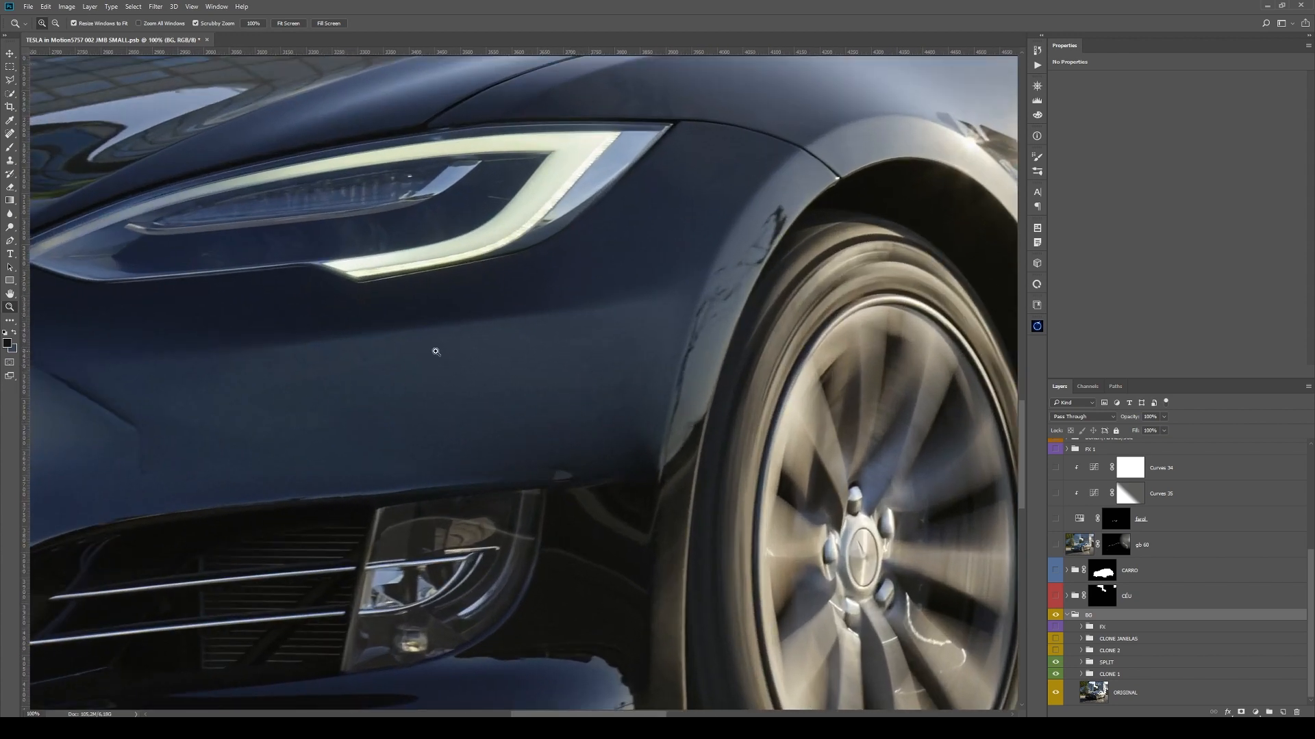
{"action": "left_click", "coordinate": [1084, 663]}
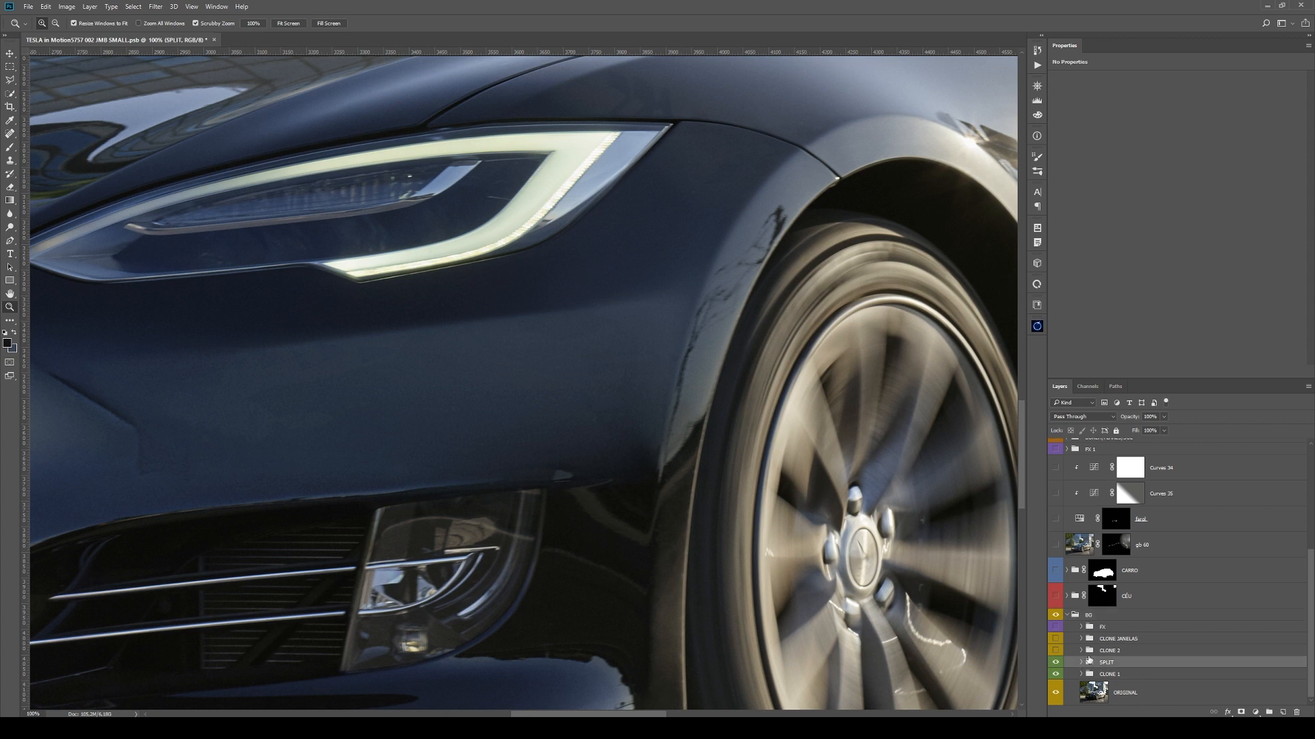
- Expand the SPLIT group and hide the layers in its HIGH group to isolate the low-frequency retouch
{"action": "left_click", "coordinate": [1081, 663]}
{"action": "left_click_drag", "start_coordinate": [1055, 527], "coordinate": [1060, 620]}
{"action": "left_click", "coordinate": [1056, 631]}
{"action": "left_click", "coordinate": [1056, 631]}
- Toggle Layer 24's visibility to compare the low-frequency cleanup across the bumper and doors
{"action": "left_click", "coordinate": [558, 506], "text": "alt"}
{"action": "left_click_drag", "start_coordinate": [669, 505], "coordinate": [908, 493]}
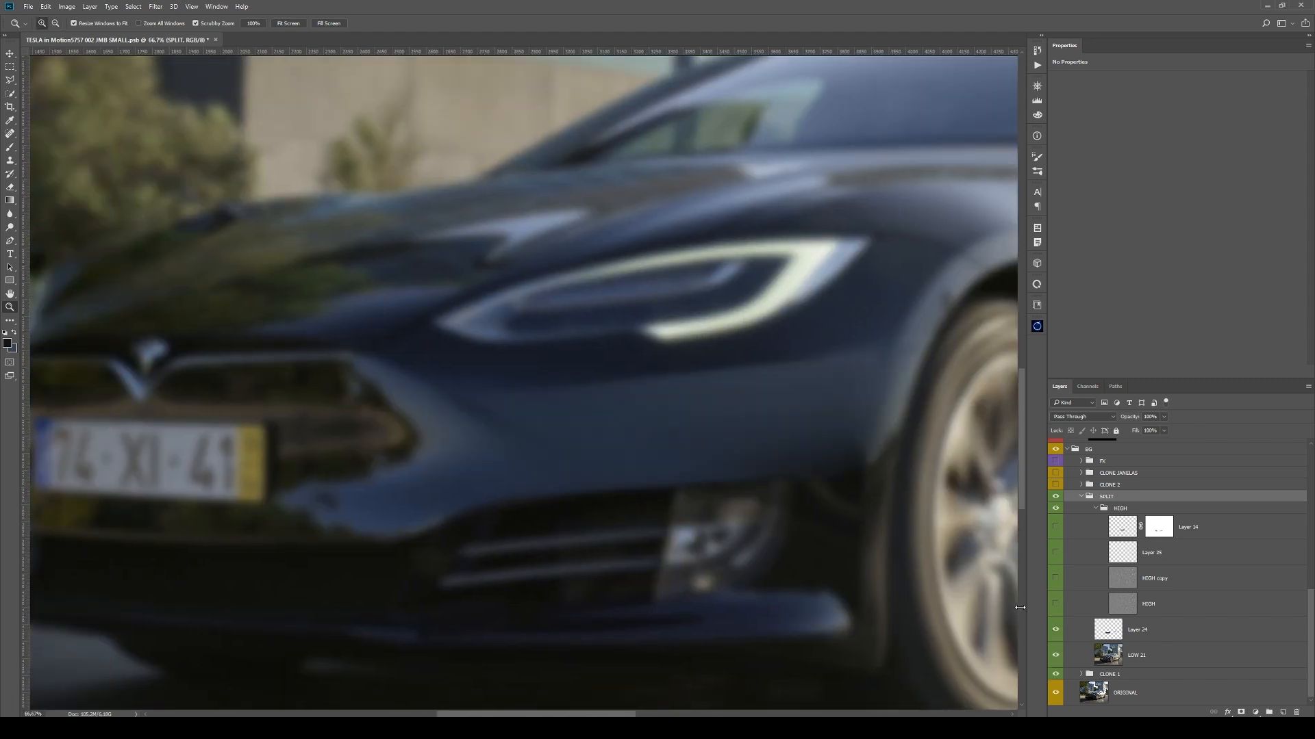
{"action": "left_click_drag", "start_coordinate": [801, 370], "coordinate": [534, 425]}
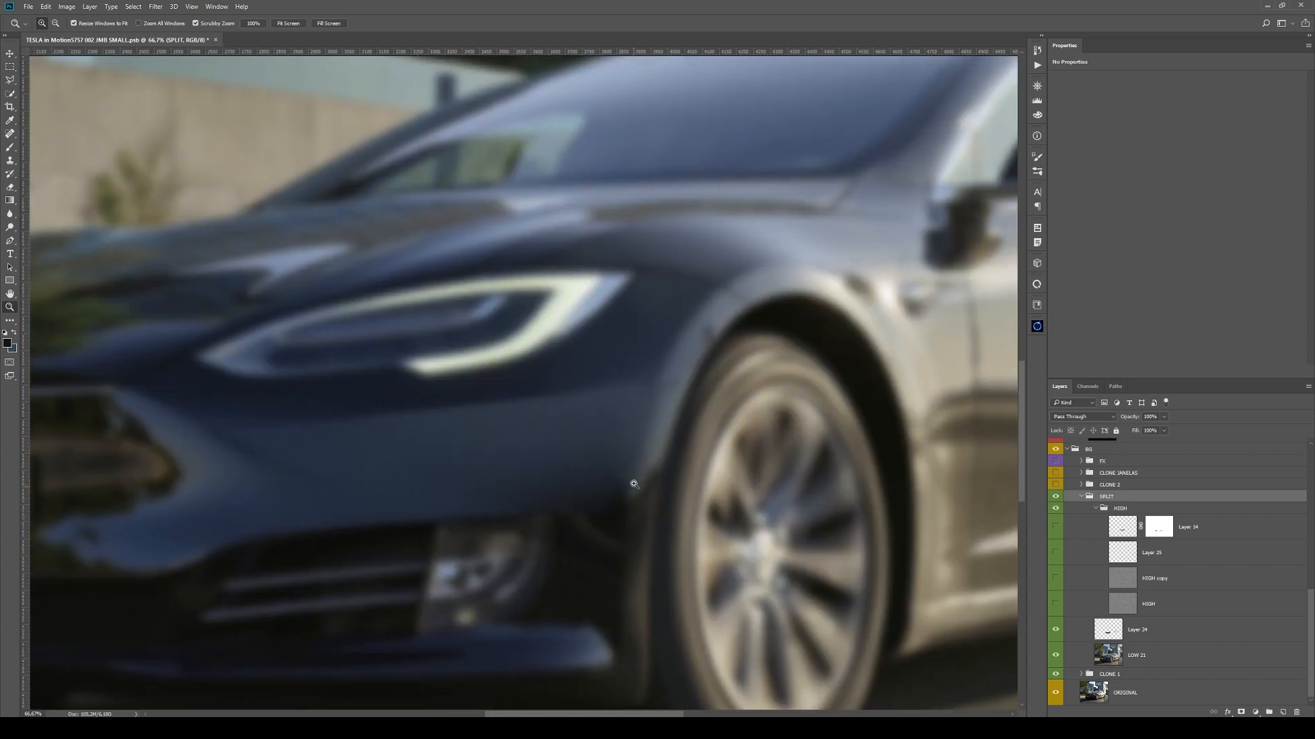
{"action": "left_click_drag", "start_coordinate": [840, 454], "coordinate": [412, 439]}
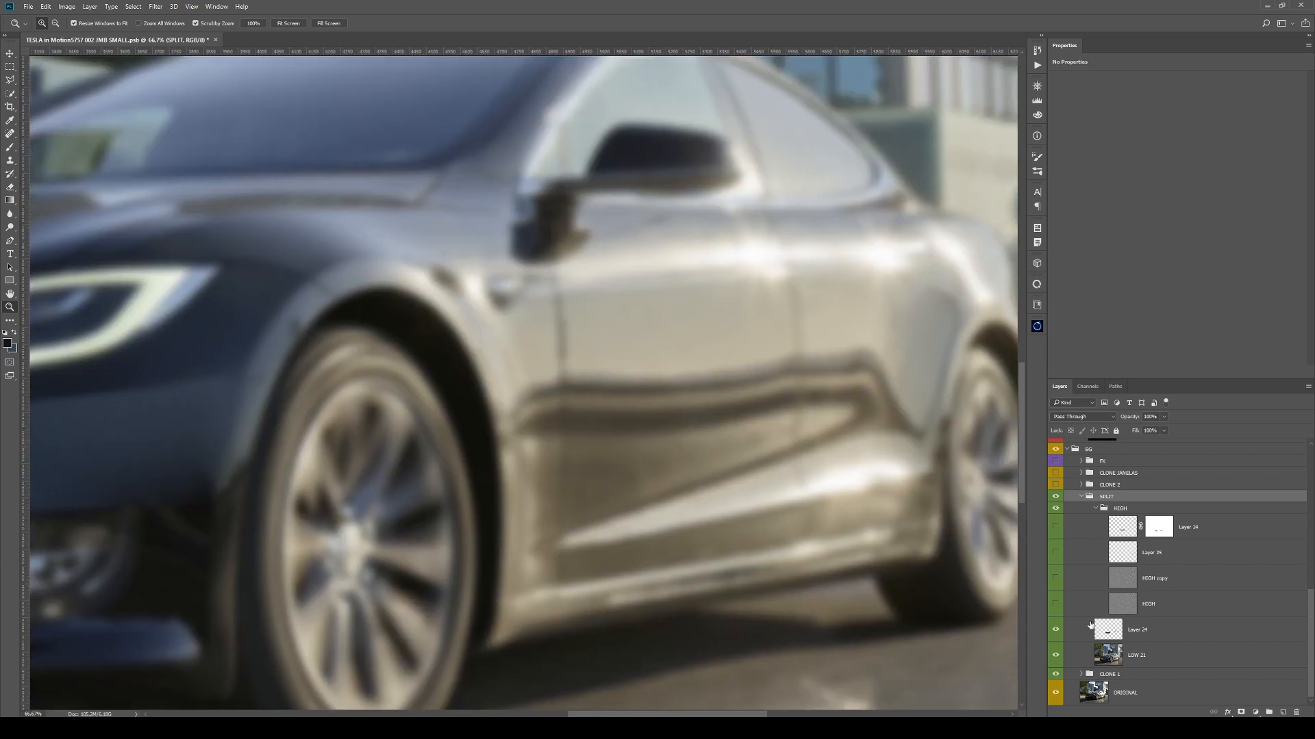
{"action": "left_click", "coordinate": [1057, 631]}
{"action": "left_click", "coordinate": [1057, 631]}
{"action": "left_click", "coordinate": [1057, 631]}
- Show the HIGH and HIGH copy layers and the two layers above them again, comparing the returning detail on the bumper and doors
{"action": "left_click", "coordinate": [1056, 604]}
{"action": "left_click_drag", "start_coordinate": [467, 483], "coordinate": [816, 484]}
{"action": "left_click", "coordinate": [1184, 606]}
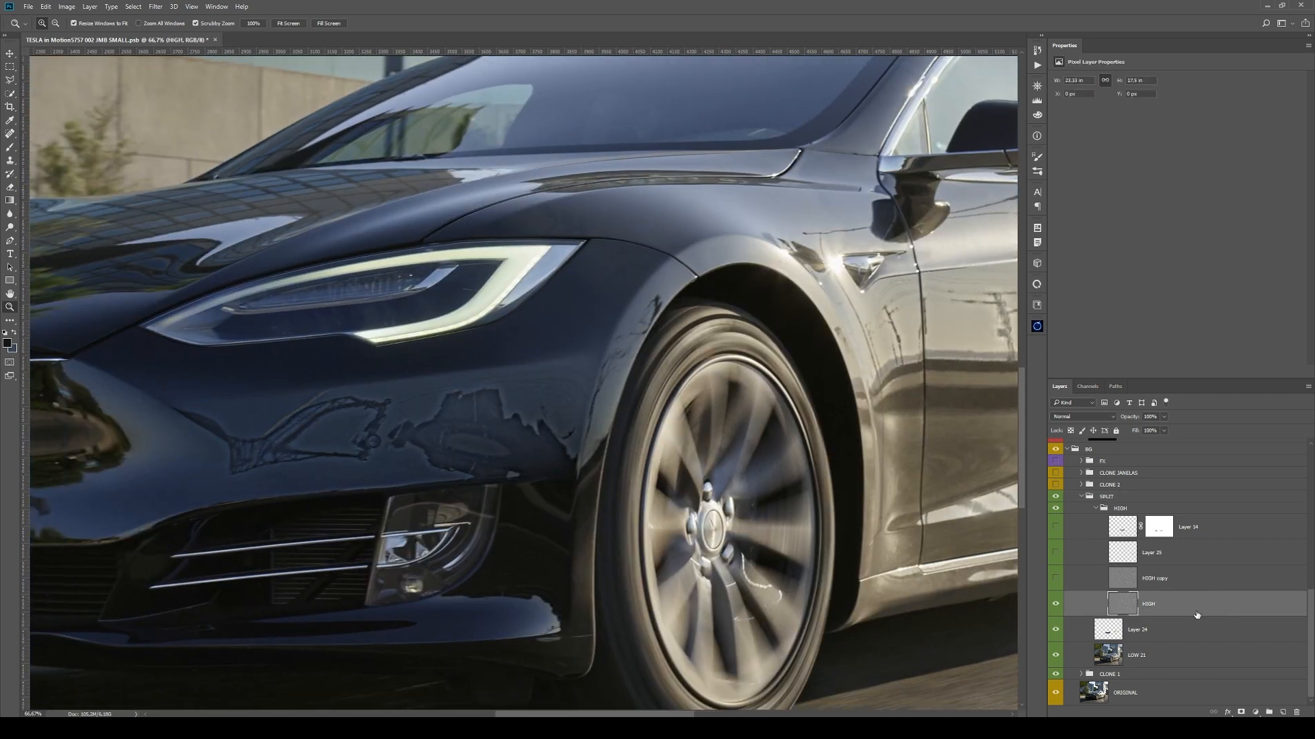
{"action": "left_click", "coordinate": [1113, 586]}
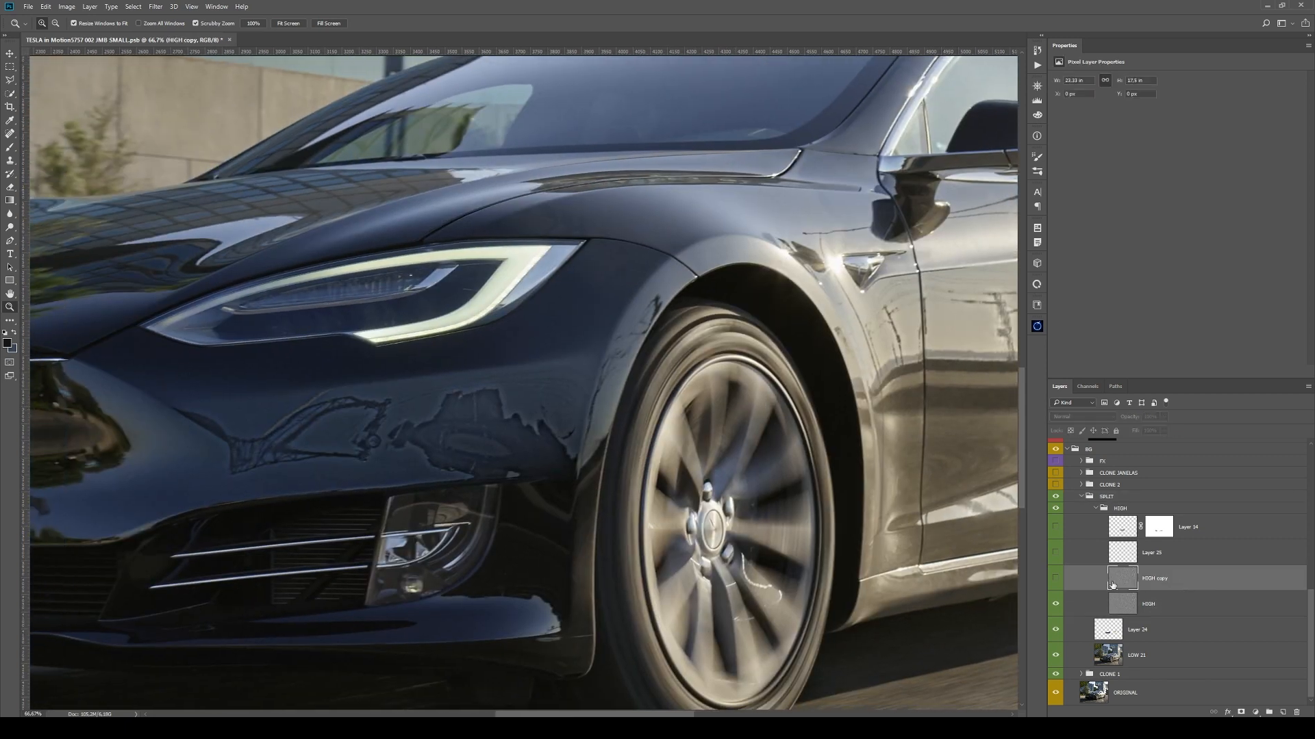
{"action": "left_click", "coordinate": [1055, 579]}
{"action": "left_click_drag", "start_coordinate": [827, 460], "coordinate": [744, 470]}
{"action": "left_click", "coordinate": [1057, 582]}
{"action": "left_click", "coordinate": [1057, 582]}
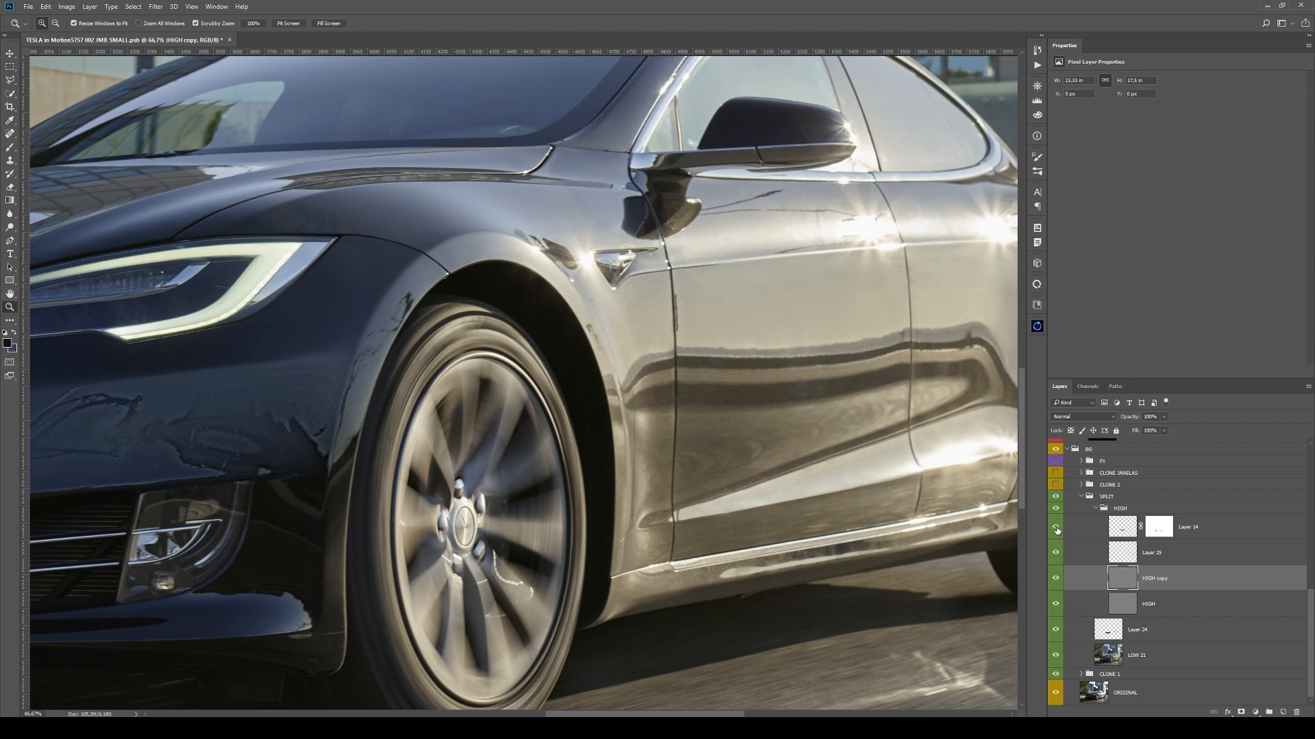
{"action": "left_click_drag", "start_coordinate": [463, 468], "coordinate": [884, 461]}
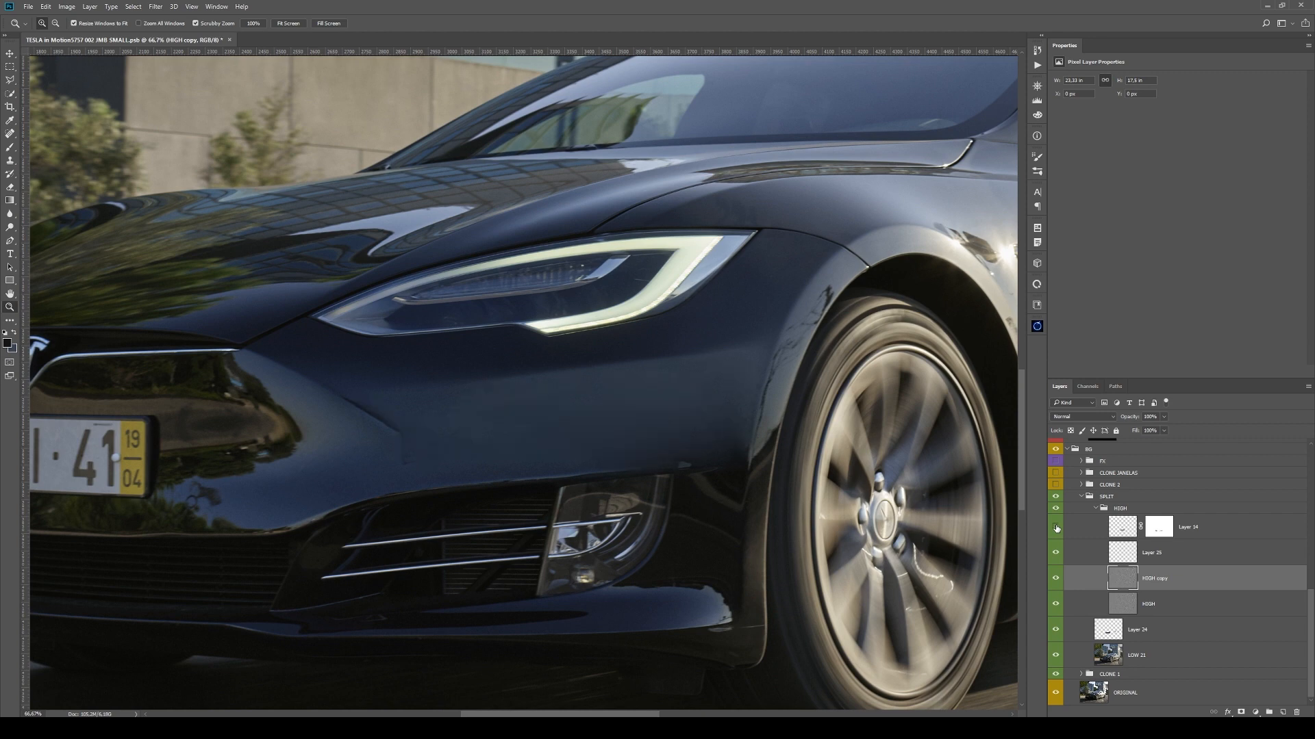
- Inspect the cleaned front of the car at 33% and 50%, and collapse the SPLIT group
{"action": "left_click", "coordinate": [574, 445], "text": "alt"}
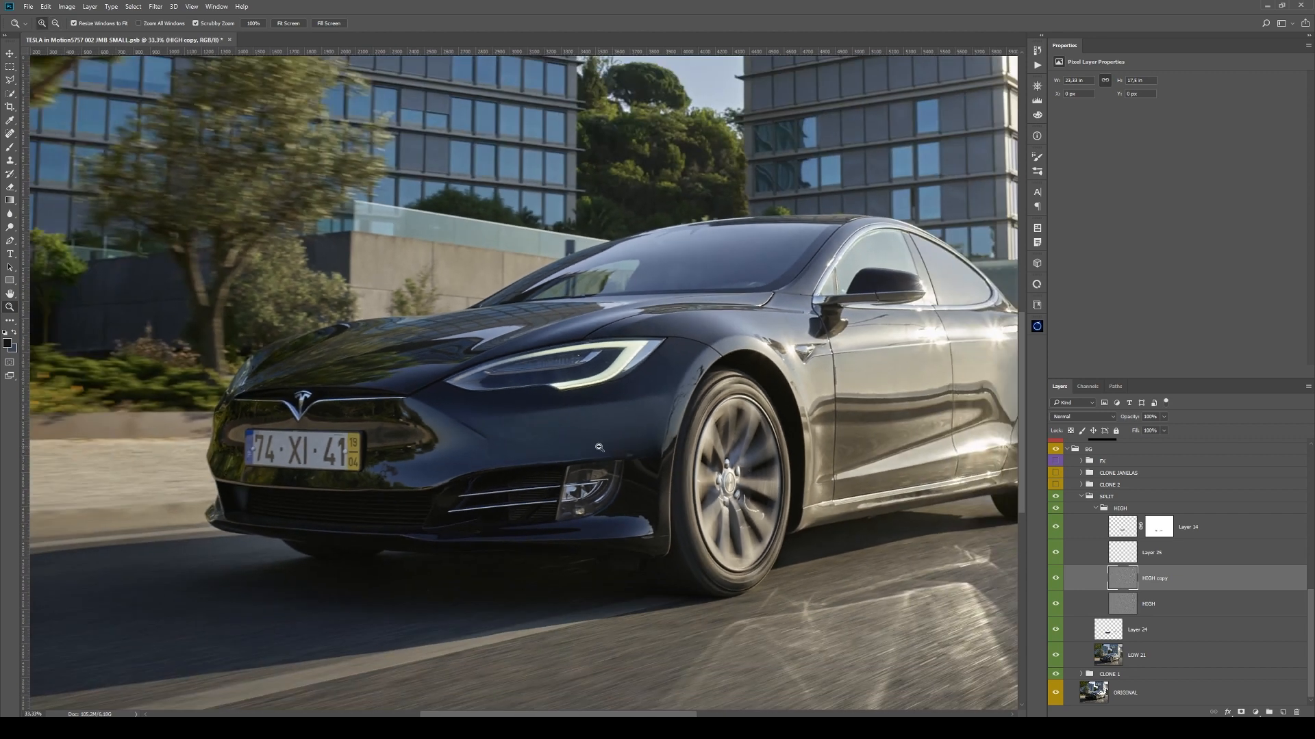
{"action": "left_click", "coordinate": [600, 448], "text": "alt"}
{"action": "left_click", "coordinate": [367, 432]}
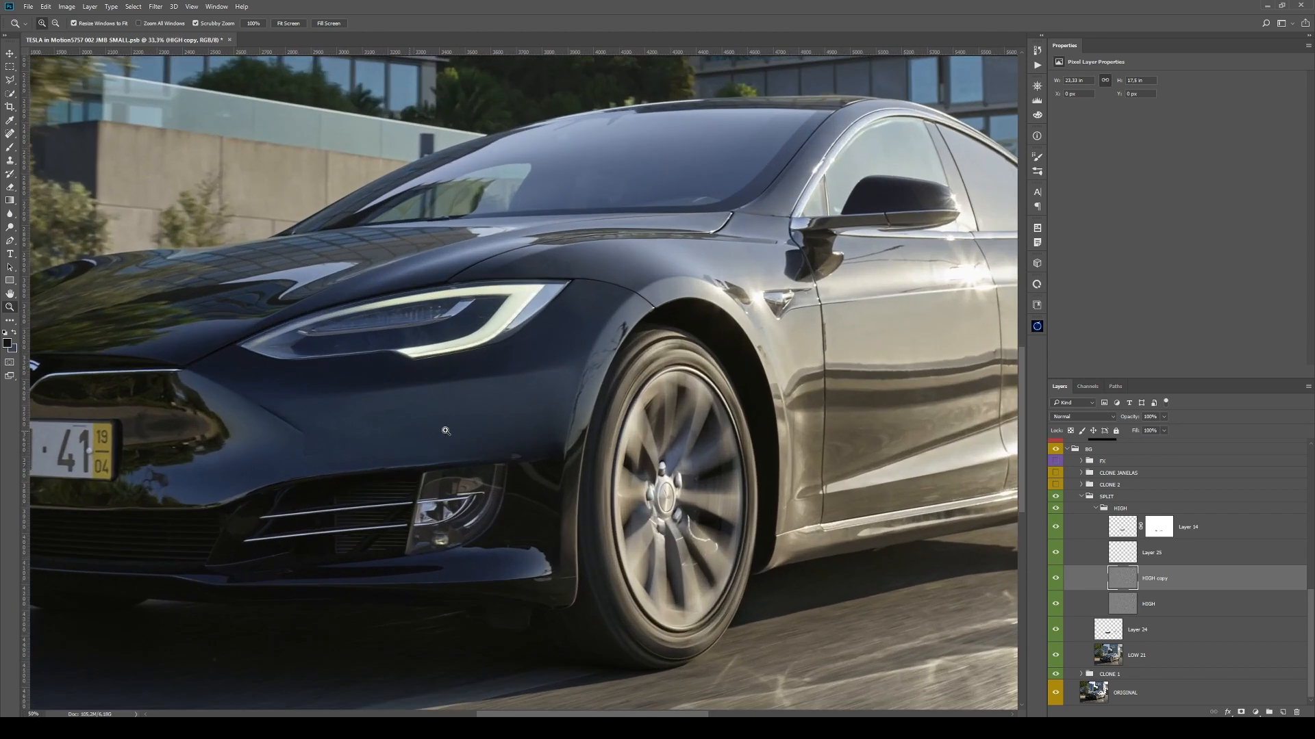
{"action": "left_click", "coordinate": [573, 436]}
{"action": "left_click", "coordinate": [573, 436], "text": "alt"}
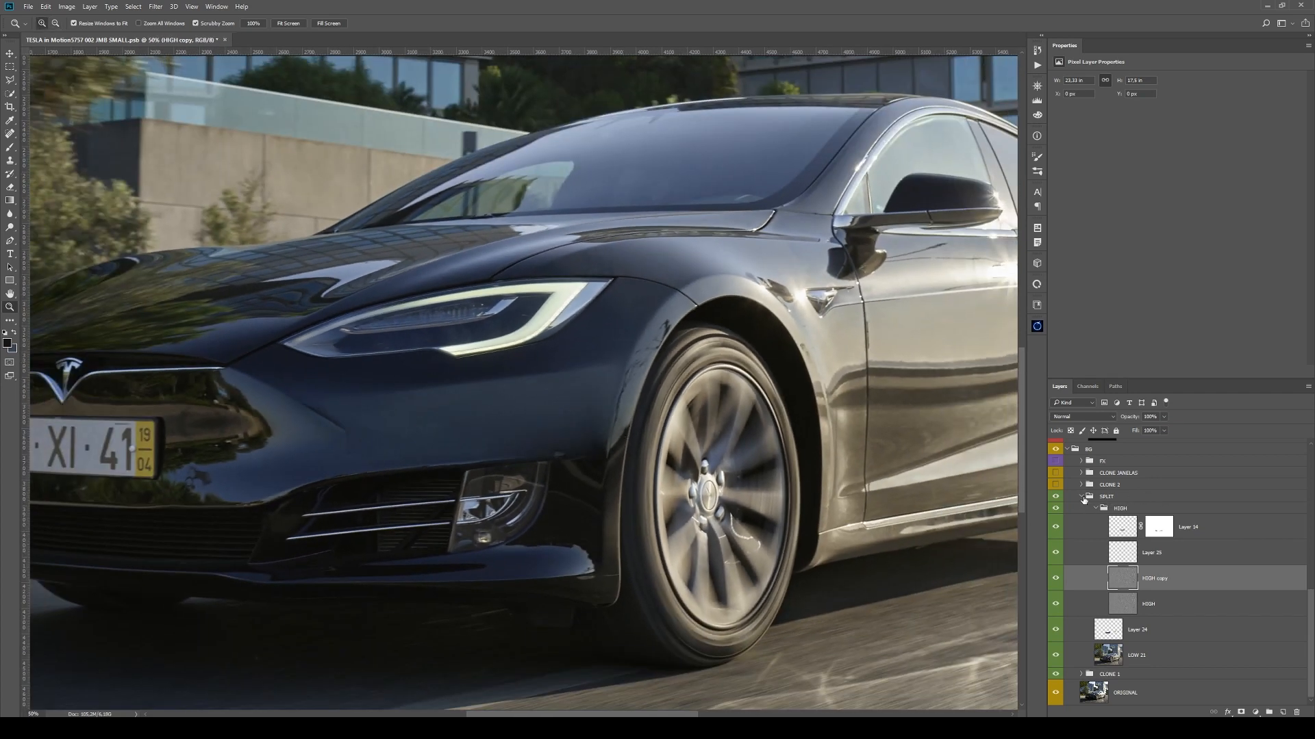
{"action": "left_click", "coordinate": [1082, 497]}
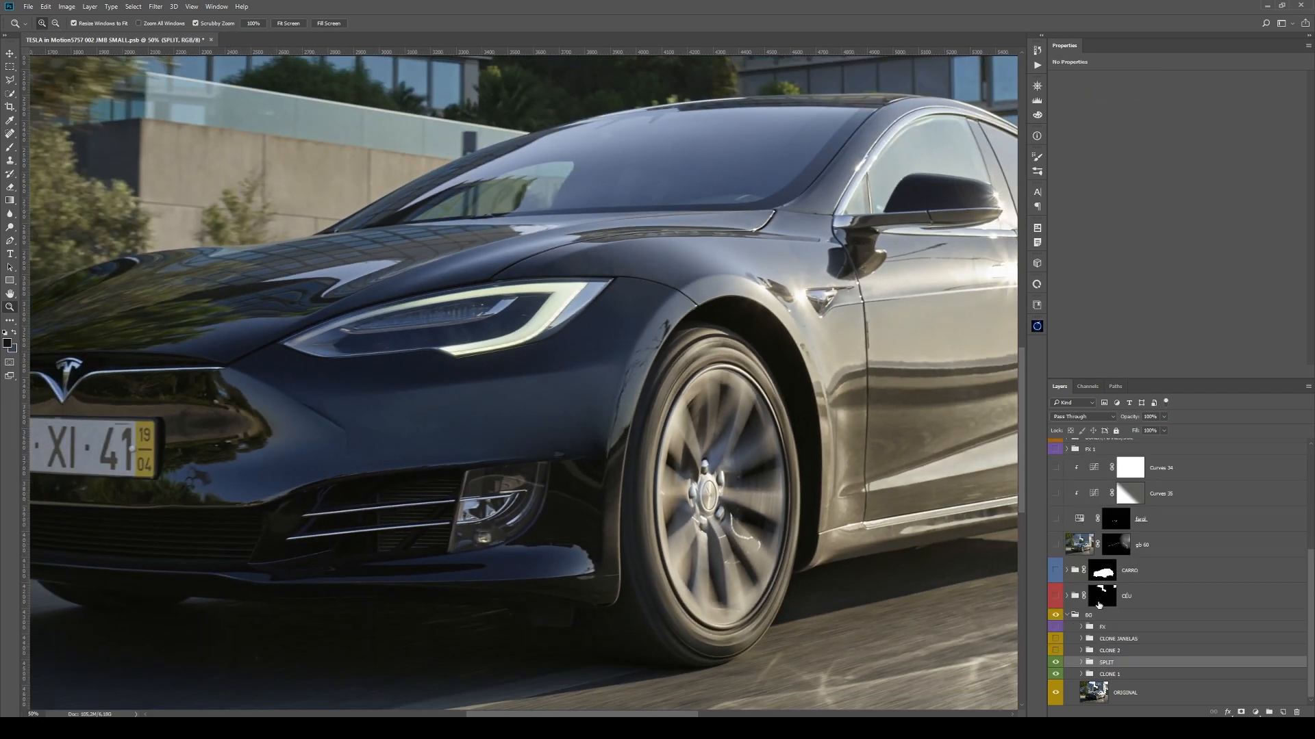
- Show the CLONE 2 group, comparing the car with and without it, and expand it to select its top layer, placa
{"action": "left_click", "coordinate": [1056, 650]}
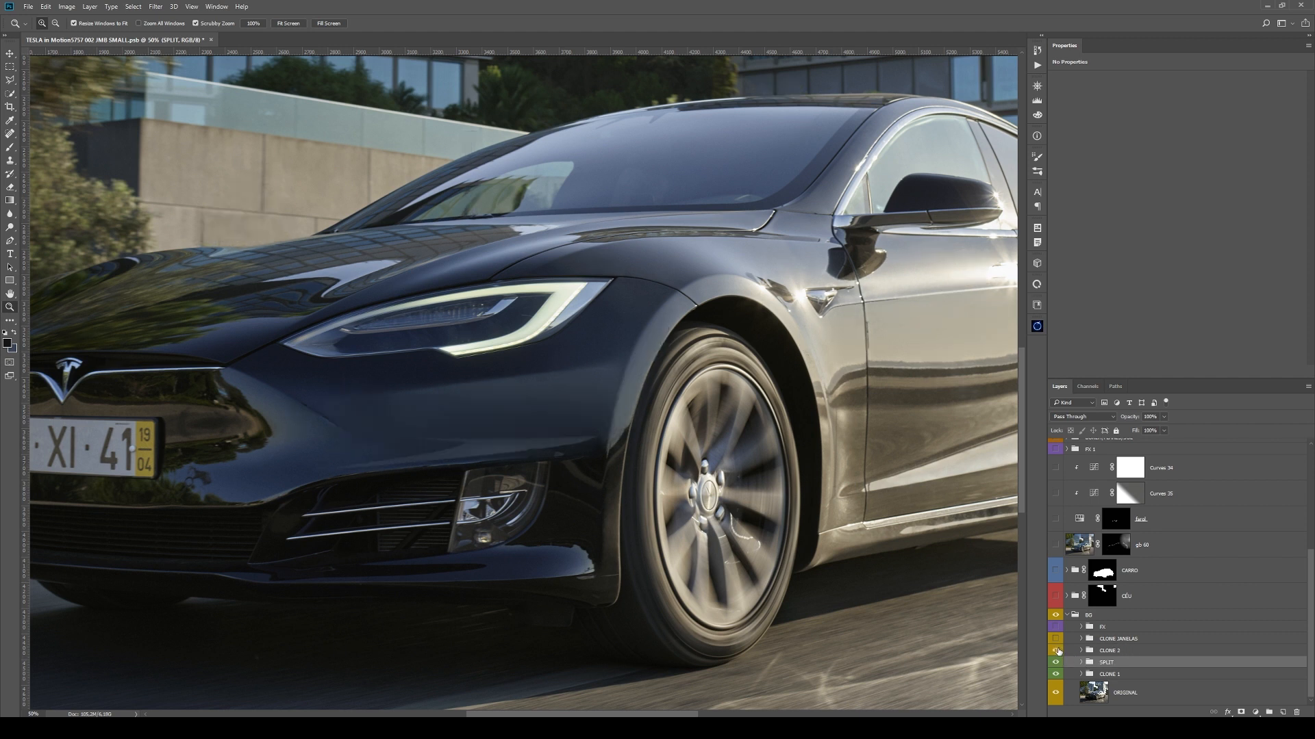
{"action": "left_click", "coordinate": [1056, 651]}
{"action": "left_click", "coordinate": [1056, 650]}
{"action": "left_click", "coordinate": [1082, 651]}
{"action": "left_click", "coordinate": [1155, 571]}
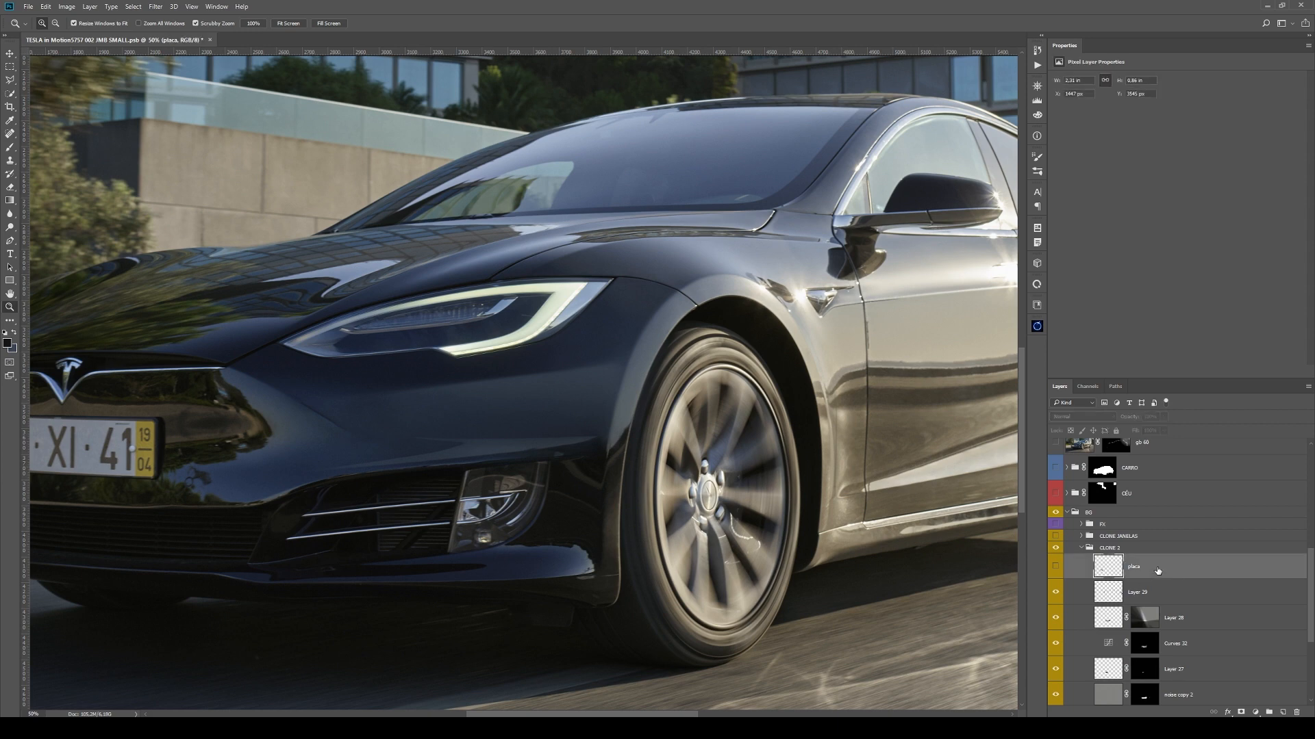
- Hide the CLONE 2 layers above Layer 26 and check that layer's effect on the doors
{"action": "scroll", "coordinate": [1198, 609], "scroll_direction": "down", "scroll_amount": 3}
{"action": "left_click_drag", "start_coordinate": [1055, 466], "coordinate": [1058, 643]}
{"action": "left_click", "coordinate": [951, 575]}
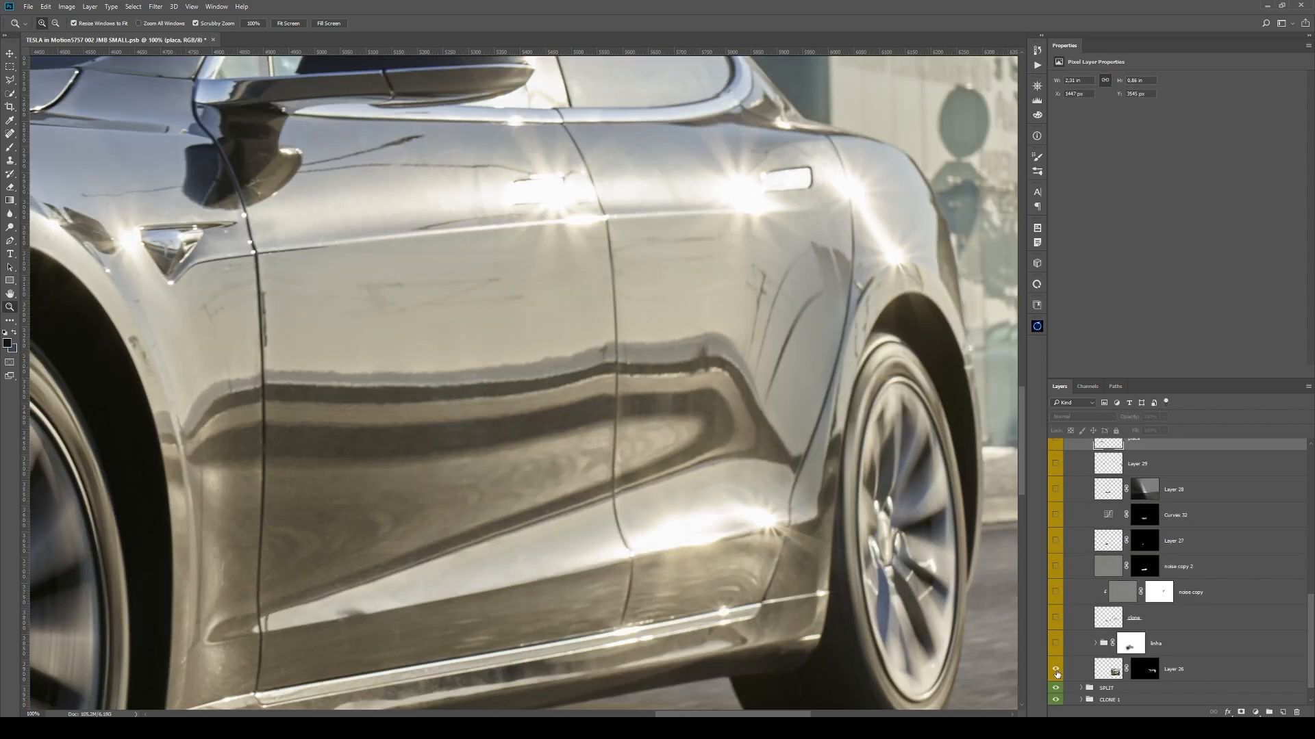
{"action": "left_click", "coordinate": [1056, 673]}
{"action": "left_click", "coordinate": [1056, 645]}
{"action": "key", "text": "ctrl+minus"}
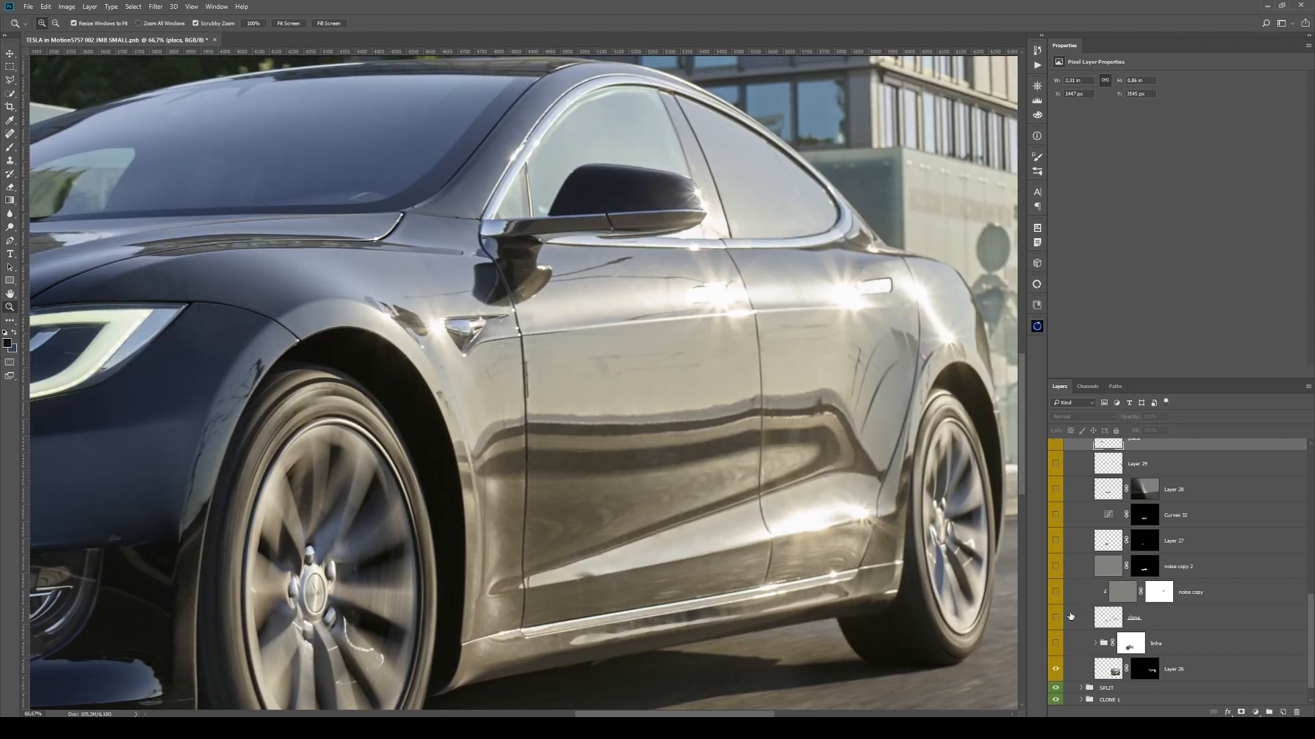
- Show the noise copy and clone layers, select clone, and toggle it to compare the reflections on the doors
{"action": "left_click", "coordinate": [1058, 620]}
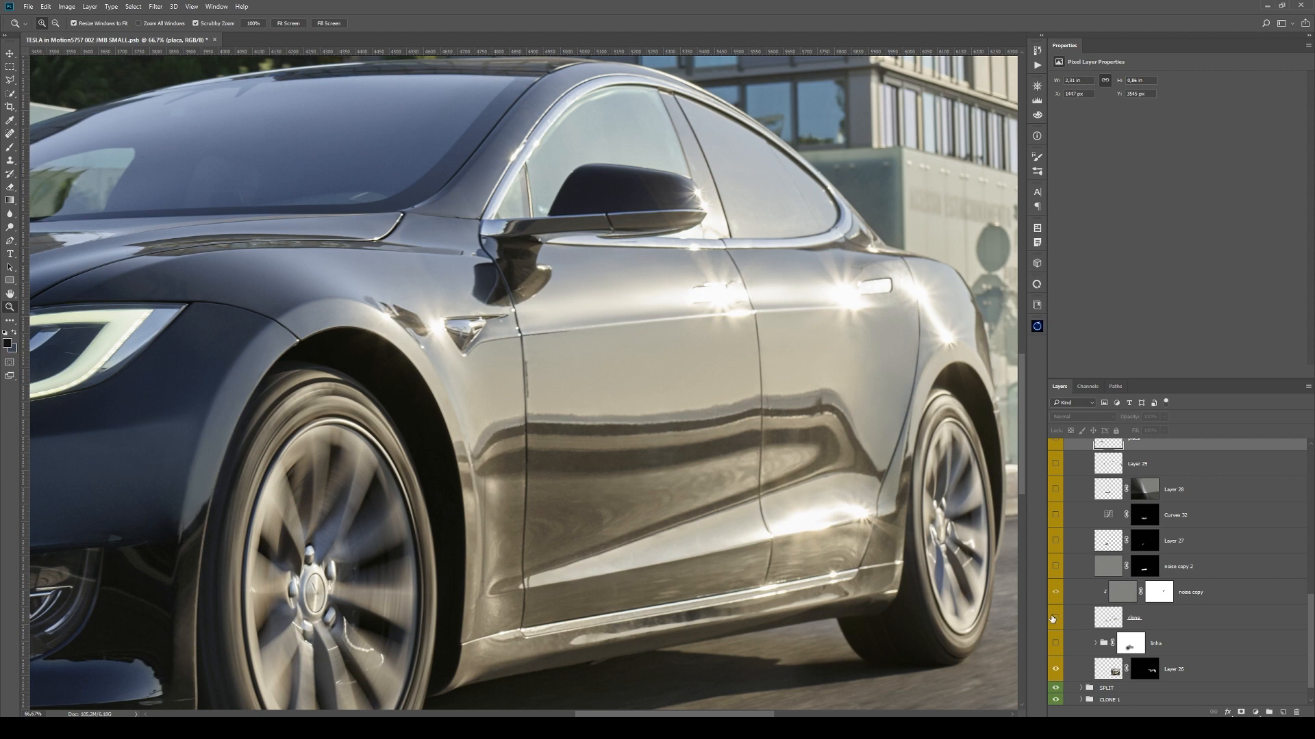
{"action": "left_click", "coordinate": [1095, 624]}
{"action": "left_click", "coordinate": [1058, 621]}
{"action": "left_click", "coordinate": [1058, 622]}
{"action": "left_click_drag", "start_coordinate": [865, 405], "coordinate": [674, 444]}
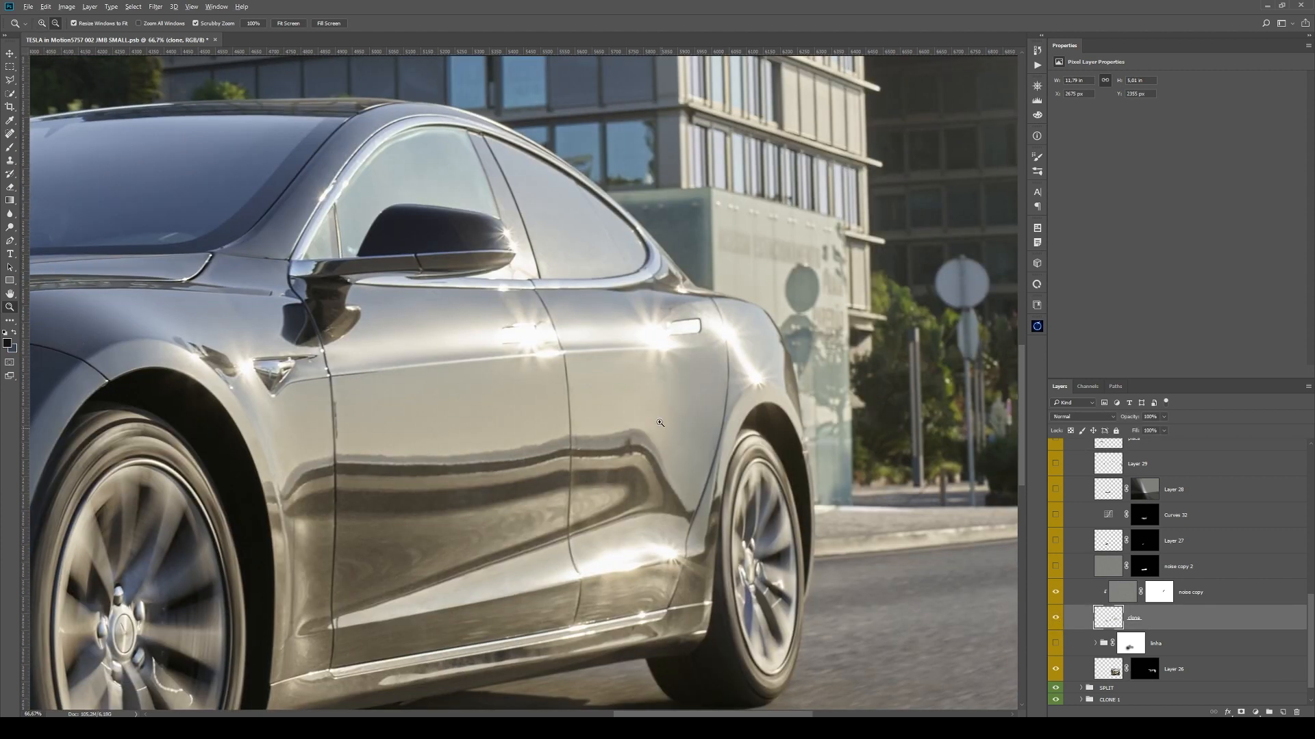
{"action": "left_click", "coordinate": [674, 445]}
{"action": "left_click", "coordinate": [674, 444]}
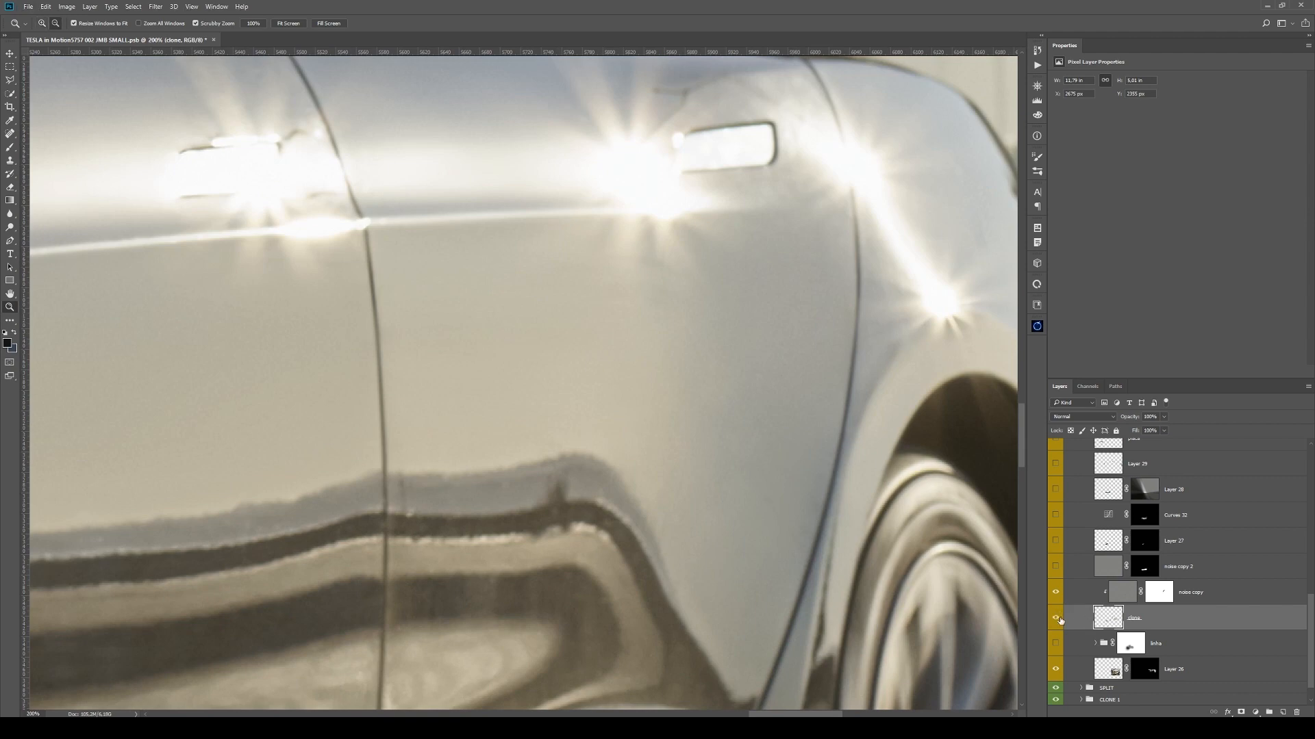
- Isolate the clone layer to examine its painted patches over the car's side, and restore the other layers' visibility
{"action": "left_click", "coordinate": [1058, 621], "text": "alt"}
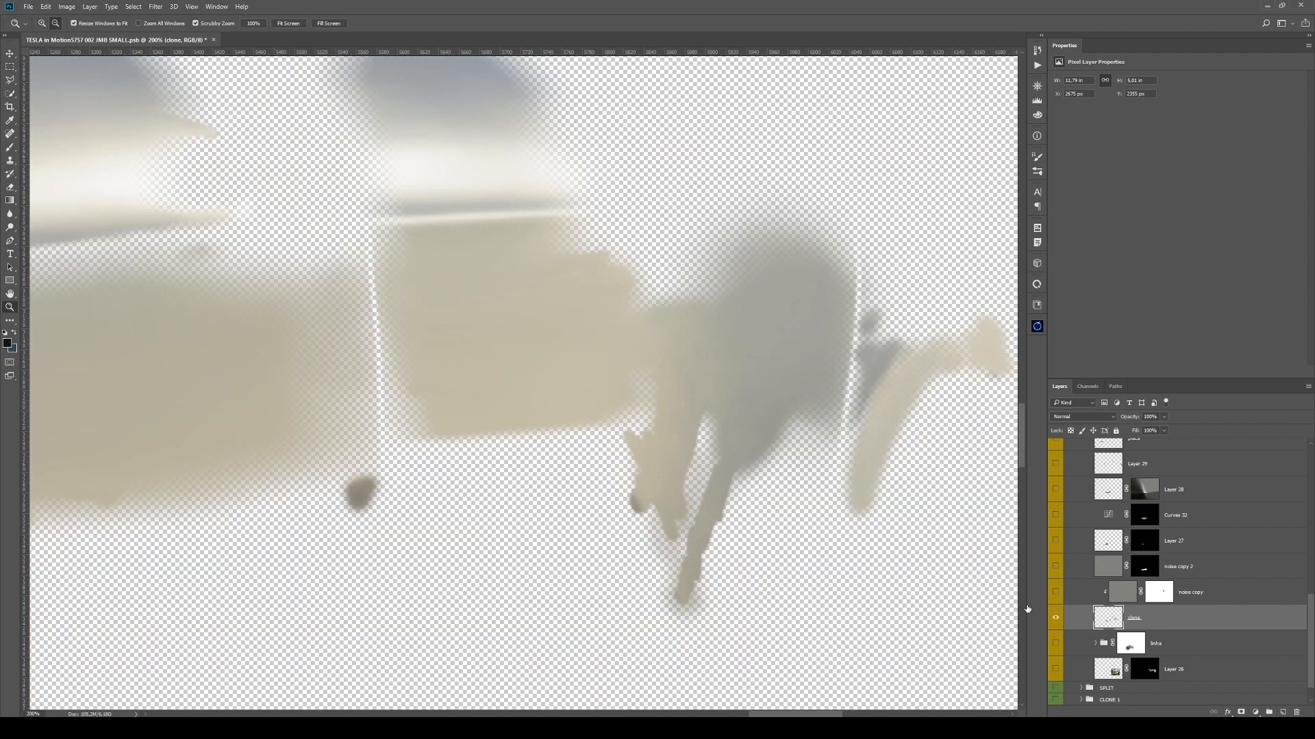
{"action": "left_click", "coordinate": [570, 432], "text": "alt"}
{"action": "left_click", "coordinate": [570, 432], "text": "alt"}
{"action": "left_click_drag", "start_coordinate": [330, 422], "coordinate": [490, 412]}
{"action": "left_click", "coordinate": [526, 379]}
{"action": "left_click", "coordinate": [556, 396]}
{"action": "left_click", "coordinate": [572, 430], "text": "alt"}
{"action": "left_click", "coordinate": [571, 432], "text": "alt"}
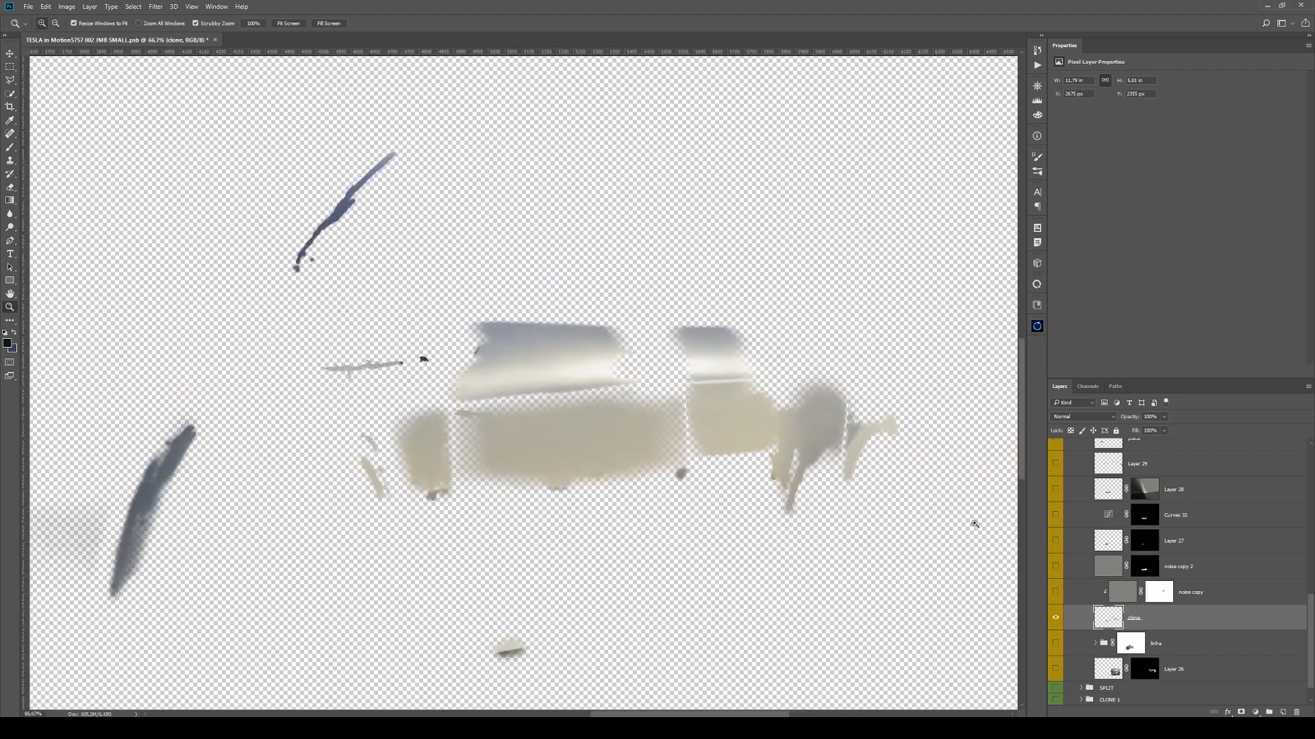
{"action": "key", "text": "alt"}
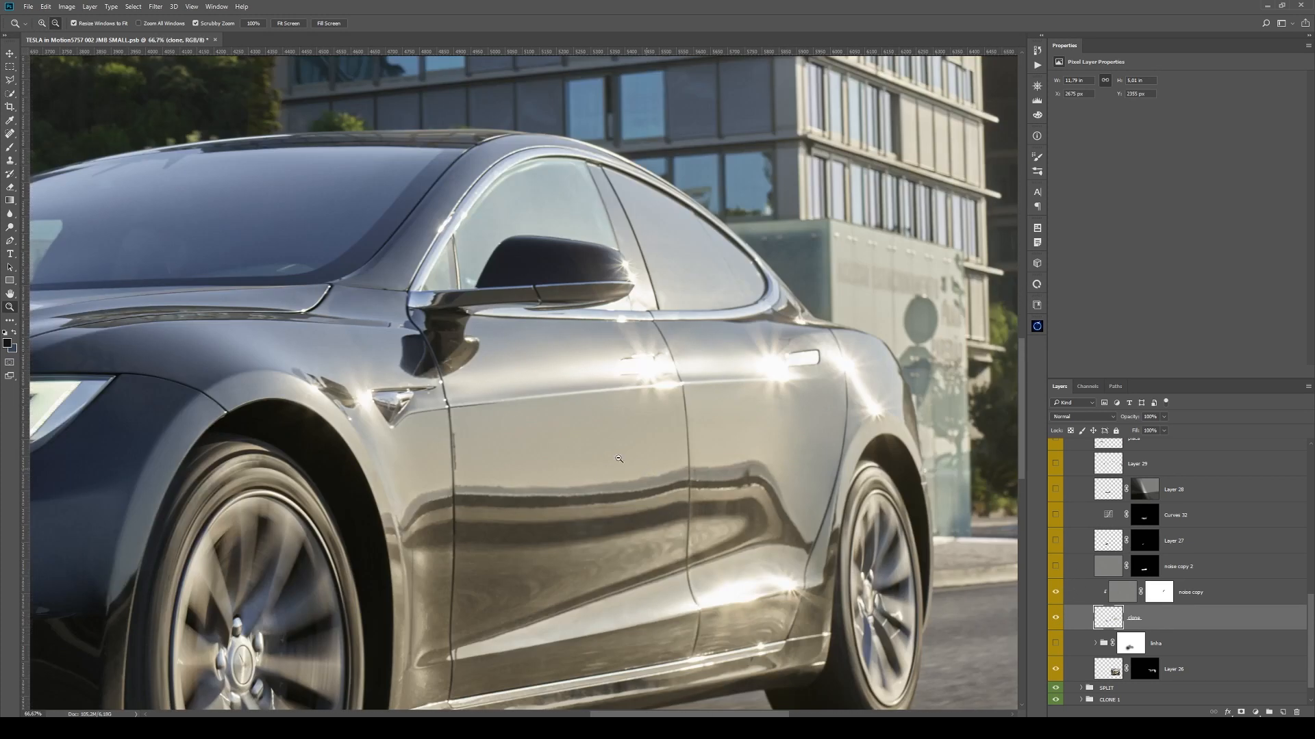
- Bring the rear door into view at 200% and sample its paint colour with the Brush tool
{"action": "left_click_drag", "start_coordinate": [171, 480], "coordinate": [308, 454]}
{"action": "left_click_drag", "start_coordinate": [554, 455], "coordinate": [76, 426]}
{"action": "left_click", "coordinate": [499, 316]}
{"action": "left_click", "coordinate": [687, 366]}
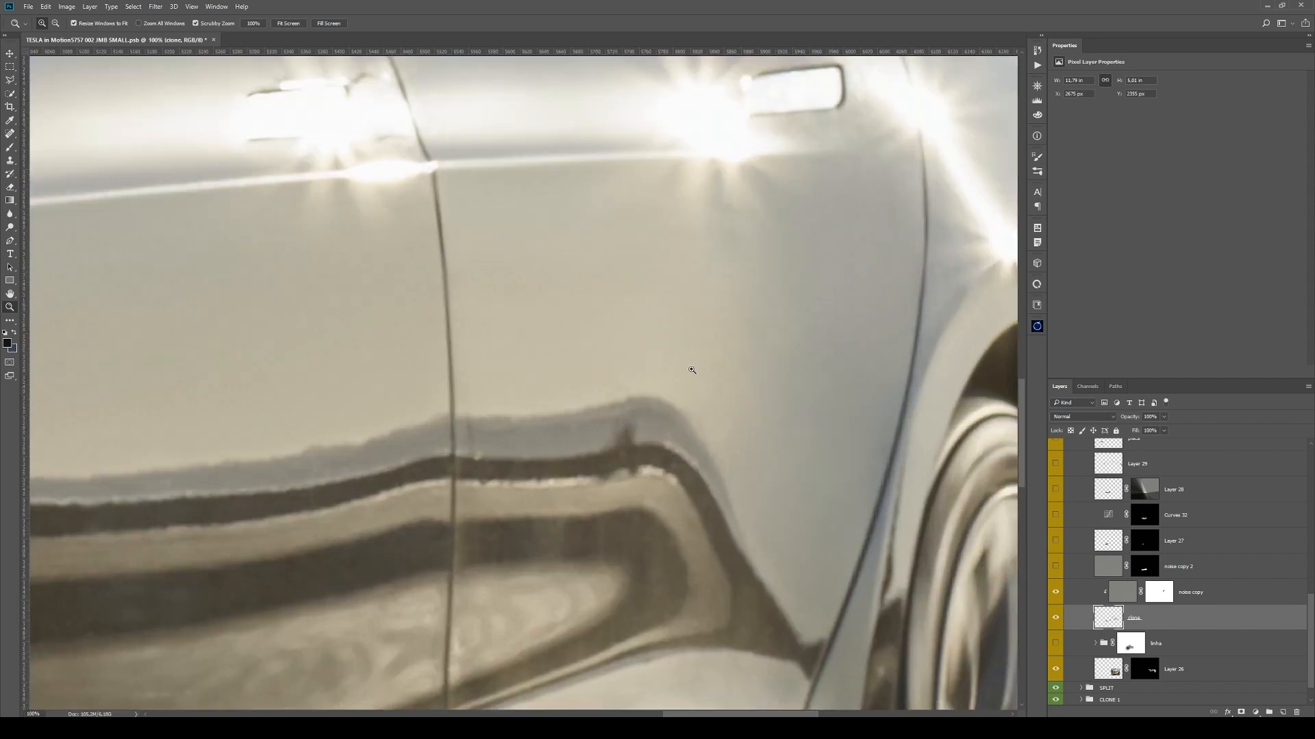
{"action": "key", "text": "b"}
{"action": "left_click", "coordinate": [563, 257], "text": "alt"}
{"action": "key", "text": "x"}
{"action": "key", "text": "x"}
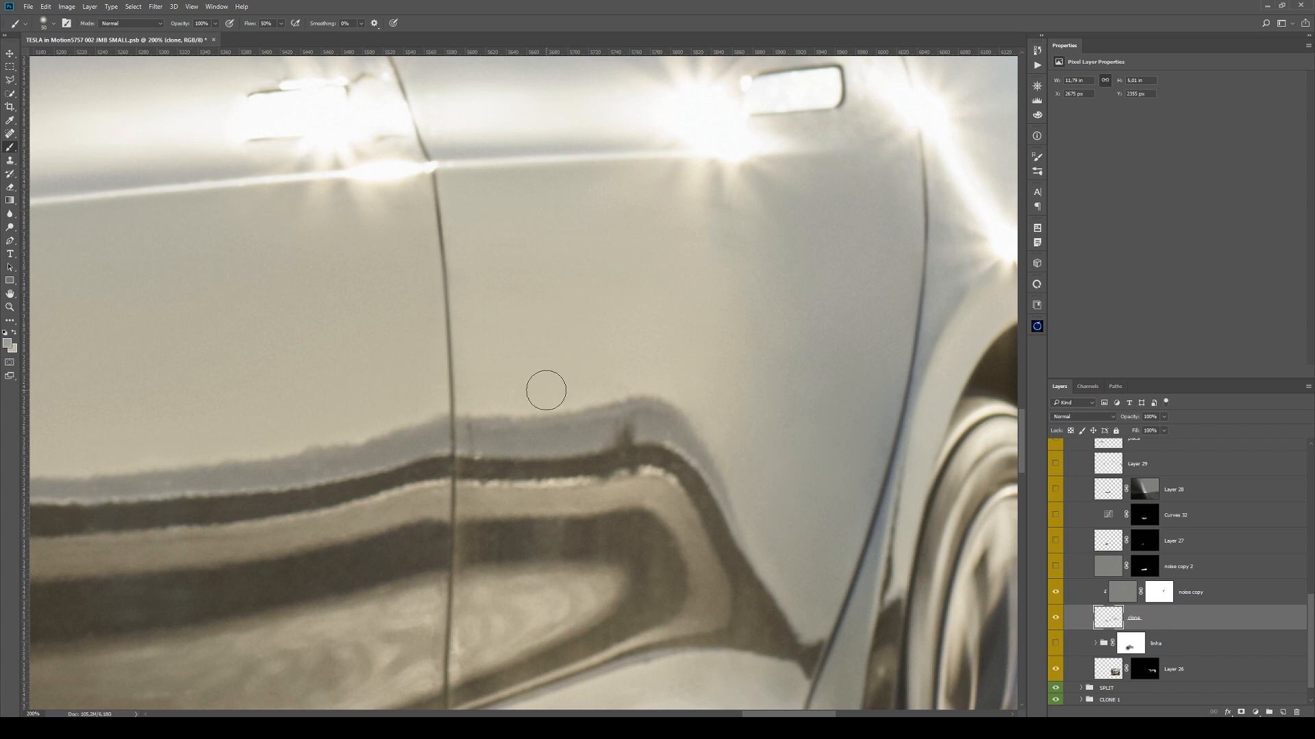
- Outline the rear door's painted area below the handle with a Polygonal Lasso selection, and deselect it
{"action": "key", "text": "l"}
{"action": "left_click", "coordinate": [514, 400]}
{"action": "left_click", "coordinate": [485, 219]}
{"action": "left_click", "coordinate": [622, 146]}
{"action": "left_click", "coordinate": [764, 222]}
{"action": "left_click", "coordinate": [847, 363]}
{"action": "left_click", "coordinate": [868, 502]}
{"action": "left_click", "coordinate": [819, 519]}
{"action": "left_click", "coordinate": [675, 412]}
{"action": "key", "text": "Return"}
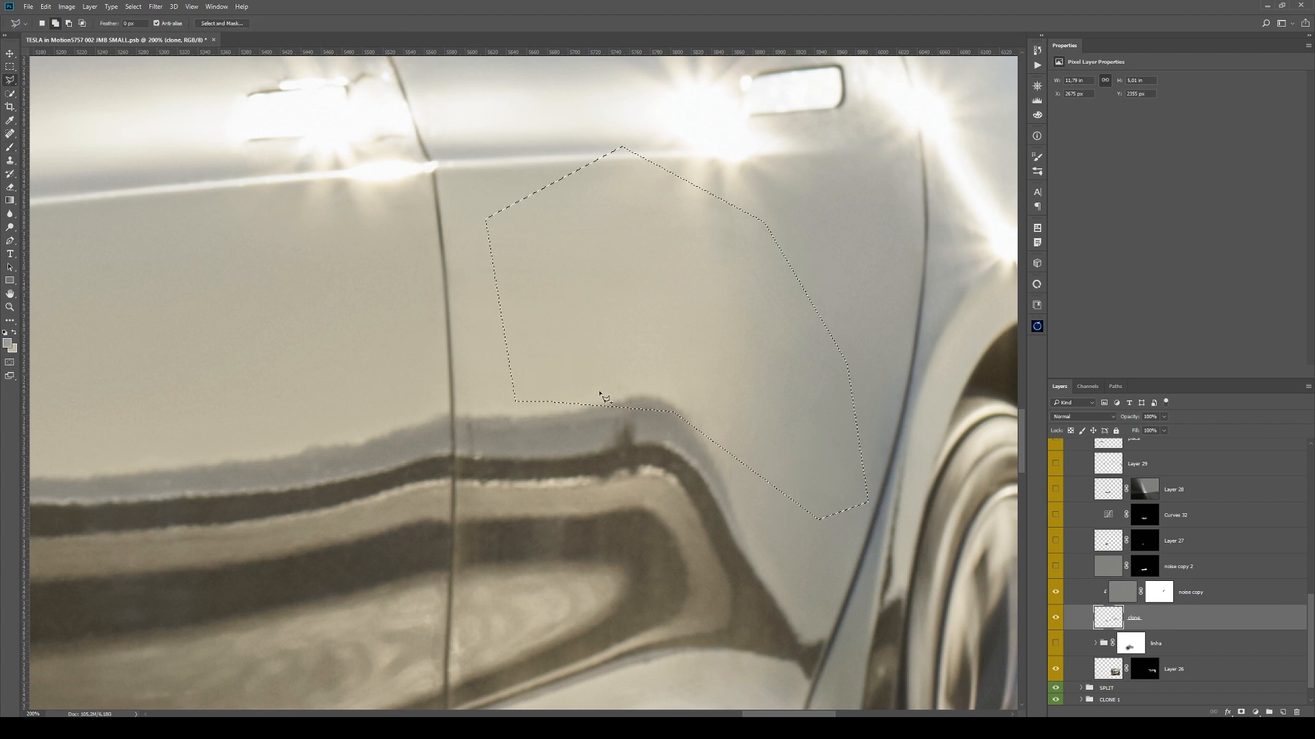
{"action": "key", "text": "ctrl+d"}
- Toggle the clone layer's visibility on the rear door and select the noise copy layer clipped to it
{"action": "left_click", "coordinate": [1056, 617]}
{"action": "left_click", "coordinate": [1055, 618]}
{"action": "left_click", "coordinate": [1085, 592]}
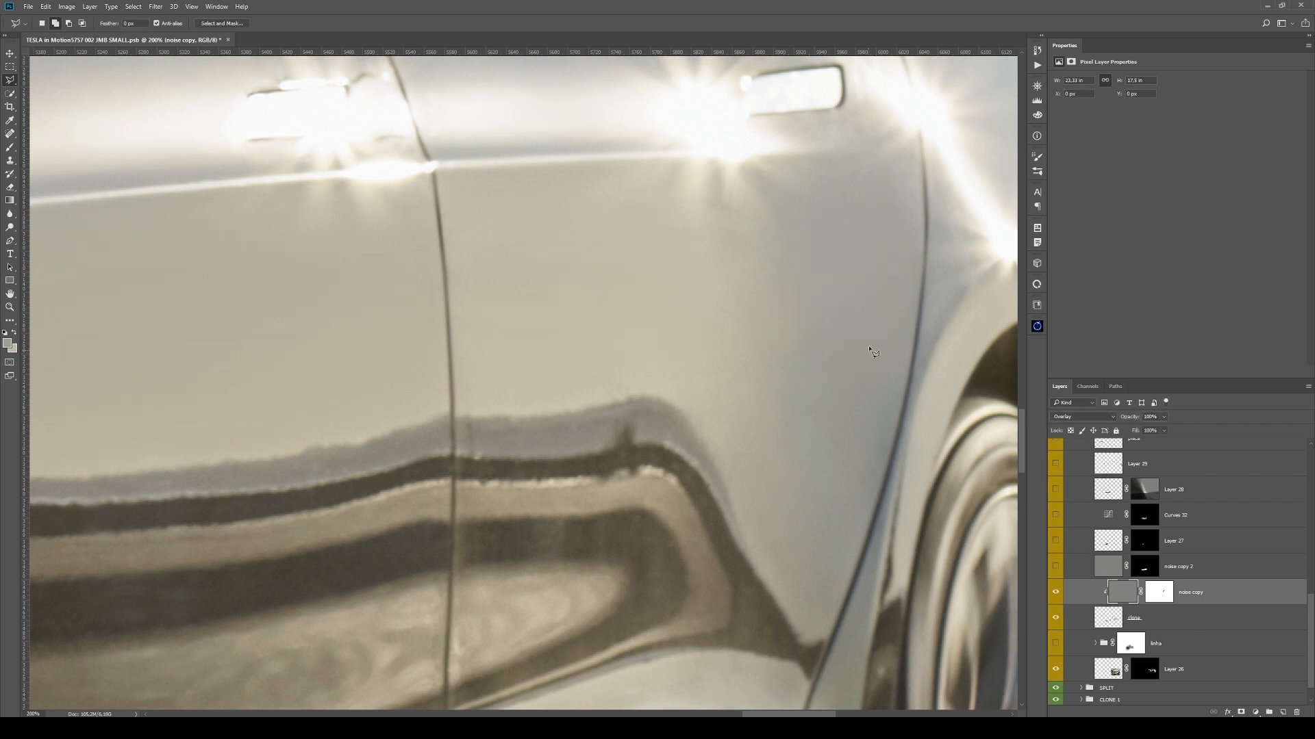
- Select Layer 26 and compare the doors with it and the clone layer switched off and on
{"action": "left_click", "coordinate": [1063, 671]}
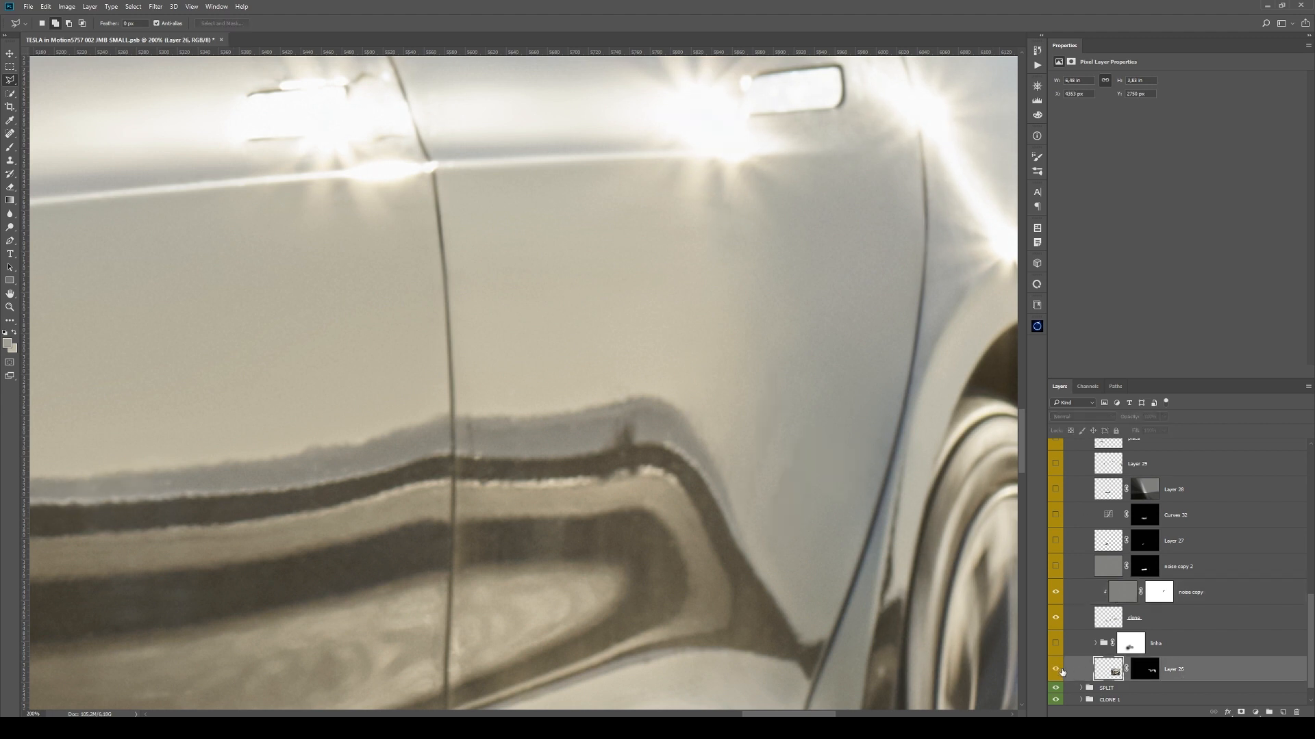
{"action": "left_click", "coordinate": [1055, 618]}
{"action": "left_click", "coordinate": [1055, 669]}
{"action": "left_click", "coordinate": [1055, 670]}
{"action": "key", "text": "z"}
{"action": "left_click_drag", "start_coordinate": [832, 514], "coordinate": [613, 460]}
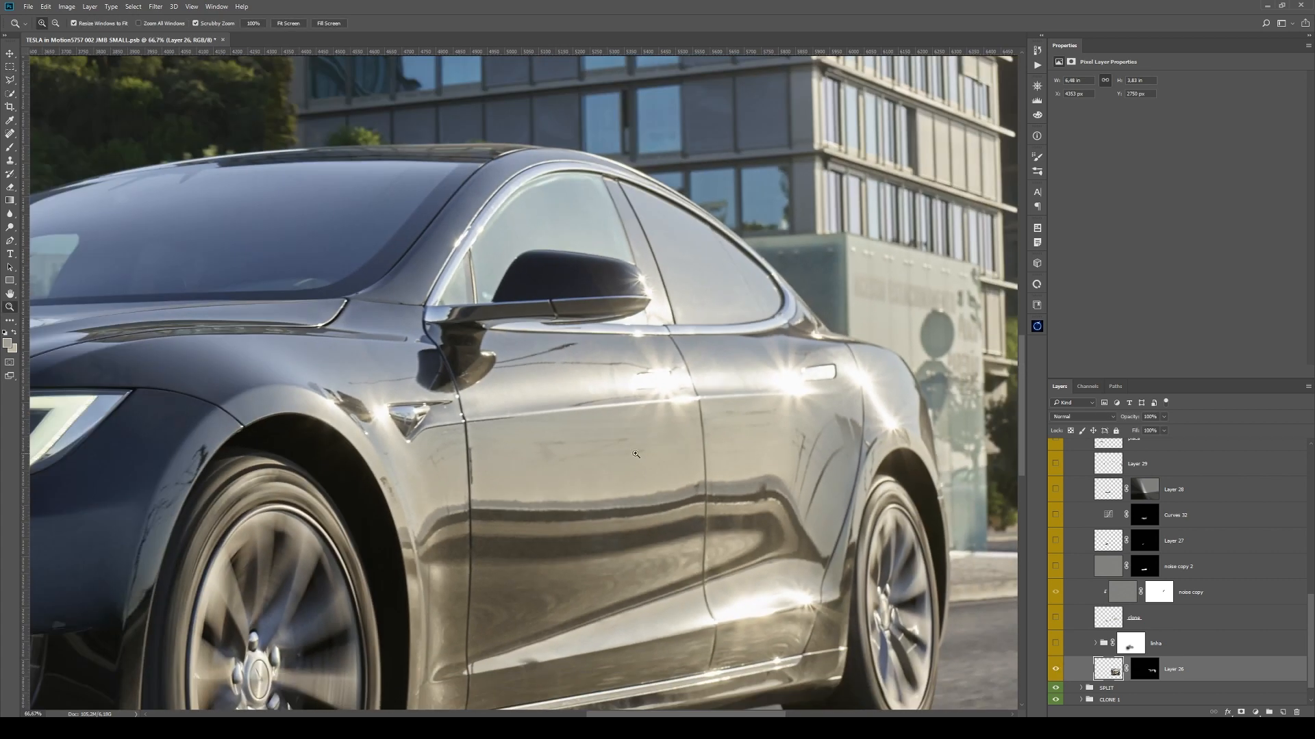
{"action": "left_click", "coordinate": [1055, 618]}
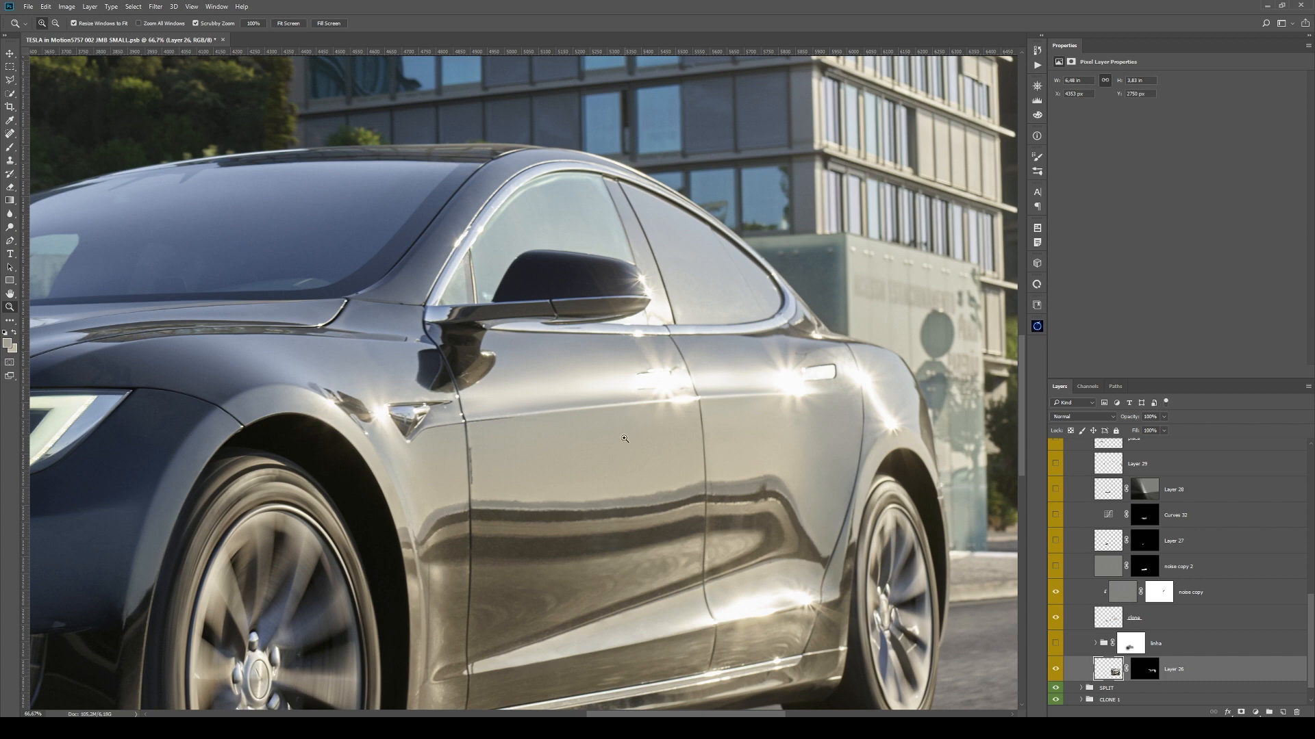
- Show the masked group below the clone layer, comparing the front bumper with and without it
{"action": "left_click_drag", "start_coordinate": [514, 422], "coordinate": [669, 299]}
{"action": "left_click_drag", "start_coordinate": [543, 354], "coordinate": [751, 350]}
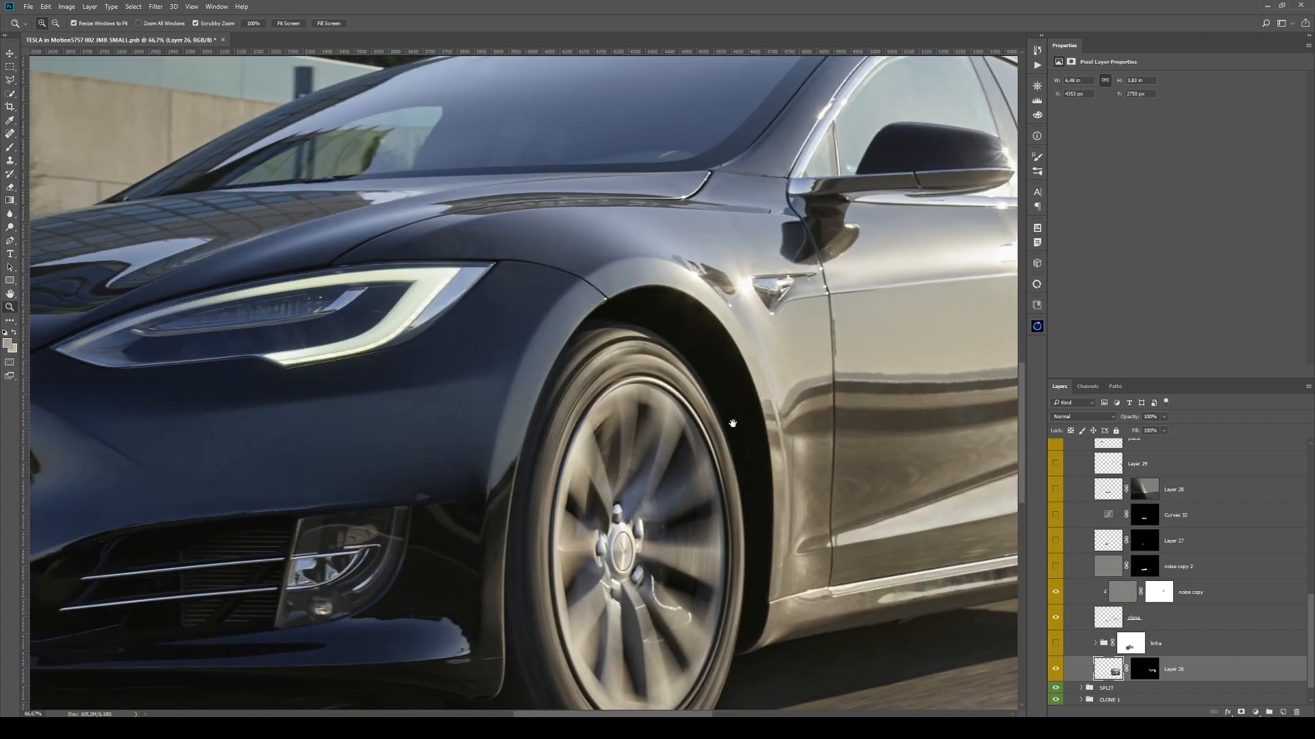
{"action": "left_click", "coordinate": [1054, 643]}
{"action": "left_click", "coordinate": [1053, 646]}
{"action": "left_click_drag", "start_coordinate": [737, 410], "coordinate": [1158, 322]}
{"action": "left_click", "coordinate": [1056, 644]}
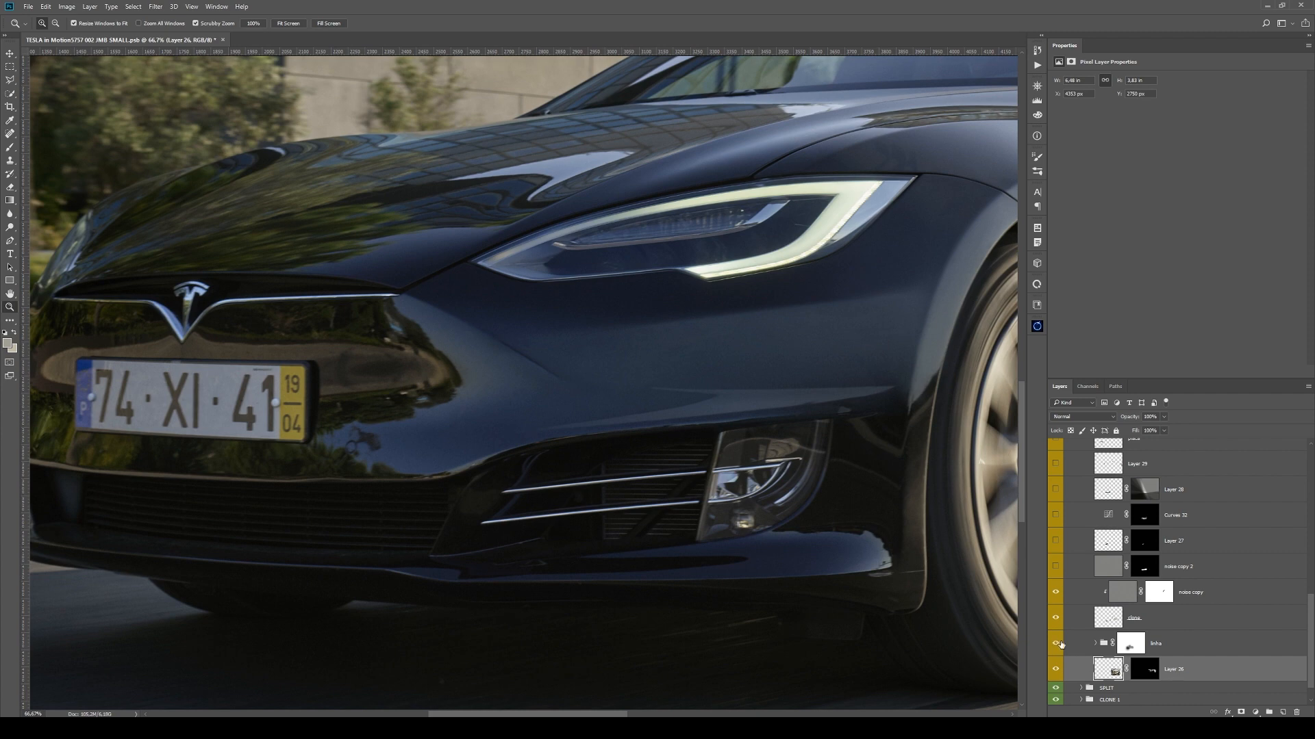
- Expand the masked group below the clone layer and disable the masks on Layer 16 and on the group
{"action": "left_click", "coordinate": [1095, 644]}
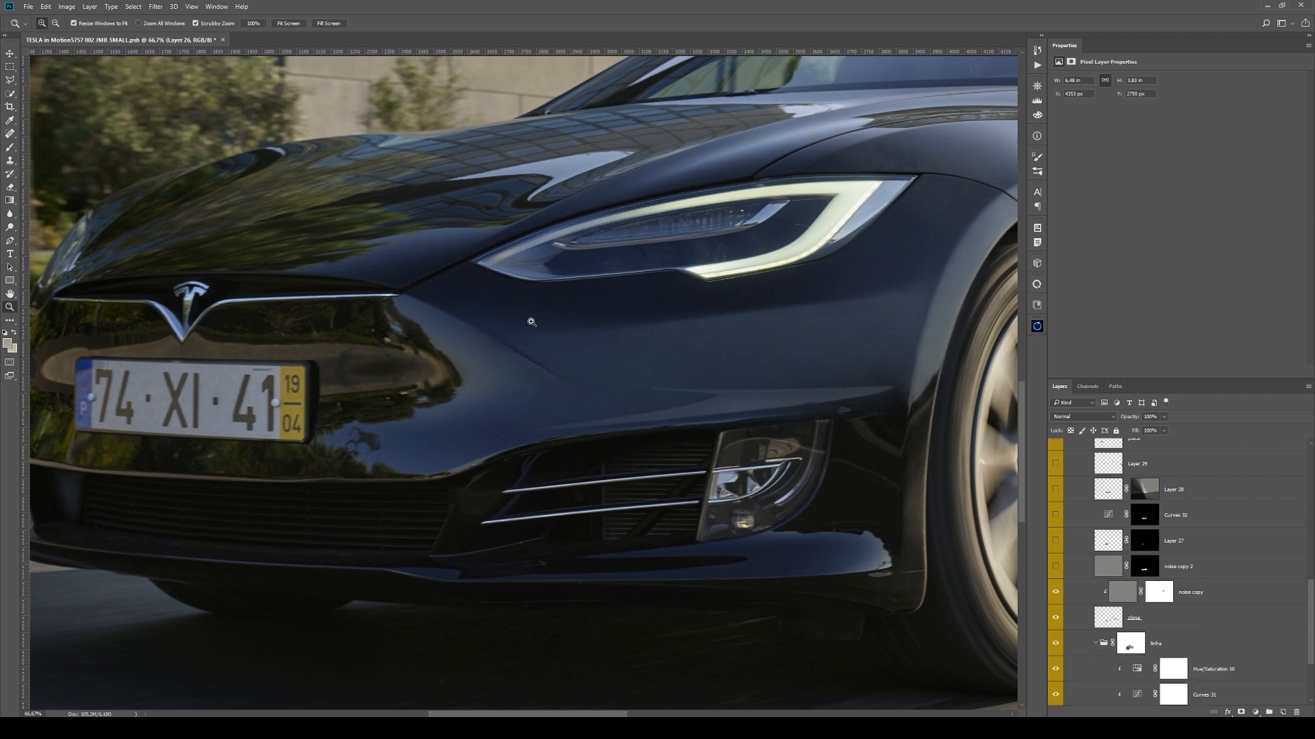
{"action": "left_click_drag", "start_coordinate": [482, 272], "coordinate": [384, 253]}
{"action": "scroll", "coordinate": [1119, 602], "scroll_direction": "down", "scroll_amount": 3}
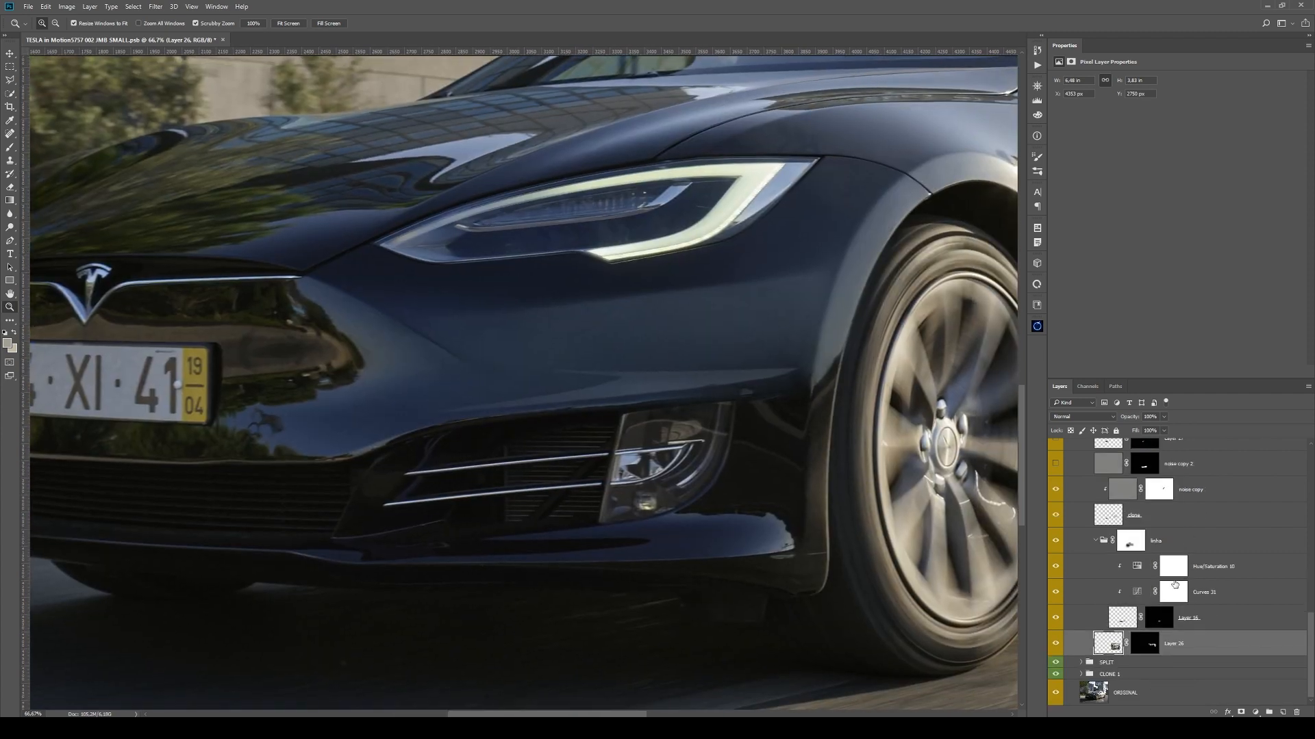
{"action": "left_click", "coordinate": [1166, 615], "text": "shift"}
{"action": "left_click", "coordinate": [1131, 544], "text": "shift"}
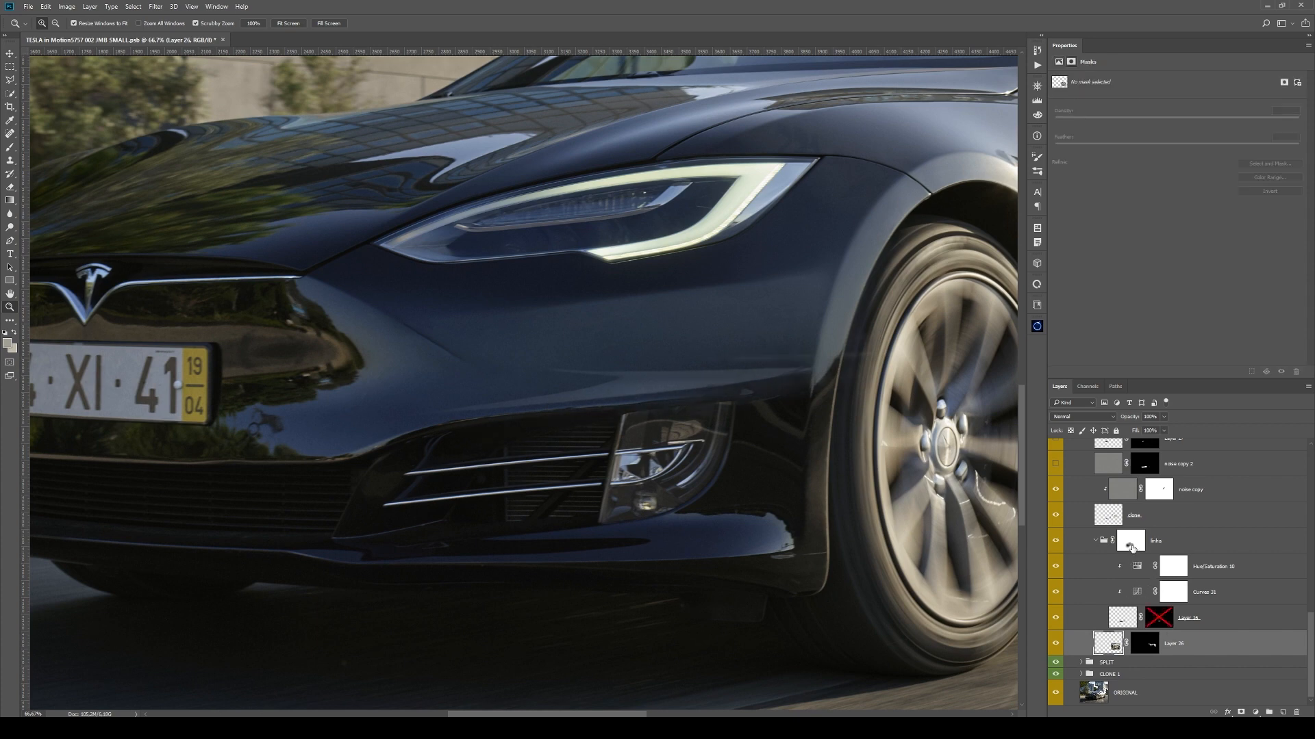
- Isolate Layer 16 and duplicate it above its group in Normal blend mode
{"action": "left_click", "coordinate": [1056, 619], "text": "alt"}
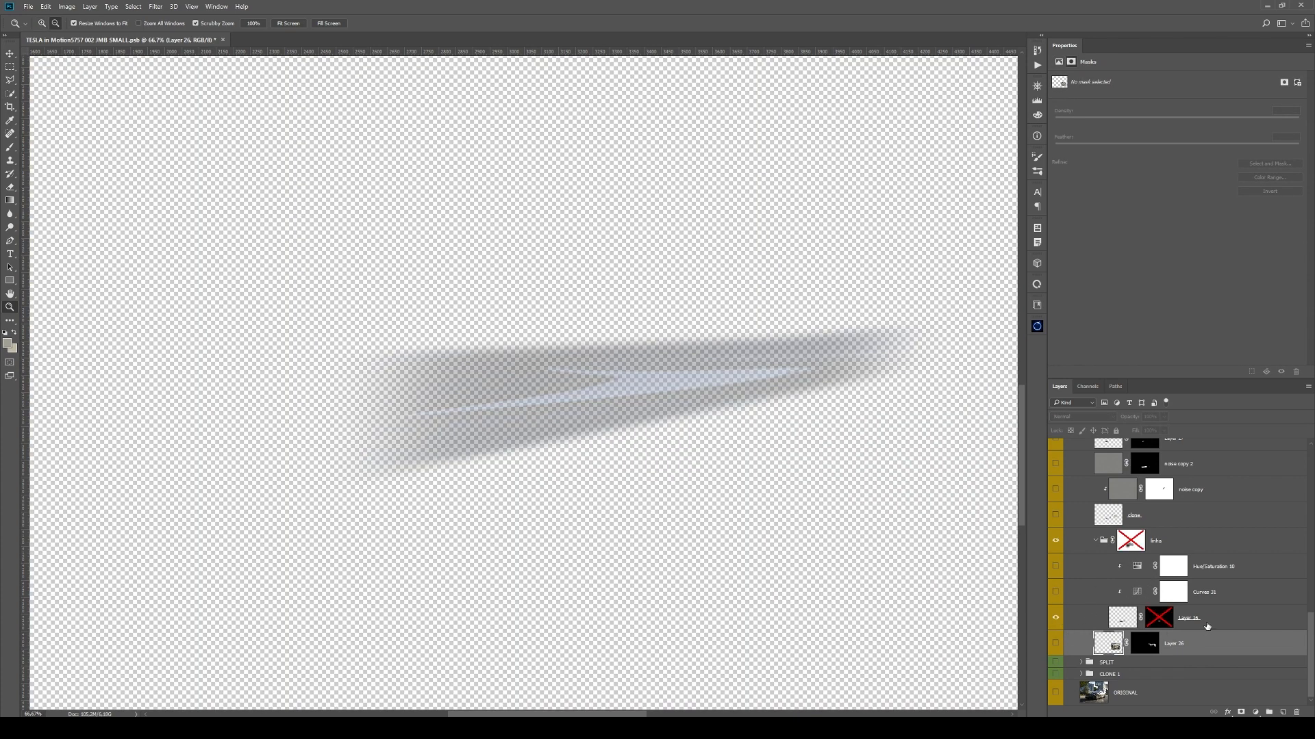
{"action": "left_click_drag", "start_coordinate": [1207, 624], "coordinate": [1182, 526]}
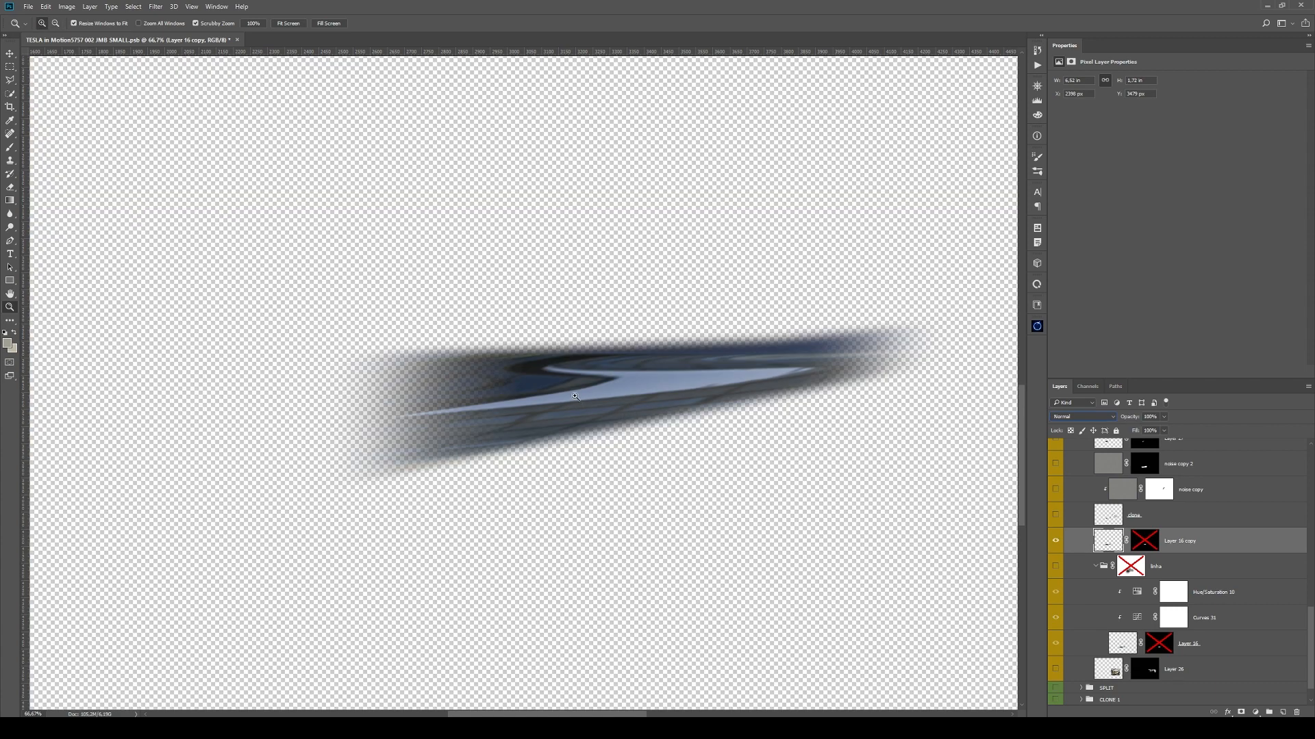
- Show all the other layers again and inspect the unmasked Layer 16 copy reflection over the front bumper
{"action": "left_click", "coordinate": [635, 409], "text": "alt"}
{"action": "left_click", "coordinate": [635, 408], "text": "alt"}
{"action": "left_click", "coordinate": [1056, 541], "text": "alt"}
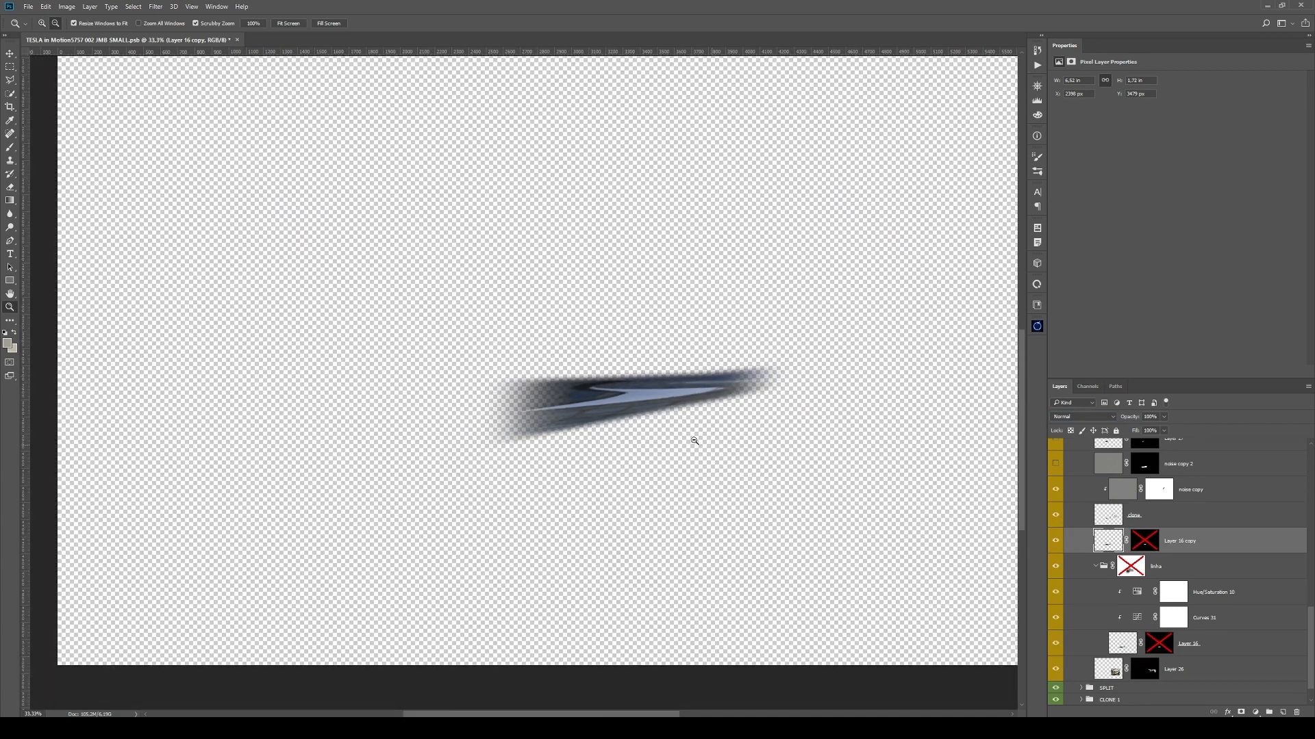
{"action": "left_click_drag", "start_coordinate": [764, 329], "coordinate": [590, 412]}
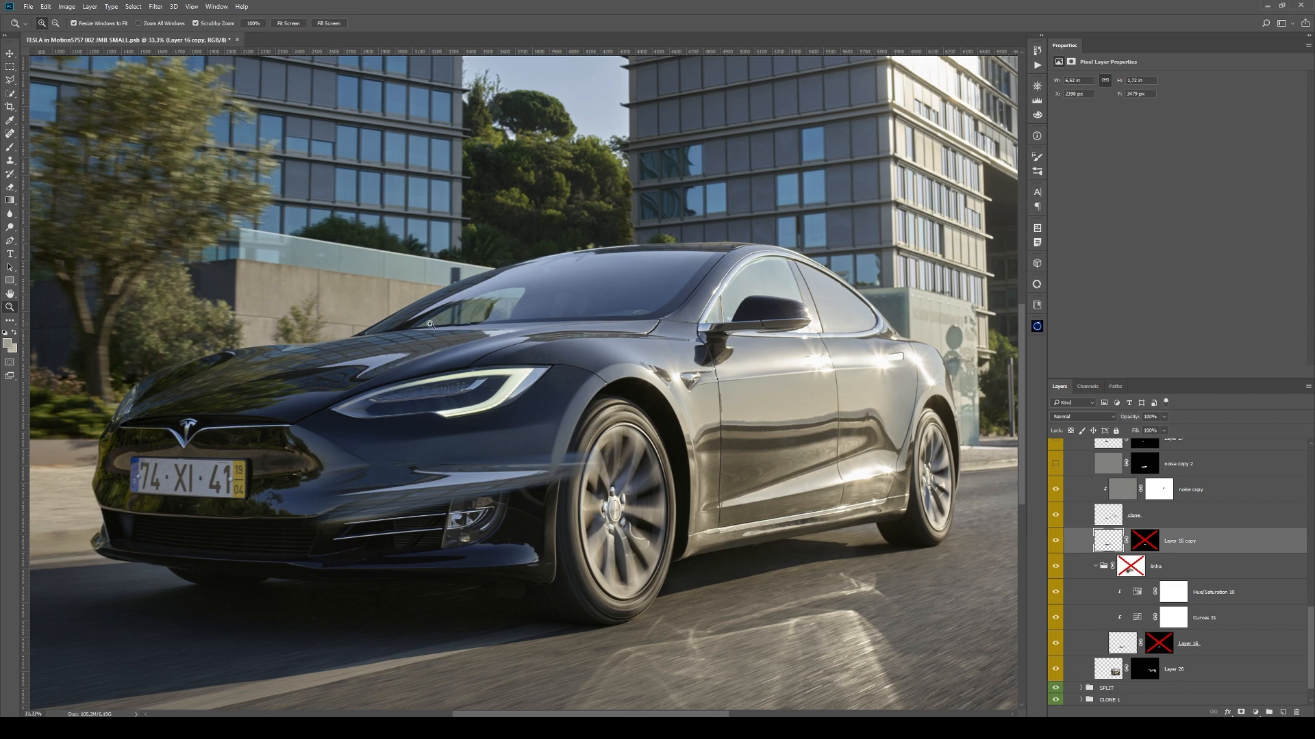
{"action": "left_click", "coordinate": [344, 356]}
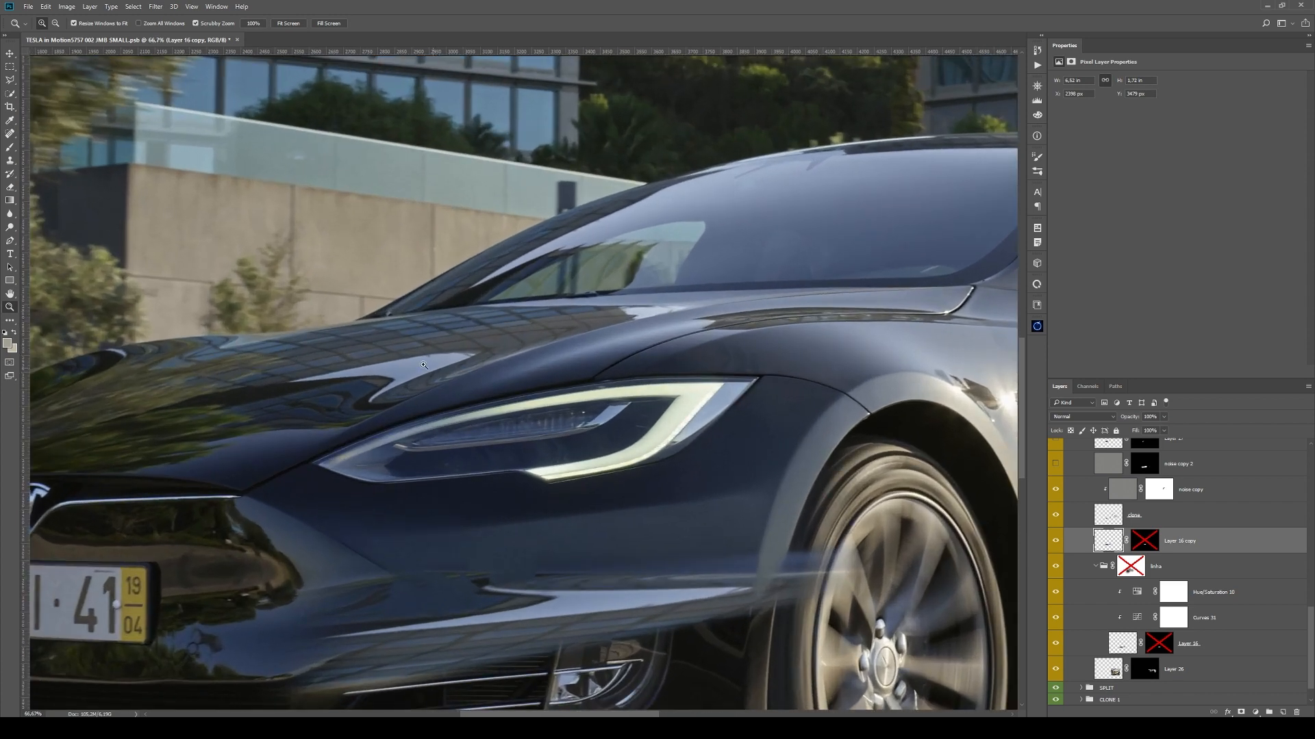
{"action": "key", "text": "m"}
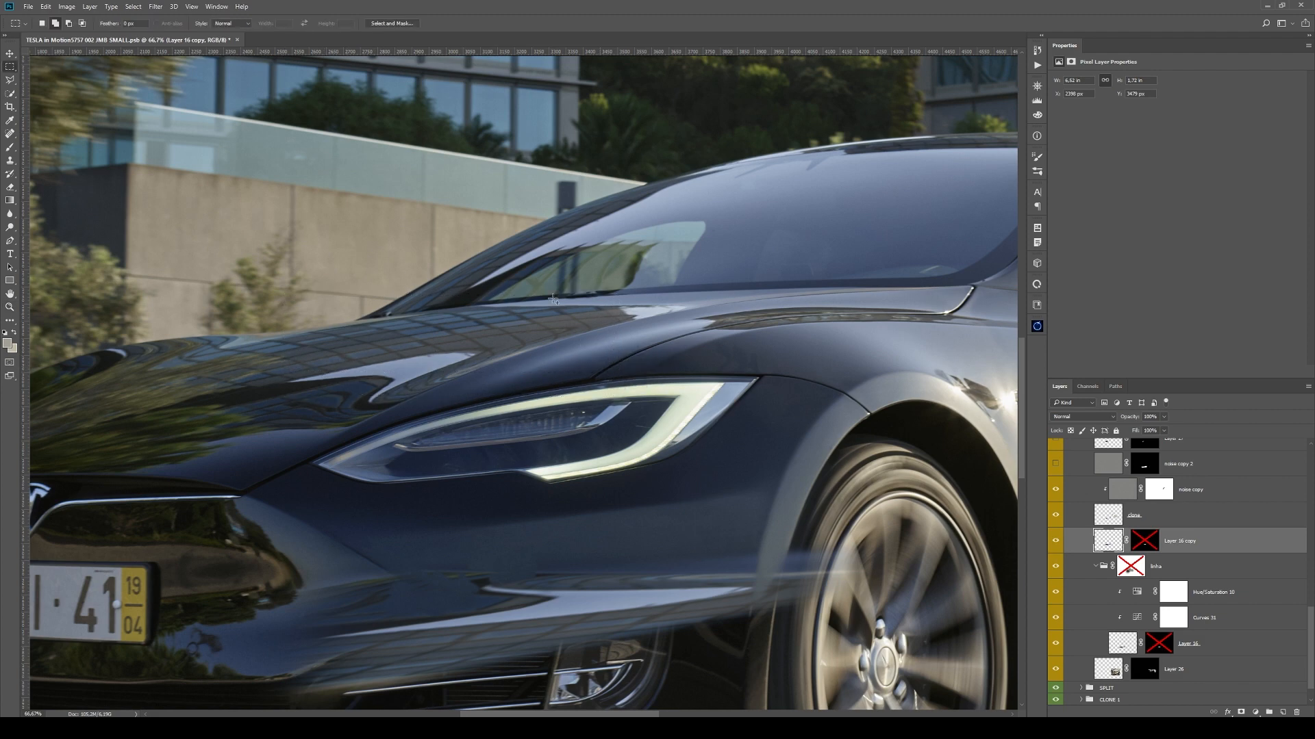
{"action": "key", "text": "ctrl+d"}
{"action": "left_click_drag", "start_coordinate": [618, 562], "coordinate": [741, 465]}
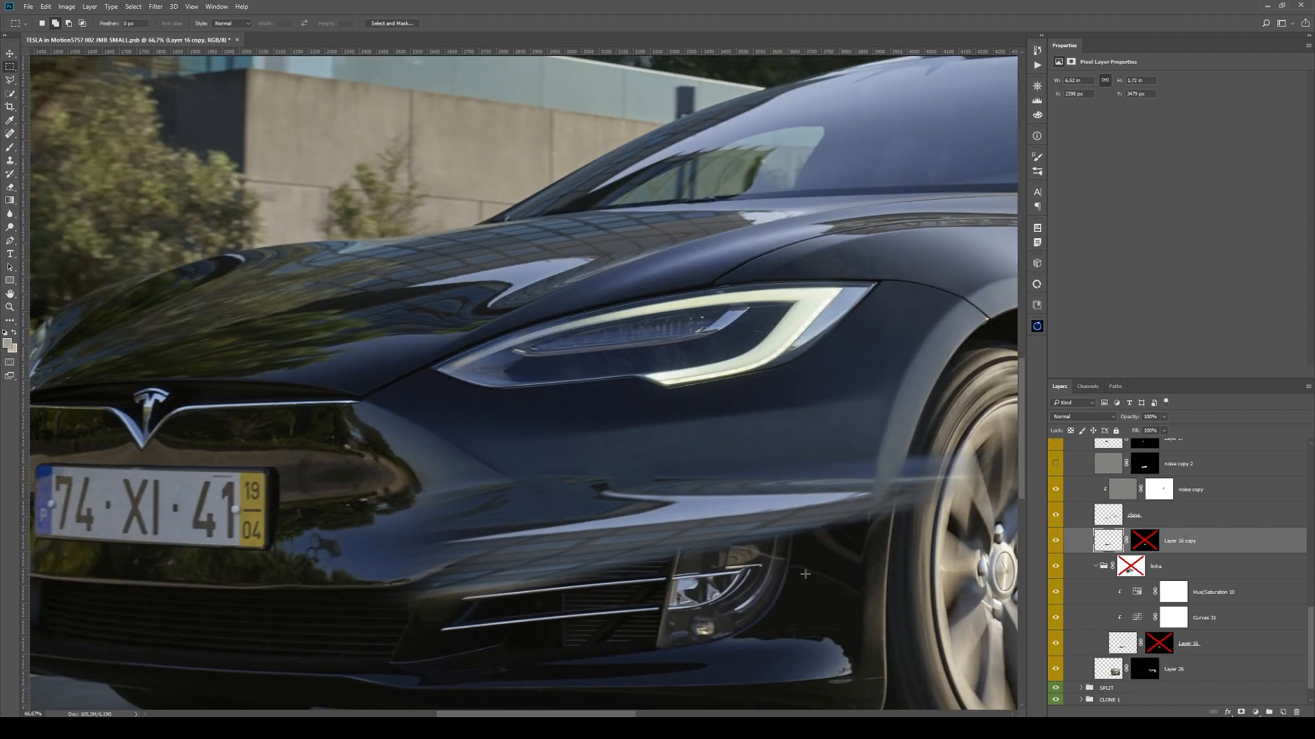
- Set Layer 16 copy to Lighten blend mode, re-enable its mask and view the mask on its own
{"action": "left_click", "coordinate": [1088, 416]}
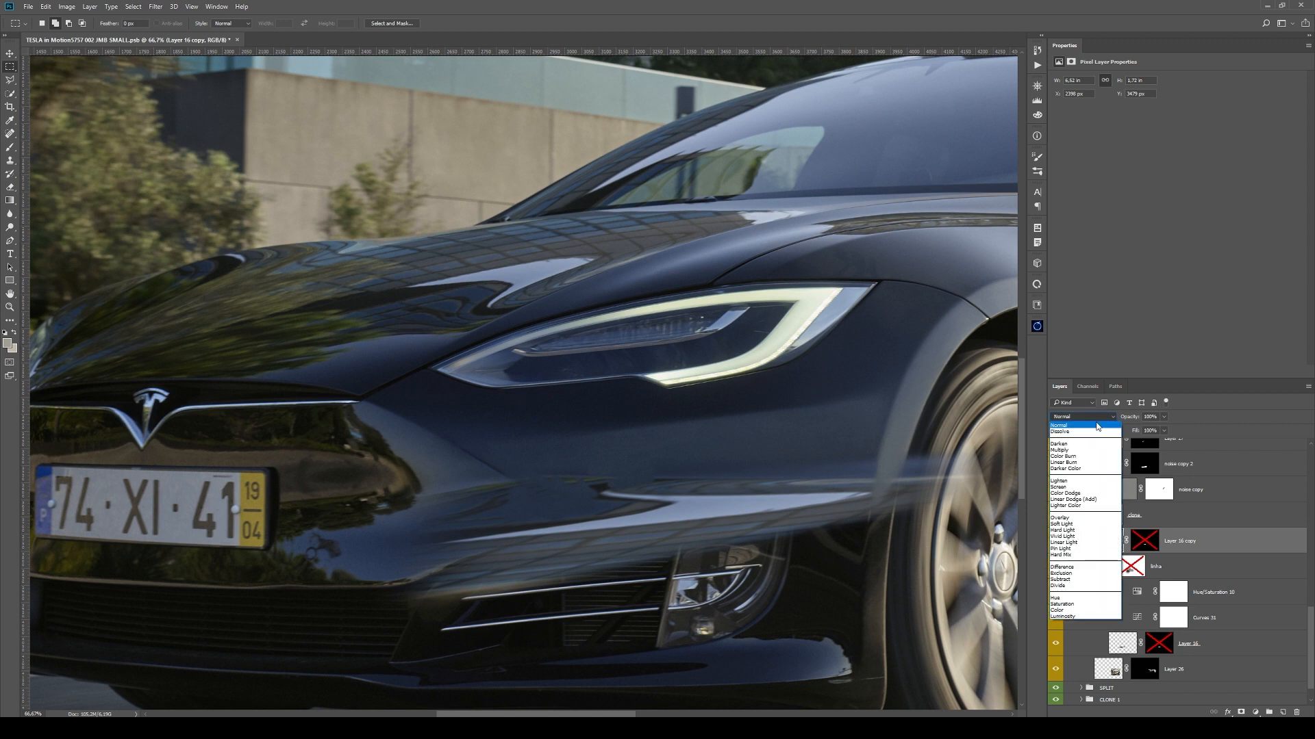
{"action": "left_click", "coordinate": [1072, 483]}
{"action": "left_click_drag", "start_coordinate": [632, 557], "coordinate": [616, 494]}
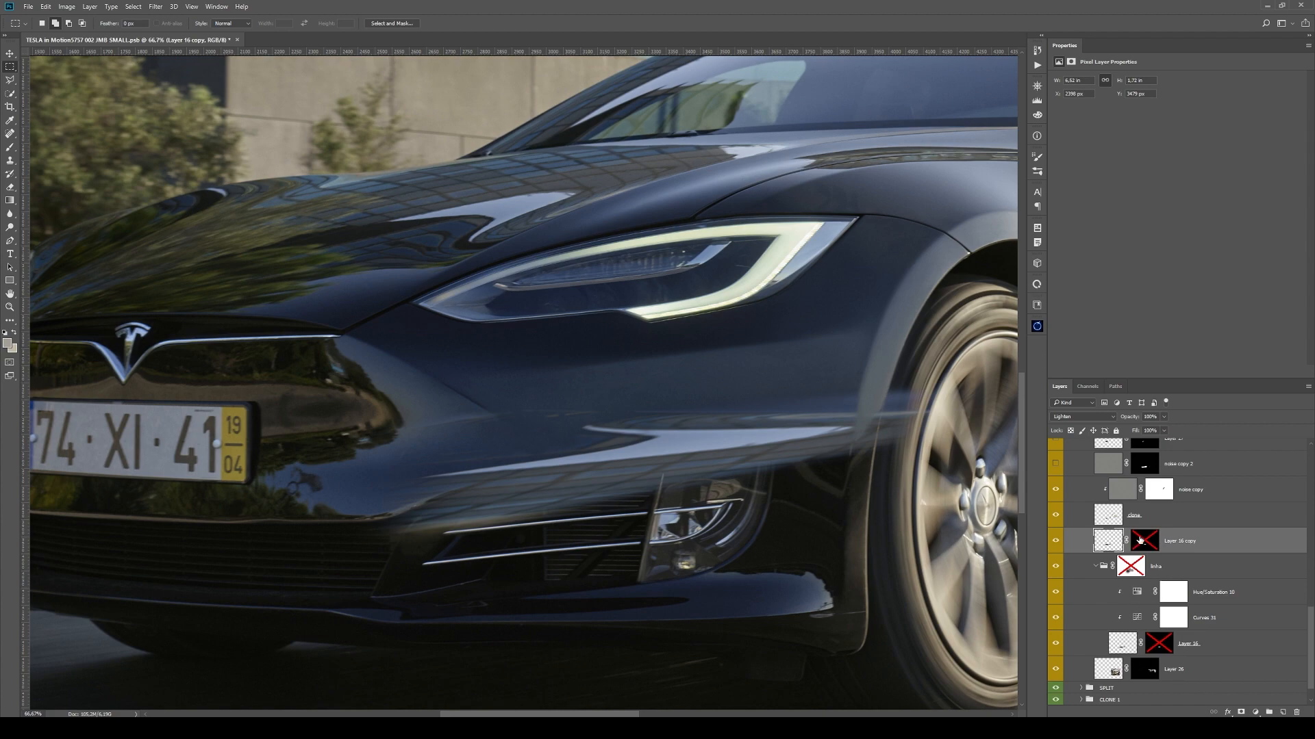
{"action": "left_click", "coordinate": [1139, 541], "text": "shift"}
{"action": "left_click", "coordinate": [1145, 545], "text": "alt"}
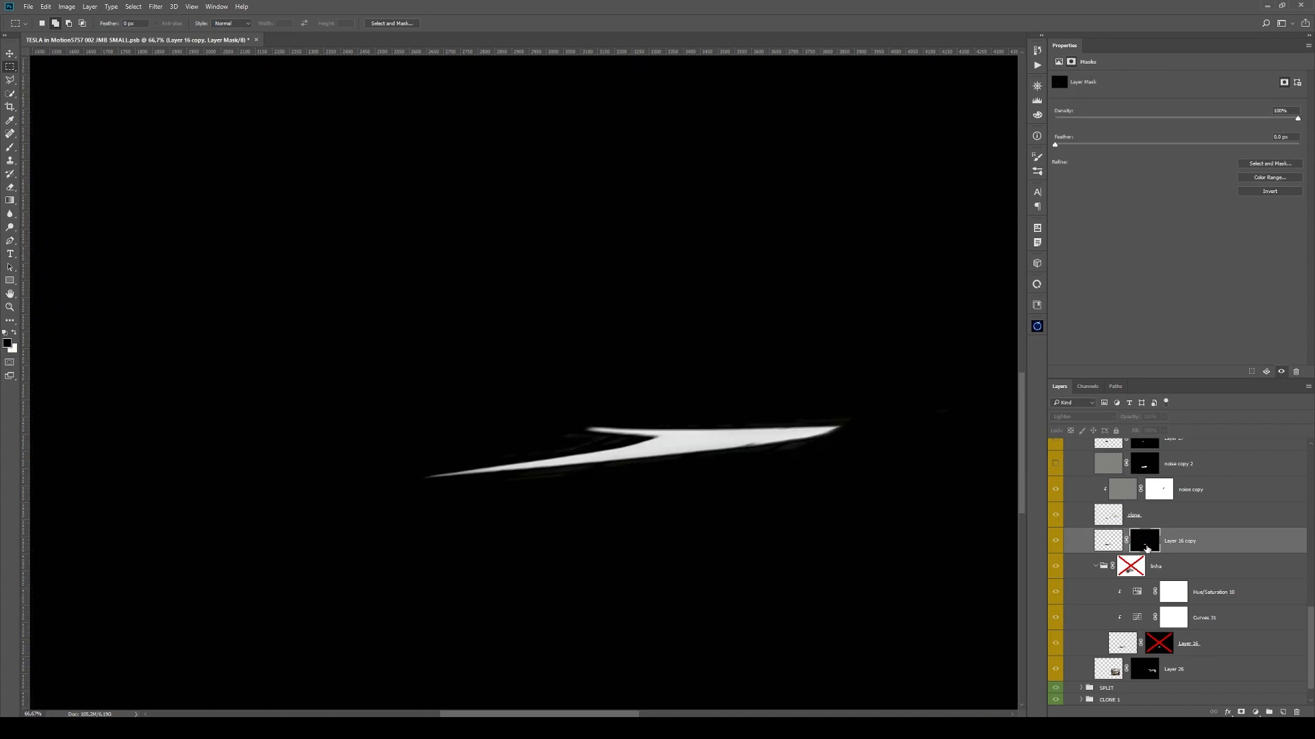
{"action": "left_click", "coordinate": [1147, 547], "text": "alt"}
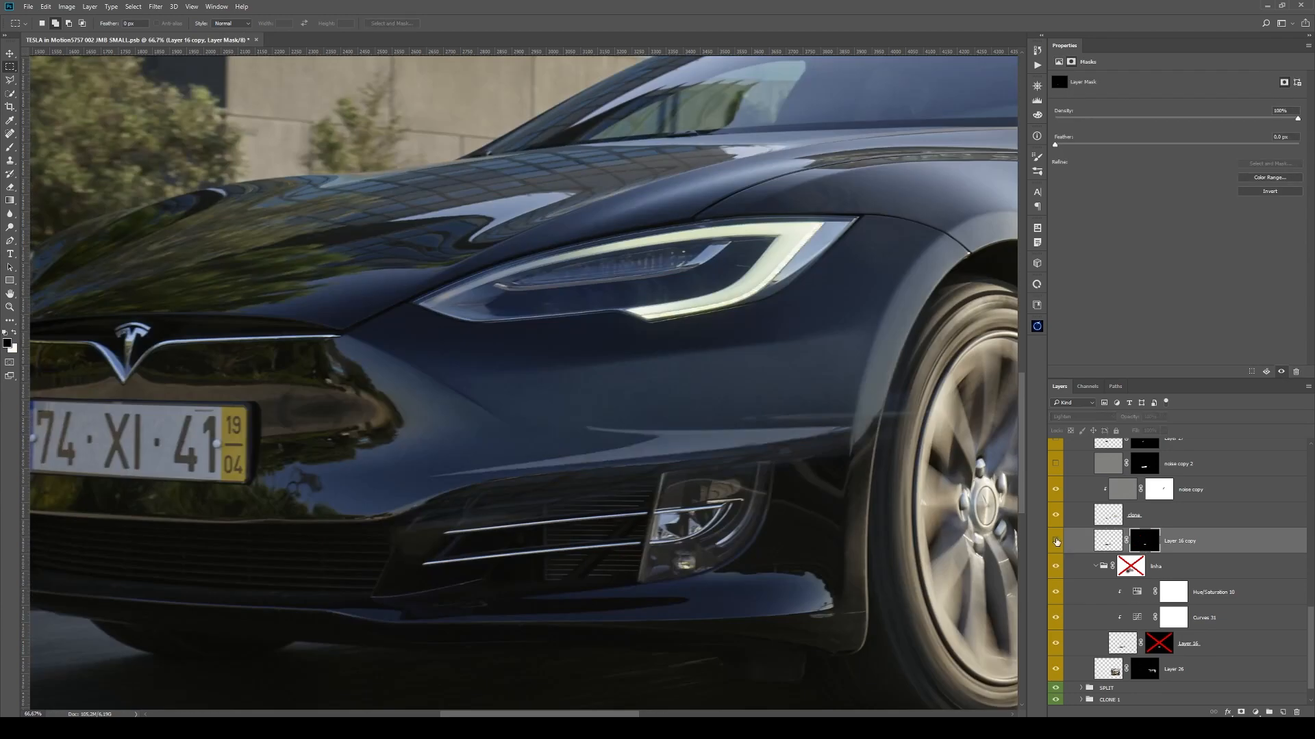
- Hide Layer 16 copy and the Hue/Saturation 10 and Curves 31 adjustments inside the linha group
{"action": "left_click", "coordinate": [1056, 541]}
{"action": "left_click_drag", "start_coordinate": [1057, 594], "coordinate": [1056, 621]}
{"action": "left_click", "coordinate": [1147, 568]}
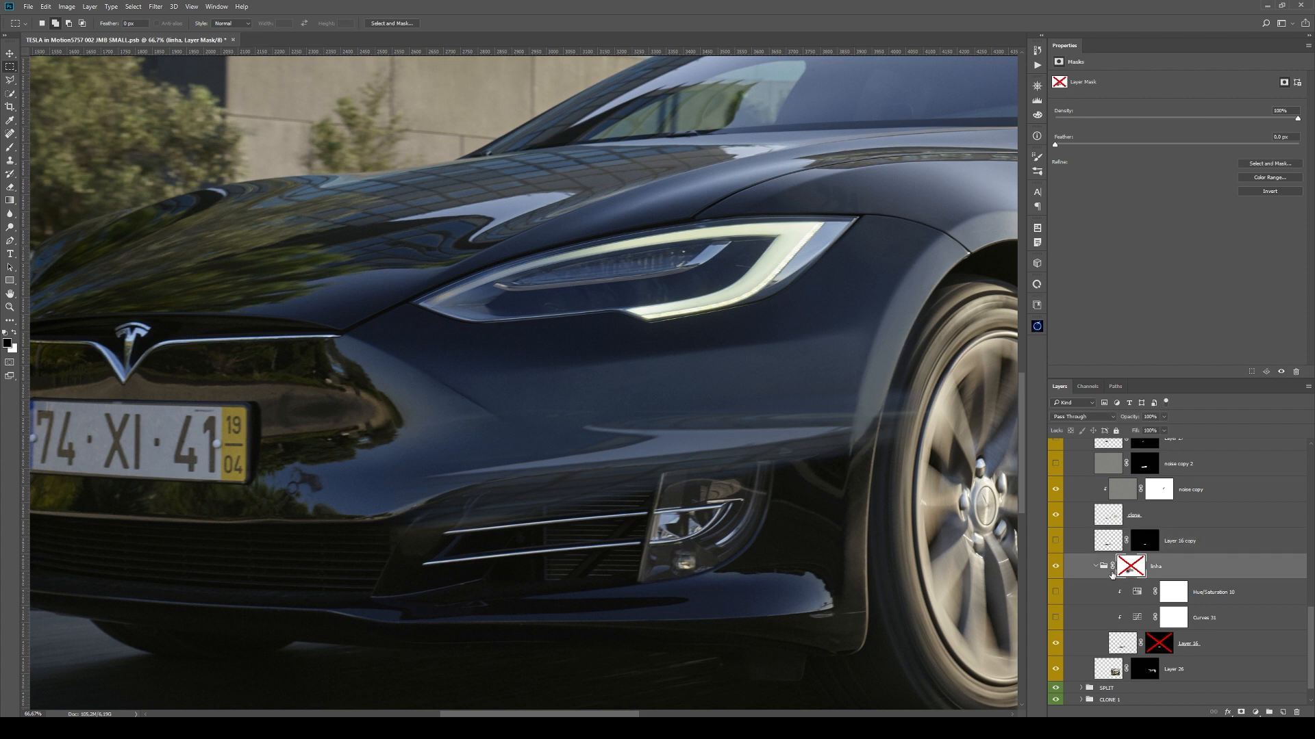
- Try Layer 16 in the linha group at 100% opacity, then set its opacity to 48%
{"action": "left_click", "coordinate": [1219, 648]}
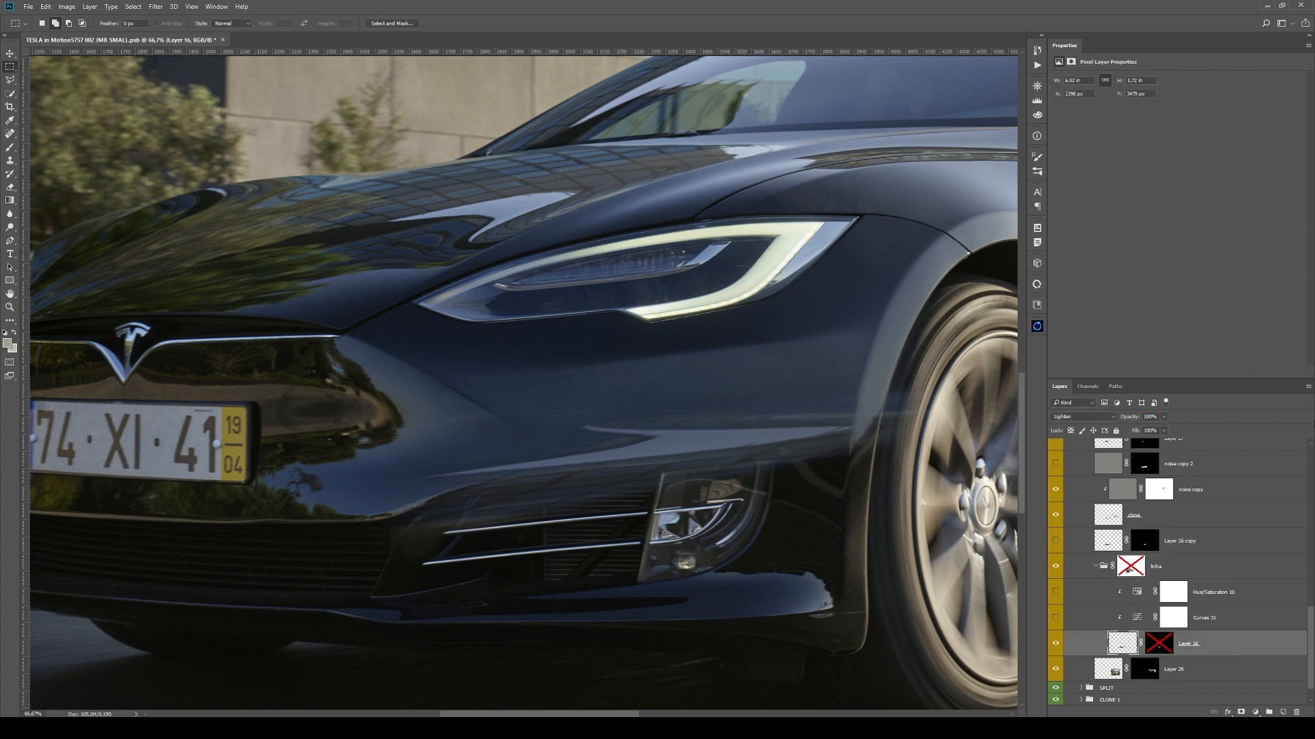
{"action": "key", "text": "0"}
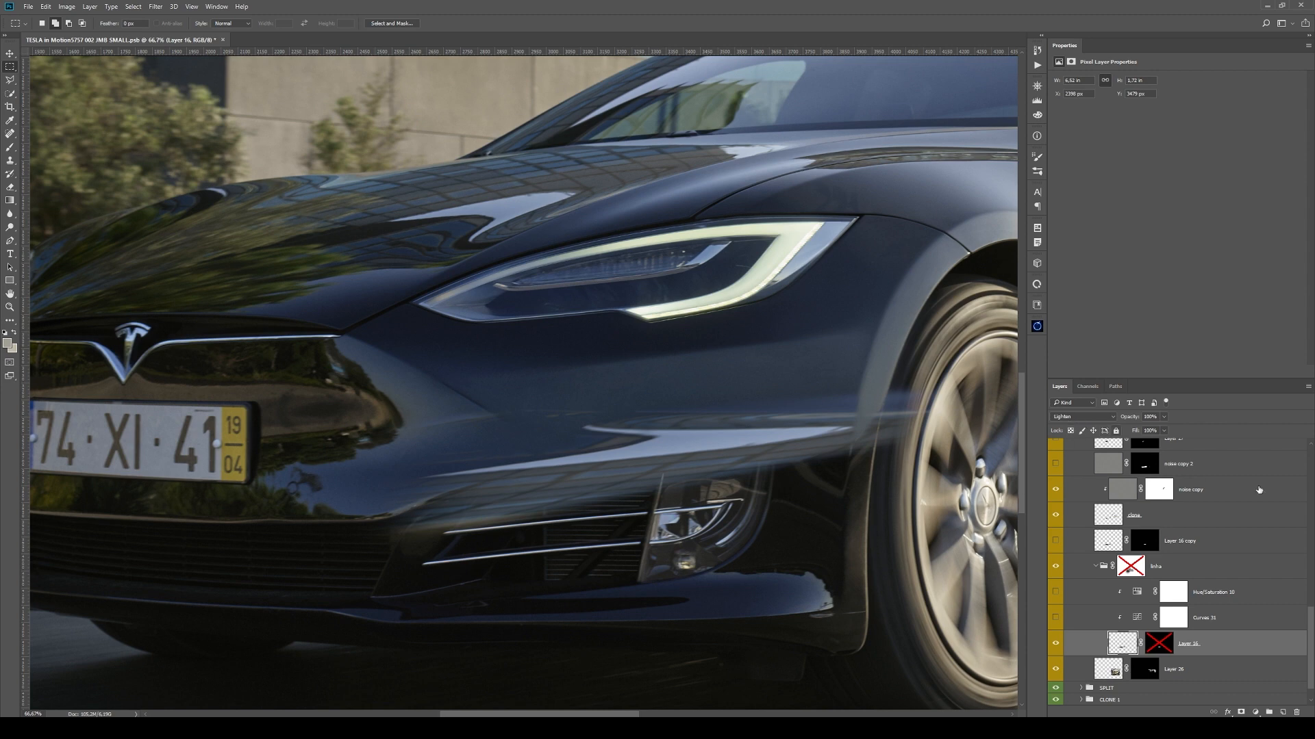
{"action": "key", "text": "4"}
{"action": "key", "text": "8"}
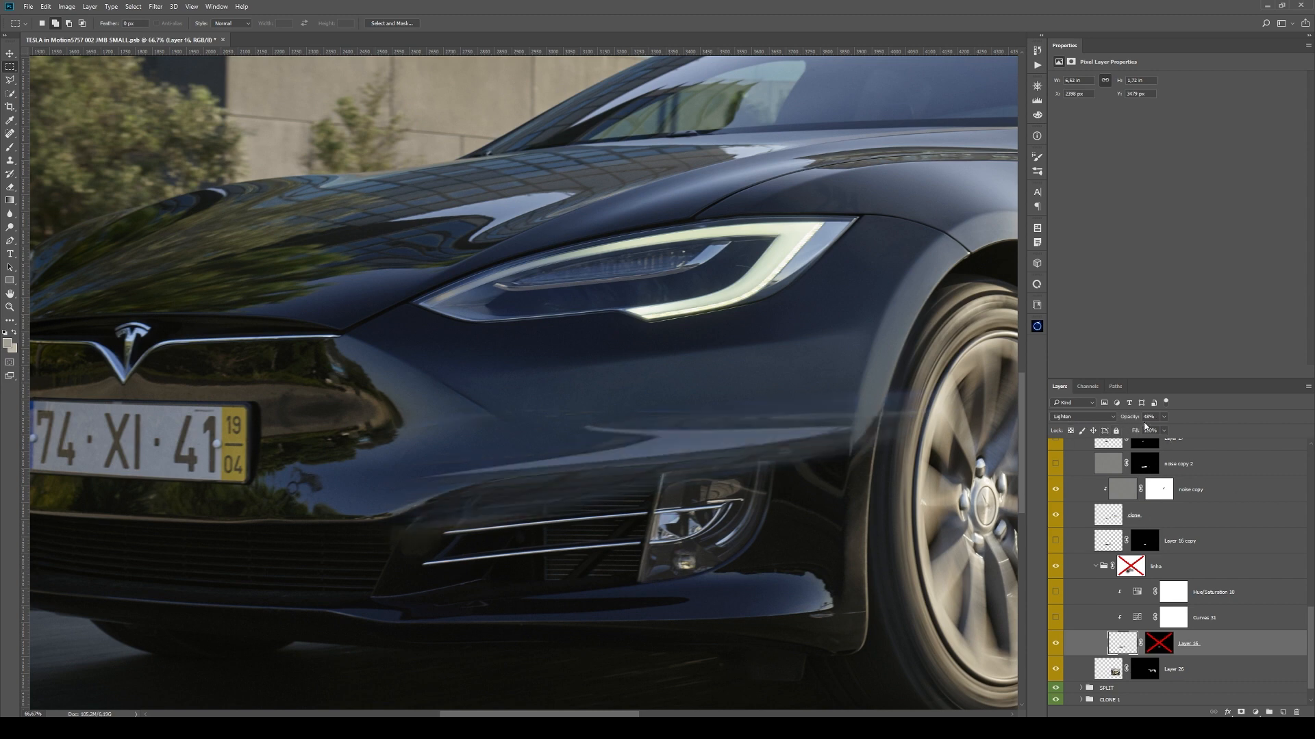
- Re-enable the mask on Layer 16 and view the mask on its own
{"action": "left_click", "coordinate": [1160, 650], "text": "shift"}
{"action": "left_click", "coordinate": [1158, 649], "text": "alt"}
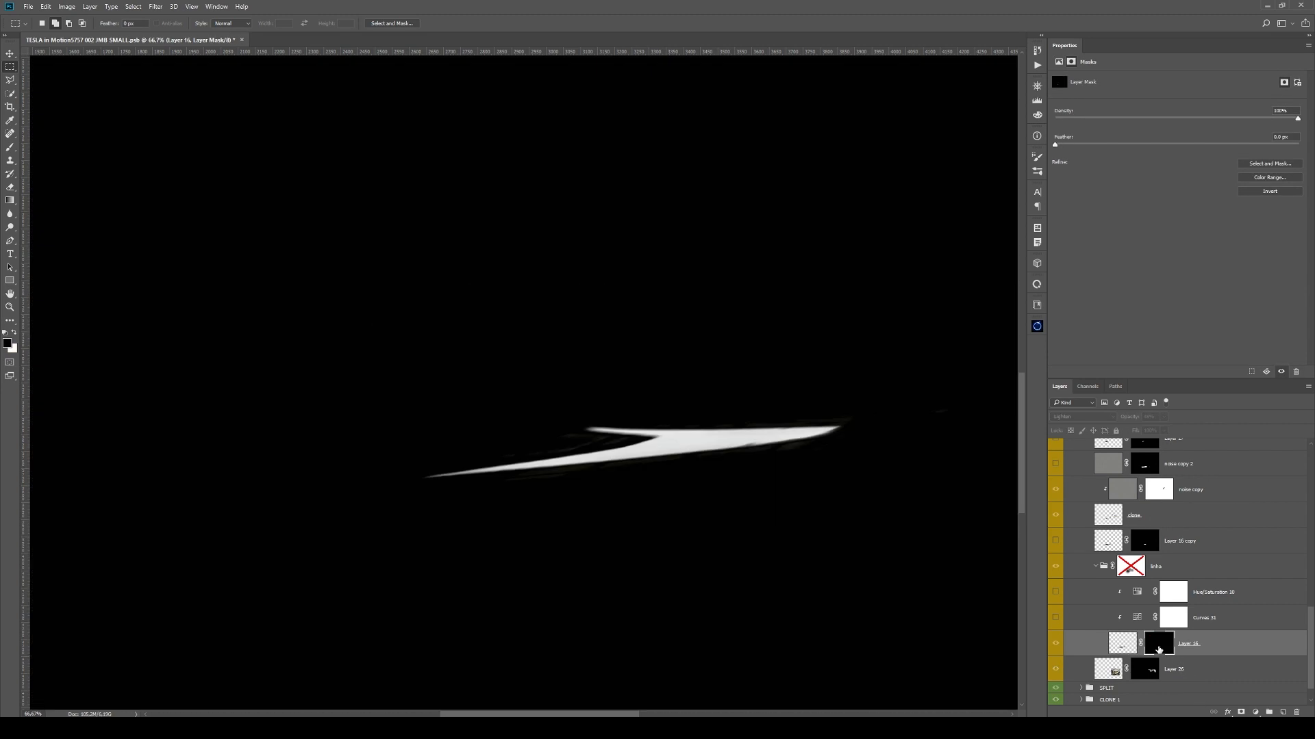
{"action": "left_click", "coordinate": [1159, 649], "text": "alt"}
- Turn on the Curves 31 adjustment in the linha group, comparing the bumper reflection with and without it
{"action": "left_click", "coordinate": [1219, 625]}
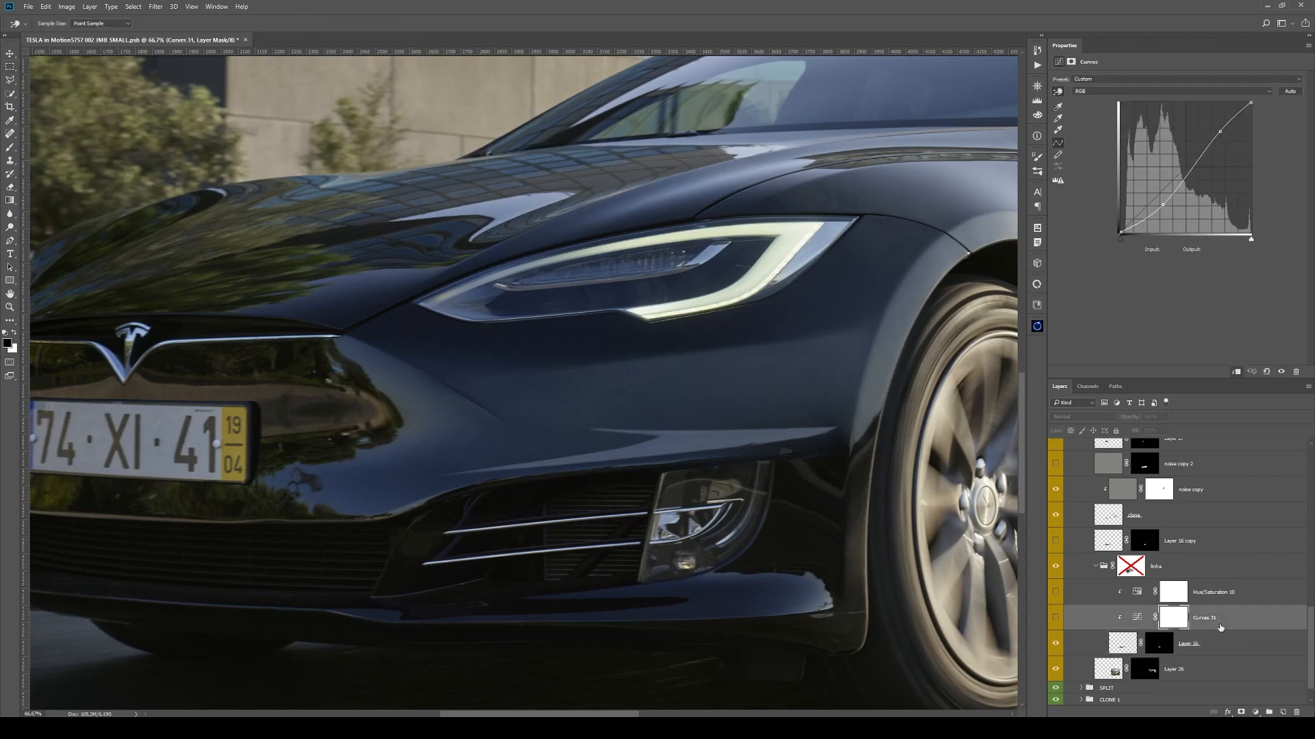
{"action": "left_click", "coordinate": [1057, 617]}
{"action": "left_click", "coordinate": [1056, 617]}
{"action": "left_click", "coordinate": [1056, 618]}
{"action": "left_click", "coordinate": [1057, 618]}
{"action": "left_click", "coordinate": [1056, 618]}
- Turn on the Hue/Saturation 10 adjustment, comparing the bumper reflection with and without it
{"action": "left_click", "coordinate": [1221, 600]}
{"action": "left_click", "coordinate": [1055, 593]}
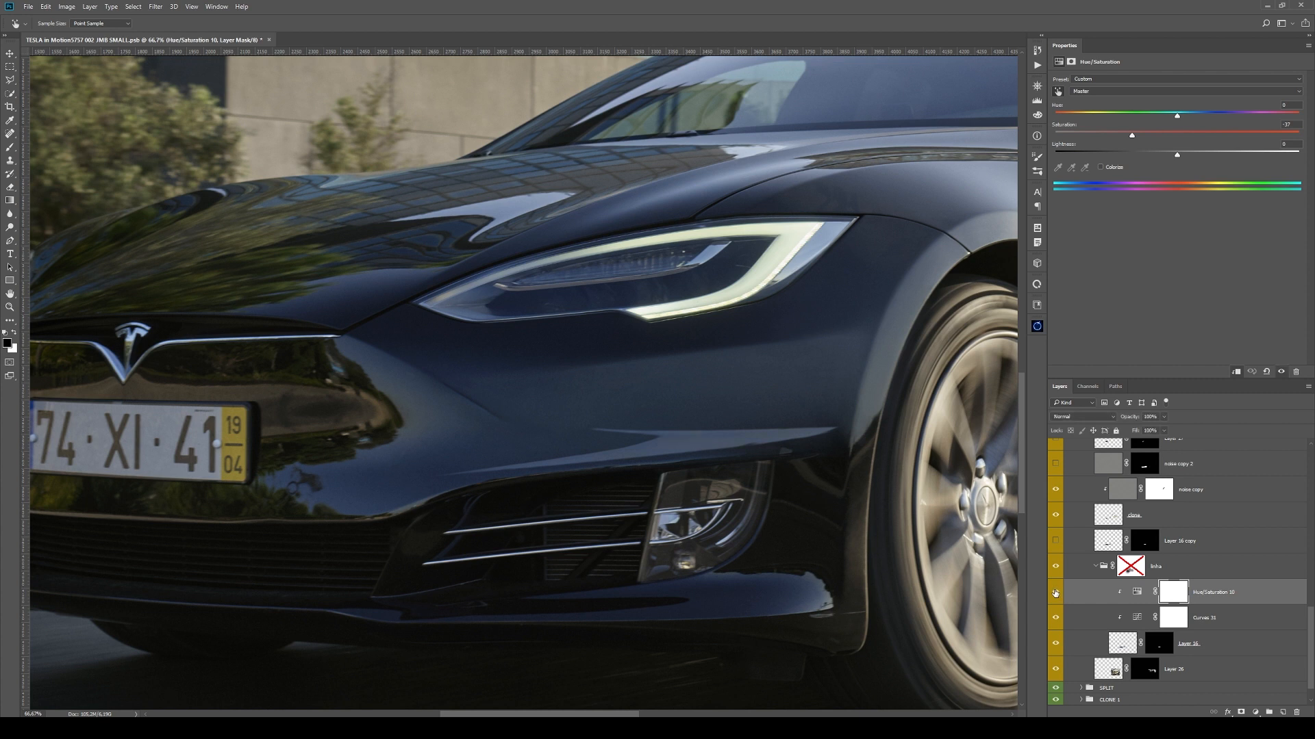
{"action": "left_click", "coordinate": [1055, 593]}
{"action": "left_click", "coordinate": [1056, 594]}
- Re-enable the linha group's mask and view the mask on its own
{"action": "left_click", "coordinate": [1130, 569]}
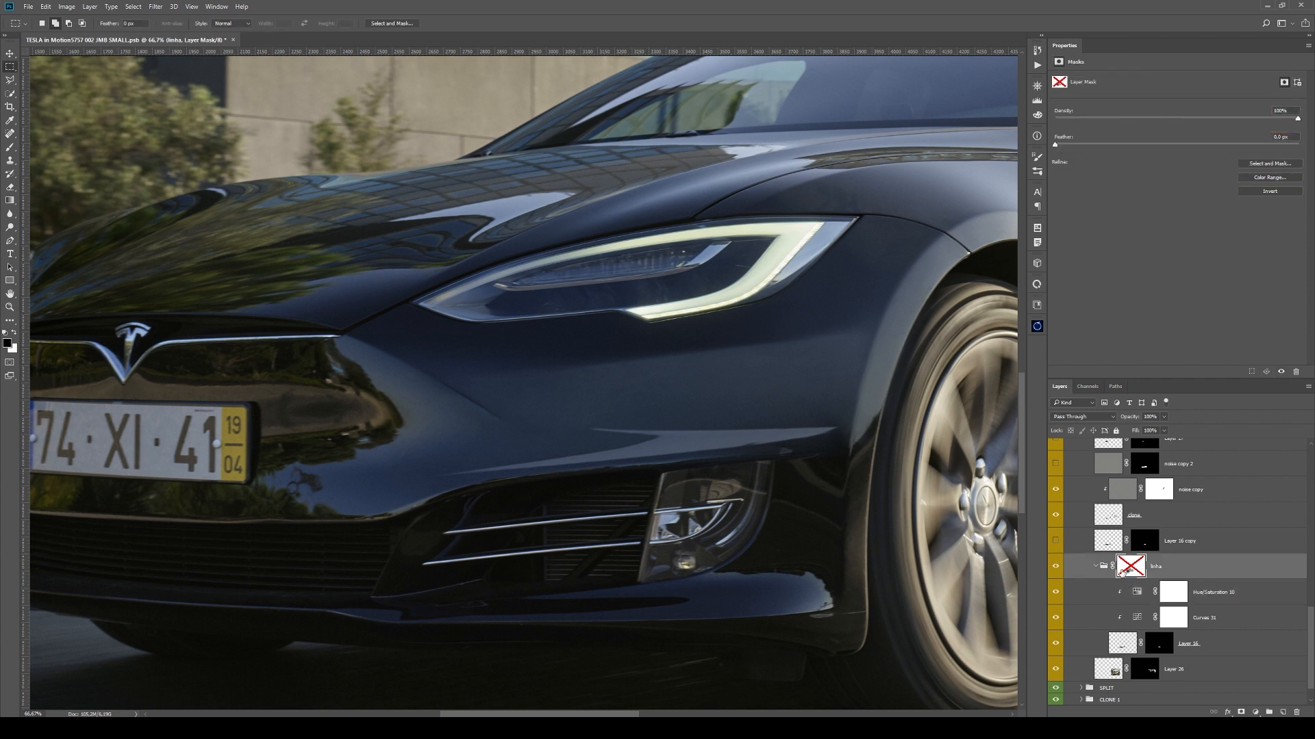
{"action": "left_click", "coordinate": [1131, 571], "text": "shift"}
{"action": "left_click", "coordinate": [1131, 571], "text": "alt"}
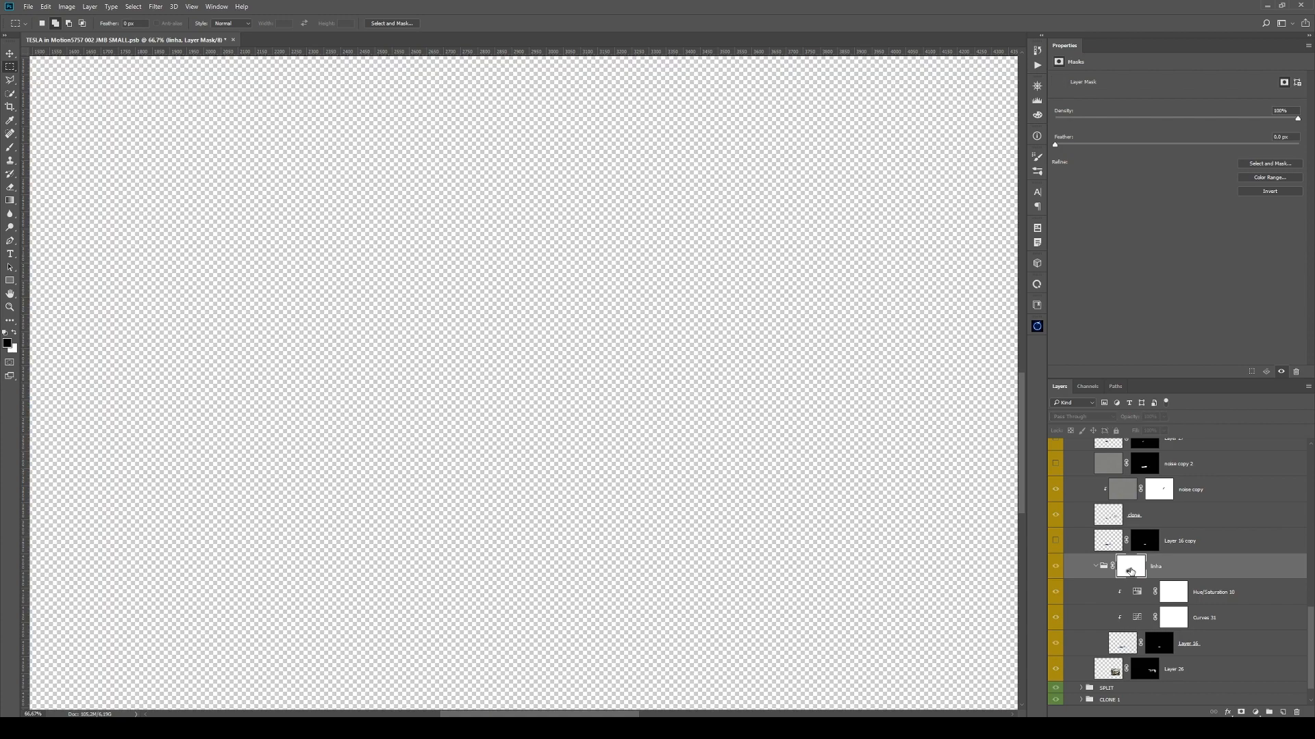
{"action": "left_click", "coordinate": [1131, 571], "text": "alt"}
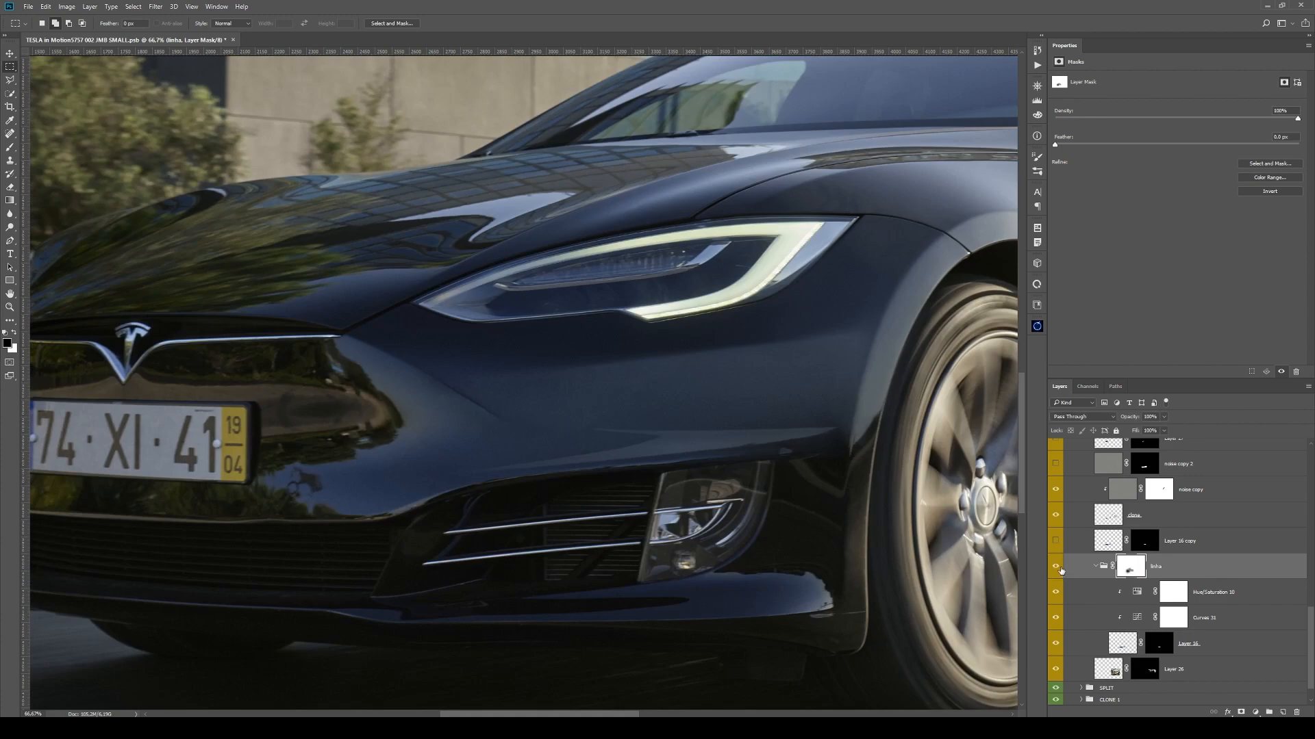
- Examine the added reflection line on the front bumper up close and in the context of the whole car
{"action": "key", "text": "z"}
{"action": "left_click", "coordinate": [695, 485], "text": "alt"}
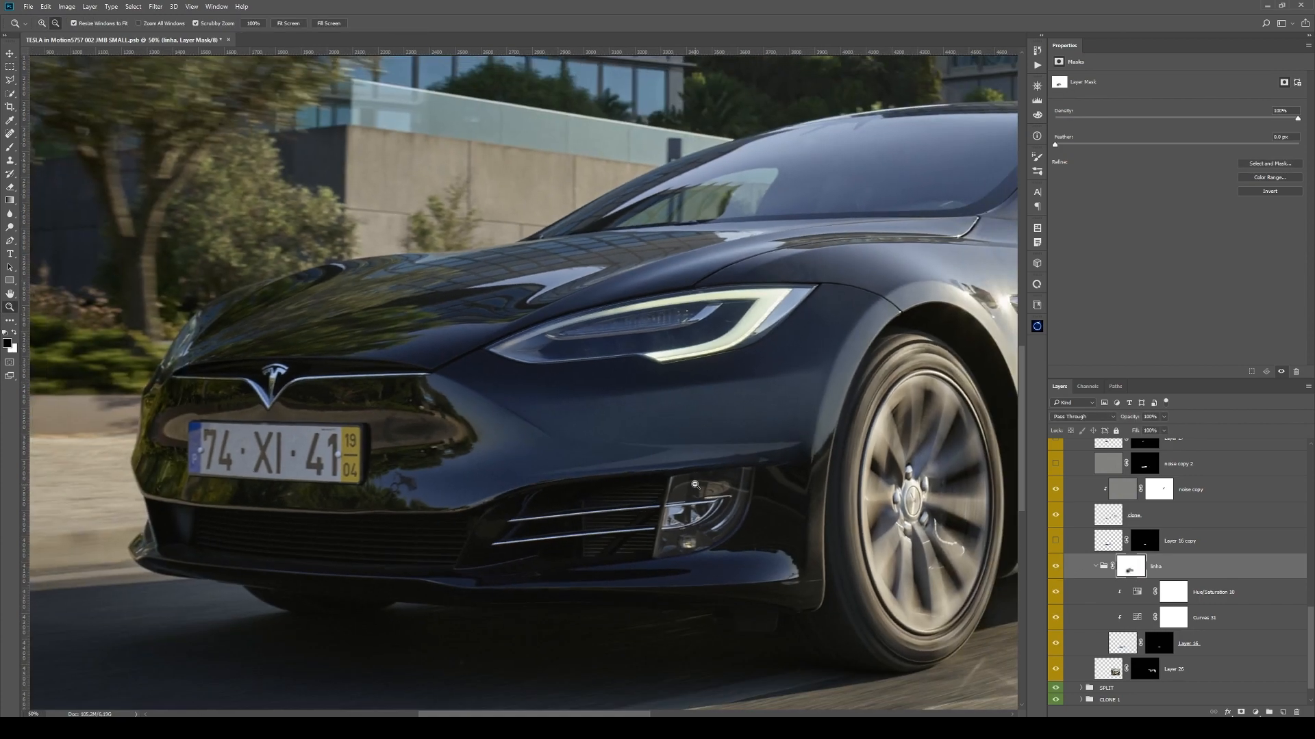
{"action": "left_click", "coordinate": [695, 485], "text": "alt"}
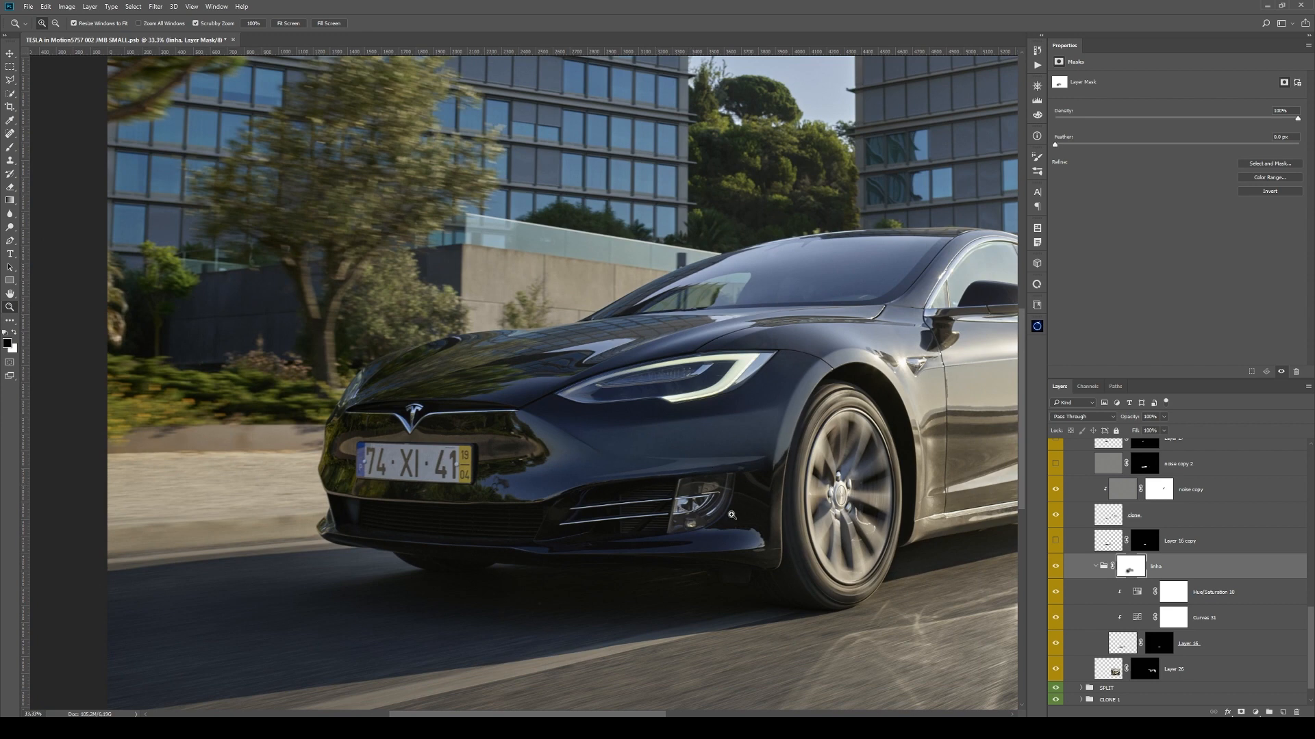
{"action": "left_click_drag", "start_coordinate": [808, 502], "coordinate": [621, 529]}
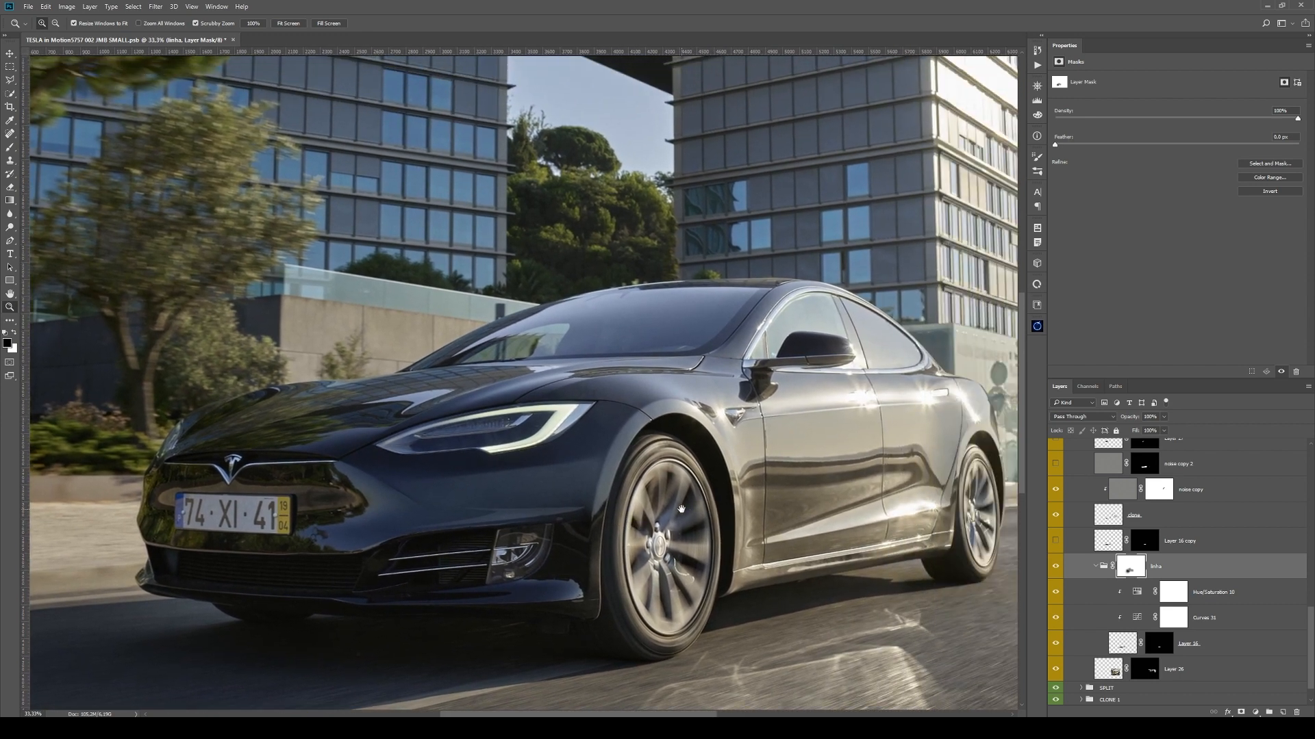
{"action": "left_click", "coordinate": [561, 509]}
{"action": "left_click", "coordinate": [563, 511], "text": "alt"}
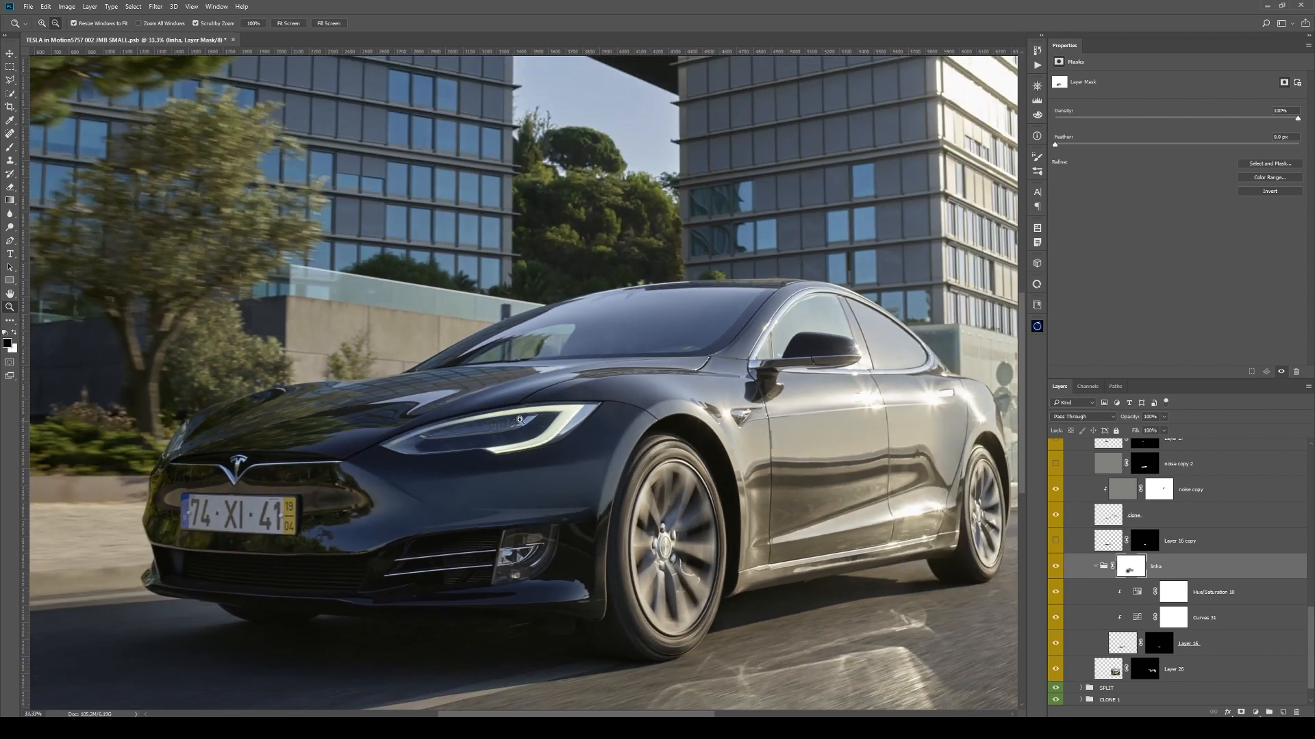
{"action": "left_click", "coordinate": [567, 514]}
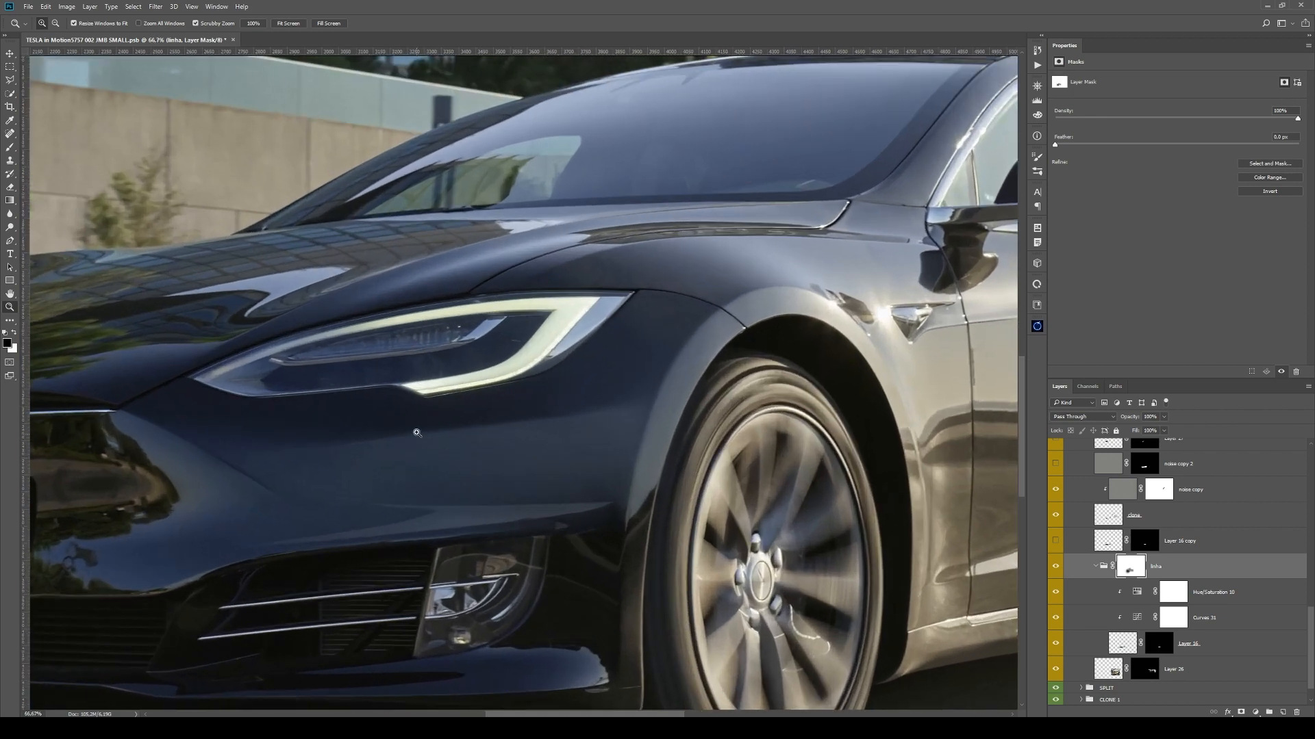
{"action": "left_click", "coordinate": [469, 461]}
{"action": "left_click", "coordinate": [505, 482], "text": "alt"}
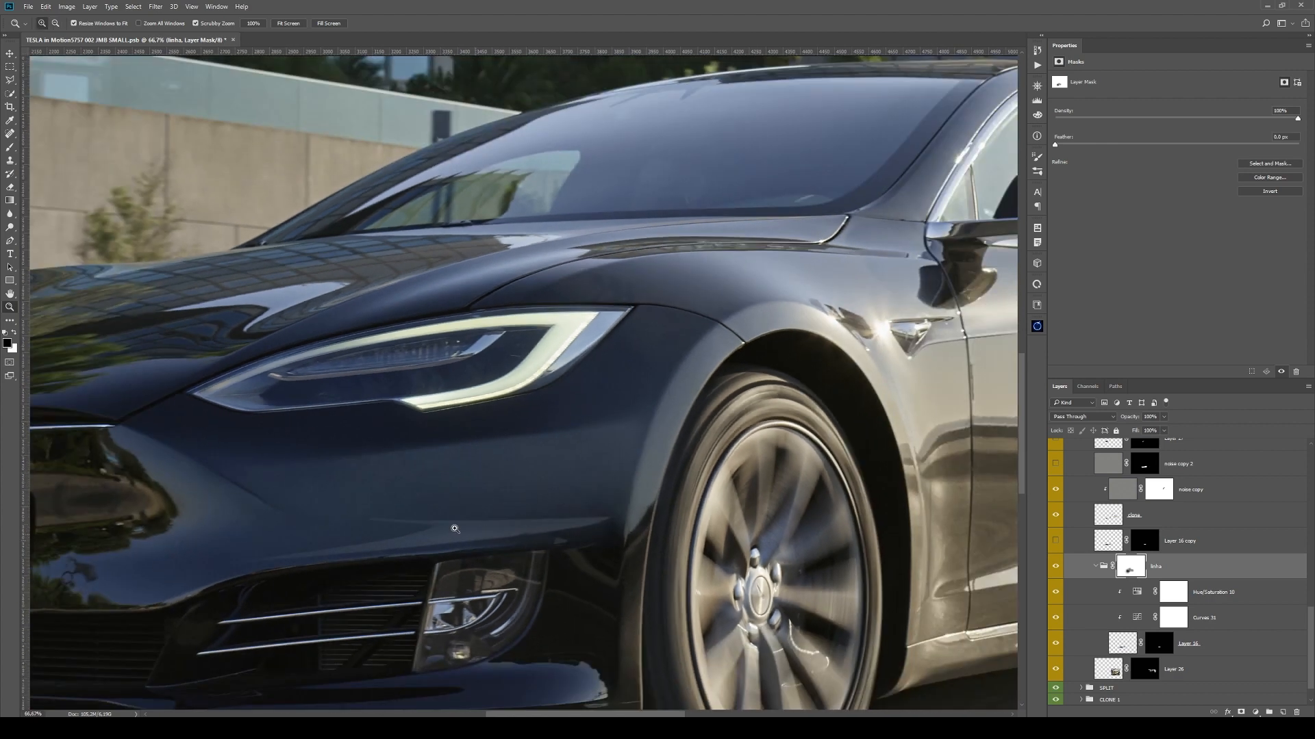
{"action": "left_click", "coordinate": [527, 517], "text": "alt"}
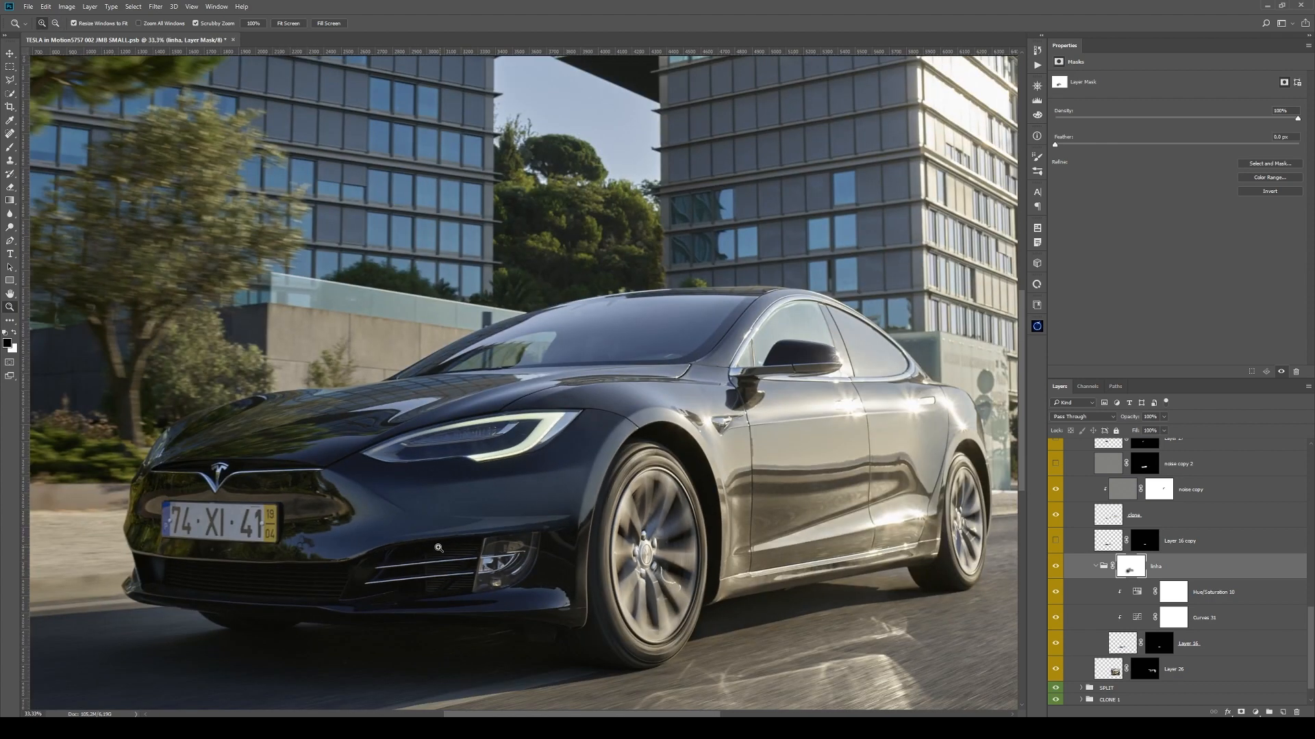
{"action": "left_click_drag", "start_coordinate": [575, 498], "coordinate": [630, 460]}
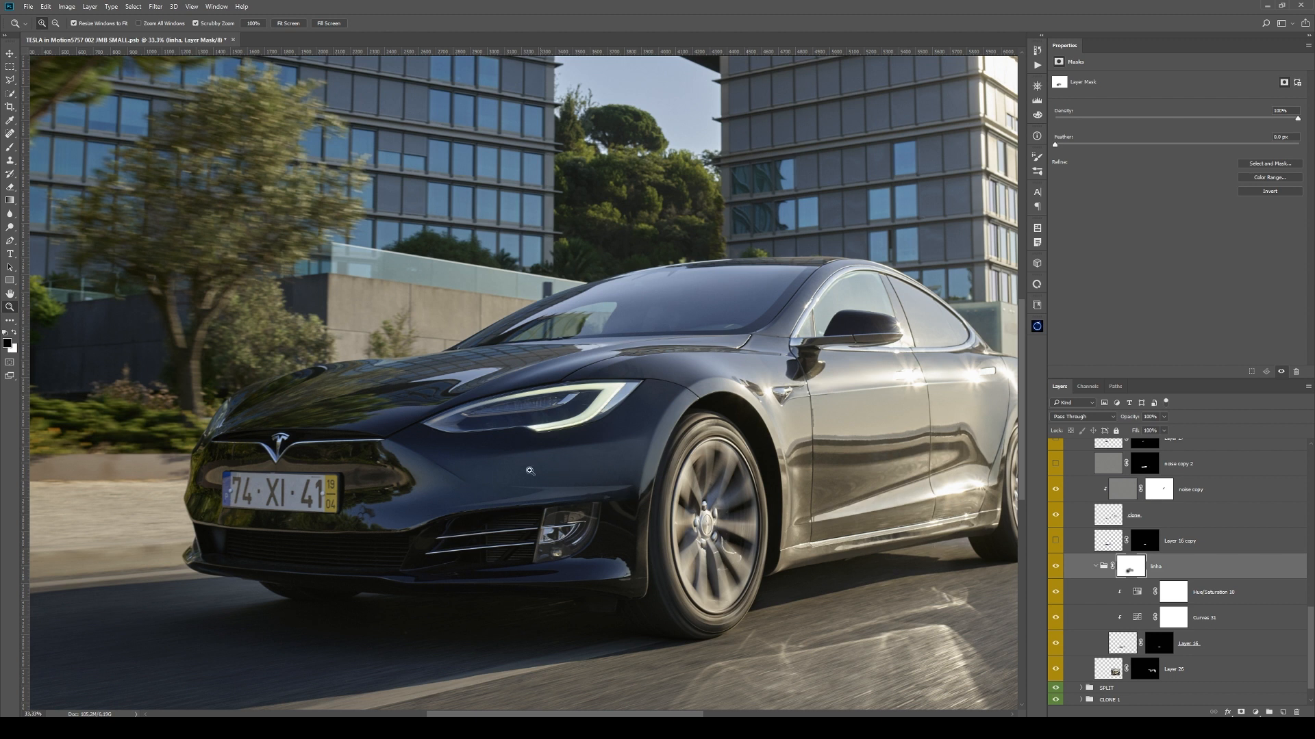
- Compare the front bumper with the linha group switched off and on, and collapse the group
{"action": "left_click", "coordinate": [1055, 566]}
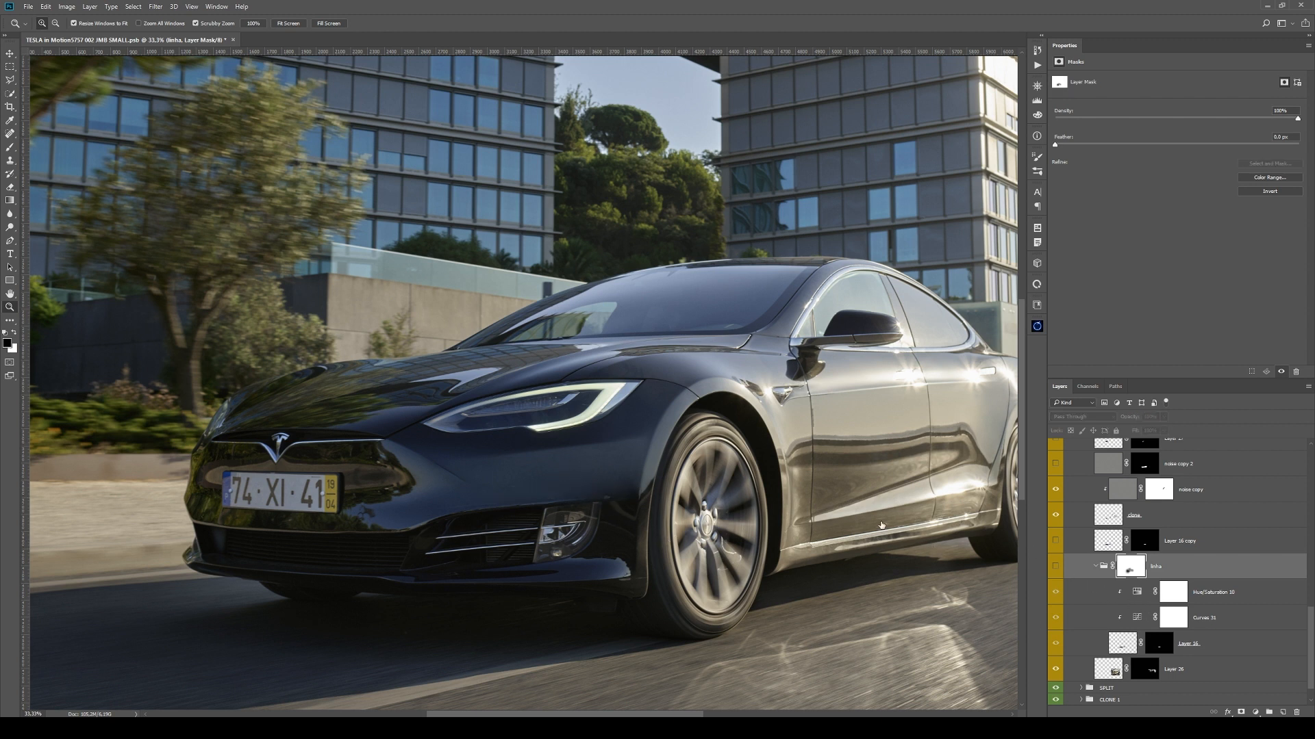
{"action": "left_click", "coordinate": [1055, 566]}
{"action": "left_click", "coordinate": [1055, 566]}
{"action": "left_click", "coordinate": [1055, 566]}
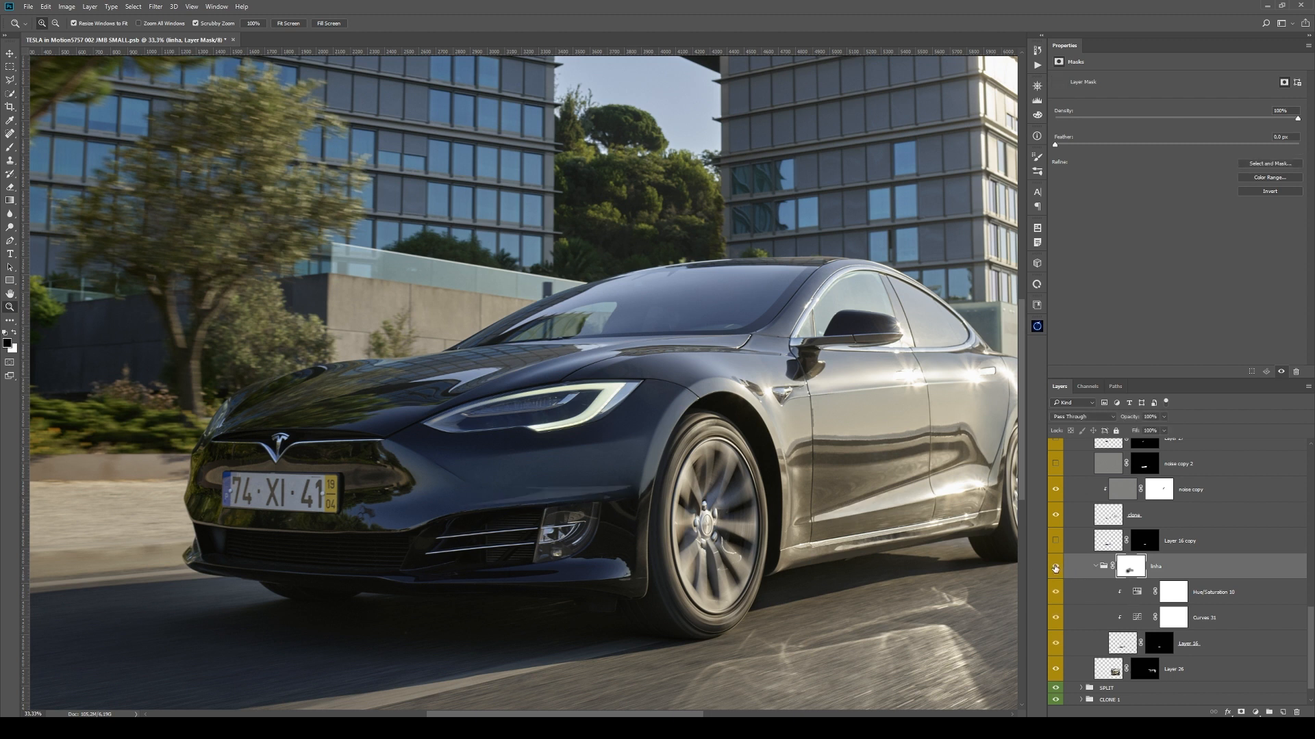
{"action": "left_click", "coordinate": [1096, 566]}
- Turn on the noise copy 2 layer in the CLONE 2 group and view its mask on its own
{"action": "left_click", "coordinate": [1065, 596]}
{"action": "left_click", "coordinate": [1056, 593]}
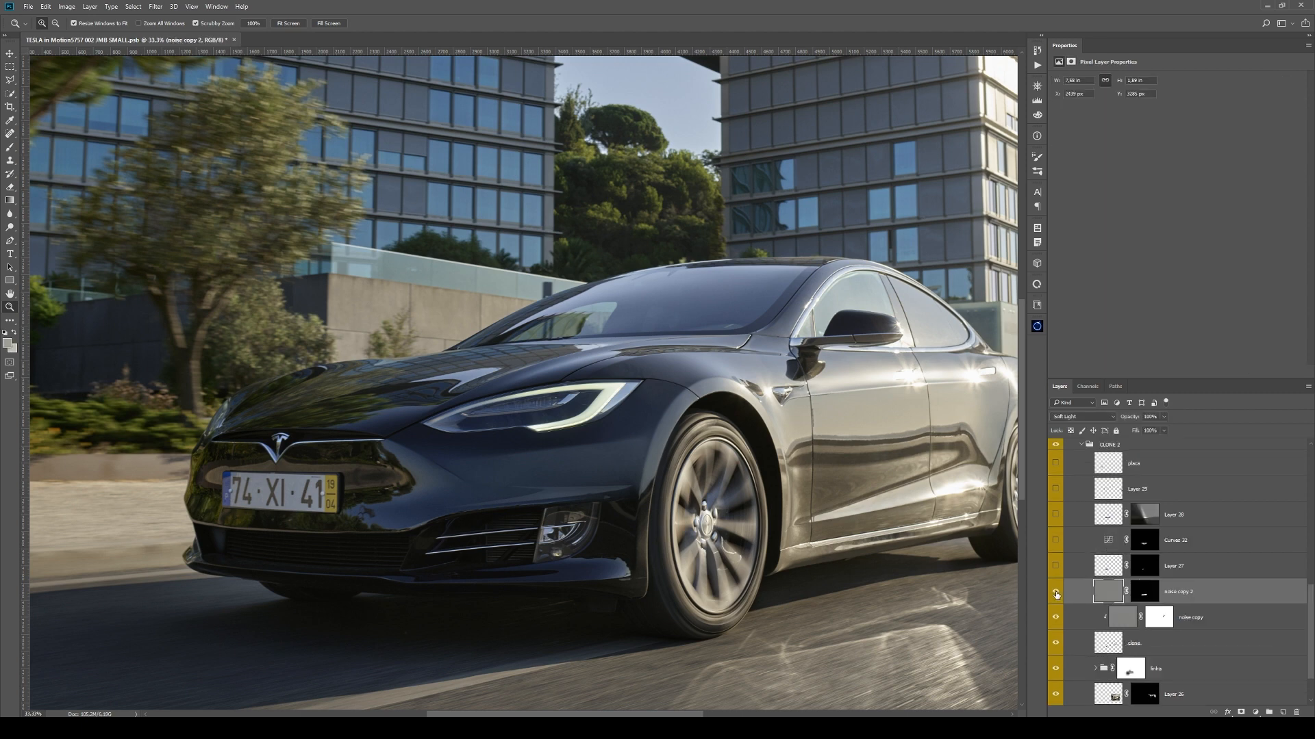
{"action": "left_click", "coordinate": [1150, 594], "text": "alt"}
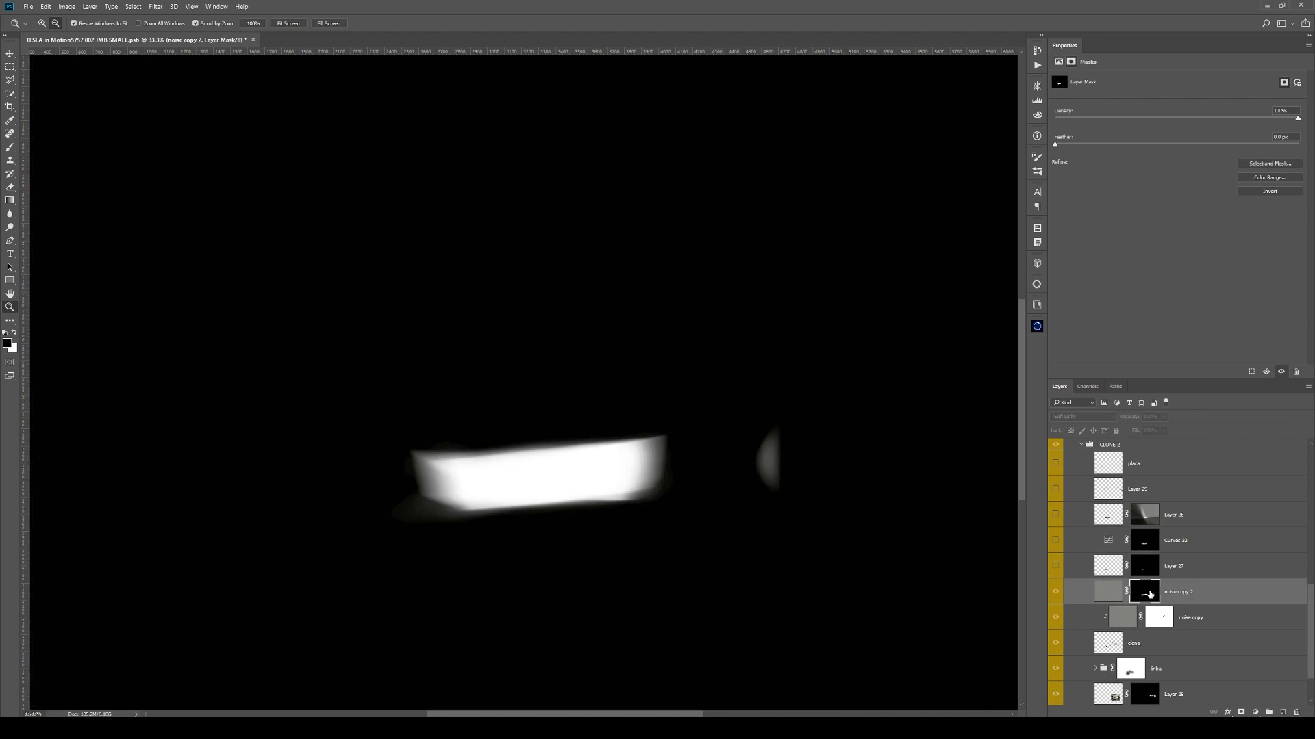
{"action": "left_click", "coordinate": [1150, 594], "text": "alt"}
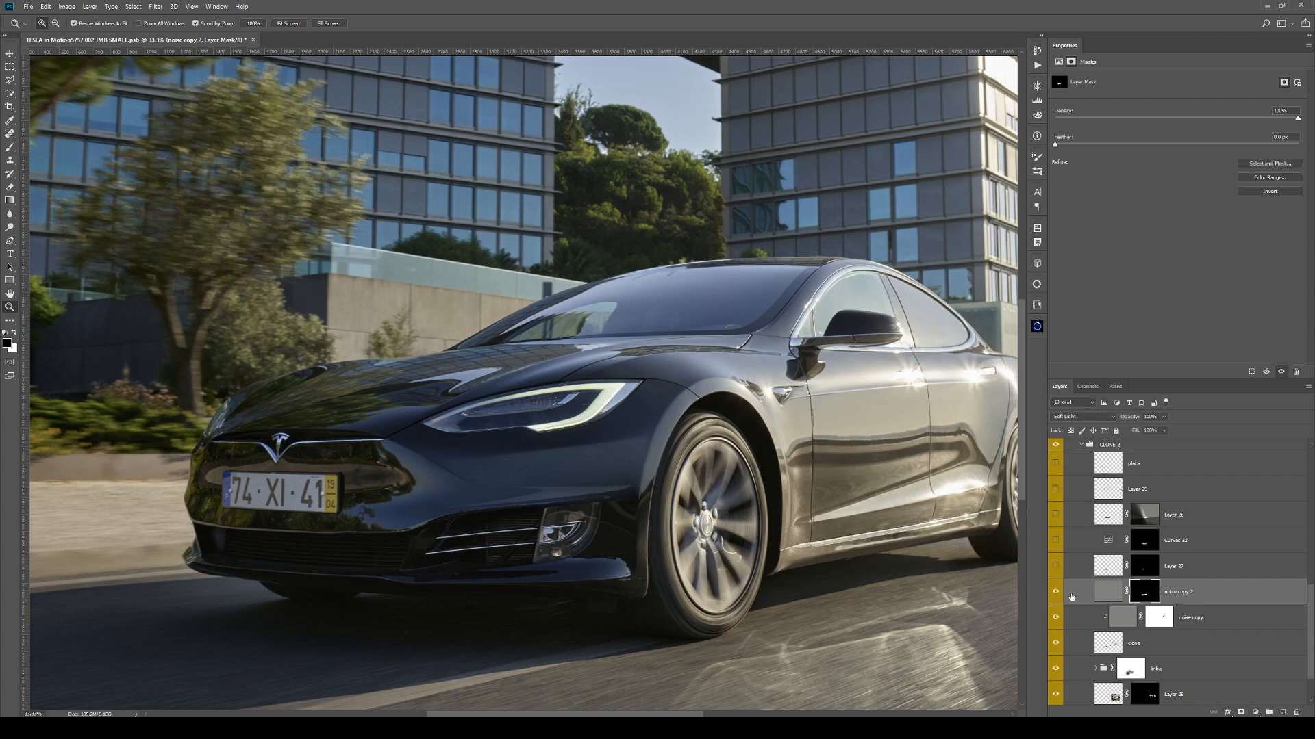
- Compare the front bumper up close with and without the noise copy 2 layer
{"action": "left_click", "coordinate": [567, 494]}
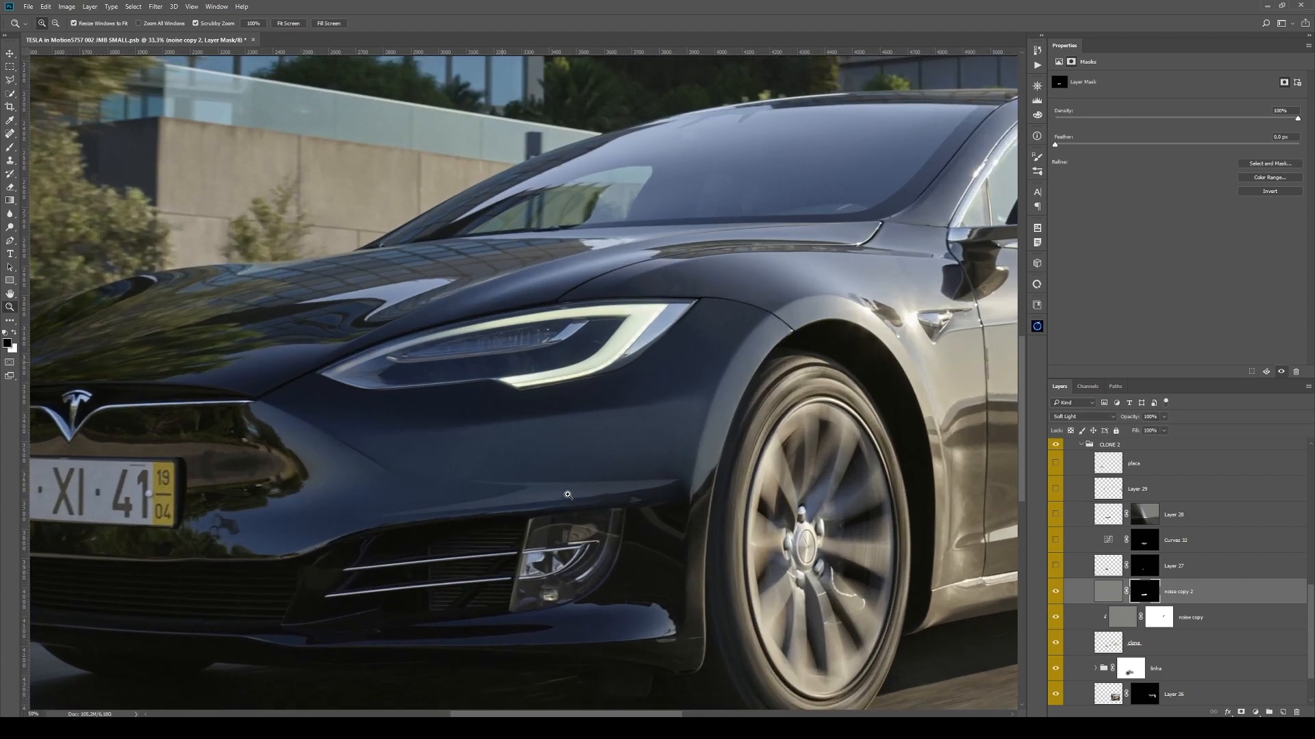
{"action": "left_click", "coordinate": [567, 495]}
{"action": "left_click", "coordinate": [1053, 593]}
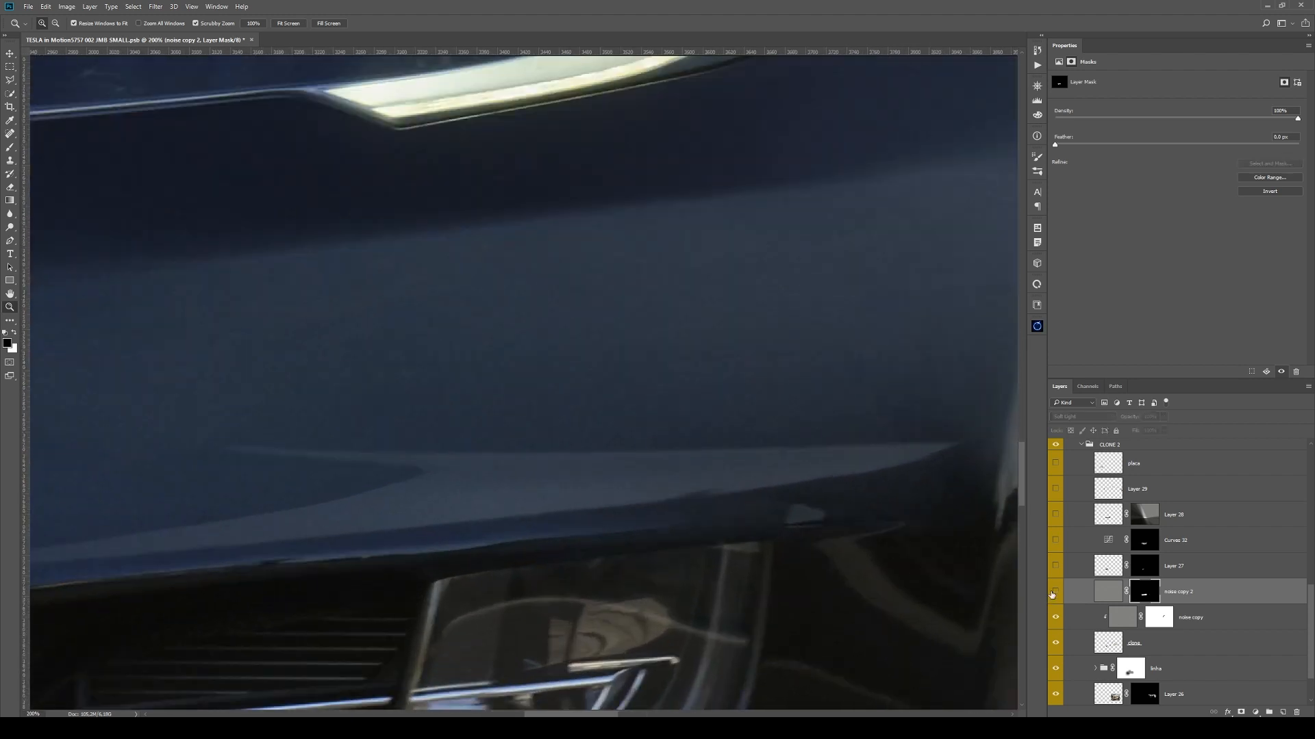
{"action": "left_click", "coordinate": [1054, 593]}
{"action": "left_click", "coordinate": [1055, 593]}
{"action": "left_click", "coordinate": [1055, 593]}
{"action": "left_click", "coordinate": [1055, 593]}
{"action": "left_click", "coordinate": [715, 517], "text": "alt"}
{"action": "left_click", "coordinate": [717, 518], "text": "alt"}
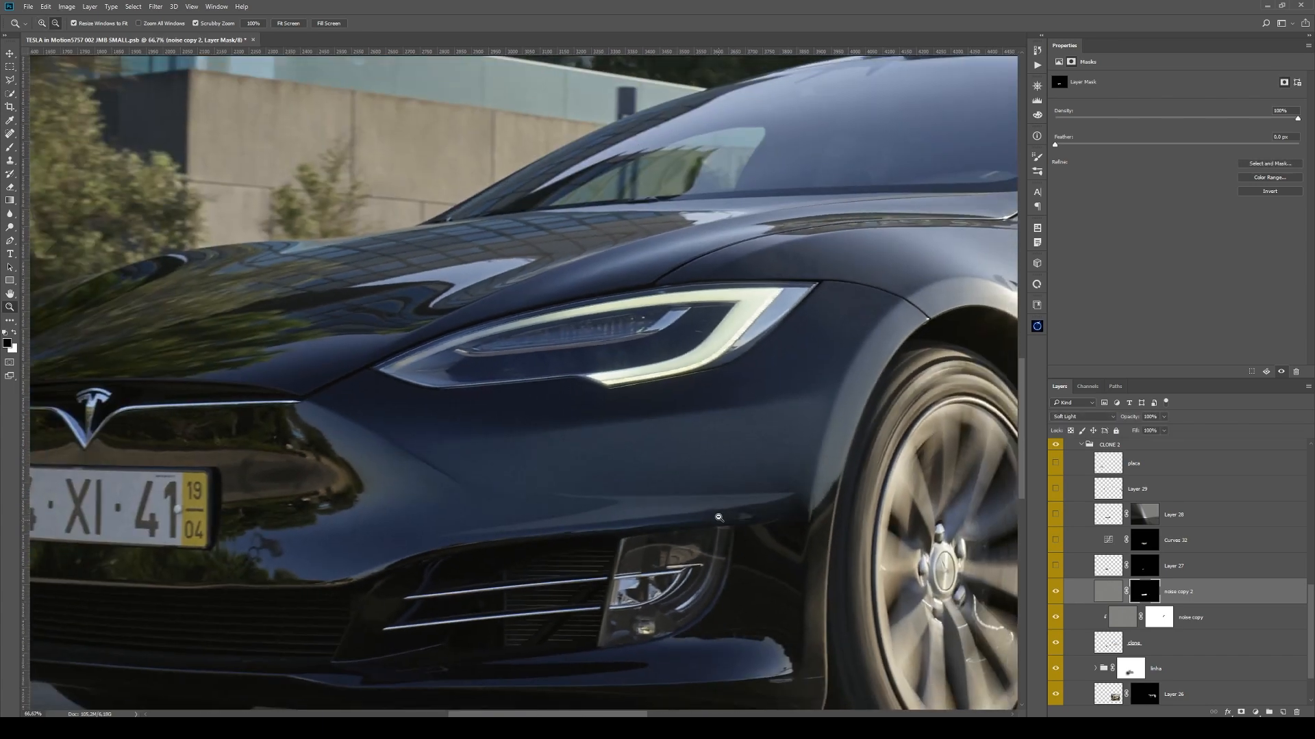
{"action": "left_click", "coordinate": [718, 517], "text": "alt"}
- Show Layer 27 and compare the bumper crease beside the grille with and without it, checking the area its mask covers
{"action": "left_click", "coordinate": [1206, 570]}
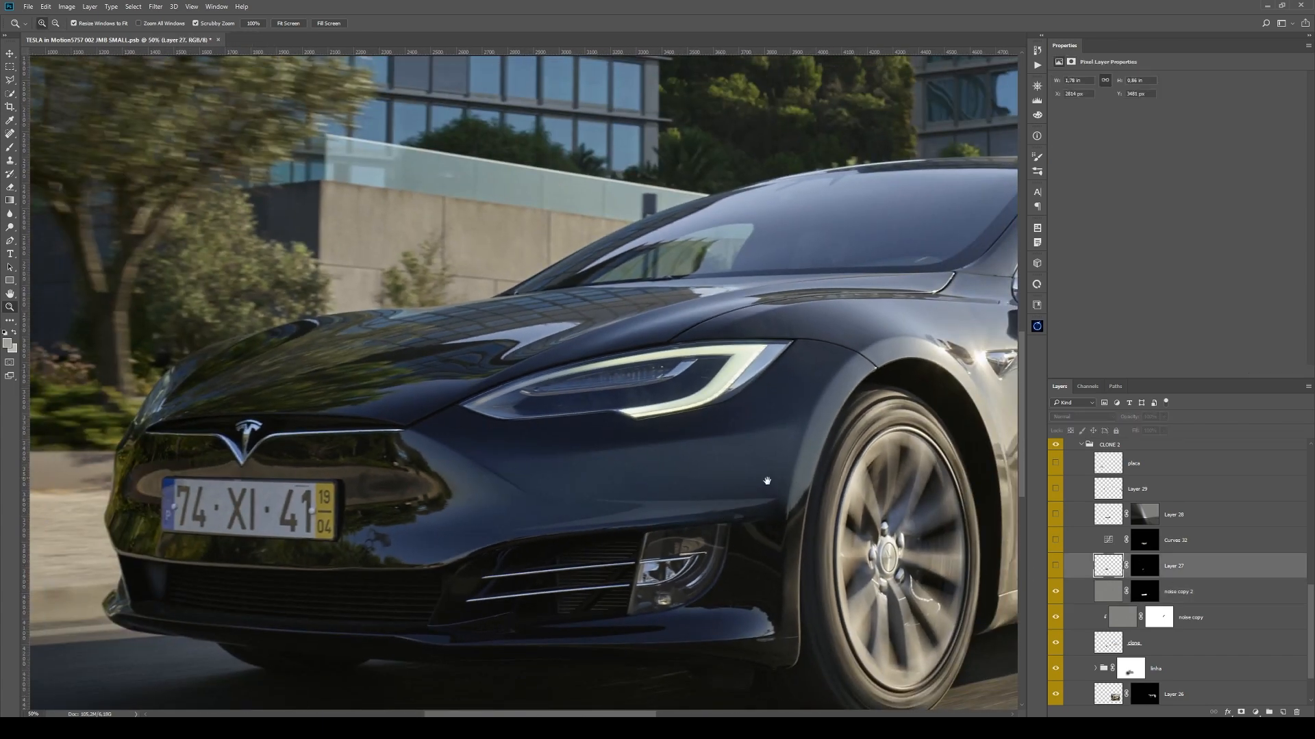
{"action": "left_click_drag", "start_coordinate": [764, 510], "coordinate": [596, 531]}
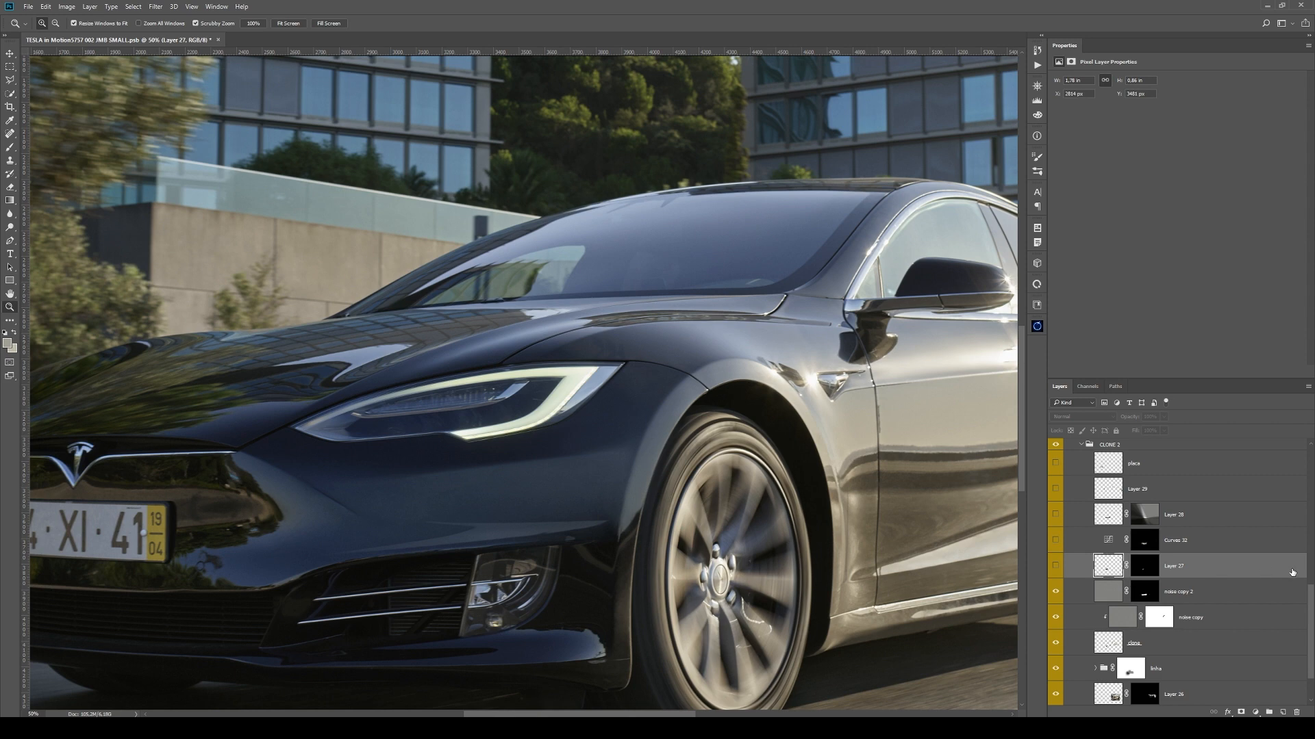
{"action": "left_click", "coordinate": [1055, 565]}
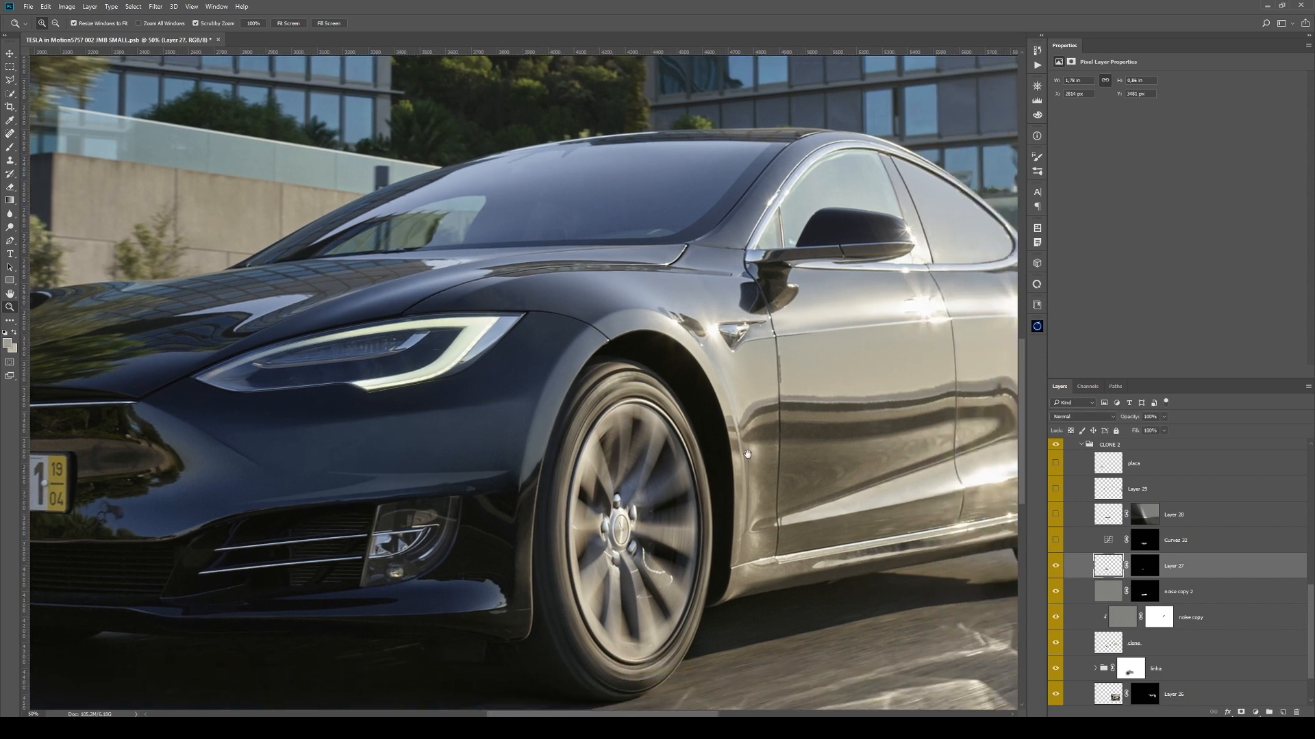
{"action": "left_click", "coordinate": [1144, 568], "text": "ctrl"}
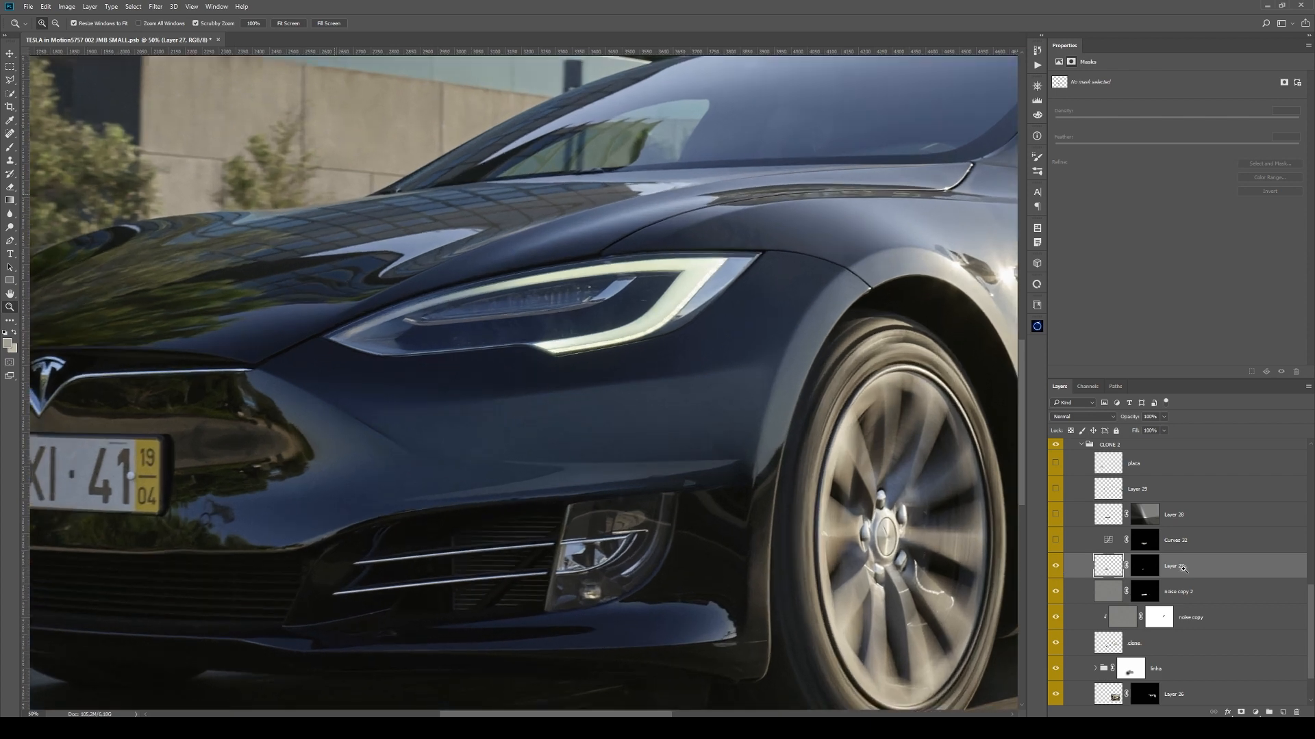
{"action": "left_click", "coordinate": [1144, 566]}
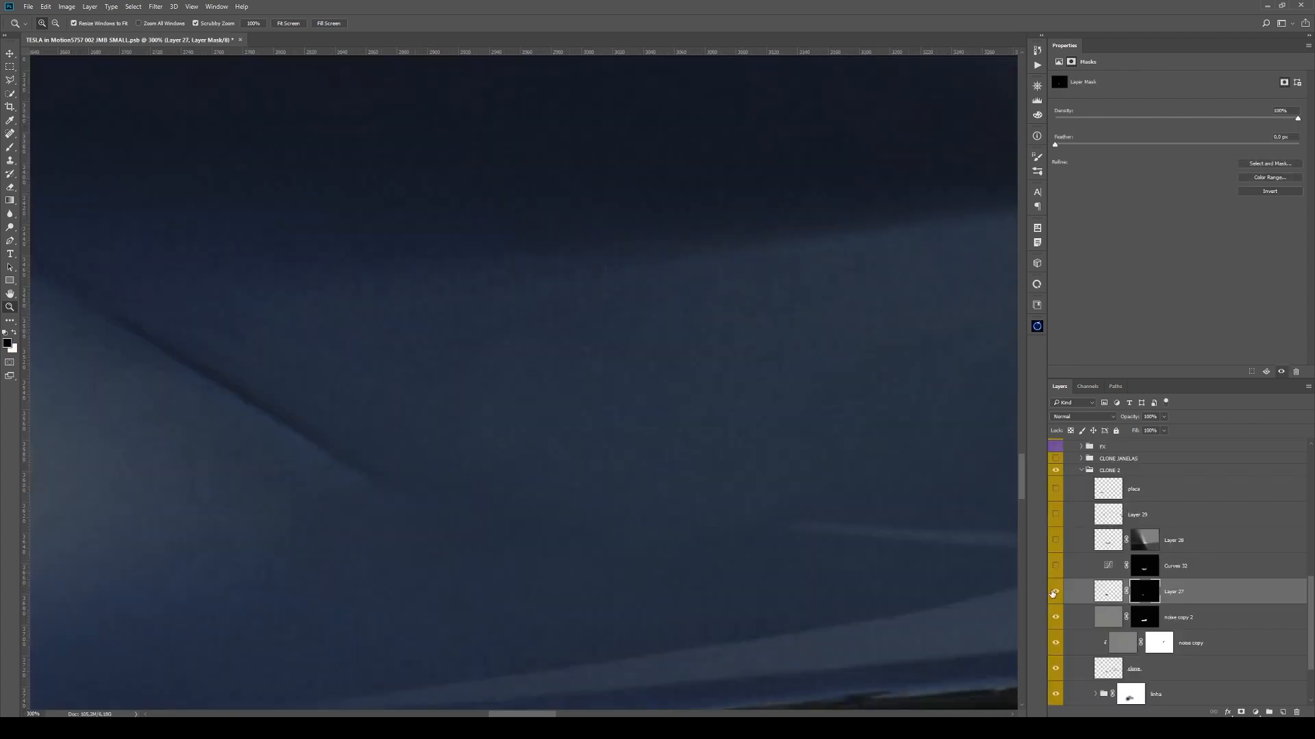
{"action": "left_click", "coordinate": [1053, 593]}
{"action": "left_click", "coordinate": [1053, 594]}
{"action": "left_click", "coordinate": [1145, 597], "text": "ctrl"}
{"action": "key", "text": "ctrl+d"}
- Show the Curves adjustment layer above Layer 27, checking the area Layer 27's mask covers
{"action": "left_click_drag", "start_coordinate": [769, 523], "coordinate": [692, 506]}
{"action": "left_click", "coordinate": [691, 505]}
{"action": "left_click", "coordinate": [693, 489]}
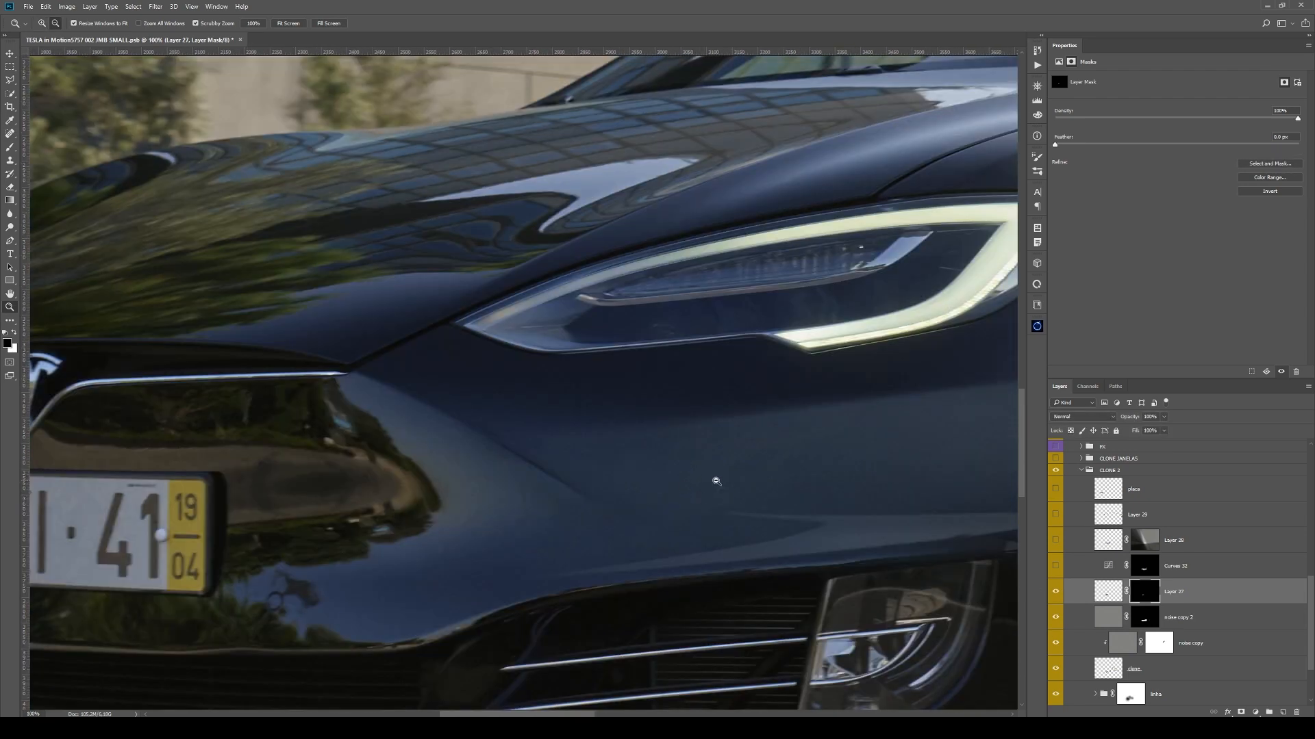
{"action": "left_click", "coordinate": [861, 523]}
{"action": "left_click", "coordinate": [872, 526]}
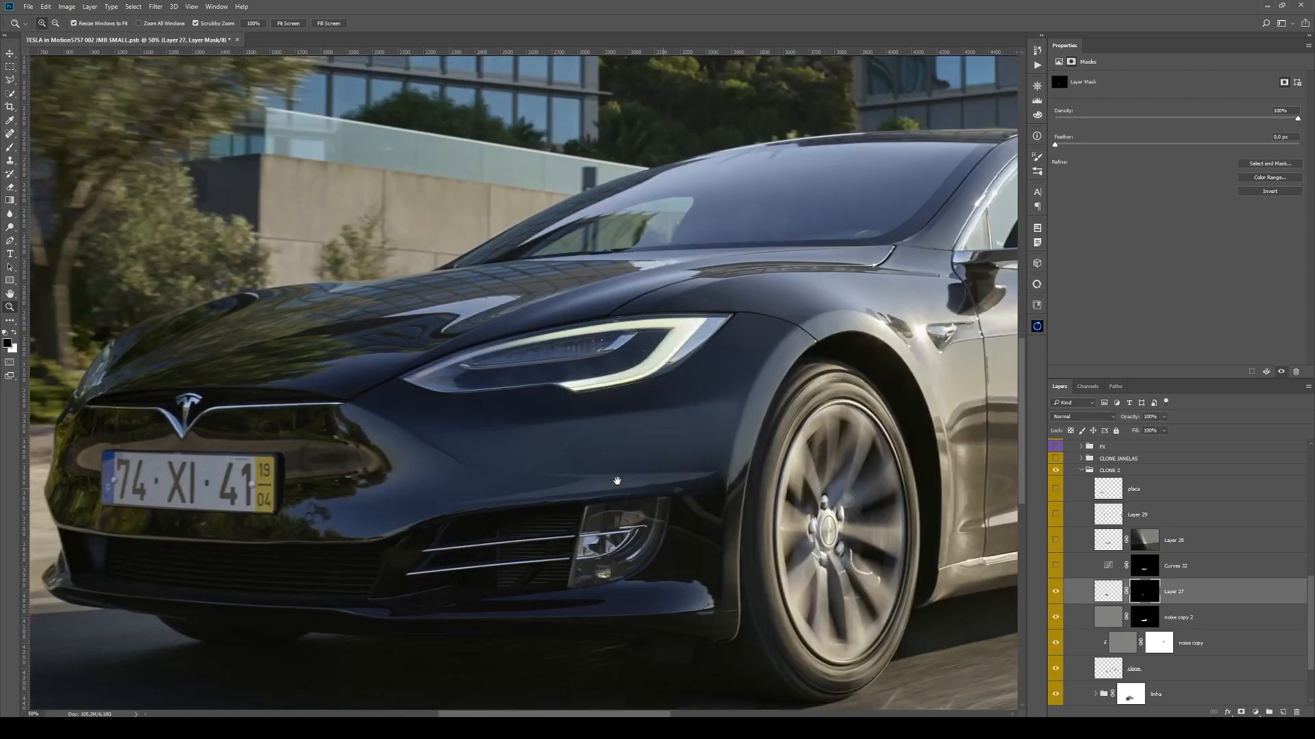
{"action": "left_click", "coordinate": [1145, 589], "text": "ctrl"}
{"action": "left_click", "coordinate": [1055, 565]}
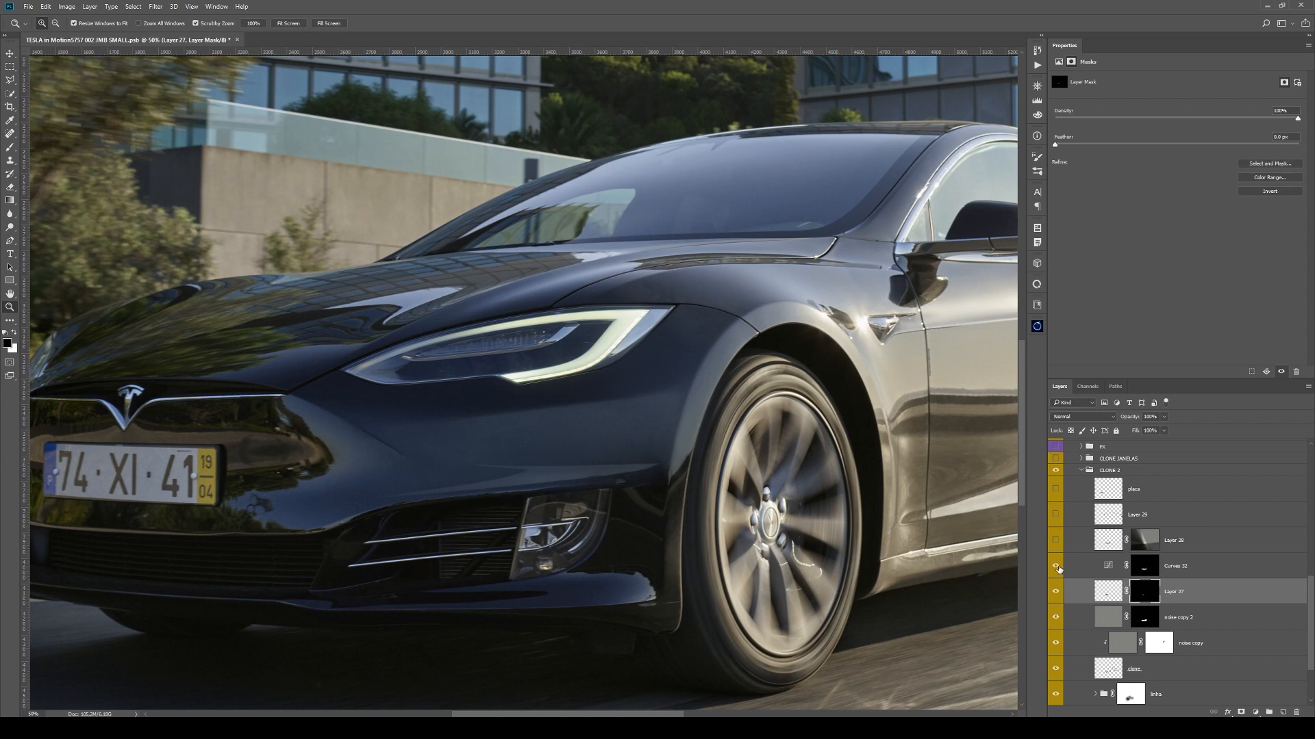
{"action": "key", "text": "ctrl+d"}
- Show Layer 28 and inspect its effect on the bodywork below the headlight up close
{"action": "scroll", "coordinate": [1065, 589], "scroll_direction": "up", "scroll_amount": 2}
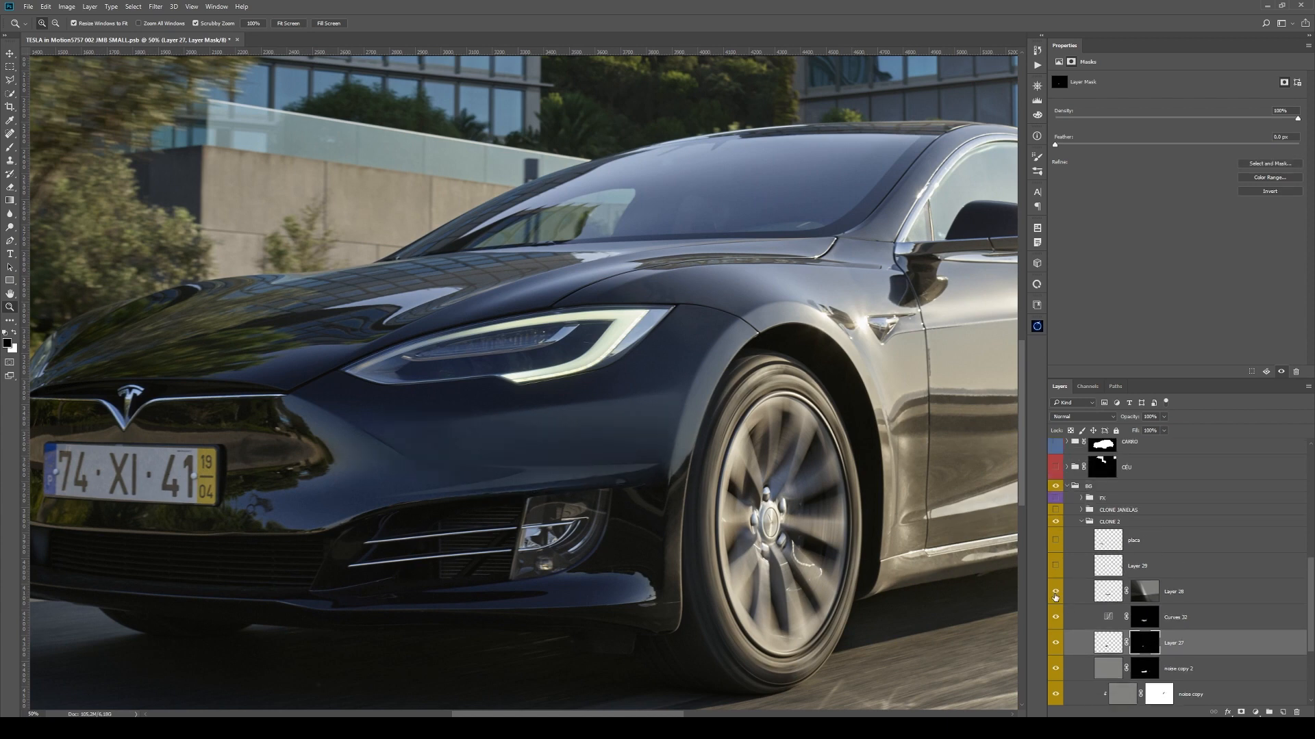
{"action": "left_click", "coordinate": [1108, 592]}
{"action": "left_click", "coordinate": [569, 438]}
{"action": "left_click", "coordinate": [567, 425]}
{"action": "left_click", "coordinate": [619, 456]}
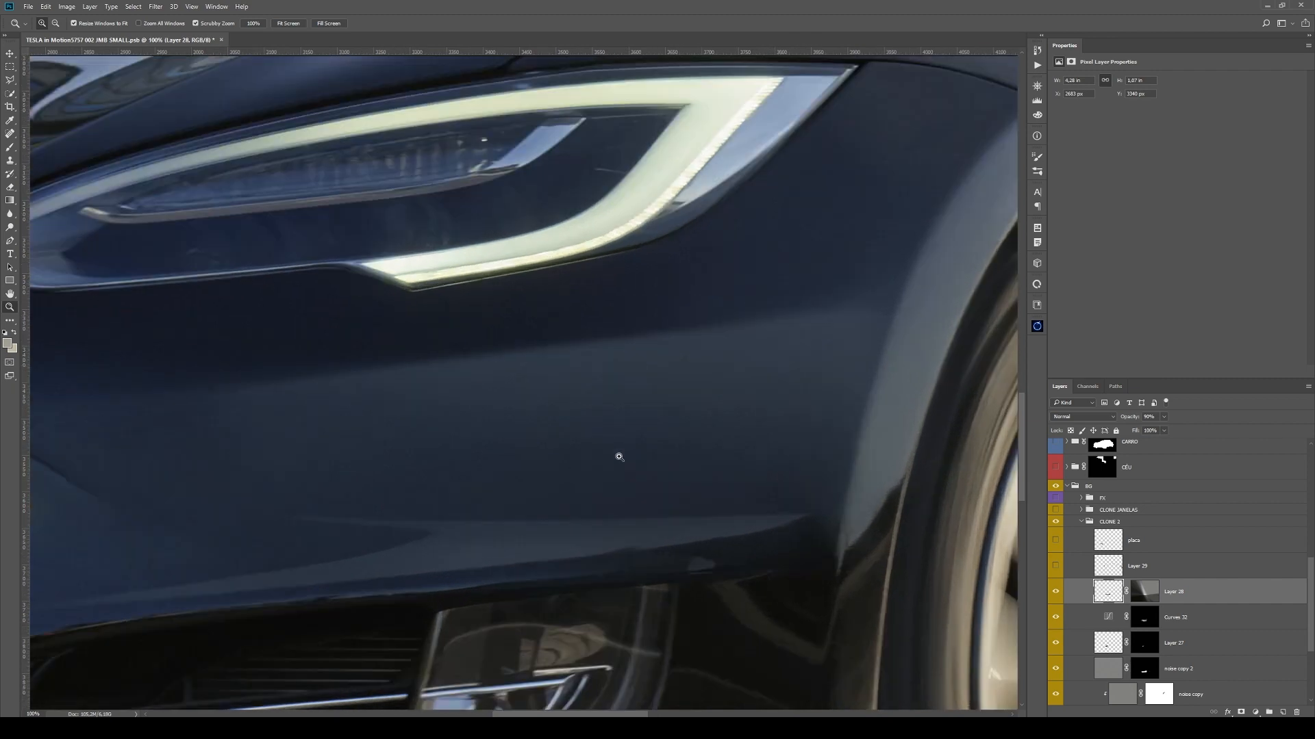
{"action": "left_click", "coordinate": [619, 457]}
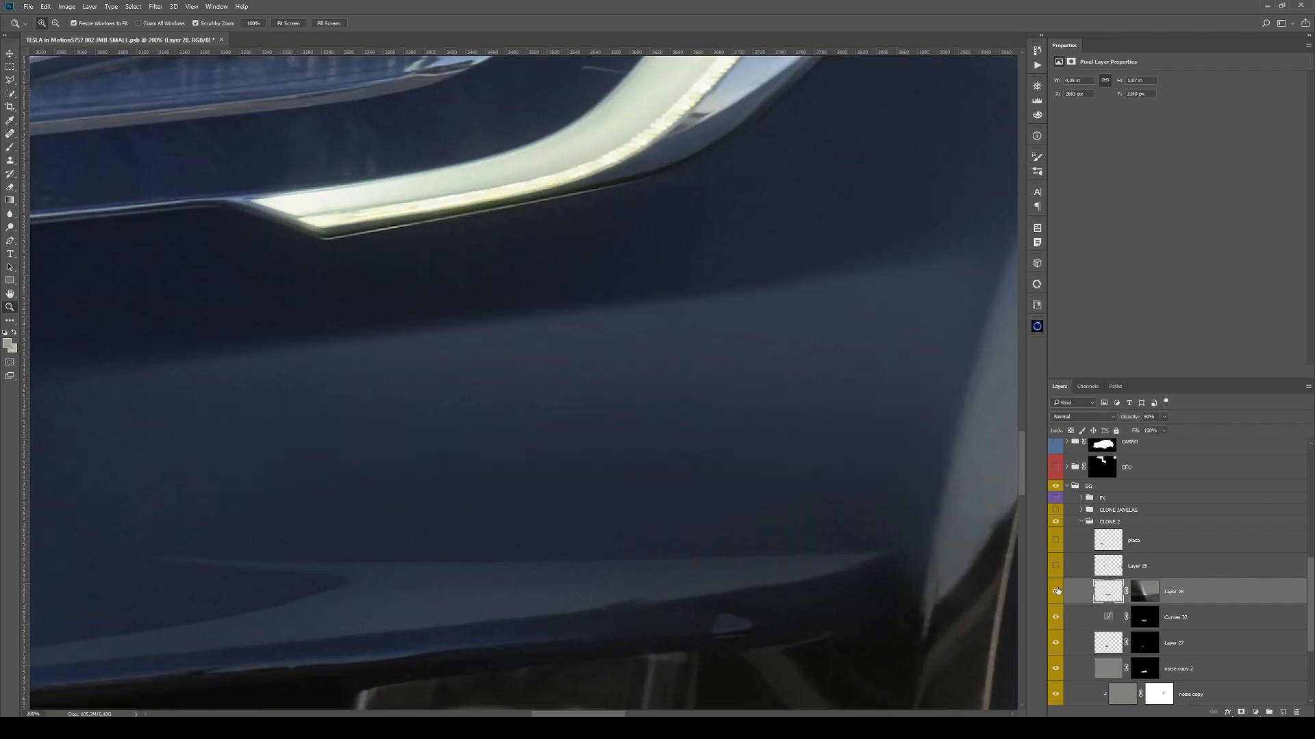
{"action": "left_click", "coordinate": [719, 500], "text": "alt"}
{"action": "left_click", "coordinate": [717, 501], "text": "alt"}
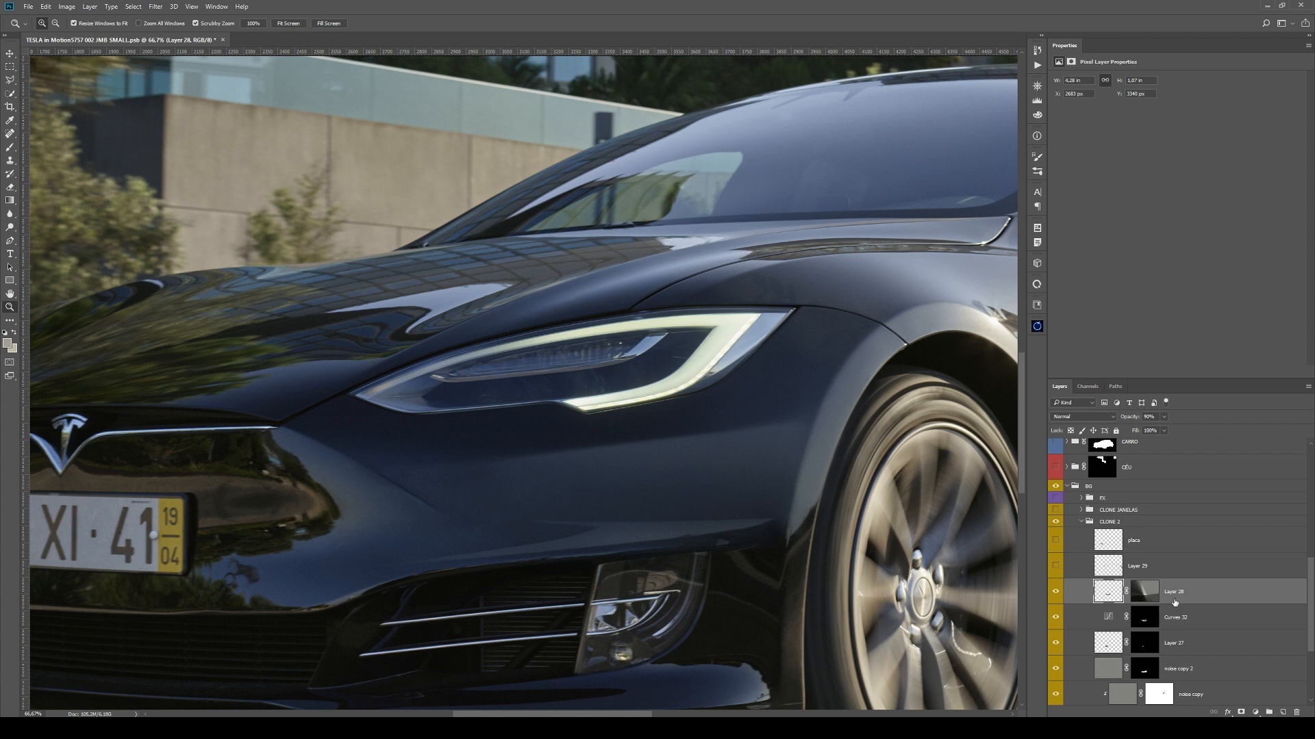
- Show Layer 29, which removes the road signs behind the car, comparing the whole image with and without it
{"action": "scroll", "coordinate": [1176, 600], "scroll_direction": "down", "scroll_amount": 5}
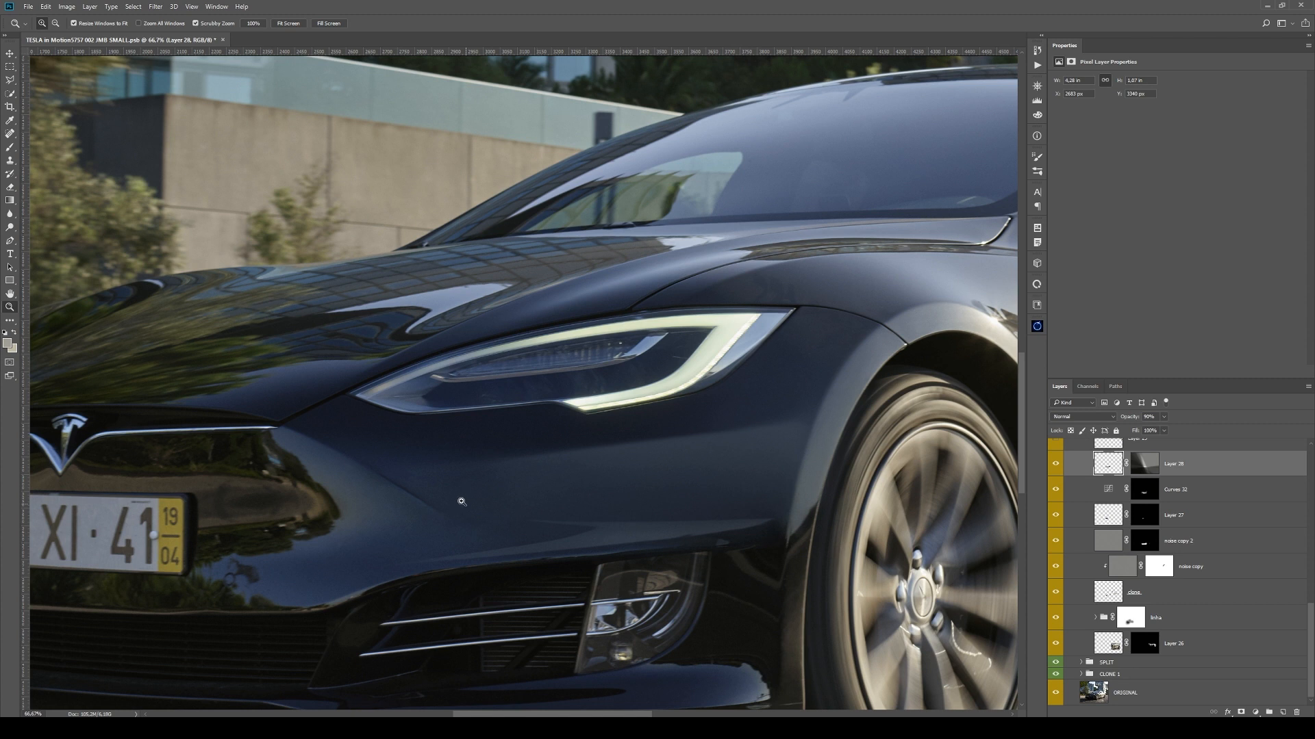
{"action": "scroll", "coordinate": [1146, 526], "scroll_direction": "up", "scroll_amount": 4}
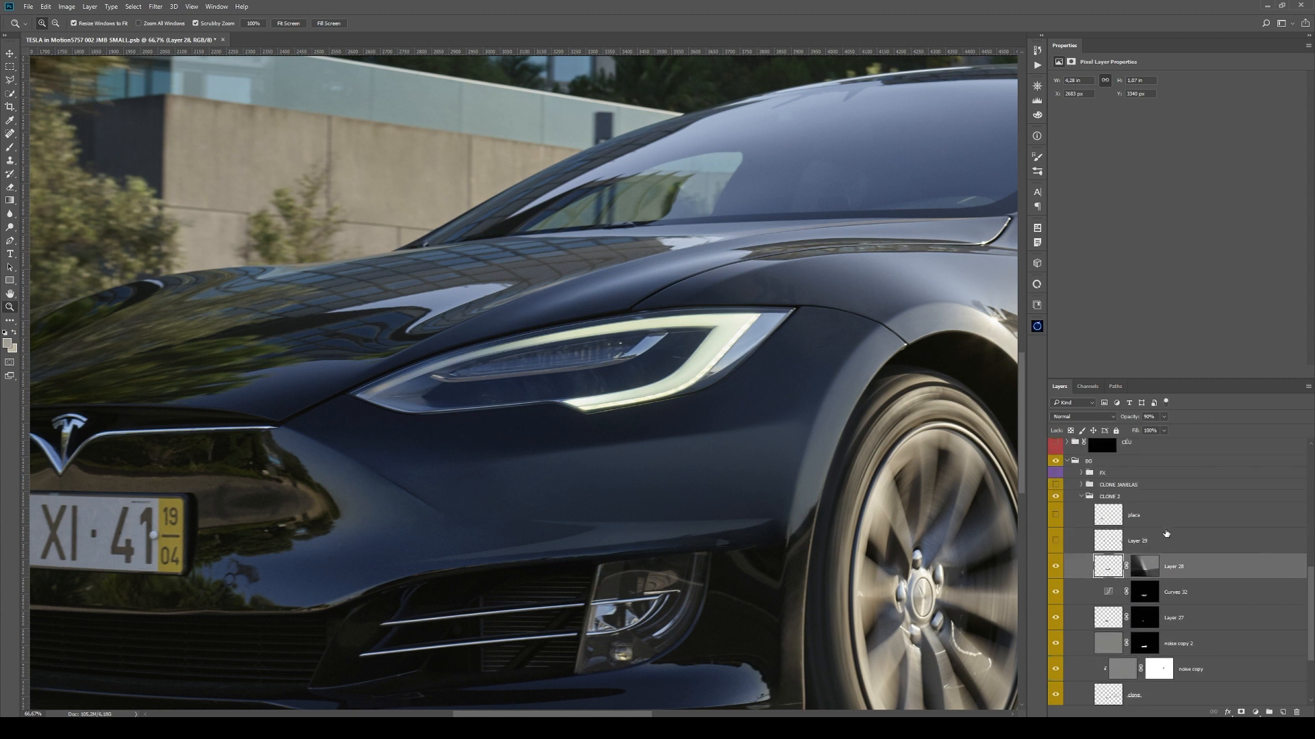
{"action": "left_click", "coordinate": [1166, 537]}
{"action": "left_click", "coordinate": [1057, 540]}
{"action": "left_click", "coordinate": [1057, 541]}
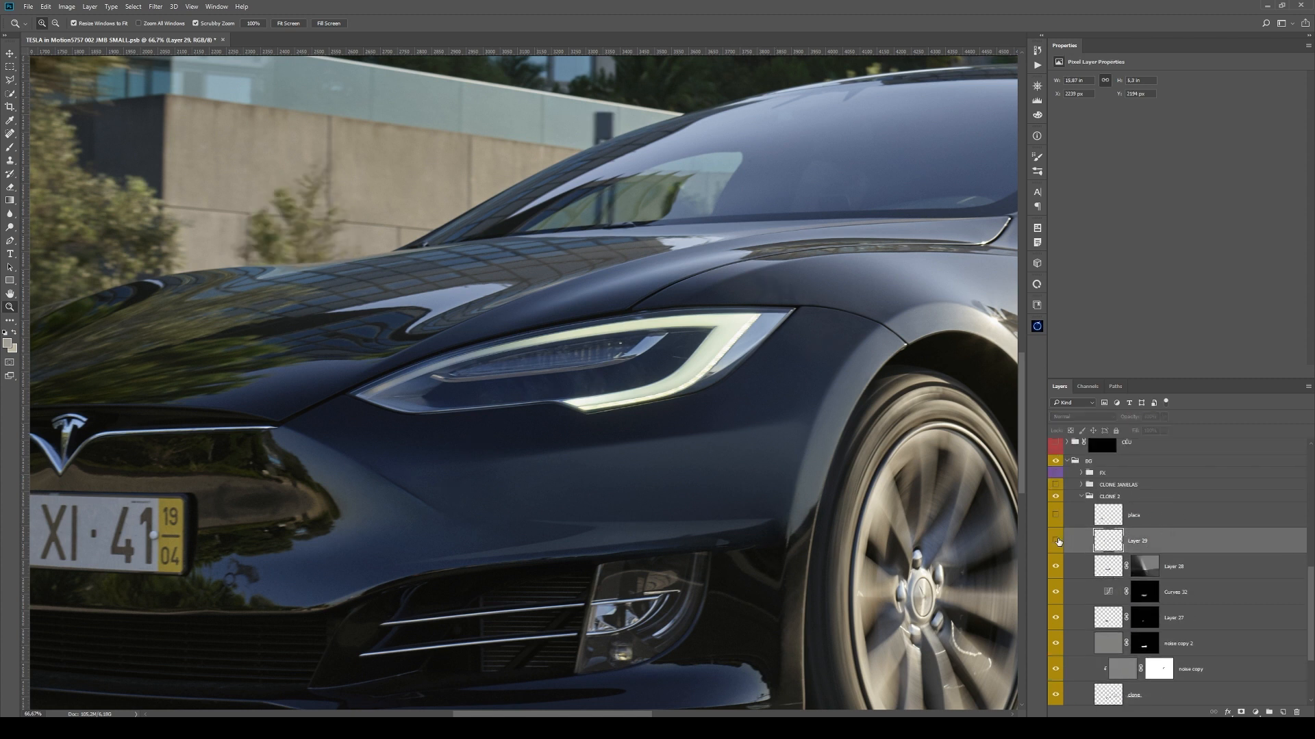
{"action": "left_click", "coordinate": [1057, 542]}
{"action": "key", "text": "ctrl+0"}
{"action": "left_click", "coordinate": [1056, 542]}
{"action": "left_click", "coordinate": [1056, 542]}
{"action": "left_click", "coordinate": [1055, 541]}
{"action": "left_click", "coordinate": [1054, 543]}
{"action": "left_click", "coordinate": [1055, 542]}
{"action": "left_click", "coordinate": [1054, 542]}
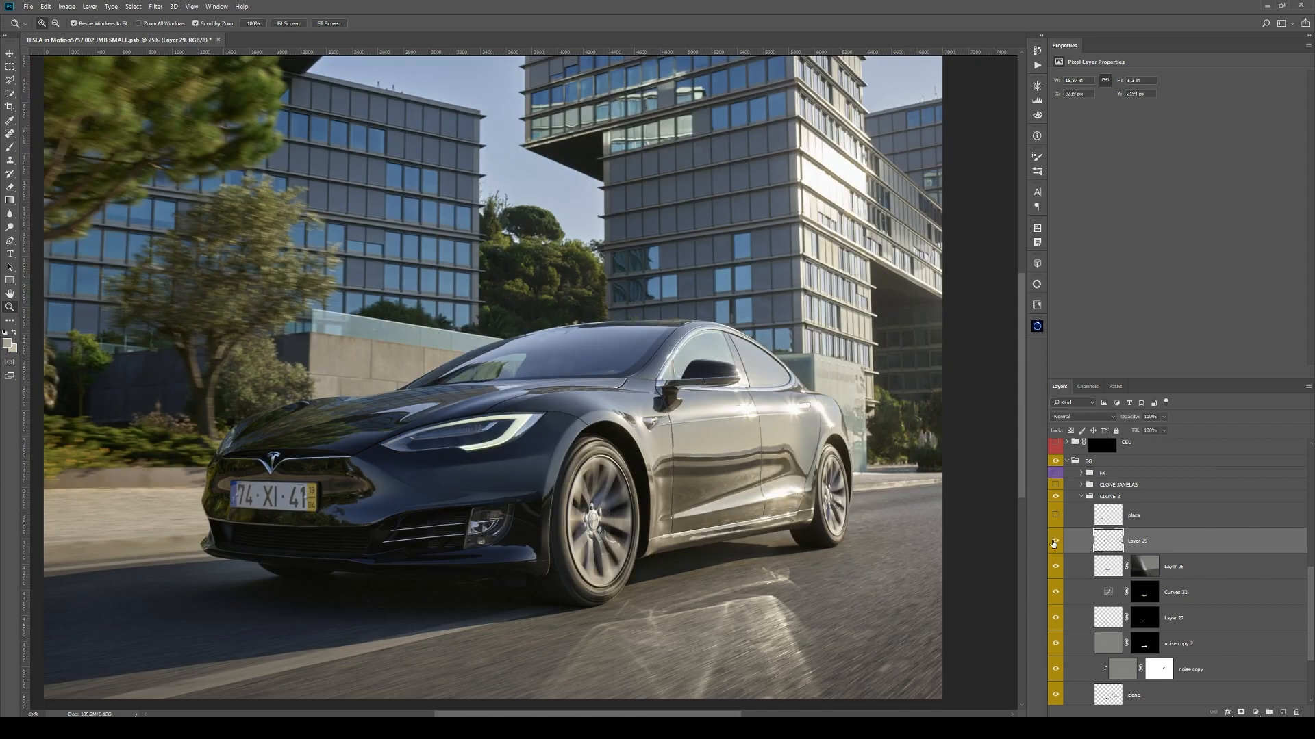
{"action": "left_click", "coordinate": [1055, 542]}
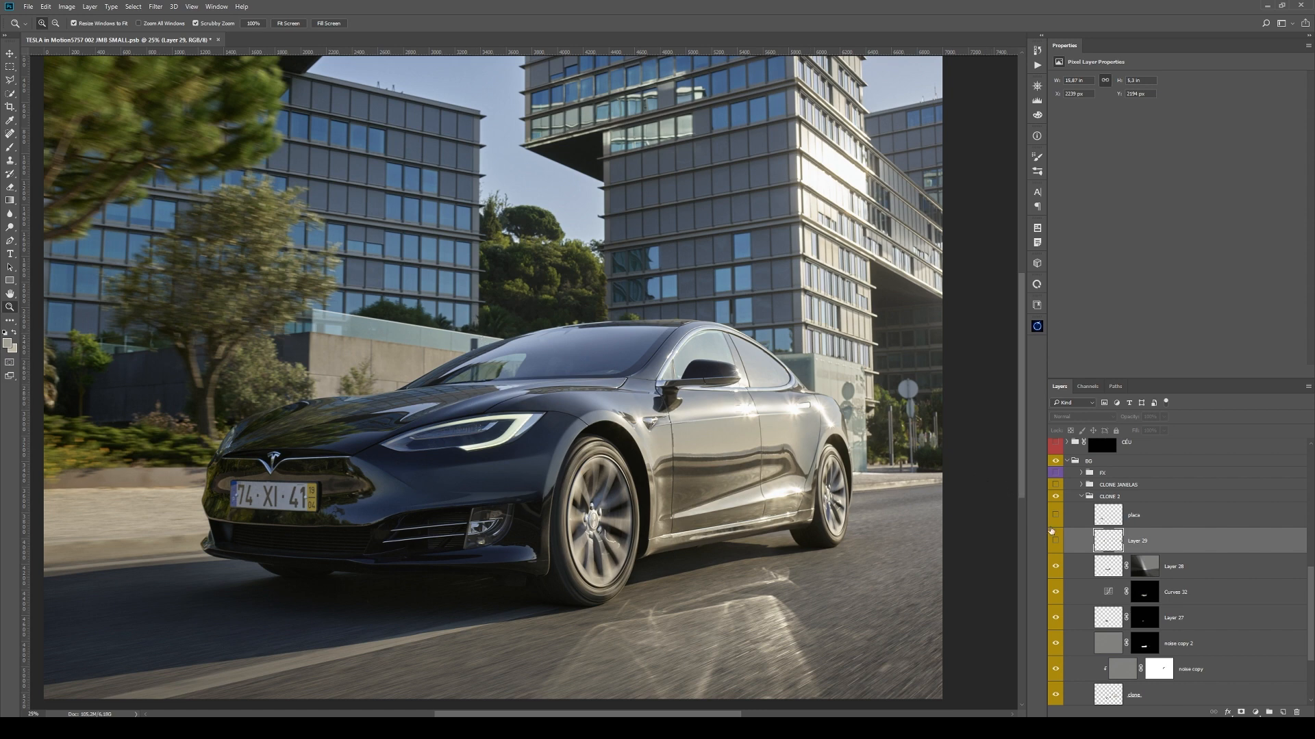
{"action": "left_click", "coordinate": [1058, 543]}
- Compare the number plate up close with and without the placa layer, leaving that layer hidden
{"action": "left_click", "coordinate": [1055, 517]}
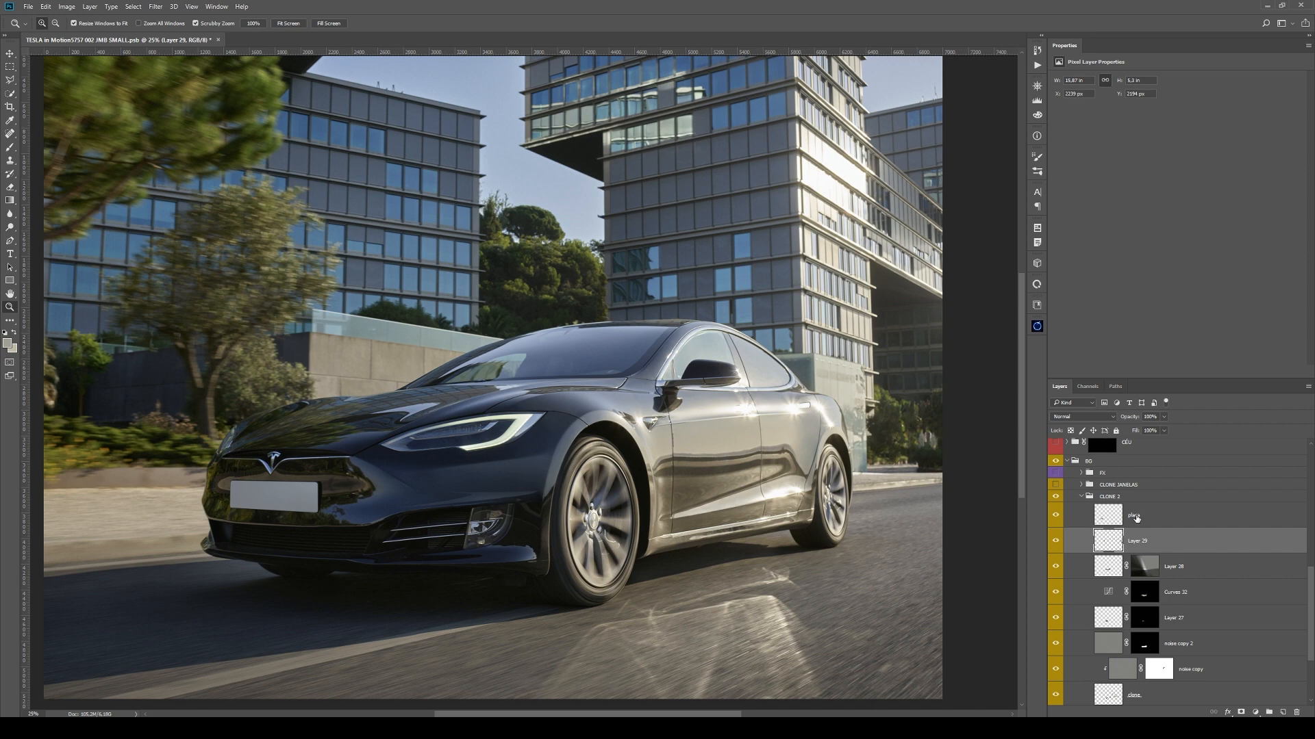
{"action": "left_click", "coordinate": [1136, 518]}
{"action": "left_click_drag", "start_coordinate": [501, 491], "coordinate": [789, 457]}
{"action": "left_click", "coordinate": [601, 482]}
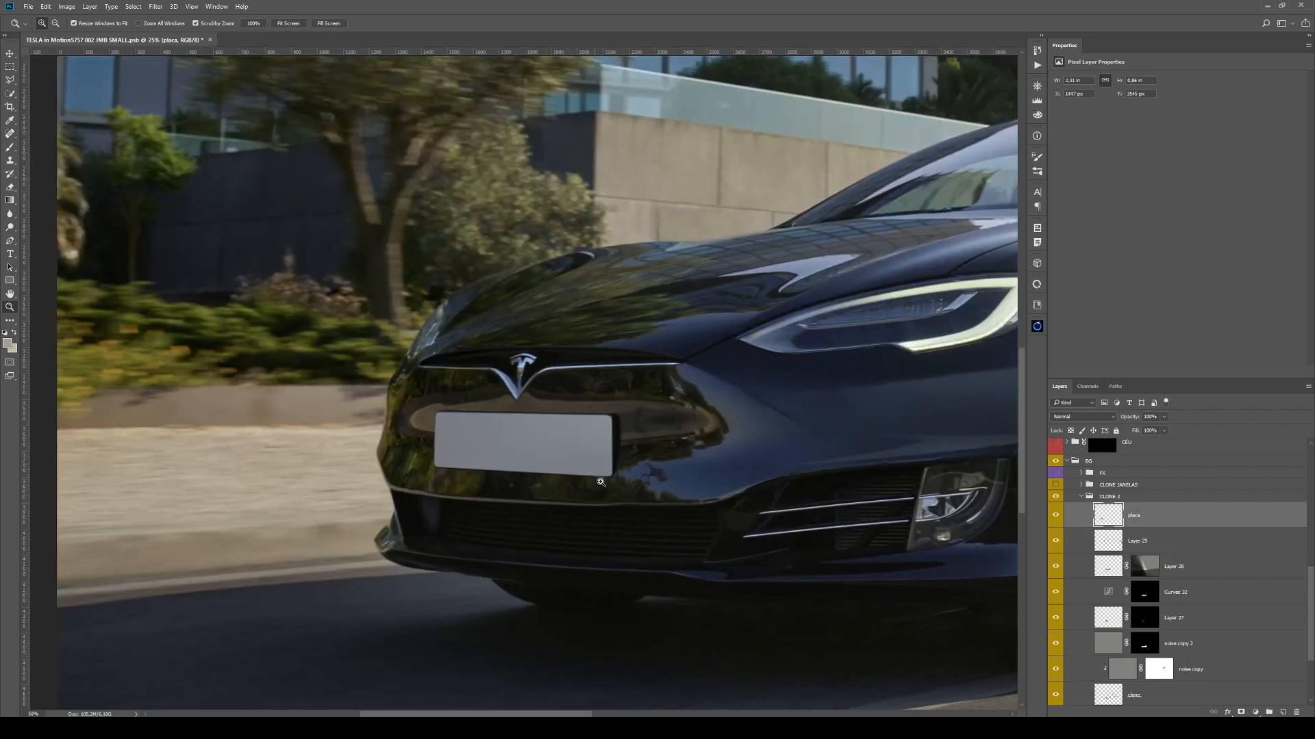
{"action": "left_click", "coordinate": [1055, 516]}
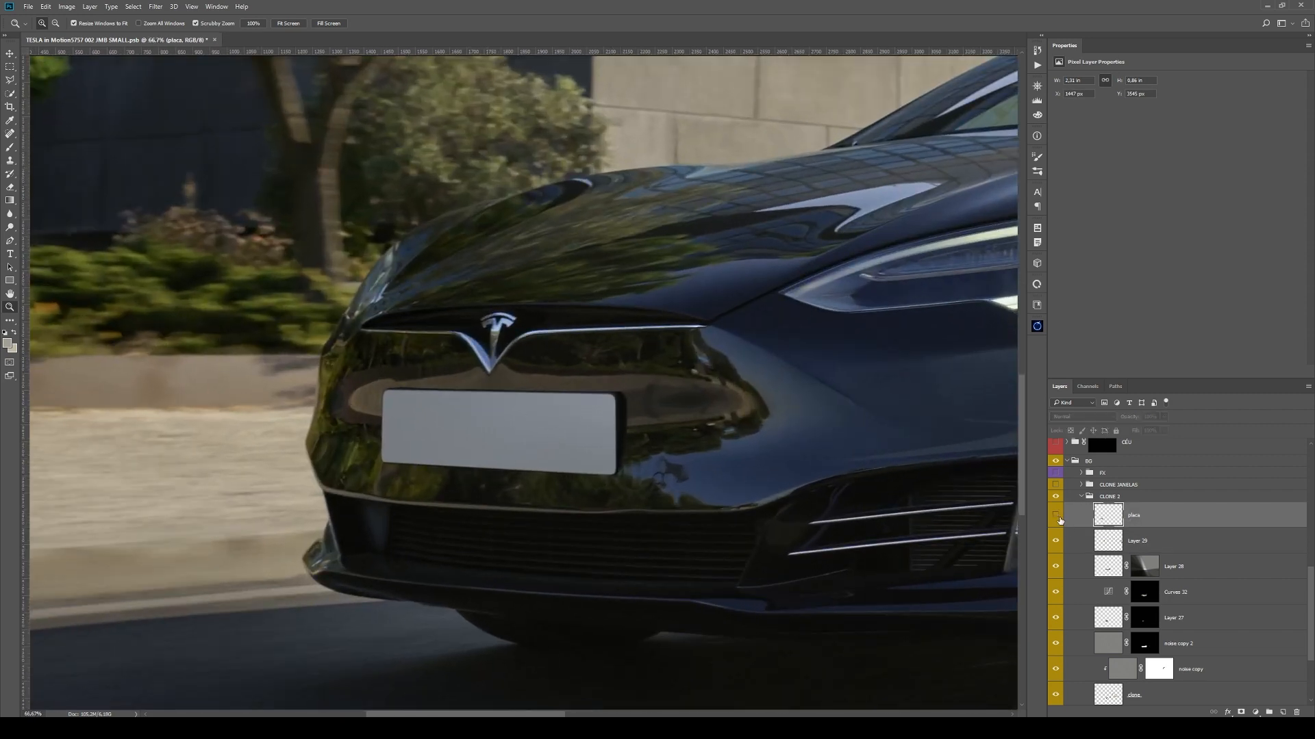
{"action": "left_click", "coordinate": [1055, 515]}
{"action": "left_click", "coordinate": [599, 493], "text": "alt"}
{"action": "left_click", "coordinate": [599, 493], "text": "alt"}
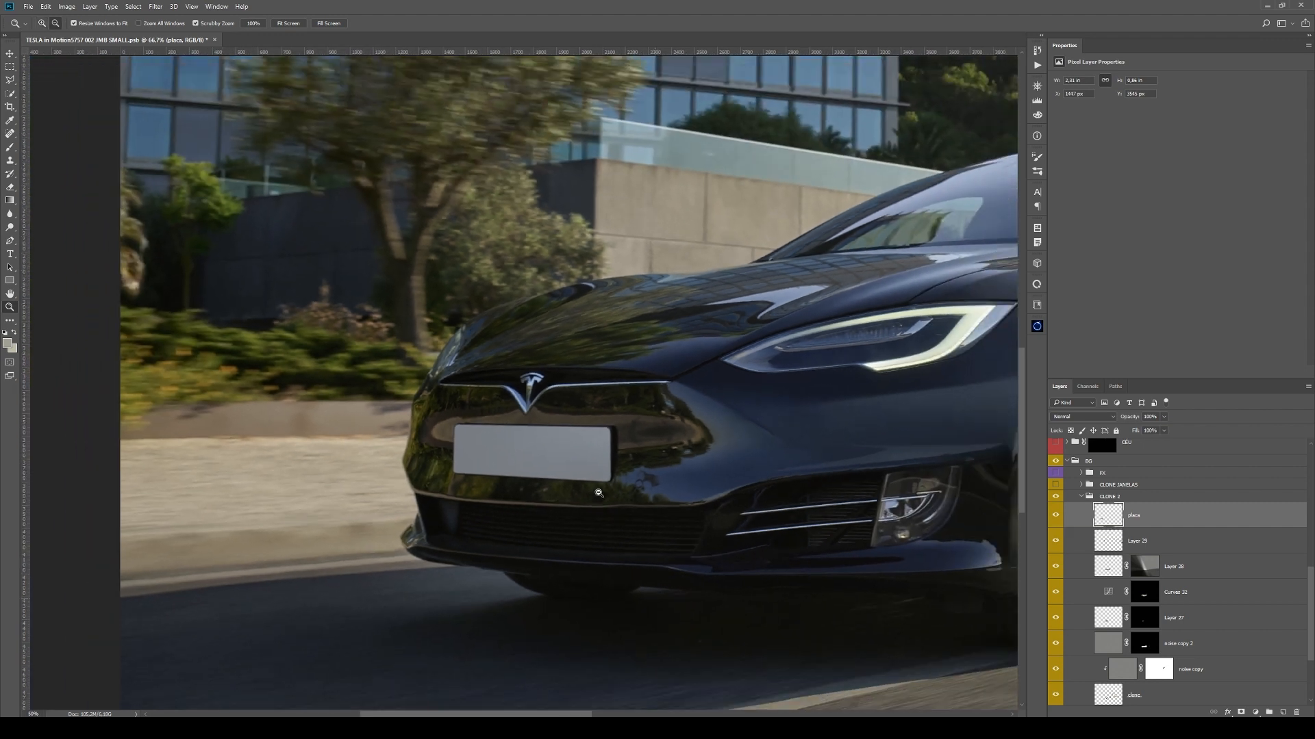
{"action": "left_click", "coordinate": [598, 493], "text": "alt"}
{"action": "left_click_drag", "start_coordinate": [626, 454], "coordinate": [485, 453]}
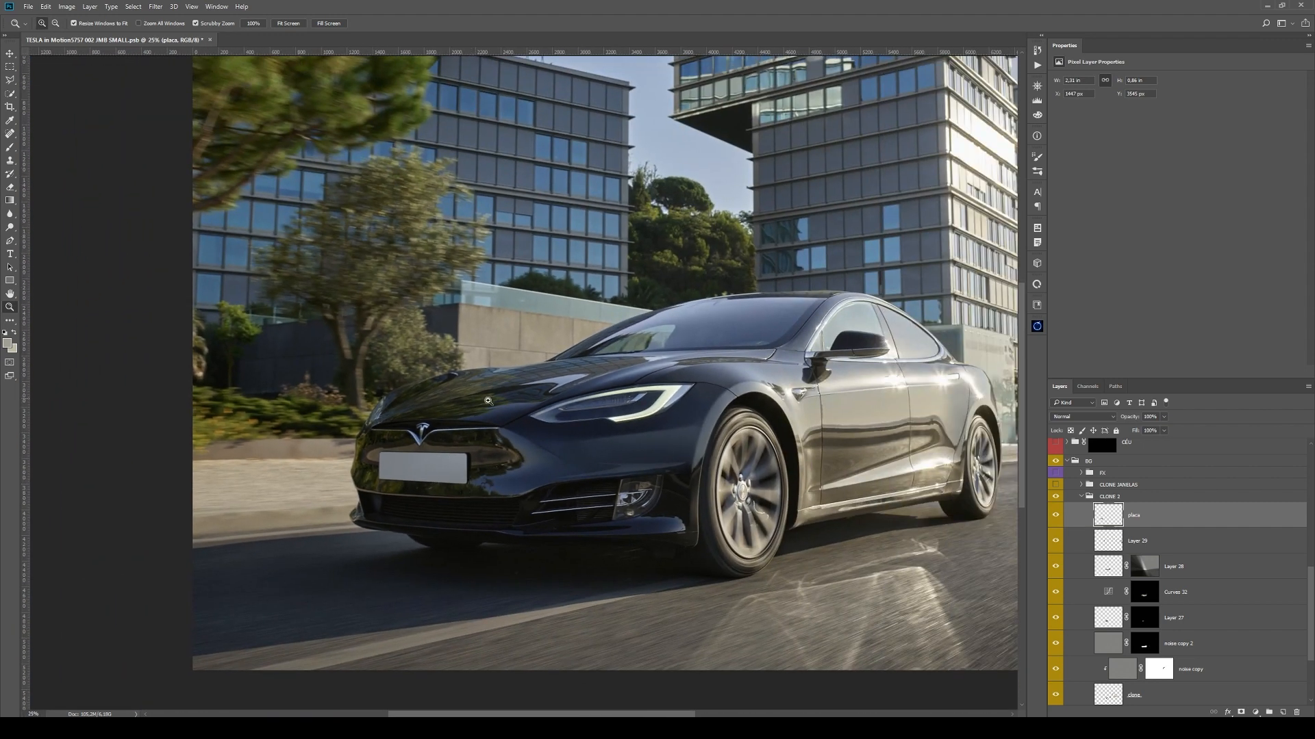
{"action": "left_click", "coordinate": [1053, 518]}
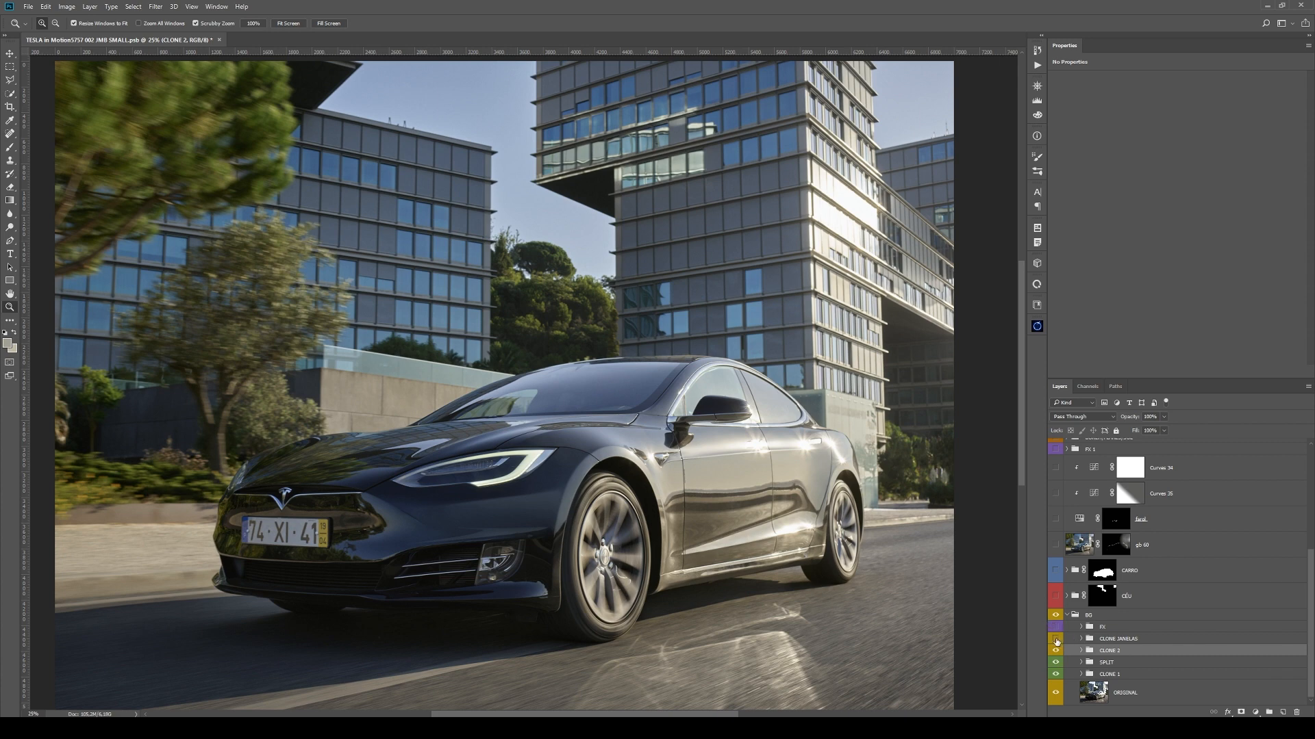
- Compare the tower's window reflections up close with and without the CLONE JANELAS group
{"action": "left_click", "coordinate": [1055, 639]}
{"action": "left_click", "coordinate": [1055, 640]}
{"action": "left_click", "coordinate": [718, 230]}
{"action": "left_click", "coordinate": [719, 228]}
{"action": "left_click_drag", "start_coordinate": [722, 255], "coordinate": [732, 498]}
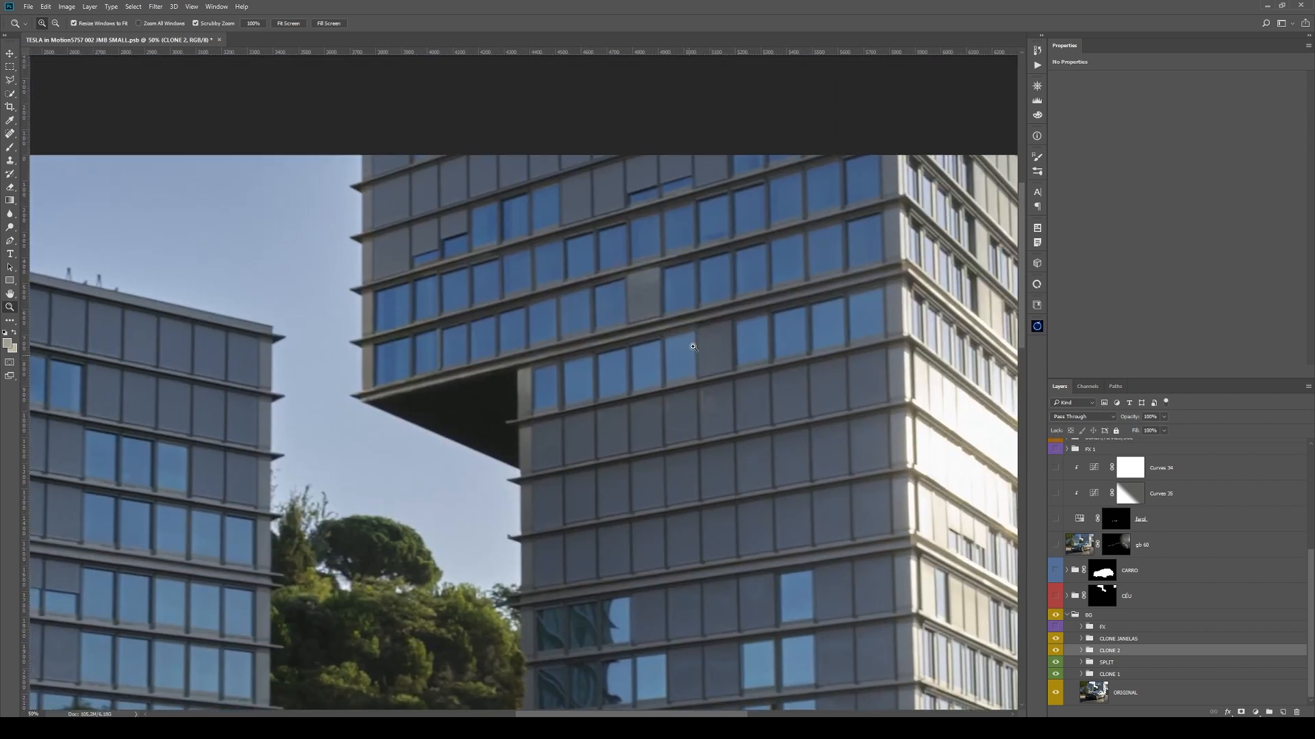
{"action": "left_click", "coordinate": [688, 349]}
{"action": "left_click_drag", "start_coordinate": [780, 371], "coordinate": [773, 426]}
{"action": "left_click", "coordinate": [1057, 643]}
{"action": "left_click", "coordinate": [1057, 643]}
- Look through the window patch layers inside the CLONE JANELAS group, leaving the group hidden and collapsed
{"action": "left_click", "coordinate": [1082, 641]}
{"action": "scroll", "coordinate": [1130, 551], "scroll_direction": "up", "scroll_amount": 3}
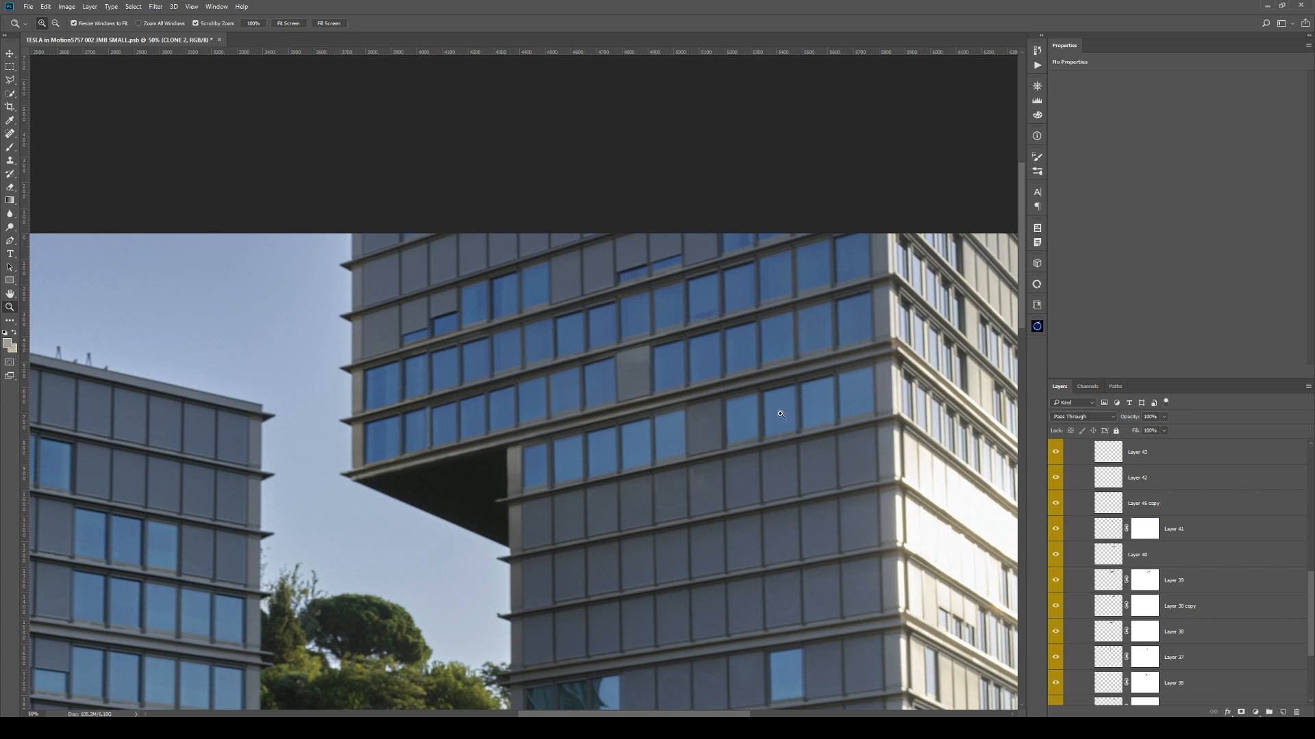
{"action": "scroll", "coordinate": [1206, 596], "scroll_direction": "up", "scroll_amount": 3}
{"action": "left_click", "coordinate": [1056, 562]}
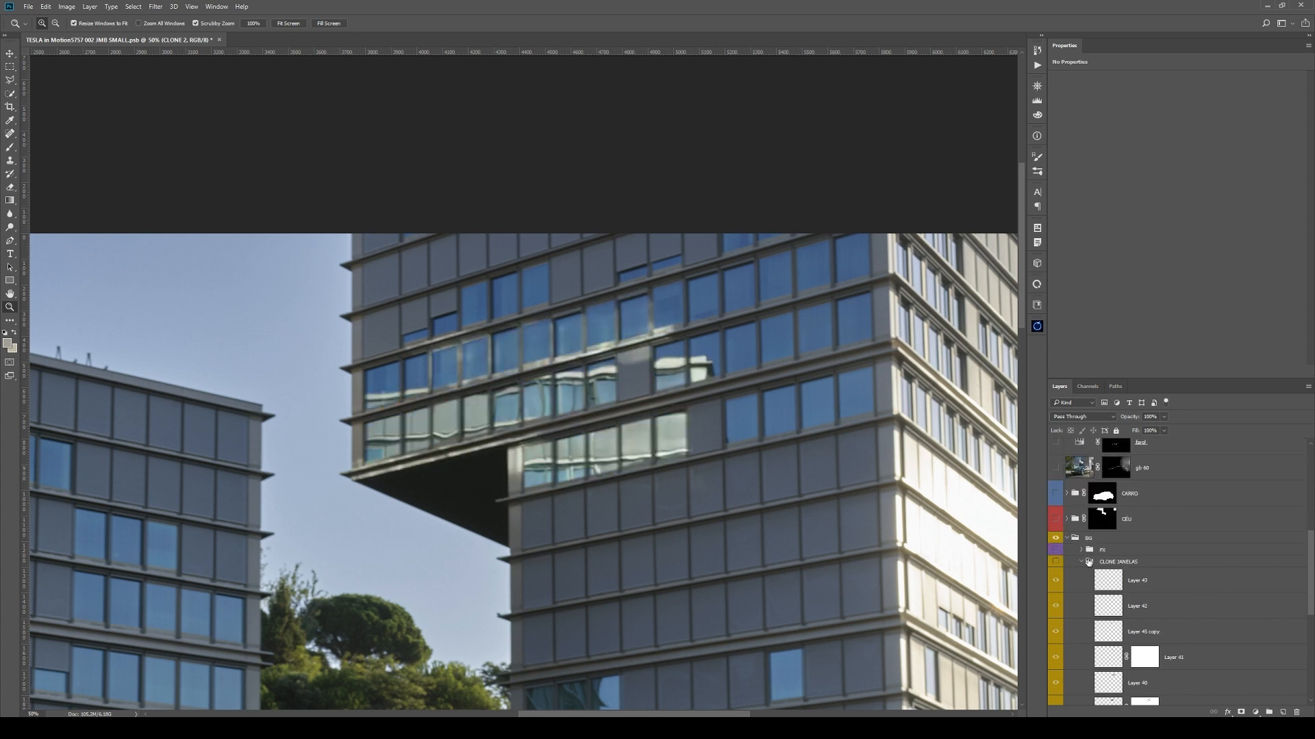
{"action": "left_click", "coordinate": [1082, 563]}
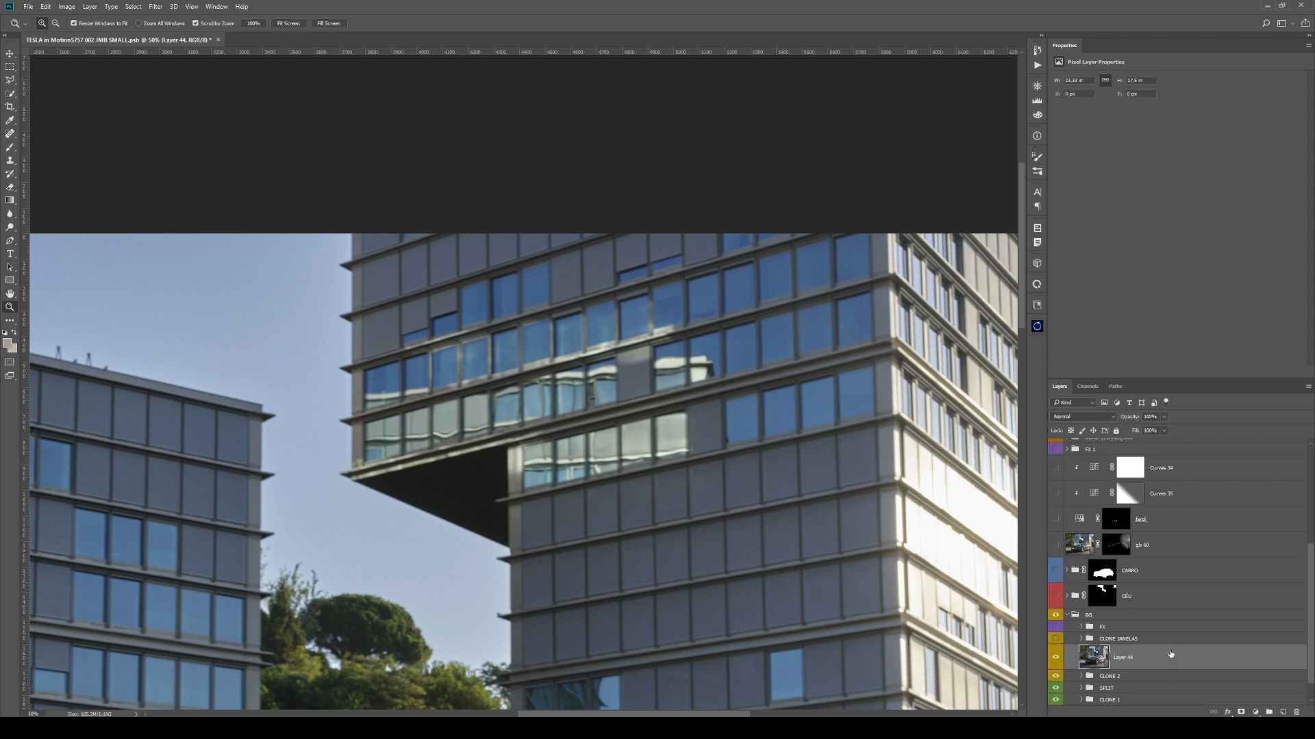
- Outline the row of four blue windows near the tower's corner with the Polygonal Lasso, feather the selection and copy it to a new layer
{"action": "key", "text": "l"}
{"action": "left_click", "coordinate": [717, 460]}
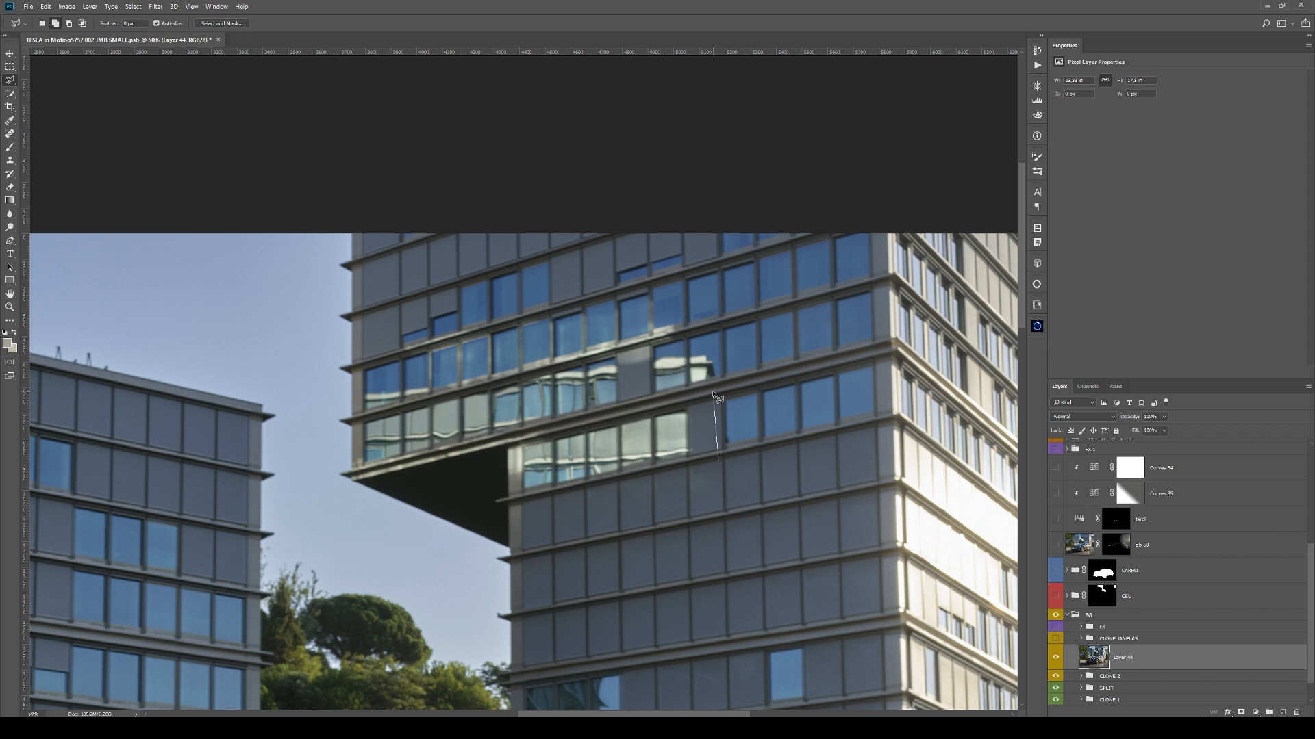
{"action": "left_click", "coordinate": [717, 390]}
{"action": "left_click", "coordinate": [881, 352]}
{"action": "left_click_drag", "start_coordinate": [876, 446], "coordinate": [719, 460]}
{"action": "key", "text": "shift+F6"}
{"action": "key", "text": "Return"}
{"action": "key", "text": "ctrl+j"}
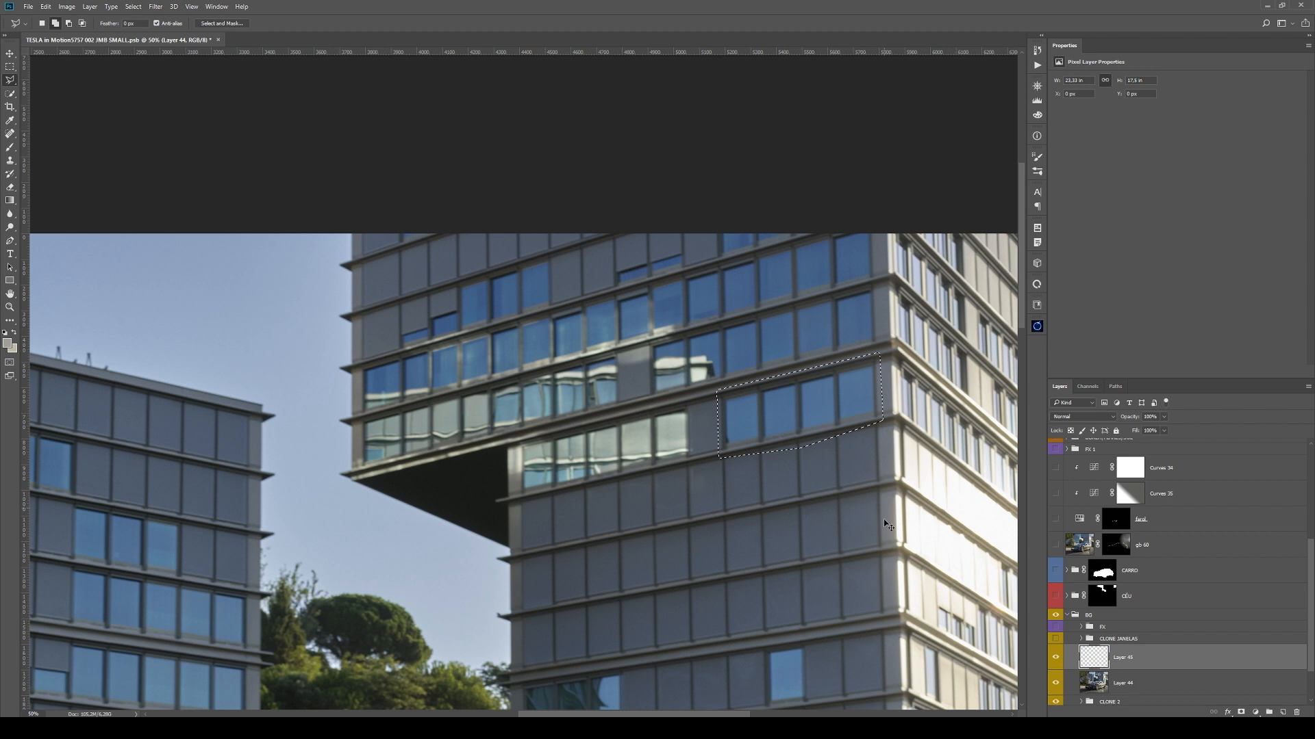
- Move the copied windows over the tower's lowest reflective window row and lower the layer's opacity to 72%
{"action": "key", "text": "ctrl+t"}
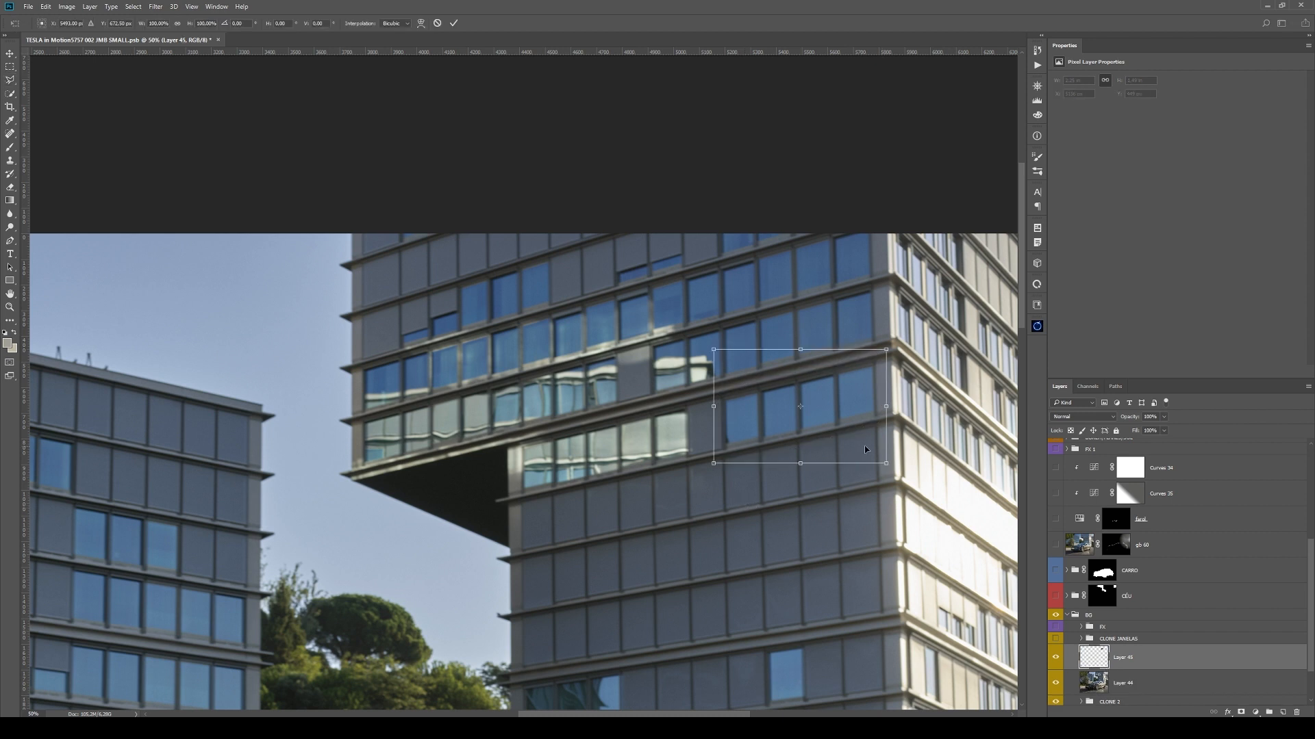
{"action": "left_click_drag", "start_coordinate": [841, 432], "coordinate": [661, 483]}
{"action": "left_click_drag", "start_coordinate": [1128, 420], "coordinate": [1104, 422]}
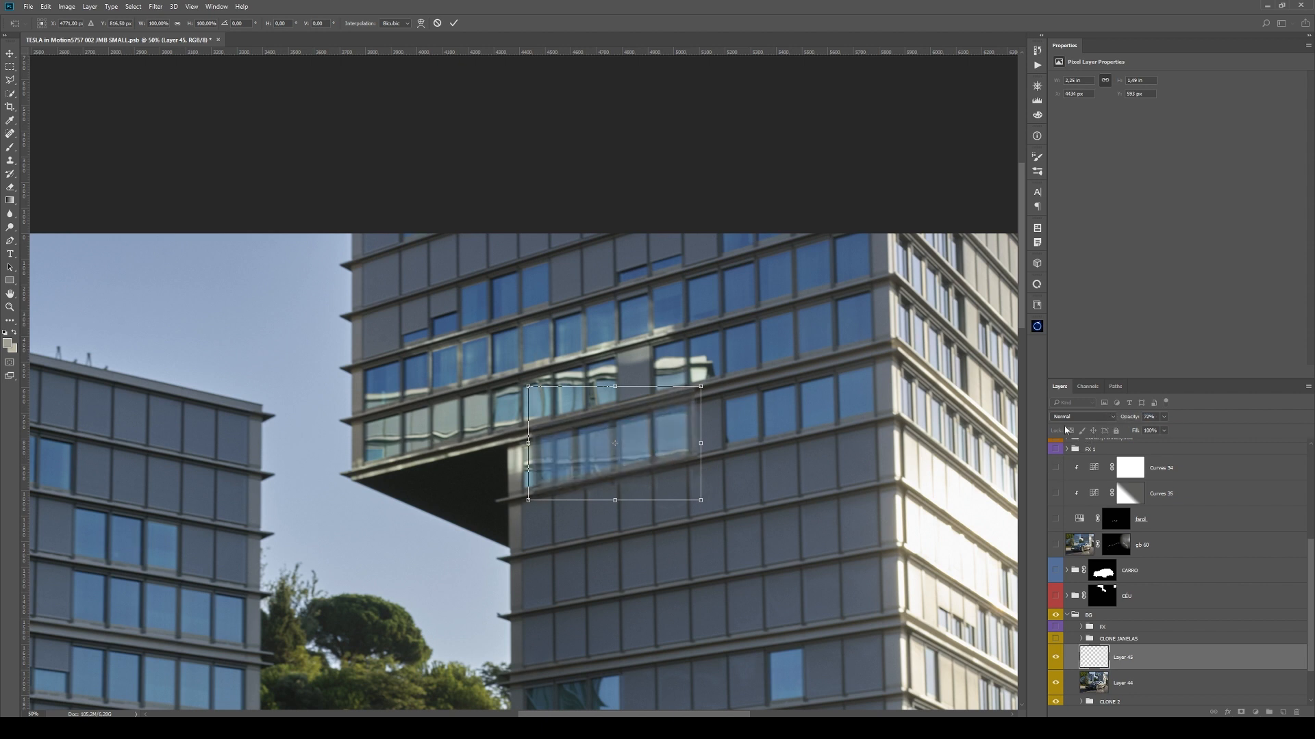
- Scale the window patch down slightly to match the frames beneath, restore its opacity to 100% and apply the transform
{"action": "left_click_drag", "start_coordinate": [528, 444], "coordinate": [528, 443]}
{"action": "left_click_drag", "start_coordinate": [528, 387], "coordinate": [539, 389]}
{"action": "left_click_drag", "start_coordinate": [539, 501], "coordinate": [540, 498]}
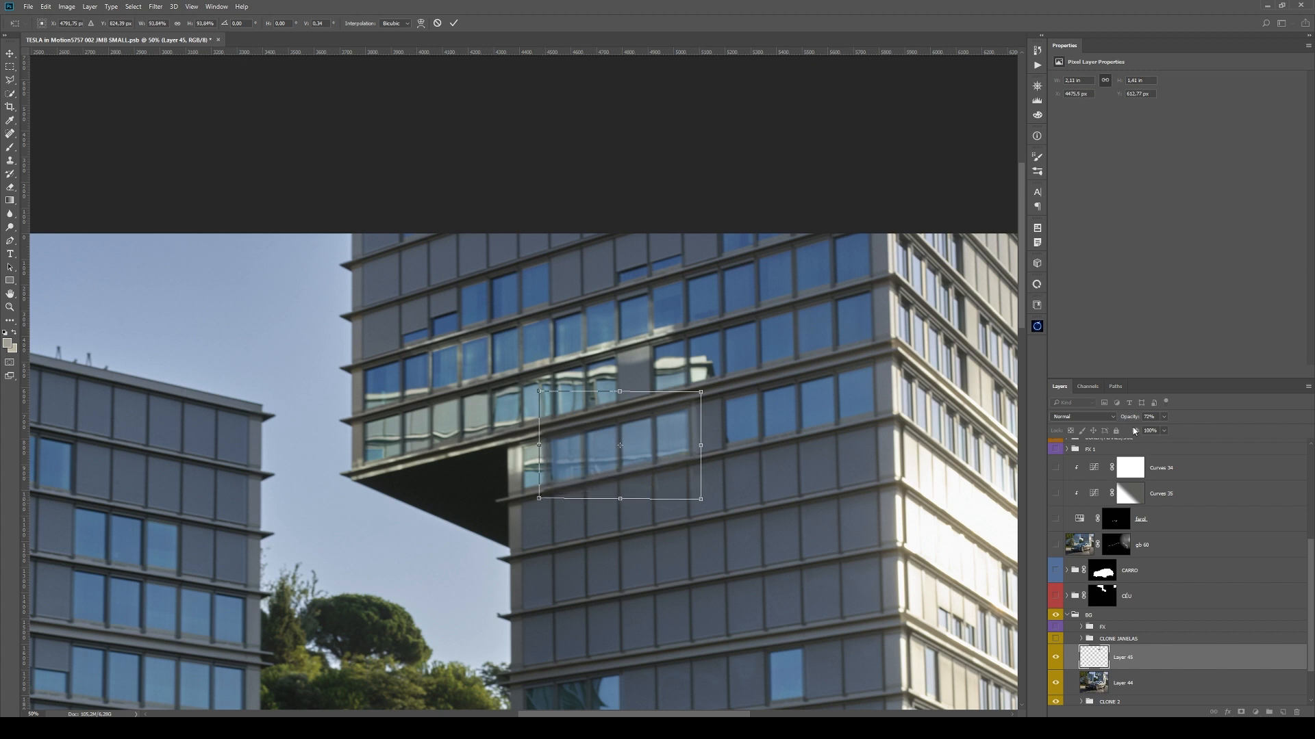
{"action": "left_click_drag", "start_coordinate": [1129, 420], "coordinate": [1271, 411]}
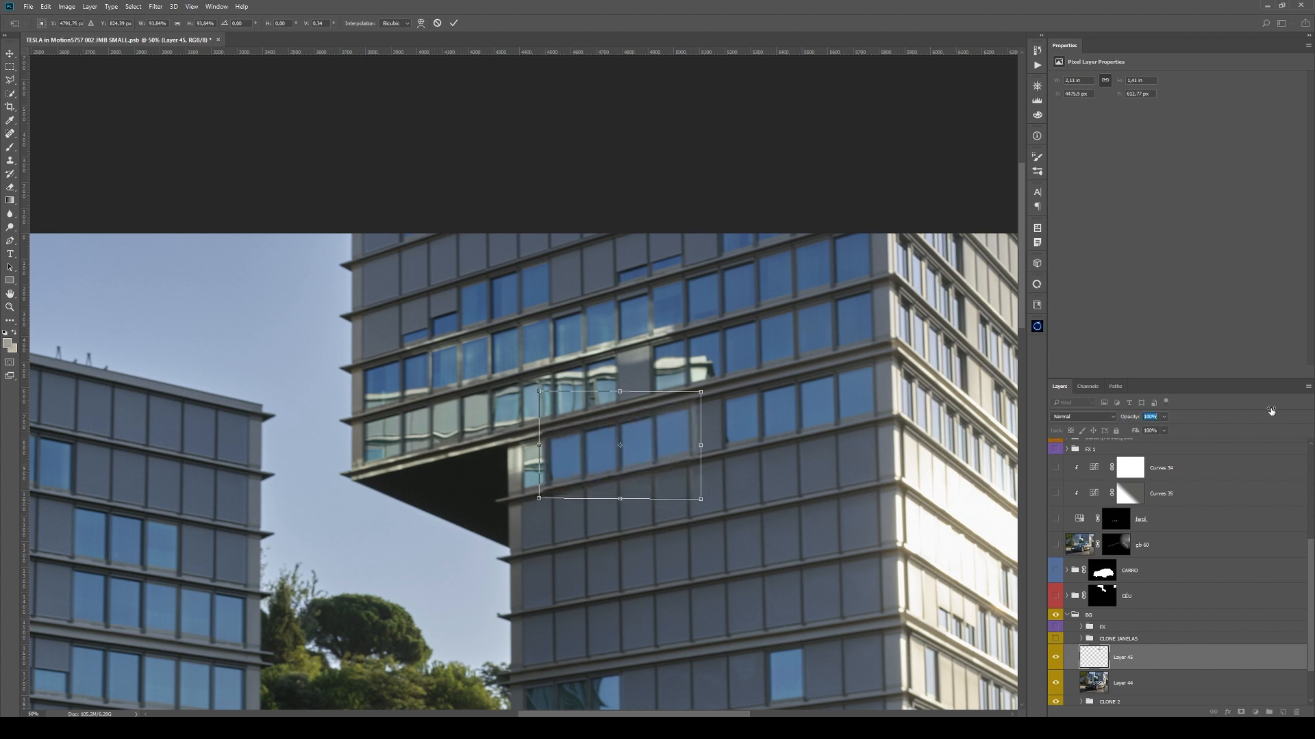
{"action": "key", "text": "Return"}
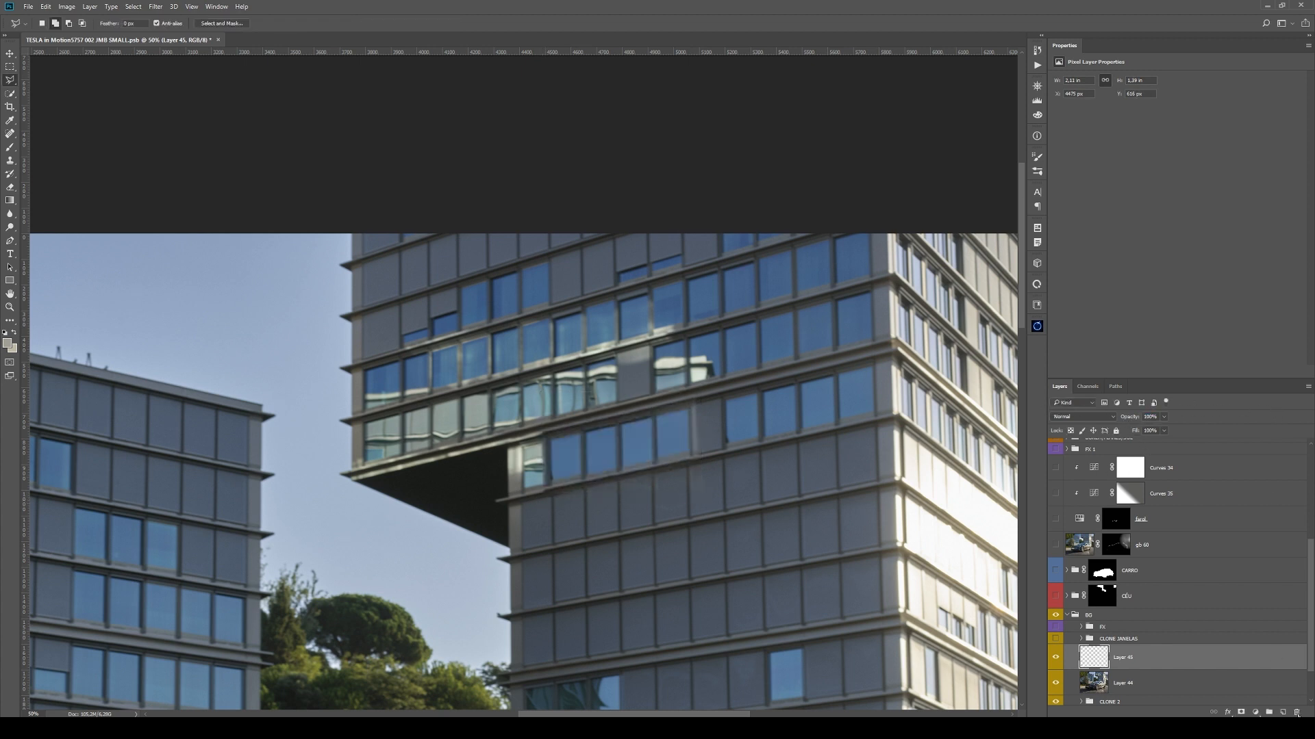
- Give the window patch a black layer mask and paint white over the lowest row to reveal the copied windows
{"action": "left_click", "coordinate": [1240, 712], "text": "alt"}
{"action": "key", "text": "z"}
{"action": "left_click", "coordinate": [650, 471]}
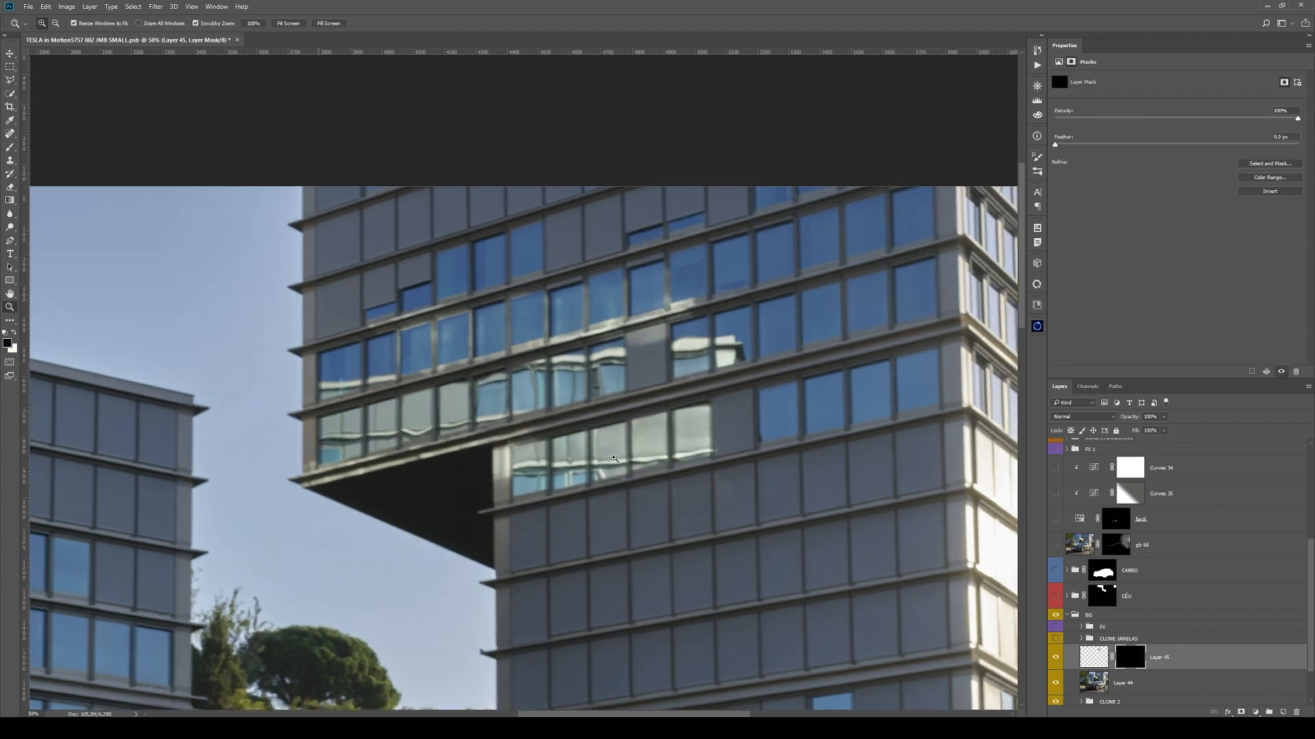
{"action": "key", "text": "b"}
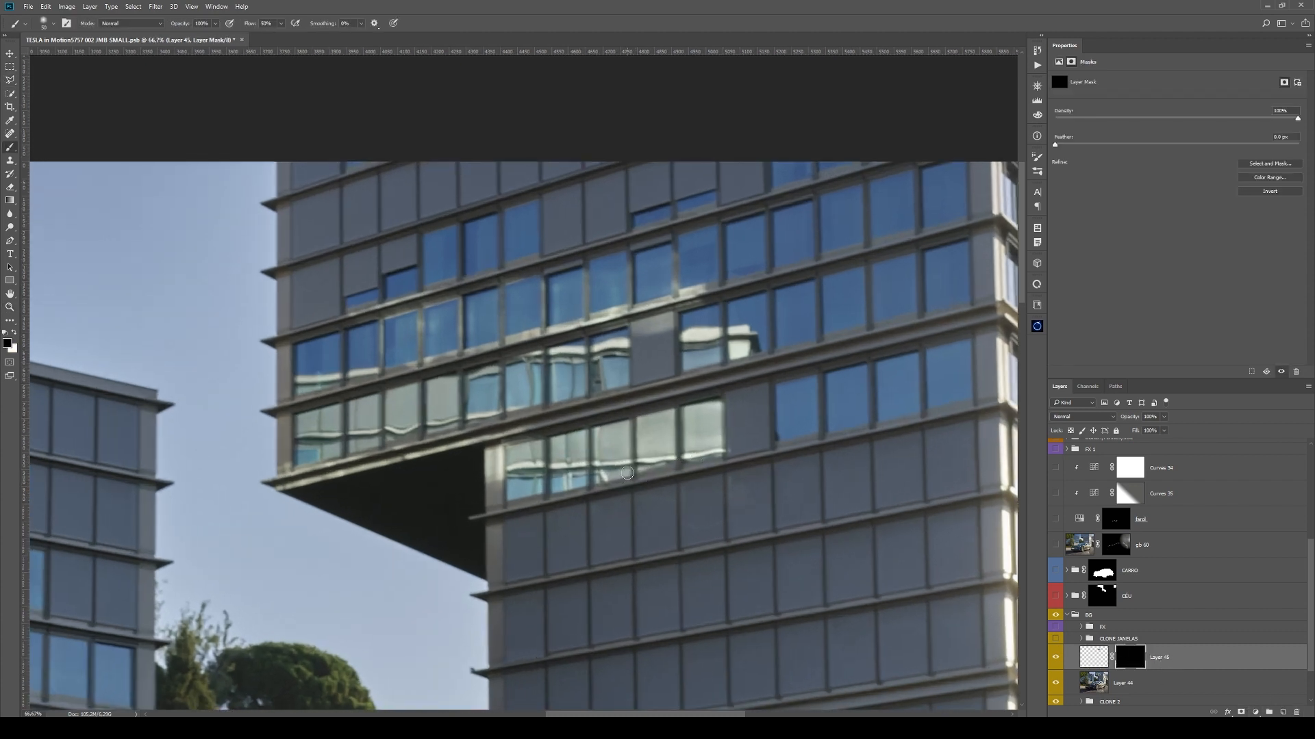
{"action": "key", "text": "x"}
{"action": "mouse_move", "coordinate": [620, 479]}
{"action": "left_mouse_down"}
{"action": "mouse_move", "coordinate": [637, 455]}
{"action": "mouse_move", "coordinate": [602, 458]}
{"action": "mouse_move", "coordinate": [603, 475]}
{"action": "mouse_move", "coordinate": [670, 457]}
{"action": "mouse_move", "coordinate": [702, 415]}
{"action": "mouse_move", "coordinate": [716, 446]}
{"action": "mouse_move", "coordinate": [705, 421]}
{"action": "mouse_move", "coordinate": [603, 427]}
{"action": "mouse_move", "coordinate": [640, 461]}
{"action": "mouse_move", "coordinate": [681, 455]}
{"action": "mouse_move", "coordinate": [633, 444]}
{"action": "mouse_move", "coordinate": [694, 446]}
{"action": "mouse_move", "coordinate": [712, 411]}
{"action": "mouse_move", "coordinate": [651, 430]}
{"action": "mouse_move", "coordinate": [654, 454]}
{"action": "mouse_move", "coordinate": [726, 436]}
{"action": "left_mouse_up"}
- Refine the patch mask with a smaller brush along the grey panel beside the copied windows, painting white and black
{"action": "right_click", "coordinate": [629, 455], "text": "alt"}
{"action": "key", "text": "z"}
{"action": "key", "text": "b"}
{"action": "key", "text": "bracketleft"}
{"action": "key", "text": "bracketleft"}
{"action": "key", "text": "bracketleft"}
{"action": "key", "text": "bracketleft"}
{"action": "key", "text": "bracketleft"}
{"action": "key", "text": "bracketleft"}
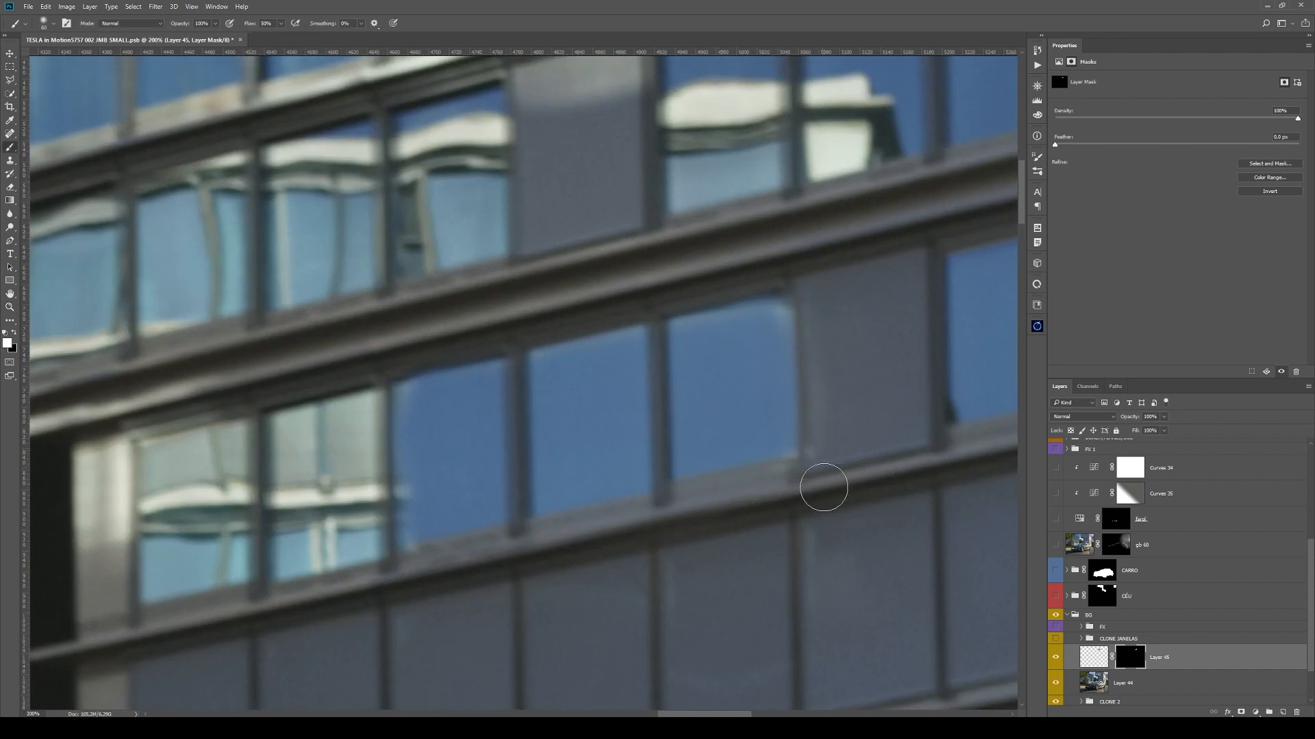
{"action": "left_click_drag", "start_coordinate": [824, 447], "coordinate": [832, 343]}
{"action": "key", "text": "x"}
{"action": "left_click_drag", "start_coordinate": [823, 457], "coordinate": [826, 306]}
- Try a slight tonal change in Curves on the copied windows' pixels, leaving the layer mask out of it
{"action": "key", "text": "z"}
{"action": "left_click", "coordinate": [585, 455], "text": "alt"}
{"action": "left_click", "coordinate": [586, 456], "text": "alt"}
{"action": "left_click", "coordinate": [585, 455], "text": "alt"}
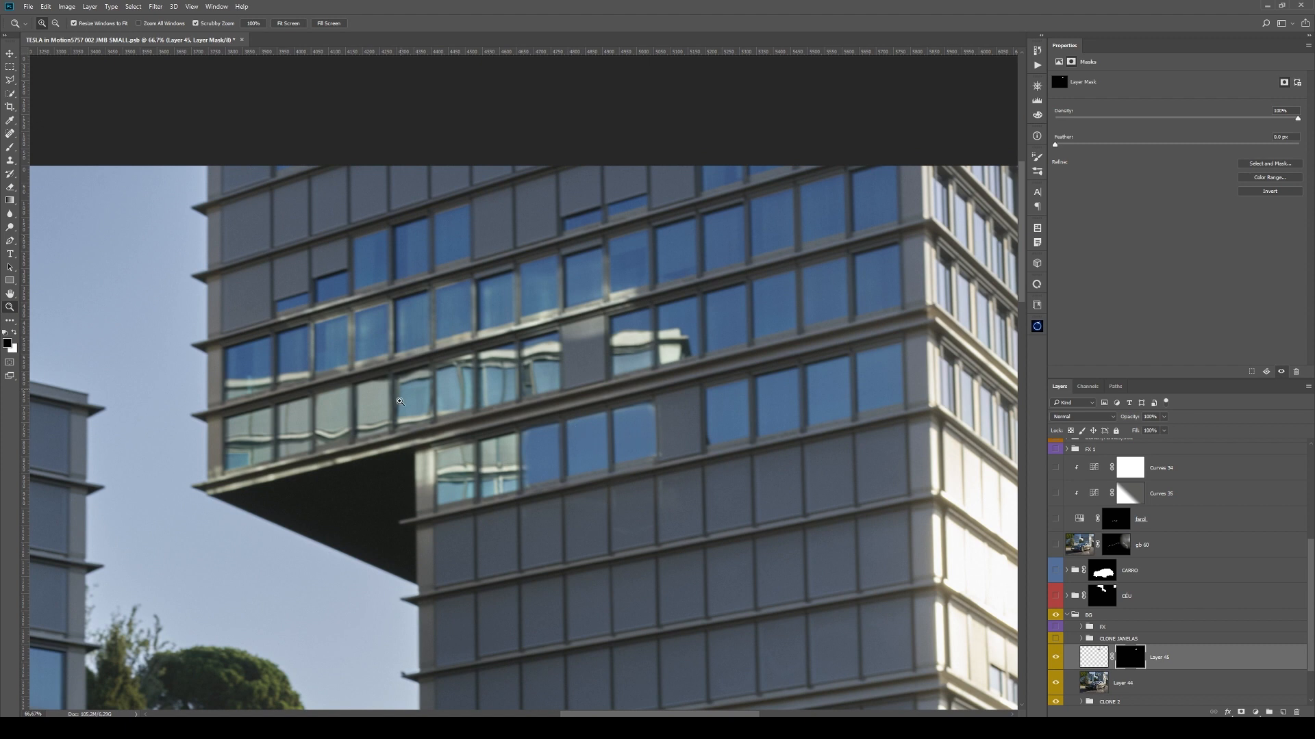
{"action": "left_click", "coordinate": [1092, 658]}
{"action": "key", "text": "ctrl+m"}
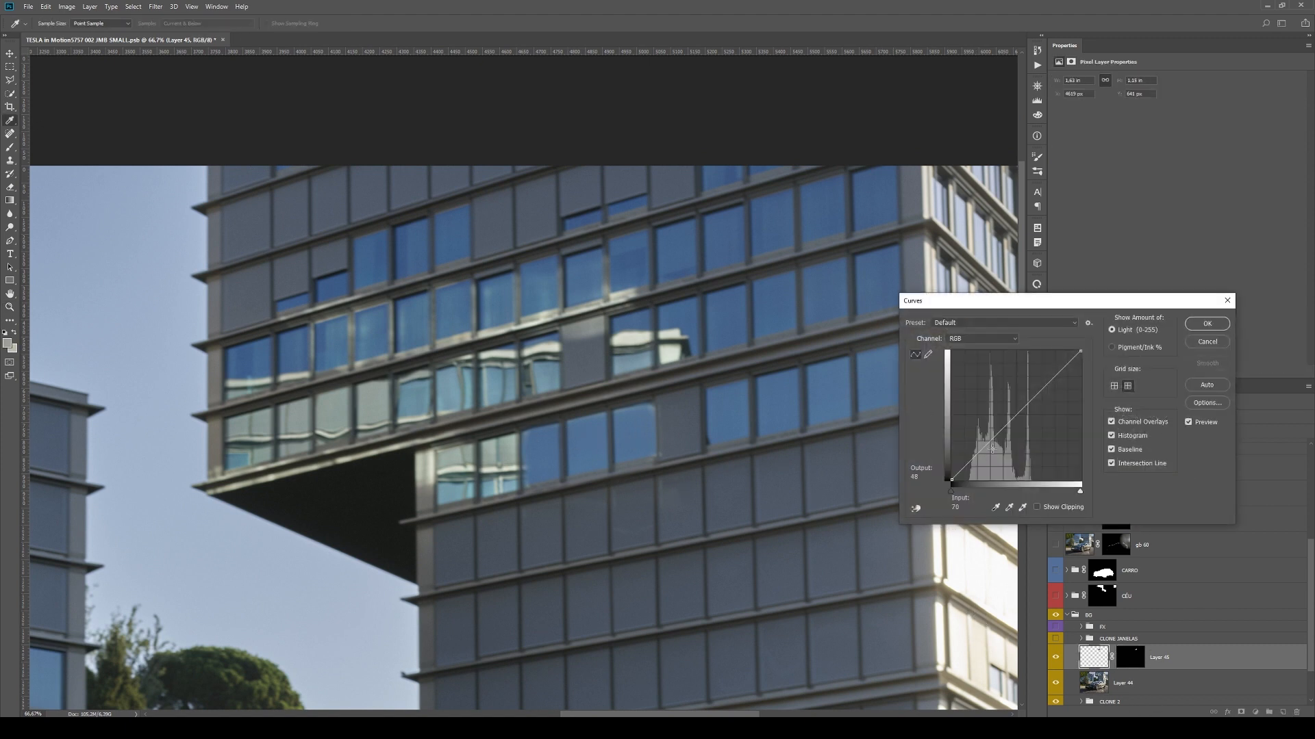
{"action": "left_click", "coordinate": [995, 440]}
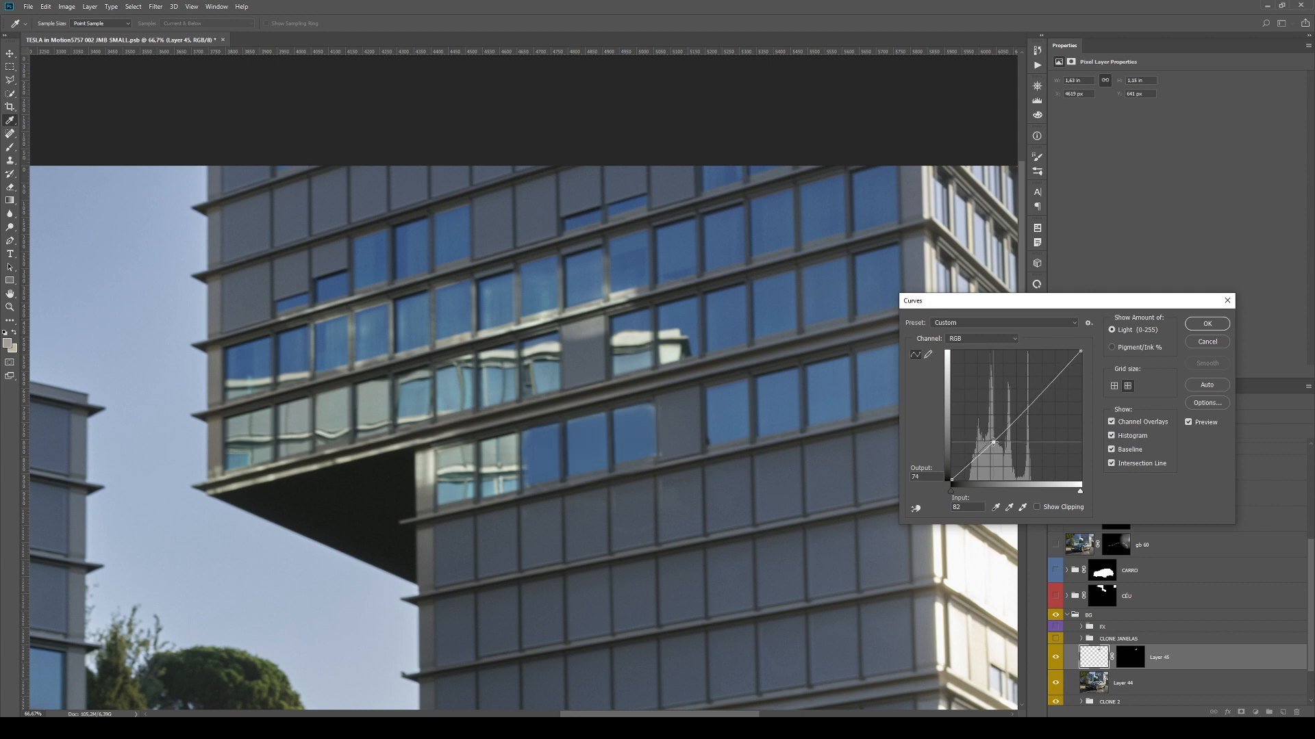
{"action": "left_click_drag", "start_coordinate": [993, 442], "coordinate": [994, 441]}
{"action": "left_click", "coordinate": [993, 443]}
{"action": "key", "text": "Escape"}
- Delete Layer 45 and Layer 44 and turn the CLONE JANELAS group on
{"action": "left_click_drag", "start_coordinate": [1267, 655], "coordinate": [1297, 712]}
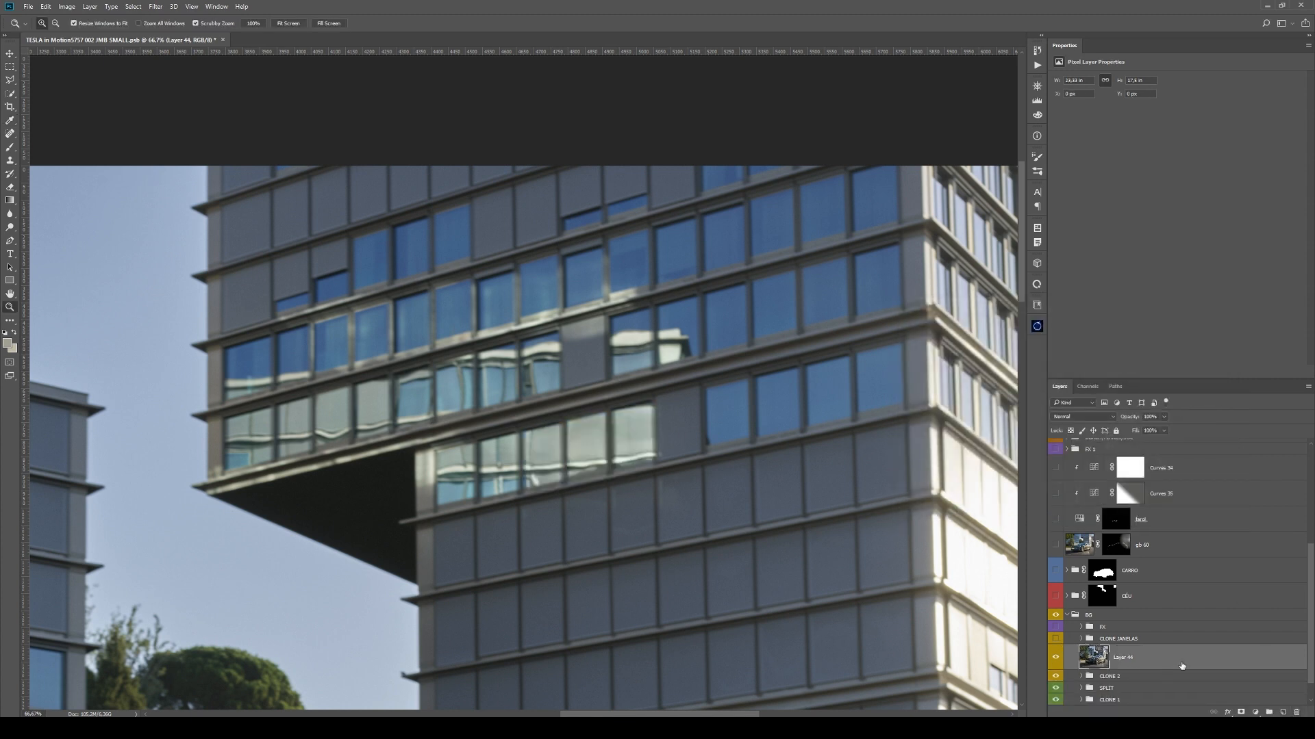
{"action": "left_click_drag", "start_coordinate": [1260, 661], "coordinate": [1297, 712]}
{"action": "left_click", "coordinate": [1055, 639]}
{"action": "left_click", "coordinate": [1055, 639]}
{"action": "left_click", "coordinate": [1055, 639]}
- Preview a black Solid Color fill directly beneath the CLONE JANELAS layers to isolate the window patches, without keeping it
{"action": "left_click", "coordinate": [1081, 639]}
{"action": "scroll", "coordinate": [1096, 643], "scroll_direction": "down", "scroll_amount": 2}
{"action": "left_click", "coordinate": [1164, 651]}
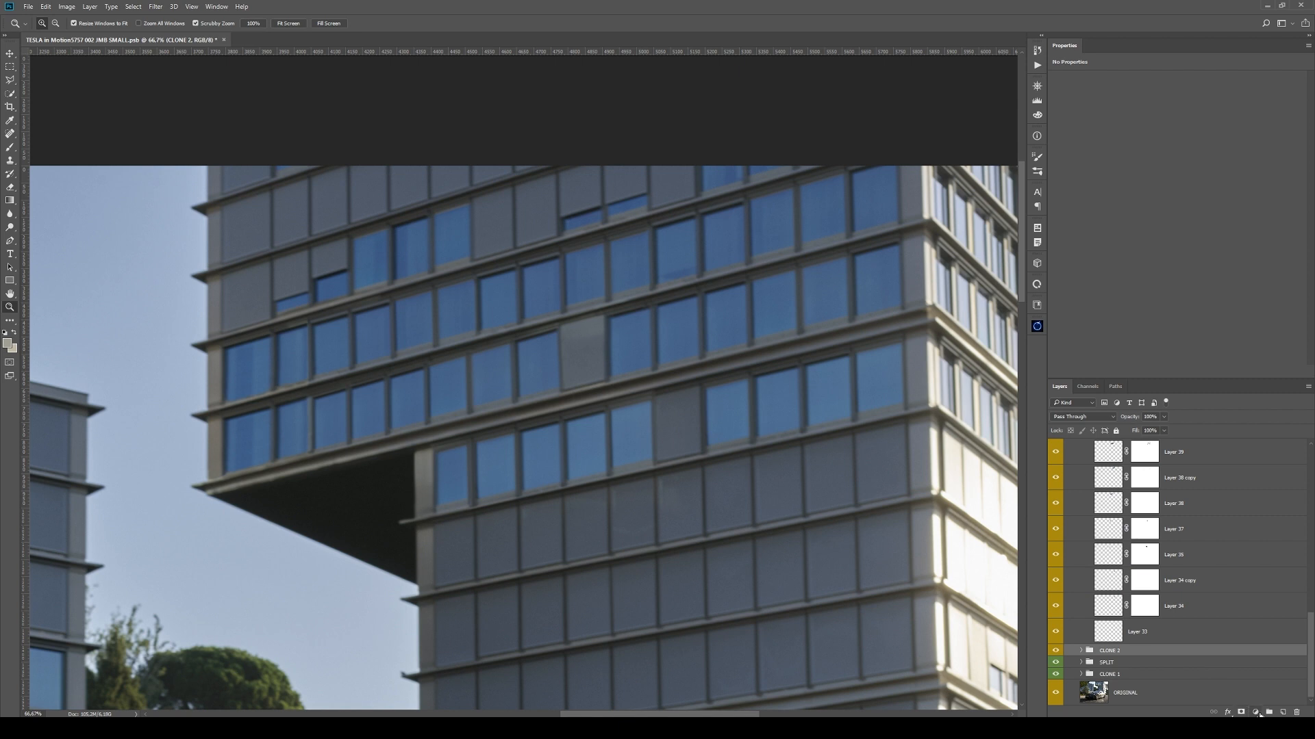
{"action": "left_click", "coordinate": [1255, 712]}
{"action": "left_click", "coordinate": [1249, 491]}
{"action": "left_click_drag", "start_coordinate": [957, 456], "coordinate": [796, 550]}
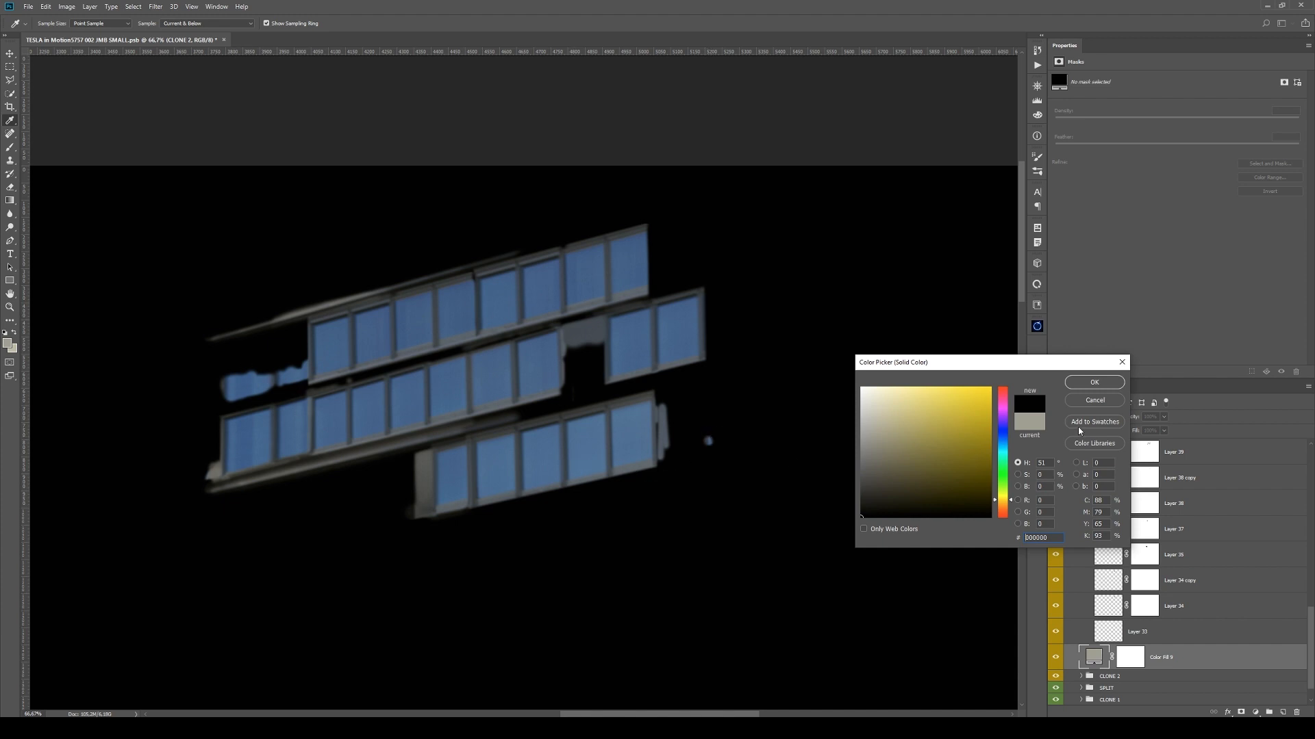
{"action": "left_click", "coordinate": [1093, 403]}
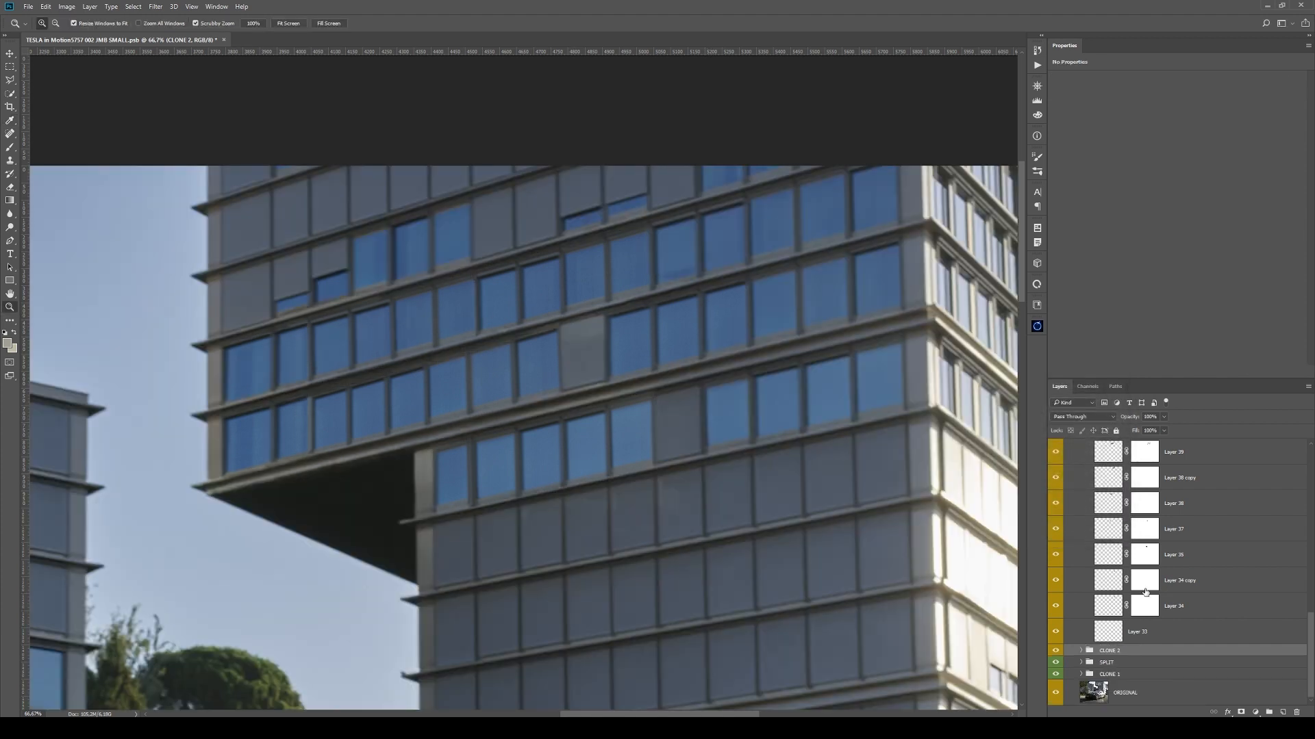
- Compare the tower with and without the CLONE JANELAS group, leaving the group visible and collapsed
{"action": "scroll", "coordinate": [1144, 588], "scroll_direction": "up", "scroll_amount": 5}
{"action": "left_click", "coordinate": [1056, 537]}
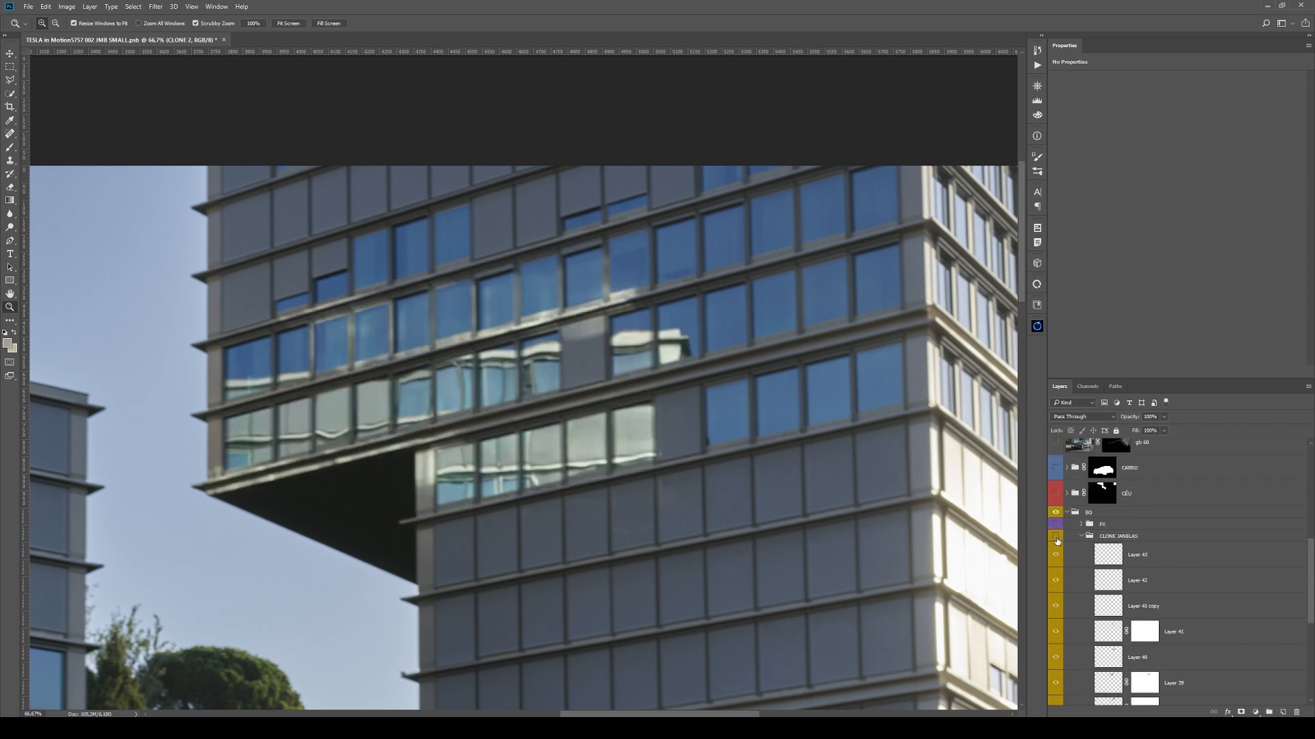
{"action": "left_click", "coordinate": [1056, 538]}
{"action": "left_click", "coordinate": [1056, 538]}
{"action": "left_click", "coordinate": [1056, 538]}
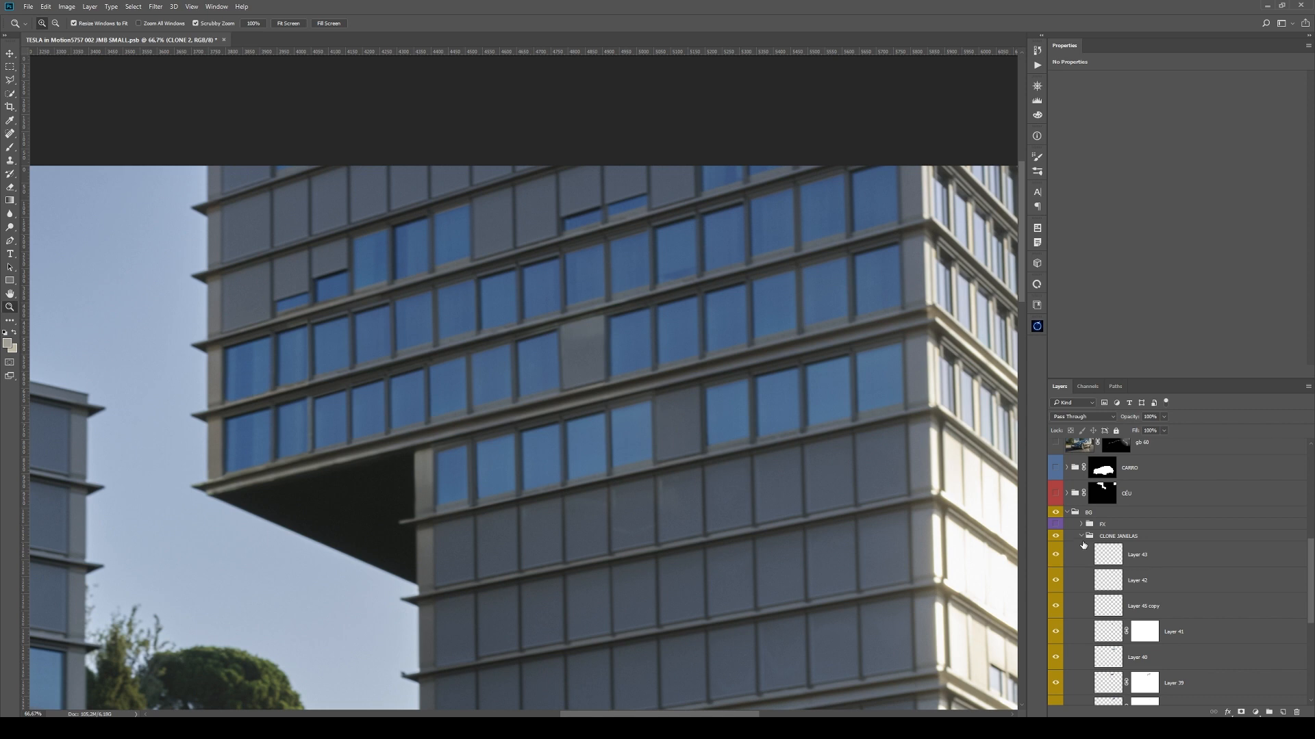
{"action": "left_click", "coordinate": [1081, 538]}
- View the whole car image and select the four groups from CLONE JANELAS down to CLONE 1
{"action": "scroll", "coordinate": [860, 489], "scroll_direction": "down", "scroll_amount": 4}
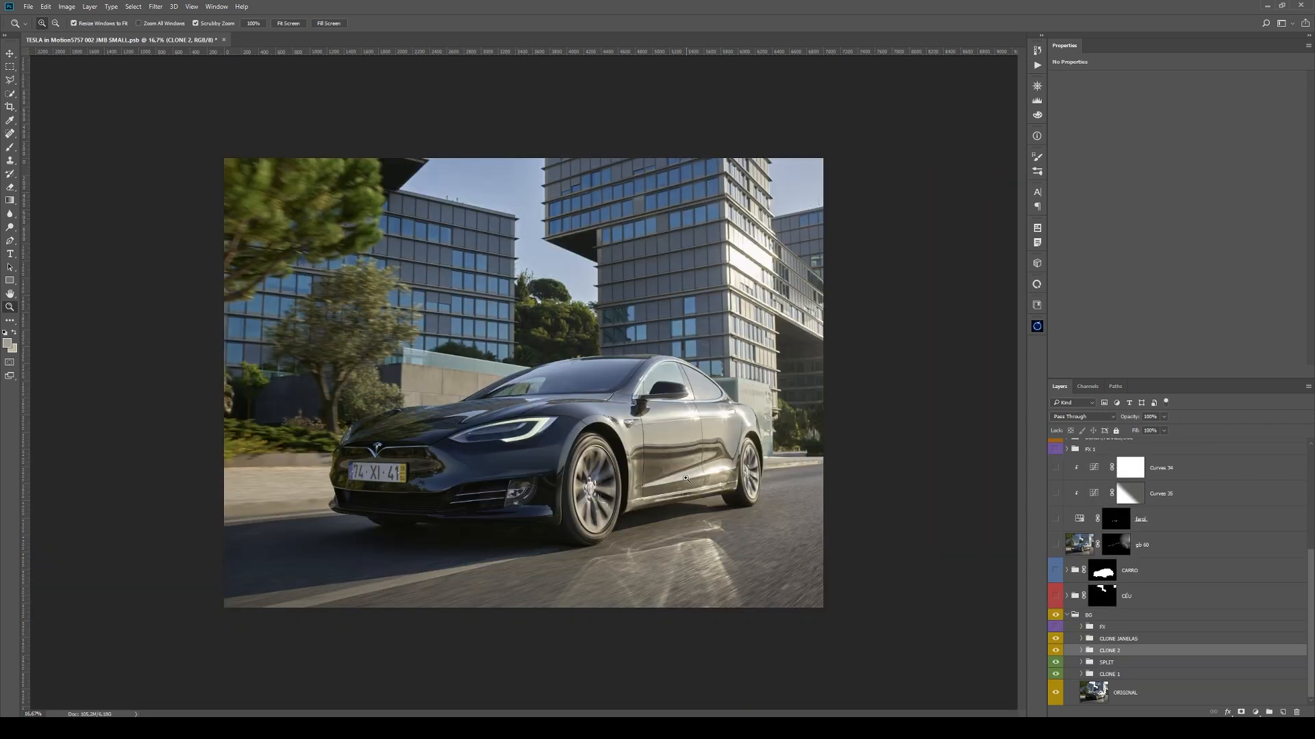
{"action": "left_click", "coordinate": [753, 495]}
{"action": "left_click_drag", "start_coordinate": [678, 446], "coordinate": [784, 518]}
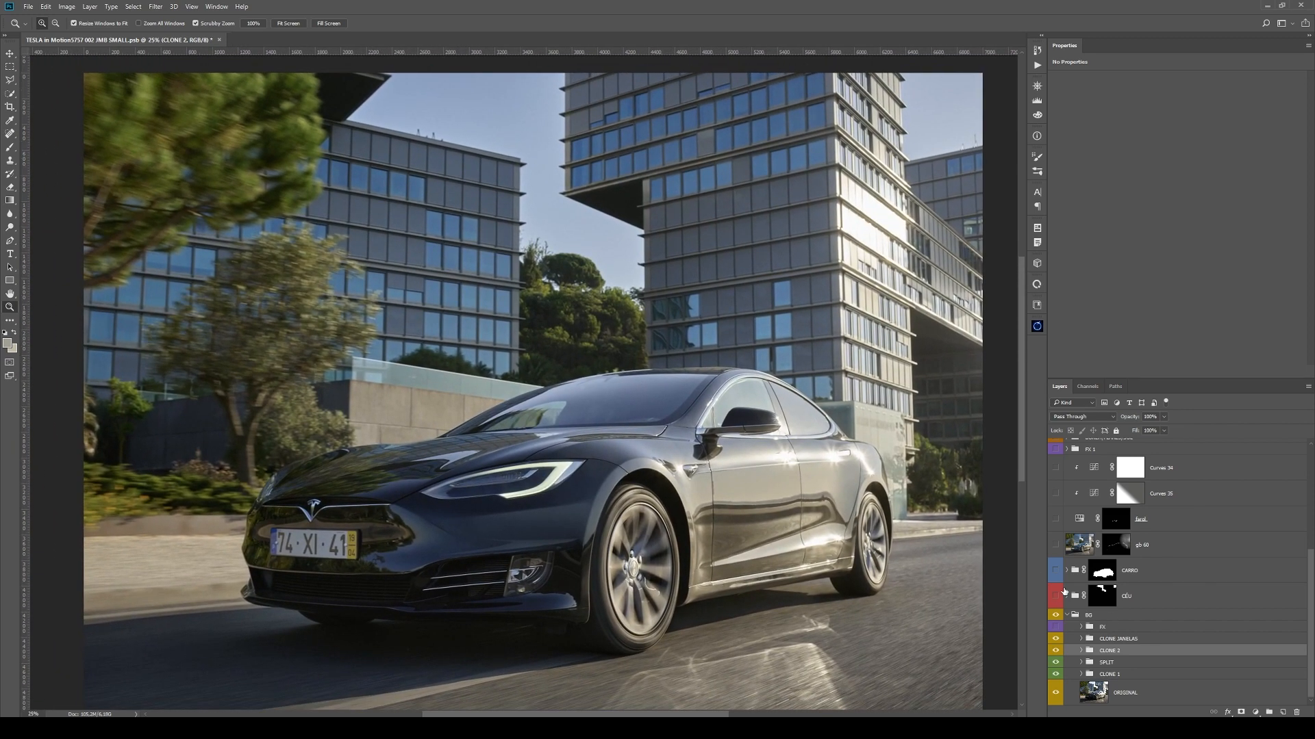
{"action": "left_click", "coordinate": [1122, 641]}
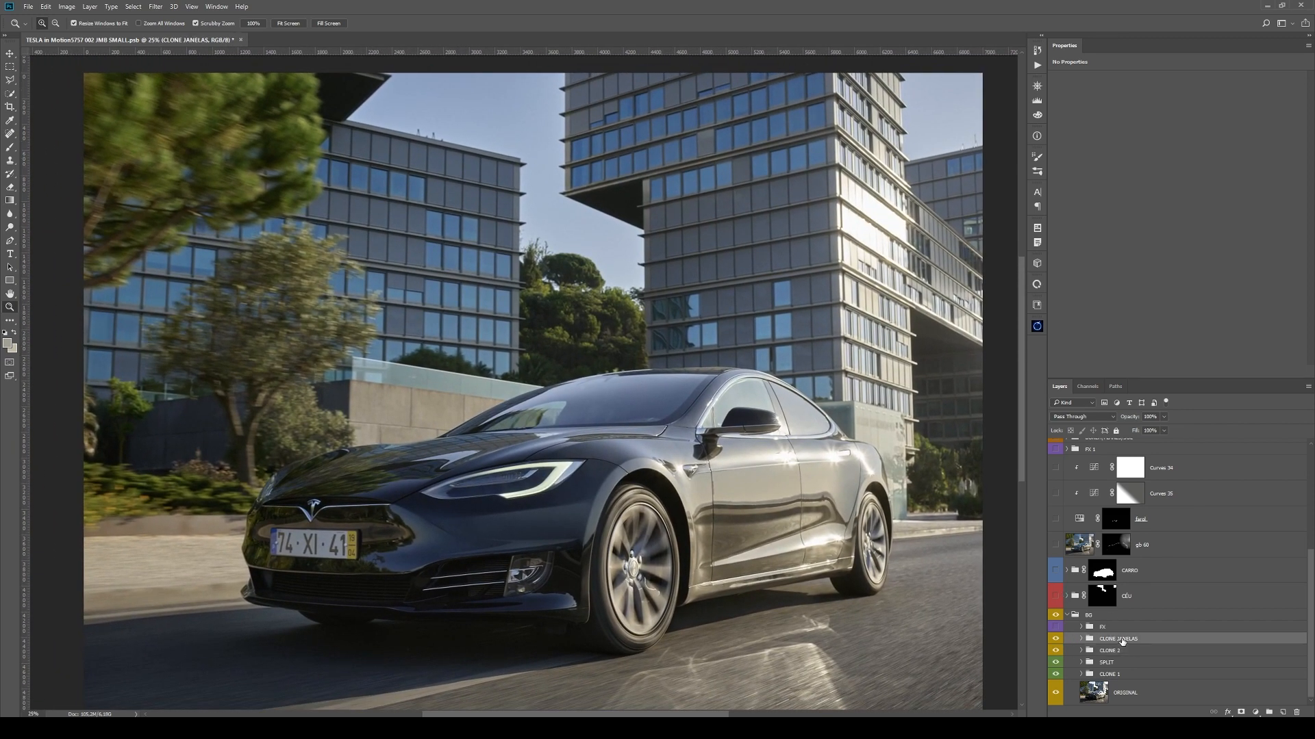
{"action": "left_click", "coordinate": [1123, 675], "text": "shift"}
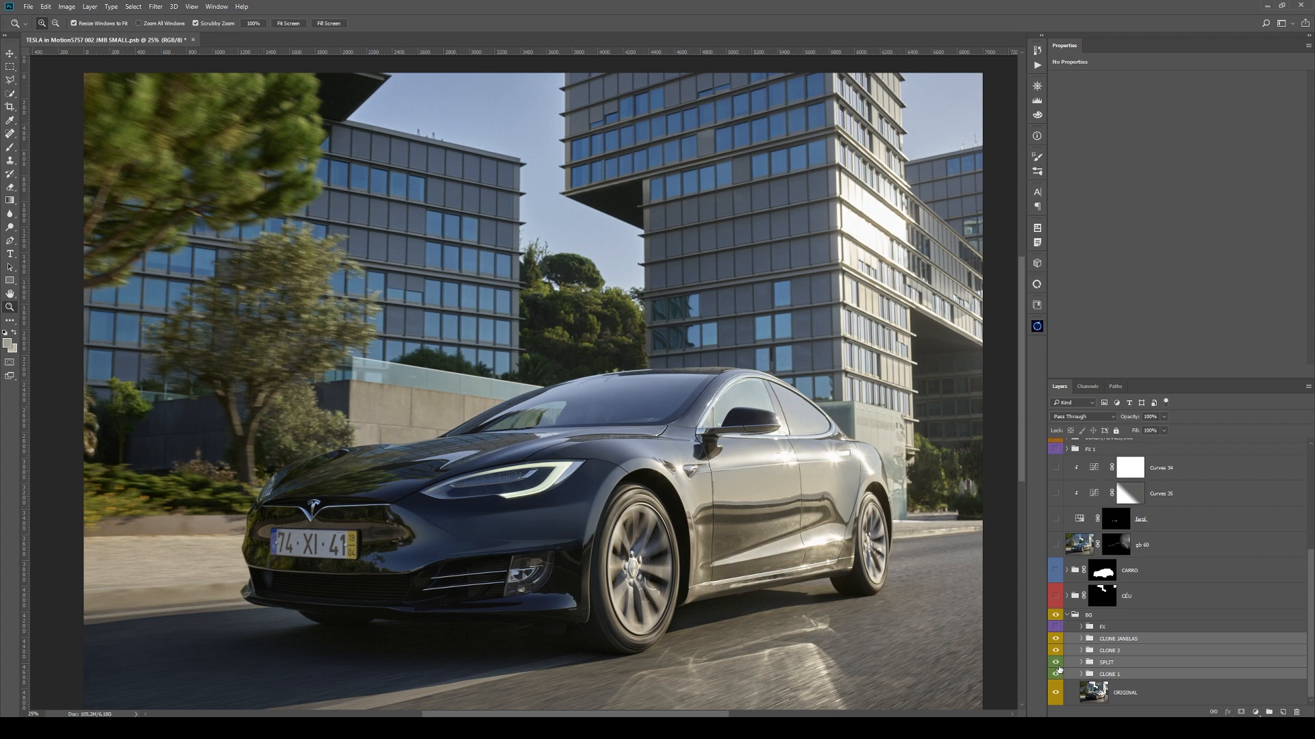
- Check the document's image size without changing it and look over the cleaned car and buildings at different zoom levels
{"action": "key", "text": "ctrl+alt+i"}
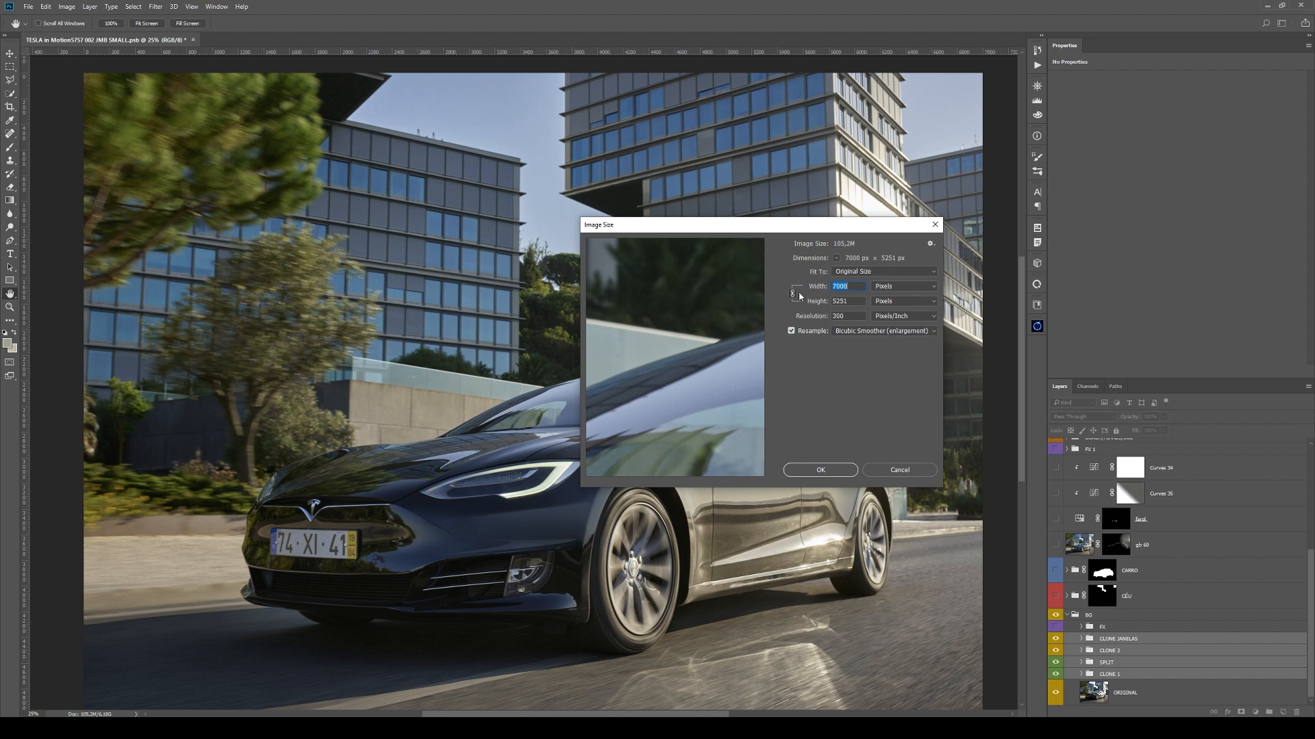
{"action": "left_click", "coordinate": [893, 471]}
{"action": "key", "text": "z"}
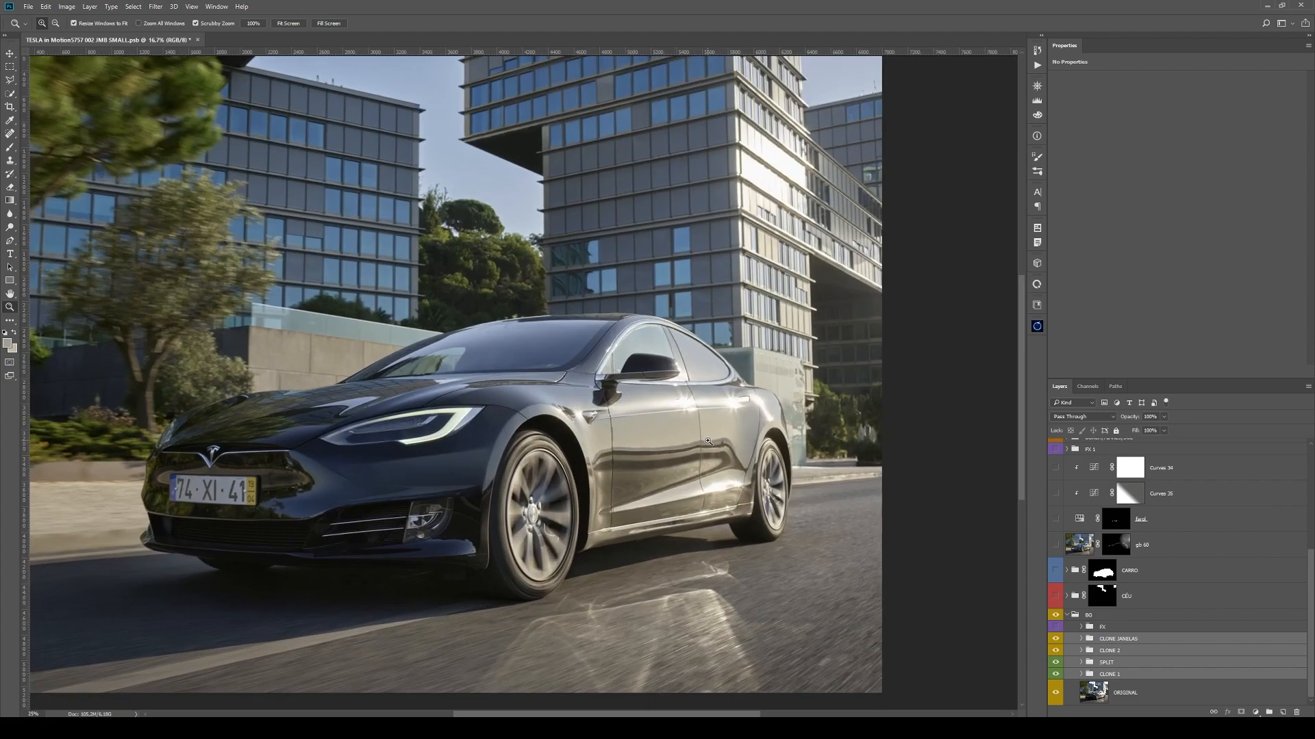
{"action": "left_click_drag", "start_coordinate": [708, 442], "coordinate": [510, 448]}
{"action": "left_click_drag", "start_coordinate": [655, 336], "coordinate": [462, 493]}
{"action": "left_click_drag", "start_coordinate": [1014, 277], "coordinate": [621, 356]}
{"action": "left_click", "coordinate": [666, 432], "text": "alt"}
{"action": "left_click", "coordinate": [666, 432], "text": "alt"}
{"action": "left_click_drag", "start_coordinate": [786, 333], "coordinate": [777, 436]}
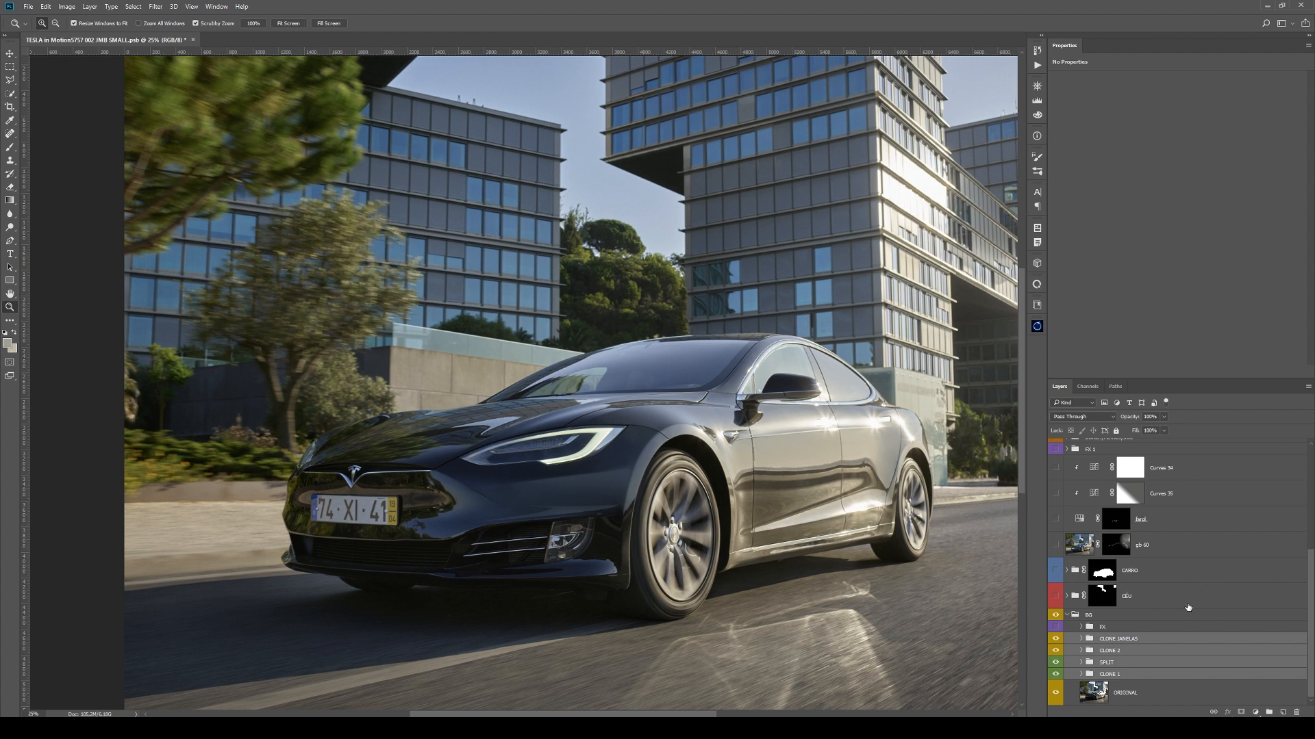
- Show the FX group with only its Curves 4 layer turned on, and inspect that layer's mask on its own
{"action": "left_click", "coordinate": [1119, 629]}
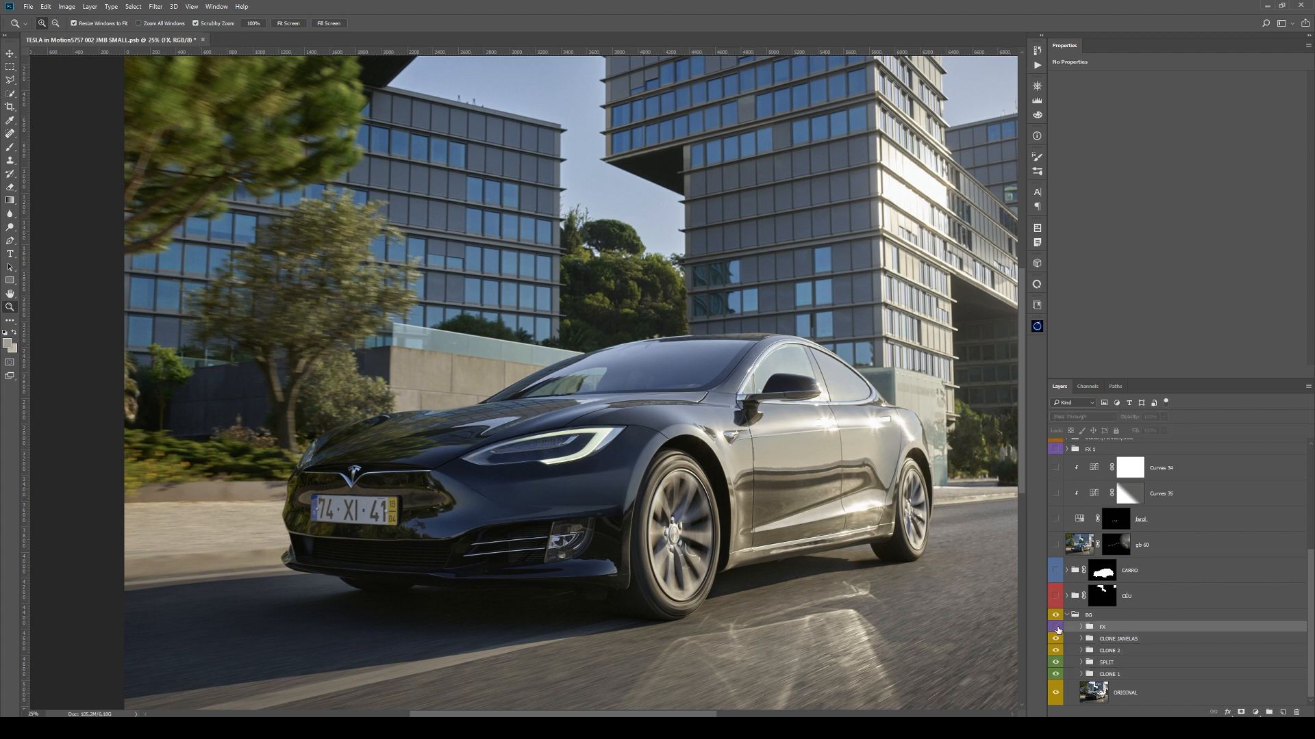
{"action": "left_click", "coordinate": [1056, 627]}
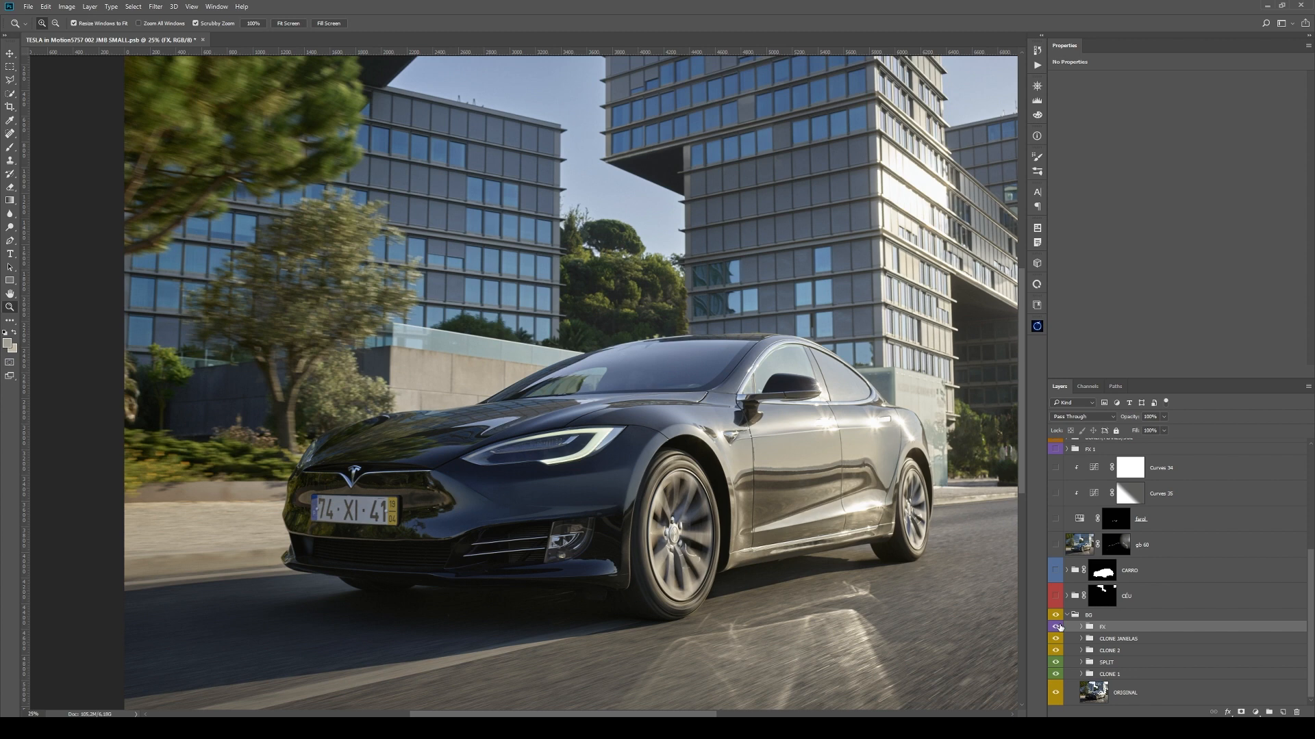
{"action": "left_click", "coordinate": [1081, 627]}
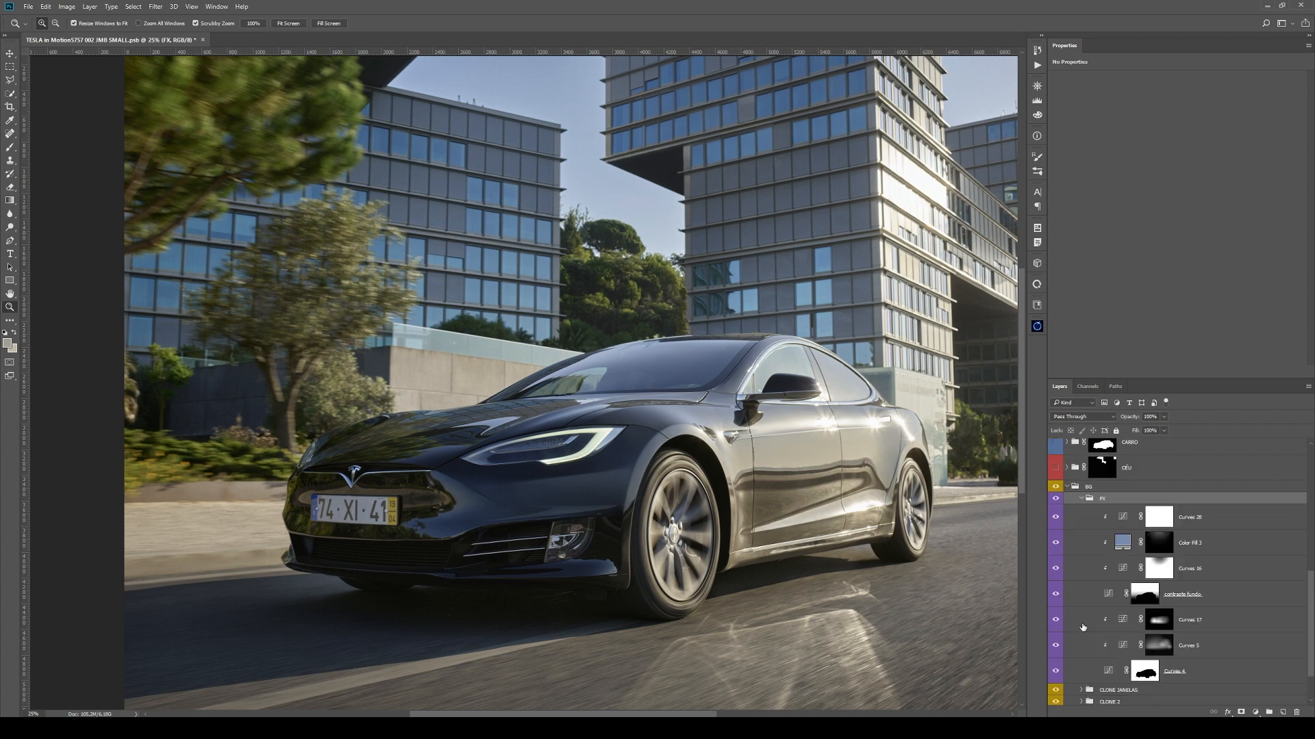
{"action": "left_click_drag", "start_coordinate": [1057, 521], "coordinate": [1056, 647]}
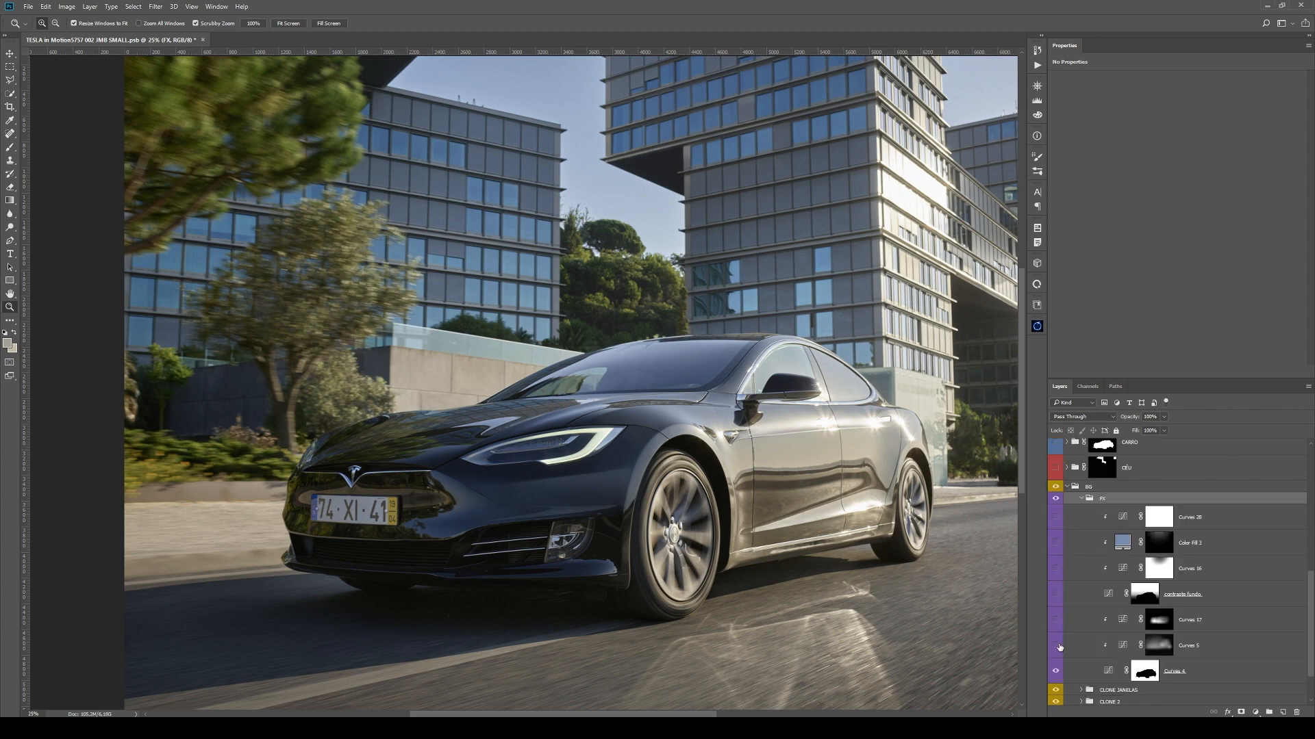
{"action": "left_click", "coordinate": [1149, 678], "text": "alt"}
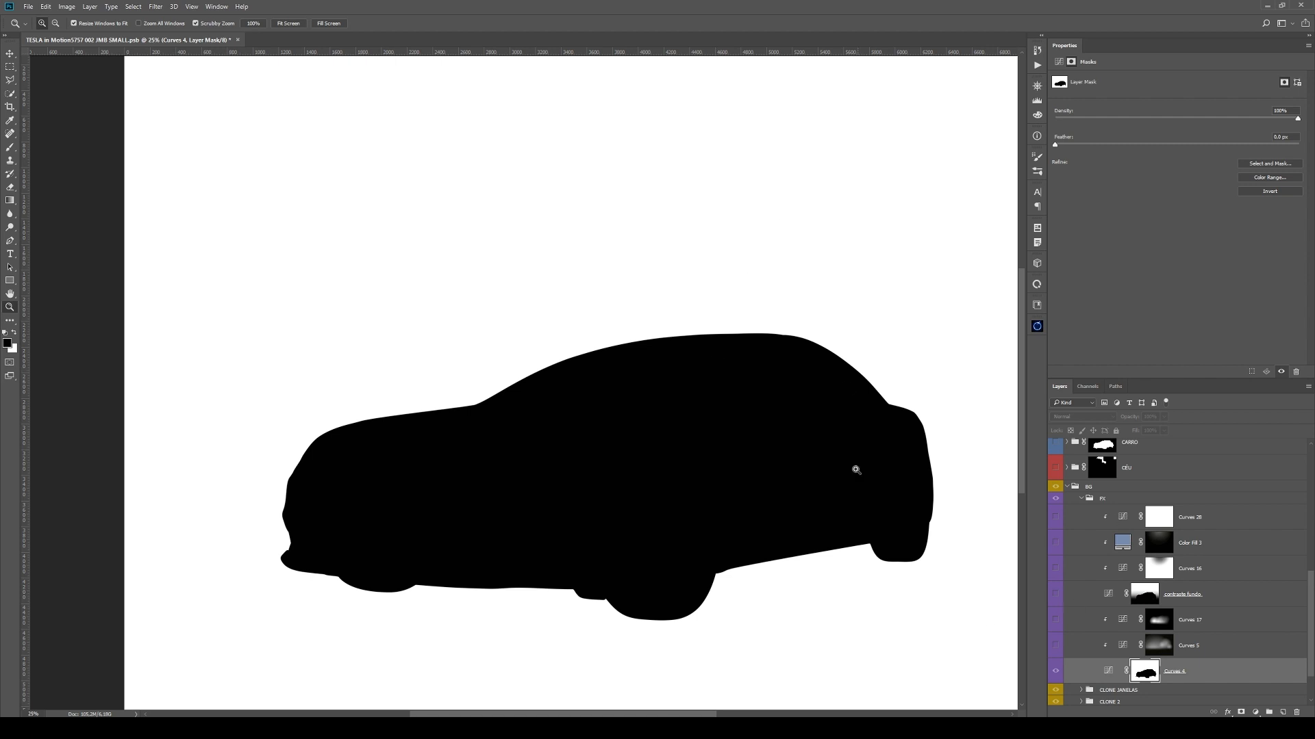
{"action": "left_click", "coordinate": [1156, 668], "text": "alt"}
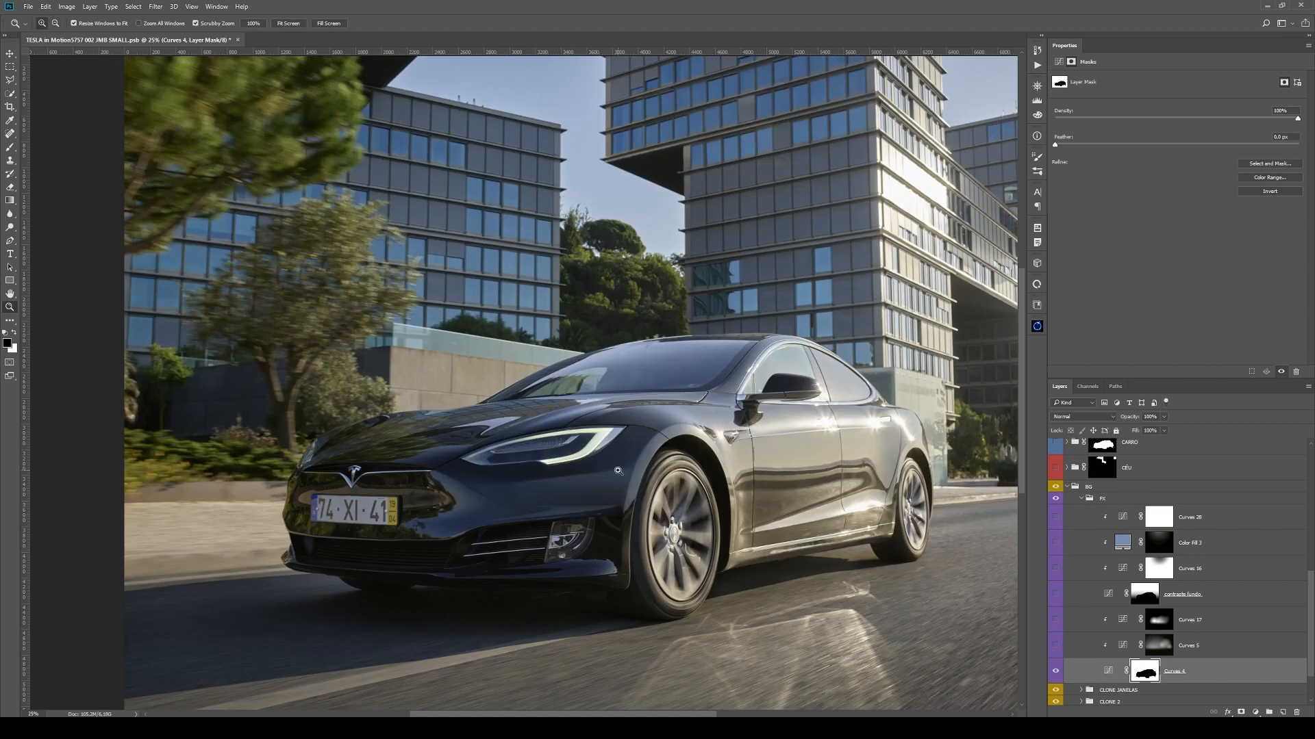
- Try tracing the car's hood and windshield edge with the Pen tool, and delete that trial path
{"action": "left_click", "coordinate": [464, 409]}
{"action": "left_click", "coordinate": [465, 409]}
{"action": "key", "text": "p"}
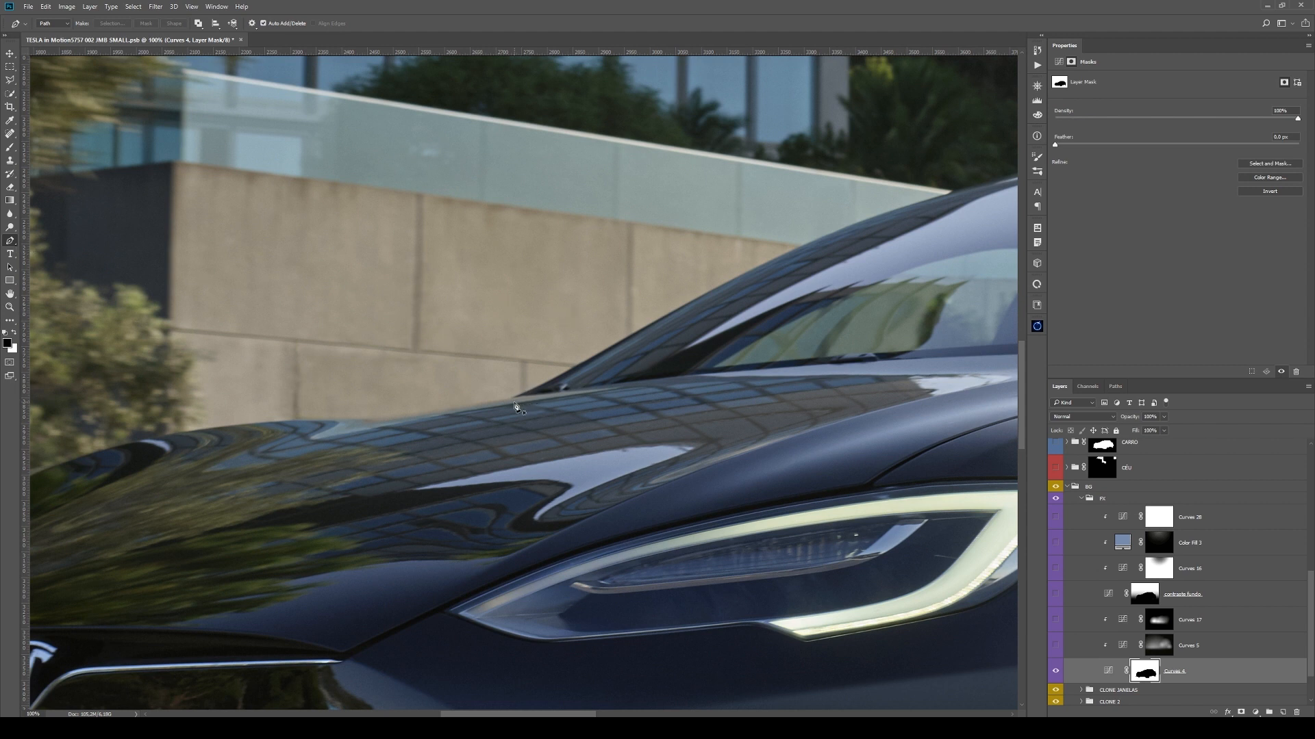
{"action": "left_click_drag", "start_coordinate": [511, 399], "coordinate": [538, 388]}
{"action": "left_click_drag", "start_coordinate": [719, 288], "coordinate": [754, 269]}
{"action": "left_click_drag", "start_coordinate": [538, 388], "coordinate": [526, 464]}
{"action": "key", "text": "ctrl+z"}
{"action": "left_click_drag", "start_coordinate": [719, 287], "coordinate": [464, 374]}
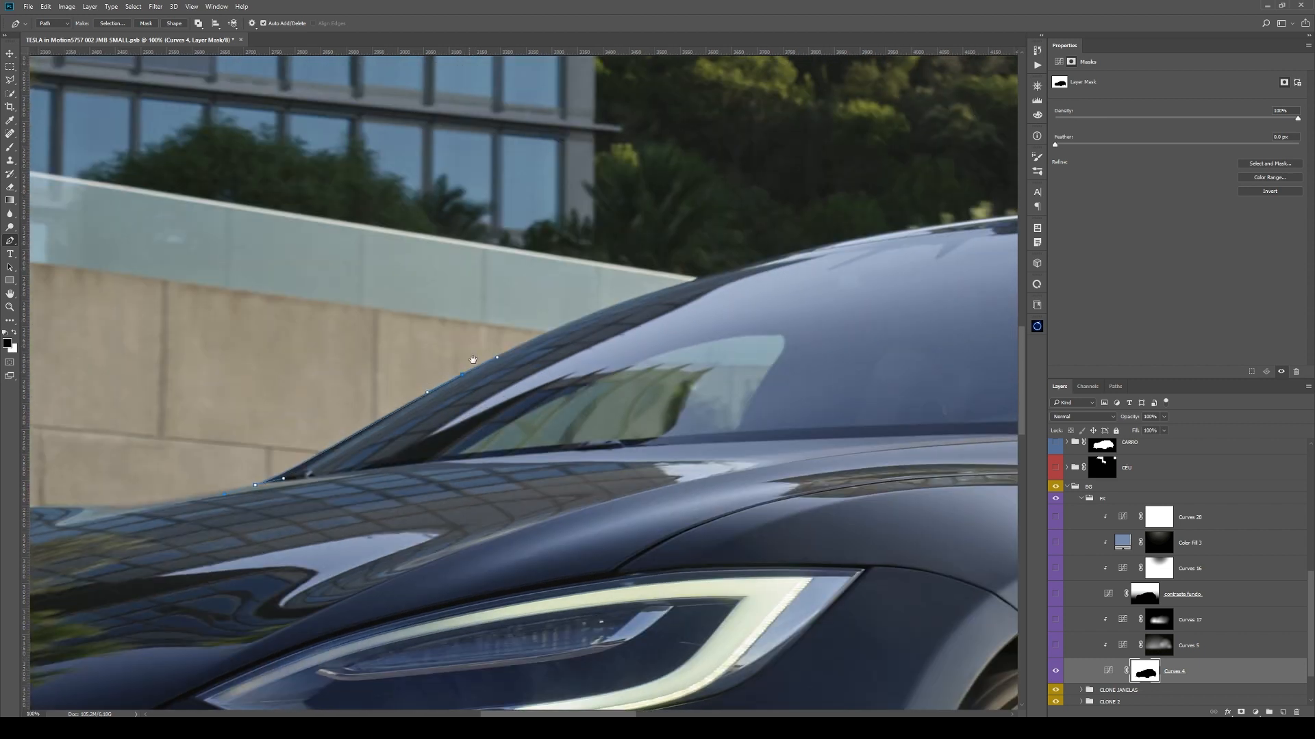
{"action": "left_click_drag", "start_coordinate": [595, 311], "coordinate": [611, 309]}
{"action": "mouse_move", "coordinate": [808, 249]}
{"action": "left_mouse_down"}
{"action": "mouse_move", "coordinate": [819, 249]}
{"action": "mouse_move", "coordinate": [785, 252]}
{"action": "left_mouse_up"}
{"action": "left_click", "coordinate": [1116, 387]}
{"action": "left_click_drag", "start_coordinate": [1182, 466], "coordinate": [1296, 712]}
- Display the saved TUDO path and examine how it follows the car's outline
{"action": "key", "text": "z"}
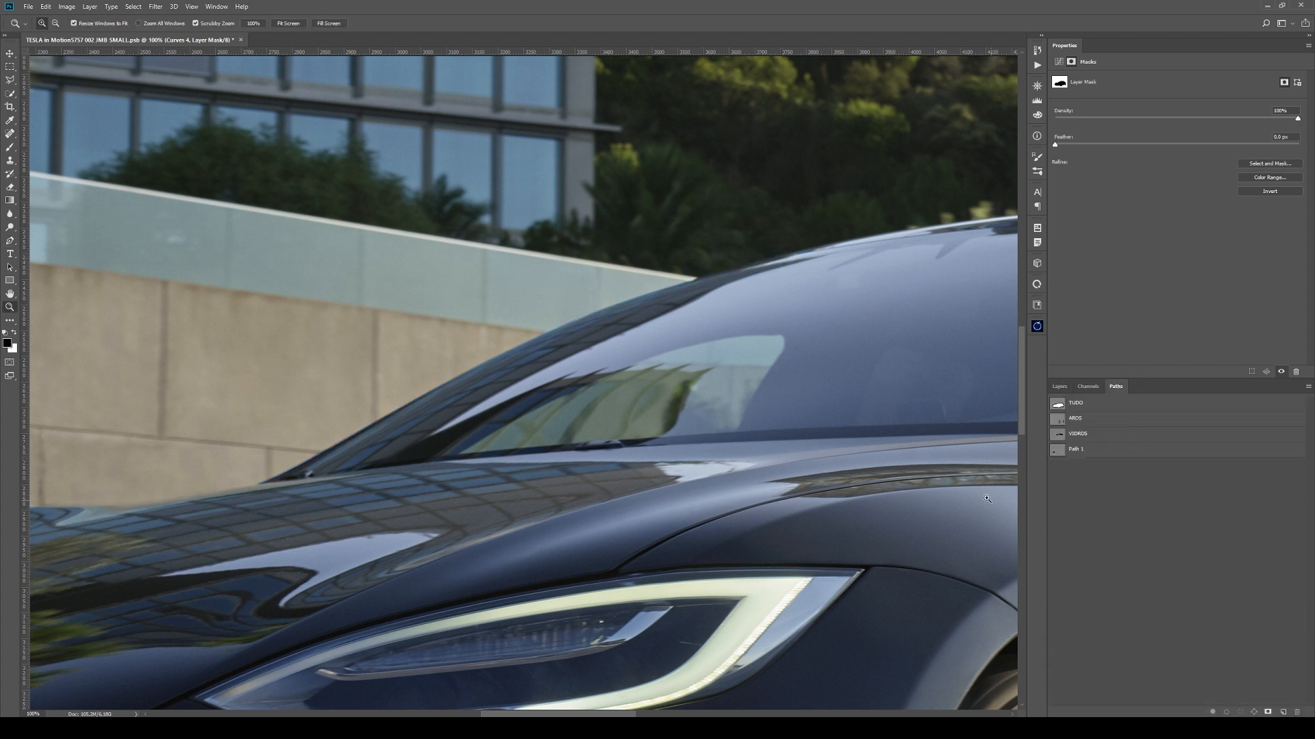
{"action": "left_click", "coordinate": [987, 499], "text": "alt"}
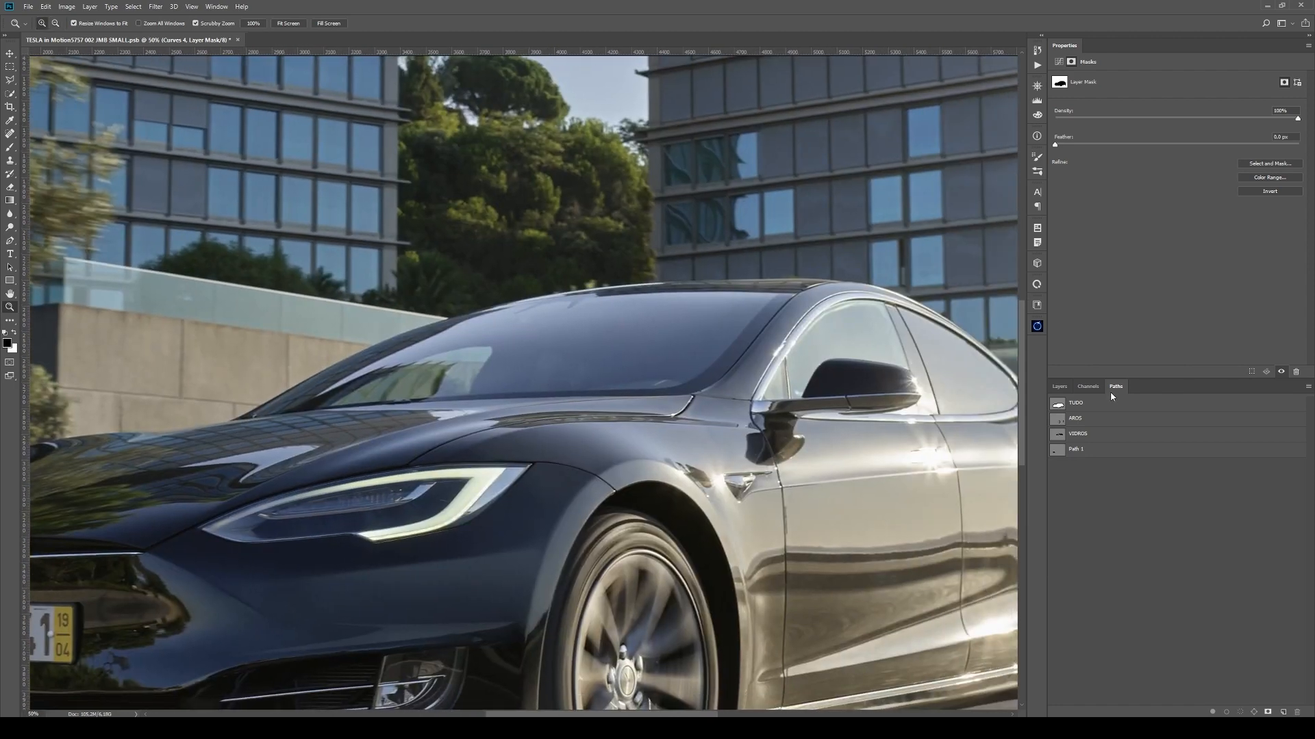
{"action": "left_click", "coordinate": [1109, 402]}
{"action": "left_click_drag", "start_coordinate": [1000, 418], "coordinate": [779, 388]}
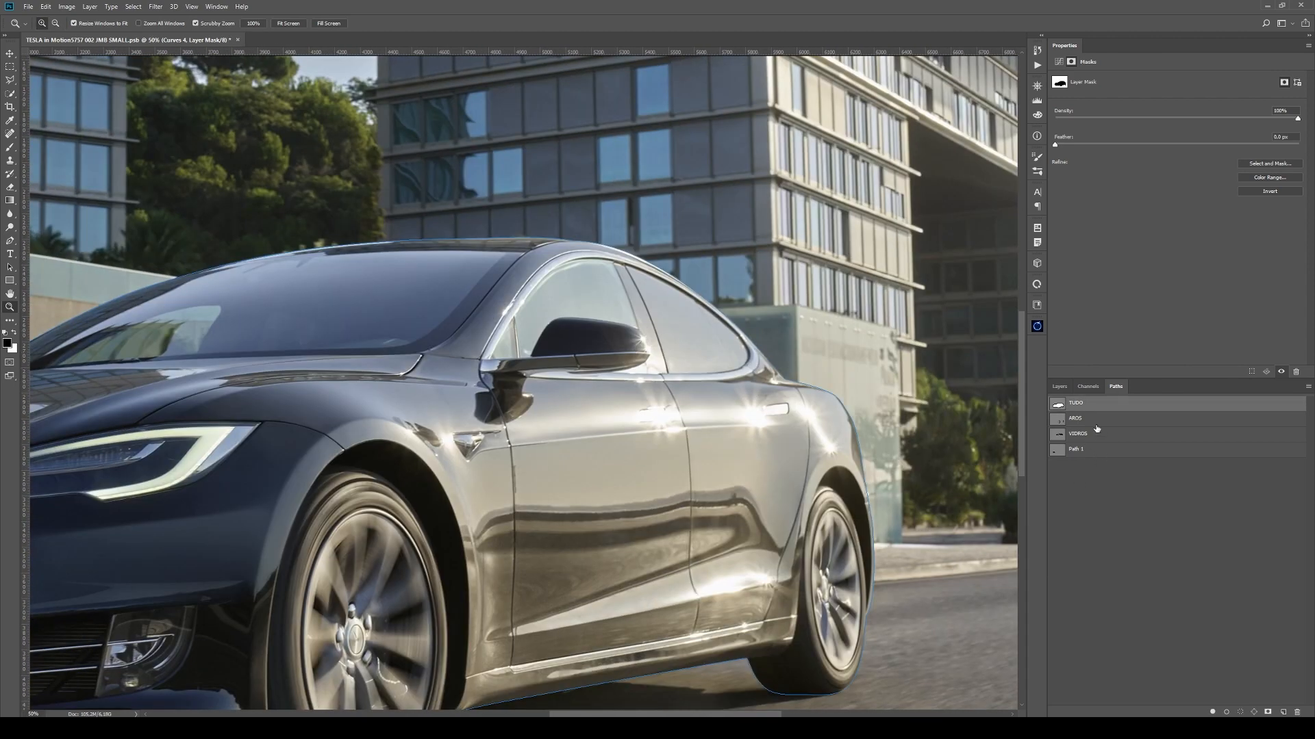
- Display the saved AROS and VIDROS paths in turn, load VIDROS as a selection to check it, and clear the selection
{"action": "left_click_drag", "start_coordinate": [747, 433], "coordinate": [790, 381]}
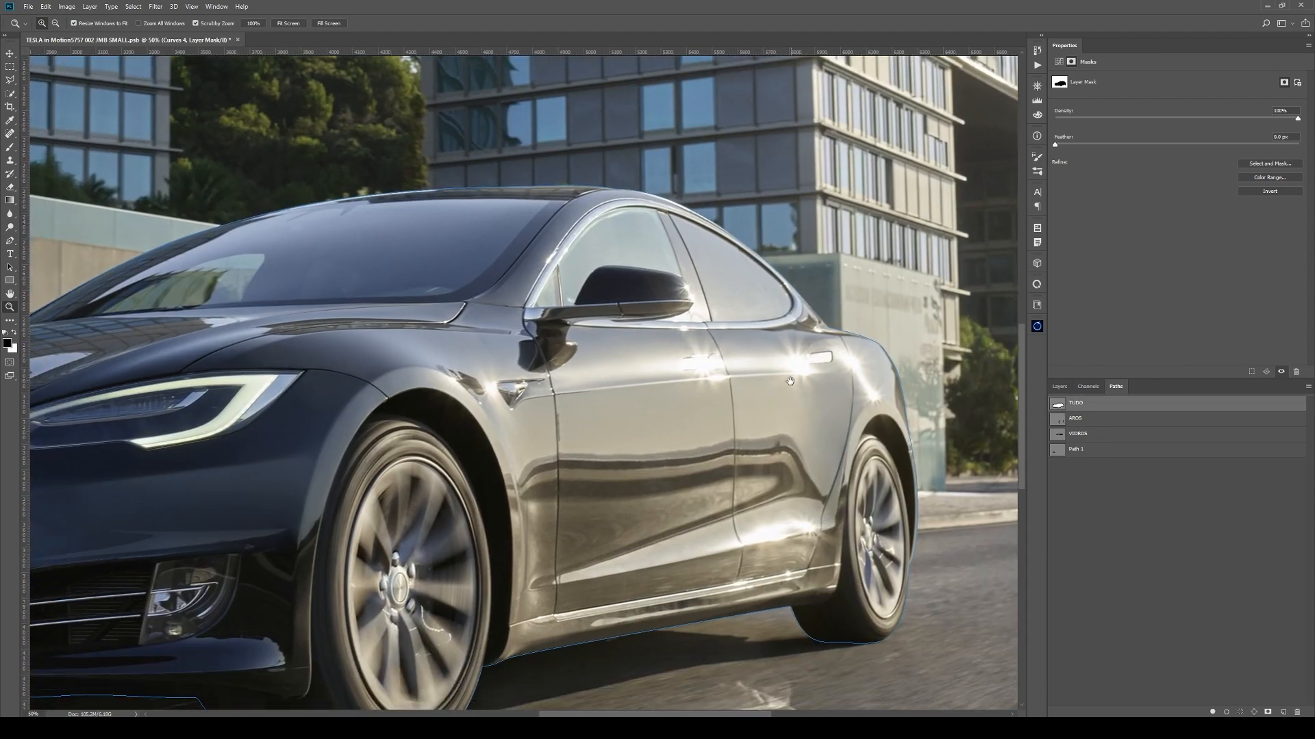
{"action": "left_click", "coordinate": [1075, 417]}
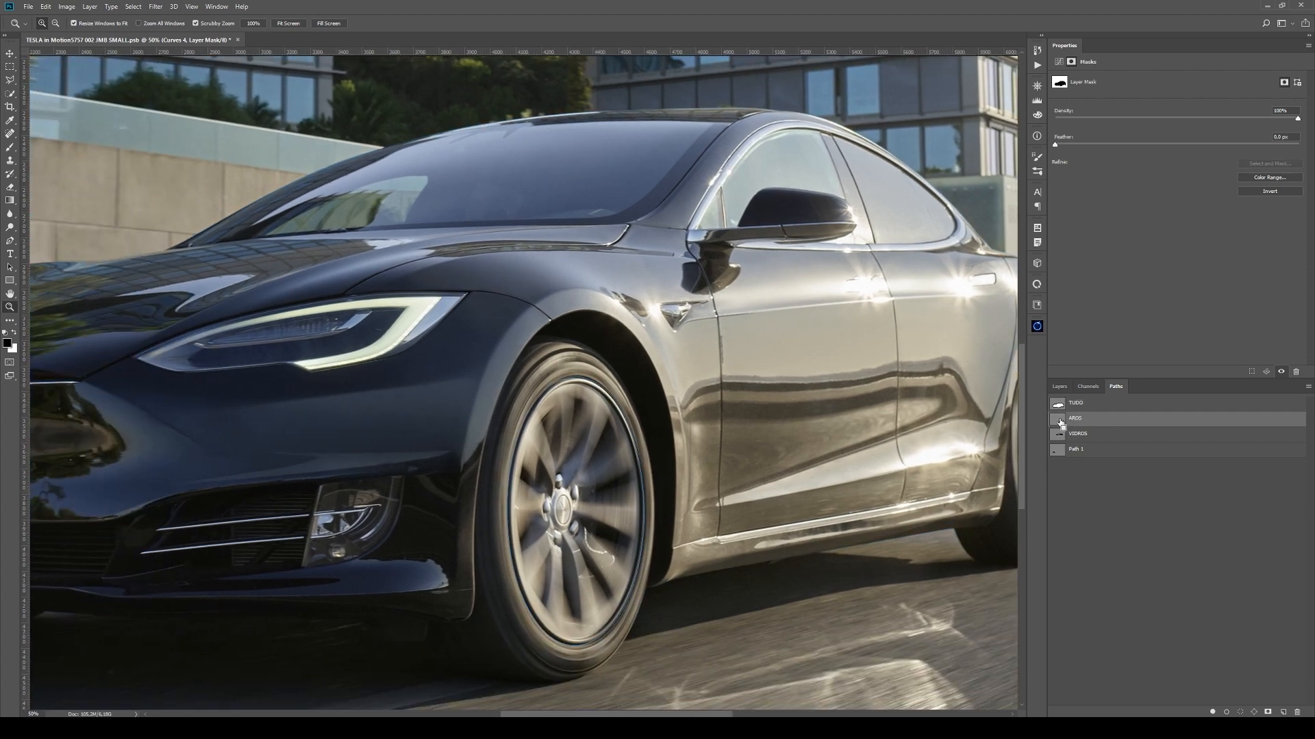
{"action": "left_click", "coordinate": [1053, 437]}
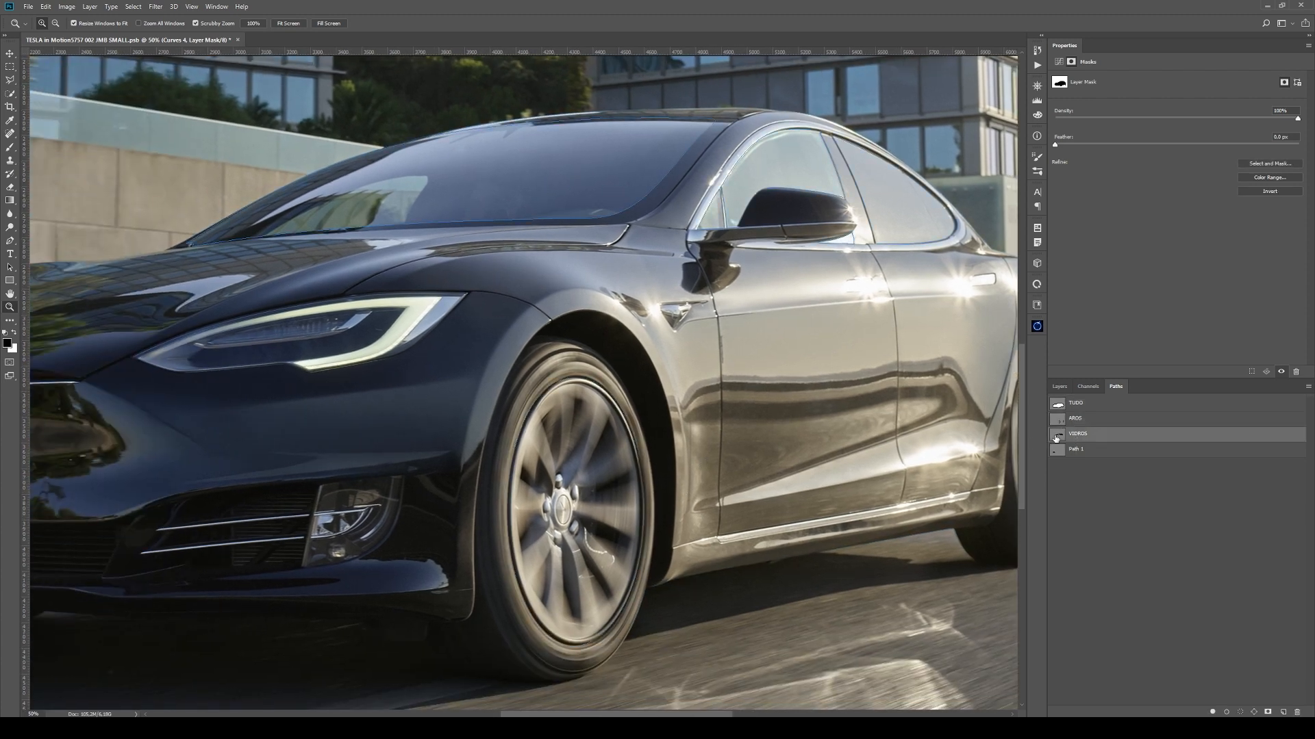
{"action": "left_click", "coordinate": [1057, 436], "text": "ctrl"}
{"action": "key", "text": "ctrl+d"}
- Load Path 1 as a selection to check its outline around the license plate, and clear the selection
{"action": "left_click", "coordinate": [1055, 452]}
{"action": "left_click", "coordinate": [1055, 453], "text": "ctrl"}
{"action": "left_click_drag", "start_coordinate": [378, 423], "coordinate": [734, 399]}
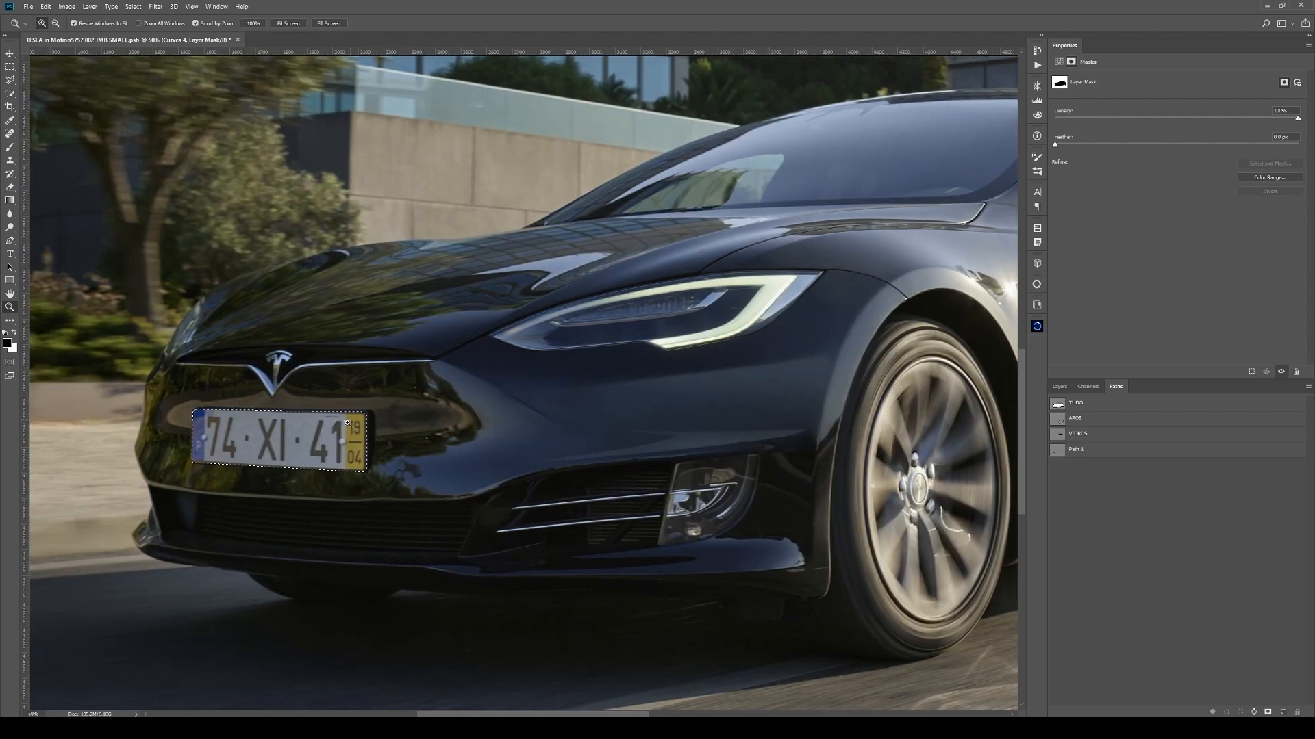
{"action": "key", "text": "ctrl+d"}
{"action": "left_click_drag", "start_coordinate": [757, 452], "coordinate": [601, 500]}
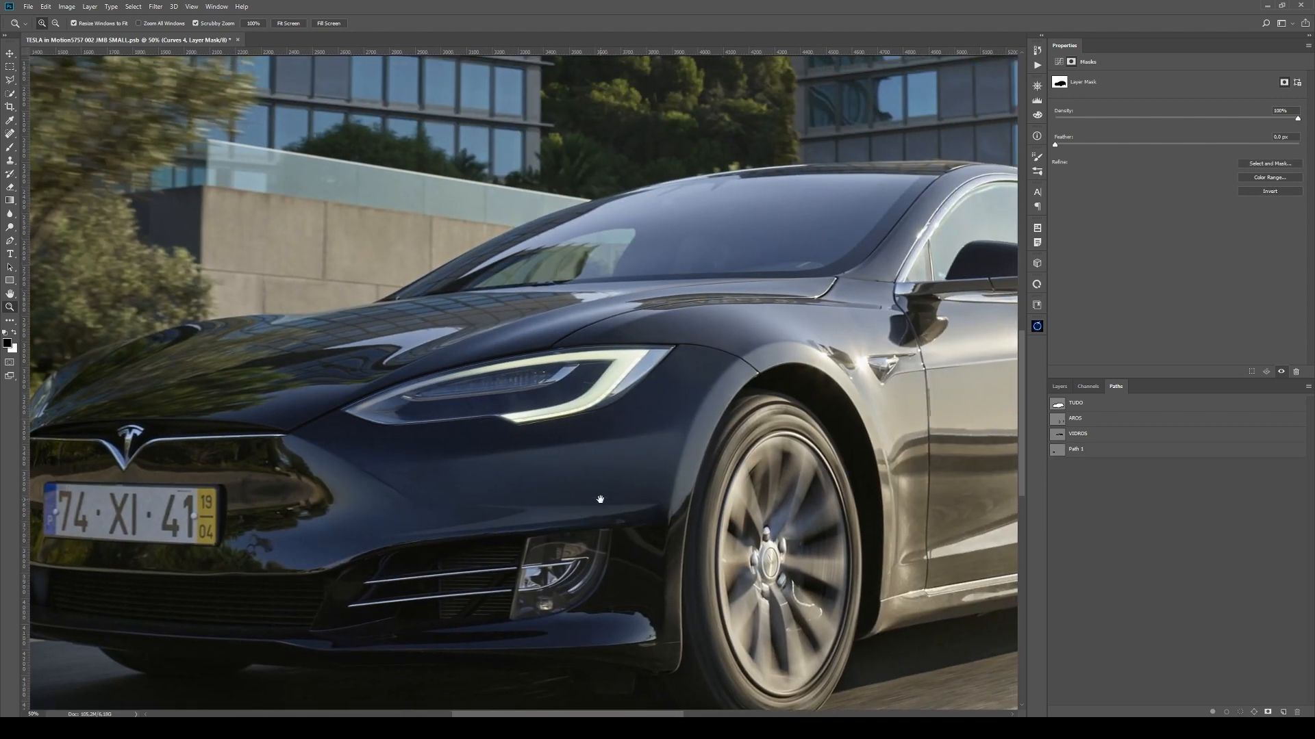
- Examine the car's headlight, hood, windshield and side windows up close, and return to viewing the whole car
{"action": "left_click", "coordinate": [547, 414]}
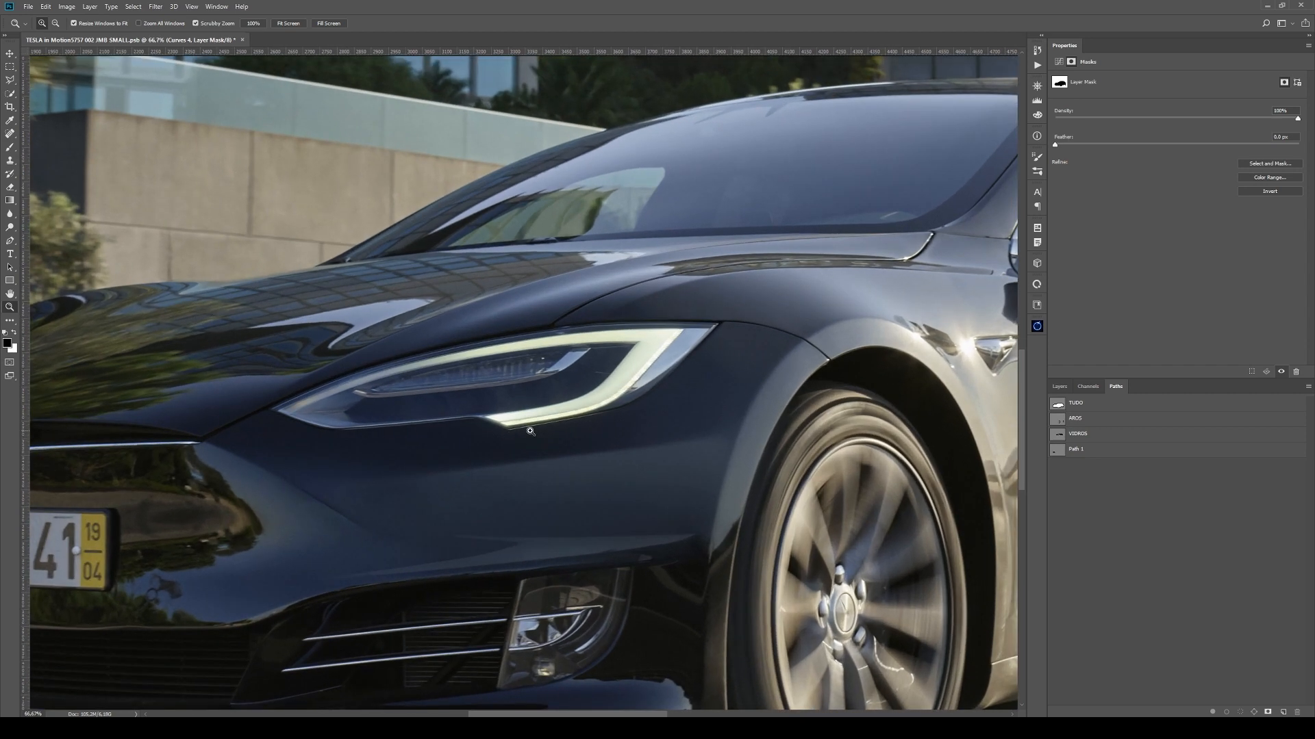
{"action": "left_click_drag", "start_coordinate": [811, 341], "coordinate": [339, 426]}
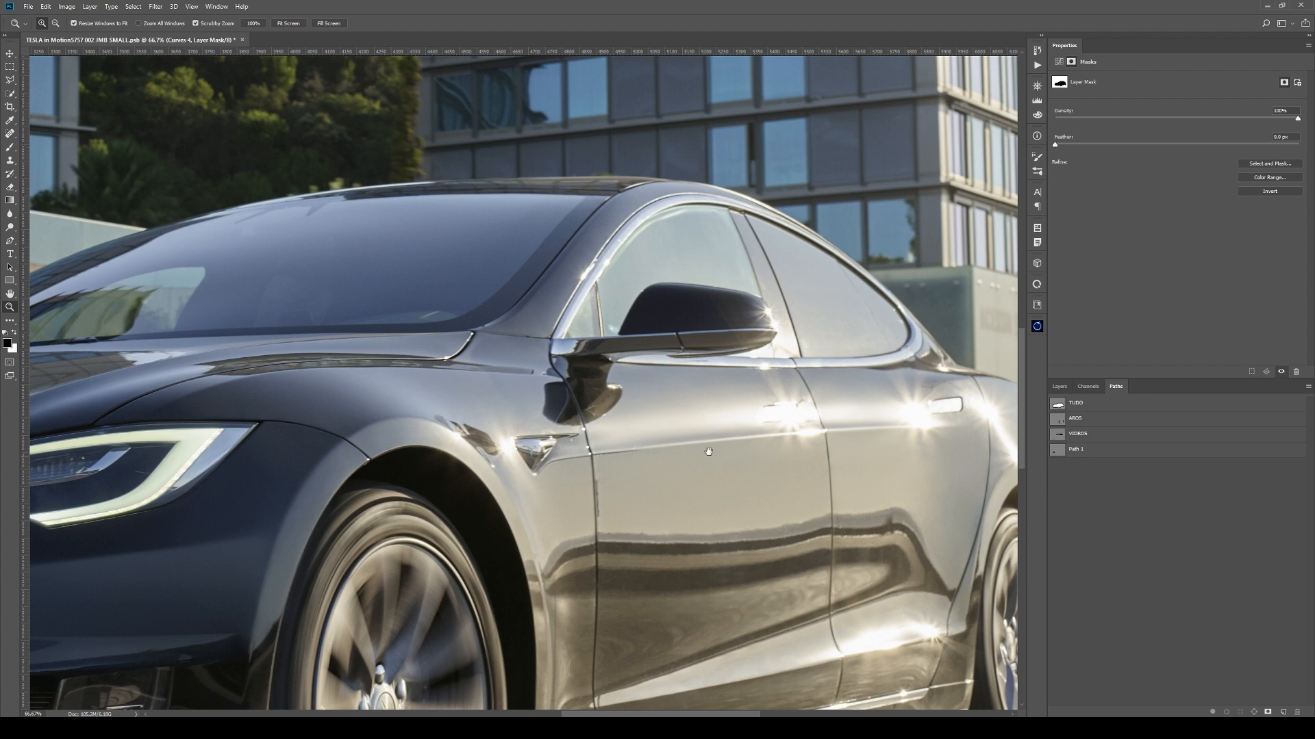
{"action": "left_click_drag", "start_coordinate": [714, 457], "coordinate": [774, 467]}
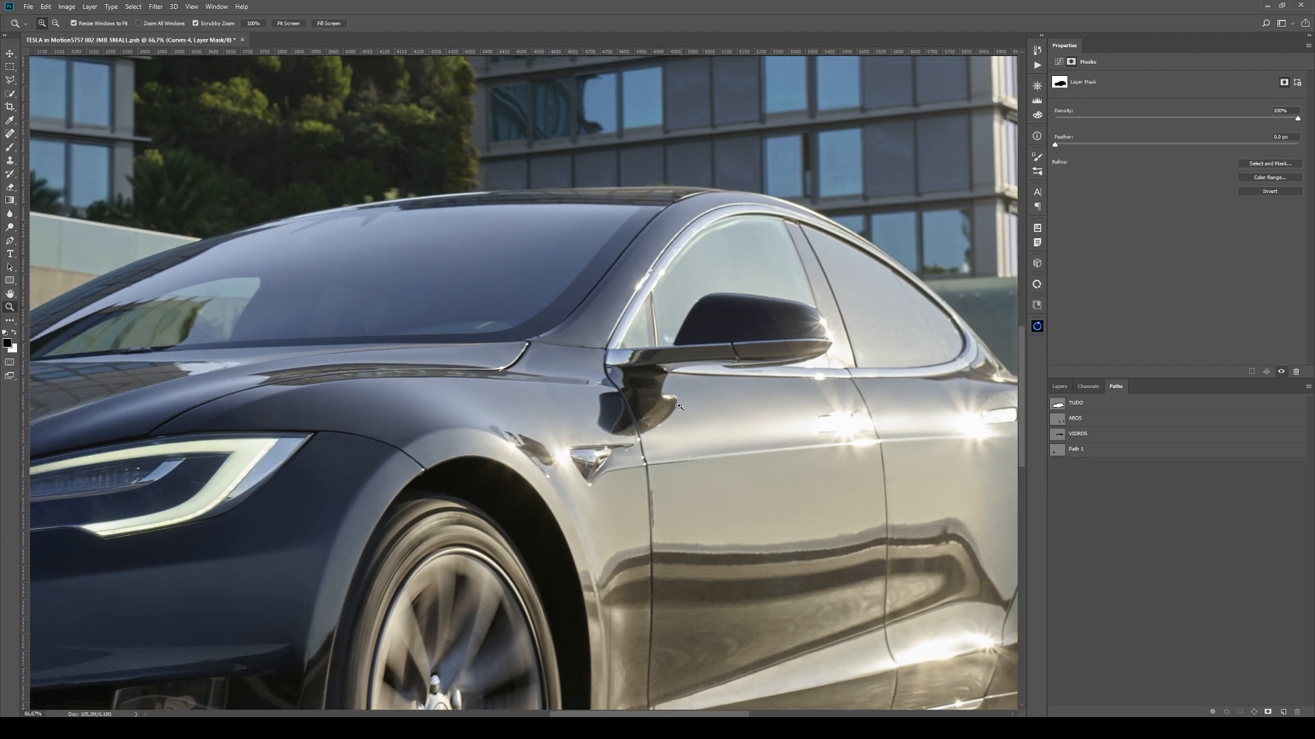
{"action": "left_click", "coordinate": [640, 392], "text": "alt"}
{"action": "left_click", "coordinate": [640, 390], "text": "alt"}
{"action": "left_click", "coordinate": [640, 389], "text": "alt"}
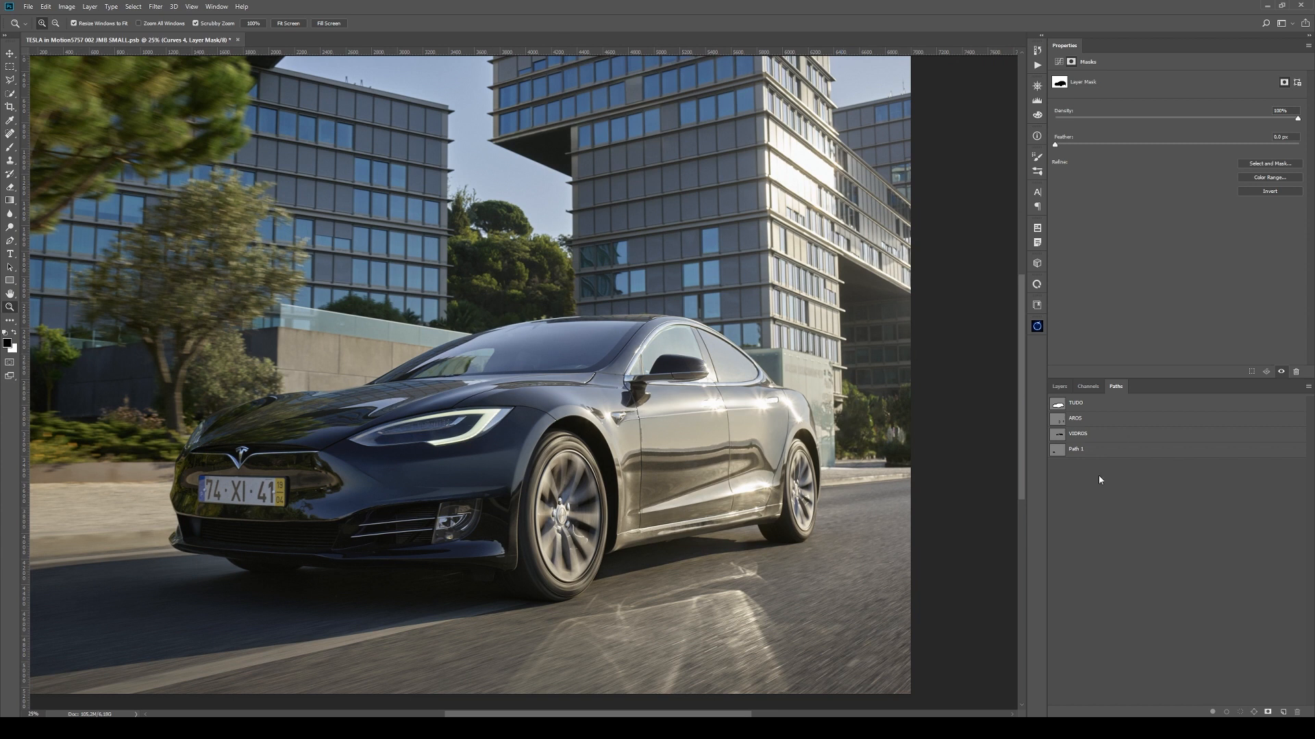
- Load the TUDO path as a selection of the car, feather it by 1 pixel, and discard the selection
{"action": "left_click", "coordinate": [1058, 404], "text": "ctrl"}
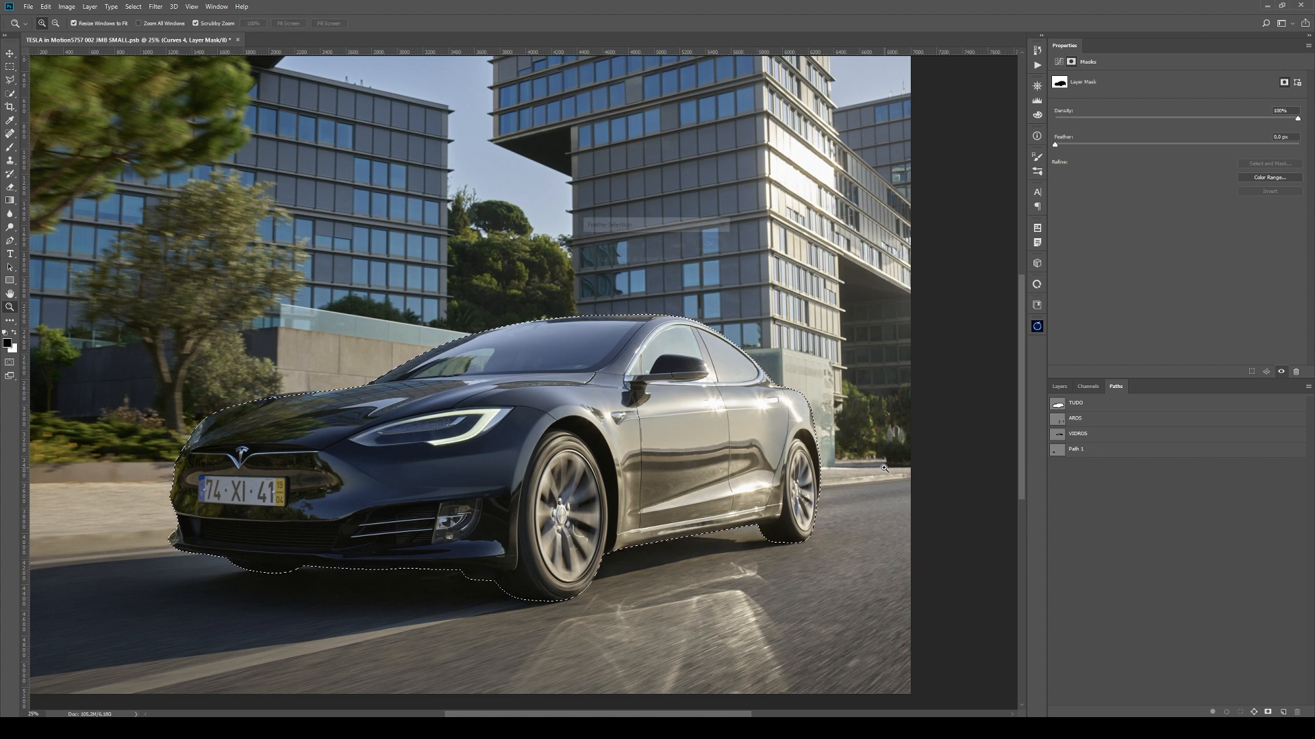
{"action": "key", "text": "shift+F6"}
{"action": "type", "text": "1"}
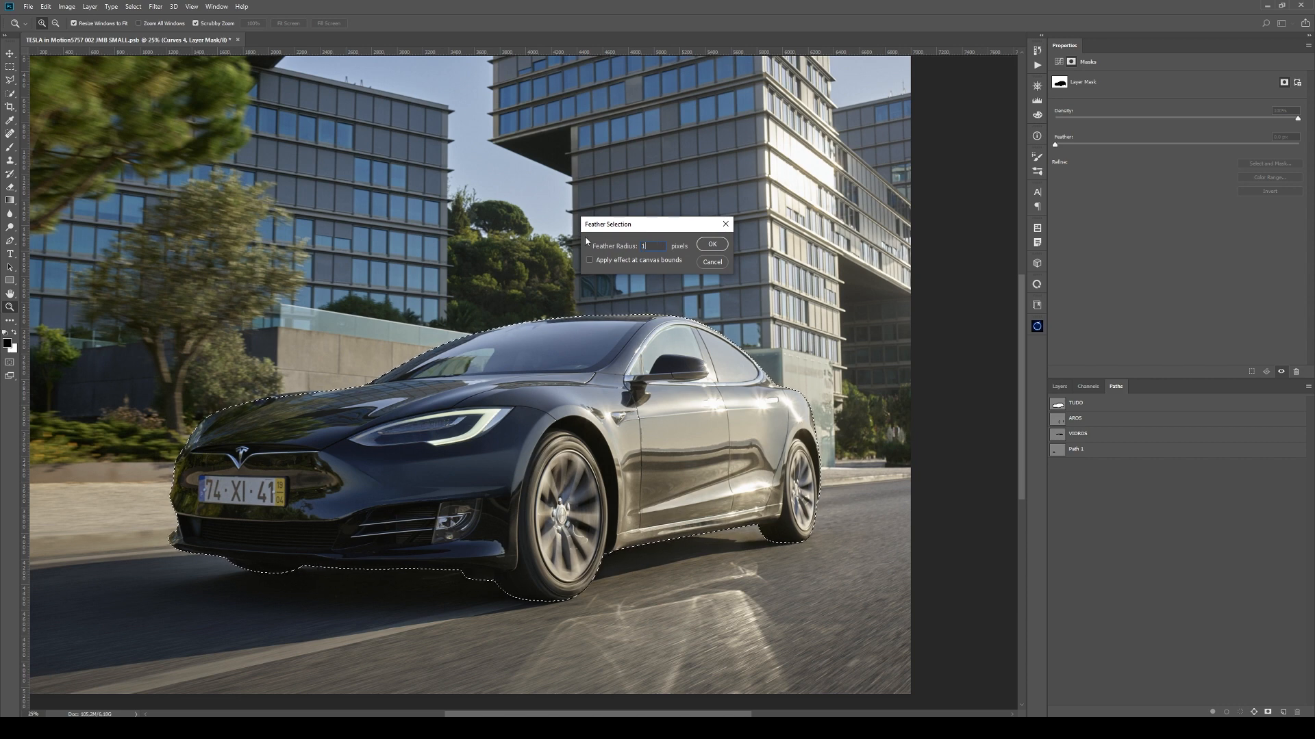
{"action": "key", "text": "Return"}
{"action": "key", "text": "ctrl+d"}
- View the Curves 4 layer's mask on its own in the FX group, and return to the full image
{"action": "left_click", "coordinate": [1060, 387]}
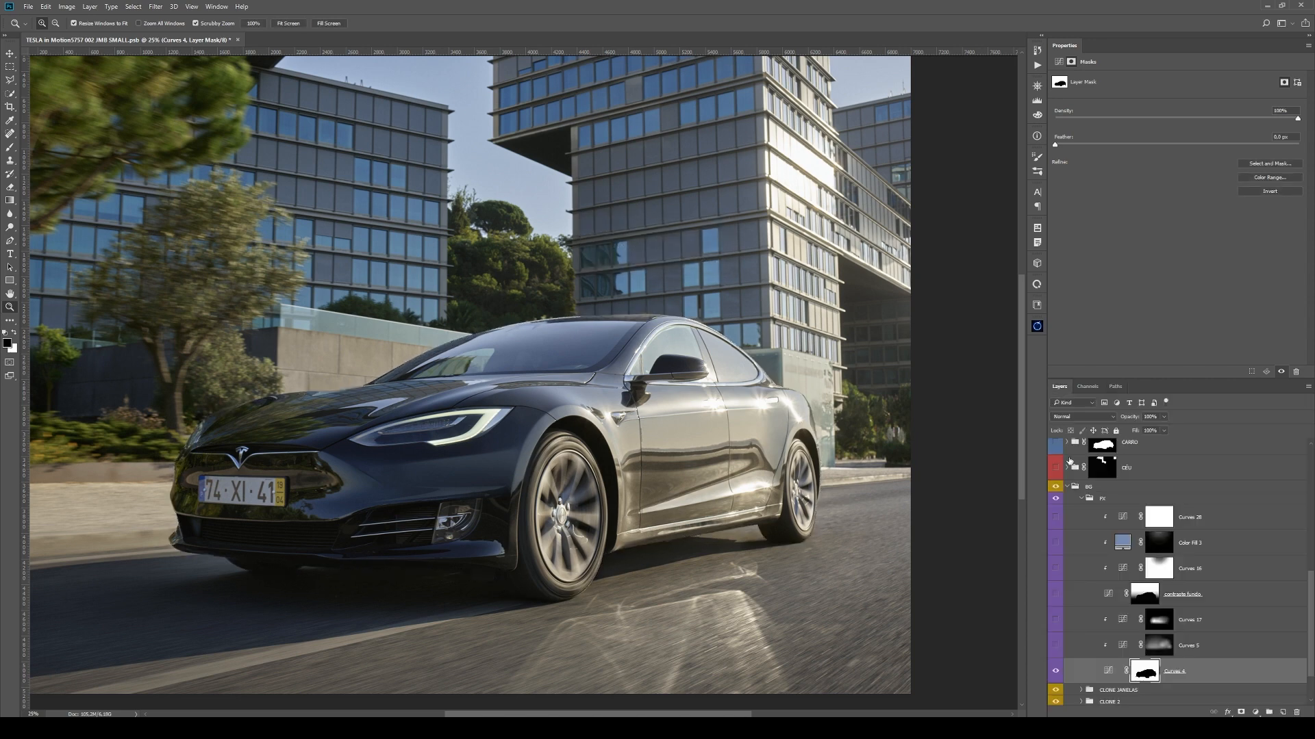
{"action": "scroll", "coordinate": [1112, 547], "scroll_direction": "down", "scroll_amount": 2}
{"action": "left_click", "coordinate": [1142, 618], "text": "alt"}
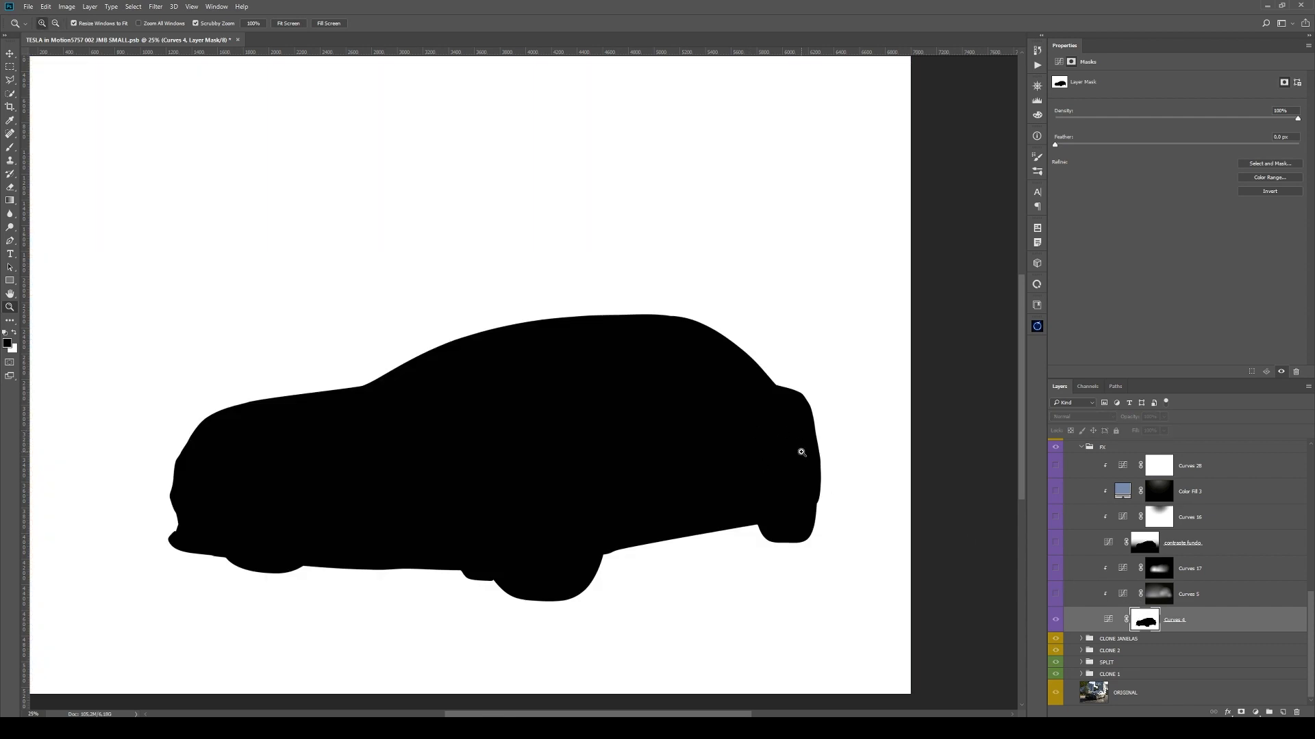
{"action": "left_click", "coordinate": [1141, 624], "text": "alt"}
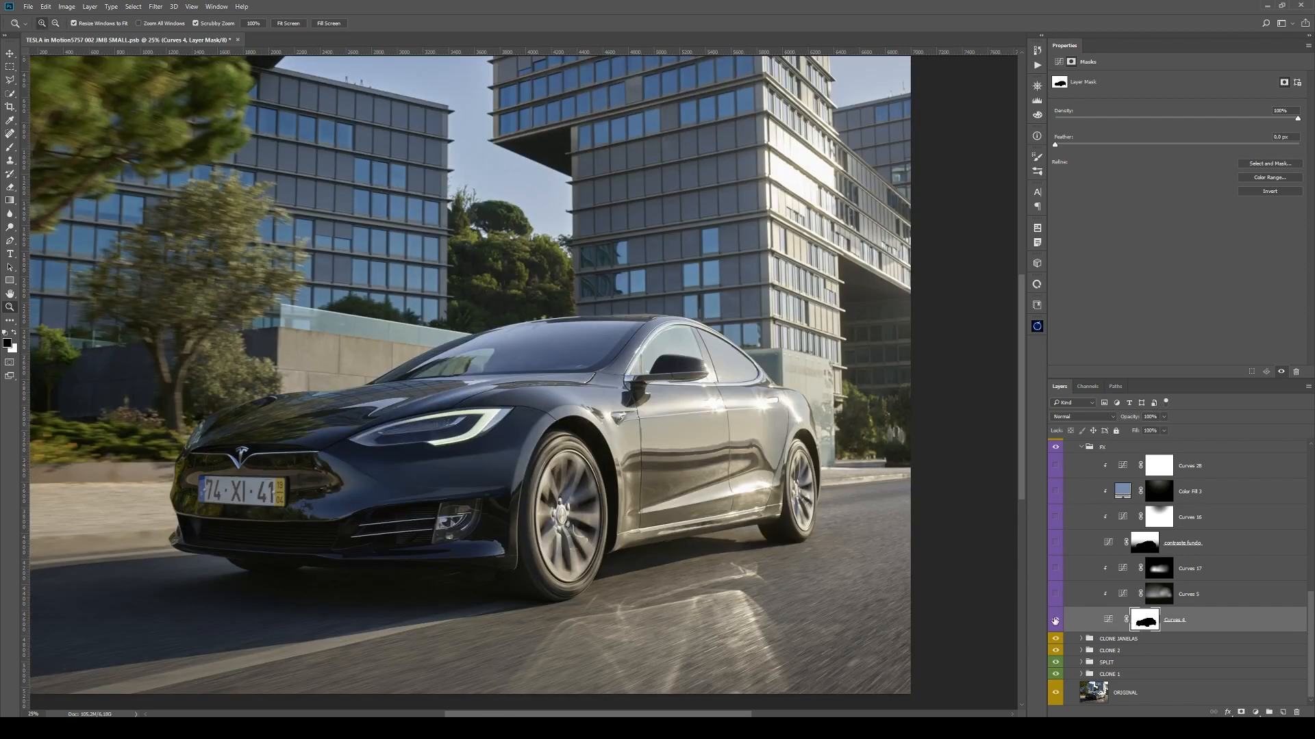
- Try adding a clipped Curves adjustment above Curves 4, and delete that trial layer
{"action": "left_click", "coordinate": [1255, 713]}
{"action": "left_click", "coordinate": [1232, 562]}
{"action": "left_click_drag", "start_coordinate": [1180, 186], "coordinate": [1313, 454]}
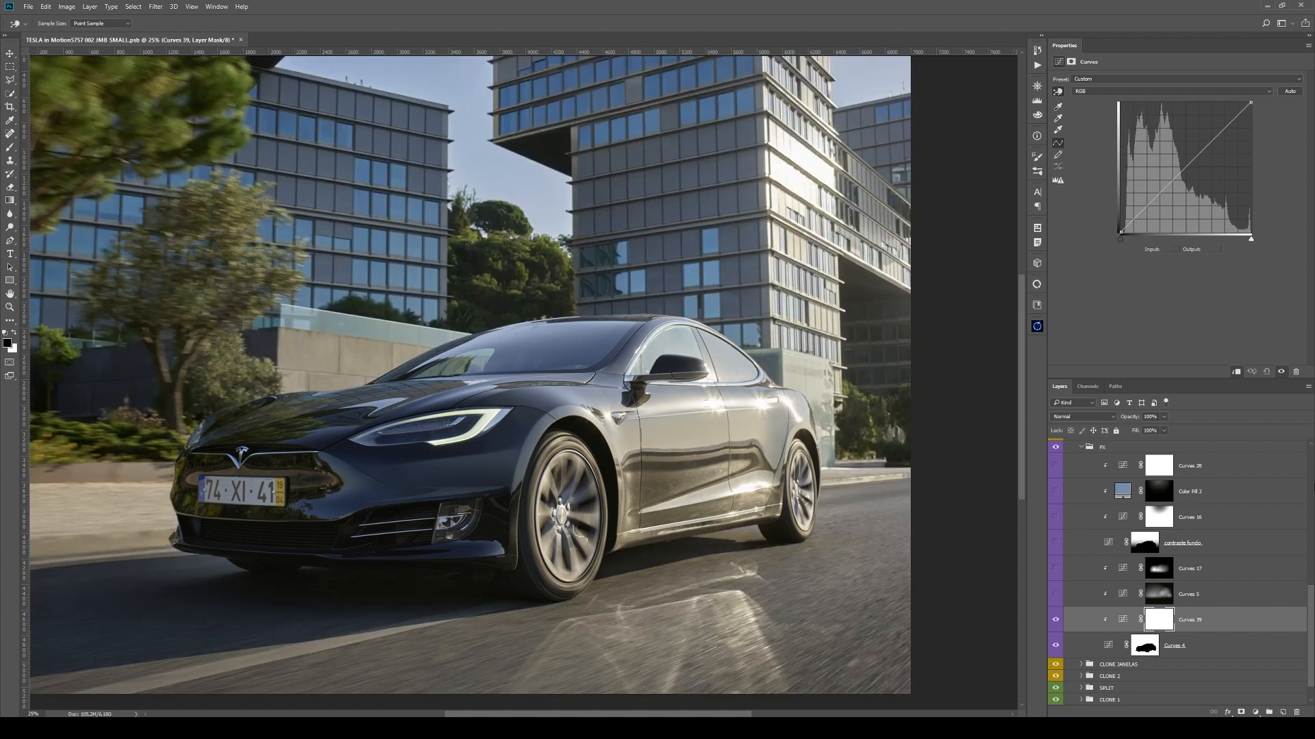
{"action": "key", "text": "Delete"}
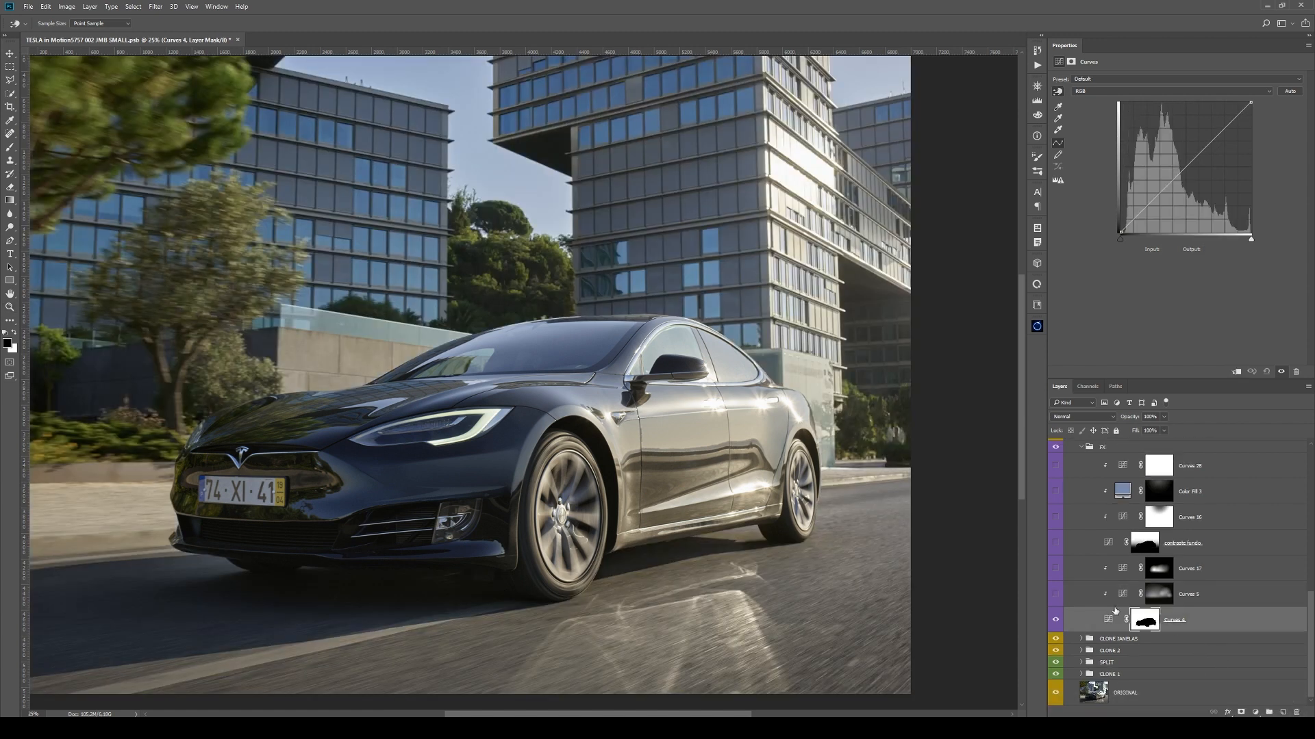
- Turn on the Curves 5 layer, compare the image with and without it, and inspect its mask on its own
{"action": "left_click", "coordinate": [1204, 602]}
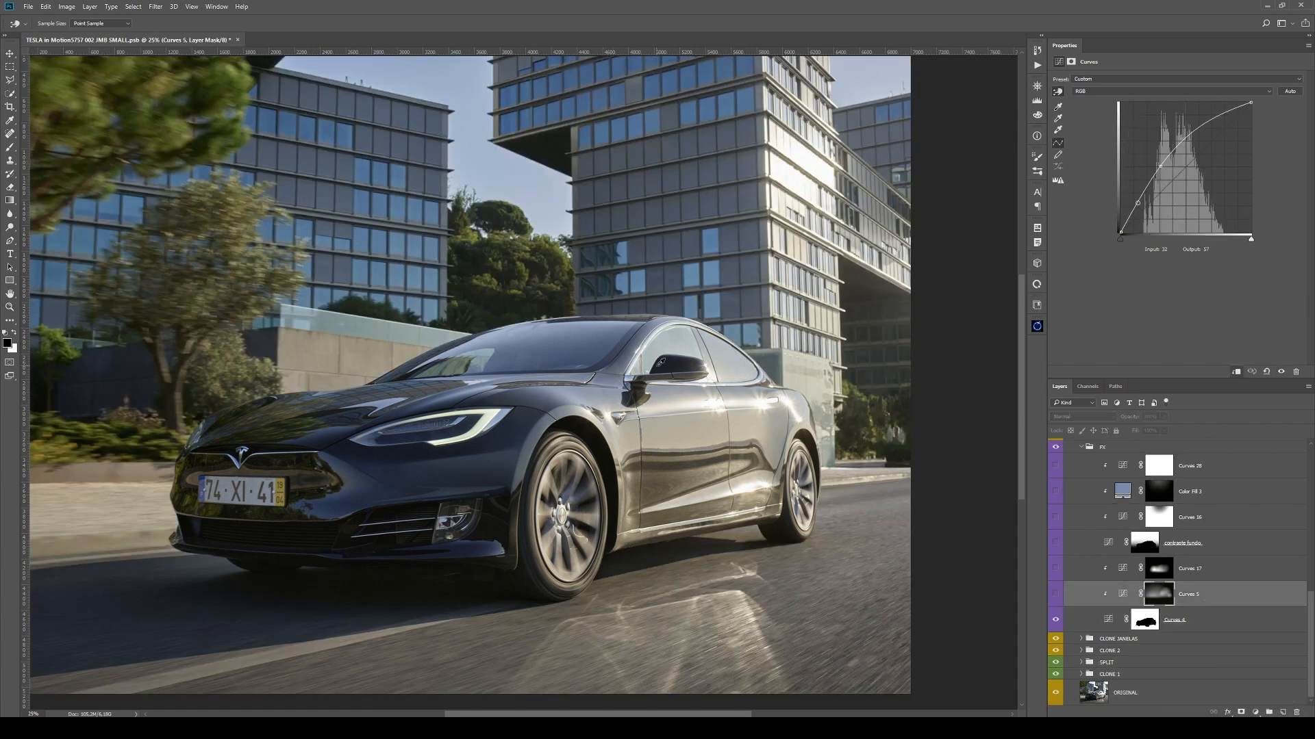
{"action": "key", "text": "z"}
{"action": "left_click", "coordinate": [690, 318]}
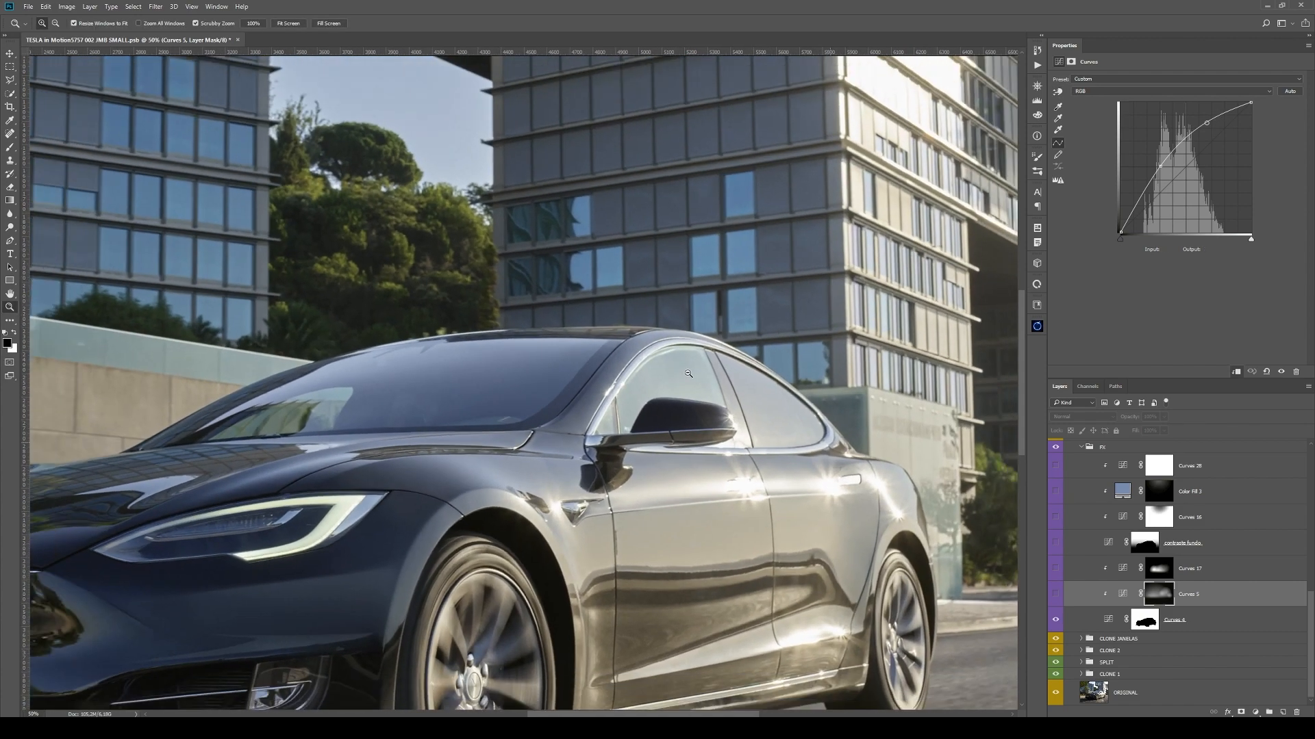
{"action": "left_click", "coordinate": [688, 374], "text": "alt"}
{"action": "left_click", "coordinate": [688, 374], "text": "alt"}
{"action": "left_click", "coordinate": [1055, 596]}
{"action": "left_click", "coordinate": [1055, 595]}
{"action": "left_click", "coordinate": [1055, 595]}
{"action": "left_click", "coordinate": [1160, 594], "text": "alt"}
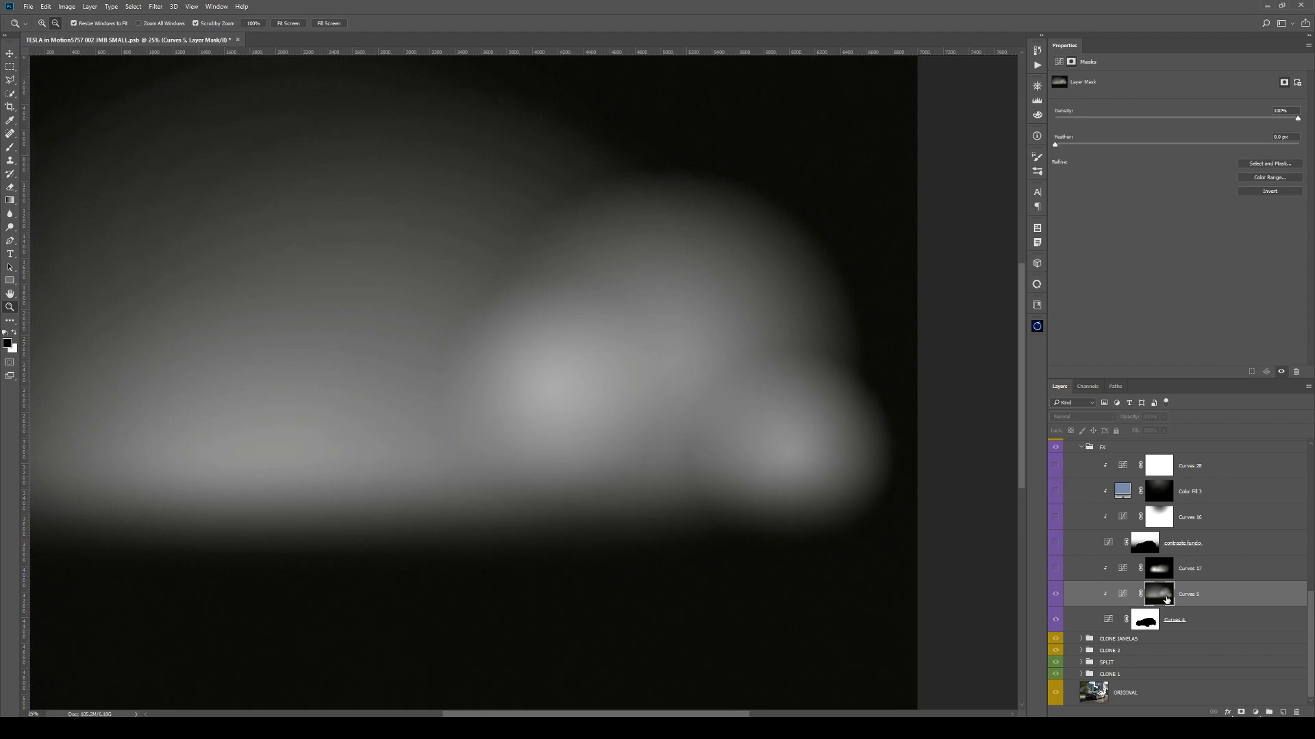
{"action": "left_click", "coordinate": [1166, 600], "text": "alt"}
- Build a soft Quick Mask over the car with overlapping radial gradients at increased opacity, and convert it to a selection
{"action": "key", "text": "q"}
{"action": "key", "text": "g"}
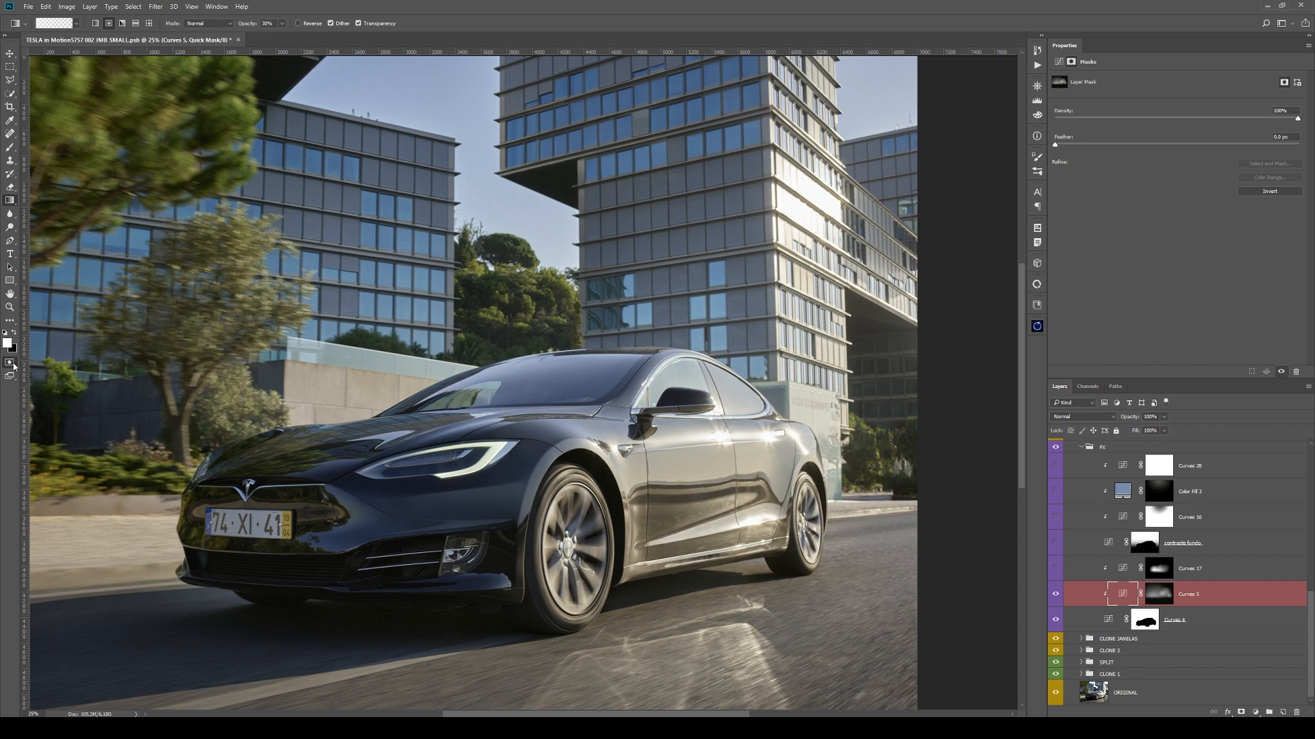
{"action": "key", "text": "x"}
{"action": "left_click_drag", "start_coordinate": [246, 26], "coordinate": [283, 32]}
{"action": "left_click_drag", "start_coordinate": [607, 486], "coordinate": [565, 382]}
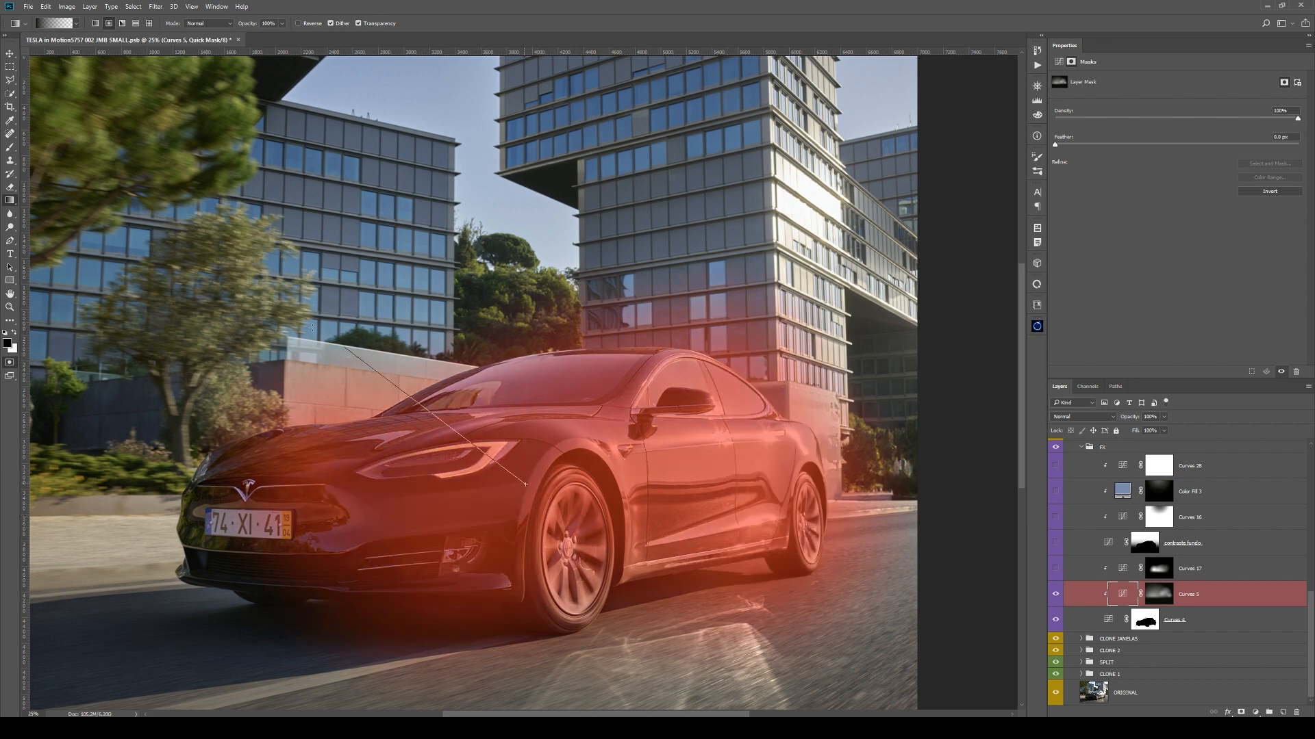
{"action": "left_click_drag", "start_coordinate": [331, 319], "coordinate": [440, 422]}
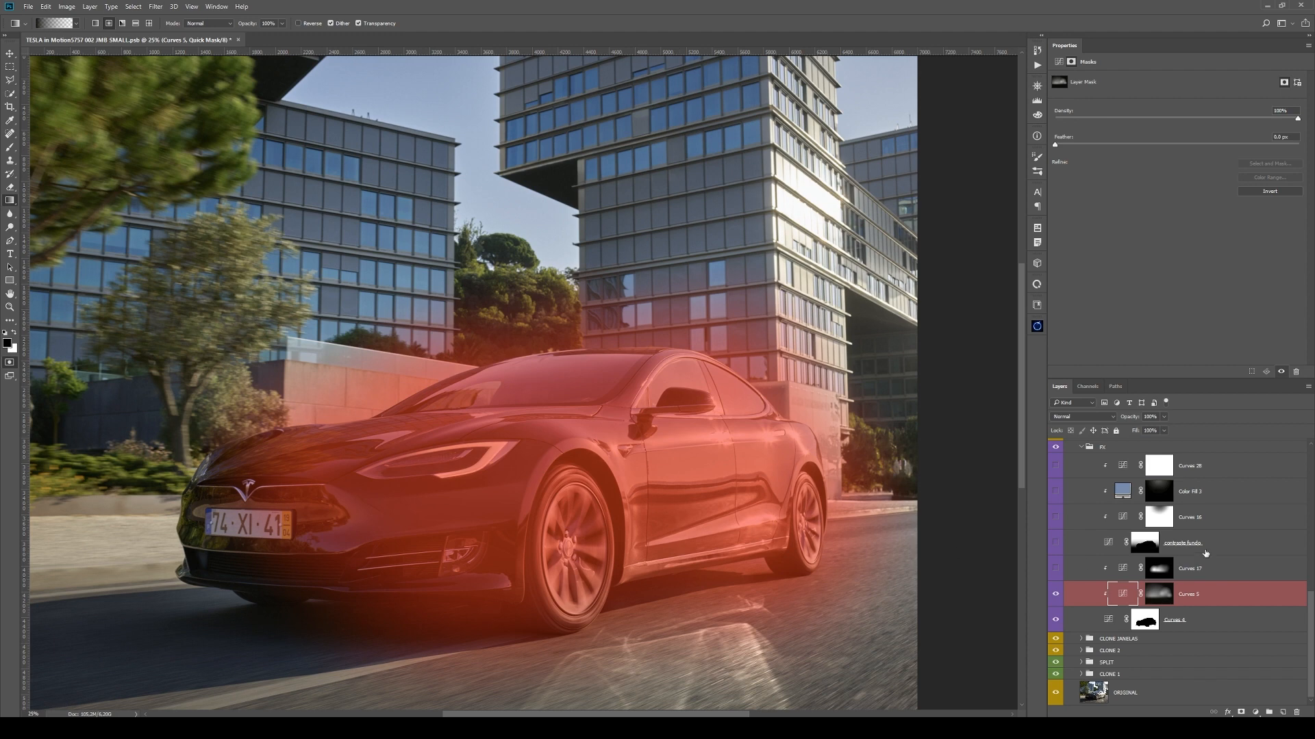
{"action": "key", "text": "q"}
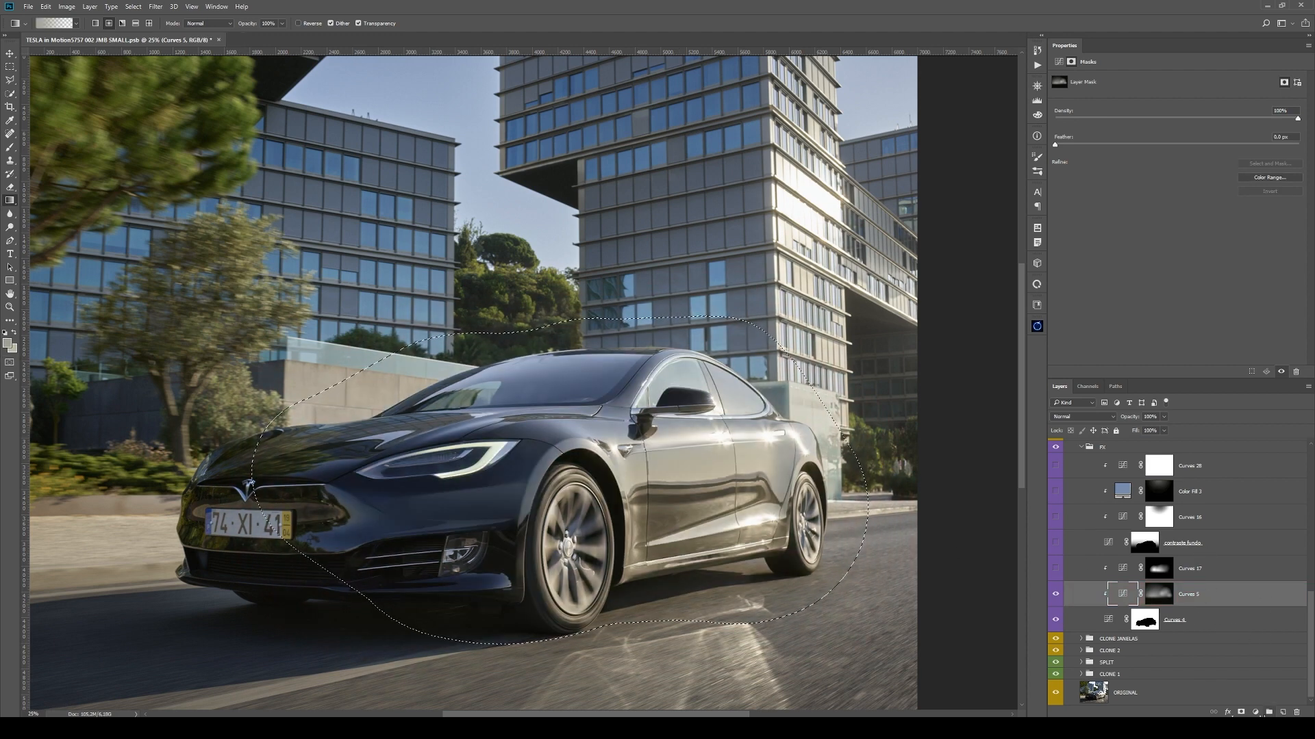
- Add a clipped Curves layer from the gradient selection, raise the curve's midpoint, and view the layer's mask on its own
{"action": "left_click", "coordinate": [1255, 712]}
{"action": "left_click", "coordinate": [1262, 562]}
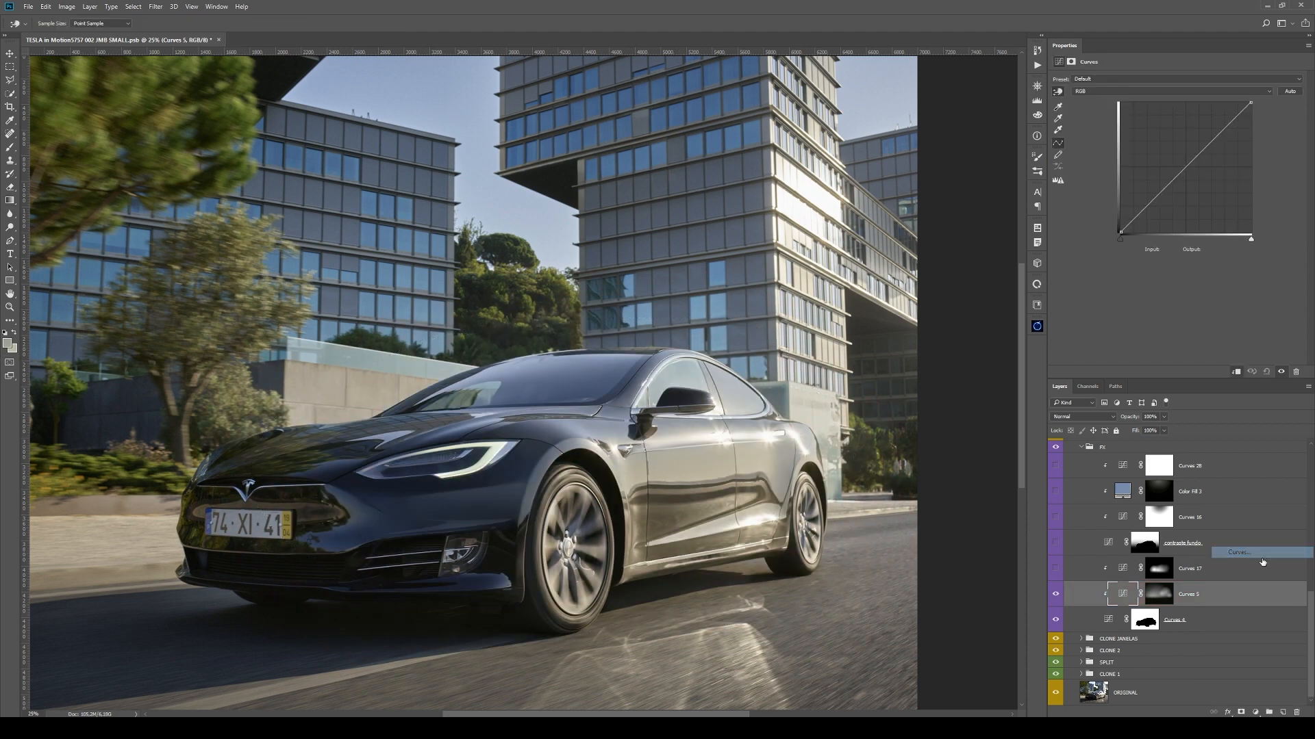
{"action": "left_click_drag", "start_coordinate": [1160, 194], "coordinate": [1159, 176]}
{"action": "left_click", "coordinate": [1158, 597], "text": "alt"}
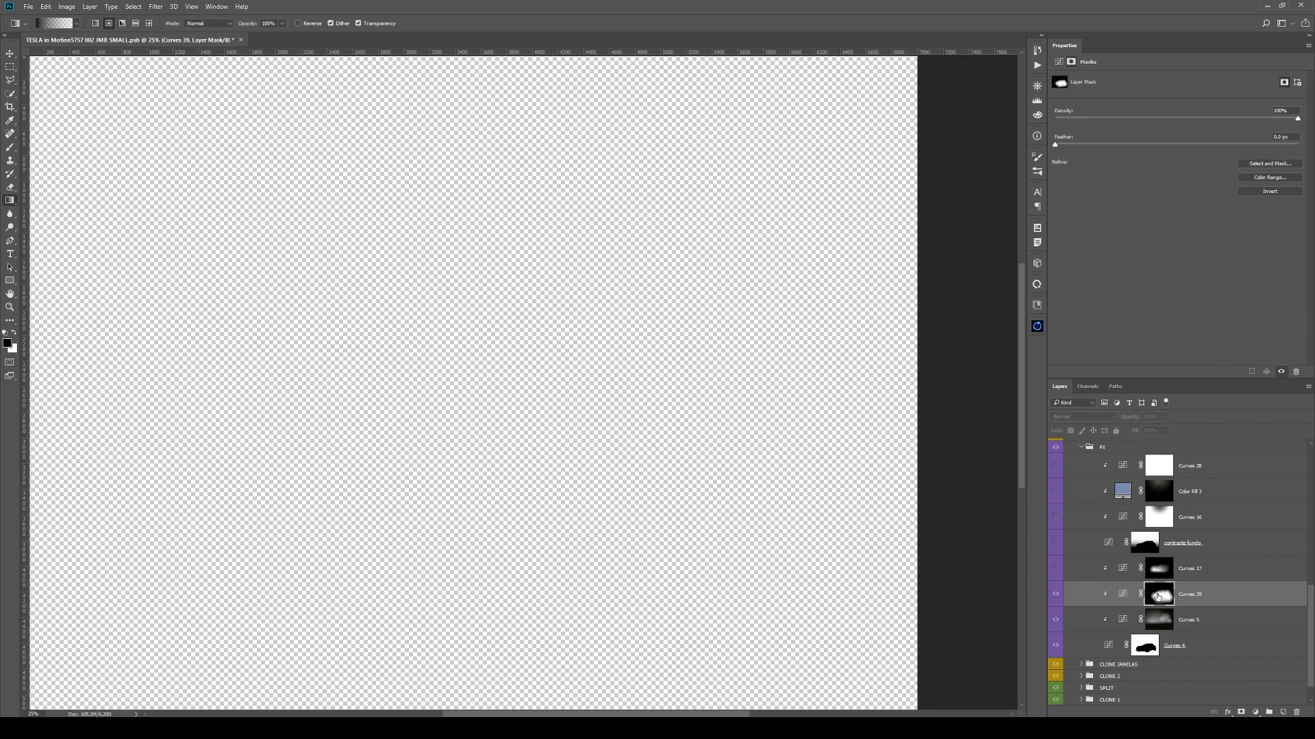
{"action": "left_click", "coordinate": [1163, 595], "text": "alt"}
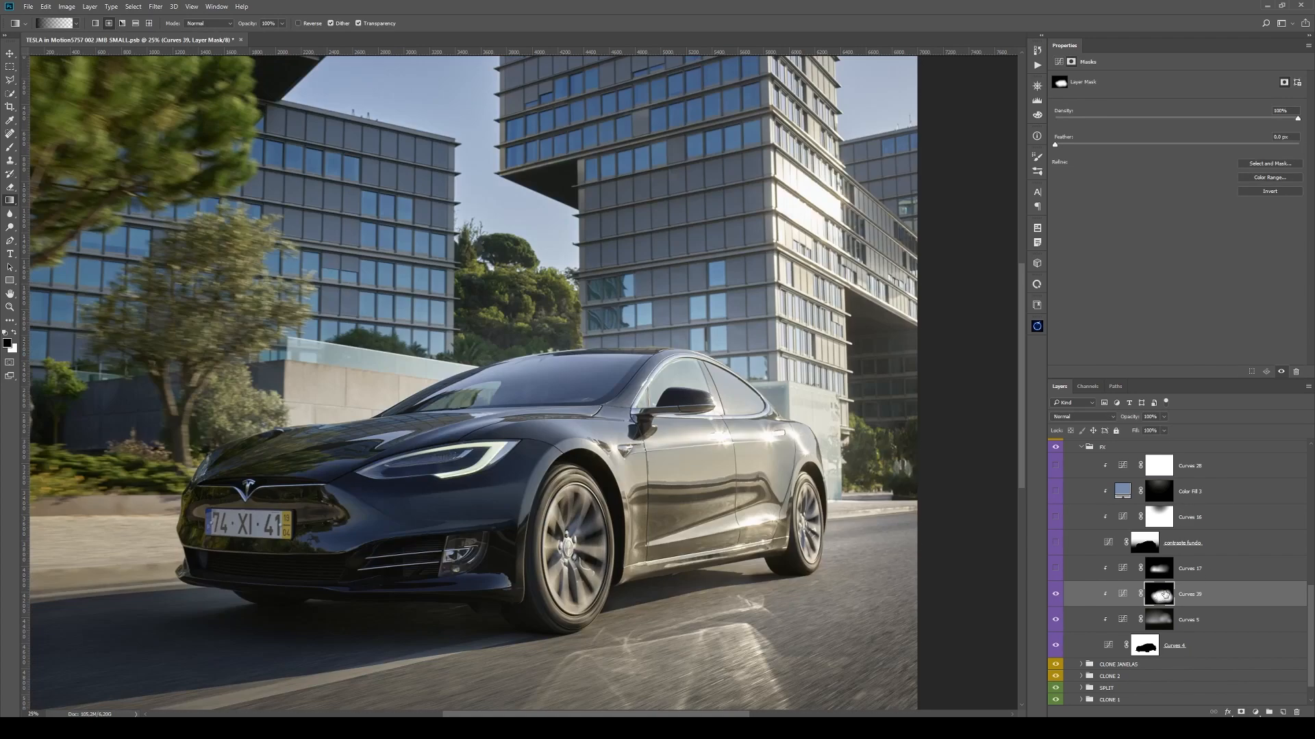
- Edit the trial Curves layer's mask with a linear gradient over the car, compare its effect on and off, and delete the layer
{"action": "left_click", "coordinate": [95, 23]}
{"action": "left_click_drag", "start_coordinate": [673, 492], "coordinate": [667, 452]}
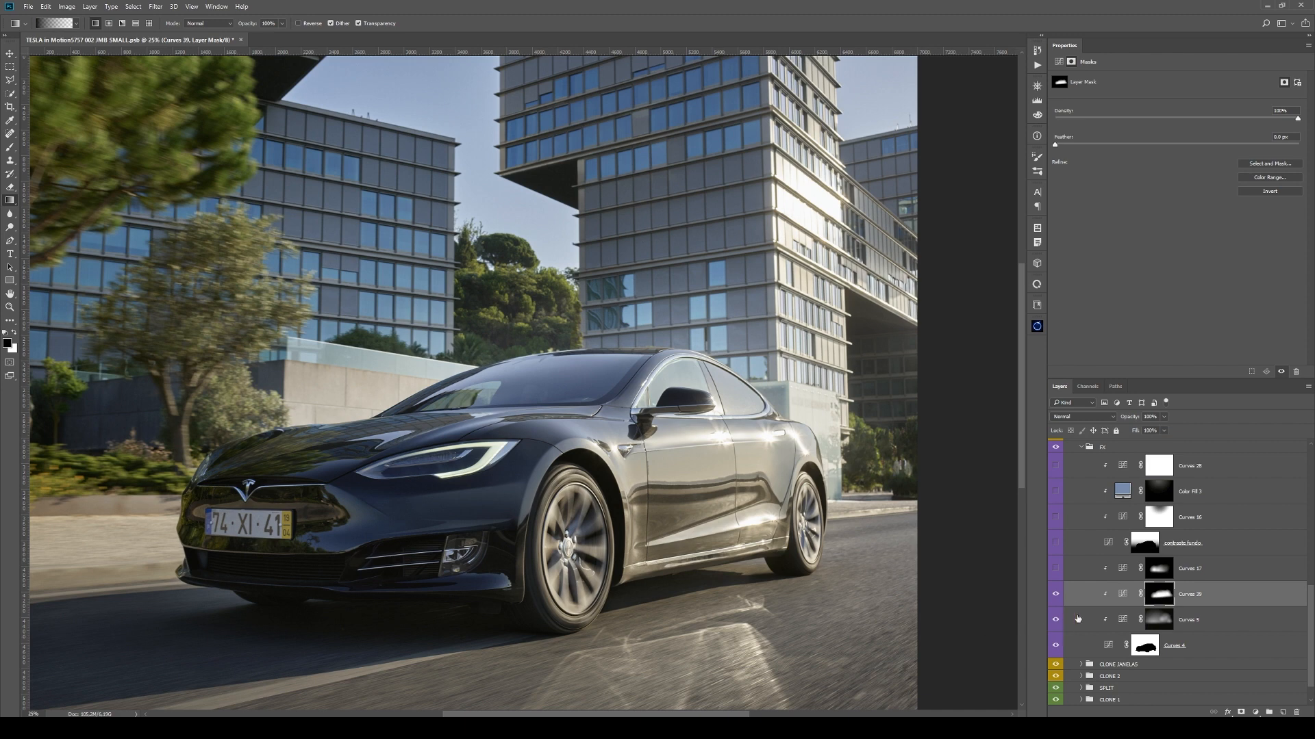
{"action": "left_click", "coordinate": [1056, 594]}
{"action": "left_click", "coordinate": [1056, 594]}
{"action": "left_click", "coordinate": [1056, 595]}
{"action": "left_click", "coordinate": [1056, 594]}
{"action": "left_click_drag", "start_coordinate": [1257, 602], "coordinate": [1296, 713]}
- Inspect the Curves 5 mask on its own, display its curve, and compare the image with the layer off and on
{"action": "left_click", "coordinate": [1153, 599], "text": "alt"}
{"action": "scroll", "coordinate": [923, 504], "scroll_direction": "left", "scroll_amount": 3}
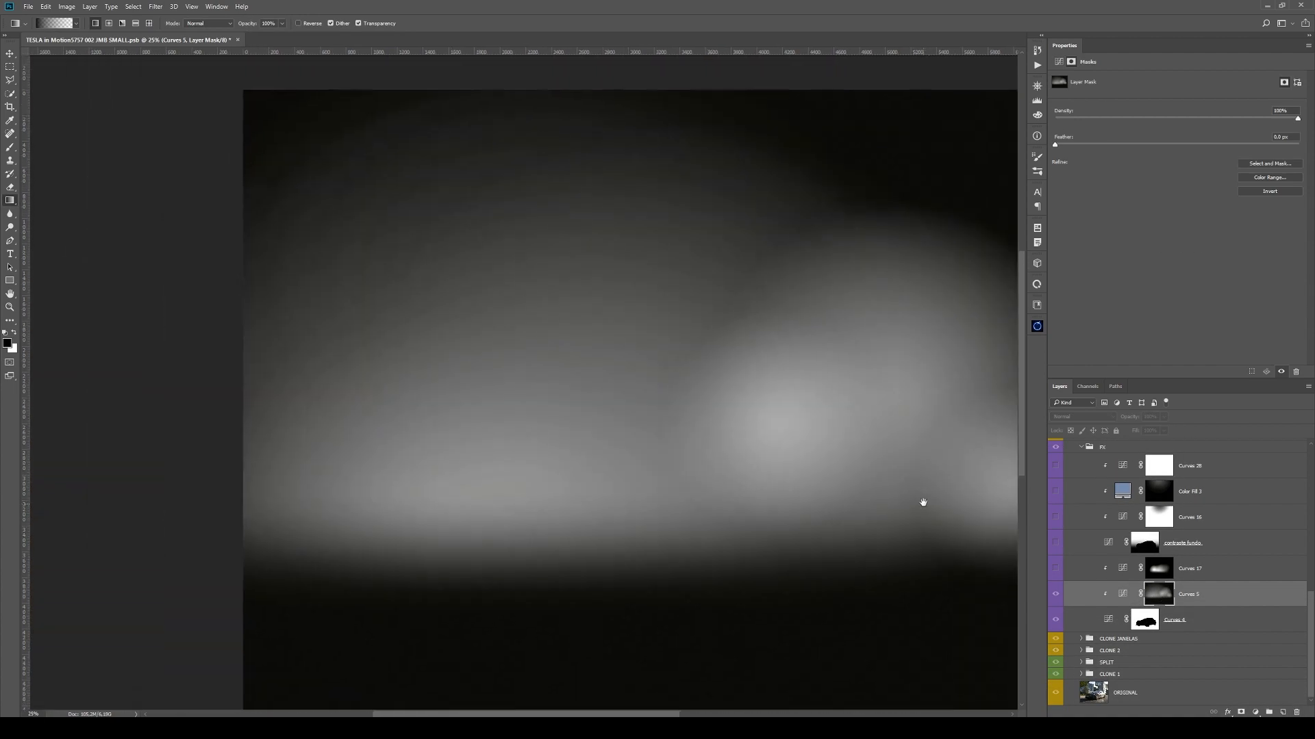
{"action": "left_click", "coordinate": [1123, 594]}
{"action": "left_click", "coordinate": [1056, 596]}
{"action": "left_click", "coordinate": [1056, 595]}
{"action": "left_click_drag", "start_coordinate": [770, 506], "coordinate": [561, 487]}
- Examine the Curves 5 effect up close along the wall, hood and windows, and return to viewing the whole car
{"action": "key", "text": "z"}
{"action": "left_click_drag", "start_coordinate": [416, 412], "coordinate": [452, 421]}
{"action": "left_click", "coordinate": [453, 421]}
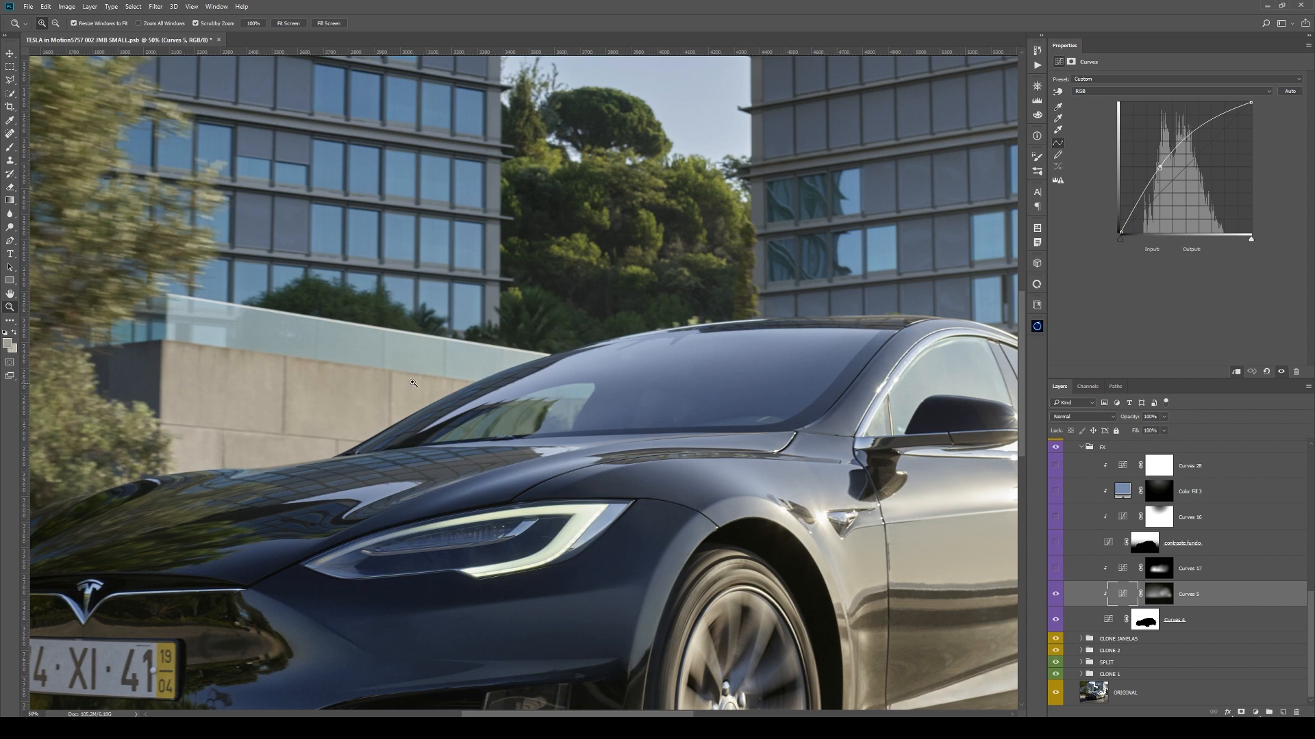
{"action": "left_click", "coordinate": [415, 403]}
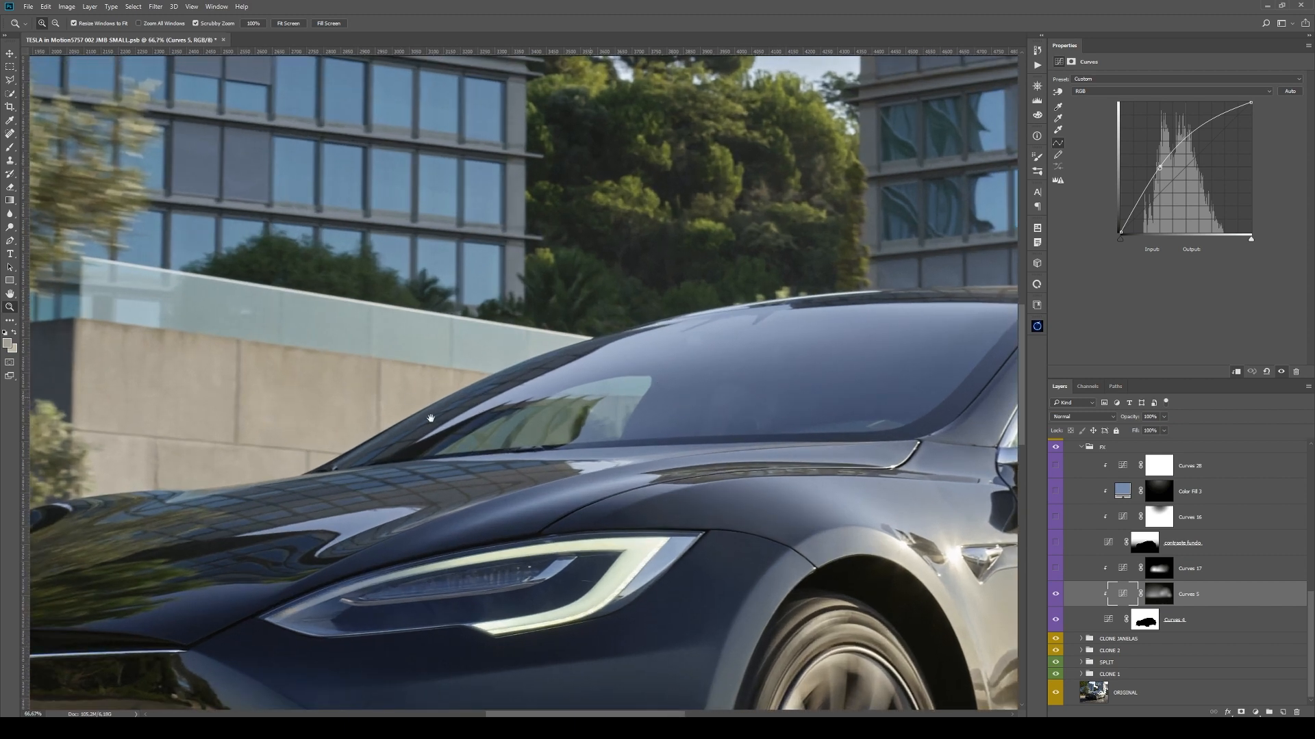
{"action": "left_click_drag", "start_coordinate": [540, 403], "coordinate": [128, 446]}
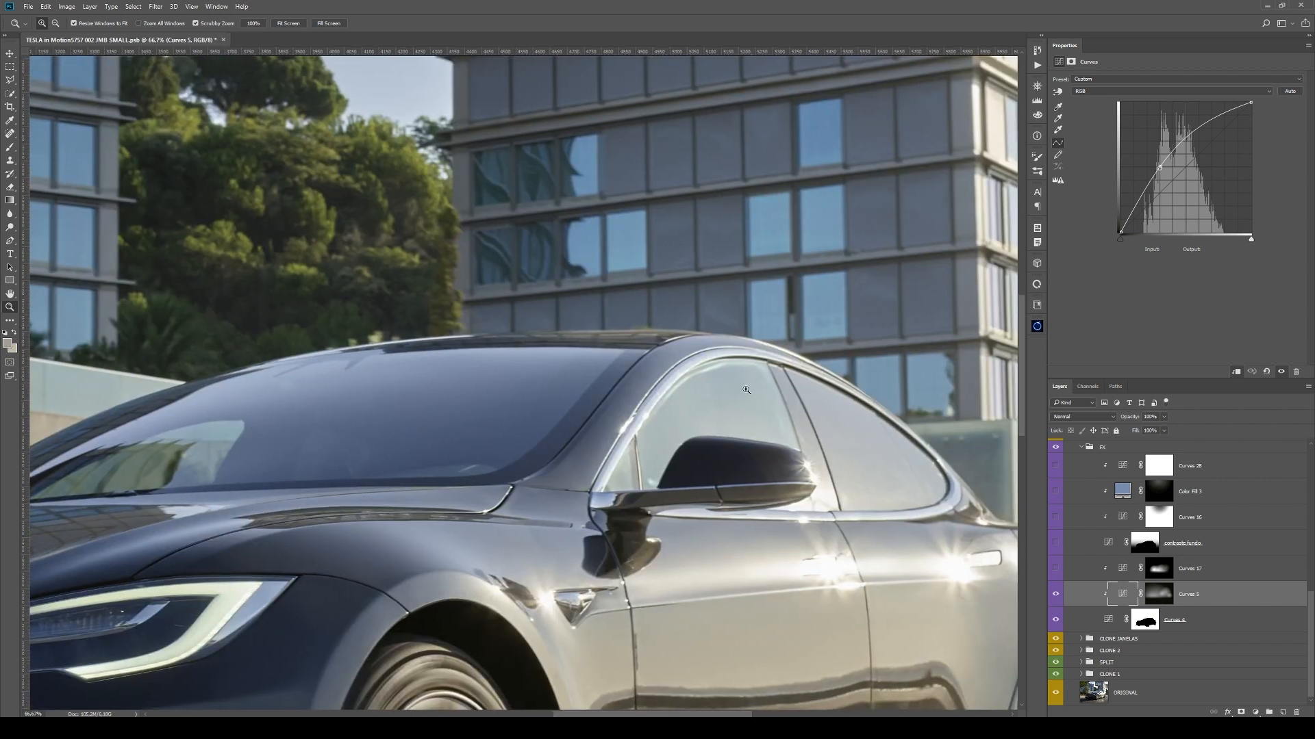
{"action": "left_click_drag", "start_coordinate": [811, 431], "coordinate": [664, 459]}
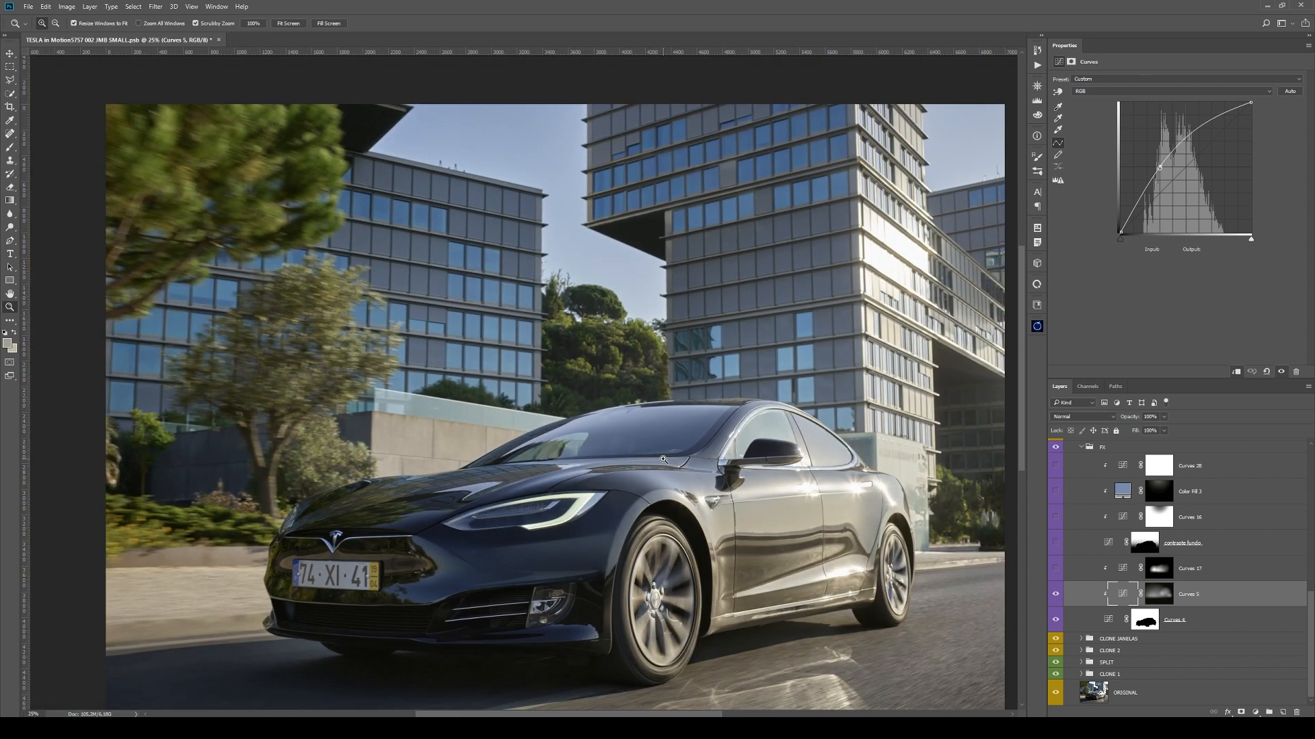
{"action": "scroll", "coordinate": [651, 448], "scroll_direction": "down", "scroll_amount": 2}
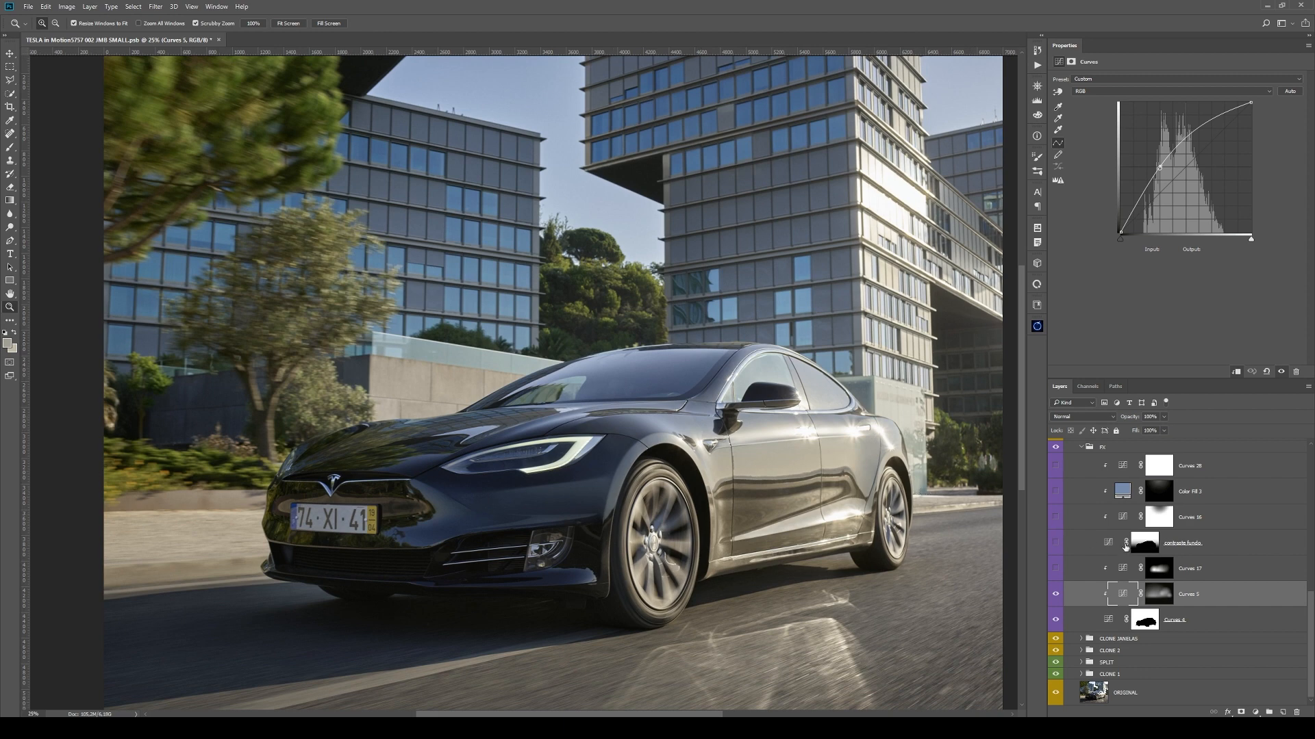
- Turn on the Curves 17 layer, view its mask on its own, and display its curve
{"action": "left_click", "coordinate": [1234, 579]}
{"action": "left_click", "coordinate": [1055, 568]}
{"action": "left_click", "coordinate": [1159, 569], "text": "alt"}
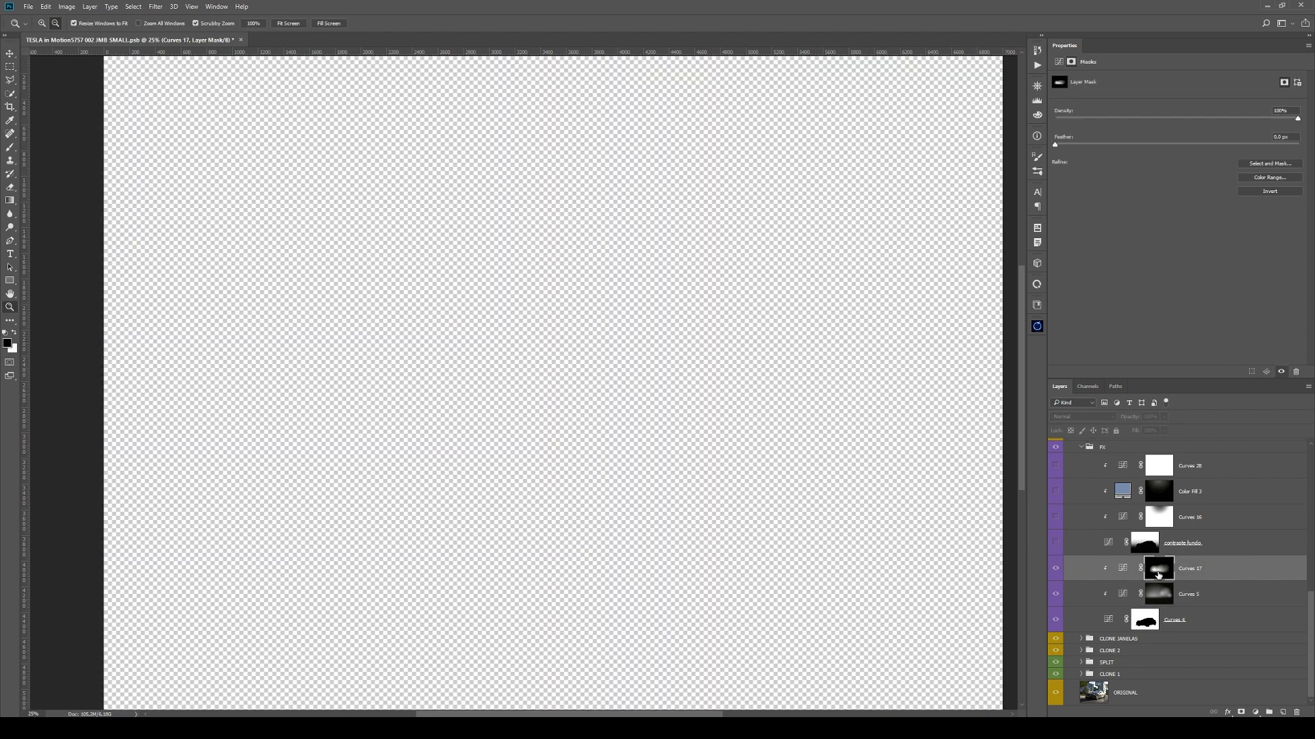
{"action": "left_click", "coordinate": [1123, 569]}
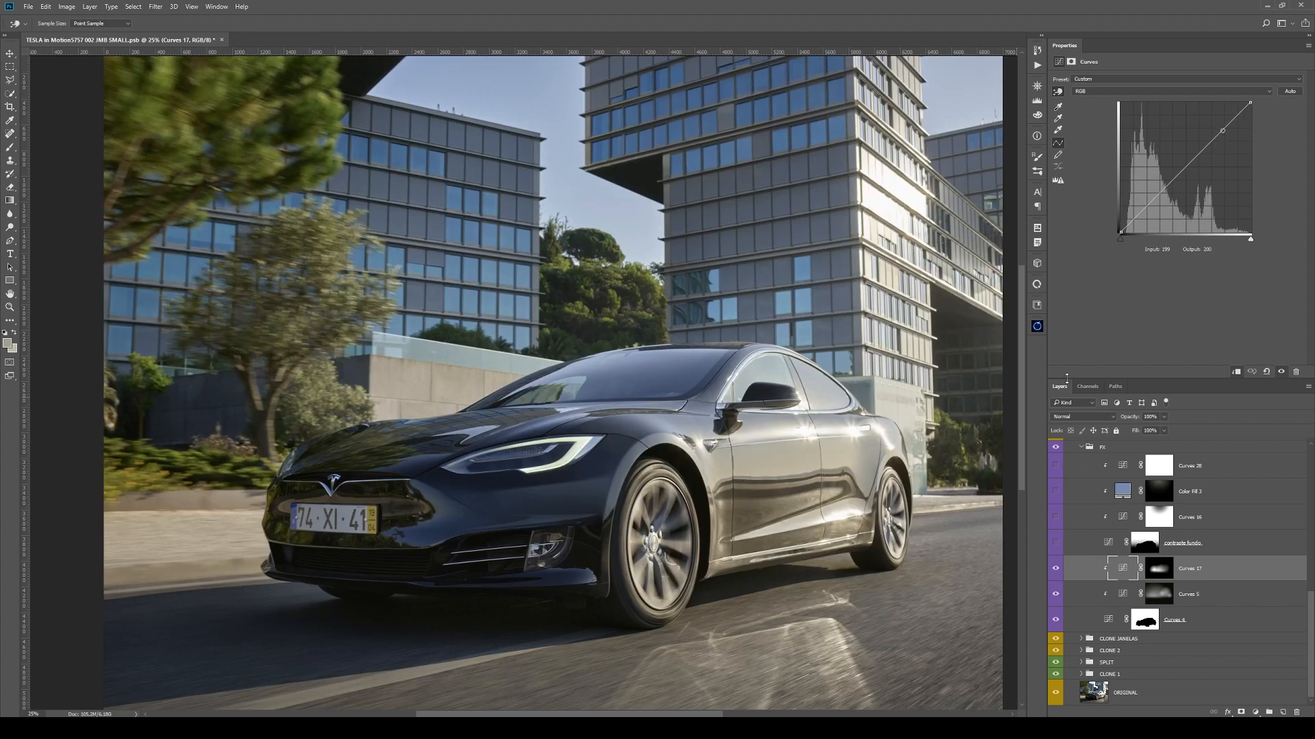
- Try a brighter curve on the Curves 17 layer, undo it, and view the layer's mask on its own
{"action": "left_click_drag", "start_coordinate": [1157, 191], "coordinate": [1148, 141]}
{"action": "key", "text": "ctrl+z"}
{"action": "key", "text": "z"}
{"action": "left_click", "coordinate": [1162, 575], "text": "alt"}
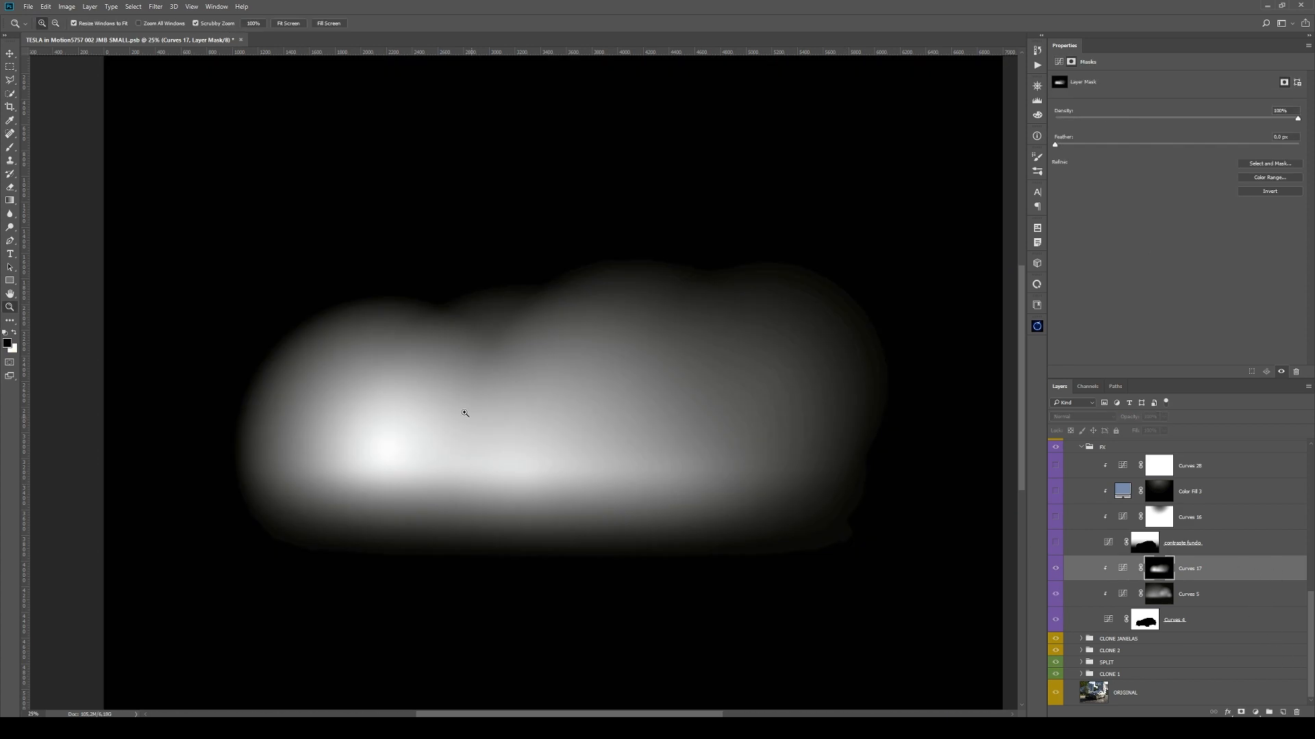
{"action": "left_click", "coordinate": [1122, 569]}
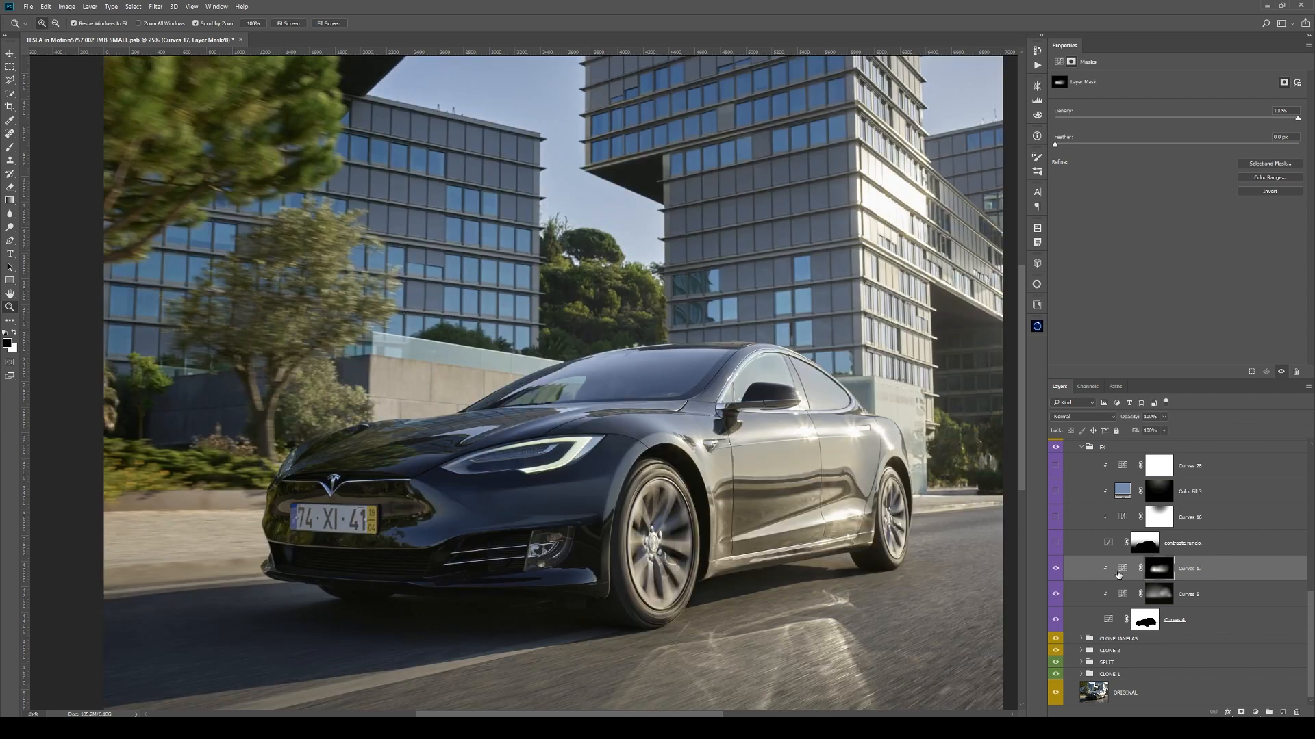
- Raise the shadow tones of the Curves 17 curve as a trial, and delete the layer
{"action": "left_click_drag", "start_coordinate": [1158, 193], "coordinate": [1153, 180]}
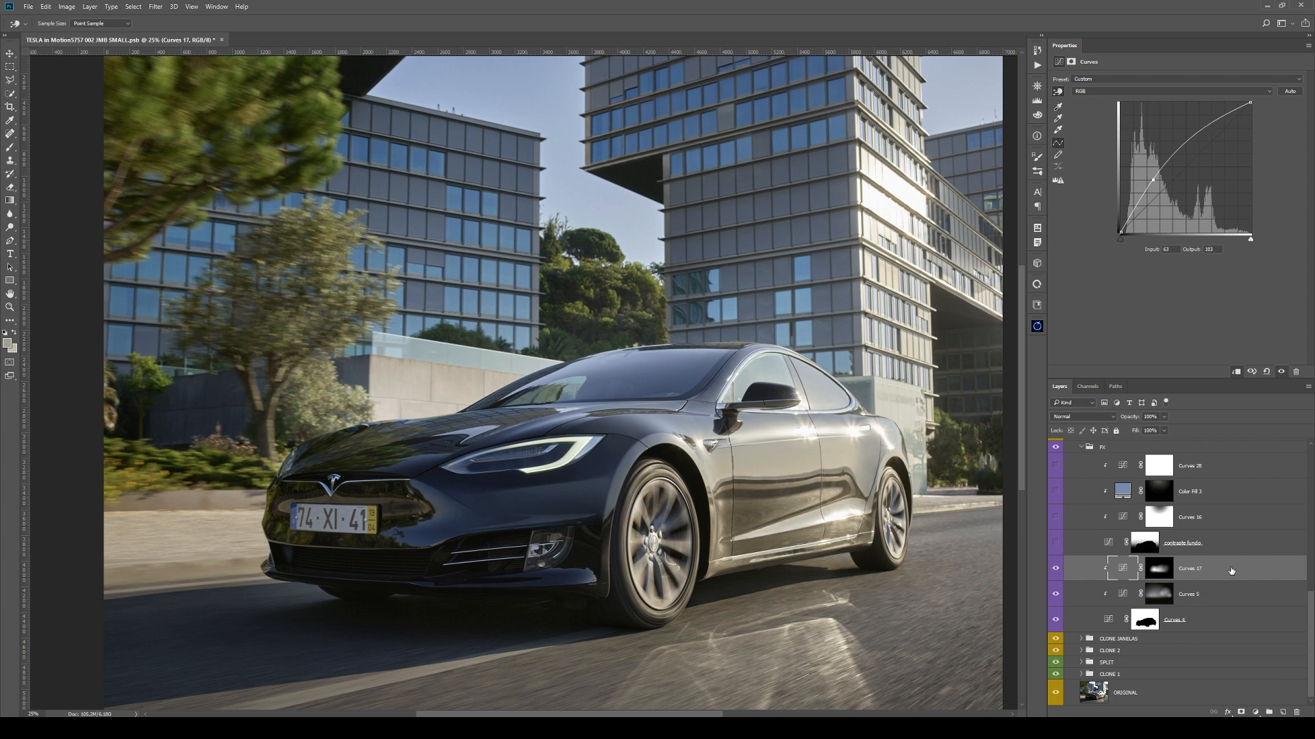
{"action": "left_click_drag", "start_coordinate": [1233, 577], "coordinate": [1296, 713]}
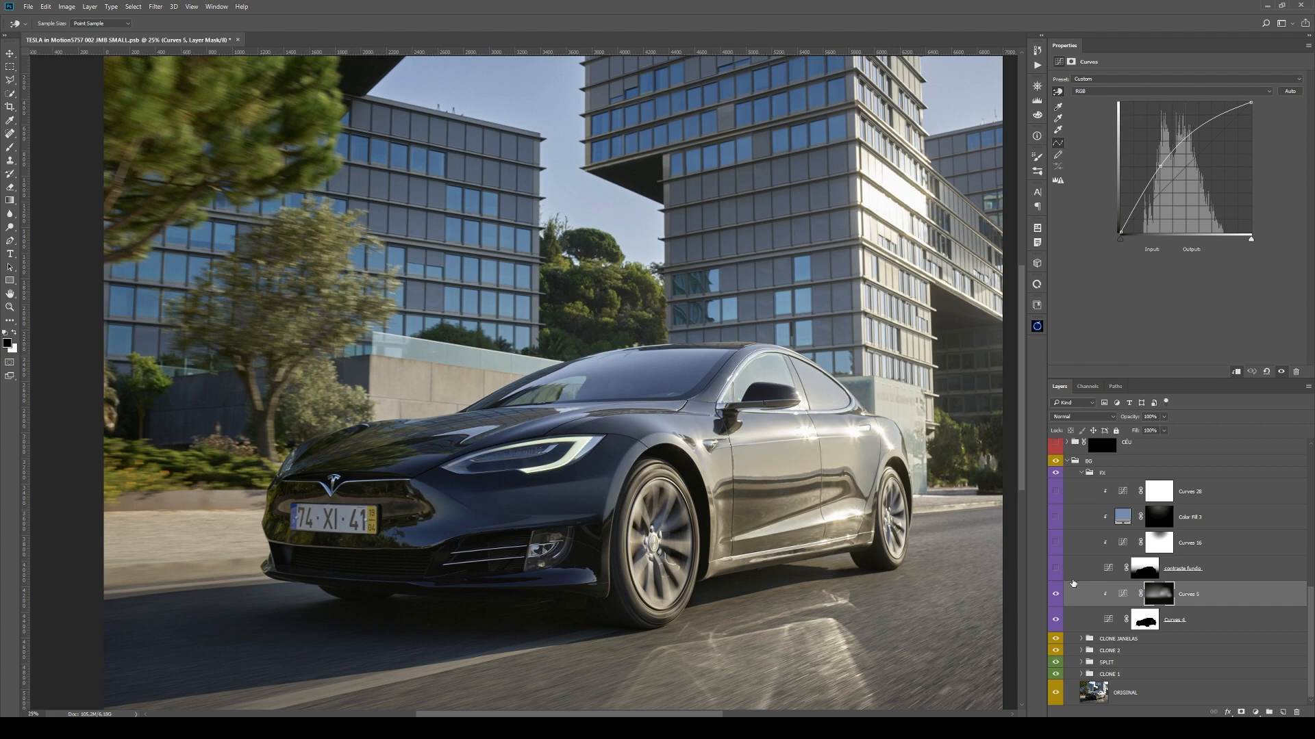
- Turn on the contraste fundo layer and compare its gradient mask with the Curves 4 car mask, each viewed on its own
{"action": "left_click", "coordinate": [1150, 575], "text": "alt"}
{"action": "left_click", "coordinate": [1140, 627], "text": "alt"}
{"action": "left_click", "coordinate": [1140, 625], "text": "alt"}
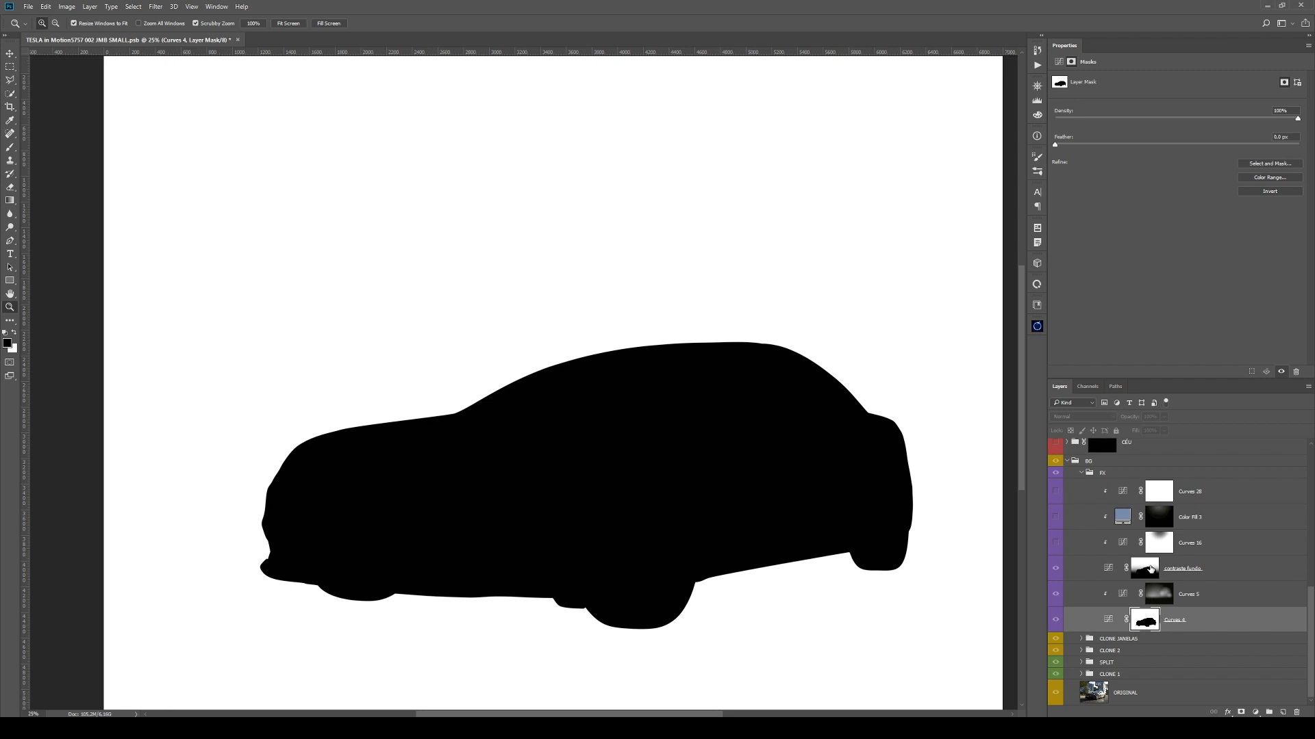
{"action": "left_click", "coordinate": [1153, 568], "text": "alt"}
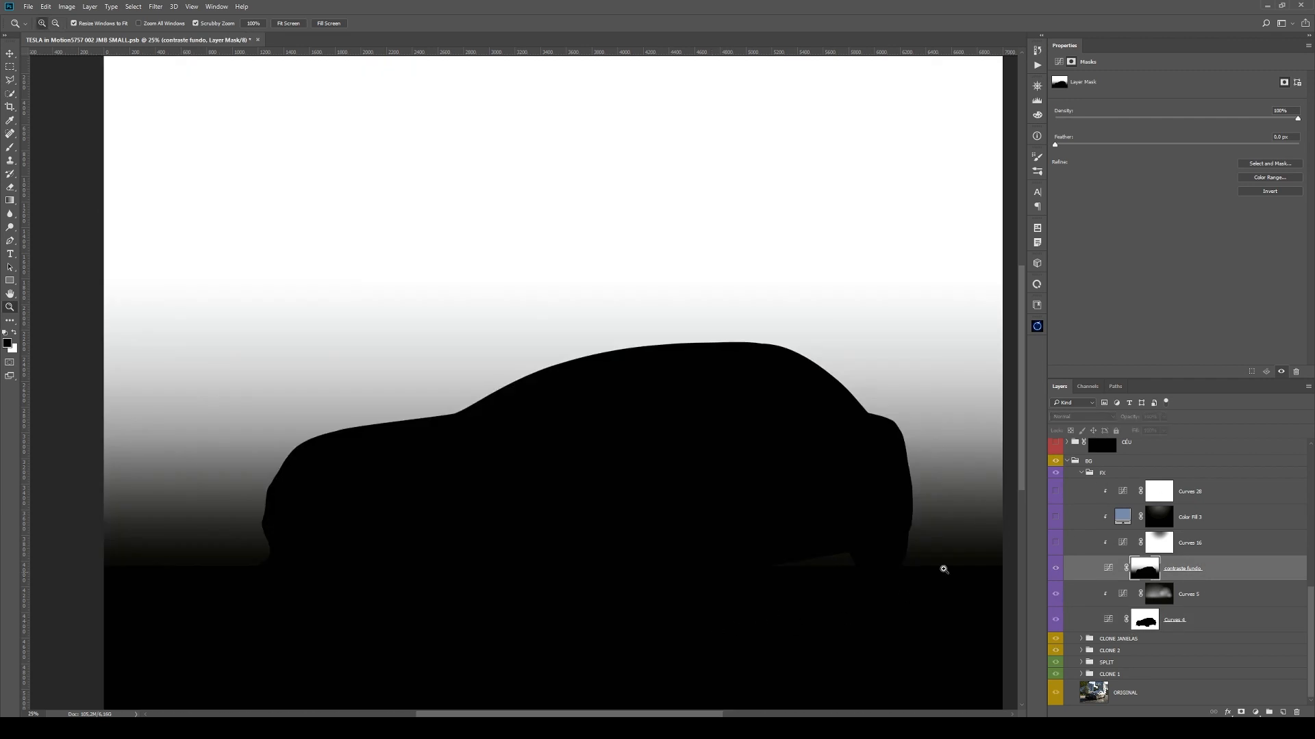
{"action": "left_click", "coordinate": [1142, 577], "text": "alt"}
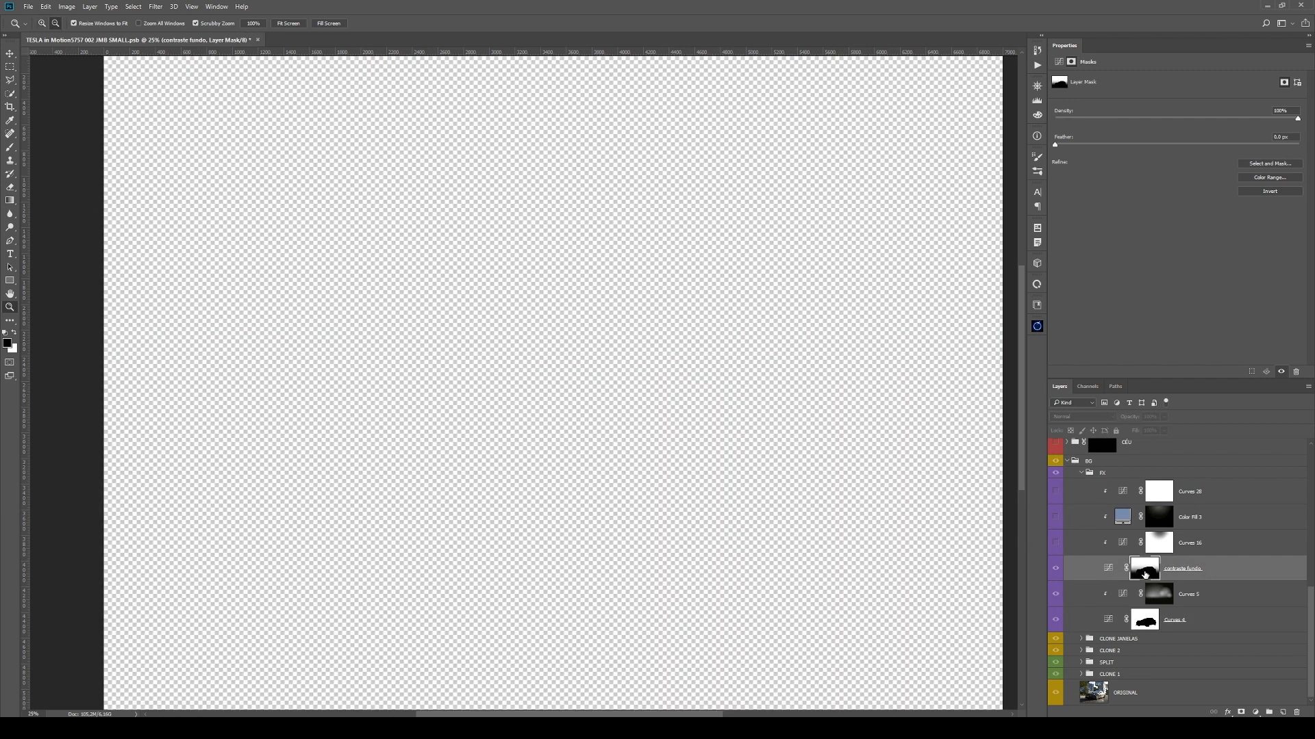
{"action": "left_click", "coordinate": [1134, 573], "text": "alt"}
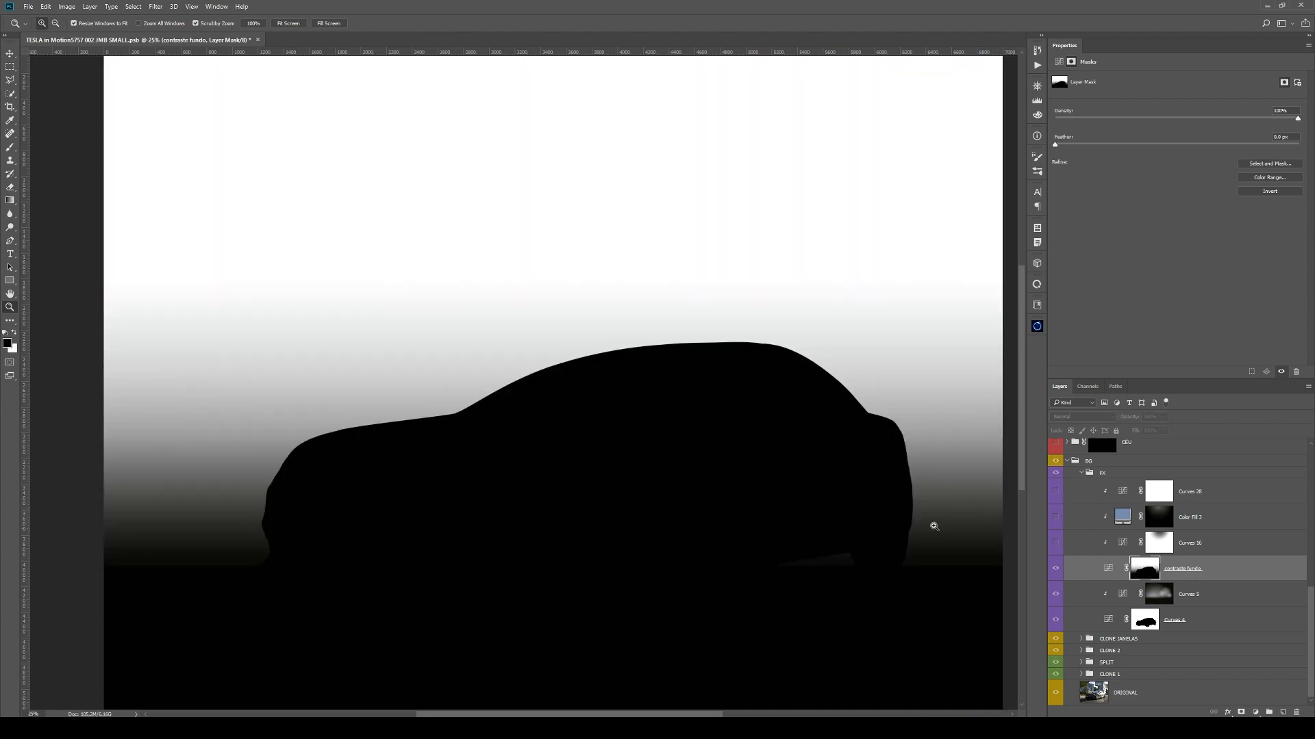
{"action": "left_click", "coordinate": [1136, 577], "text": "alt"}
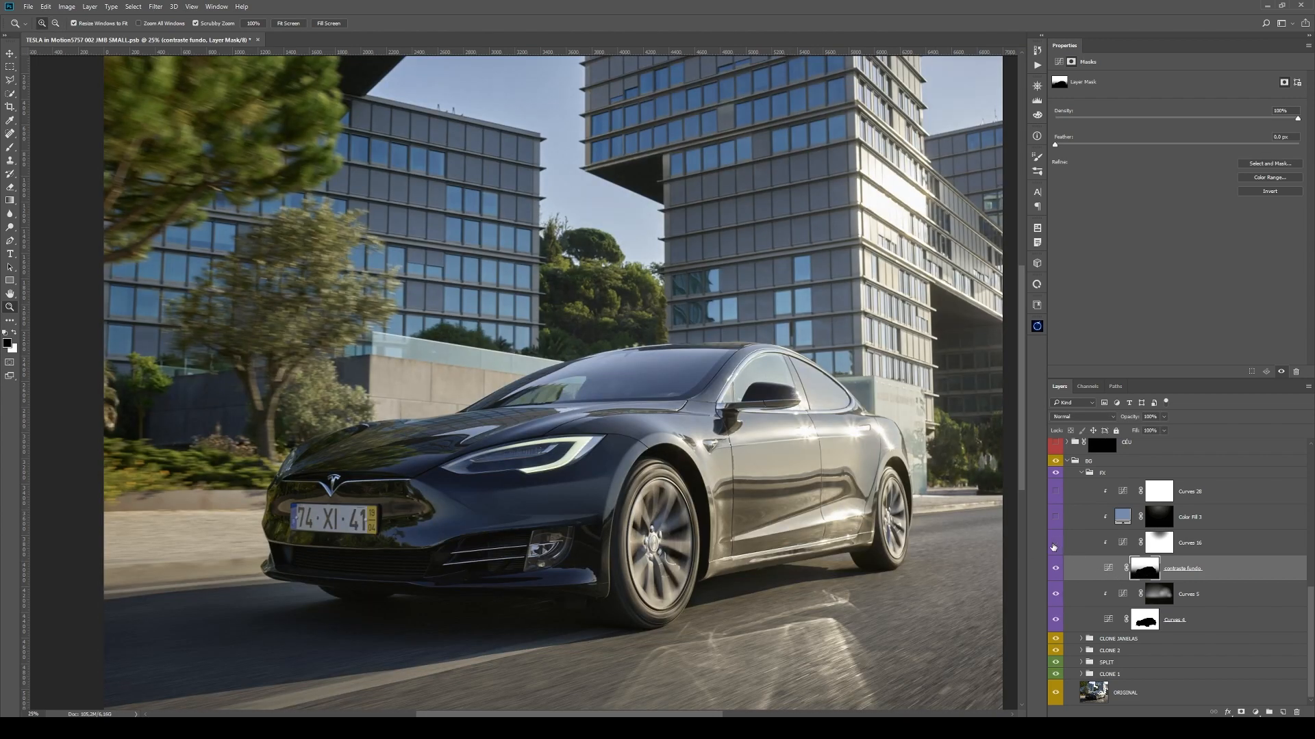
- Select the image area above the car with a rectangular marquee, display the Curves 16 curve, and hide that layer
{"action": "left_click", "coordinate": [763, 405], "text": "alt"}
{"action": "key", "text": "m"}
{"action": "left_click_drag", "start_coordinate": [224, 158], "coordinate": [915, 349]}
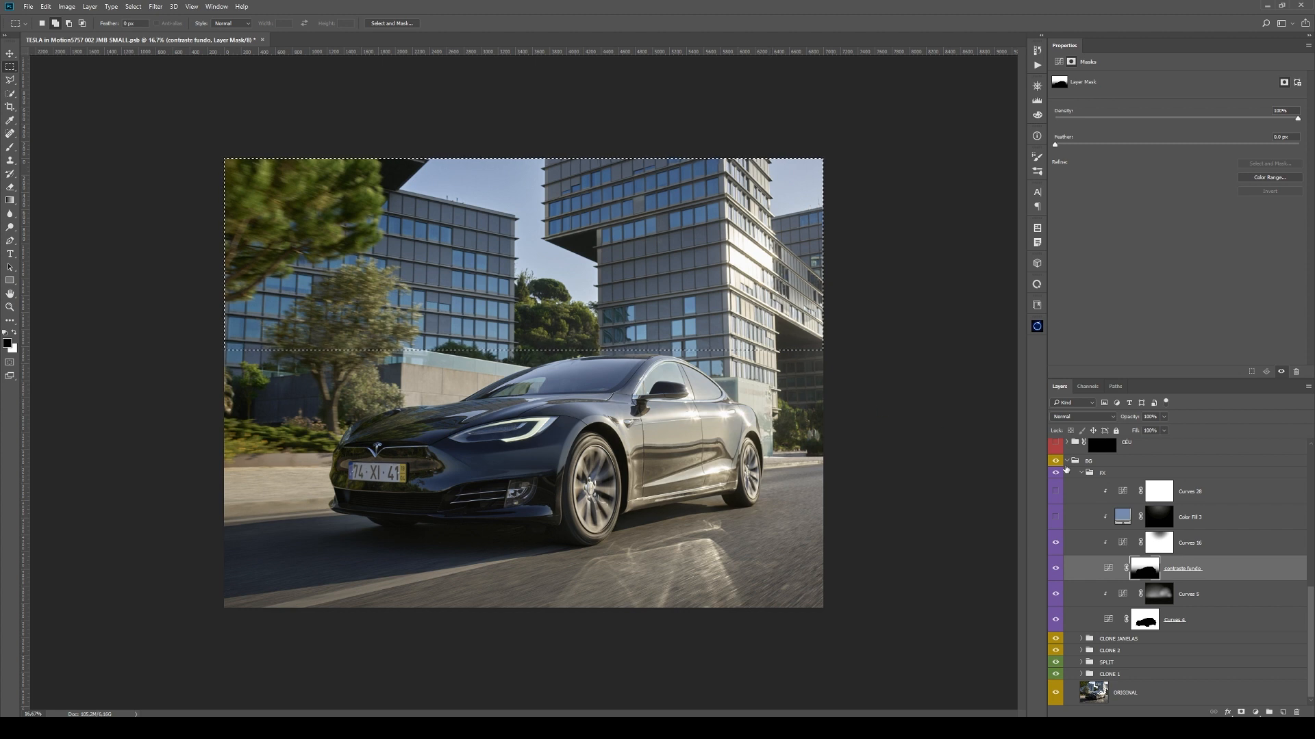
{"action": "left_click", "coordinate": [1122, 543]}
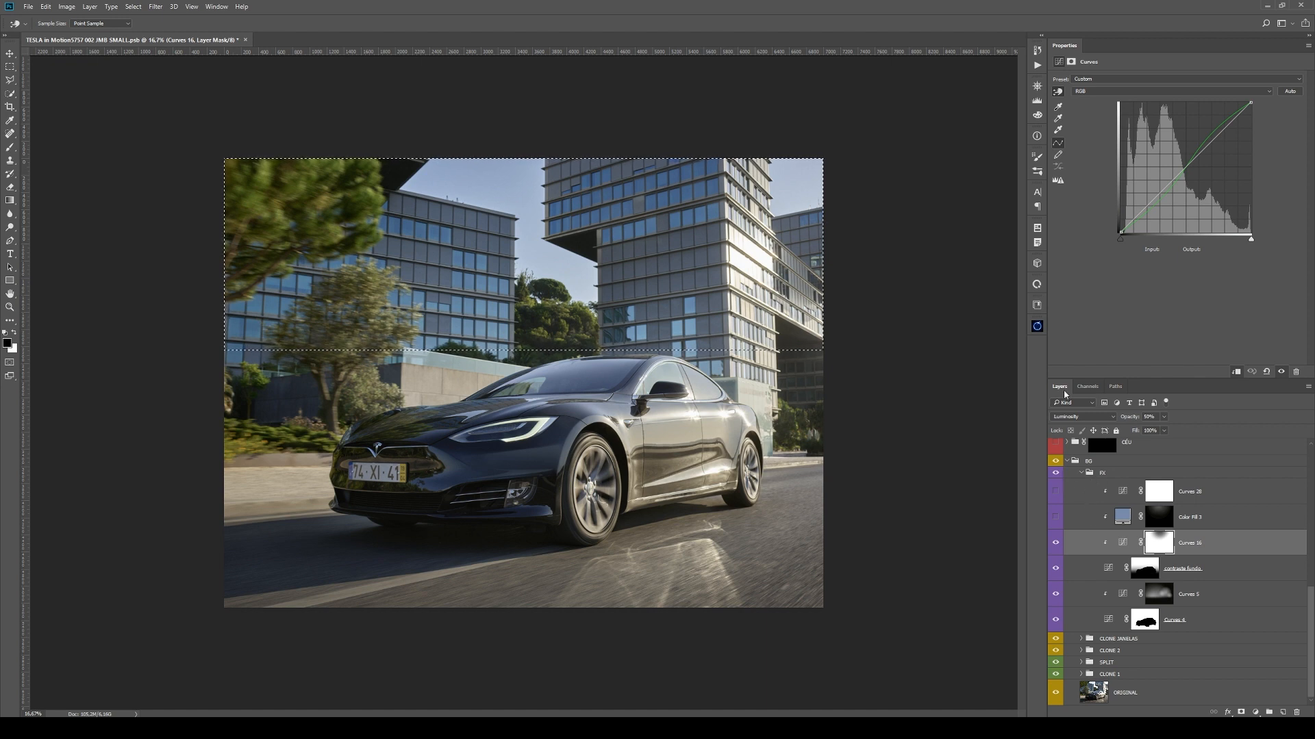
{"action": "left_click", "coordinate": [1055, 545]}
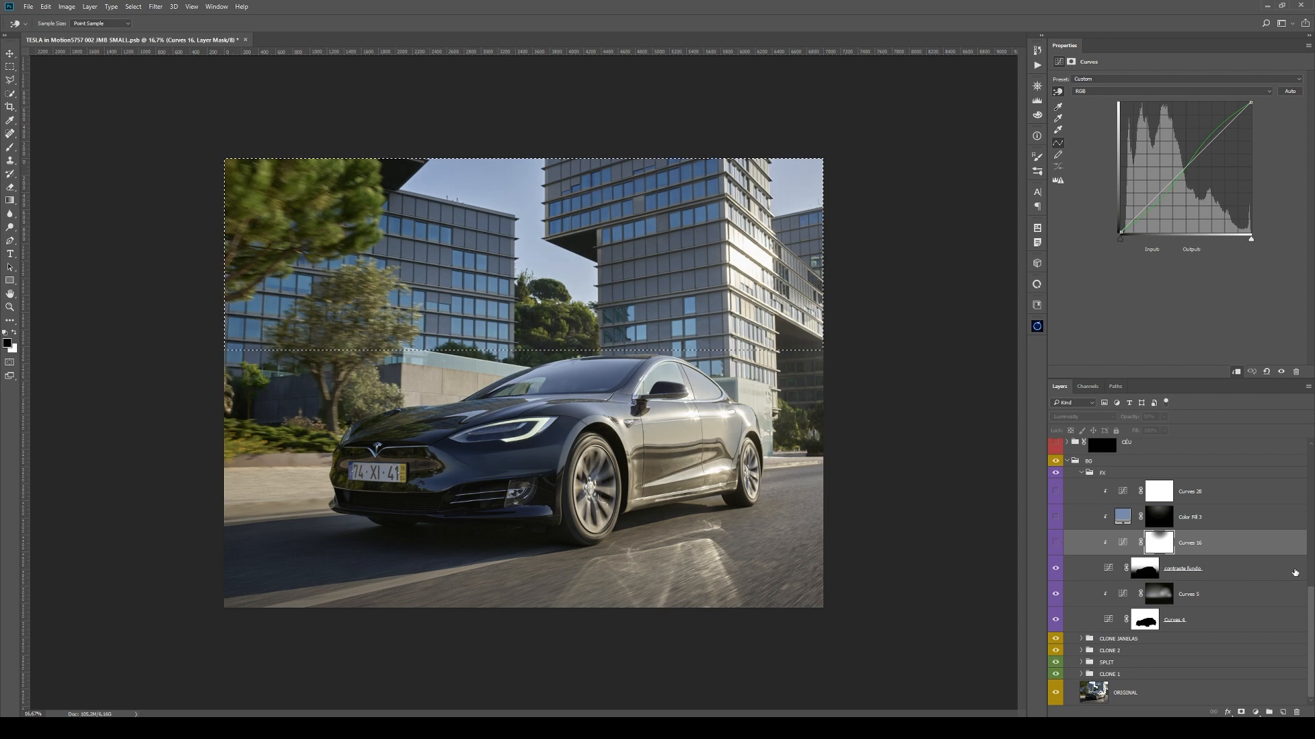
- Add a trial Curves adjustment from the selection above contraste fundo and set its blend mode to Luminosity
{"action": "left_click", "coordinate": [1085, 568]}
{"action": "left_click", "coordinate": [1257, 712]}
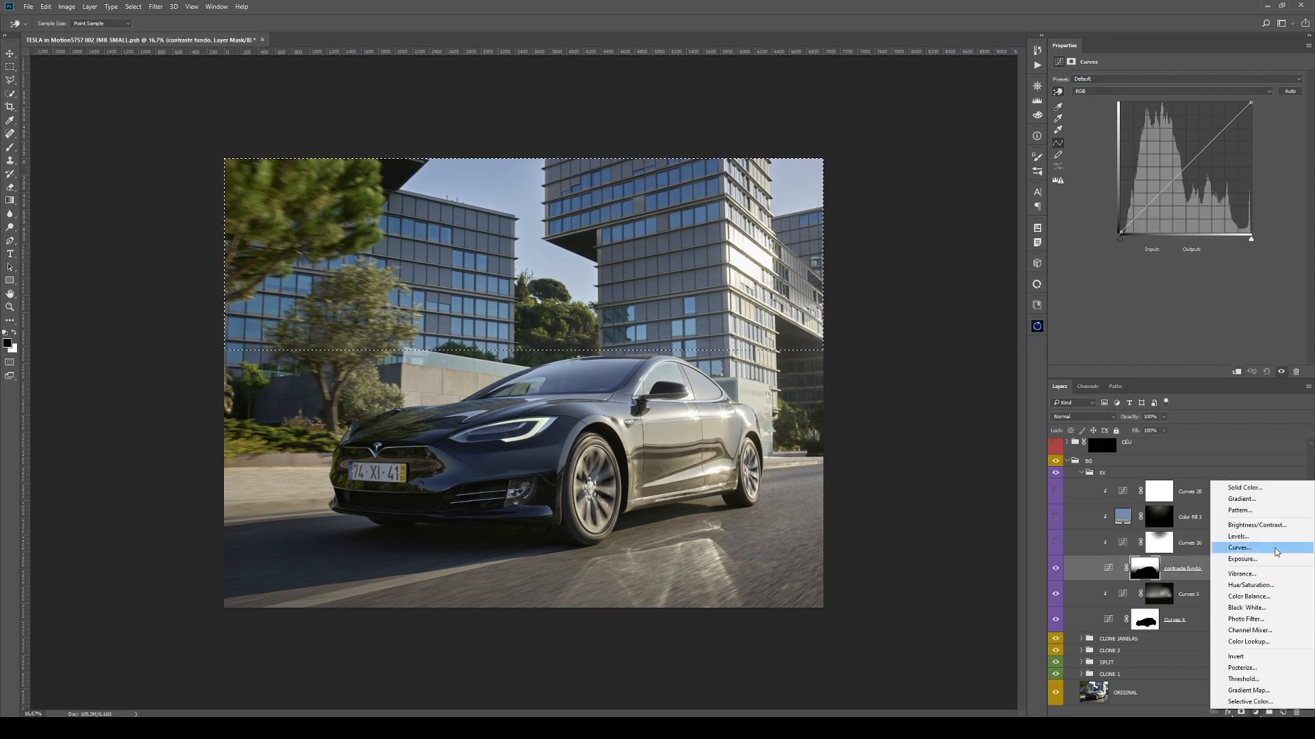
{"action": "left_click", "coordinate": [1260, 548]}
{"action": "left_click_drag", "start_coordinate": [1168, 186], "coordinate": [1167, 198]}
{"action": "left_click_drag", "start_coordinate": [1209, 150], "coordinate": [1287, 206]}
{"action": "left_click_drag", "start_coordinate": [1166, 199], "coordinate": [1301, 430]}
{"action": "left_click", "coordinate": [1082, 417]}
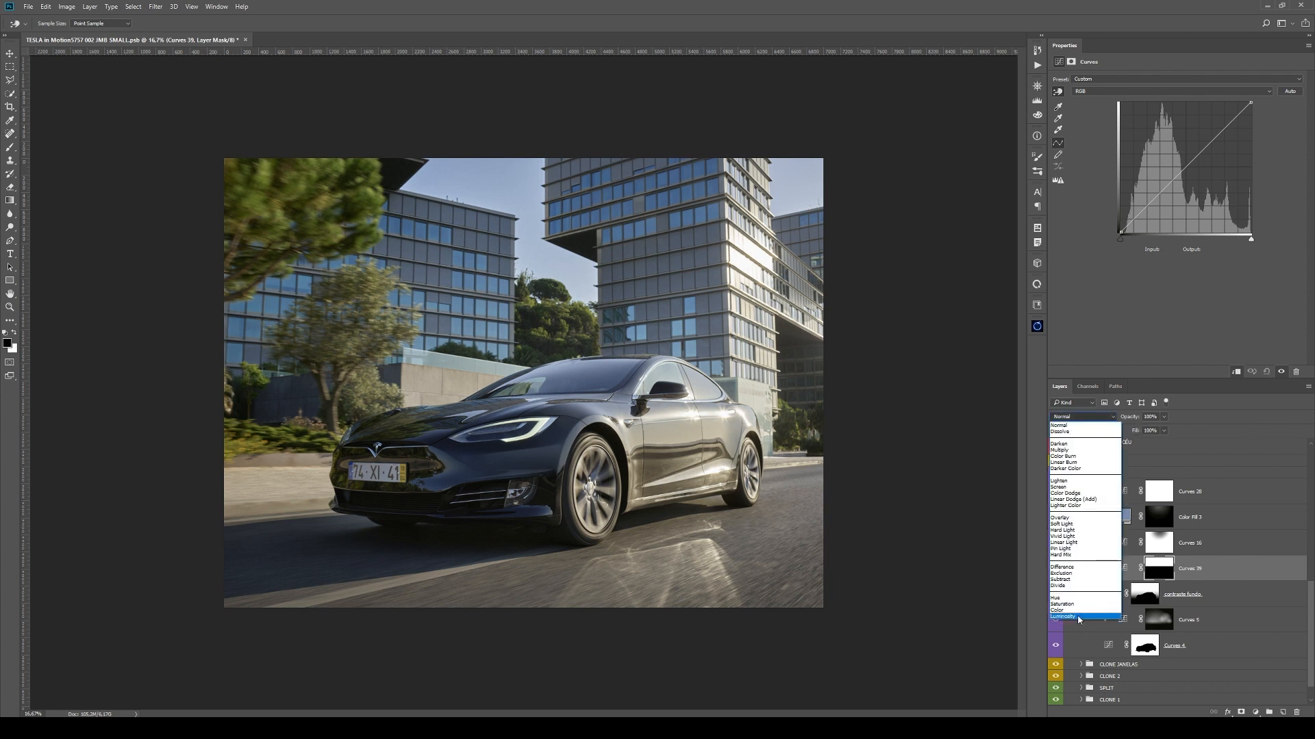
{"action": "left_click", "coordinate": [1078, 614]}
- Raise the highlights of the trial Curves layer in the Green channel, and delete the layer
{"action": "left_click", "coordinate": [1131, 91]}
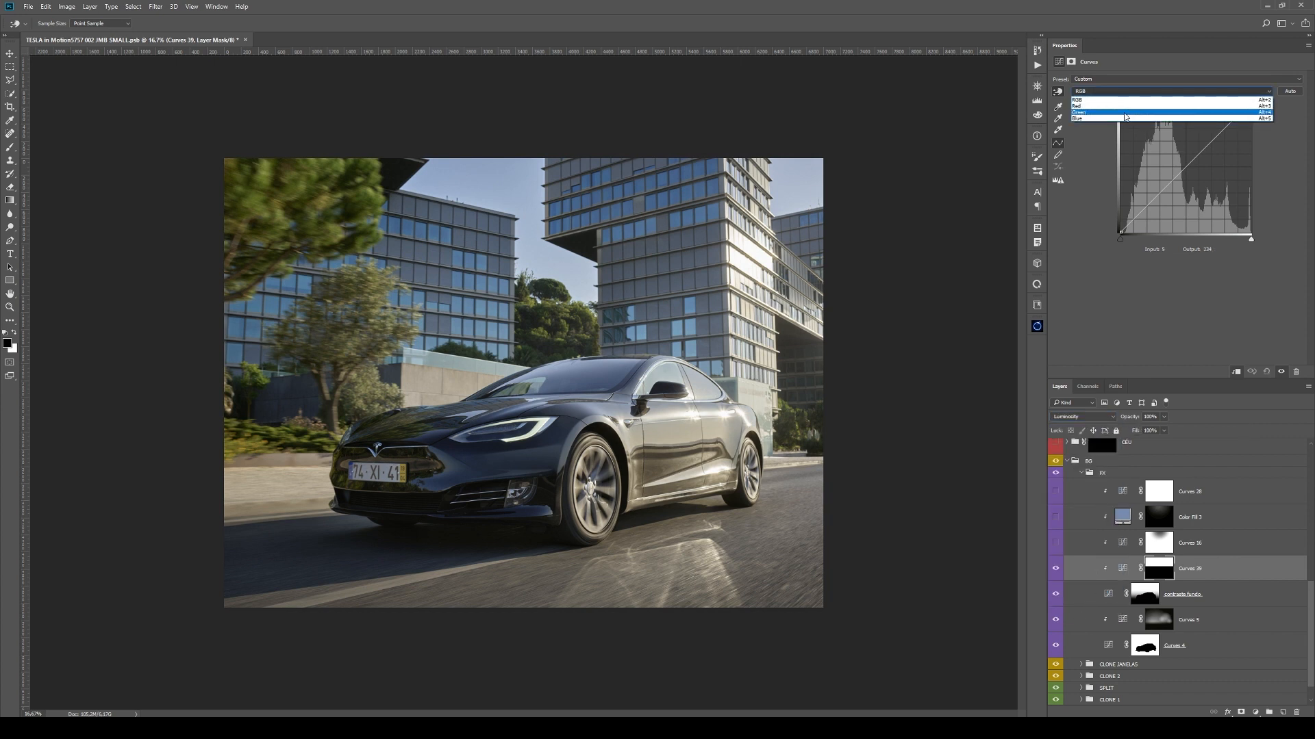
{"action": "left_click", "coordinate": [1127, 111]}
{"action": "left_click_drag", "start_coordinate": [1166, 195], "coordinate": [1166, 195]}
{"action": "left_click_drag", "start_coordinate": [1214, 143], "coordinate": [1212, 135]}
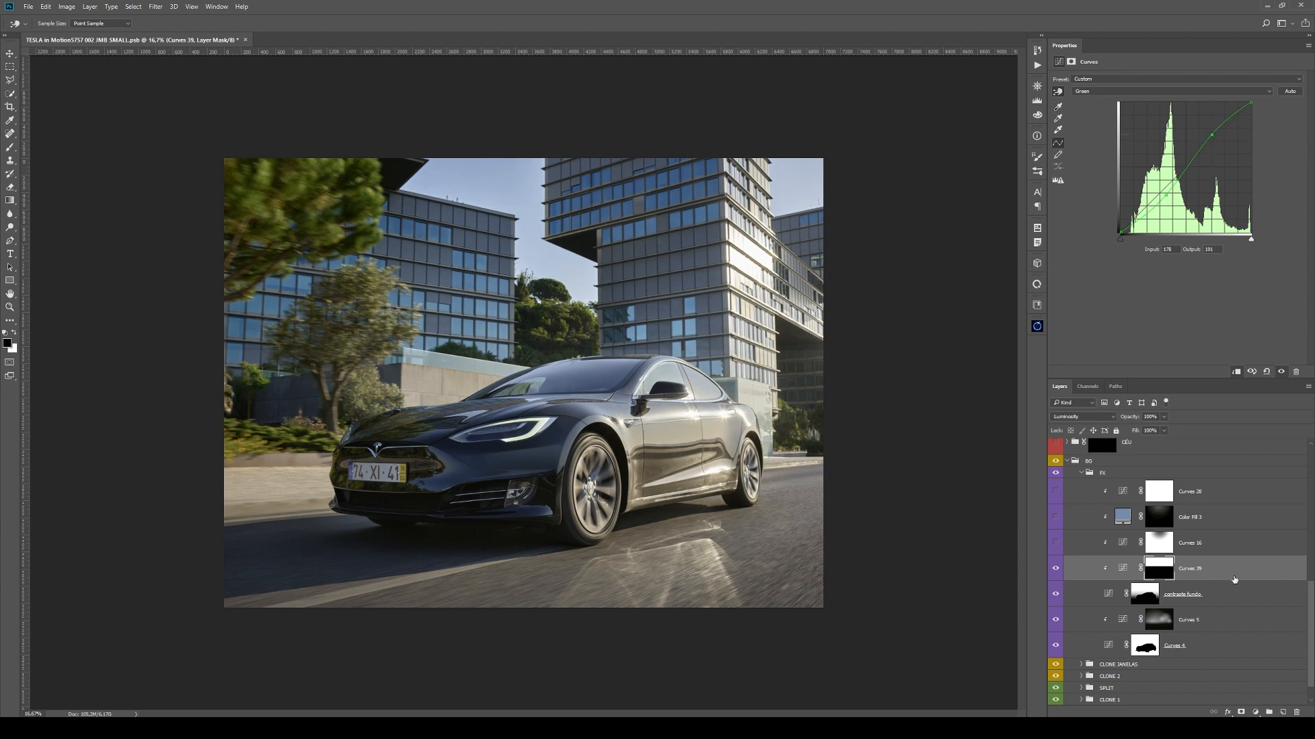
{"action": "left_click_drag", "start_coordinate": [1247, 578], "coordinate": [1296, 712]}
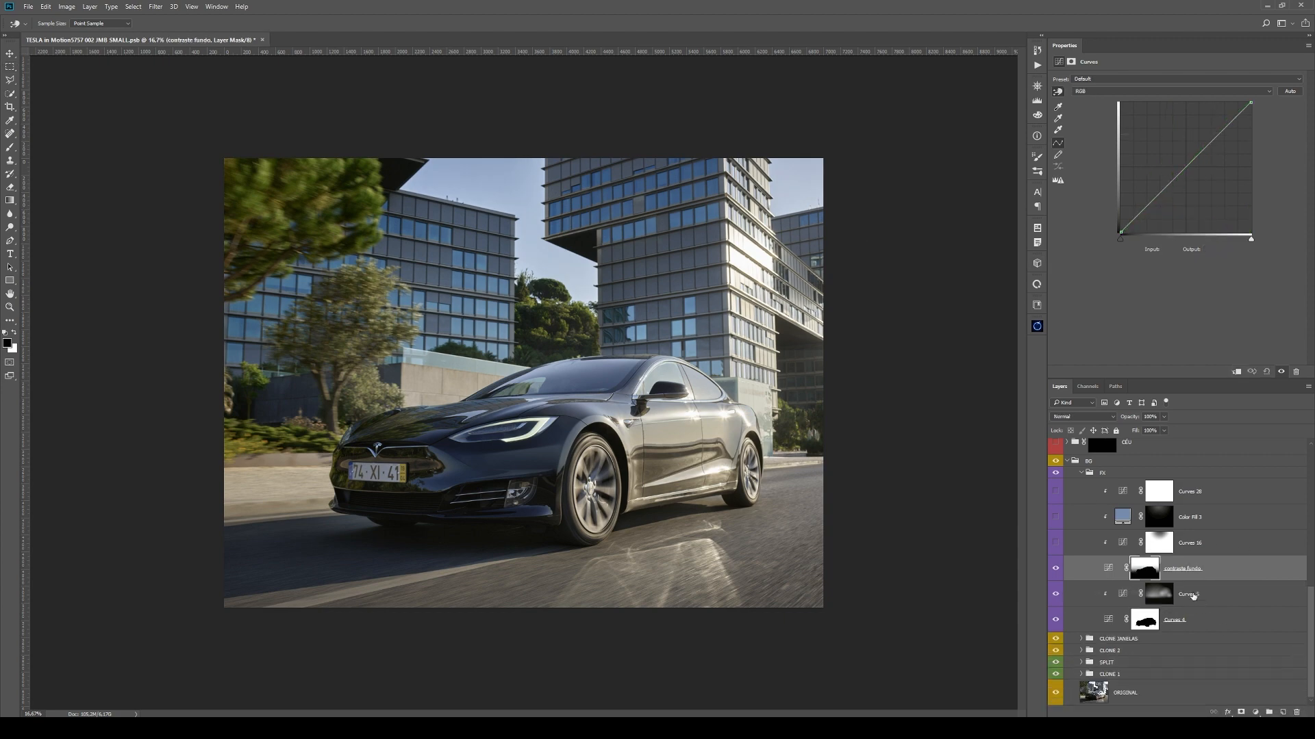
- View the Curves 16 mask on its own, turn the layer on, and return to the full image
{"action": "left_click", "coordinate": [1162, 547], "text": "alt"}
{"action": "key", "text": "m"}
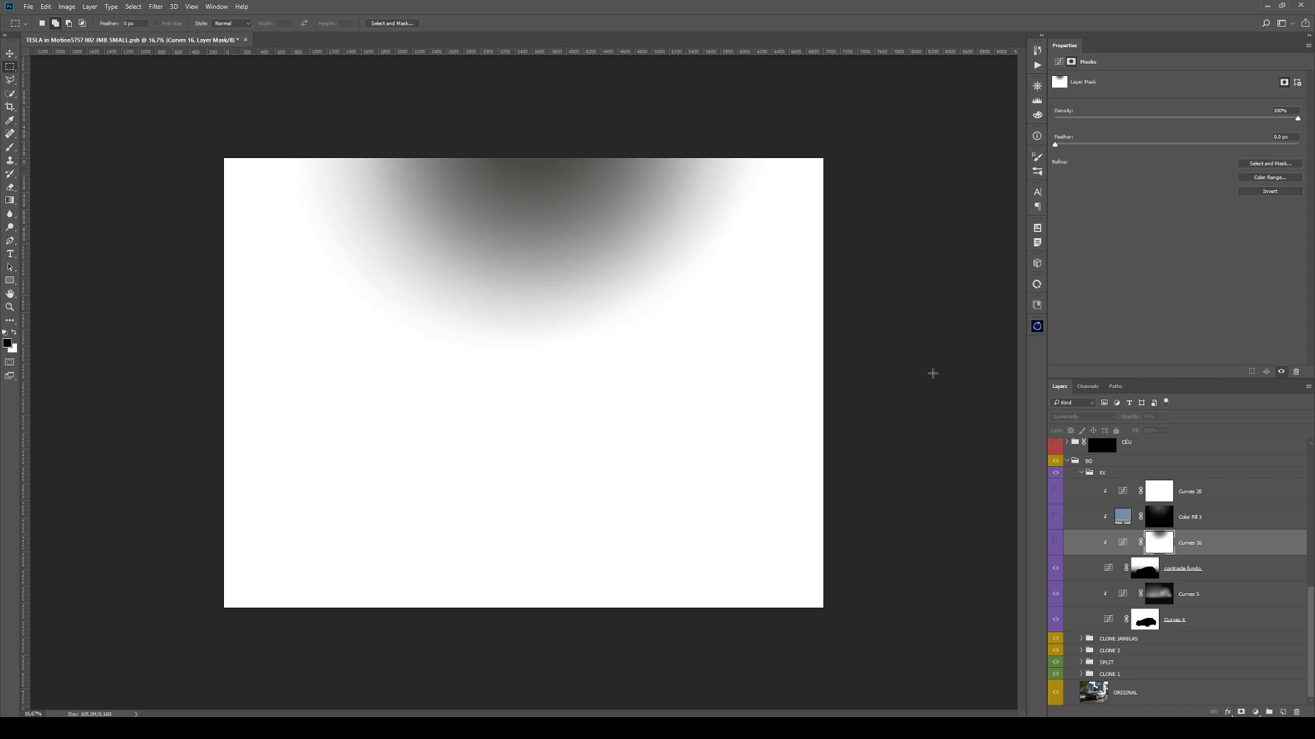
{"action": "left_click", "coordinate": [1055, 542]}
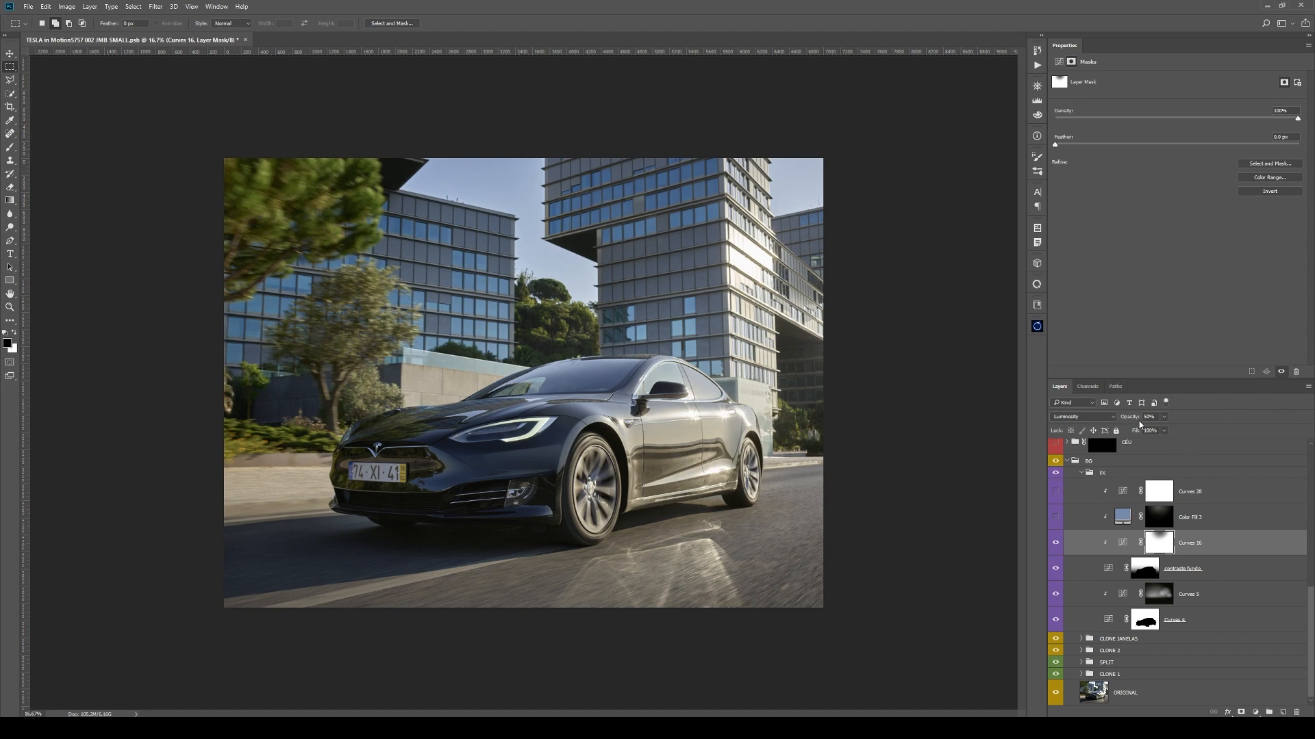
{"action": "left_click", "coordinate": [1164, 542], "text": "alt"}
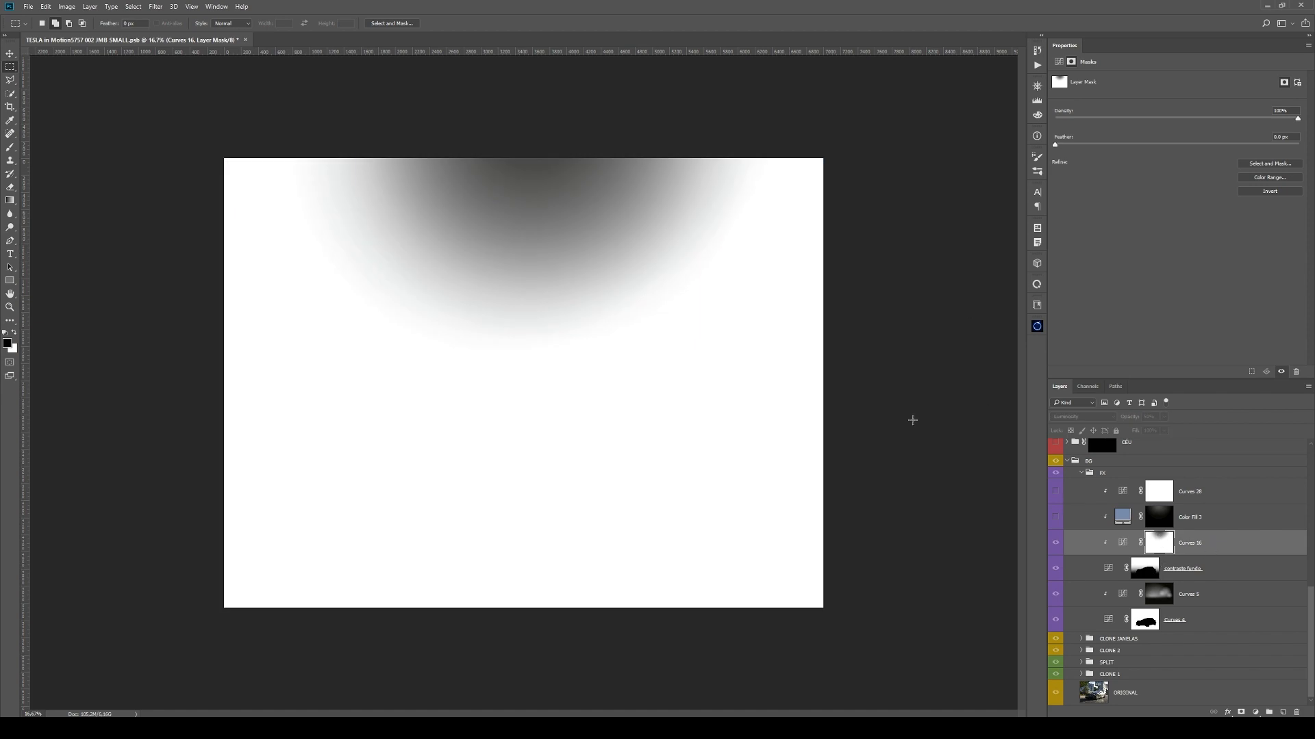
{"action": "left_click", "coordinate": [1145, 569]}
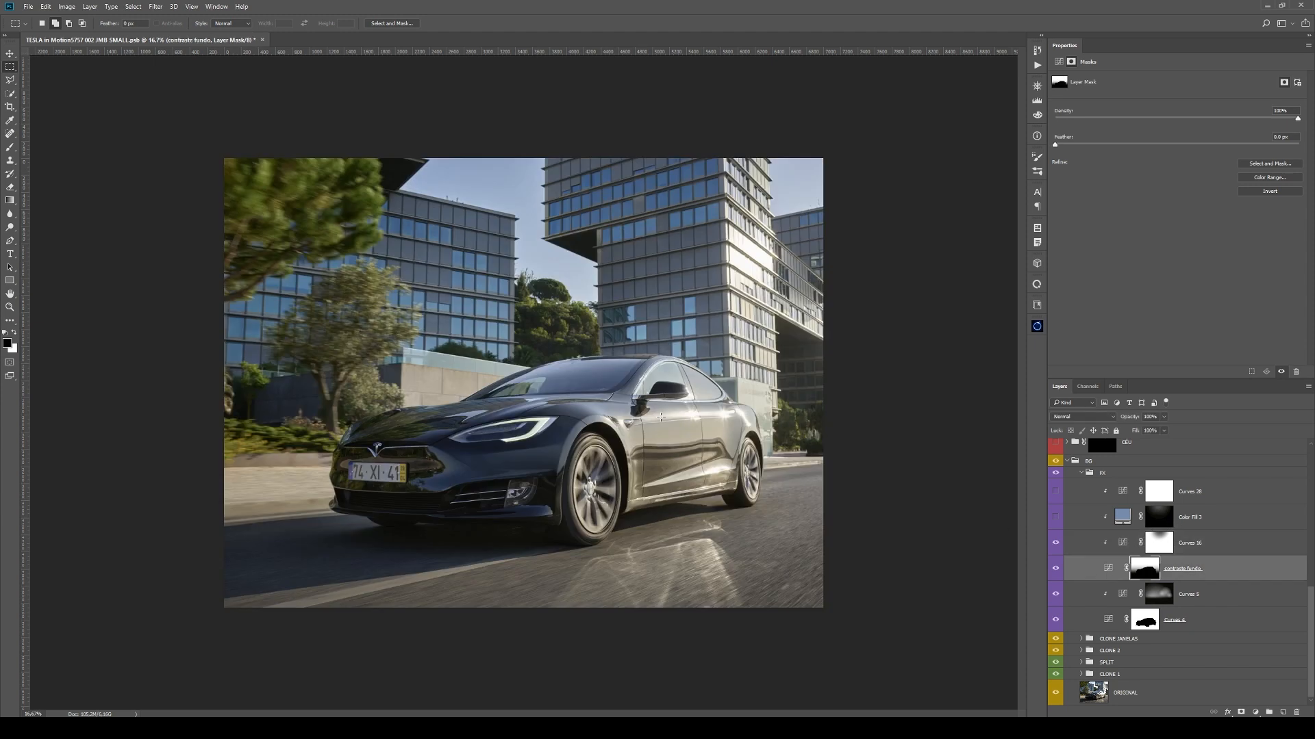
- View the contraste fundo mask on its own, and compare the building behind the car with the layer off and on
{"action": "left_click", "coordinate": [1147, 575], "text": "alt"}
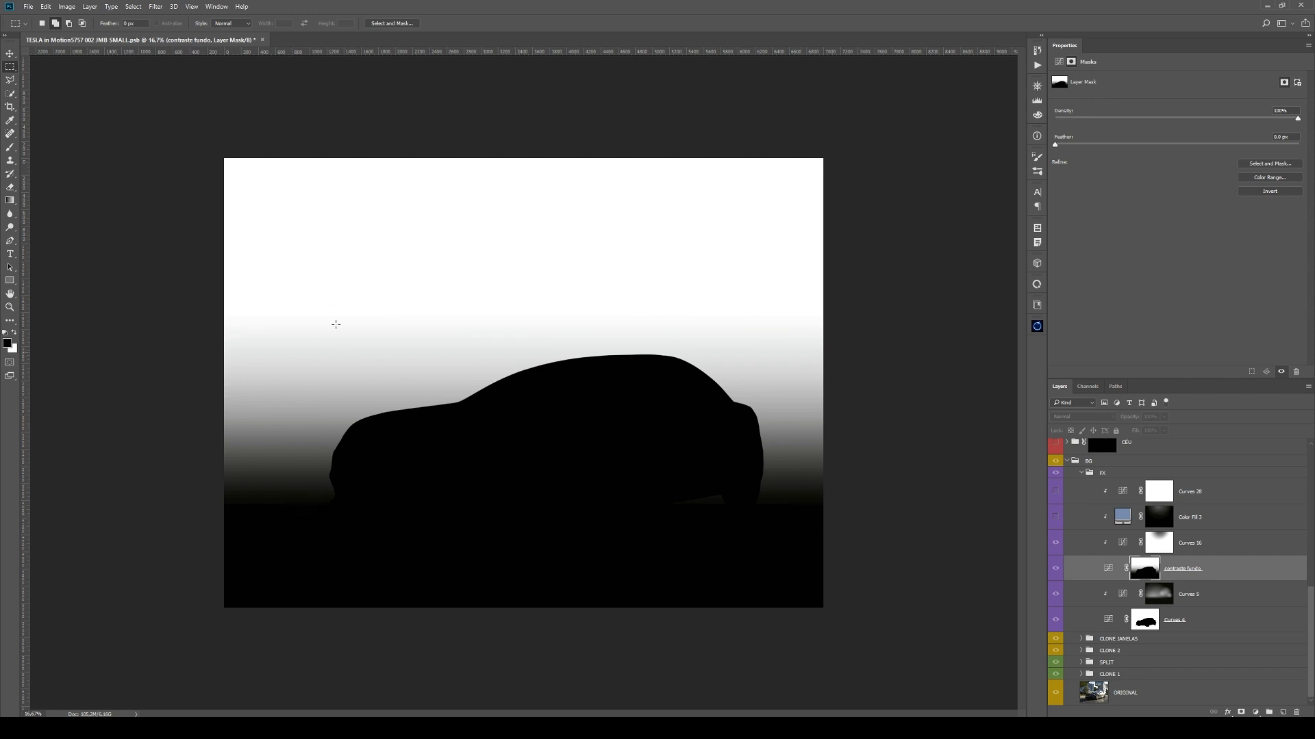
{"action": "left_click", "coordinate": [1138, 565], "text": "alt"}
{"action": "left_click", "coordinate": [1055, 567]}
{"action": "left_click", "coordinate": [1055, 568]}
{"action": "left_click", "coordinate": [1055, 568]}
{"action": "key", "text": "z"}
{"action": "left_click", "coordinate": [839, 356]}
{"action": "left_click", "coordinate": [767, 356]}
{"action": "left_click", "coordinate": [778, 369]}
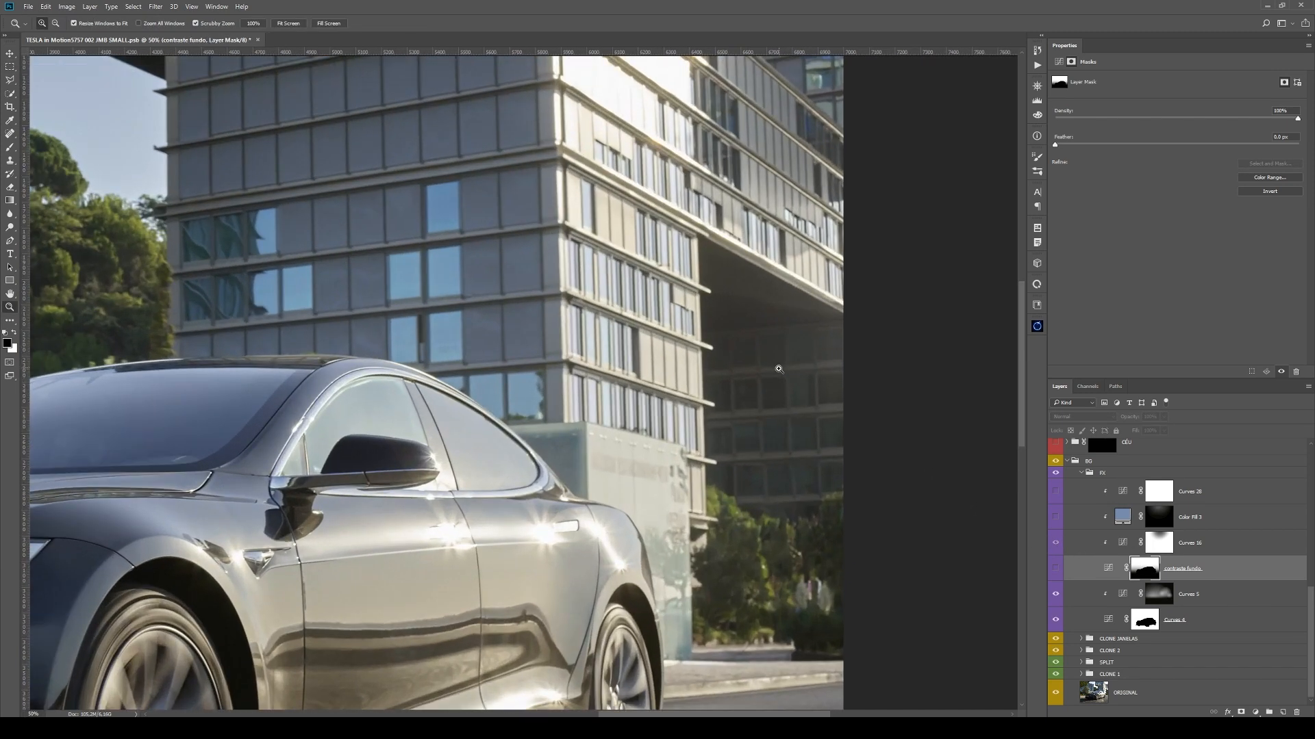
{"action": "left_click", "coordinate": [1056, 568]}
- Turn on the blue Color Fill layer and view its mask on its own over the sky area
{"action": "left_click", "coordinate": [565, 447], "text": "alt"}
{"action": "left_click", "coordinate": [566, 447], "text": "alt"}
{"action": "left_click", "coordinate": [566, 447], "text": "alt"}
{"action": "left_click", "coordinate": [1055, 517]}
{"action": "left_click", "coordinate": [578, 248]}
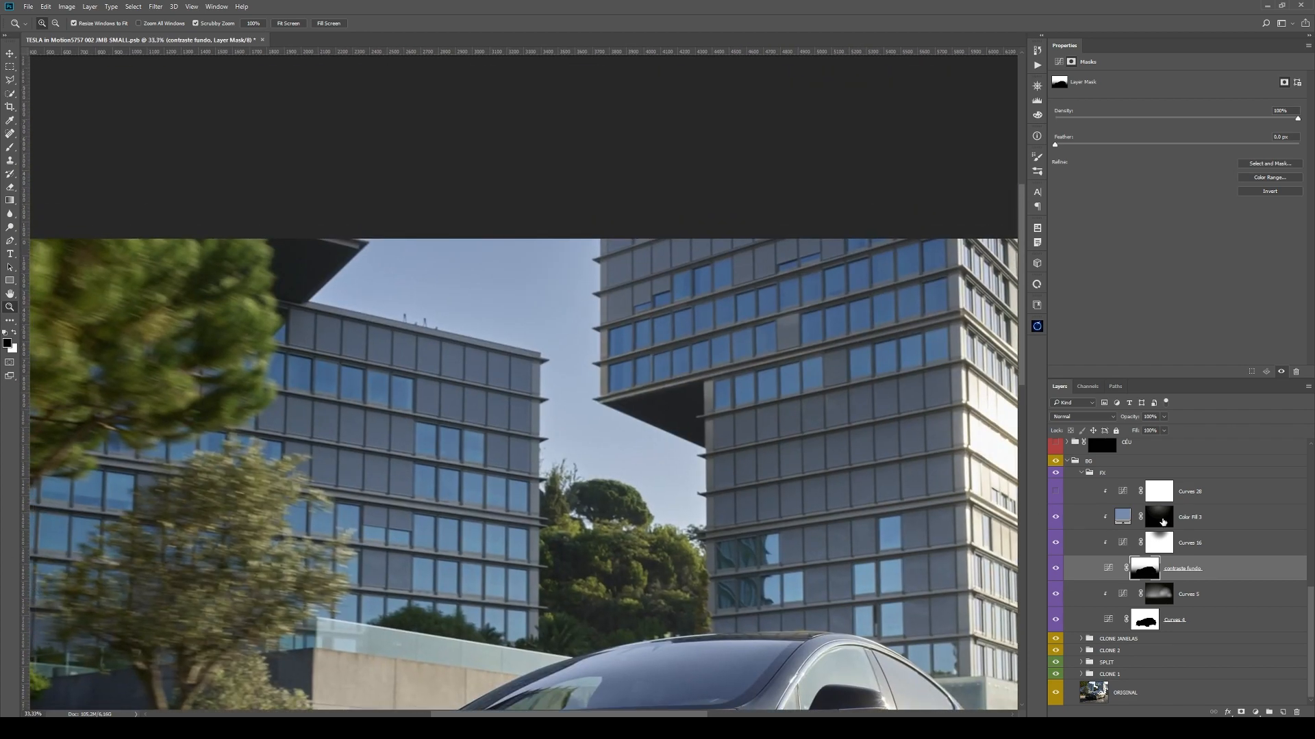
{"action": "left_click", "coordinate": [1157, 519], "text": "alt"}
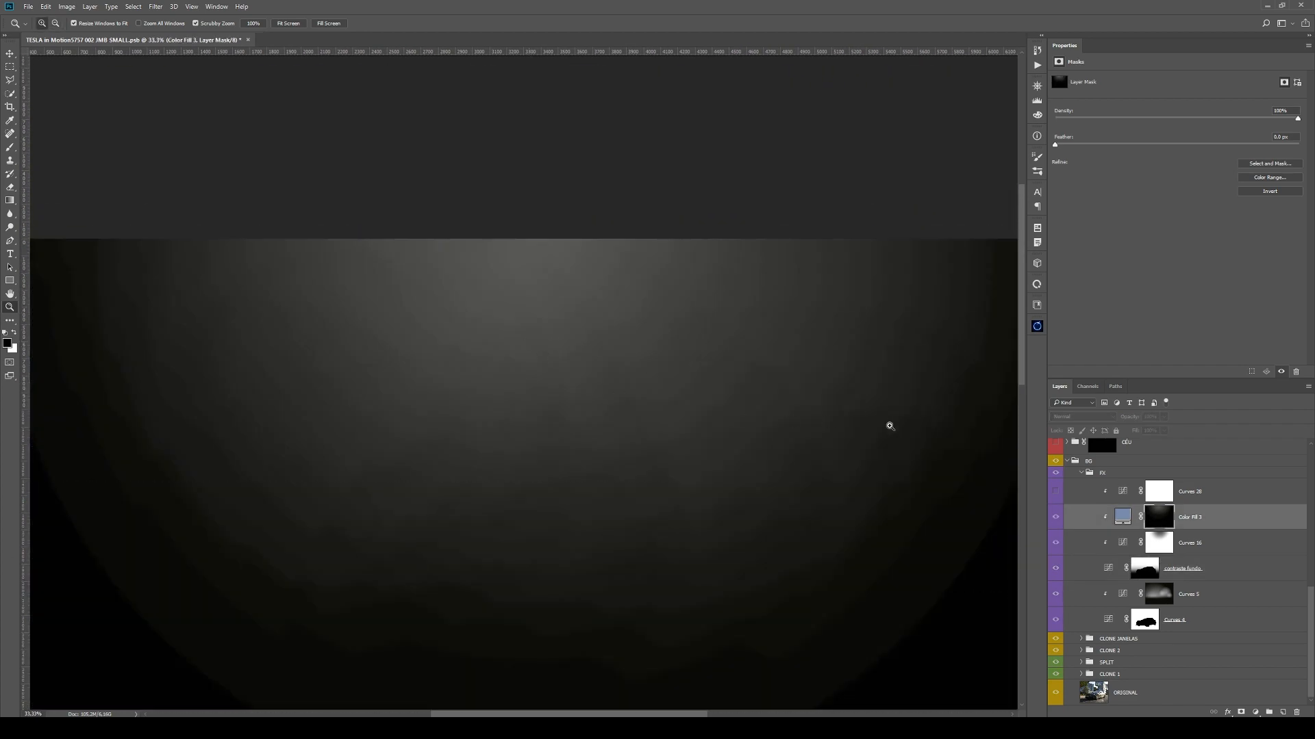
{"action": "left_click", "coordinate": [1160, 524], "text": "alt"}
- Compare the sky and buildings with the Color Fill layer off and on, rechecking its mask
{"action": "left_click", "coordinate": [1056, 520]}
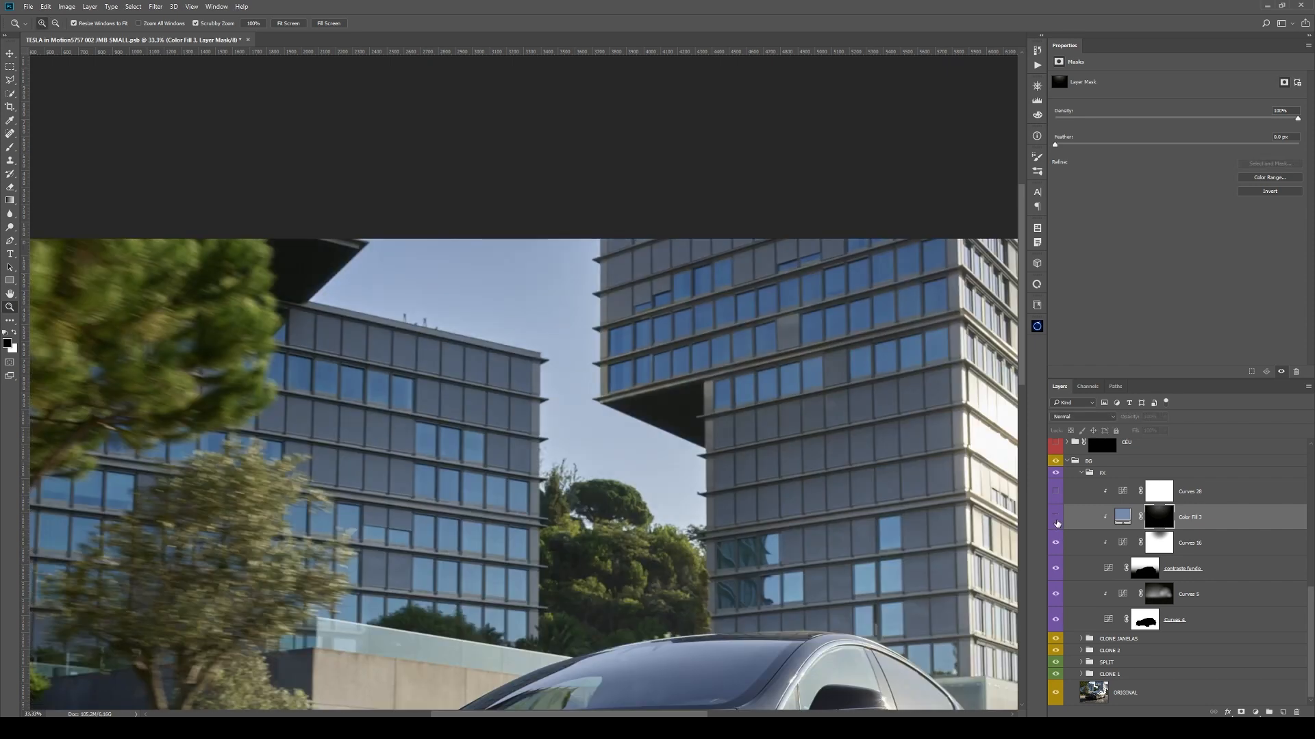
{"action": "left_click", "coordinate": [1056, 520]}
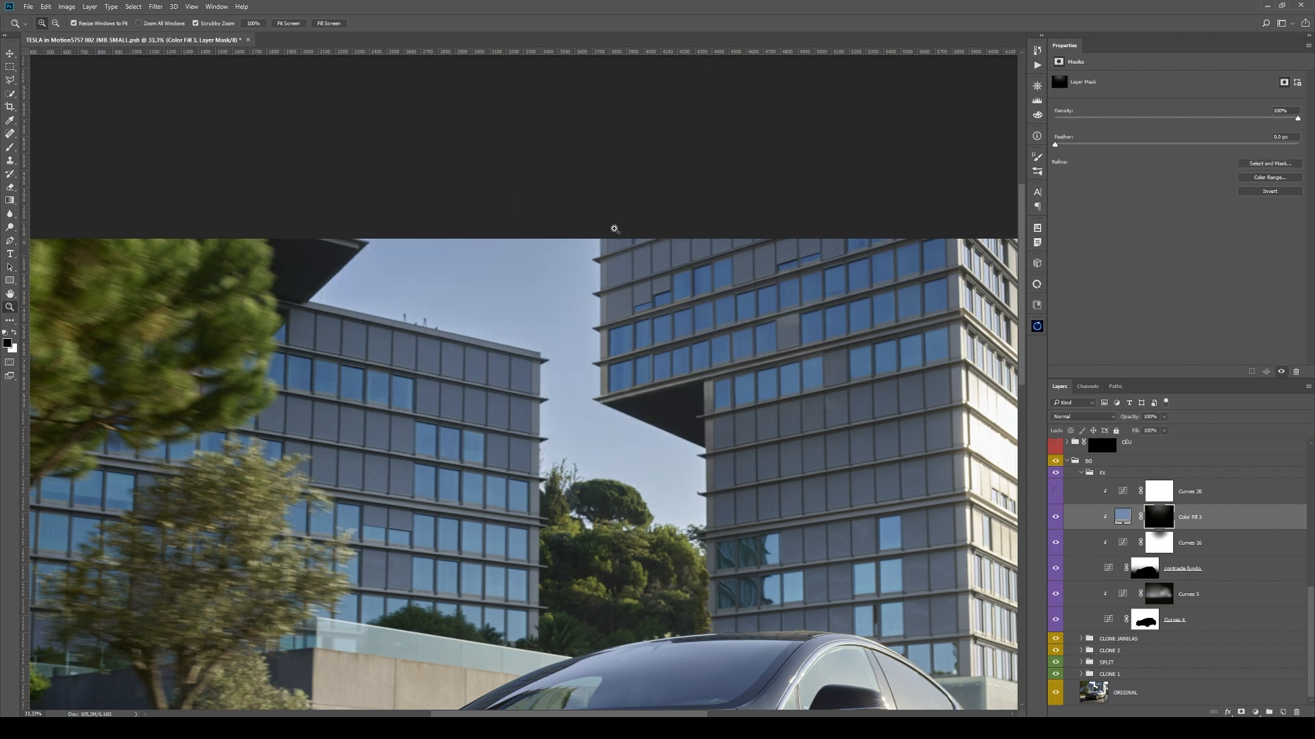
{"action": "left_click", "coordinate": [1158, 517], "text": "alt"}
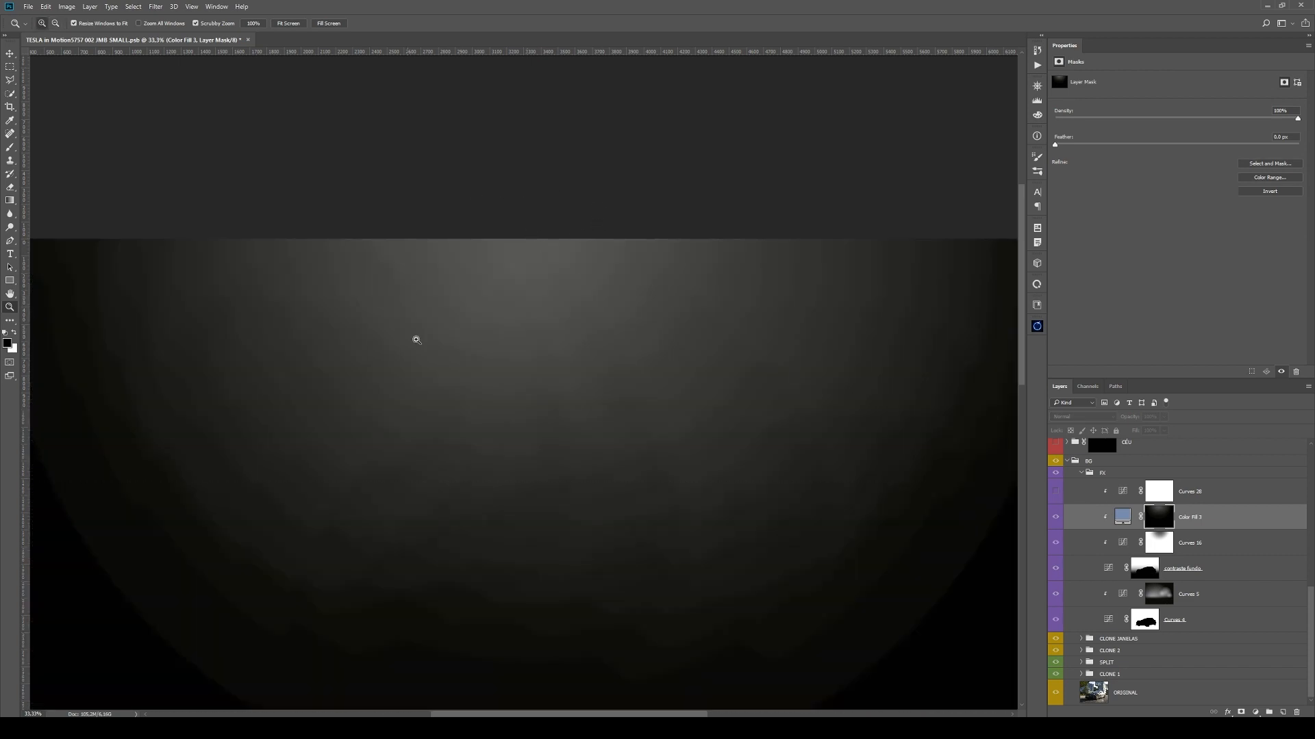
{"action": "left_click", "coordinate": [1165, 523], "text": "alt"}
{"action": "left_click", "coordinate": [1058, 519]}
{"action": "left_click", "coordinate": [1058, 519]}
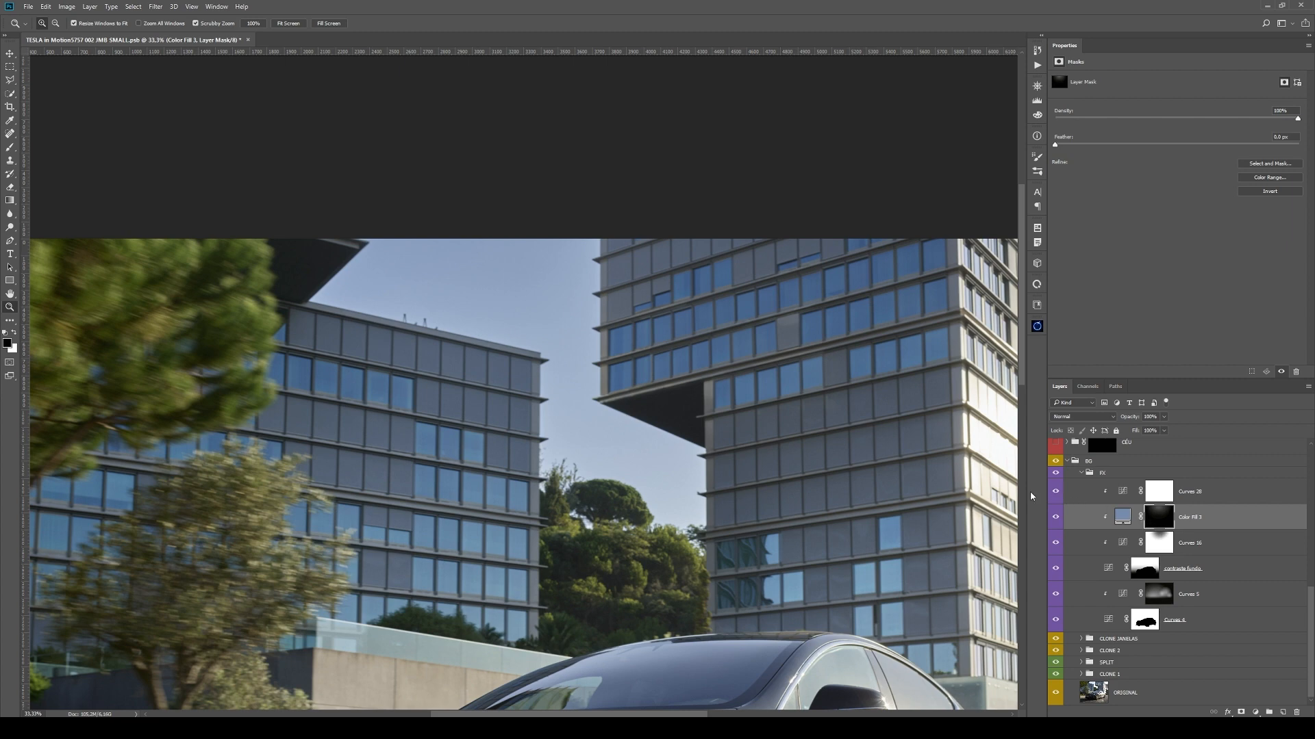
- Display the curve of the Curves 28 layer and delete that layer from the FX group
{"action": "key", "text": "ctrl+minus"}
{"action": "key", "text": "ctrl+minus"}
{"action": "left_click", "coordinate": [1073, 502]}
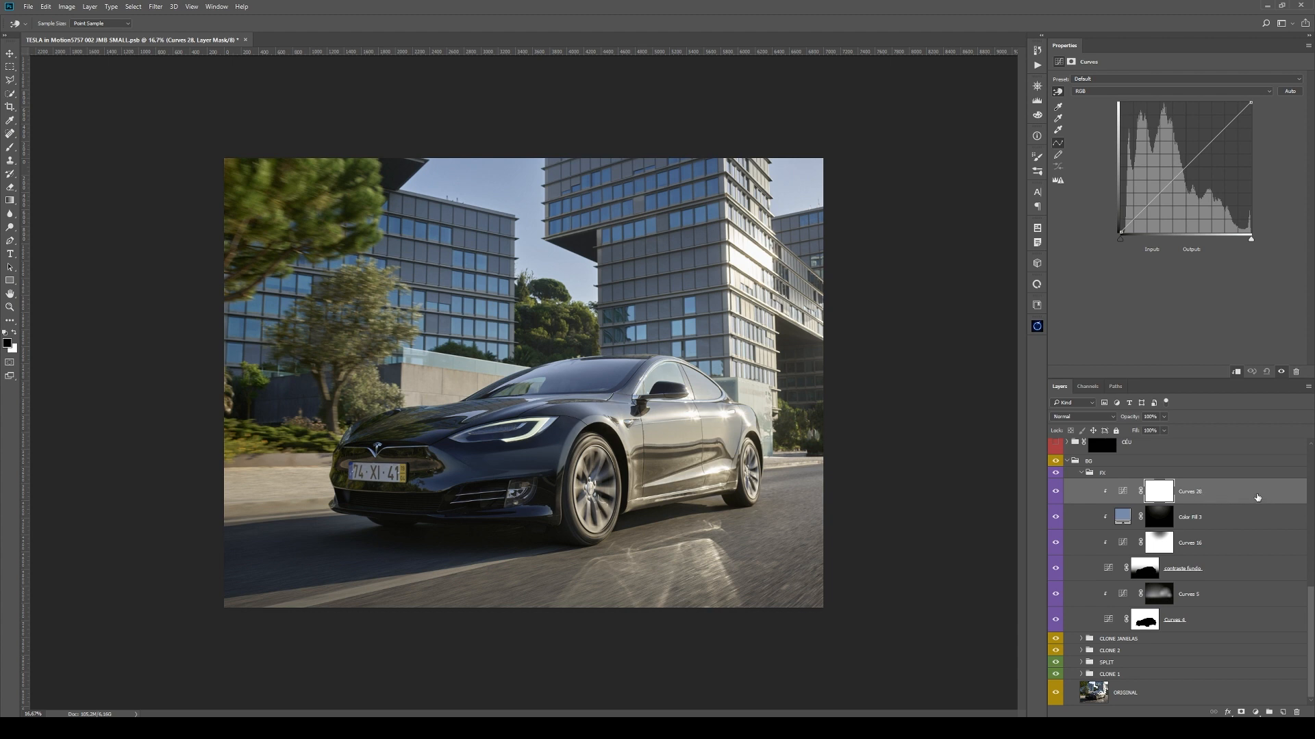
{"action": "left_click_drag", "start_coordinate": [1251, 495], "coordinate": [1296, 712]}
{"action": "key", "text": "z"}
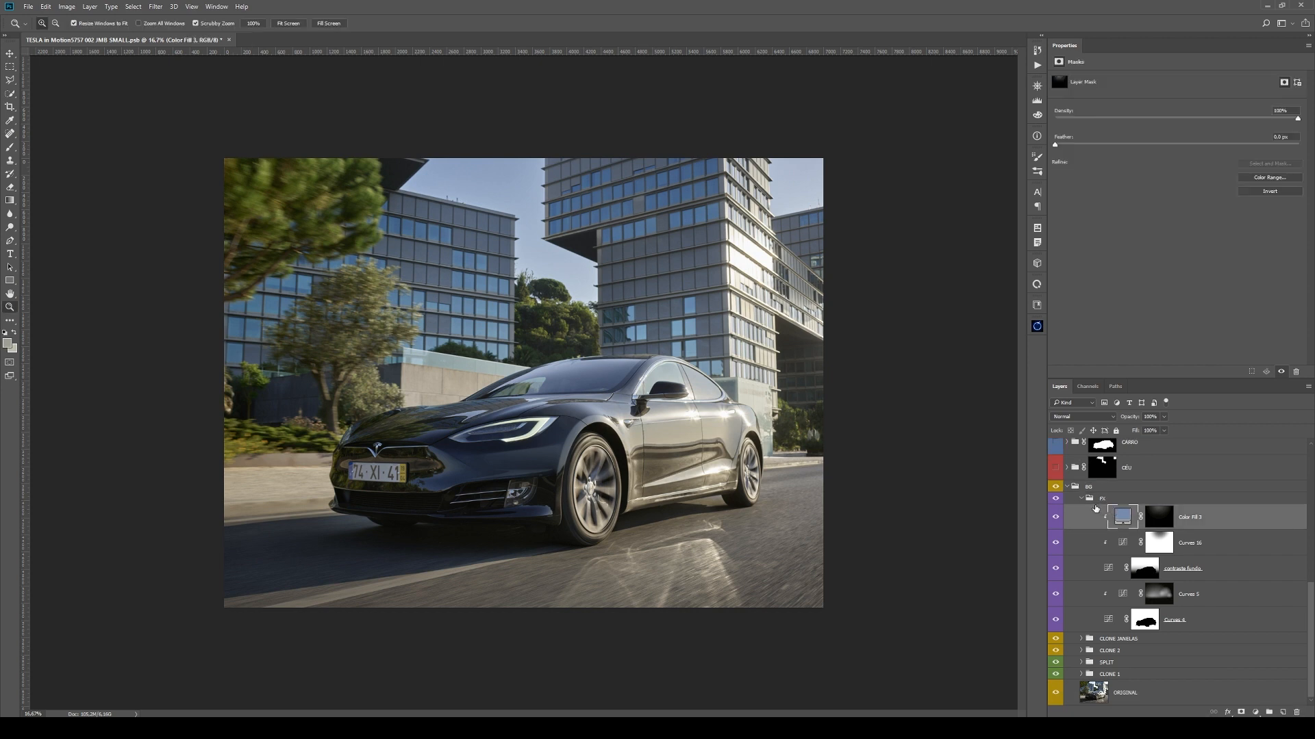
- Collapse the FX group, compare the image with the group off and on, and collapse the BG group
{"action": "left_click", "coordinate": [1082, 498]}
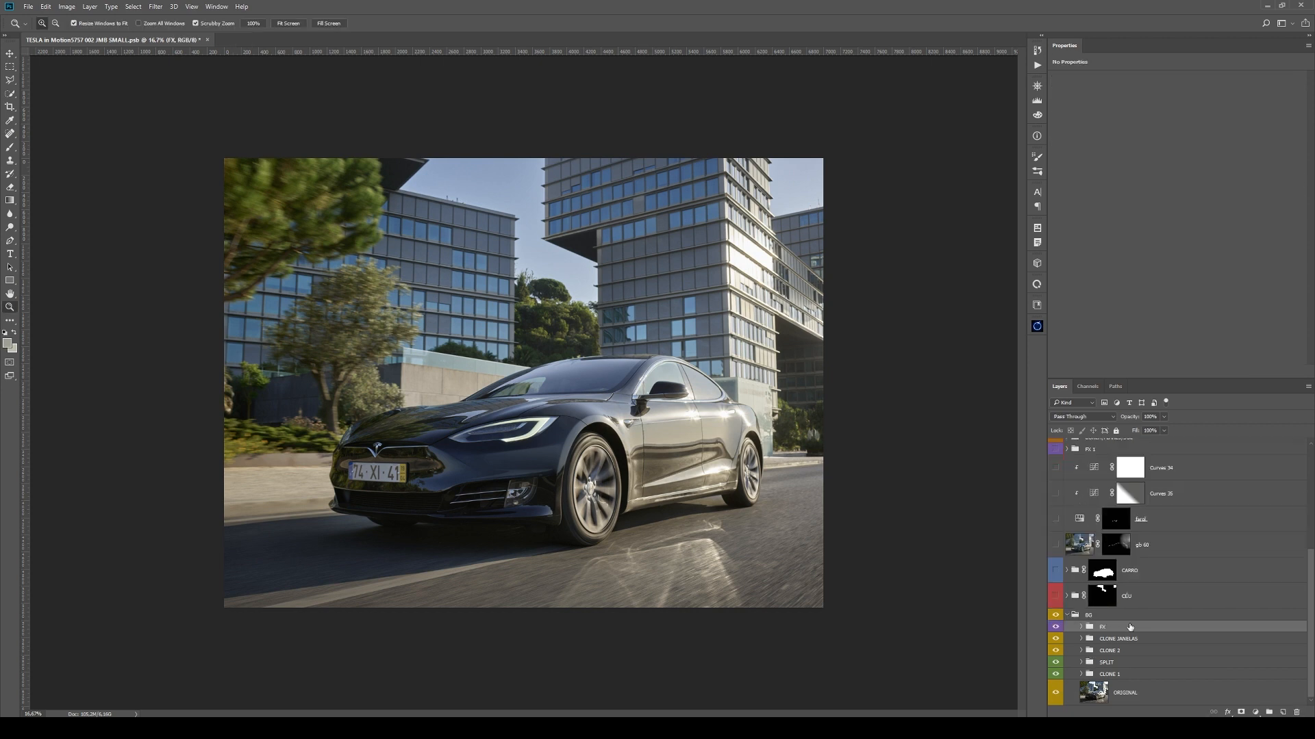
{"action": "left_click", "coordinate": [1058, 628]}
{"action": "left_click", "coordinate": [1057, 628]}
{"action": "left_click", "coordinate": [1069, 615]}
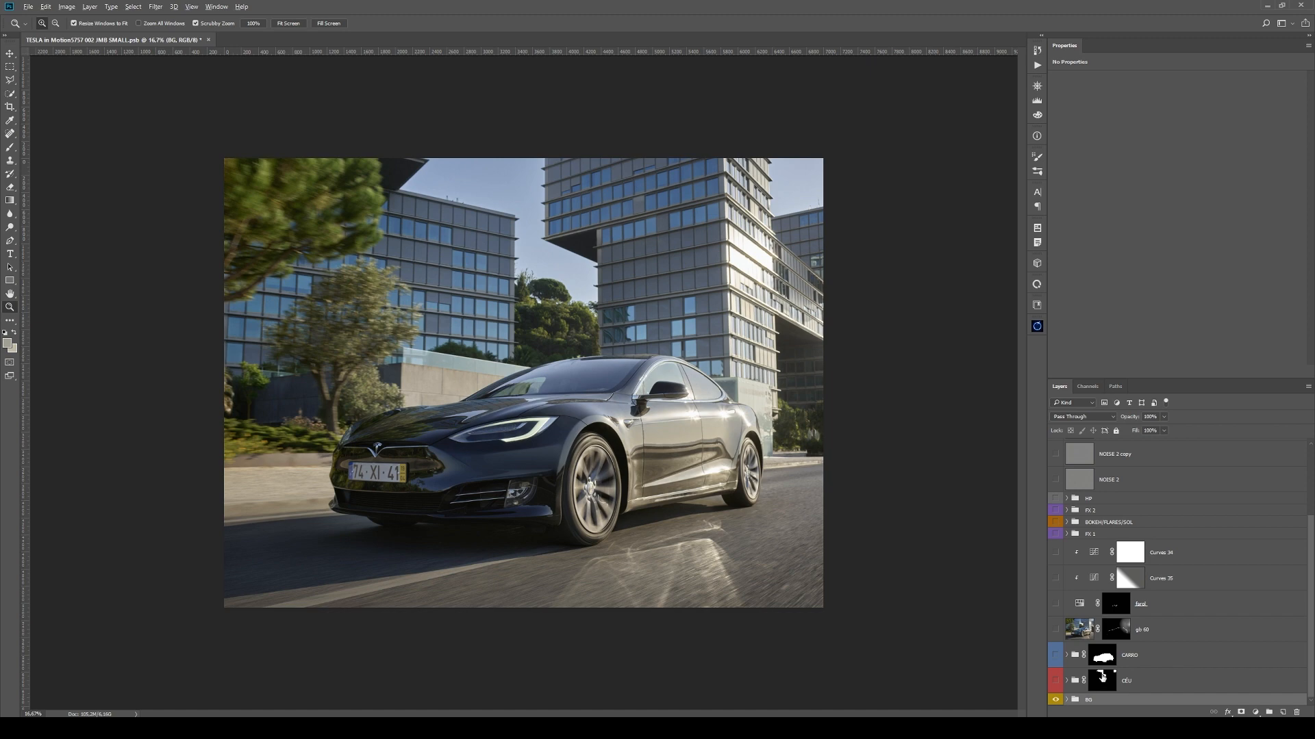
- View the CÉU group's mask on its own and examine its edges along the buildings and trees up close
{"action": "left_click", "coordinate": [1101, 679], "text": "alt"}
{"action": "left_click", "coordinate": [569, 222]}
{"action": "left_click", "coordinate": [568, 222]}
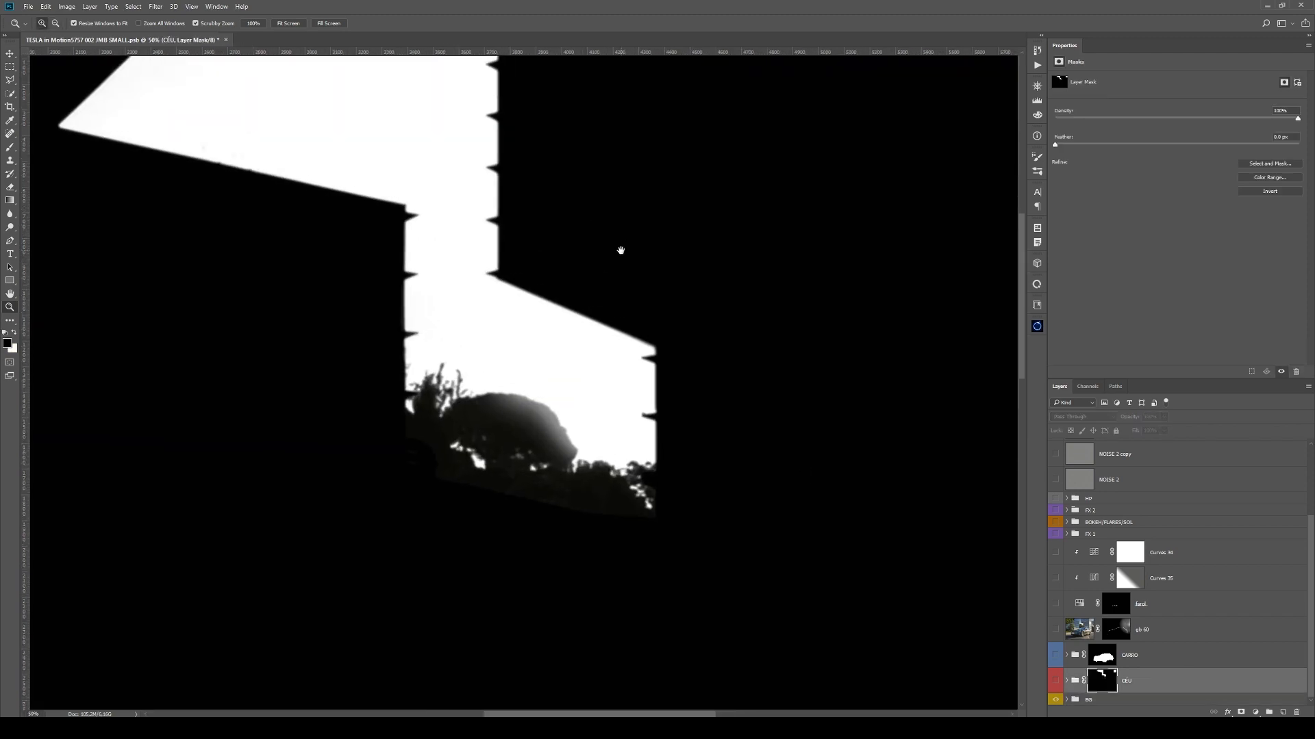
{"action": "left_click_drag", "start_coordinate": [808, 335], "coordinate": [780, 458]}
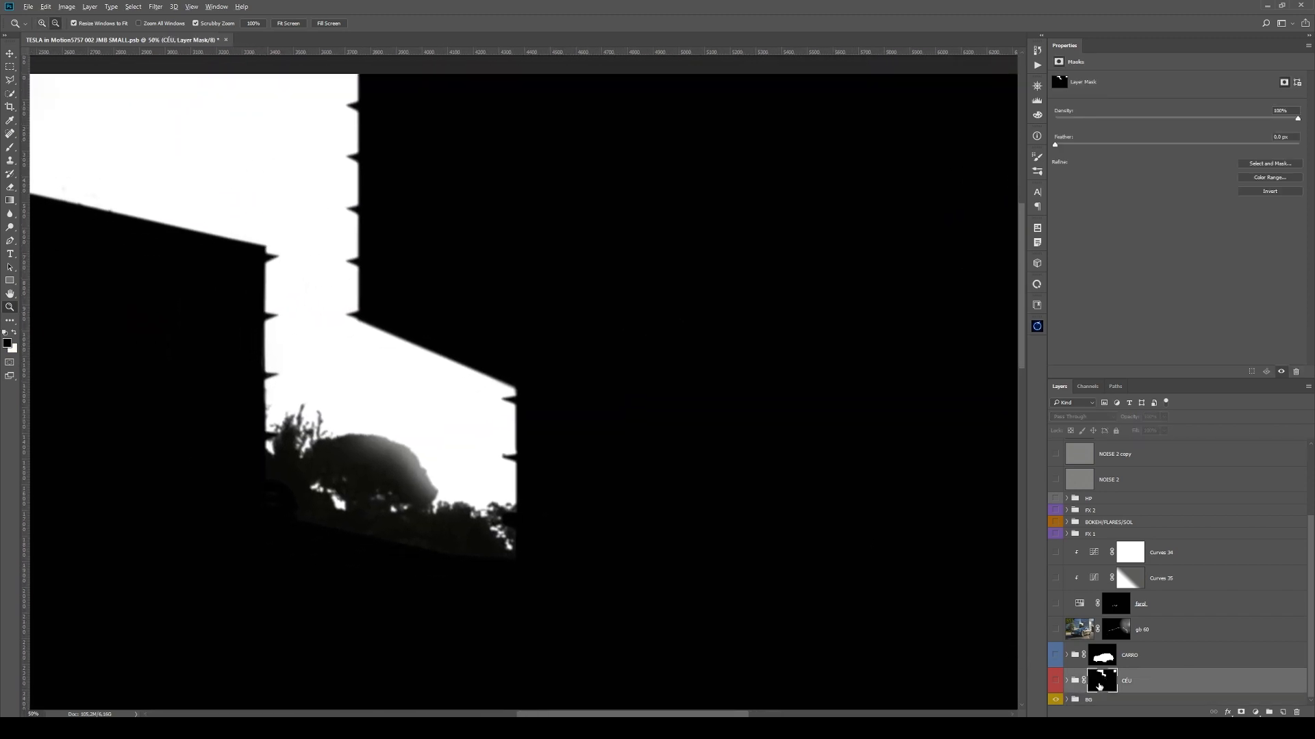
- Compare the full image with the CÉU group off and on, leaving the group visible
{"action": "left_click", "coordinate": [1056, 683]}
{"action": "left_click", "coordinate": [1056, 682]}
{"action": "left_click", "coordinate": [1056, 683]}
{"action": "left_click", "coordinate": [608, 414], "text": "alt"}
{"action": "left_click", "coordinate": [608, 414], "text": "alt"}
{"action": "left_click", "coordinate": [608, 414], "text": "alt"}
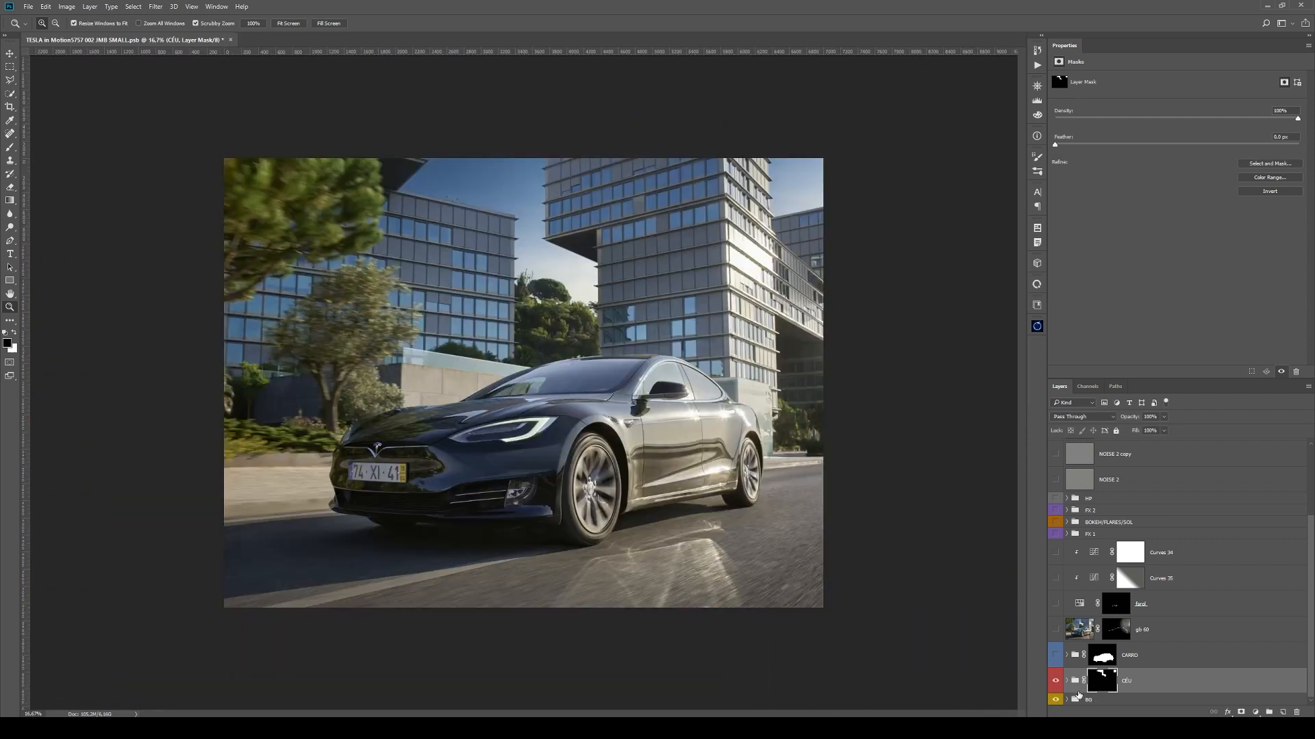
- Expand the CÉU group and disable its mask to see the unmasked sky layers
{"action": "left_click", "coordinate": [1065, 683]}
{"action": "left_click", "coordinate": [1065, 682]}
{"action": "scroll", "coordinate": [1099, 633], "scroll_direction": "down", "scroll_amount": 3}
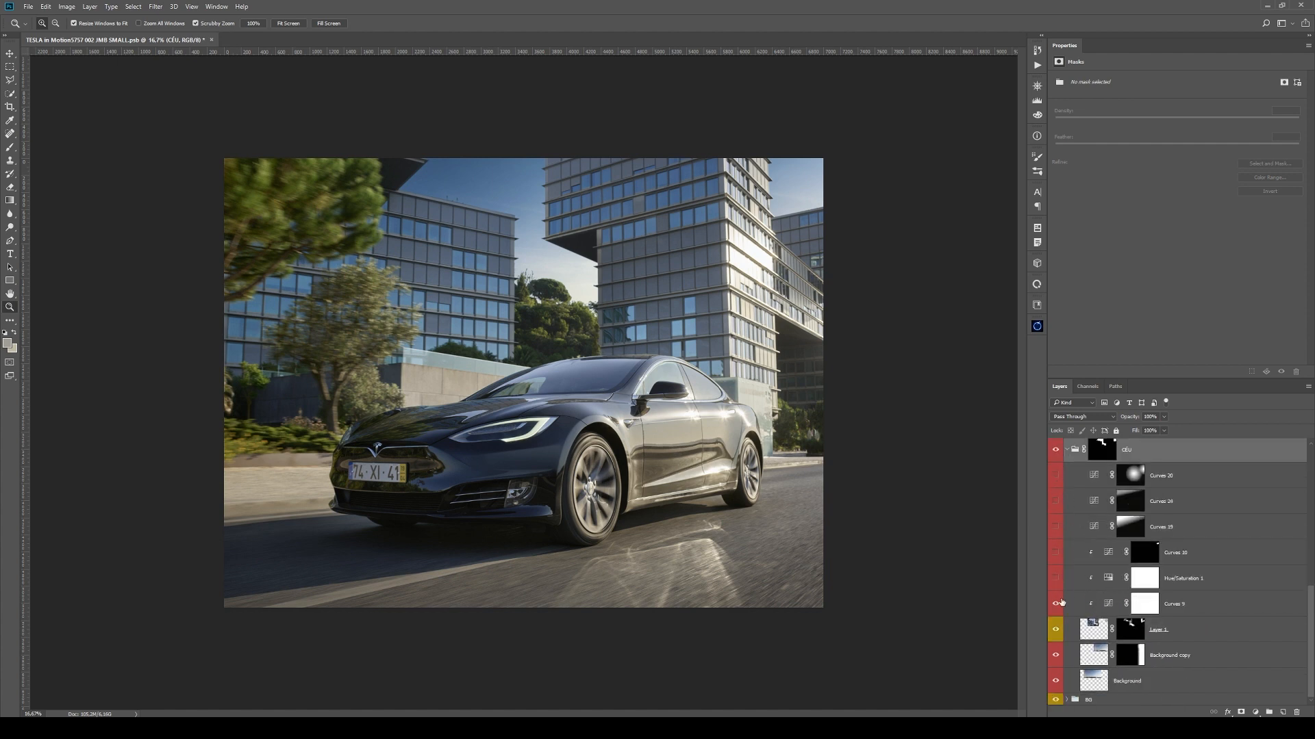
{"action": "scroll", "coordinate": [1057, 656], "scroll_direction": "up", "scroll_amount": 2}
{"action": "left_click", "coordinate": [1101, 526], "text": "shift"}
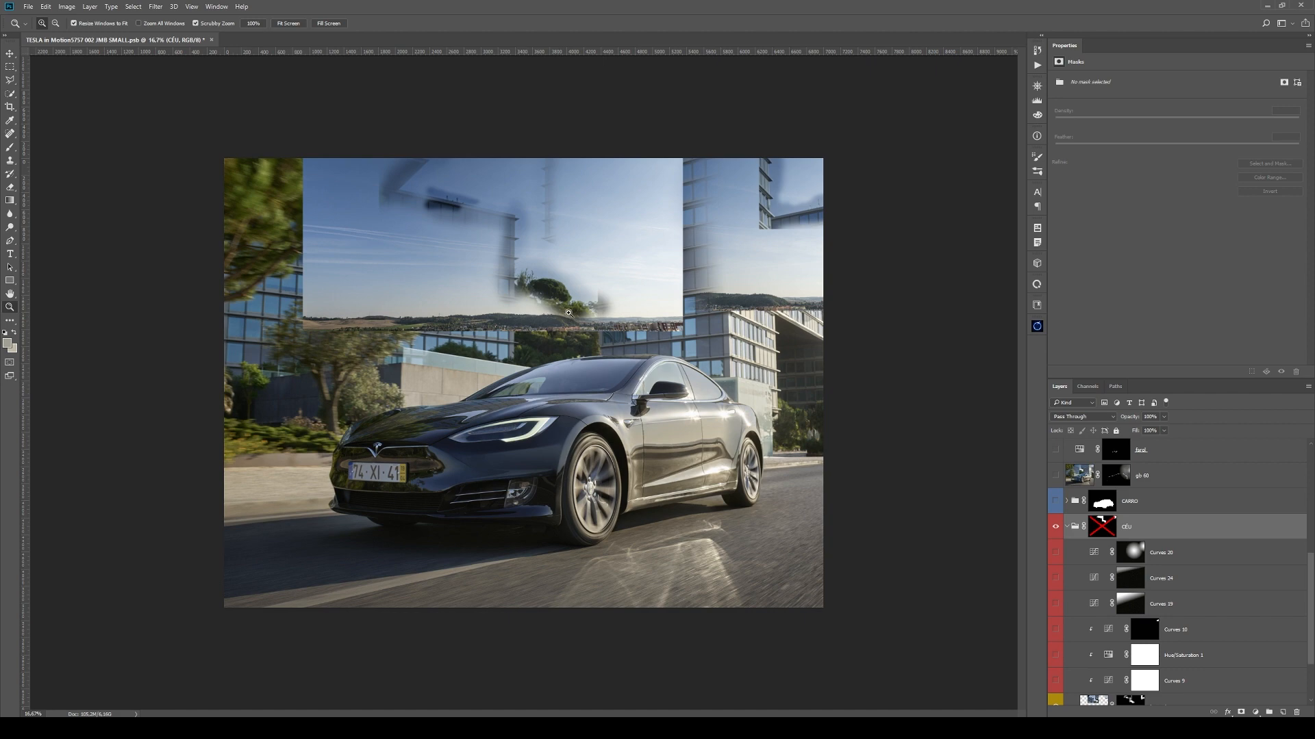
{"action": "scroll", "coordinate": [1121, 667], "scroll_direction": "down", "scroll_amount": 2}
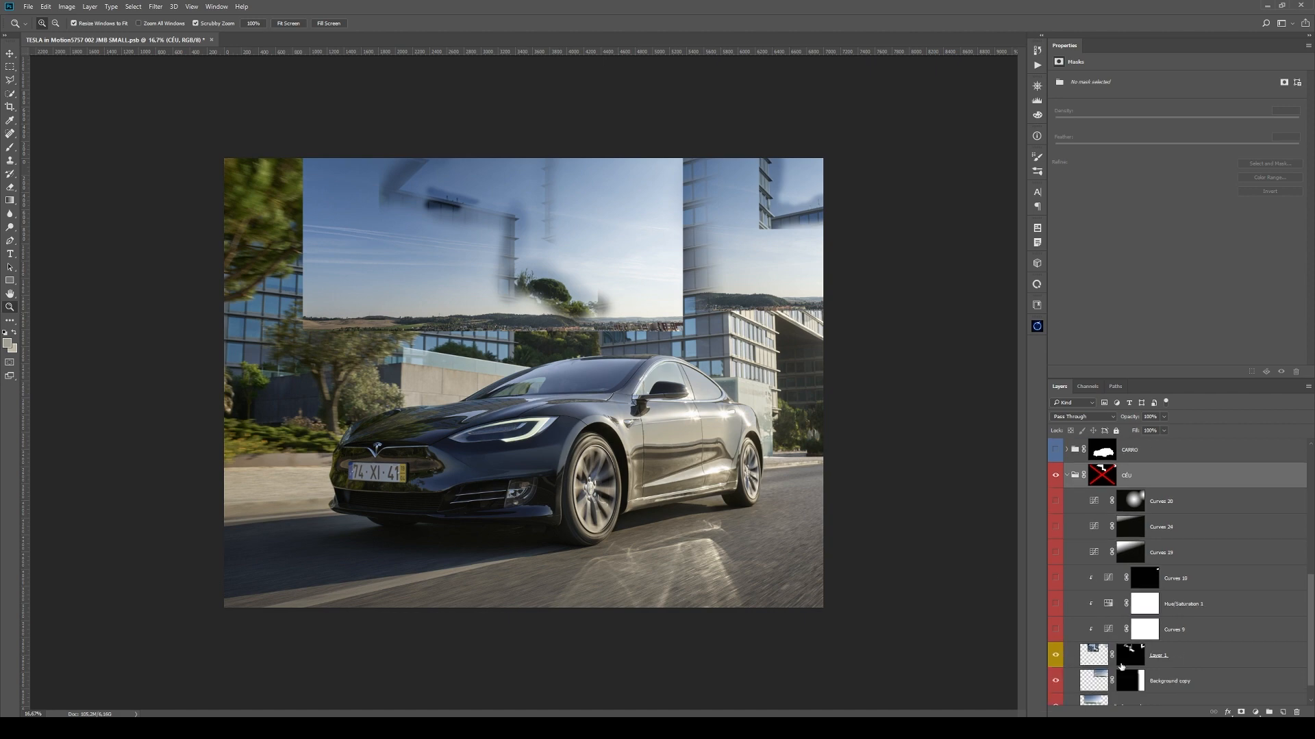
- View the Background sky layer on its own, restoring the other layers with Layer 1 and Background copy hidden
{"action": "left_click", "coordinate": [1056, 704], "text": "alt"}
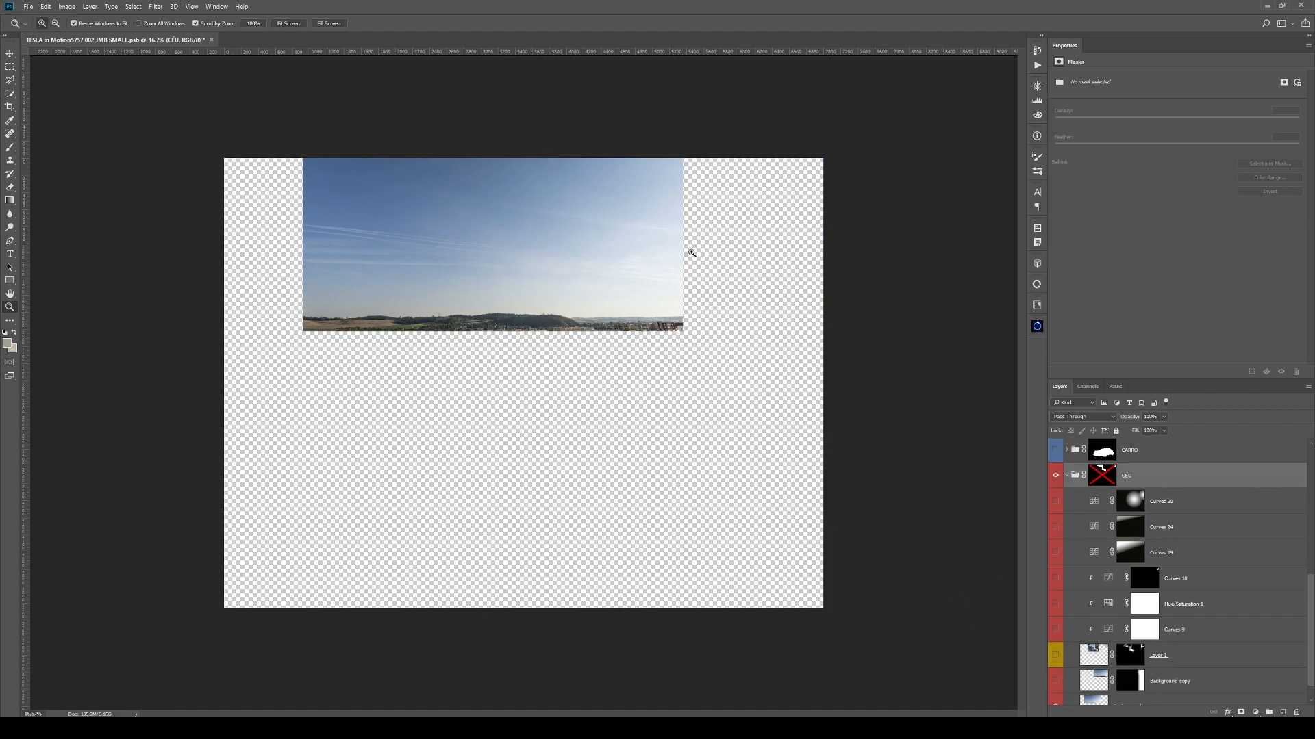
{"action": "key", "text": "alt"}
{"action": "left_click_drag", "start_coordinate": [1055, 656], "coordinate": [1056, 681]}
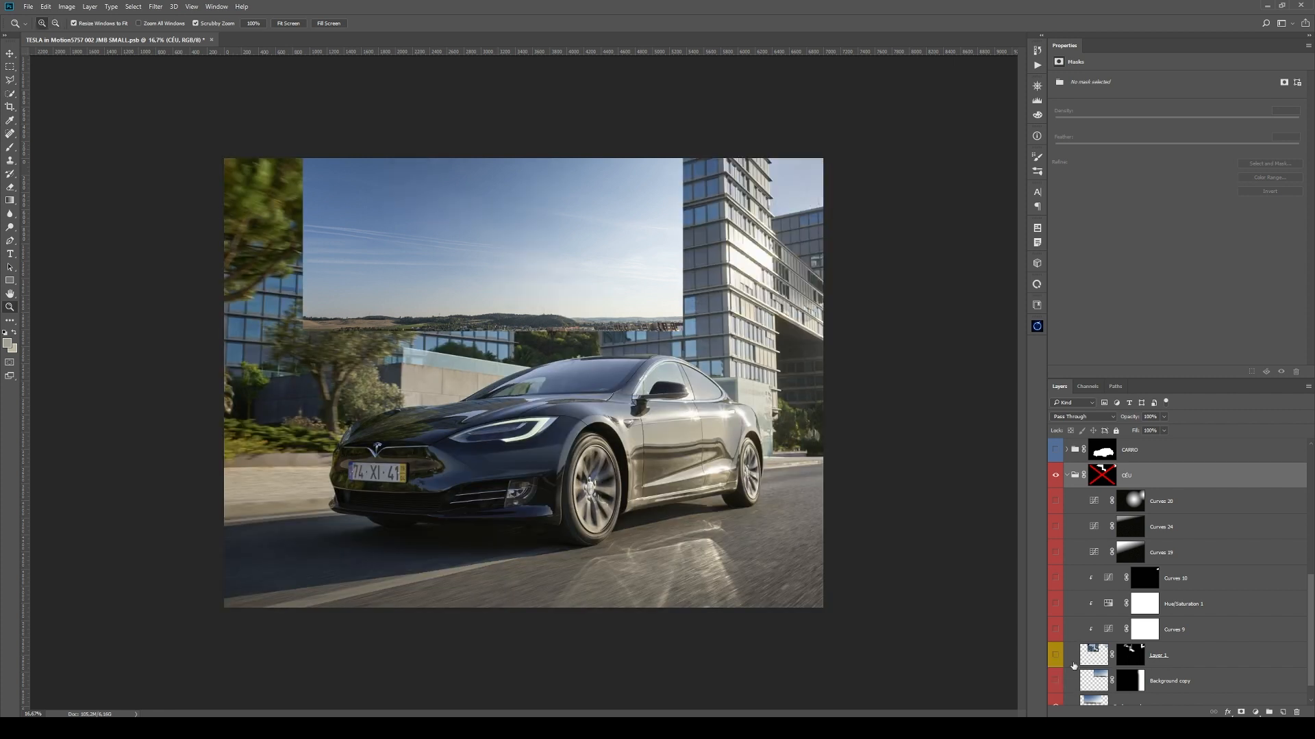
- Re-enable the CÉU group's mask and select the Background sky layer
{"action": "scroll", "coordinate": [1140, 542], "scroll_direction": "down", "scroll_amount": 1}
{"action": "left_click", "coordinate": [1102, 449], "text": "shift"}
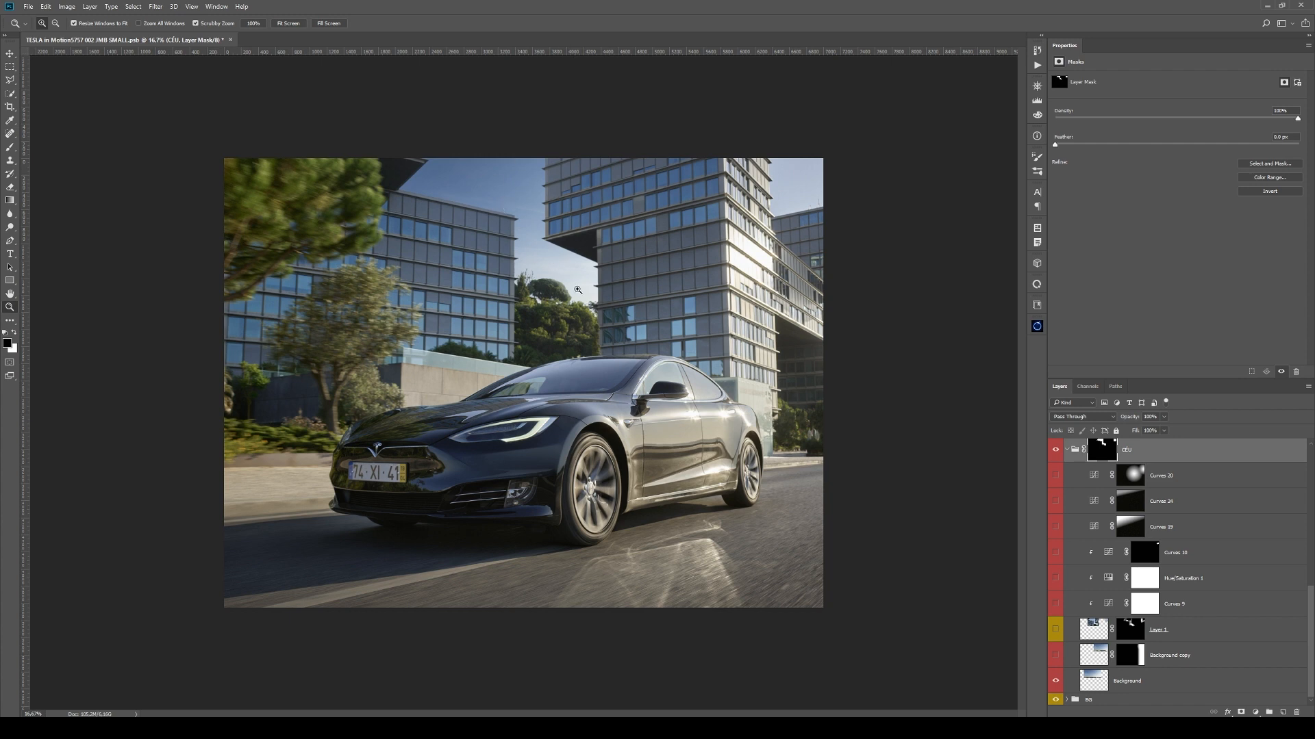
{"action": "left_click", "coordinate": [1148, 682]}
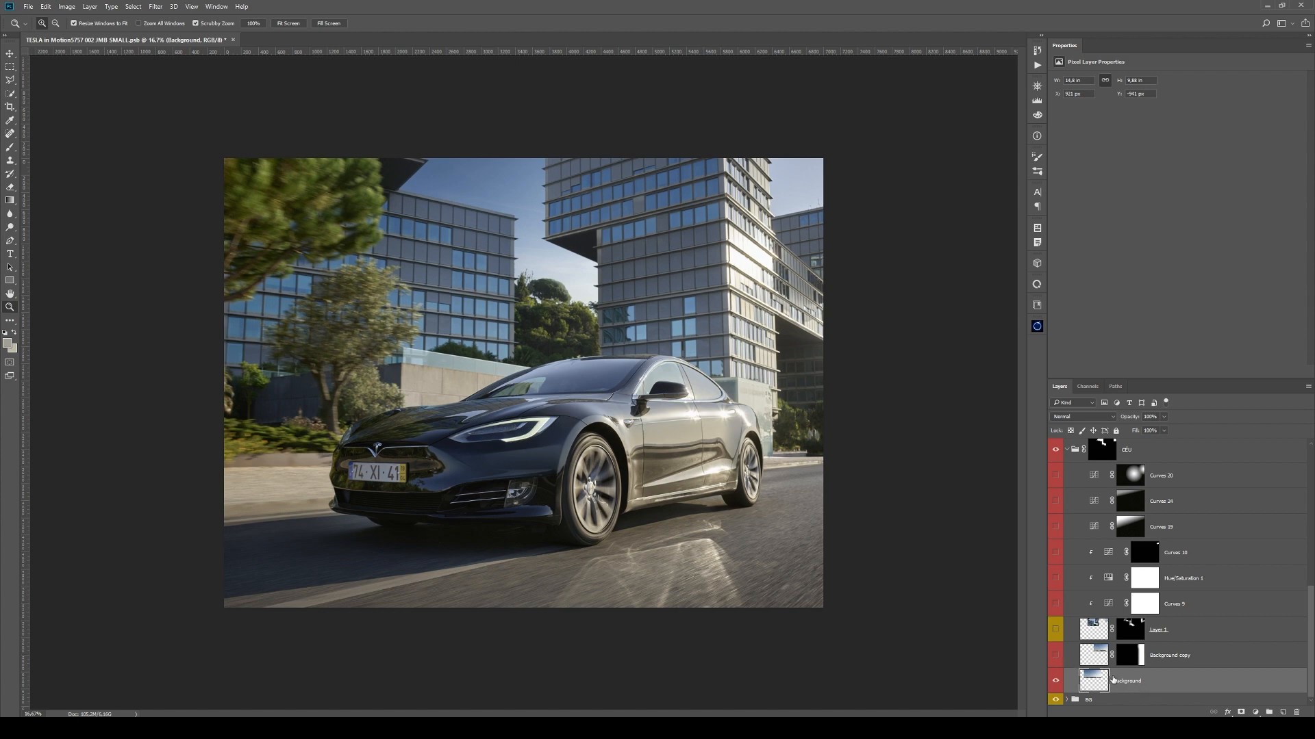
- Check the CÉU group's mask on its own and show the Background copy layer
{"action": "scroll", "coordinate": [1123, 510], "scroll_direction": "up", "scroll_amount": 2}
{"action": "left_click", "coordinate": [1101, 503]}
{"action": "left_click", "coordinate": [1101, 503], "text": "alt"}
{"action": "left_click", "coordinate": [1101, 502], "text": "alt"}
{"action": "scroll", "coordinate": [1133, 594], "scroll_direction": "down", "scroll_amount": 1}
{"action": "scroll", "coordinate": [1133, 594], "scroll_direction": "down", "scroll_amount": 1}
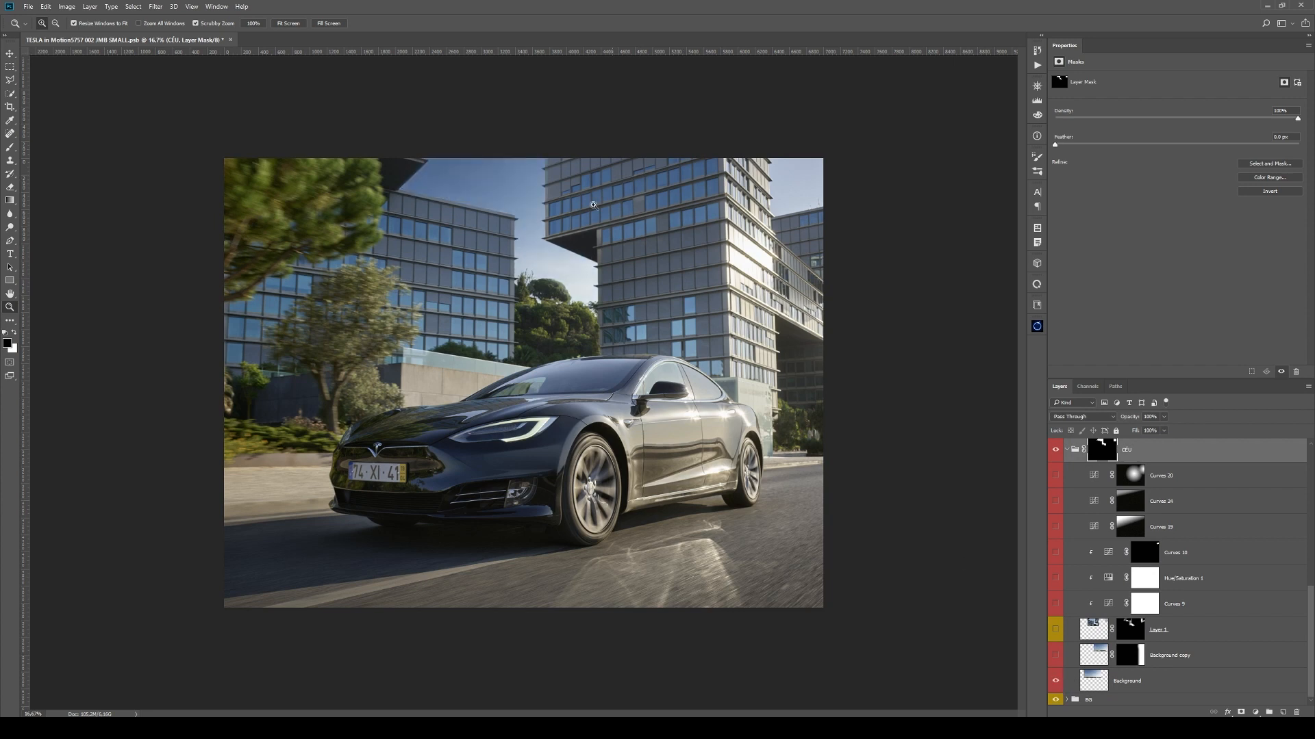
{"action": "left_click", "coordinate": [1078, 682]}
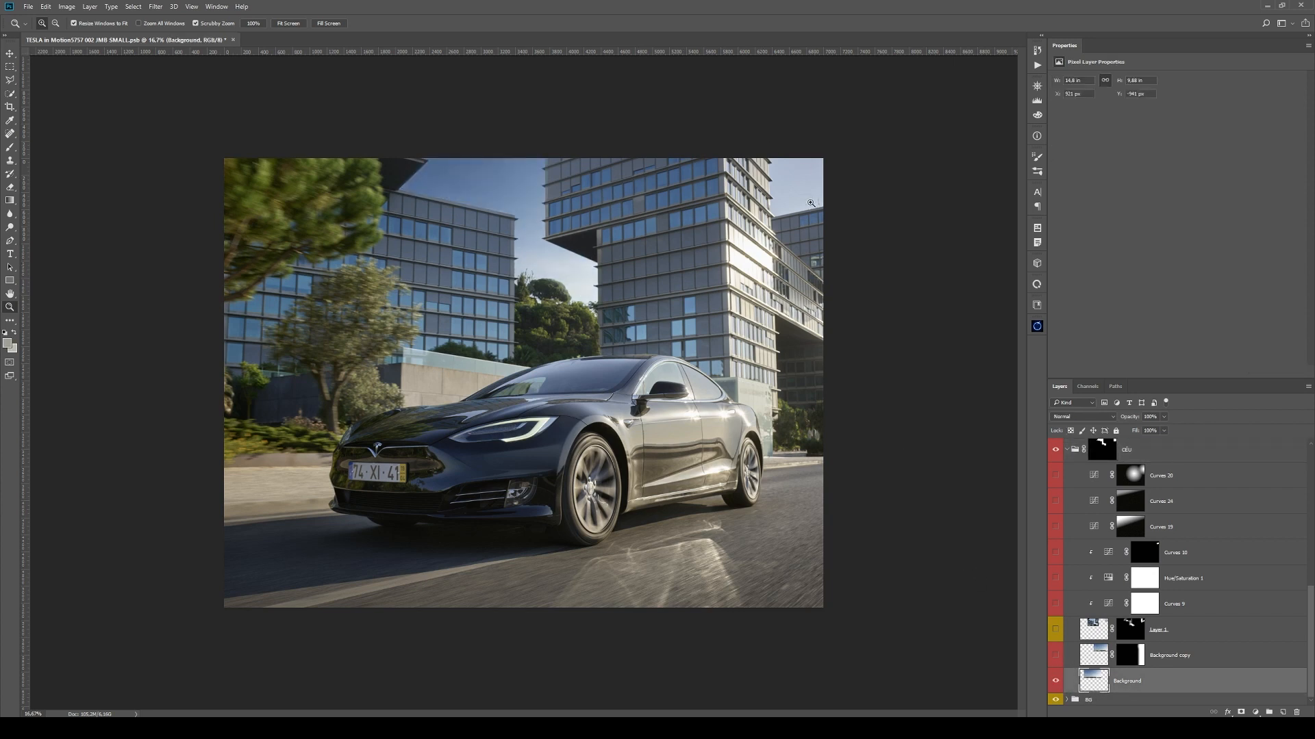
{"action": "left_click", "coordinate": [1055, 658]}
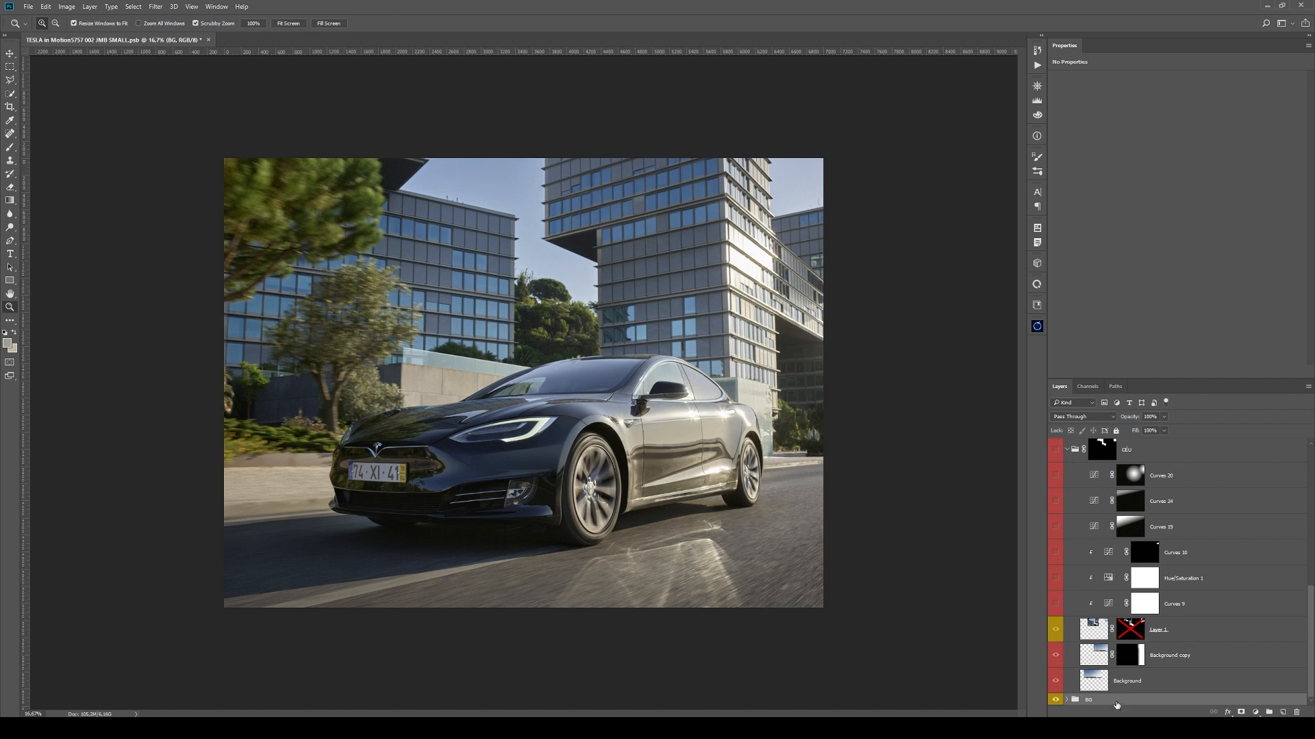
- Stamp the visible image into a new layer above BG and copy a rectangle about 10 by 7 in around the central sky to its own layer
{"action": "key", "text": "ctrl+alt+shift+e"}
{"action": "key", "text": "m"}
{"action": "left_click_drag", "start_coordinate": [389, 130], "coordinate": [645, 336]}
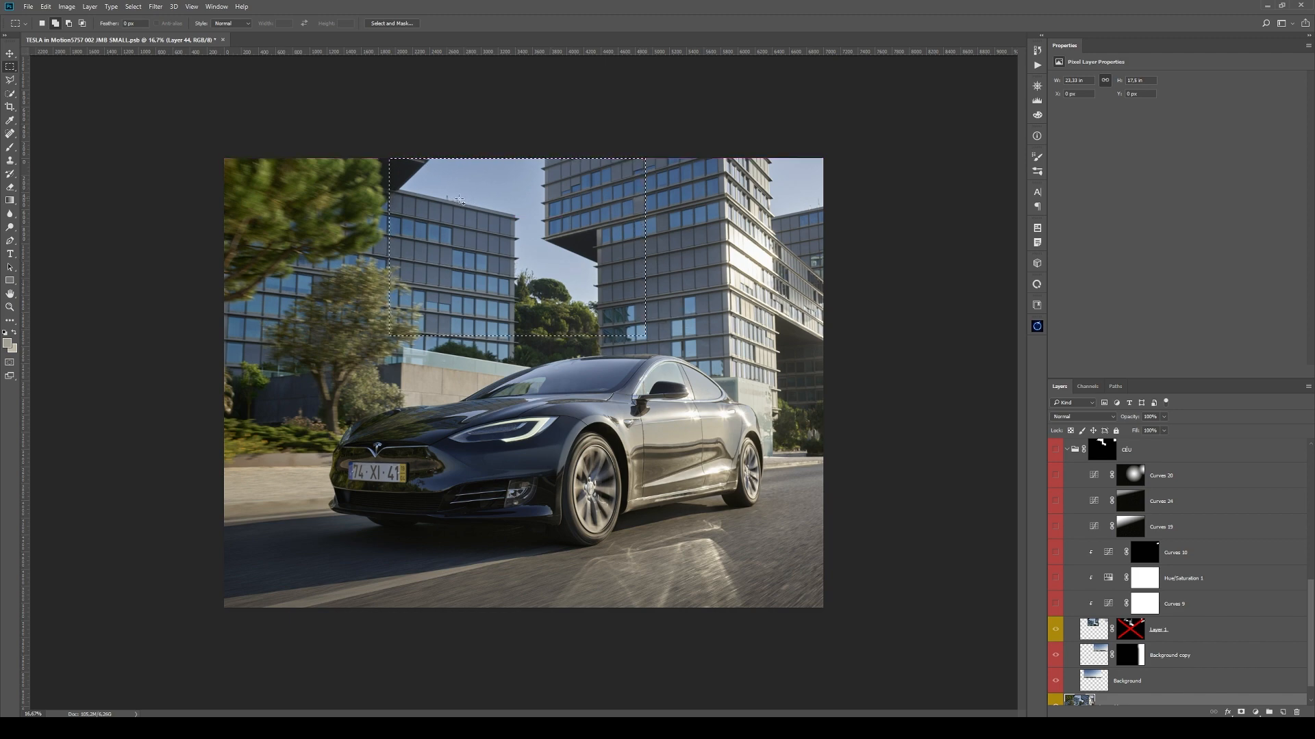
{"action": "key", "text": "z"}
{"action": "left_click", "coordinate": [459, 200]}
{"action": "left_click", "coordinate": [459, 199]}
{"action": "left_click", "coordinate": [459, 199]}
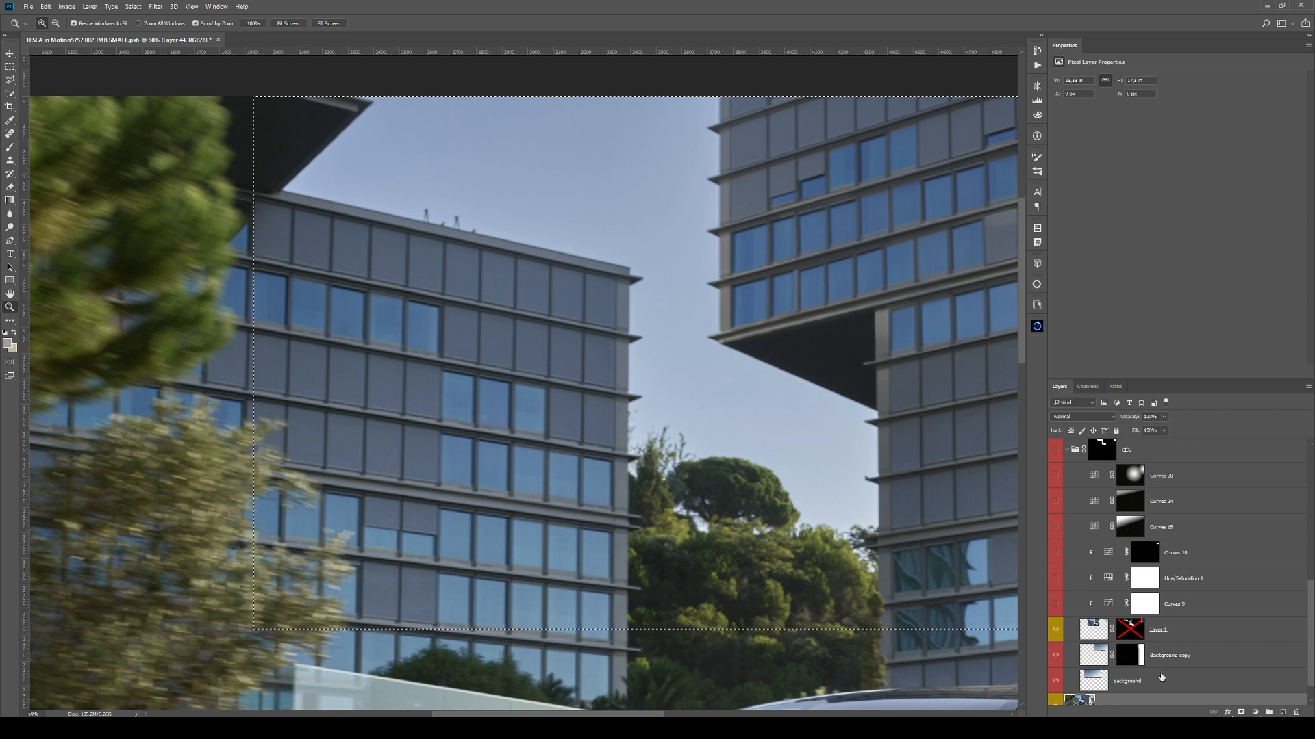
{"action": "key", "text": "ctrl+j"}
- Hide the stamped layer, view the copied sky section on its own, and restore the surrounding layers
{"action": "left_click", "coordinate": [1055, 681]}
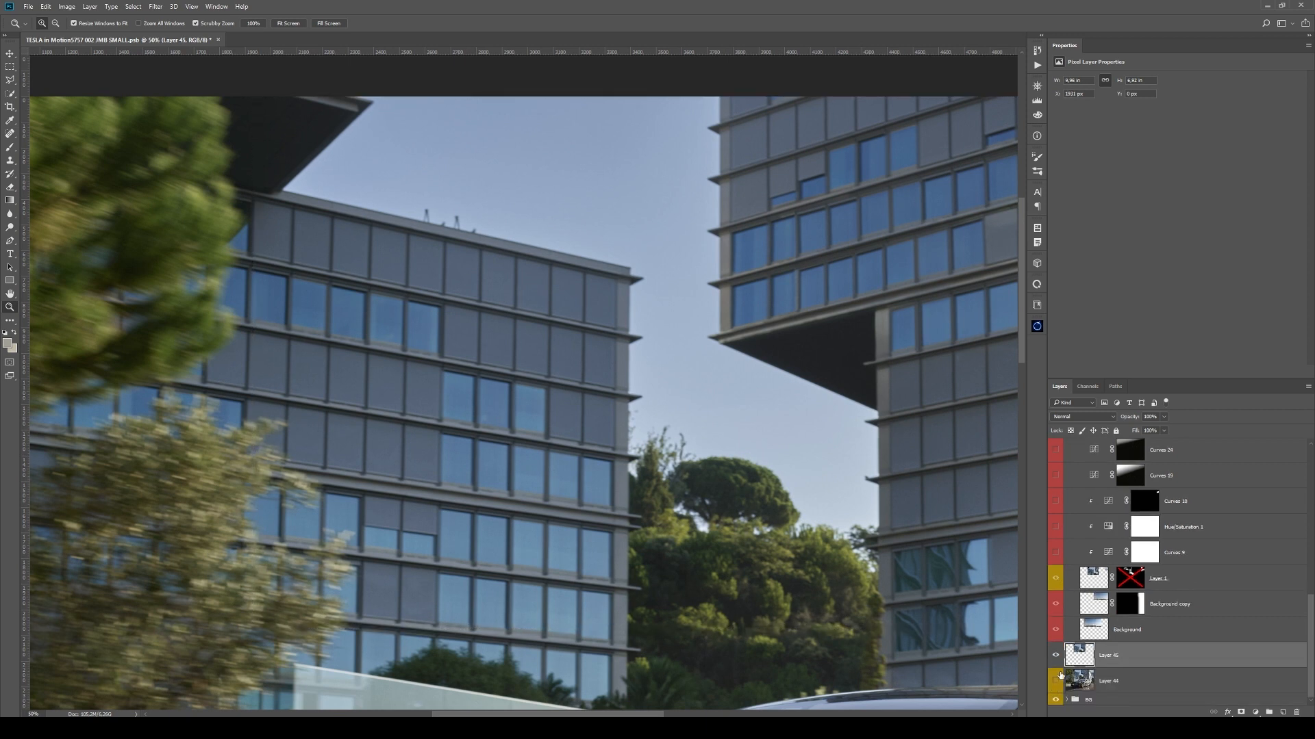
{"action": "left_click", "coordinate": [1058, 659], "text": "alt"}
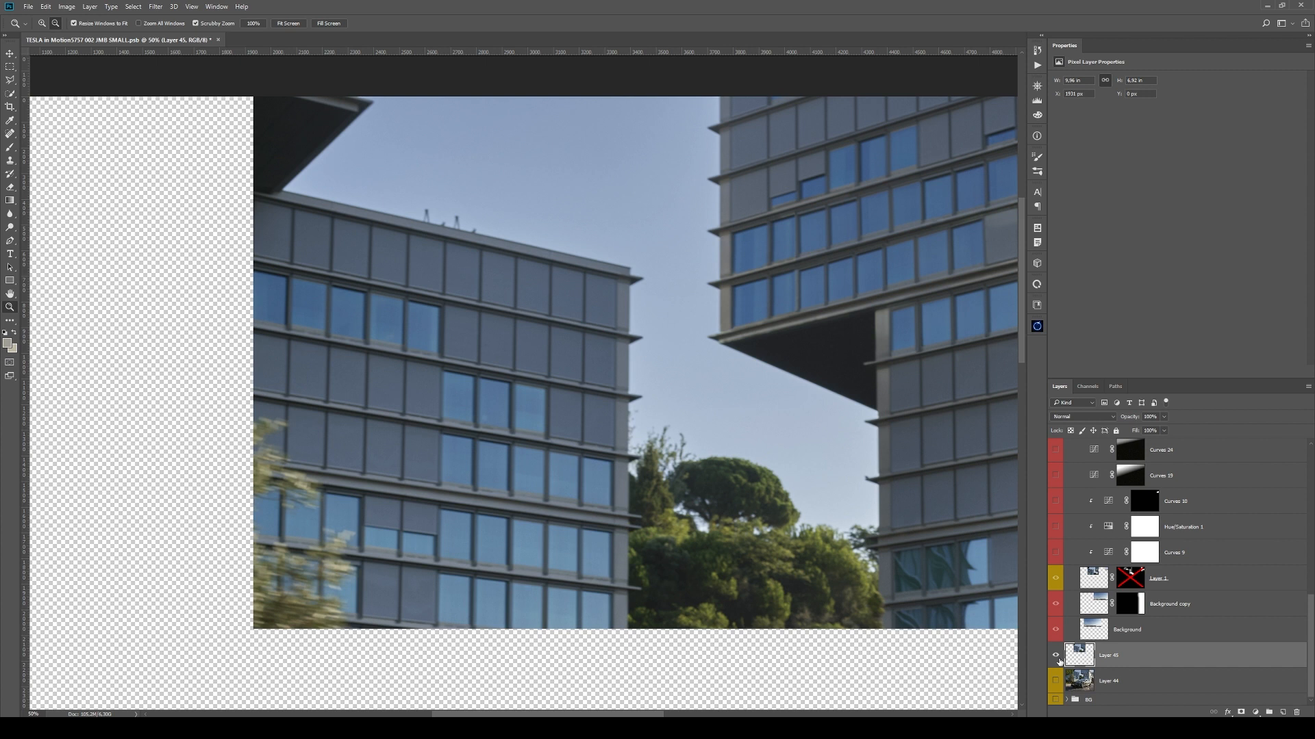
{"action": "left_click", "coordinate": [1056, 658], "text": "alt"}
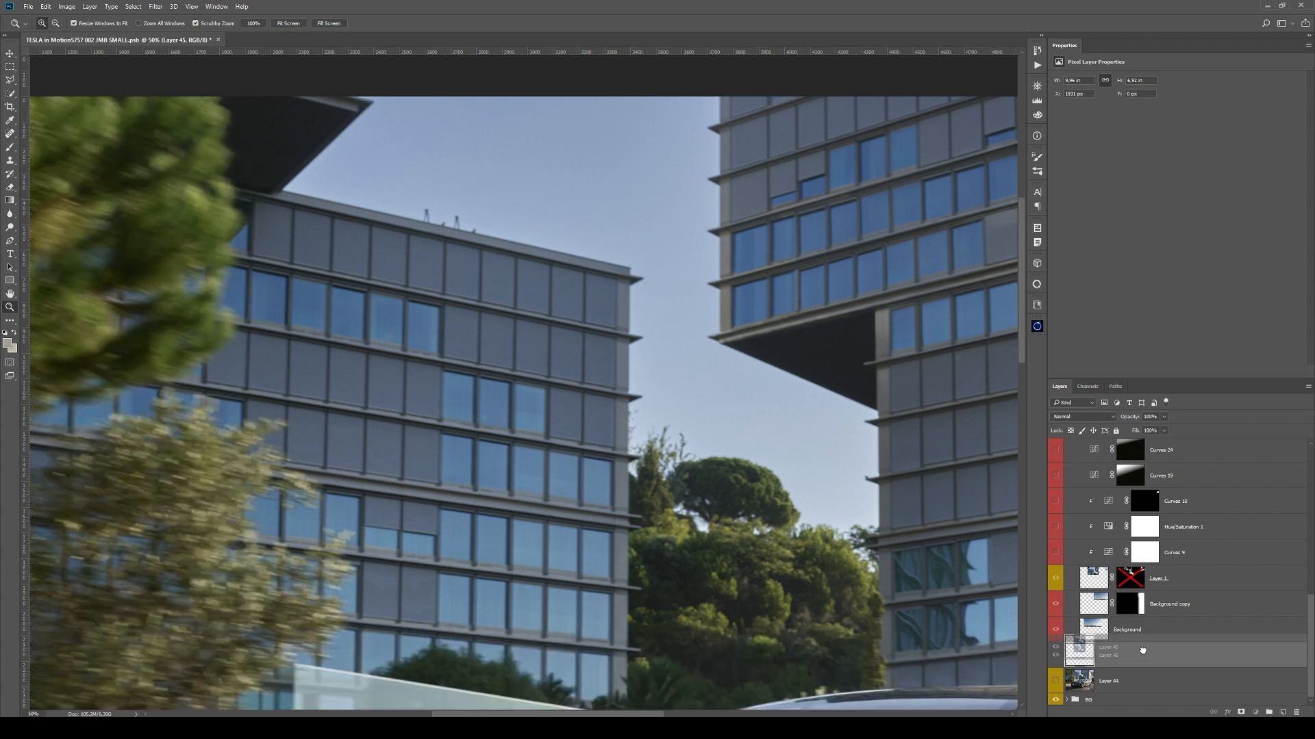
{"action": "scroll", "coordinate": [1138, 503], "scroll_direction": "up", "scroll_amount": 3}
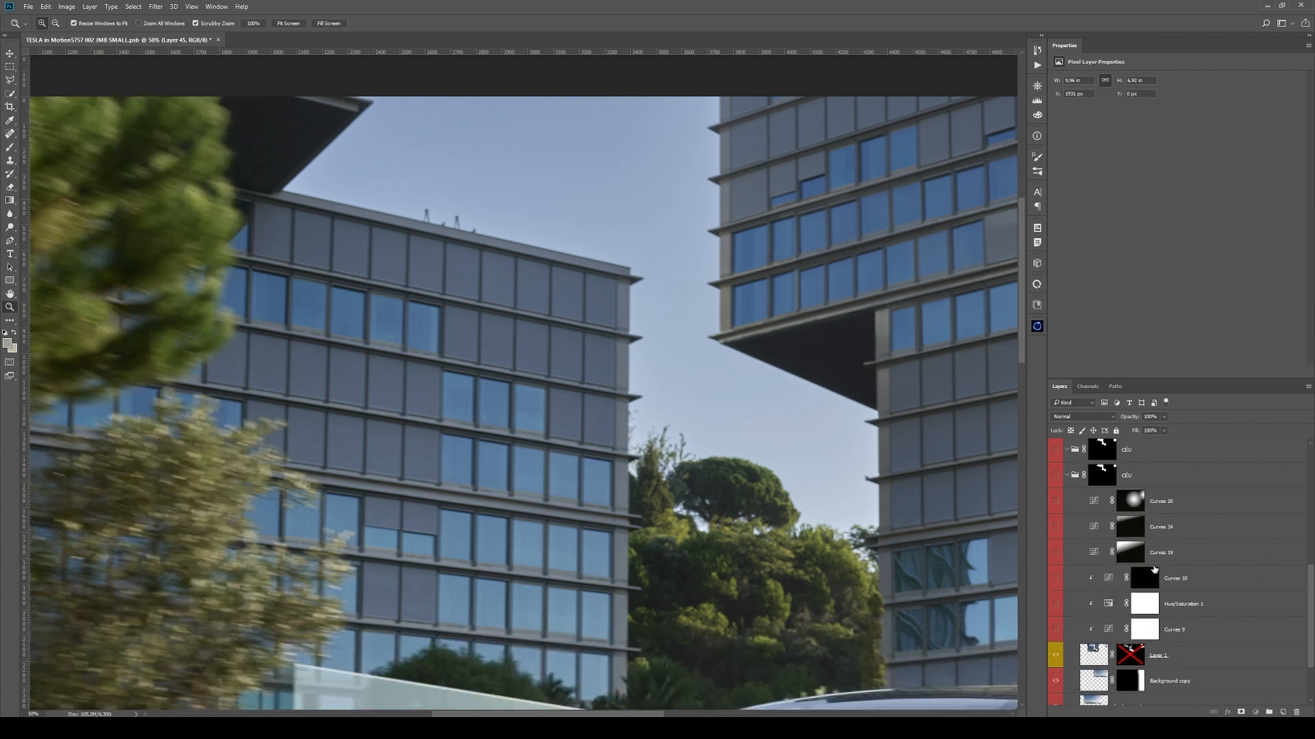
{"action": "scroll", "coordinate": [1138, 503], "scroll_direction": "down", "scroll_amount": 3}
- Compare the sky with Layer 1 off and on, and re-enable that layer's mask
{"action": "left_click", "coordinate": [1157, 580]}
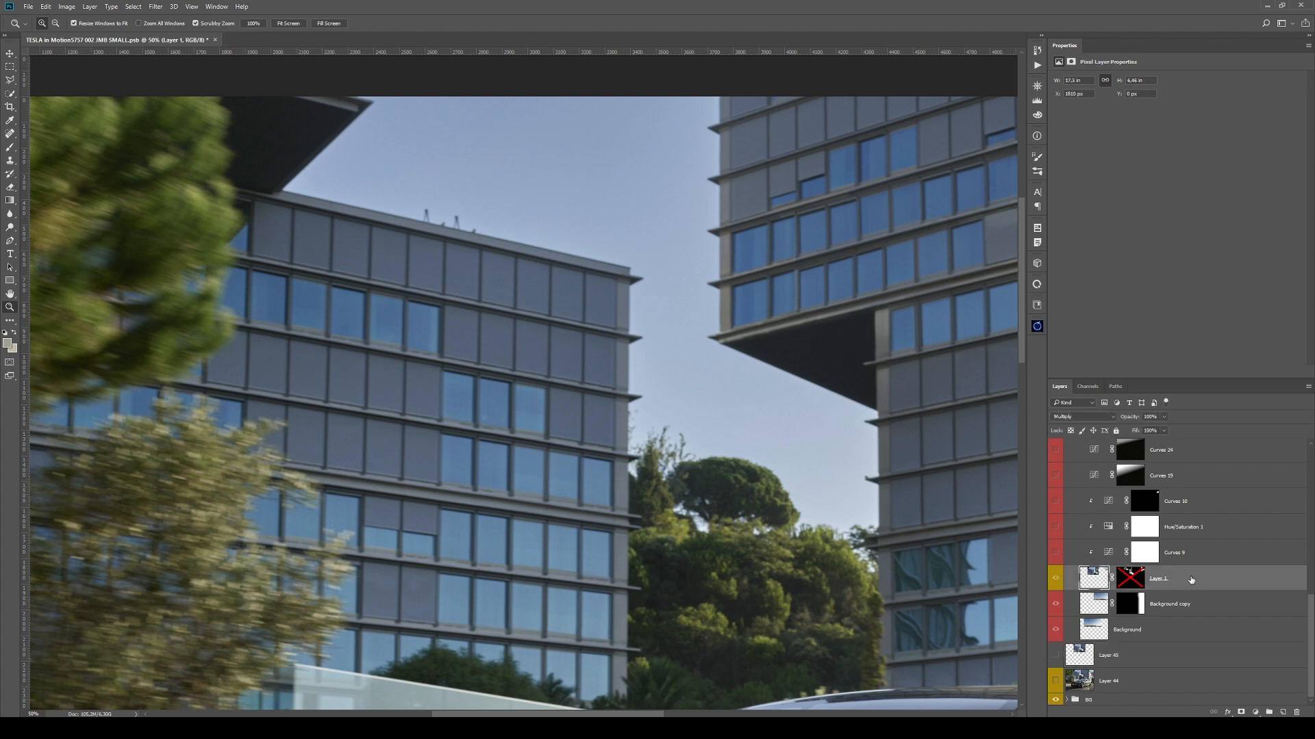
{"action": "left_click", "coordinate": [1057, 580]}
{"action": "left_click", "coordinate": [1056, 580]}
{"action": "left_click", "coordinate": [1057, 580]}
{"action": "left_click", "coordinate": [1056, 580]}
{"action": "left_click", "coordinate": [1056, 580]}
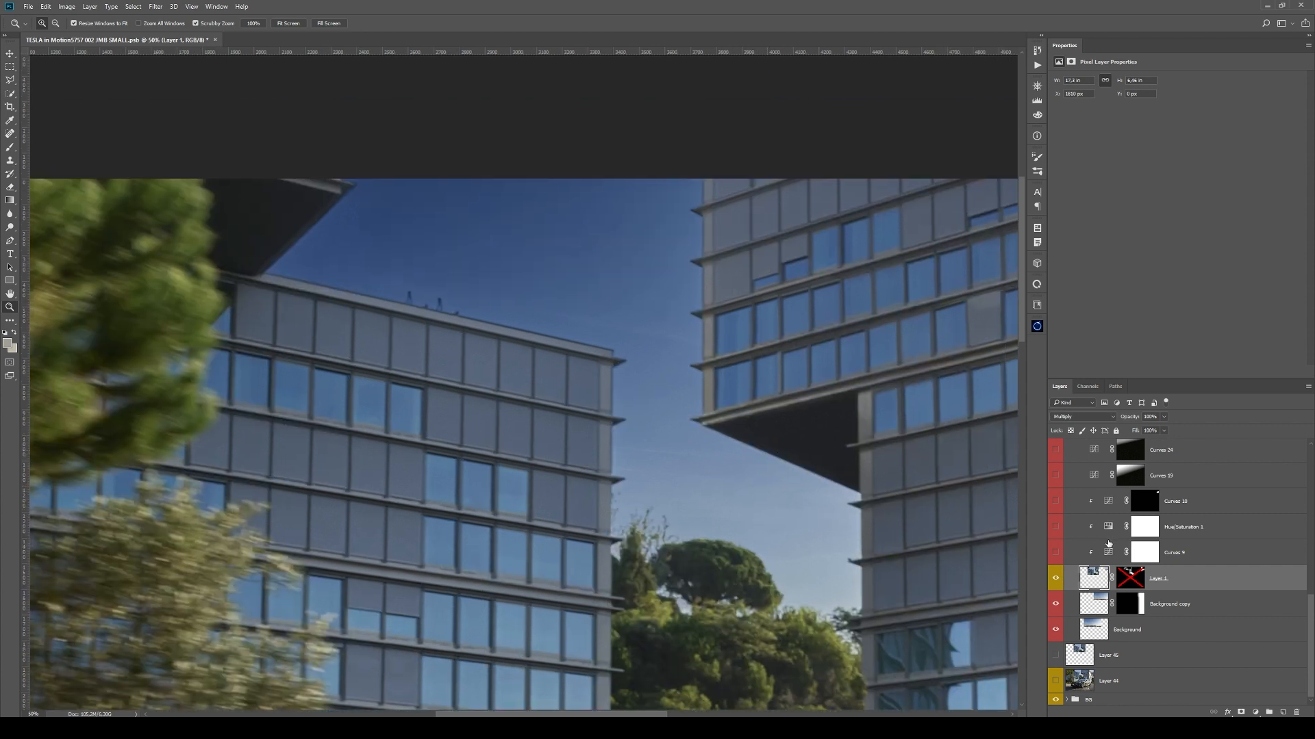
{"action": "left_click", "coordinate": [1129, 579], "text": "shift"}
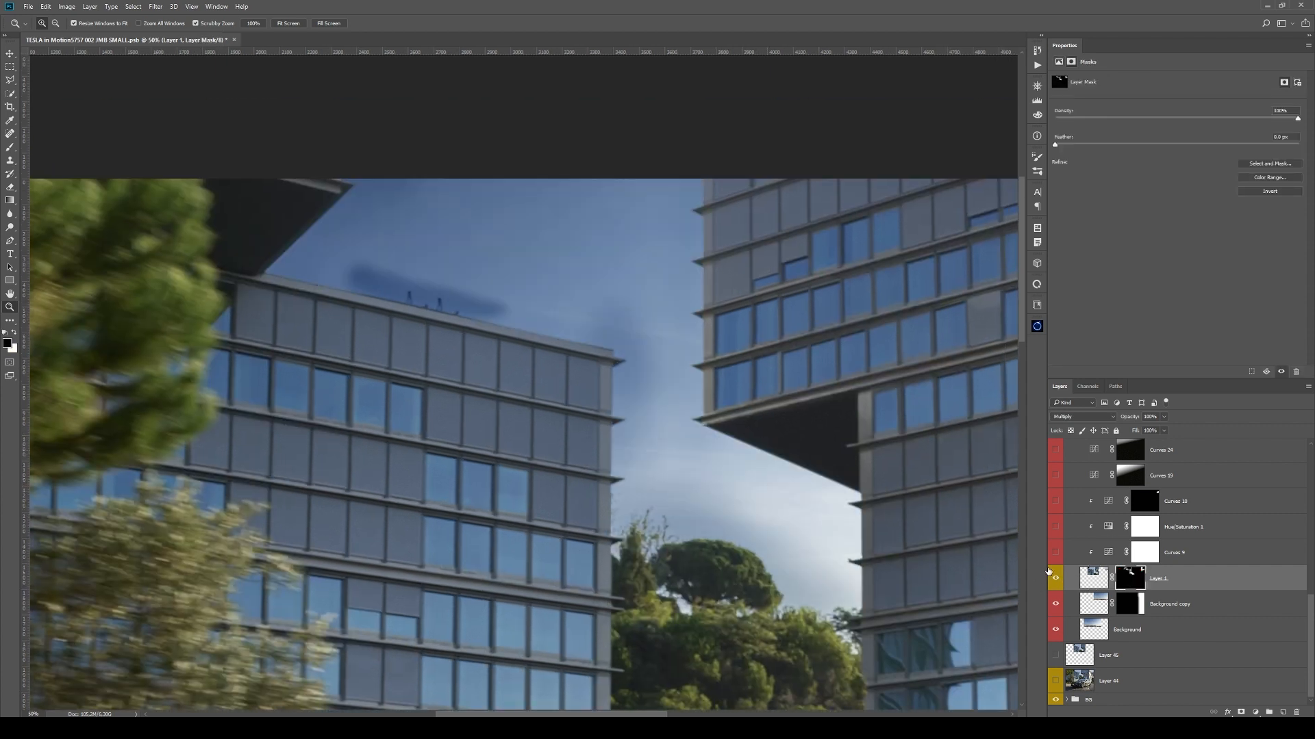
- Display the curve of the Curves 9 layer and compare the sky with the adjustment on and off
{"action": "left_click", "coordinate": [1195, 552]}
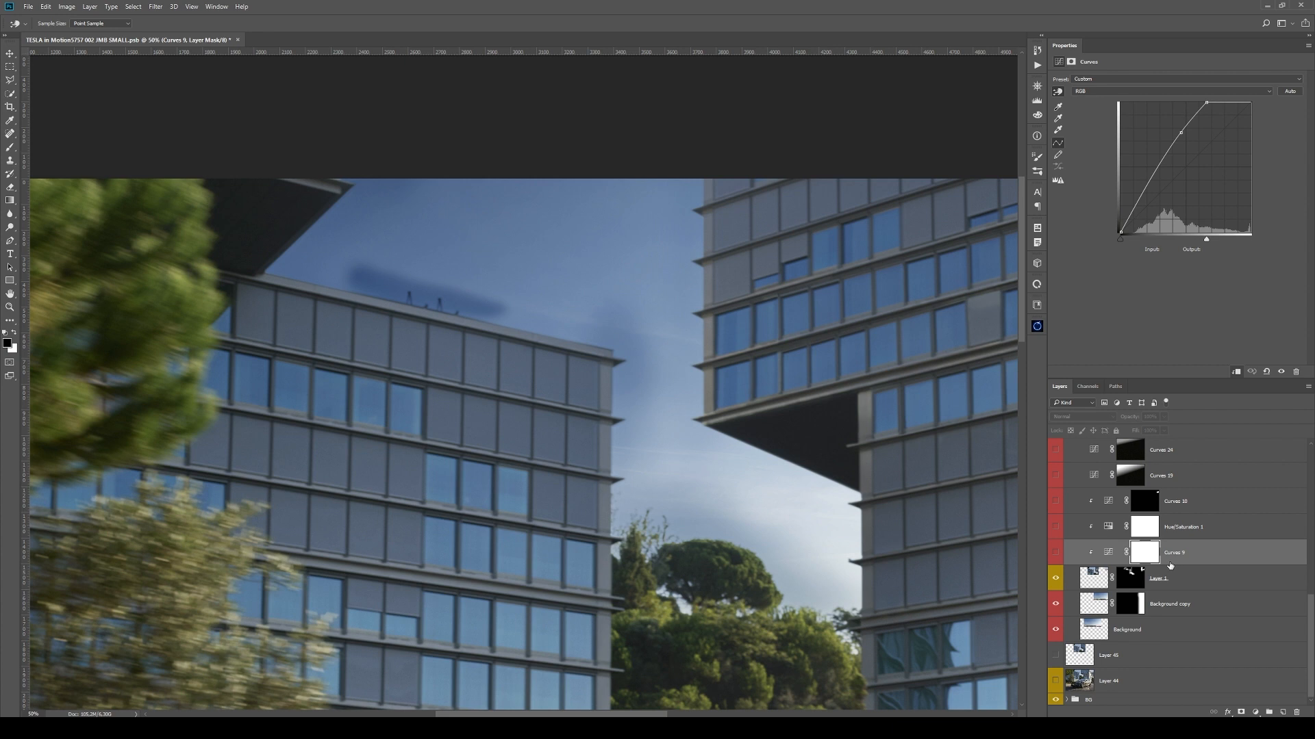
{"action": "left_click", "coordinate": [1198, 529]}
{"action": "left_click", "coordinate": [1108, 552]}
{"action": "left_click", "coordinate": [1056, 553]}
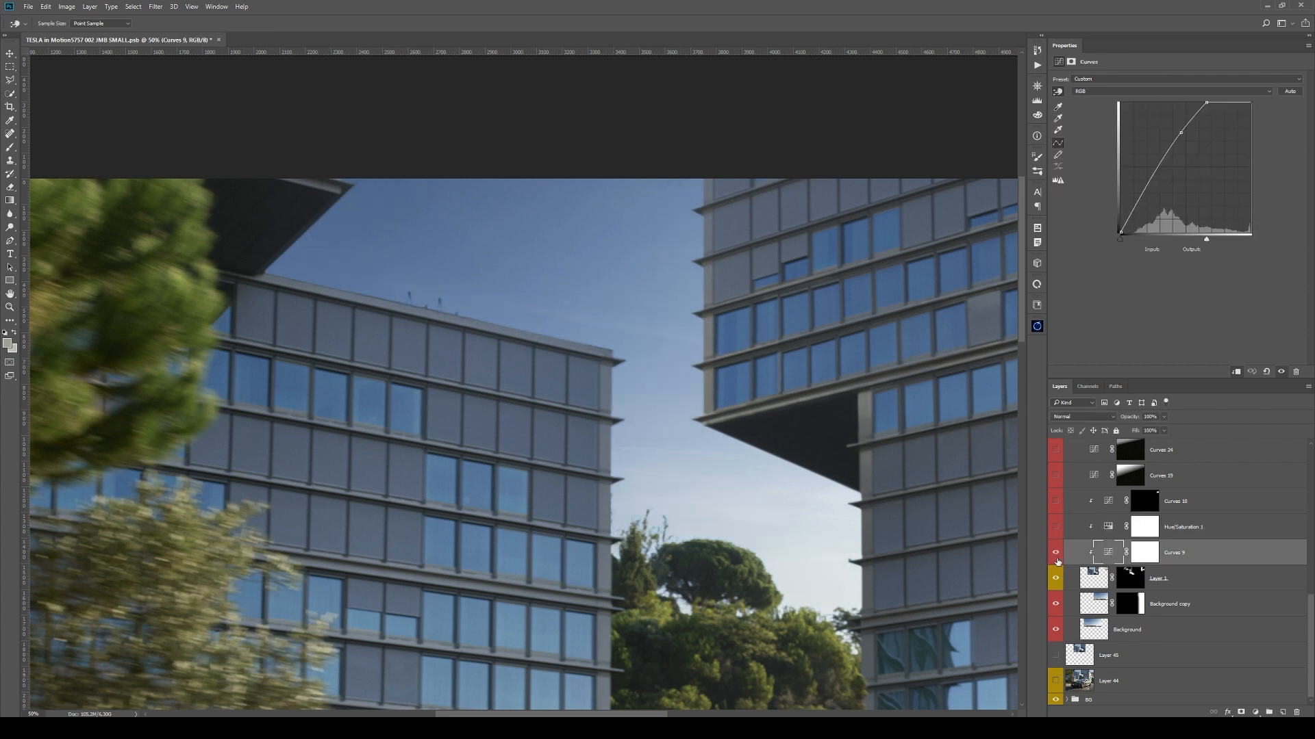
{"action": "left_click", "coordinate": [1058, 554]}
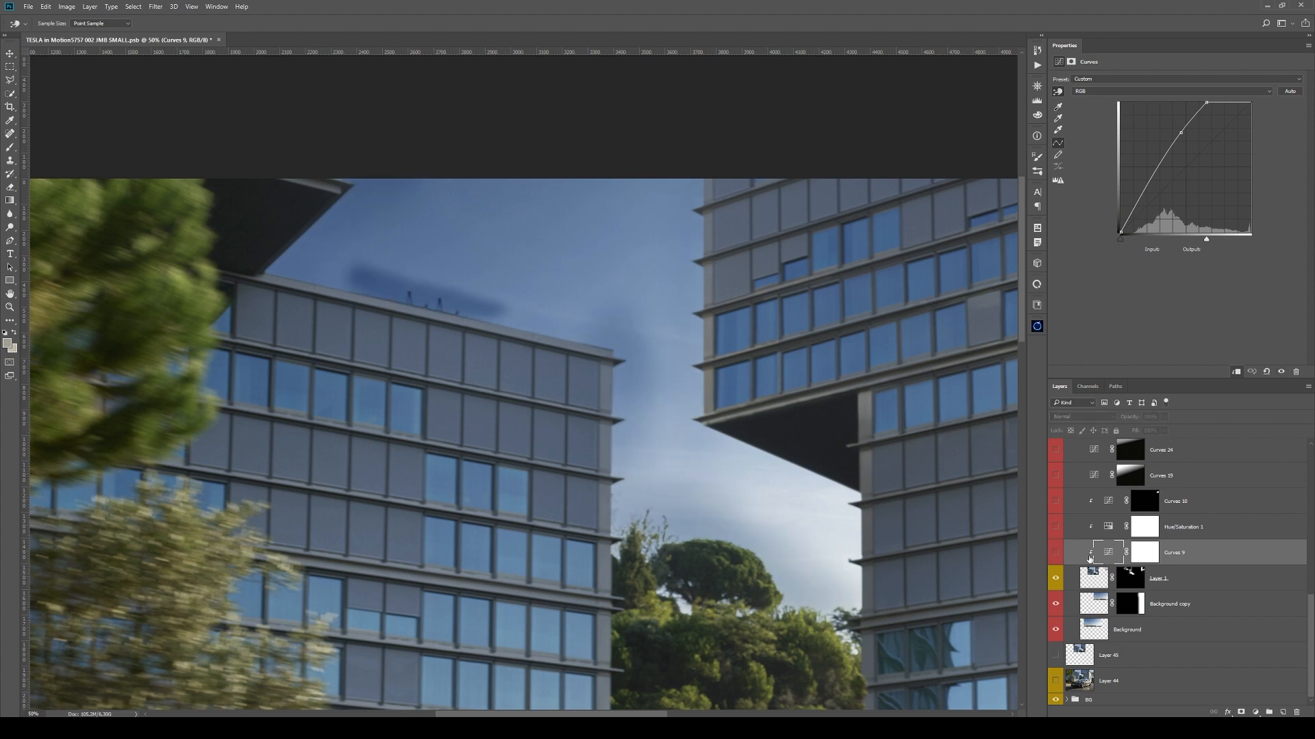
- Disable Layer 1's mask and examine the rooftop antennas and building edges against the sky up close
{"action": "left_click", "coordinate": [1142, 579], "text": "shift"}
{"action": "key", "text": "z"}
{"action": "left_click", "coordinate": [706, 433]}
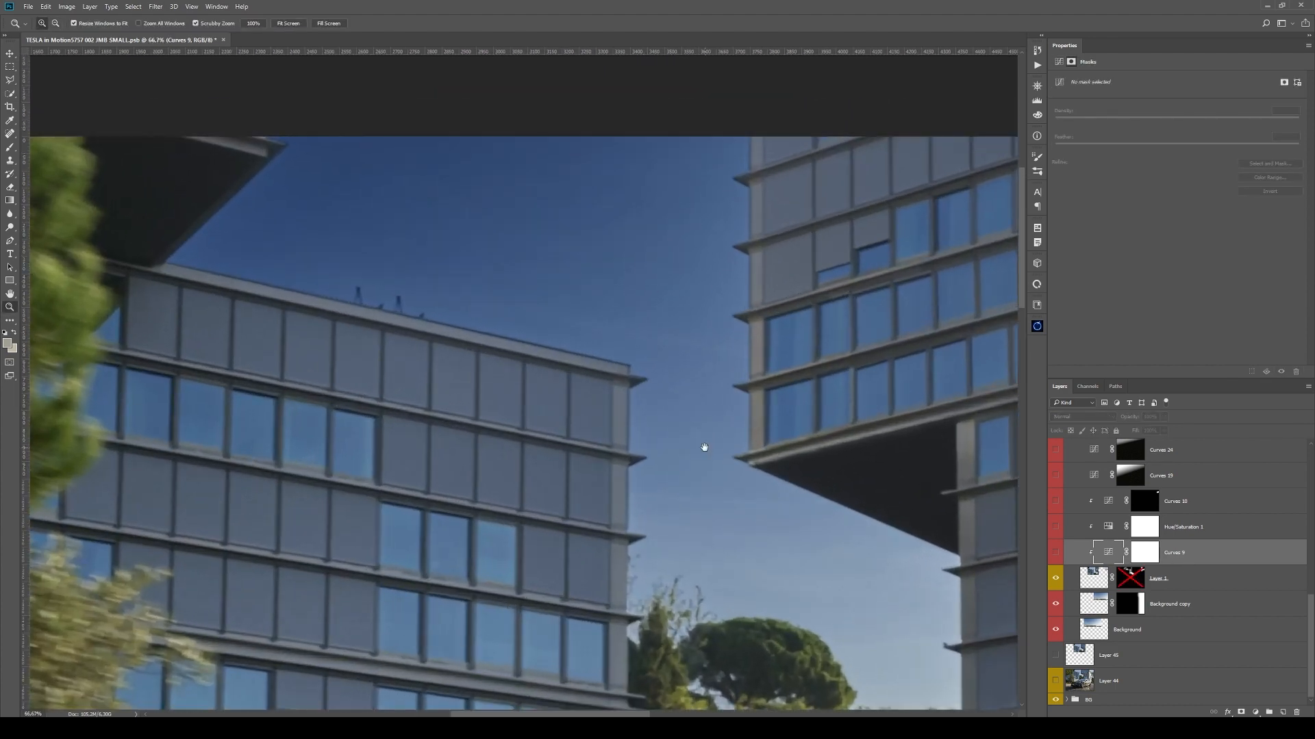
{"action": "left_click", "coordinate": [1101, 576]}
{"action": "left_click", "coordinate": [389, 303]}
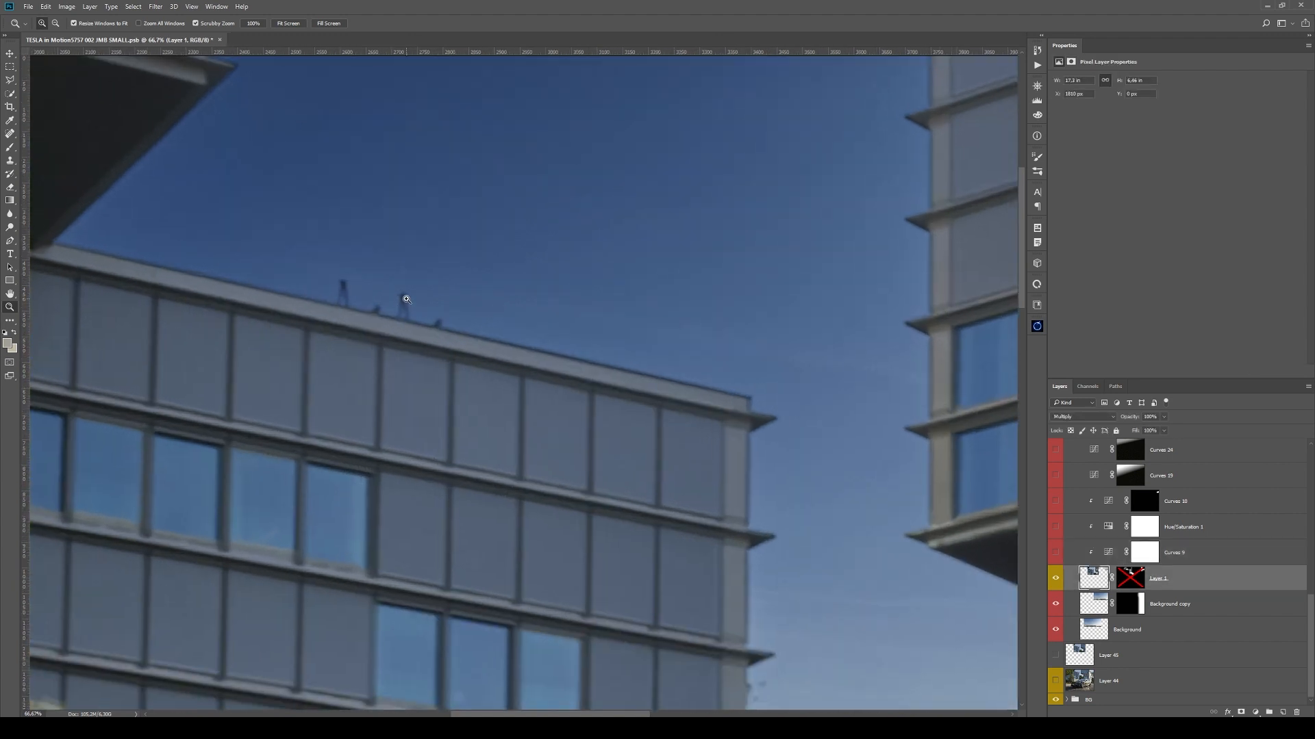
{"action": "left_click", "coordinate": [402, 291]}
{"action": "left_click_drag", "start_coordinate": [554, 360], "coordinate": [213, 288]}
{"action": "left_click", "coordinate": [672, 396], "text": "alt"}
{"action": "left_click", "coordinate": [712, 476], "text": "alt"}
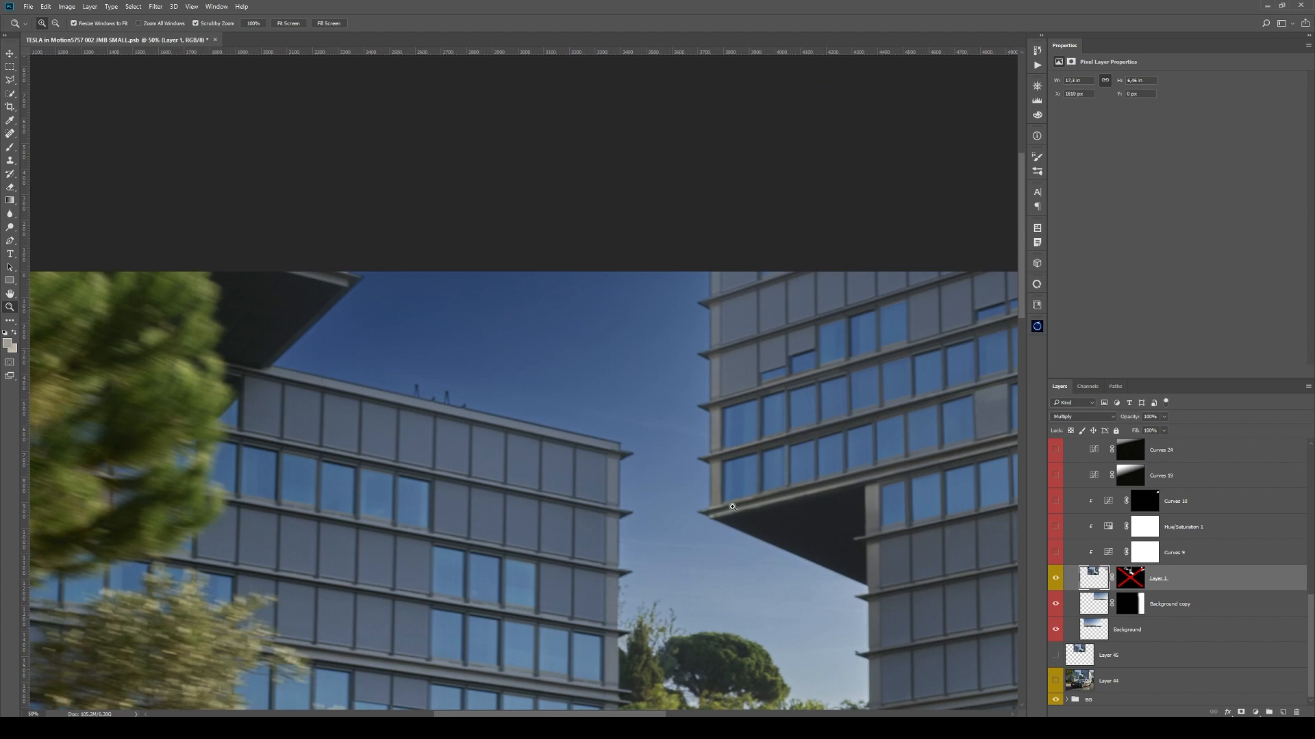
- Recheck the CÉU group's mask on its own and return to the composite around the buildings
{"action": "scroll", "coordinate": [1140, 520], "scroll_direction": "up", "scroll_amount": 2}
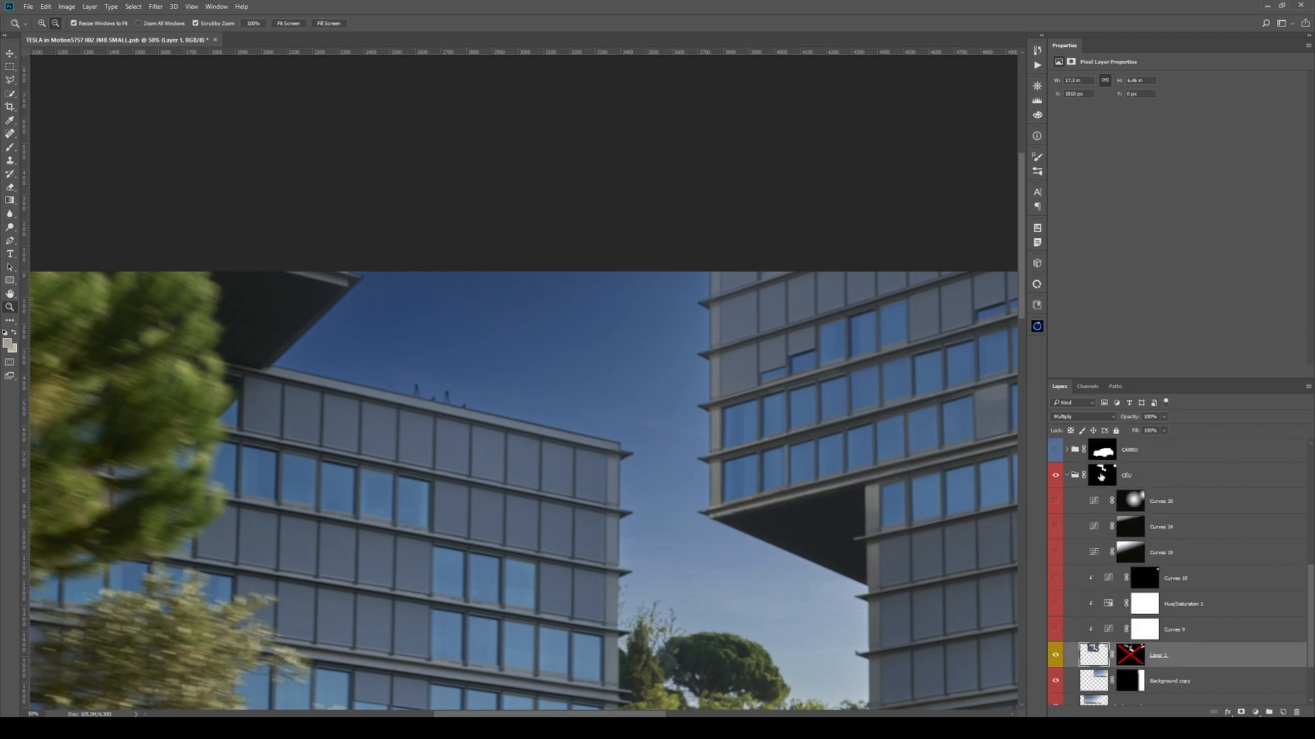
{"action": "left_click", "coordinate": [1101, 474], "text": "alt"}
{"action": "left_click", "coordinate": [1102, 475], "text": "alt"}
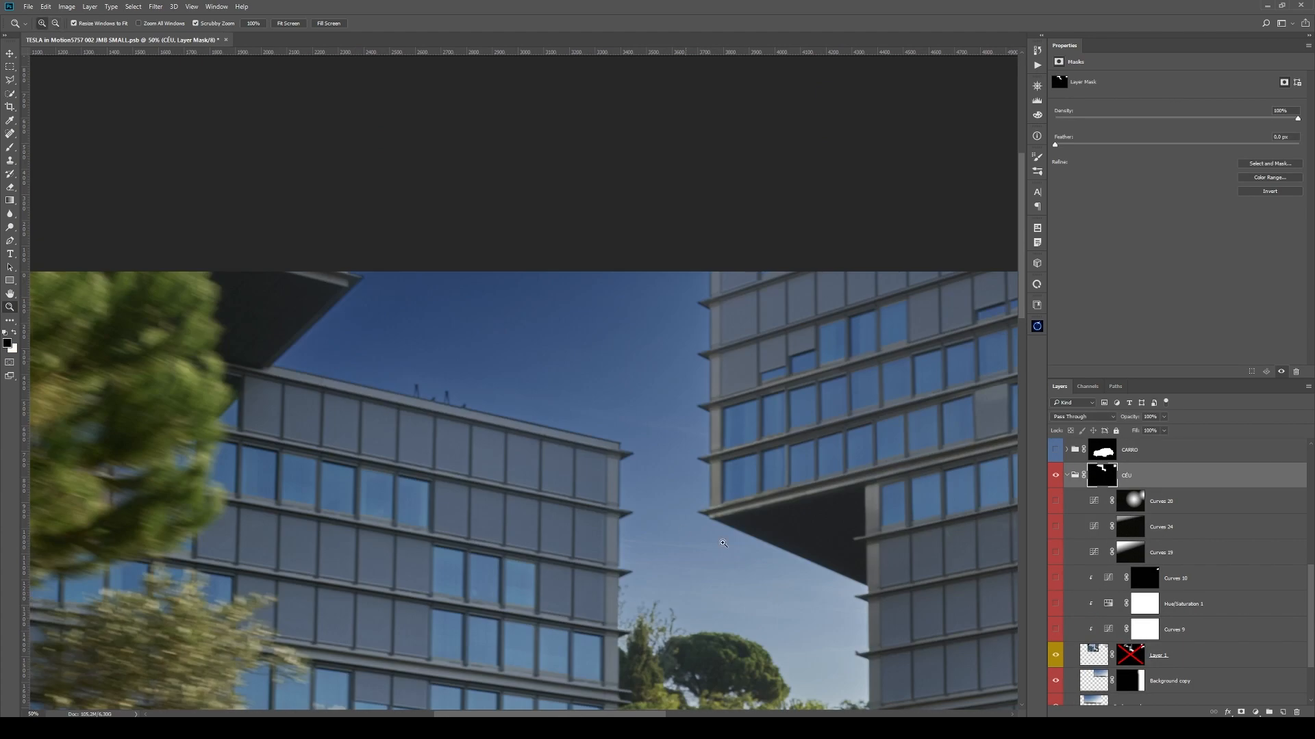
{"action": "left_click_drag", "start_coordinate": [734, 550], "coordinate": [817, 497]}
{"action": "scroll", "coordinate": [1141, 552], "scroll_direction": "down", "scroll_amount": 2}
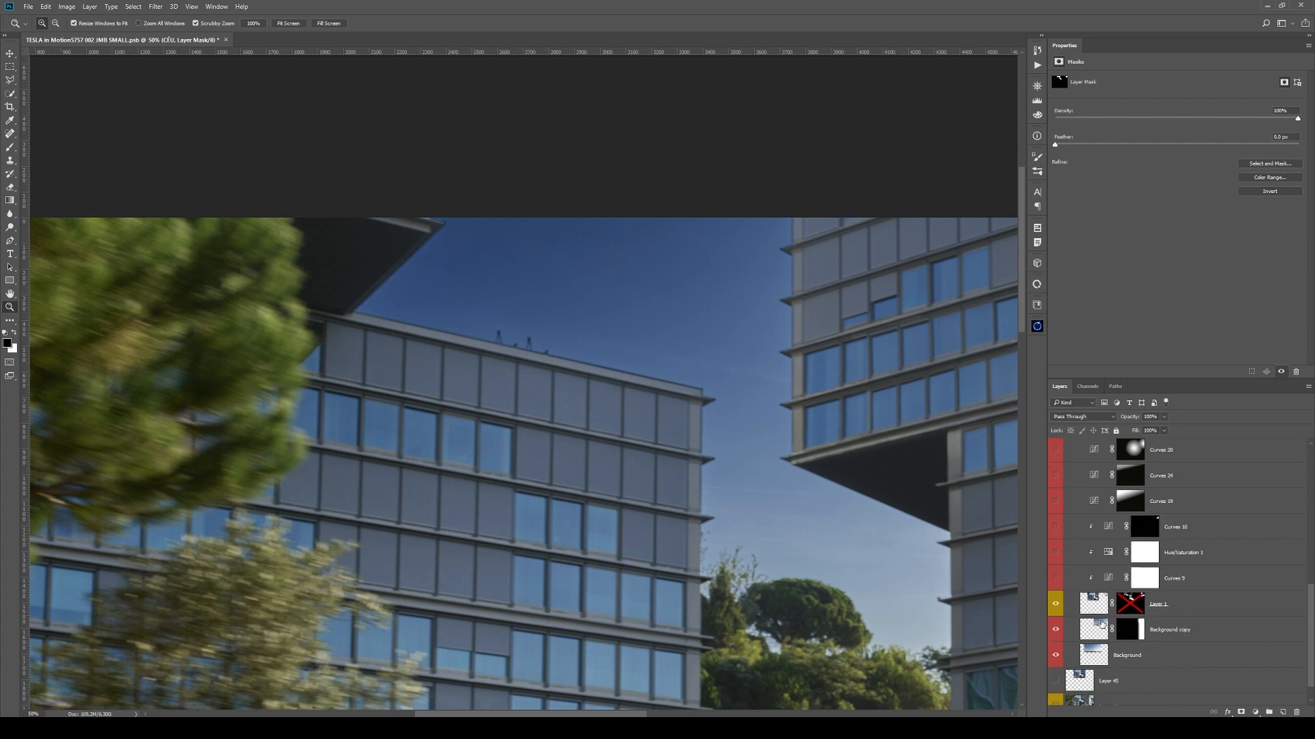
- Select Layer 1, inspect the rooftop antennas up close, and re-enable the layer's mask
{"action": "left_click", "coordinate": [1074, 599]}
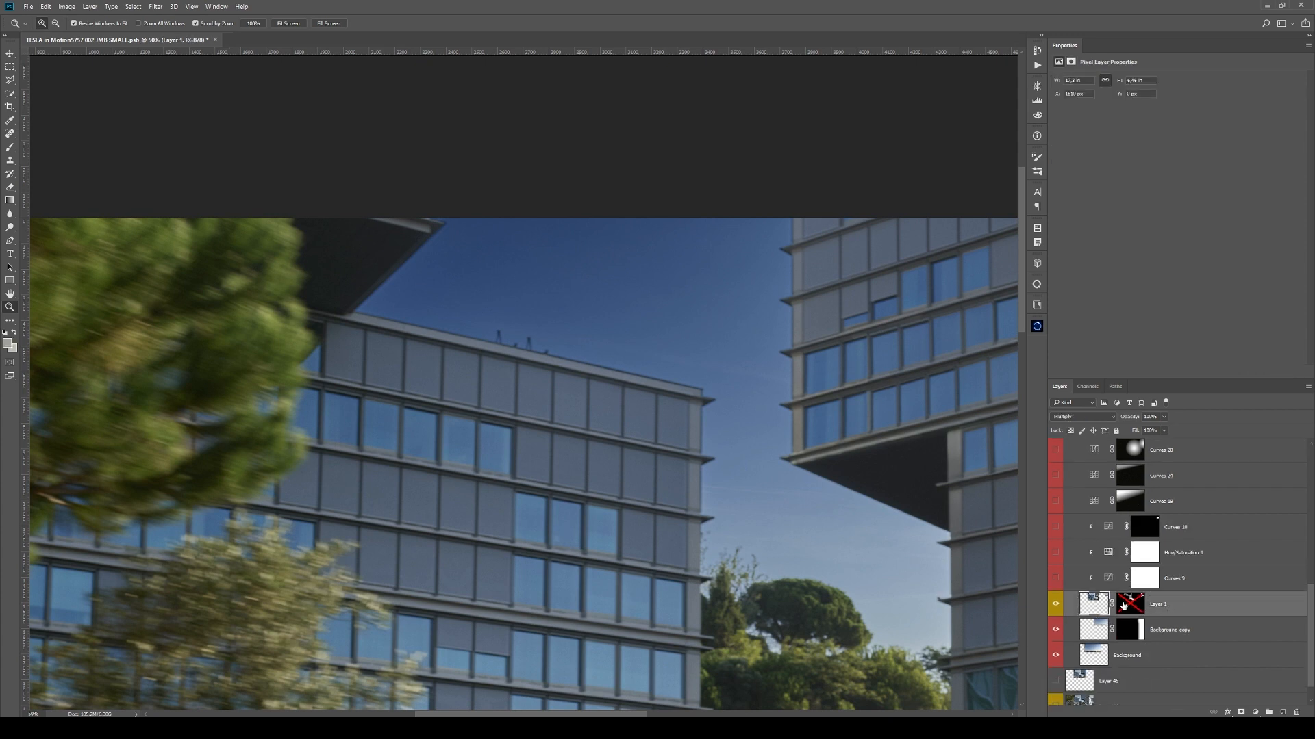
{"action": "left_click_drag", "start_coordinate": [524, 345], "coordinate": [682, 394]}
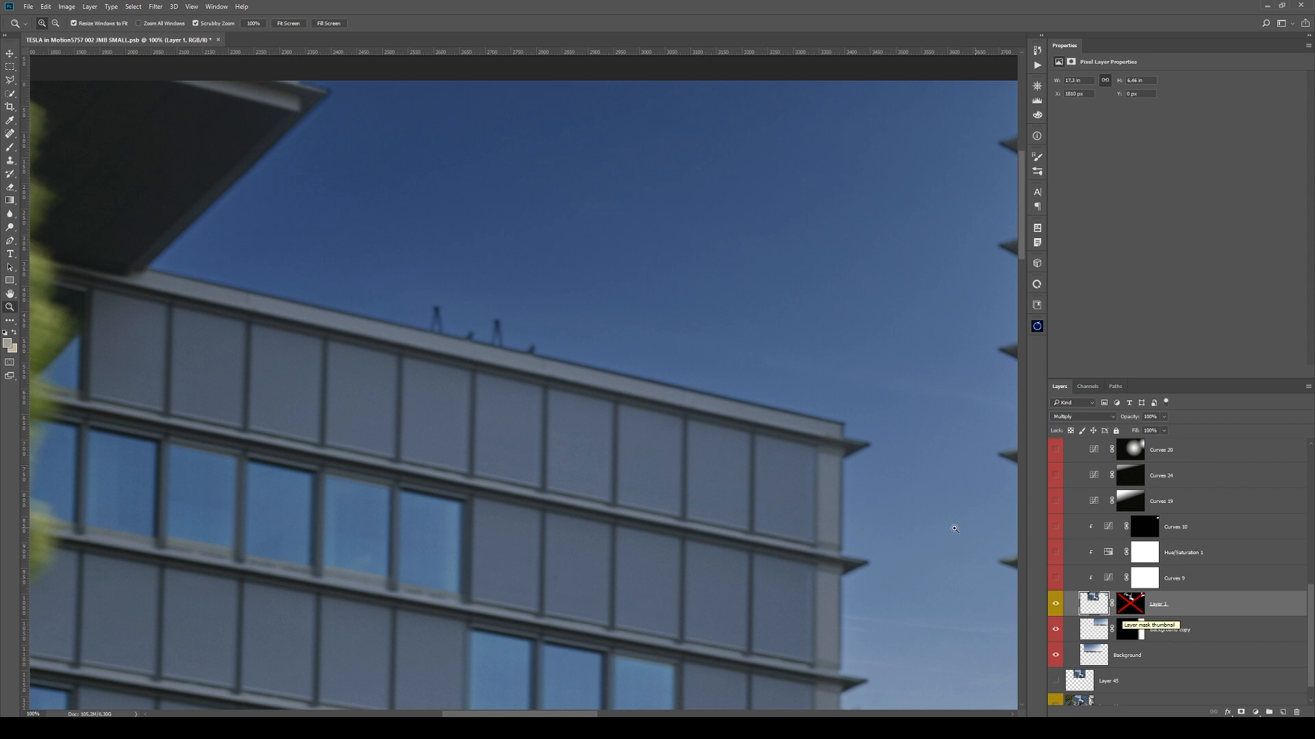
{"action": "left_click", "coordinate": [743, 504], "text": "alt"}
{"action": "left_click_drag", "start_coordinate": [733, 400], "coordinate": [682, 411]}
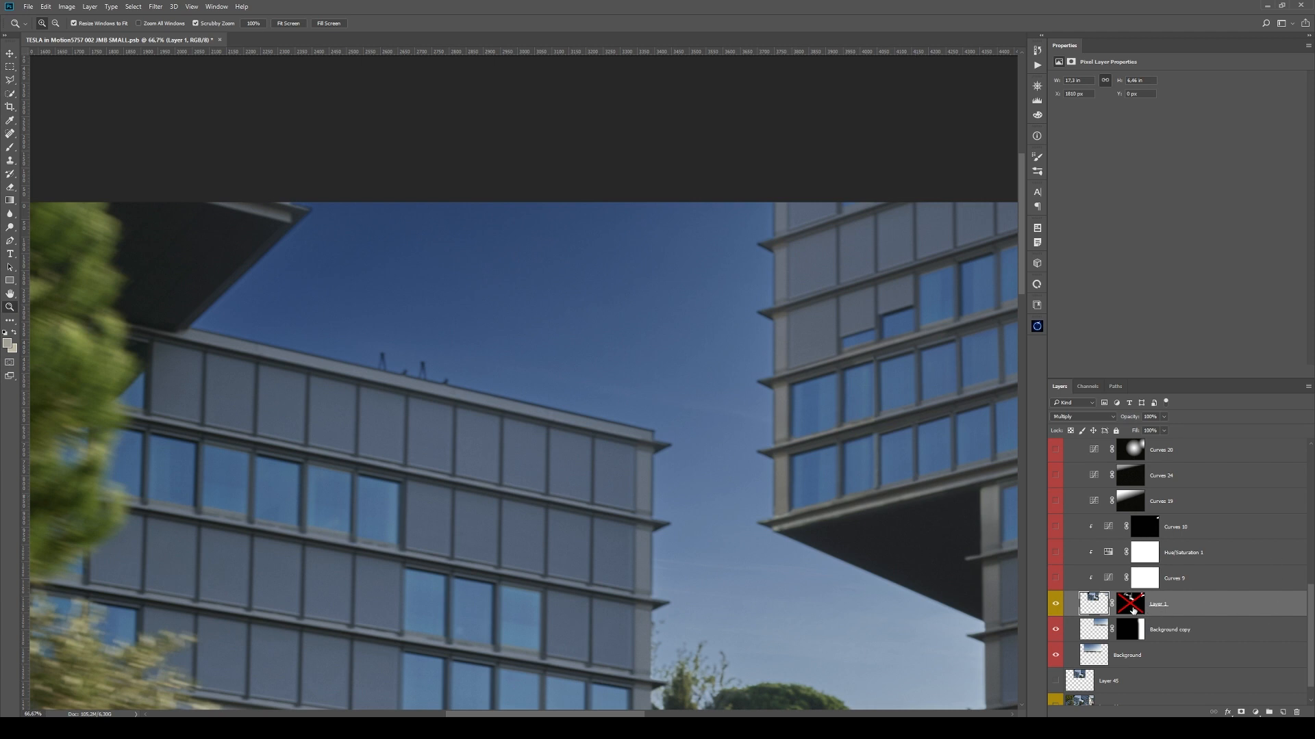
{"action": "left_click", "coordinate": [1134, 610], "text": "shift"}
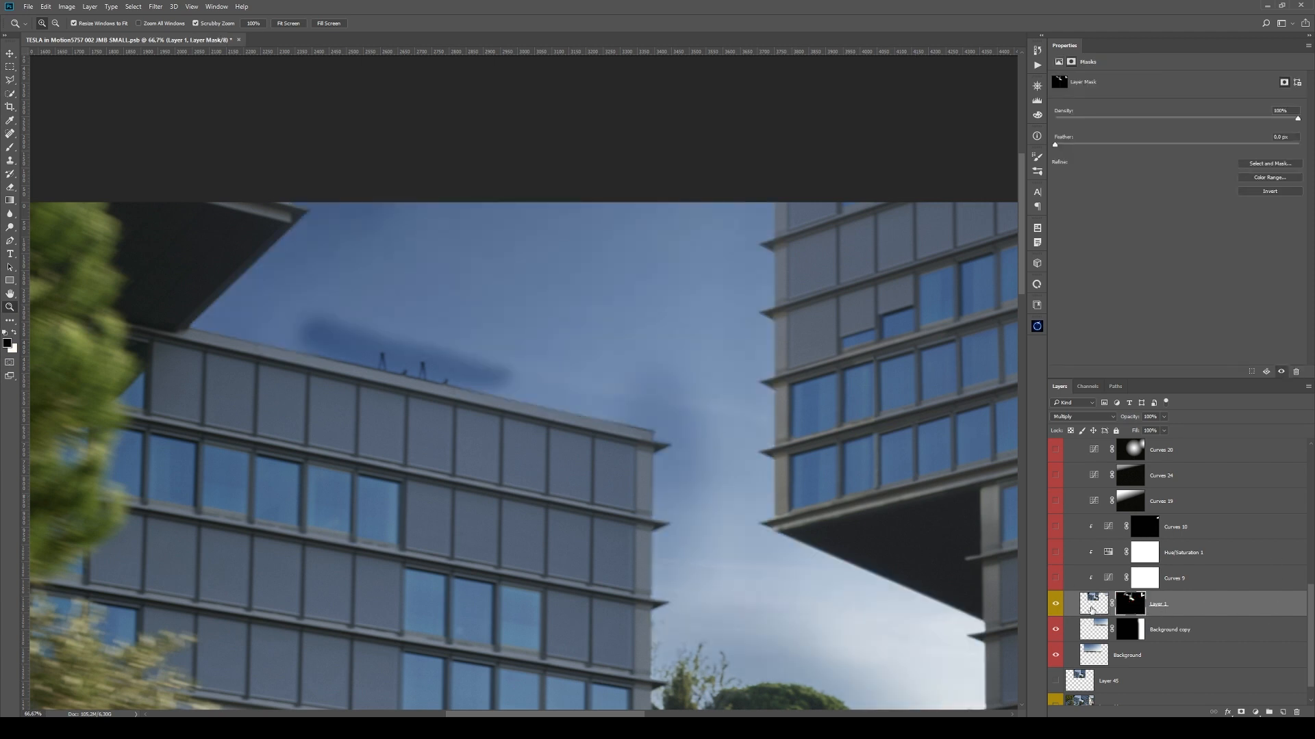
- Add a Curves adjustment layer clipped to Layer 1
{"action": "left_click", "coordinate": [1096, 607]}
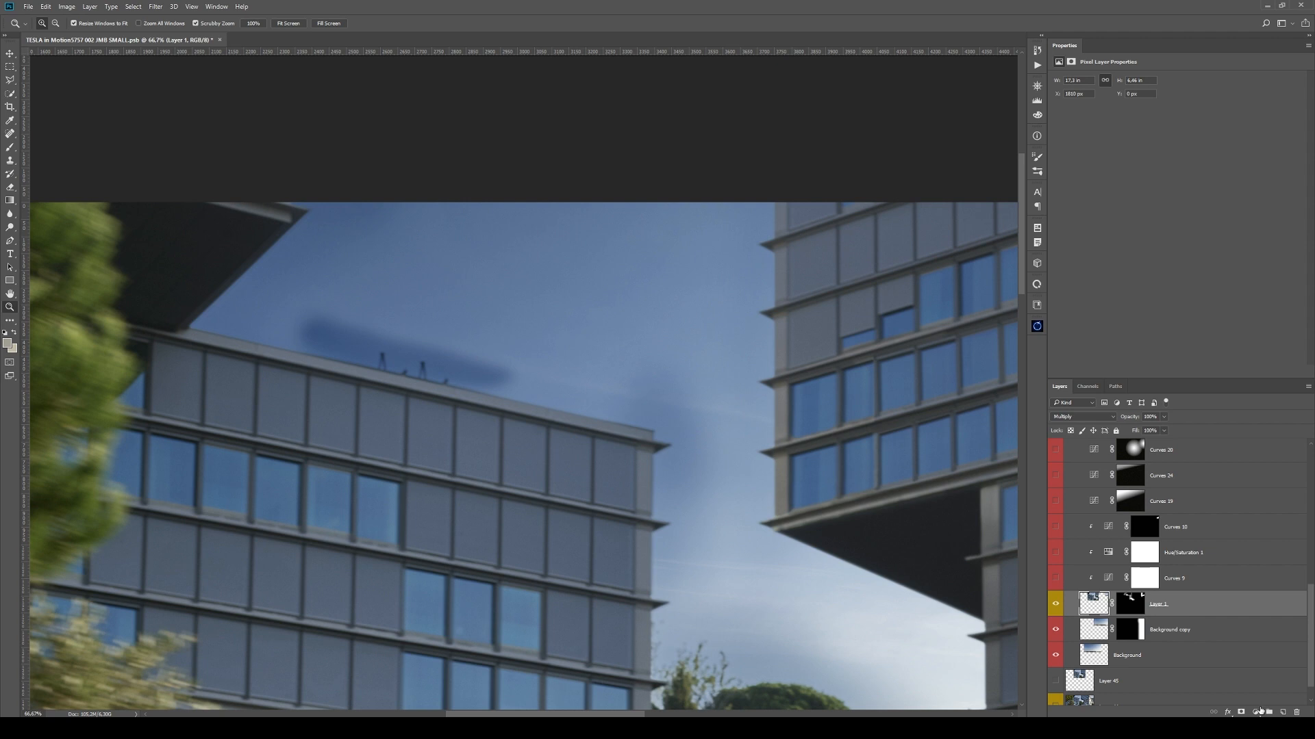
{"action": "left_click", "coordinate": [1256, 713]}
{"action": "left_click", "coordinate": [1239, 550]}
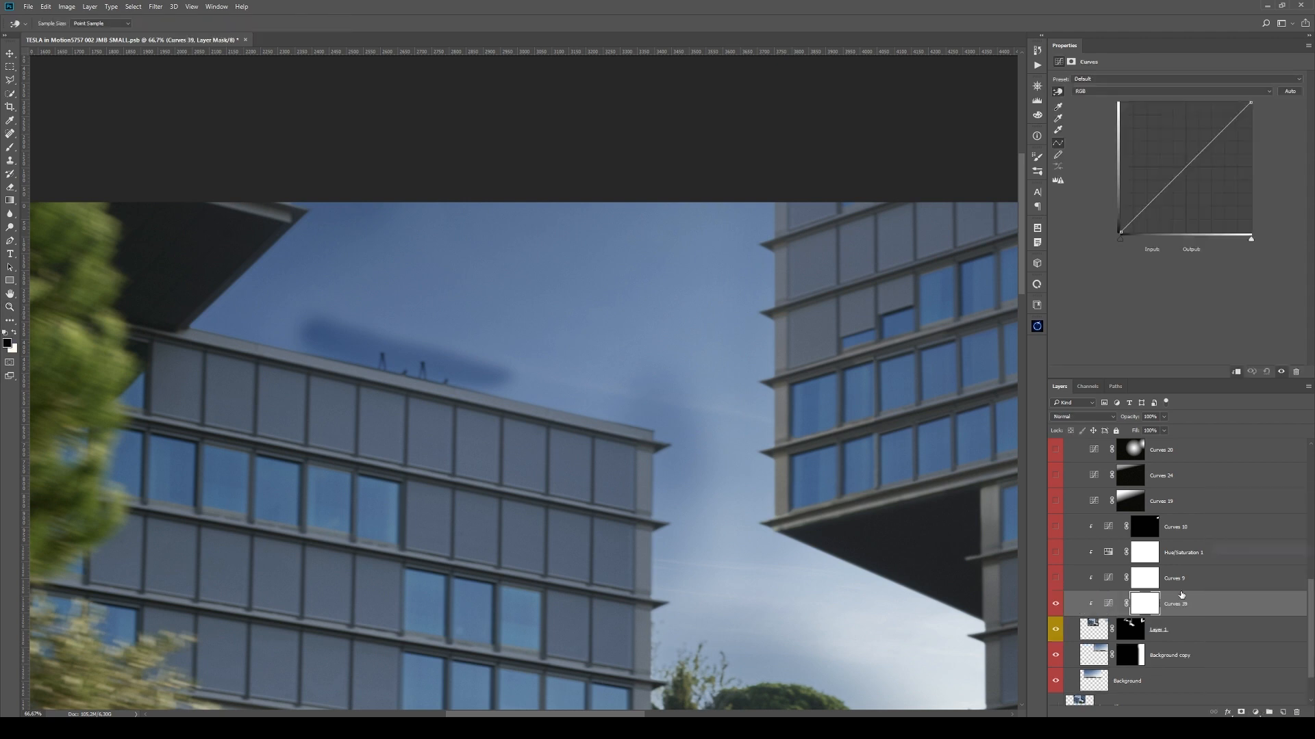
- Brighten Layer 1 by raising its new clipped curve at input 63 to output 144
{"action": "left_click", "coordinate": [1158, 633]}
{"action": "left_click", "coordinate": [1106, 594]}
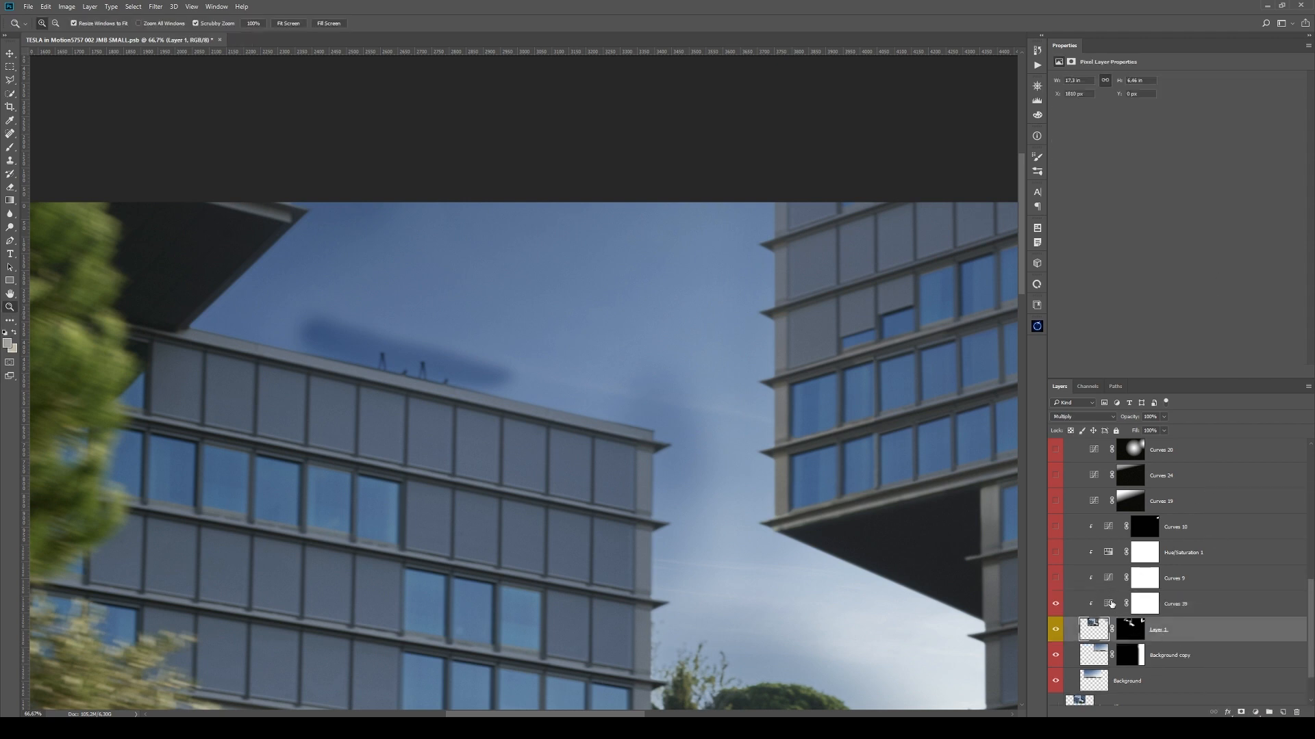
{"action": "left_click_drag", "start_coordinate": [1158, 189], "coordinate": [1153, 159]}
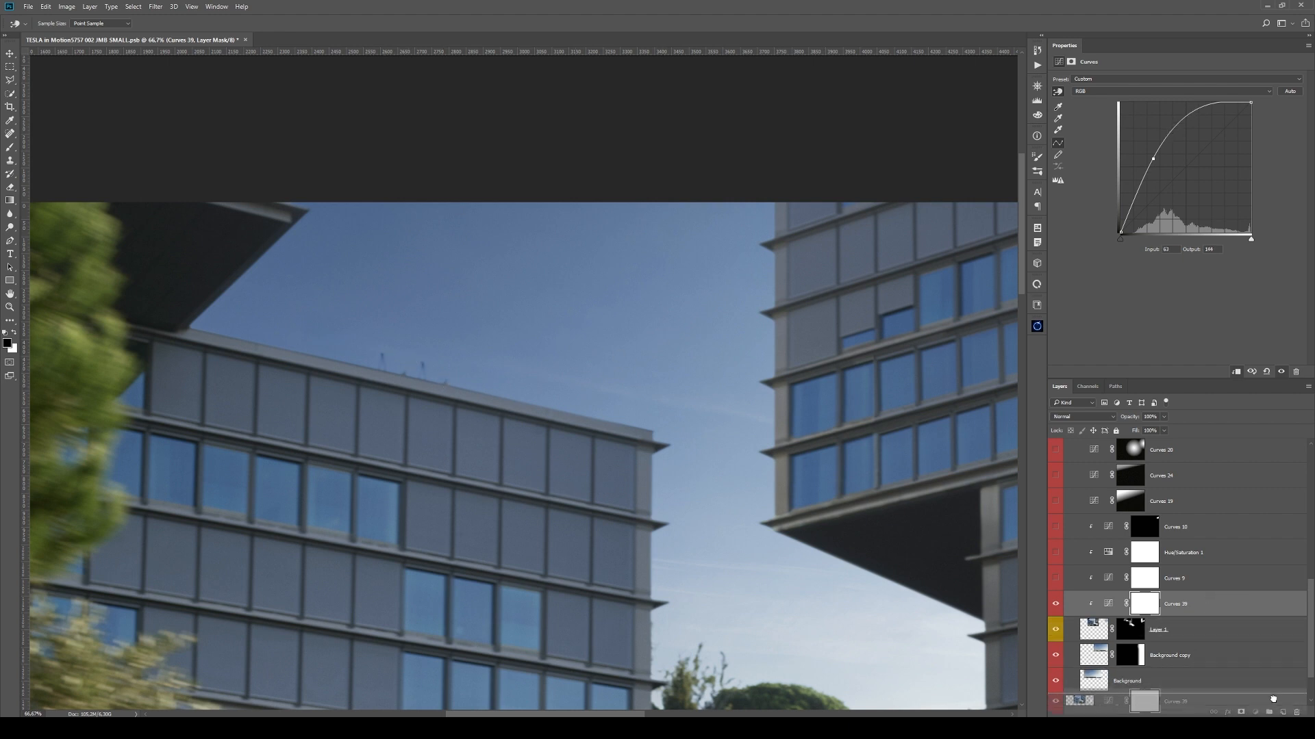
- Delete the trial clipped Curves layer and show Curves 9 instead, comparing the sky with and without it
{"action": "left_click_drag", "start_coordinate": [1271, 690], "coordinate": [1296, 712]}
{"action": "left_click", "coordinate": [1056, 578]}
{"action": "left_click", "coordinate": [1200, 577]}
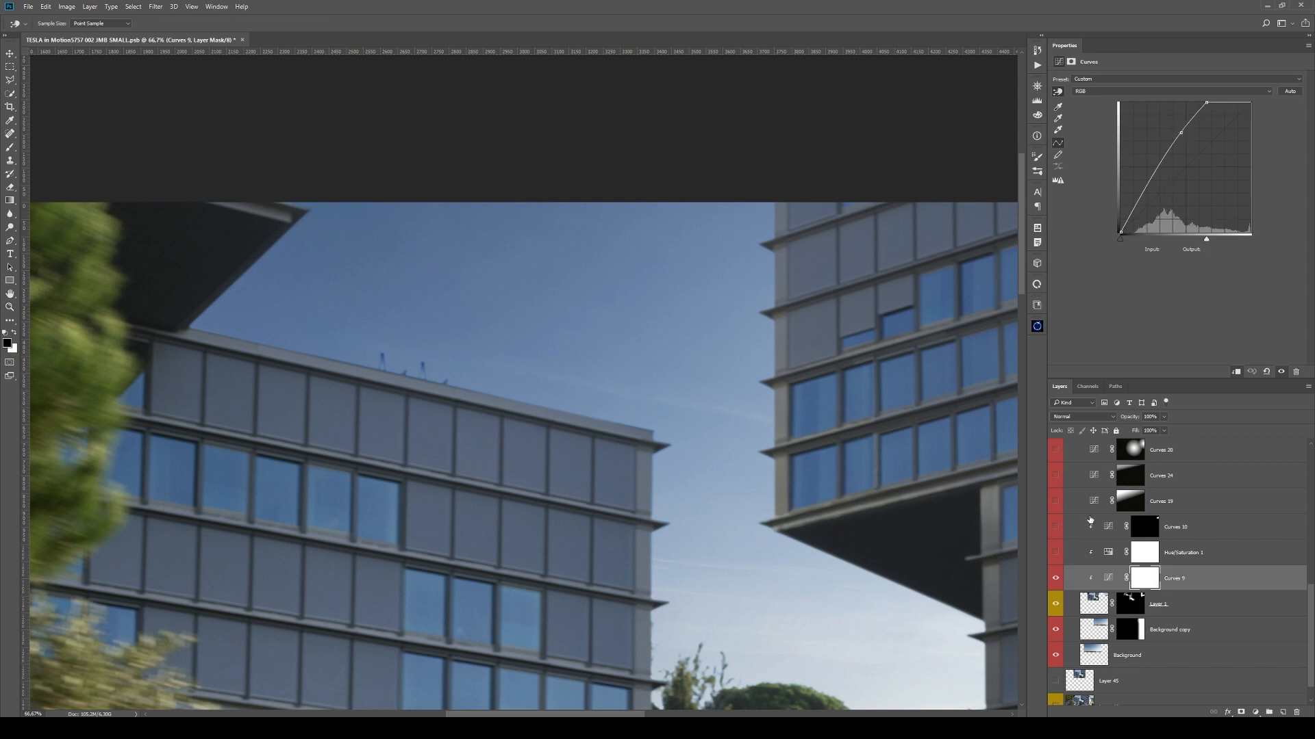
{"action": "left_click", "coordinate": [1056, 579]}
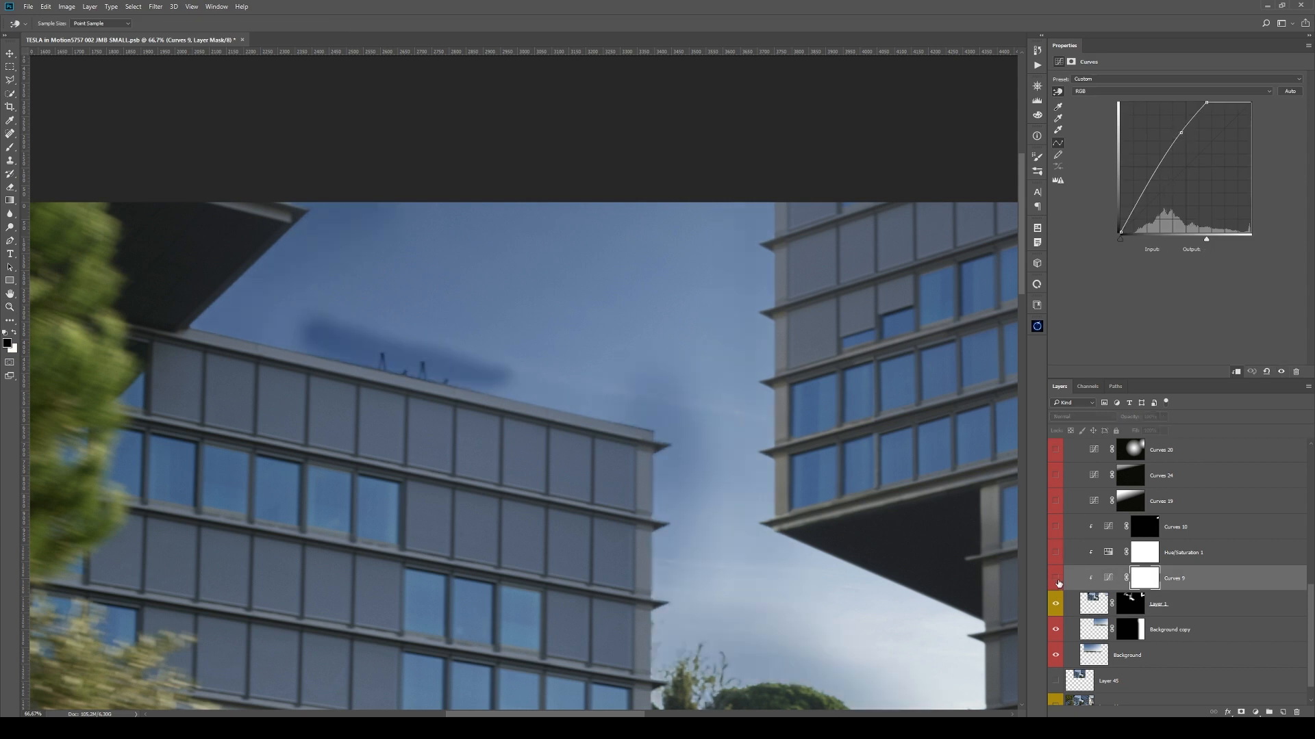
{"action": "left_click", "coordinate": [1057, 580]}
{"action": "left_click", "coordinate": [1056, 581]}
{"action": "left_click", "coordinate": [1057, 581]}
- Compare the rooftop antennas and building edges with Layer 1 hidden and shown
{"action": "left_click", "coordinate": [1059, 606]}
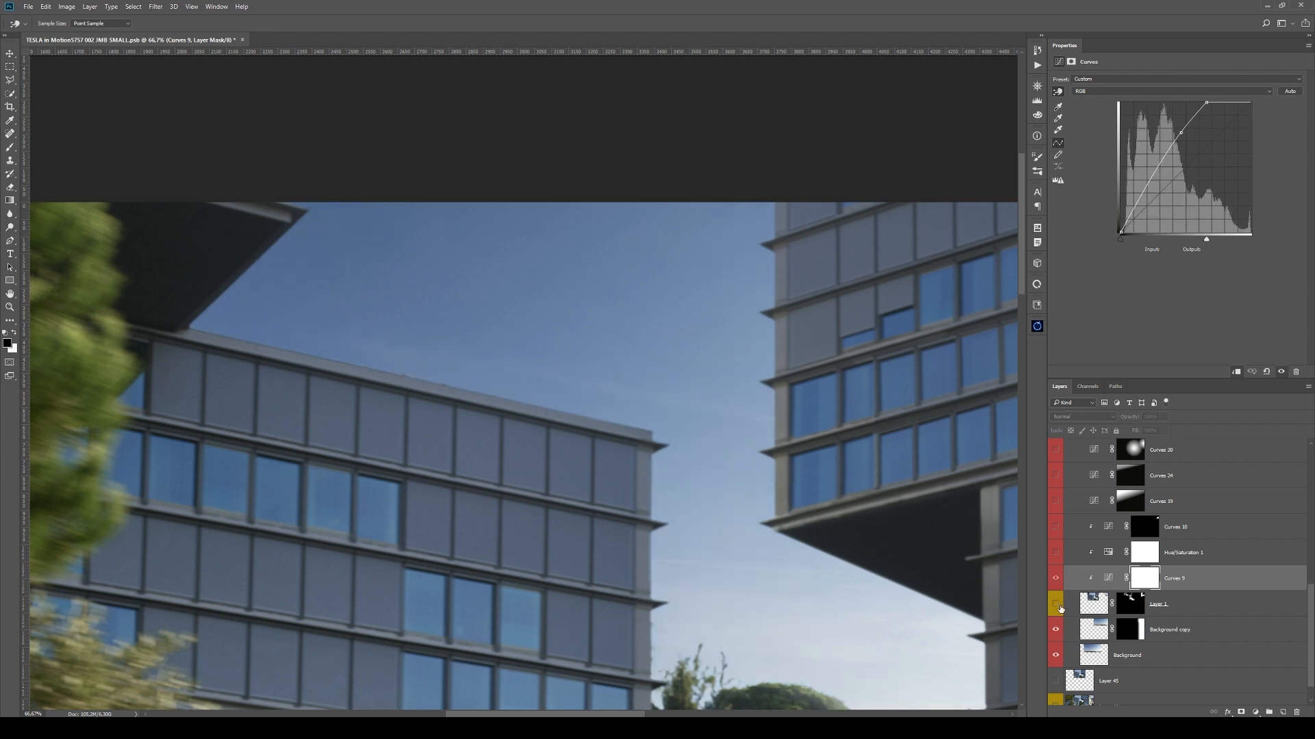
{"action": "left_click_drag", "start_coordinate": [724, 474], "coordinate": [646, 367]}
{"action": "left_click_drag", "start_coordinate": [759, 435], "coordinate": [691, 409]}
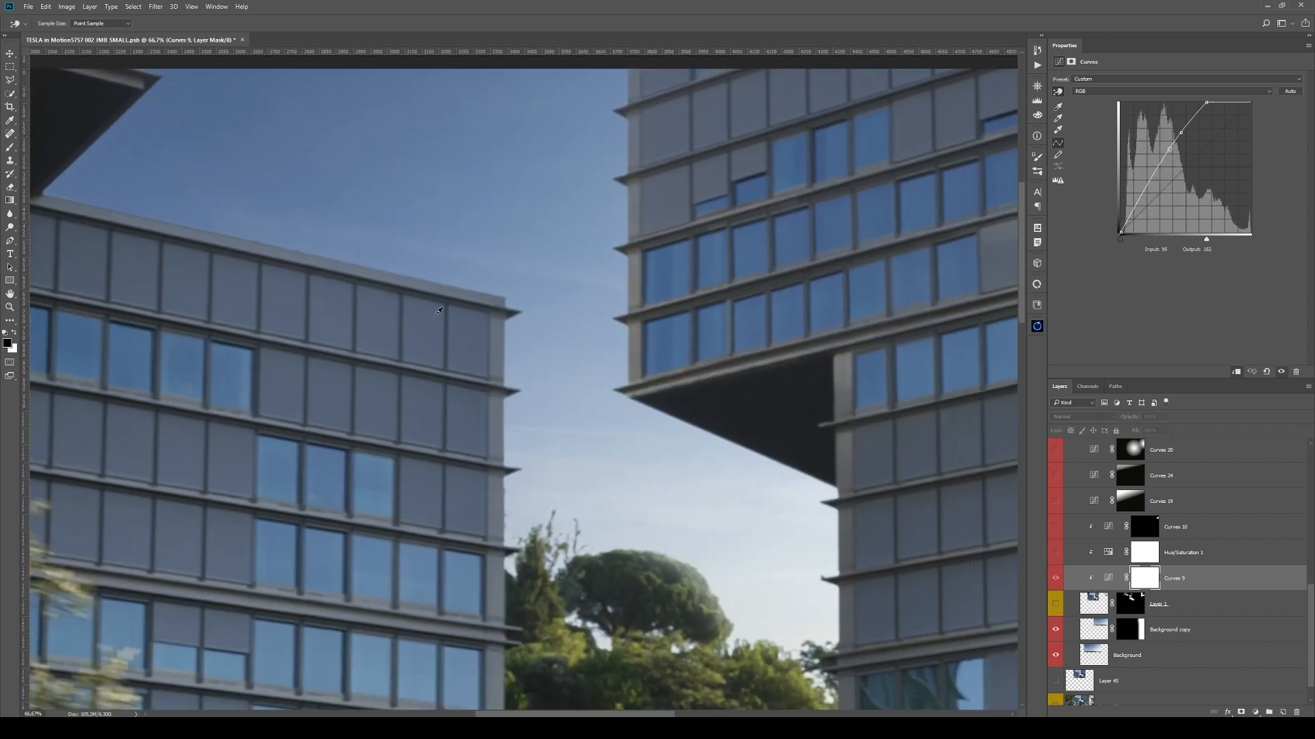
{"action": "left_click_drag", "start_coordinate": [493, 223], "coordinate": [537, 352]}
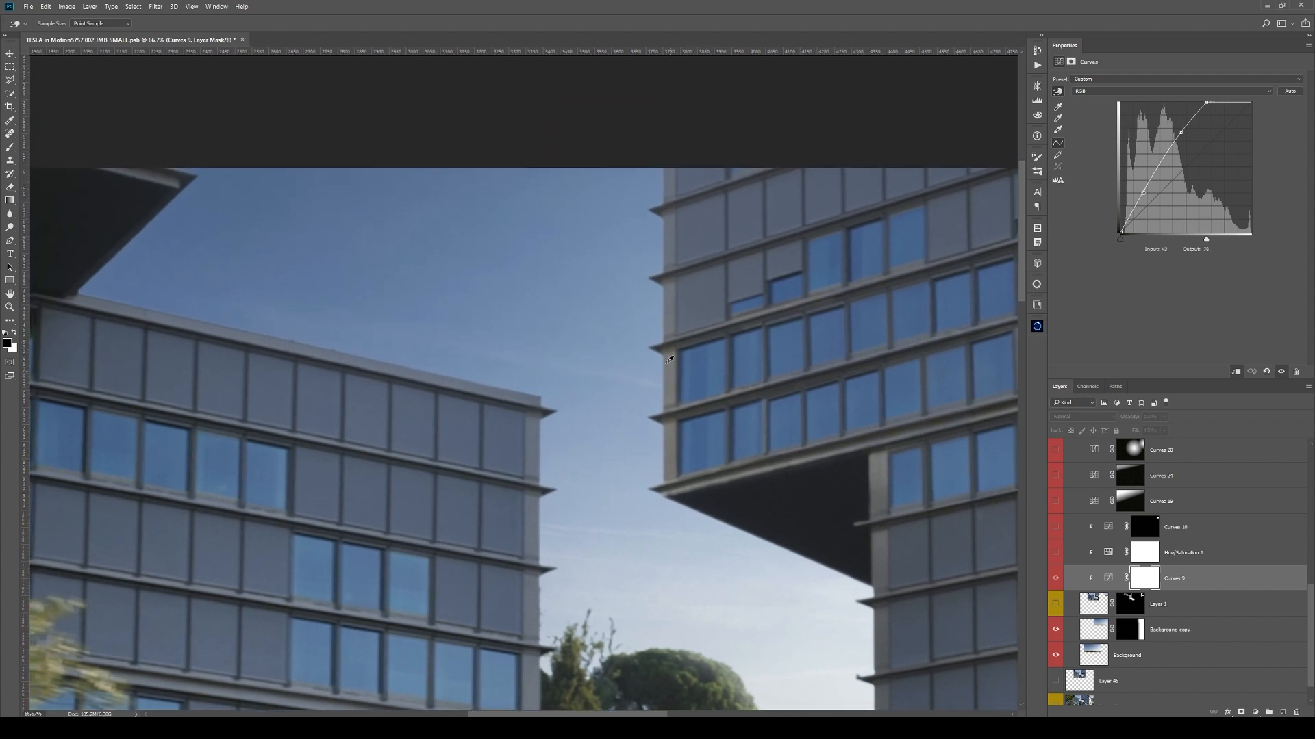
{"action": "left_click", "coordinate": [1183, 606]}
{"action": "left_click", "coordinate": [1057, 606]}
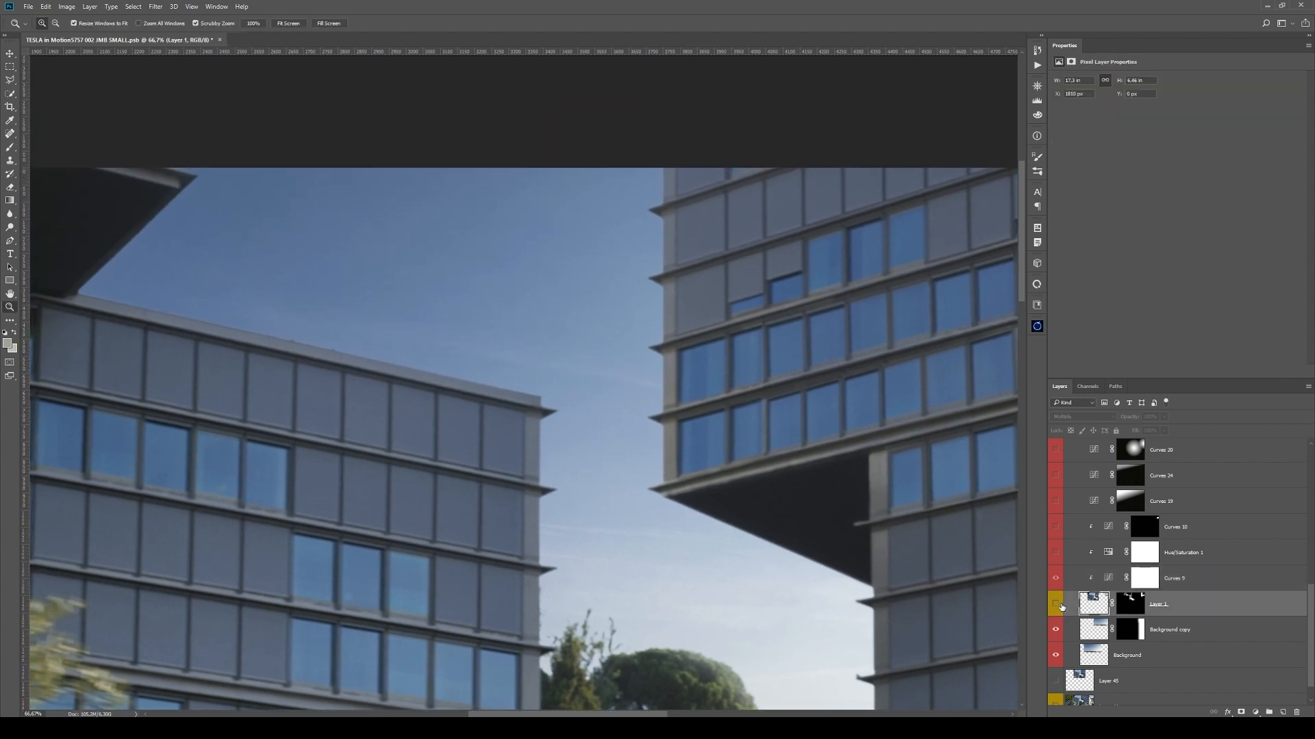
{"action": "key", "text": "z"}
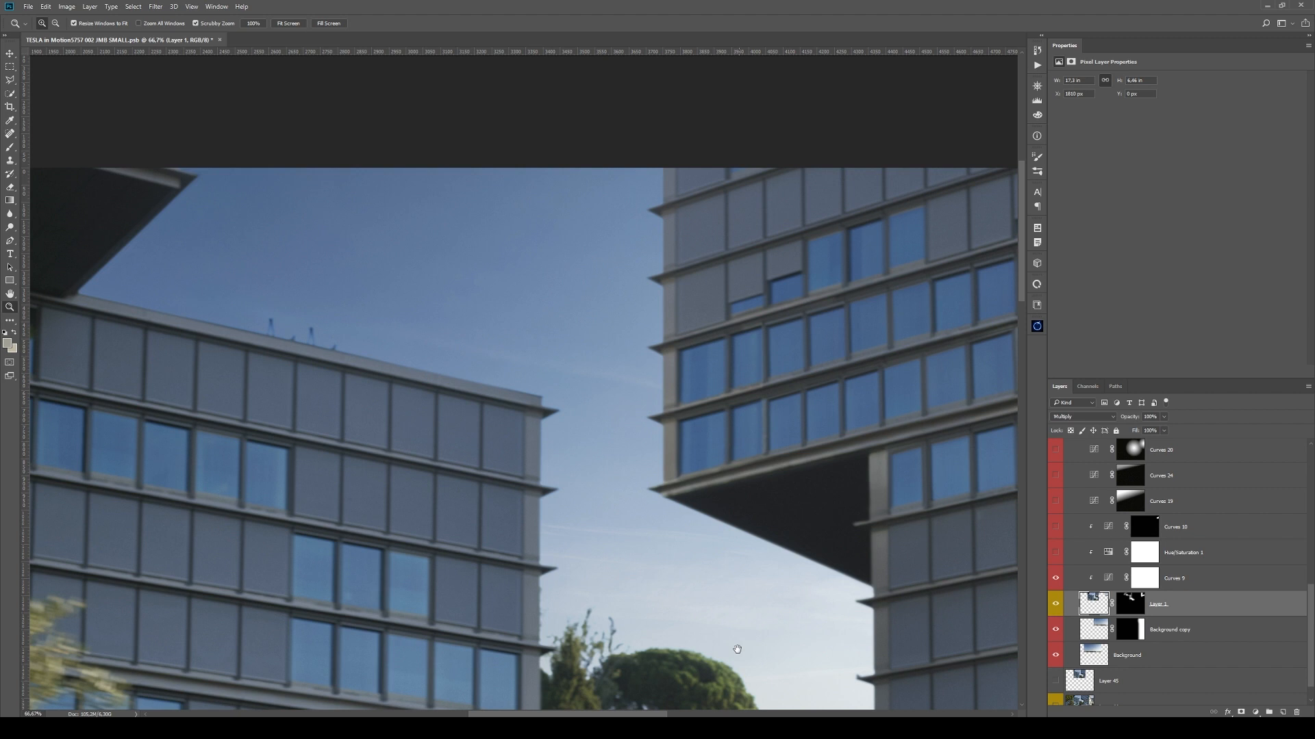
{"action": "scroll", "coordinate": [718, 641], "scroll_direction": "down", "scroll_amount": 2}
{"action": "left_click", "coordinate": [1056, 606]}
{"action": "left_click", "coordinate": [1056, 606]}
{"action": "left_click", "coordinate": [1056, 605]}
{"action": "left_click", "coordinate": [1056, 606]}
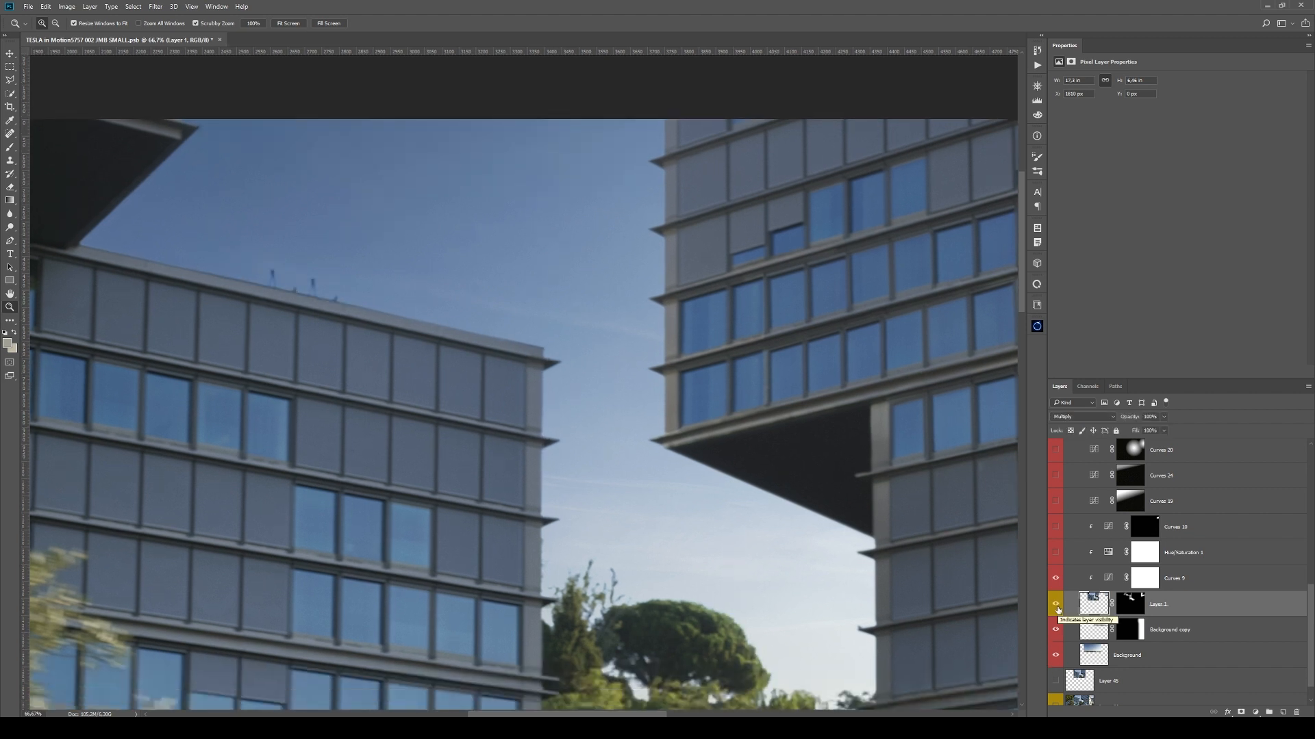
- Show the Hue/Saturation 1 layer above Curves 9 and display its settings for the Blues range
{"action": "left_click", "coordinate": [796, 580], "text": "alt"}
{"action": "left_click_drag", "start_coordinate": [776, 410], "coordinate": [651, 446]}
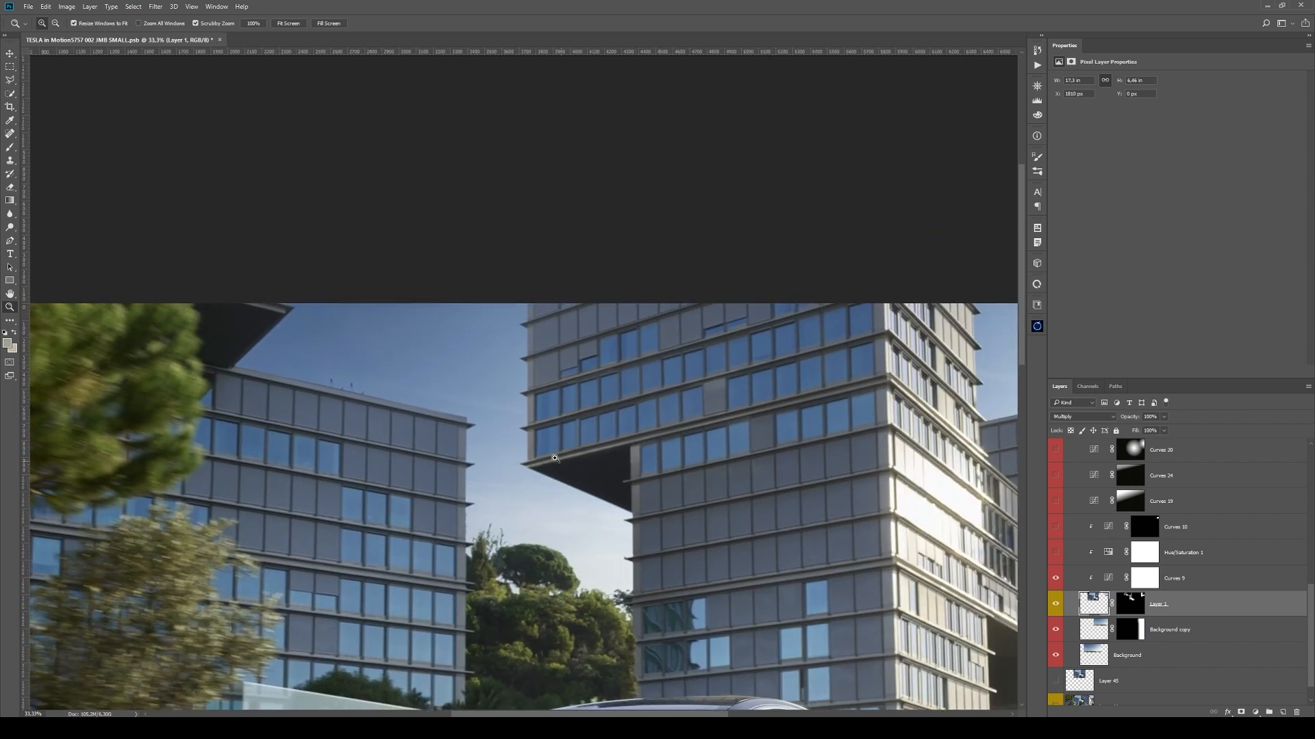
{"action": "scroll", "coordinate": [1079, 600], "scroll_direction": "up", "scroll_amount": 1}
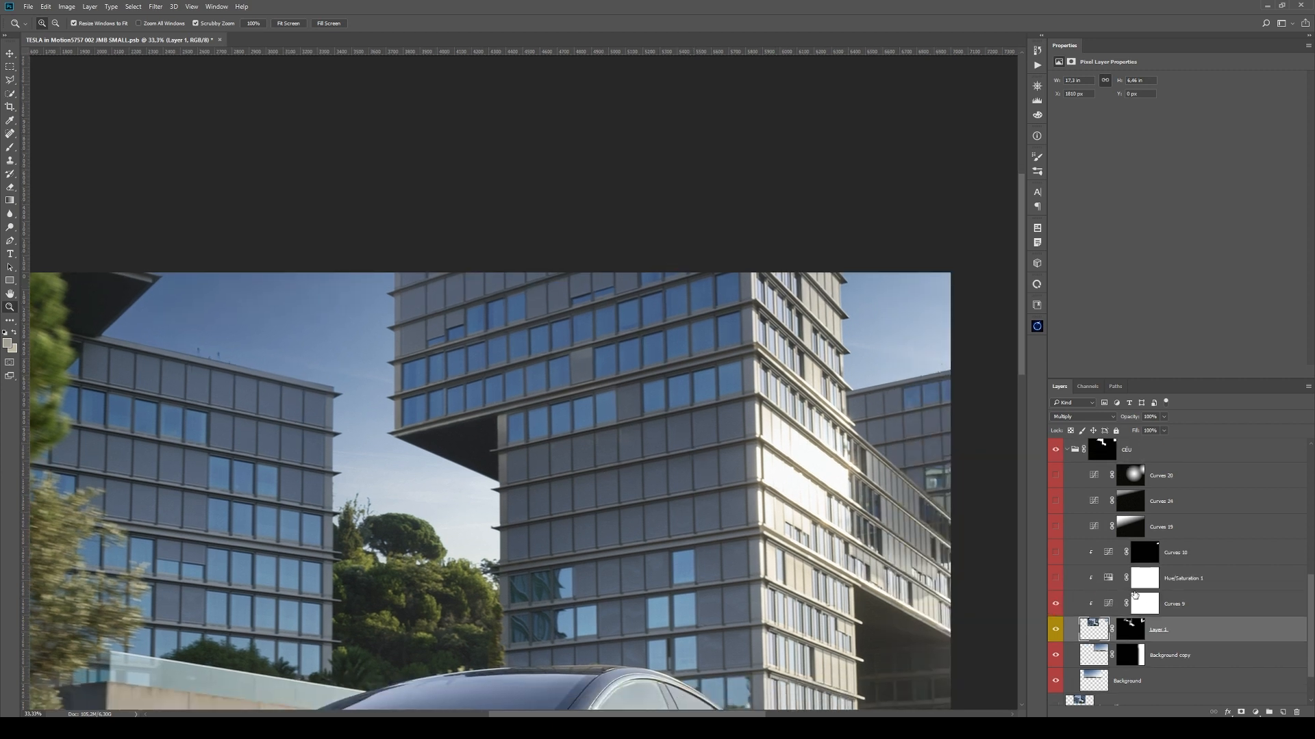
{"action": "left_click", "coordinate": [1055, 579]}
{"action": "left_click", "coordinate": [1119, 588]}
{"action": "left_click", "coordinate": [1100, 93]}
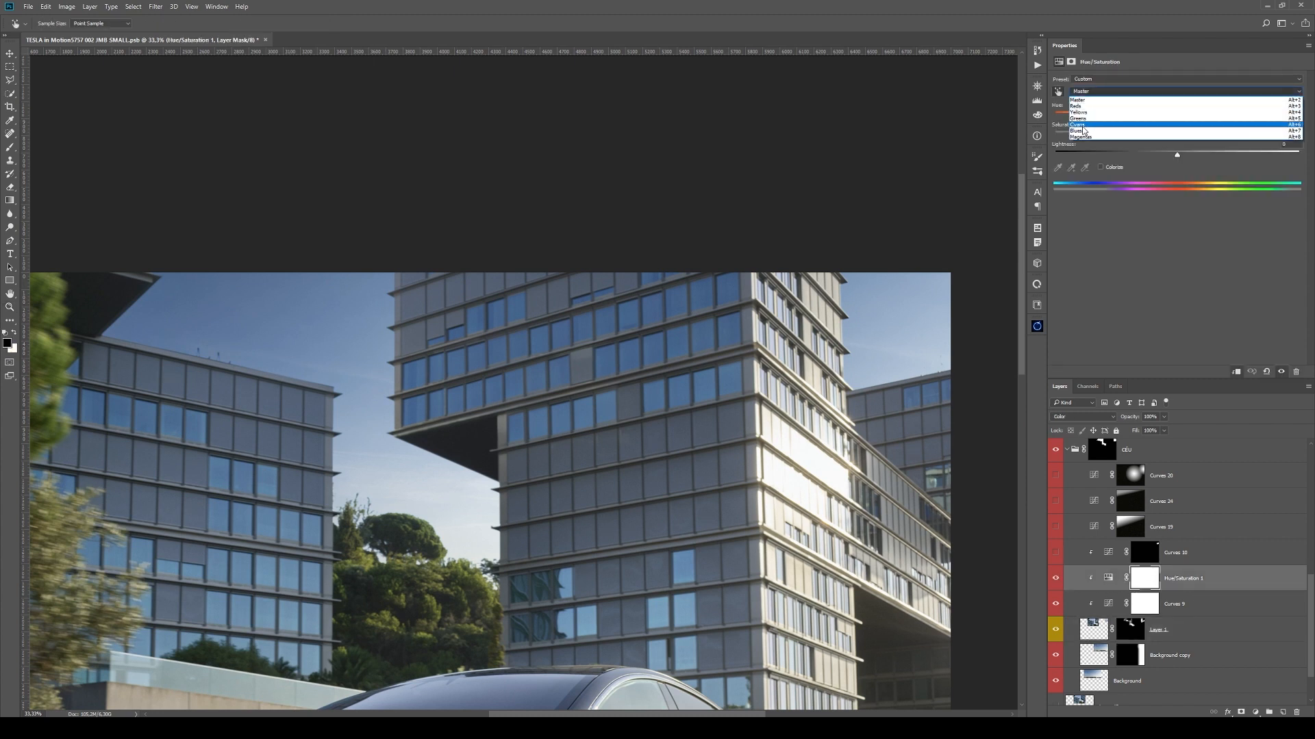
{"action": "left_click", "coordinate": [1083, 131]}
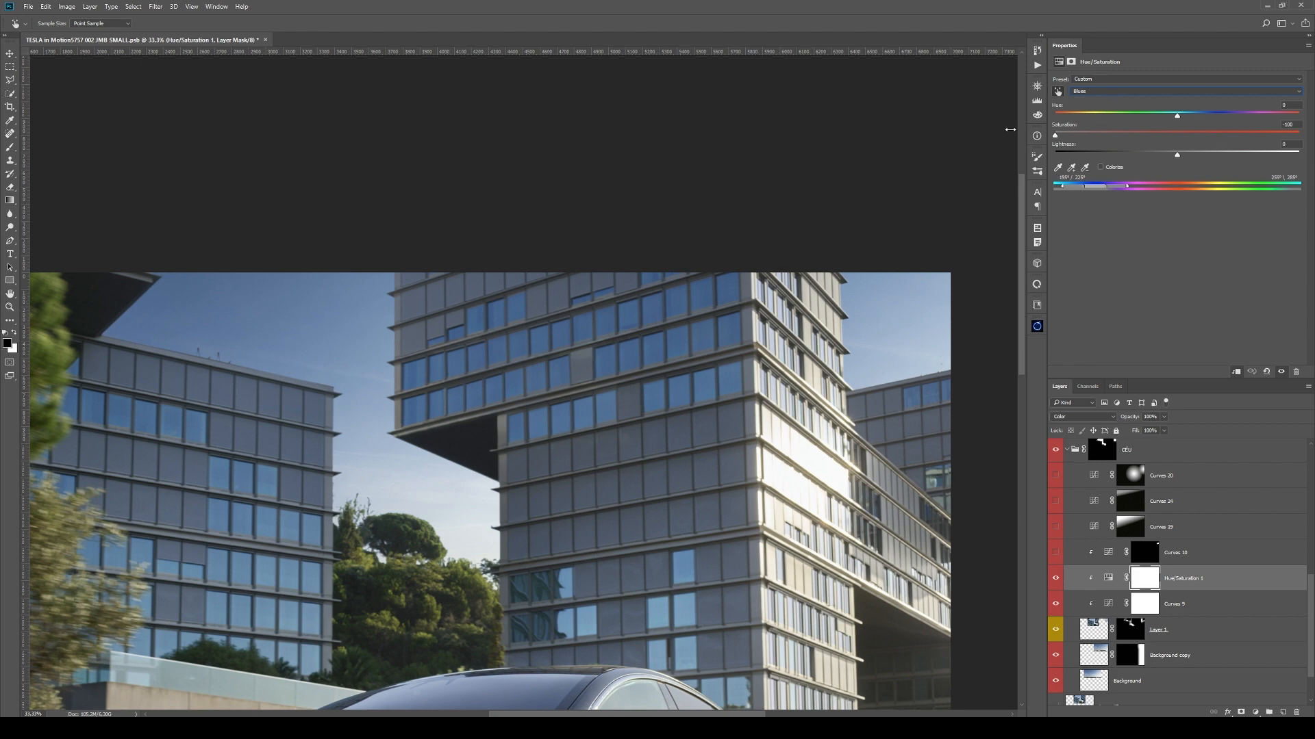
- Examine the building edges against the sky up close with Hue/Saturation 1 off and on
{"action": "key", "text": "z"}
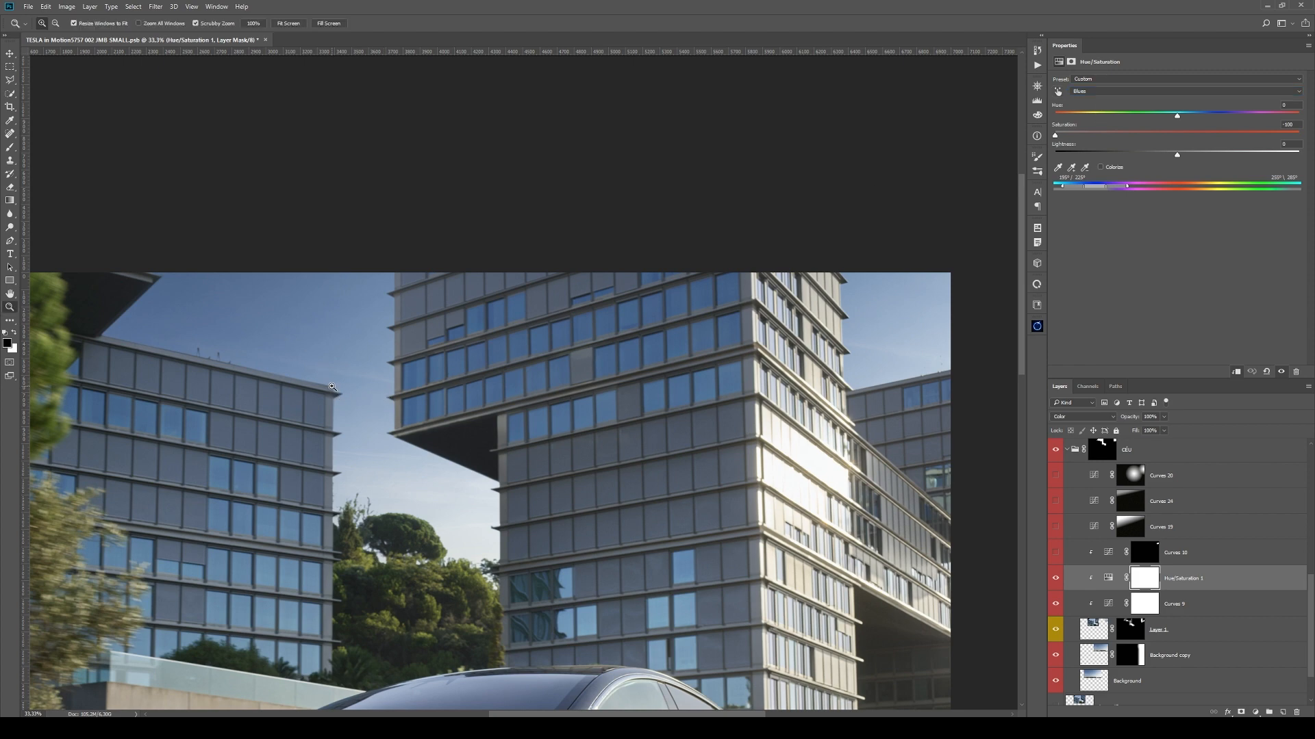
{"action": "left_click", "coordinate": [332, 389]}
{"action": "left_click", "coordinate": [333, 389]}
{"action": "left_click", "coordinate": [332, 389]}
{"action": "left_click", "coordinate": [332, 389]}
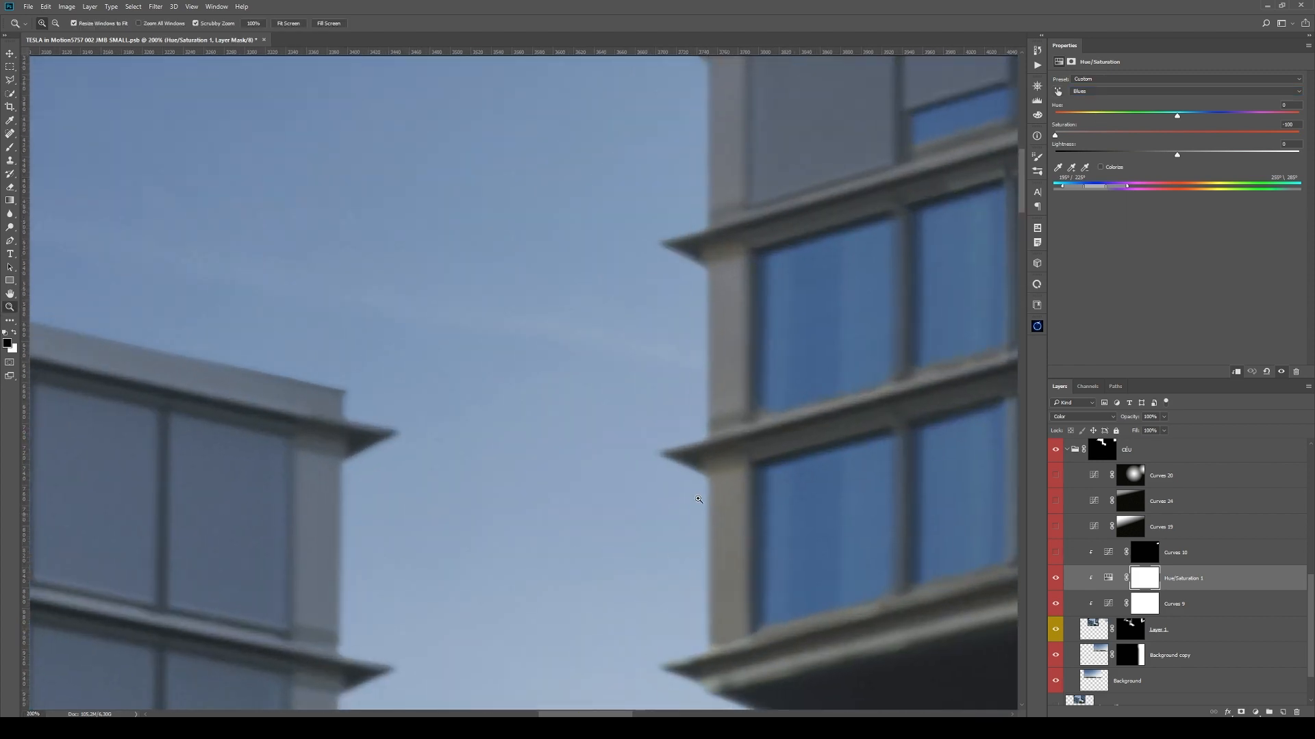
{"action": "left_click", "coordinate": [1056, 579]}
{"action": "left_click_drag", "start_coordinate": [426, 459], "coordinate": [713, 451]}
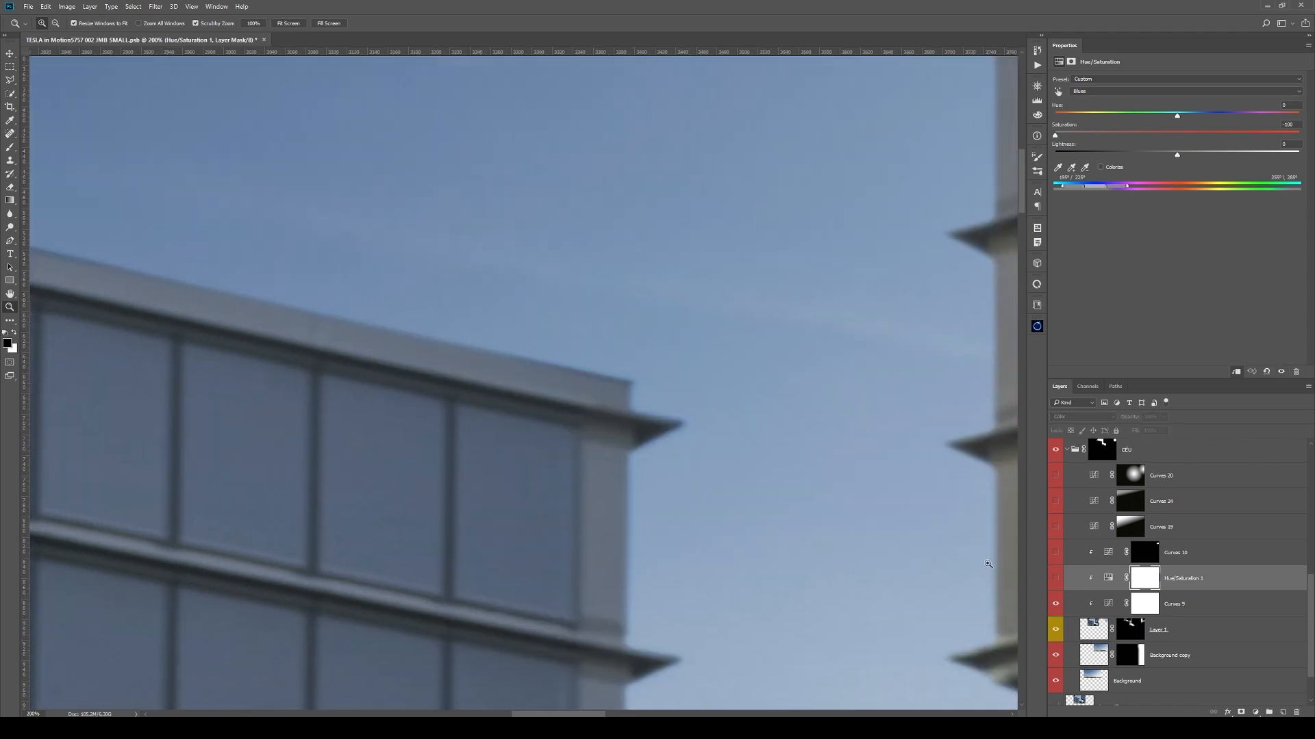
{"action": "left_click", "coordinate": [1056, 579]}
- Inspect the area covered by the Curves 10 mask, as a selection and as the mask on its own
{"action": "key", "text": "ctrl+minus"}
{"action": "key", "text": "ctrl+minus"}
{"action": "key", "text": "ctrl+minus"}
{"action": "key", "text": "ctrl+minus"}
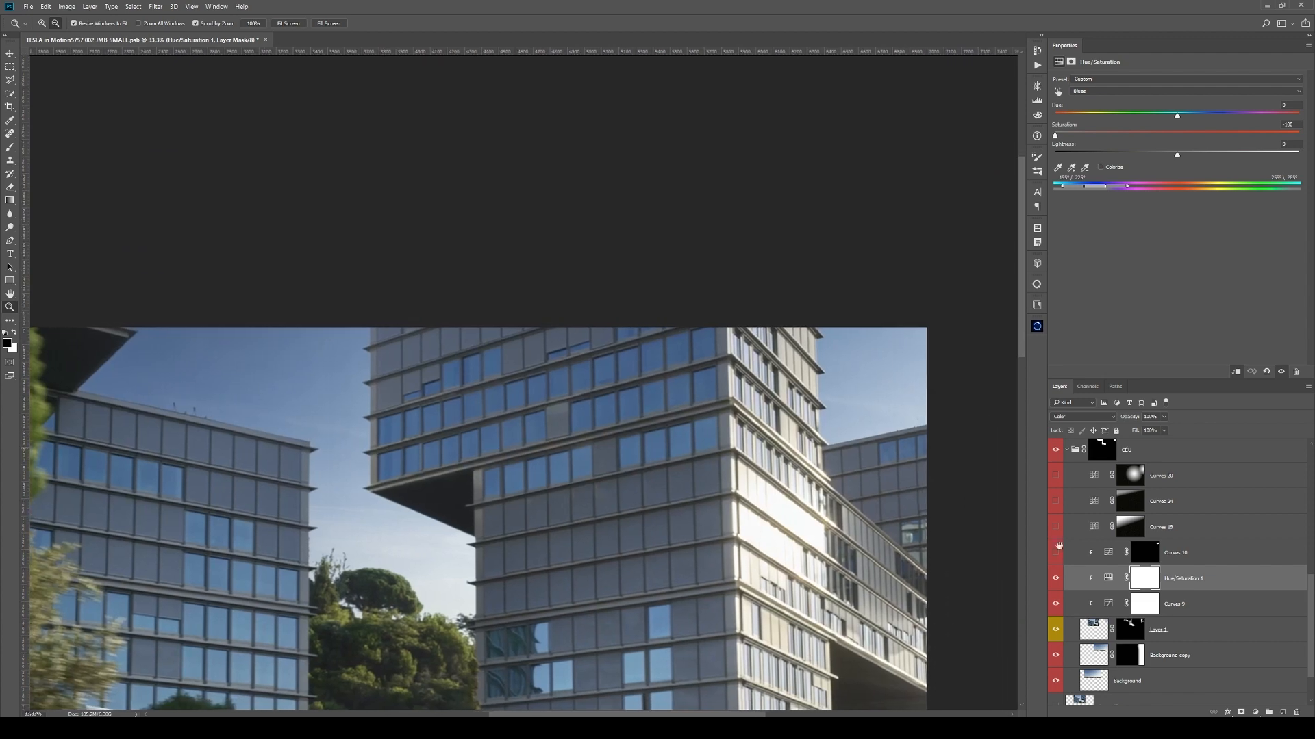
{"action": "left_click", "coordinate": [1144, 579]}
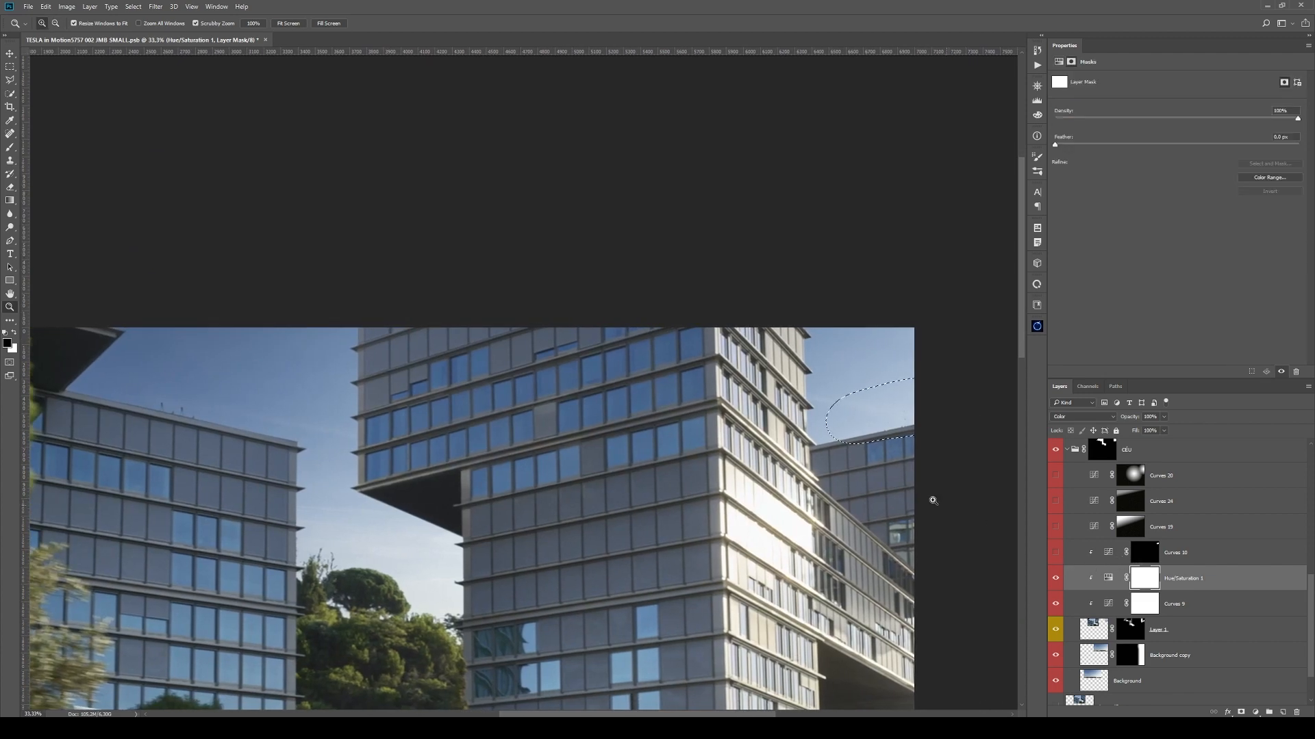
{"action": "key", "text": "ctrl+d"}
{"action": "left_click", "coordinate": [1144, 552], "text": "alt"}
{"action": "left_click", "coordinate": [1144, 553], "text": "alt"}
- Show Curves 10 and compare its effect on the antennas above the far-right building up close
{"action": "left_click", "coordinate": [1056, 552]}
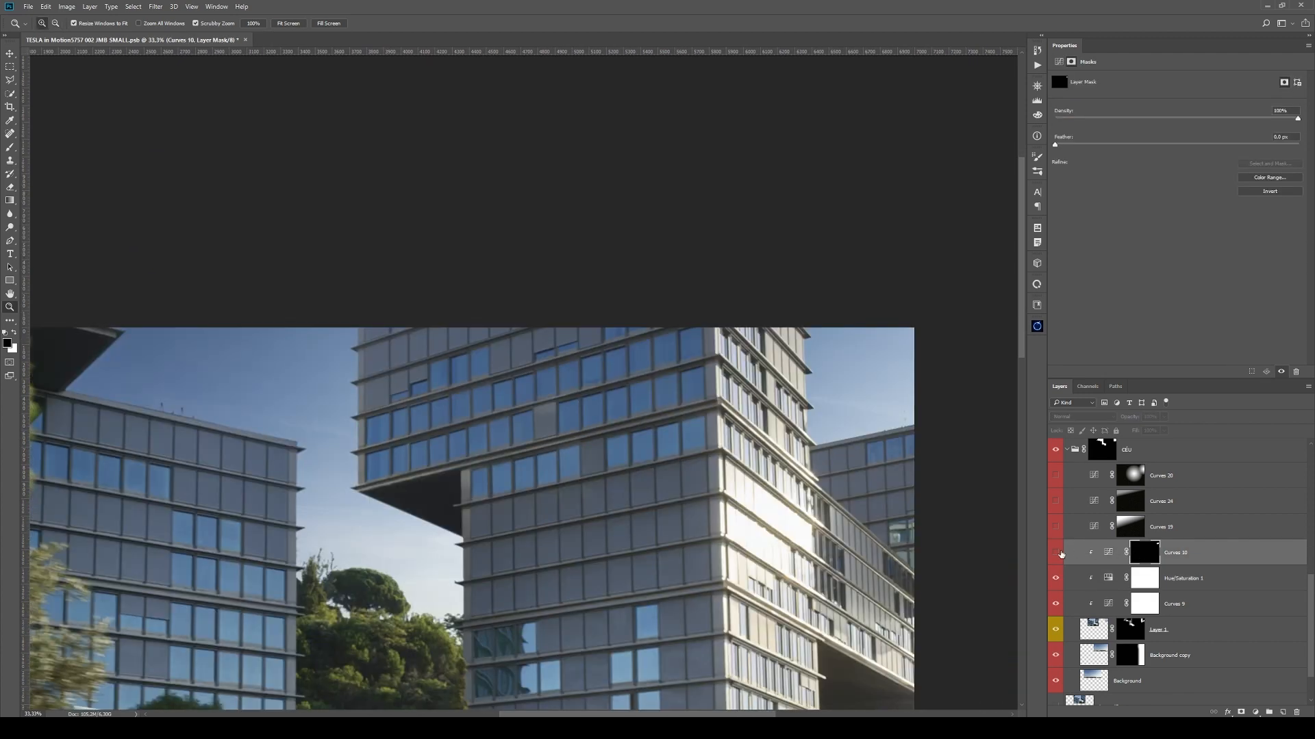
{"action": "left_click_drag", "start_coordinate": [921, 422], "coordinate": [927, 423]}
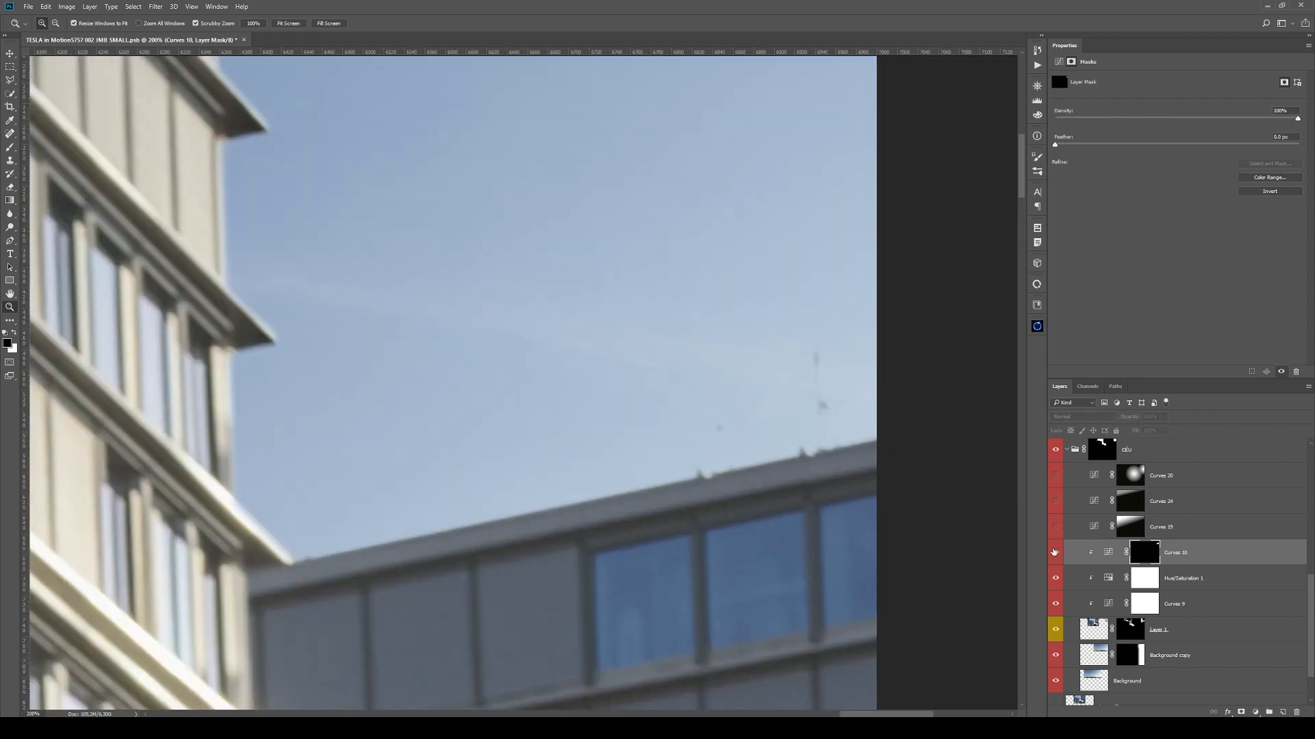
{"action": "left_click", "coordinate": [1054, 551]}
{"action": "left_click", "coordinate": [1054, 552]}
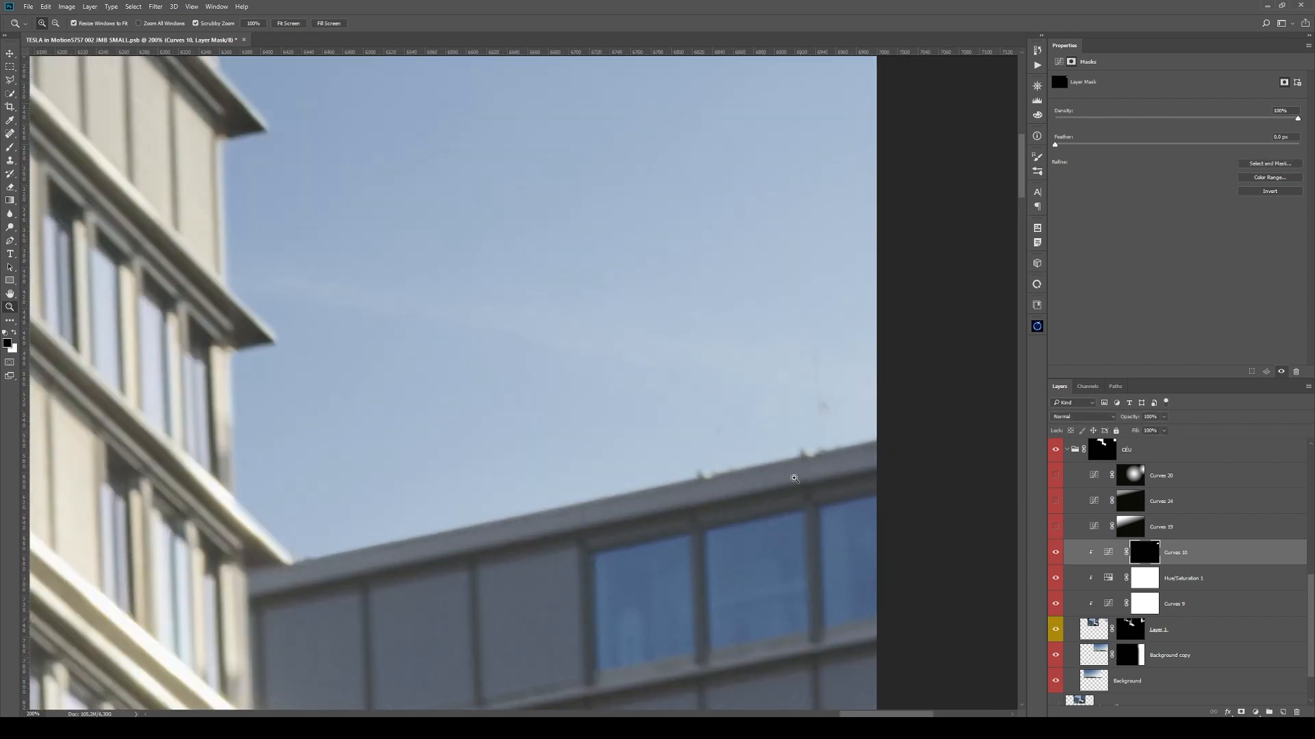
{"action": "left_click", "coordinate": [1058, 551]}
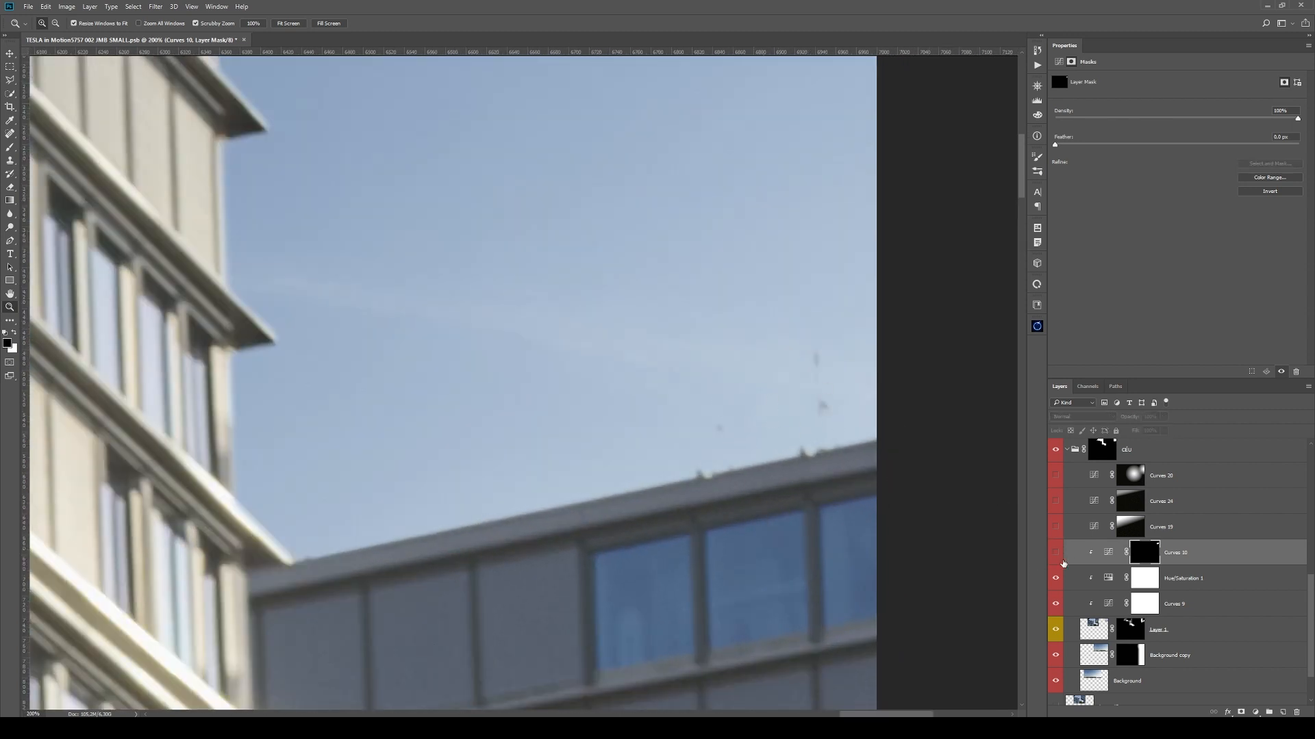
{"action": "left_click", "coordinate": [1055, 552]}
- Review the blended sky across the wider composite and display the Curves 19 mask on its own
{"action": "left_click", "coordinate": [713, 470], "text": "alt"}
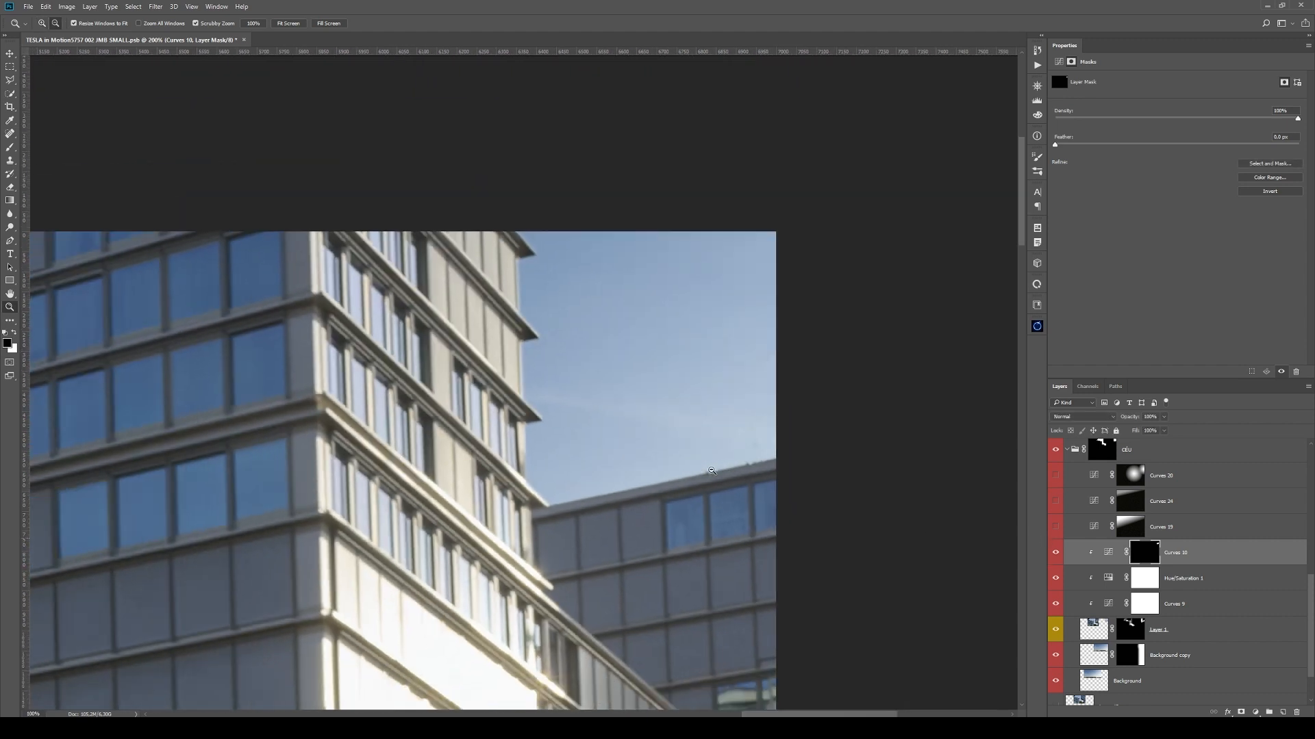
{"action": "left_click", "coordinate": [739, 469]}
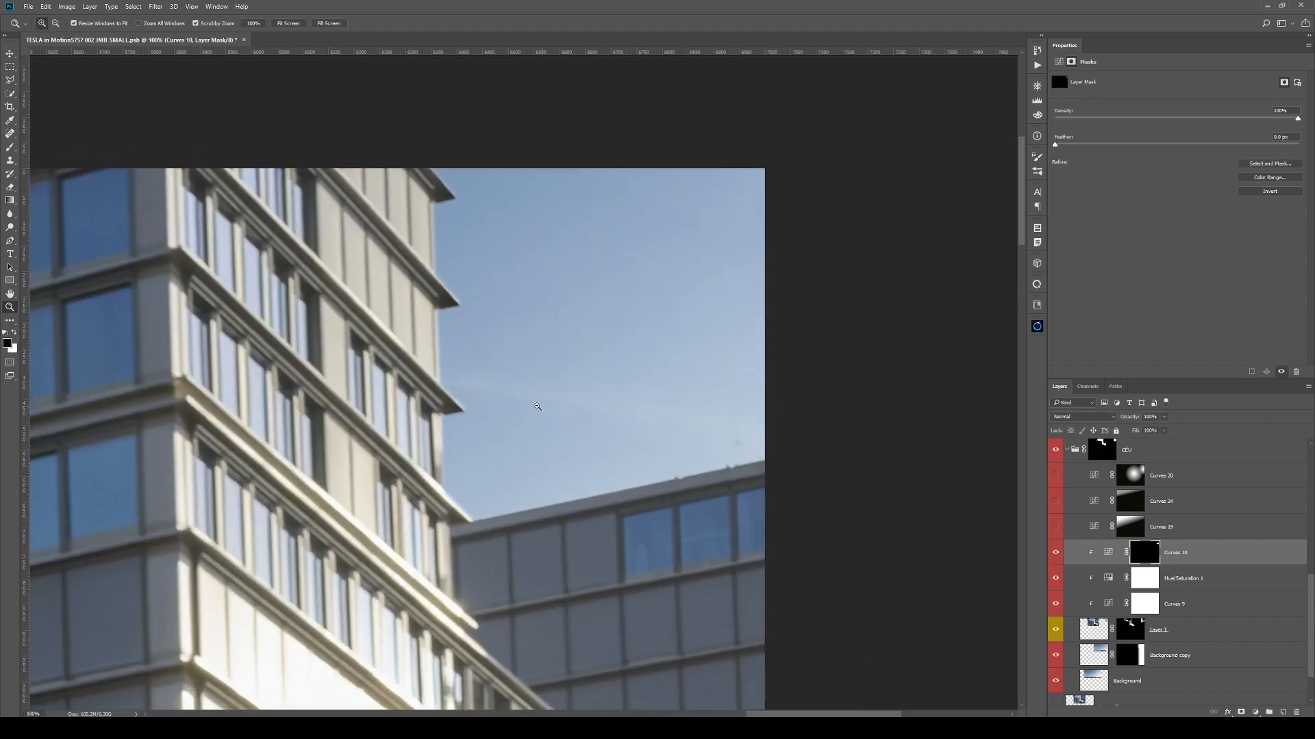
{"action": "left_click", "coordinate": [543, 408], "text": "alt"}
{"action": "left_click", "coordinate": [595, 416], "text": "alt"}
{"action": "left_click", "coordinate": [616, 414], "text": "alt"}
{"action": "left_click", "coordinate": [615, 415], "text": "alt"}
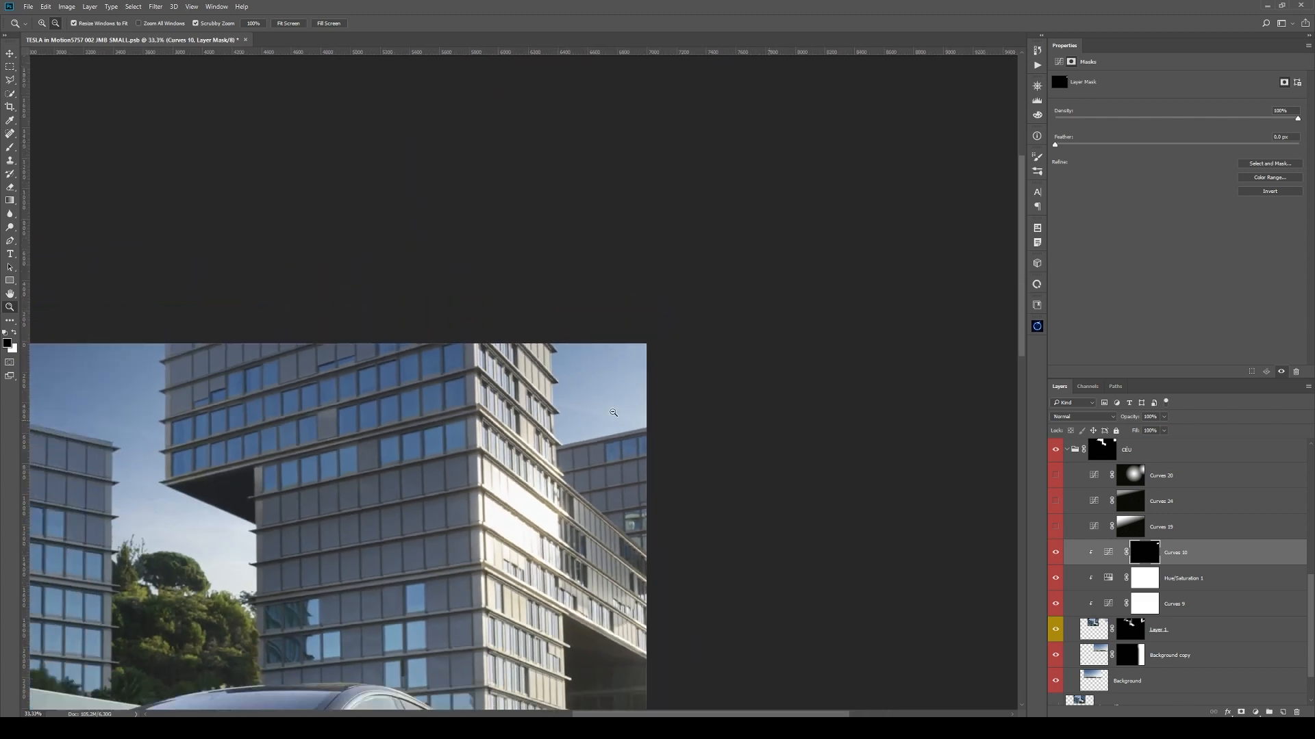
{"action": "left_click_drag", "start_coordinate": [472, 387], "coordinate": [652, 374]}
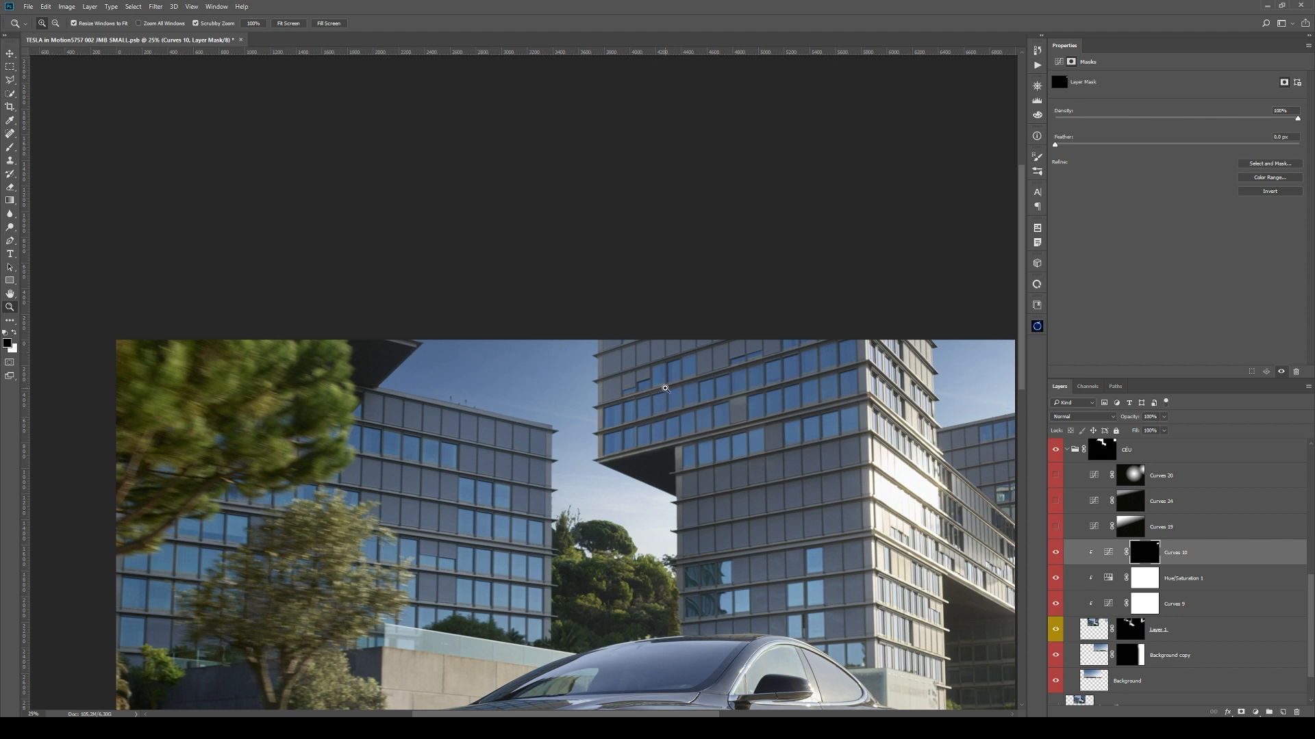
{"action": "left_click", "coordinate": [1130, 527], "text": "alt"}
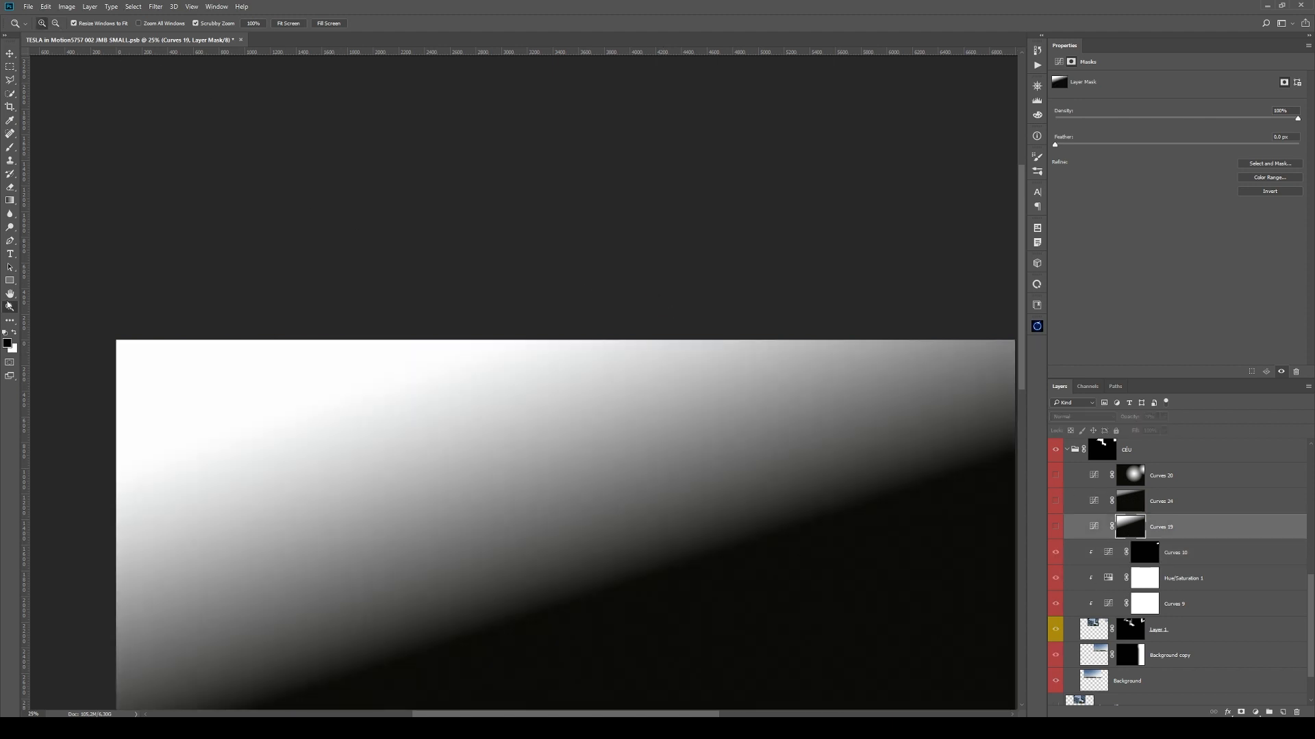
- Activate the Gradient tool, check its Foreground to Transparent preset, and make white the foreground color
{"action": "left_click", "coordinate": [10, 202]}
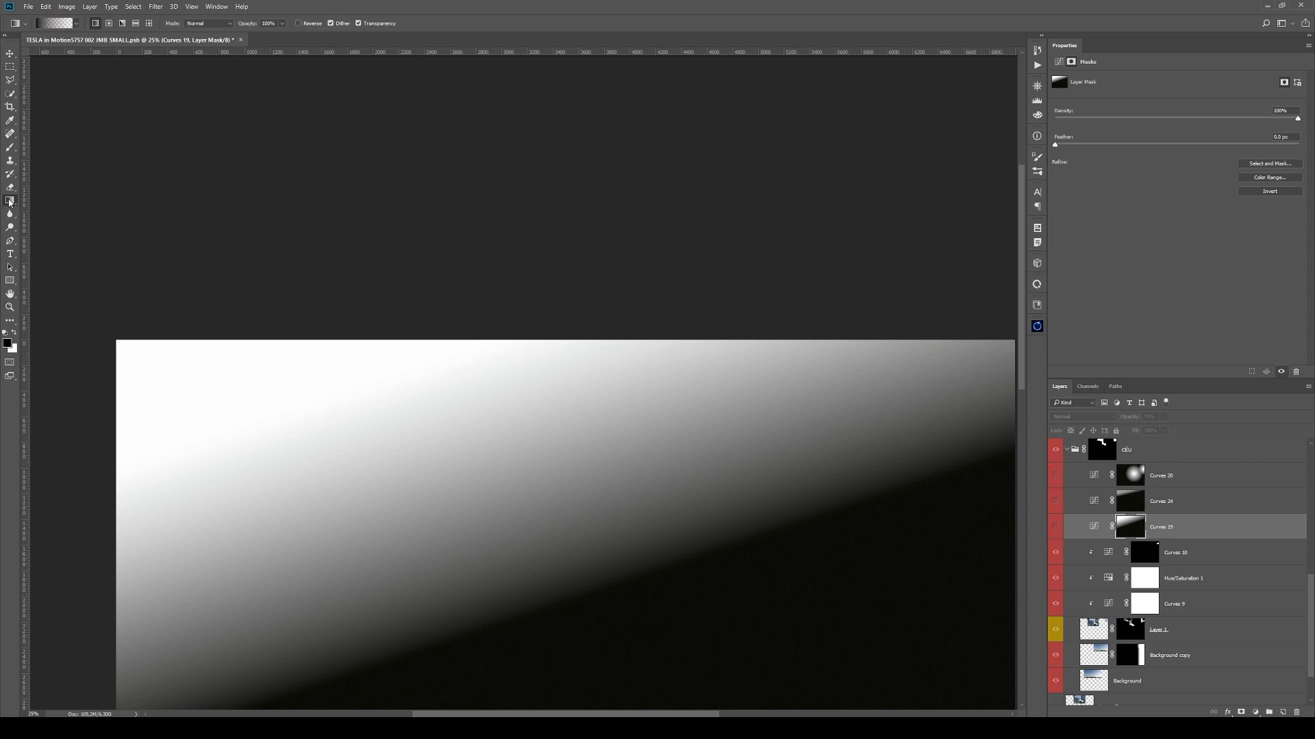
{"action": "left_click_drag", "start_coordinate": [573, 375], "coordinate": [443, 245]}
{"action": "left_click", "coordinate": [58, 25]}
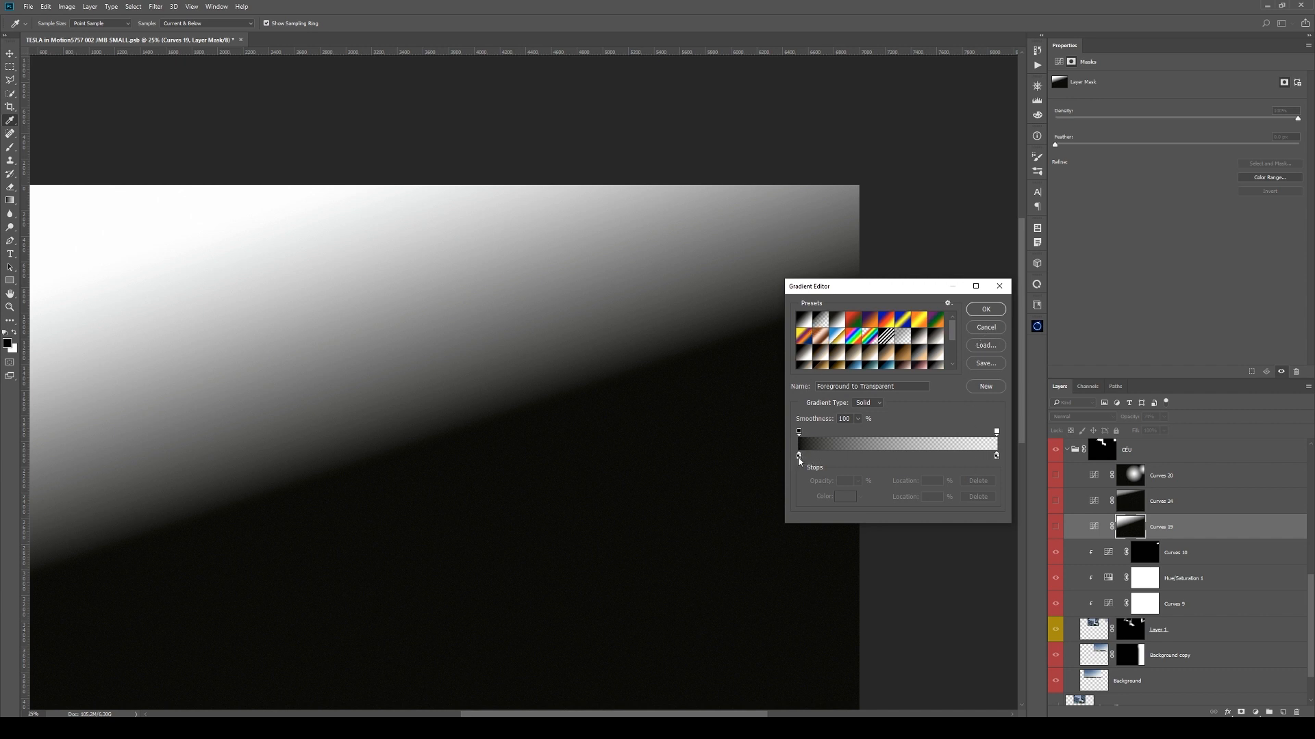
{"action": "left_click", "coordinate": [986, 329]}
{"action": "key", "text": "x"}
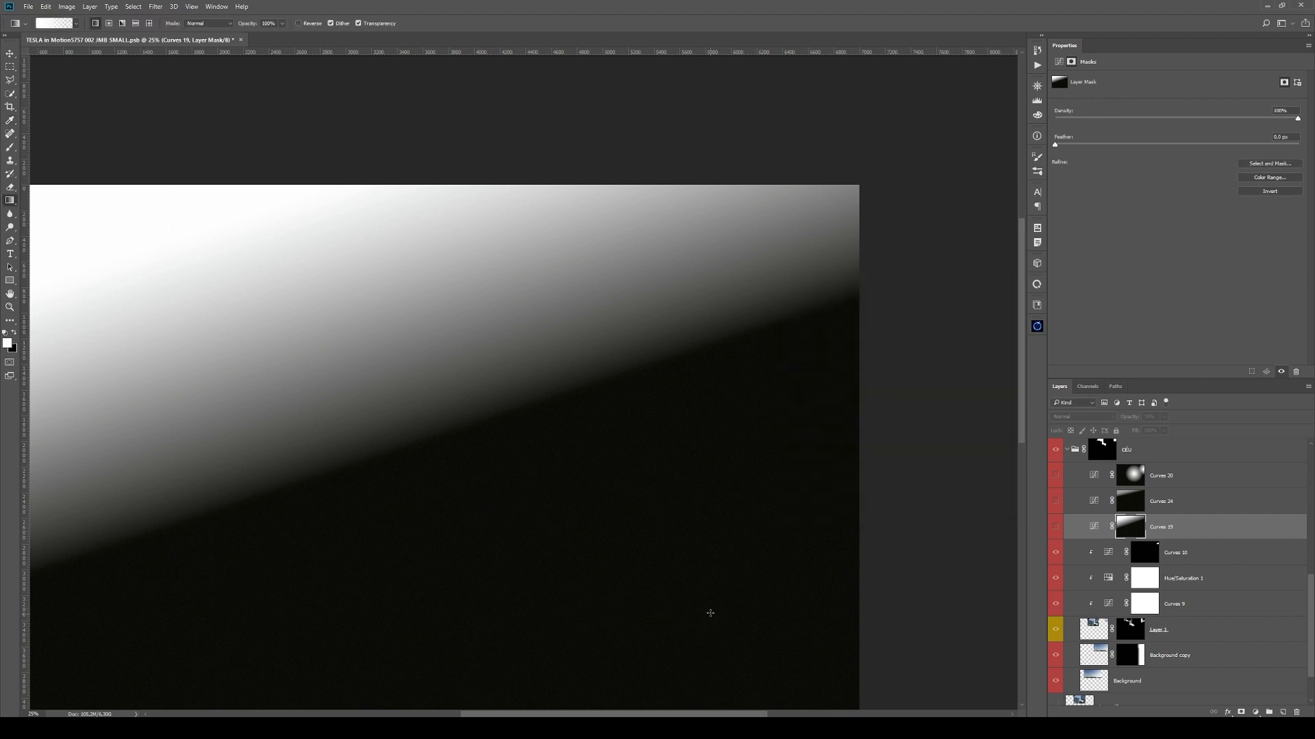
- Try two white-to-transparent gradients over the dark lower part of the Curves 19 mask and undo them
{"action": "key", "text": "ctrl+0"}
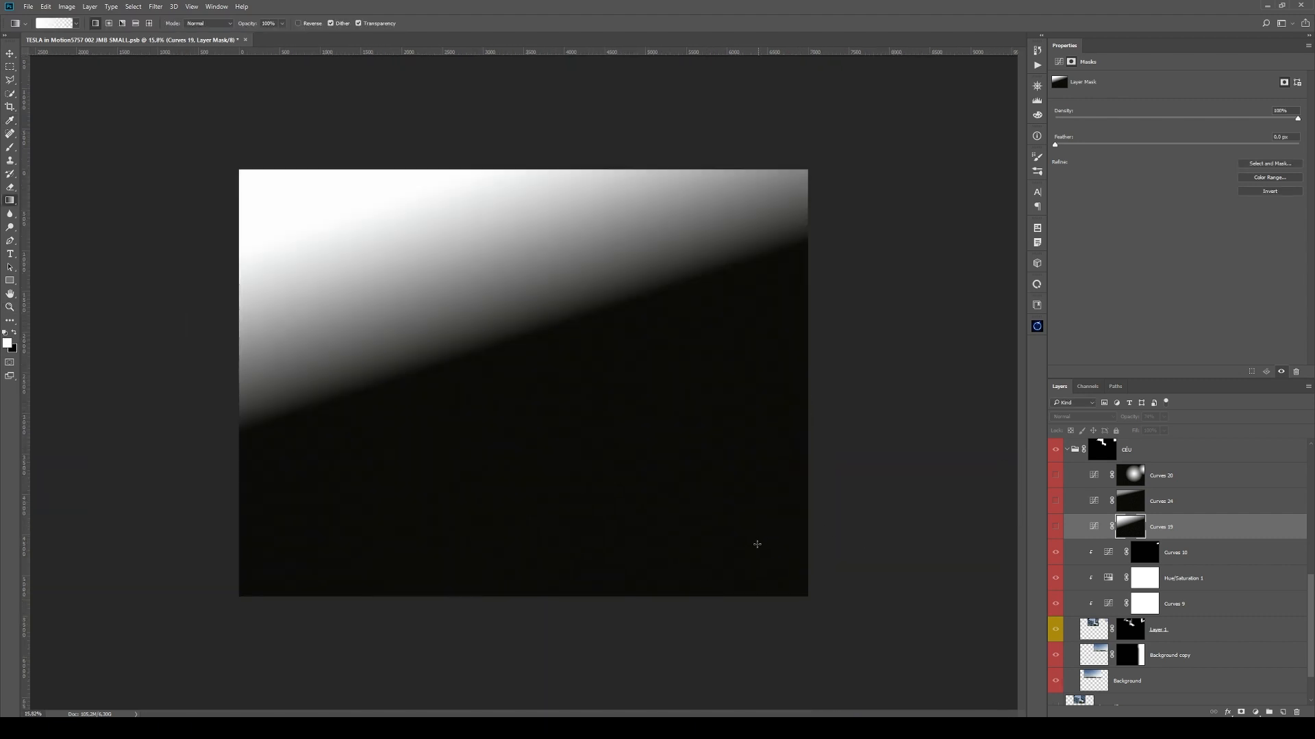
{"action": "left_click_drag", "start_coordinate": [759, 544], "coordinate": [691, 437]}
{"action": "left_click_drag", "start_coordinate": [573, 605], "coordinate": [528, 457]}
{"action": "key", "text": "ctrl+alt+z"}
{"action": "key", "text": "ctrl+alt+z"}
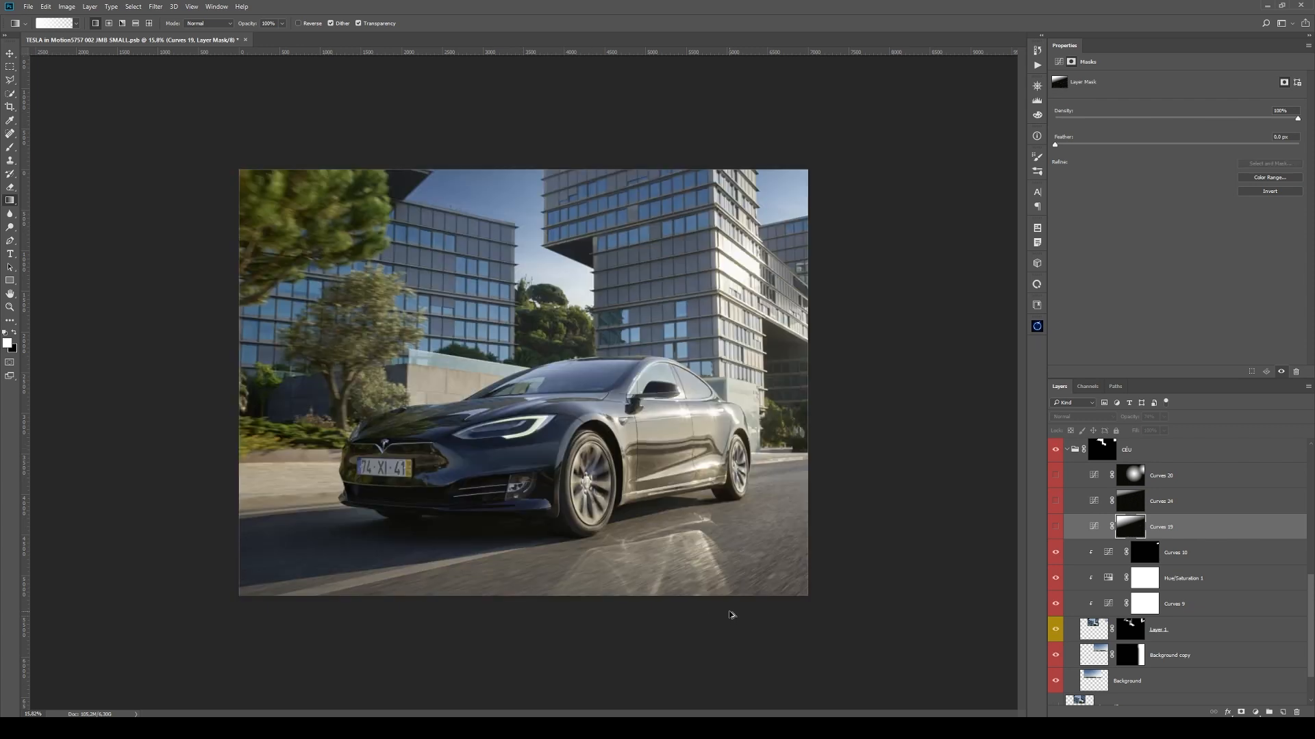
- Show Curves 19, compare the sky with and without it, and display its curve settings
{"action": "left_click", "coordinate": [1055, 528]}
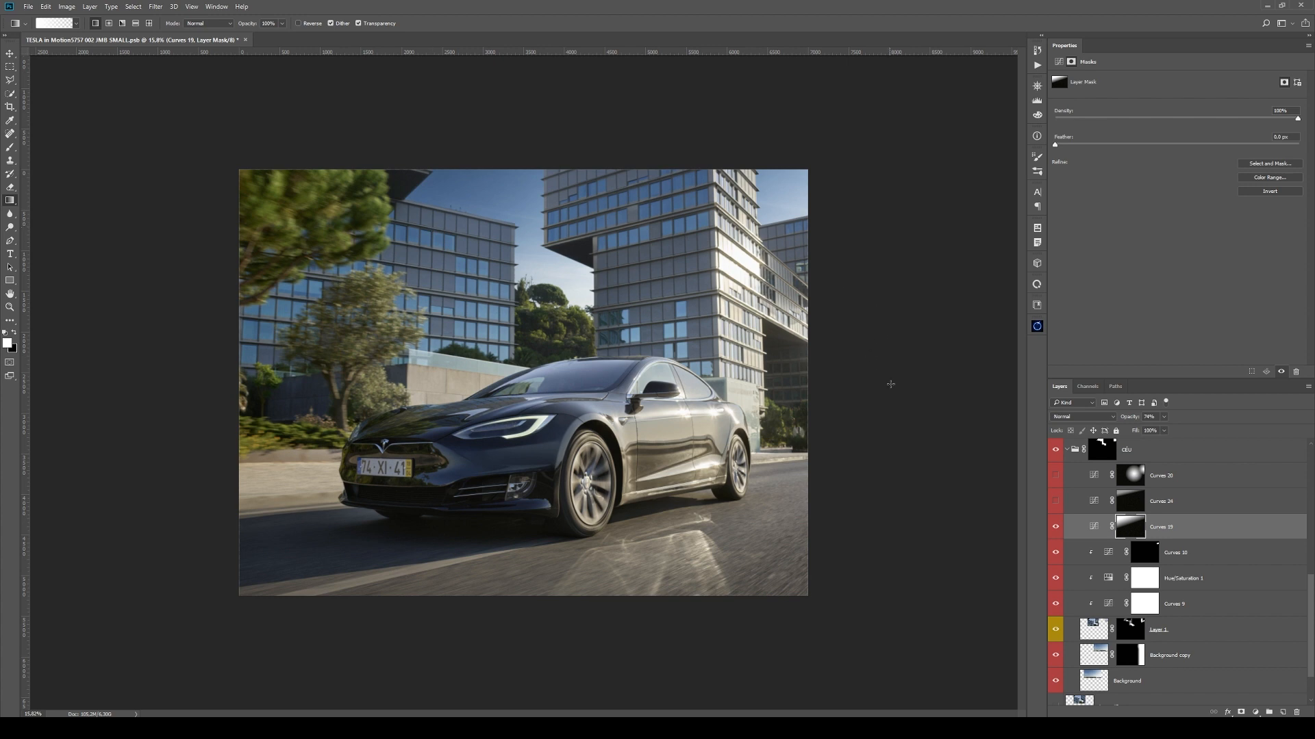
{"action": "left_click", "coordinate": [1055, 527]}
{"action": "left_click", "coordinate": [1094, 526]}
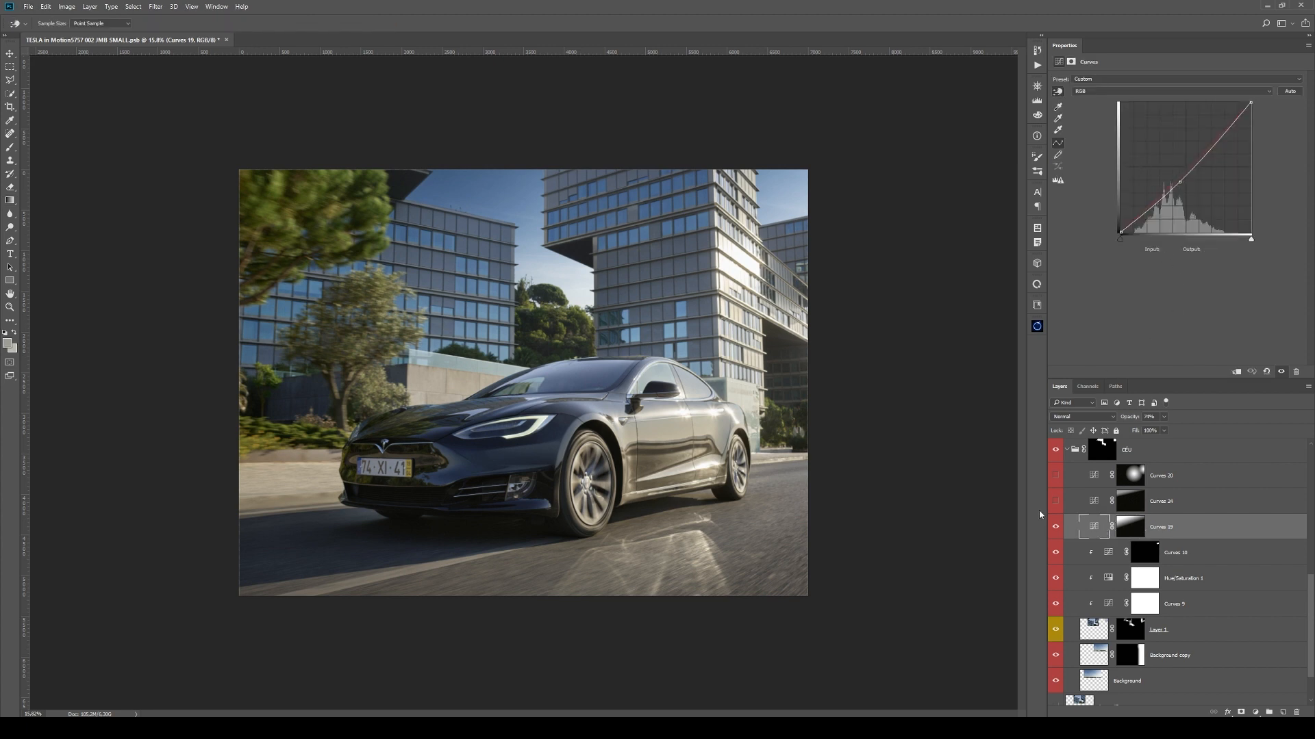
- Examine the Curves 24 mask on its own, make Curves 24 visible over the sky and display its curve settings
{"action": "left_click", "coordinate": [436, 172]}
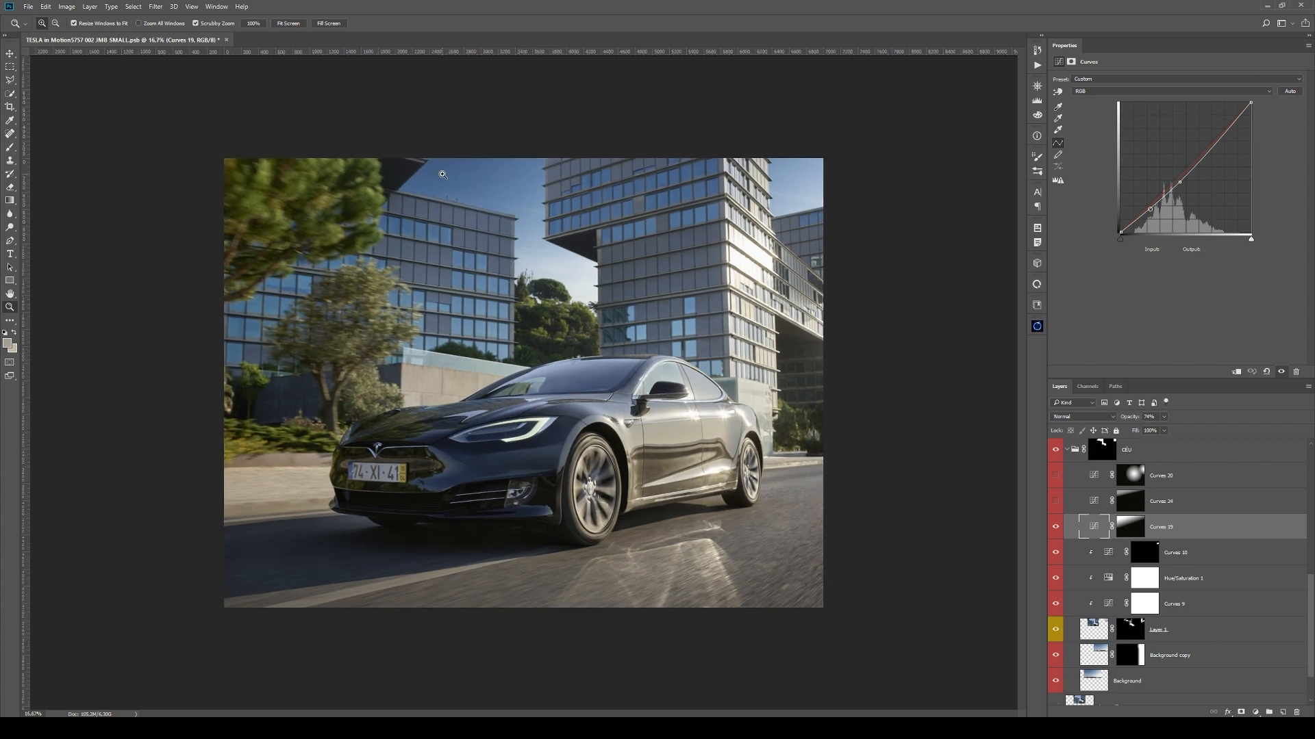
{"action": "left_click", "coordinate": [442, 174]}
{"action": "left_click", "coordinate": [441, 174]}
{"action": "left_click", "coordinate": [442, 173]}
{"action": "left_click_drag", "start_coordinate": [548, 244], "coordinate": [566, 314]}
{"action": "left_click", "coordinate": [1131, 503], "text": "alt"}
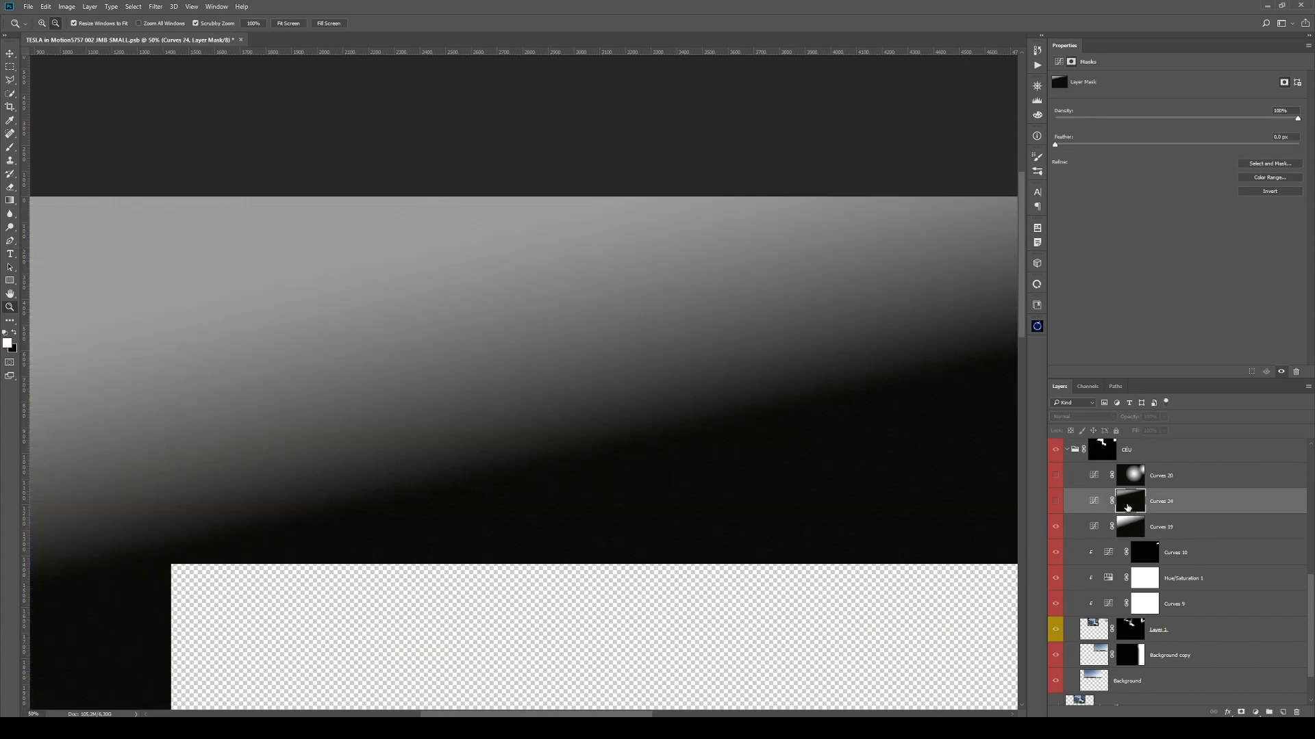
{"action": "left_click", "coordinate": [1135, 505], "text": "alt"}
{"action": "left_click", "coordinate": [1056, 501]}
{"action": "left_click", "coordinate": [1094, 503]}
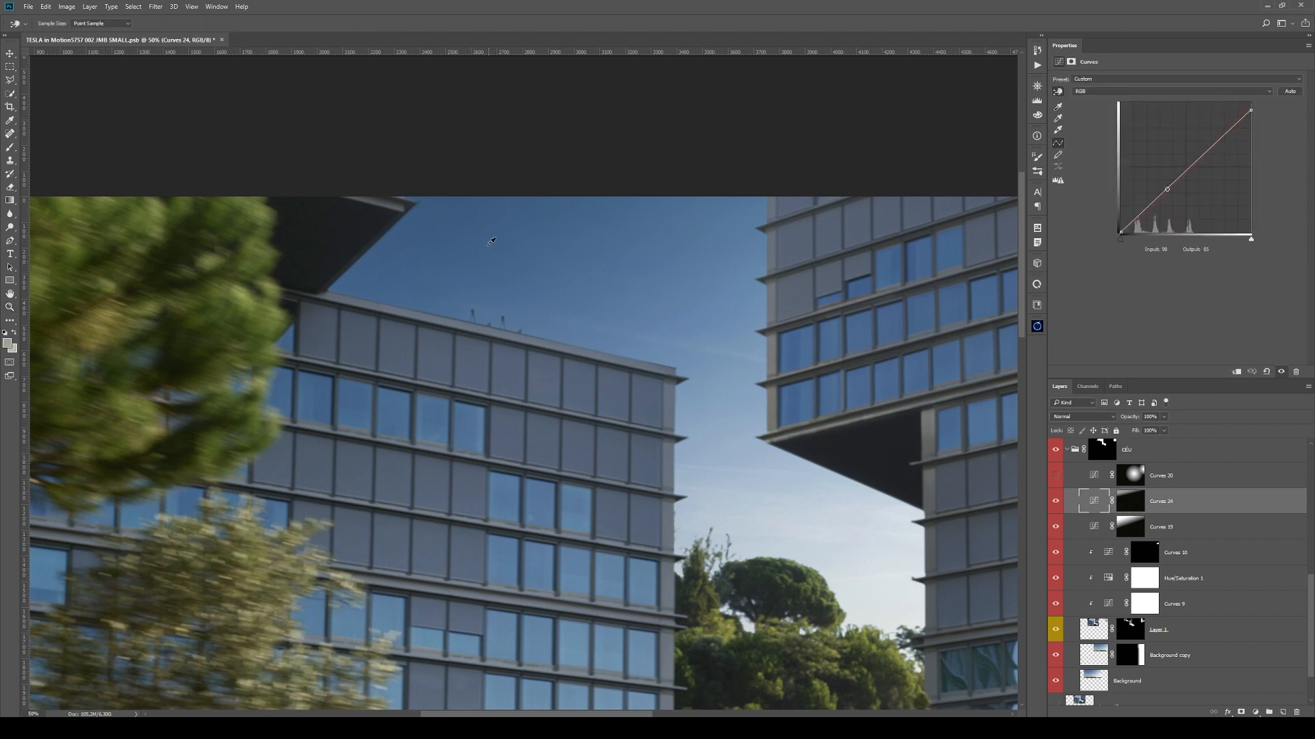
- Make Curves 20 visible and examine its effect on the sky at the right edge of the photo
{"action": "key", "text": "z"}
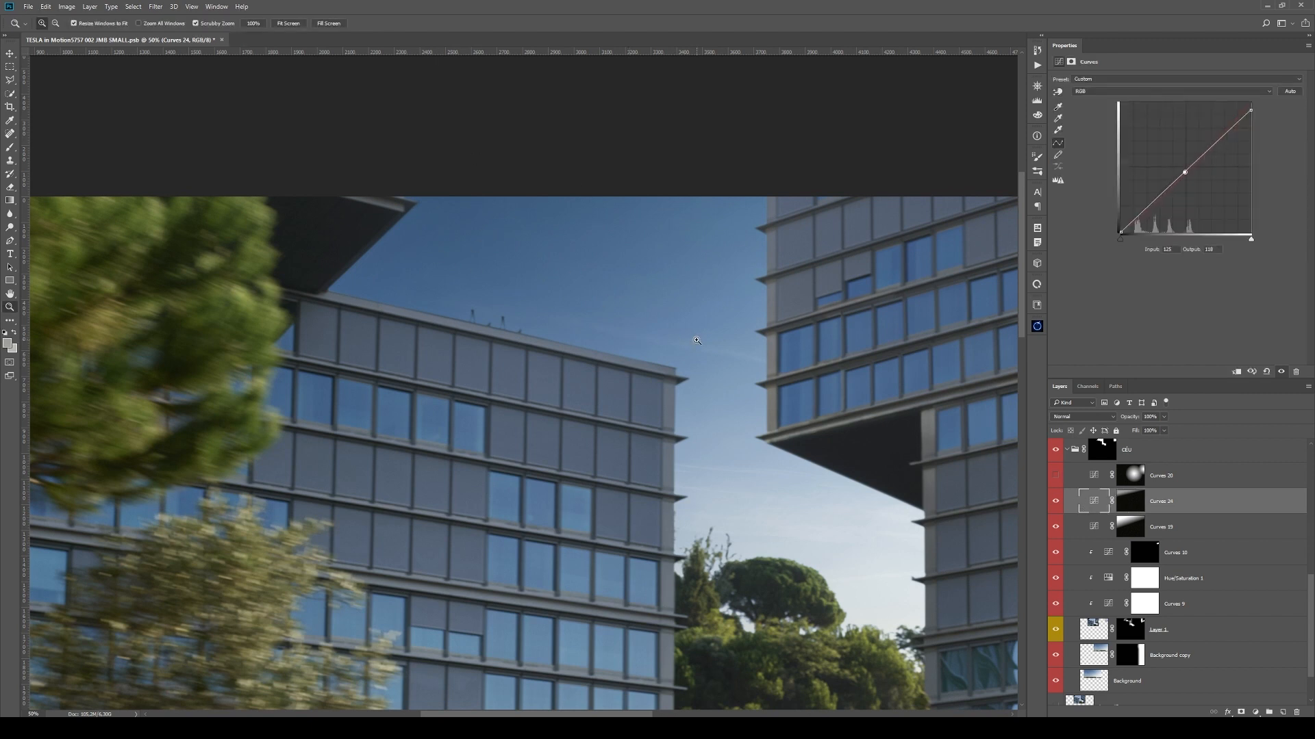
{"action": "left_click", "coordinate": [696, 341], "text": "alt"}
{"action": "left_click", "coordinate": [697, 340], "text": "alt"}
{"action": "left_click", "coordinate": [1055, 475]}
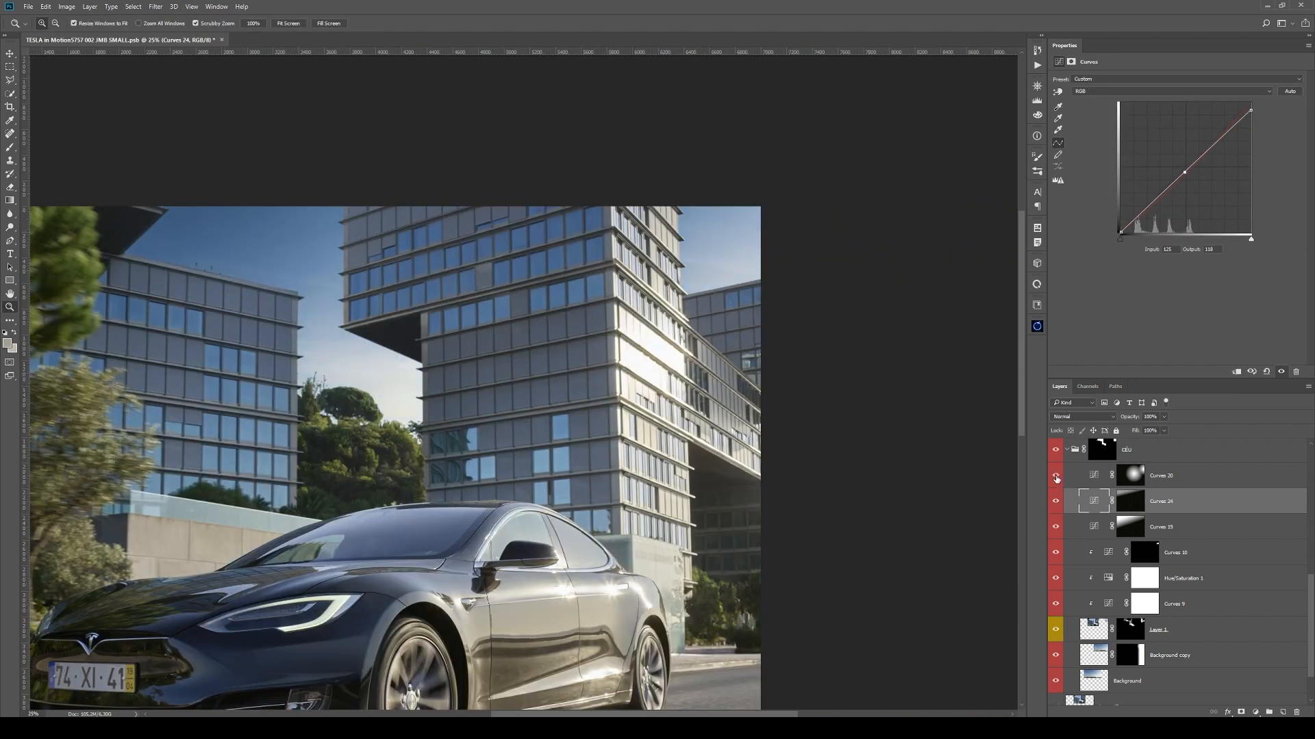
{"action": "left_click", "coordinate": [745, 266], "text": "alt"}
{"action": "left_click", "coordinate": [748, 252]}
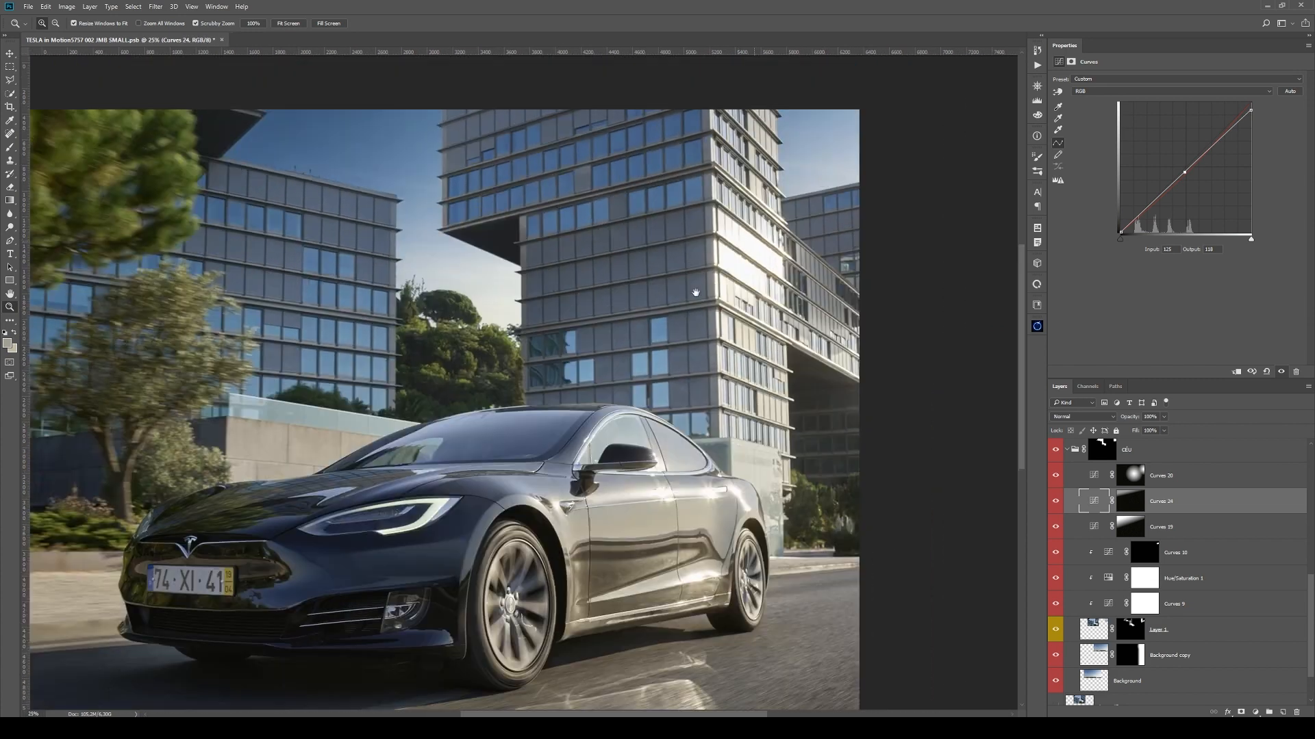
{"action": "left_click", "coordinate": [784, 271]}
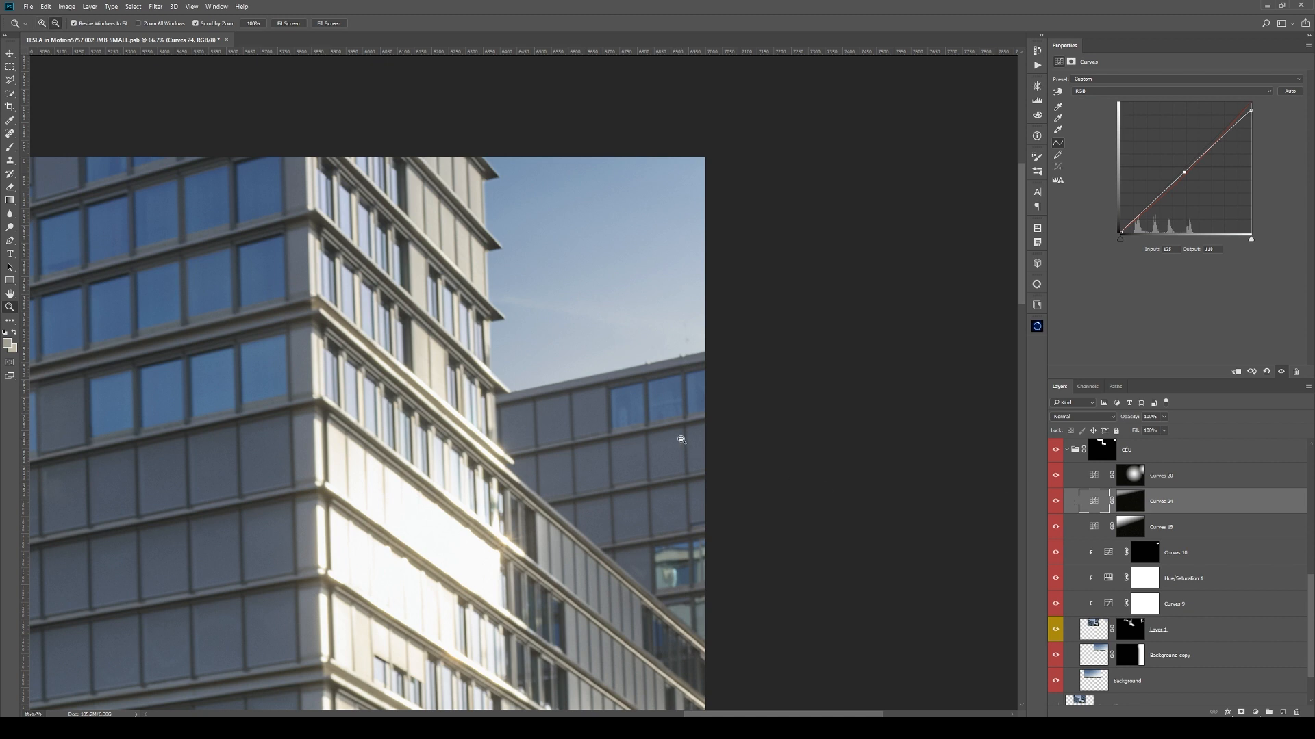
{"action": "left_click", "coordinate": [682, 442], "text": "alt"}
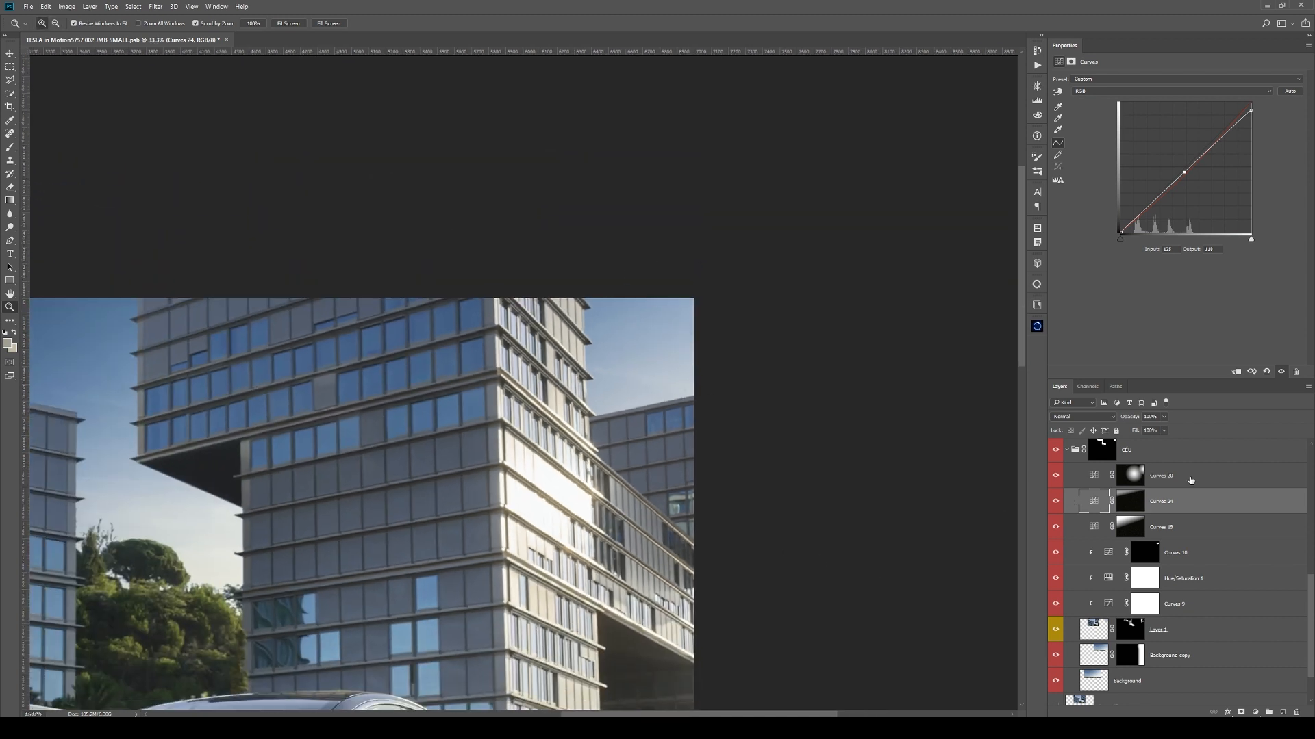
- Examine the Curves 20 mask on its own, then return to the full composite view
{"action": "left_click", "coordinate": [1125, 473], "text": "alt"}
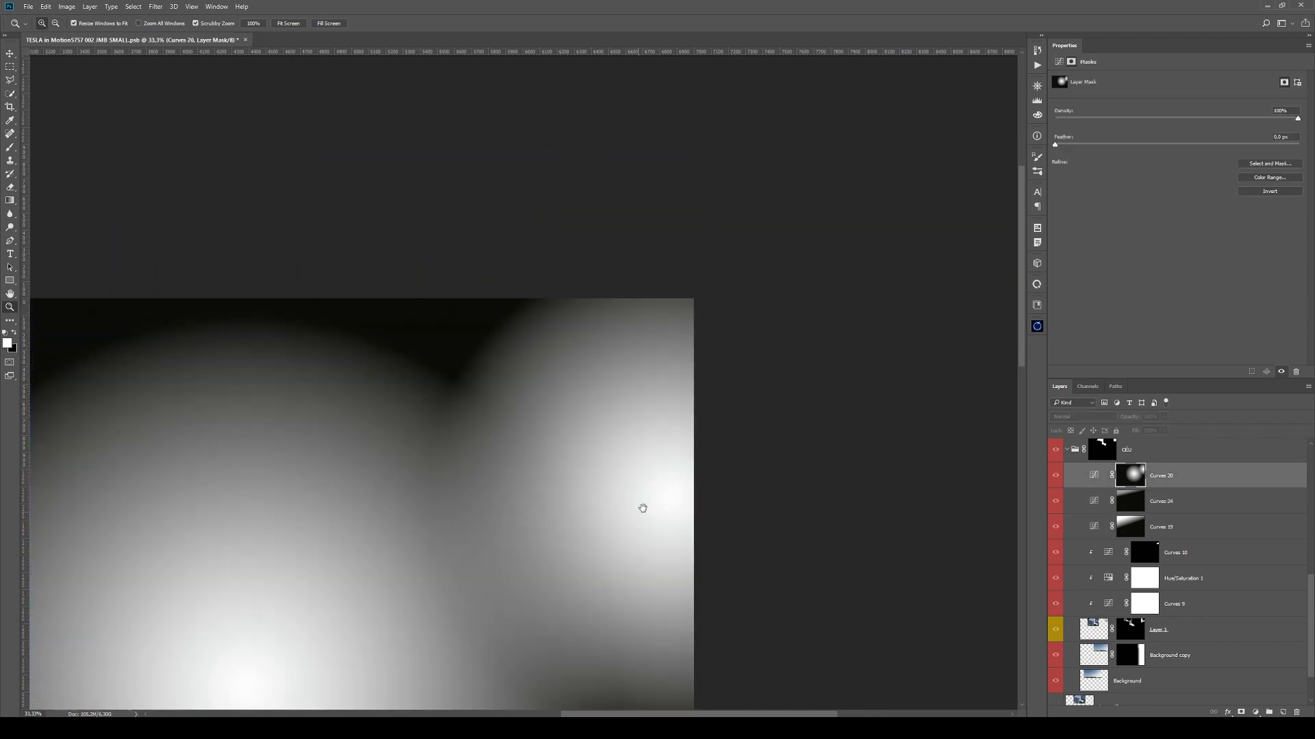
{"action": "left_click_drag", "start_coordinate": [642, 508], "coordinate": [747, 326]}
{"action": "left_click", "coordinate": [1129, 473], "text": "alt"}
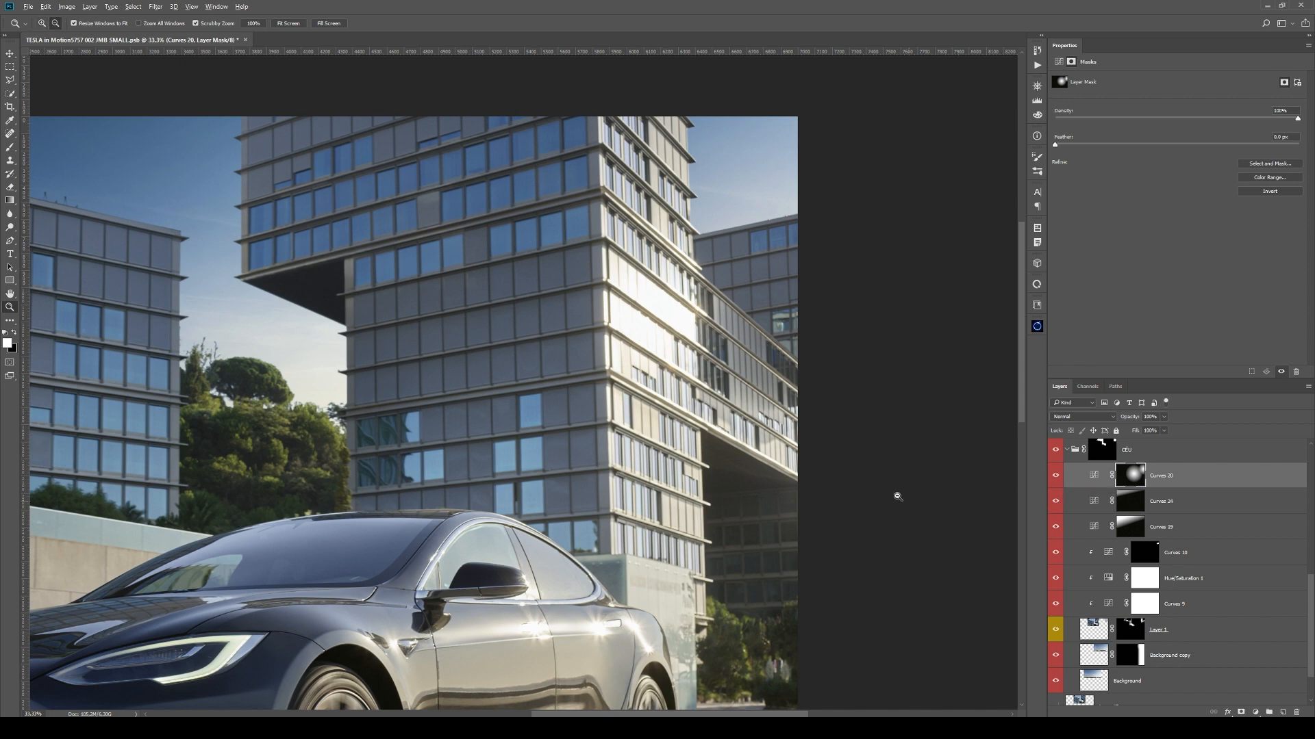
{"action": "left_click", "coordinate": [747, 453], "text": "alt"}
{"action": "left_click", "coordinate": [747, 453], "text": "alt"}
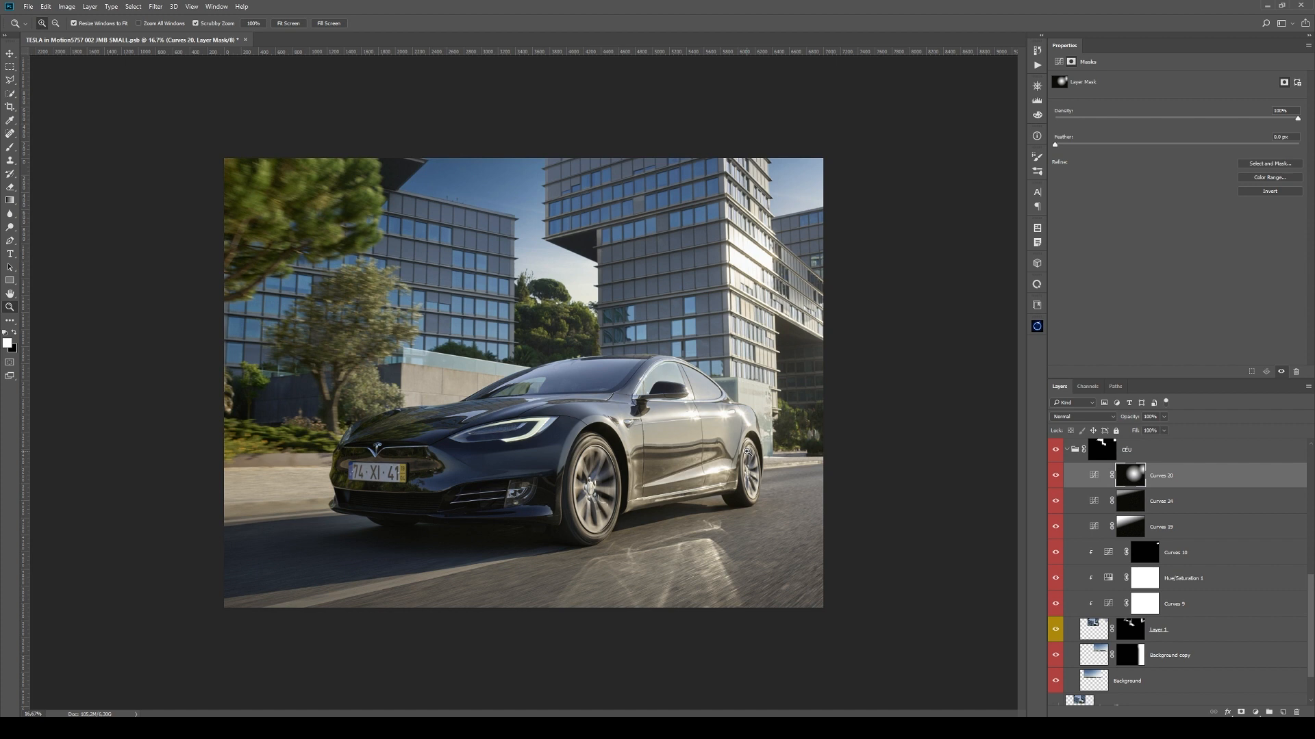
- Collapse the CÉU group and compare the composite with and without it
{"action": "left_click", "coordinate": [1066, 450]}
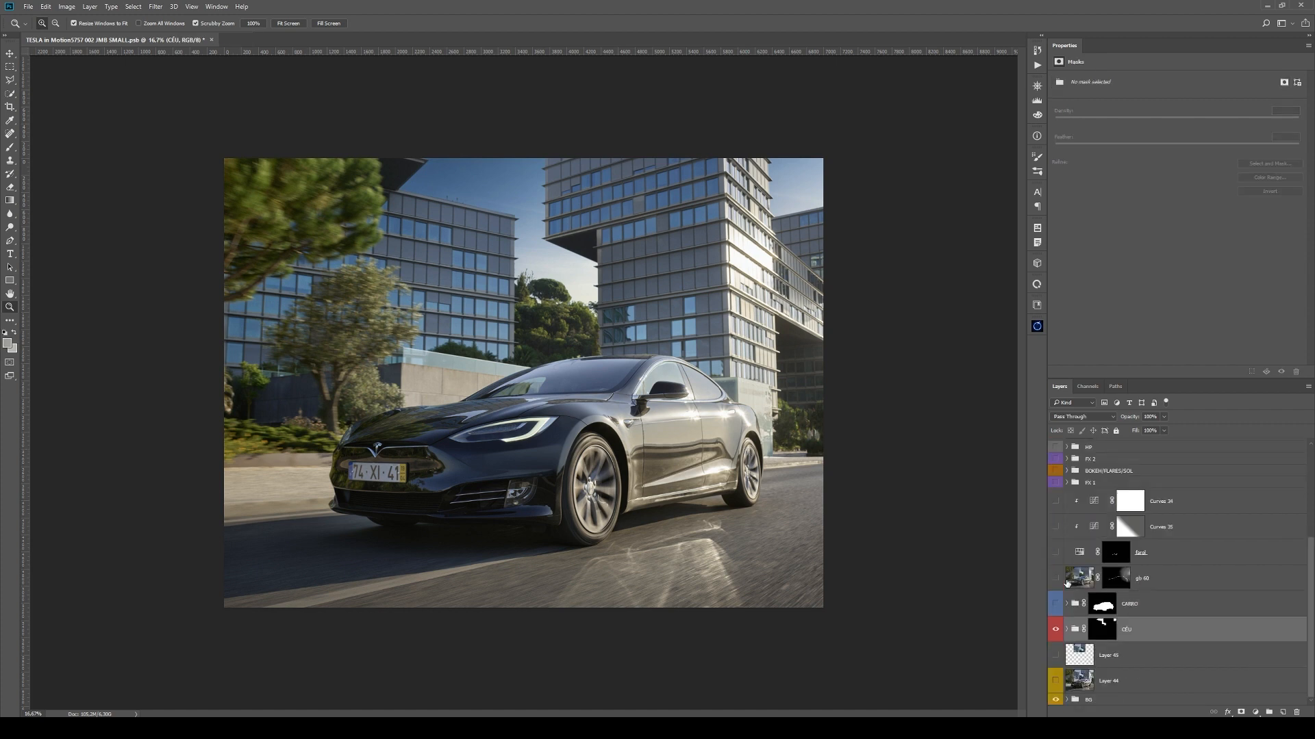
{"action": "left_click", "coordinate": [1057, 631]}
{"action": "left_click", "coordinate": [1057, 632]}
{"action": "left_click", "coordinate": [1058, 632]}
{"action": "left_click", "coordinate": [1058, 631]}
- Delete the two hidden layers between the CÉU and BG groups
{"action": "left_click", "coordinate": [1116, 655]}
{"action": "left_click", "coordinate": [1126, 683], "text": "shift"}
{"action": "key", "text": "Delete"}
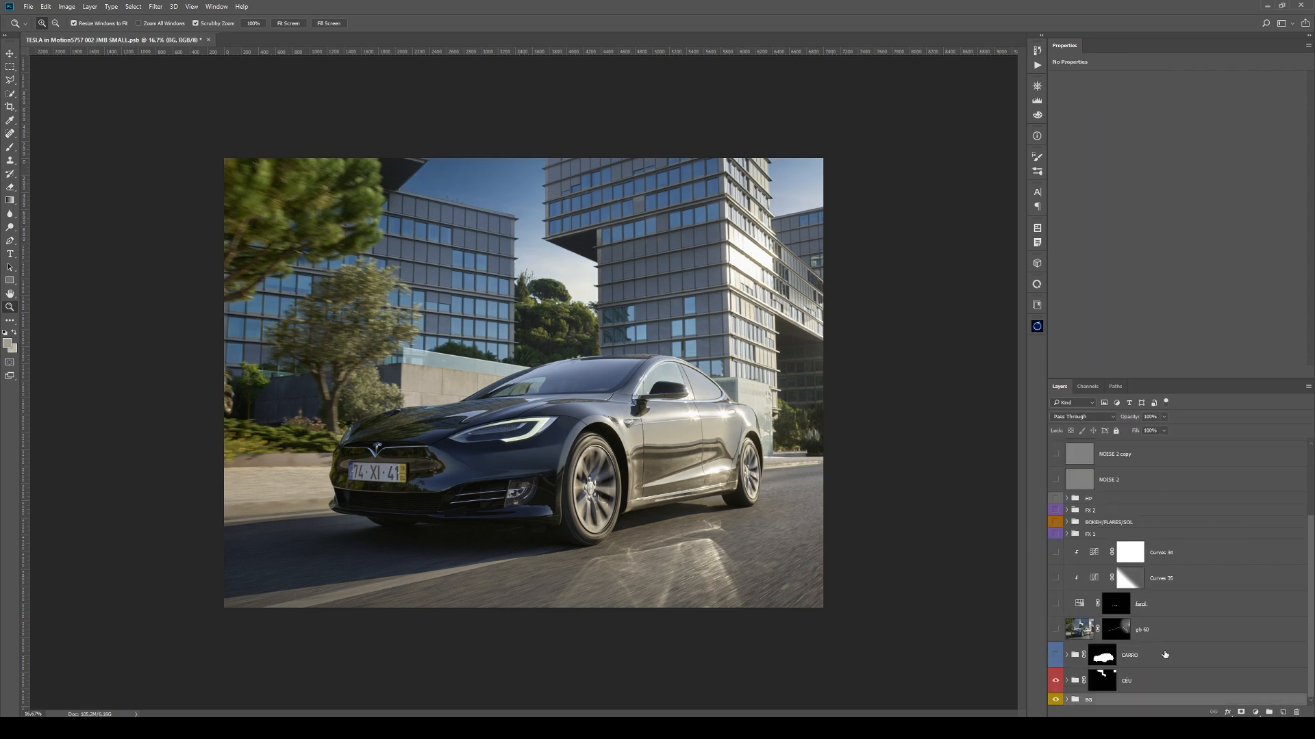
{"action": "key", "text": "ctrl+z"}
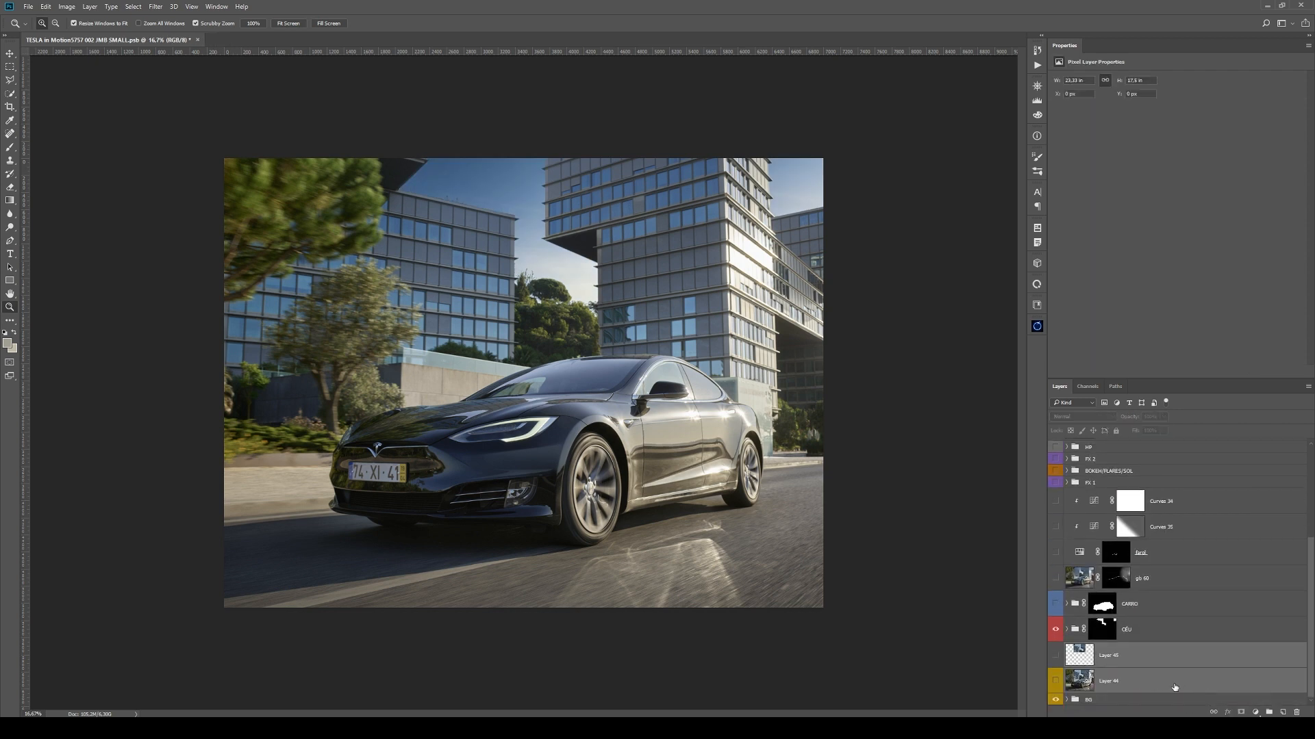
{"action": "key", "text": "Delete"}
- Select the CARRO group, make it visible and examine the car adjustments against the background
{"action": "left_click", "coordinate": [1162, 656]}
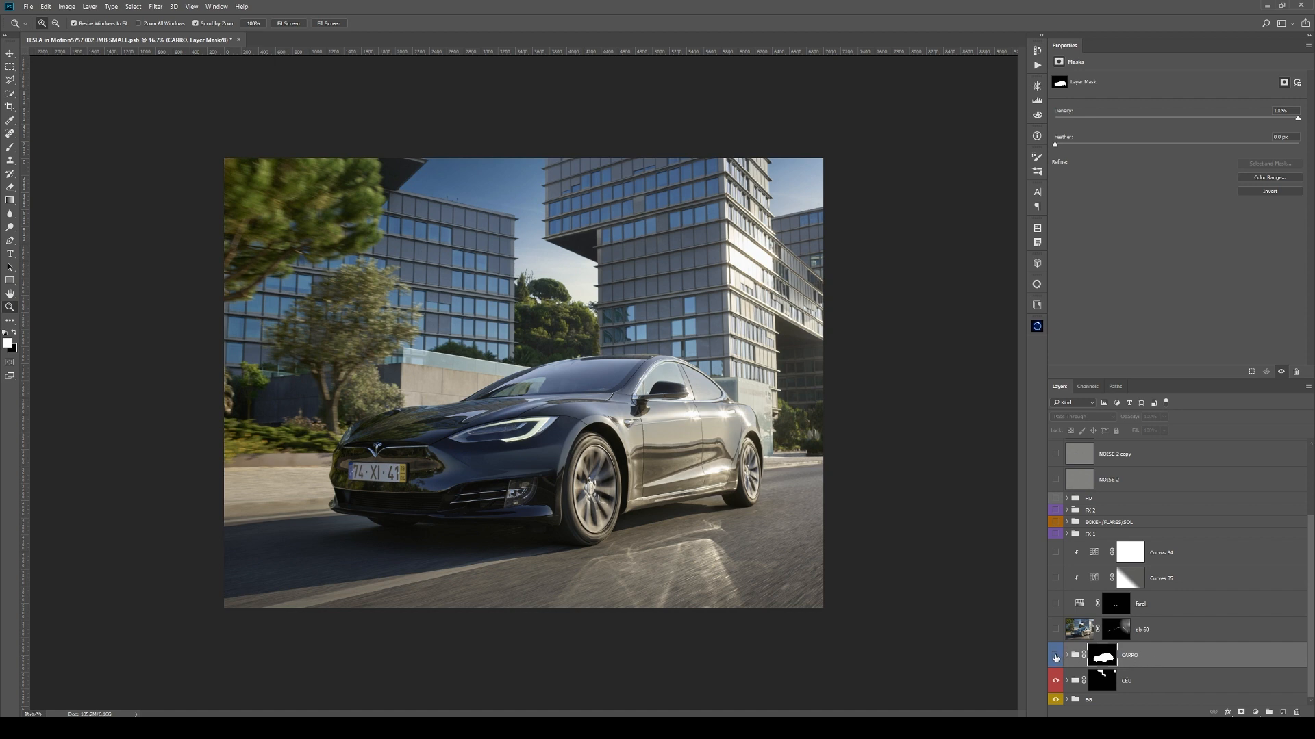
{"action": "left_click", "coordinate": [1055, 657]}
{"action": "left_click", "coordinate": [1055, 657]}
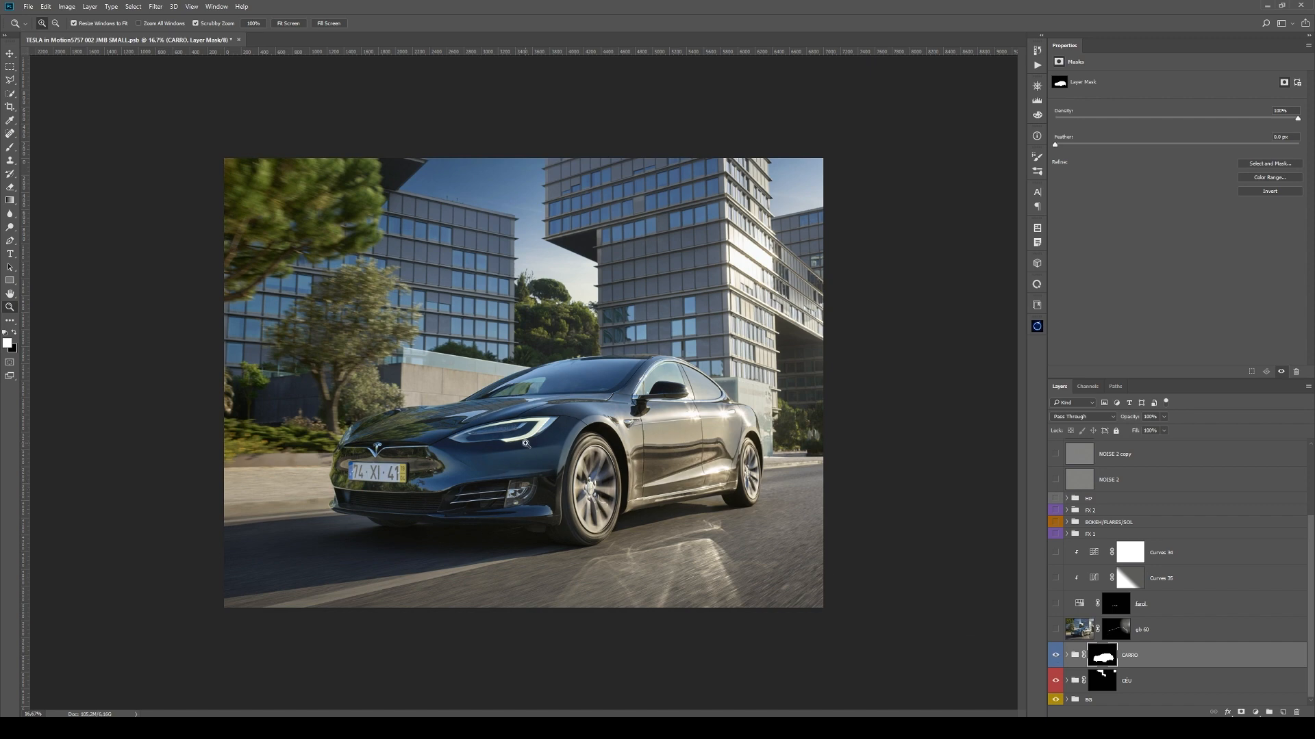
{"action": "left_click", "coordinate": [521, 442]}
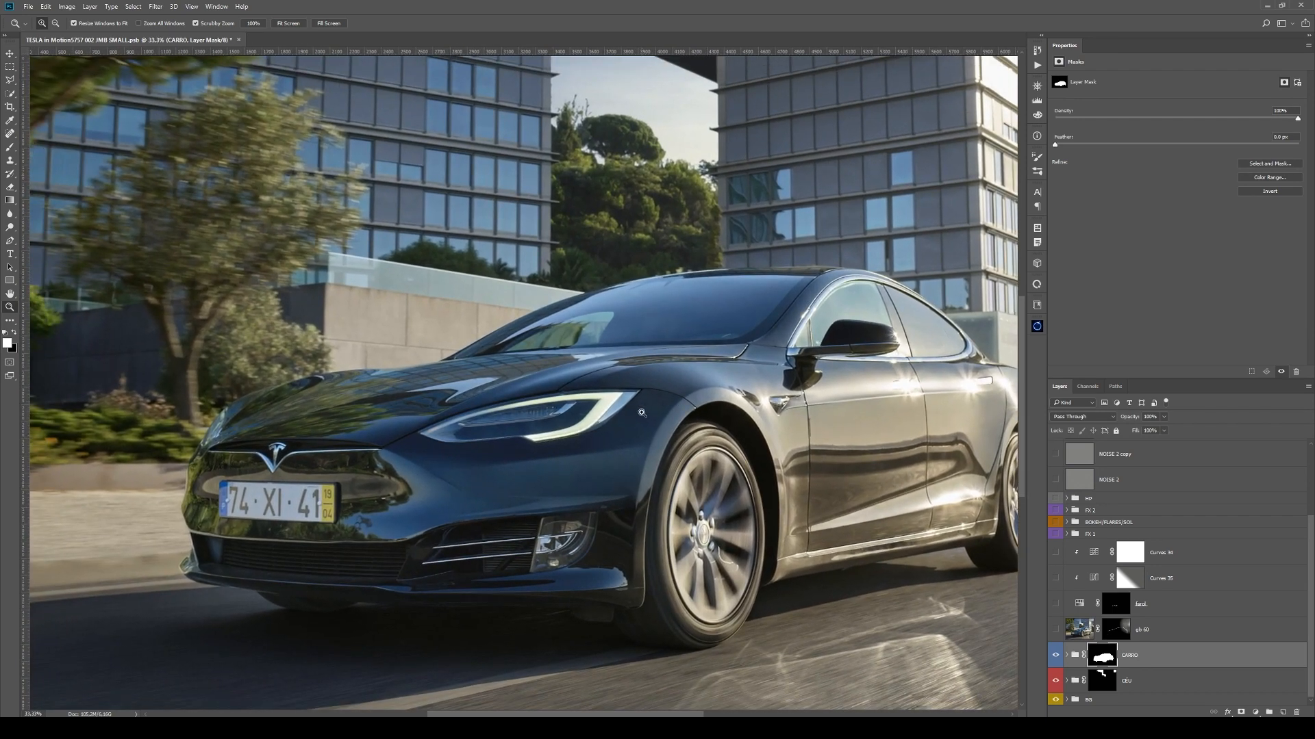
{"action": "left_click", "coordinate": [641, 414], "text": "alt"}
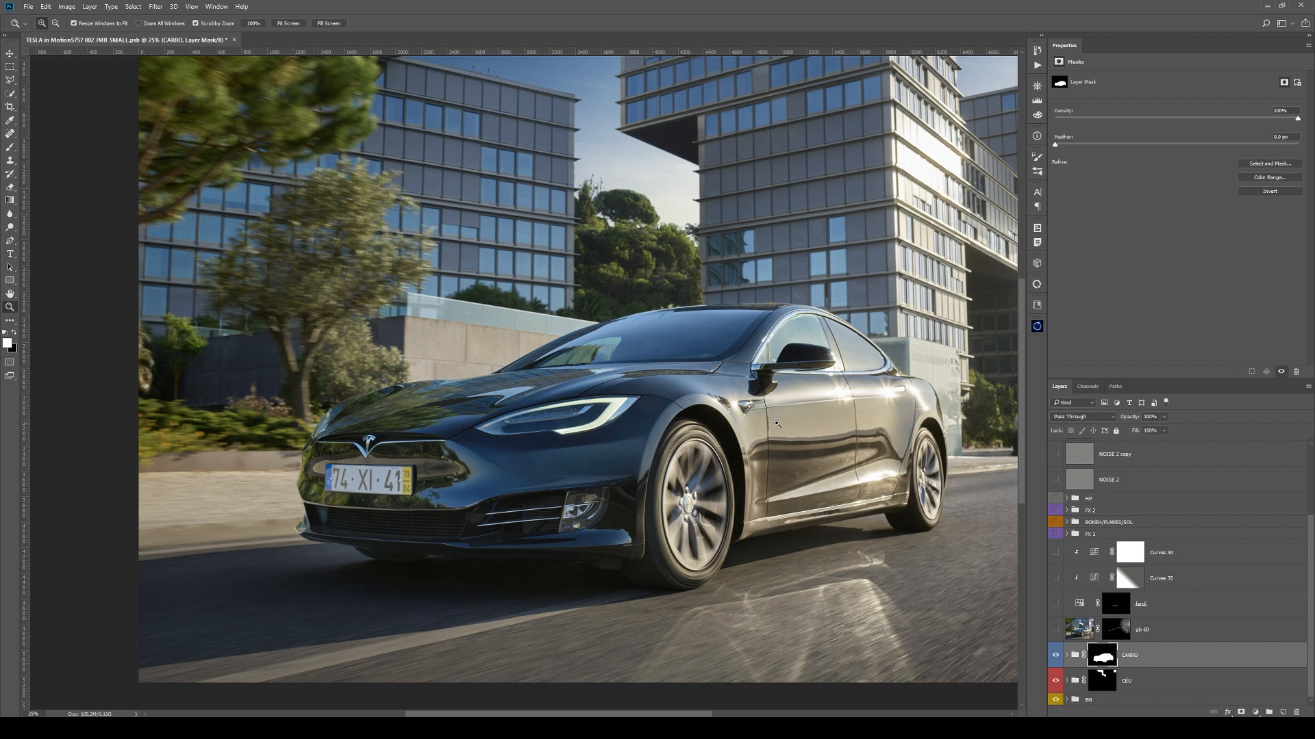
{"action": "left_click_drag", "start_coordinate": [806, 404], "coordinate": [766, 470]}
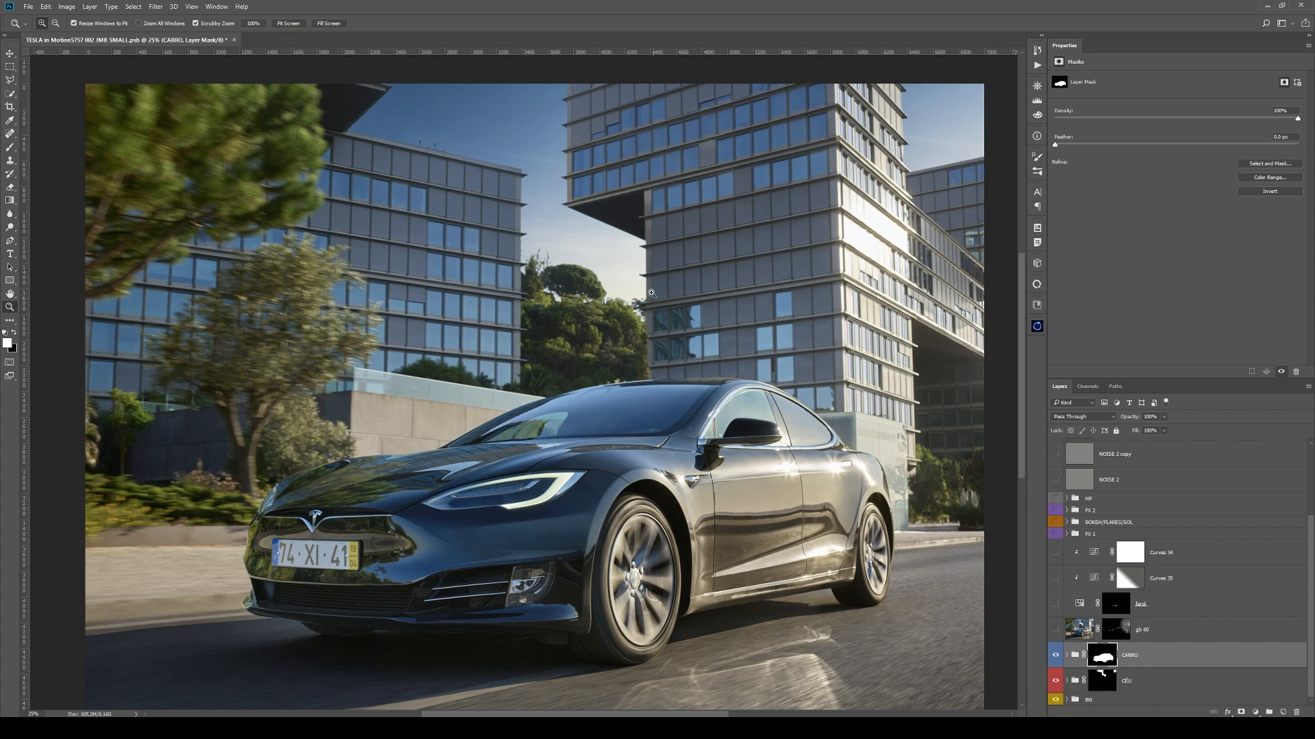
{"action": "left_click_drag", "start_coordinate": [740, 398], "coordinate": [785, 318]}
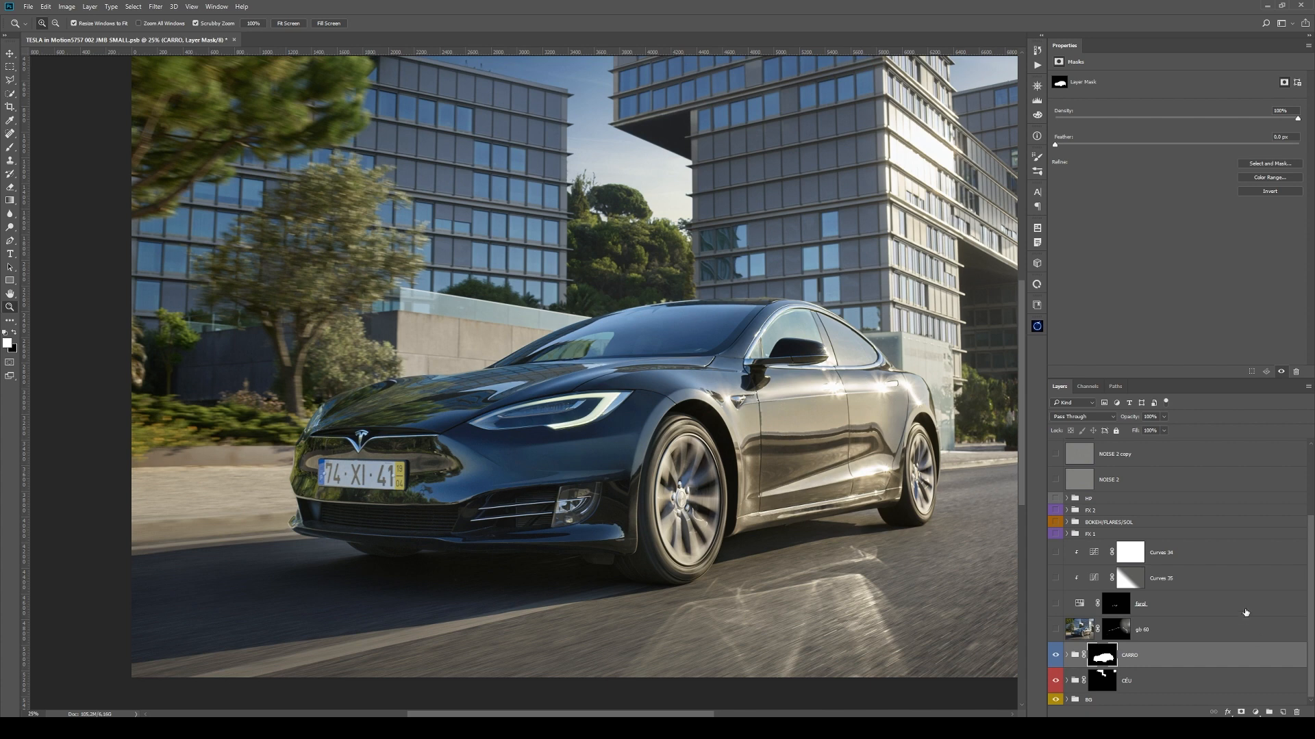
- Expand the CARRO group and hide its visible adjustment layers, from Vibrance and Selective Color down to the lowest curves
{"action": "left_click", "coordinate": [1068, 656]}
{"action": "scroll", "coordinate": [1097, 595], "scroll_direction": "down", "scroll_amount": 5}
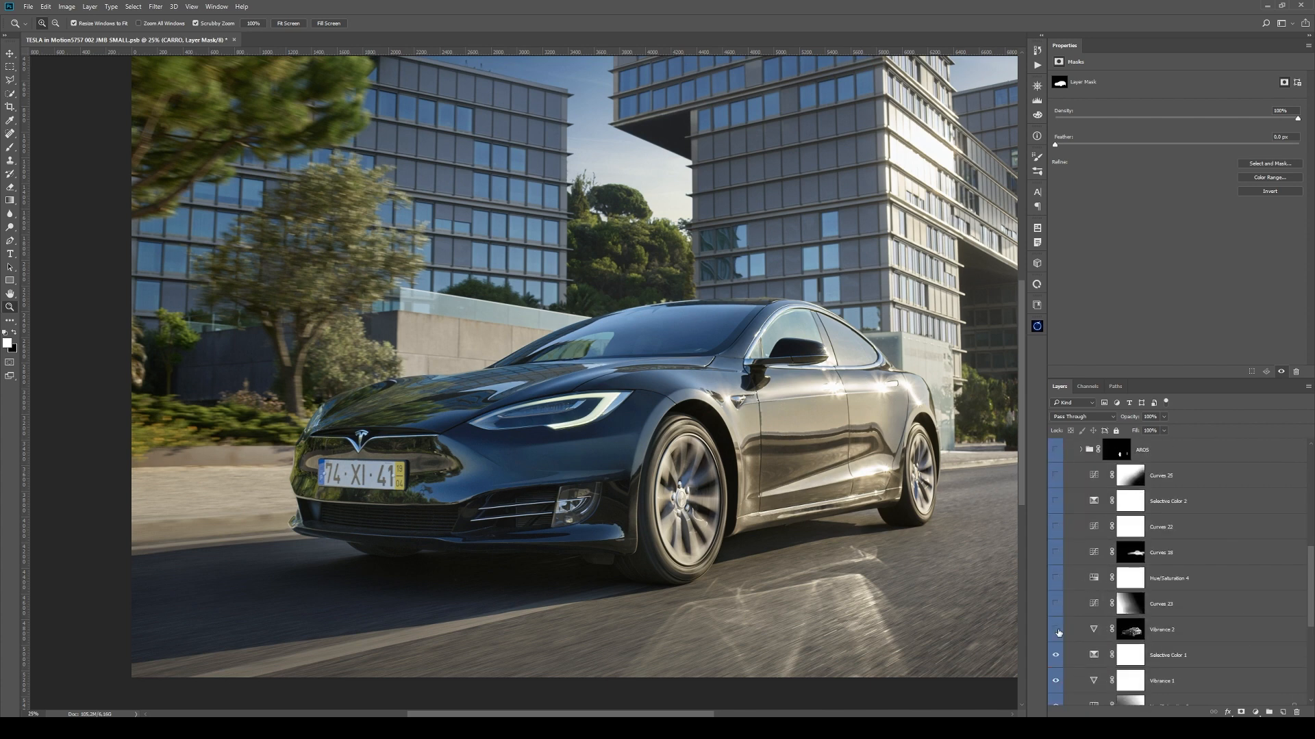
{"action": "left_click_drag", "start_coordinate": [1058, 620], "coordinate": [1058, 655]}
{"action": "scroll", "coordinate": [1058, 650], "scroll_direction": "down", "scroll_amount": 2}
{"action": "left_click_drag", "start_coordinate": [1054, 602], "coordinate": [1055, 681]}
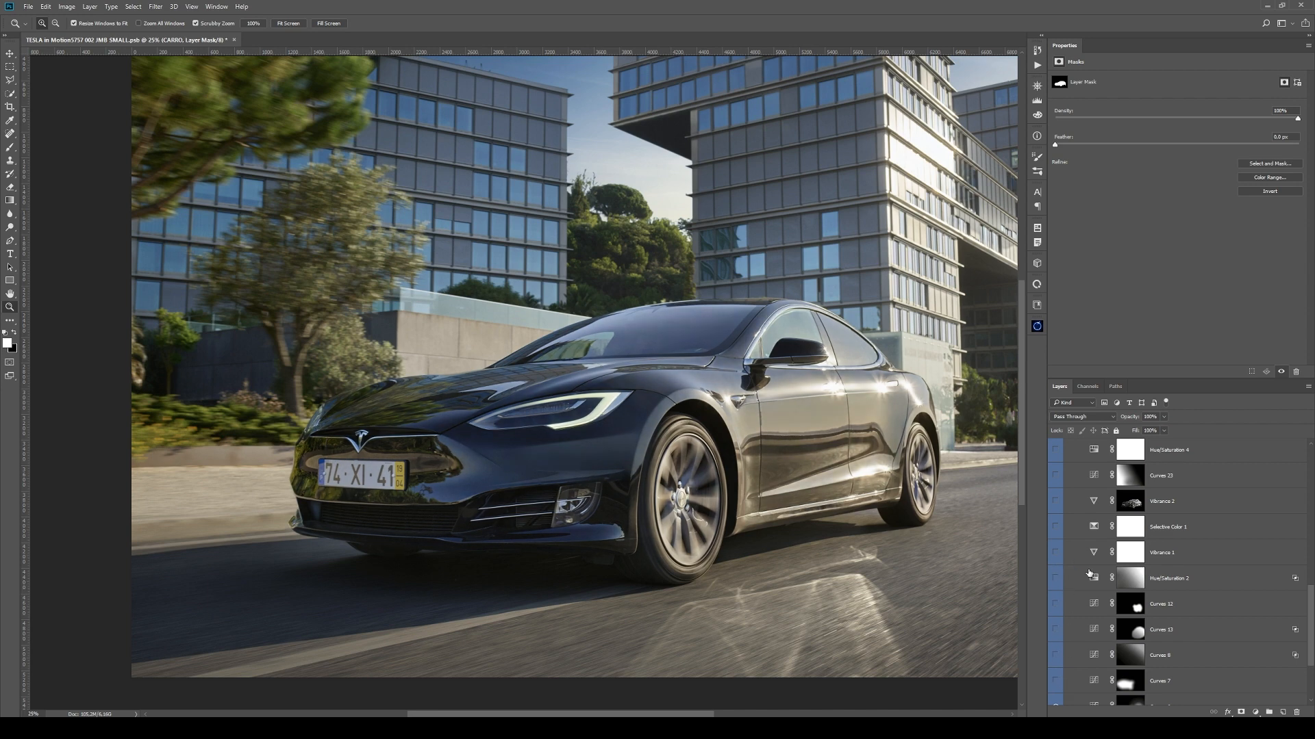
{"action": "scroll", "coordinate": [1126, 608], "scroll_direction": "down", "scroll_amount": 2}
{"action": "left_click_drag", "start_coordinate": [1057, 616], "coordinate": [1064, 667]}
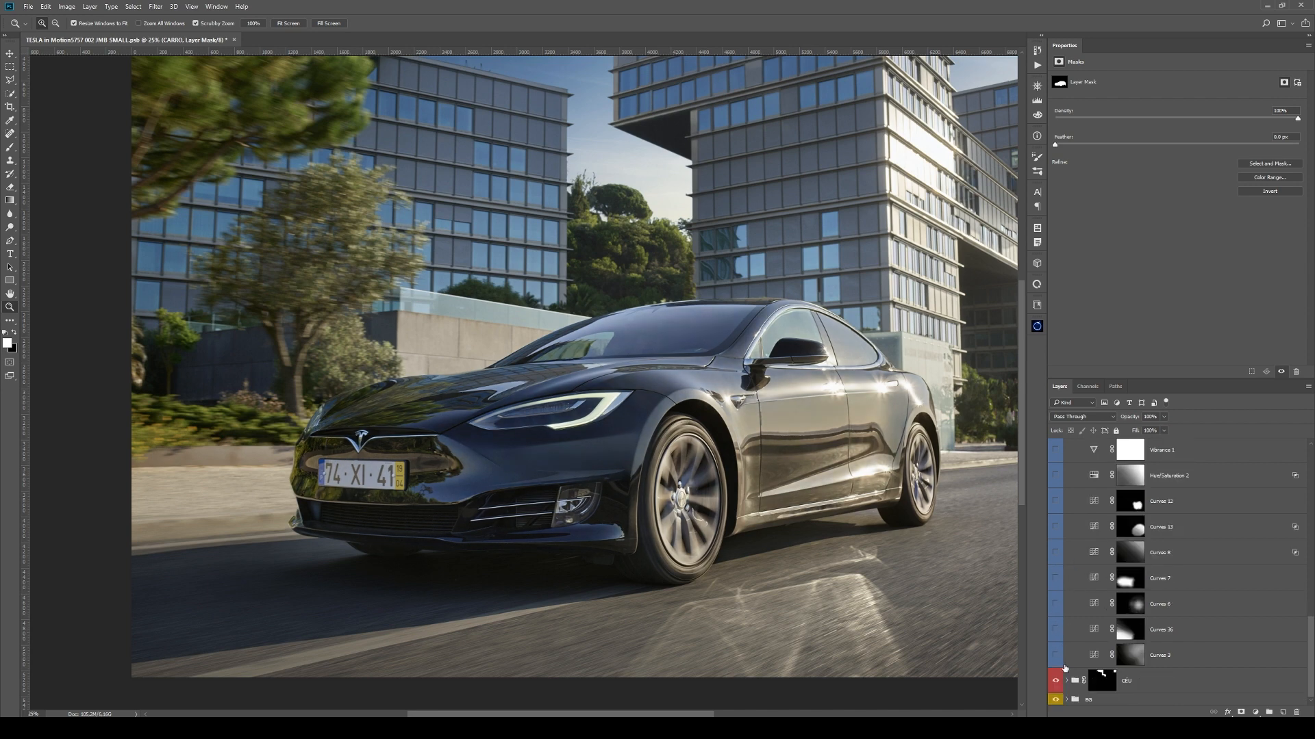
- Outline the car's doors and rear with a rough Polygonal Lasso selection, then clear the selection
{"action": "left_click", "coordinate": [856, 377]}
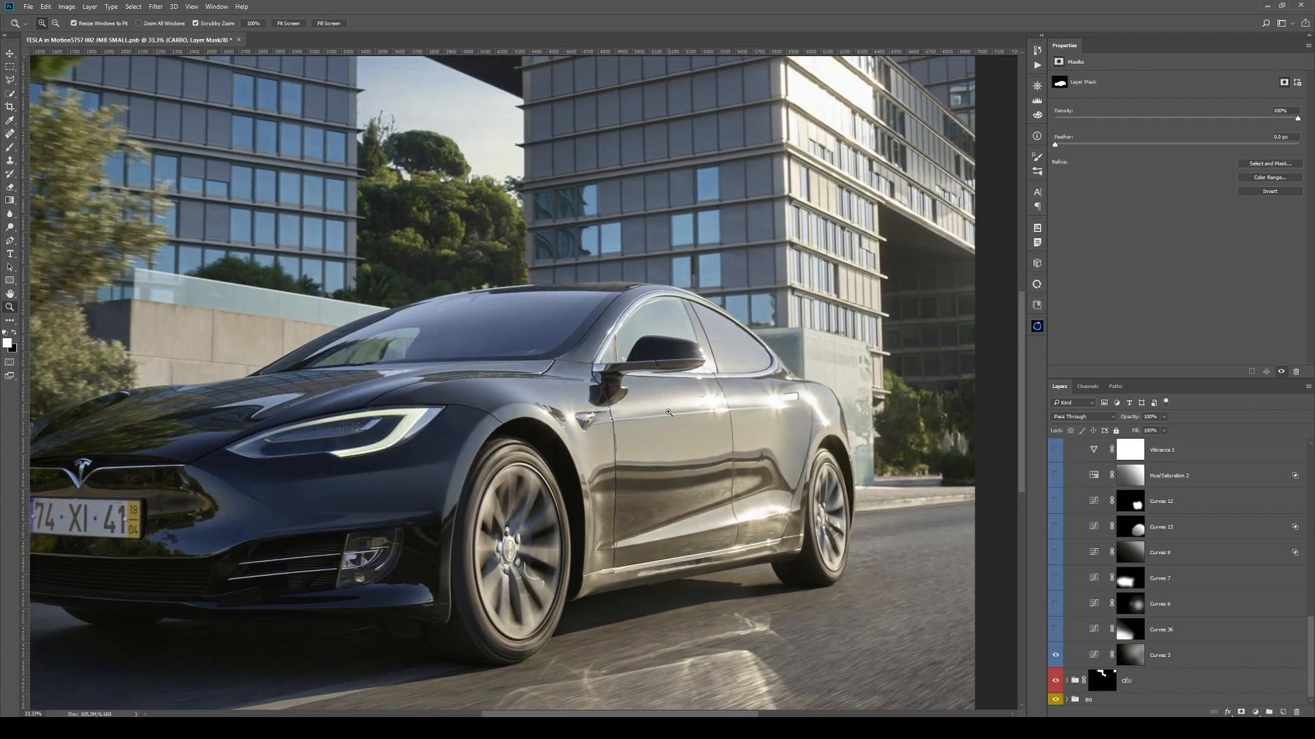
{"action": "key", "text": "l"}
{"action": "left_click", "coordinate": [526, 369]}
{"action": "left_click", "coordinate": [844, 601]}
{"action": "left_click", "coordinate": [916, 556]}
{"action": "left_click", "coordinate": [888, 389]}
{"action": "left_click", "coordinate": [688, 254]}
{"action": "left_click", "coordinate": [494, 259]}
{"action": "left_click", "coordinate": [444, 331]}
{"action": "key", "text": "ctrl+d"}
- Examine the Curves 3 mask on its own, return to the image and display the layer's curve settings
{"action": "left_click", "coordinate": [1128, 663], "text": "alt"}
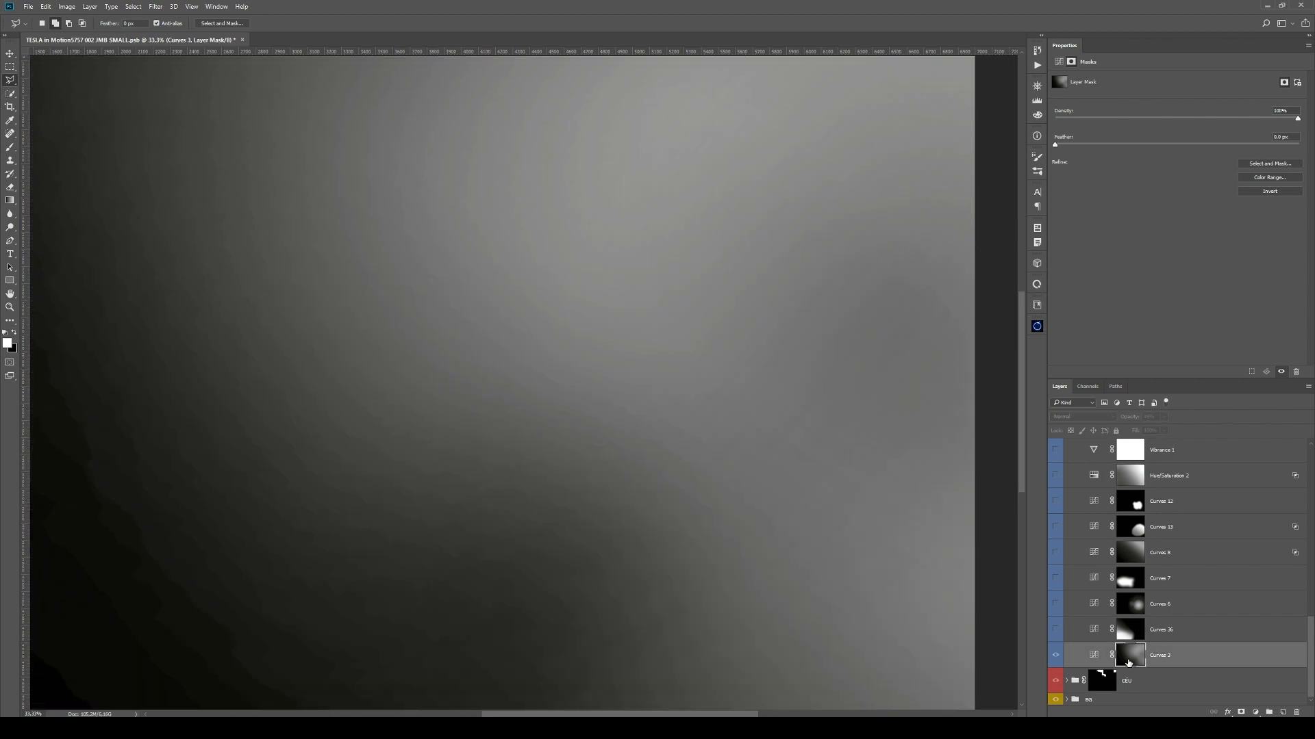
{"action": "left_click", "coordinate": [1128, 662], "text": "alt"}
{"action": "left_click", "coordinate": [1093, 655]}
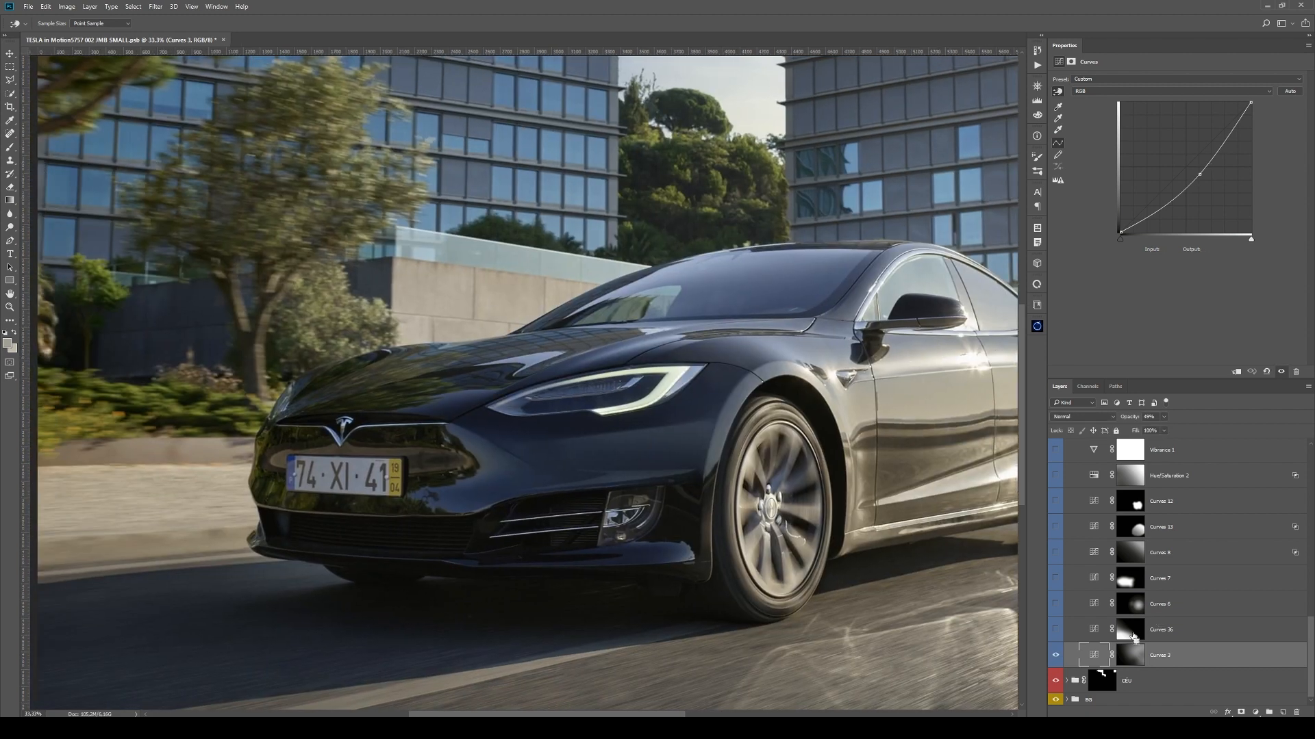
- Load the Curves 36 mask as a selection to outline its area, and make Curves 36 visible
{"action": "left_click", "coordinate": [1135, 638], "text": "ctrl"}
{"action": "key", "text": "l"}
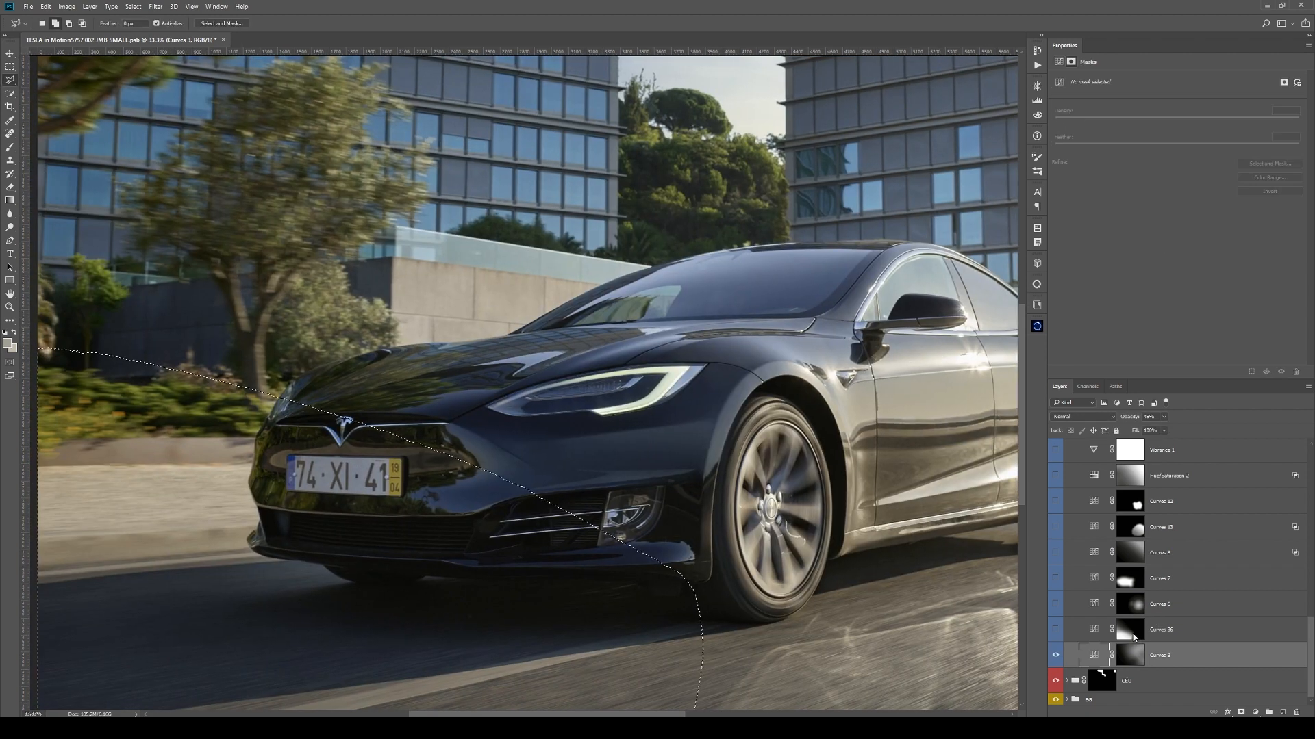
{"action": "left_click", "coordinate": [1056, 631]}
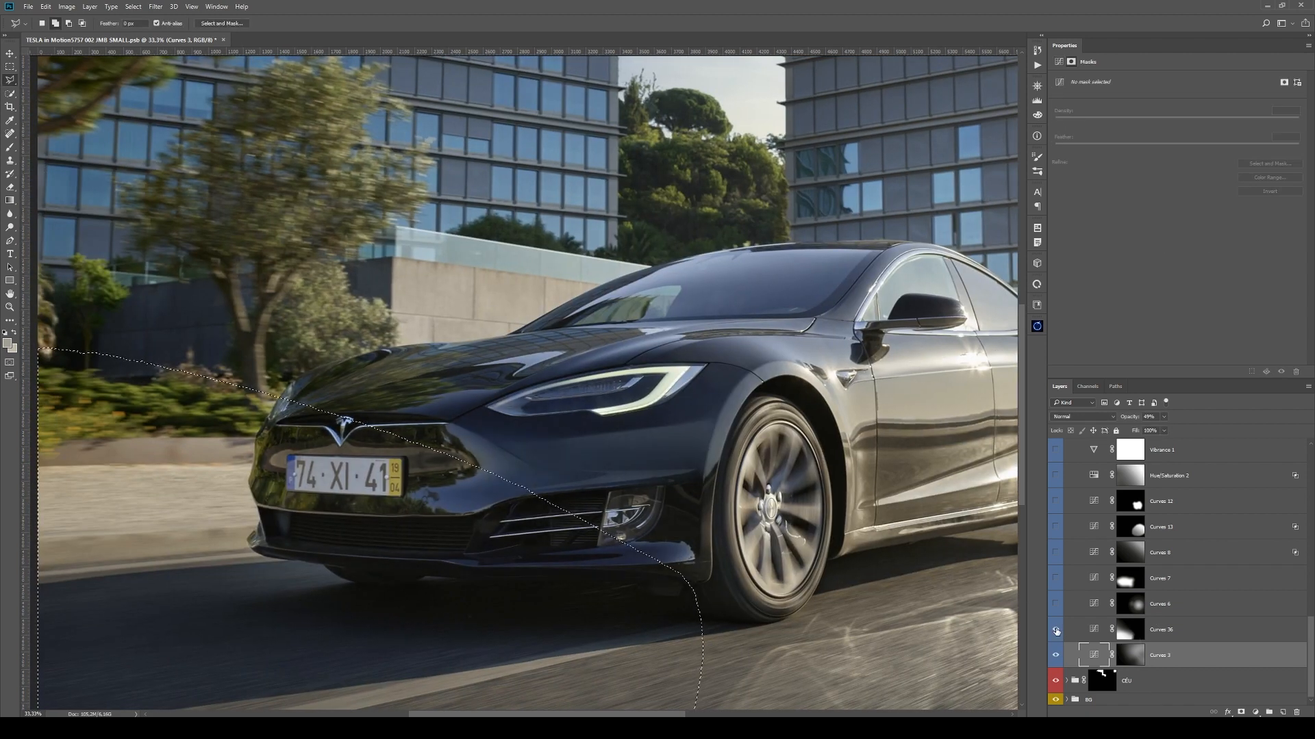
- Compare the whole composite with and without Curves 36, leaving the layer visible
{"action": "key", "text": "z"}
{"action": "key", "text": "ctrl+minus"}
{"action": "key", "text": "ctrl+minus"}
{"action": "key", "text": "ctrl+minus"}
{"action": "left_click", "coordinate": [1059, 631]}
{"action": "left_click", "coordinate": [1058, 632]}
{"action": "left_click", "coordinate": [1058, 631]}
{"action": "left_click", "coordinate": [1059, 631]}
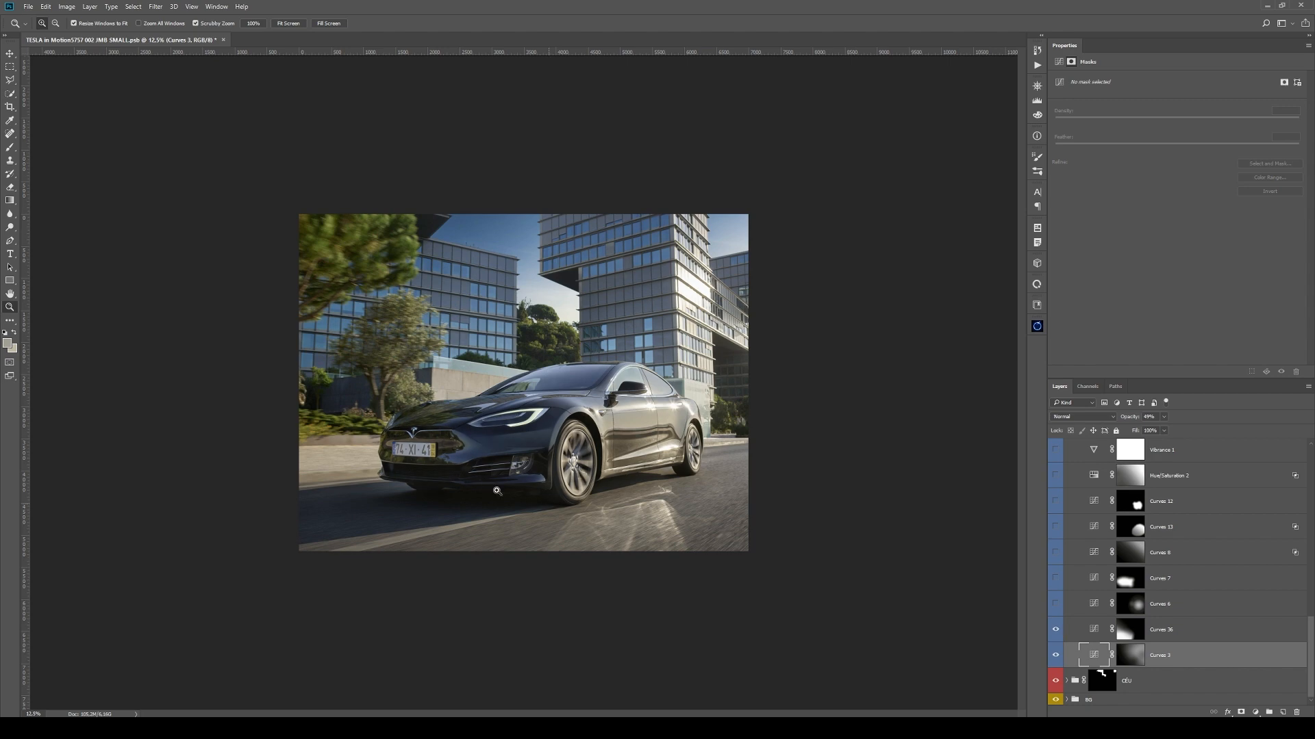
- Compare the car's front up close with and without Curves 36, then view the whole photo
{"action": "key", "text": "ctrl+plus"}
{"action": "key", "text": "ctrl+plus"}
{"action": "key", "text": "ctrl+plus"}
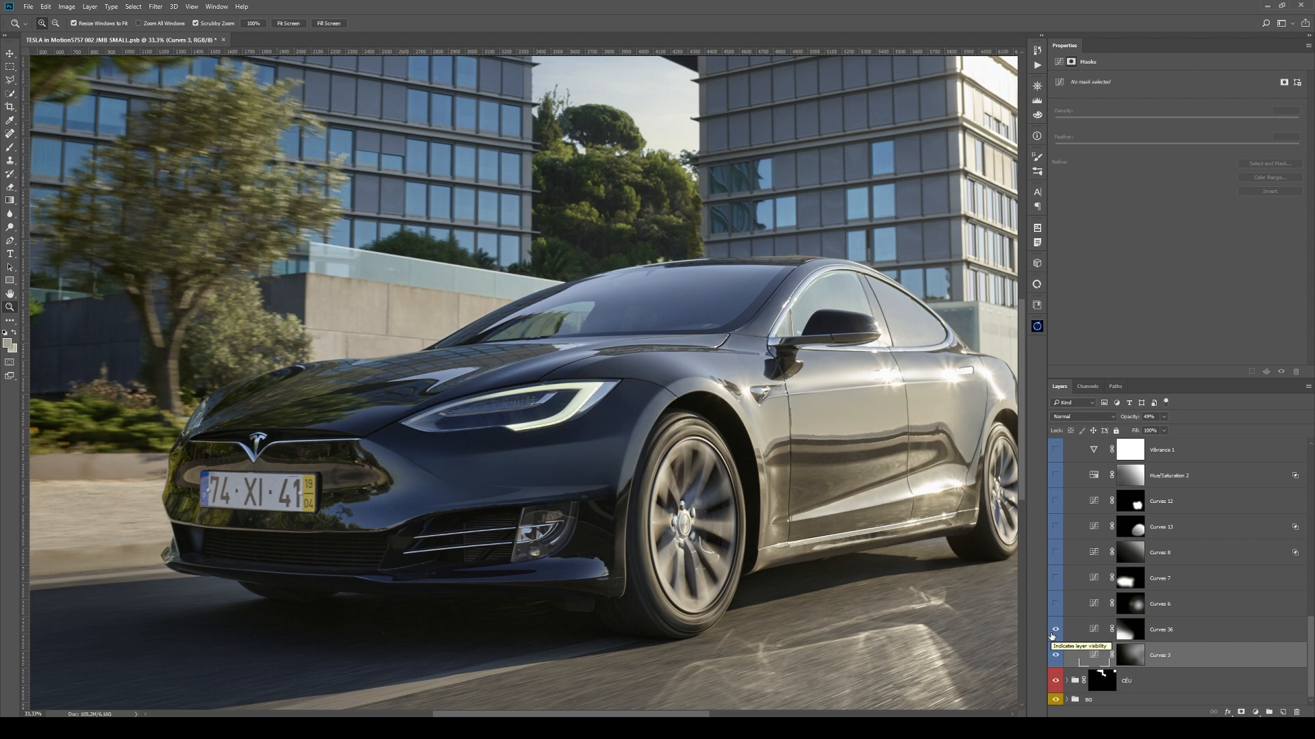
{"action": "left_click", "coordinate": [1053, 633]}
{"action": "left_click", "coordinate": [1053, 633]}
{"action": "left_click", "coordinate": [584, 569], "text": "alt"}
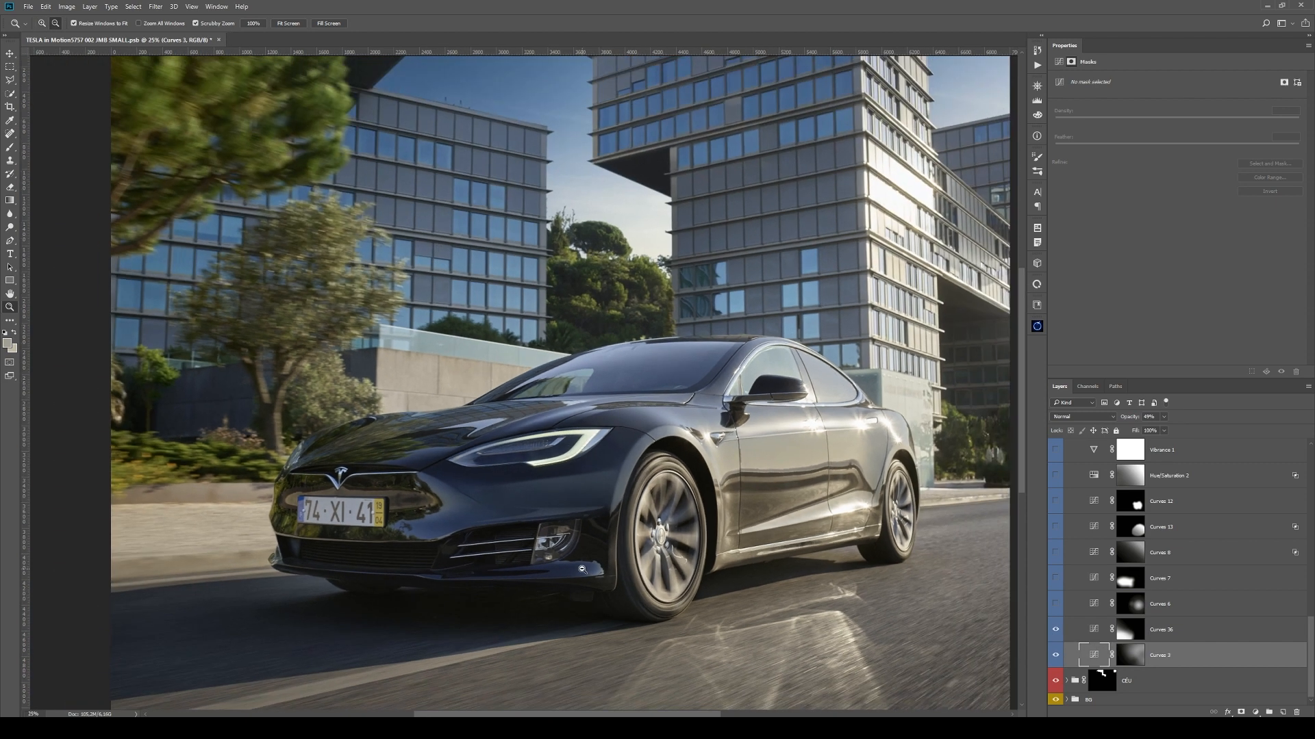
{"action": "left_click", "coordinate": [582, 569], "text": "alt"}
- Look through the CARRO group's adjustment layers and examine the car's doors and rear wheel up close
{"action": "scroll", "coordinate": [1181, 609], "scroll_direction": "up", "scroll_amount": 3}
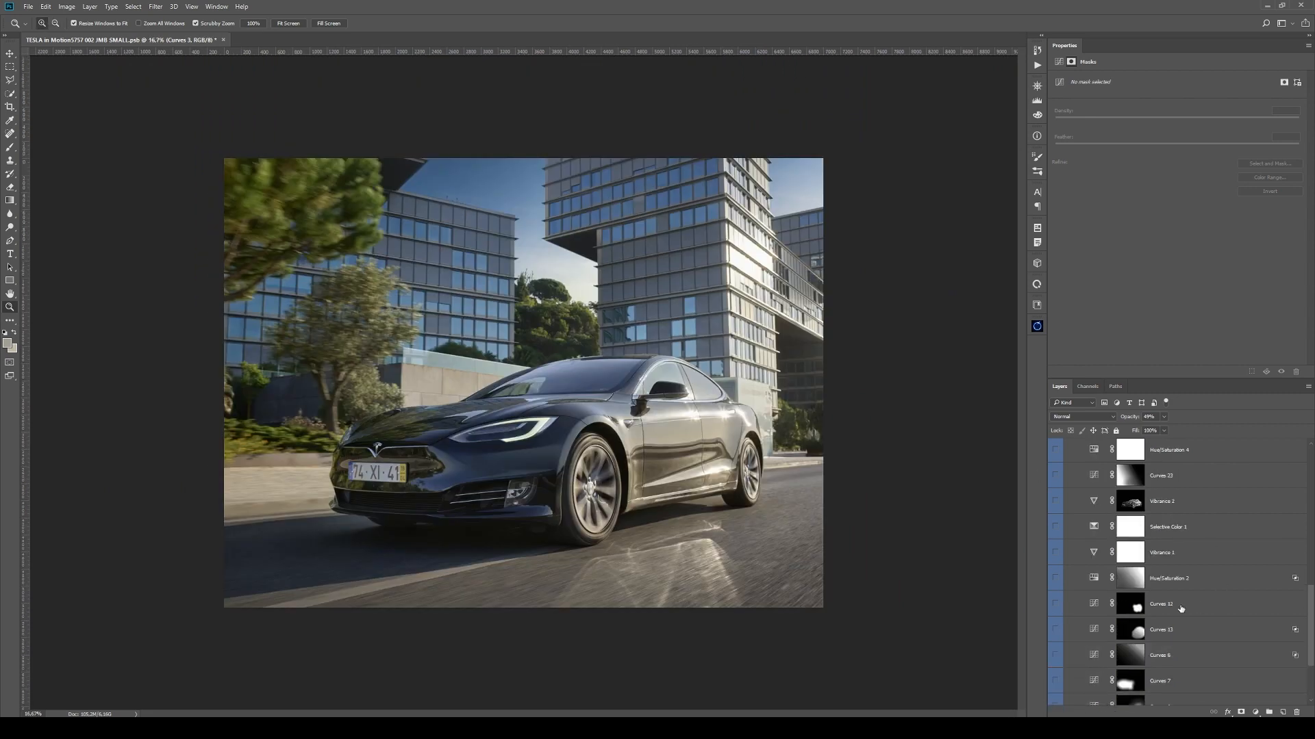
{"action": "scroll", "coordinate": [1180, 608], "scroll_direction": "up", "scroll_amount": 3}
{"action": "scroll", "coordinate": [1179, 609], "scroll_direction": "up", "scroll_amount": 3}
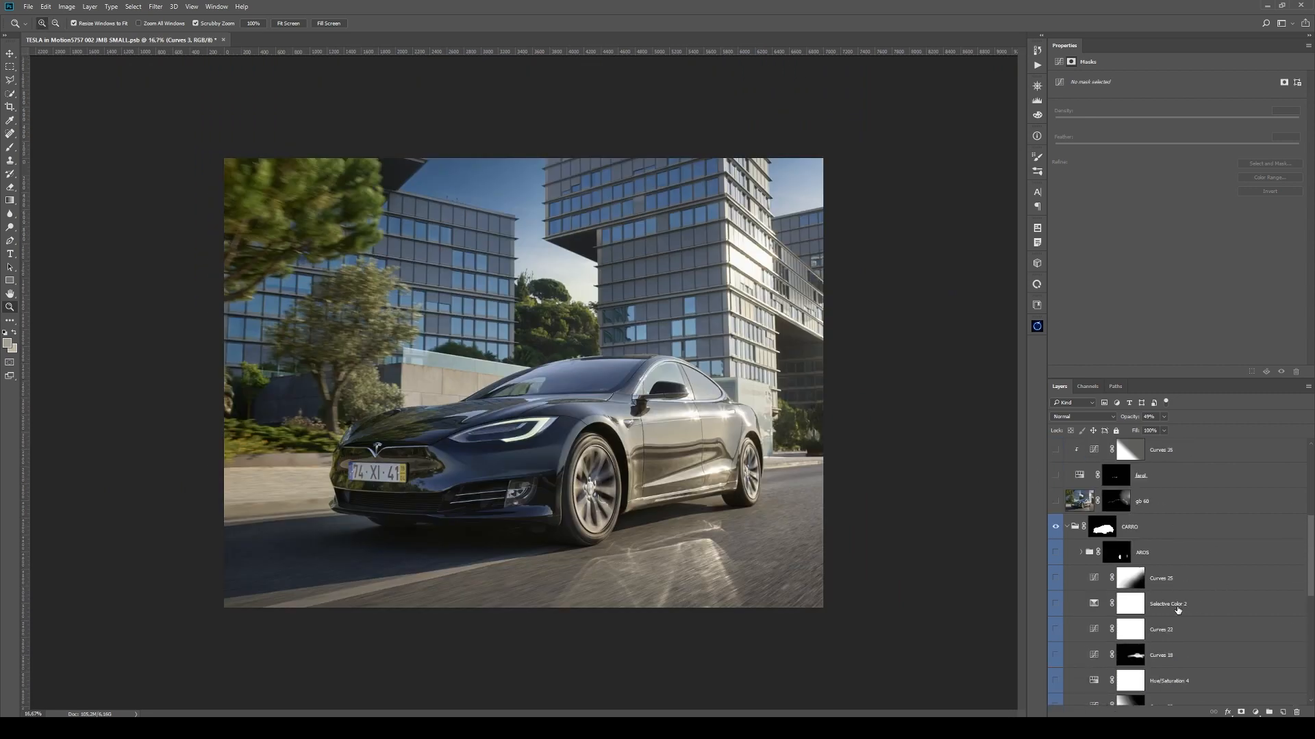
{"action": "scroll", "coordinate": [1178, 610], "scroll_direction": "down", "scroll_amount": 5}
{"action": "scroll", "coordinate": [1175, 612], "scroll_direction": "down", "scroll_amount": 3}
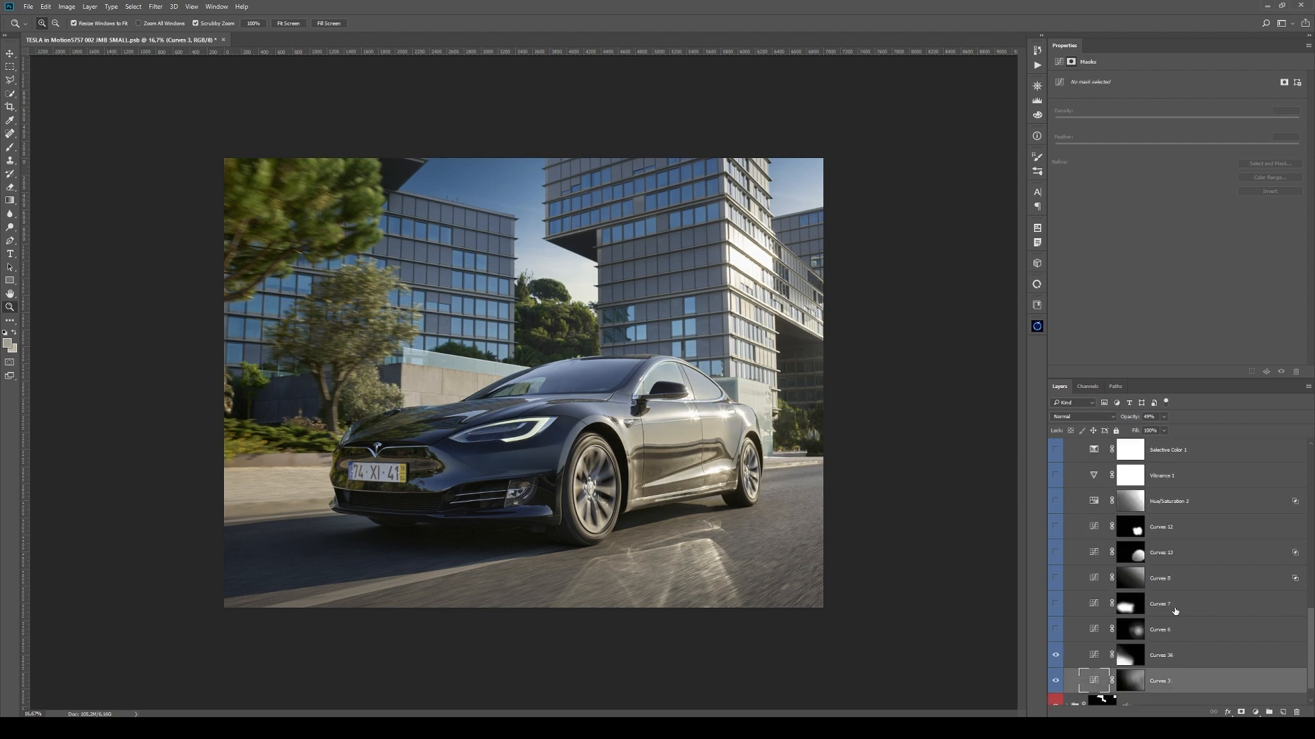
{"action": "left_click", "coordinate": [756, 454]}
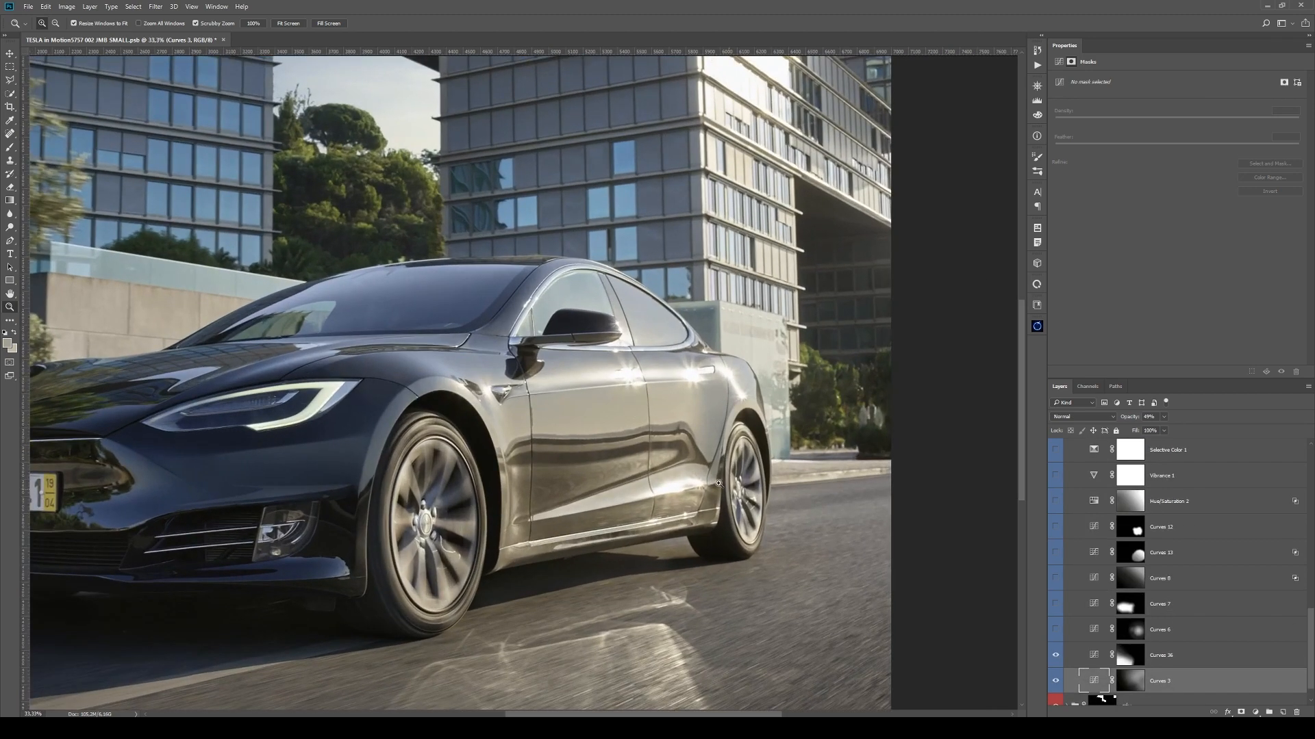
- Draw a Quick Mask gradient from the road by the rear wheel up towards the doors and convert it to a selection
{"action": "key", "text": "q"}
{"action": "key", "text": "g"}
{"action": "left_click_drag", "start_coordinate": [801, 589], "coordinate": [712, 484]}
{"action": "left_click_drag", "start_coordinate": [782, 566], "coordinate": [726, 522]}
{"action": "left_click_drag", "start_coordinate": [746, 591], "coordinate": [698, 500]}
{"action": "key", "text": "ctrl+z"}
{"action": "left_click_drag", "start_coordinate": [756, 596], "coordinate": [707, 476]}
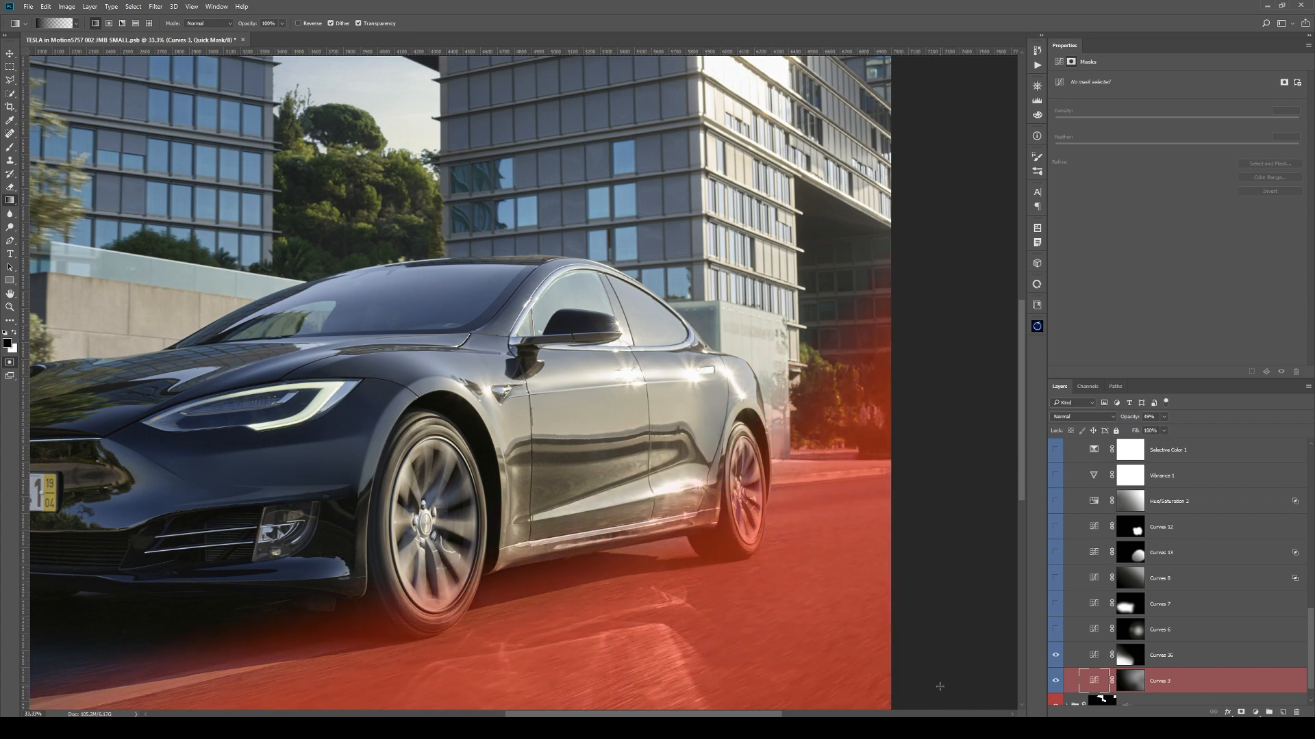
{"action": "key", "text": "q"}
- Try a new Curves adjustment above Curves 6 limited to the gradient selection, and delete it again
{"action": "key", "text": "i"}
{"action": "left_click", "coordinate": [1177, 630]}
{"action": "left_click", "coordinate": [1255, 712]}
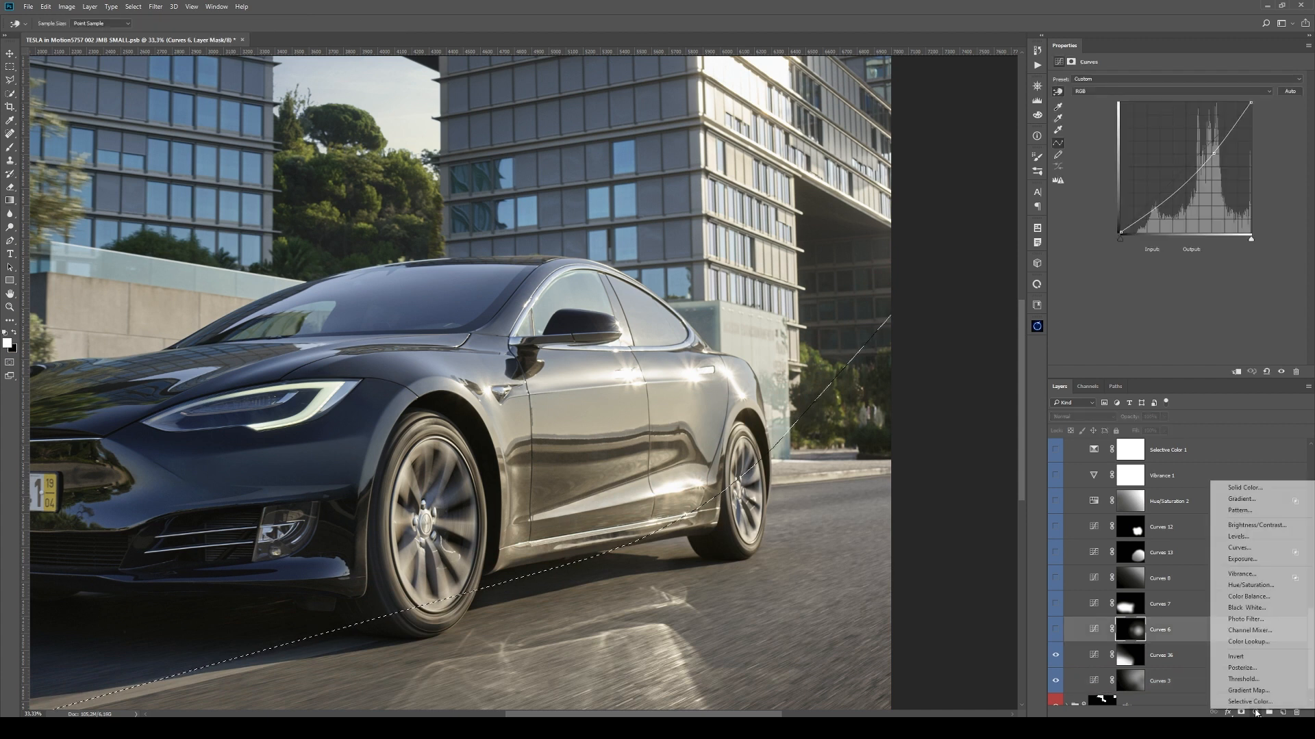
{"action": "left_click", "coordinate": [1239, 548]}
{"action": "left_click_drag", "start_coordinate": [1174, 180], "coordinate": [1252, 543]}
{"action": "left_click_drag", "start_coordinate": [1249, 635], "coordinate": [1296, 713]}
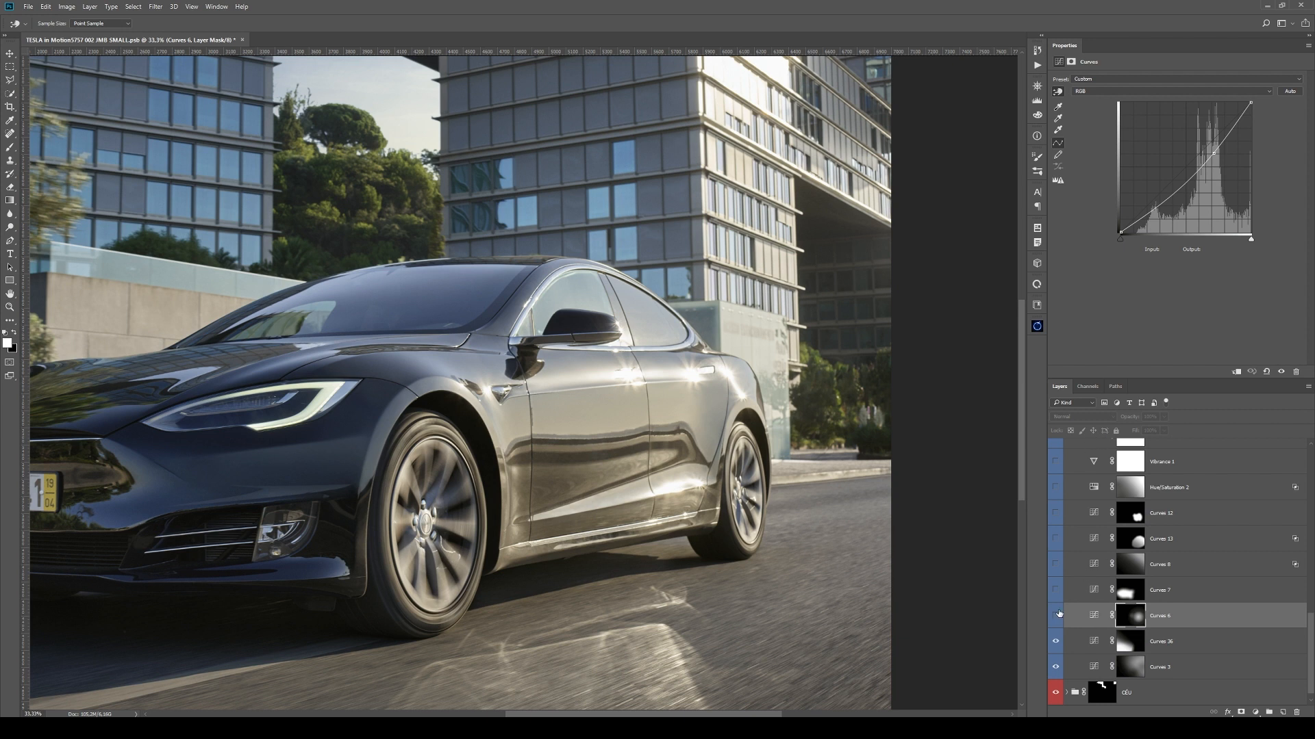
- Make Curves 6 visible and view its layer mask on its own before returning to the photo
{"action": "scroll", "coordinate": [1159, 581], "scroll_direction": "up", "scroll_amount": 5}
{"action": "scroll", "coordinate": [1140, 556], "scroll_direction": "down", "scroll_amount": 6}
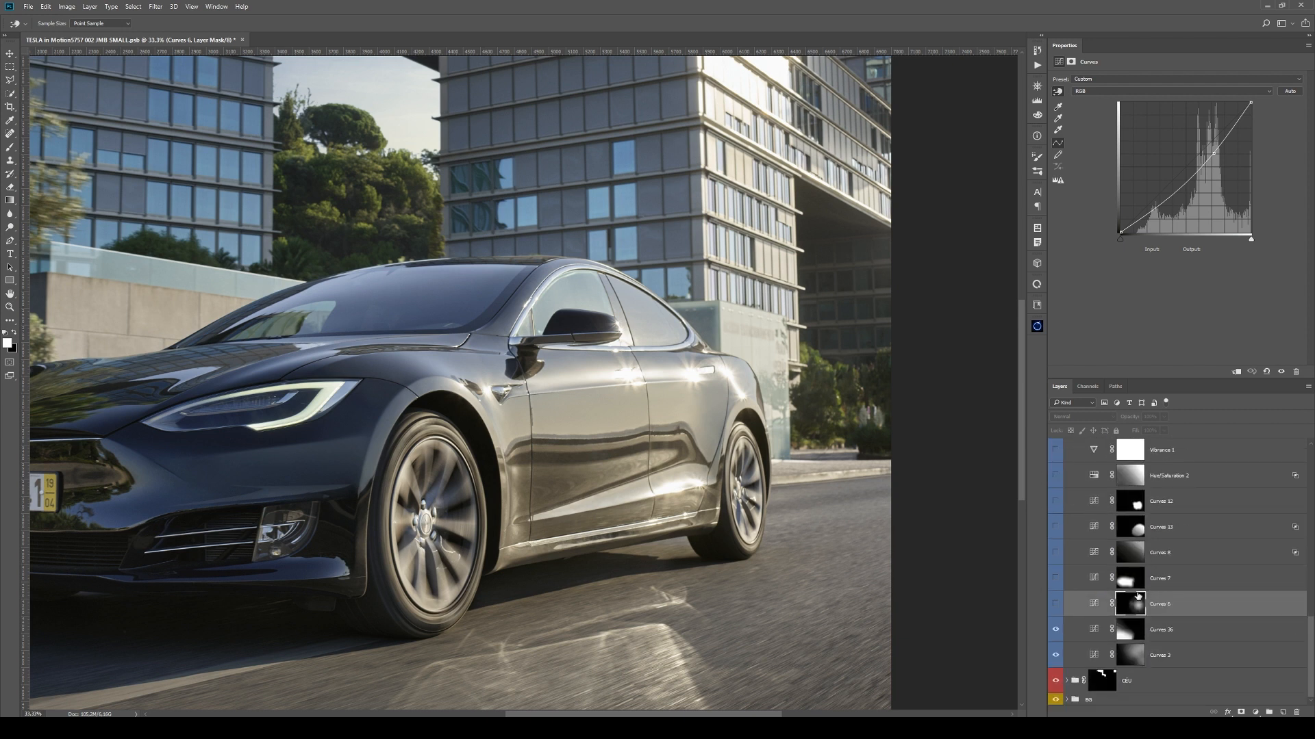
{"action": "left_click", "coordinate": [1129, 580]}
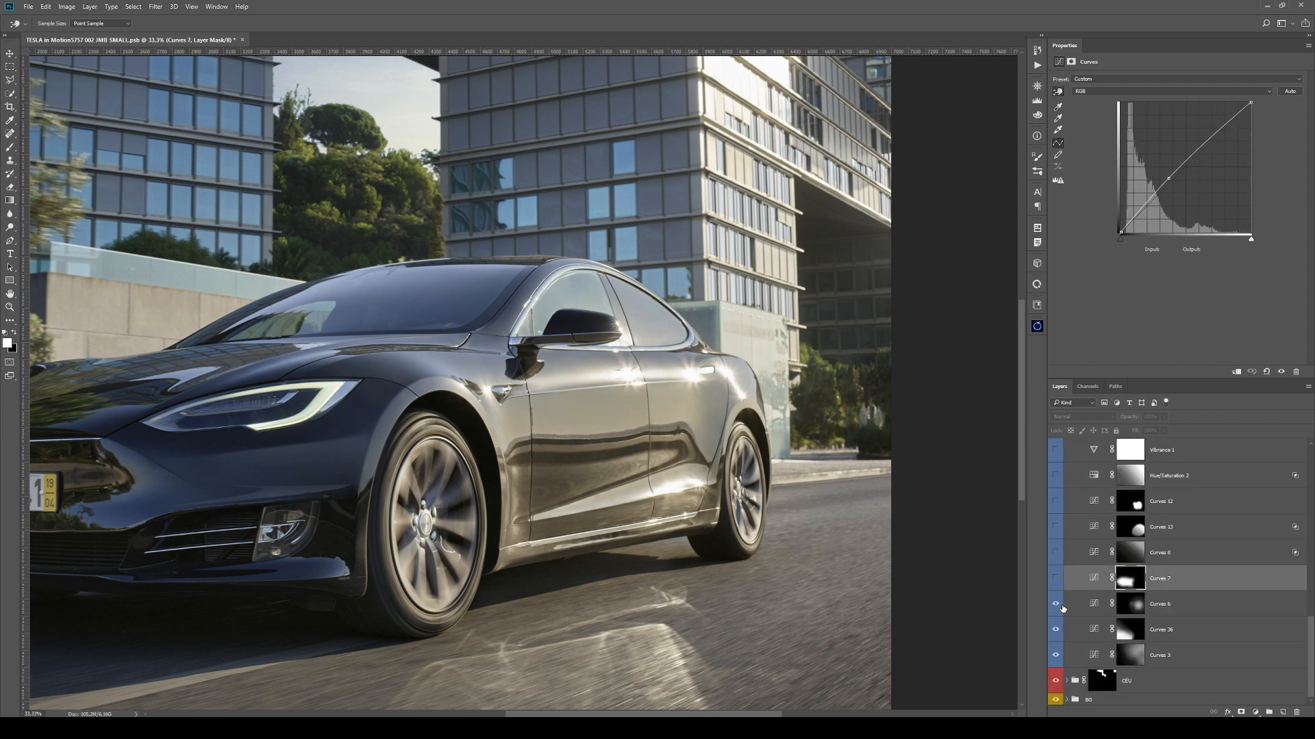
{"action": "key", "text": "g"}
{"action": "left_click", "coordinate": [1135, 607], "text": "alt"}
{"action": "left_click", "coordinate": [1134, 606], "text": "alt"}
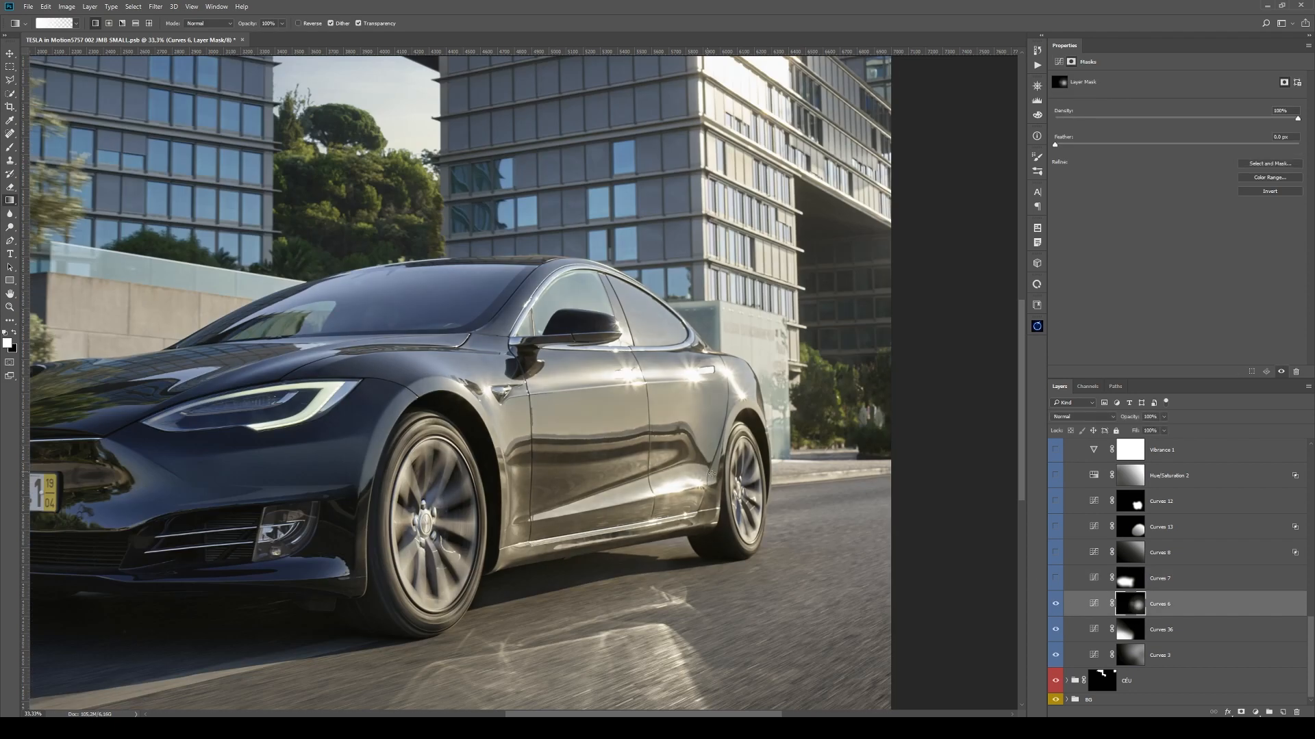
- Make Curves 7 and Curves 8 visible, and view the Curves 8 layer mask on its own
{"action": "scroll", "coordinate": [720, 529], "scroll_direction": "left", "scroll_amount": 5}
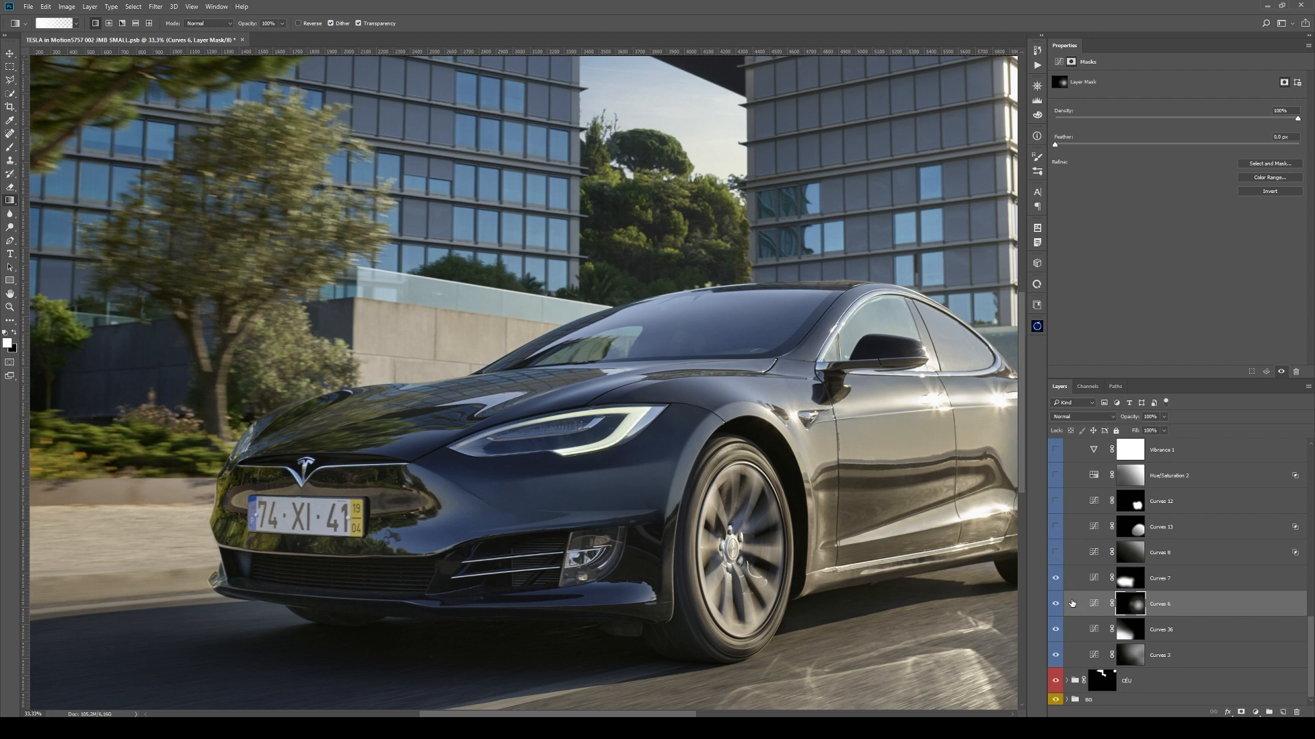
{"action": "left_click_drag", "start_coordinate": [881, 477], "coordinate": [698, 524]}
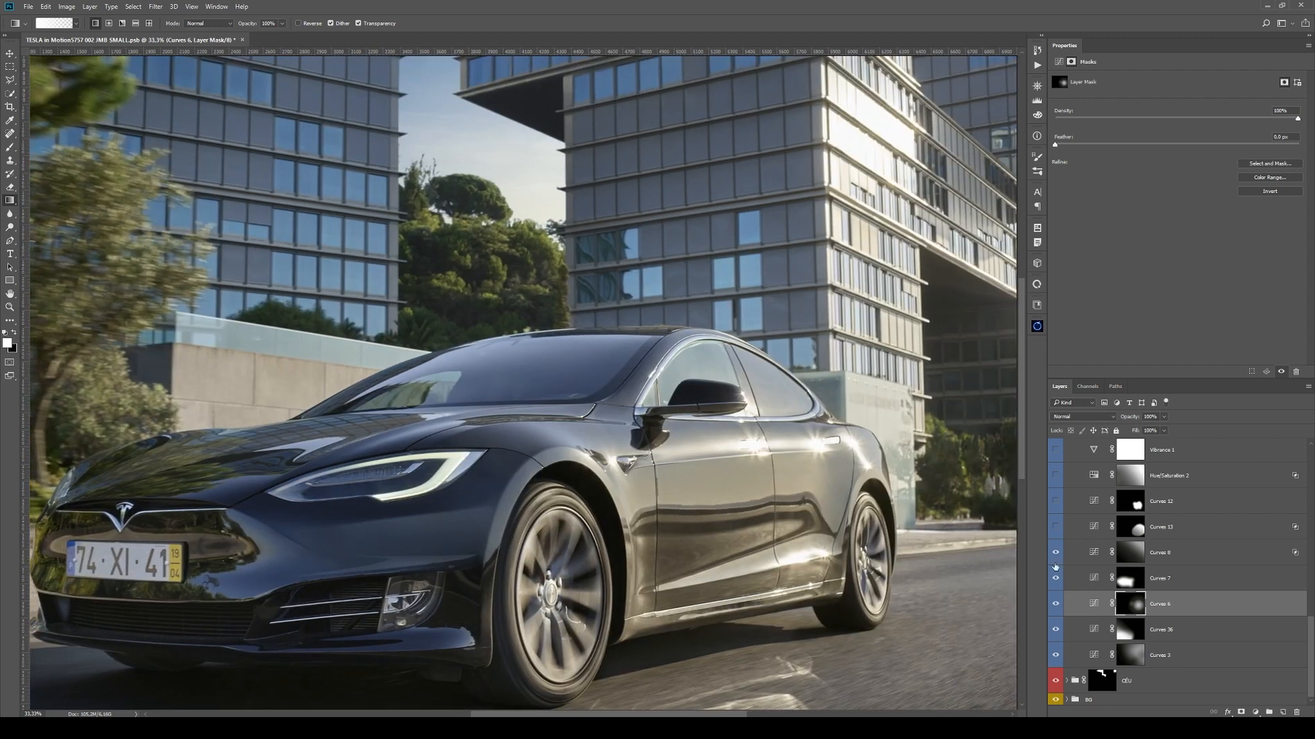
{"action": "left_click", "coordinate": [1097, 554]}
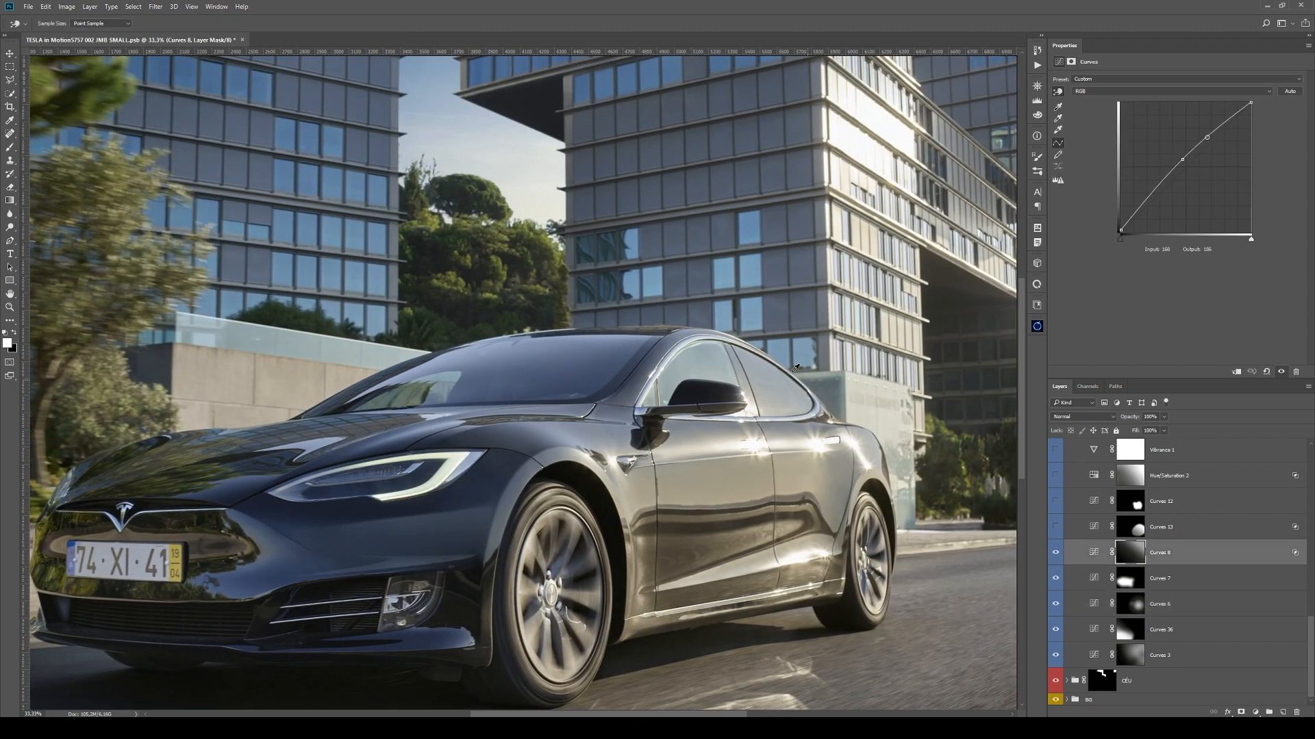
{"action": "left_click", "coordinate": [1133, 552], "text": "alt"}
{"action": "left_click", "coordinate": [1133, 552], "text": "alt"}
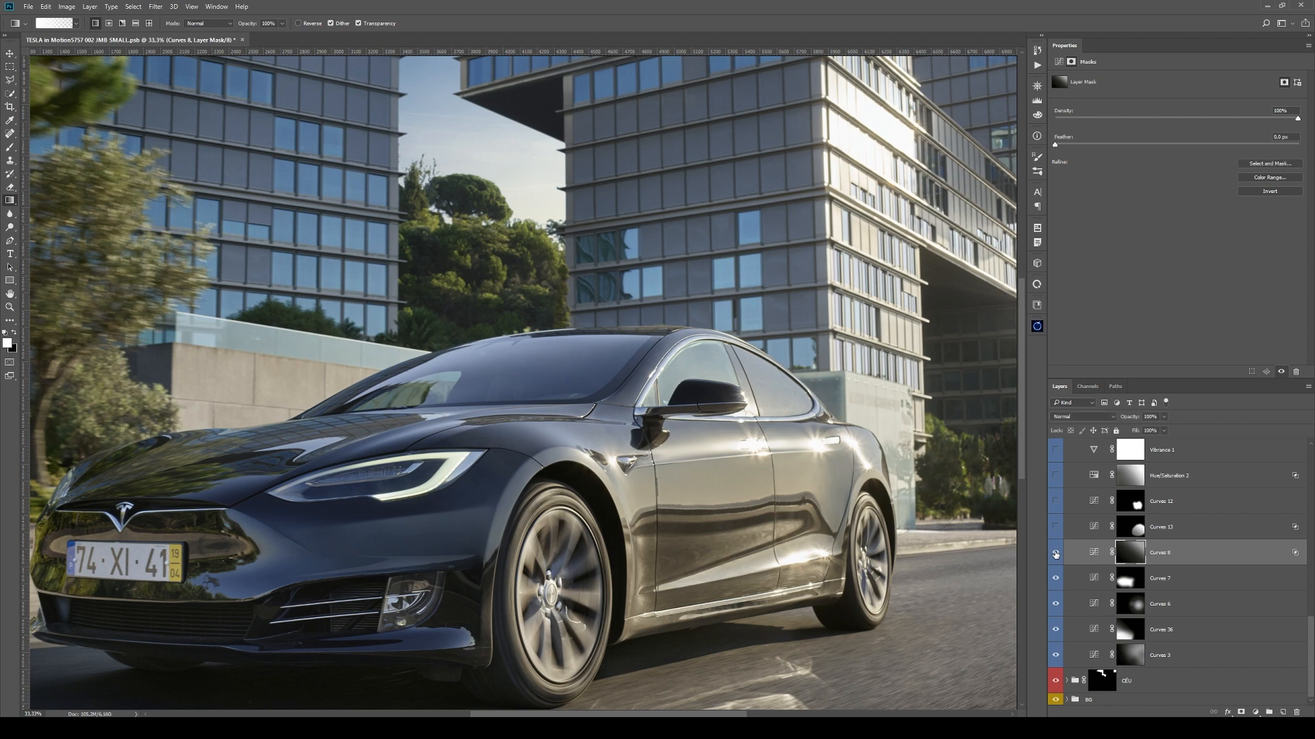
- Examine the effect of Curves 8 and its mask up close around the mirror, windows and door handles
{"action": "key", "text": "z"}
{"action": "key", "text": "ctrl+1"}
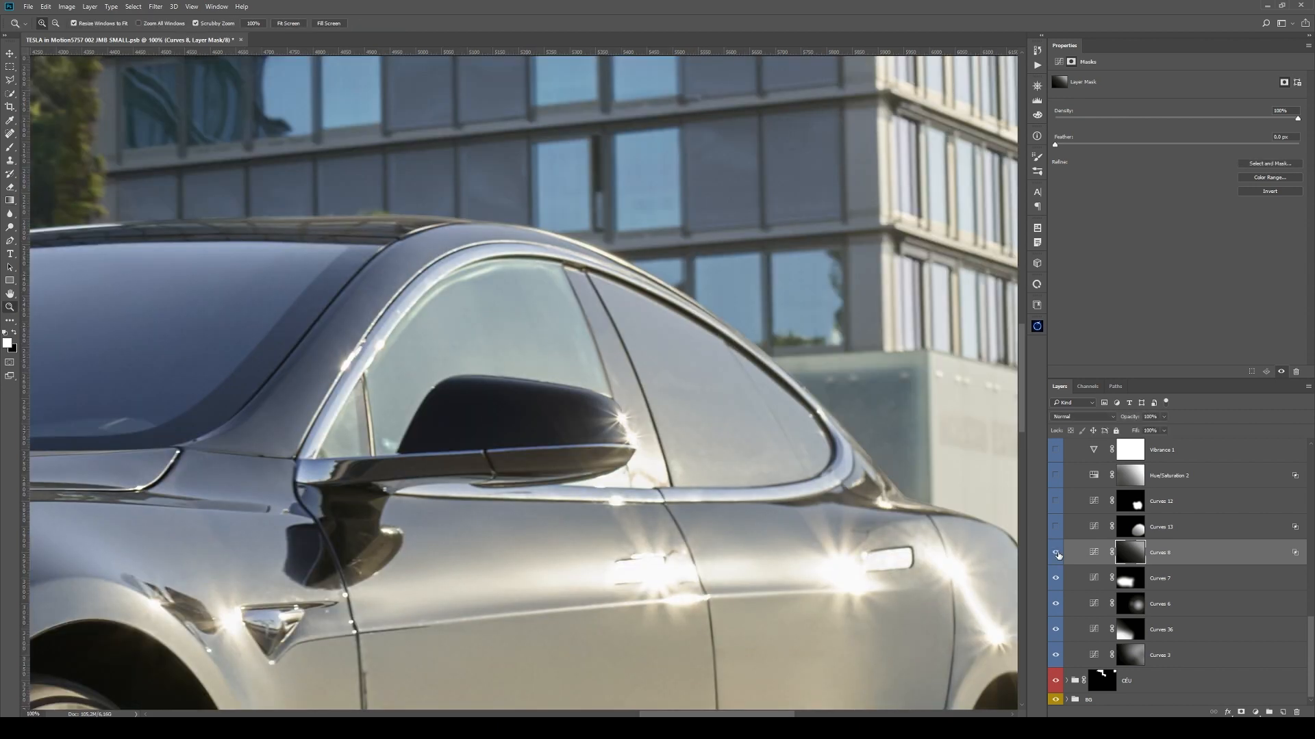
{"action": "left_click", "coordinate": [1128, 553], "text": "alt"}
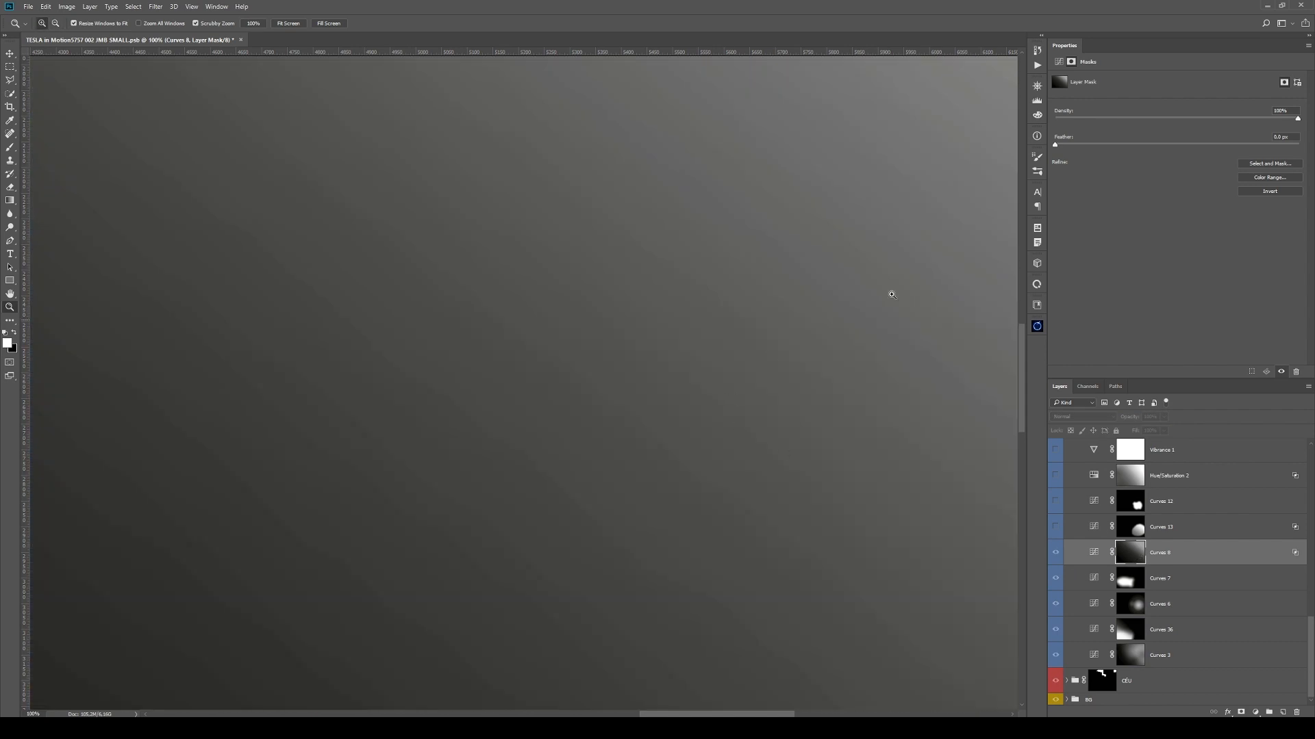
{"action": "left_click", "coordinate": [1135, 560], "text": "alt"}
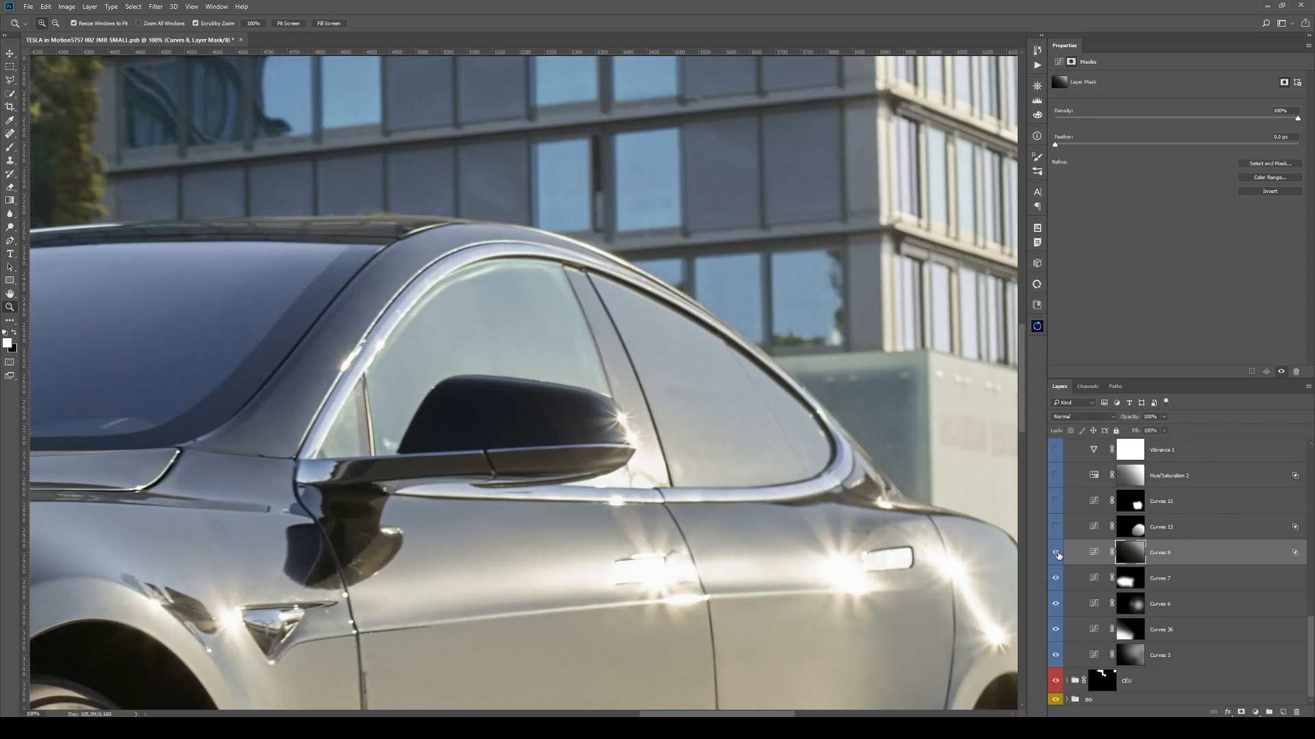
{"action": "left_click", "coordinate": [808, 454], "text": "alt"}
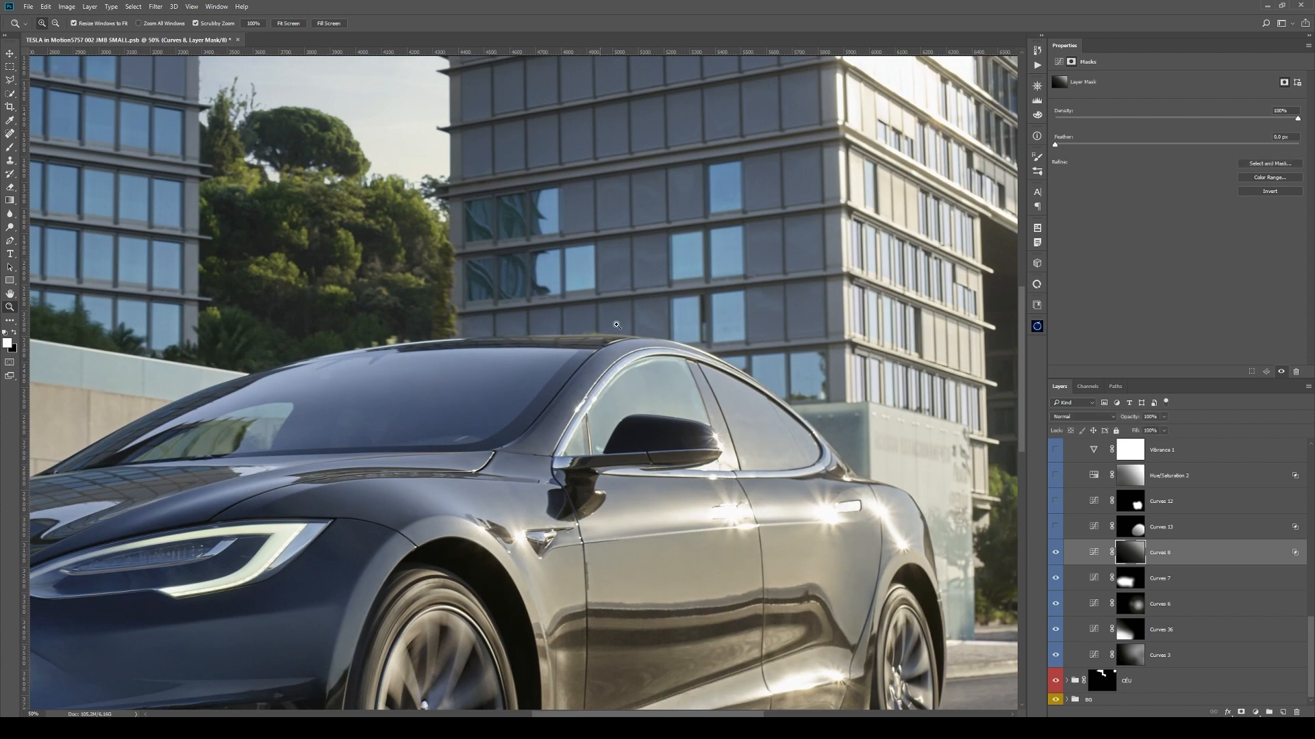
- Try setting the split shadow slider of Underlying Layer to 0 in the Curves 8 blending options, and close them
{"action": "double_click", "coordinate": [1283, 552]}
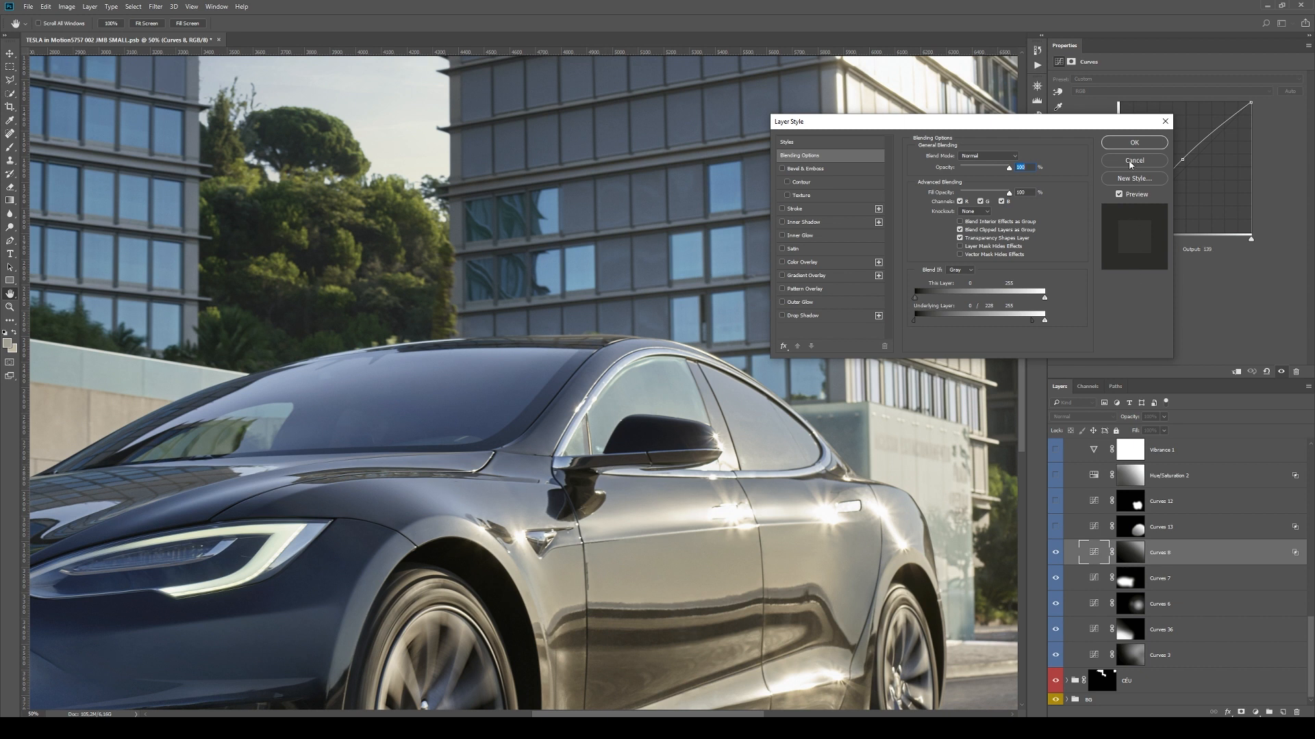
{"action": "left_click_drag", "start_coordinate": [1032, 320], "coordinate": [1044, 320]}
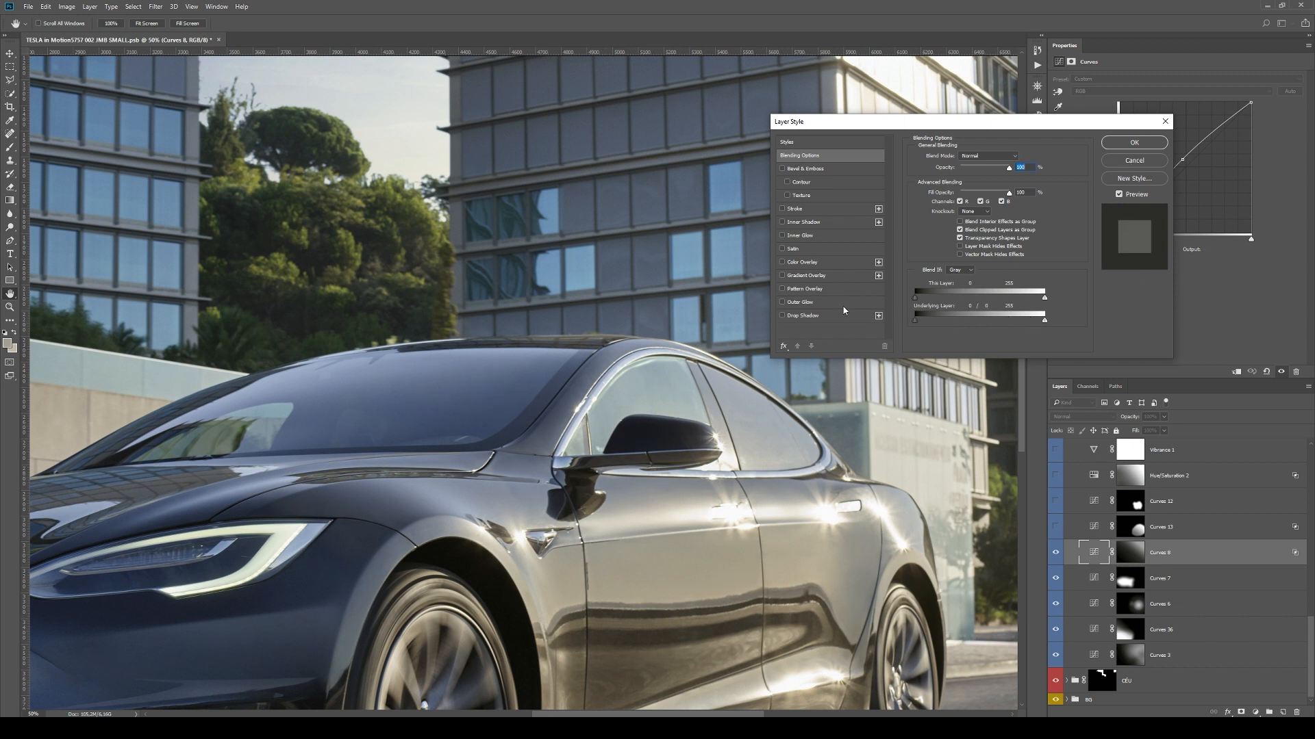
{"action": "left_click", "coordinate": [1134, 143]}
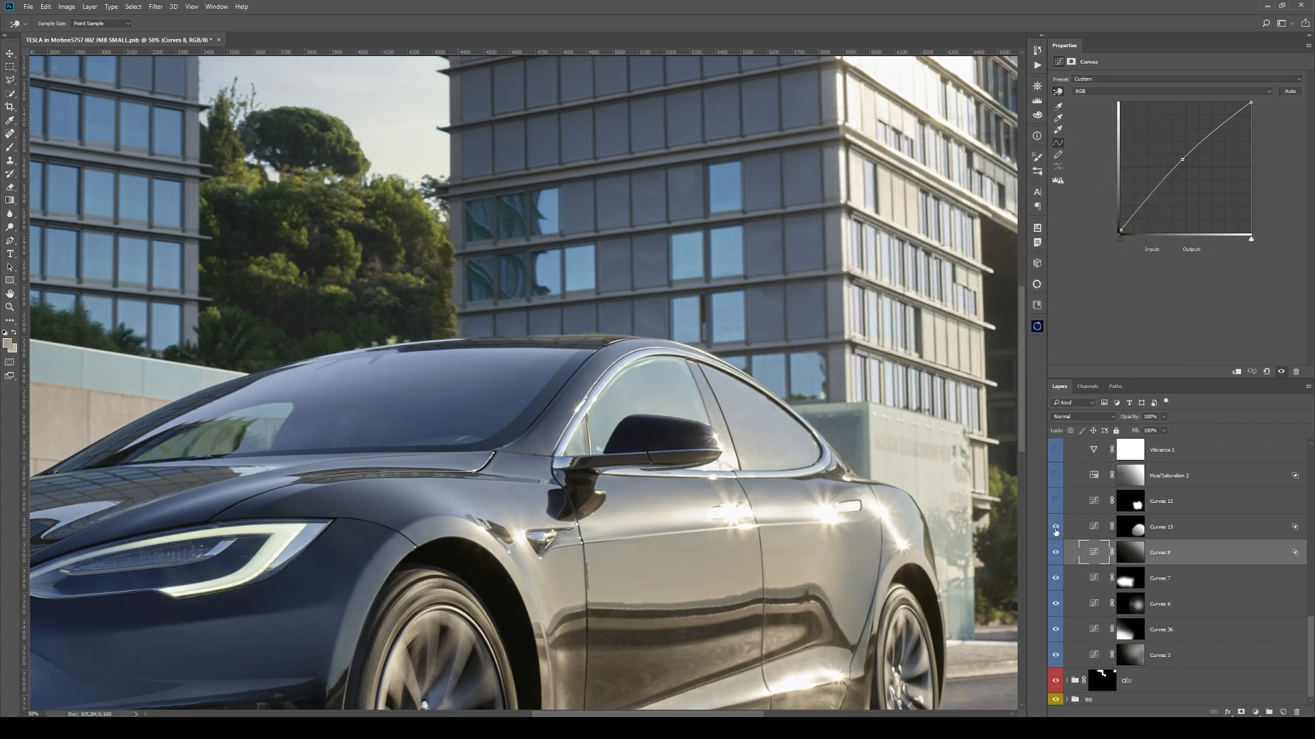
- Make Curves 13 visible, inspect its layer mask and bring the whole car back into view
{"action": "left_click_drag", "start_coordinate": [964, 456], "coordinate": [865, 451]}
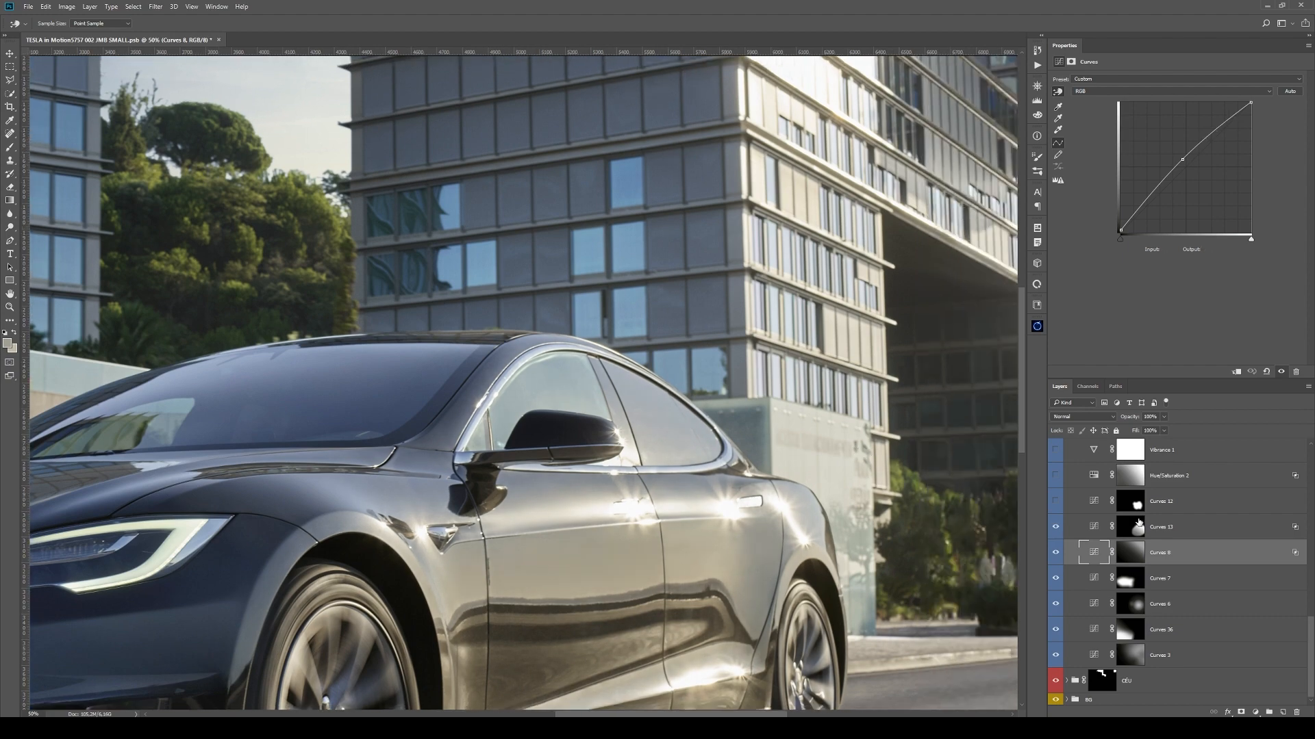
{"action": "left_click", "coordinate": [1139, 530], "text": "alt"}
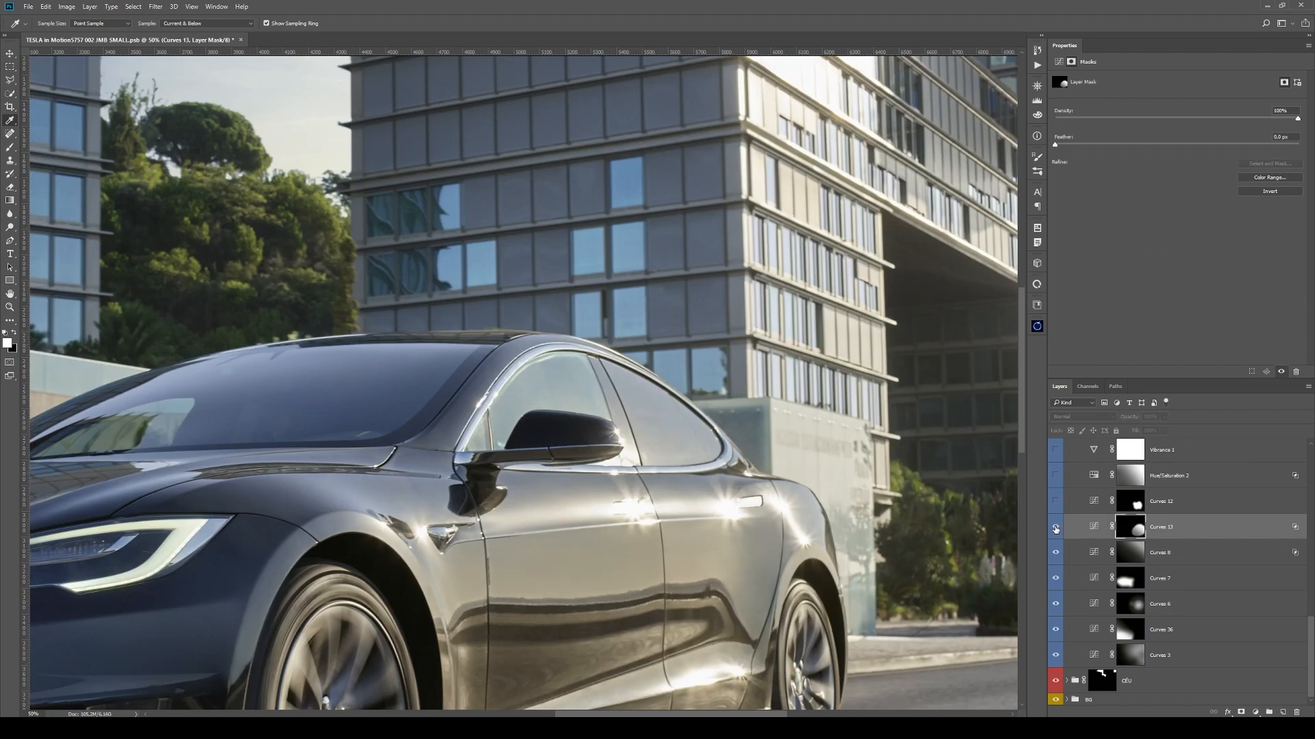
{"action": "key", "text": "z"}
{"action": "left_click", "coordinate": [775, 441], "text": "alt"}
{"action": "left_click", "coordinate": [775, 442], "text": "alt"}
{"action": "left_click_drag", "start_coordinate": [728, 408], "coordinate": [788, 358]}
- Outline the car's rear doors and rear wheel with a lasso selection, soften it with a blur in Quick Mask, and deselect it
{"action": "key", "text": "l"}
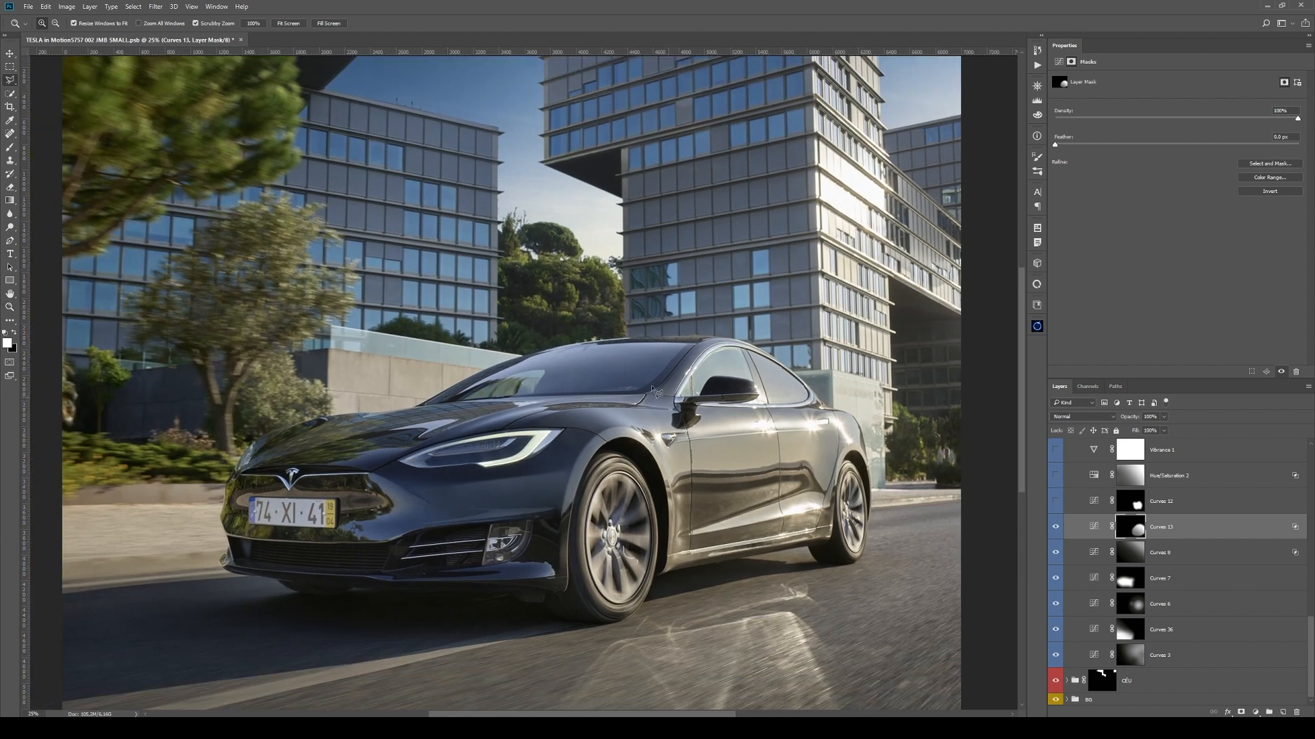
{"action": "mouse_move", "coordinate": [682, 341]}
{"action": "left_mouse_down"}
{"action": "mouse_move", "coordinate": [770, 307]}
{"action": "mouse_move", "coordinate": [895, 350]}
{"action": "mouse_move", "coordinate": [913, 460]}
{"action": "mouse_move", "coordinate": [849, 556]}
{"action": "mouse_move", "coordinate": [719, 497]}
{"action": "mouse_move", "coordinate": [670, 404]}
{"action": "mouse_move", "coordinate": [682, 341]}
{"action": "left_mouse_up"}
{"action": "key", "text": "q"}
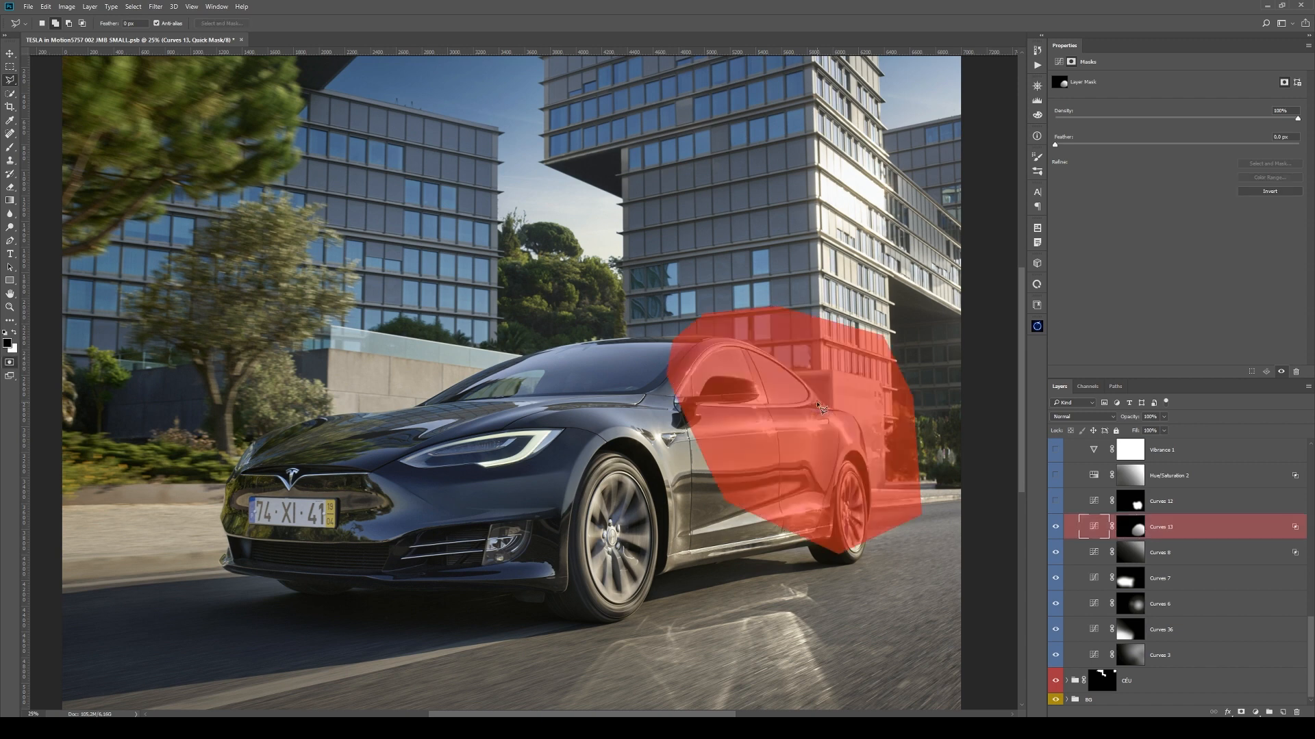
{"action": "key", "text": "ctrl+alt+f"}
{"action": "left_click_drag", "start_coordinate": [1013, 539], "coordinate": [1025, 537]}
{"action": "key", "text": "Return"}
{"action": "key", "text": "q"}
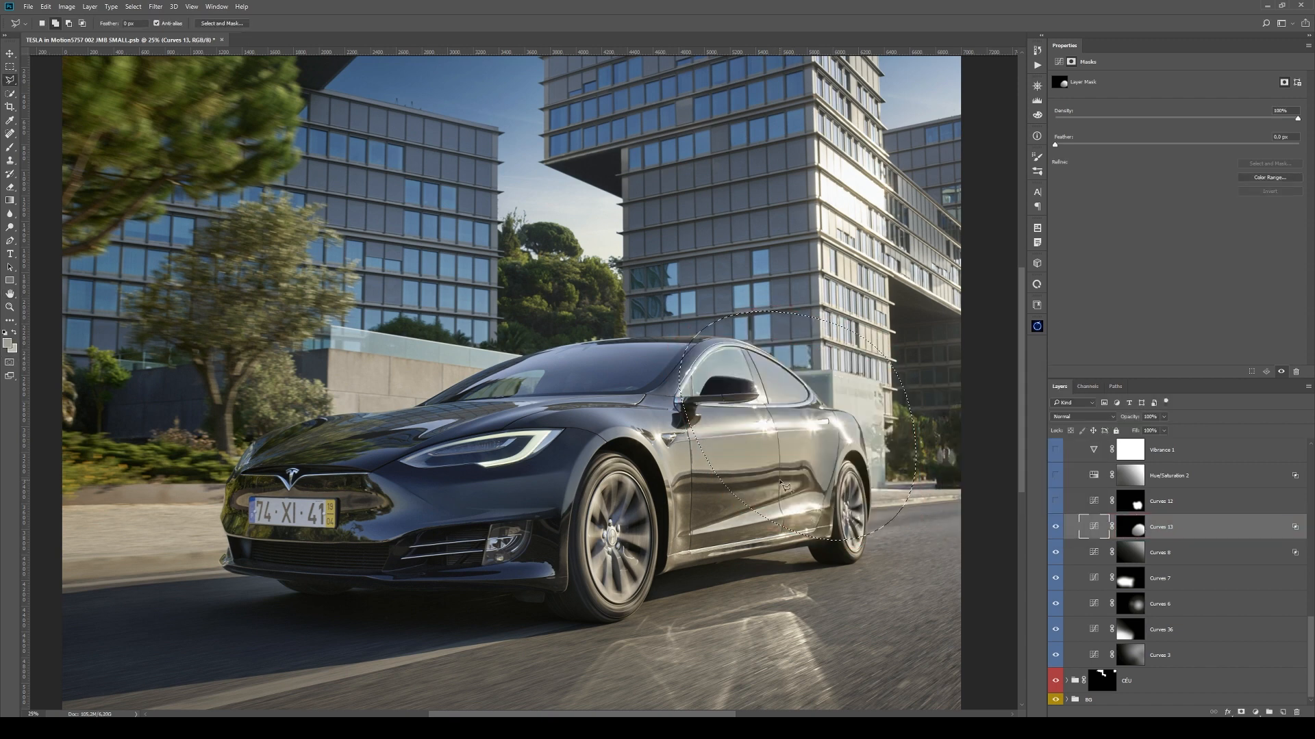
{"action": "key", "text": "q"}
{"action": "key", "text": "q"}
{"action": "key", "text": "ctrl+d"}
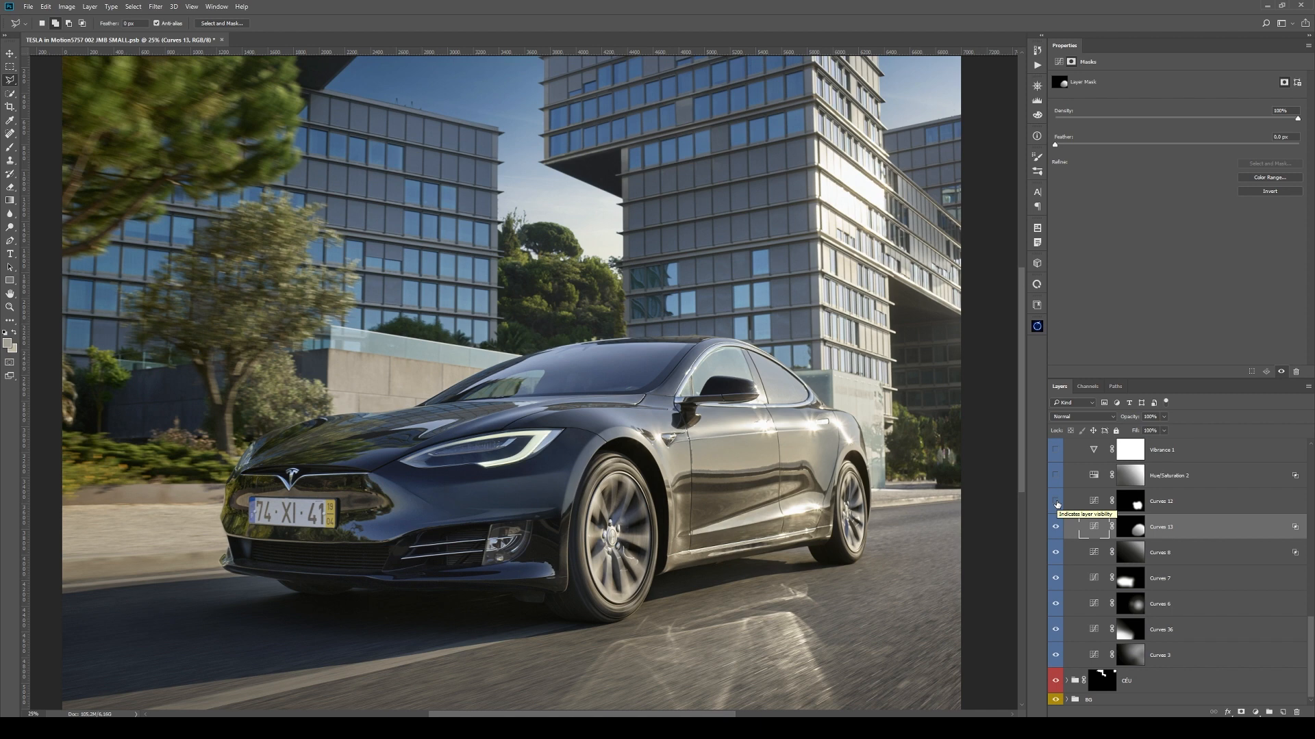
- Compare the photo with and without Curves 13 from afar and closer to the car, leaving the layer visible
{"action": "key", "text": "z"}
{"action": "left_click", "coordinate": [810, 480], "text": "alt"}
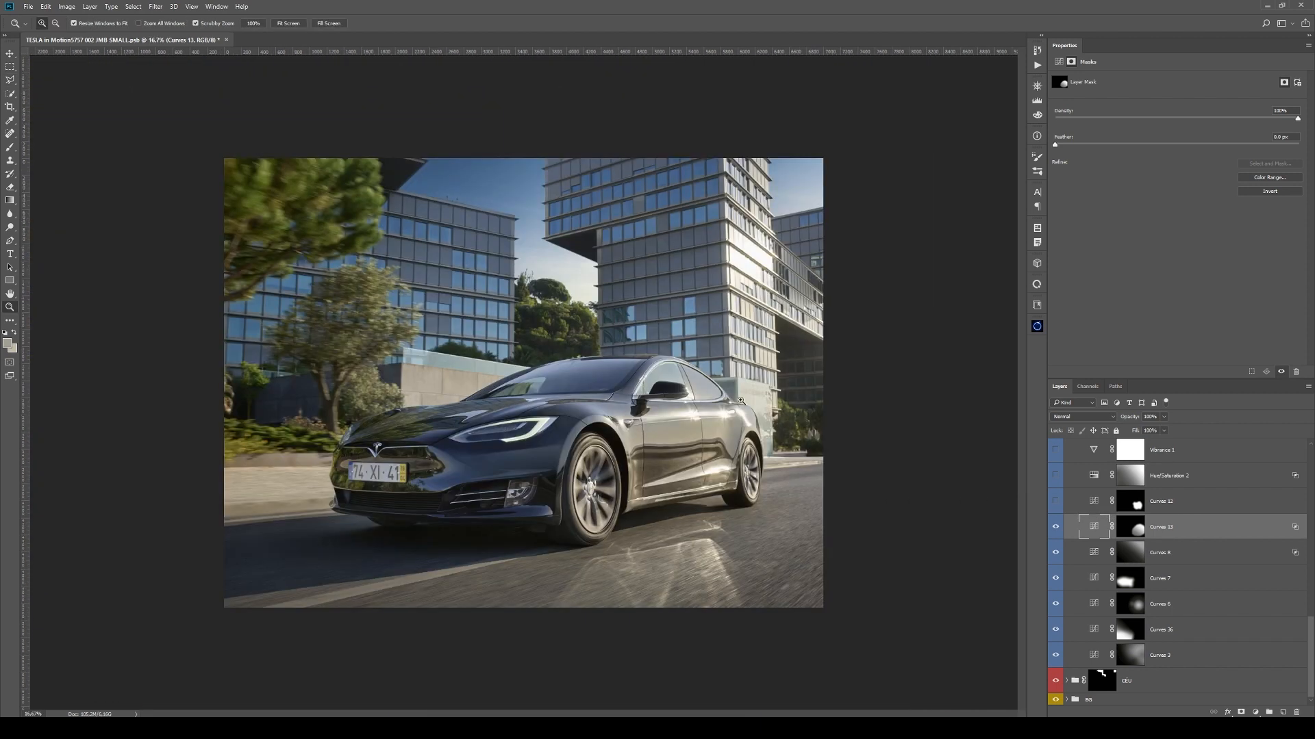
{"action": "left_click", "coordinate": [1055, 527]}
{"action": "left_click", "coordinate": [638, 429]}
{"action": "left_click", "coordinate": [704, 439]}
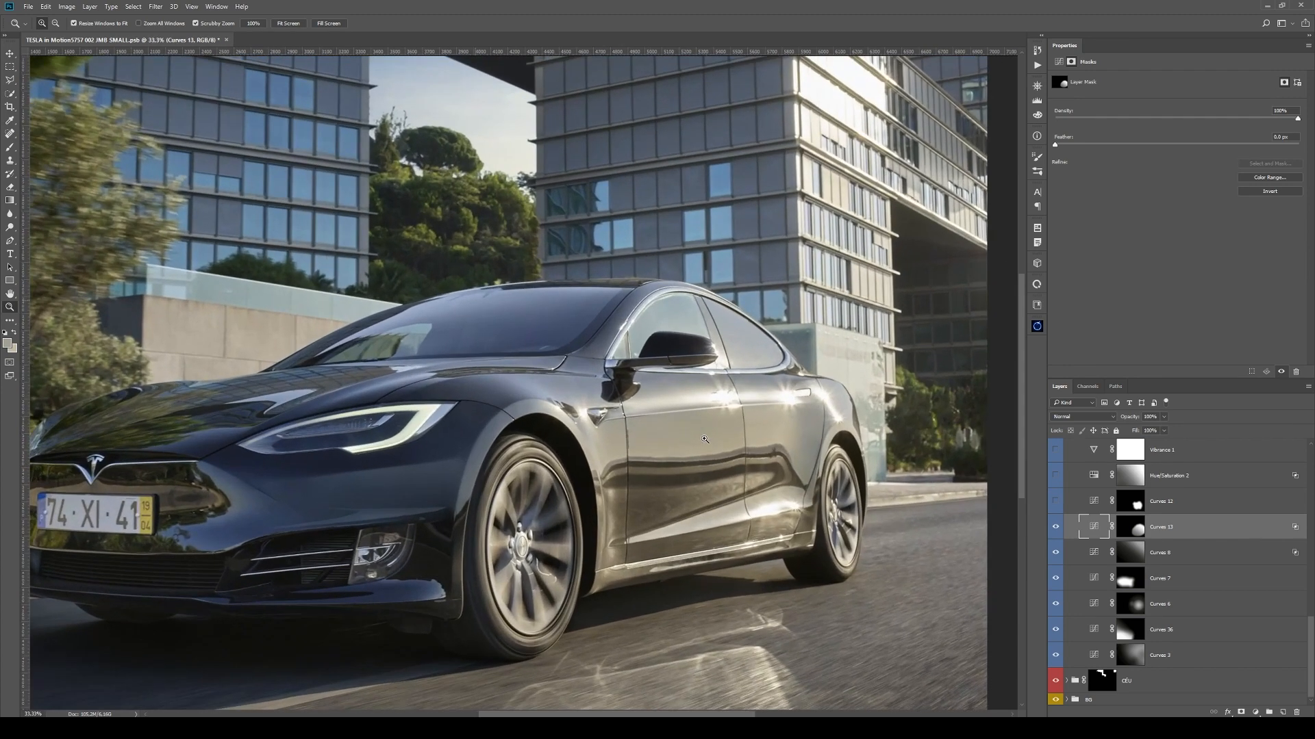
{"action": "key", "text": "l"}
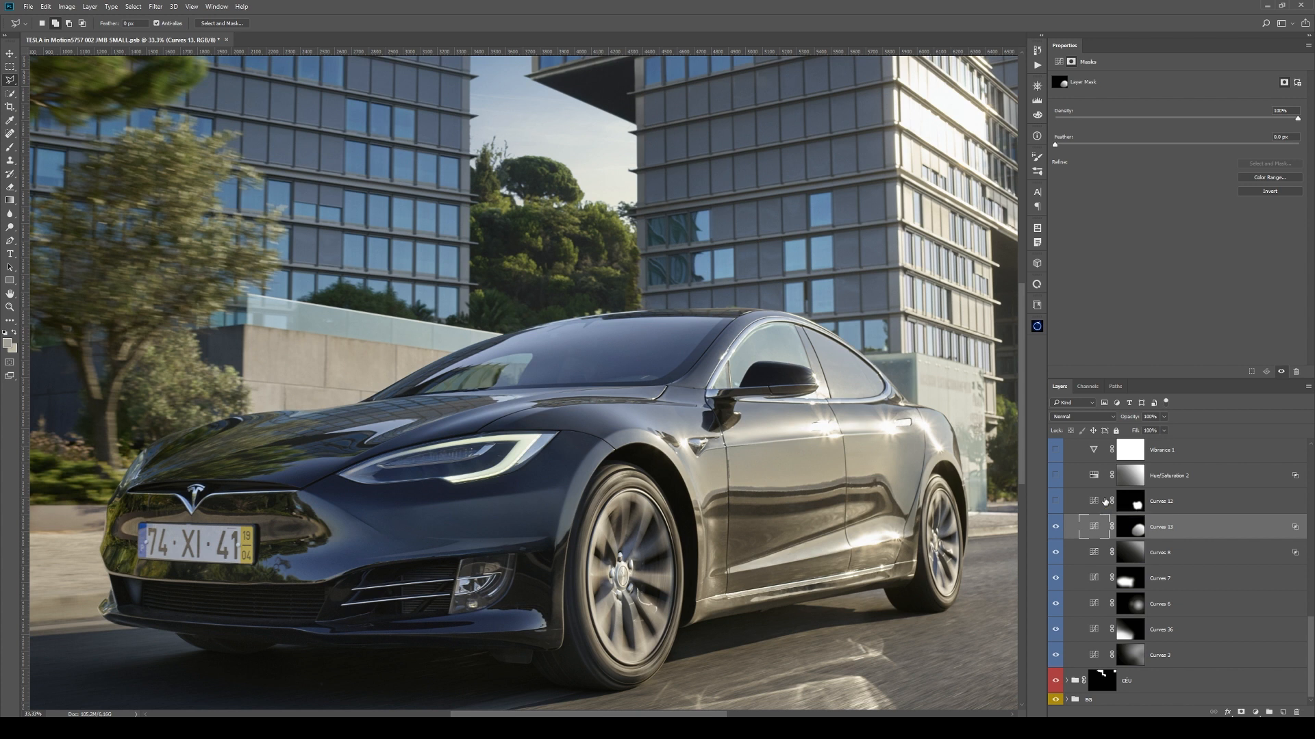
{"action": "left_click", "coordinate": [1055, 528]}
{"action": "left_click", "coordinate": [1055, 528]}
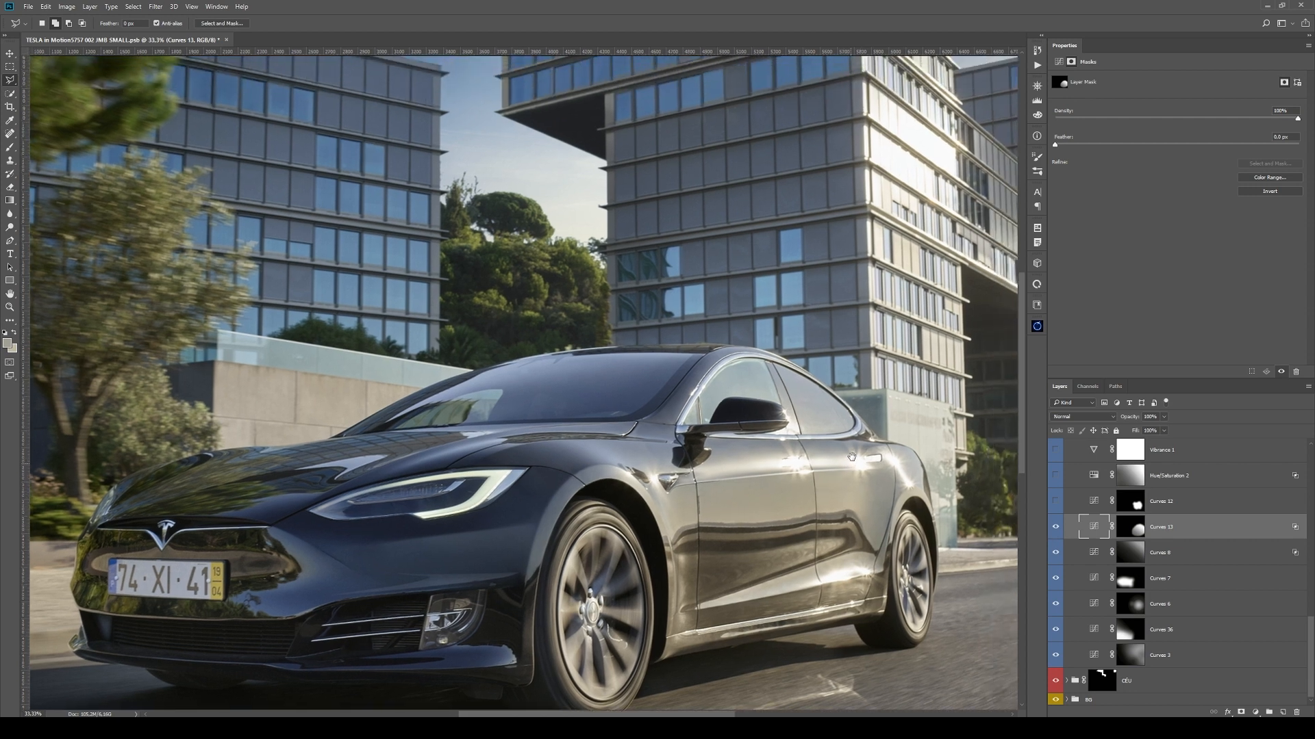
- Select the Curves 12 mask, toggle the layer's visibility and examine the car's doors and rear wheel
{"action": "left_click", "coordinate": [1135, 507]}
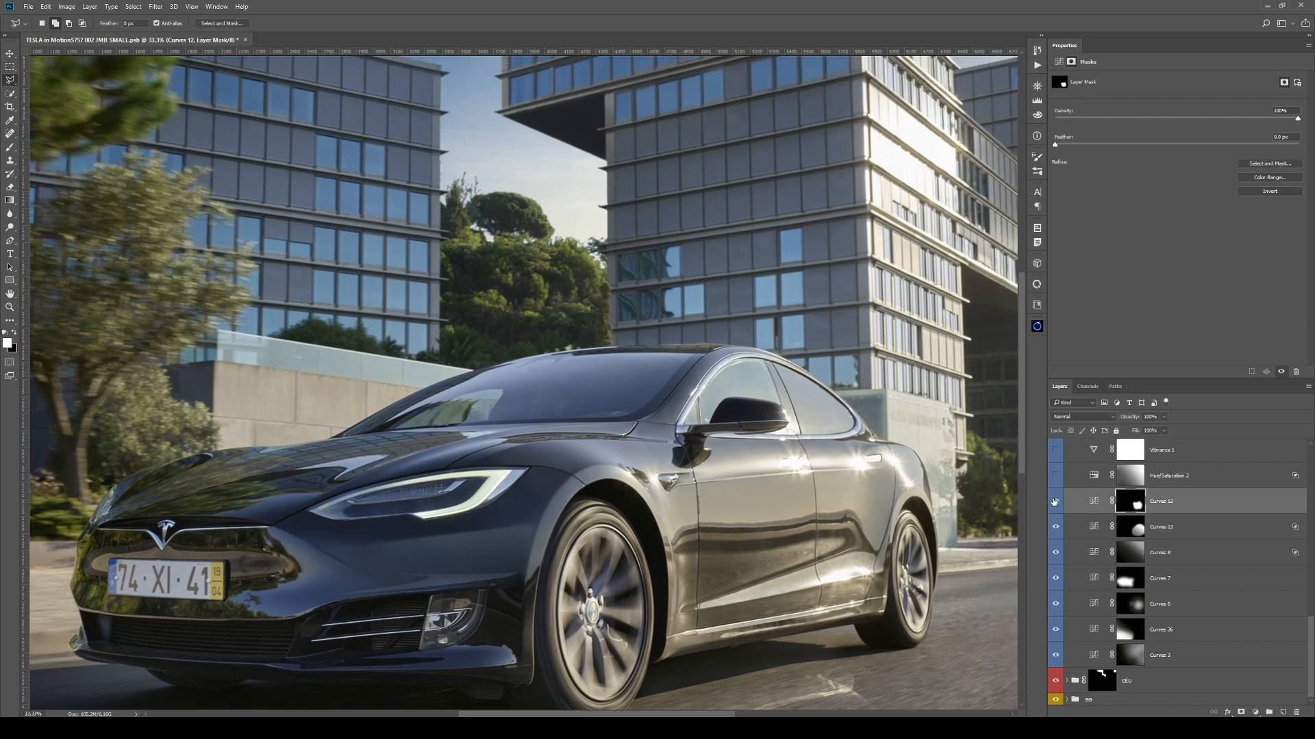
{"action": "left_click", "coordinate": [1054, 502]}
{"action": "left_click_drag", "start_coordinate": [849, 420], "coordinate": [829, 353]}
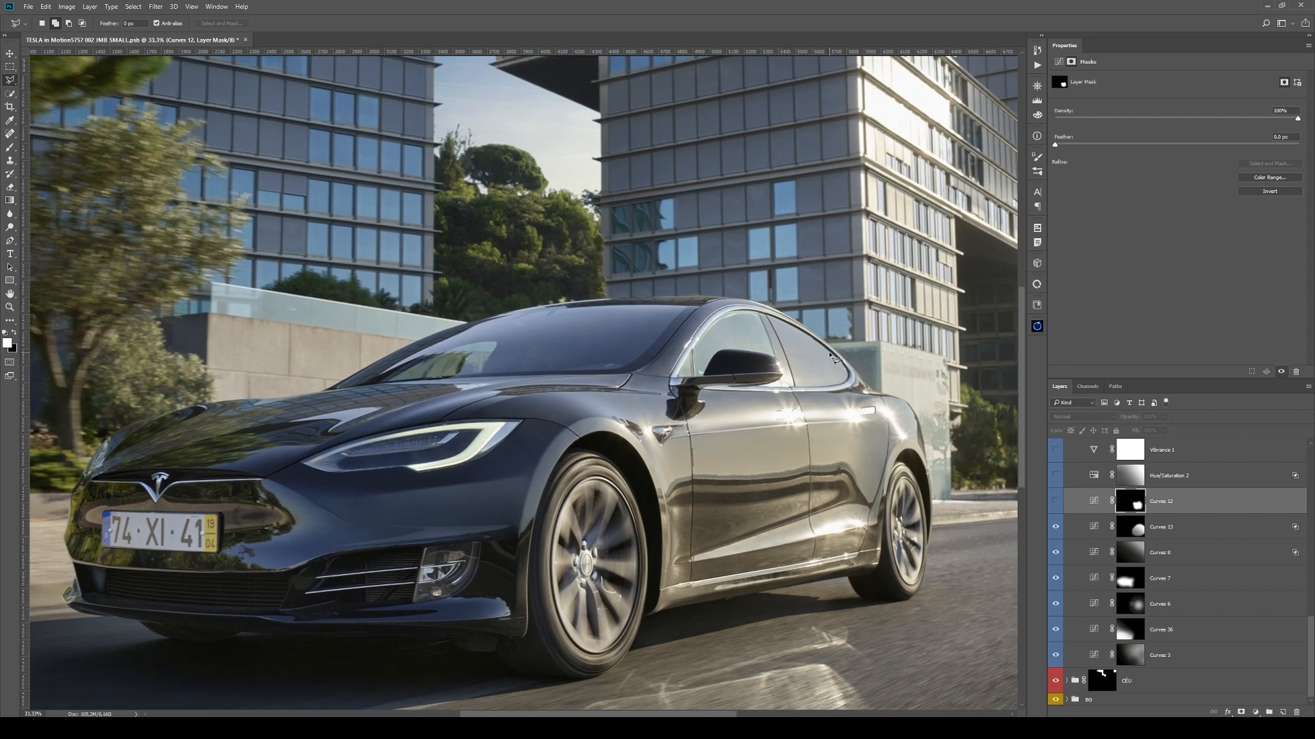
{"action": "left_click_drag", "start_coordinate": [882, 327], "coordinate": [847, 349]}
{"action": "left_click_drag", "start_coordinate": [841, 411], "coordinate": [847, 370]}
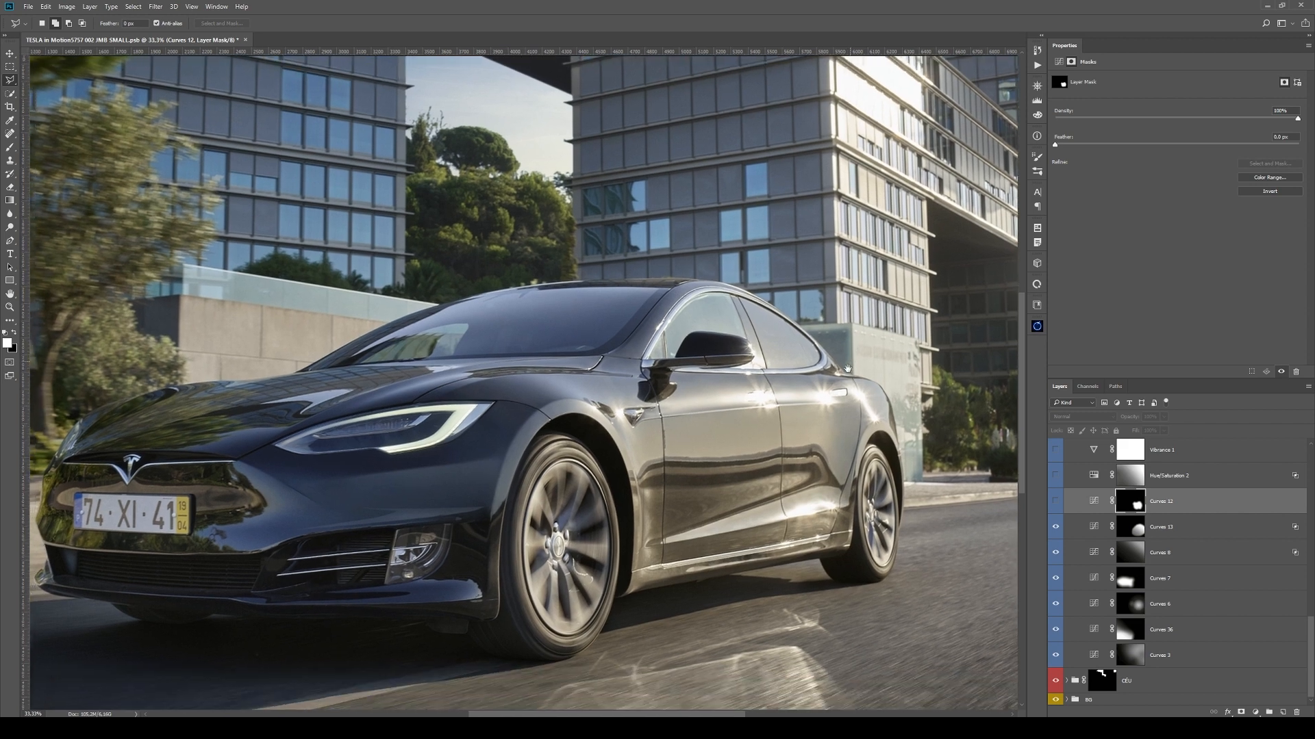
{"action": "key", "text": "v"}
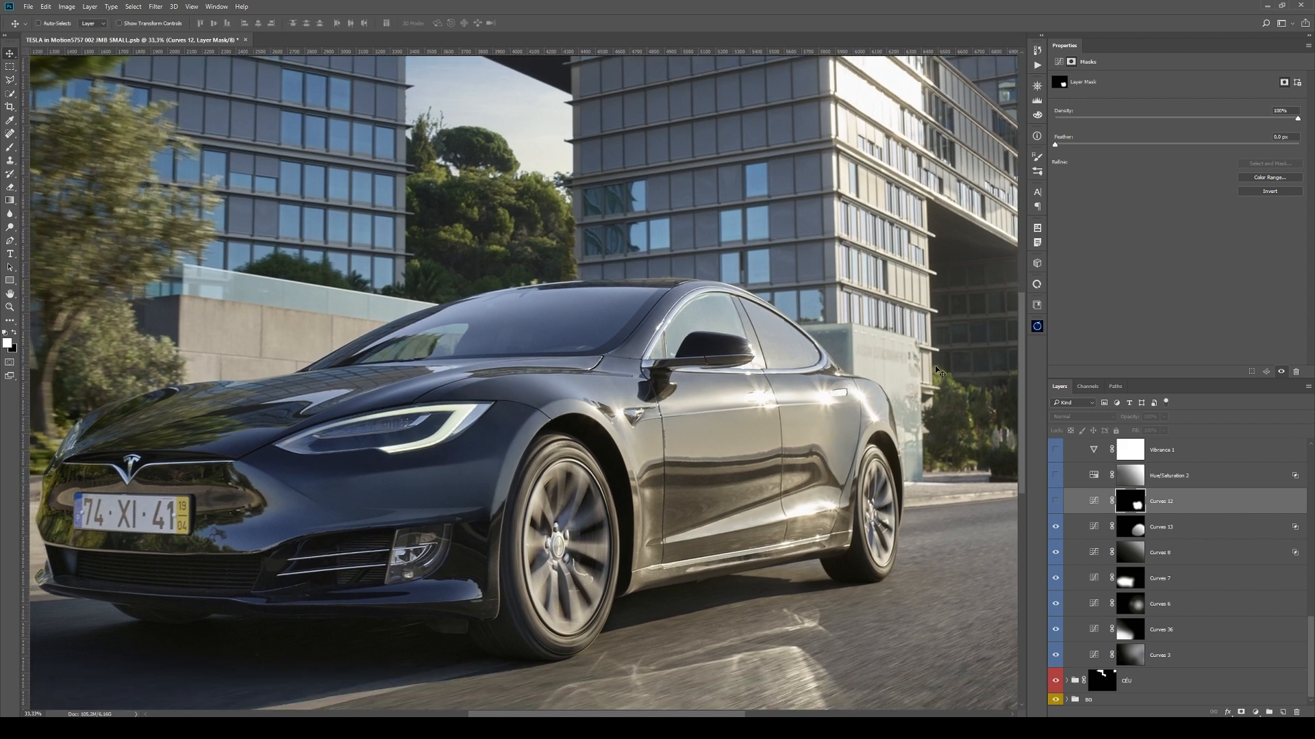
{"action": "left_click_drag", "start_coordinate": [795, 388], "coordinate": [837, 370]}
- Make Curves 12 visible, outlining its mask area with a temporary selection and comparing the photo with and without the layer
{"action": "left_click", "coordinate": [1055, 506]}
{"action": "left_click", "coordinate": [1130, 501], "text": "ctrl"}
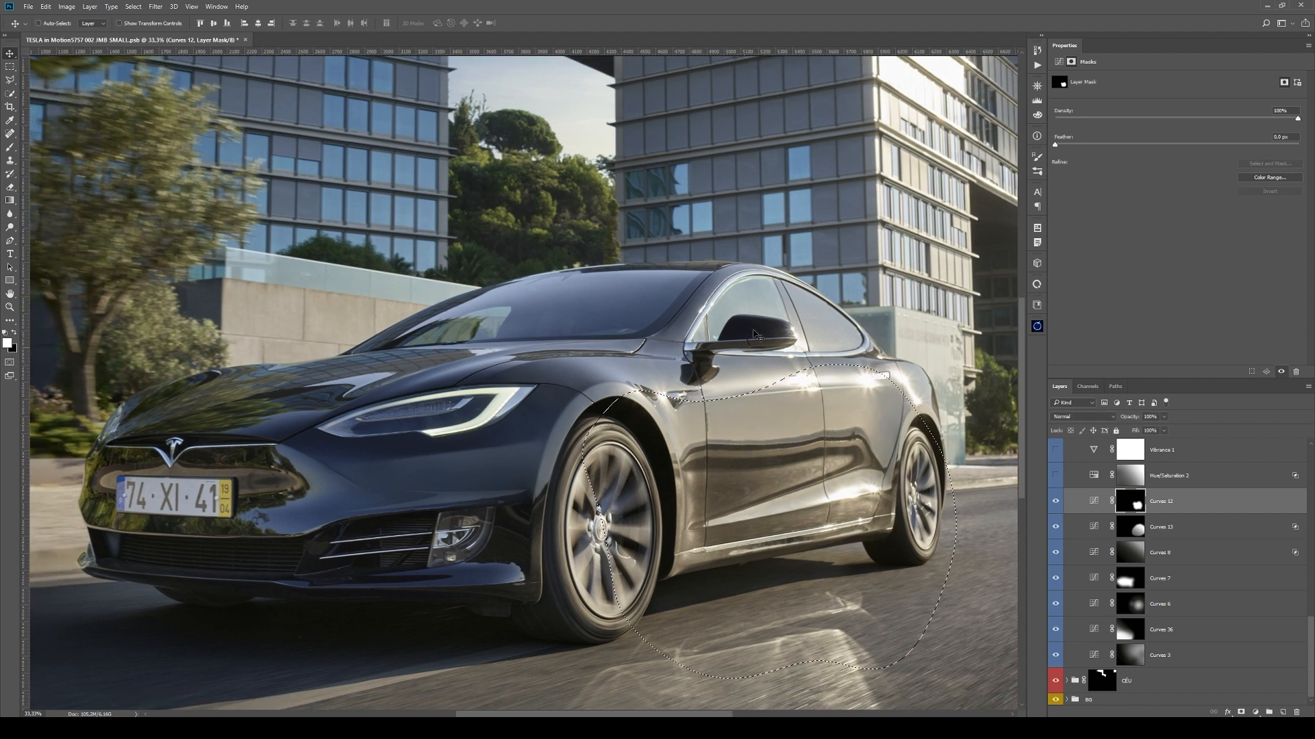
{"action": "left_click", "coordinate": [1056, 503]}
{"action": "key", "text": "ctrl+comma"}
{"action": "key", "text": "ctrl+d"}
{"action": "key", "text": "z"}
{"action": "left_click", "coordinate": [830, 459], "text": "alt"}
{"action": "left_click", "coordinate": [830, 459], "text": "alt"}
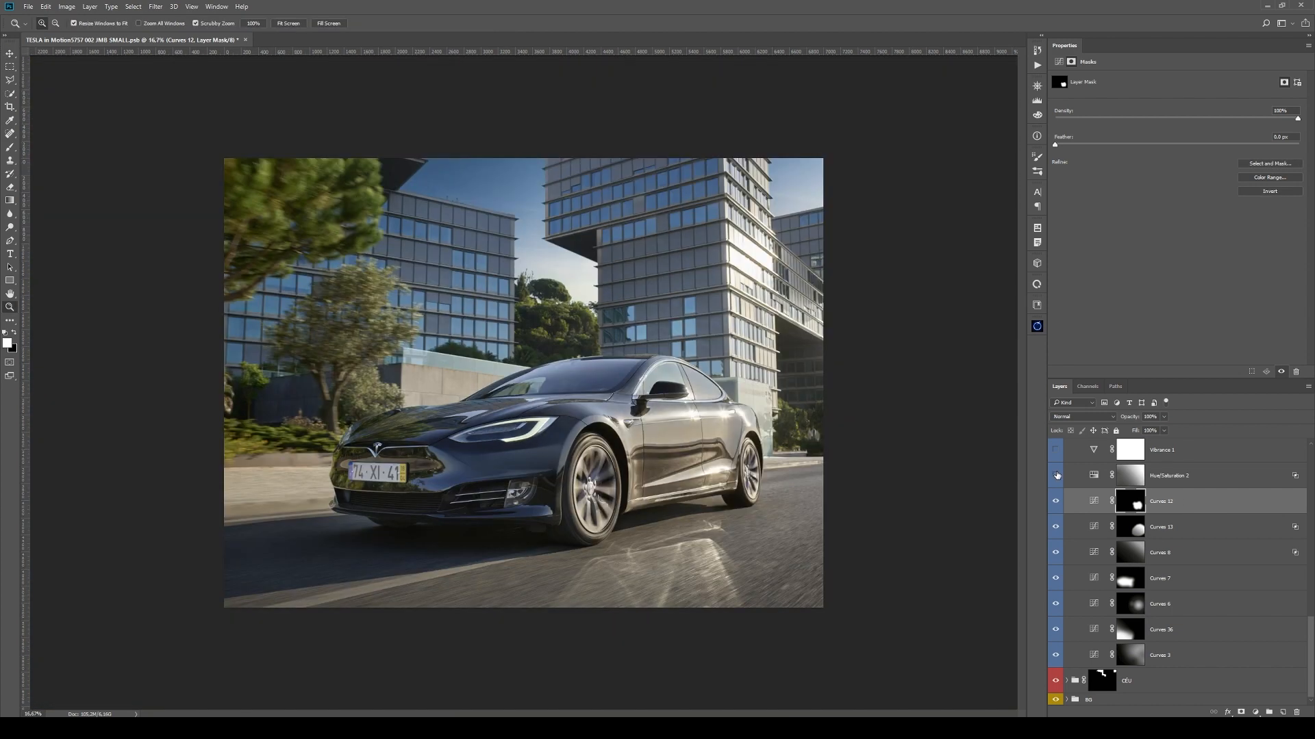
- Select the mask of the visible Hue/Saturation 2 layer and compare the photo with that mask disabled and enabled
{"action": "left_click", "coordinate": [1132, 478]}
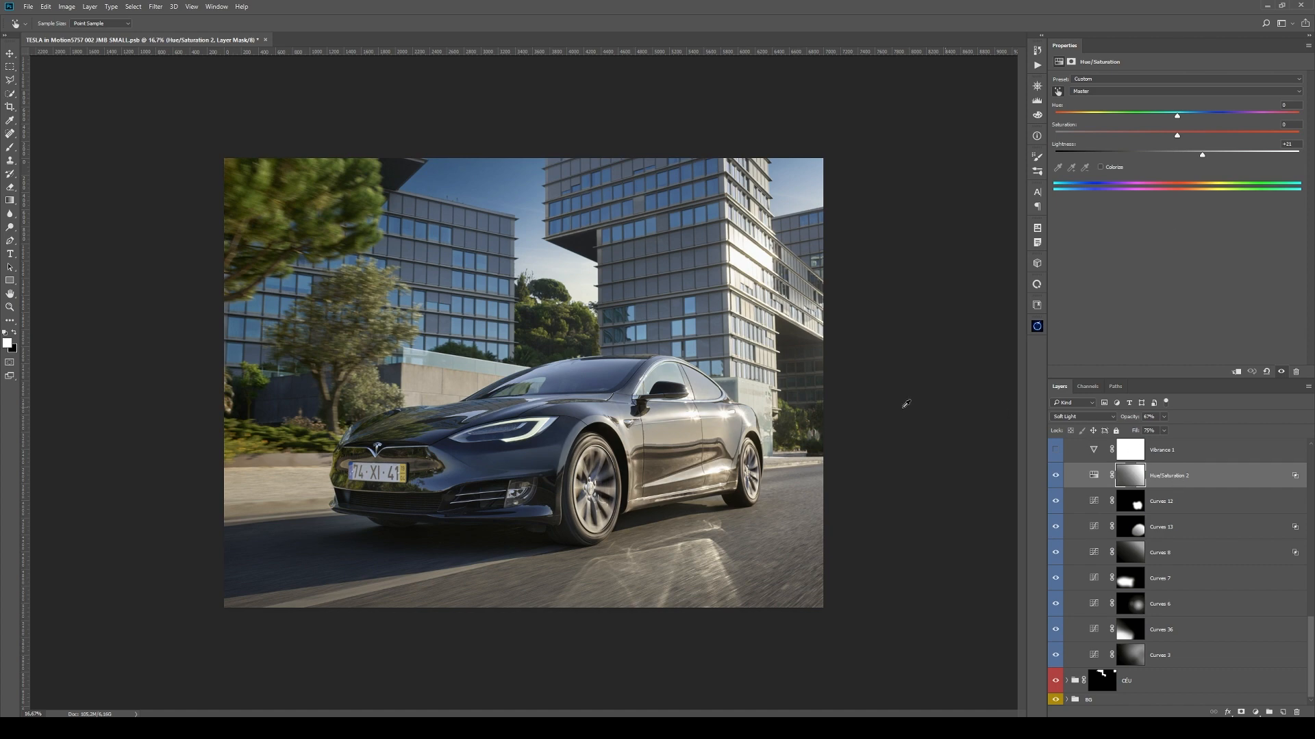
{"action": "left_click", "coordinate": [1128, 481], "text": "shift"}
{"action": "left_click", "coordinate": [1129, 481], "text": "shift"}
{"action": "left_click_drag", "start_coordinate": [637, 438], "coordinate": [812, 409]}
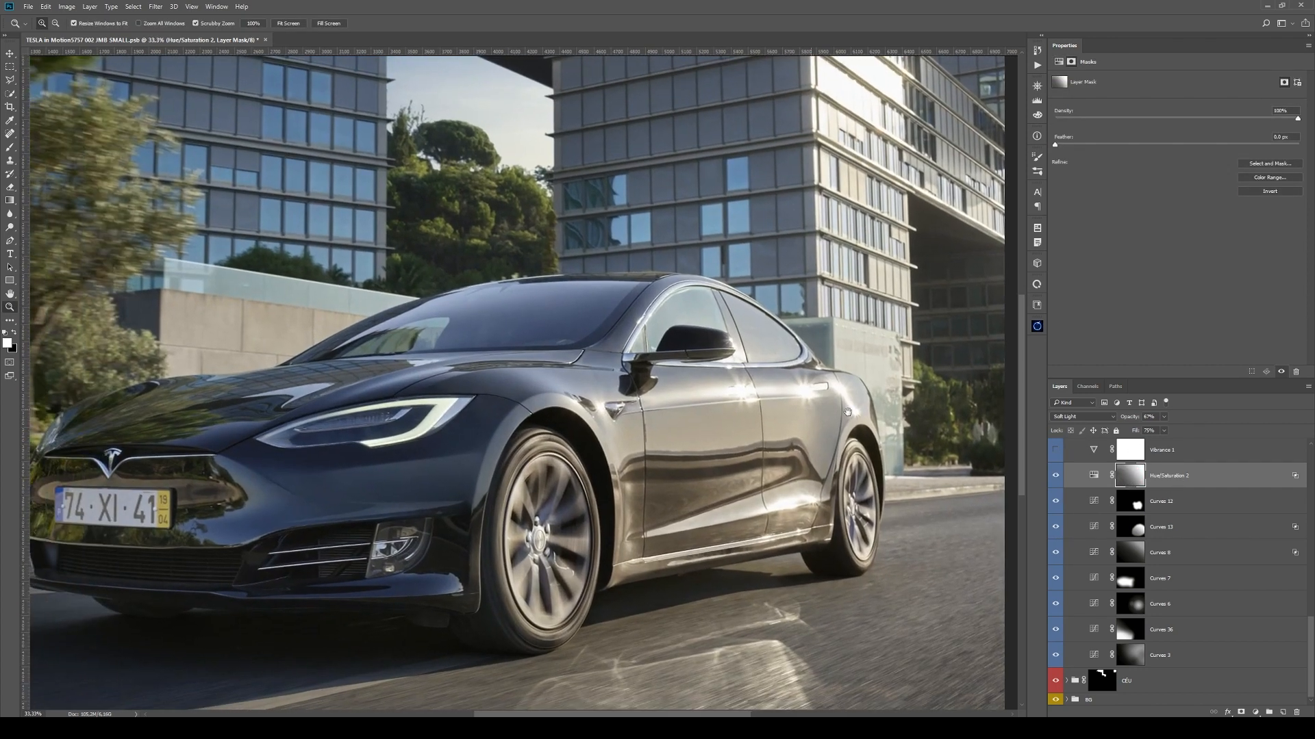
- Disable the Hue/Saturation 2 mask, inspect the layer's adjustment settings, and re-enable the mask
{"action": "left_click", "coordinate": [1130, 475], "text": "shift"}
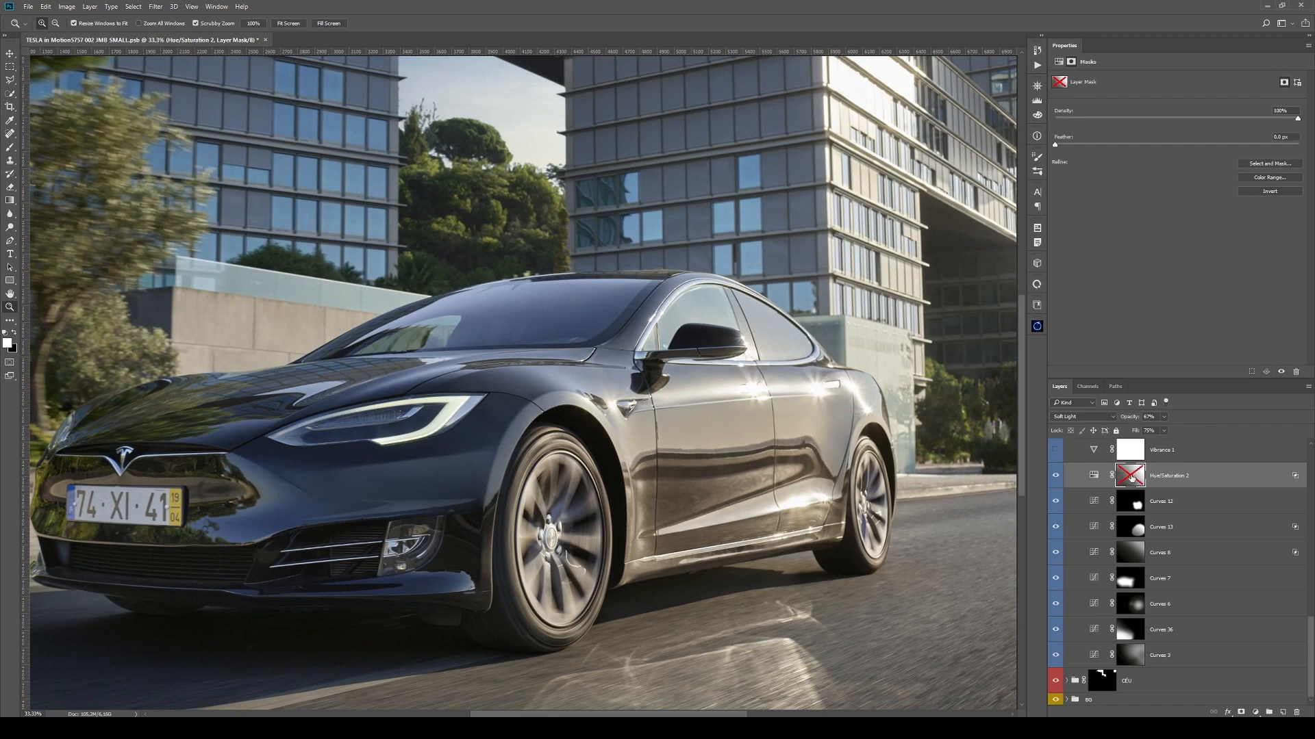
{"action": "left_click", "coordinate": [1199, 478]}
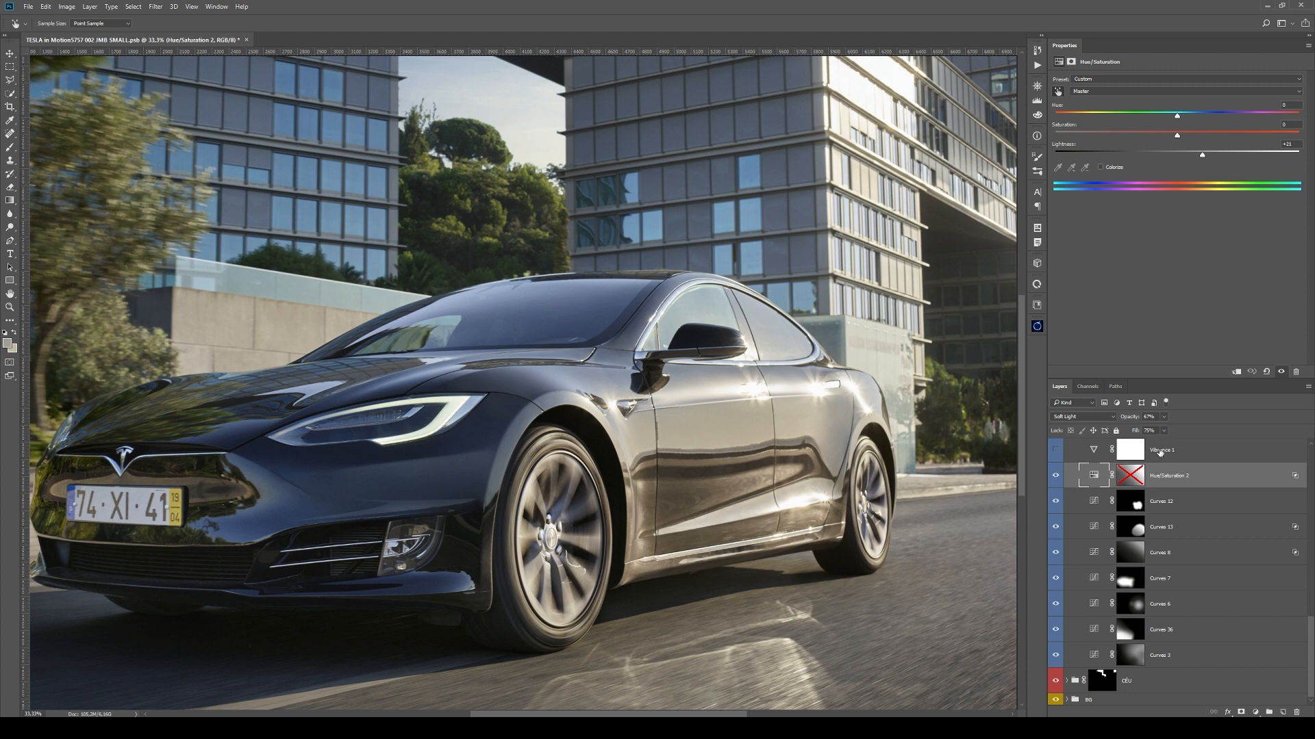
{"action": "left_click", "coordinate": [1130, 477], "text": "shift"}
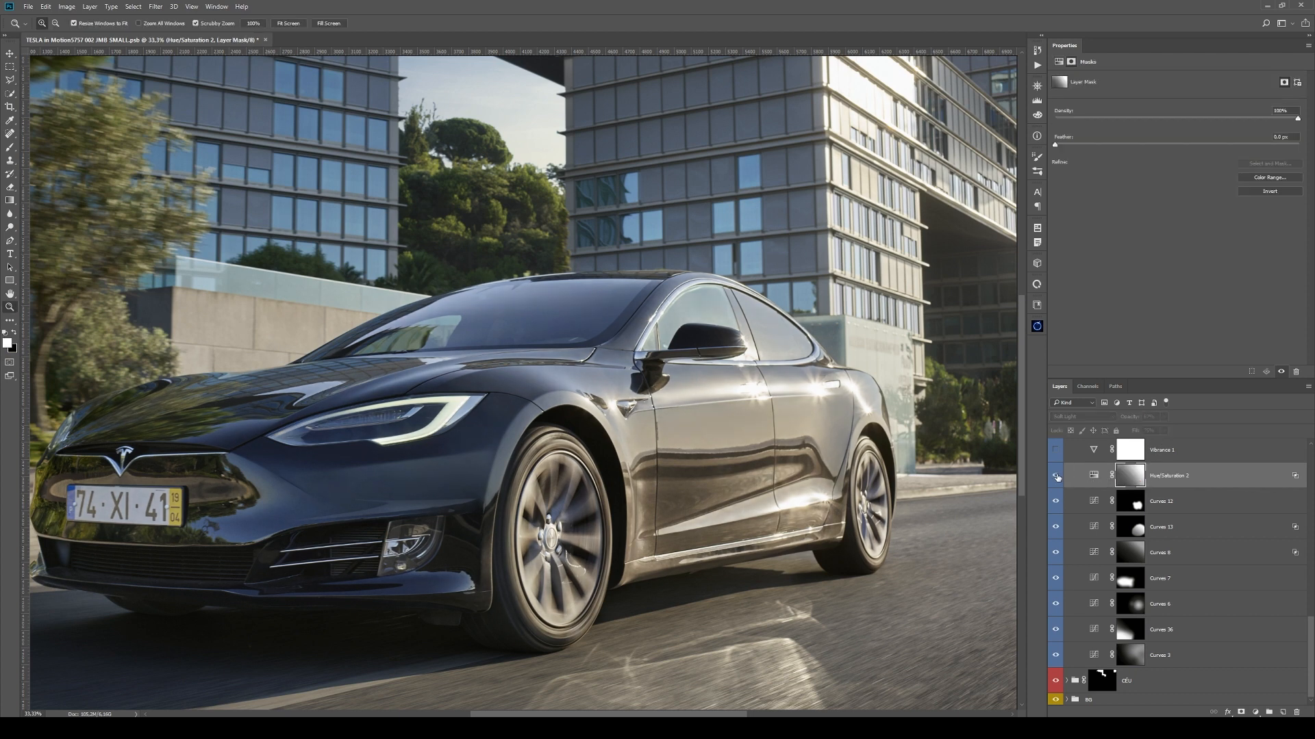
{"action": "left_click", "coordinate": [799, 384], "text": "alt"}
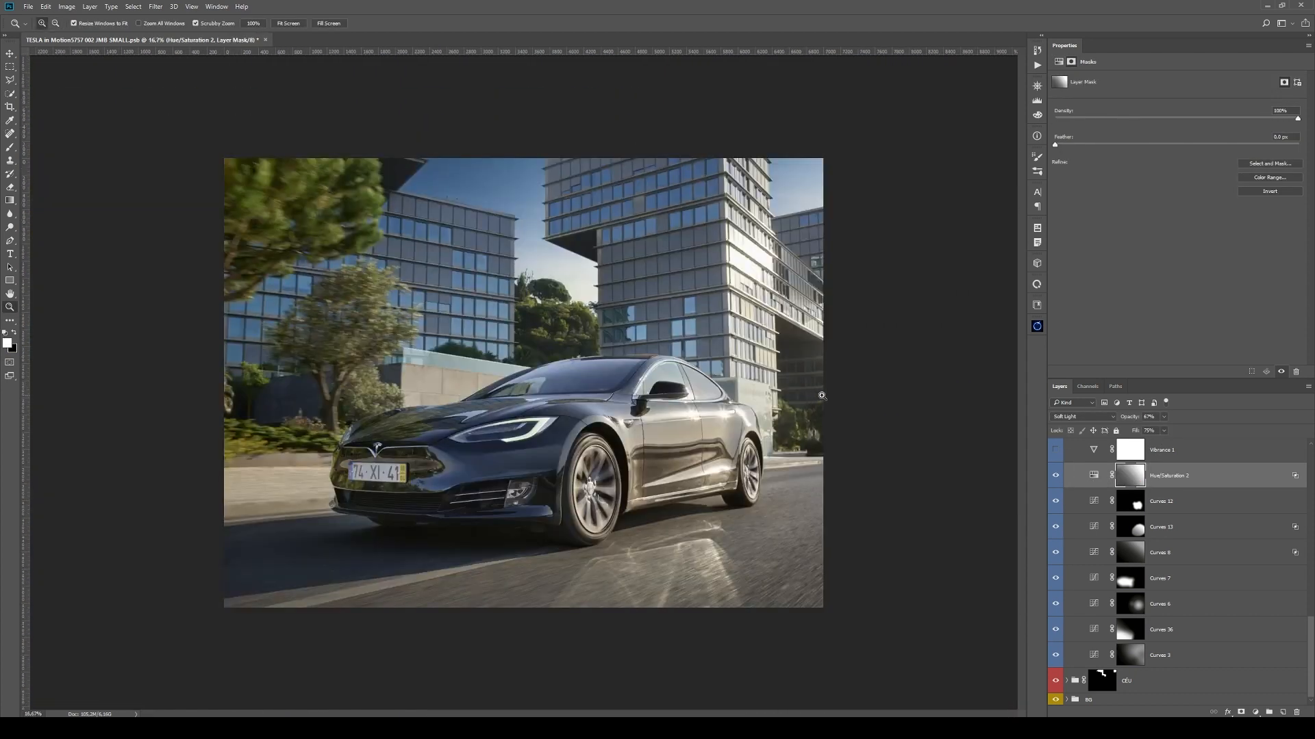
- Demonstrate a diagonal gradient in Quick Mask covering the buildings and the car's rear, and discard the resulting selection
{"action": "key", "text": "q"}
{"action": "key", "text": "g"}
{"action": "key", "text": "x"}
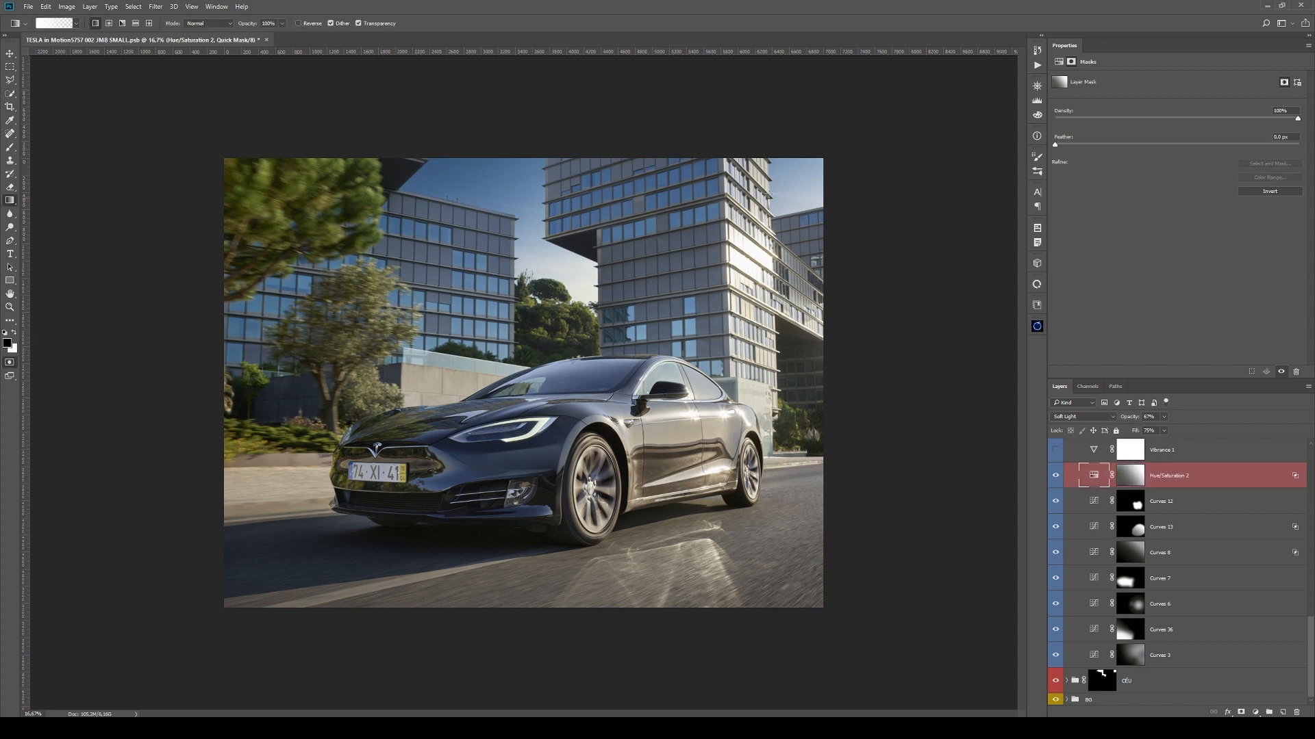
{"action": "left_click_drag", "start_coordinate": [771, 194], "coordinate": [672, 445]}
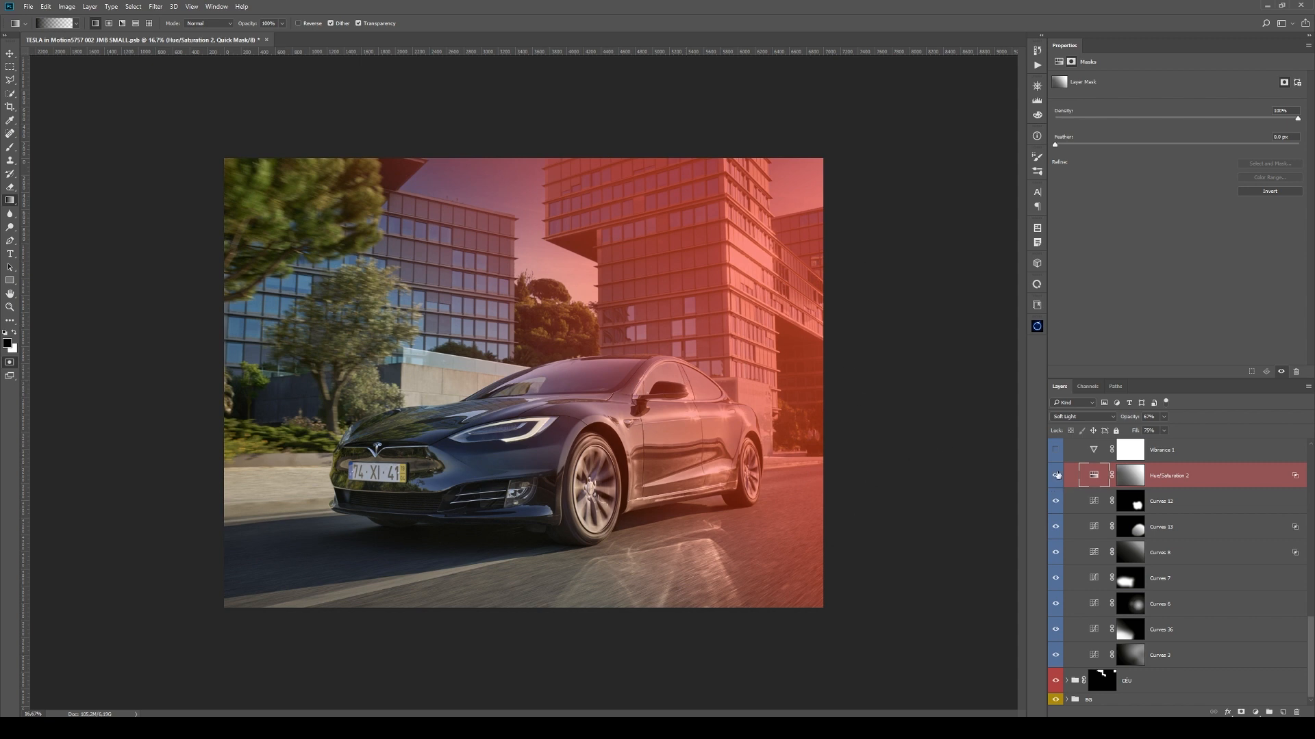
{"action": "key", "text": "q"}
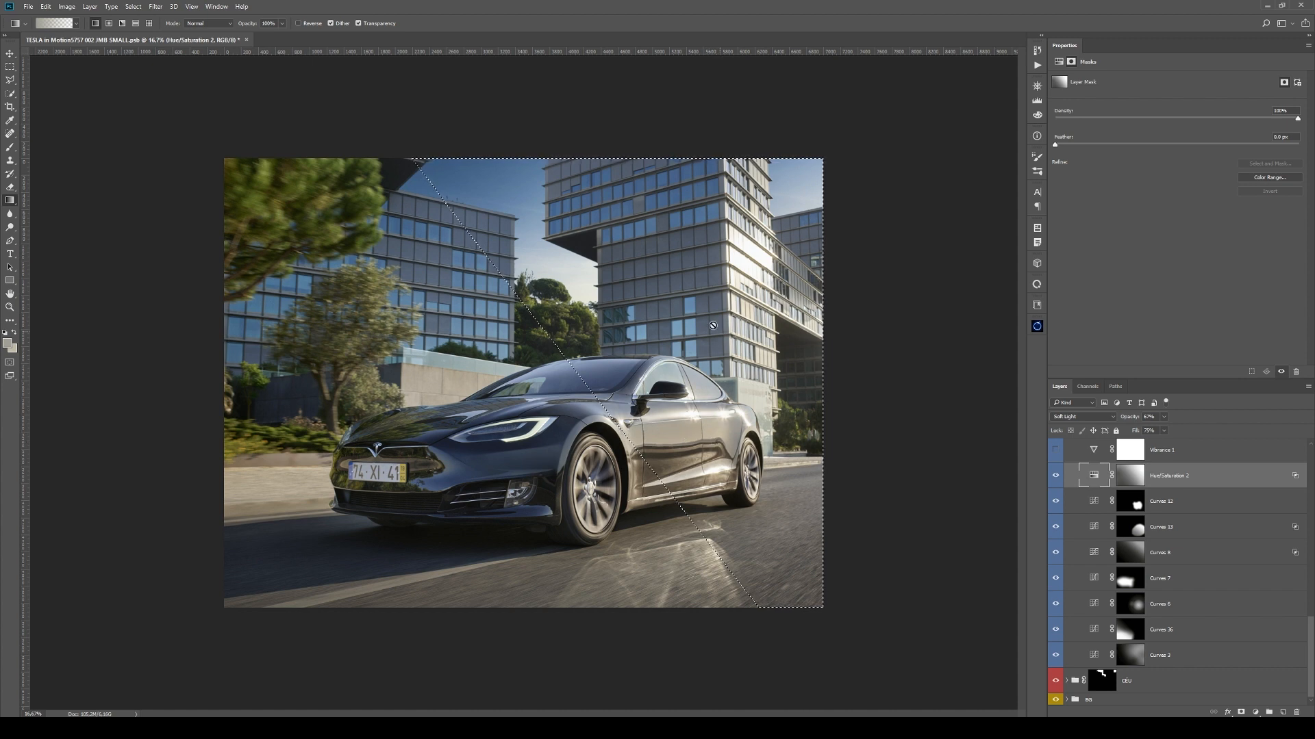
{"action": "key", "text": "ctrl+d"}
- Make the Vibrance 1 layer visible and compare the photo with and without it closer to the car
{"action": "scroll", "coordinate": [1070, 530], "scroll_direction": "up", "scroll_amount": 2}
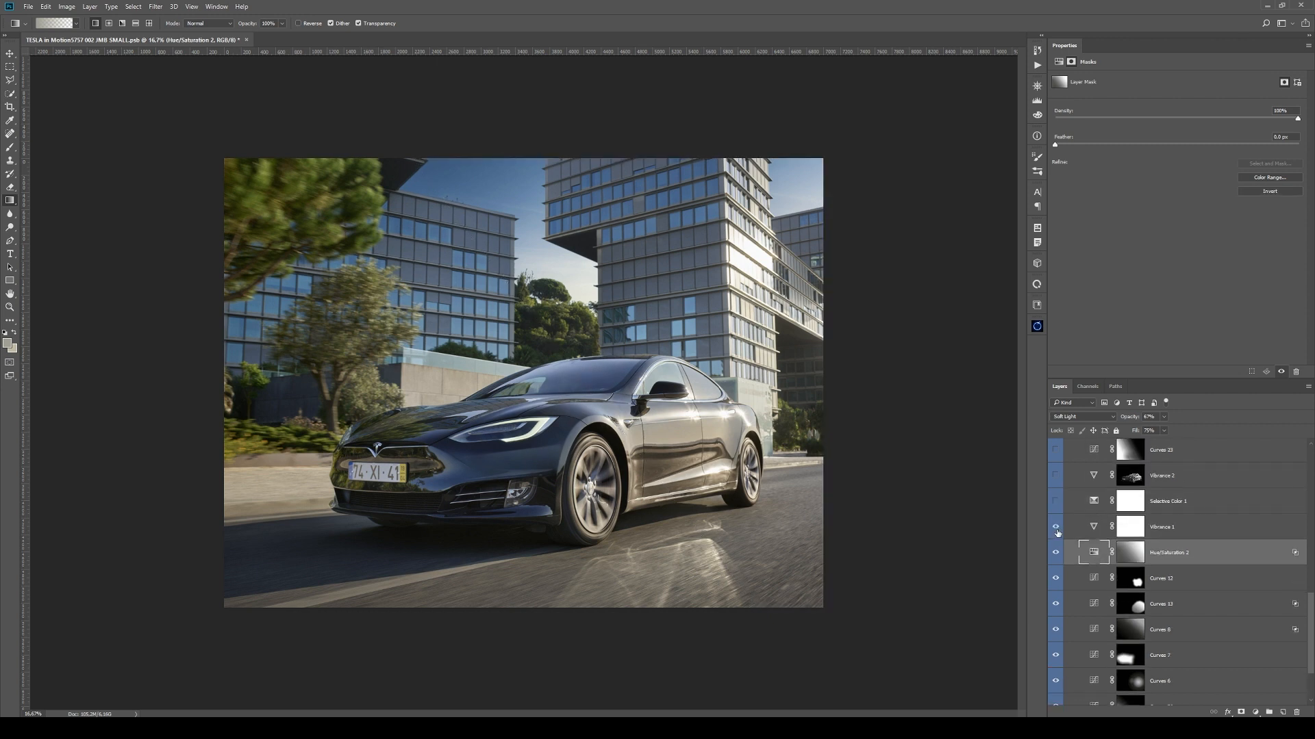
{"action": "scroll", "coordinate": [1058, 537], "scroll_direction": "up", "scroll_amount": 1}
{"action": "left_click", "coordinate": [1056, 552]}
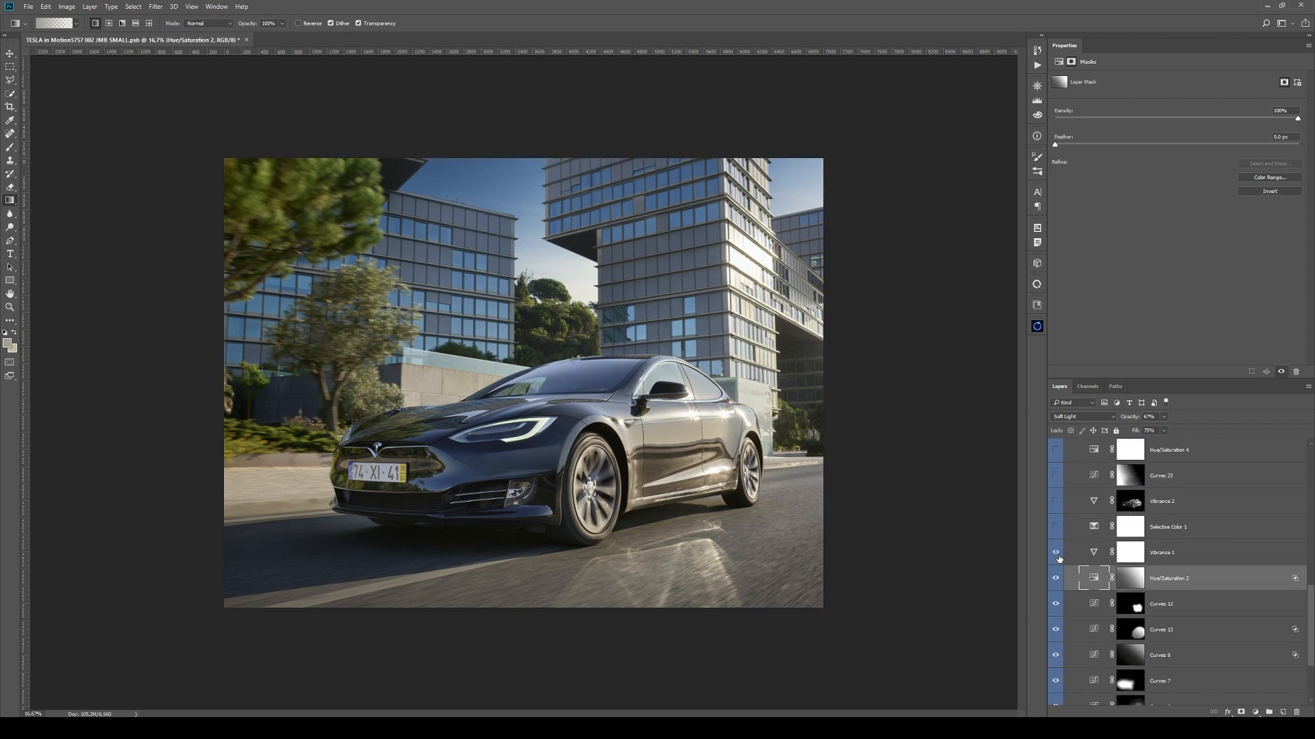
{"action": "left_click", "coordinate": [548, 415]}
{"action": "key", "text": "Return"}
{"action": "key", "text": "z"}
{"action": "left_click", "coordinate": [578, 438]}
{"action": "left_click", "coordinate": [1055, 553]}
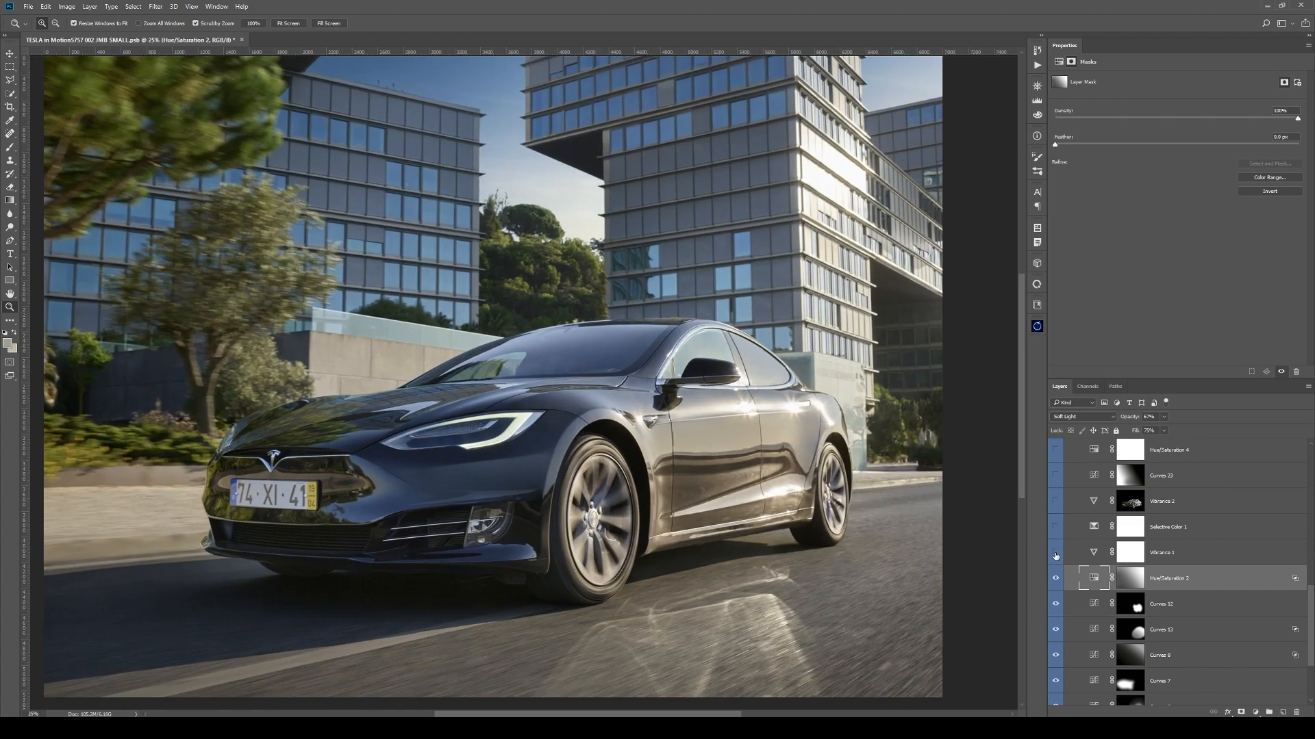
- Select the Selective Color 1 layer and make it visible, toggling it to compare its effect
{"action": "left_click", "coordinate": [1188, 535]}
{"action": "left_click", "coordinate": [1055, 528]}
{"action": "left_click", "coordinate": [1054, 529]}
{"action": "left_click", "coordinate": [1055, 528]}
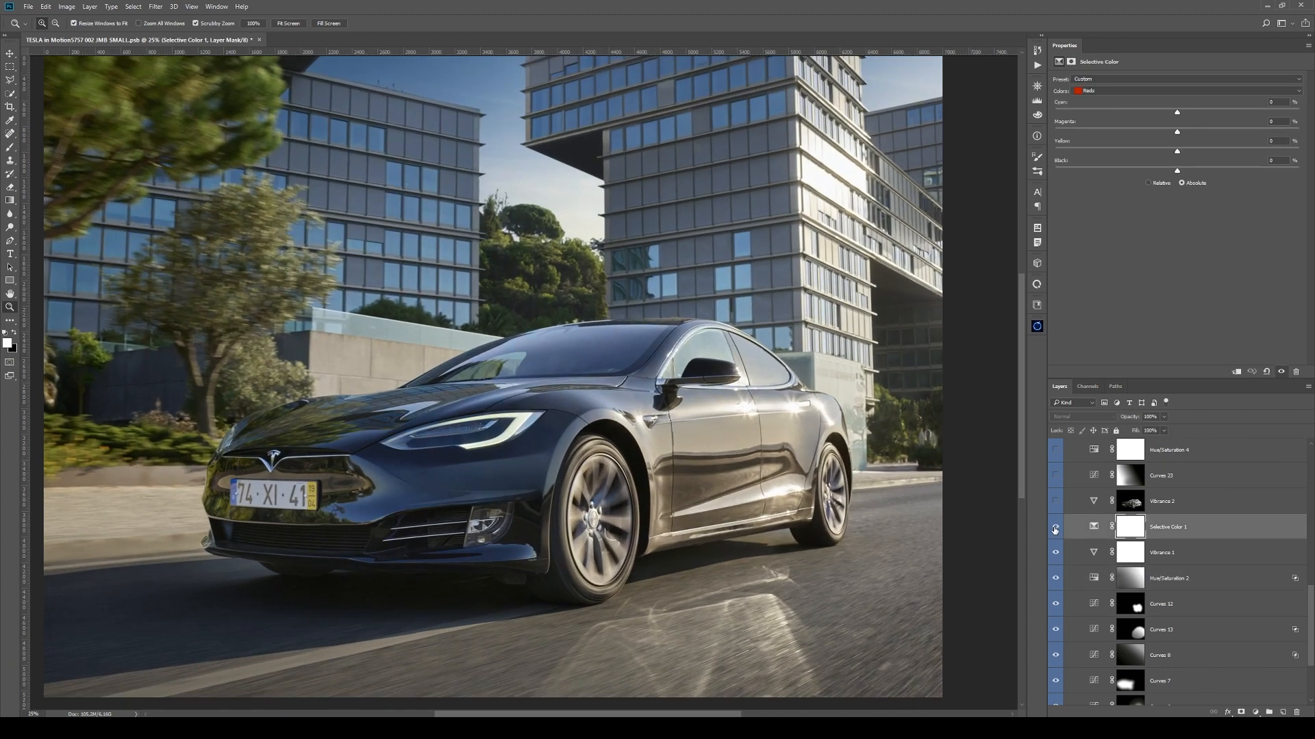
- Inspect the Cyans settings of Selective Color 1 and compare the car with and without the layer from afar and closer
{"action": "left_click", "coordinate": [1114, 93]}
{"action": "left_click", "coordinate": [1108, 135]}
{"action": "left_click", "coordinate": [1115, 93]}
{"action": "left_click", "coordinate": [1107, 126]}
{"action": "left_click", "coordinate": [1055, 527]}
{"action": "left_click", "coordinate": [1055, 527]}
{"action": "left_click", "coordinate": [532, 395], "text": "alt"}
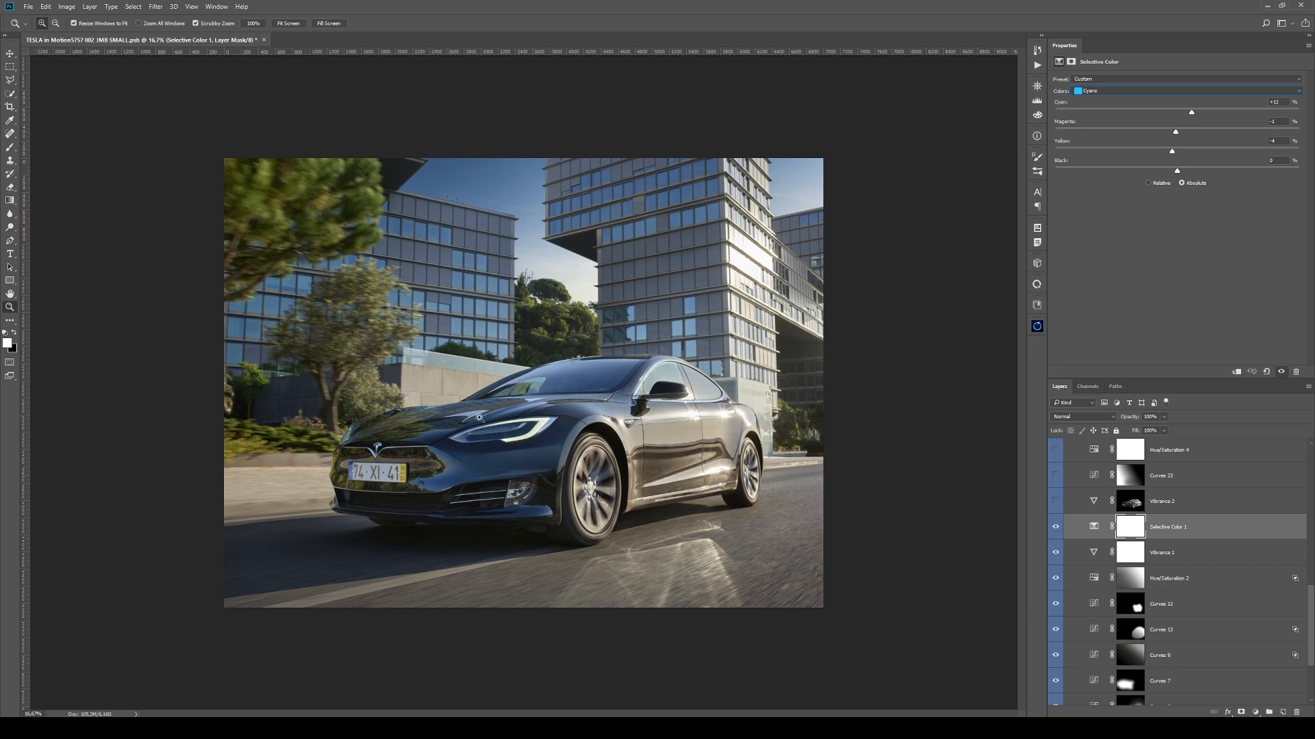
{"action": "left_click", "coordinate": [455, 490]}
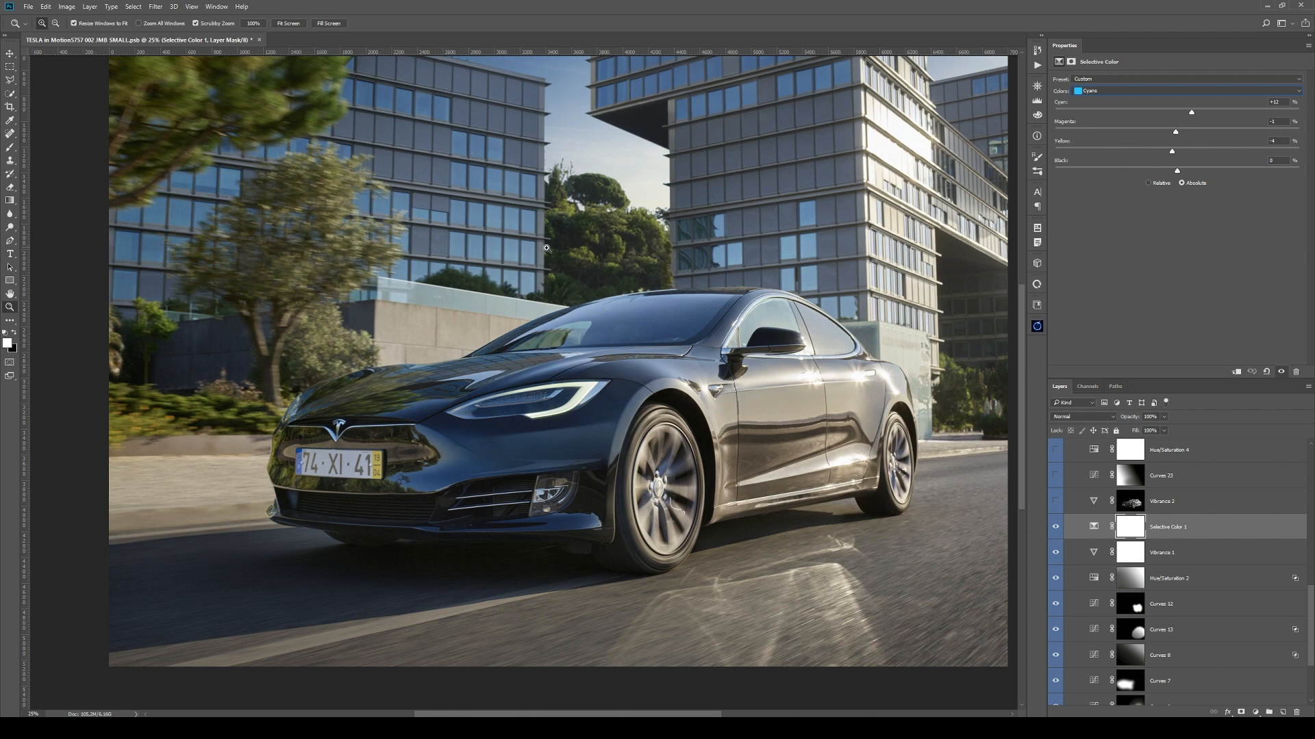
- Examine the cyan-to-blue hues on the Coolorus color wheel and close the wheel
{"action": "left_click", "coordinate": [1037, 285]}
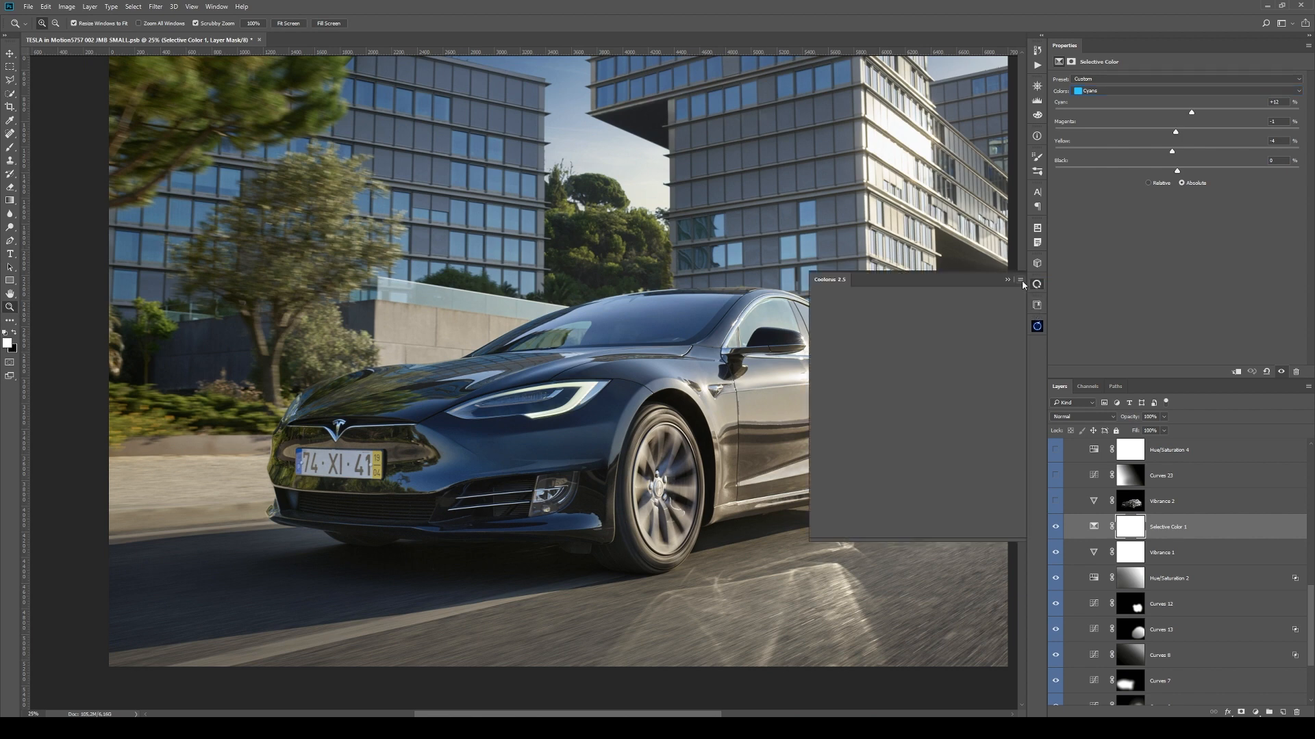
{"action": "left_click", "coordinate": [847, 390]}
{"action": "left_click_drag", "start_coordinate": [849, 387], "coordinate": [852, 415]}
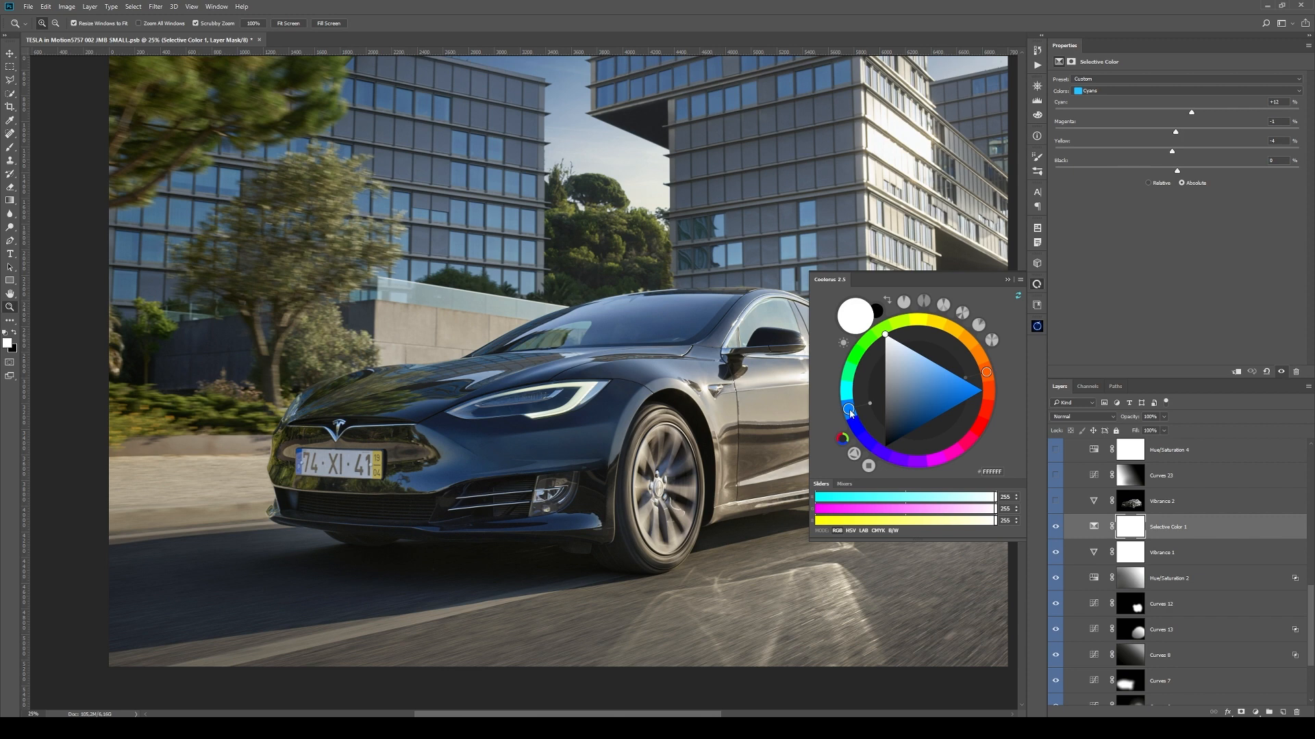
{"action": "left_click", "coordinate": [1007, 280]}
- Select the Vibrance 2 layer and view its car-shaped luminosity mask on its own before returning to the photo
{"action": "scroll", "coordinate": [1192, 501], "scroll_direction": "up", "scroll_amount": 2}
{"action": "left_click", "coordinate": [1176, 553]}
{"action": "left_click", "coordinate": [1131, 553], "text": "alt"}
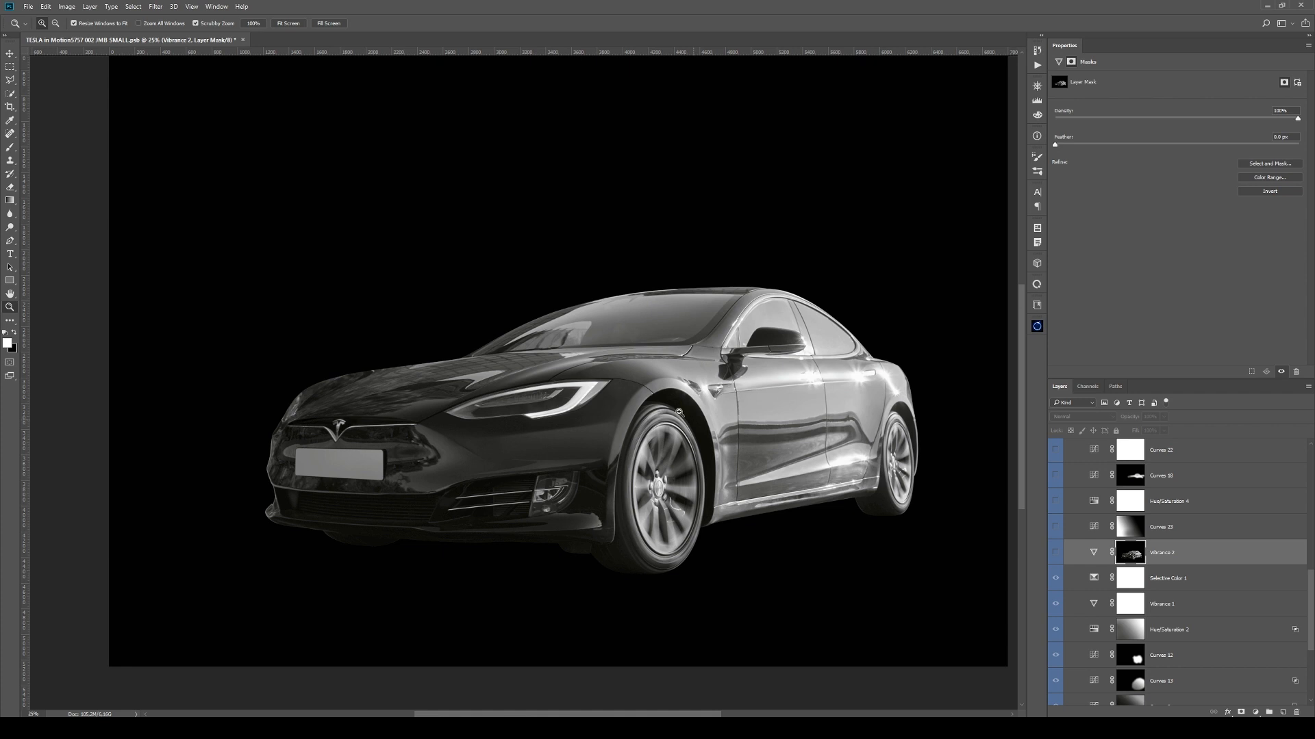
{"action": "scroll", "coordinate": [1074, 537], "scroll_direction": "up", "scroll_amount": 3}
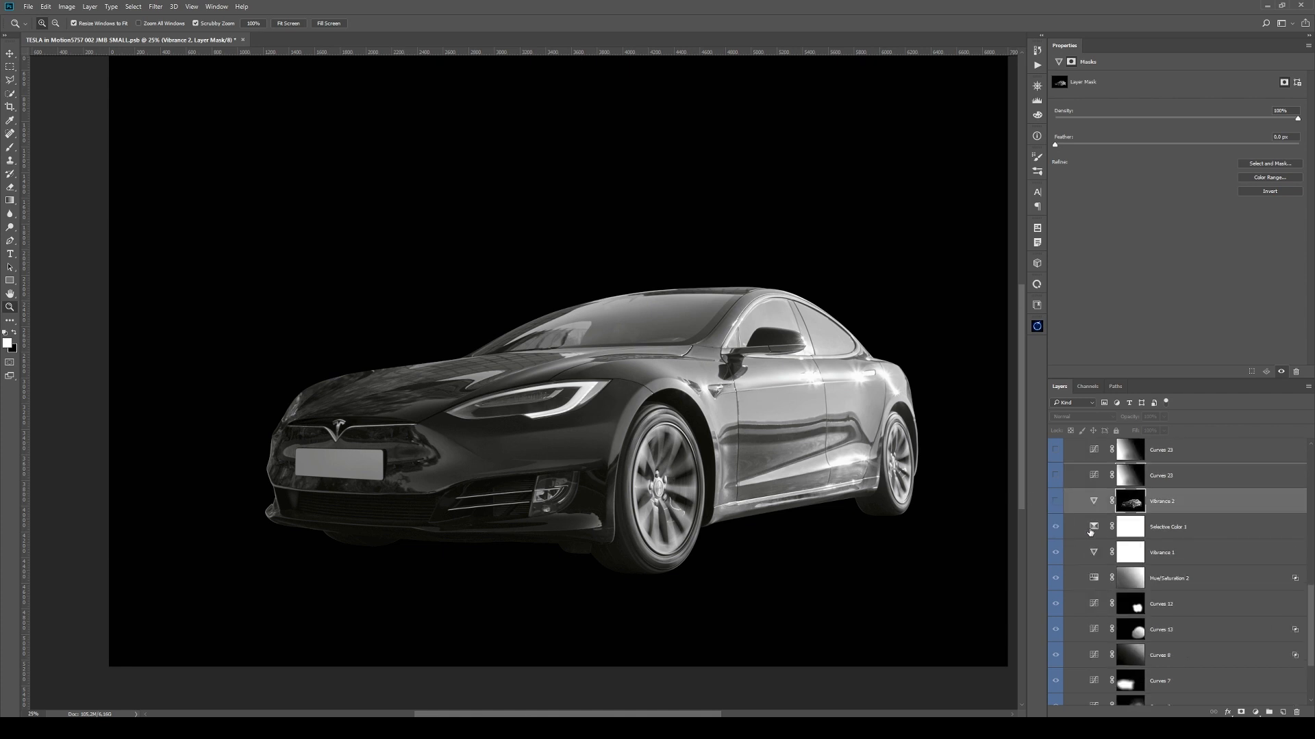
{"action": "left_click", "coordinate": [1131, 629], "text": "alt"}
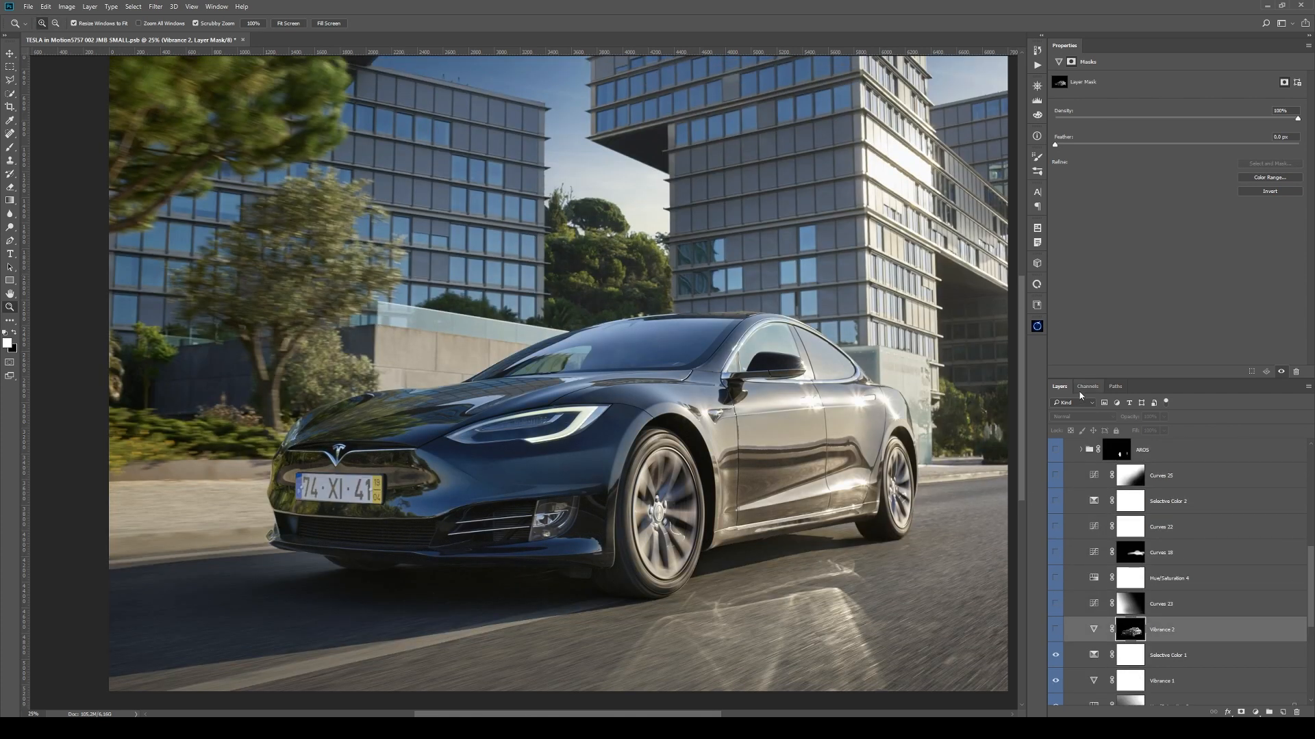
- Load the RGB channel's luminosity as a selection, add a Curves adjustment layer from it and view the new layer's mask
{"action": "left_click", "coordinate": [1088, 386]}
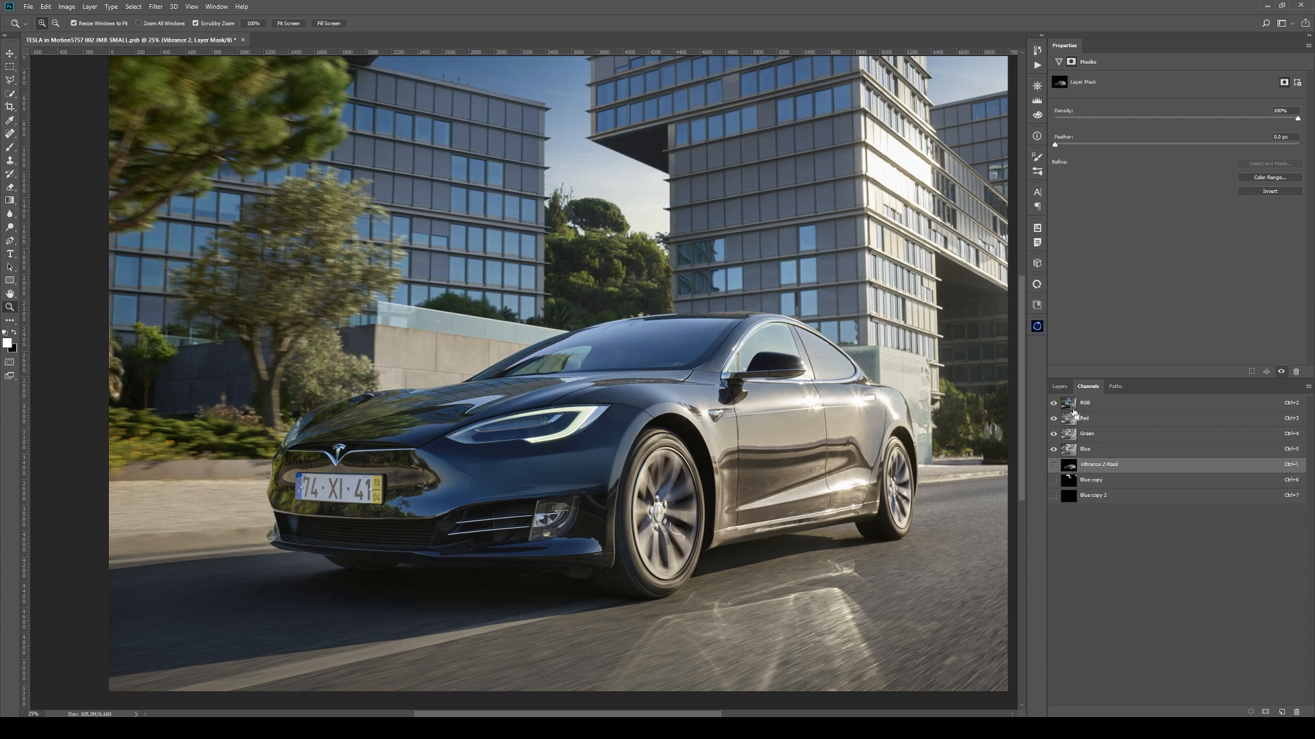
{"action": "left_click", "coordinate": [1069, 404], "text": "ctrl"}
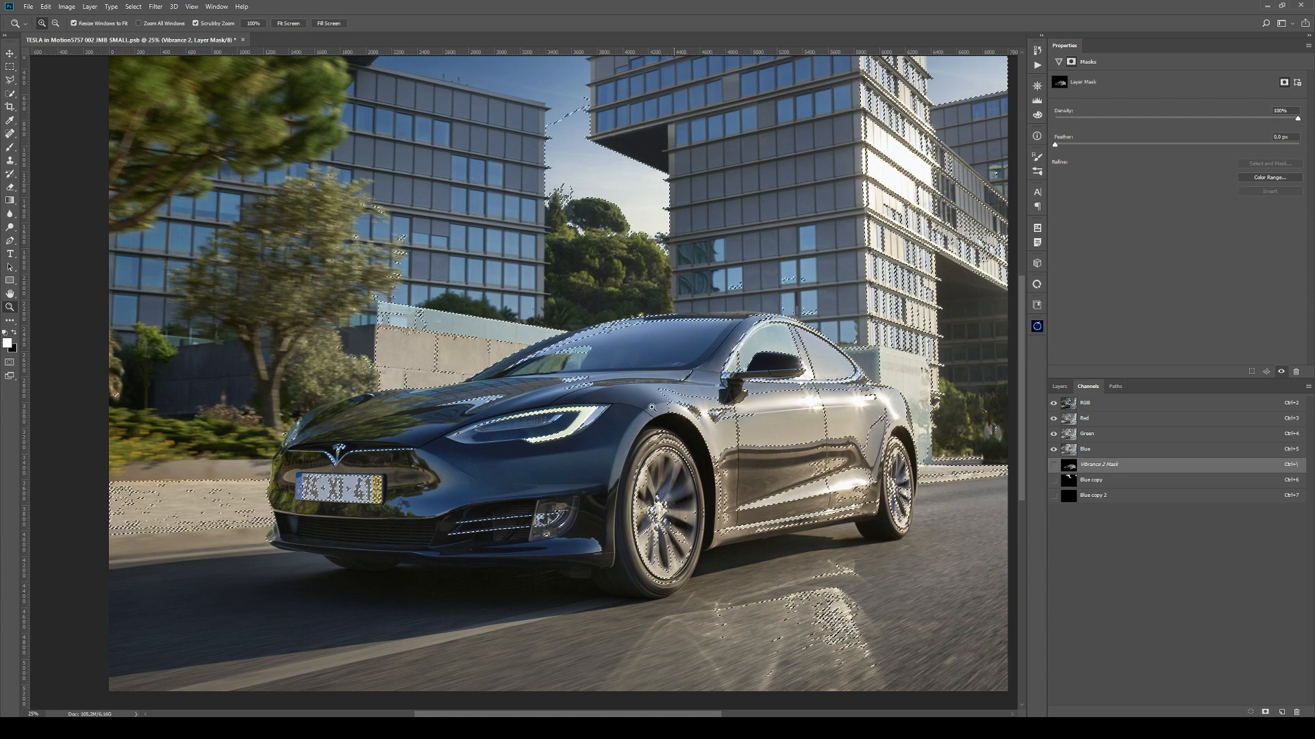
{"action": "left_click", "coordinate": [1059, 387]}
{"action": "scroll", "coordinate": [1213, 640], "scroll_direction": "down", "scroll_amount": 1}
{"action": "left_click", "coordinate": [1255, 713]}
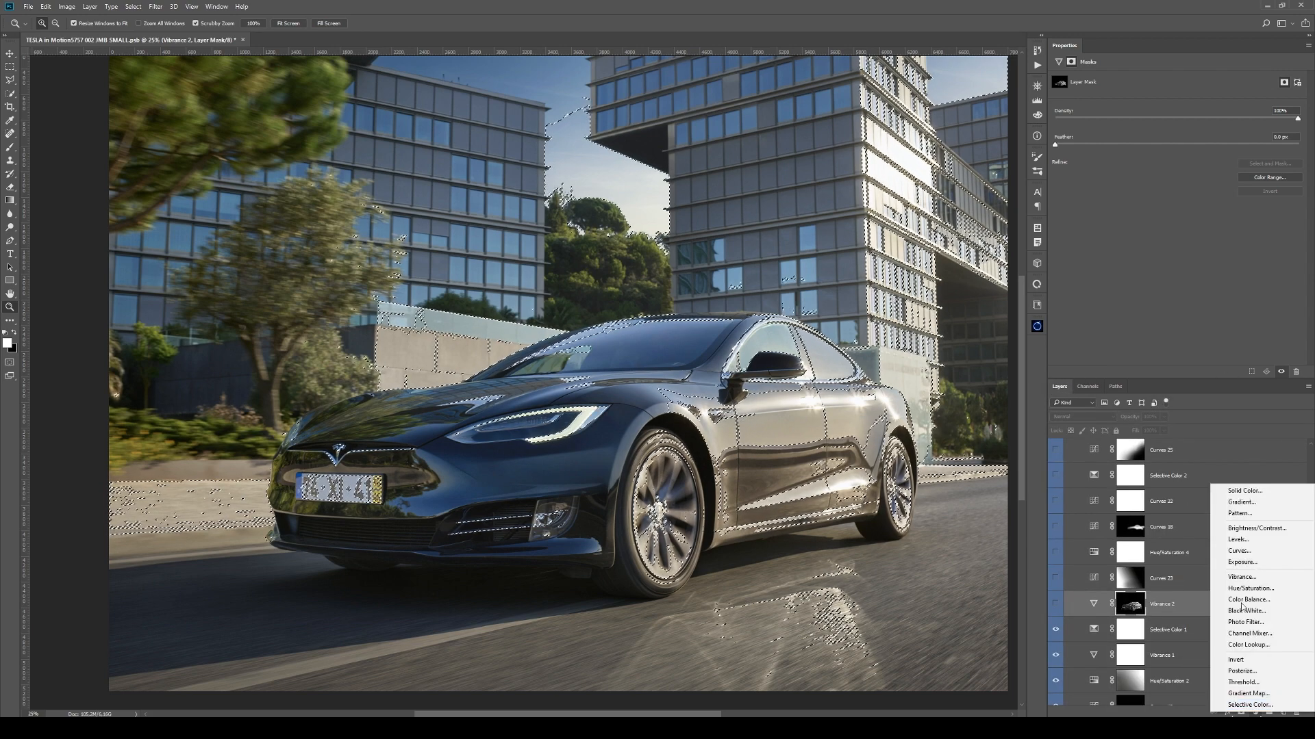
{"action": "left_click", "coordinate": [1240, 550]}
{"action": "left_click", "coordinate": [1136, 612], "text": "alt"}
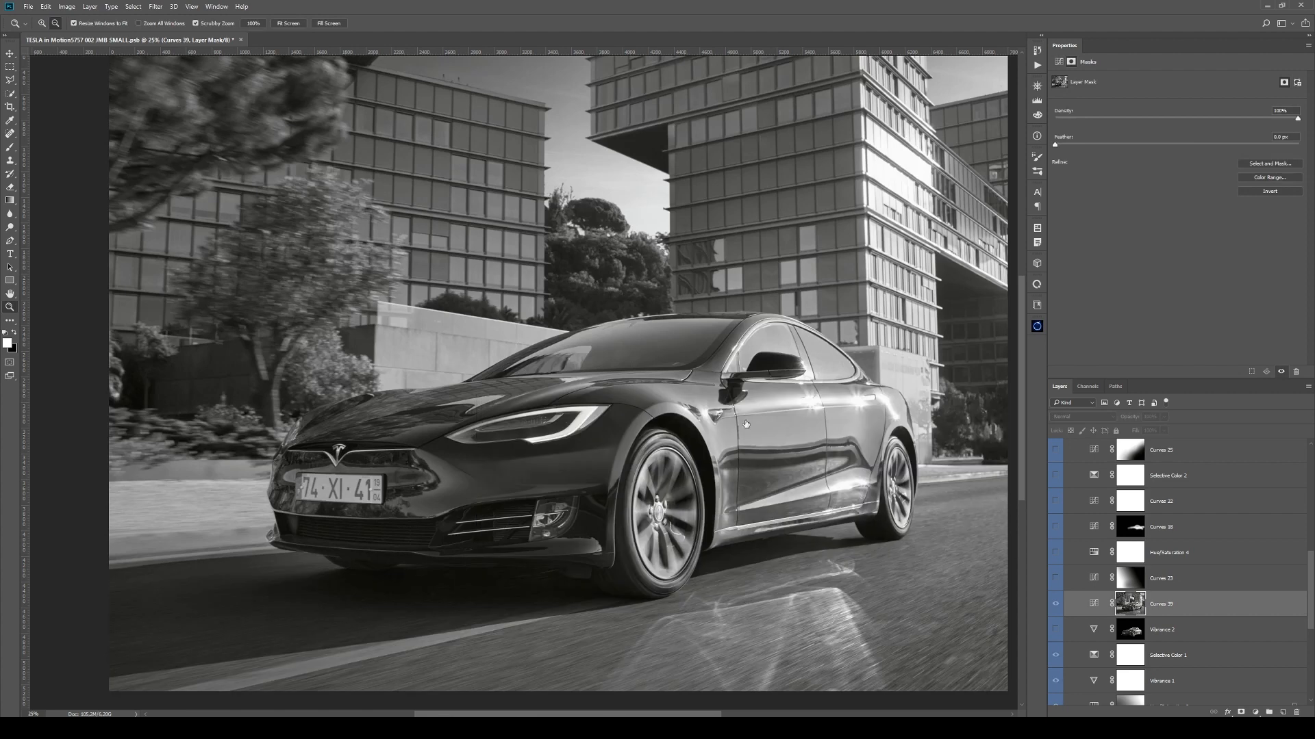
- Load the CARRO group mask as a selection, invert it, fill the area outside the car with black in the new Curves mask, and deselect
{"action": "scroll", "coordinate": [1197, 627], "scroll_direction": "down", "scroll_amount": 5}
{"action": "scroll", "coordinate": [1197, 626], "scroll_direction": "up", "scroll_amount": 8}
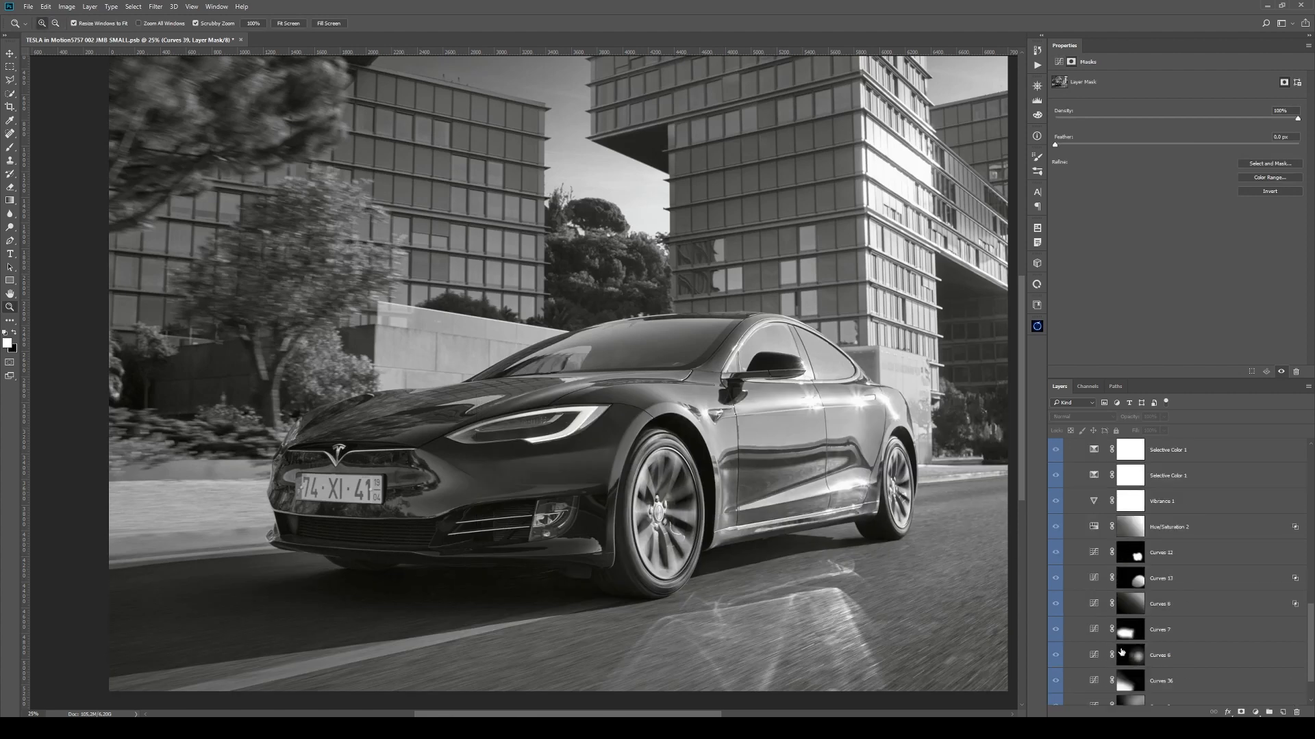
{"action": "left_click", "coordinate": [1113, 585], "text": "ctrl"}
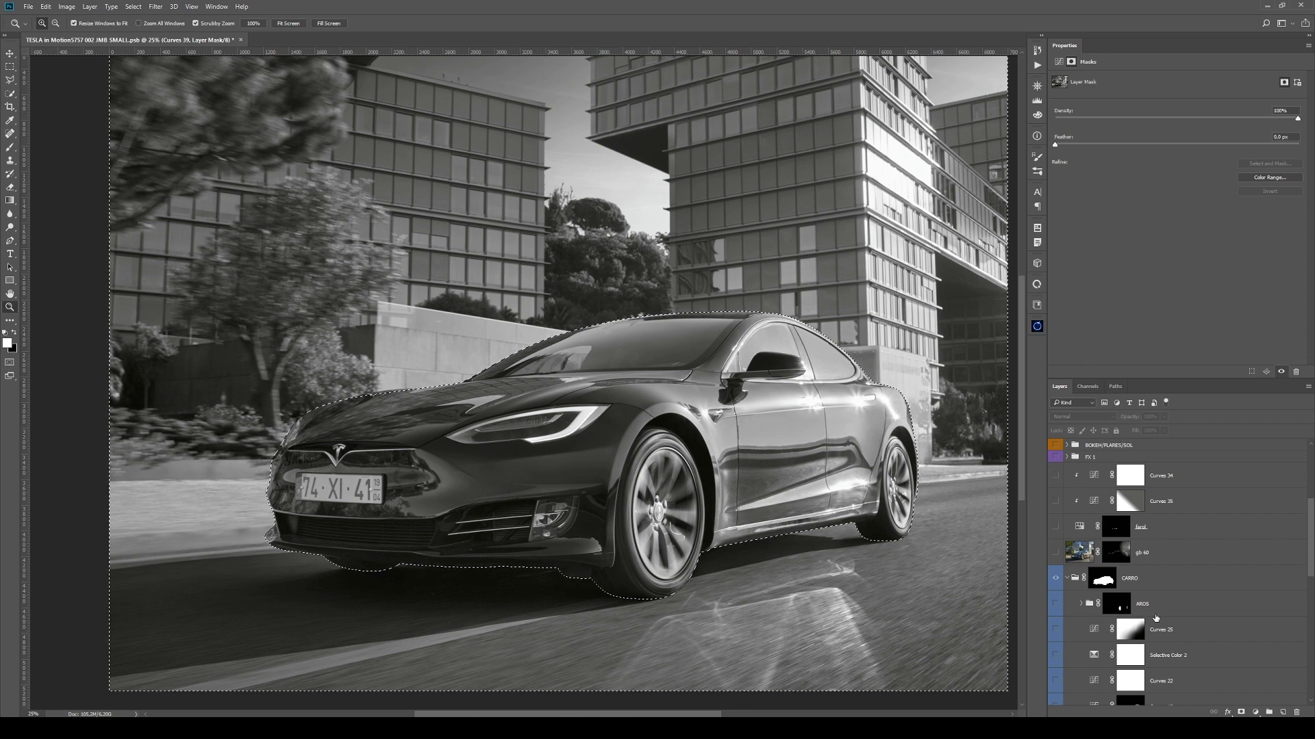
{"action": "scroll", "coordinate": [1123, 630], "scroll_direction": "down", "scroll_amount": 3}
{"action": "key", "text": "ctrl+shift+i"}
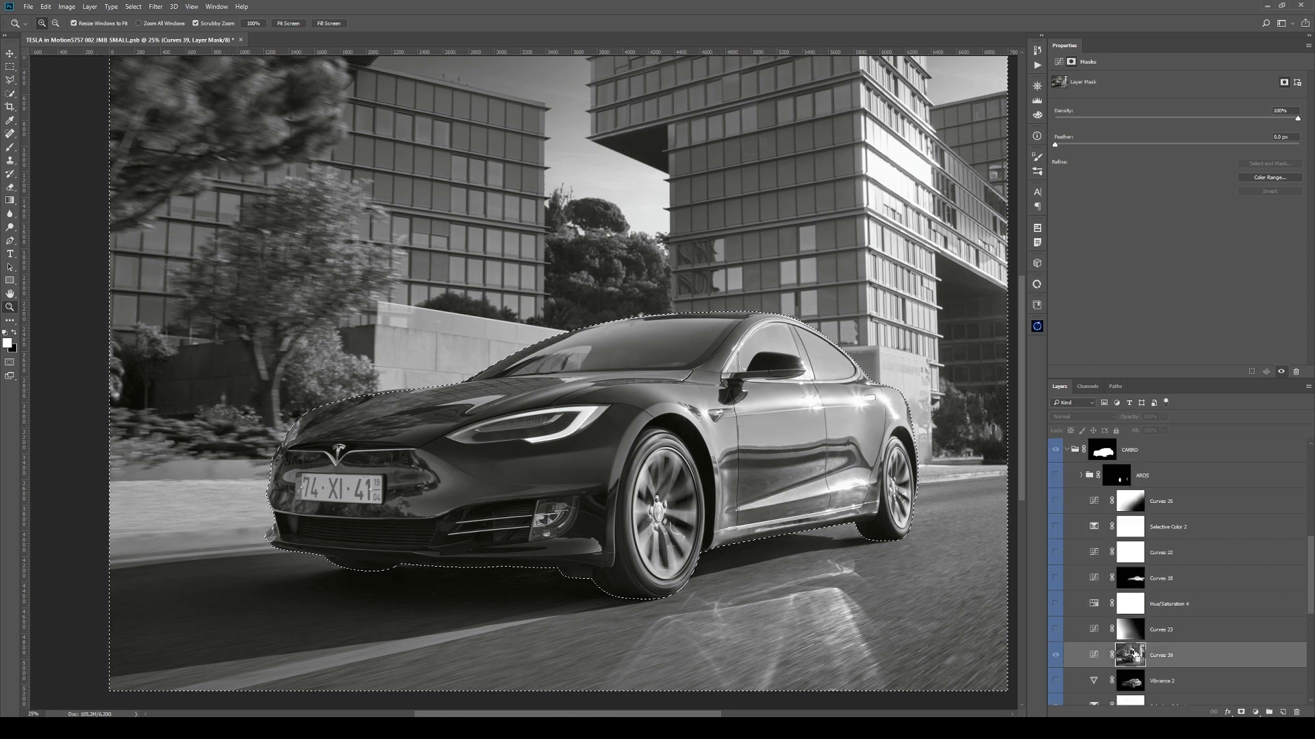
{"action": "key", "text": "ctrl+BackSpace"}
{"action": "key", "text": "ctrl+d"}
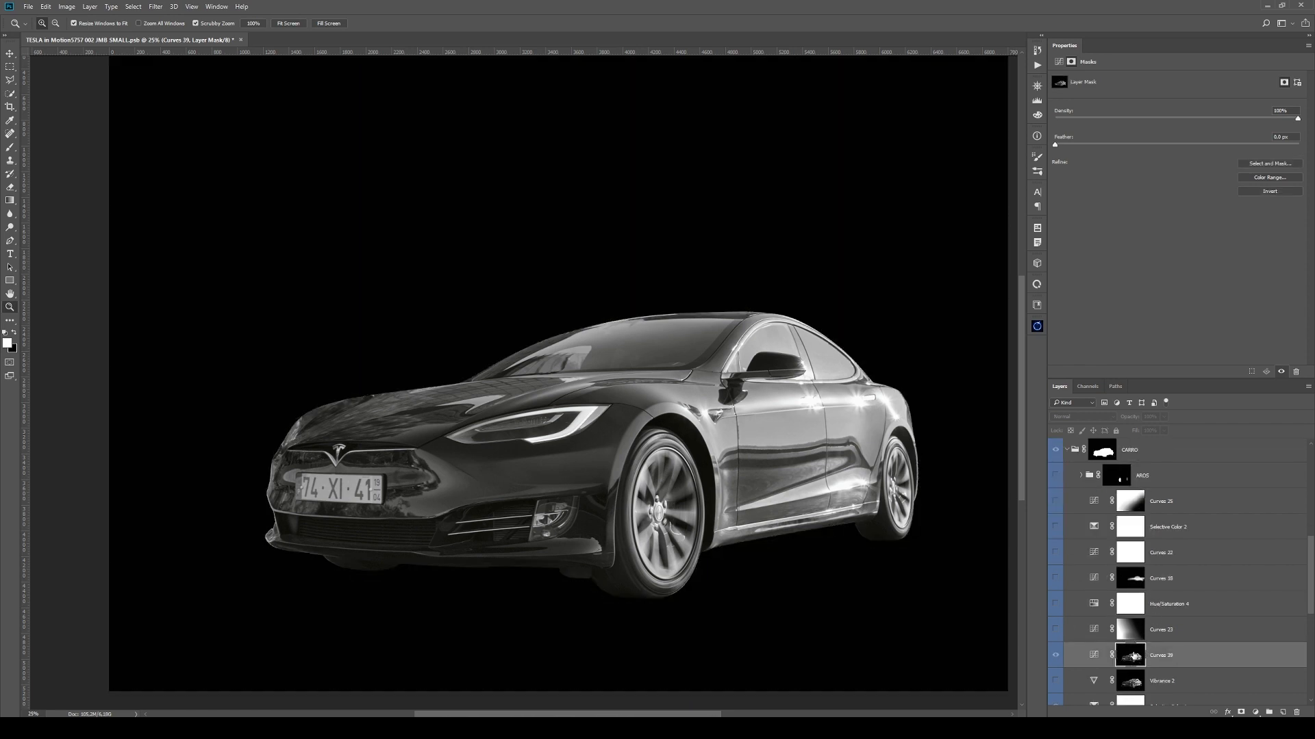
- Compare the masks of Curves 39 and Vibrance 2, and delete the Curves 39 demonstration layer
{"action": "left_click", "coordinate": [1134, 683], "text": "alt"}
{"action": "left_click", "coordinate": [1134, 661], "text": "alt"}
{"action": "left_click", "coordinate": [1130, 683], "text": "alt"}
{"action": "left_click", "coordinate": [1127, 661], "text": "alt"}
{"action": "left_click", "coordinate": [1132, 683], "text": "alt"}
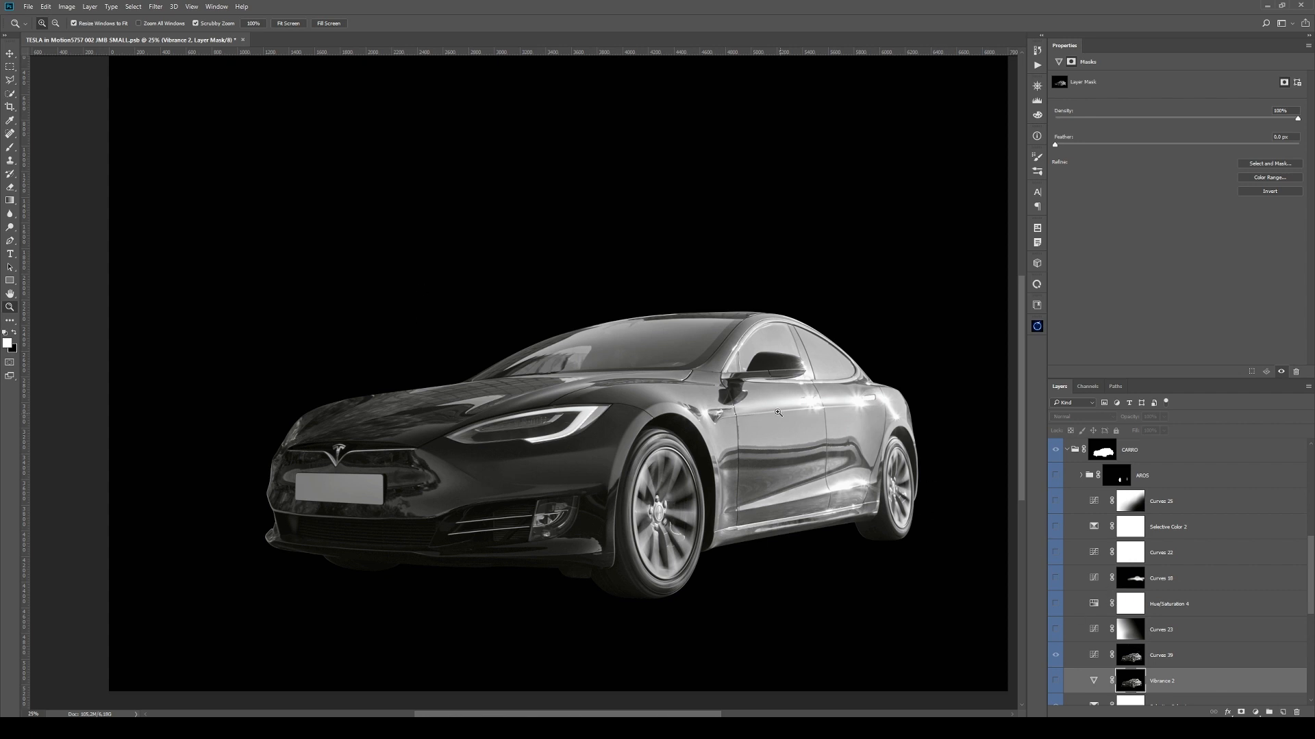
{"action": "left_click", "coordinate": [1133, 657]}
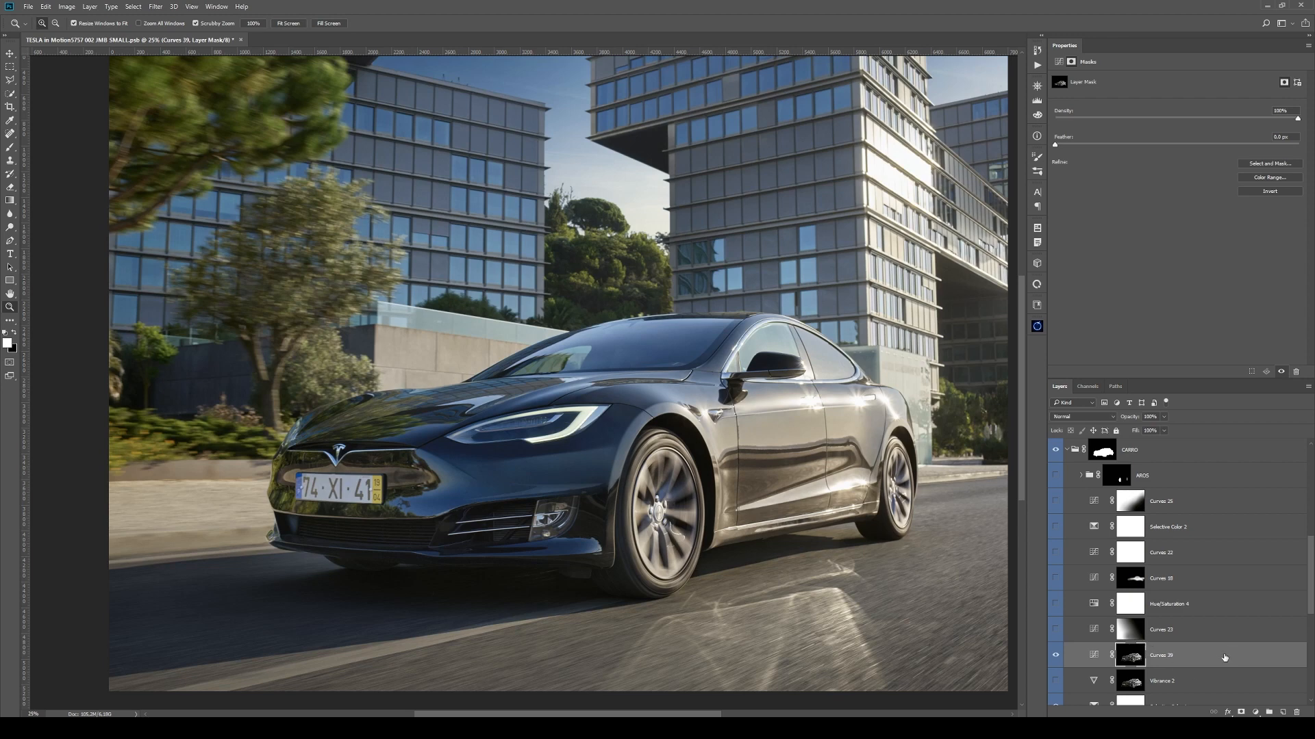
{"action": "left_click_drag", "start_coordinate": [1245, 660], "coordinate": [1296, 713]}
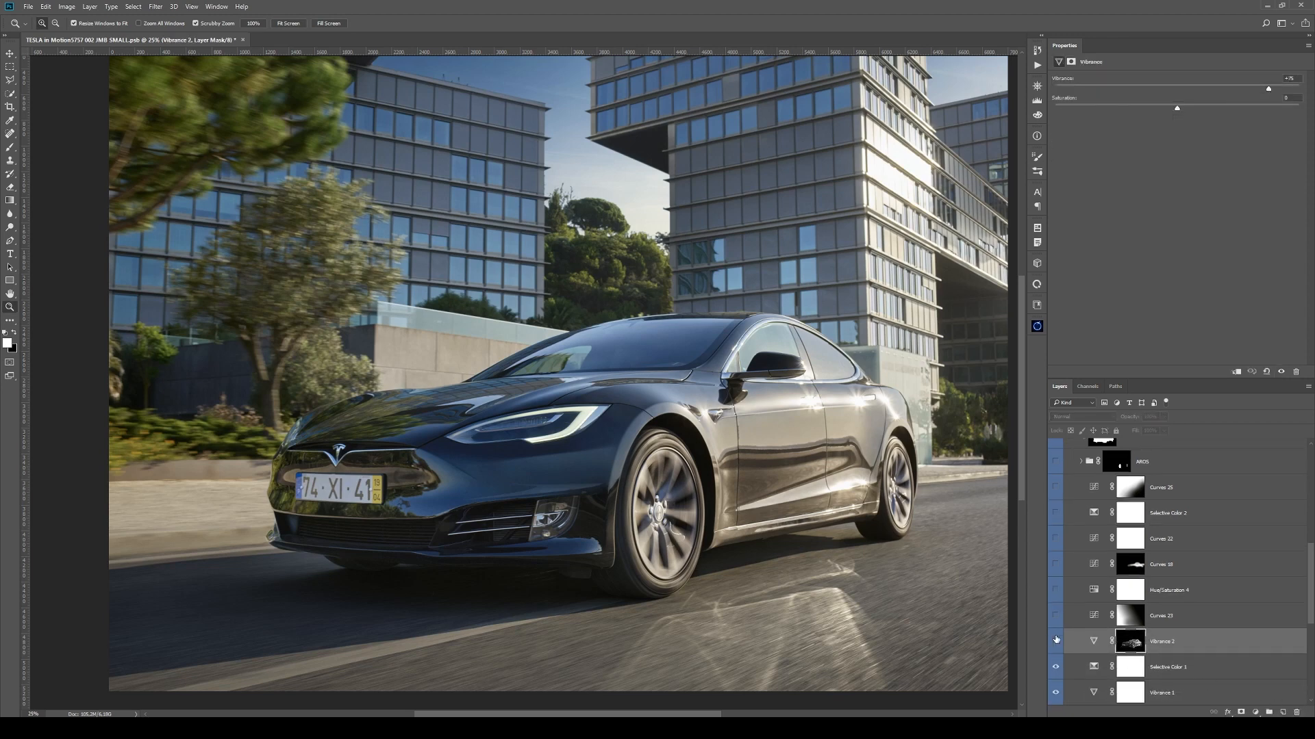
- Make the Vibrance 2 layer visible and compare its effect on the car up close and from farther away
{"action": "left_click", "coordinate": [1052, 643]}
{"action": "left_click", "coordinate": [644, 342]}
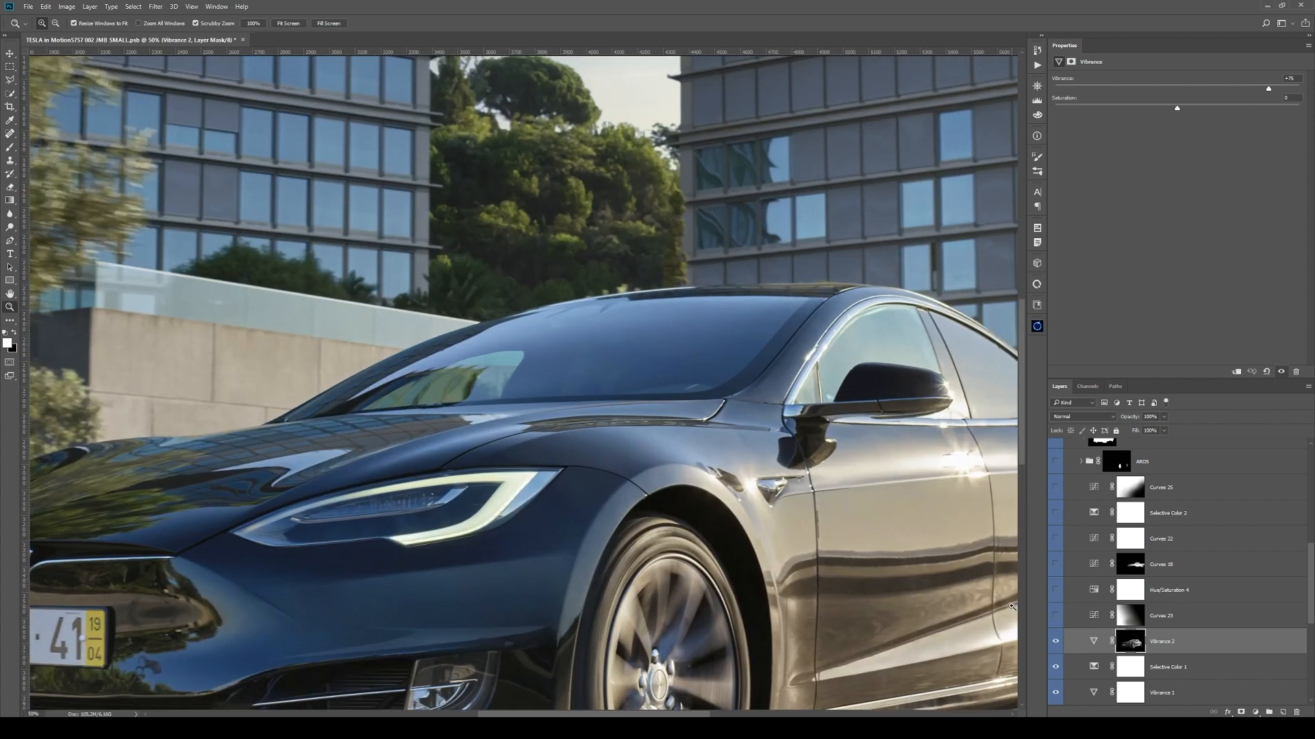
{"action": "left_click", "coordinate": [1053, 644]}
{"action": "left_click_drag", "start_coordinate": [719, 561], "coordinate": [754, 425]}
{"action": "scroll", "coordinate": [786, 421], "scroll_direction": "down", "scroll_amount": 2}
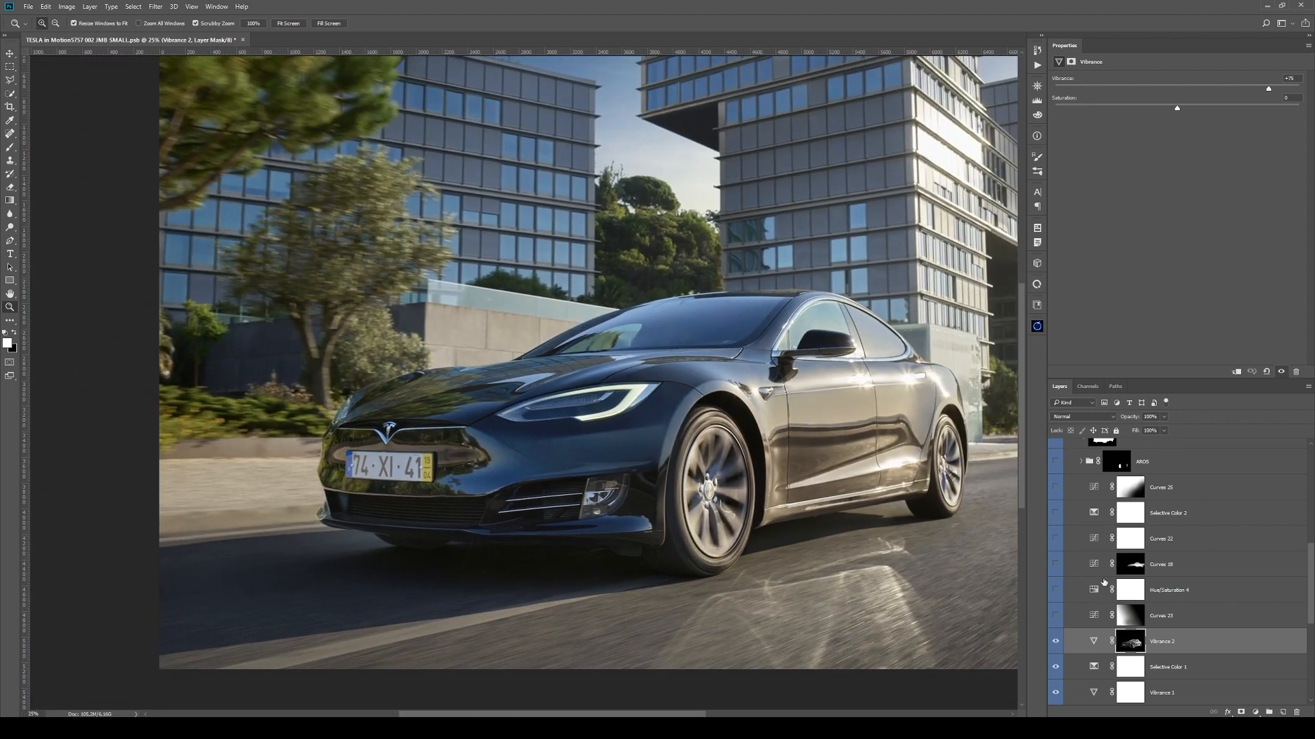
- Compare the photo with the Vibrance 2 mask disabled and enabled, and view the mask on its own
{"action": "left_click", "coordinate": [1131, 647], "text": "shift"}
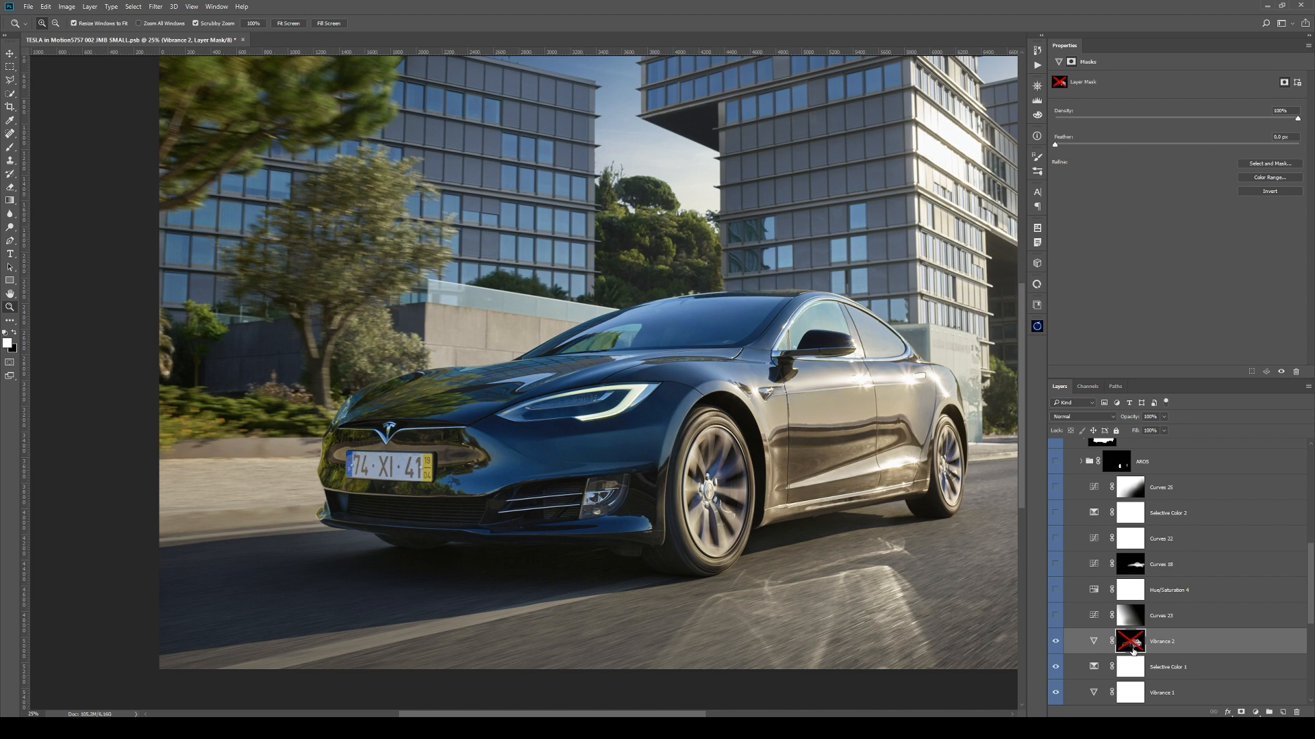
{"action": "left_click", "coordinate": [1134, 649], "text": "shift"}
{"action": "left_click", "coordinate": [1134, 649], "text": "alt"}
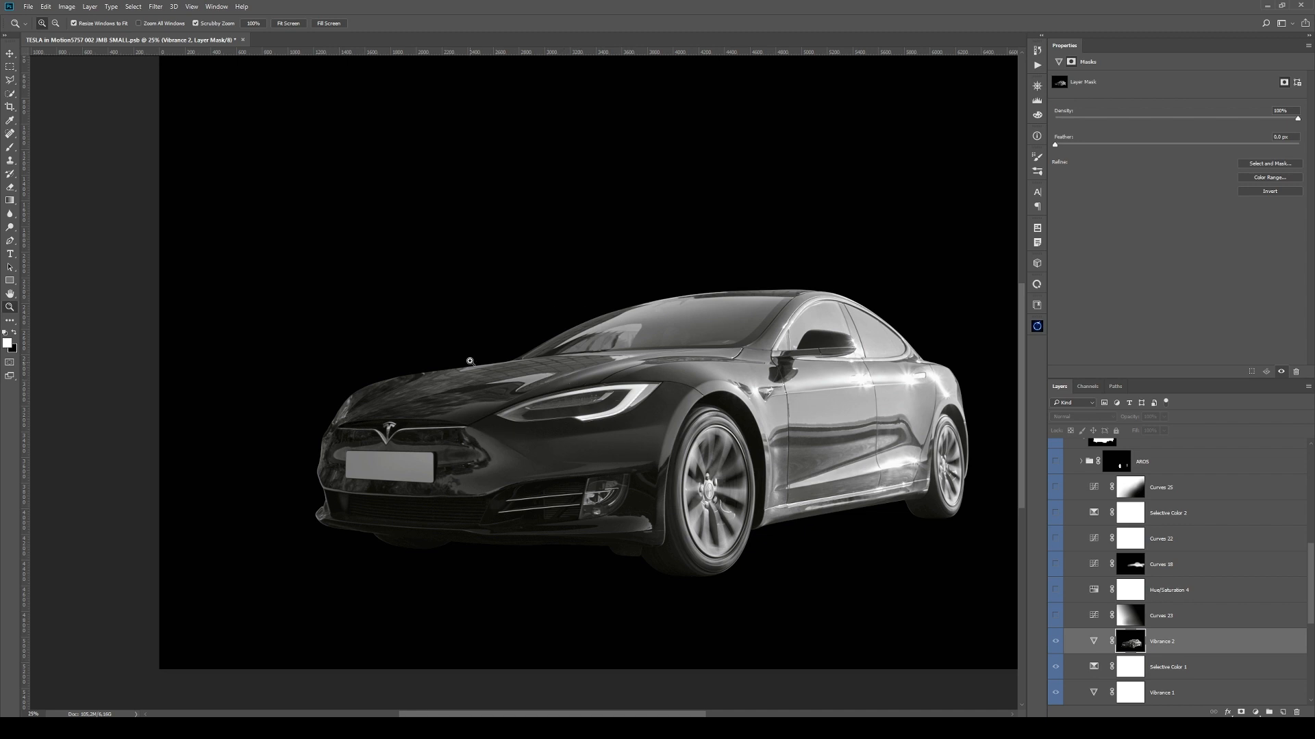
- Return to the photo and make the Curves 23 layer visible
{"action": "left_click", "coordinate": [1055, 616]}
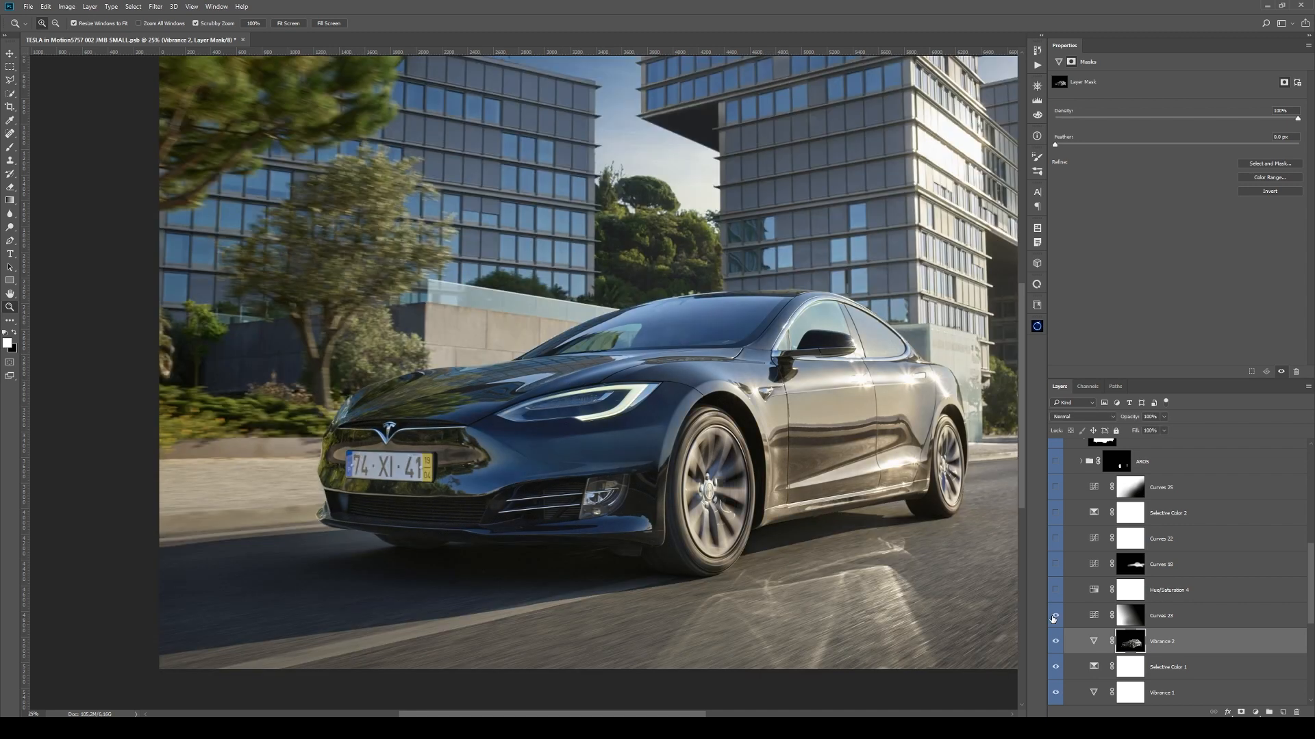
- Show the Hue/Saturation 4 adjustment in the CARRO group and compare the car with it off and on
{"action": "scroll", "coordinate": [1060, 640], "scroll_direction": "up", "scroll_amount": 1}
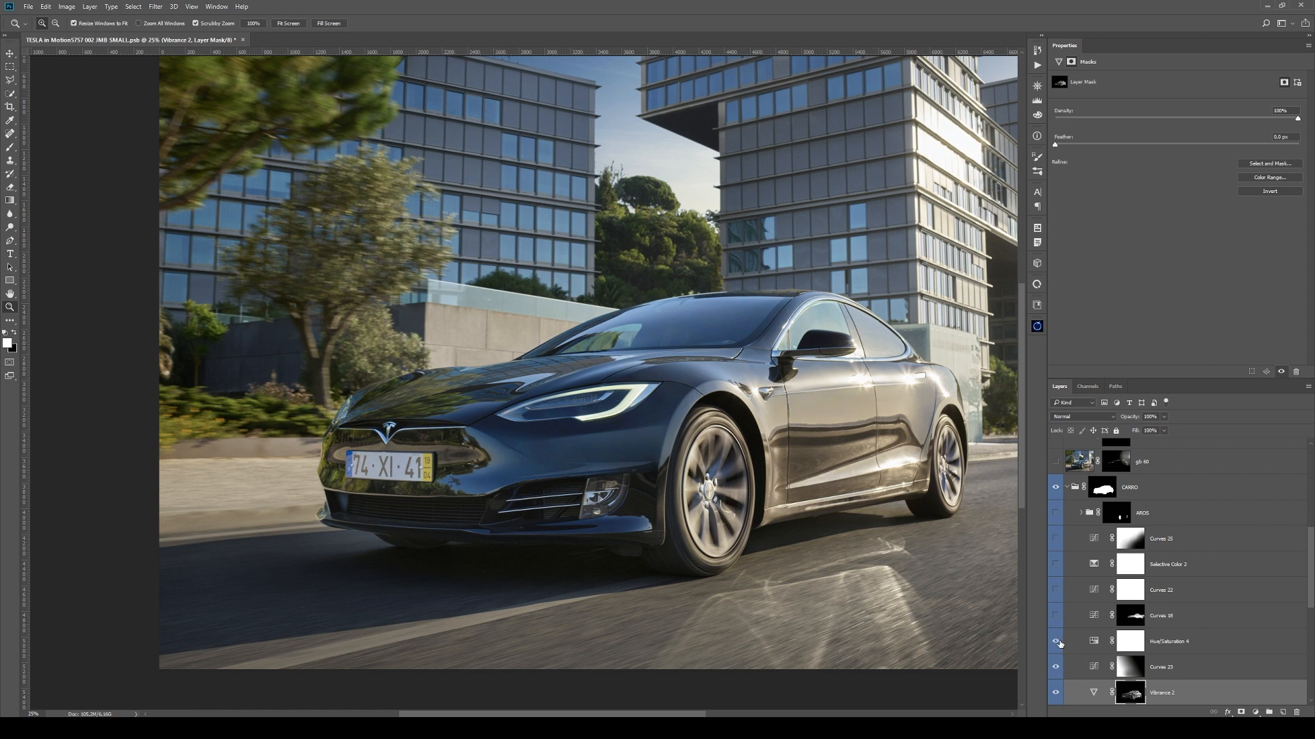
{"action": "left_click", "coordinate": [1157, 643]}
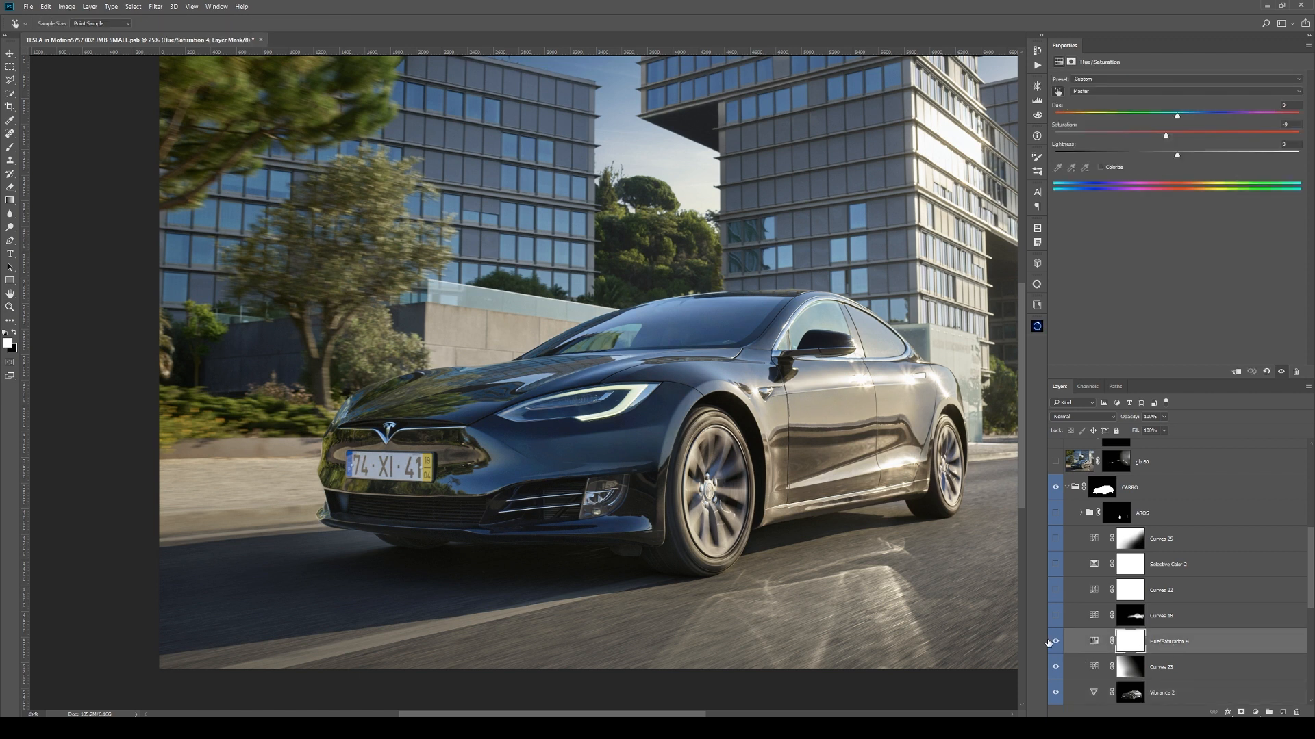
{"action": "left_click", "coordinate": [1055, 642]}
{"action": "left_click", "coordinate": [1056, 642]}
{"action": "left_click_drag", "start_coordinate": [815, 204], "coordinate": [583, 317]}
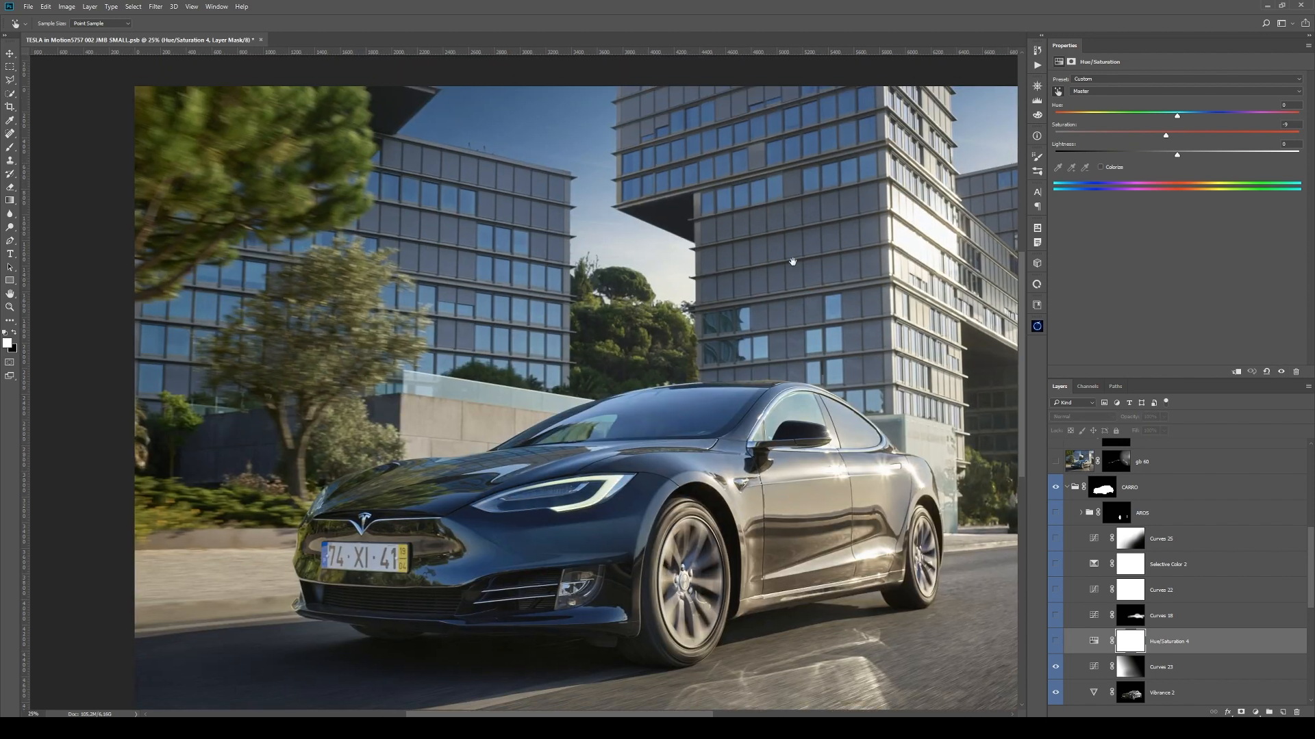
{"action": "left_click_drag", "start_coordinate": [792, 258], "coordinate": [810, 235]}
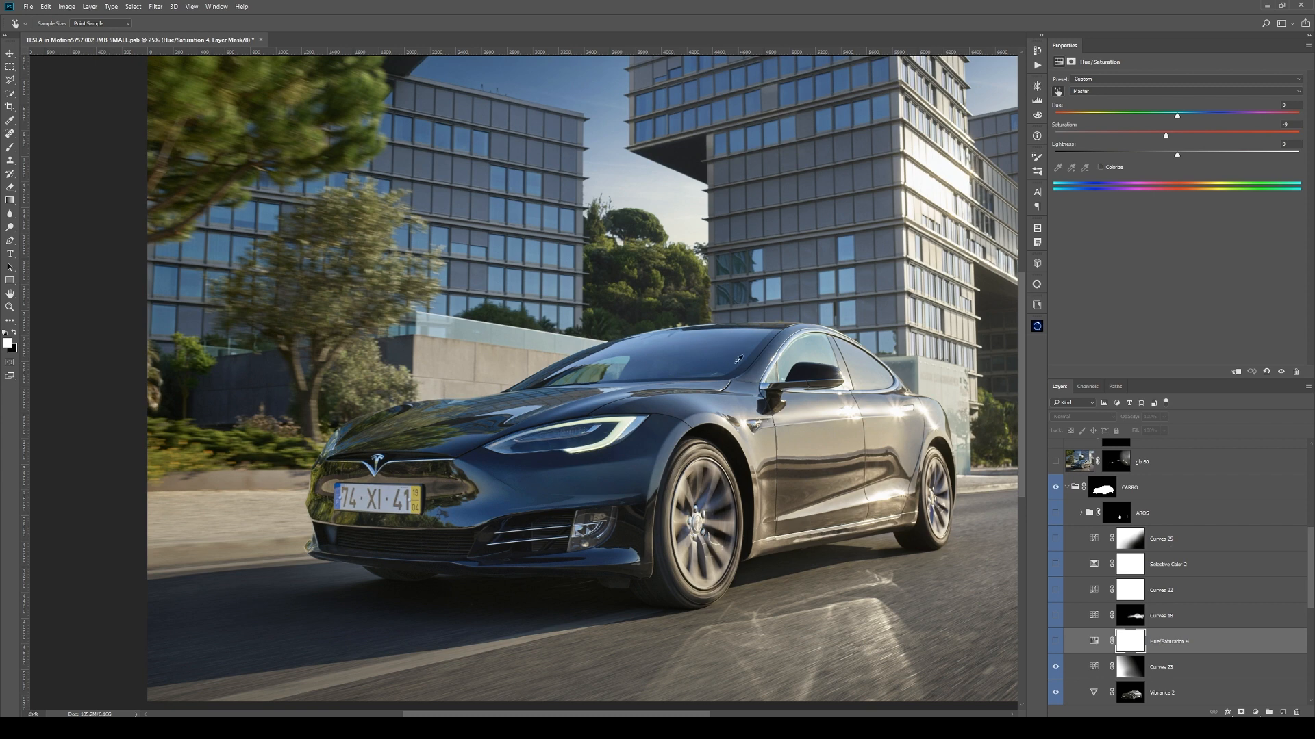
{"action": "scroll", "coordinate": [719, 343], "scroll_direction": "right", "scroll_amount": 2}
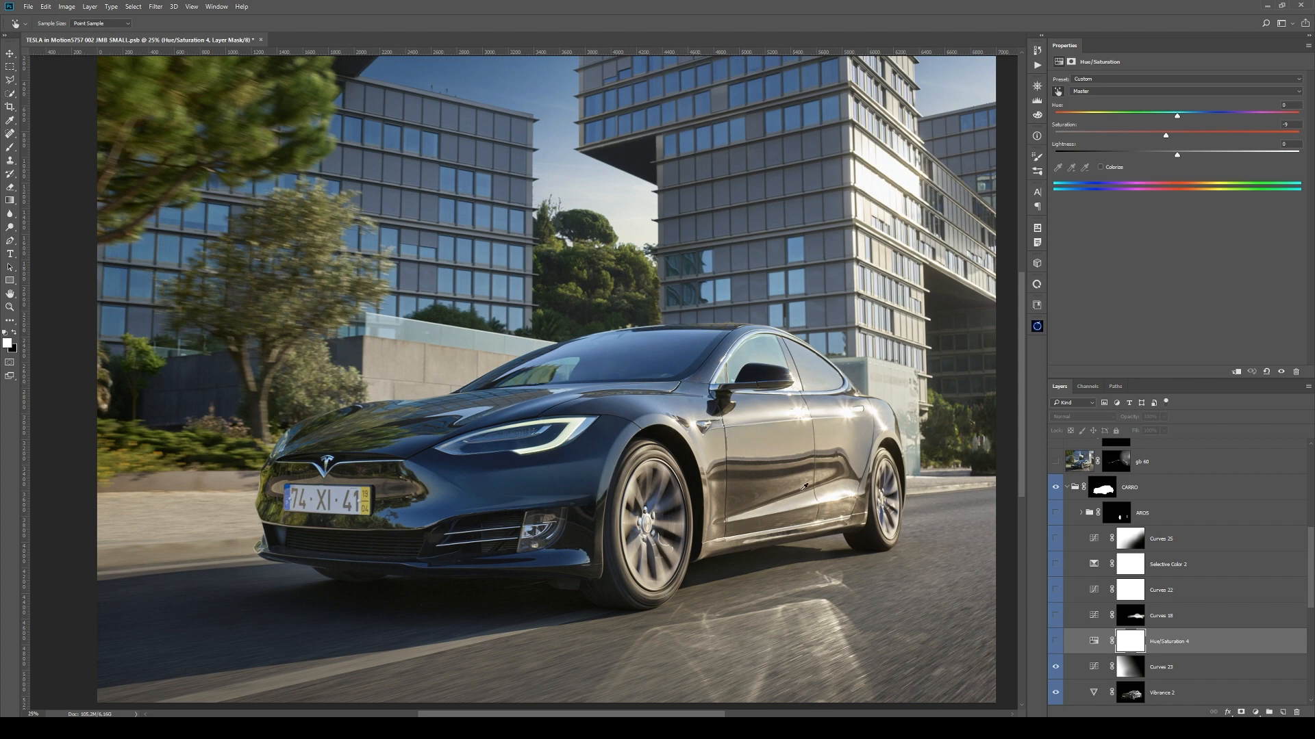
{"action": "left_click", "coordinate": [1056, 642]}
- Show the Curves 18 layer, preview its mask as a selection, deselect, and display its curve settings
{"action": "left_click", "coordinate": [1130, 641], "text": "ctrl"}
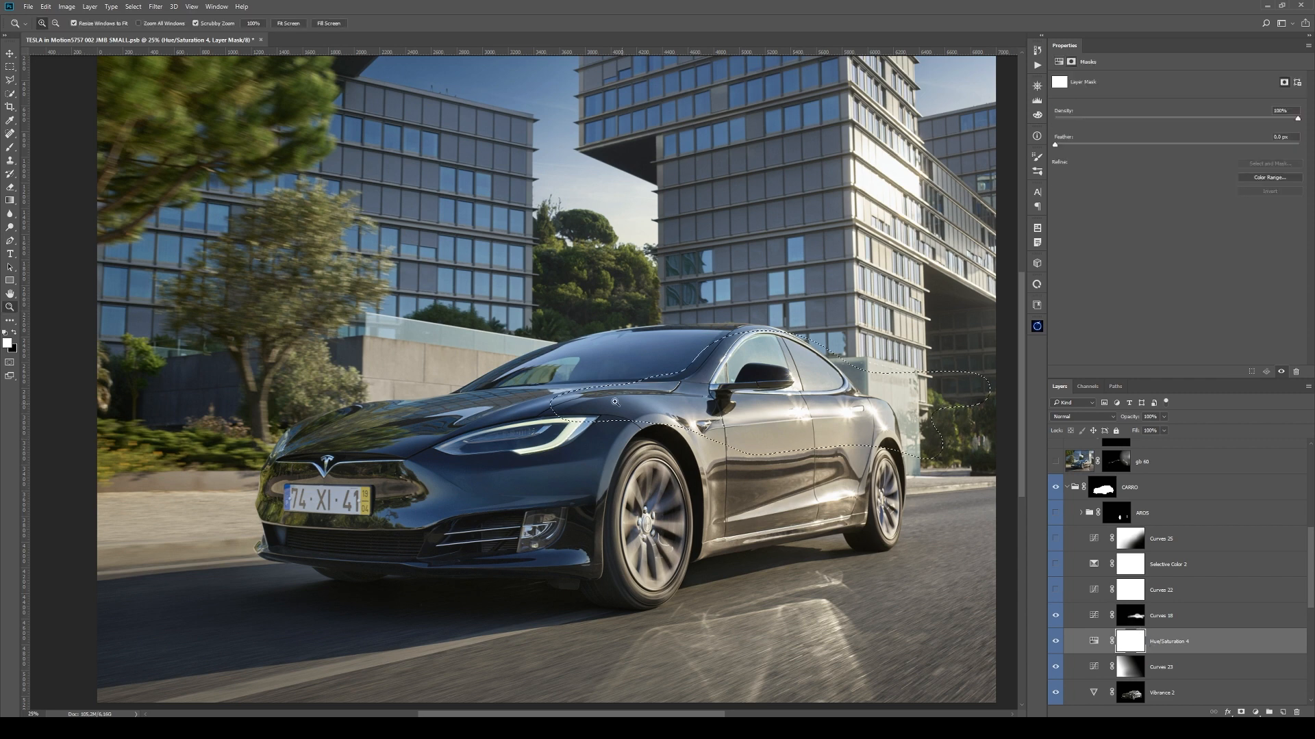
{"action": "key", "text": "ctrl+d"}
{"action": "left_click", "coordinate": [1055, 615]}
{"action": "left_click", "coordinate": [1182, 611]}
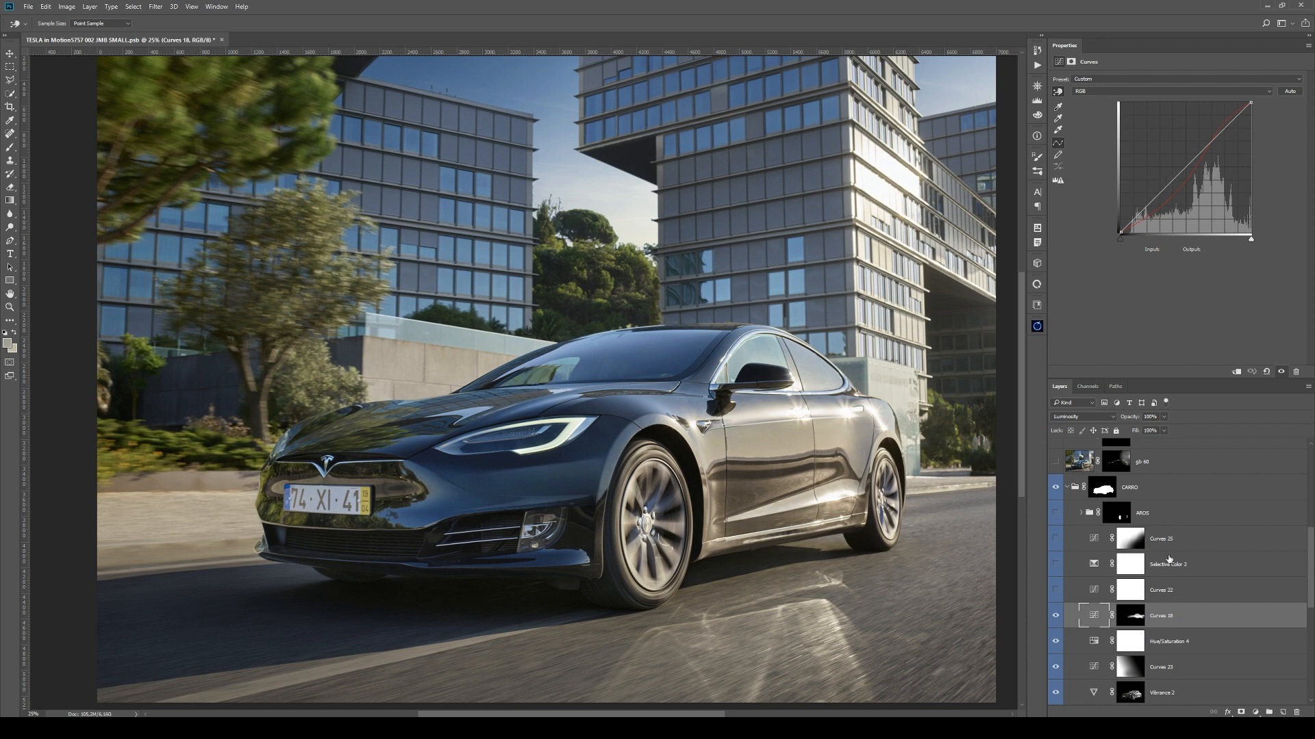
- Show the Curves 22 layer and display its Blue channel curve
{"action": "left_click", "coordinate": [1164, 589]}
{"action": "left_click", "coordinate": [1055, 590]}
{"action": "left_click", "coordinate": [1095, 593]}
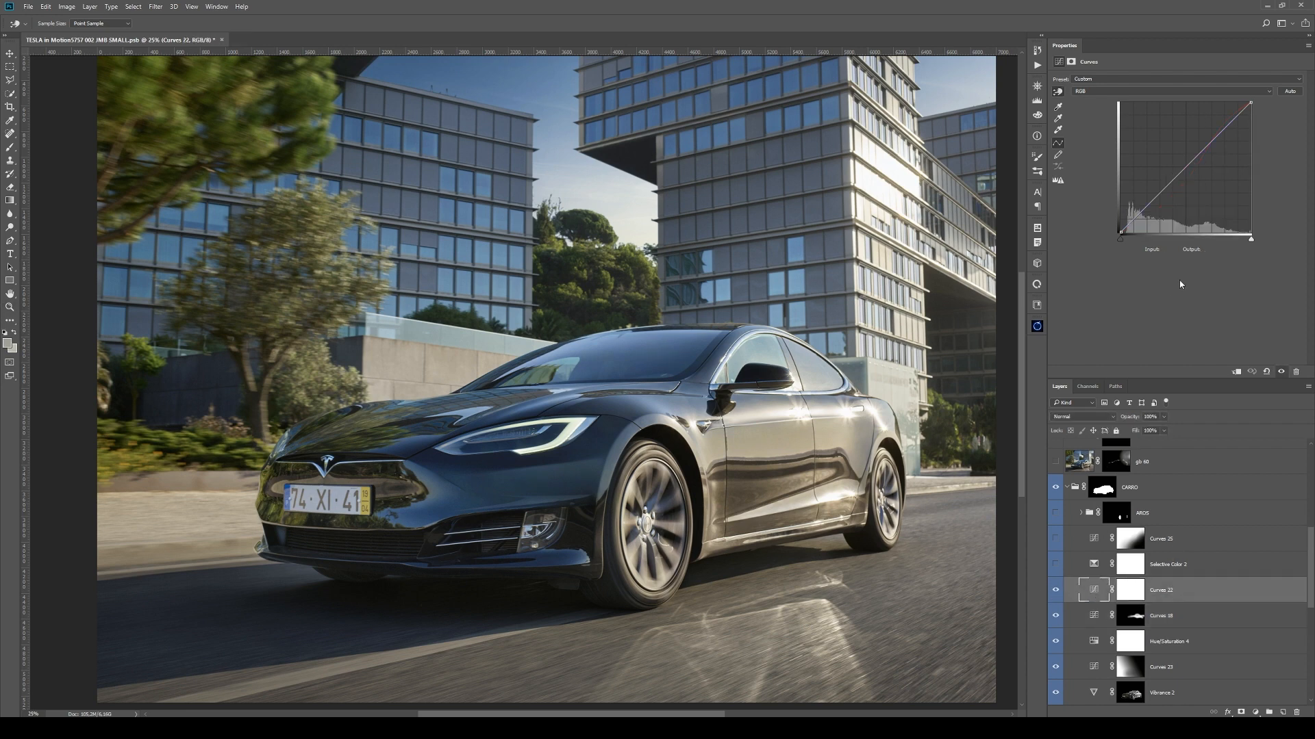
{"action": "left_click", "coordinate": [1129, 91]}
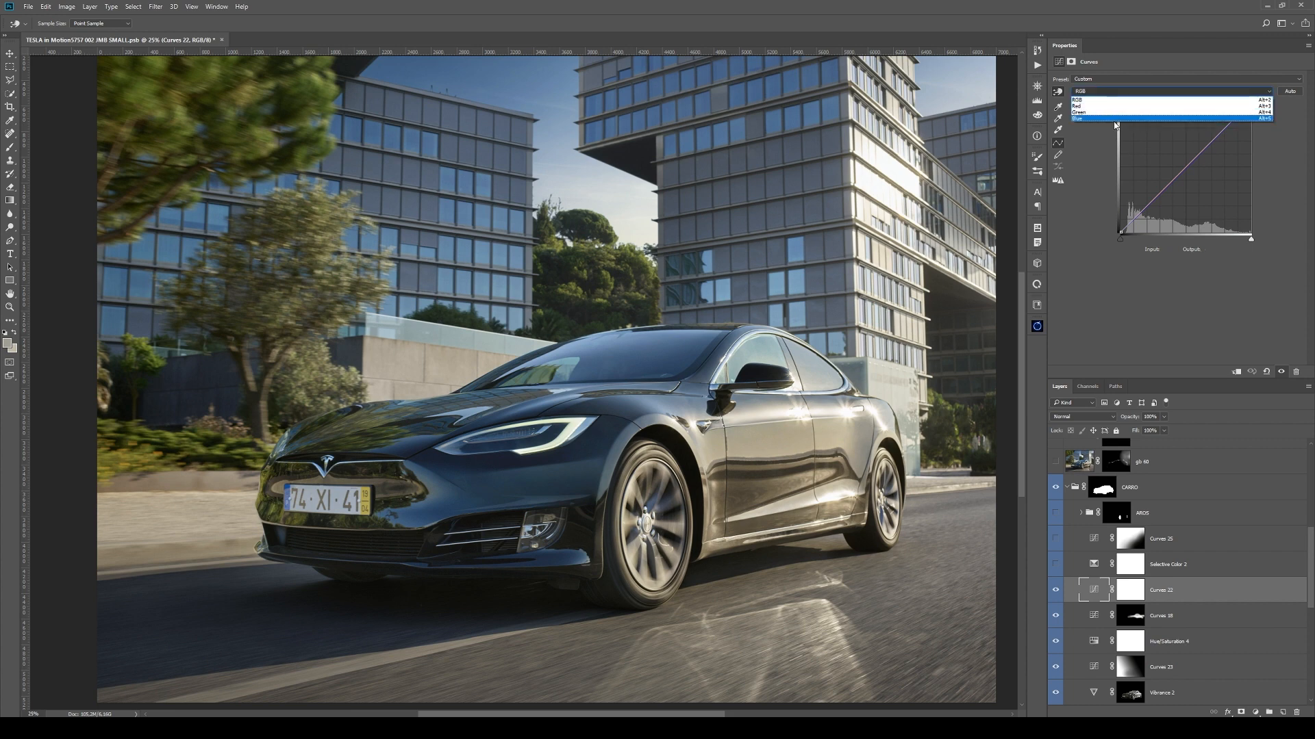
{"action": "left_click", "coordinate": [1116, 120]}
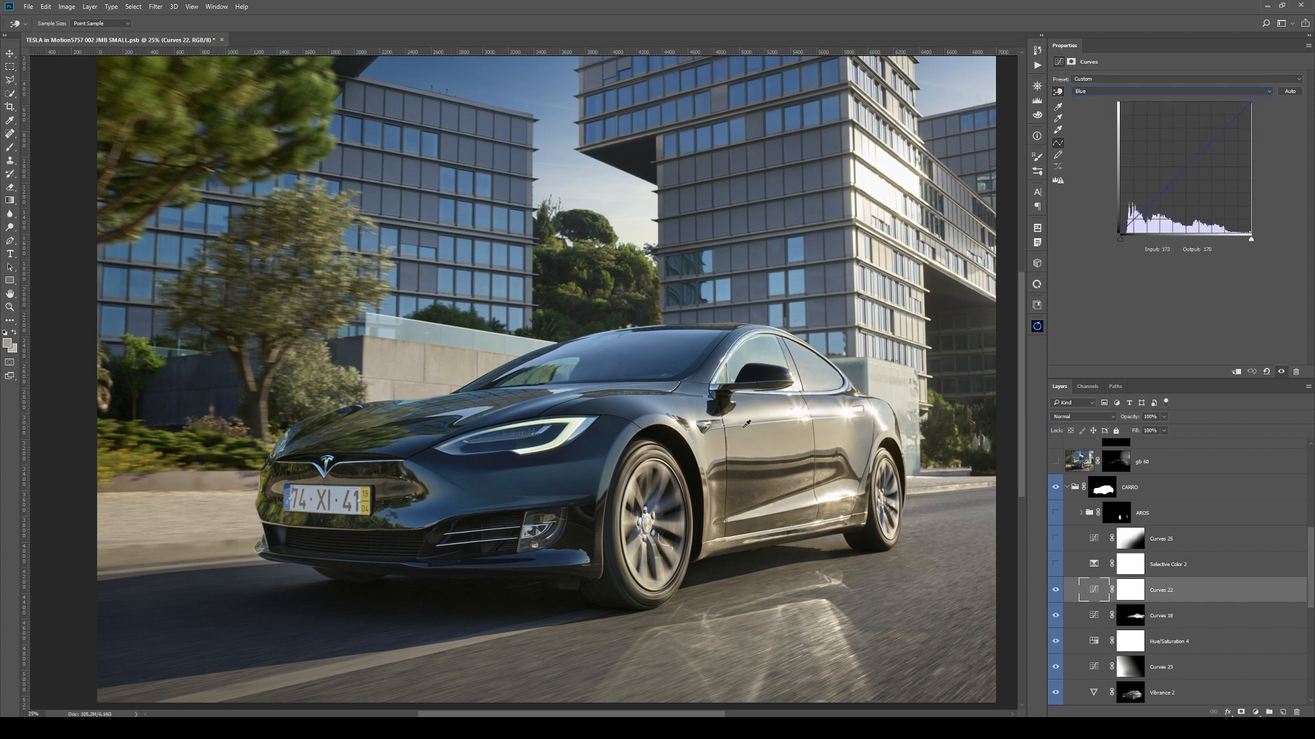
- Compare the car's bodywork and front wheel up close with Curves 22 hidden and shown
{"action": "key", "text": "z"}
{"action": "left_click", "coordinate": [739, 452]}
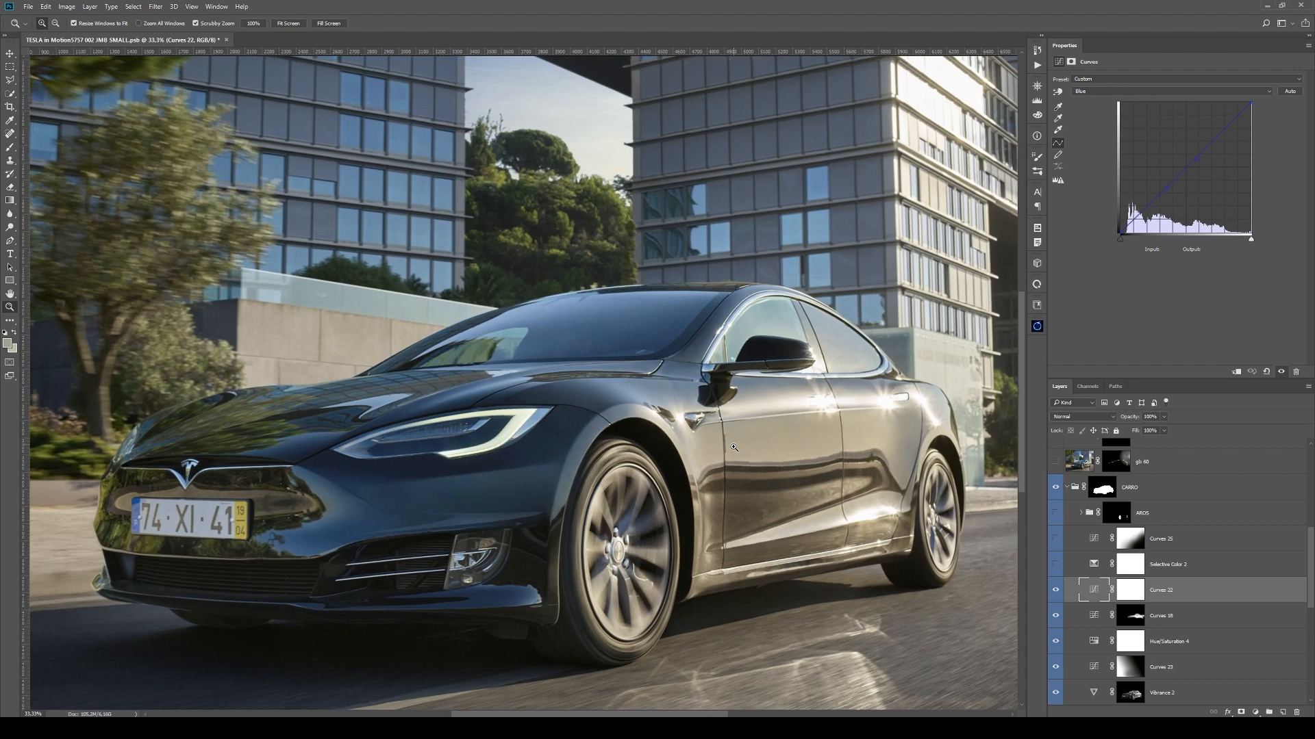
{"action": "left_click", "coordinate": [606, 499]}
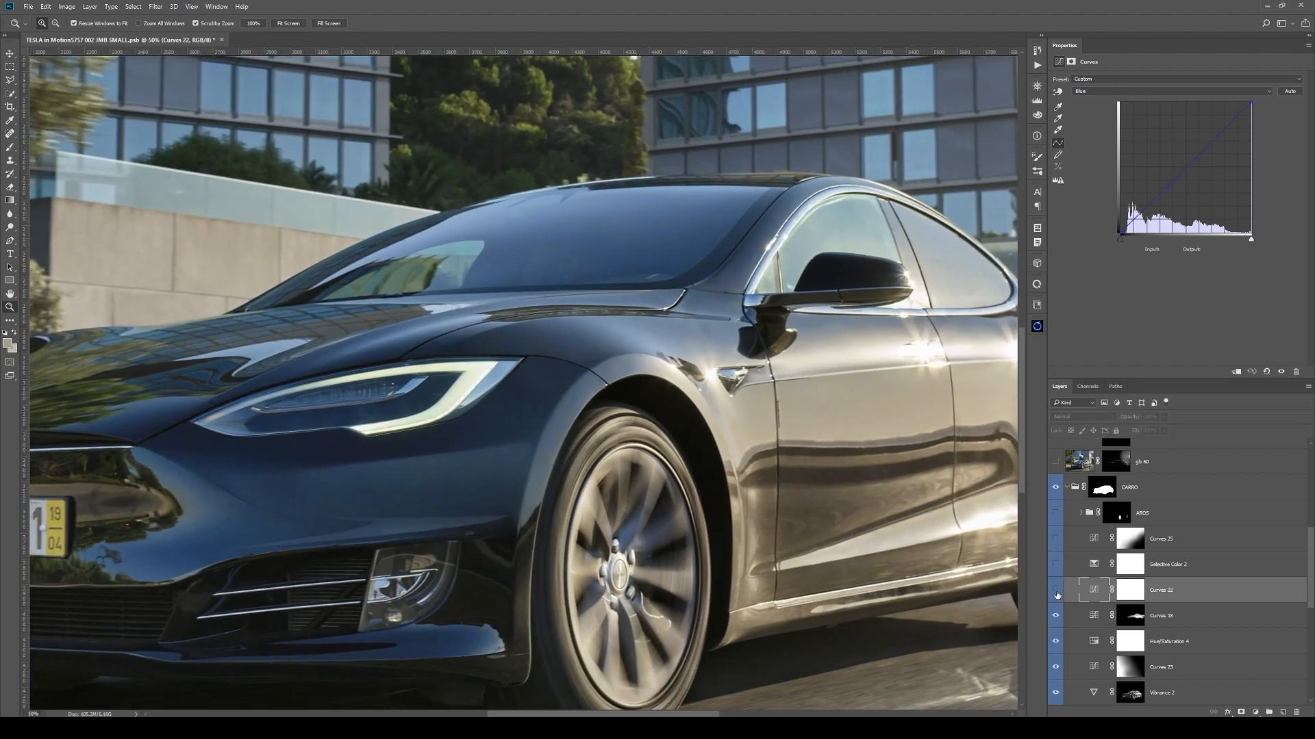
{"action": "left_click", "coordinate": [1056, 594]}
{"action": "left_click", "coordinate": [1057, 594]}
{"action": "left_click", "coordinate": [782, 483], "text": "alt"}
{"action": "left_click", "coordinate": [730, 517], "text": "alt"}
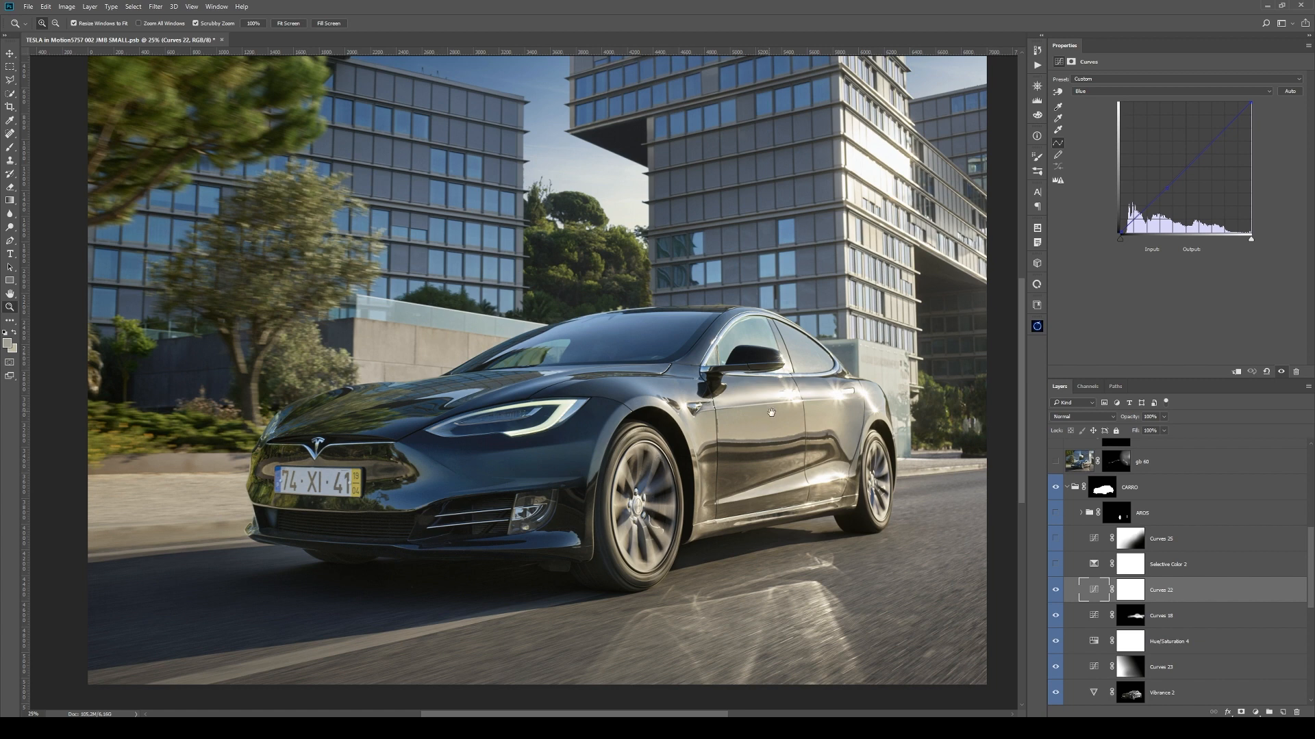
{"action": "left_click_drag", "start_coordinate": [771, 413], "coordinate": [790, 433]}
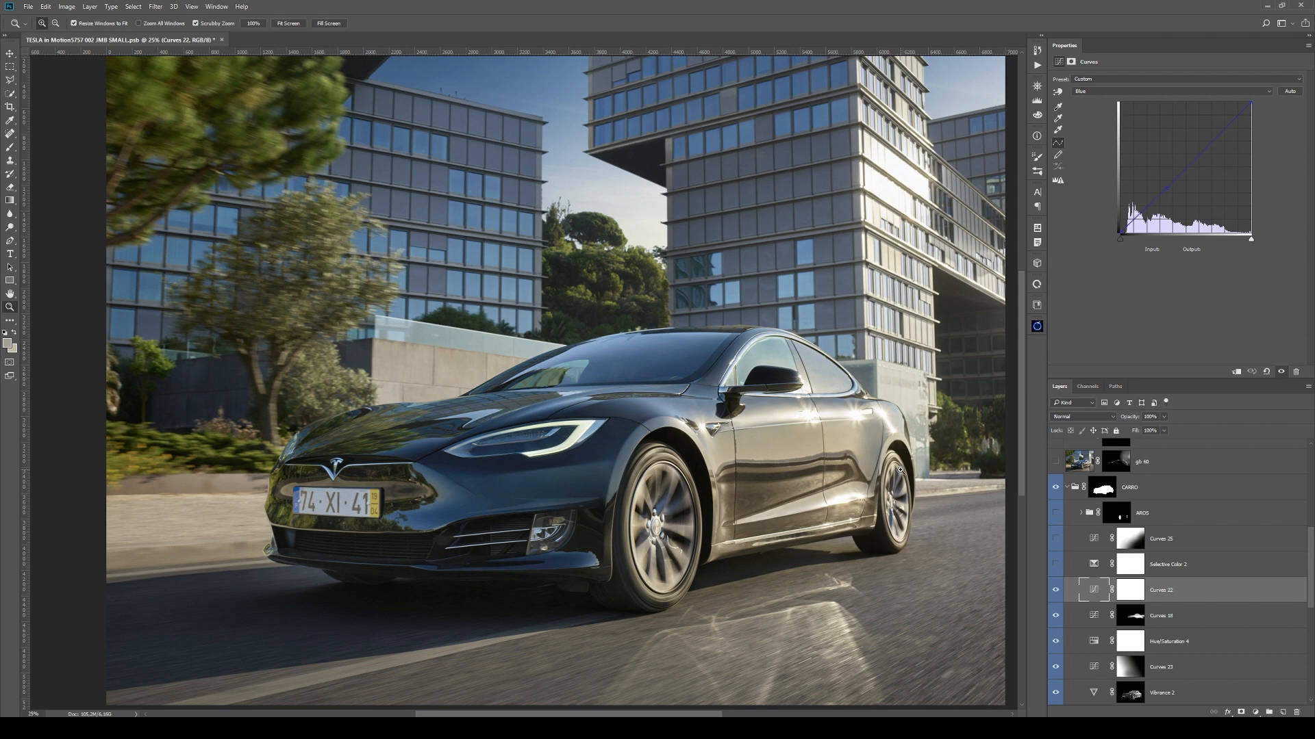
- Turn on the Selective Color 2 adjustment, comparing its Cyans correction on the car with the layer off and on
{"action": "left_click", "coordinate": [1168, 572]}
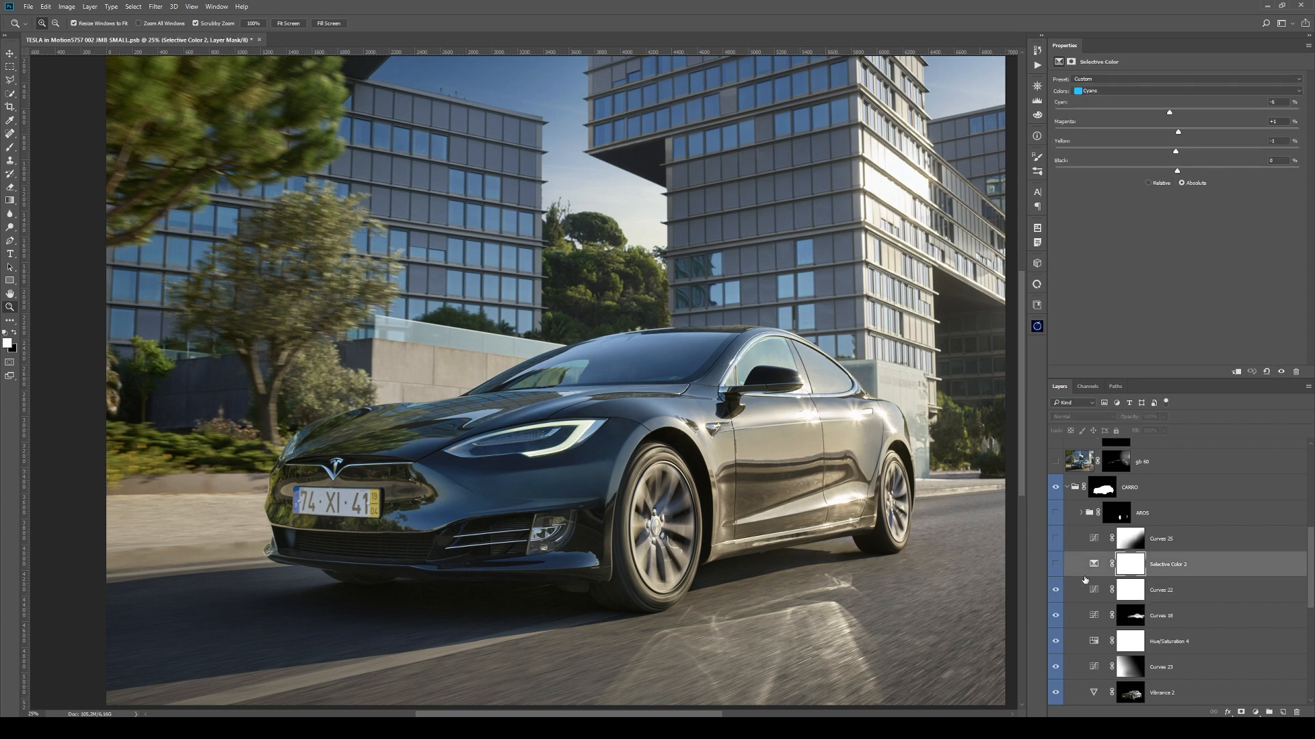
{"action": "left_click", "coordinate": [1056, 566]}
{"action": "left_click", "coordinate": [1056, 565]}
{"action": "left_click", "coordinate": [1056, 565]}
{"action": "left_click", "coordinate": [1056, 566]}
{"action": "left_click", "coordinate": [1055, 566]}
{"action": "key", "text": "ctrl+plus"}
{"action": "left_click", "coordinate": [1056, 566]}
{"action": "left_click", "coordinate": [1056, 565]}
{"action": "left_click", "coordinate": [1055, 565]}
{"action": "left_click", "coordinate": [1055, 566]}
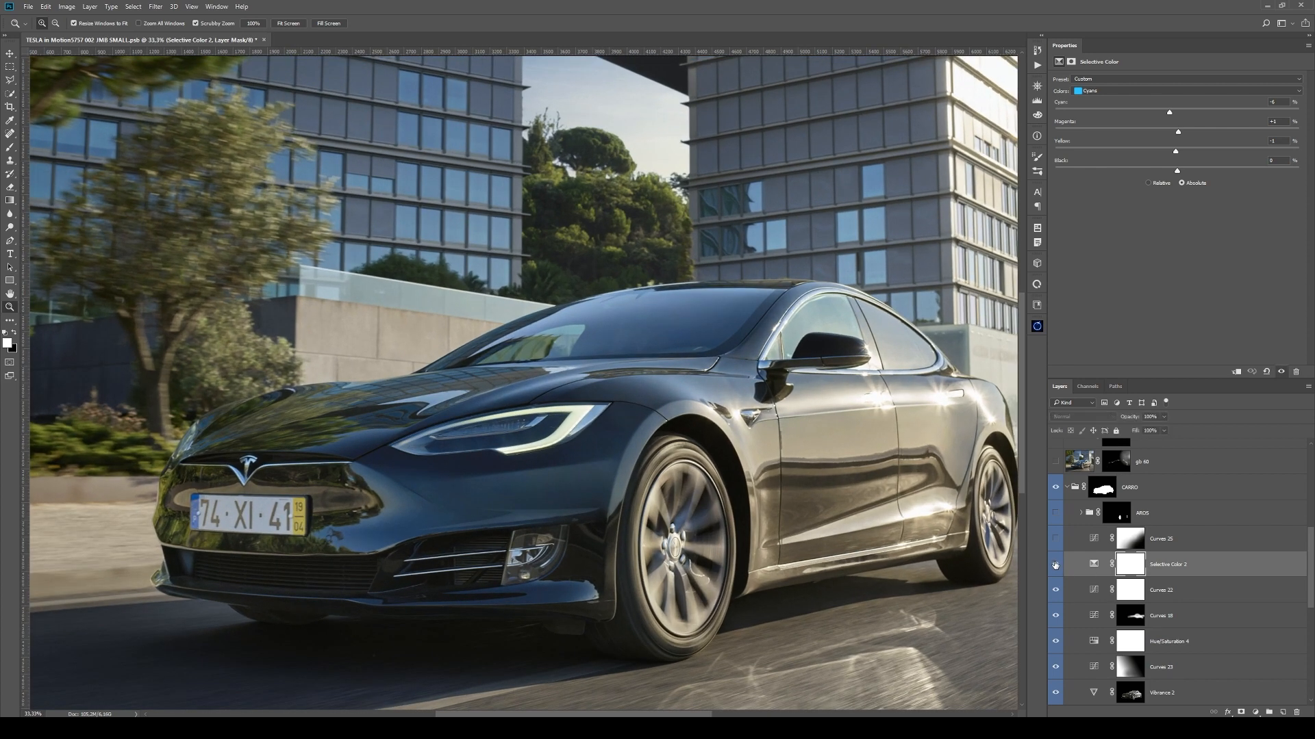
- Turn on the Curves 25 layer and compare the whole car with the layer hidden and shown
{"action": "left_click", "coordinate": [1056, 539]}
{"action": "key", "text": "ctrl+minus"}
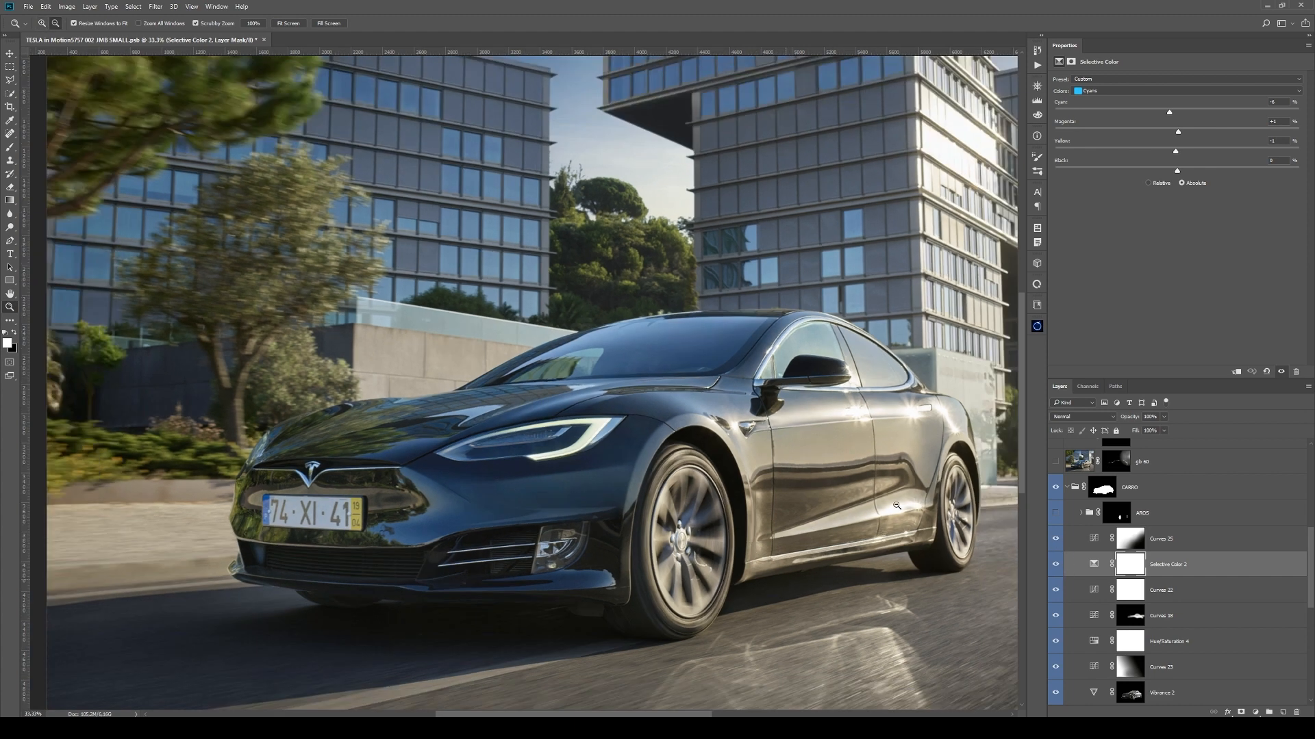
{"action": "left_click", "coordinate": [1109, 545]}
{"action": "left_click", "coordinate": [1055, 541]}
{"action": "left_click", "coordinate": [1055, 541]}
{"action": "left_click", "coordinate": [1055, 541]}
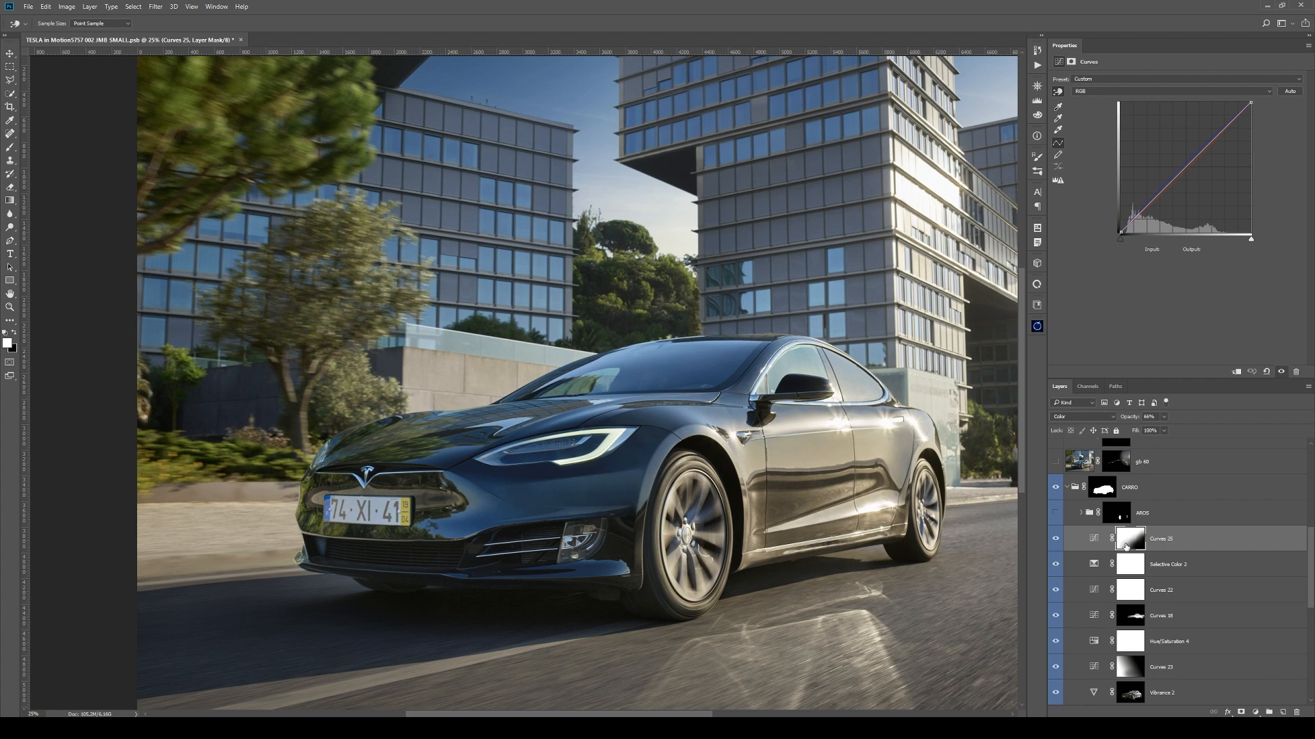
- Inspect the Curves 25 gradient mask as a selection, deselect, and display the layer's Blue channel curve
{"action": "left_click", "coordinate": [1127, 537], "text": "ctrl"}
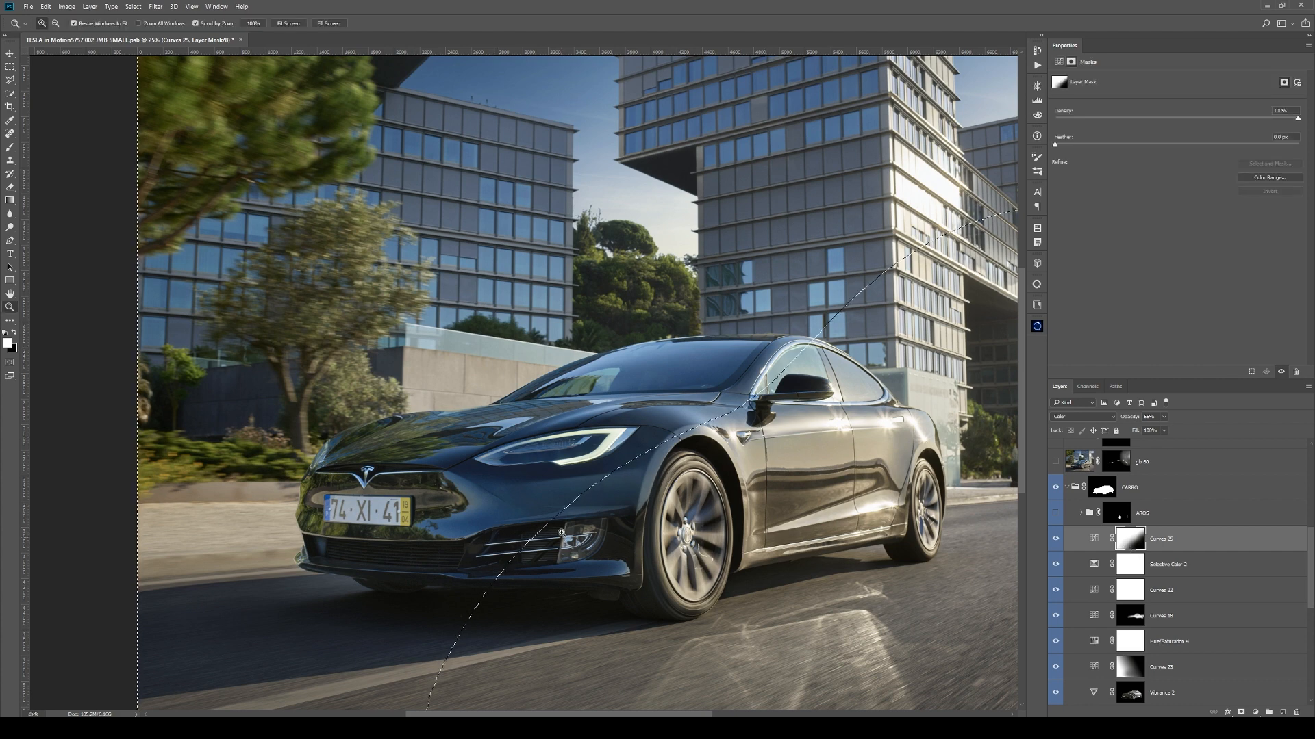
{"action": "key", "text": "ctrl+d"}
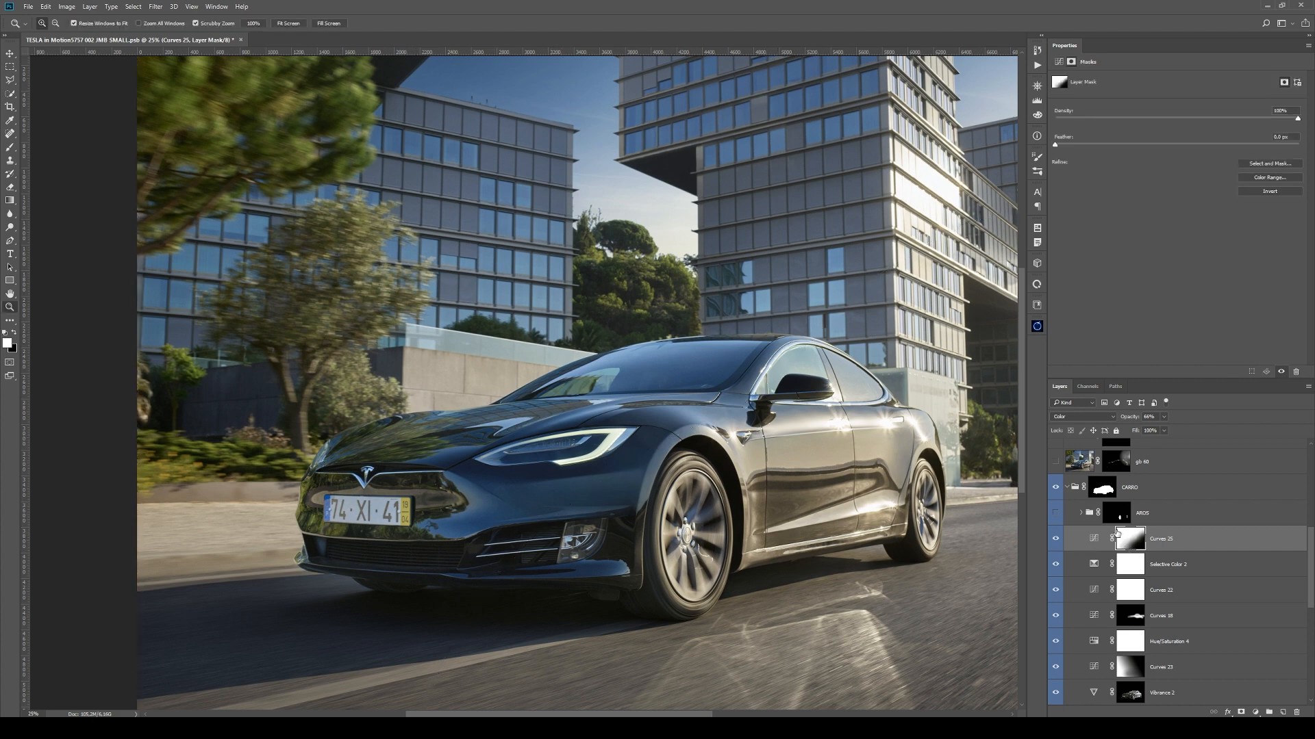
{"action": "left_click", "coordinate": [1094, 539]}
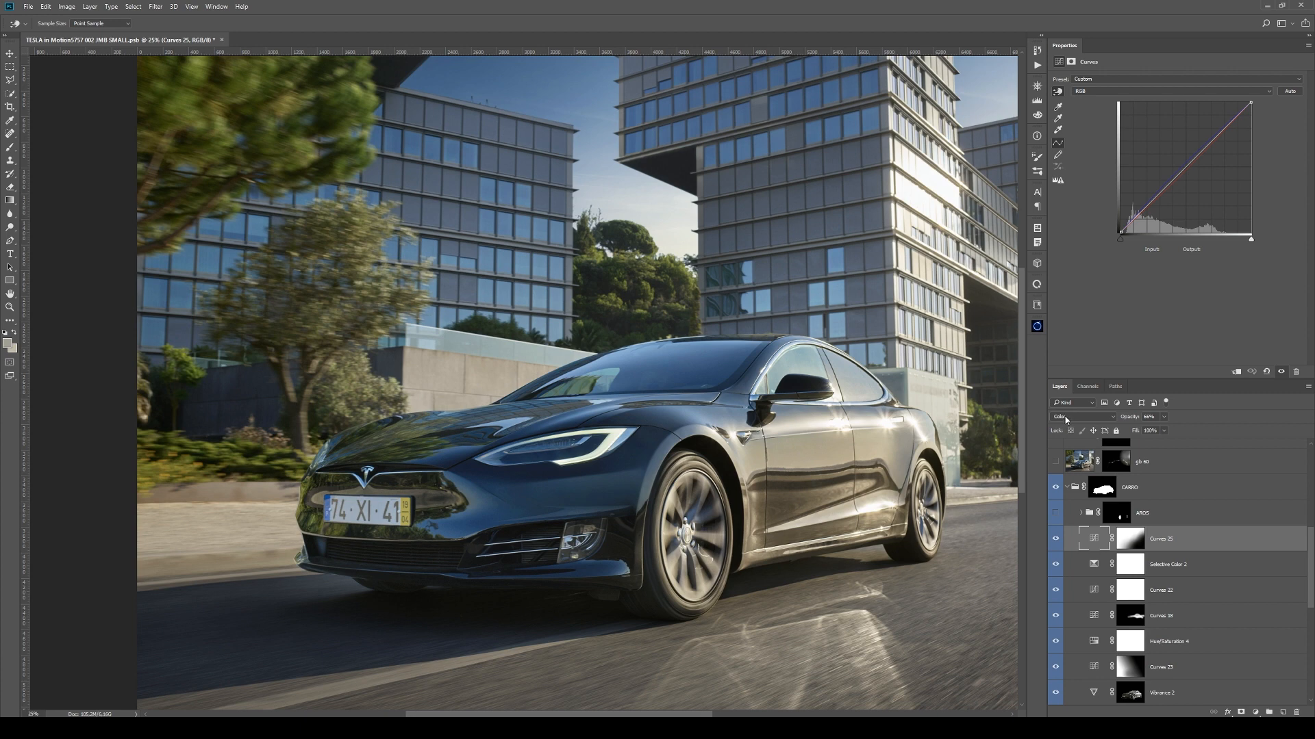
{"action": "left_click", "coordinate": [1152, 92]}
{"action": "left_click", "coordinate": [1148, 120]}
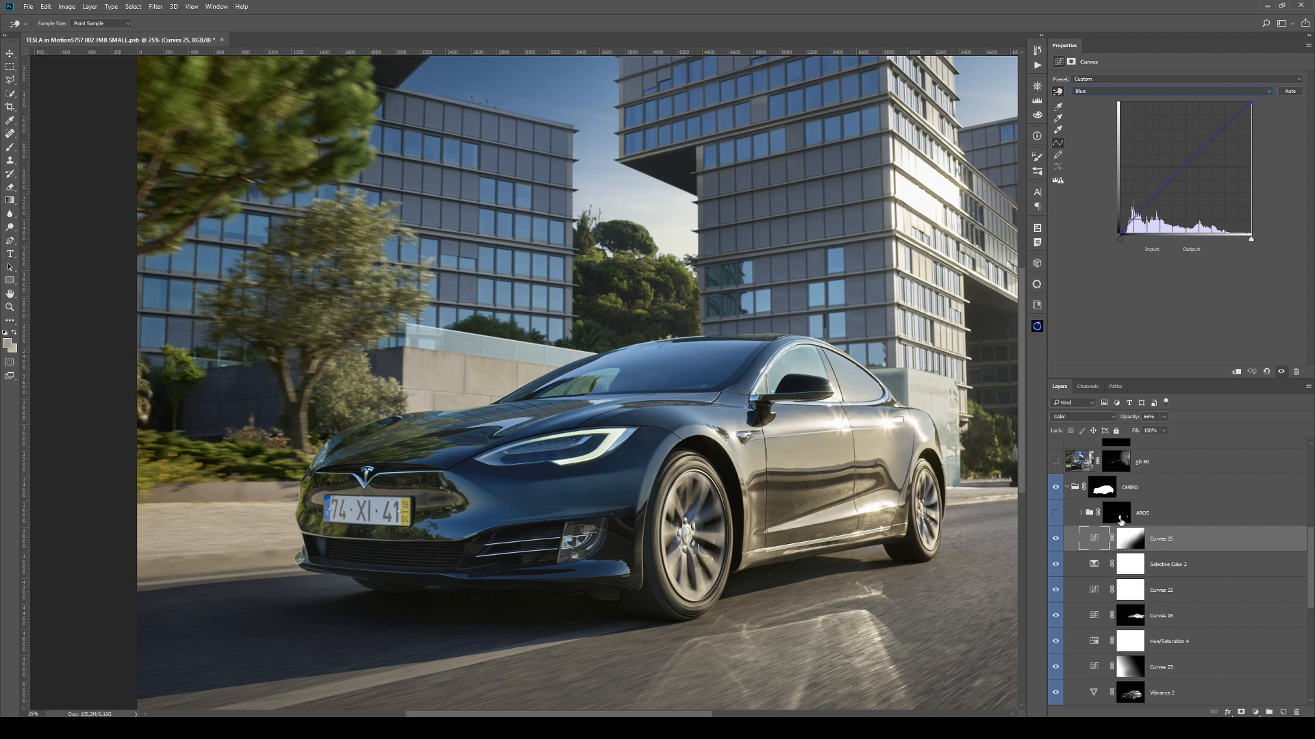
- Examine the AROS group's wheel mask as a Quick Mask overlay and as a standalone black-and-white view
{"action": "key", "text": "z"}
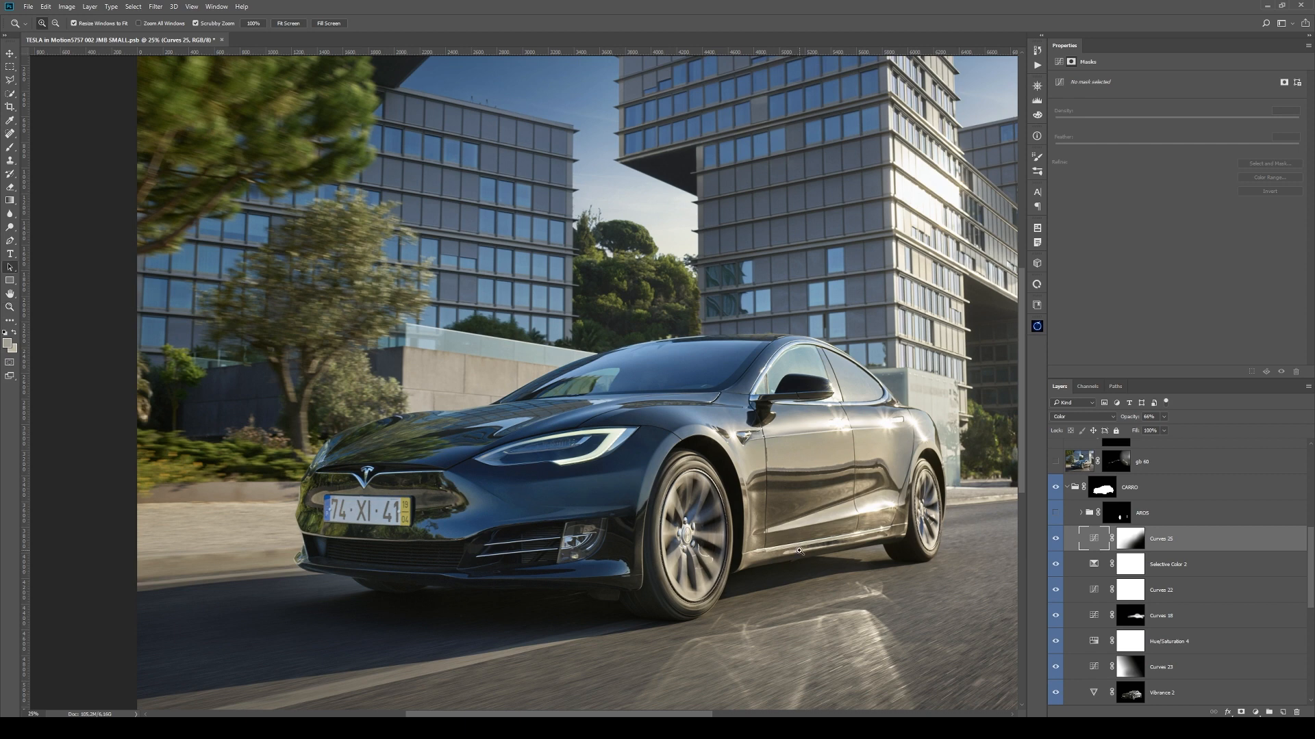
{"action": "key", "text": "a"}
{"action": "key", "text": "q"}
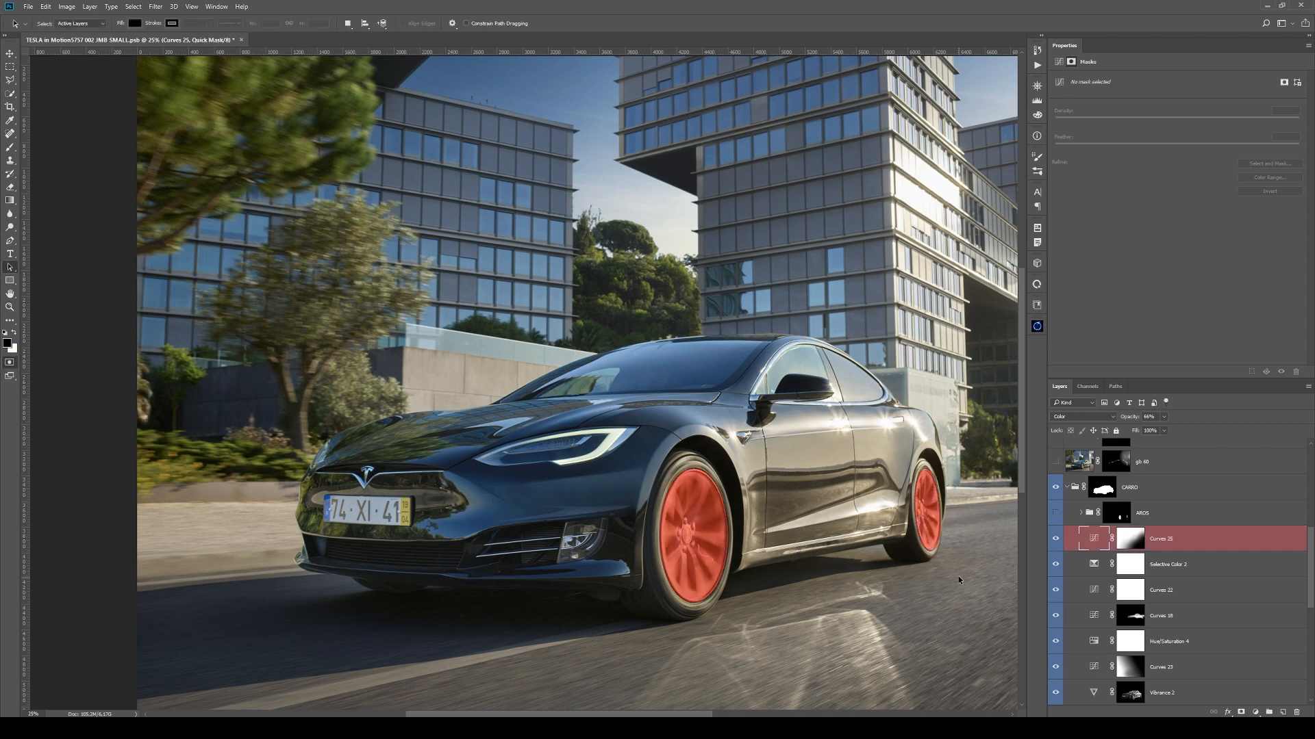
{"action": "key", "text": "q"}
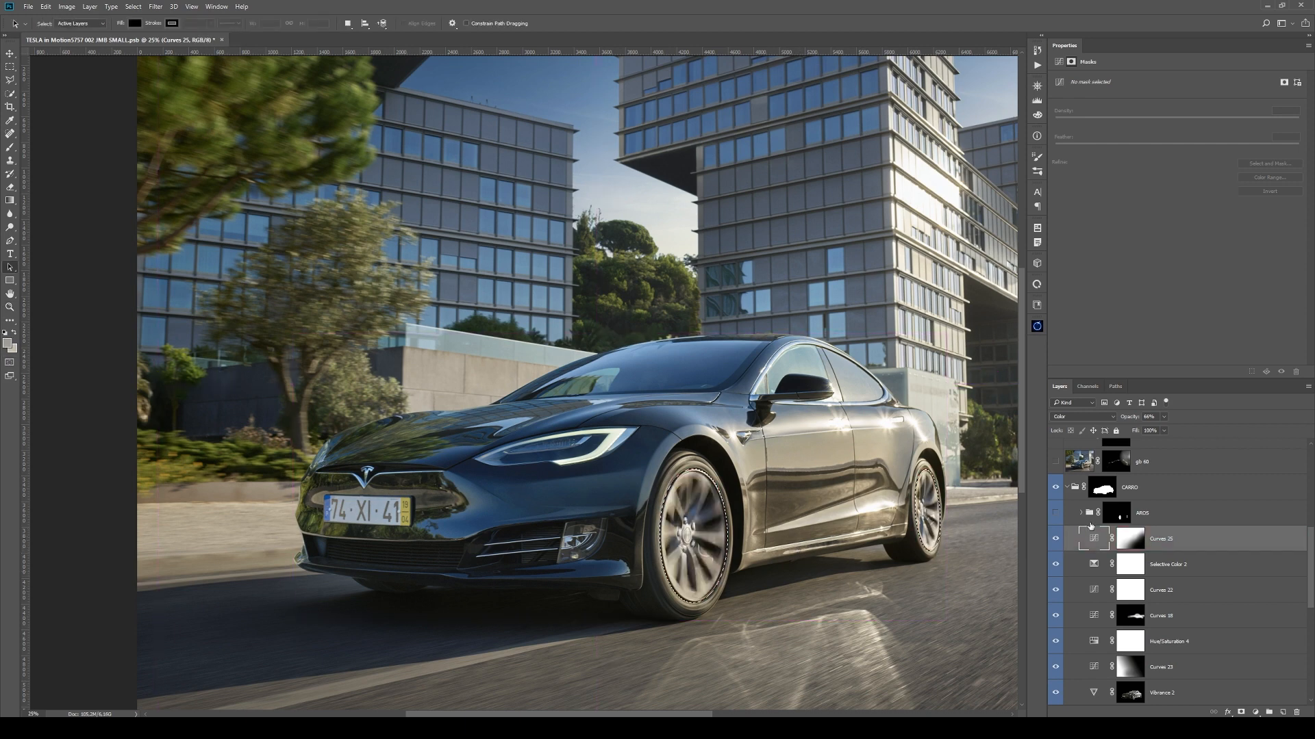
{"action": "left_click", "coordinate": [1121, 519], "text": "alt"}
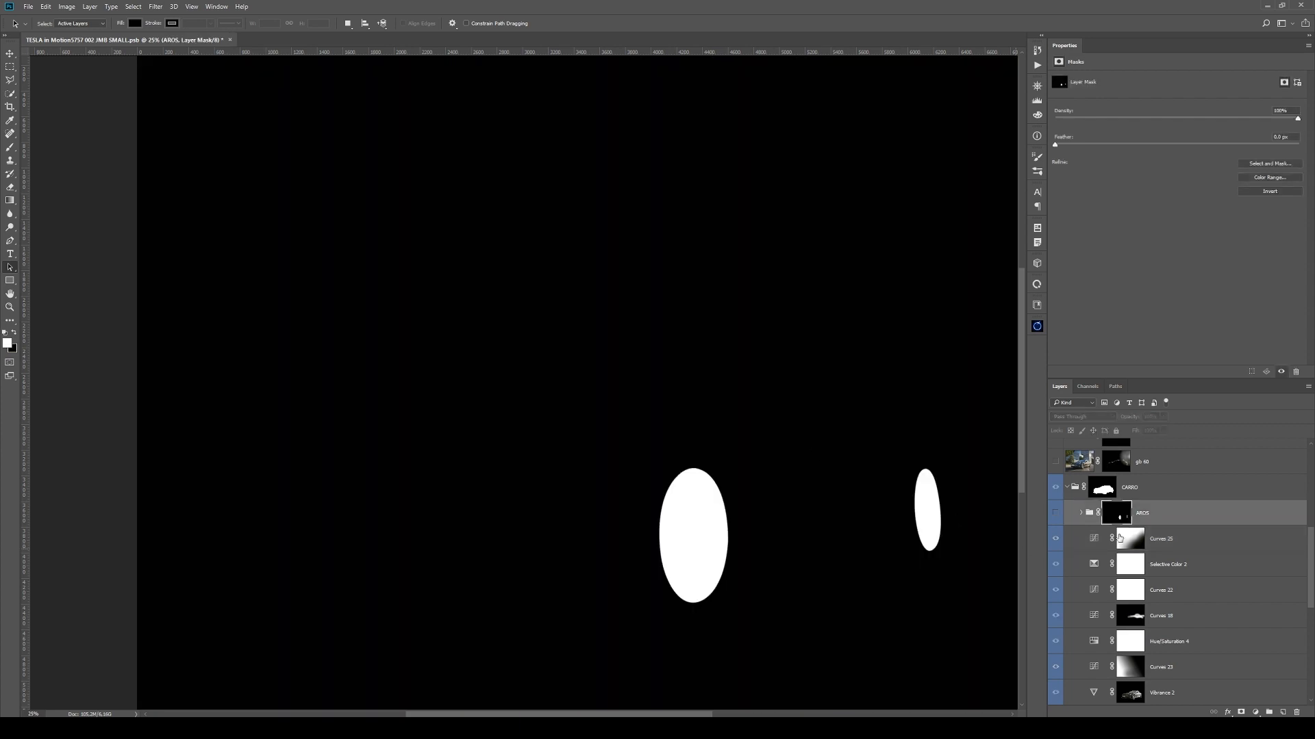
{"action": "left_click", "coordinate": [1106, 517], "text": "alt"}
- Show and expand the AROS group, and check the effect of its Curves 11 layer on the wheels
{"action": "left_click", "coordinate": [1080, 514]}
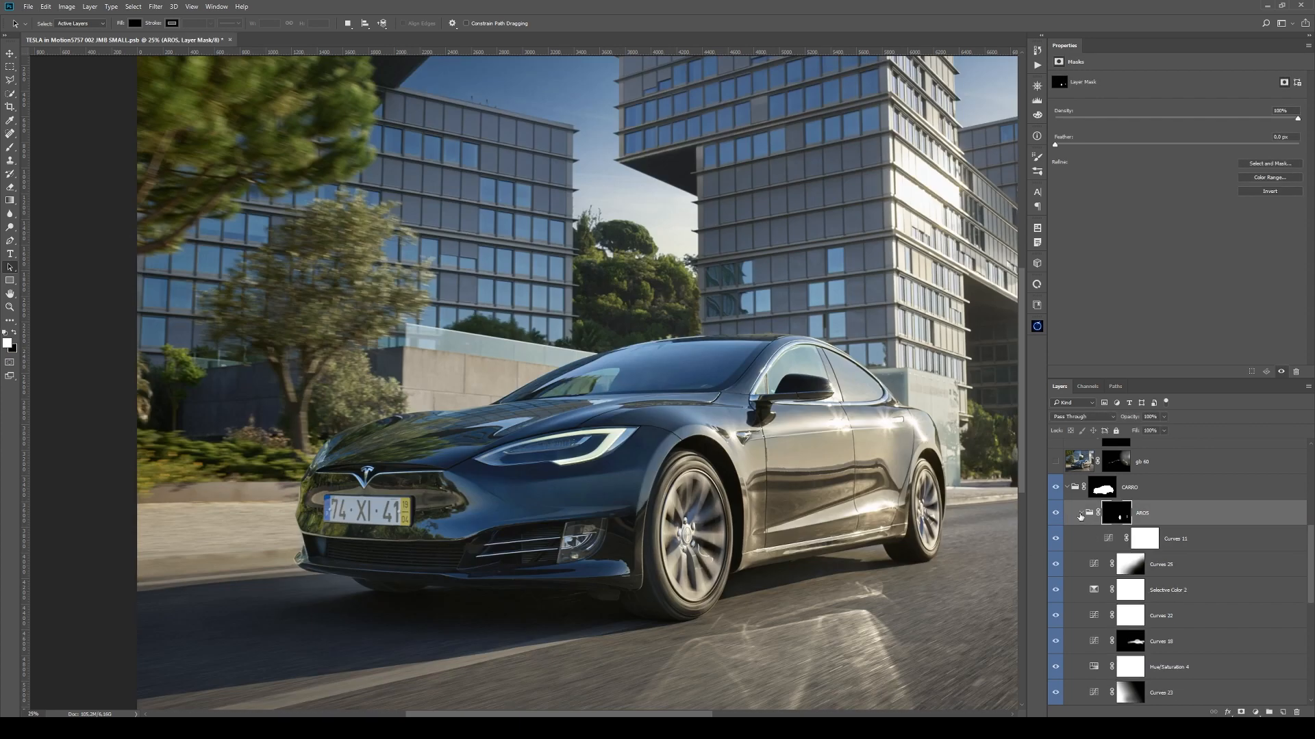
{"action": "left_click", "coordinate": [1055, 540]}
{"action": "left_click", "coordinate": [1055, 540]}
{"action": "left_click", "coordinate": [1117, 524], "text": "ctrl"}
{"action": "key", "text": "ctrl+d"}
{"action": "key", "text": "z"}
{"action": "left_click", "coordinate": [687, 537]}
{"action": "left_click_drag", "start_coordinate": [687, 538], "coordinate": [635, 537]}
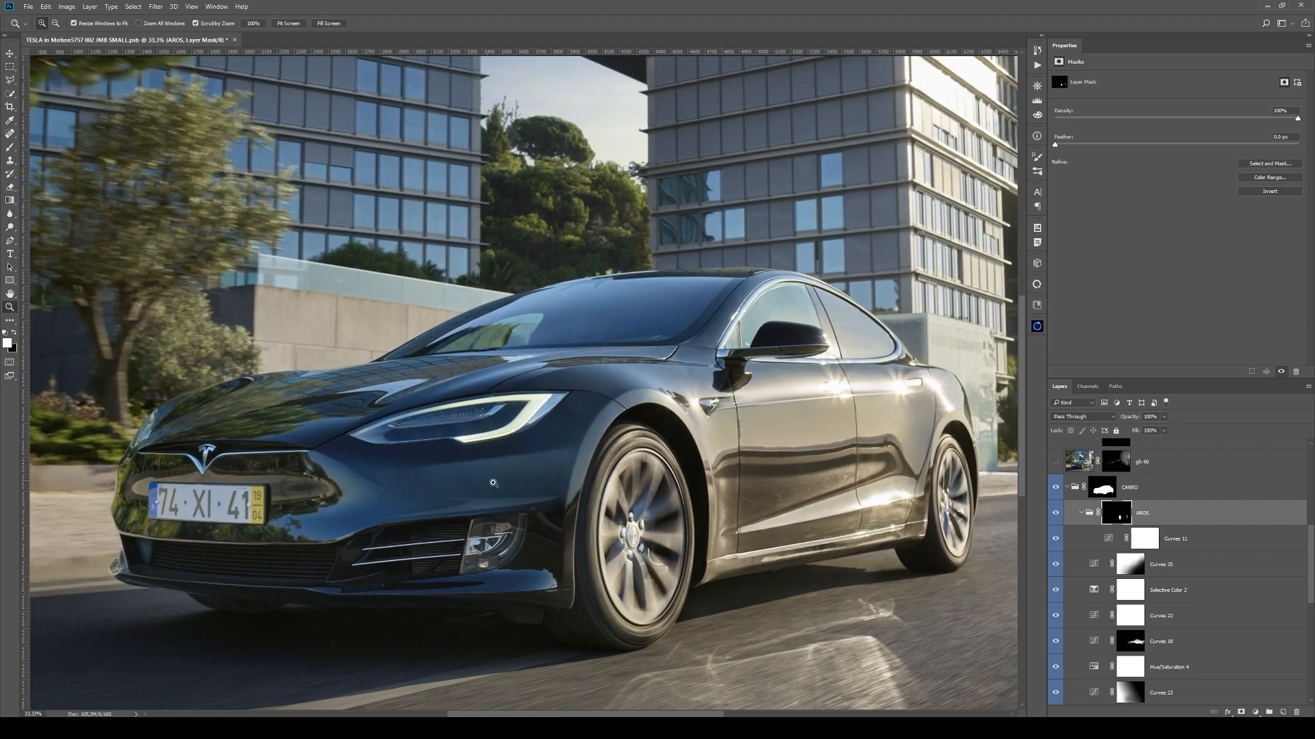
- View the CARRO group mask and the AROS group mask on their own, returning to the image after each
{"action": "left_click", "coordinate": [1103, 488], "text": "alt"}
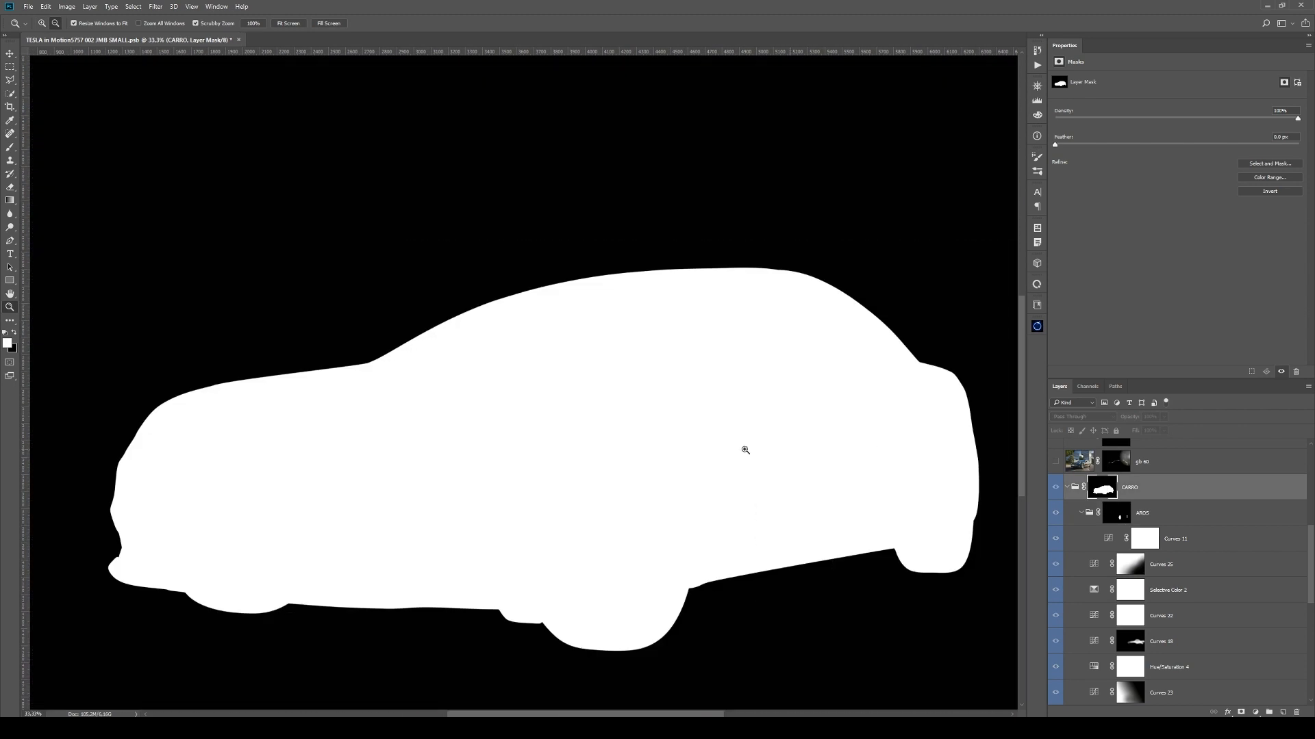
{"action": "left_click", "coordinate": [1103, 489], "text": "alt"}
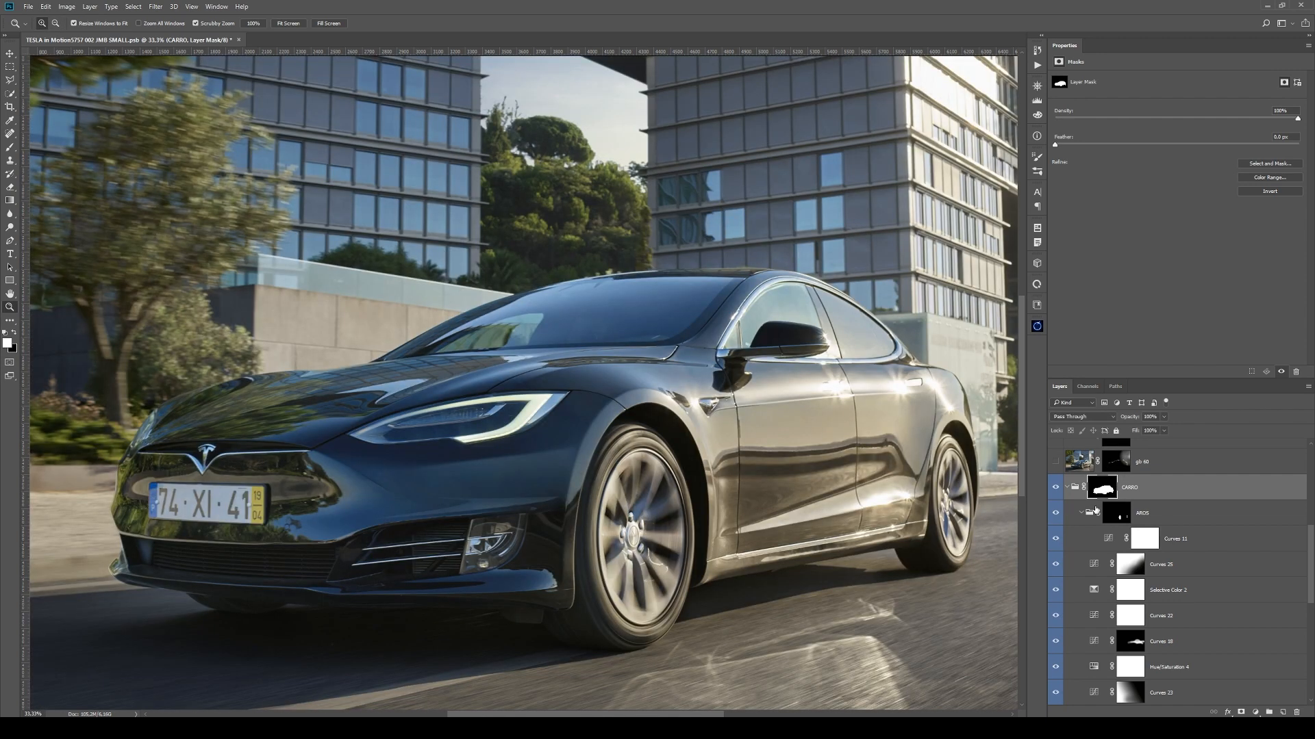
{"action": "left_click", "coordinate": [1122, 520], "text": "alt"}
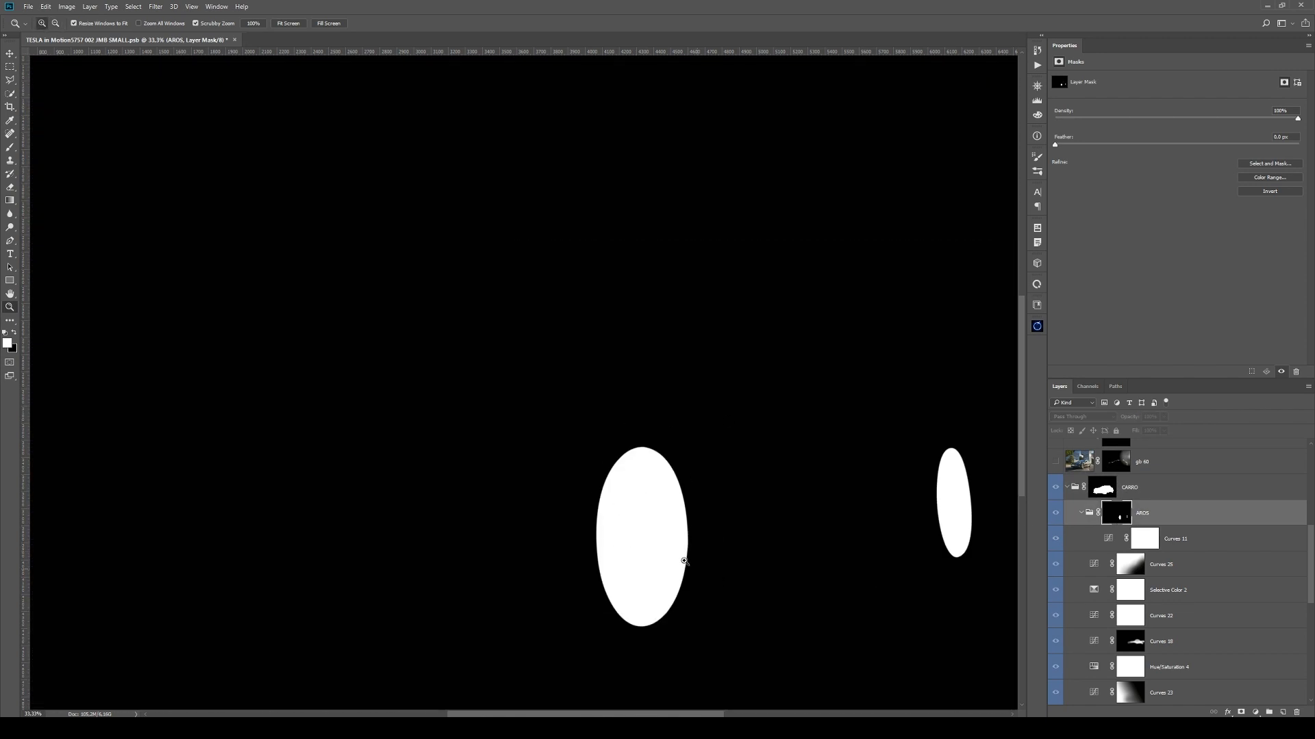
{"action": "left_click", "coordinate": [1115, 521], "text": "alt"}
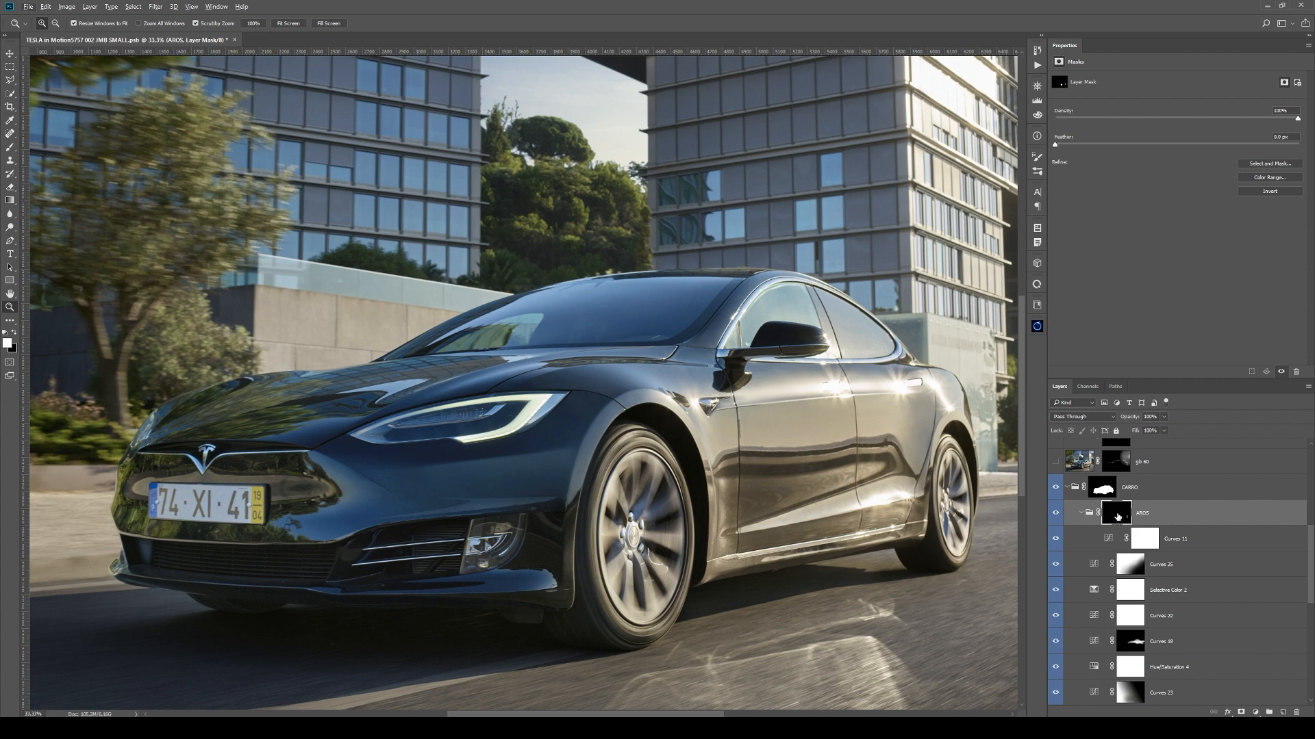
{"action": "left_click", "coordinate": [1117, 517], "text": "alt"}
- Display the Curves 11 settings and compare the wheels with that layer hidden and shown
{"action": "left_click", "coordinate": [1109, 539]}
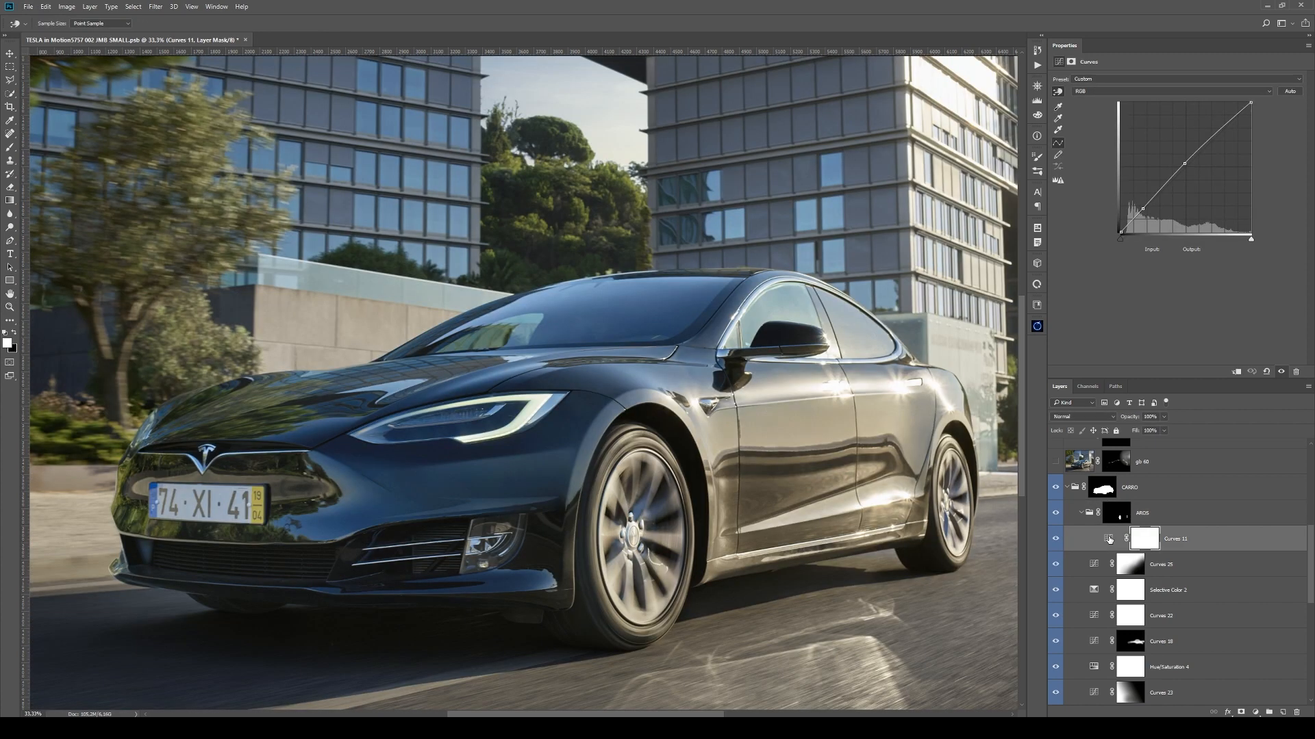
{"action": "left_click", "coordinate": [1056, 539]}
{"action": "left_click", "coordinate": [1056, 539]}
{"action": "left_click", "coordinate": [1084, 518]}
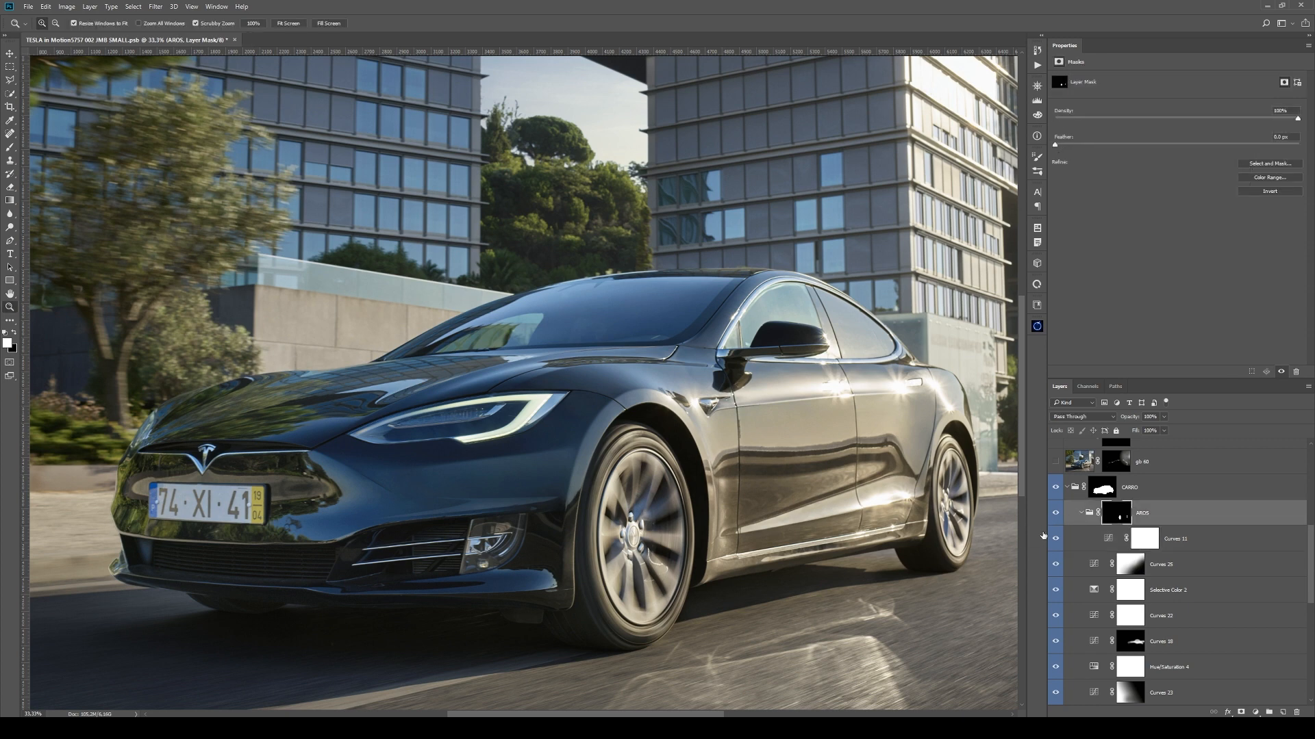
{"action": "key", "text": "z"}
- Collapse the AROS and CARRO groups and bring the entire image into view
{"action": "left_click", "coordinate": [1081, 512]}
{"action": "left_click", "coordinate": [1067, 488]}
{"action": "left_click", "coordinate": [843, 498], "text": "alt"}
{"action": "left_click", "coordinate": [843, 497], "text": "alt"}
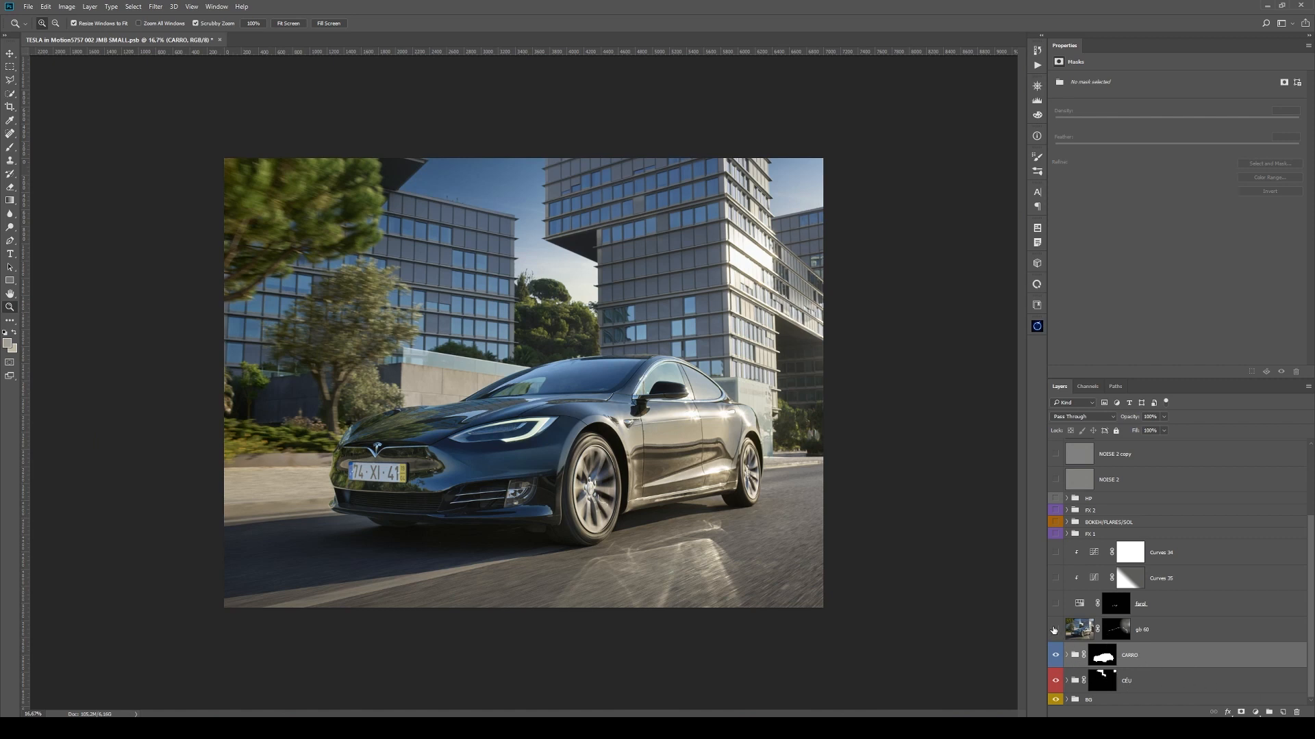
- Show the gb 60 layer and compare the car's rear and the building with it hidden and shown
{"action": "left_click", "coordinate": [1055, 630]}
{"action": "left_click", "coordinate": [753, 308]}
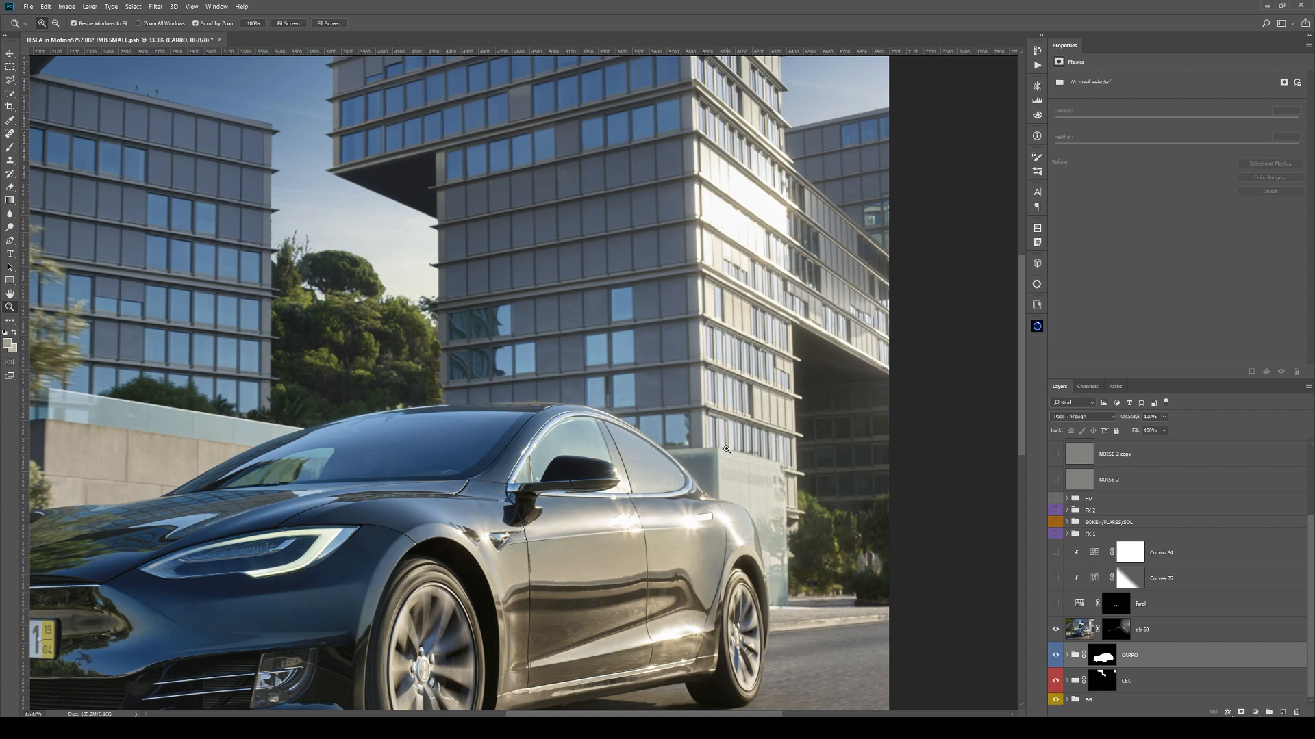
{"action": "key", "text": "alt"}
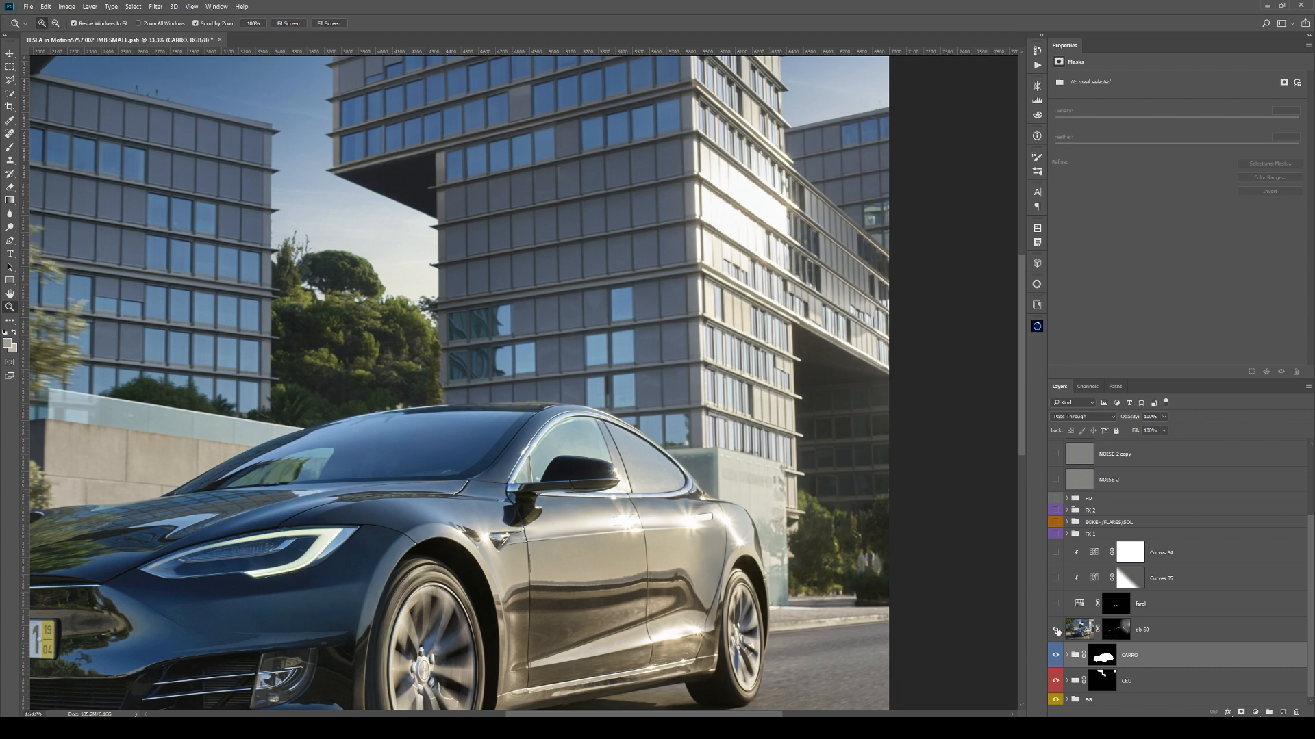
{"action": "left_click", "coordinate": [709, 518]}
{"action": "left_click", "coordinate": [710, 517]}
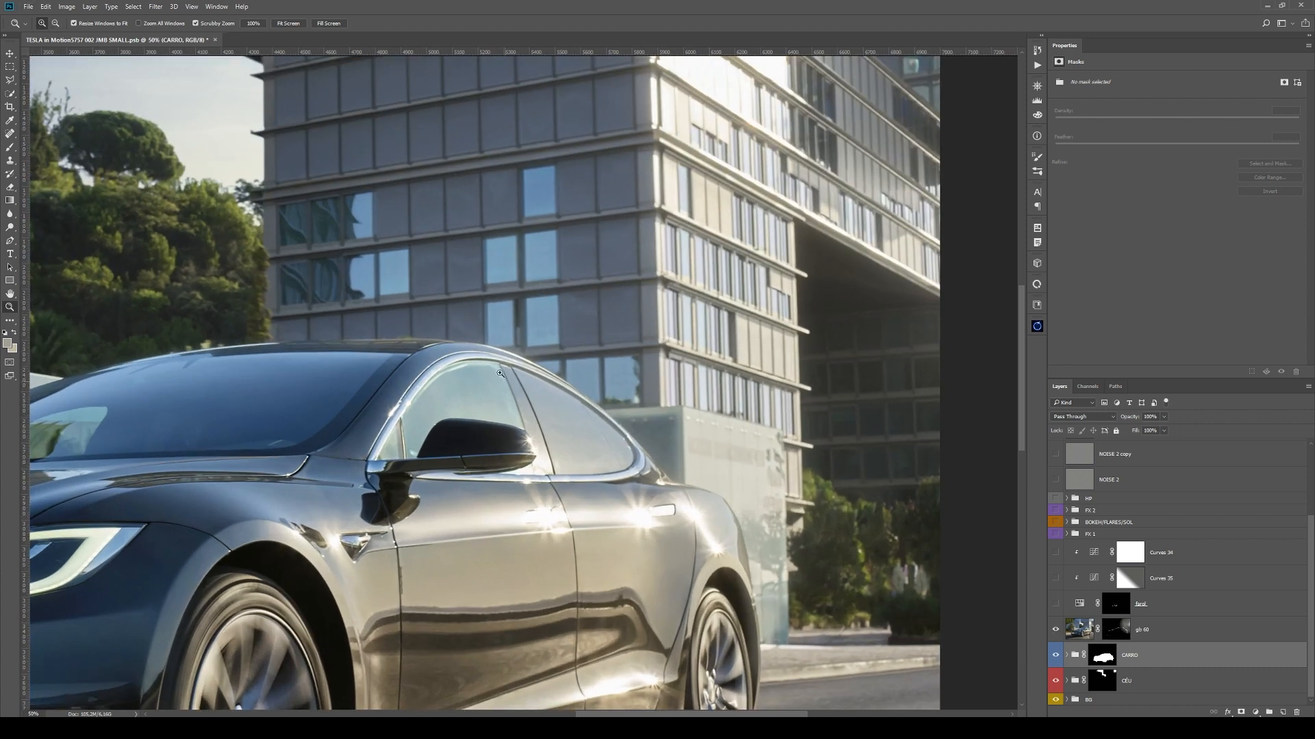
{"action": "left_click", "coordinate": [1054, 631]}
{"action": "left_click", "coordinate": [1054, 633]}
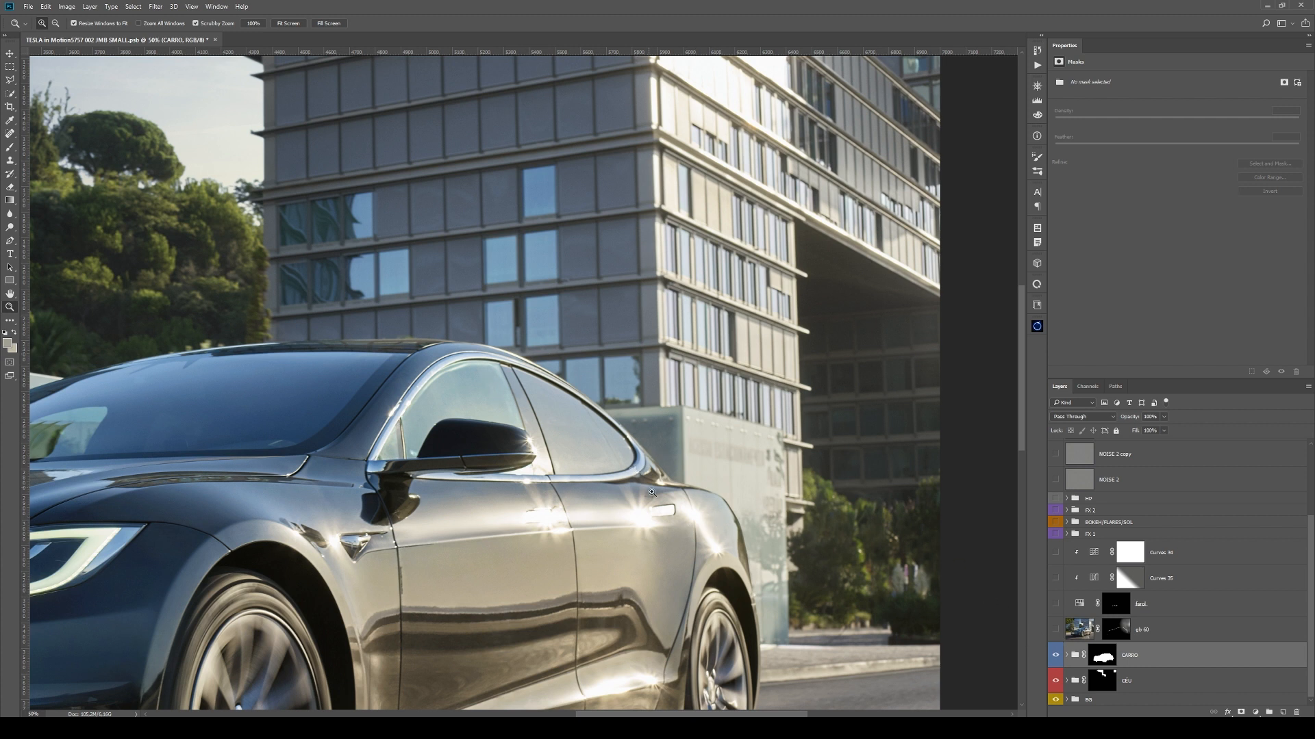
{"action": "left_click", "coordinate": [1055, 630]}
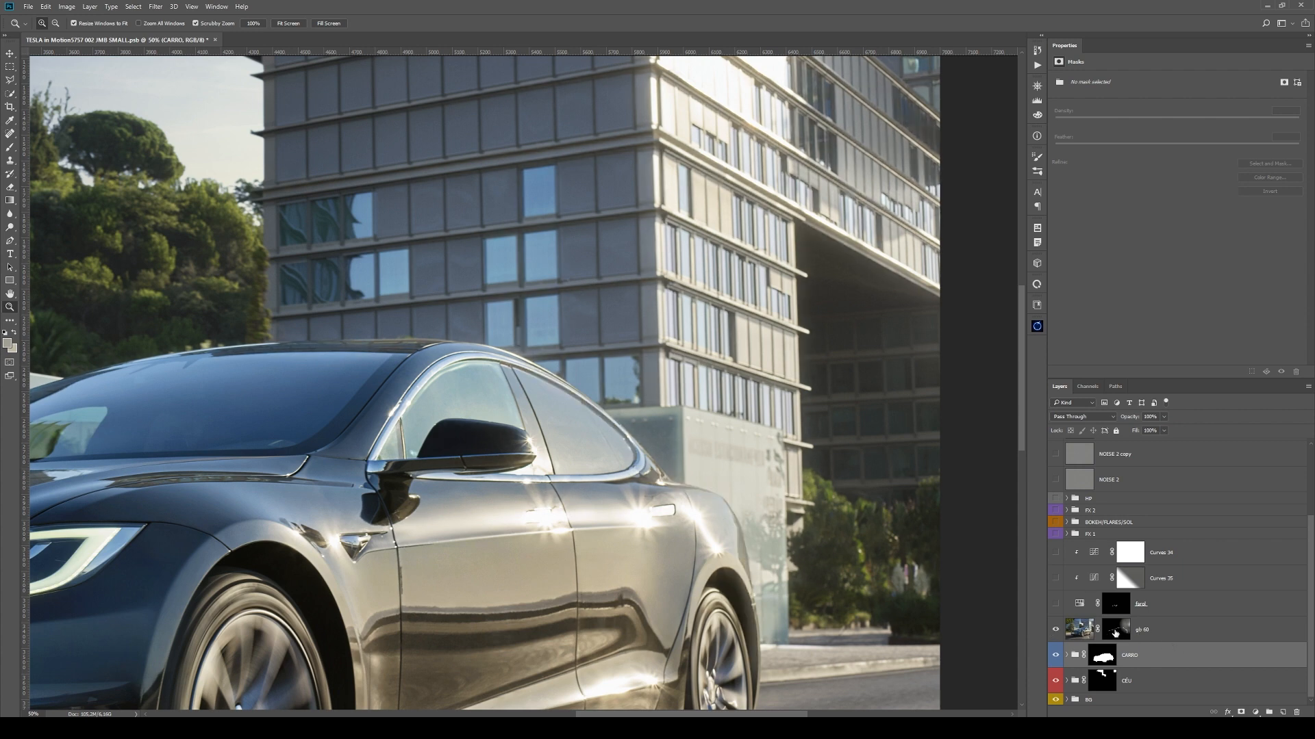
{"action": "left_click", "coordinate": [1055, 630]}
{"action": "left_click", "coordinate": [1055, 630]}
- Disable the gb 60 layer's mask and compare the image with the unmasked layer hidden and shown
{"action": "left_click", "coordinate": [1116, 629], "text": "shift"}
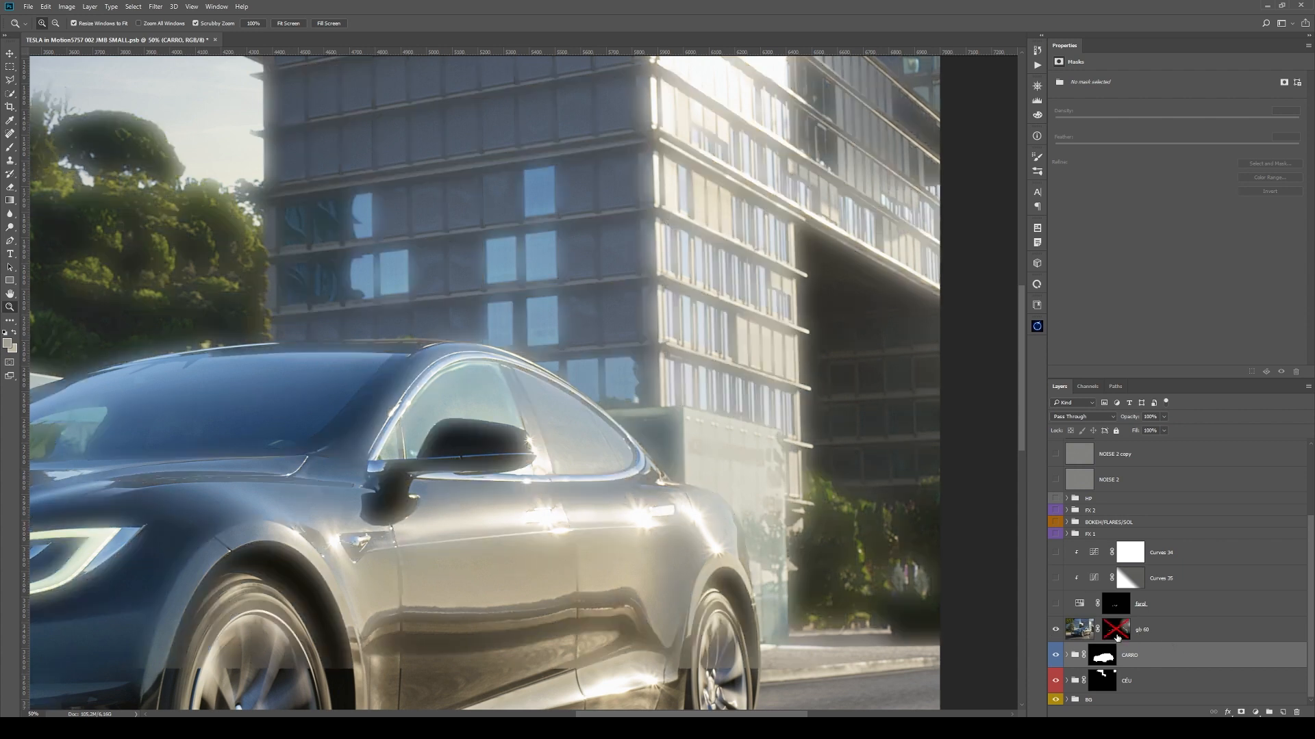
{"action": "left_click", "coordinate": [1054, 630]}
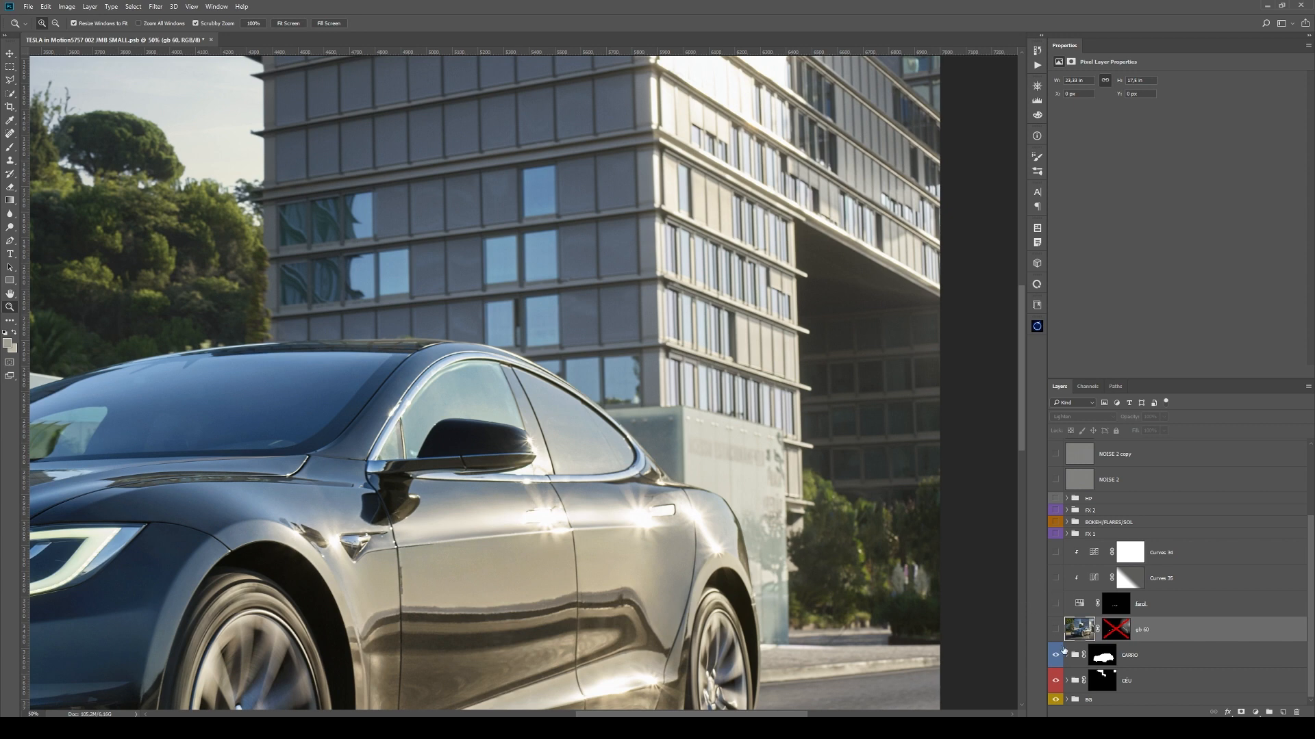
{"action": "left_click", "coordinate": [1055, 630]}
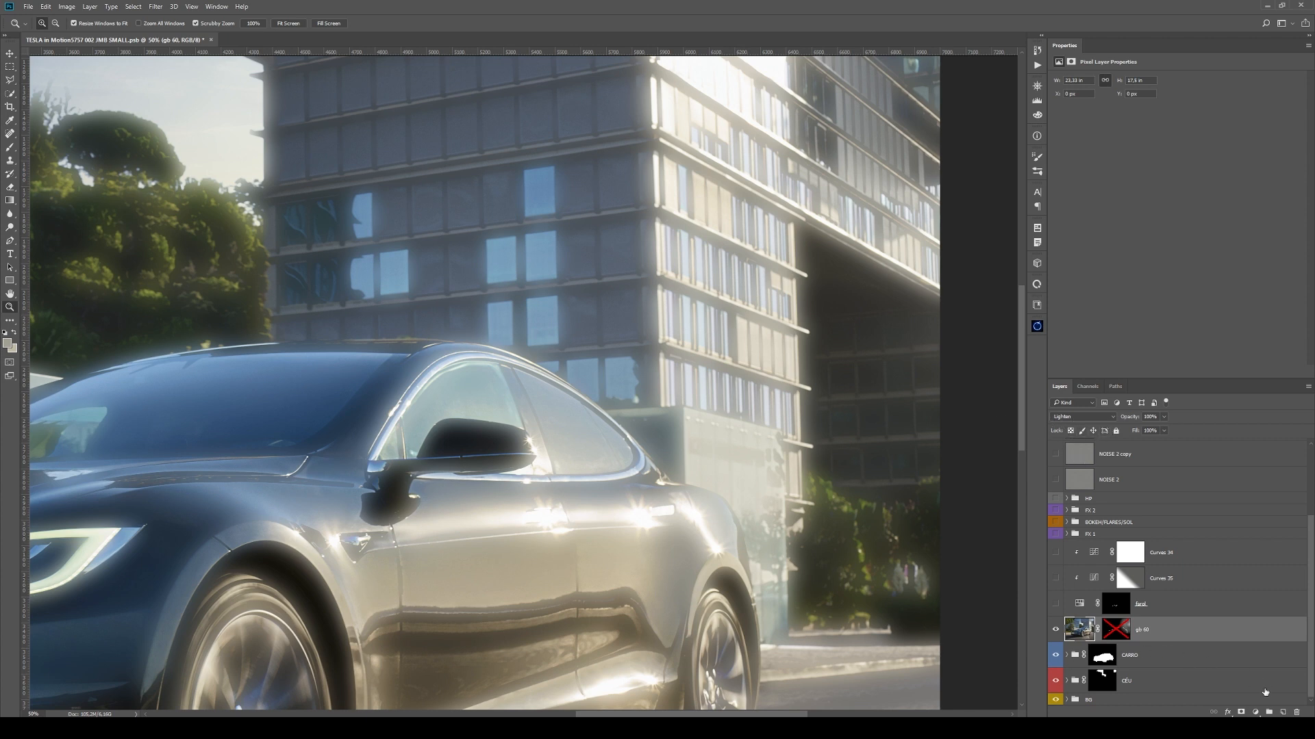
- Try a Curves adjustment clipped to the gb 60 layer that darkens its midtones, and delete it
{"action": "left_click", "coordinate": [1255, 713]}
{"action": "left_click", "coordinate": [1243, 552]}
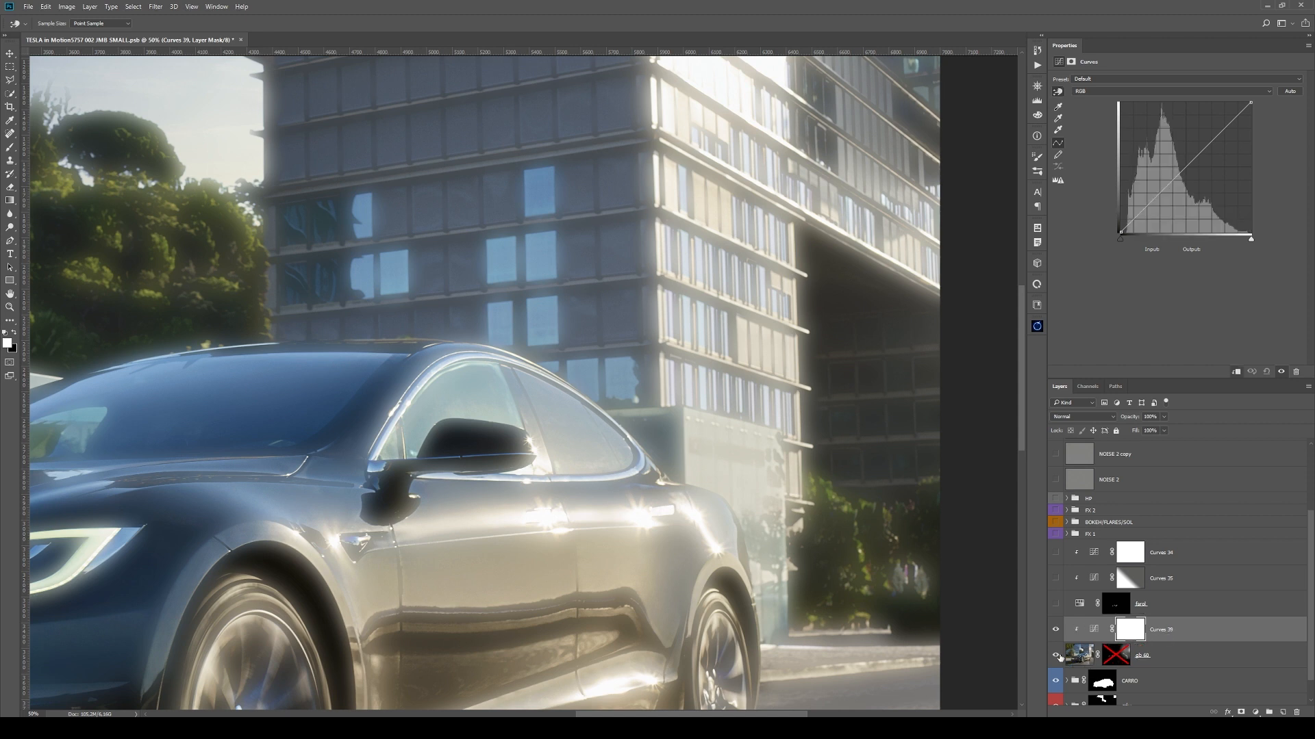
{"action": "left_click_drag", "start_coordinate": [1188, 165], "coordinate": [1182, 183]}
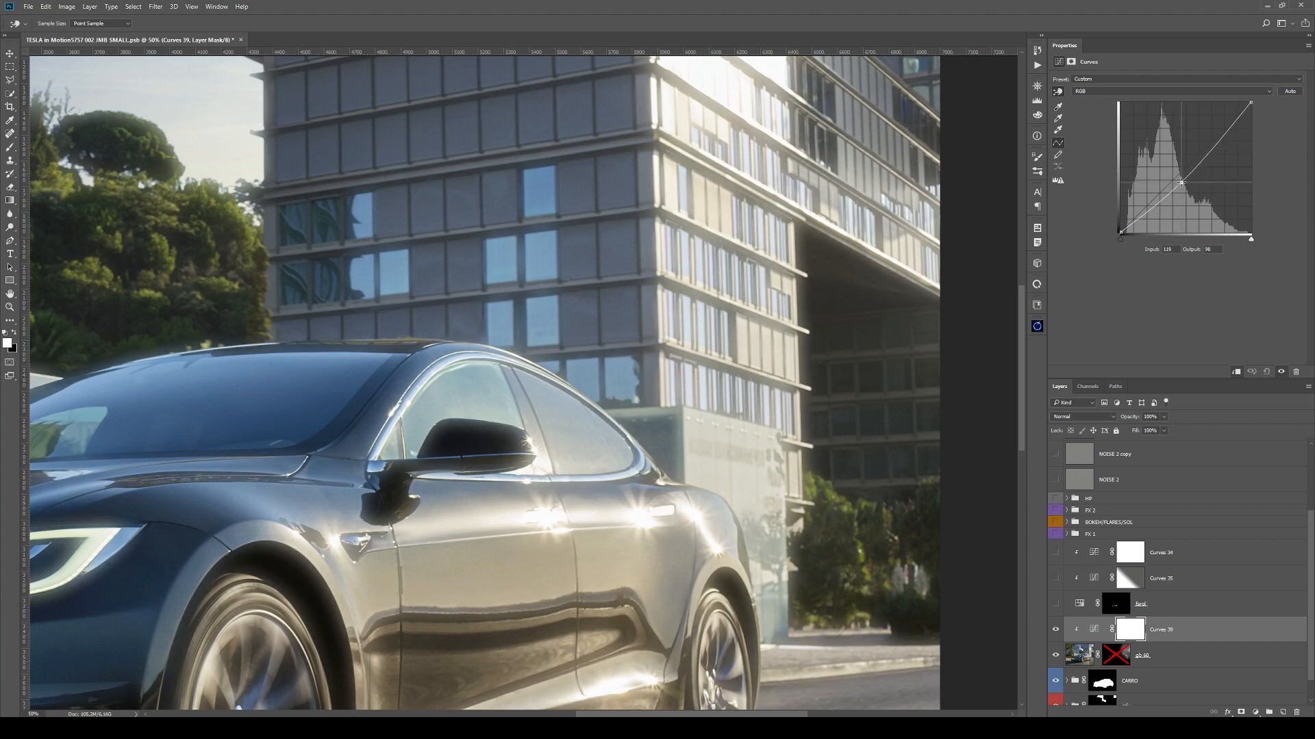
{"action": "left_click_drag", "start_coordinate": [1252, 633], "coordinate": [1296, 712]}
- View the gb 60 layer mask on its own and examine the painted line and the soft circular glow
{"action": "left_click", "coordinate": [1114, 634], "text": "alt"}
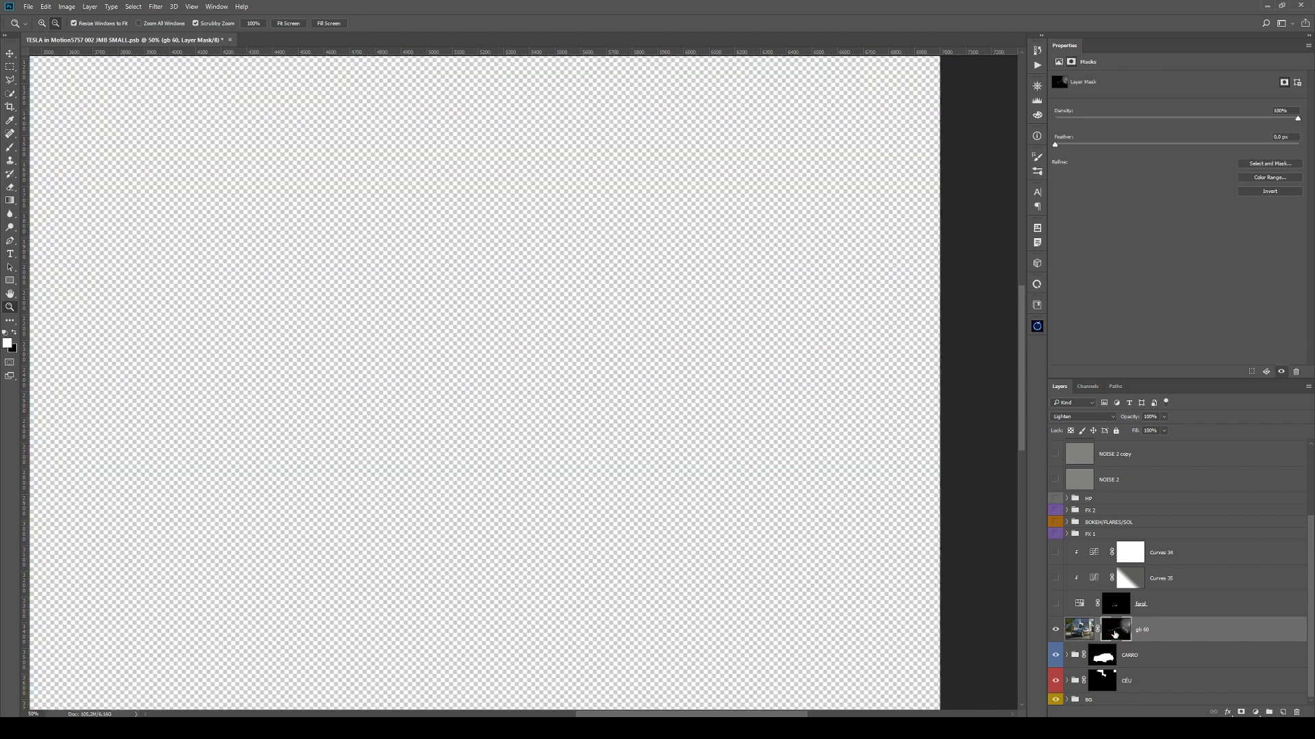
{"action": "left_click_drag", "start_coordinate": [506, 457], "coordinate": [736, 417]}
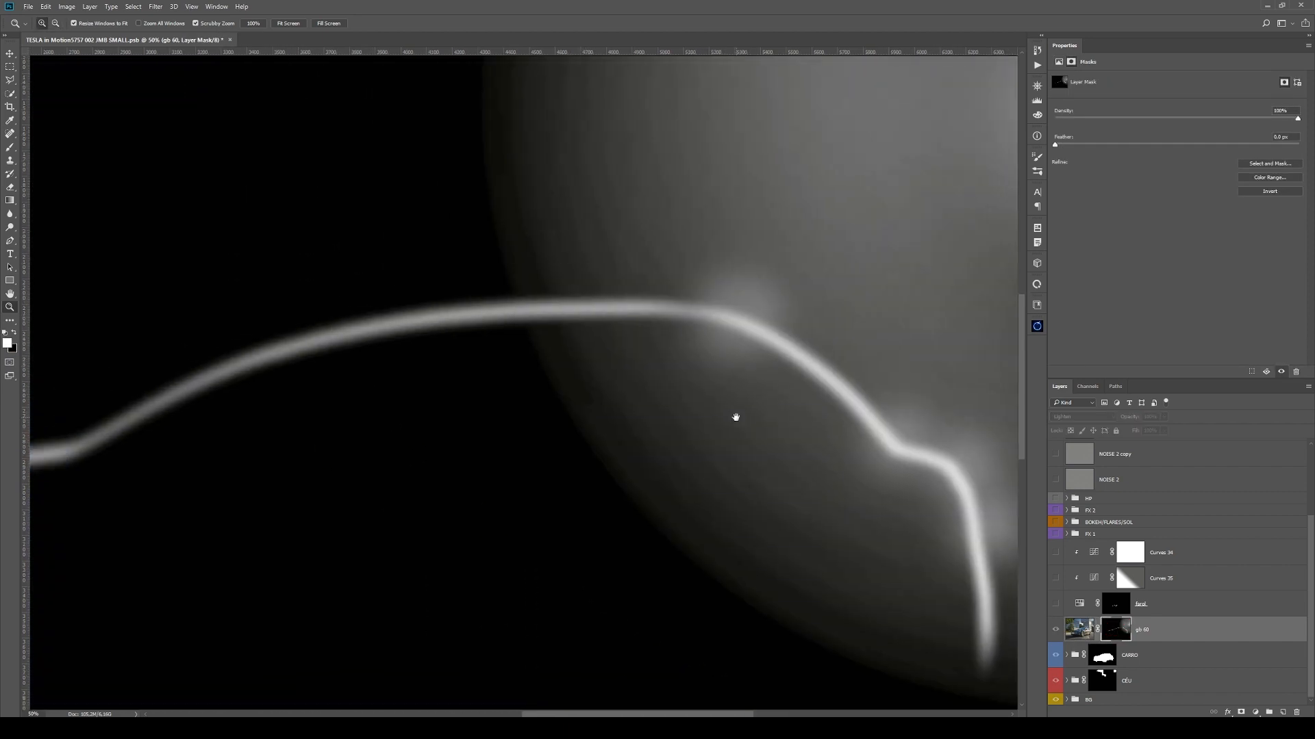
{"action": "left_click_drag", "start_coordinate": [326, 409], "coordinate": [487, 384]}
{"action": "left_click", "coordinate": [435, 426], "text": "alt"}
{"action": "left_click", "coordinate": [185, 463], "text": "alt"}
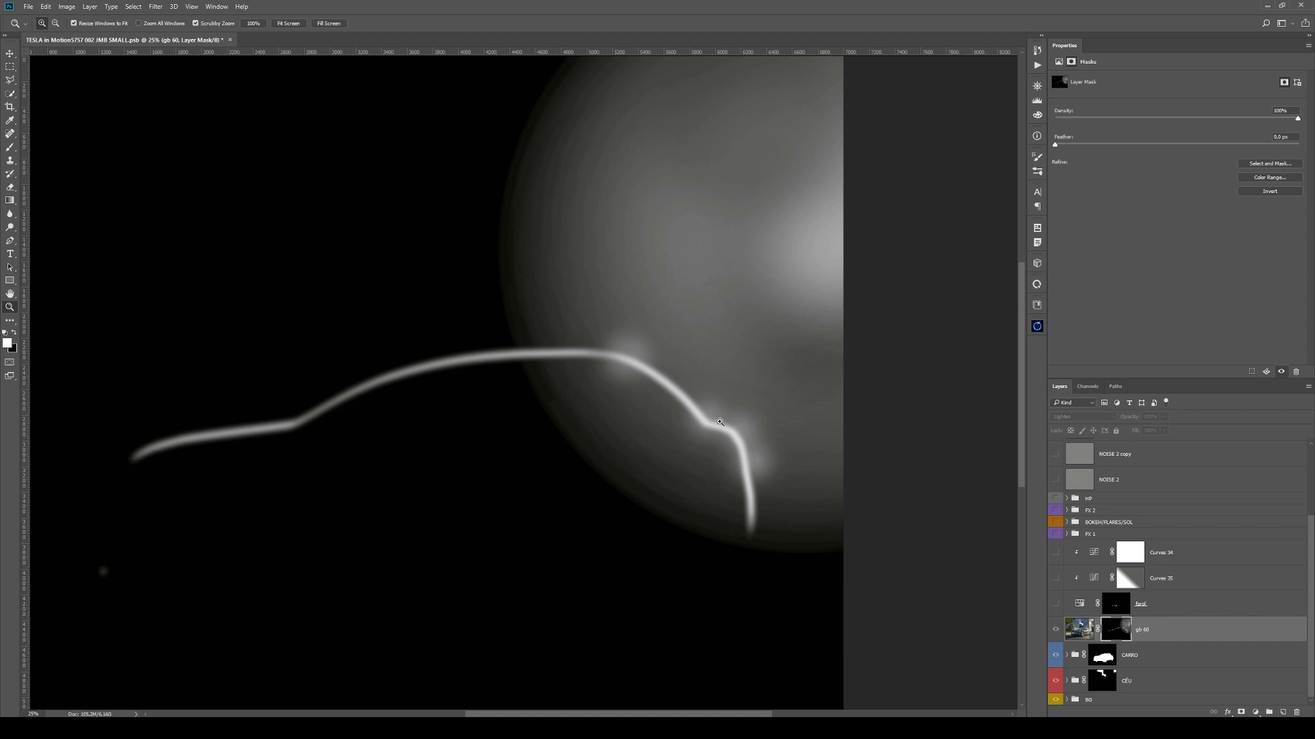
{"action": "left_click_drag", "start_coordinate": [770, 374], "coordinate": [767, 426]}
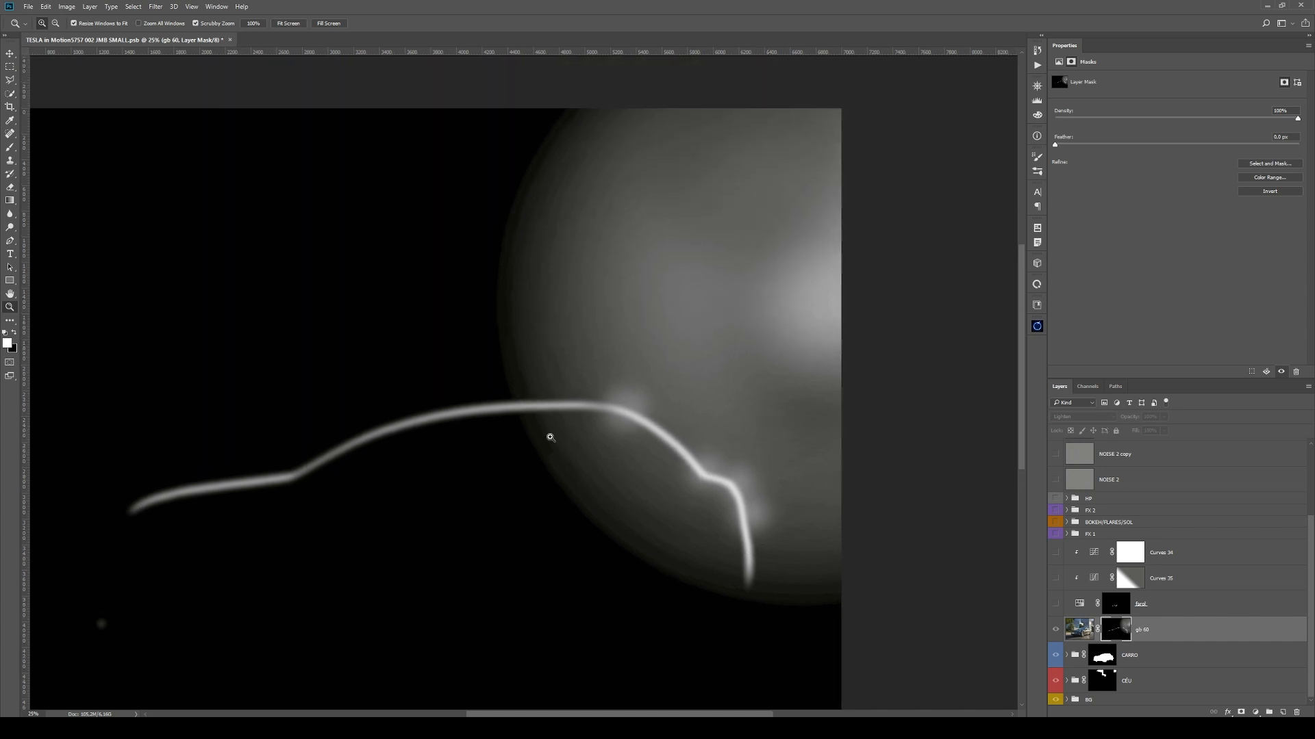
- Choose the Gradient tool with the radial style and return from the gb 60 mask to the image
{"action": "left_click", "coordinate": [9, 200]}
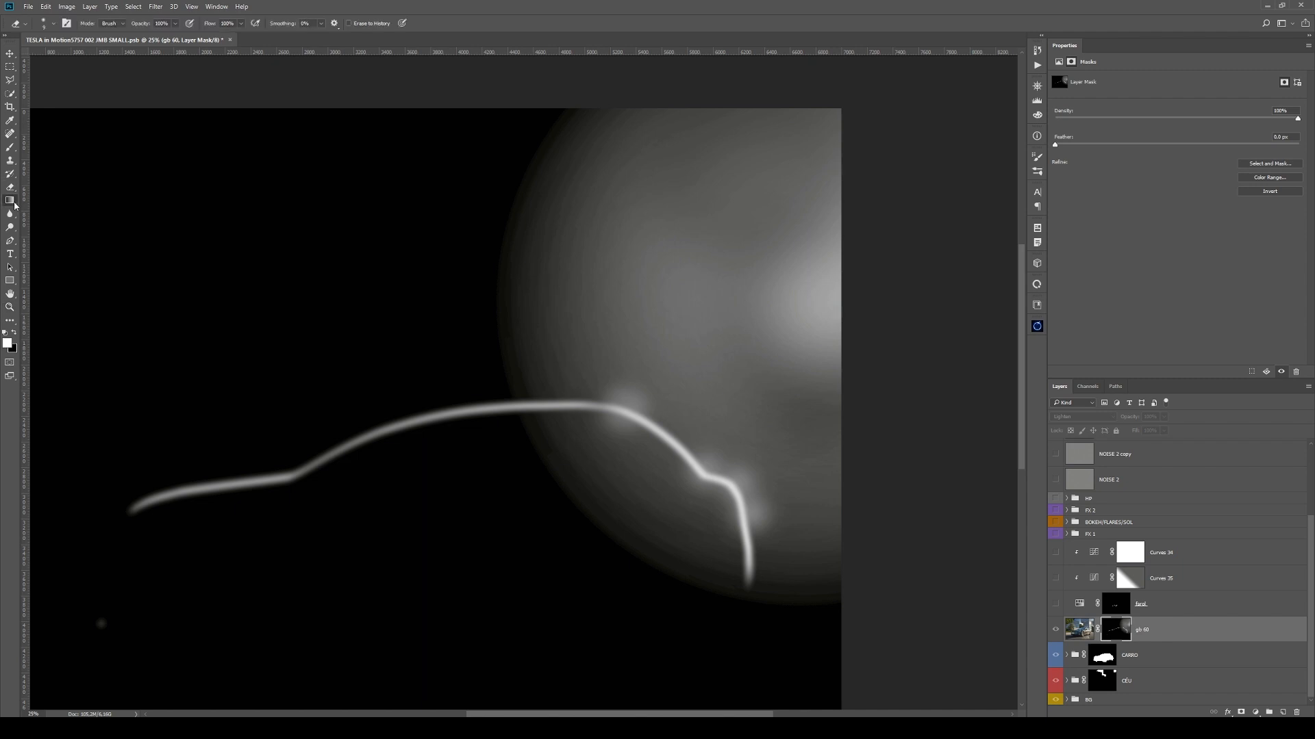
{"action": "left_click", "coordinate": [109, 23]}
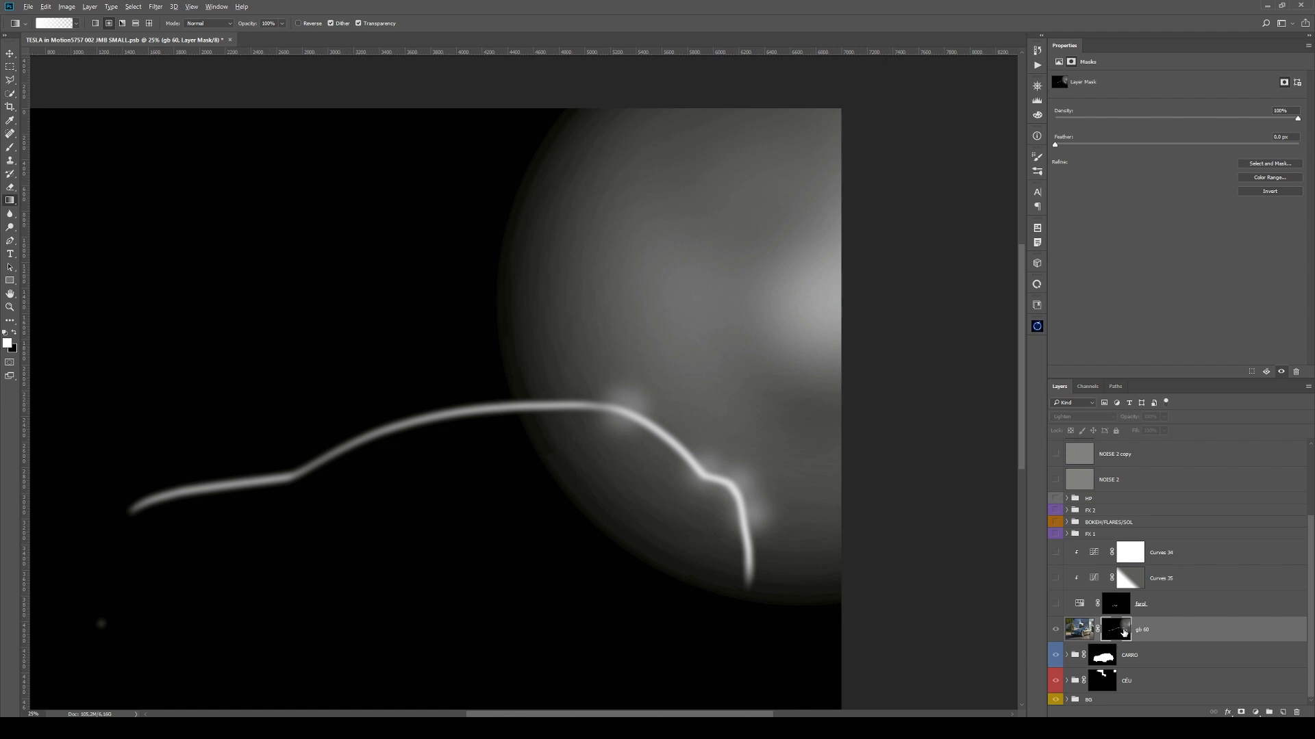
{"action": "left_click", "coordinate": [1124, 632], "text": "alt"}
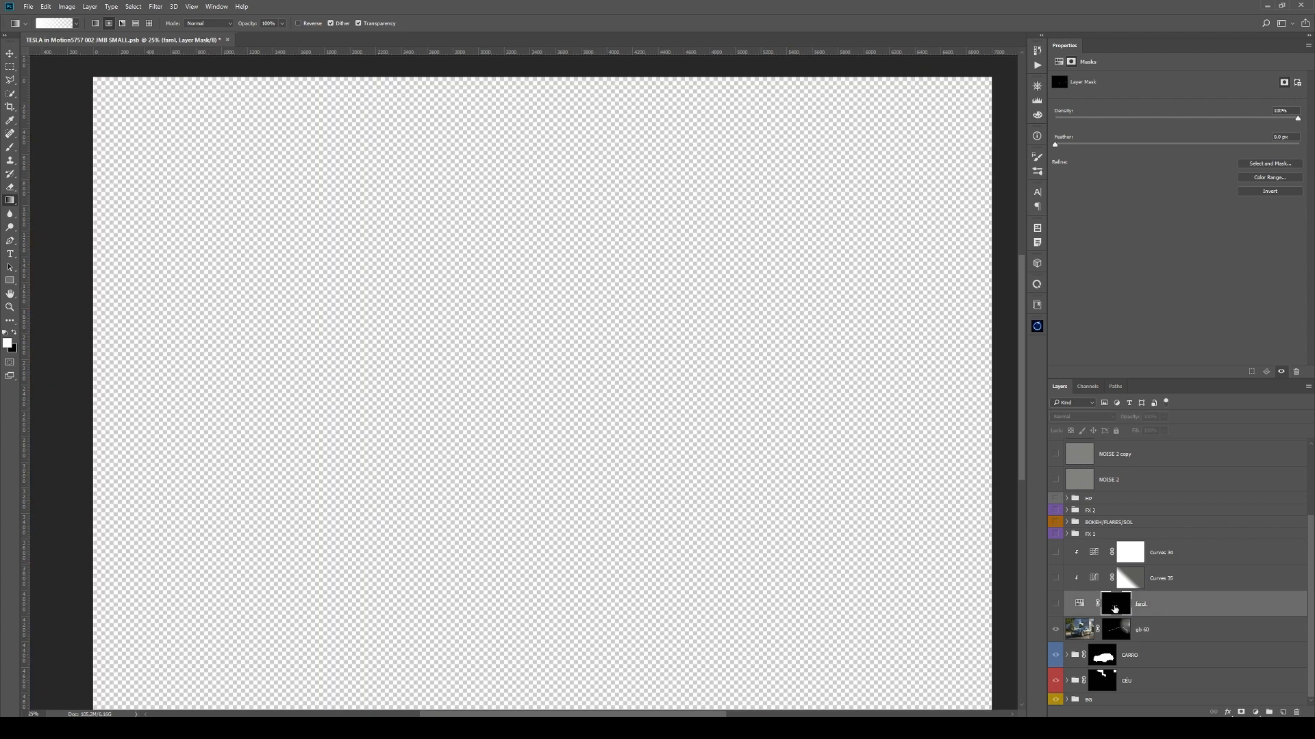
- View the farol layer mask on its own, load it as a selection, and examine the selected headlight in the image
{"action": "left_click", "coordinate": [1116, 604], "text": "alt"}
{"action": "left_click", "coordinate": [1116, 604], "text": "ctrl"}
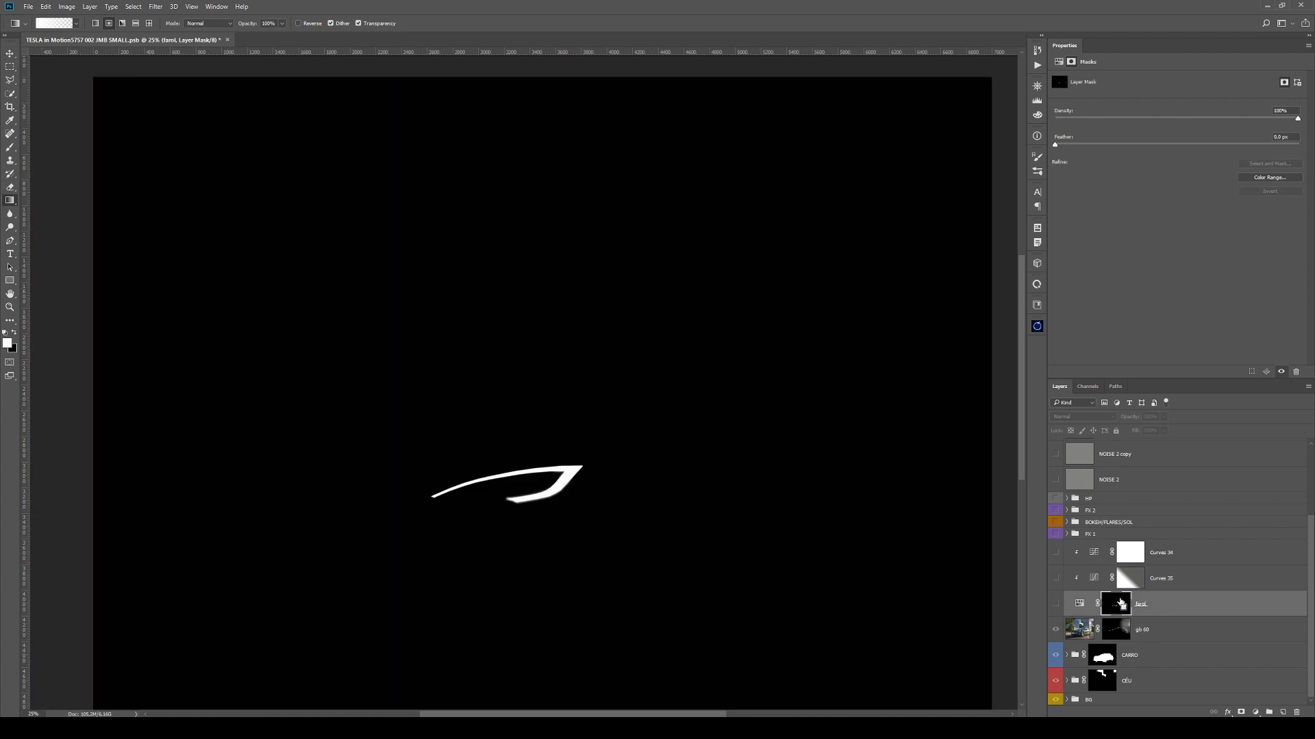
{"action": "left_click", "coordinate": [1115, 604], "text": "alt"}
{"action": "key", "text": "z"}
{"action": "left_click_drag", "start_coordinate": [547, 487], "coordinate": [728, 377]}
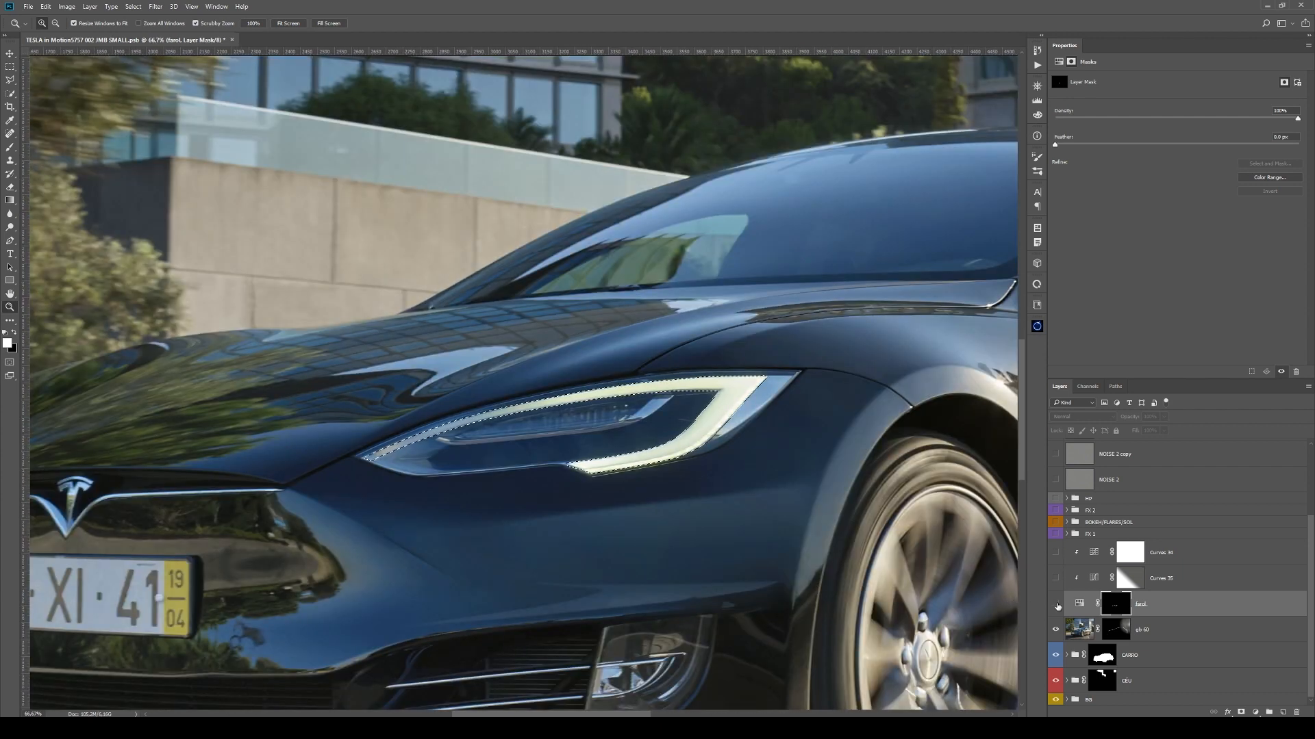
- Show the farol layer with its Hue/Saturation settings, clear the selection, and compare the headlight with the layer hidden and shown
{"action": "left_click", "coordinate": [1056, 604]}
{"action": "left_click", "coordinate": [1079, 604]}
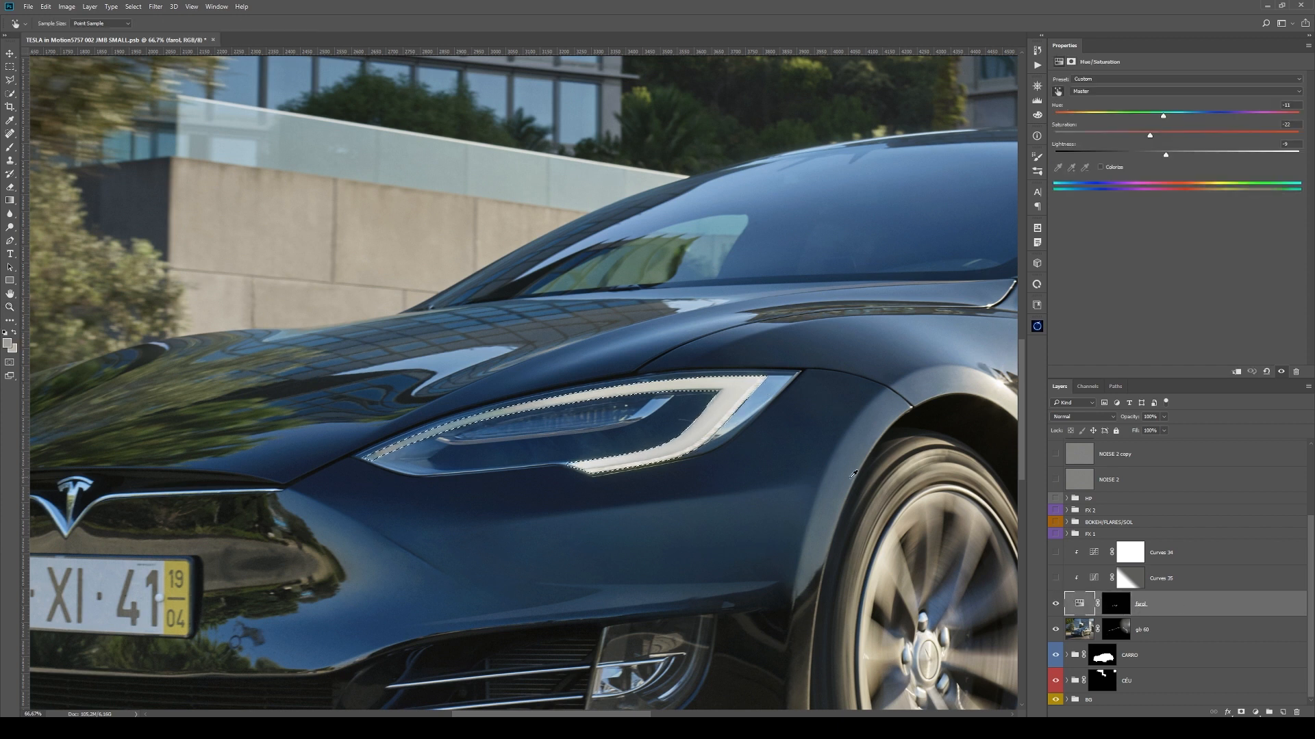
{"action": "key", "text": "ctrl+d"}
{"action": "left_click", "coordinate": [1055, 604]}
{"action": "left_click", "coordinate": [1055, 604]}
{"action": "left_click", "coordinate": [1054, 604]}
{"action": "left_click", "coordinate": [1054, 604]}
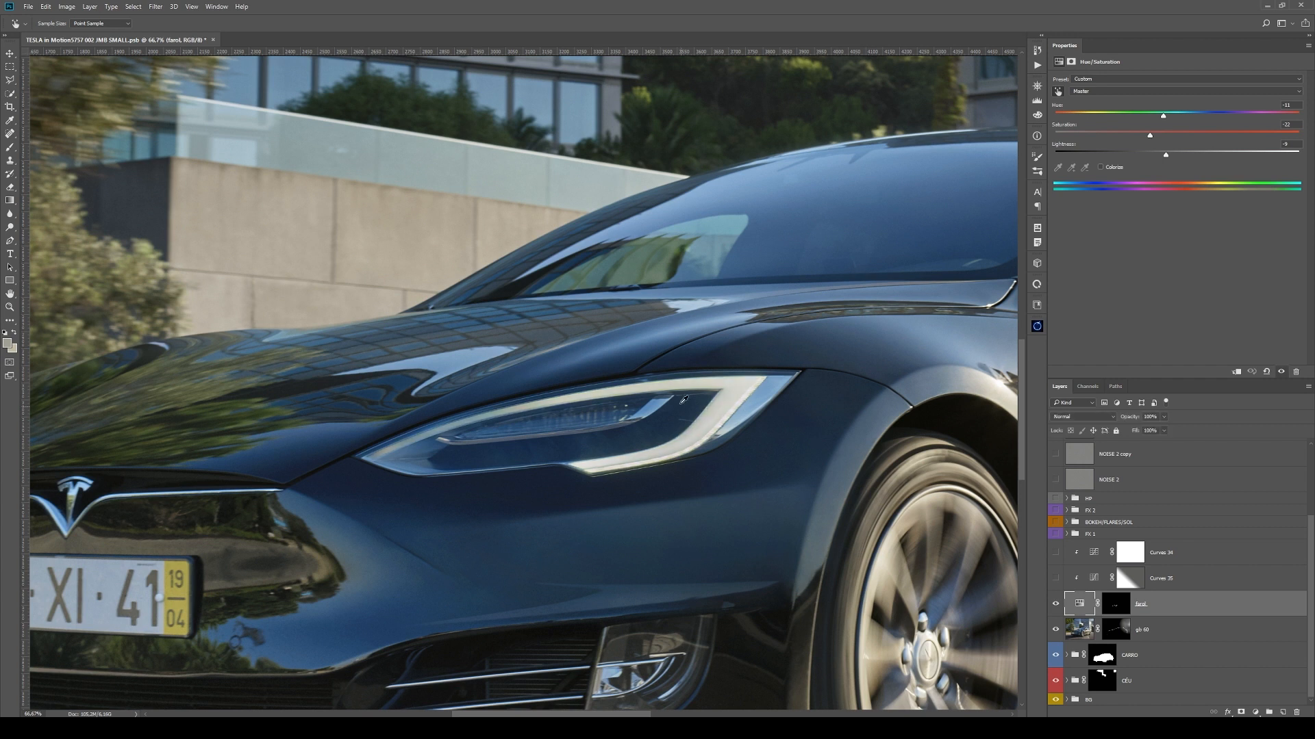
- Show the Curves 35 and Curves 34 layers, display their settings, and check the Curves 34 effect on the headlight
{"action": "left_click", "coordinate": [1055, 578]}
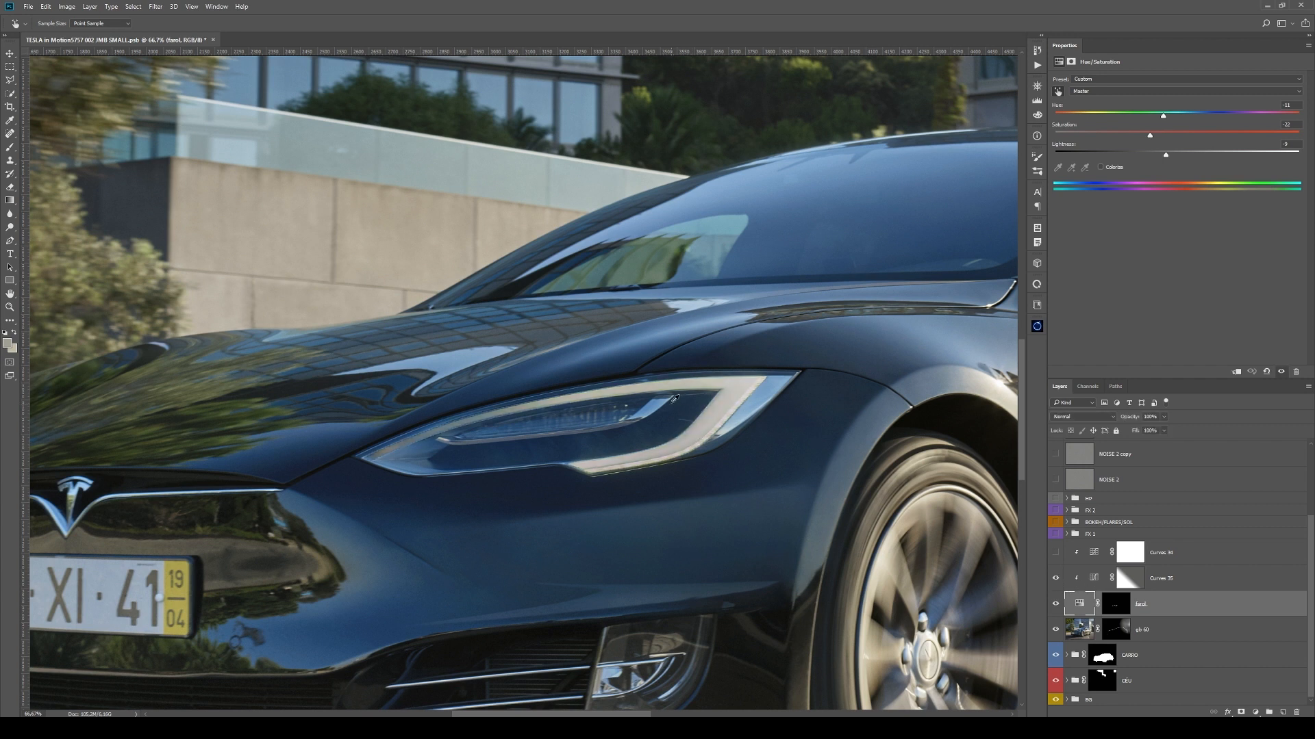
{"action": "left_click", "coordinate": [1154, 582]}
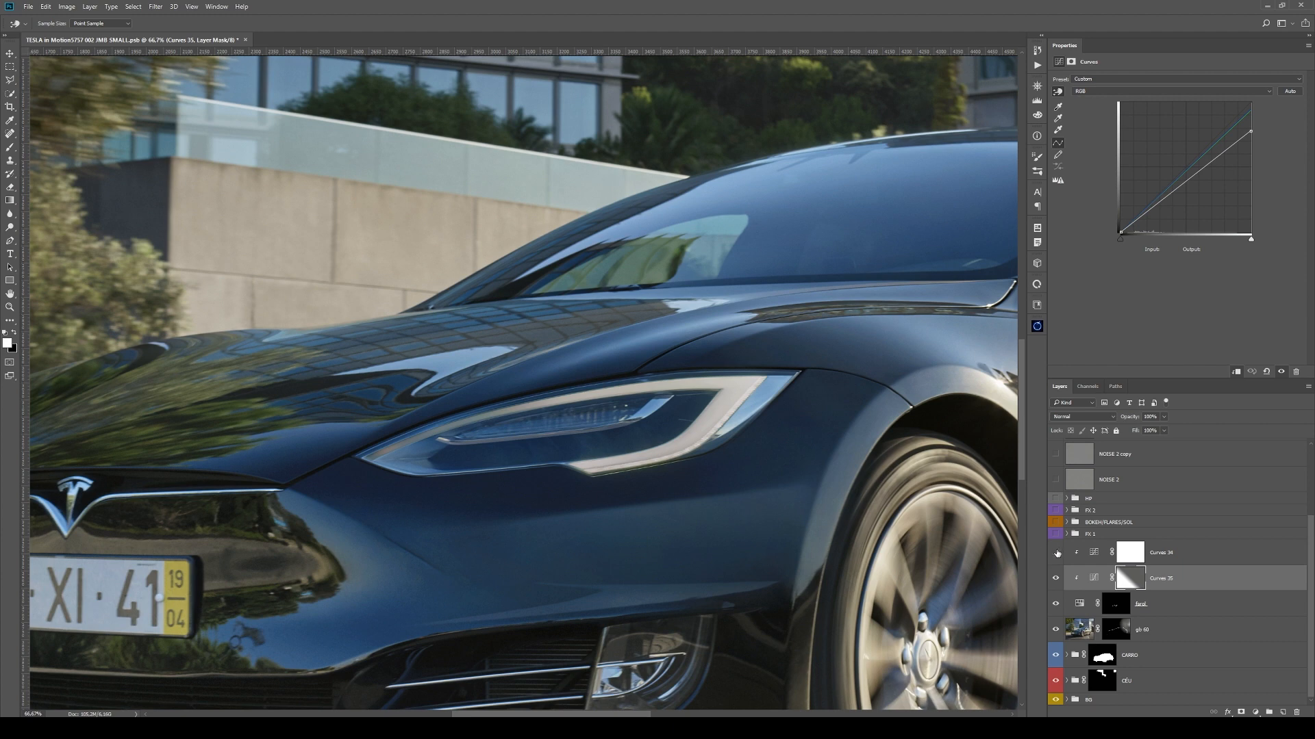
{"action": "left_click", "coordinate": [1173, 550]}
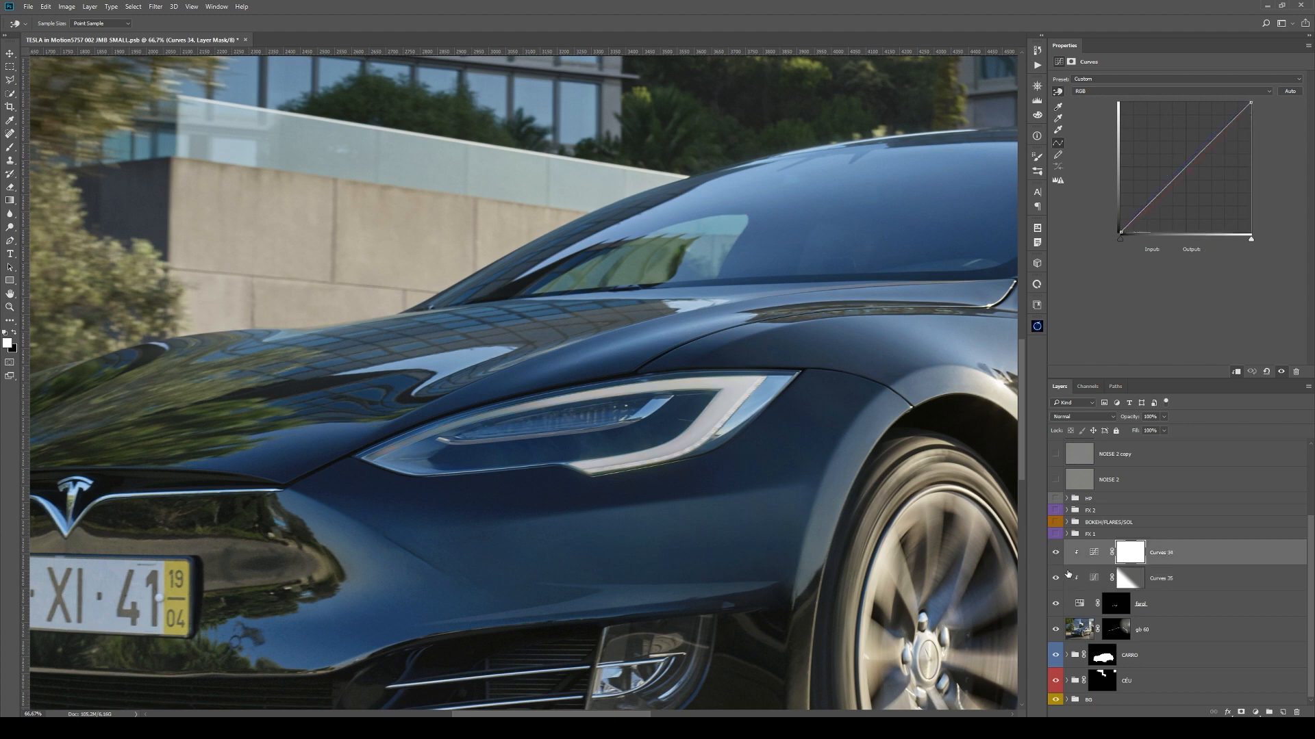
{"action": "left_click", "coordinate": [1056, 556]}
{"action": "key", "text": "z"}
{"action": "left_click_drag", "start_coordinate": [699, 388], "coordinate": [699, 388]}
{"action": "left_click", "coordinate": [1056, 553]}
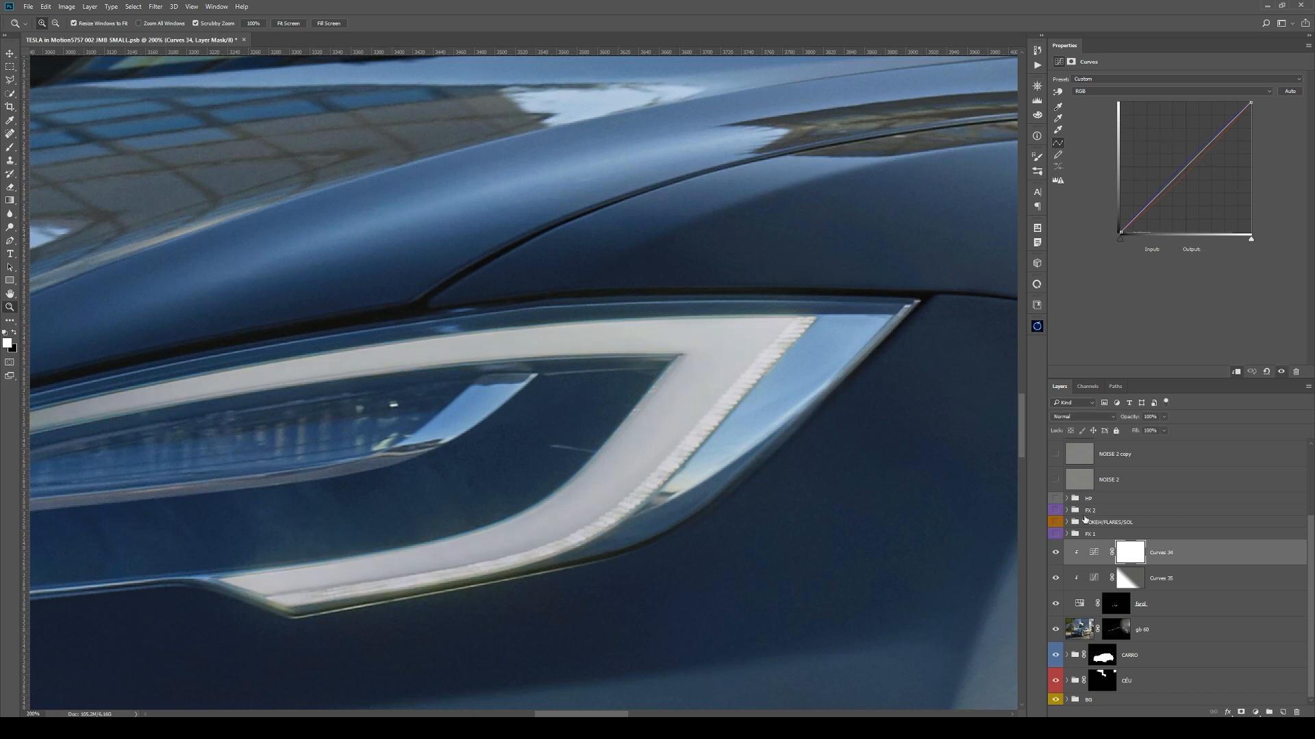
- Show the FX 1 group and compare the entire image with the group hidden and shown
{"action": "left_click", "coordinate": [804, 461], "text": "alt"}
{"action": "left_click", "coordinate": [805, 468], "text": "alt"}
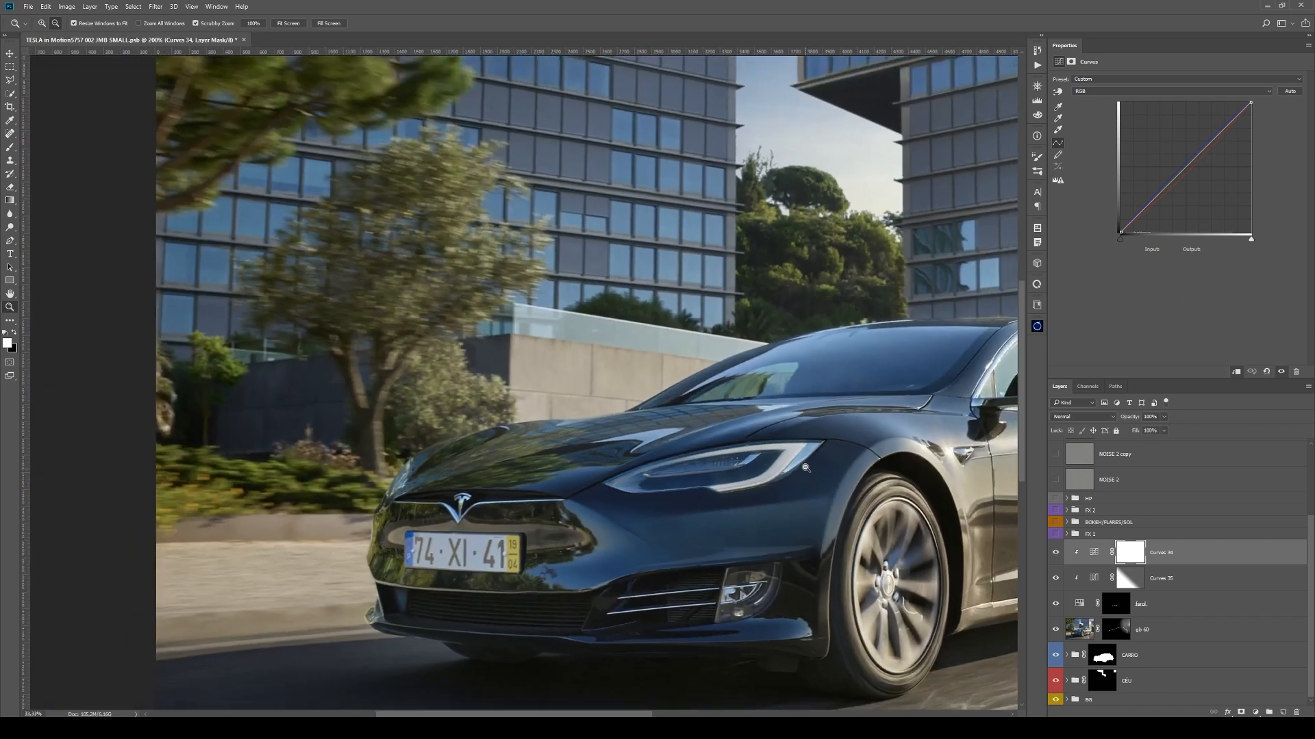
{"action": "left_click", "coordinate": [805, 468], "text": "alt"}
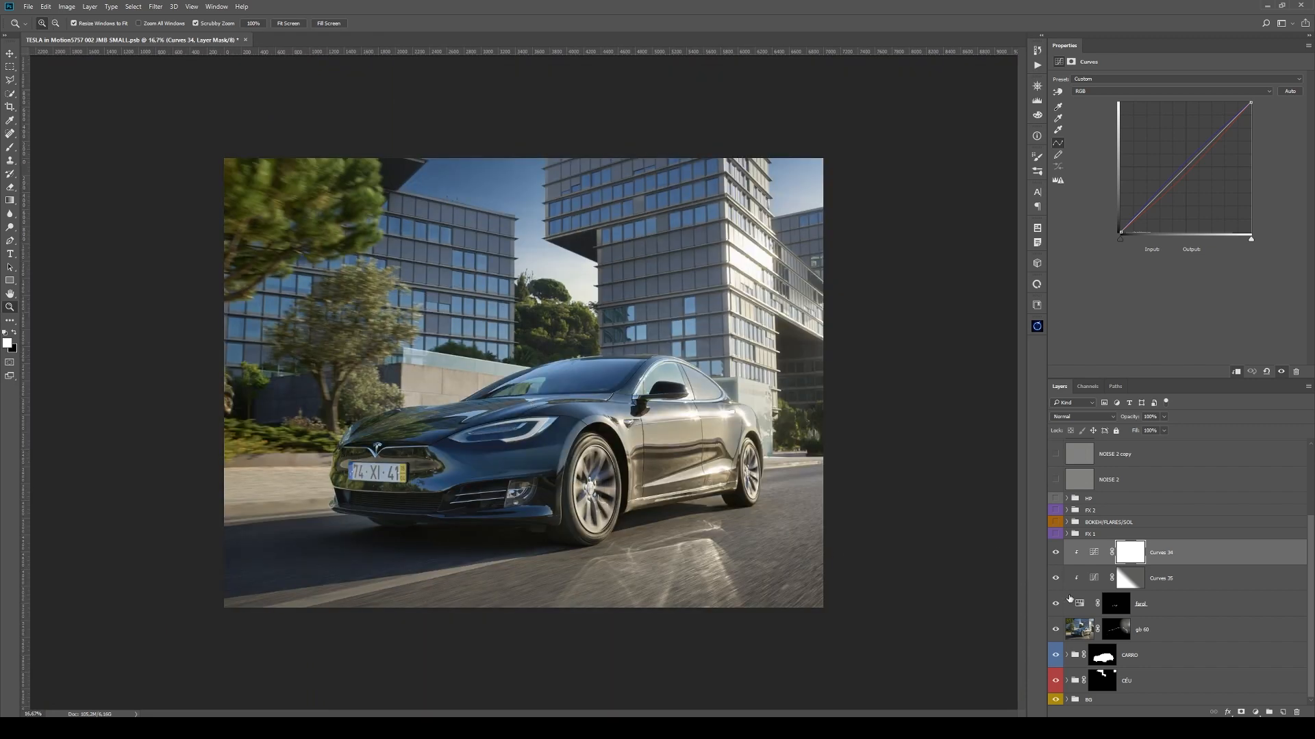
{"action": "left_click", "coordinate": [1104, 535]}
{"action": "left_click", "coordinate": [1056, 535]}
{"action": "left_click", "coordinate": [1056, 537]}
{"action": "left_click", "coordinate": [1056, 537]}
{"action": "left_click", "coordinate": [1055, 537]}
{"action": "left_click", "coordinate": [1056, 536]}
{"action": "left_click", "coordinate": [1055, 538]}
{"action": "left_click", "coordinate": [1056, 538]}
{"action": "left_click", "coordinate": [1056, 538]}
{"action": "left_click", "coordinate": [1056, 539]}
{"action": "left_click", "coordinate": [1056, 538]}
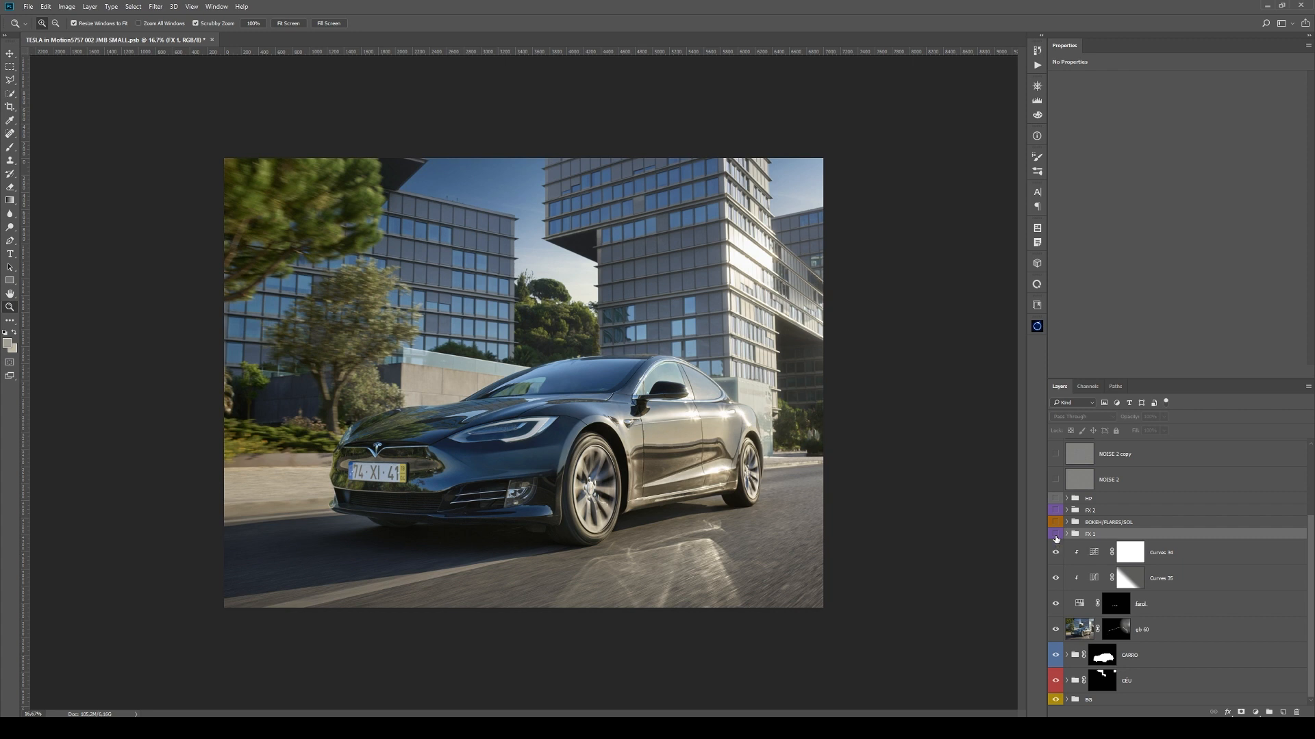
{"action": "left_click", "coordinate": [1056, 535]}
- Expand the FX 1 group, look through its layers, and compare the image with and without the group's effect
{"action": "left_click", "coordinate": [1067, 535]}
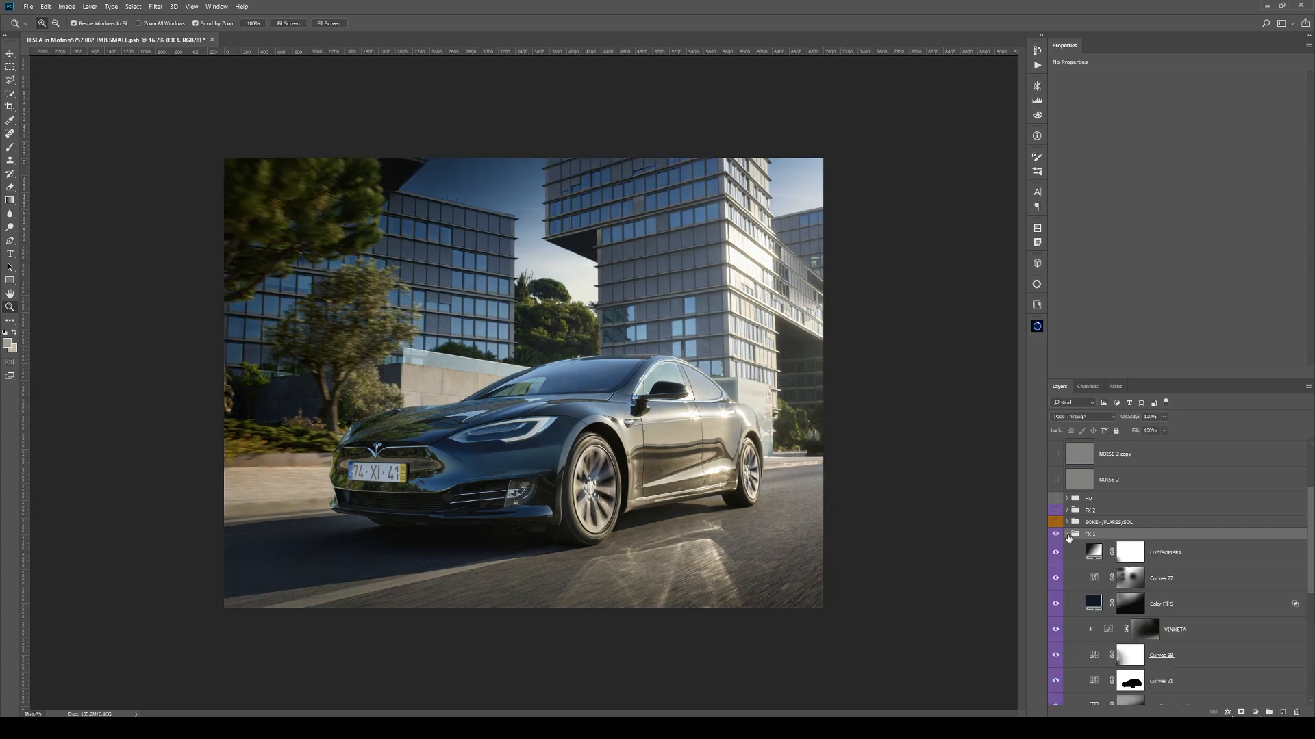
{"action": "scroll", "coordinate": [1065, 551], "scroll_direction": "down", "scroll_amount": 5}
{"action": "scroll", "coordinate": [1066, 554], "scroll_direction": "up", "scroll_amount": 3}
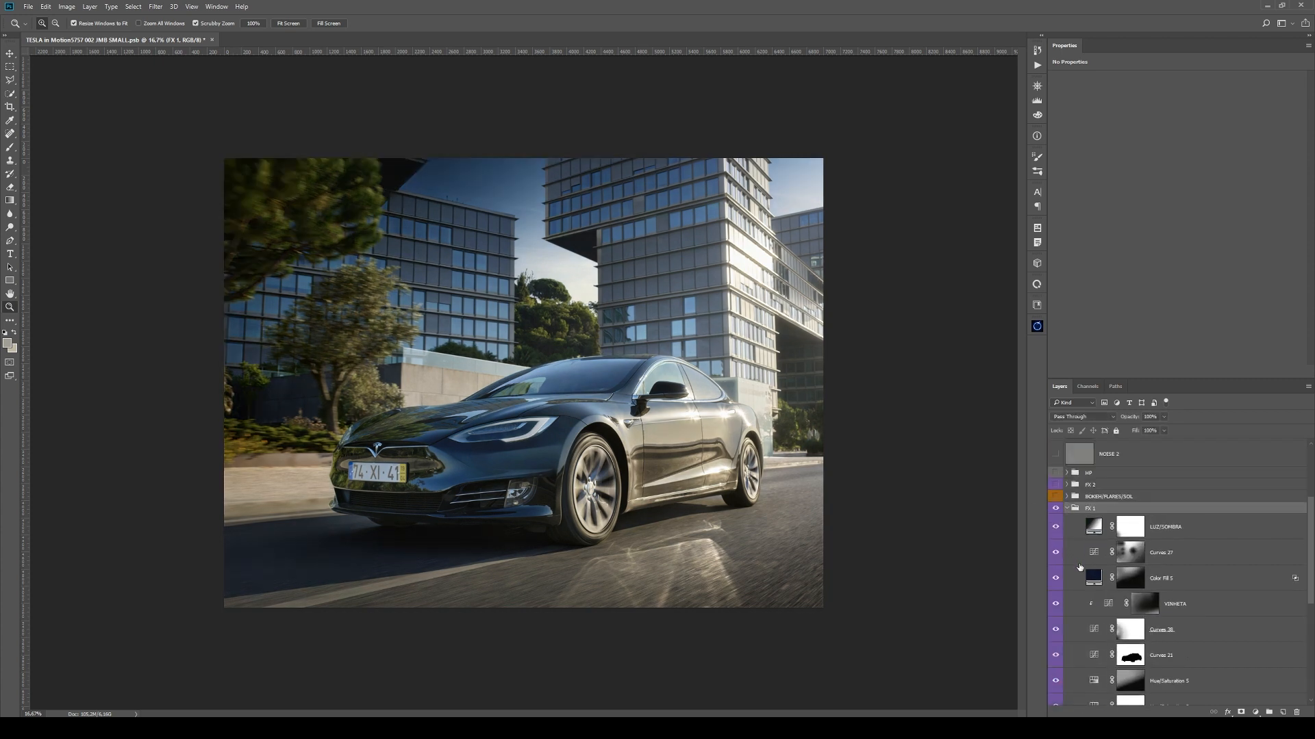
{"action": "left_click", "coordinate": [1055, 457]}
{"action": "left_click", "coordinate": [1055, 456]}
{"action": "left_click", "coordinate": [1055, 456]}
{"action": "left_click", "coordinate": [1055, 456]}
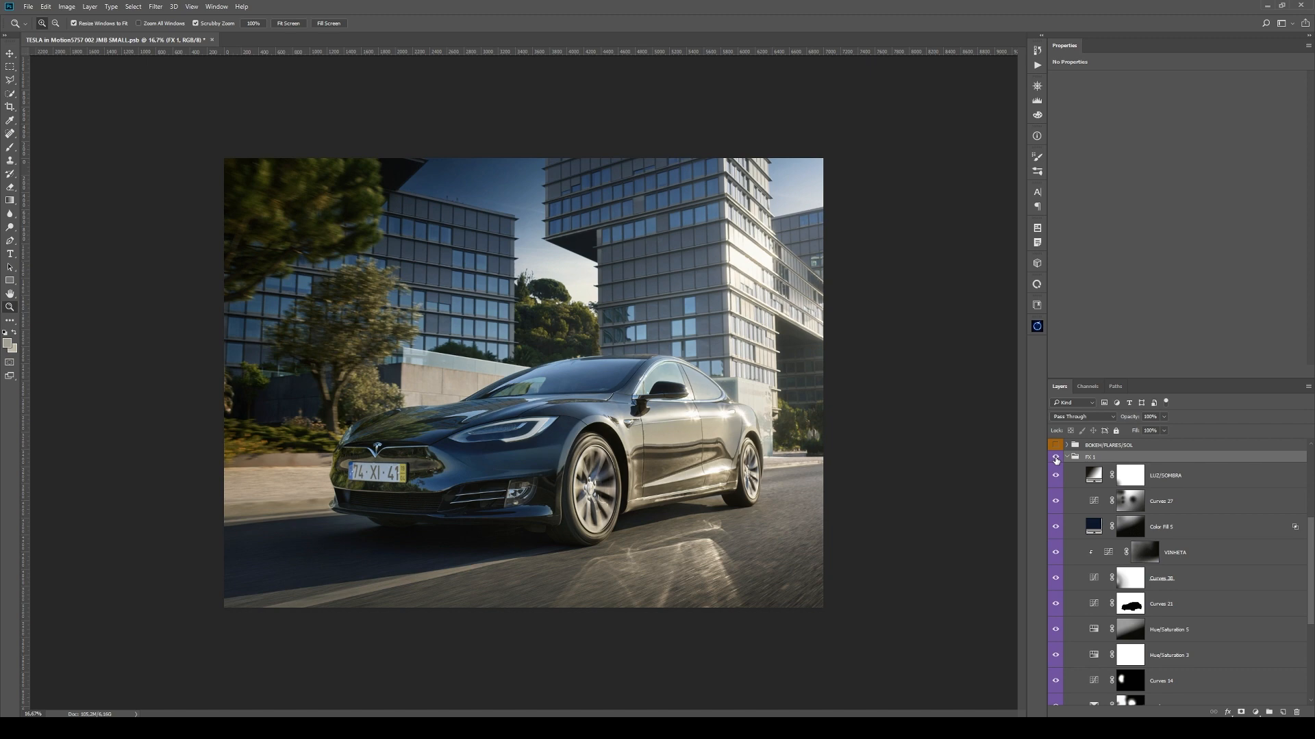
- Hide the individual adjustment layers inside the FX 1 group while keeping the group itself expanded
{"action": "scroll", "coordinate": [1055, 460], "scroll_direction": "up", "scroll_amount": 2}
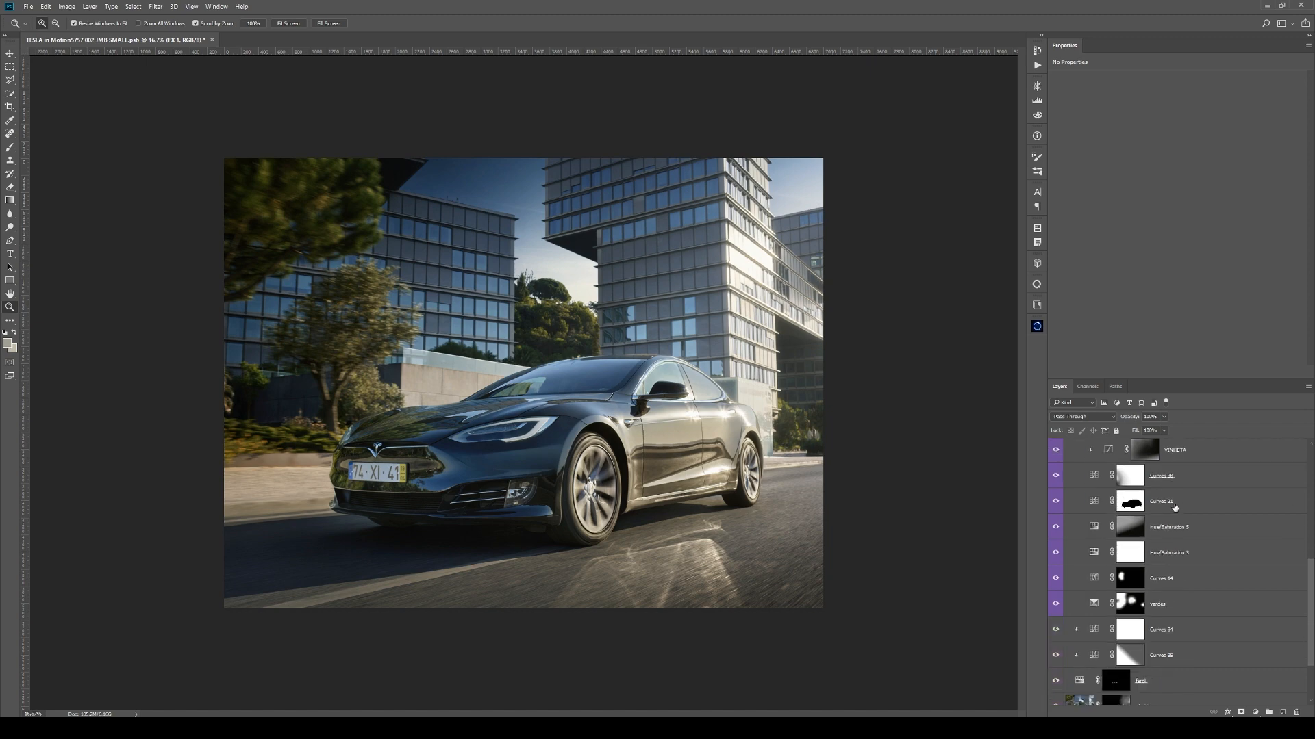
{"action": "left_click_drag", "start_coordinate": [1055, 504], "coordinate": [1055, 679]}
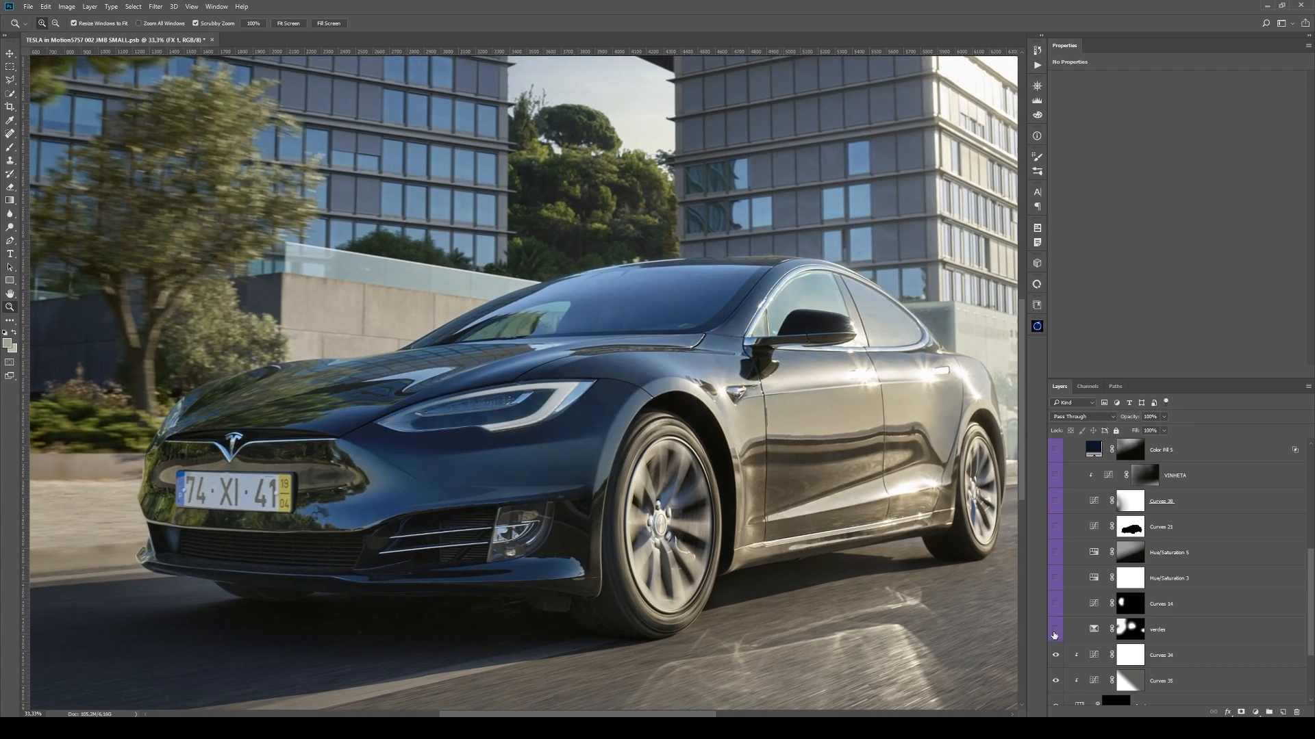
- Load the verdes layer mask as a selection to check its areas, select that layer, and clear the selection
{"action": "left_click", "coordinate": [1128, 634], "text": "ctrl"}
{"action": "left_click_drag", "start_coordinate": [690, 356], "coordinate": [720, 460]}
{"action": "left_click", "coordinate": [719, 415], "text": "alt"}
{"action": "key", "text": "ctrl+d"}
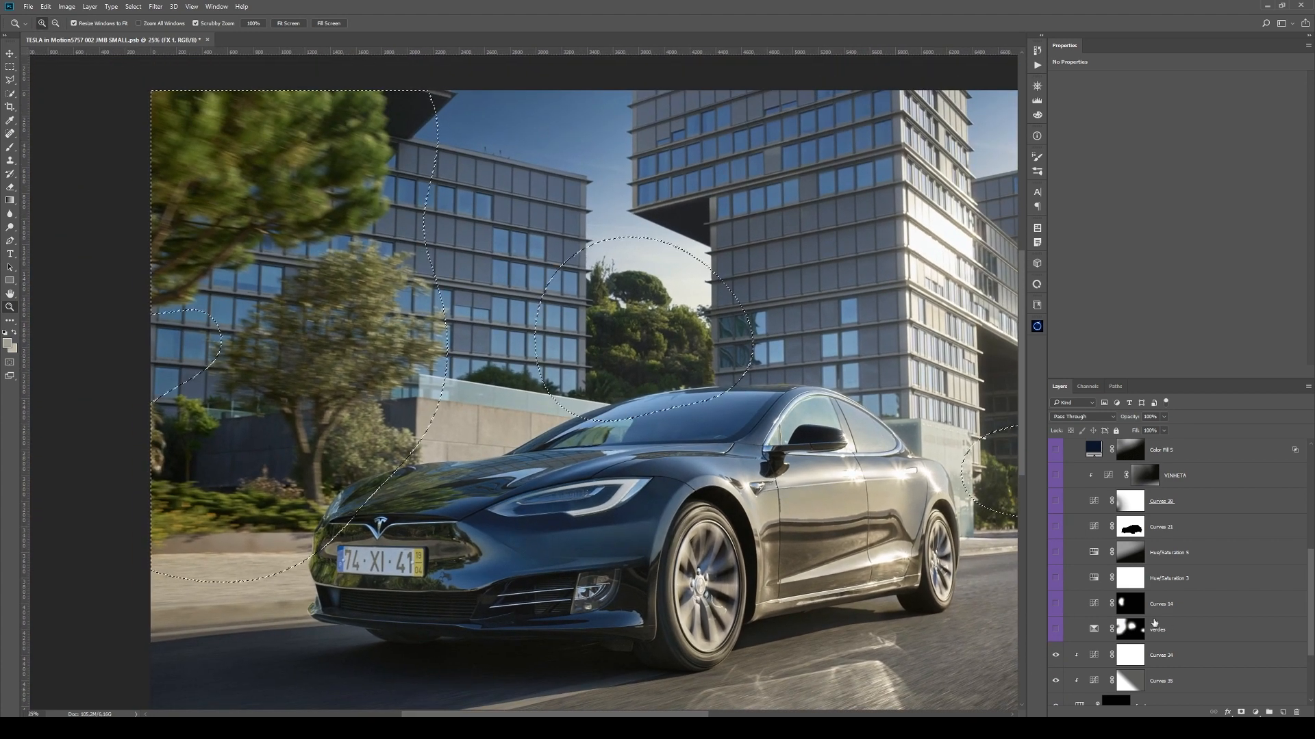
{"action": "left_click", "coordinate": [1092, 630]}
{"action": "key", "text": "ctrl+d"}
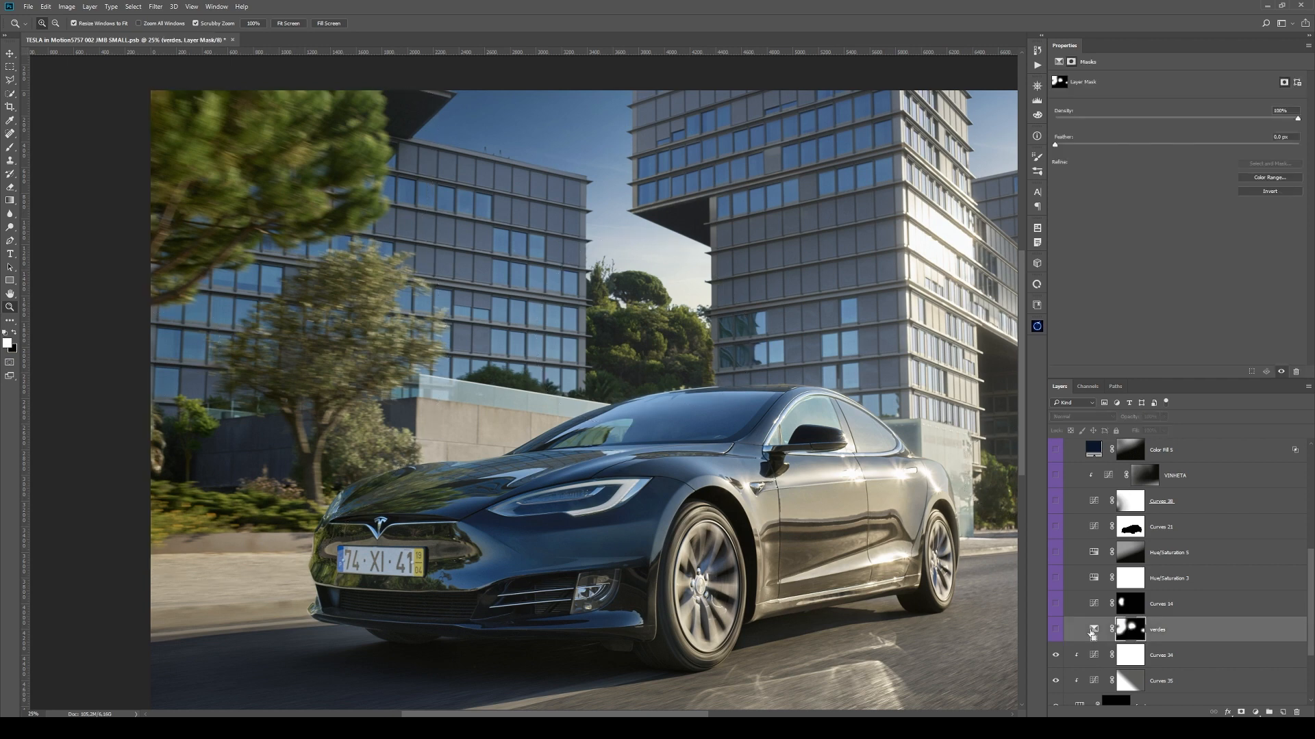
- Show the verdes layer and compare the trees with its effect on and off
{"action": "left_click", "coordinate": [1055, 628]}
{"action": "left_click_drag", "start_coordinate": [437, 252], "coordinate": [404, 260]}
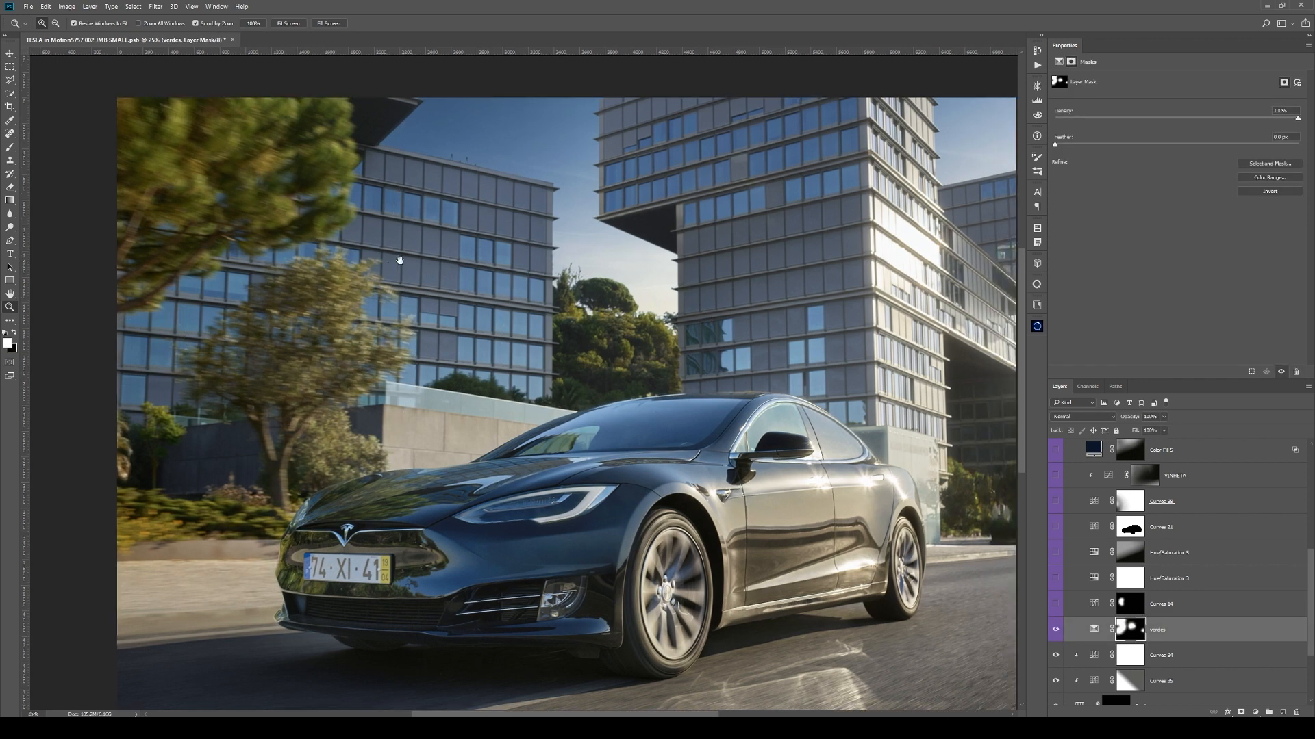
{"action": "left_click", "coordinate": [1051, 633]}
{"action": "left_click", "coordinate": [1053, 630]}
- Open the verdes Selective Color settings and review the Yellows and Greens adjustments
{"action": "left_click", "coordinate": [1099, 631]}
{"action": "left_click", "coordinate": [1094, 90]}
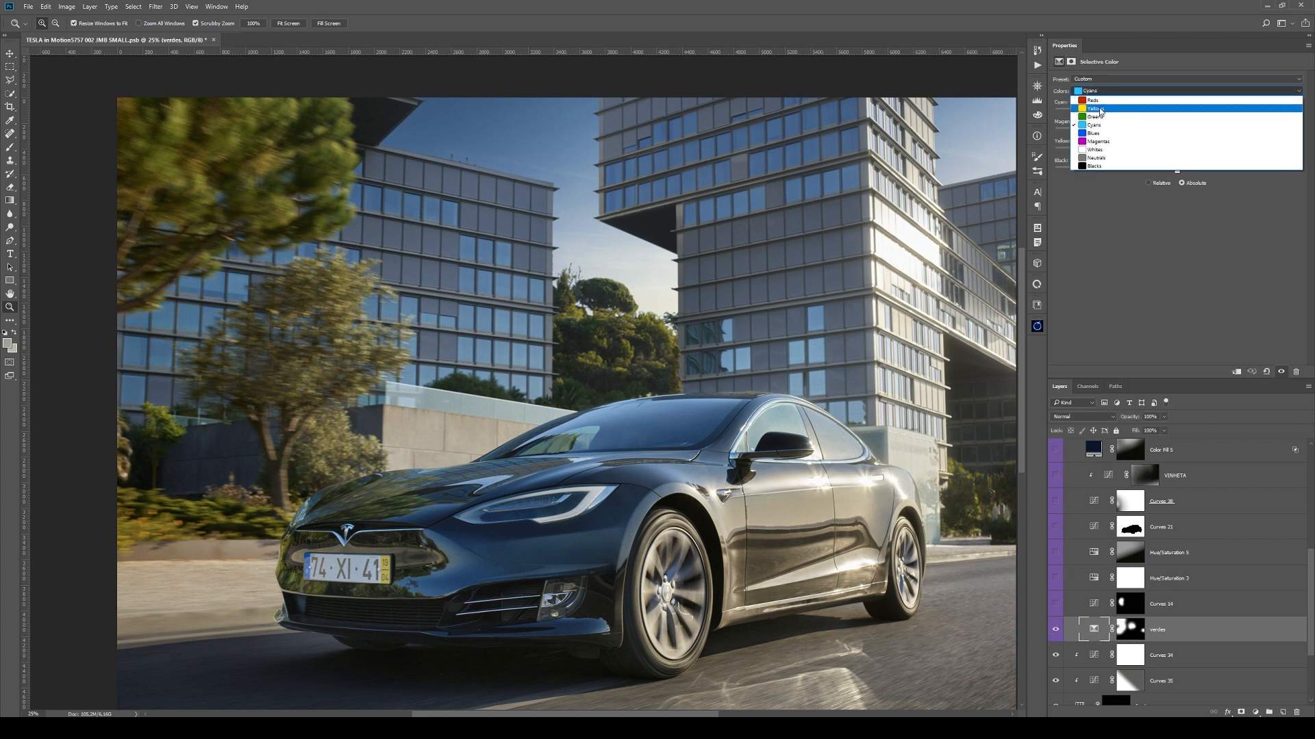
{"action": "left_click", "coordinate": [1090, 106]}
{"action": "left_click", "coordinate": [1094, 90]}
{"action": "left_click", "coordinate": [1094, 118]}
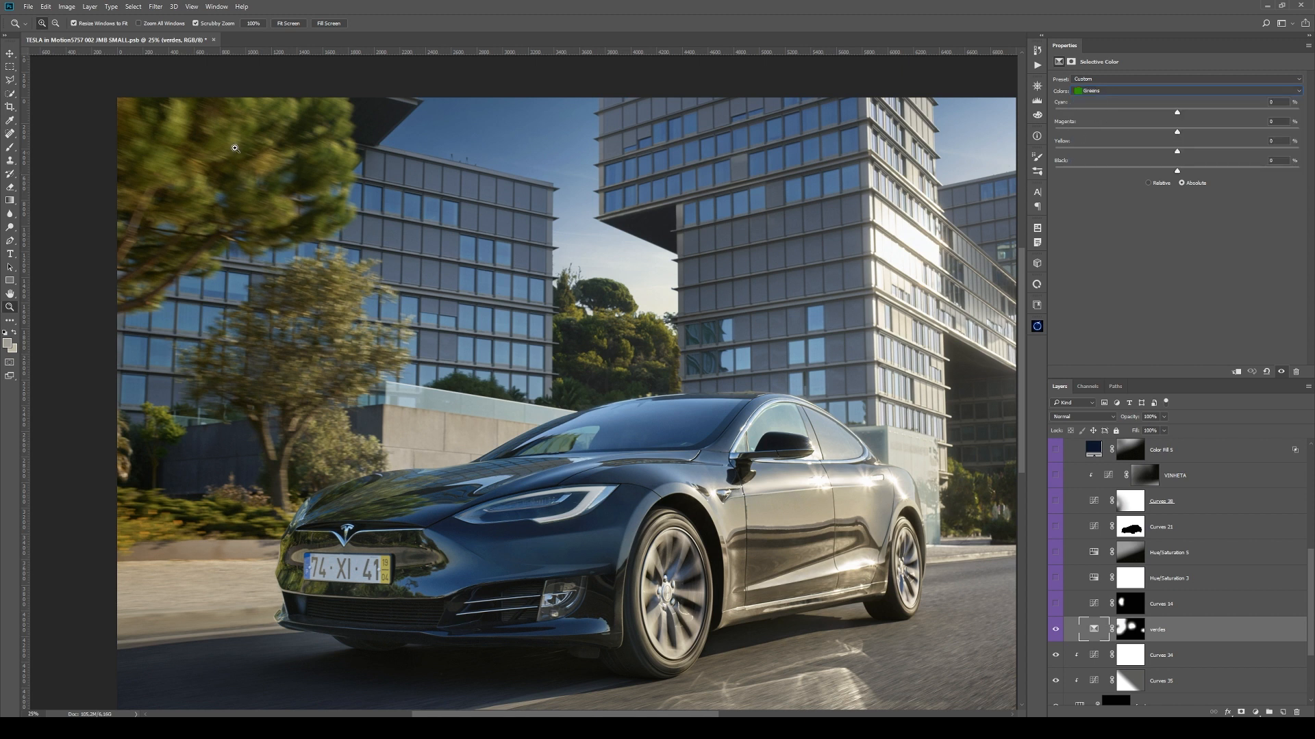
- Return the verdes Selective Color settings to Yellows and compare the entire image with the layer hidden and shown
{"action": "left_click", "coordinate": [1054, 630]}
{"action": "left_click", "coordinate": [1096, 92]}
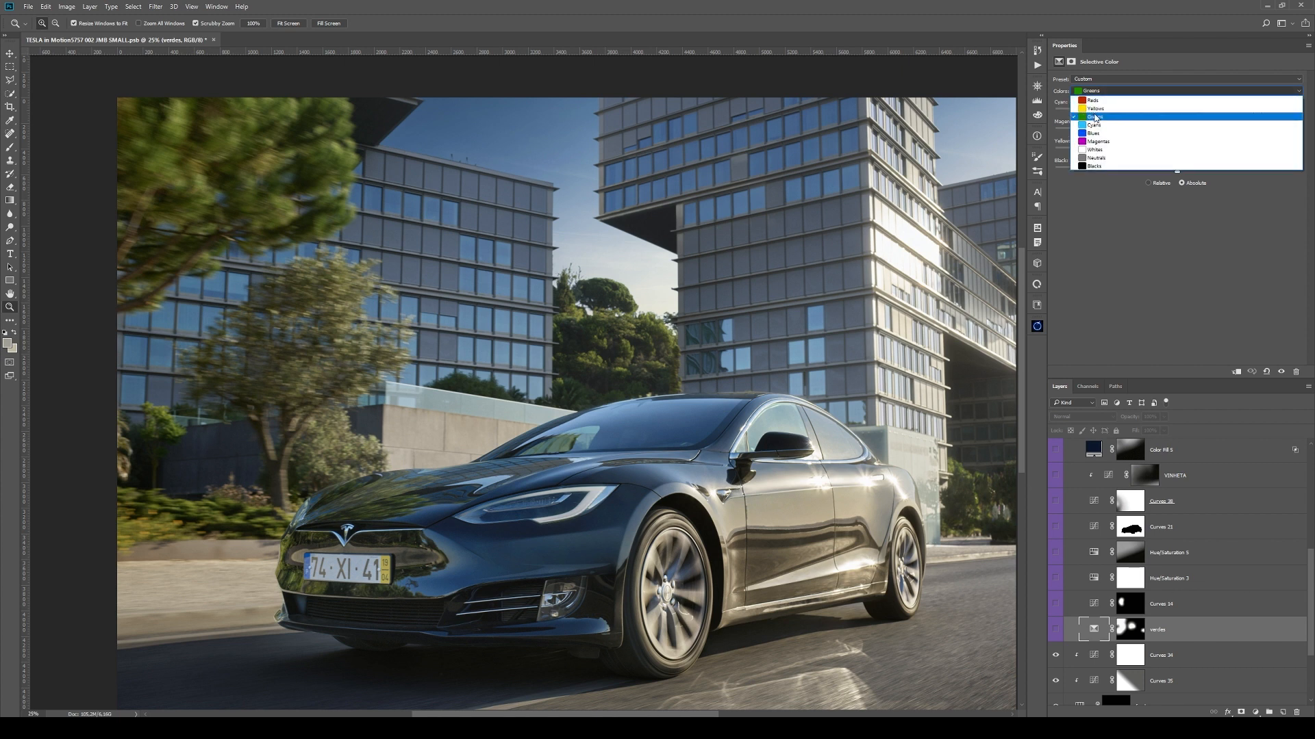
{"action": "left_click", "coordinate": [1097, 109]}
{"action": "left_click", "coordinate": [1055, 628]}
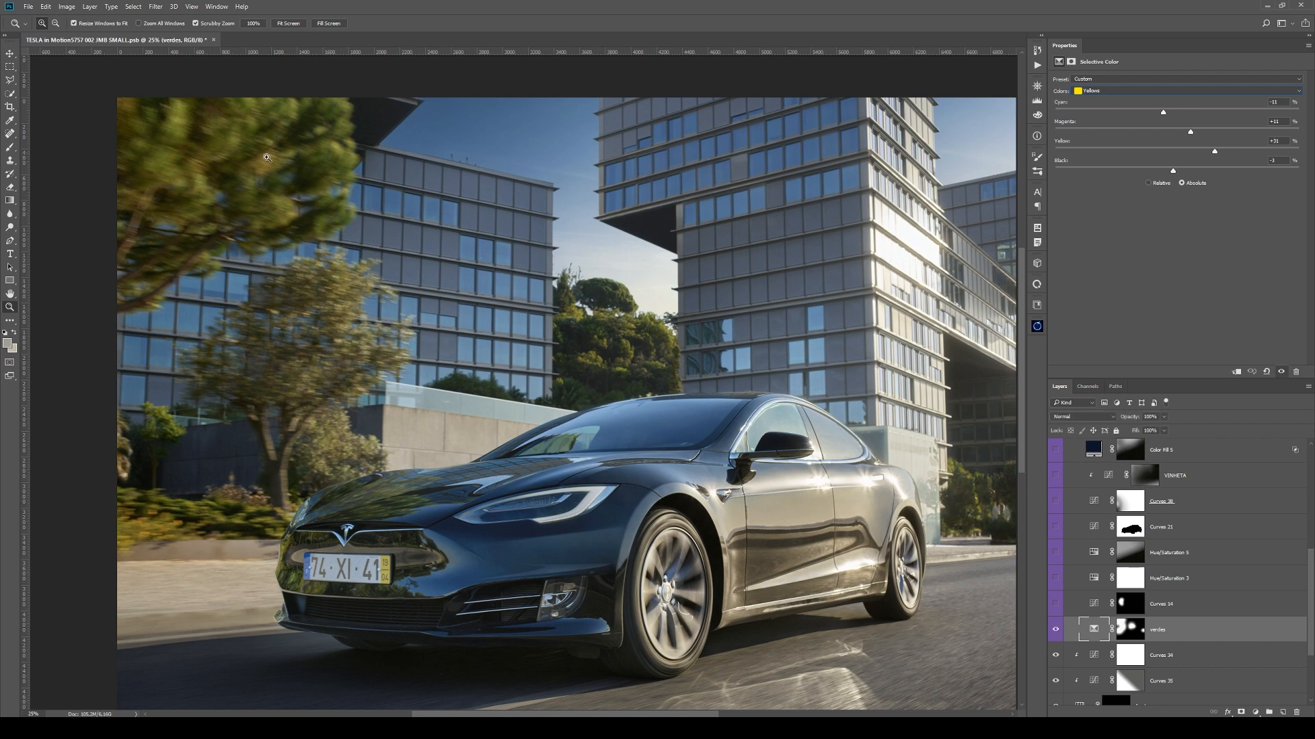
{"action": "left_click", "coordinate": [437, 281], "text": "alt"}
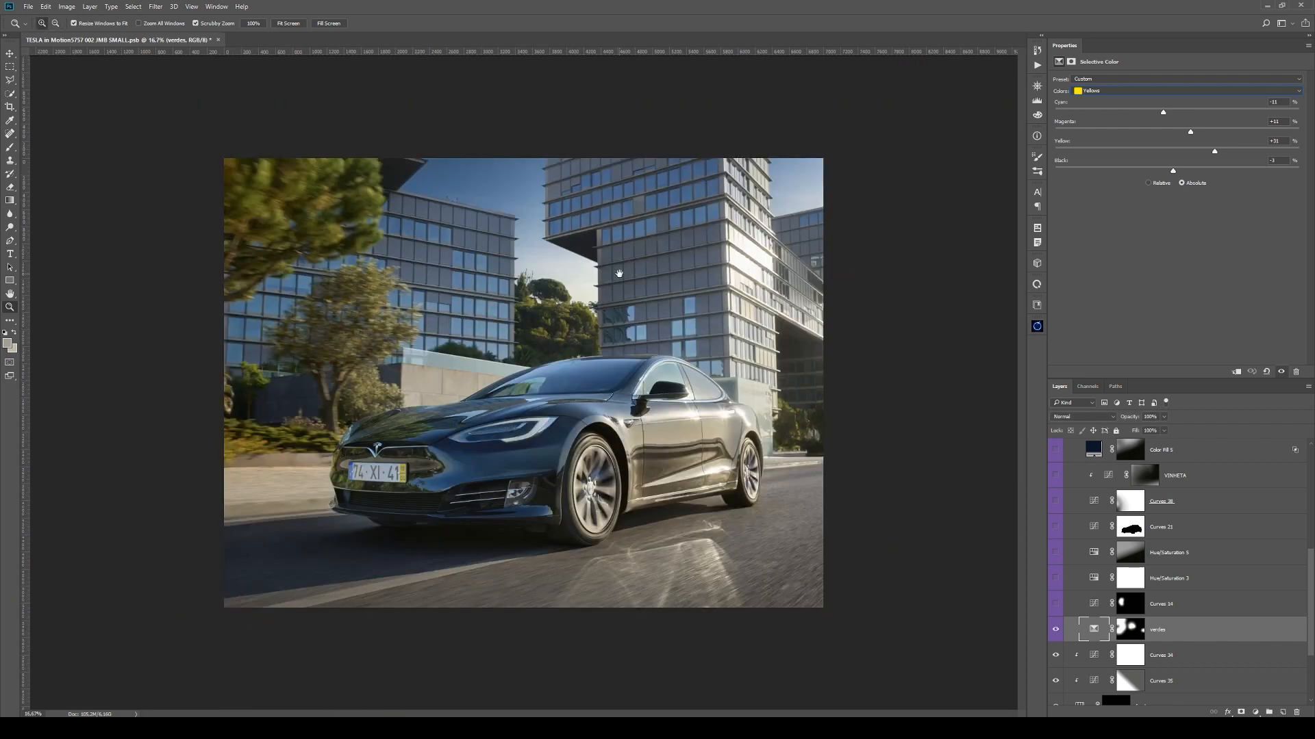
{"action": "left_click", "coordinate": [1055, 630]}
{"action": "left_click", "coordinate": [1055, 630]}
- Select and show the Curves 14 layer, and load its mask as a selection to check the affected tree area
{"action": "left_click", "coordinate": [1178, 606]}
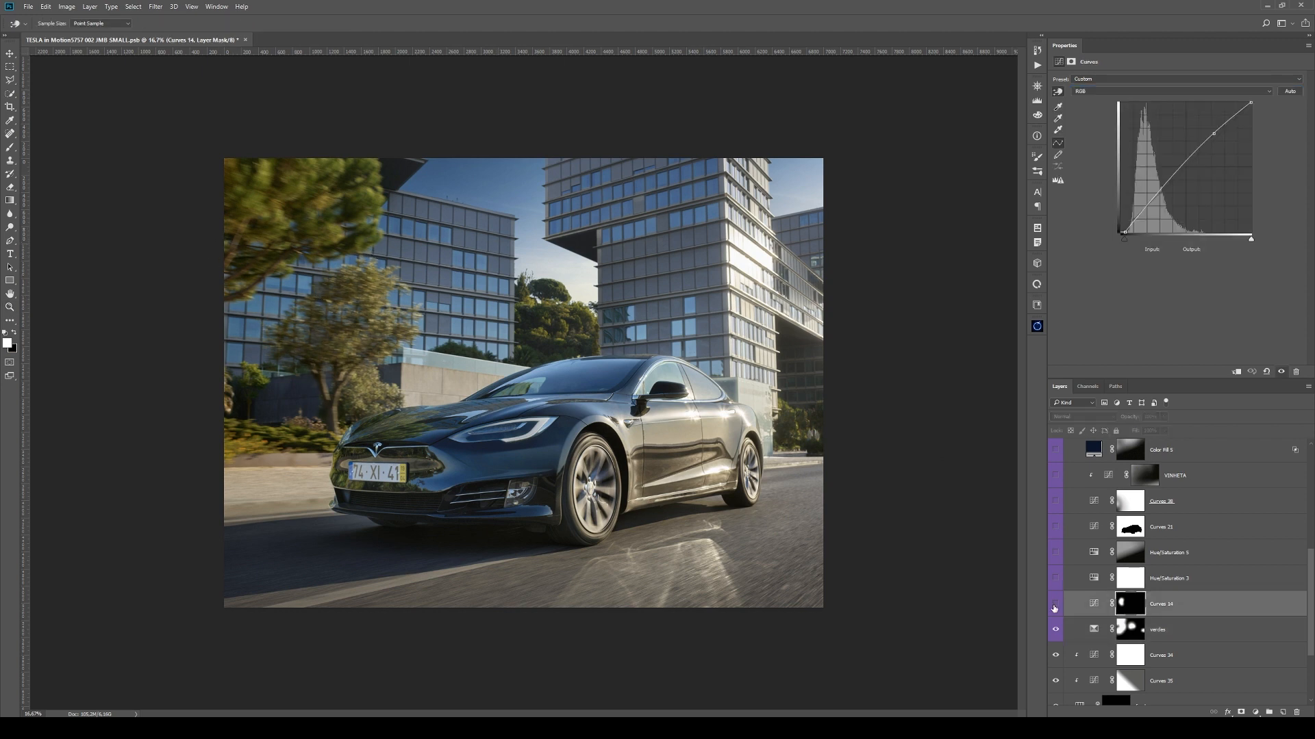
{"action": "left_click", "coordinate": [1055, 604]}
{"action": "left_click", "coordinate": [1131, 606], "text": "ctrl"}
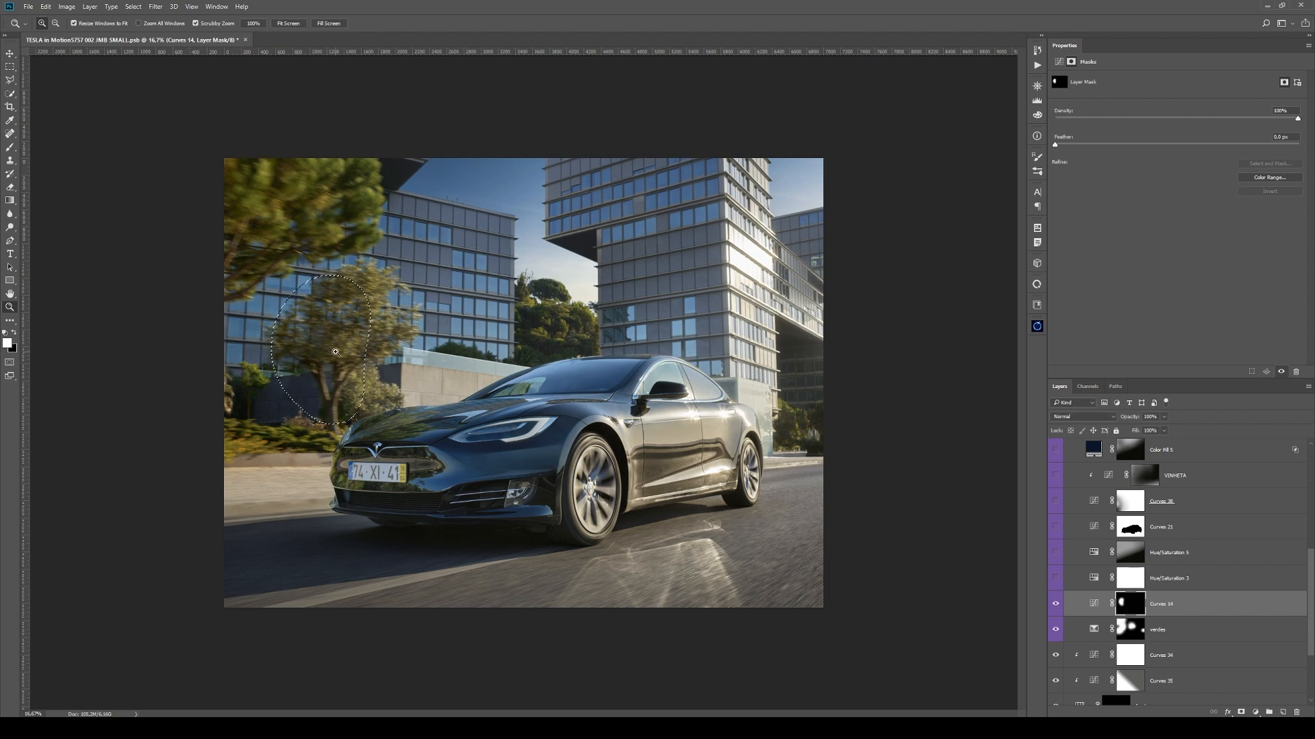
{"action": "key", "text": "ctrl+plus"}
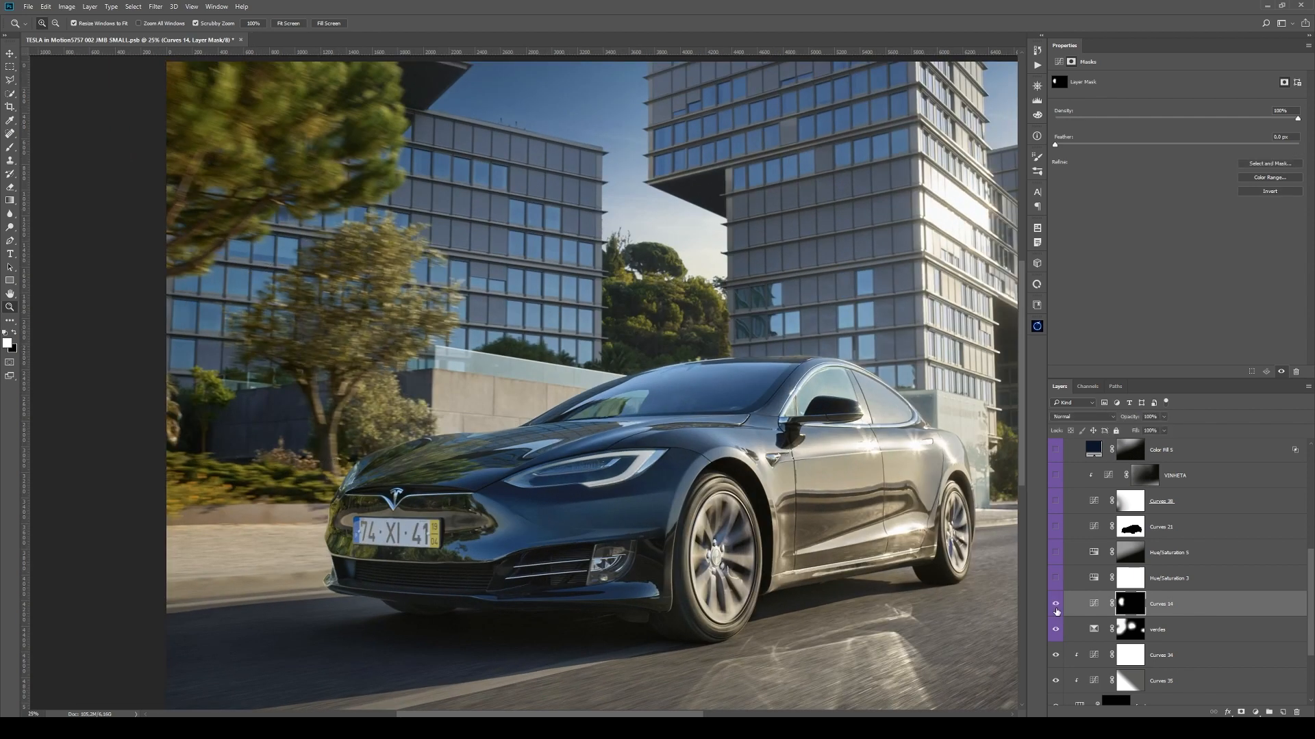
- Select and show the Hue/Saturation 3 layer, comparing the image with and without its colorize effect
{"action": "left_click", "coordinate": [1217, 581]}
{"action": "left_click", "coordinate": [1056, 579]}
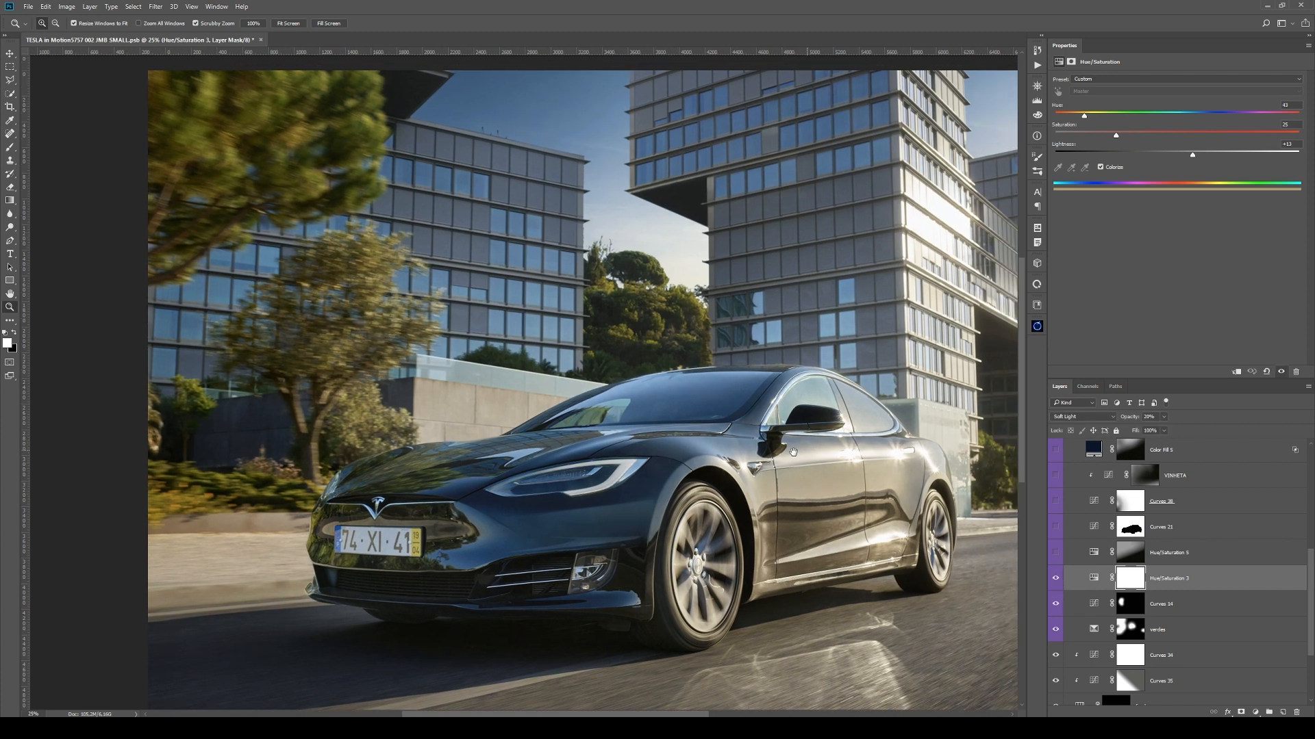
{"action": "left_click_drag", "start_coordinate": [402, 542], "coordinate": [369, 552]}
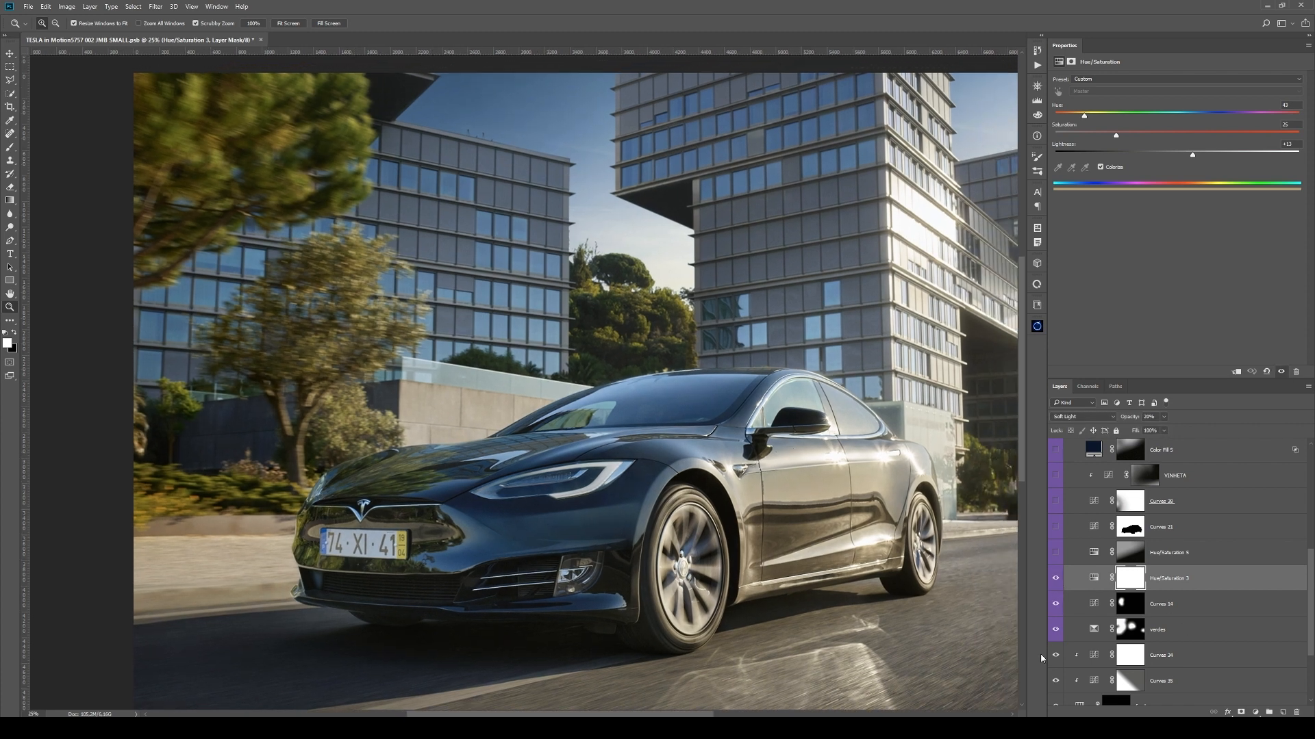
{"action": "left_click", "coordinate": [1056, 579]}
{"action": "left_click", "coordinate": [1057, 579]}
{"action": "left_click", "coordinate": [631, 553], "text": "alt"}
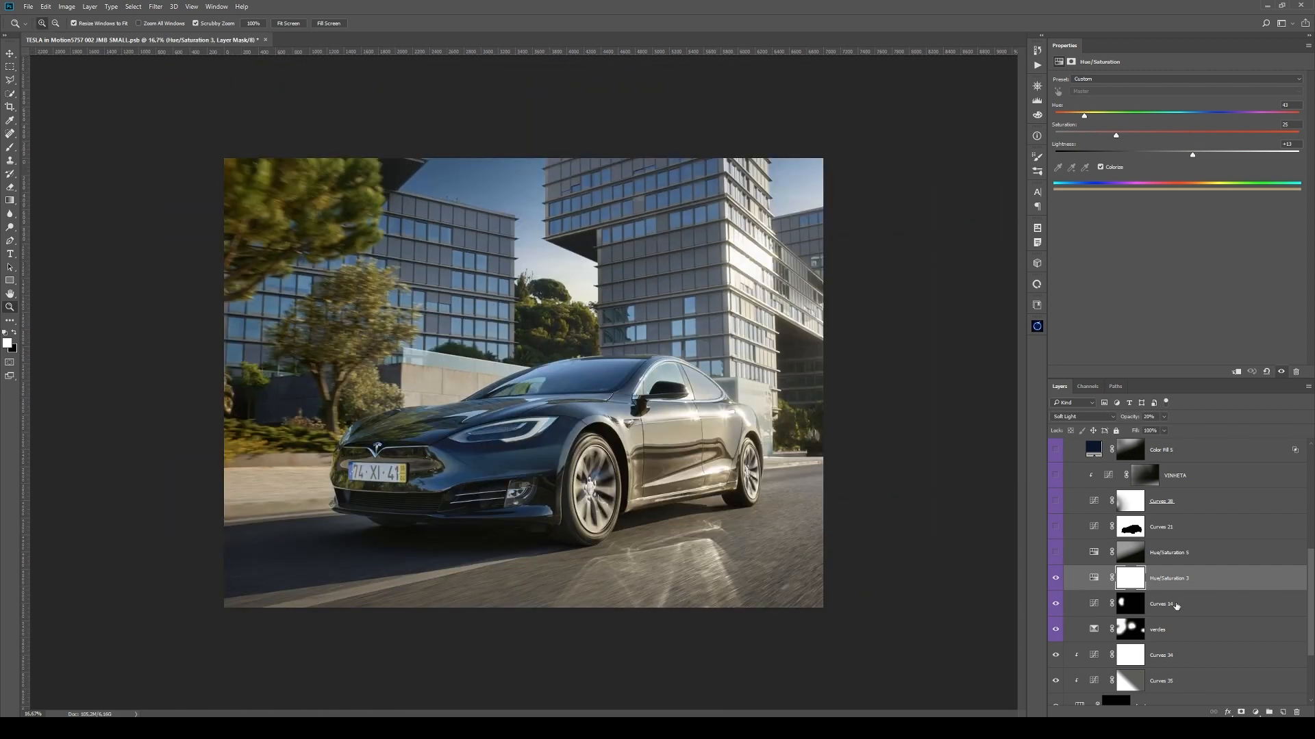
- Select and show the Hue/Saturation 5 layer, view its gradient mask on its own, and return to its saturation settings
{"action": "left_click", "coordinate": [1189, 552]}
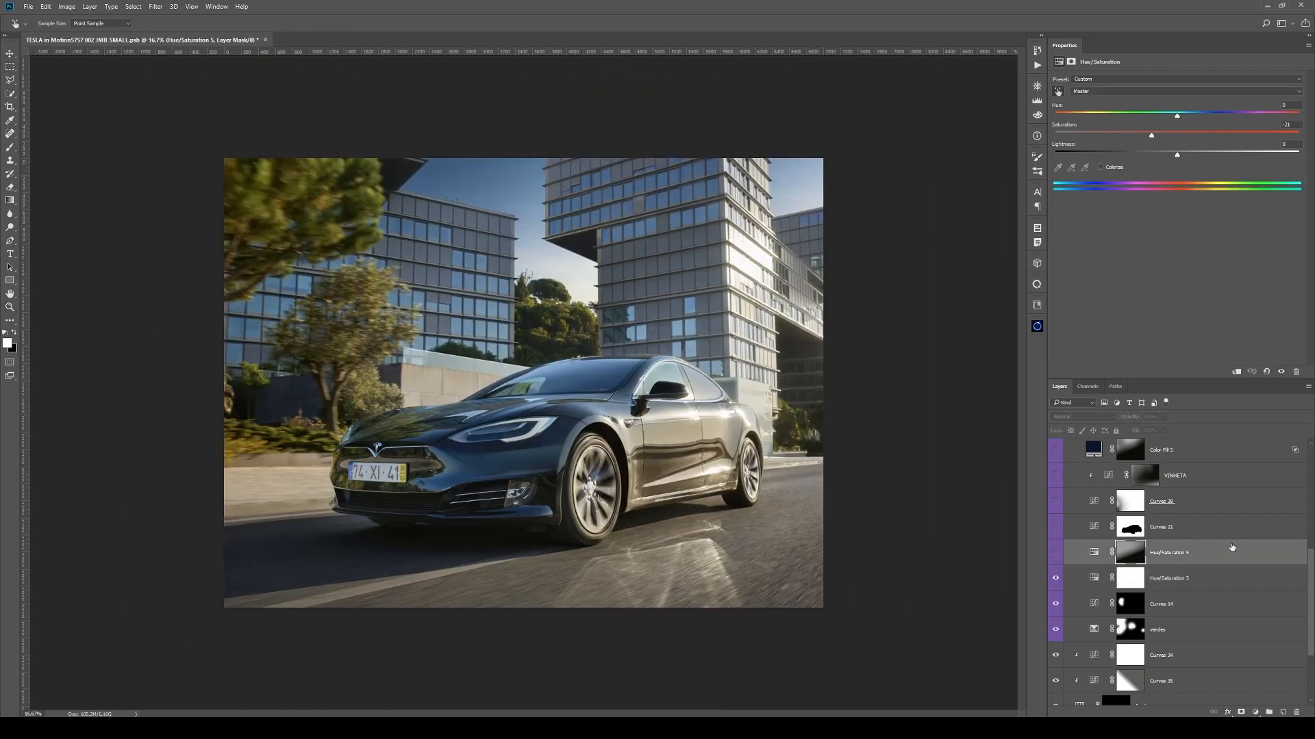
{"action": "left_click", "coordinate": [1055, 554]}
{"action": "left_click", "coordinate": [1130, 552], "text": "alt"}
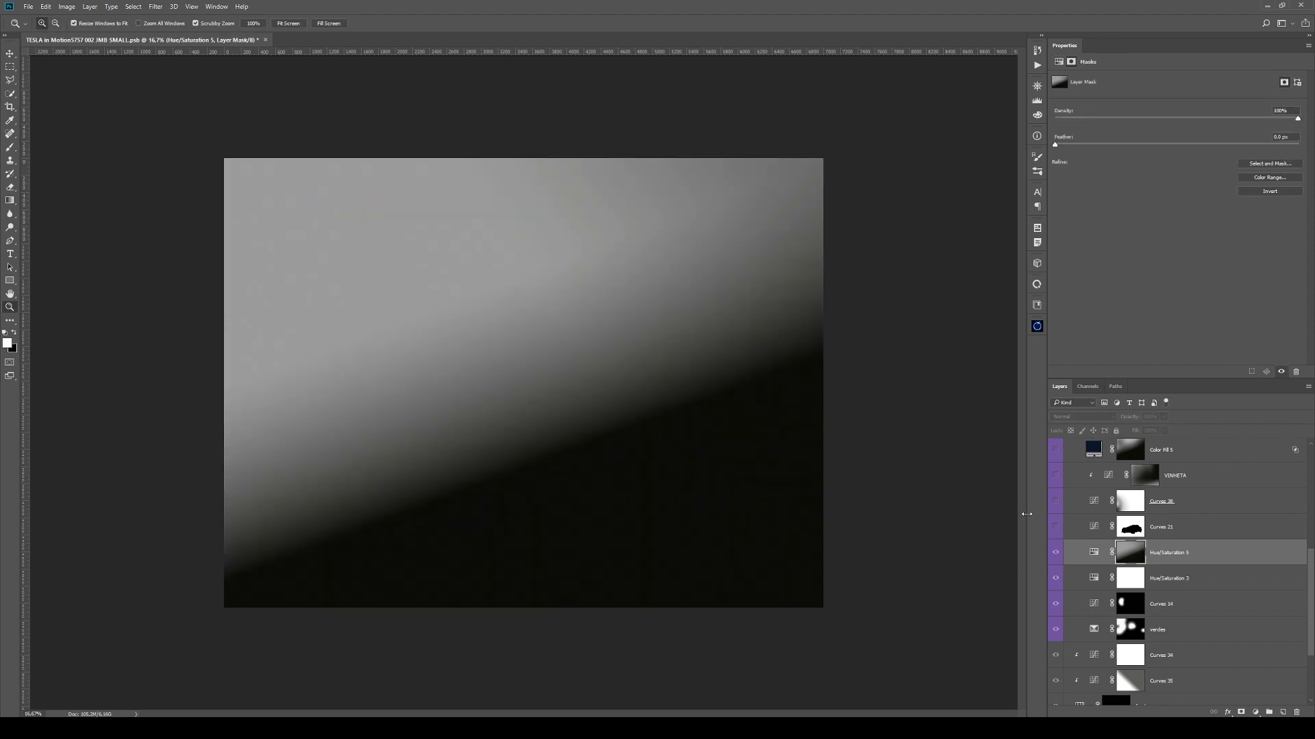
{"action": "left_click", "coordinate": [1093, 552]}
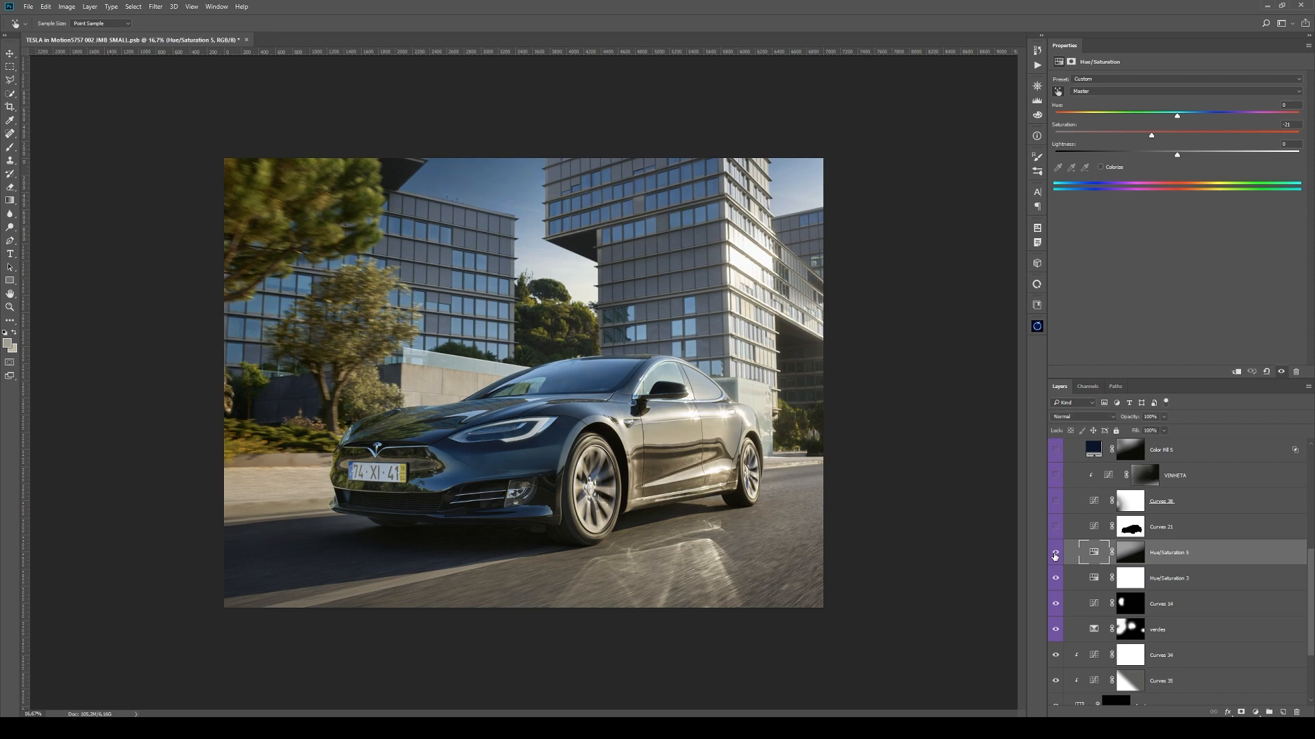
- Recheck the Hue/Saturation 5 mask as a selection and in isolation, and compare the image with the layer hidden and shown
{"action": "left_click", "coordinate": [1131, 553], "text": "ctrl"}
{"action": "key", "text": "ctrl+d"}
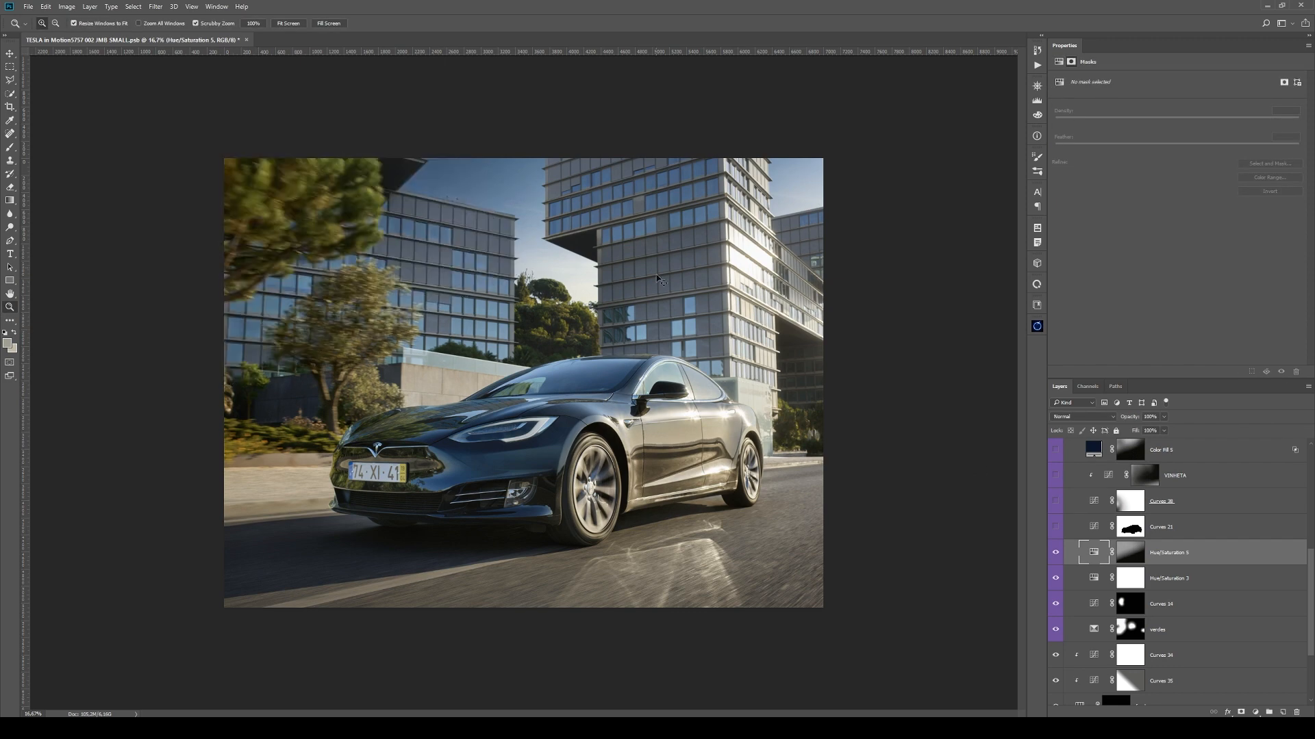
{"action": "left_click", "coordinate": [1130, 553], "text": "alt"}
{"action": "left_click", "coordinate": [1130, 552], "text": "alt"}
{"action": "left_click", "coordinate": [1055, 553]}
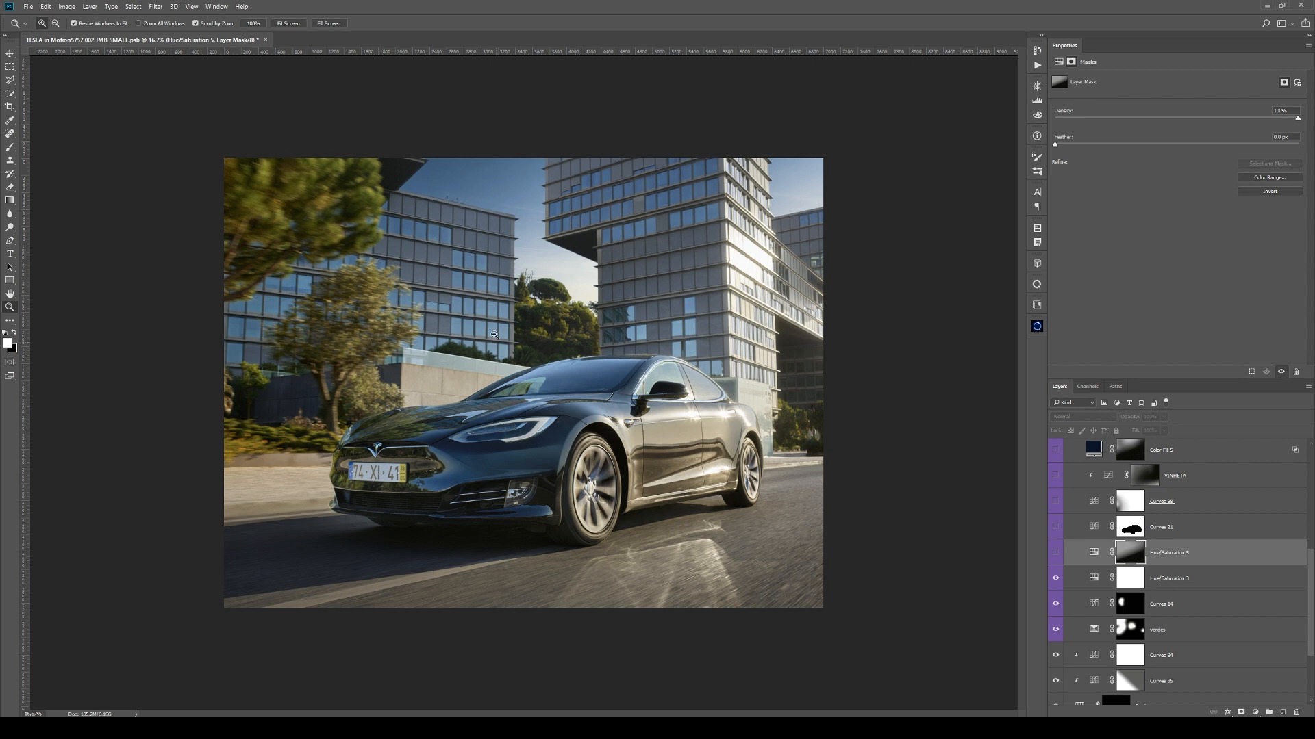
{"action": "left_click", "coordinate": [1056, 553]}
- Select and show the Curves 21 layer, and view its car-shaped mask on its own against the image
{"action": "left_click", "coordinate": [1143, 533]}
{"action": "left_click", "coordinate": [1134, 533], "text": "alt"}
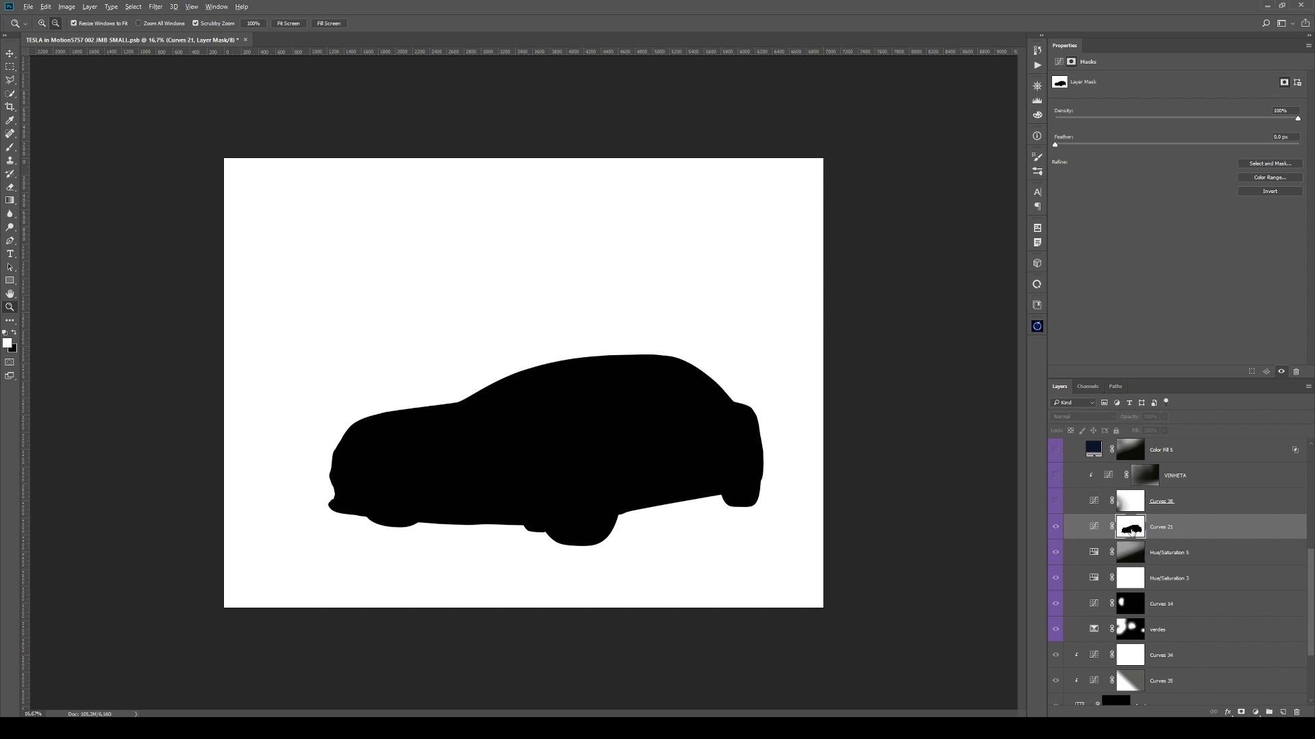
{"action": "left_click", "coordinate": [1128, 532], "text": "alt"}
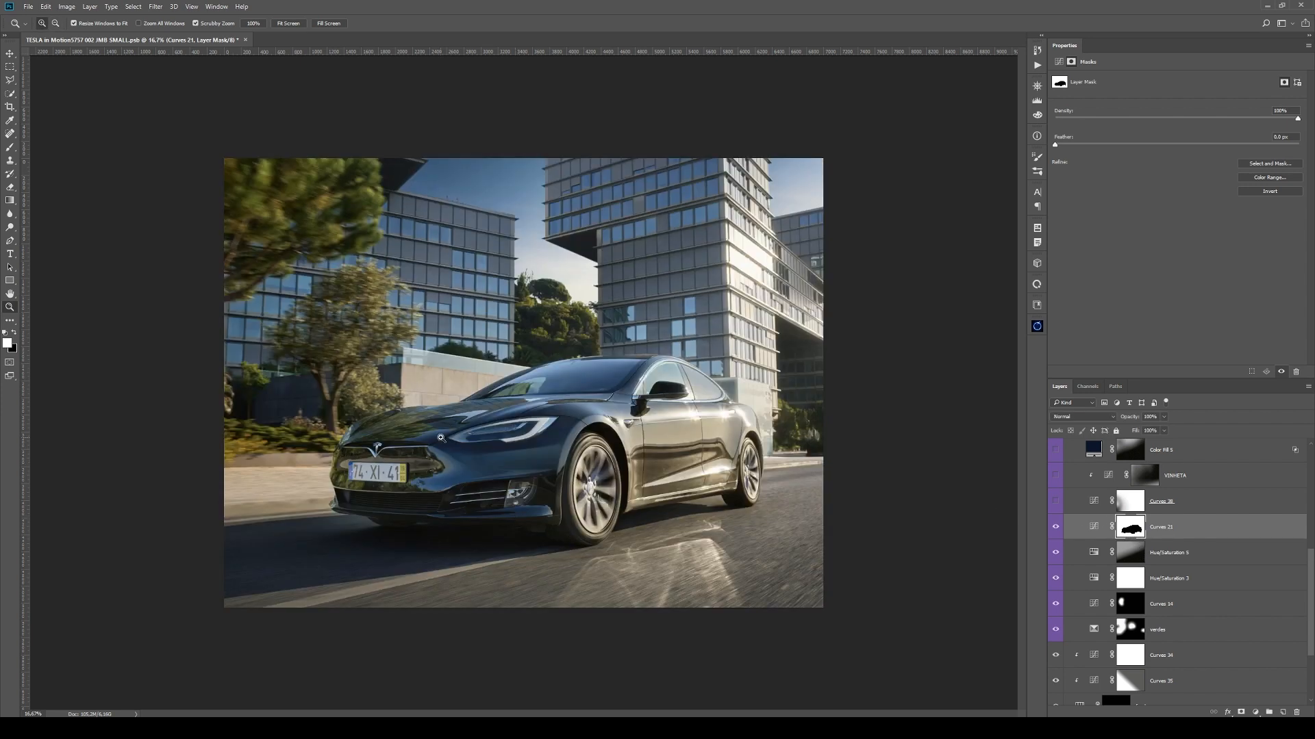
{"action": "left_click", "coordinate": [1130, 527], "text": "alt"}
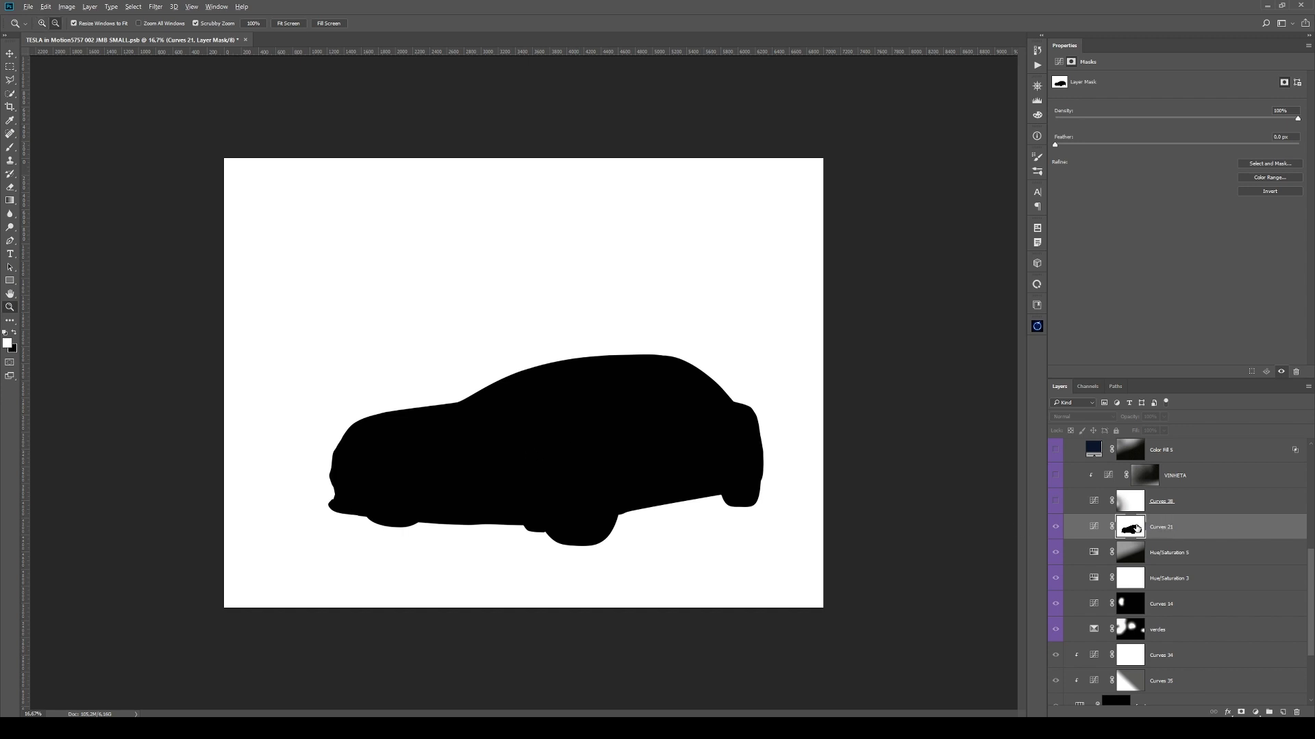
{"action": "left_click", "coordinate": [1136, 528], "text": "alt"}
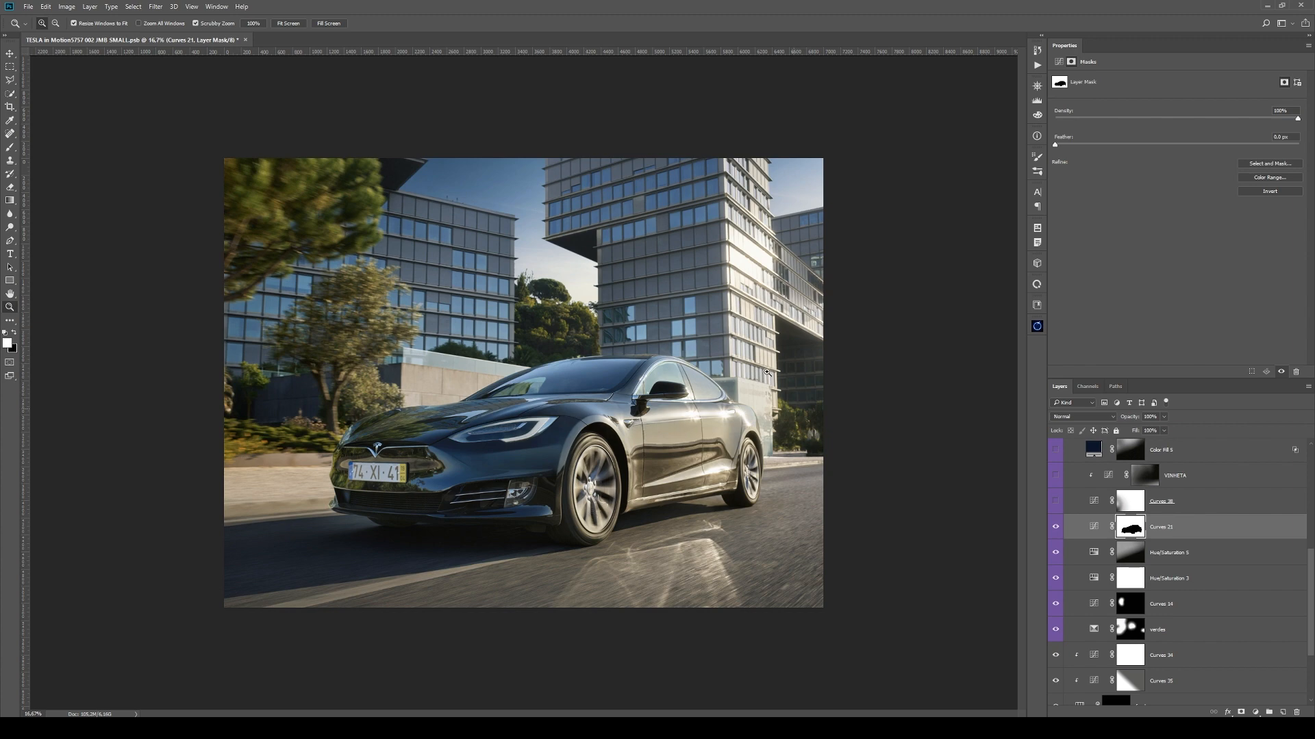
{"action": "left_click", "coordinate": [1133, 527], "text": "alt"}
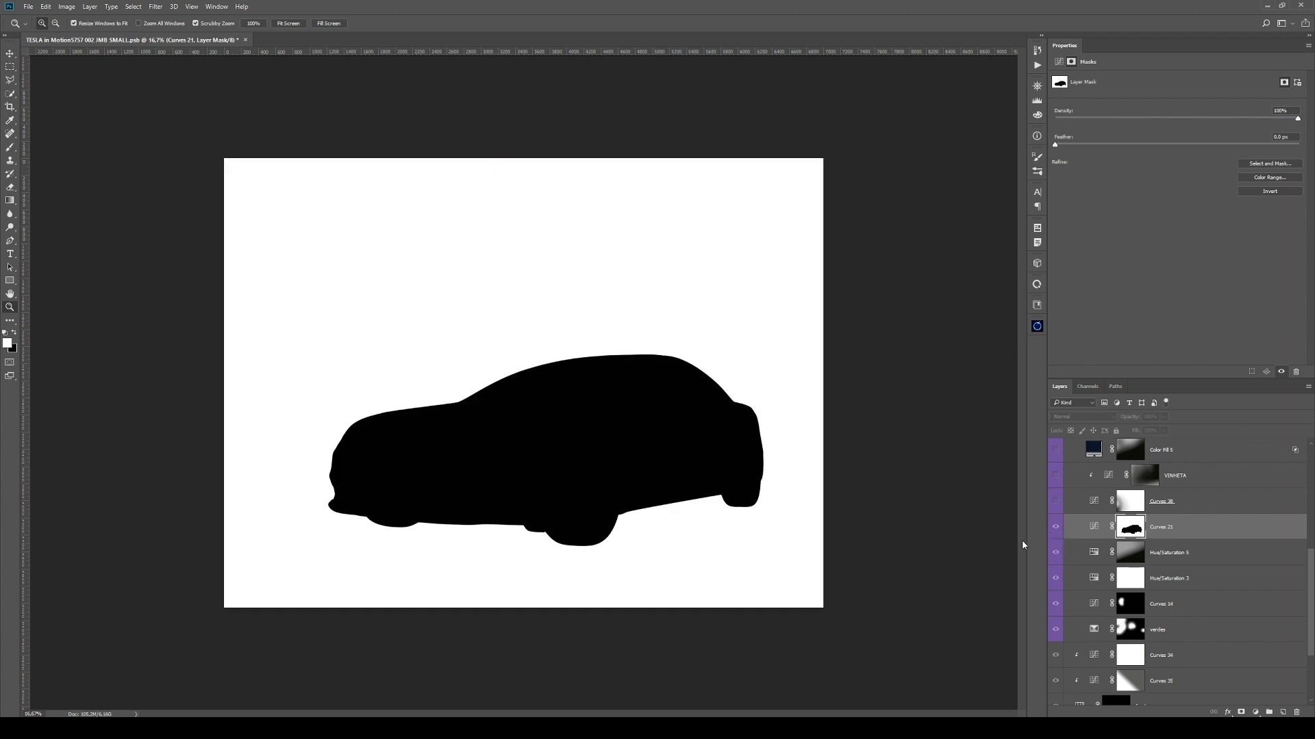
- Load the Curves 21 mask as a selection, invert it to outline the car, and recheck the isolated mask with nothing selected
{"action": "left_click", "coordinate": [1055, 530]}
{"action": "left_click", "coordinate": [1131, 527], "text": "ctrl"}
{"action": "key", "text": "ctrl+shift+i"}
{"action": "key", "text": "v"}
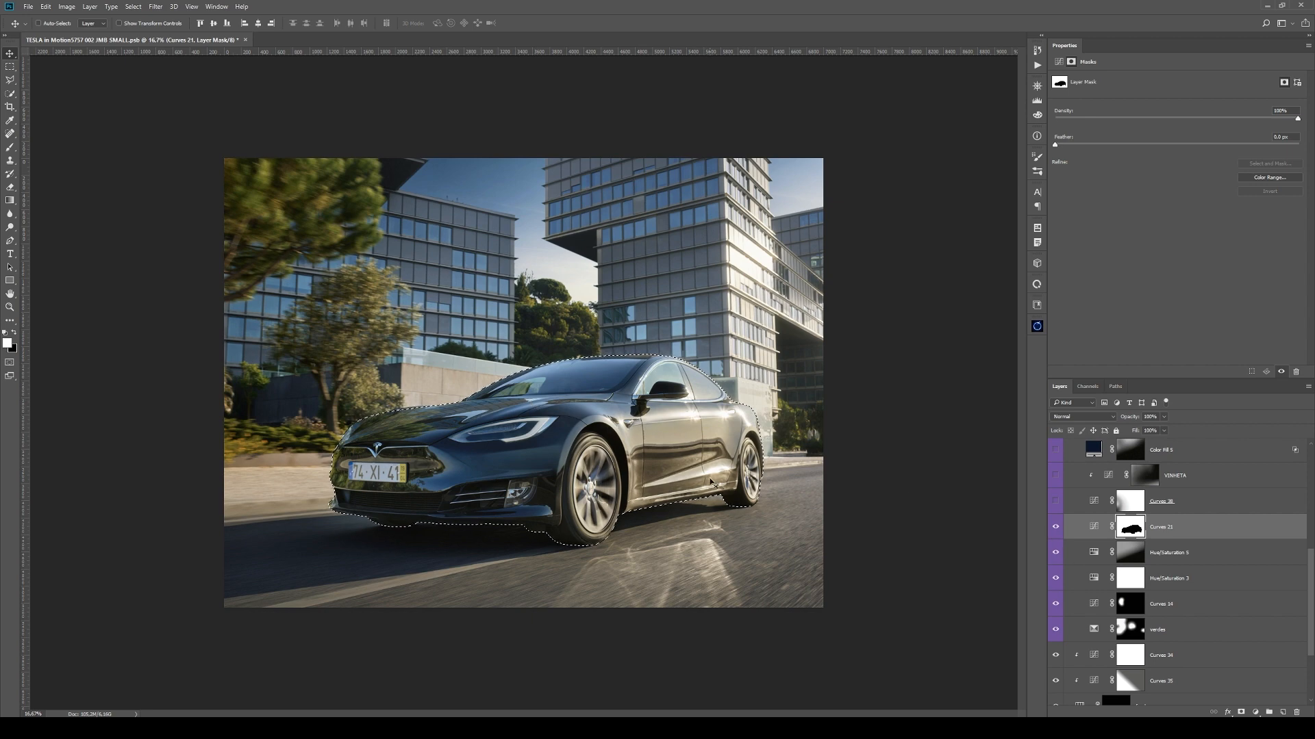
{"action": "left_click", "coordinate": [1129, 539], "text": "alt"}
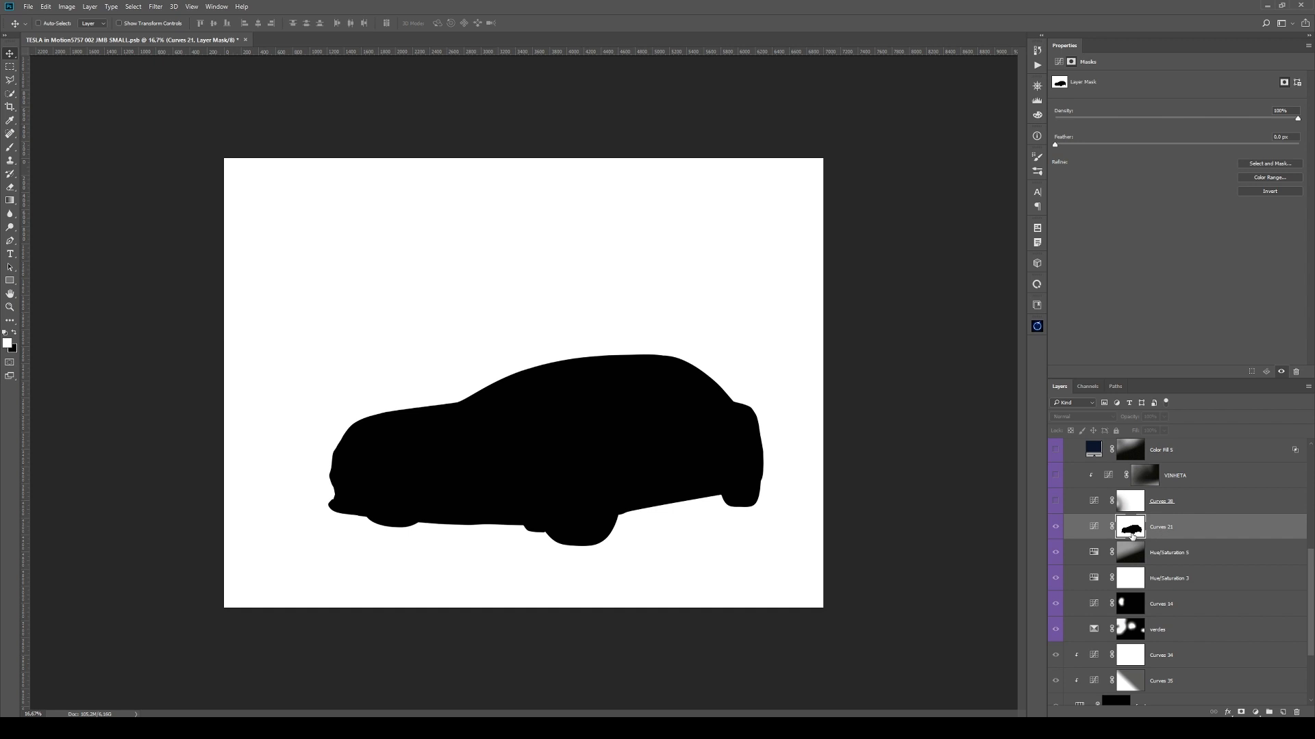
{"action": "left_click", "coordinate": [1121, 527], "text": "alt"}
{"action": "key", "text": "z"}
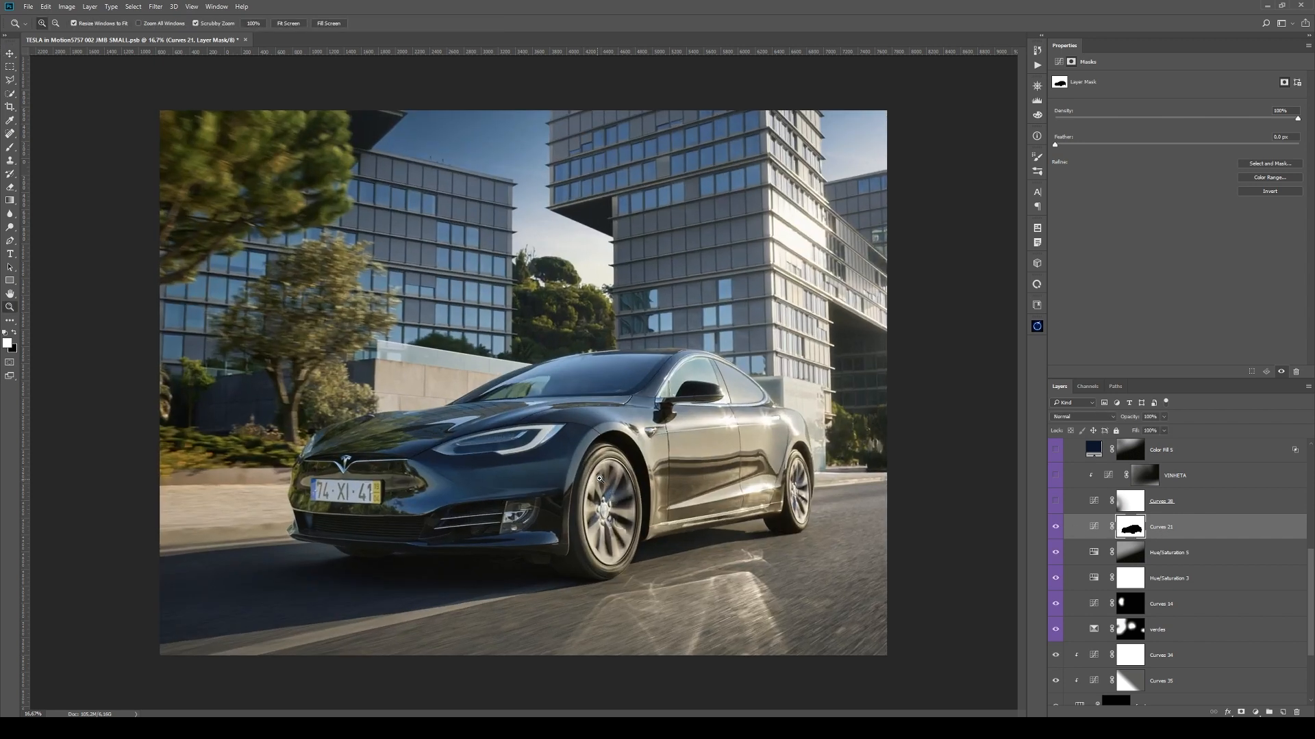
- Inspect the car up close and compare the entire image with Curves 21 hidden and shown
{"action": "left_click", "coordinate": [592, 479]}
{"action": "left_click_drag", "start_coordinate": [685, 465], "coordinate": [782, 468]}
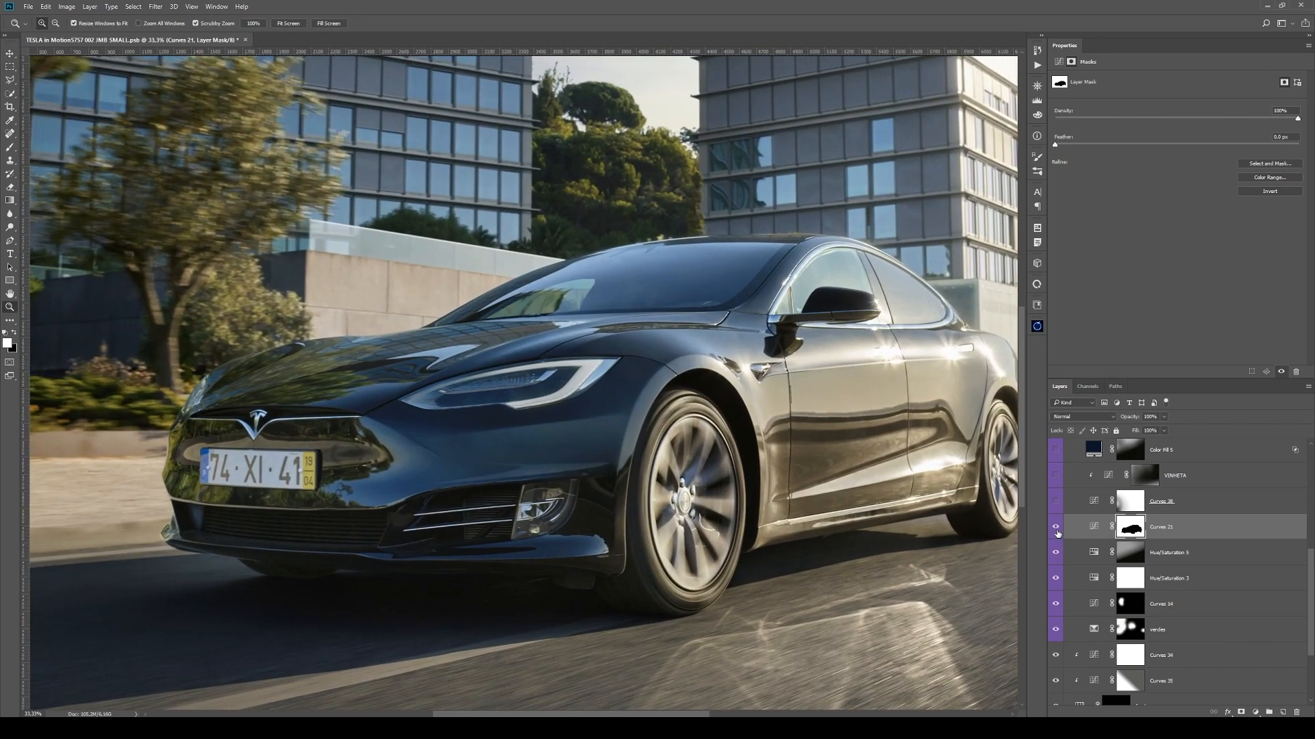
{"action": "left_click", "coordinate": [851, 454], "text": "alt"}
{"action": "left_click", "coordinate": [1056, 527]}
{"action": "left_click", "coordinate": [1055, 527]}
- Open the Curves 21 settings, view the Blue channel curve, and repeatedly compare the image with and without the layer
{"action": "left_click", "coordinate": [1094, 526]}
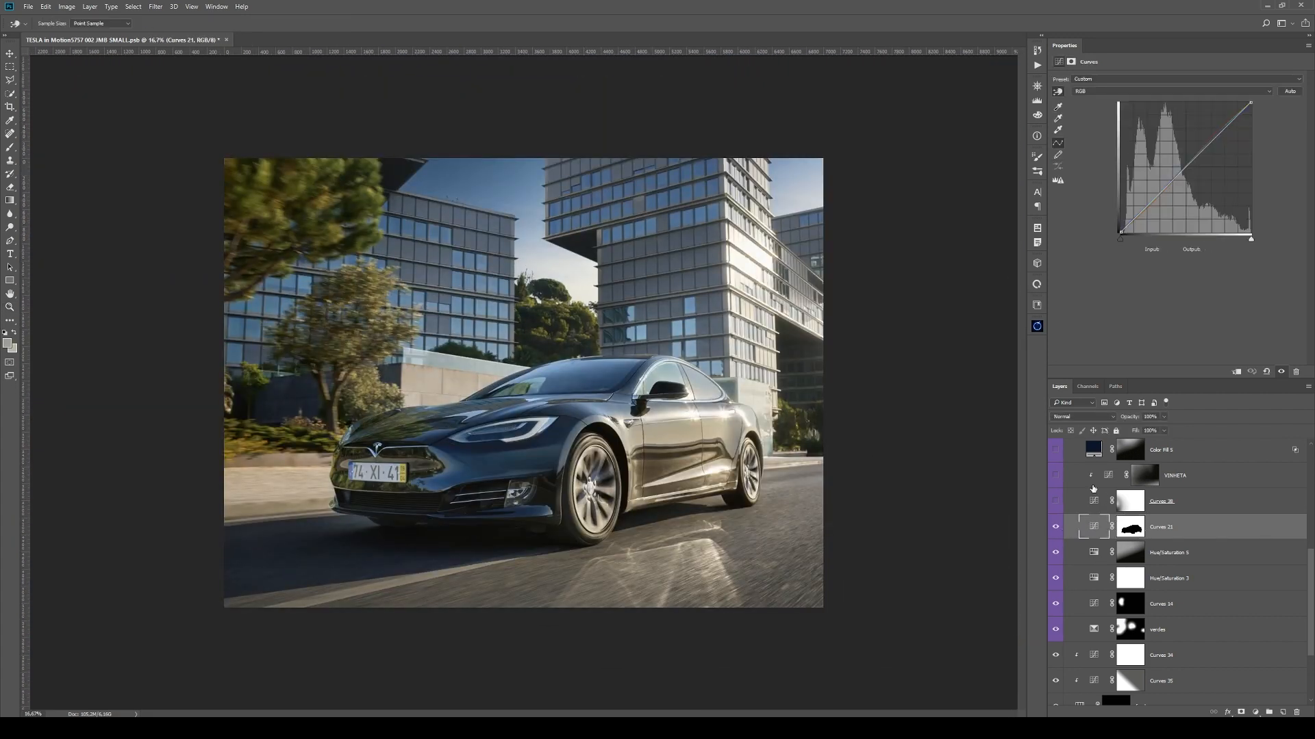
{"action": "left_click", "coordinate": [1055, 528]}
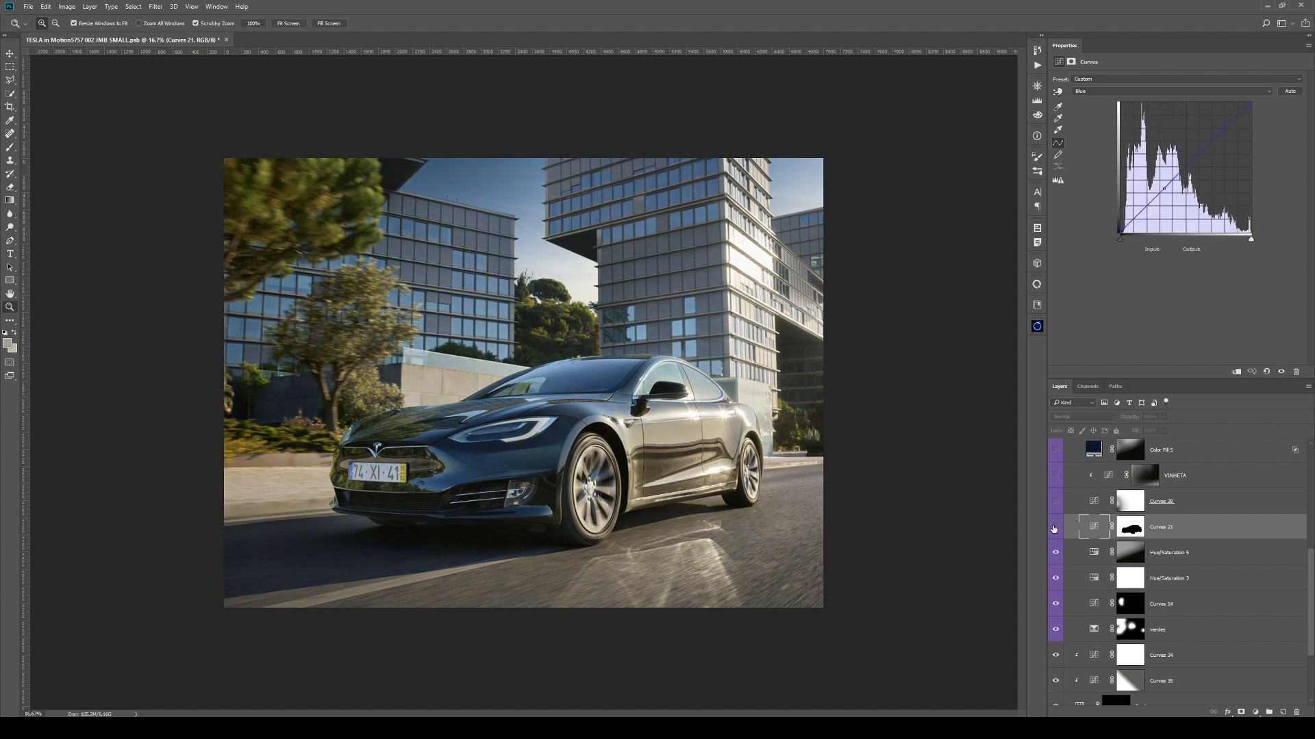
{"action": "left_click", "coordinate": [1055, 527]}
{"action": "left_click", "coordinate": [1055, 527]}
{"action": "left_click", "coordinate": [1055, 527]}
{"action": "left_click", "coordinate": [1055, 527]}
{"action": "left_click", "coordinate": [1055, 527]}
{"action": "left_click", "coordinate": [1055, 528]}
{"action": "left_click", "coordinate": [1055, 528]}
{"action": "left_click", "coordinate": [1055, 527]}
{"action": "left_click", "coordinate": [1055, 527]}
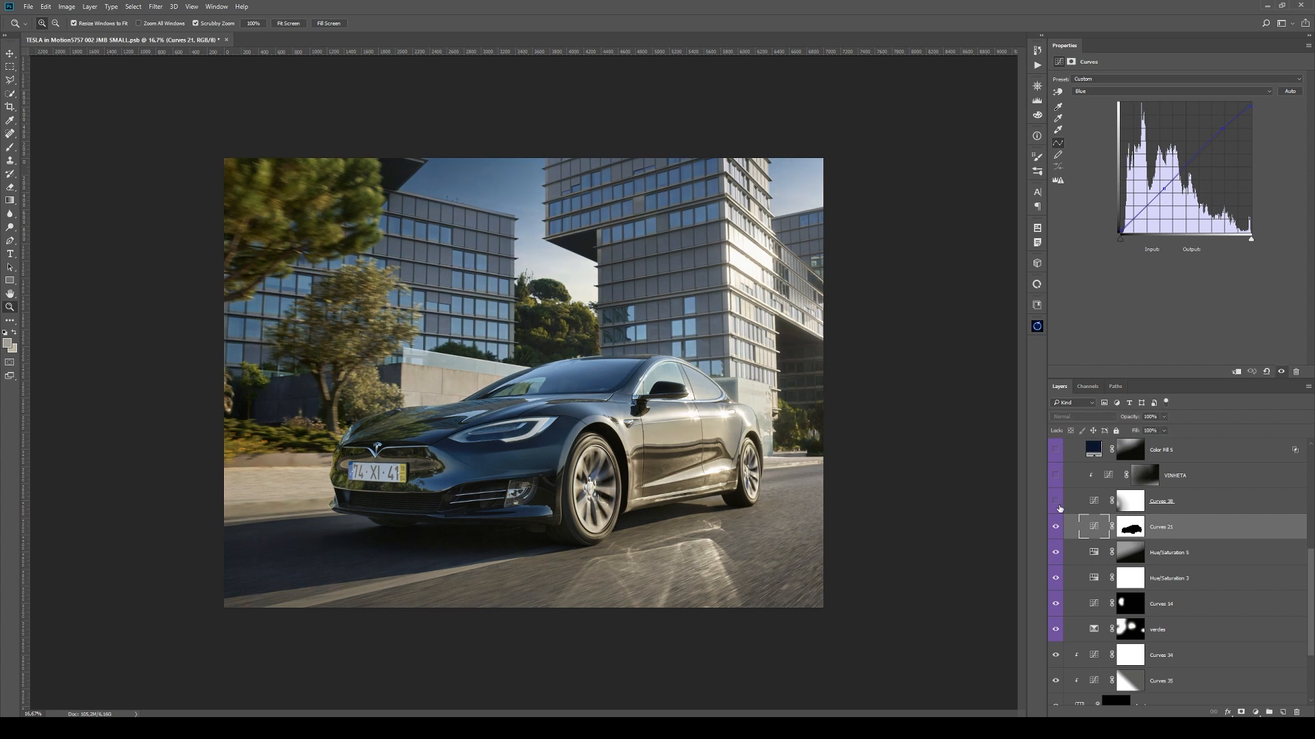
- View the Red channel curve of Curves 21 and compare the image with the layer hidden and shown
{"action": "left_click", "coordinate": [1107, 90]}
{"action": "left_click", "coordinate": [1092, 104]}
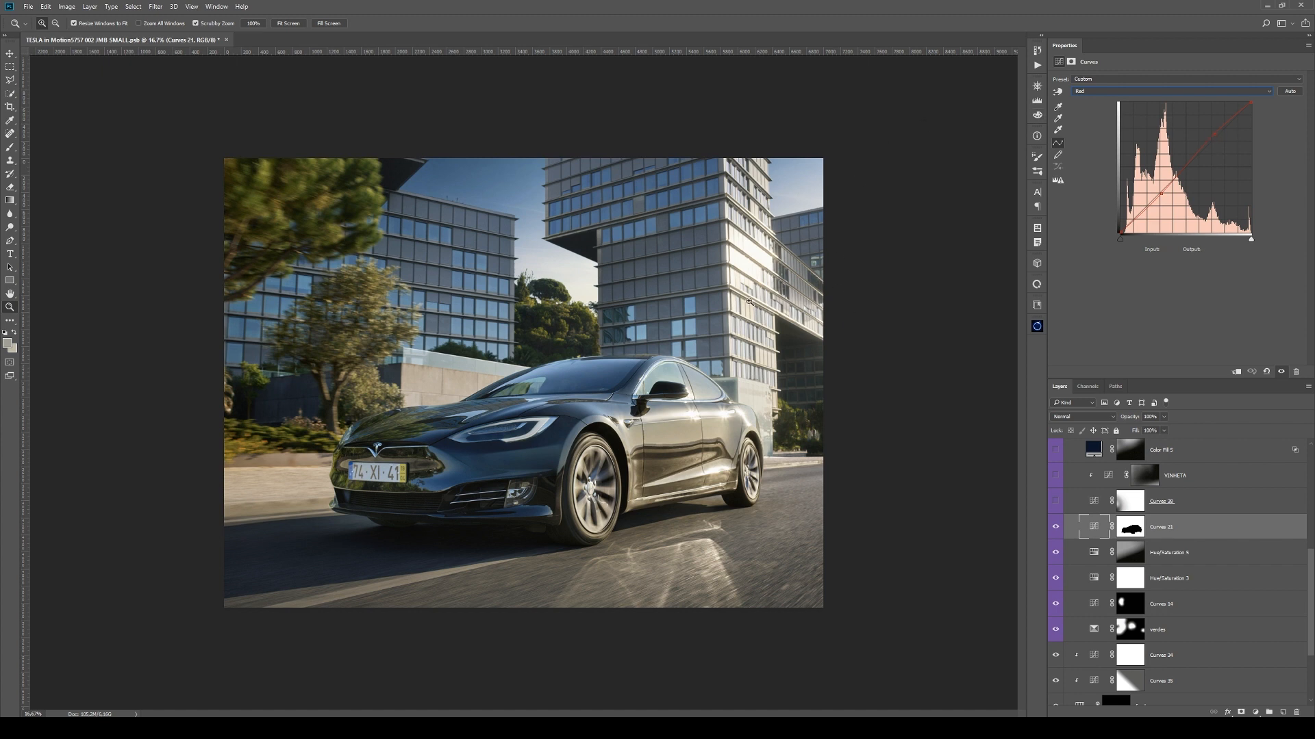
{"action": "left_click", "coordinate": [1056, 528]}
{"action": "left_click", "coordinate": [1056, 527]}
{"action": "left_click", "coordinate": [1056, 528]}
{"action": "left_click", "coordinate": [1056, 527]}
{"action": "left_click", "coordinate": [1056, 528]}
{"action": "left_click", "coordinate": [1056, 531]}
- Show the Curves 38 layer and the VINHETA layer above it, and disable the Curves 38 layer mask
{"action": "left_click", "coordinate": [584, 315]}
{"action": "key", "text": "i"}
{"action": "left_click", "coordinate": [1130, 501]}
{"action": "left_click", "coordinate": [1055, 501]}
{"action": "left_click", "coordinate": [1055, 476]}
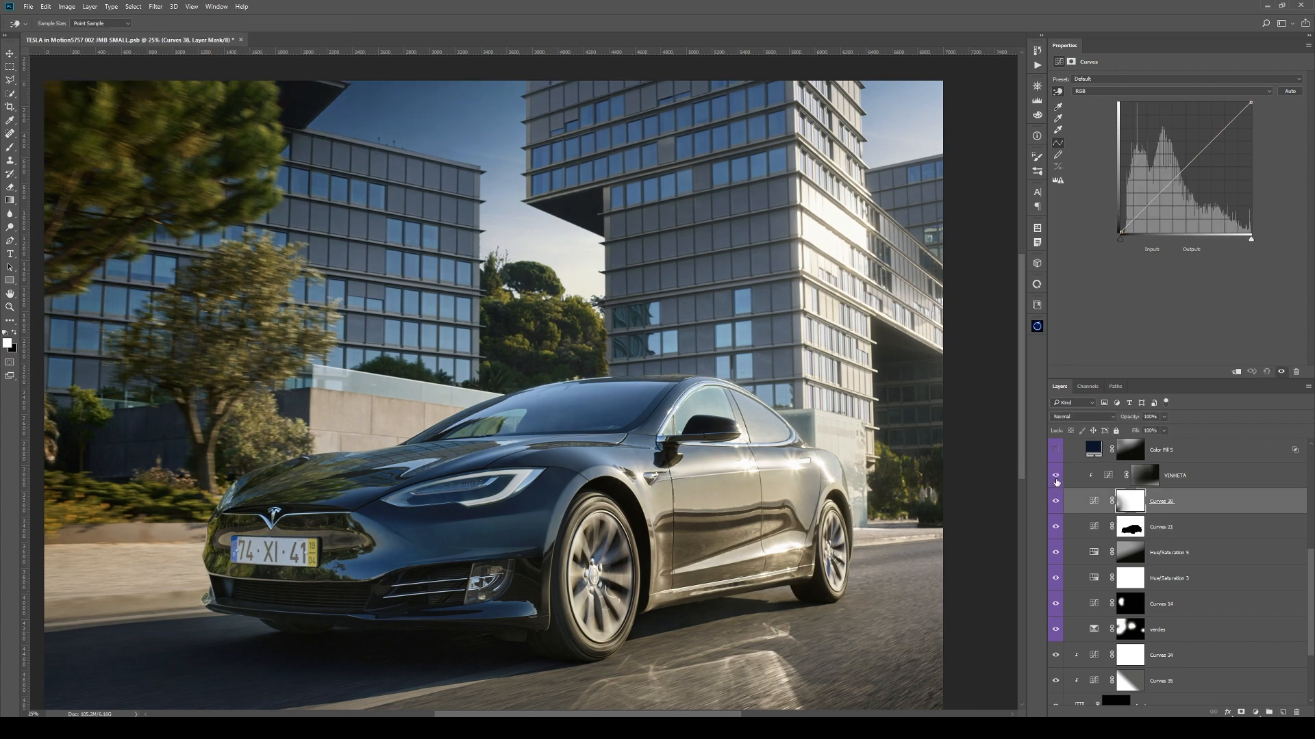
{"action": "left_click", "coordinate": [1055, 503]}
{"action": "left_click", "coordinate": [1056, 504]}
- View the VINHETA layer mask on its own, pick the Gradient tool, and return to the image
{"action": "left_click", "coordinate": [1147, 478], "text": "alt"}
{"action": "left_click", "coordinate": [584, 373], "text": "alt"}
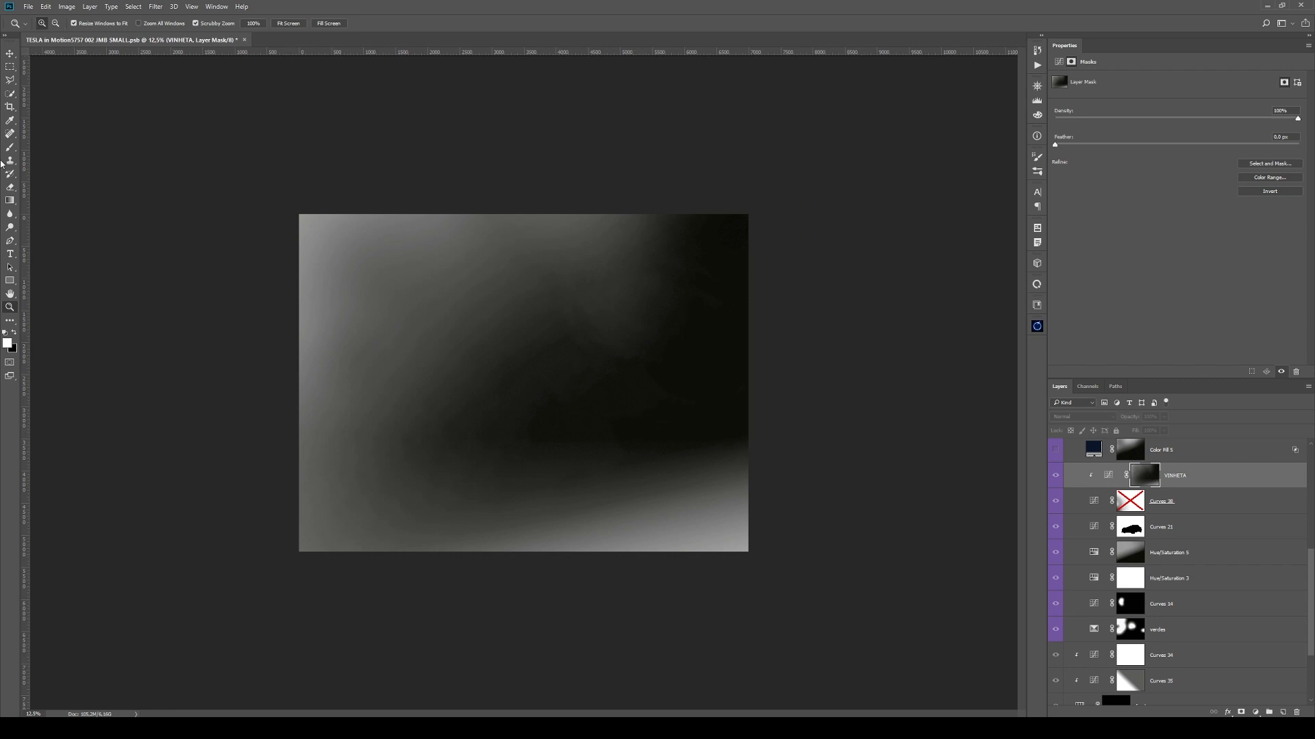
{"action": "left_click", "coordinate": [11, 201]}
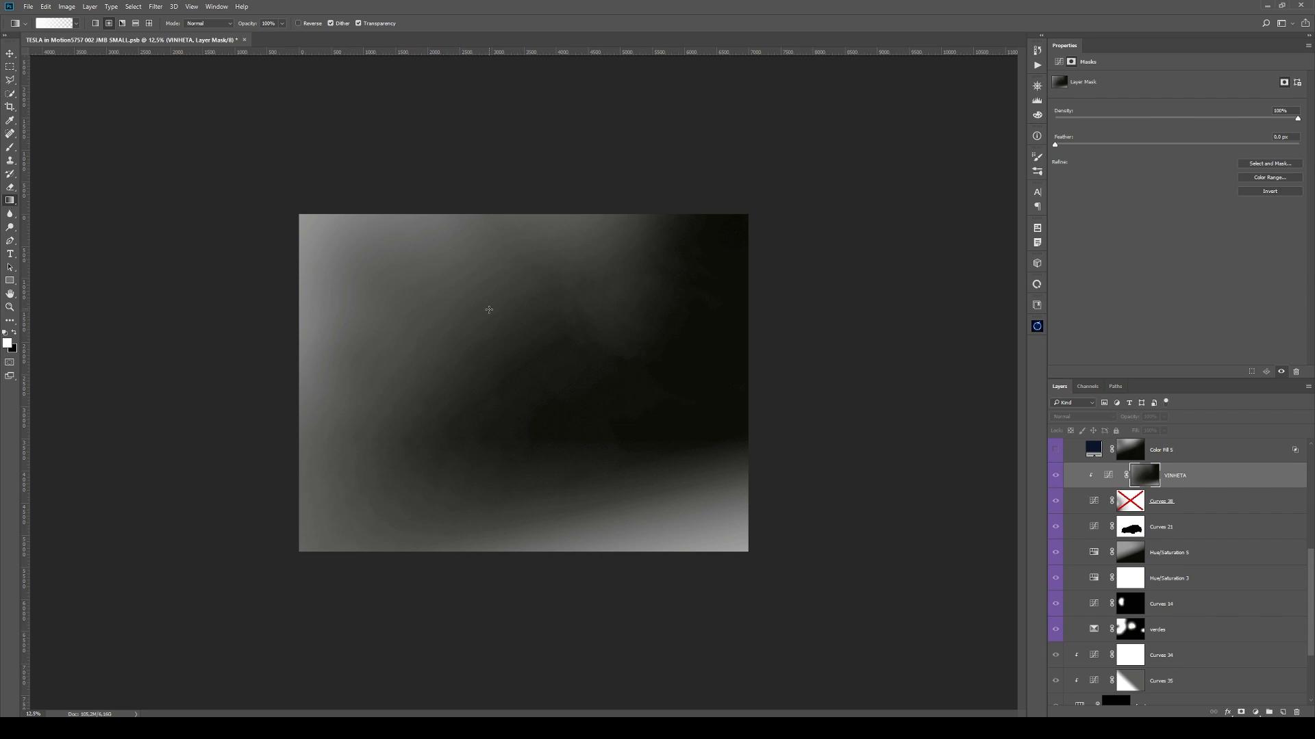
{"action": "left_click", "coordinate": [1140, 477], "text": "alt"}
- Open the VINHETA curve settings and compare the image with the vignette hidden and shown
{"action": "left_click", "coordinate": [1109, 477]}
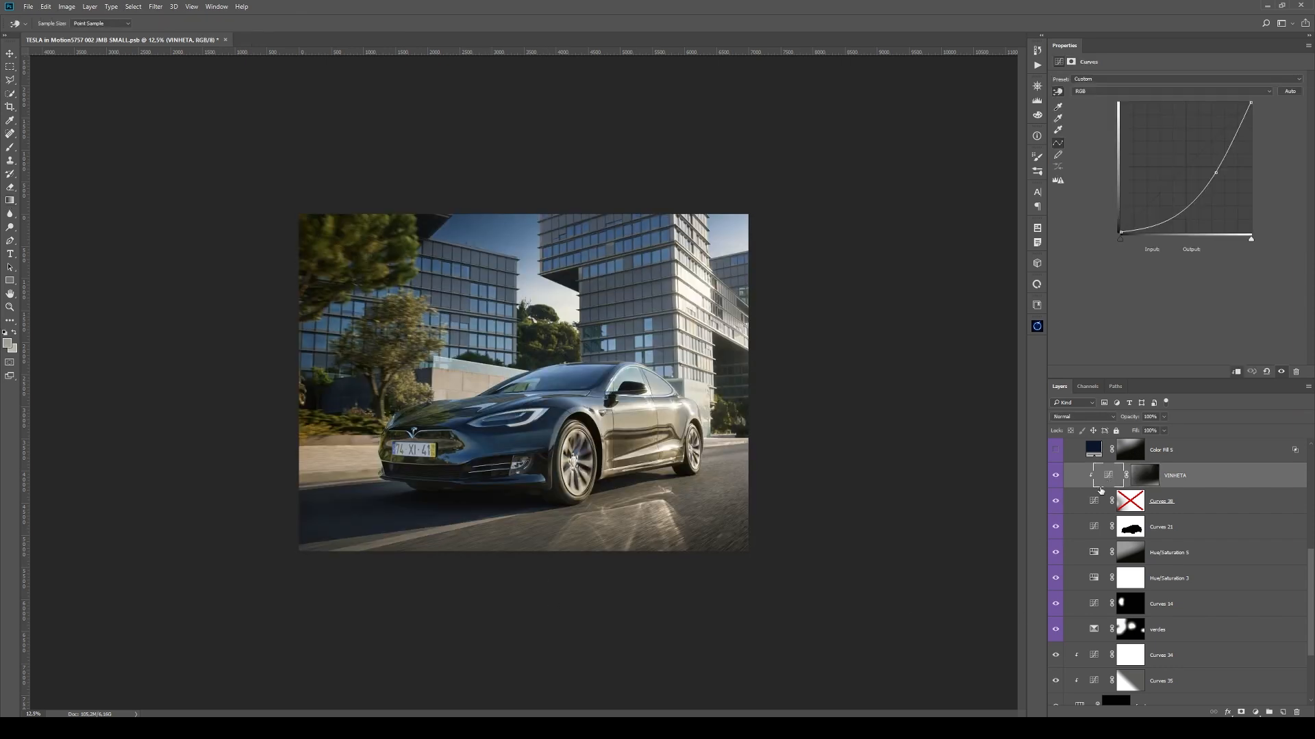
{"action": "left_click", "coordinate": [1053, 475]}
{"action": "left_click", "coordinate": [1054, 475]}
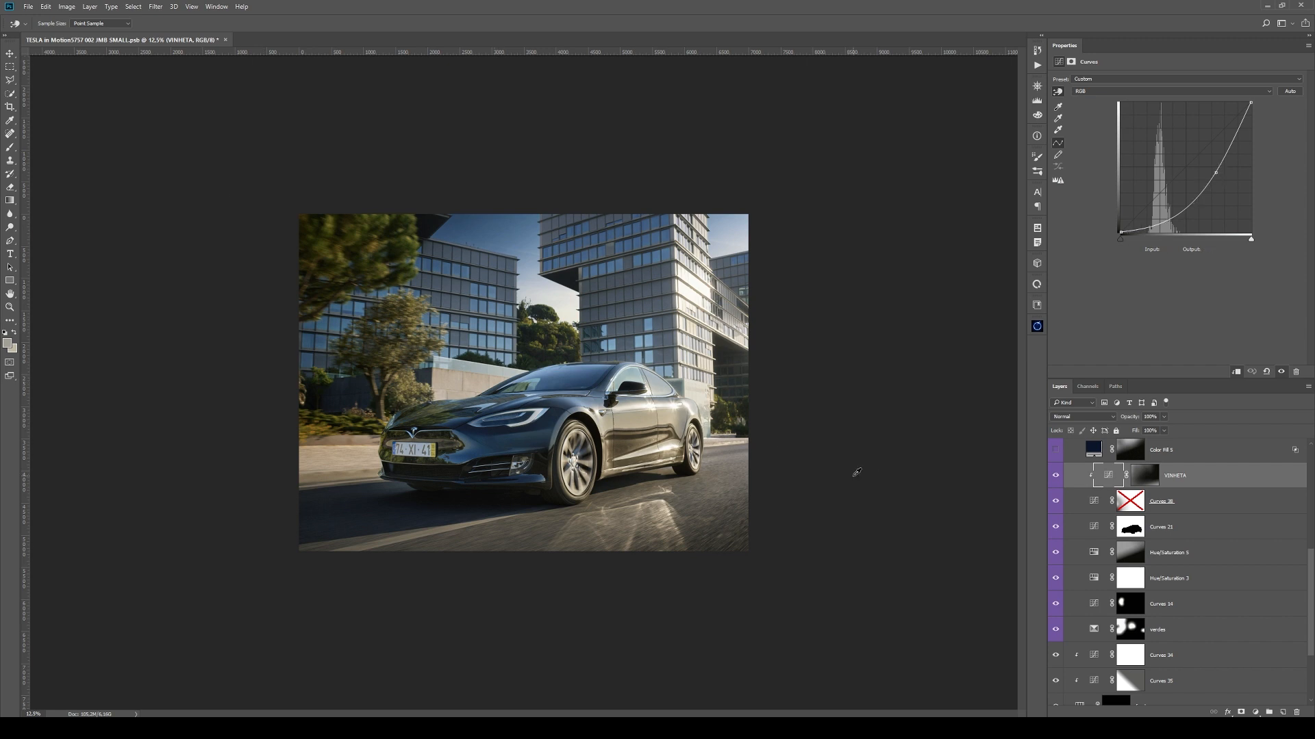
- View the VINHETA layer mask on its own, mark rectangular areas along its left and lower edges, and clear the selection
{"action": "left_click", "coordinate": [1134, 482], "text": "alt"}
{"action": "key", "text": "g"}
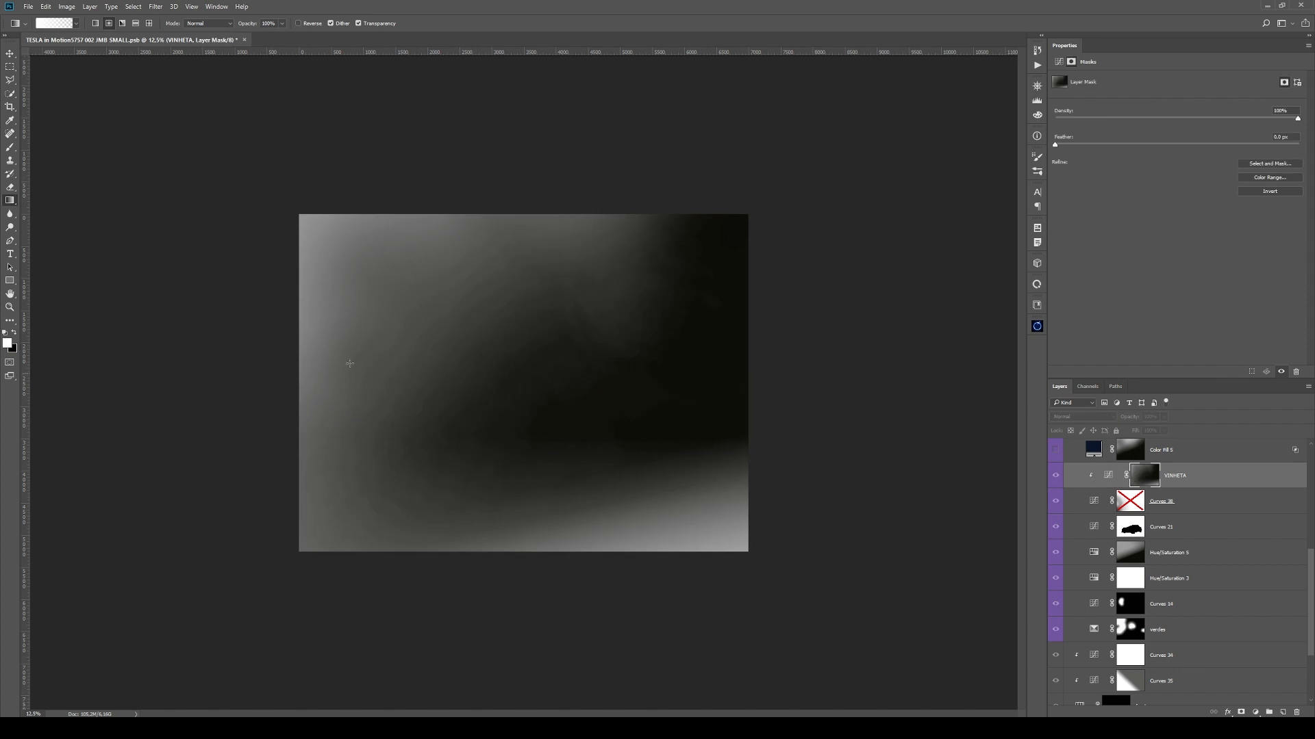
{"action": "key", "text": "m"}
{"action": "left_click_drag", "start_coordinate": [299, 326], "coordinate": [421, 485]}
{"action": "mouse_move", "coordinate": [484, 525]}
{"action": "left_mouse_down"}
{"action": "mouse_move", "coordinate": [548, 566]}
{"action": "mouse_move", "coordinate": [621, 575]}
{"action": "left_mouse_up"}
{"action": "left_click_drag", "start_coordinate": [324, 532], "coordinate": [428, 556]}
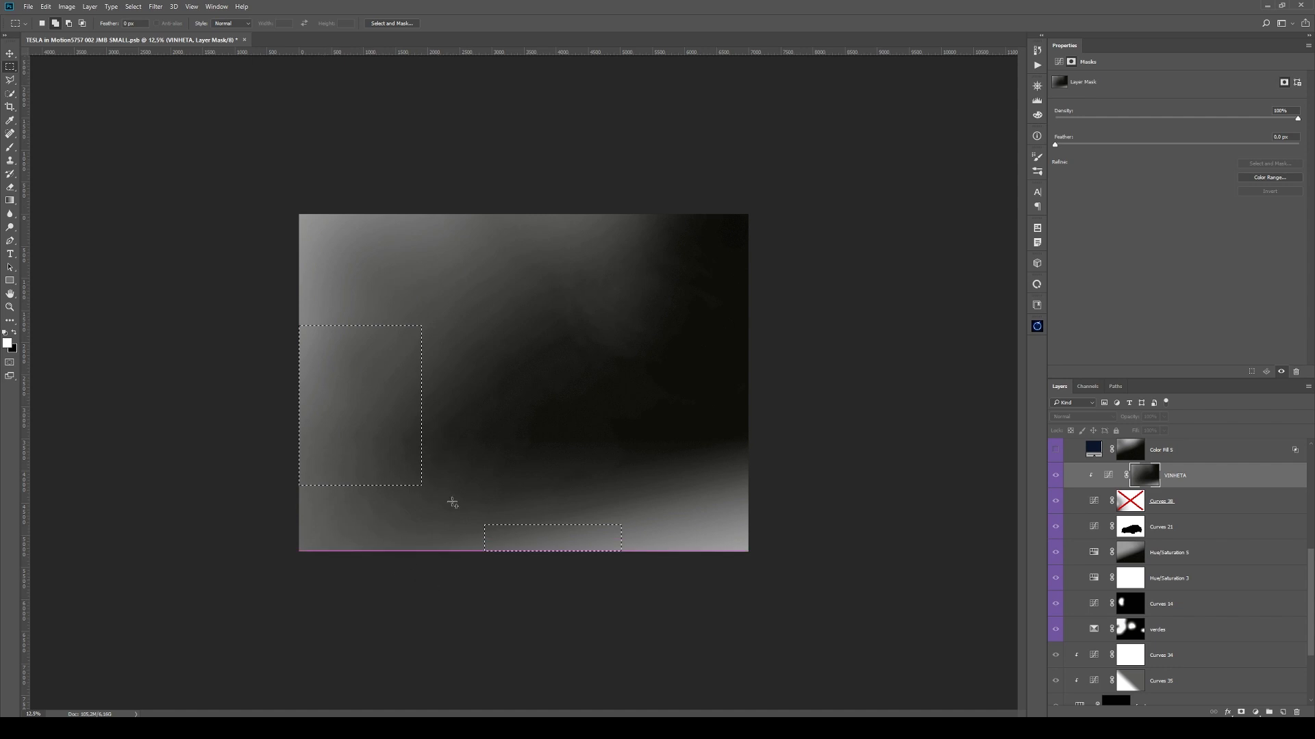
{"action": "key", "text": "b"}
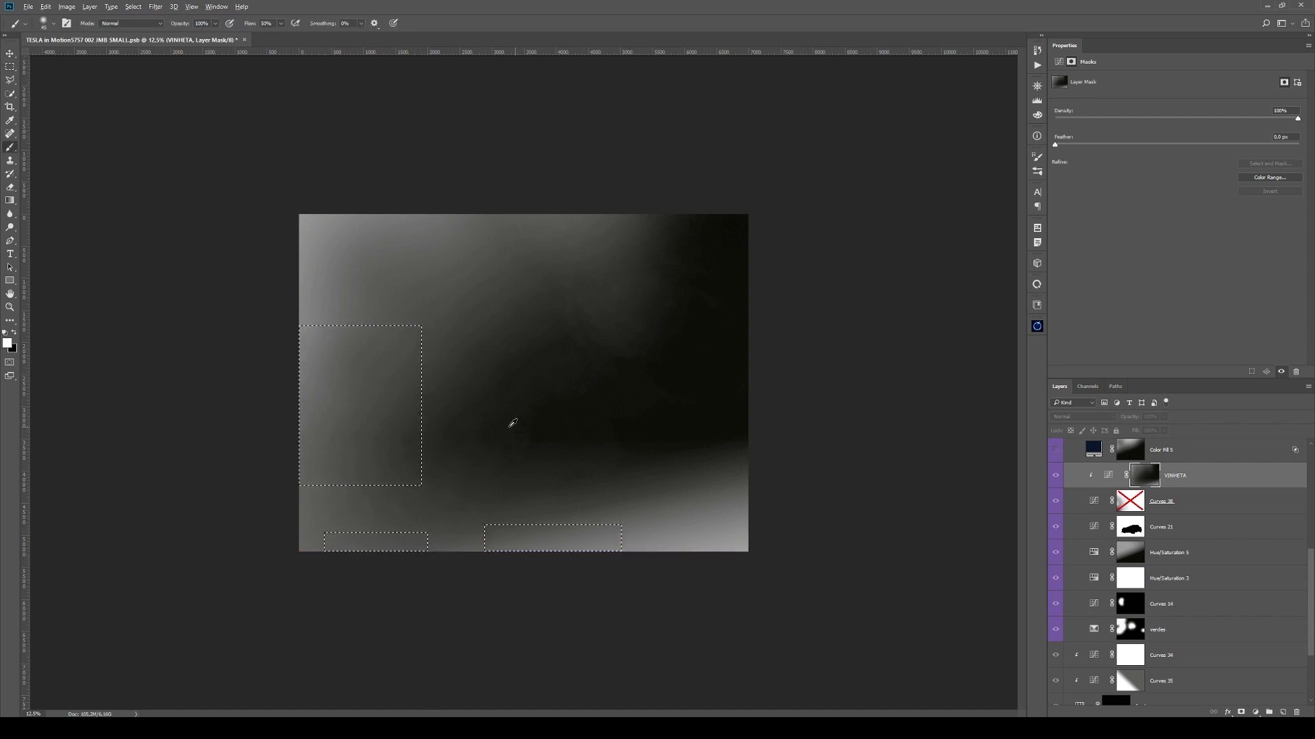
{"action": "left_click_drag", "start_coordinate": [300, 363], "coordinate": [362, 375]}
{"action": "key", "text": "ctrl+d"}
- Enable the Curves 38 layer mask and view it on its own
{"action": "left_click", "coordinate": [1190, 505]}
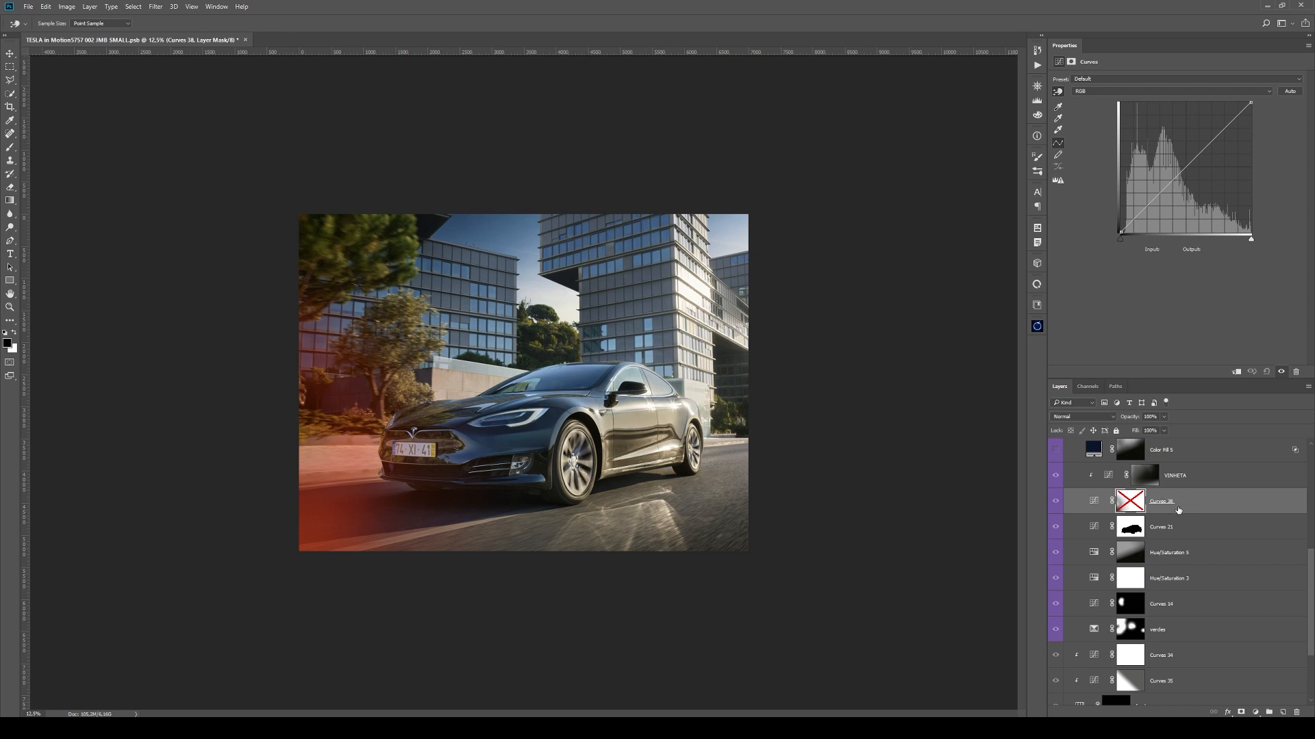
{"action": "key", "text": "b"}
{"action": "left_click", "coordinate": [1128, 507], "text": "shift"}
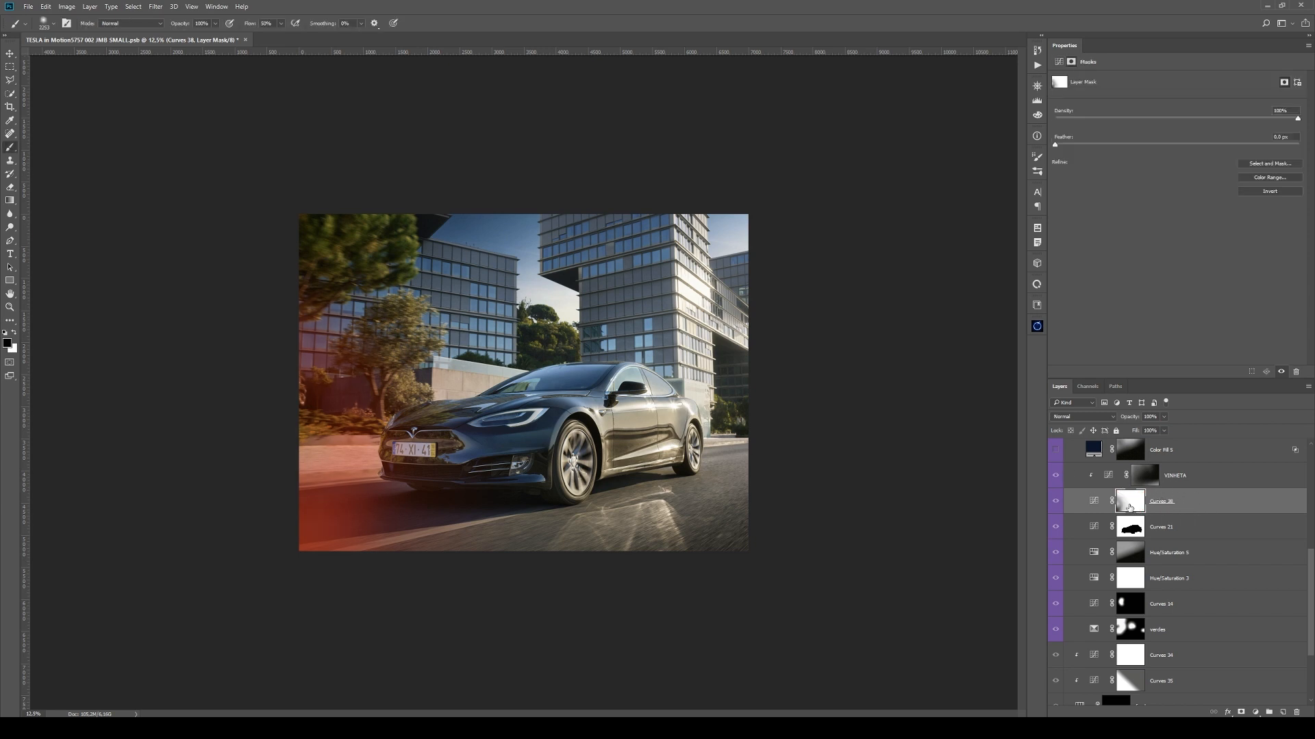
{"action": "key", "text": "x"}
{"action": "left_click", "coordinate": [1128, 507], "text": "alt"}
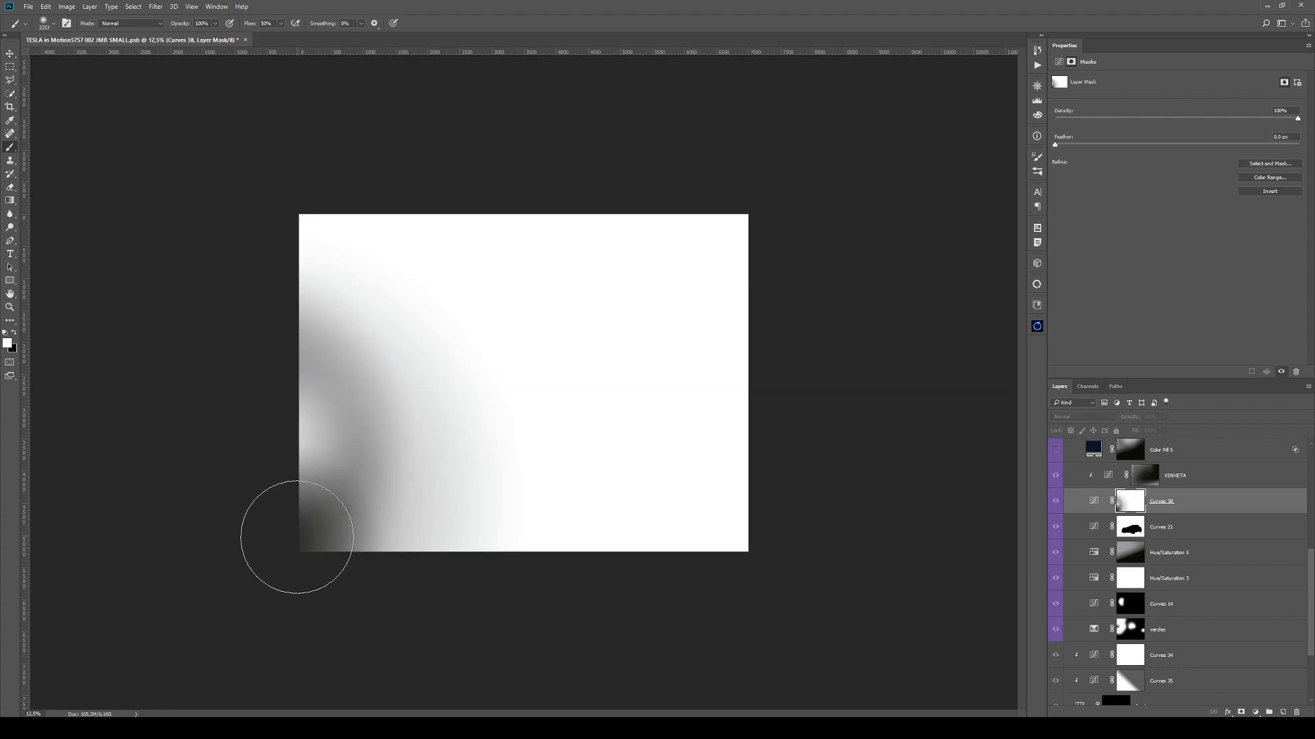
- Compare the VINHETA and Curves 38 layer masks by viewing each on its own
{"action": "left_click", "coordinate": [1143, 476]}
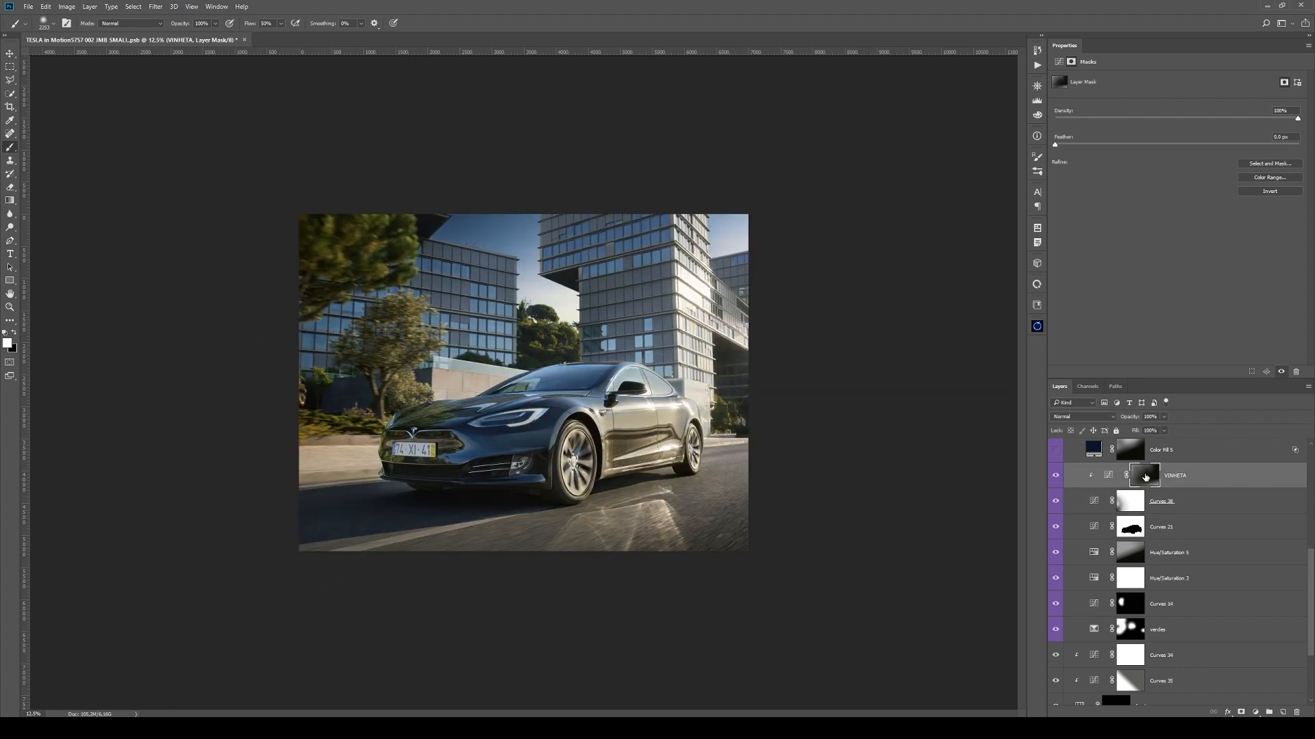
{"action": "left_click", "coordinate": [1144, 475], "text": "alt"}
{"action": "left_click", "coordinate": [1129, 503]}
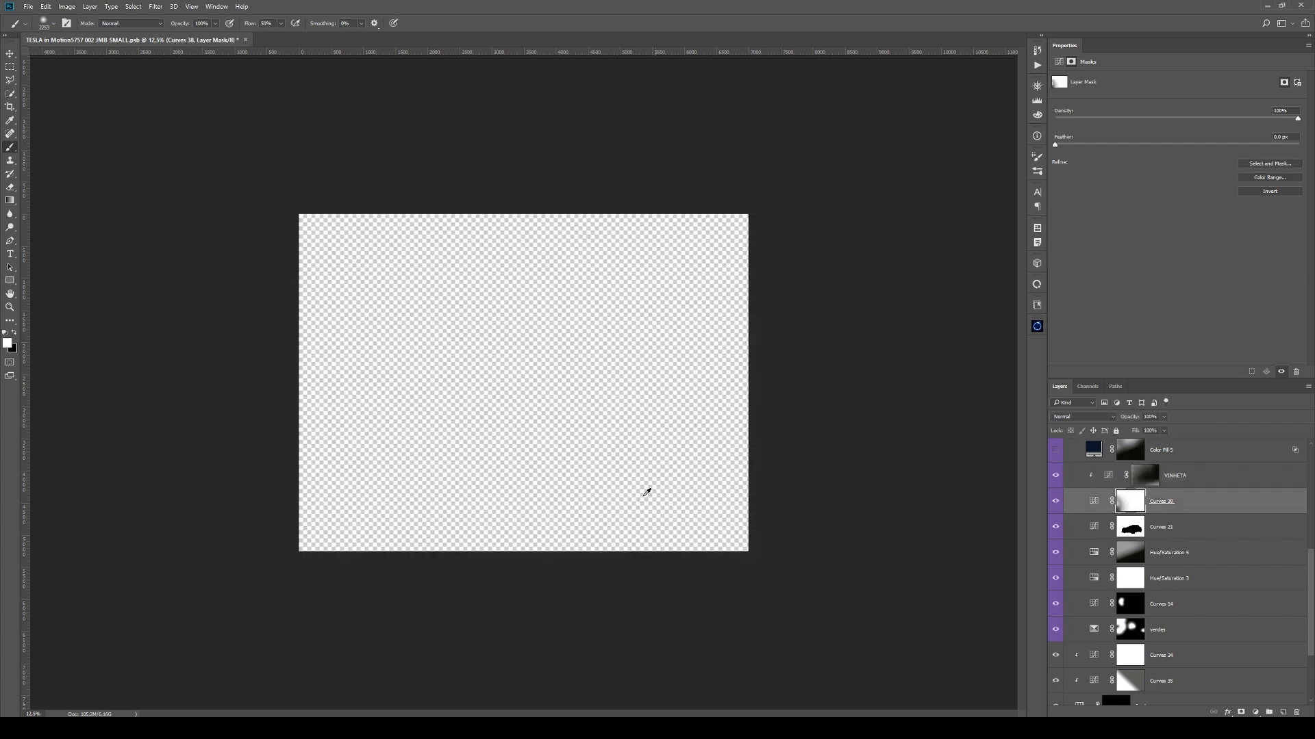
{"action": "left_click", "coordinate": [1130, 504], "text": "alt"}
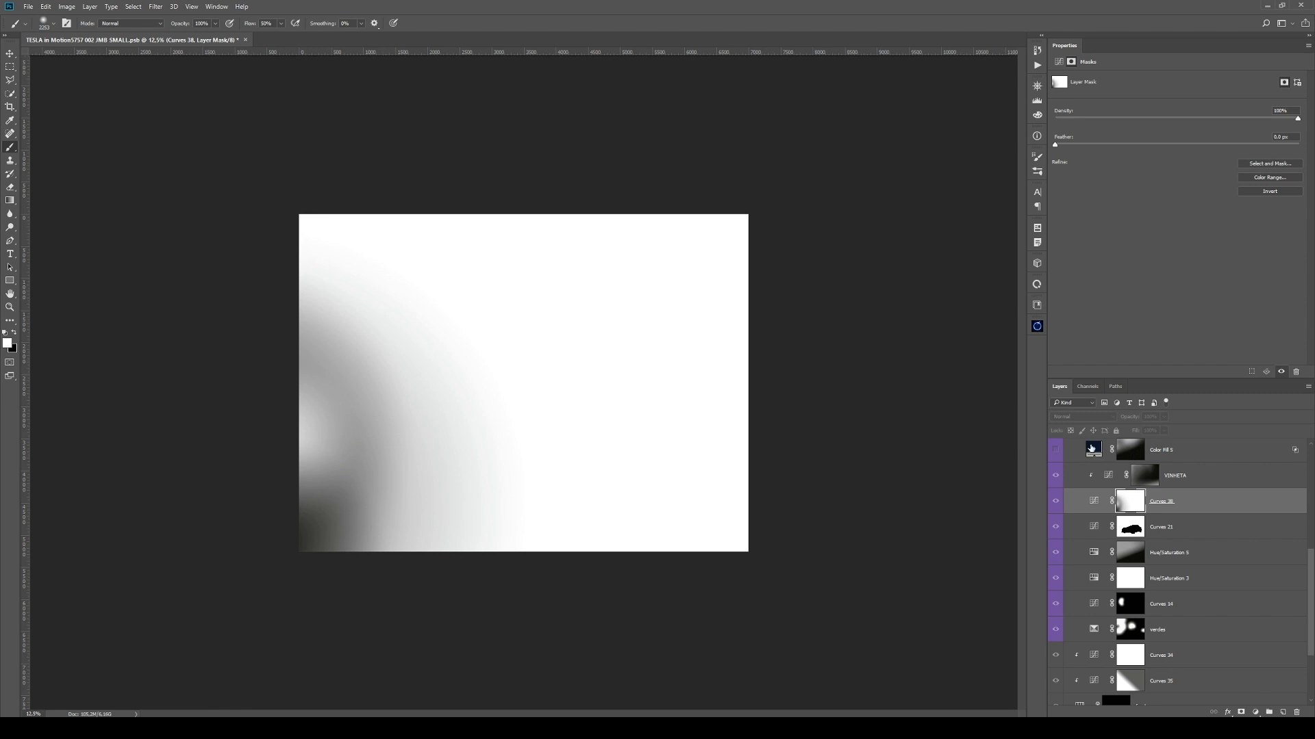
{"action": "left_click", "coordinate": [1140, 503], "text": "alt"}
{"action": "left_click", "coordinate": [1142, 478], "text": "alt"}
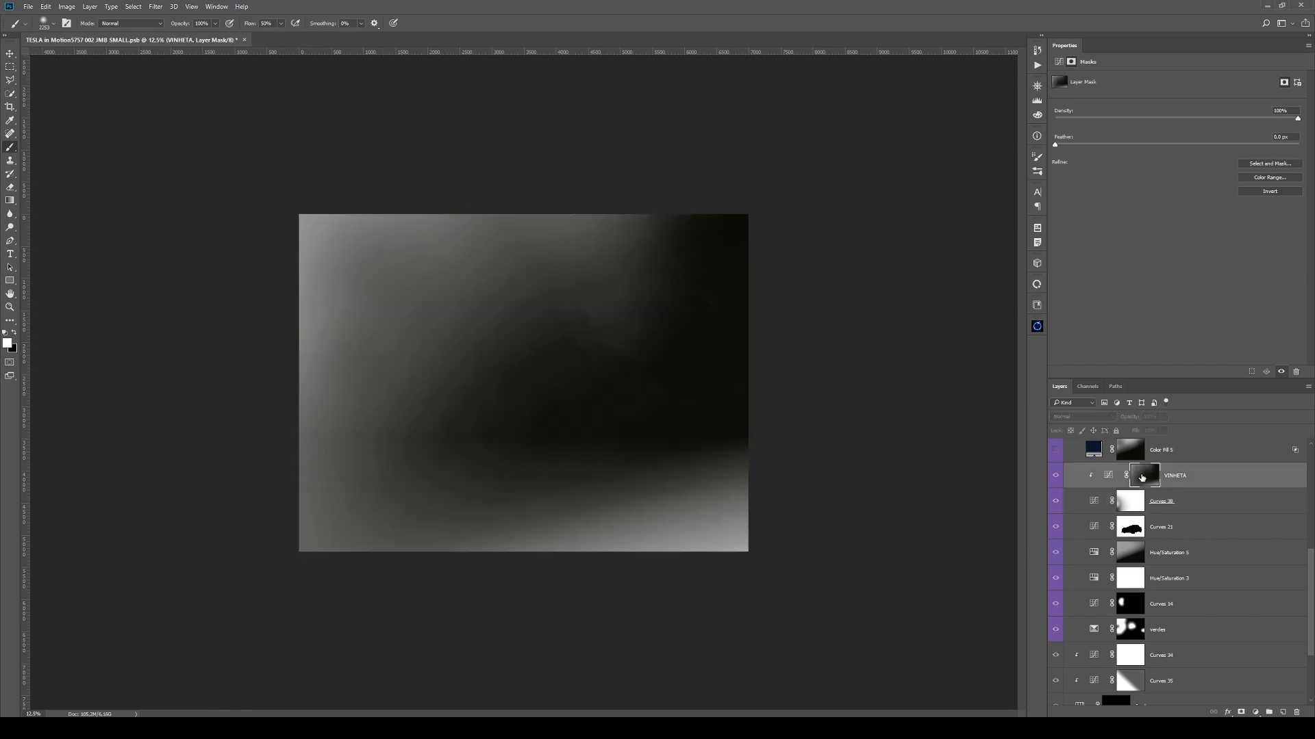
- Try painting black down the left side of the VINHETA layer mask with the Brush, and undo the painting
{"action": "key", "text": "x"}
{"action": "mouse_move", "coordinate": [322, 343]}
{"action": "left_mouse_down"}
{"action": "mouse_move", "coordinate": [295, 498]}
{"action": "mouse_move", "coordinate": [367, 425]}
{"action": "mouse_move", "coordinate": [405, 566]}
{"action": "mouse_move", "coordinate": [322, 548]}
{"action": "mouse_move", "coordinate": [349, 568]}
{"action": "left_mouse_up"}
{"action": "key", "text": "ctrl+alt+z"}
{"action": "key", "text": "ctrl+alt+z"}
{"action": "key", "text": "ctrl+alt+z"}
- View the Curves 38 mask on its own once more, return to the image, and select the VINHETA layer
{"action": "left_click", "coordinate": [1129, 505], "text": "shift"}
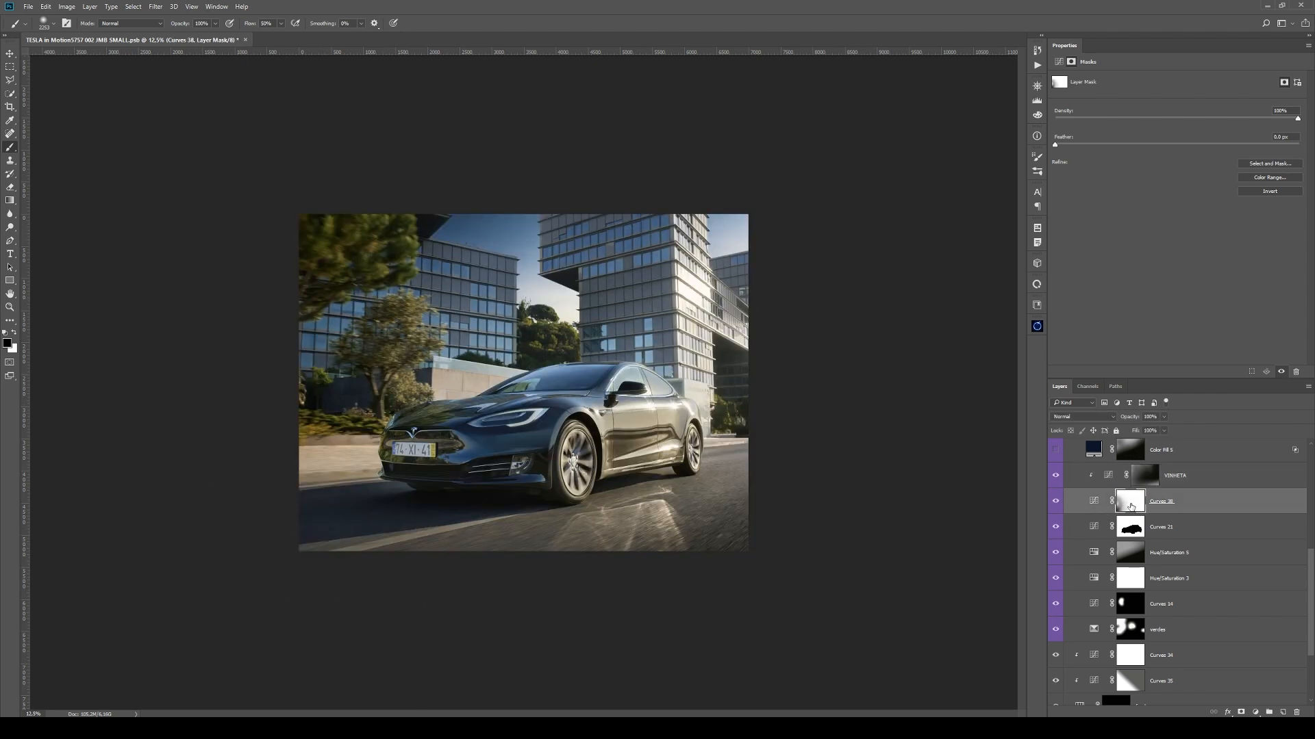
{"action": "left_click", "coordinate": [1109, 504], "text": "alt"}
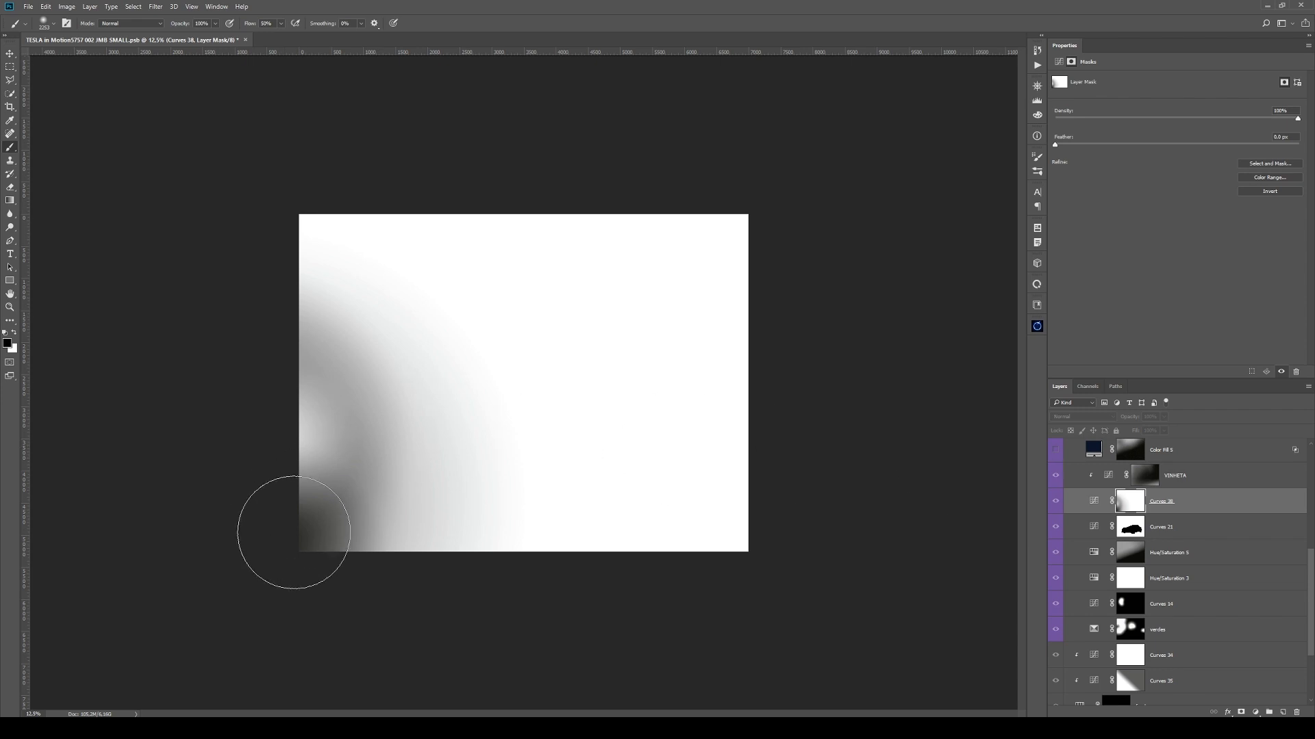
{"action": "left_click", "coordinate": [1134, 506], "text": "alt"}
{"action": "left_click", "coordinate": [1172, 483]}
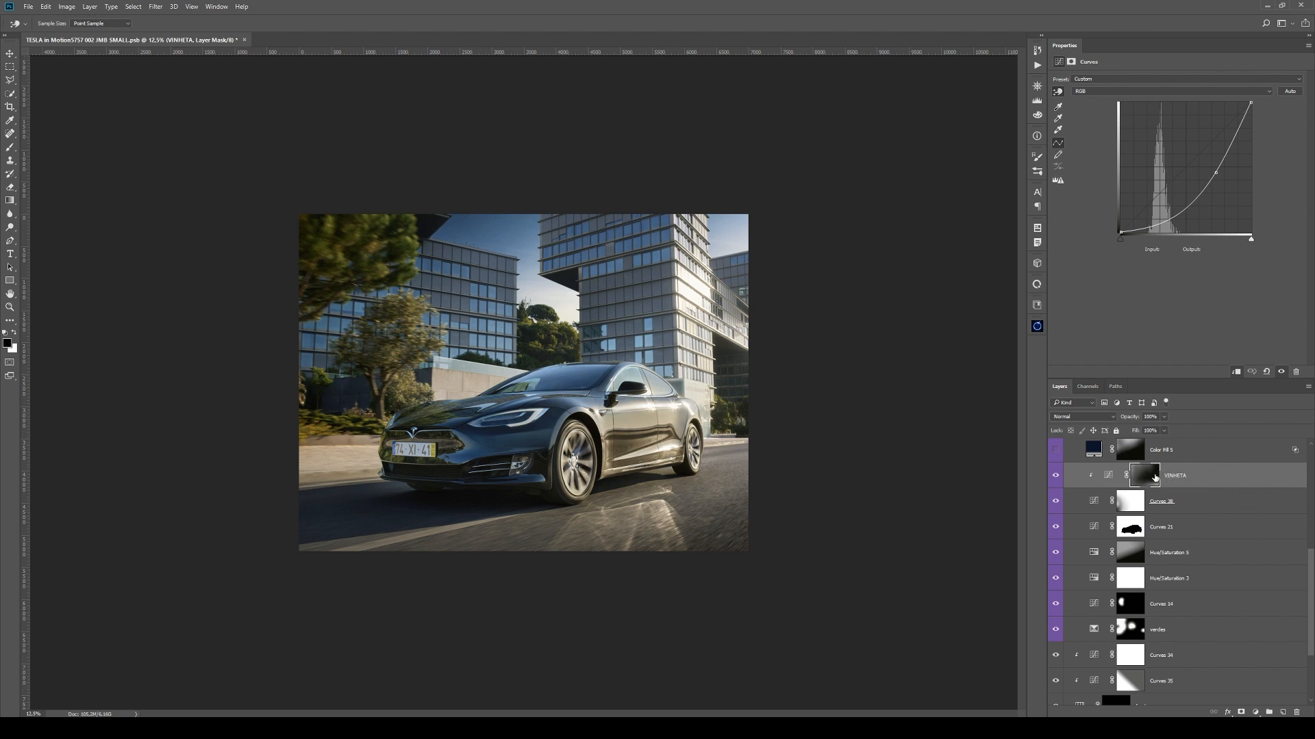
- Show the Color Fill 5 layer, view its mask on its own, and return to the image
{"action": "scroll", "coordinate": [1158, 479], "scroll_direction": "up", "scroll_amount": 2}
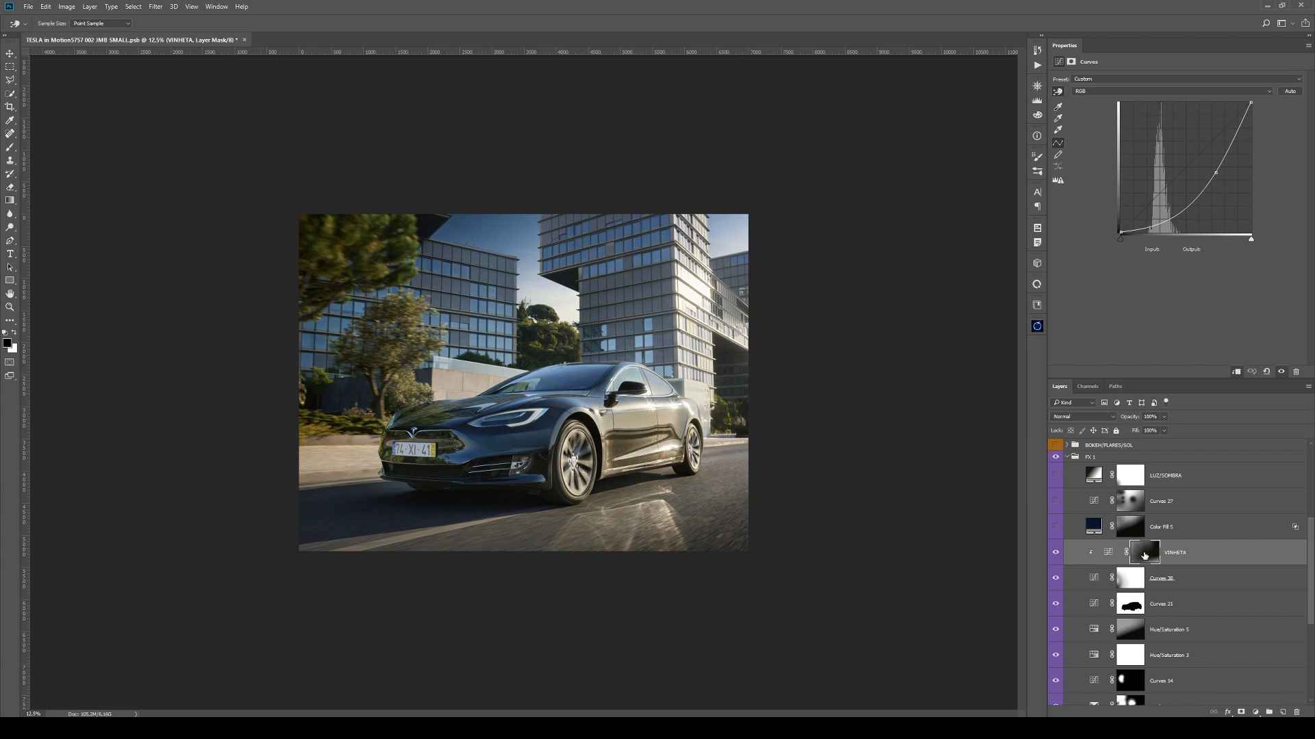
{"action": "scroll", "coordinate": [1144, 556], "scroll_direction": "up", "scroll_amount": 2}
{"action": "left_click", "coordinate": [1089, 573]}
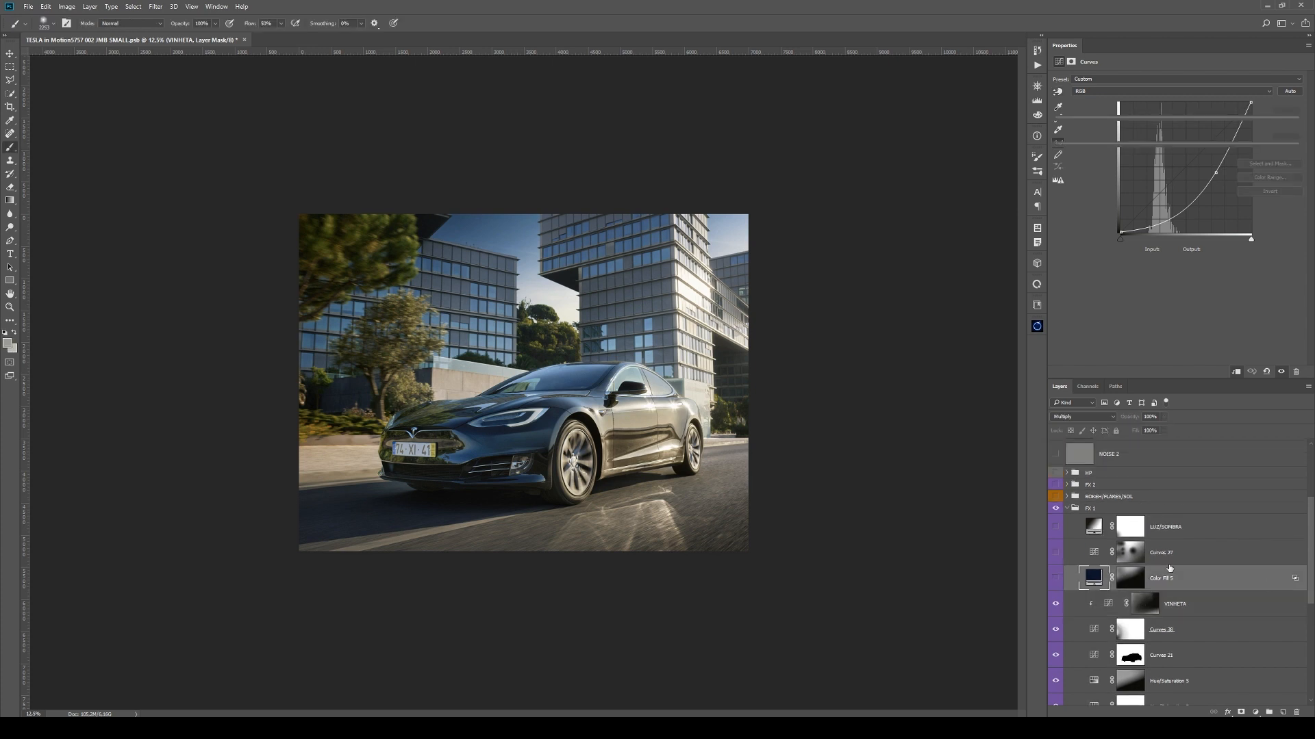
{"action": "left_click", "coordinate": [1055, 580]}
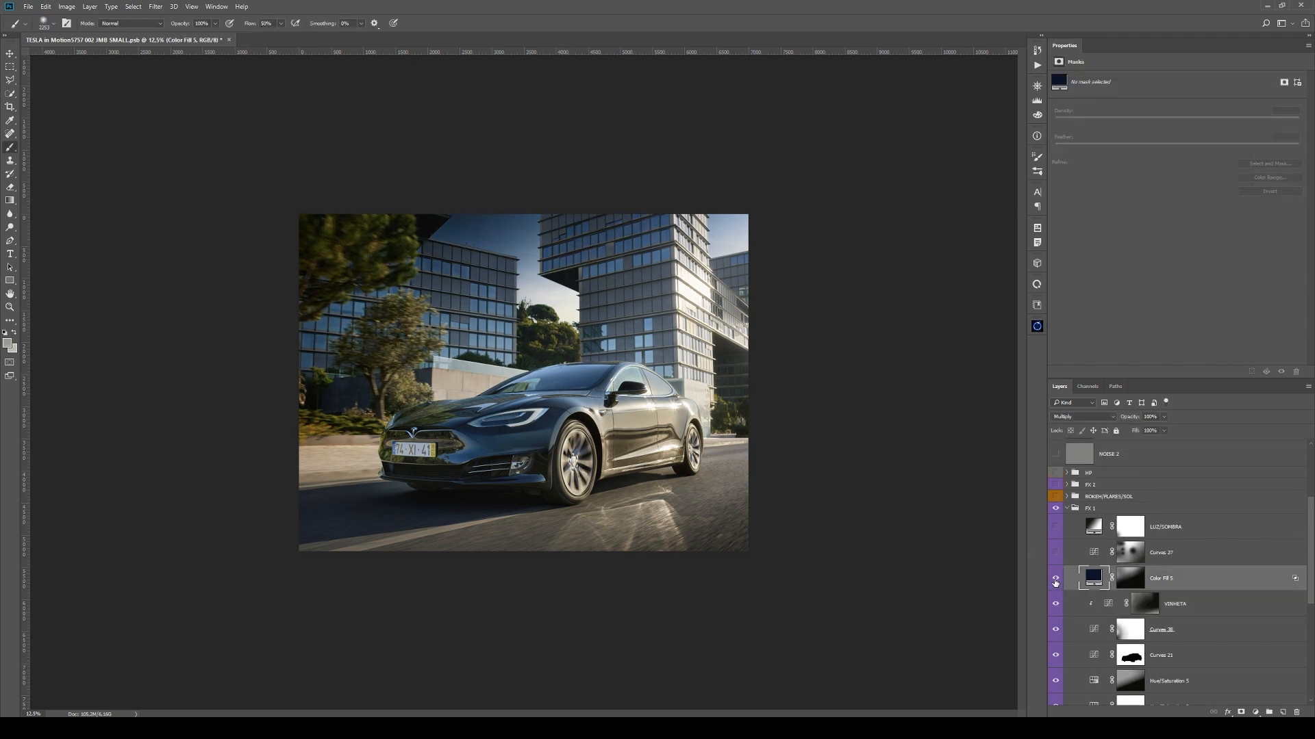
{"action": "left_click", "coordinate": [1140, 580], "text": "alt"}
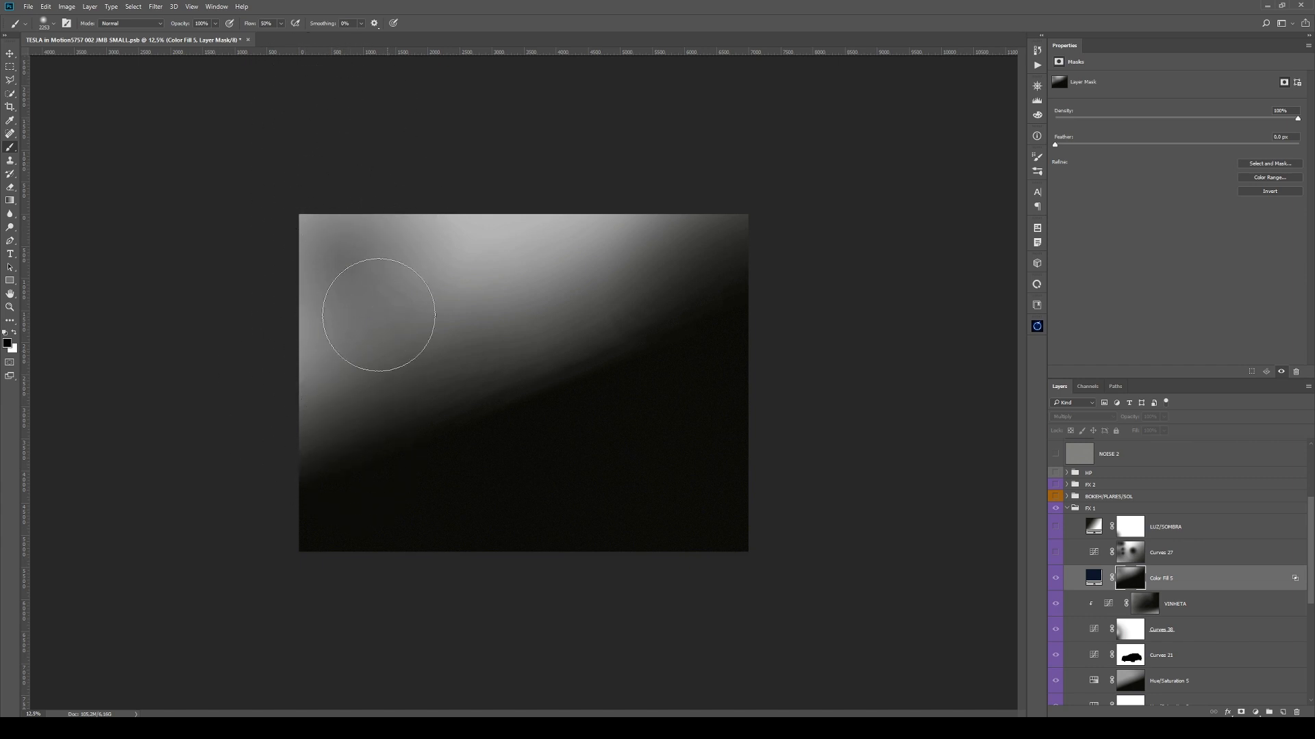
{"action": "left_click", "coordinate": [1095, 578]}
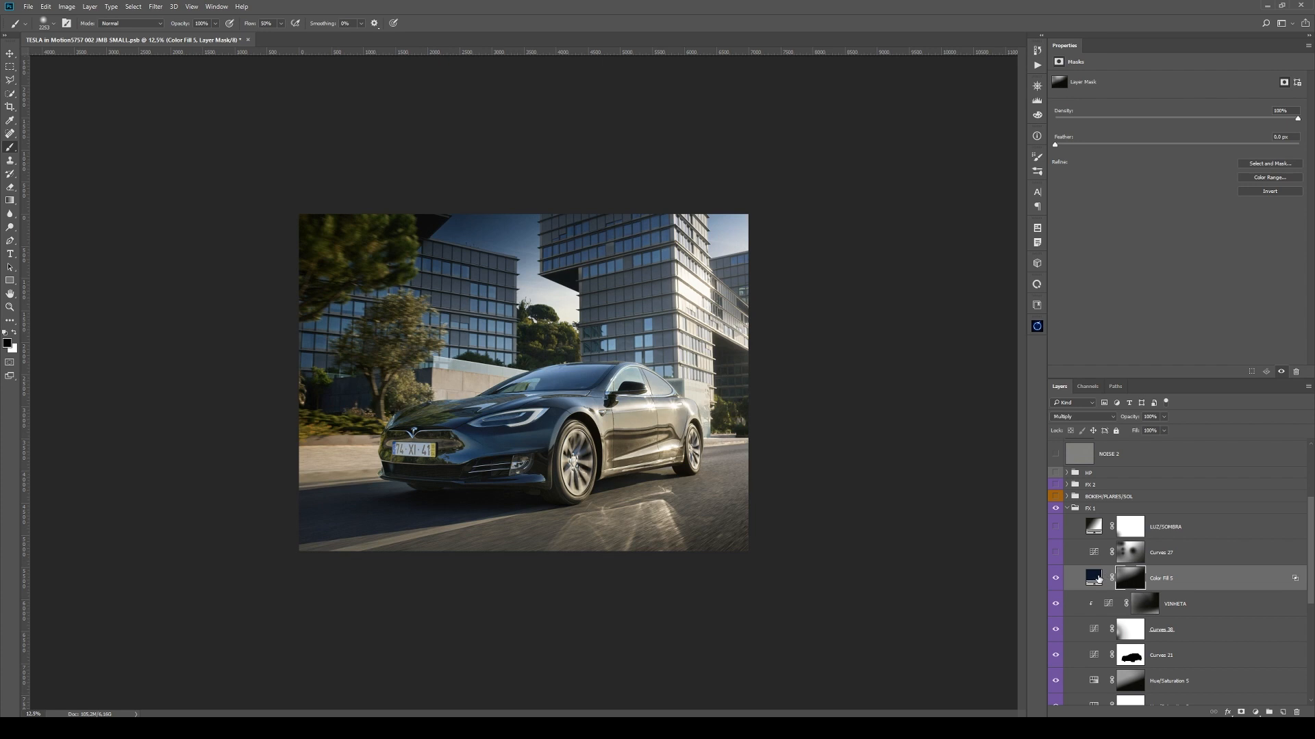
- Disable the Color Fill 5 mask to see the full fill effect, and open the layer's blending options
{"action": "left_click", "coordinate": [1125, 578], "text": "shift"}
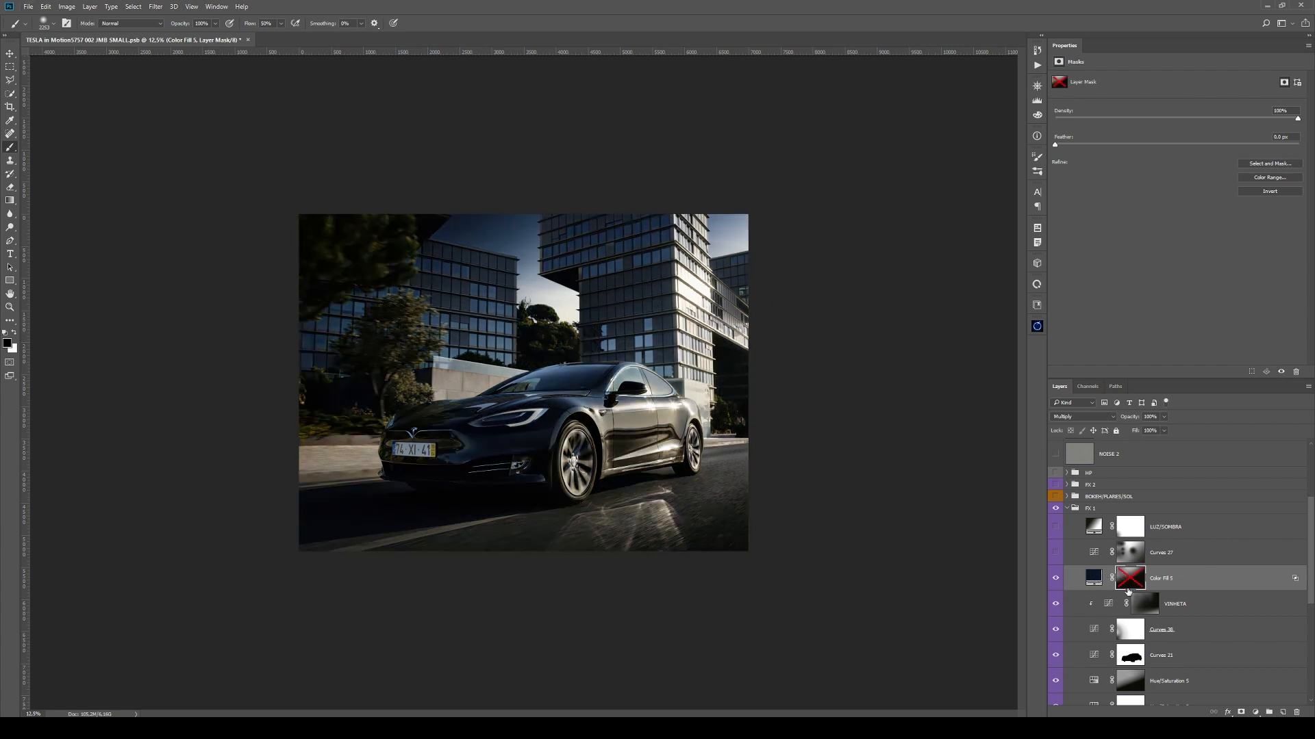
{"action": "double_click", "coordinate": [1096, 579]}
{"action": "left_click", "coordinate": [1102, 403]}
{"action": "double_click", "coordinate": [1265, 591]}
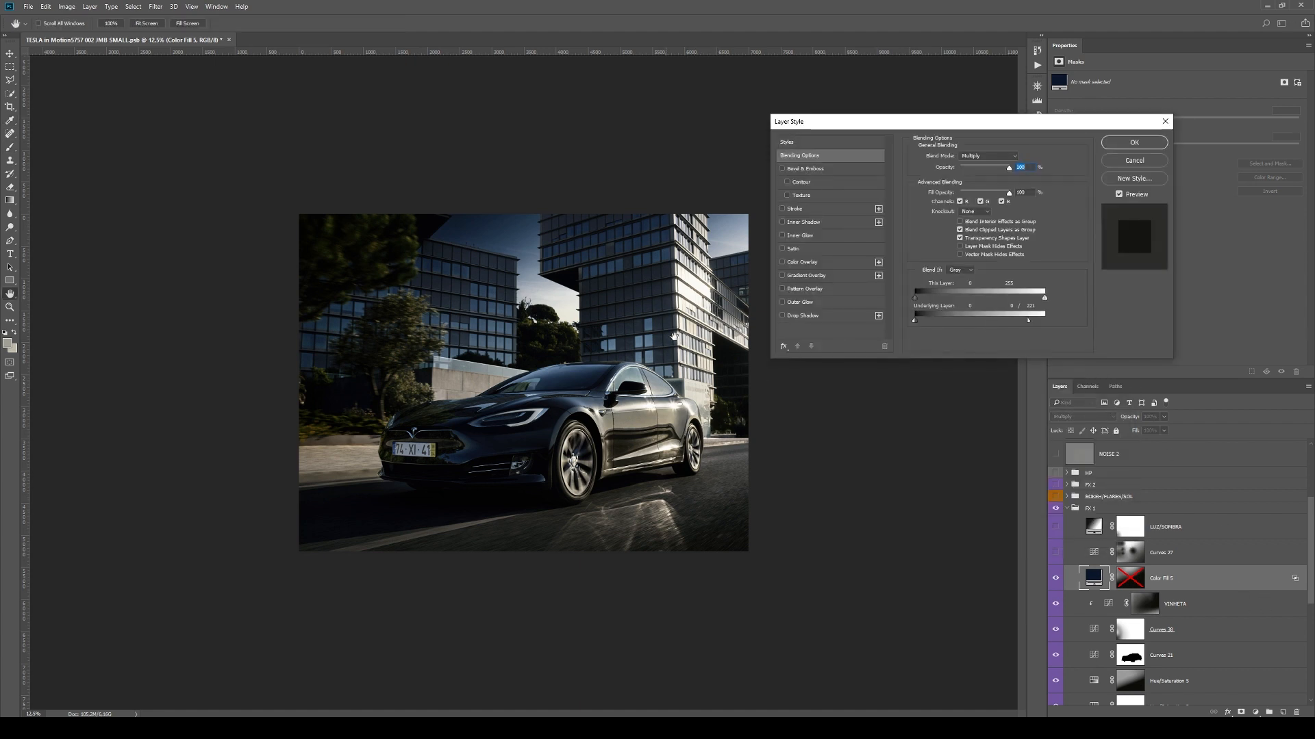
- Try resetting the Underlying Layer Blend If range and splitting its white slider toward the dark end, and discard the changes
{"action": "left_click_drag", "start_coordinate": [915, 323], "coordinate": [1078, 329]}
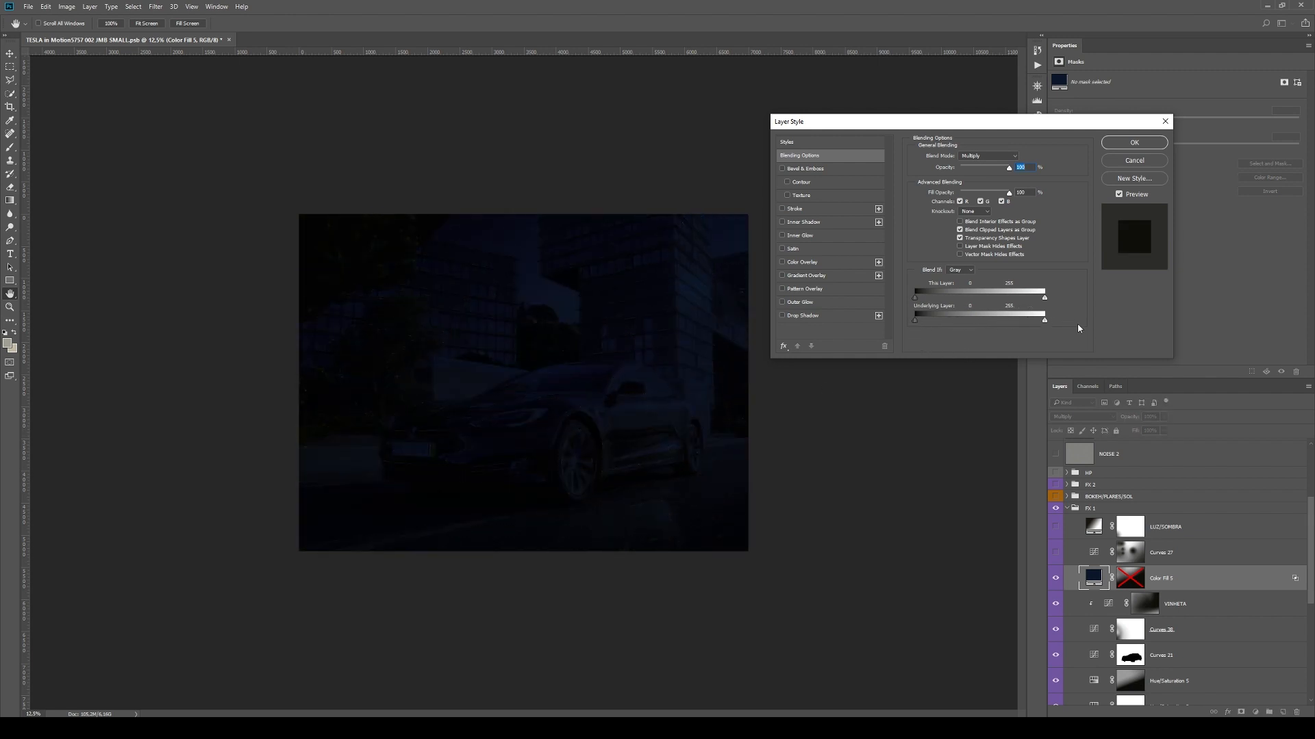
{"action": "key", "text": "alt"}
{"action": "left_click_drag", "start_coordinate": [1043, 325], "coordinate": [923, 329]}
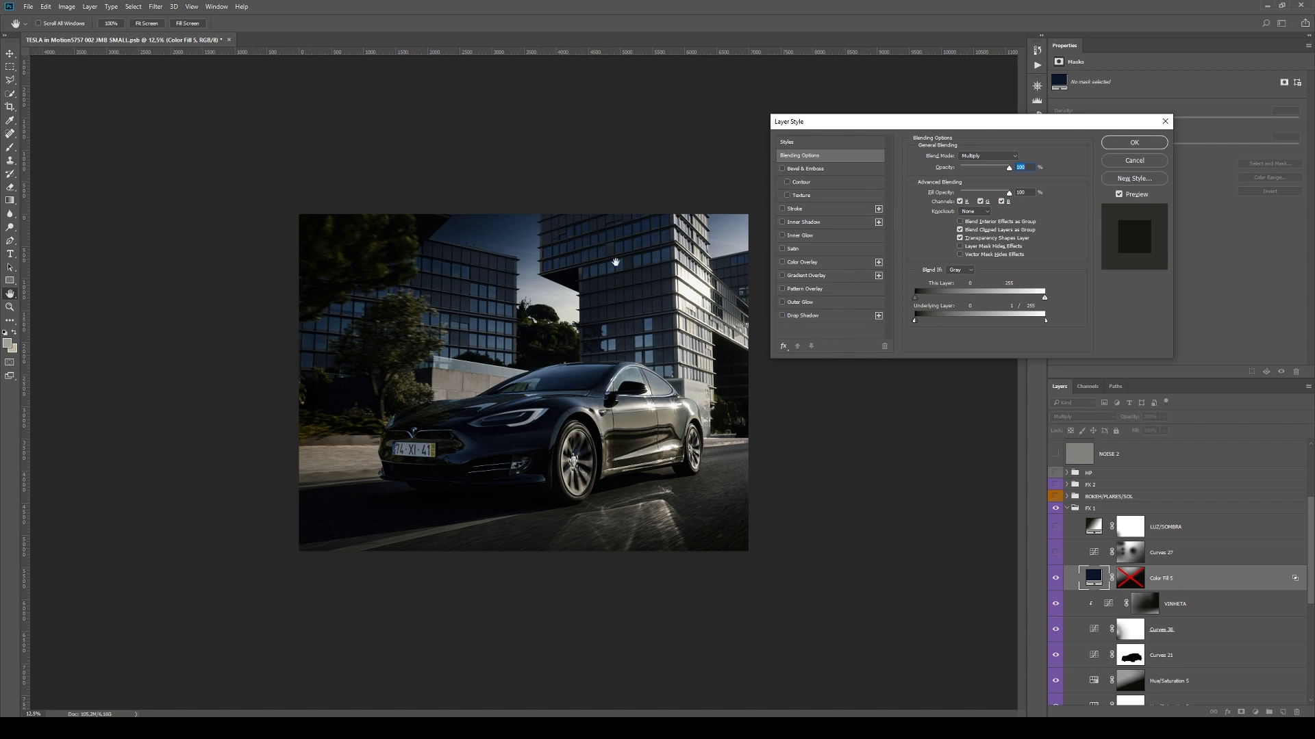
{"action": "left_click", "coordinate": [1133, 161]}
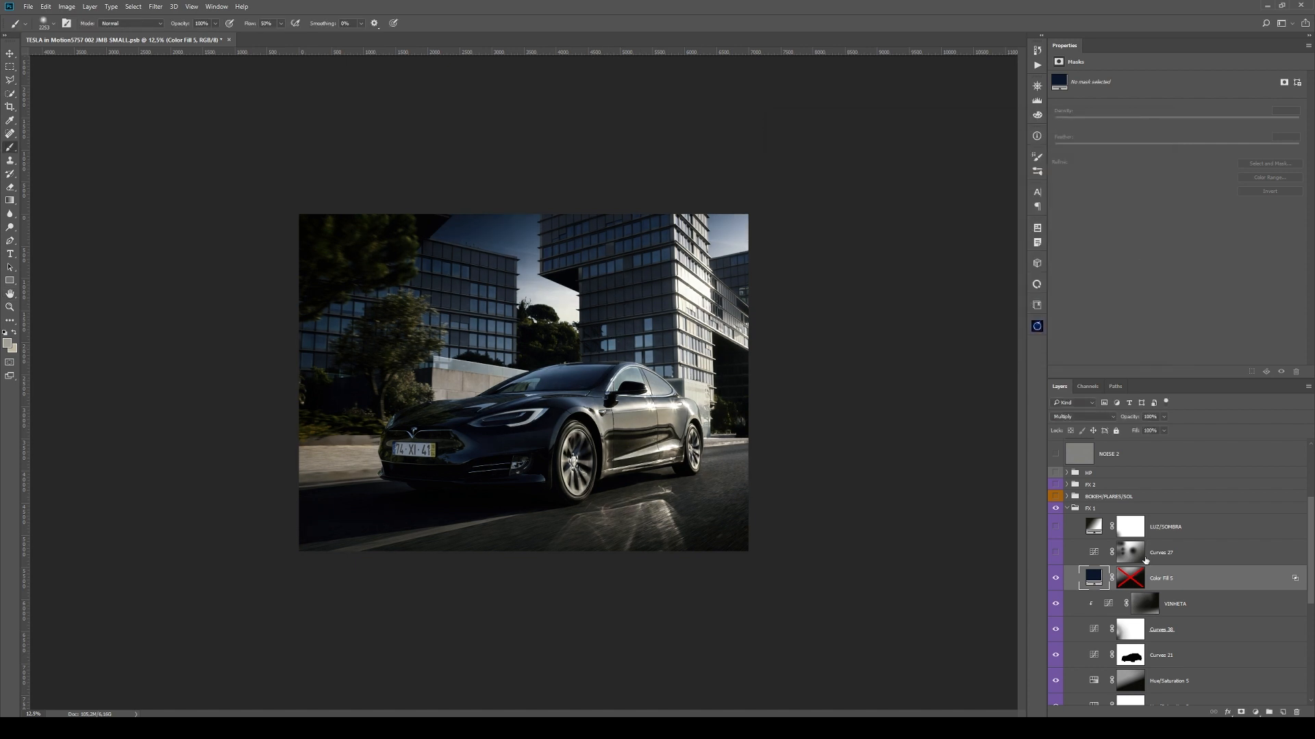
- Re-enable the Color Fill 5 mask and view it on its own before returning to the image
{"action": "left_click", "coordinate": [1131, 580], "text": "shift"}
{"action": "left_click", "coordinate": [1133, 582], "text": "alt"}
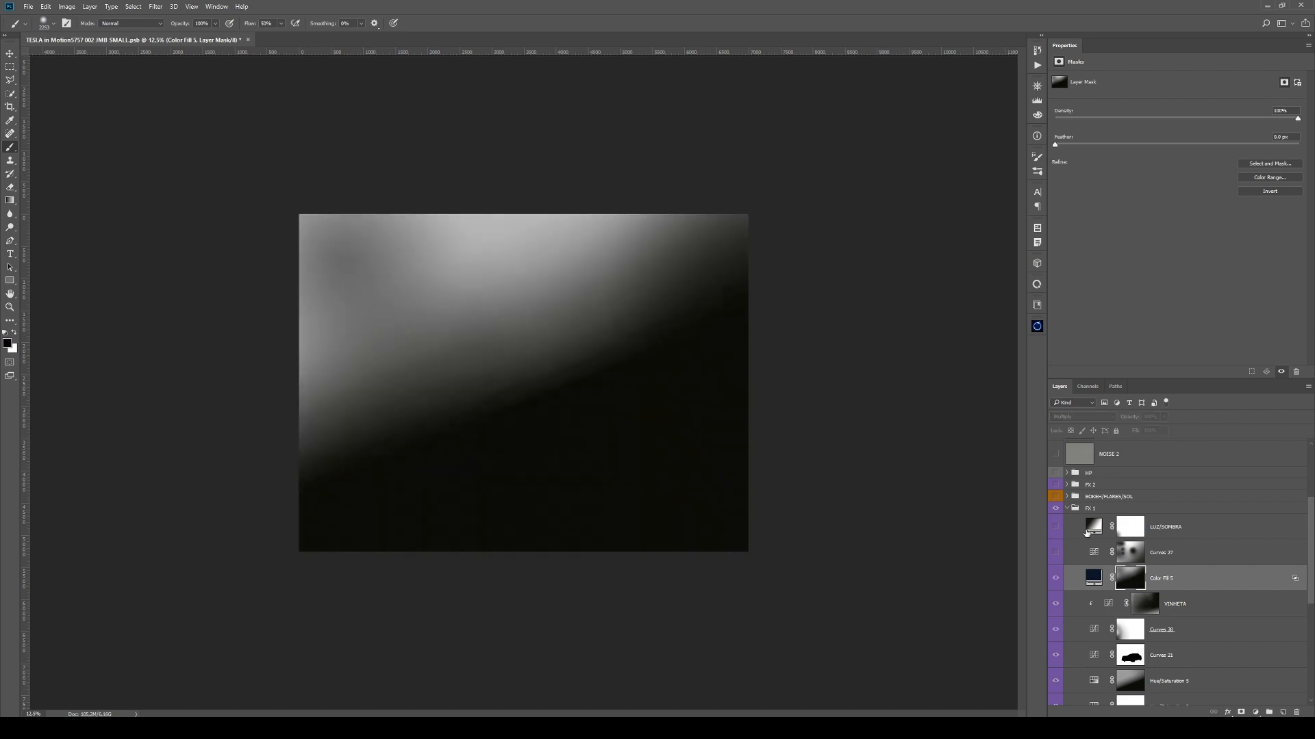
{"action": "left_click", "coordinate": [1131, 582], "text": "alt"}
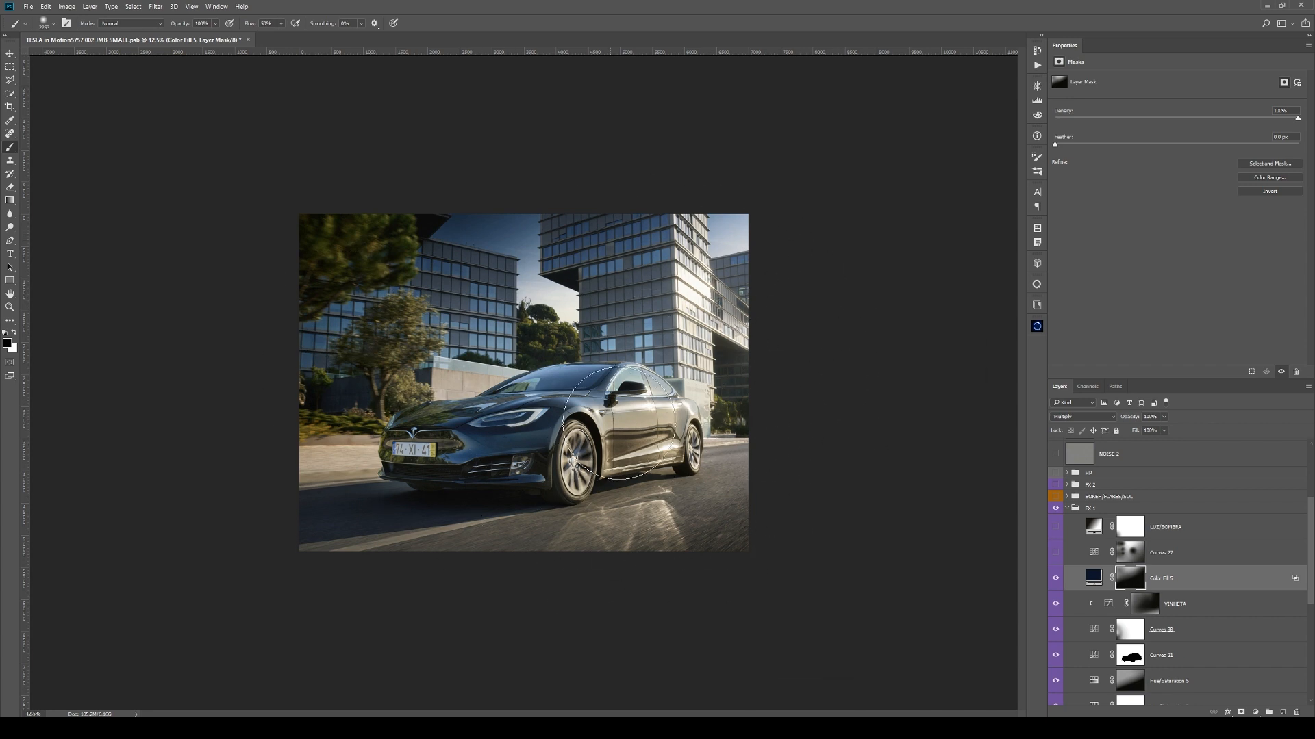
- Show the Curves 27 layer and view its Red and Blue channel curves
{"action": "left_click", "coordinate": [1194, 553]}
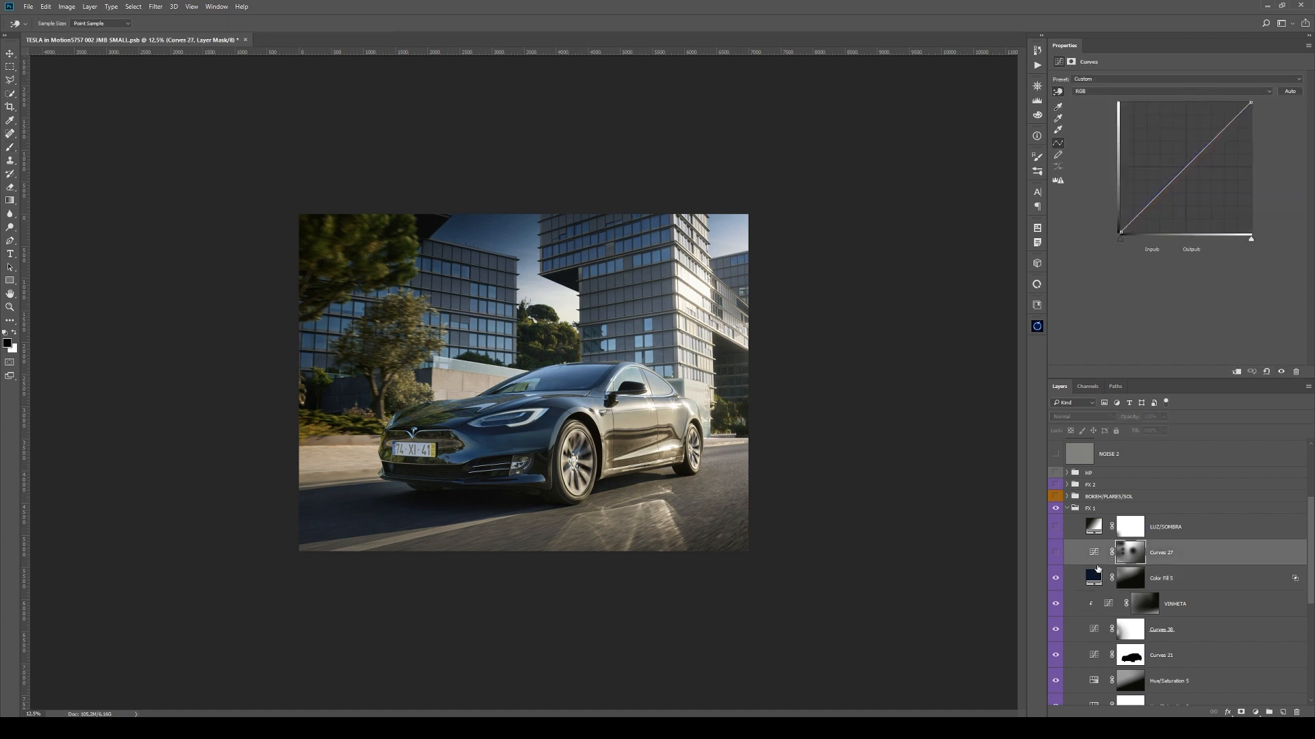
{"action": "left_click", "coordinate": [1056, 554]}
{"action": "left_click", "coordinate": [1093, 553]}
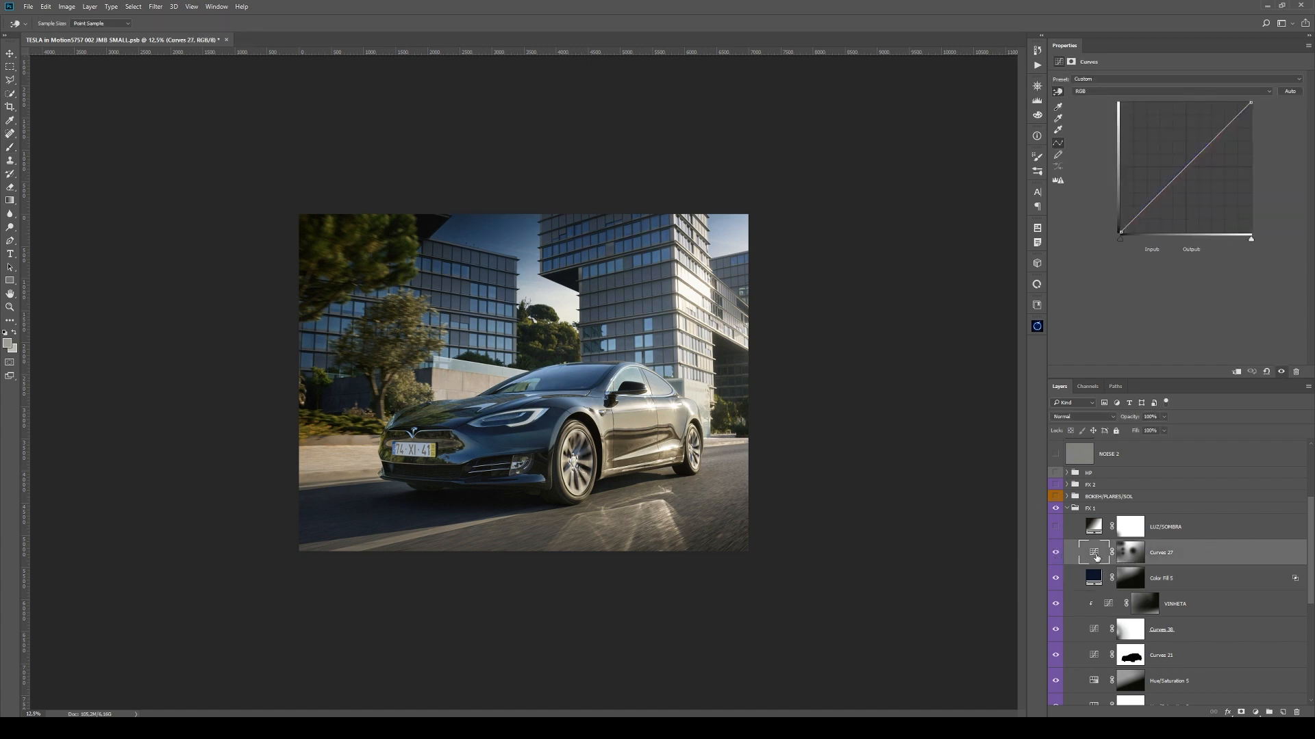
{"action": "left_click", "coordinate": [1122, 91]}
{"action": "left_click", "coordinate": [1122, 101]}
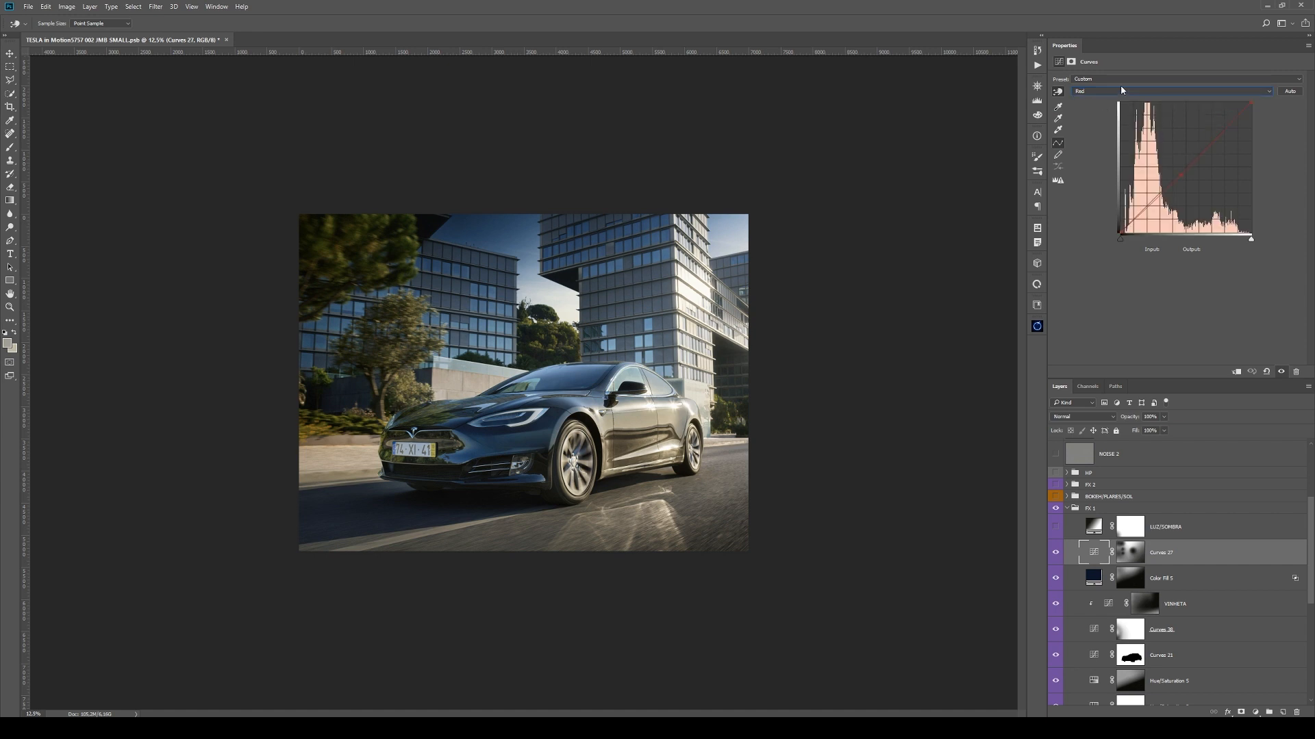
{"action": "left_click", "coordinate": [1164, 91]}
{"action": "left_click", "coordinate": [1164, 119]}
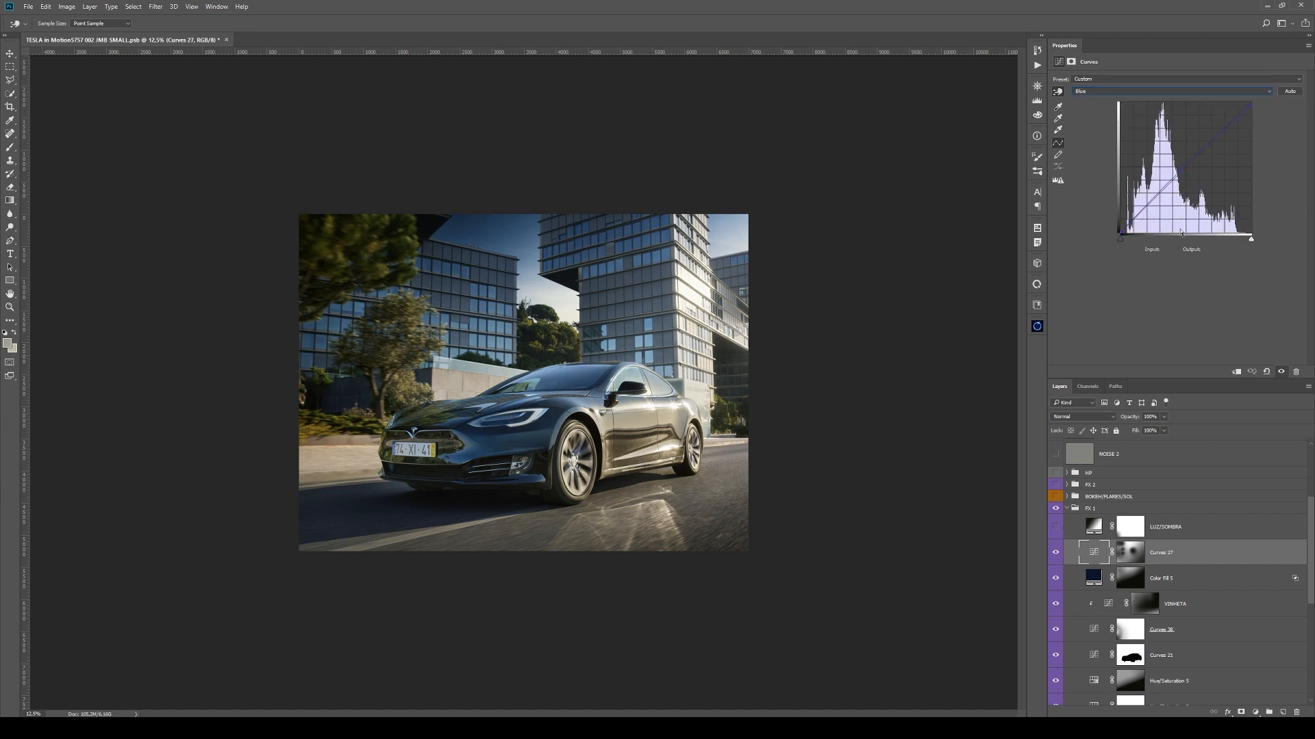
- View the Curves 27 layer mask on its own and return to the image
{"action": "left_click", "coordinate": [1126, 553], "text": "alt"}
{"action": "key", "text": "b"}
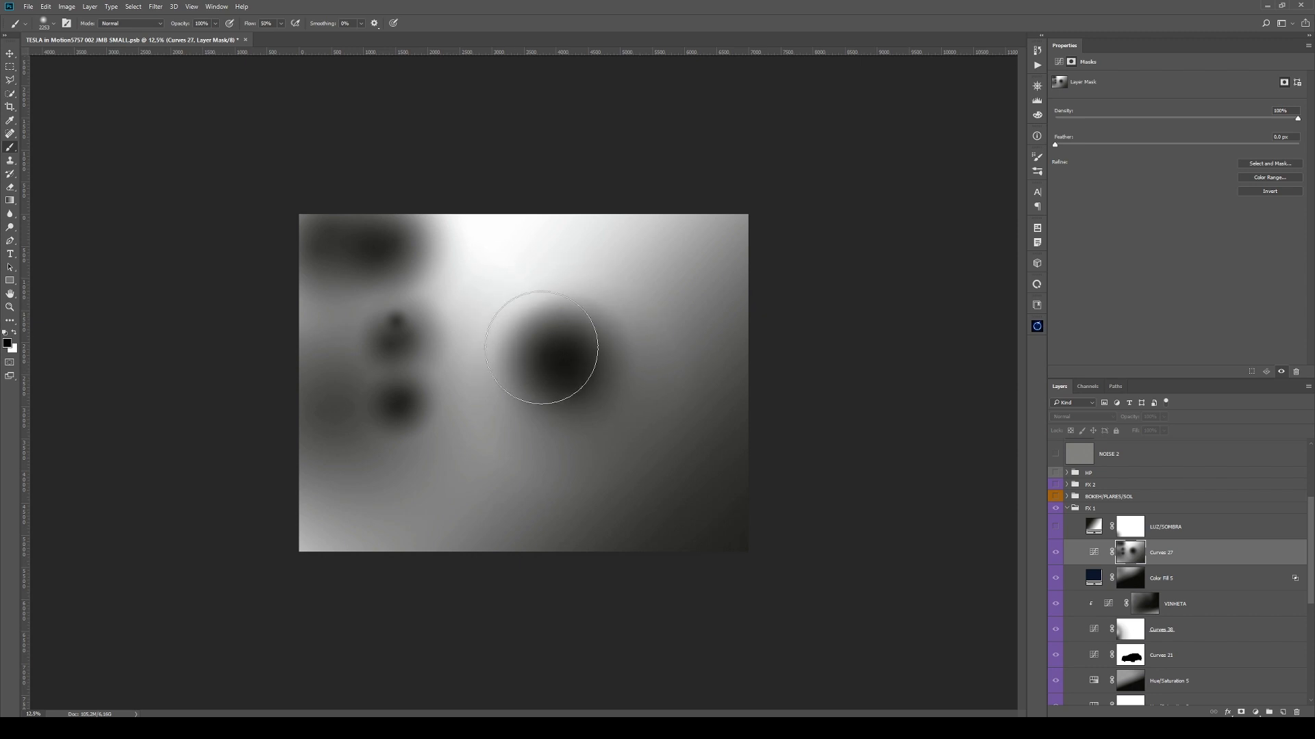
{"action": "left_click", "coordinate": [1140, 563], "text": "alt"}
- Compare the enlarged image with the Curves 27 layer hidden and shown, and inspect the overall car composite
{"action": "key", "text": "z"}
{"action": "left_click", "coordinate": [538, 327]}
{"action": "left_click", "coordinate": [537, 326]}
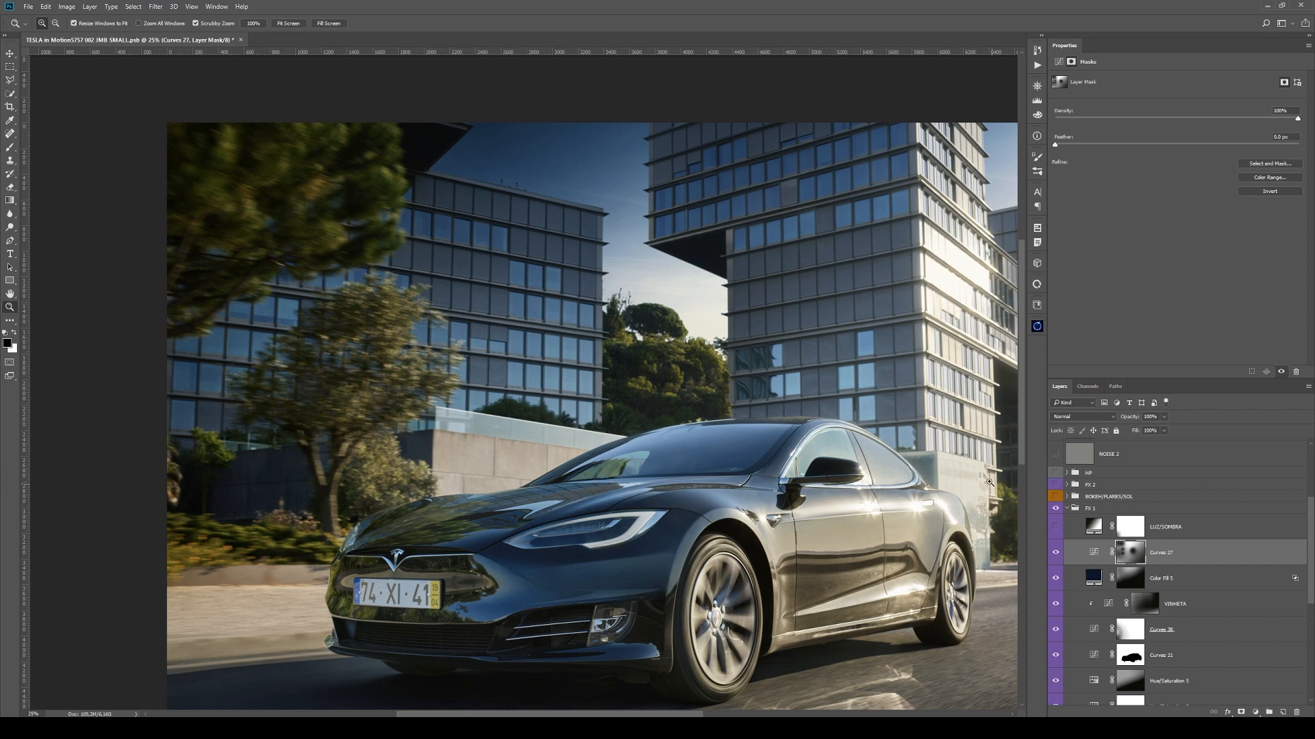
{"action": "left_click", "coordinate": [1054, 551]}
{"action": "left_click", "coordinate": [1055, 552]}
{"action": "left_click", "coordinate": [650, 419], "text": "alt"}
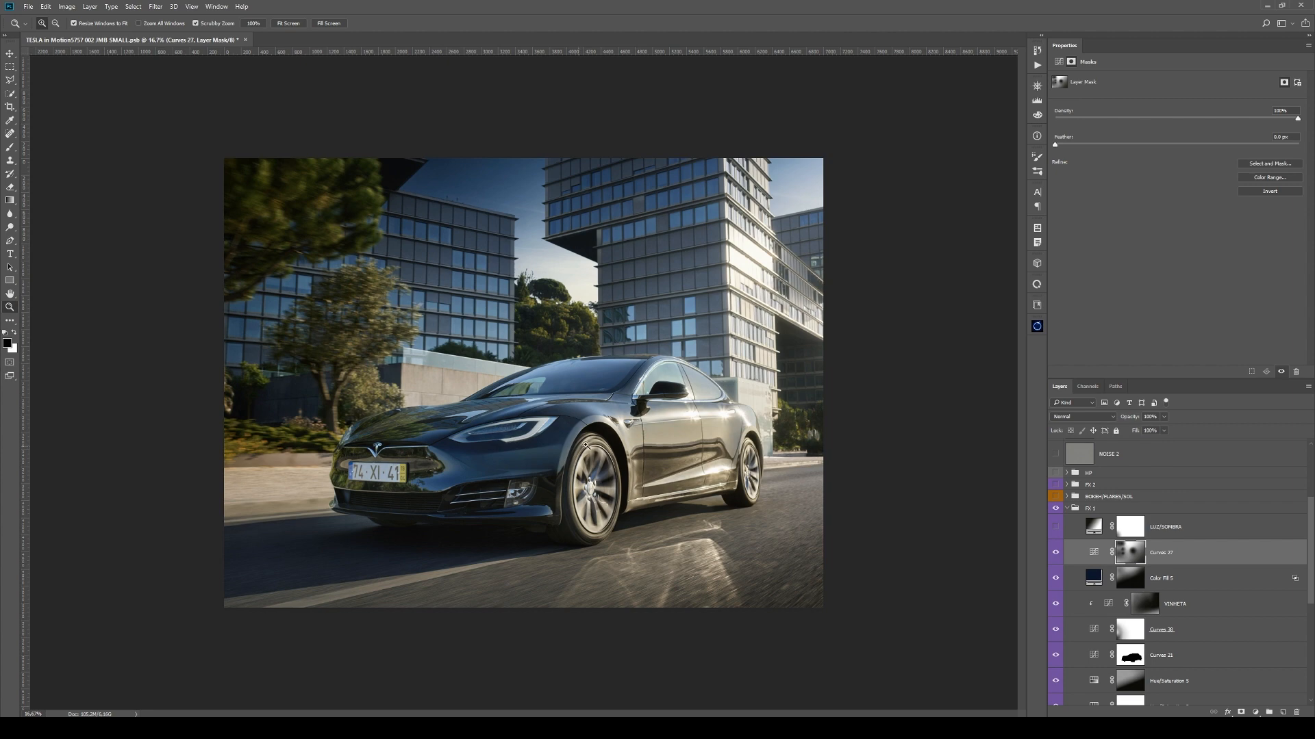
{"action": "left_click", "coordinate": [464, 397]}
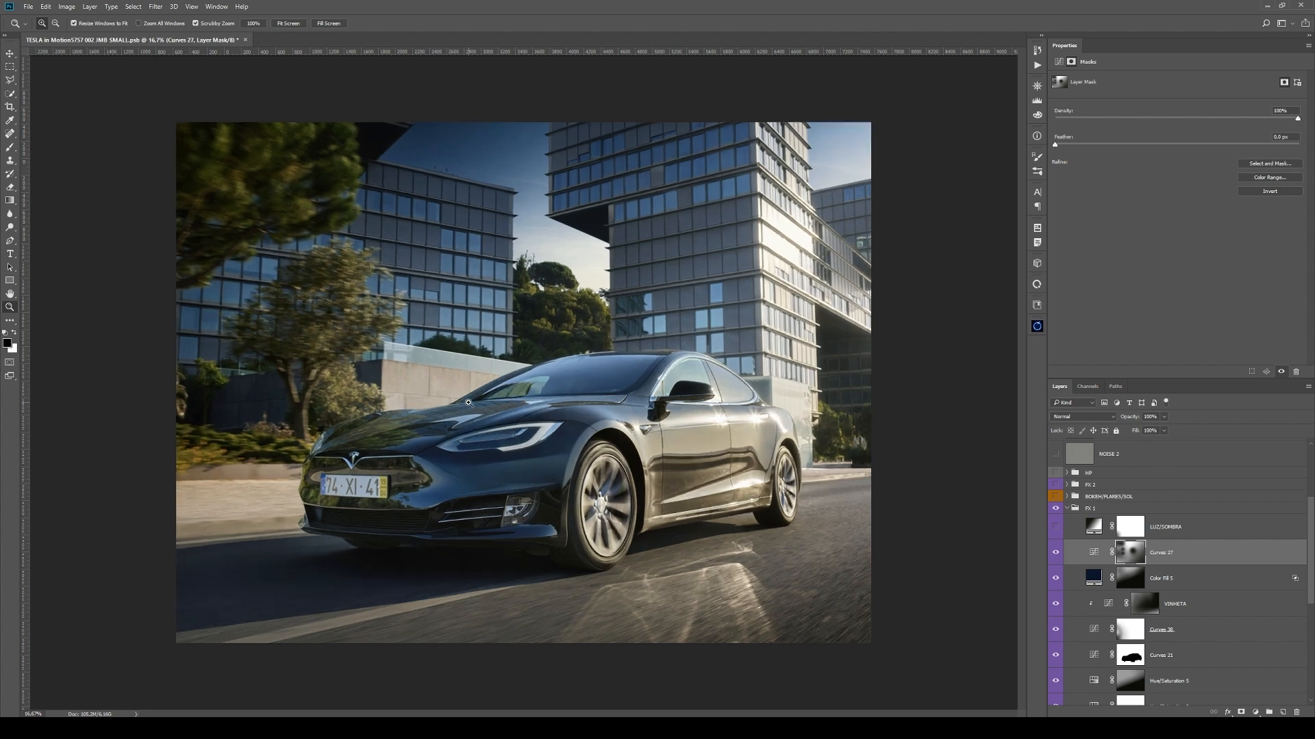
{"action": "left_click", "coordinate": [462, 414], "text": "alt"}
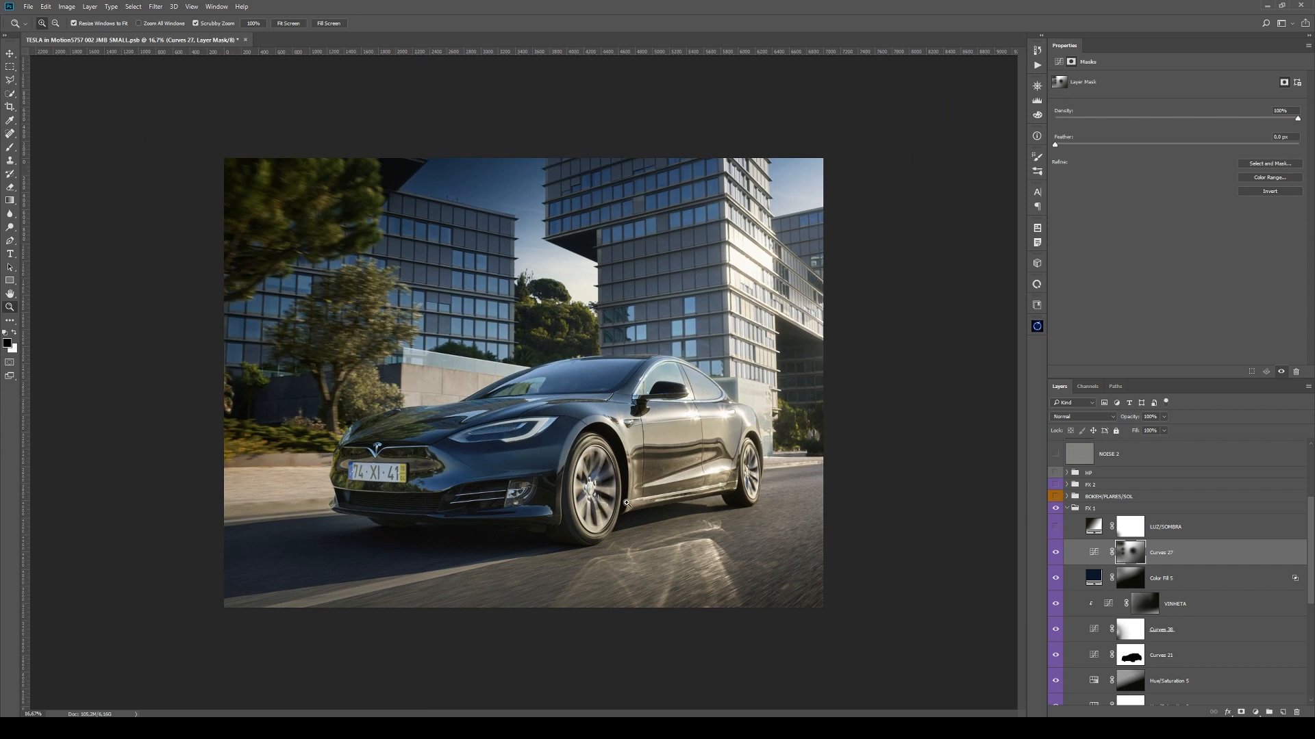
{"action": "scroll", "coordinate": [1133, 582], "scroll_direction": "down", "scroll_amount": 3}
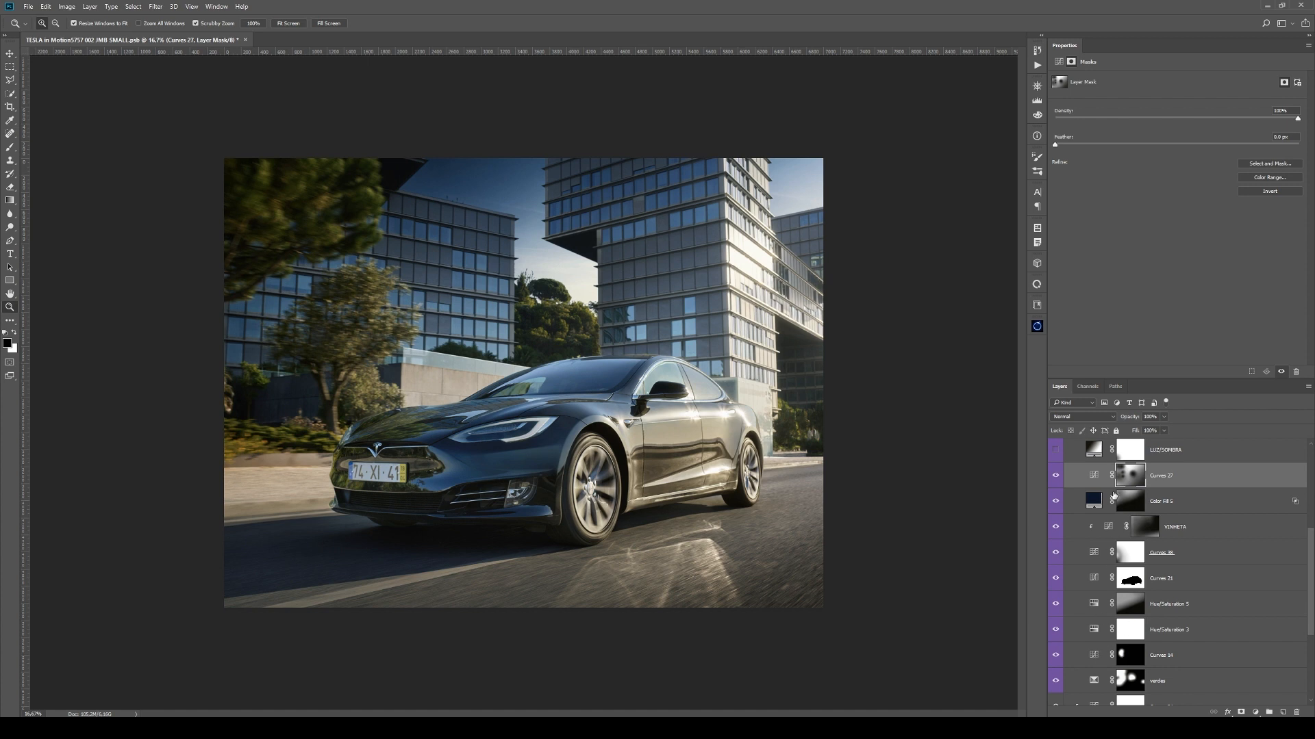
- Review the layers around Curves 27, and inspect the building windows and wall beside the tree up close and in the full composite
{"action": "scroll", "coordinate": [1114, 497], "scroll_direction": "down", "scroll_amount": 4}
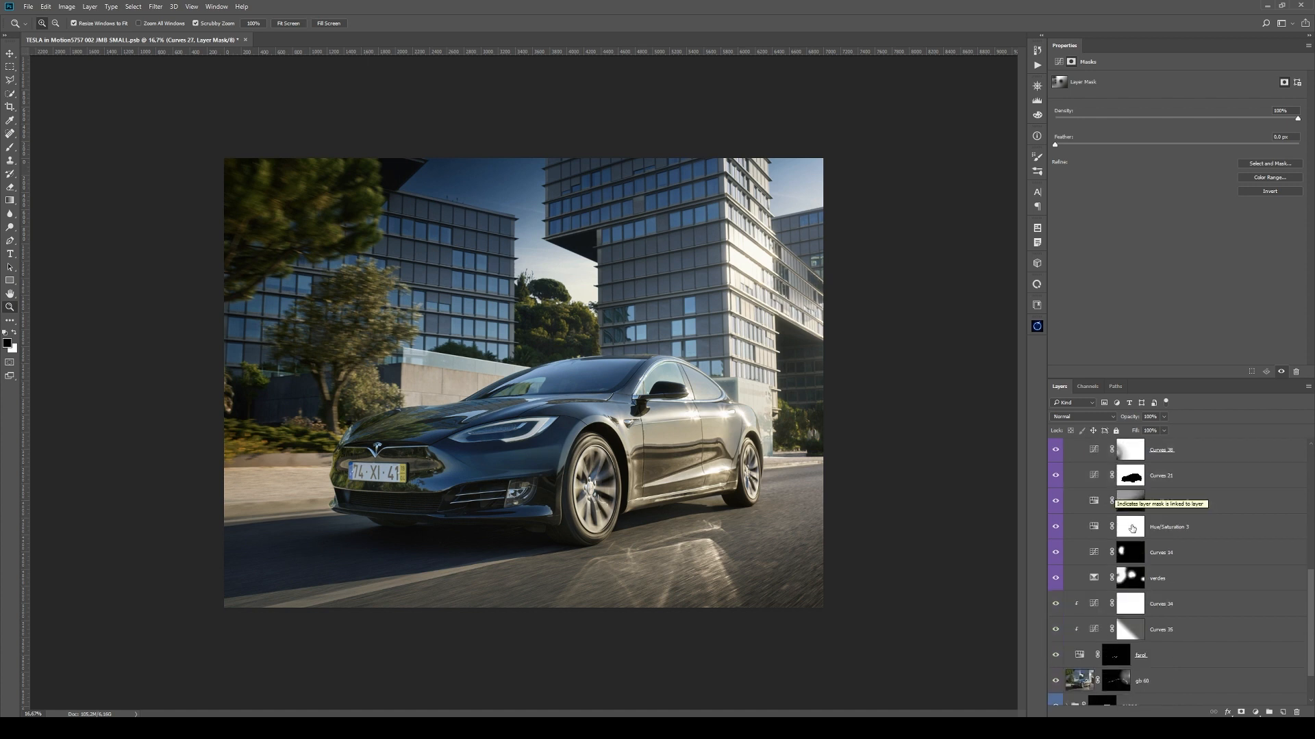
{"action": "scroll", "coordinate": [1098, 587], "scroll_direction": "up", "scroll_amount": 4}
{"action": "scroll", "coordinate": [1077, 549], "scroll_direction": "up", "scroll_amount": 3}
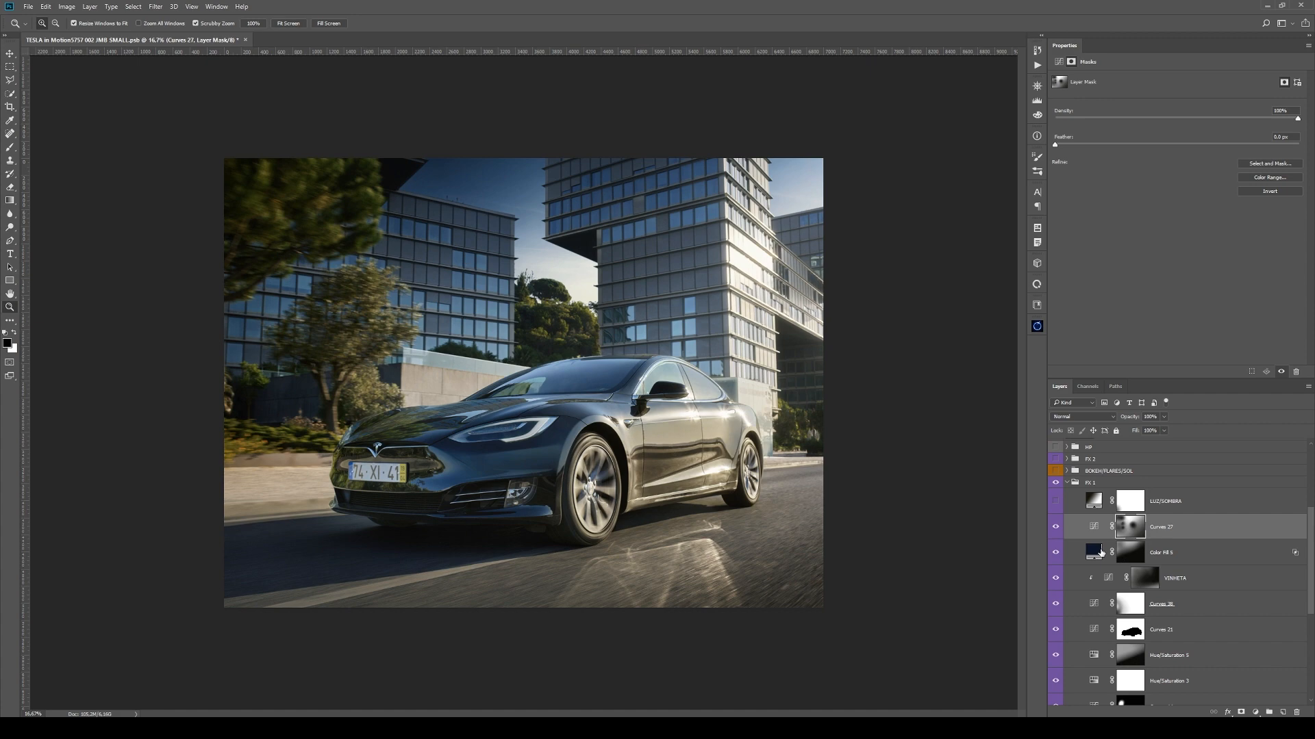
{"action": "key", "text": "alt"}
{"action": "left_click", "coordinate": [460, 292]}
{"action": "left_click", "coordinate": [450, 290]}
{"action": "left_click", "coordinate": [403, 356]}
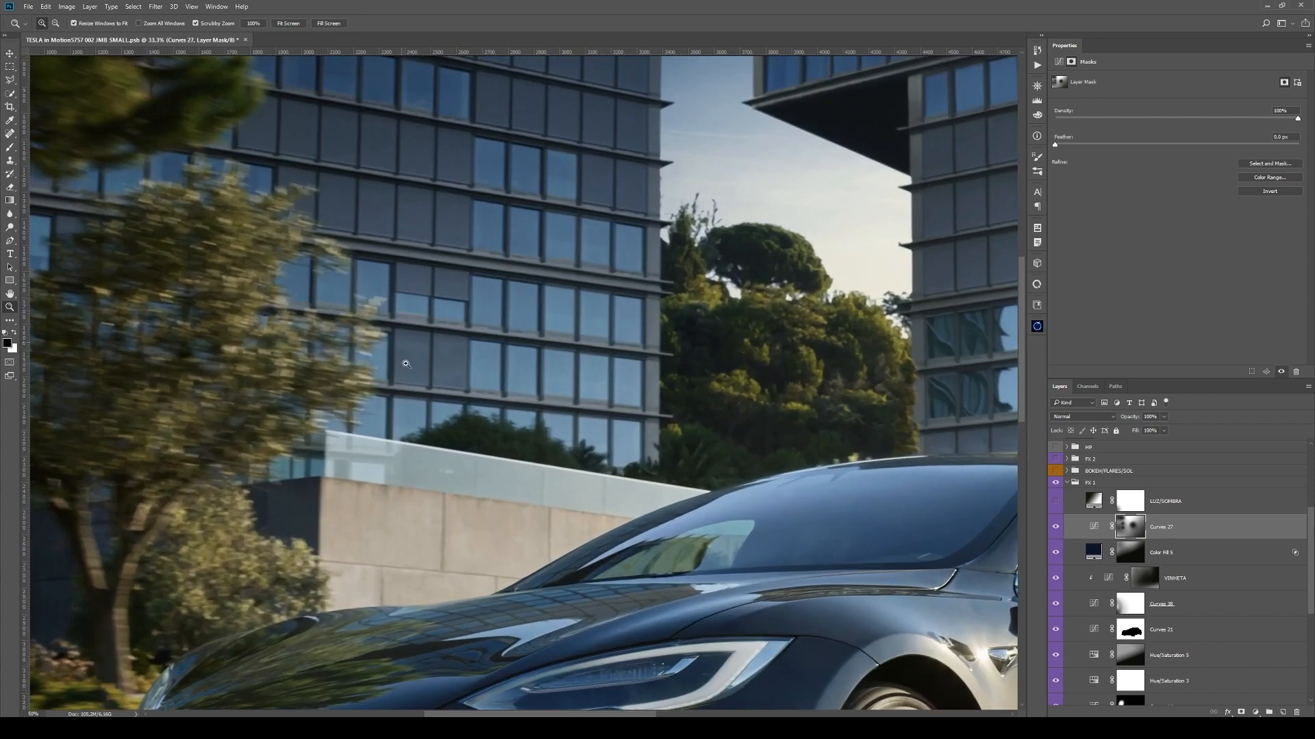
{"action": "left_click", "coordinate": [424, 369]}
{"action": "left_click", "coordinate": [455, 483]}
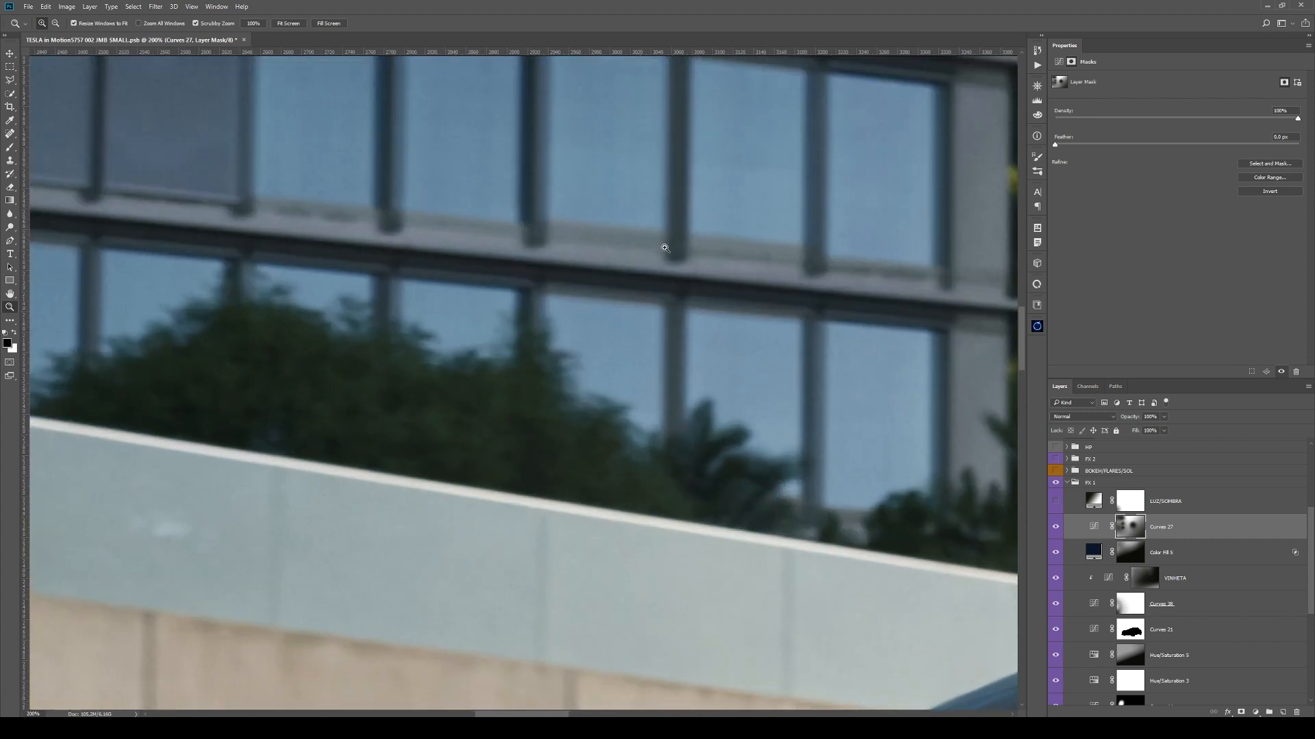
{"action": "left_click", "coordinate": [548, 419], "text": "alt"}
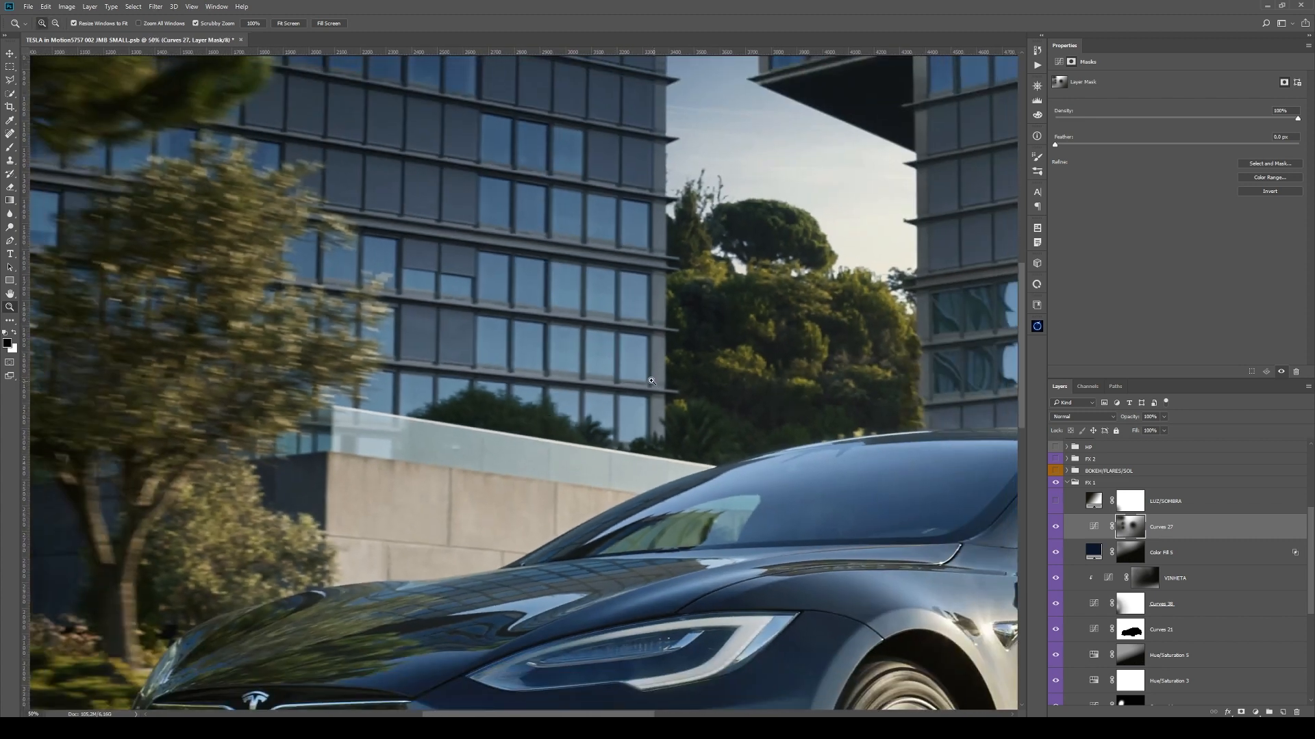
{"action": "left_click", "coordinate": [603, 374], "text": "alt"}
{"action": "left_click", "coordinate": [484, 342], "text": "alt"}
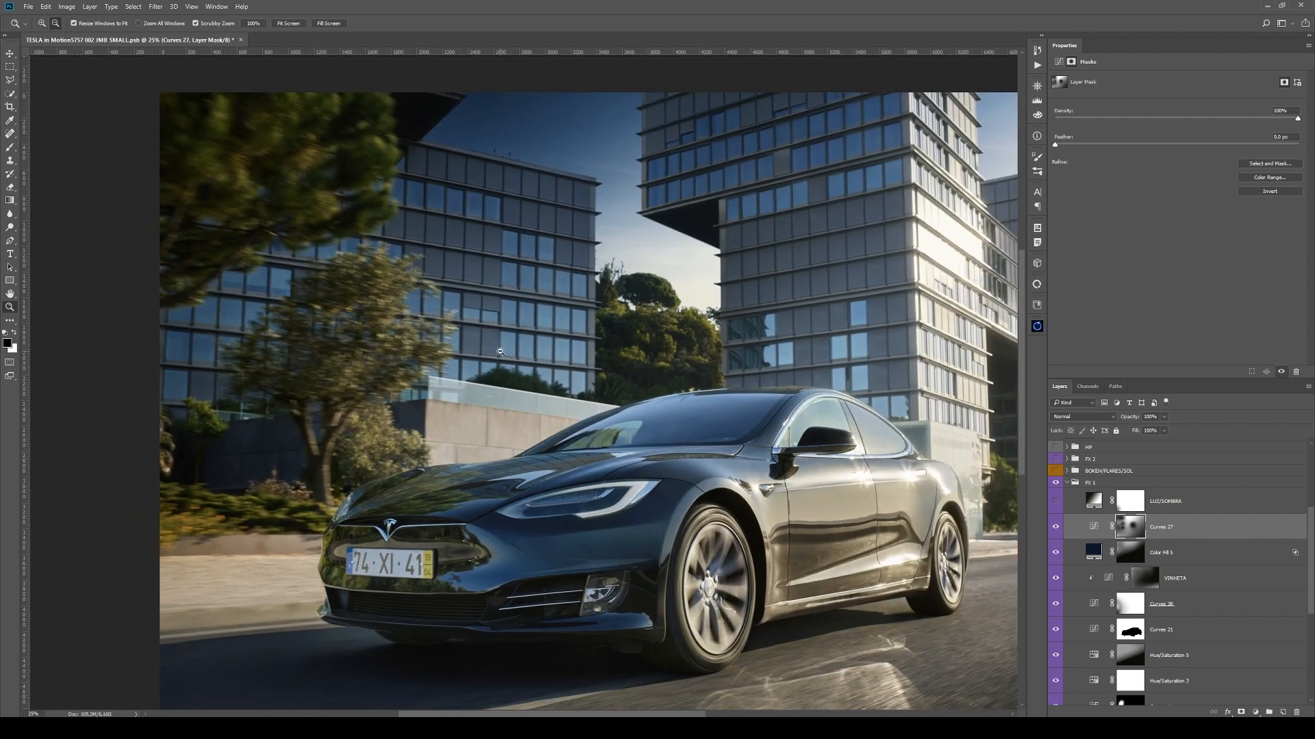
{"action": "left_click", "coordinate": [484, 336], "text": "alt"}
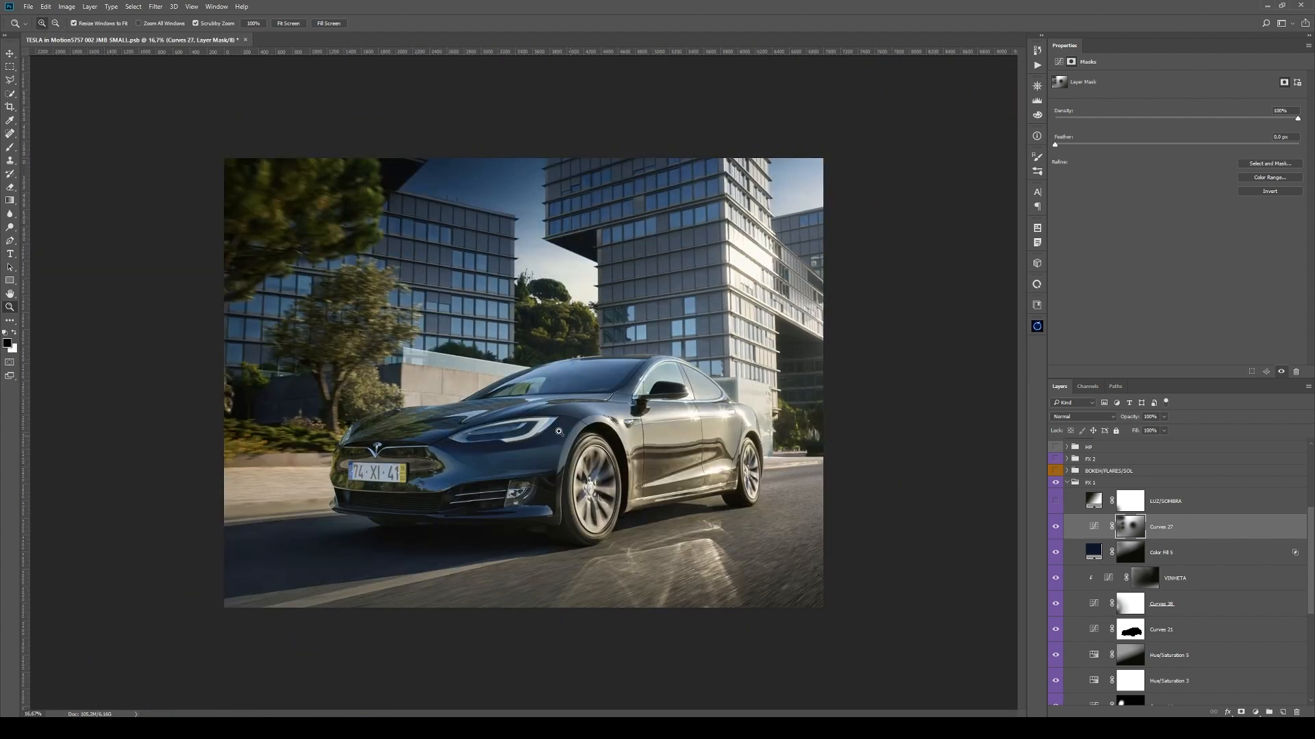
{"action": "left_click", "coordinate": [512, 386]}
{"action": "left_click", "coordinate": [508, 387], "text": "alt"}
- Outline the tree and the building area behind it with temporary rectangular marquee selections
{"action": "key", "text": "m"}
{"action": "left_click_drag", "start_coordinate": [286, 264], "coordinate": [430, 402]}
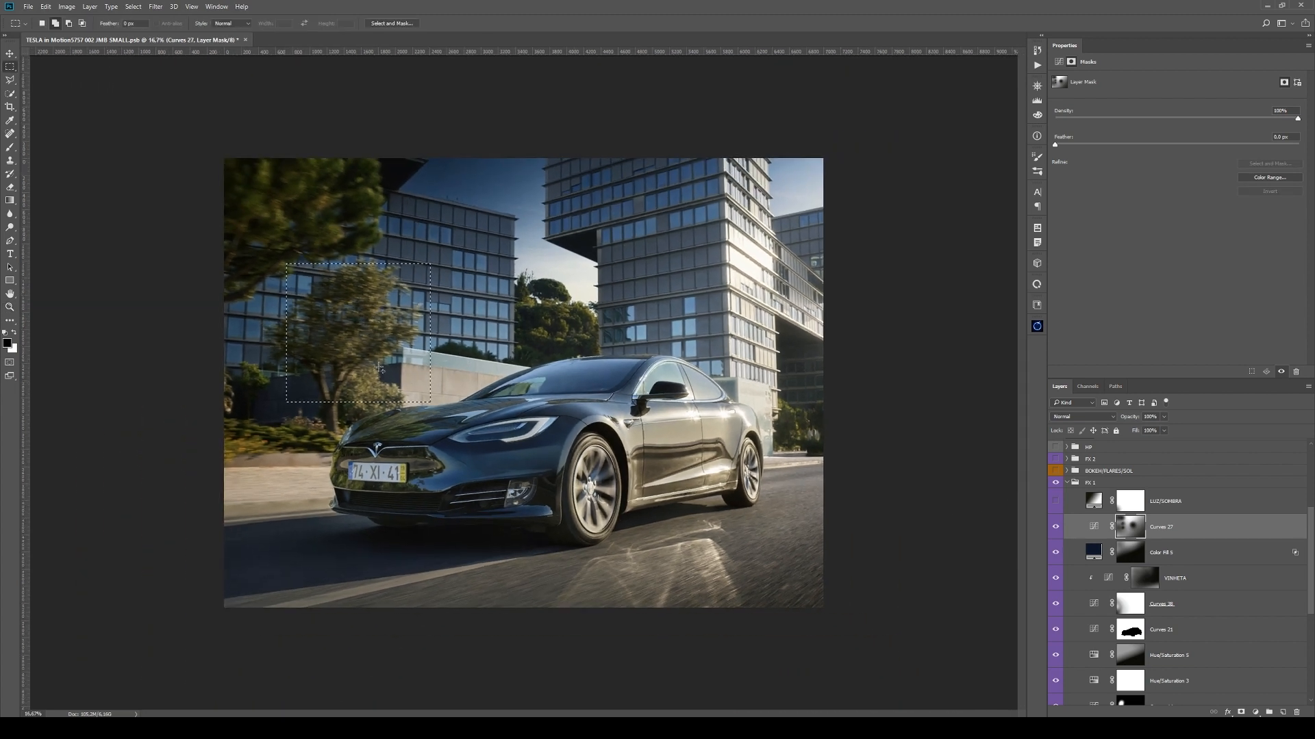
{"action": "left_click_drag", "start_coordinate": [434, 191], "coordinate": [534, 302]}
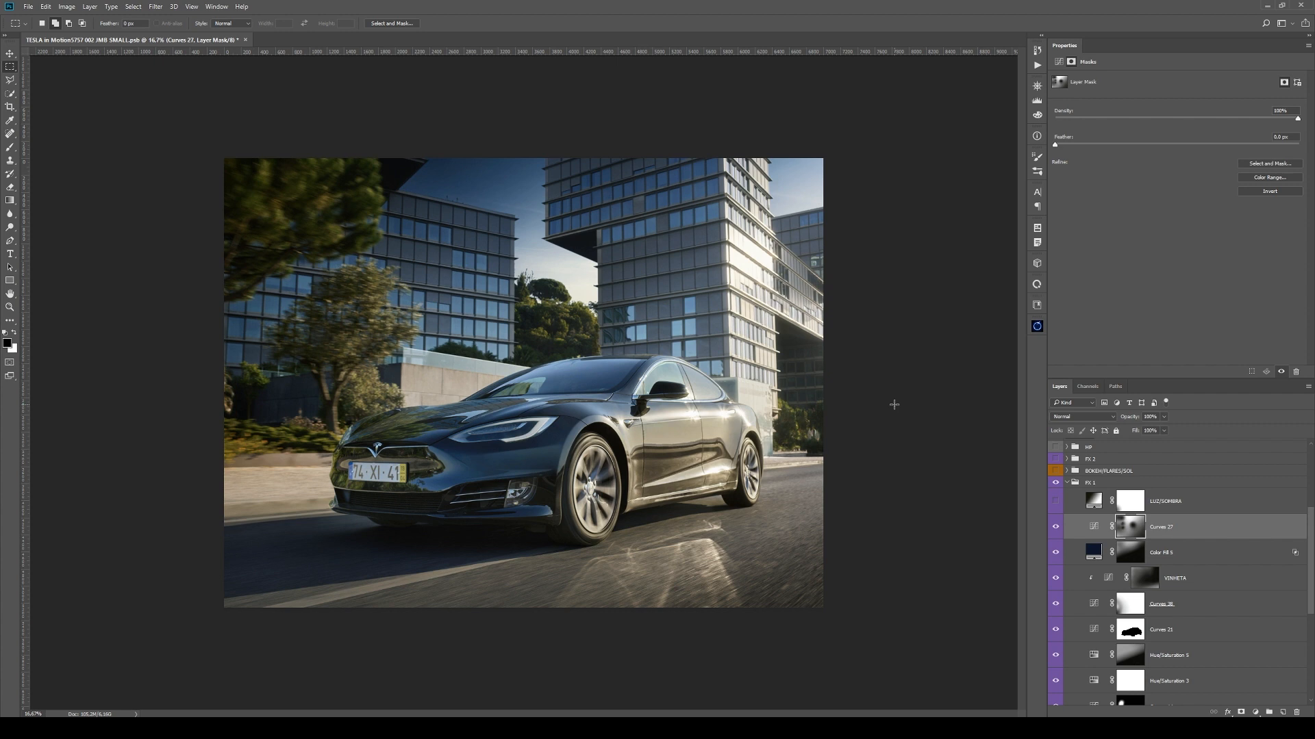
- Show the LUZ/SOMBRA layer and compare the enlarged car image with and without it
{"action": "key", "text": "z"}
{"action": "left_click", "coordinate": [699, 376]}
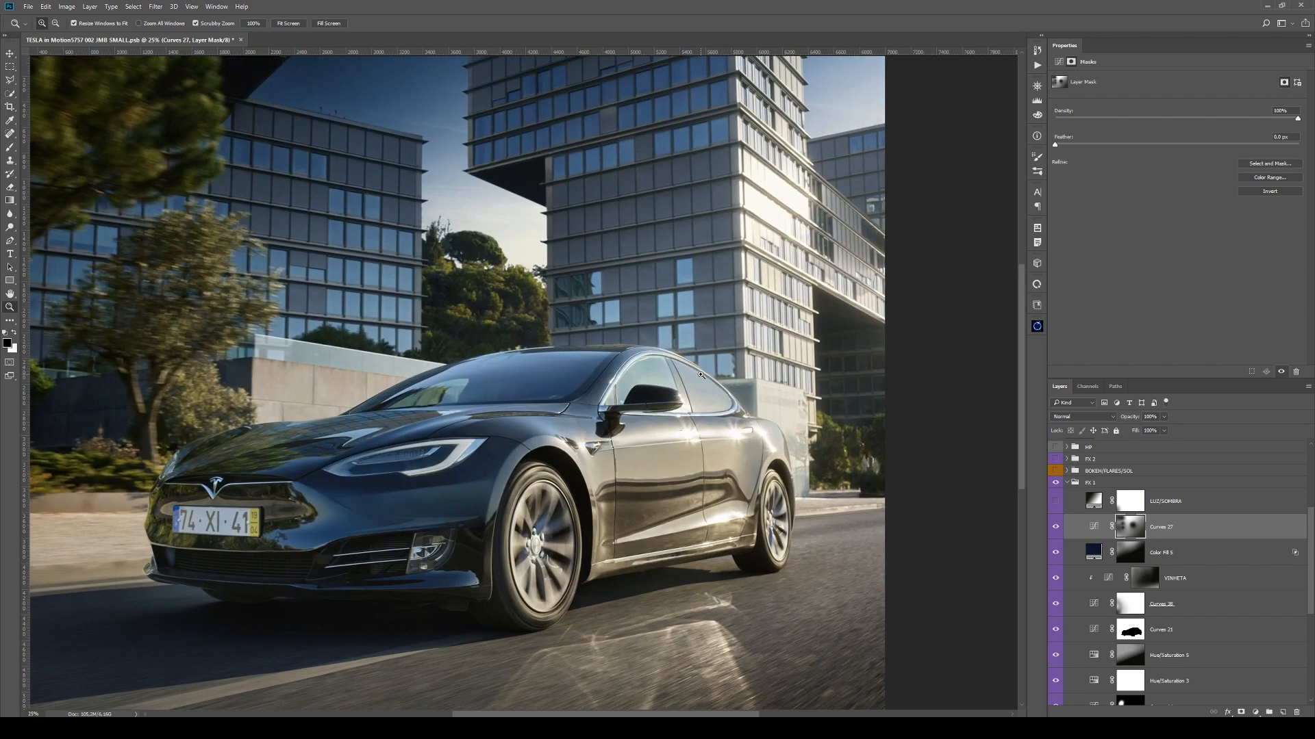
{"action": "left_click", "coordinate": [1164, 503]}
{"action": "left_click", "coordinate": [1055, 501]}
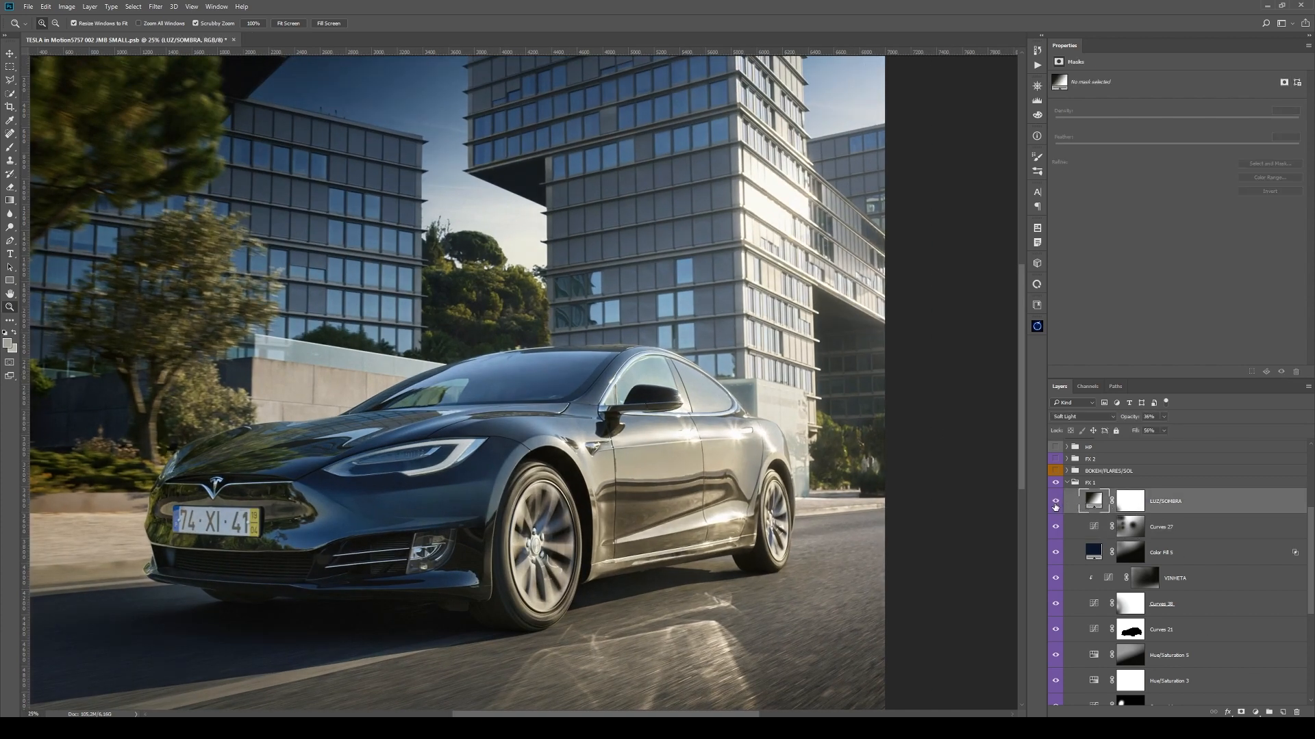
{"action": "left_click", "coordinate": [1055, 504]}
{"action": "left_click", "coordinate": [1055, 504]}
- Add a gradient fill layer above LUZ/SOMBRA using the Black, White gradient preset
{"action": "left_click", "coordinate": [1255, 712]}
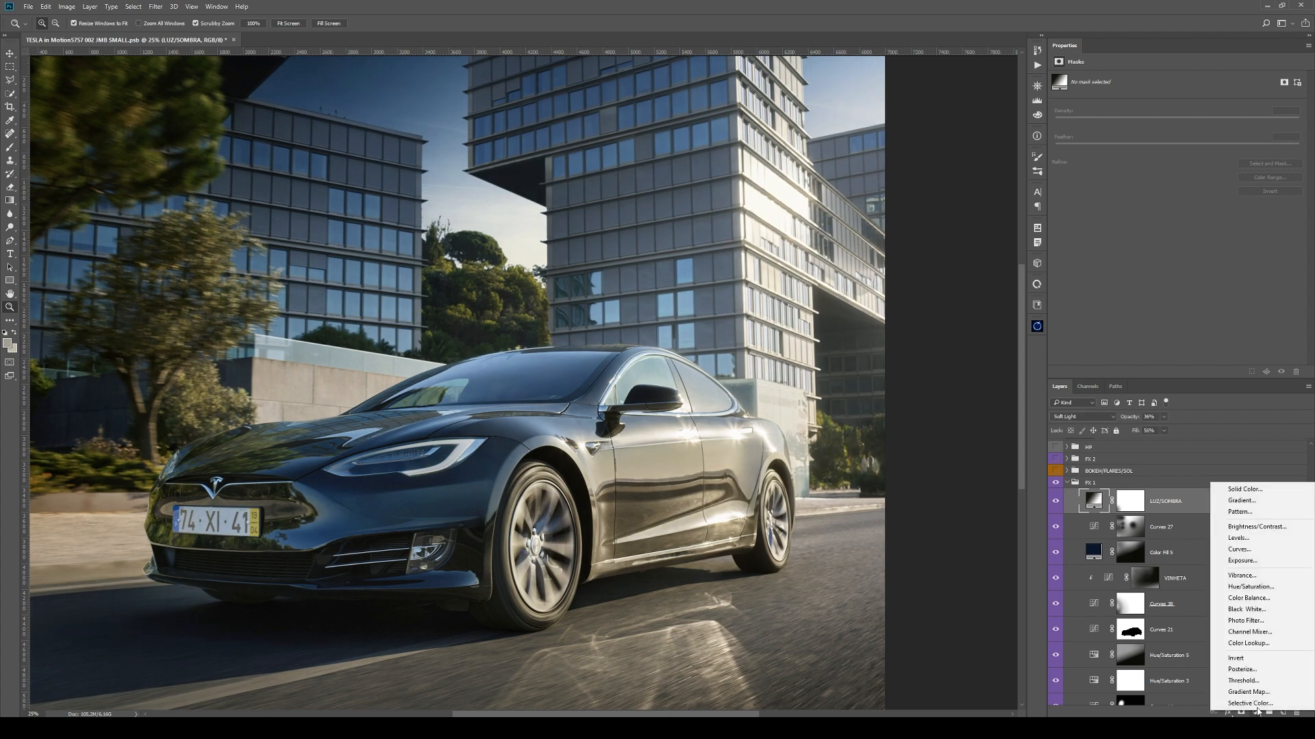
{"action": "left_click", "coordinate": [1254, 504]}
{"action": "left_click", "coordinate": [1005, 351]}
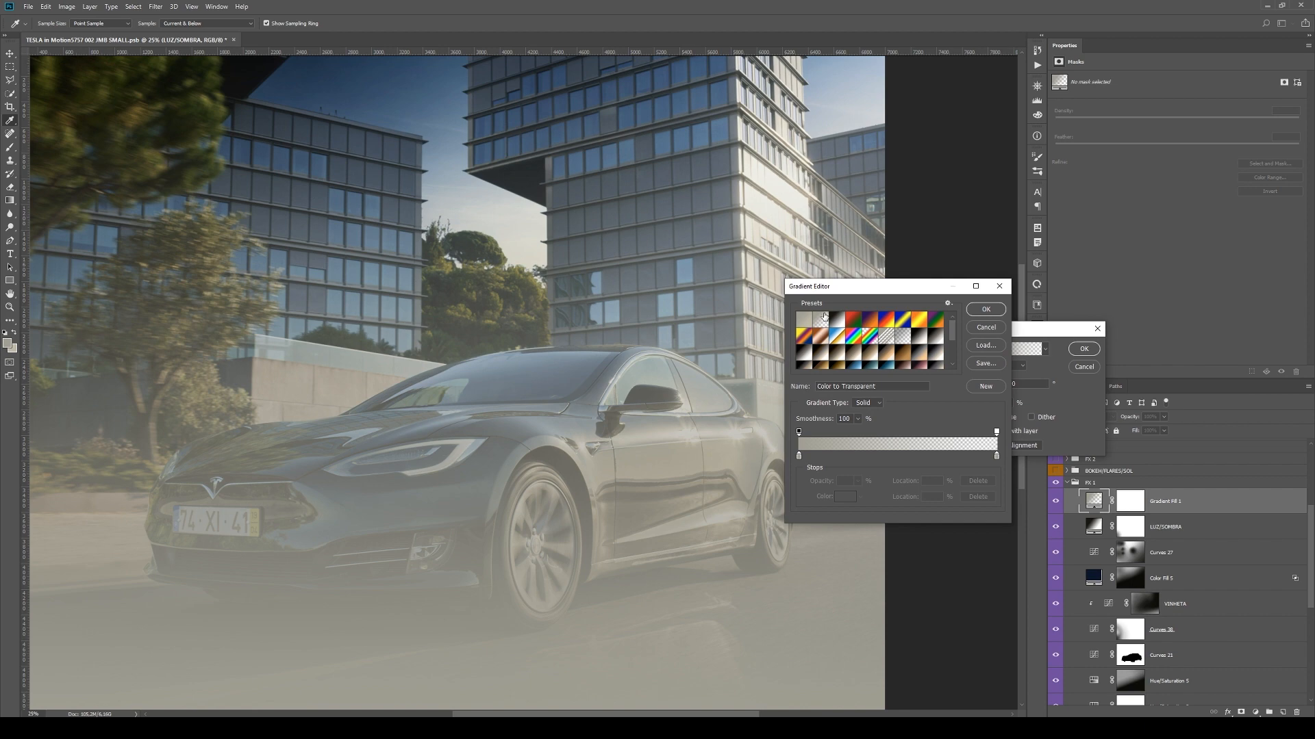
{"action": "left_click", "coordinate": [836, 318]}
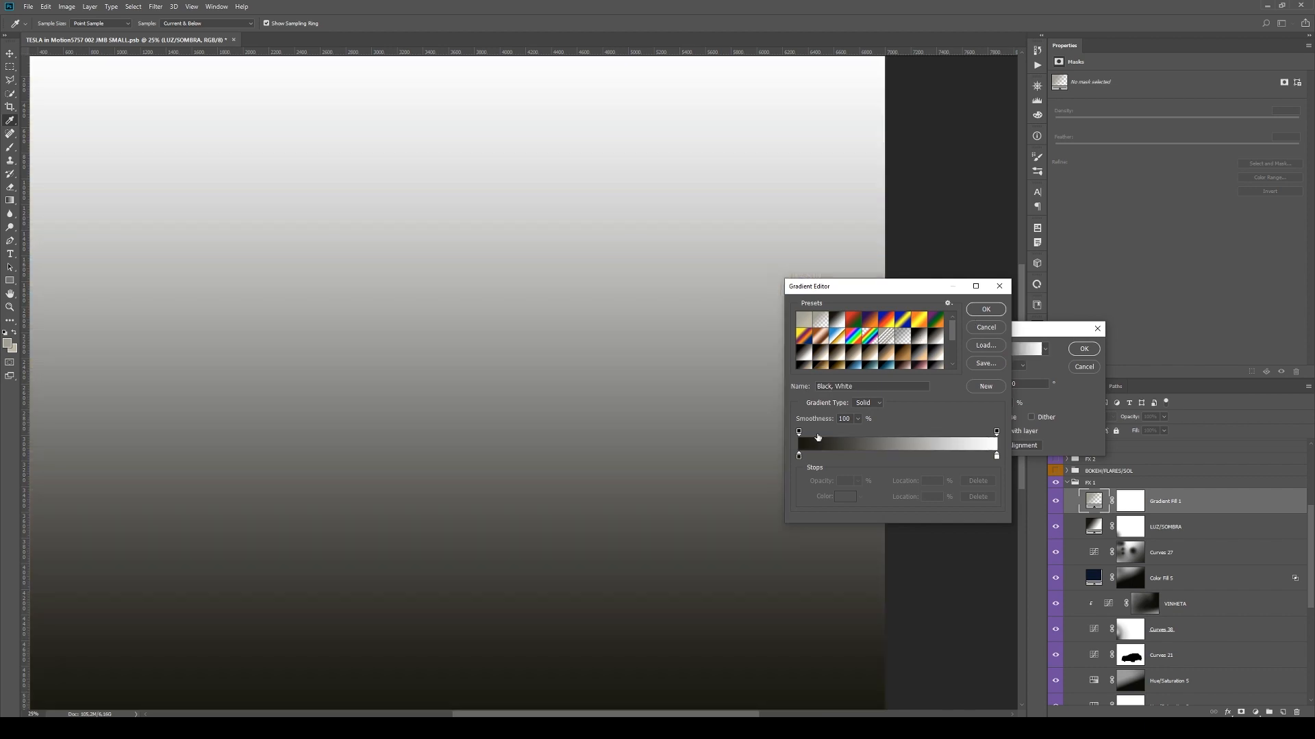
{"action": "left_click", "coordinate": [986, 309]}
- Set the new gradient fill to the Radial style, with its colors reversed and dithering on
{"action": "left_click", "coordinate": [1004, 366]}
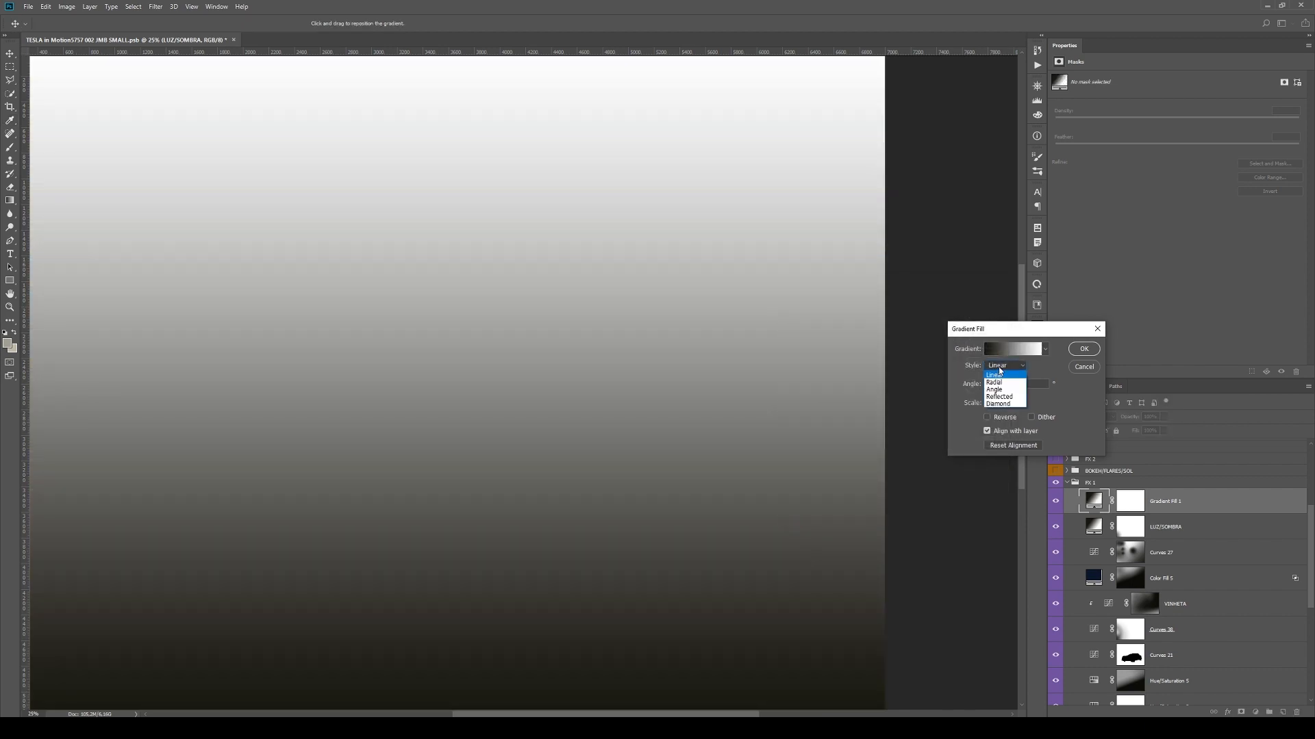
{"action": "left_click", "coordinate": [994, 382]}
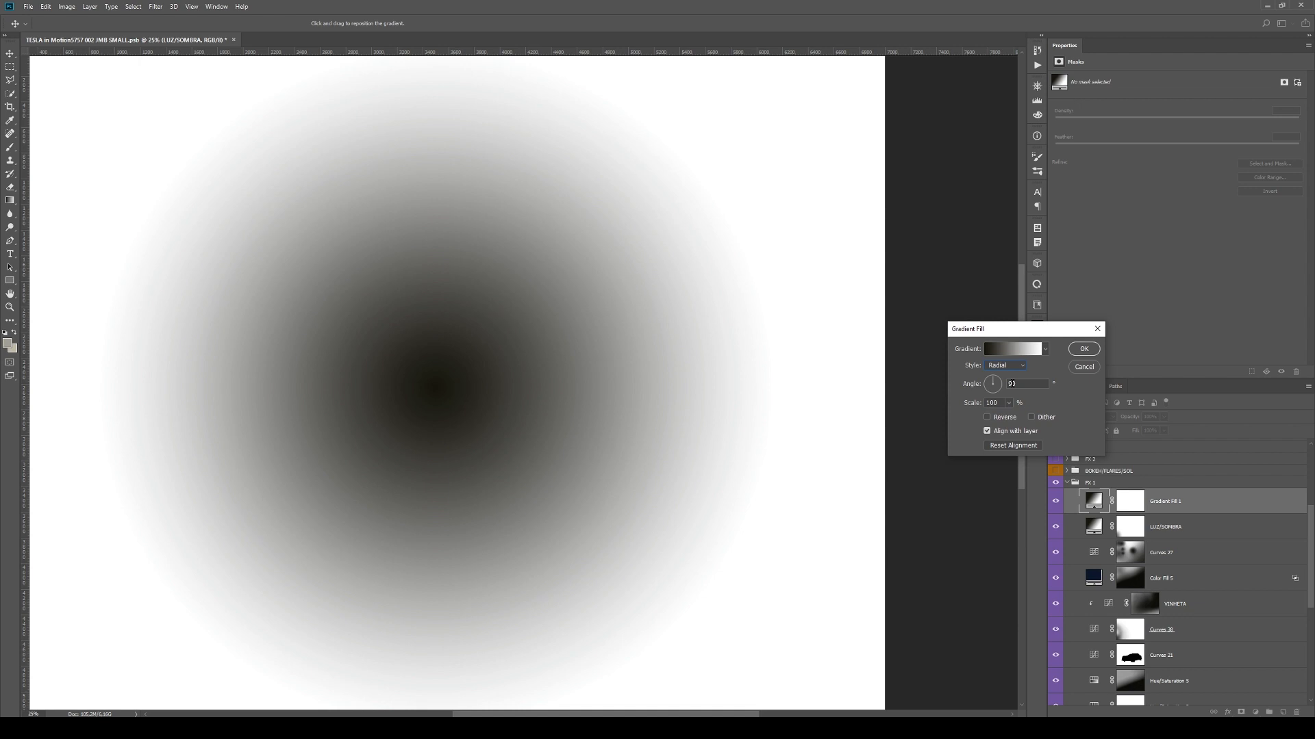
{"action": "left_click", "coordinate": [1005, 416]}
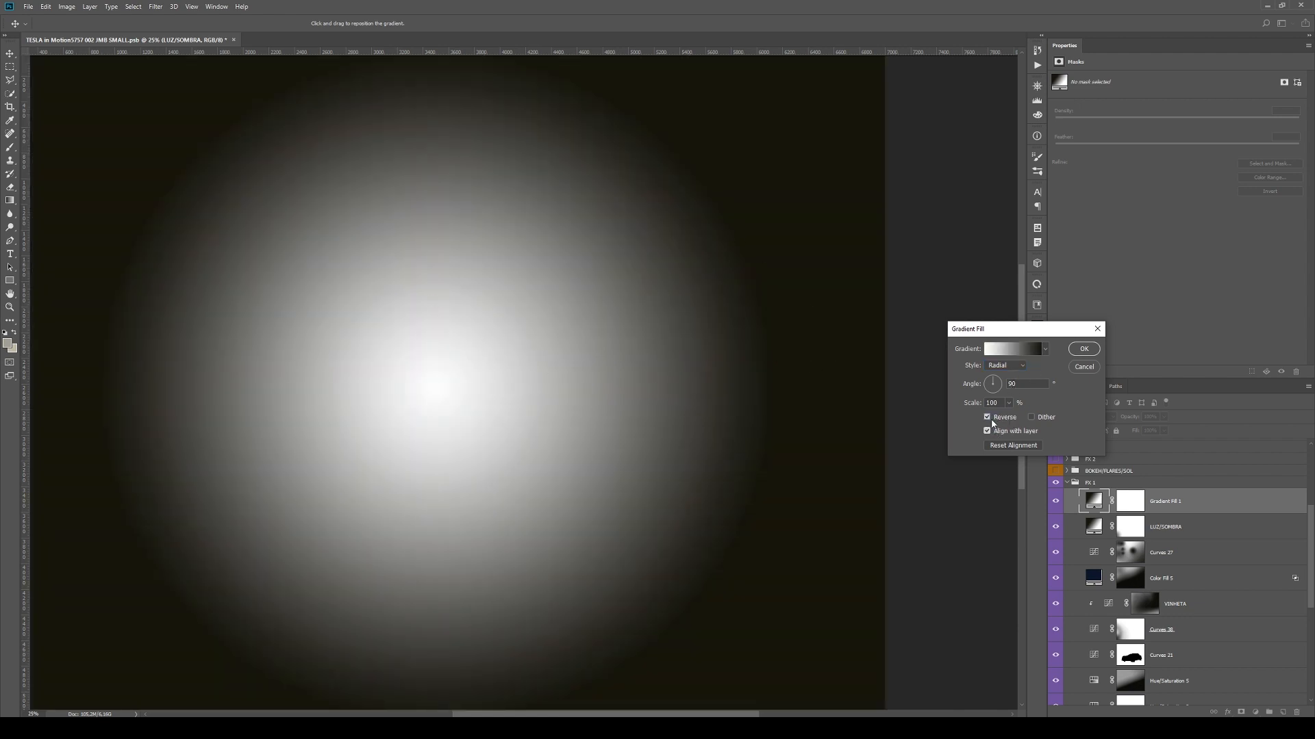
{"action": "left_click", "coordinate": [1039, 420]}
- Shift the radial gradient slightly right and down from the image center, set its angle to 56.31°, and apply the fill
{"action": "key", "text": "ctrl+minus"}
{"action": "key", "text": "ctrl+minus"}
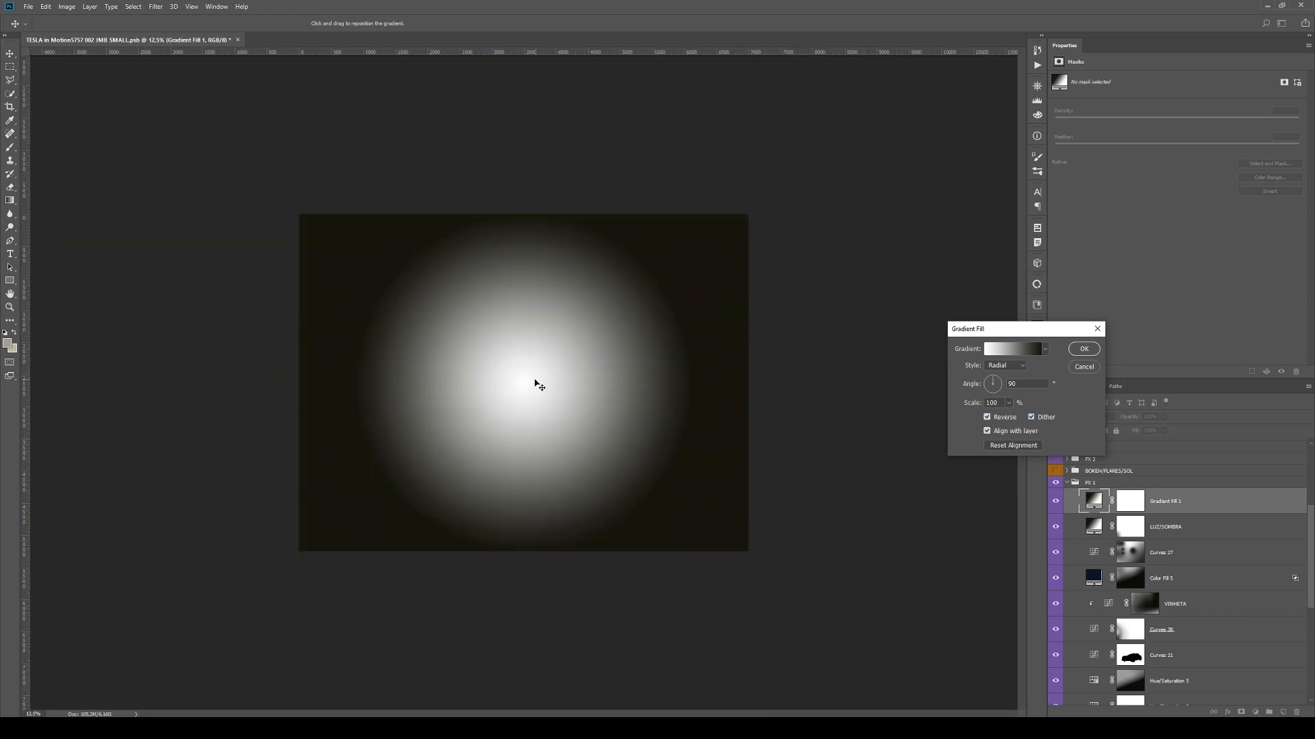
{"action": "mouse_move", "coordinate": [535, 381]}
{"action": "left_mouse_down"}
{"action": "mouse_move", "coordinate": [597, 355]}
{"action": "mouse_move", "coordinate": [528, 414]}
{"action": "mouse_move", "coordinate": [587, 396]}
{"action": "mouse_move", "coordinate": [505, 417]}
{"action": "mouse_move", "coordinate": [555, 389]}
{"action": "left_mouse_up"}
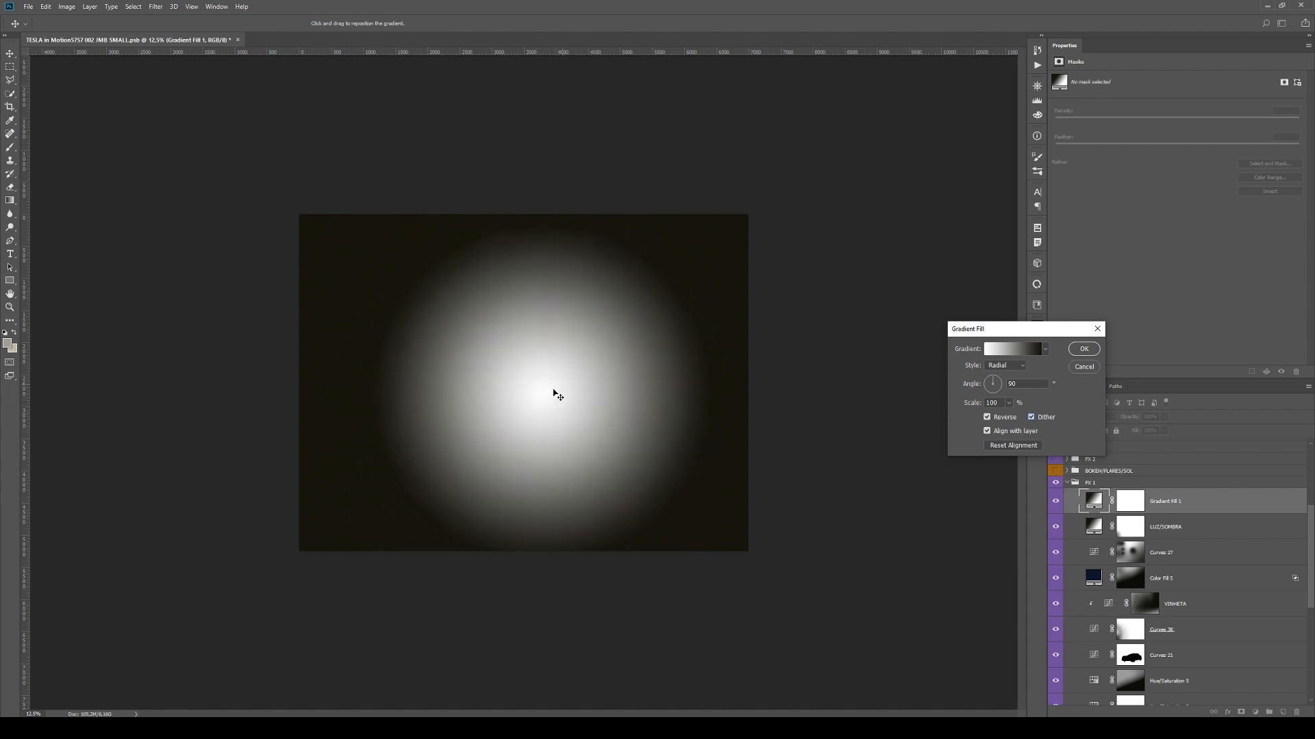
{"action": "left_click_drag", "start_coordinate": [996, 381], "coordinate": [998, 382]}
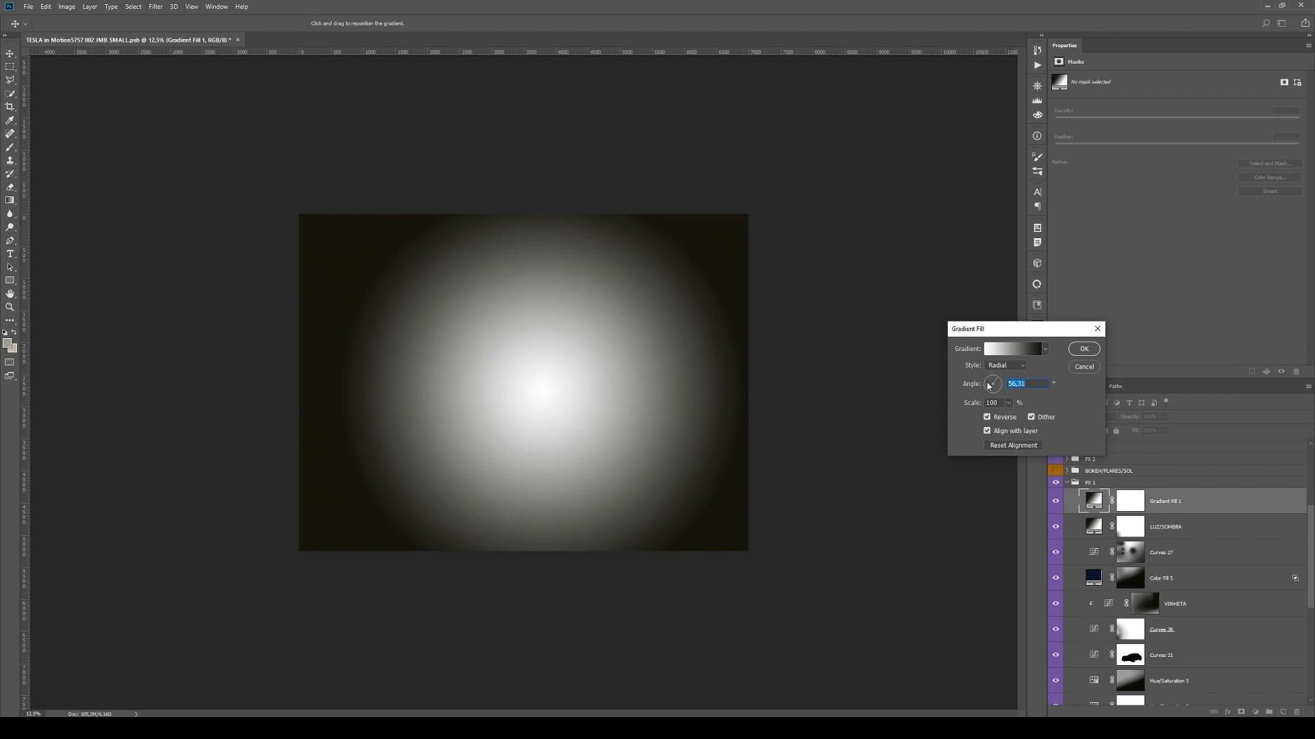
{"action": "left_click", "coordinate": [1009, 404]}
{"action": "left_click_drag", "start_coordinate": [1009, 419], "coordinate": [1008, 419]}
{"action": "left_click", "coordinate": [1083, 349]}
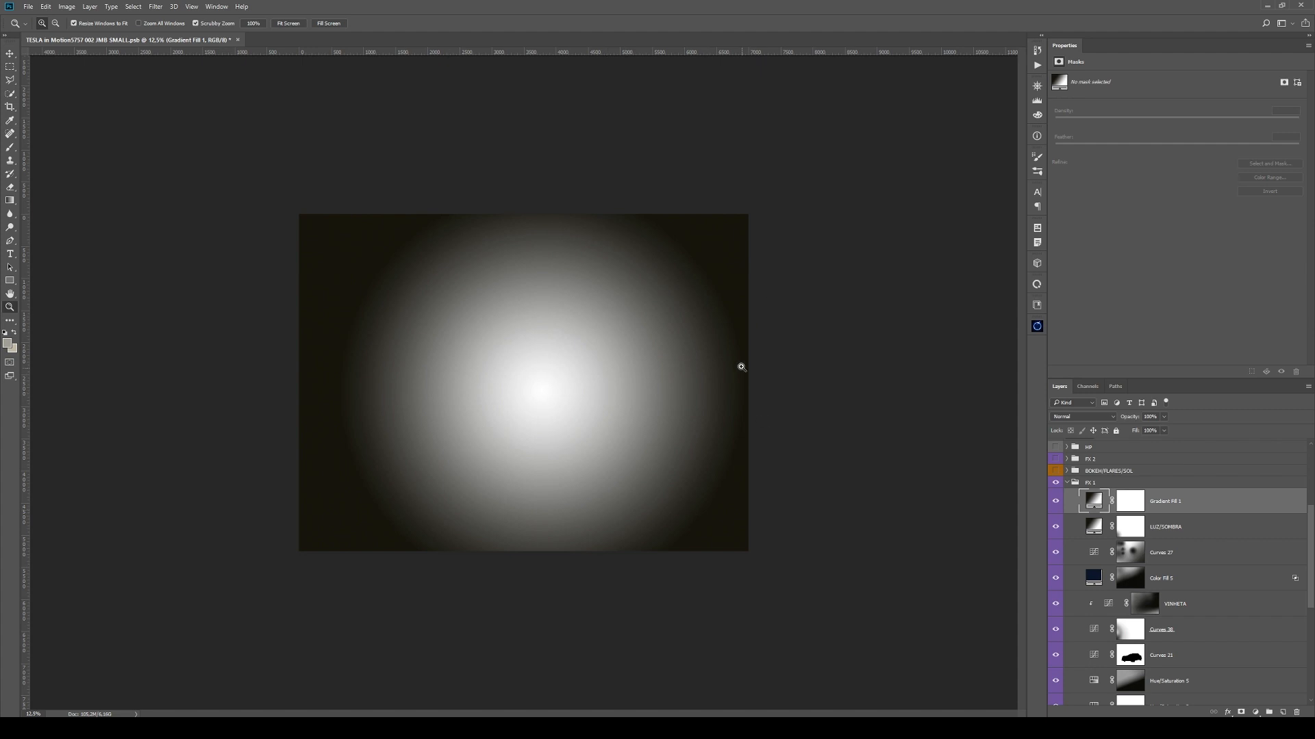
- Blend Gradient Fill 1 in Soft Light at 28% opacity, with the LUZ/SOMBRA layer hidden
{"action": "left_click", "coordinate": [1094, 416]}
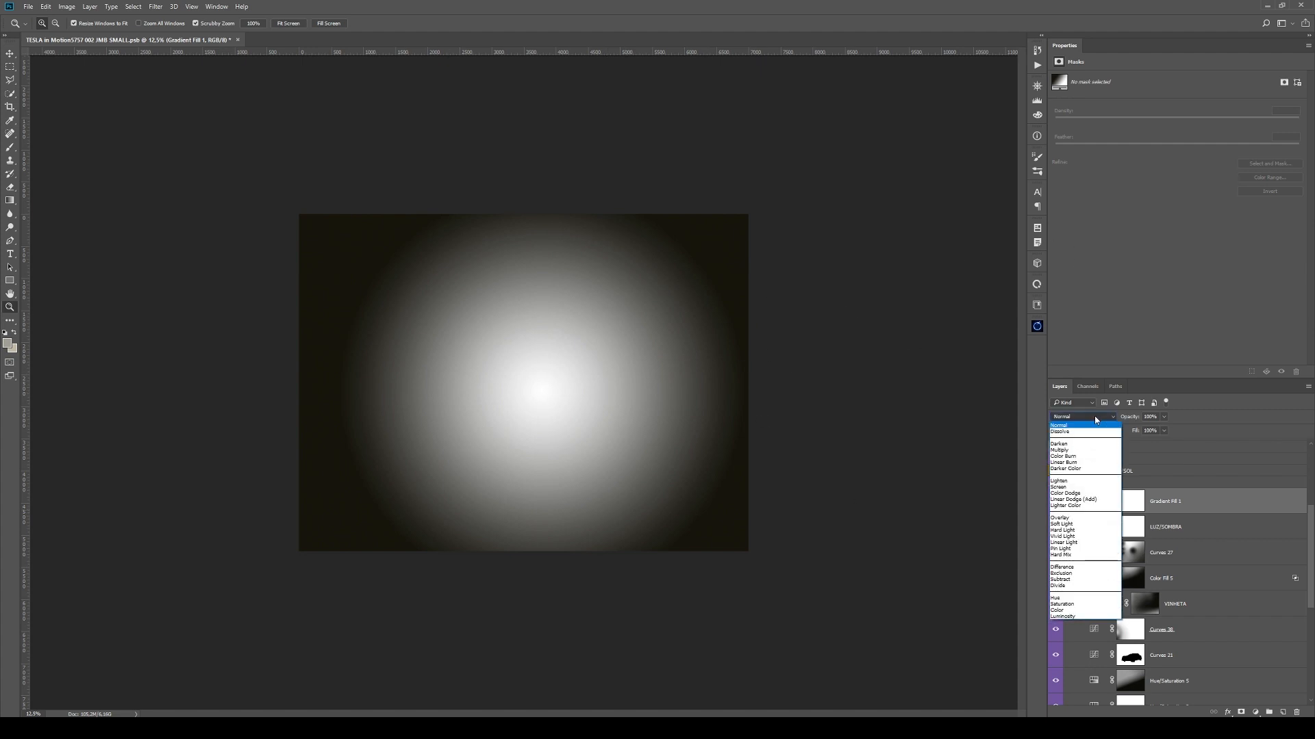
{"action": "left_click", "coordinate": [1076, 521]}
{"action": "left_click", "coordinate": [1056, 526]}
{"action": "left_click_drag", "start_coordinate": [1135, 420], "coordinate": [1102, 423]}
{"action": "key", "text": "Return"}
- Compare the image with Gradient Fill 1 hidden and shown, and review its gradient settings
{"action": "left_click", "coordinate": [1057, 504]}
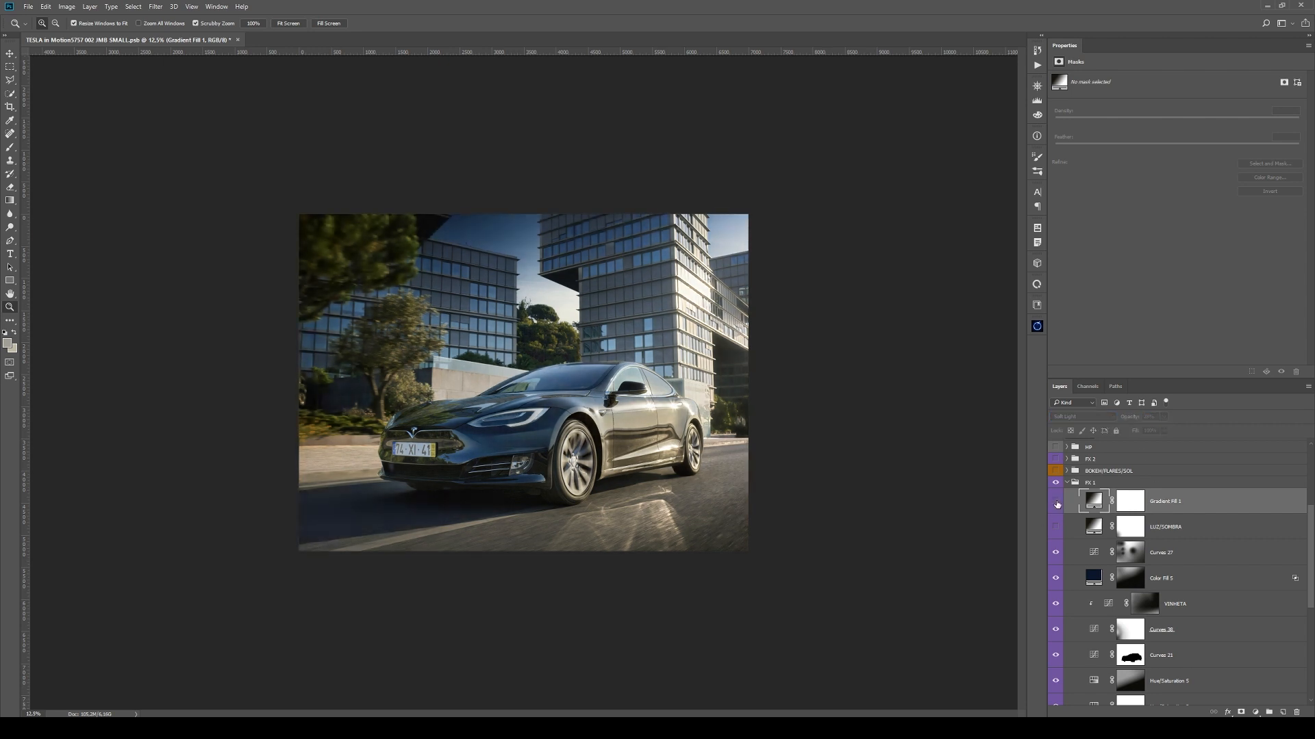
{"action": "left_click", "coordinate": [1057, 504]}
{"action": "left_click", "coordinate": [1056, 504]}
{"action": "double_click", "coordinate": [1090, 502]}
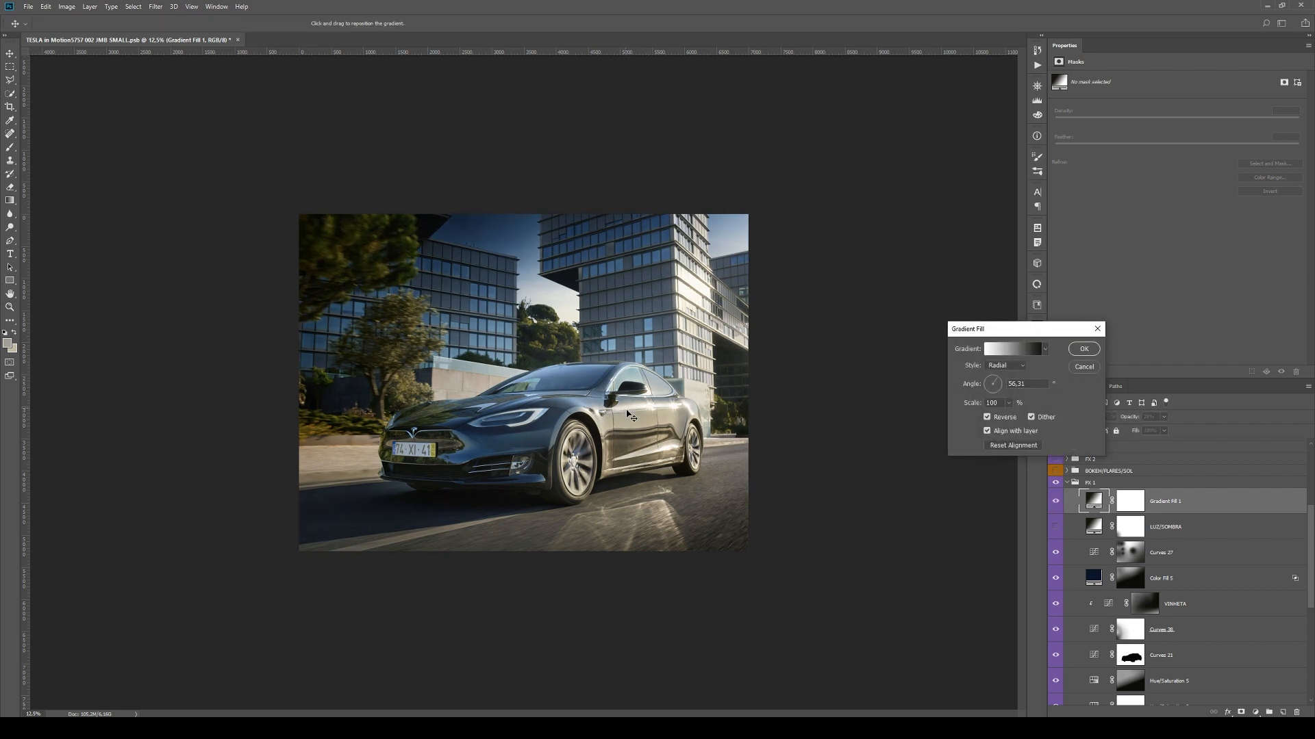
{"action": "left_click", "coordinate": [1084, 349]}
{"action": "left_click", "coordinate": [1055, 502]}
{"action": "left_click", "coordinate": [1054, 503]}
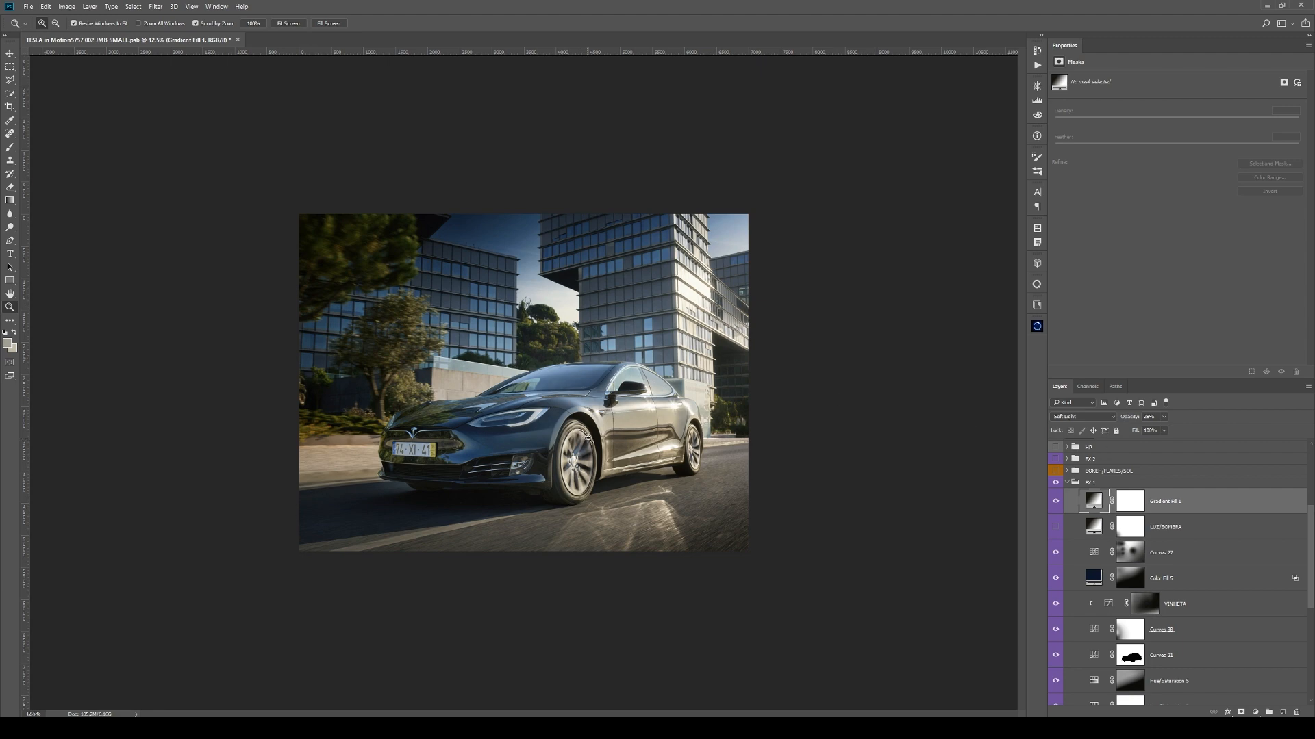
- Hide Gradient Fill 1, show LUZ/SOMBRA instead, and view the LUZ/SOMBRA gradient settings without changing them
{"action": "key", "text": "ctrl+plus"}
{"action": "left_click", "coordinate": [640, 447]}
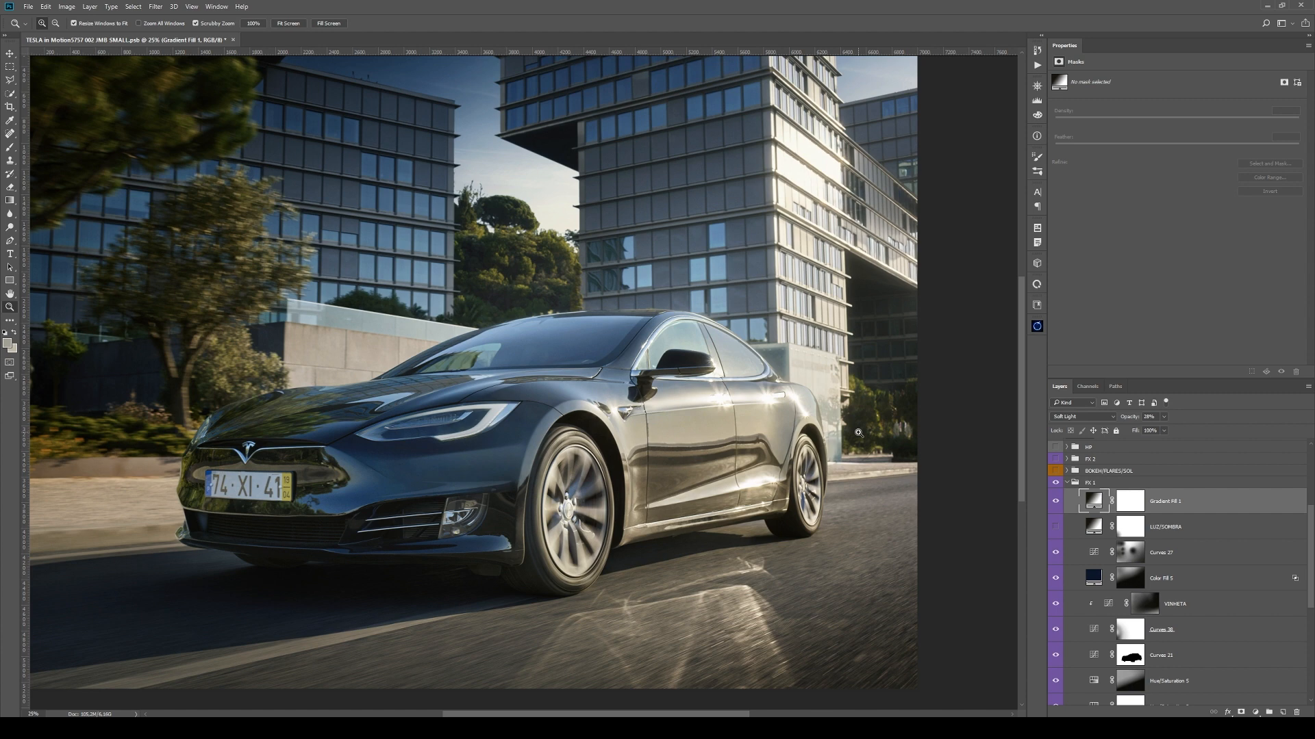
{"action": "left_click", "coordinate": [1055, 501]}
{"action": "left_click", "coordinate": [1055, 527]}
{"action": "double_click", "coordinate": [1093, 526]}
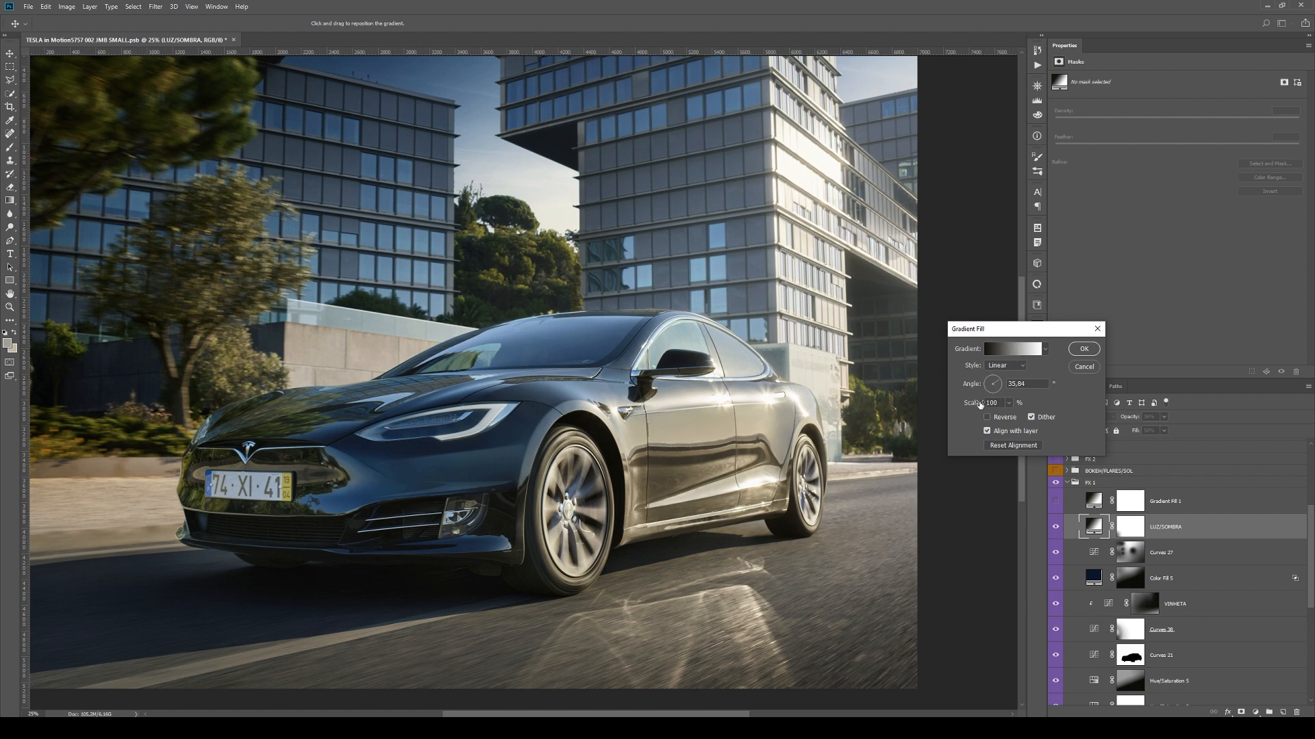
{"action": "left_click", "coordinate": [1076, 370]}
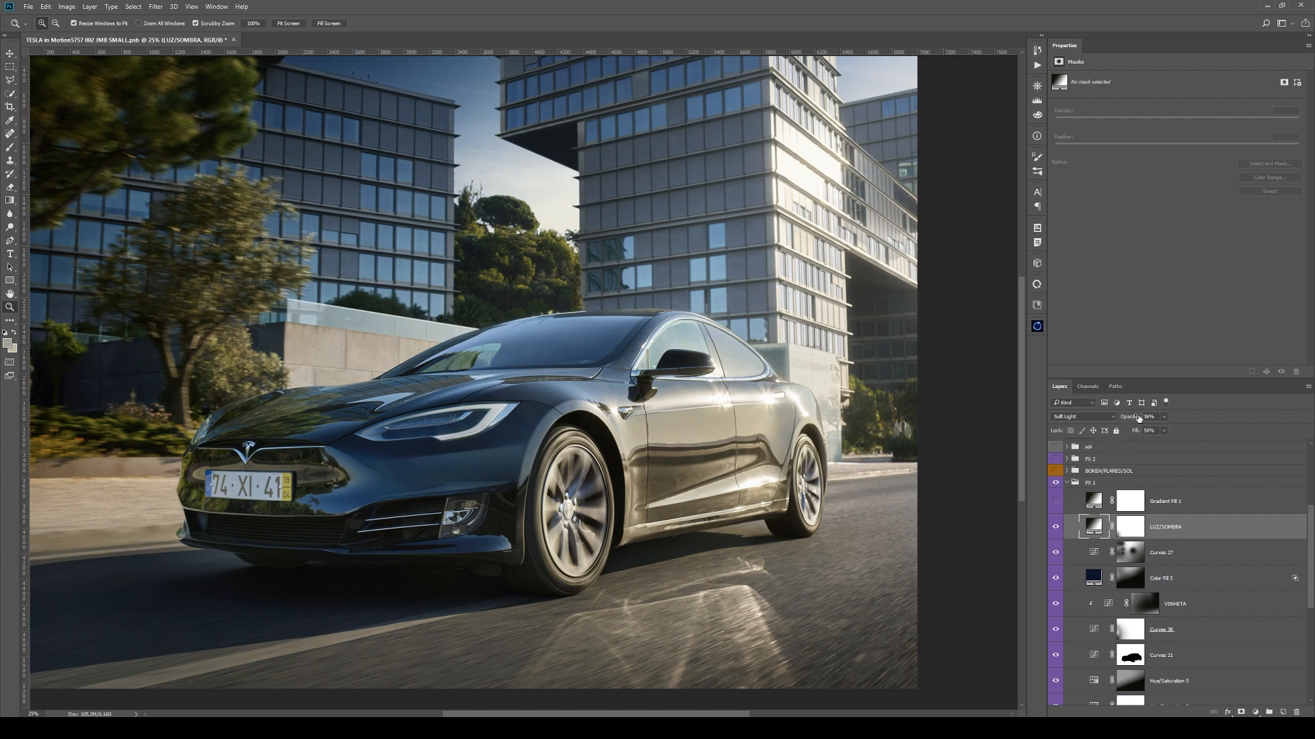
- Compare the enlarged and reduced image with LUZ/SOMBRA hidden and shown, and leave the layer hidden
{"action": "left_click", "coordinate": [1057, 531]}
{"action": "left_click", "coordinate": [1058, 531]}
{"action": "left_click", "coordinate": [1057, 531]}
{"action": "left_click", "coordinate": [1057, 531]}
{"action": "left_click", "coordinate": [1058, 531]}
{"action": "key", "text": "ctrl+minus"}
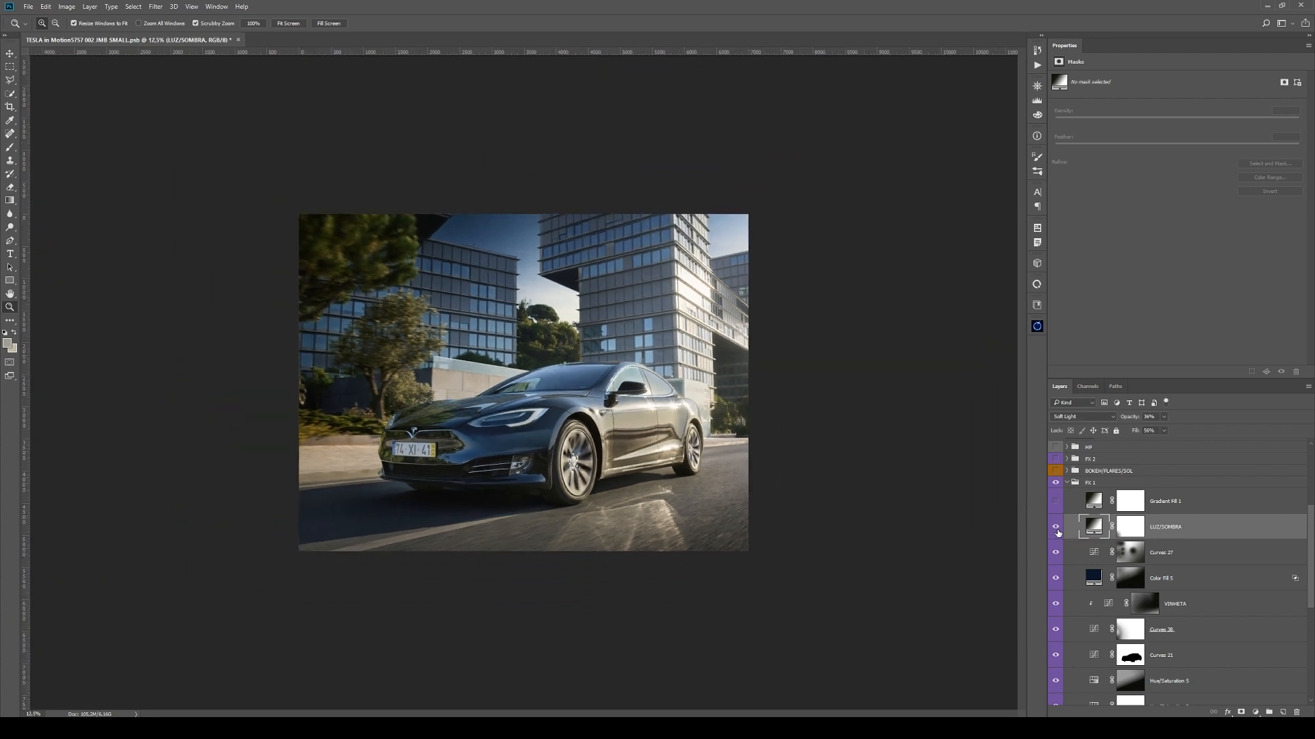
{"action": "left_click", "coordinate": [1058, 531]}
{"action": "left_click", "coordinate": [1057, 531]}
{"action": "left_click", "coordinate": [1058, 531]}
- Duplicate the LUZ/SOMBRA layer and set the copy to Normal blending with 100% opacity and 100% fill
{"action": "key", "text": "ctrl+j"}
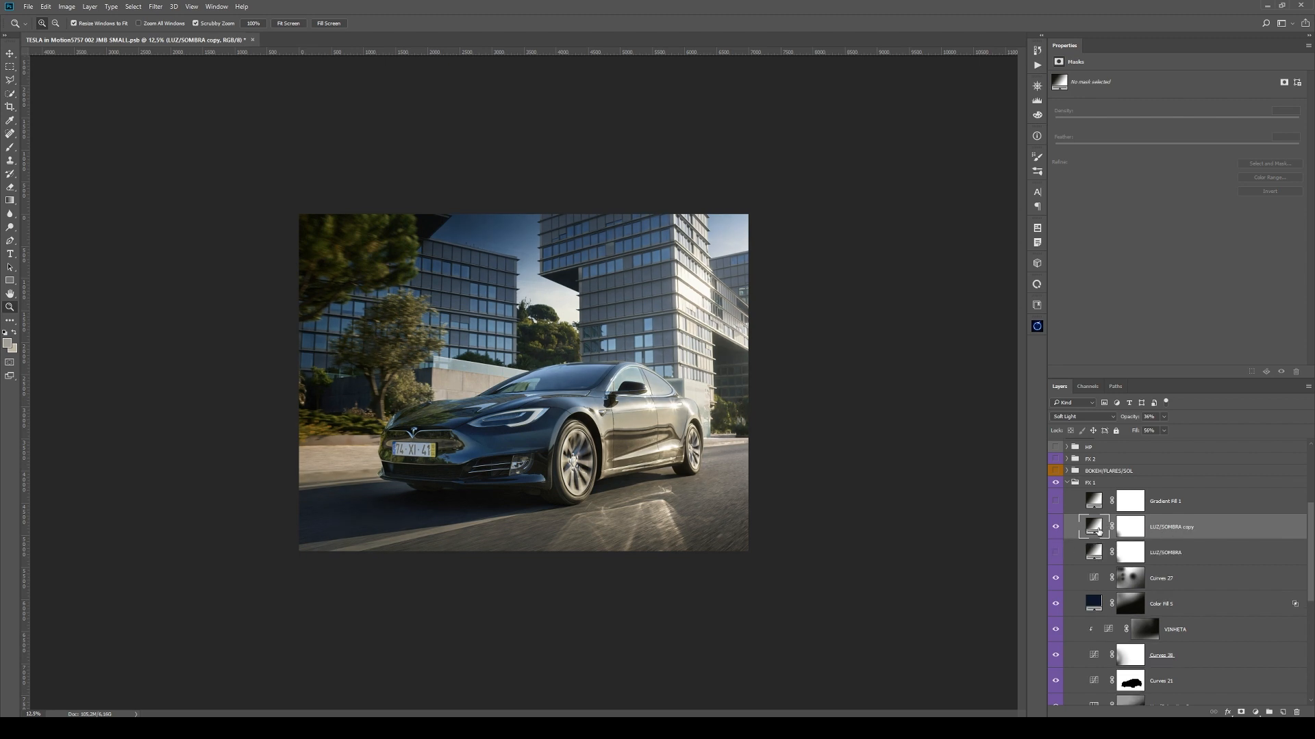
{"action": "left_click_drag", "start_coordinate": [1130, 418], "coordinate": [1185, 432]}
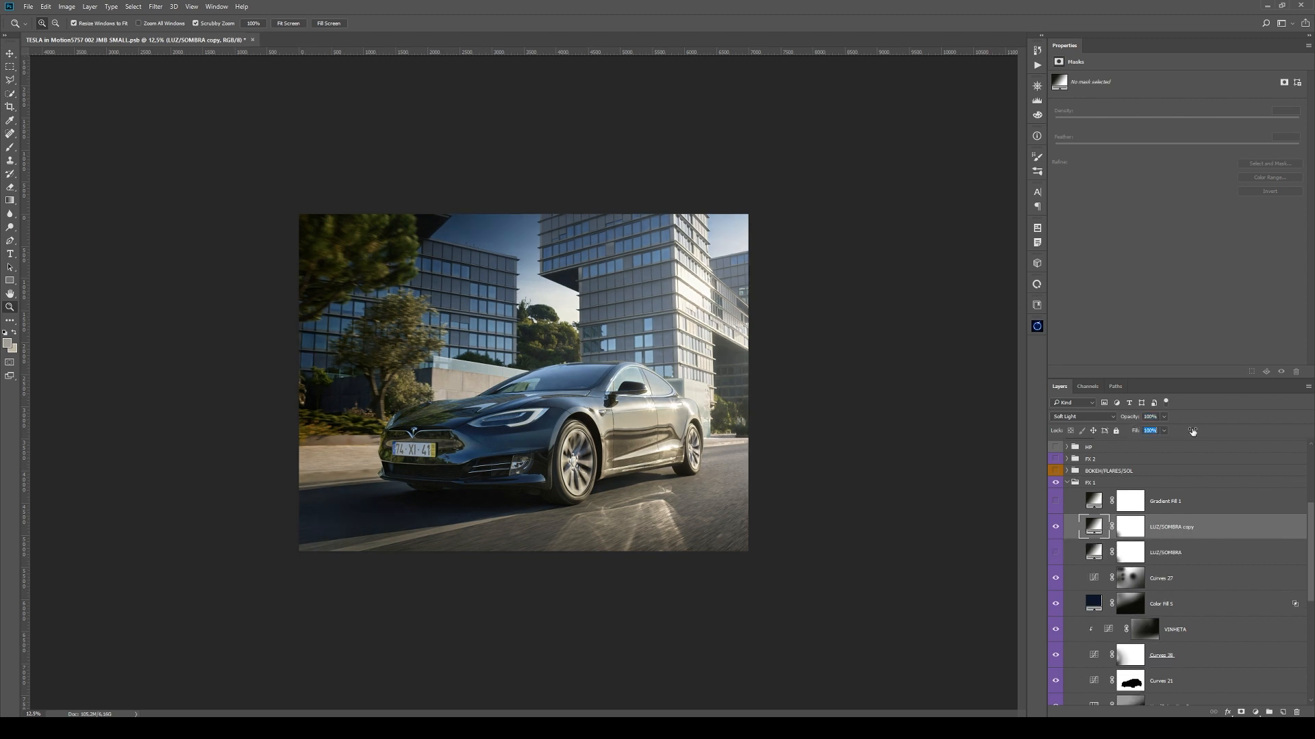
{"action": "left_click", "coordinate": [1073, 417]}
{"action": "left_click", "coordinate": [1070, 426]}
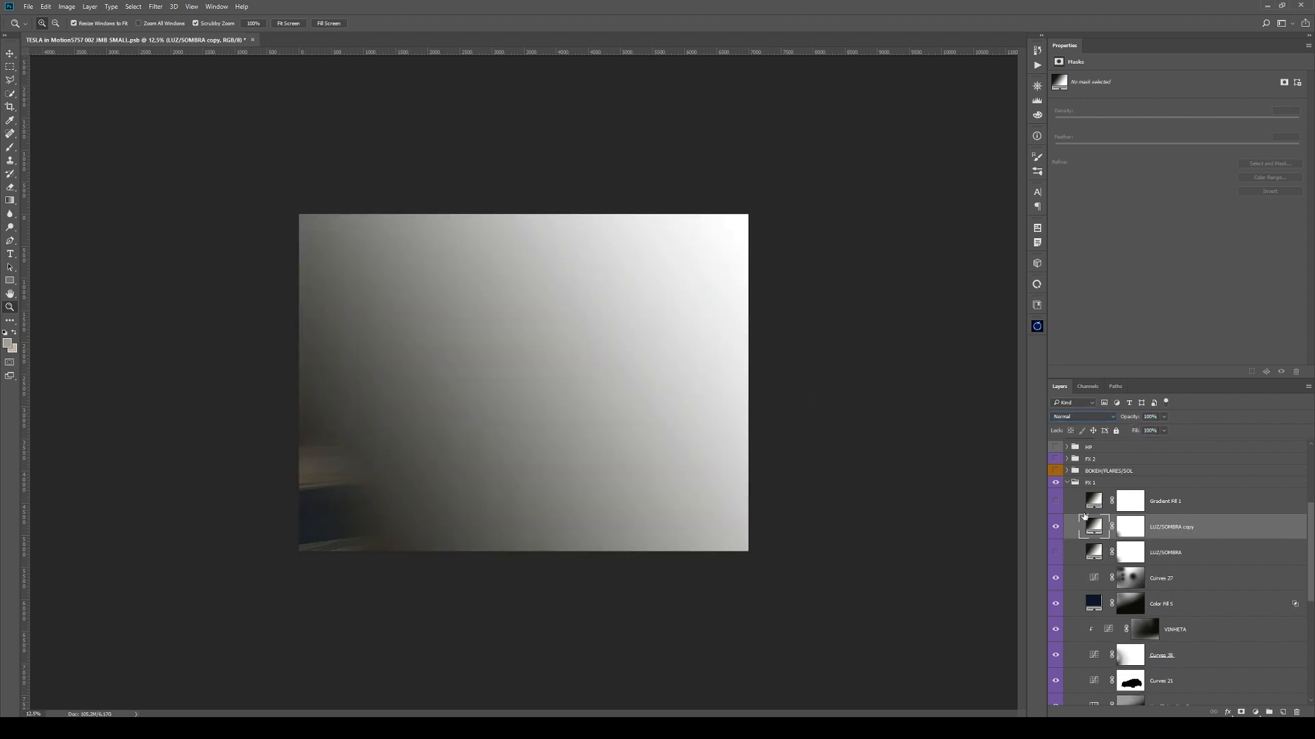
- Review the style options in the LUZ/SOMBRA copy's gradient fill settings without changing them
{"action": "double_click", "coordinate": [1096, 528]}
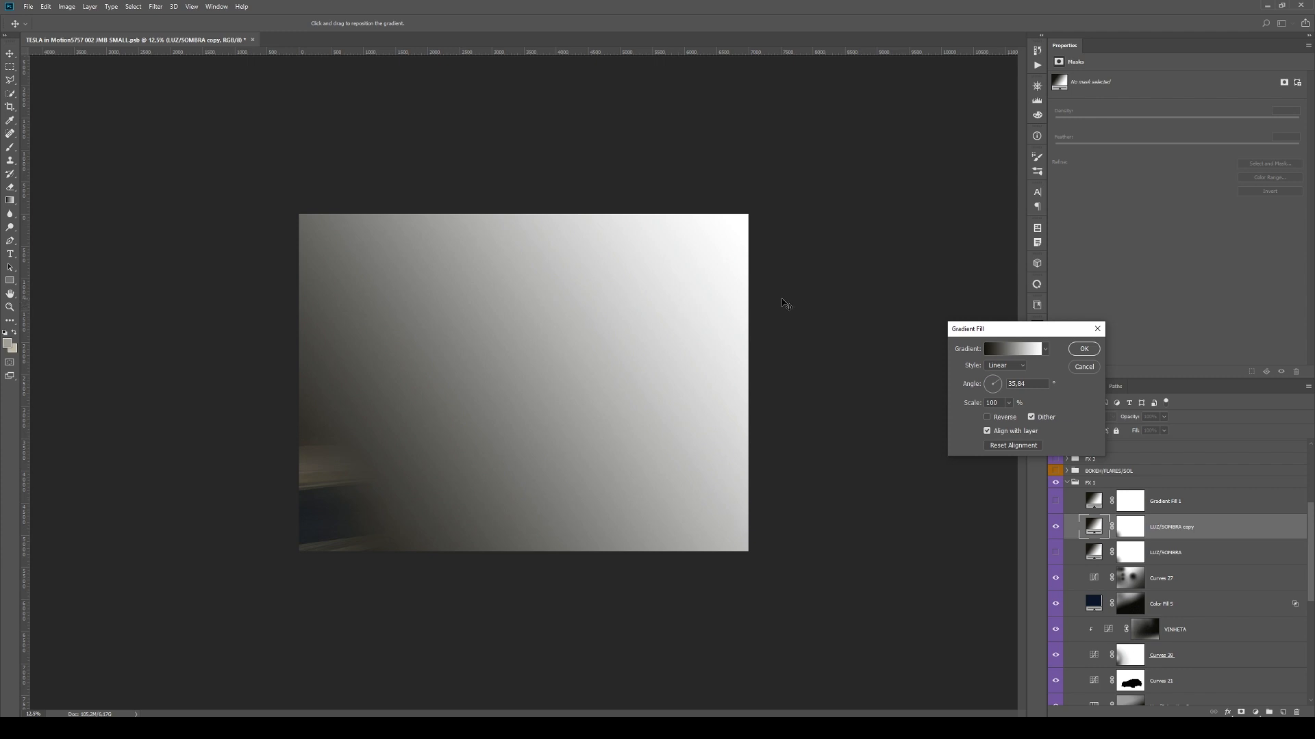
{"action": "left_click", "coordinate": [1003, 367]}
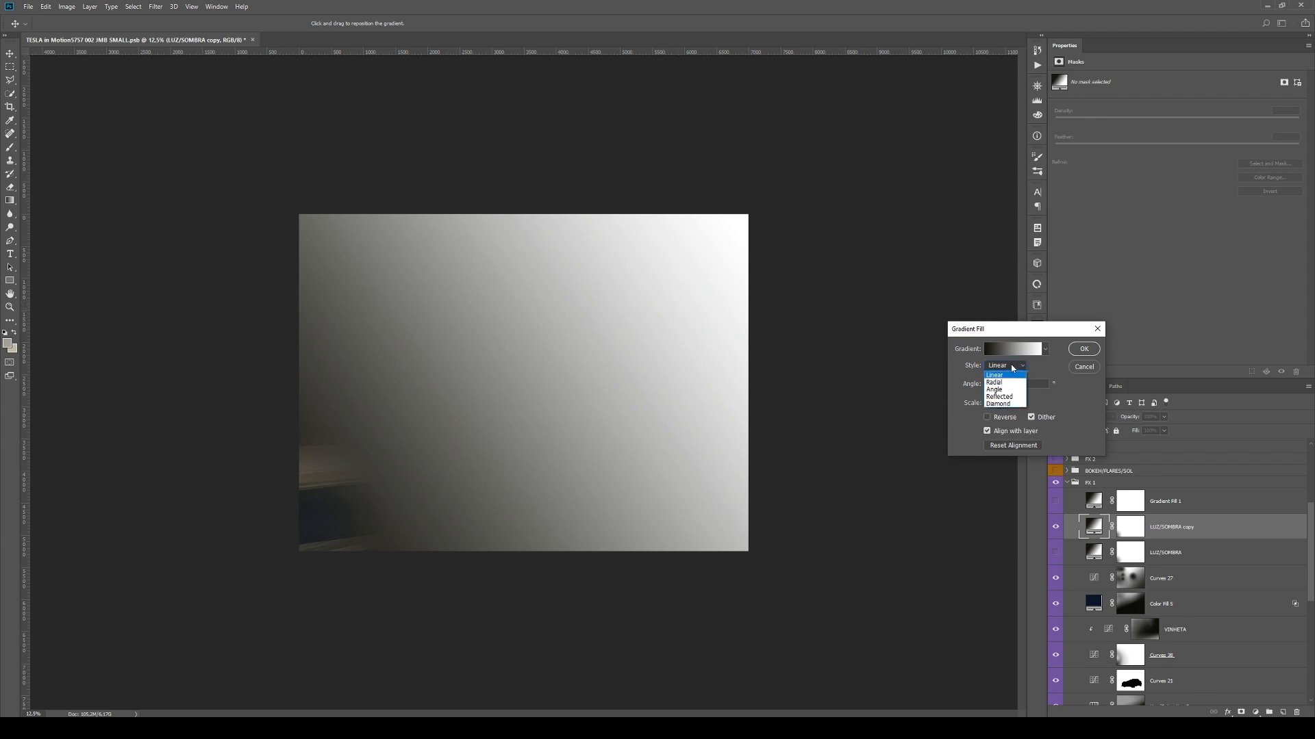
{"action": "left_click", "coordinate": [1077, 393]}
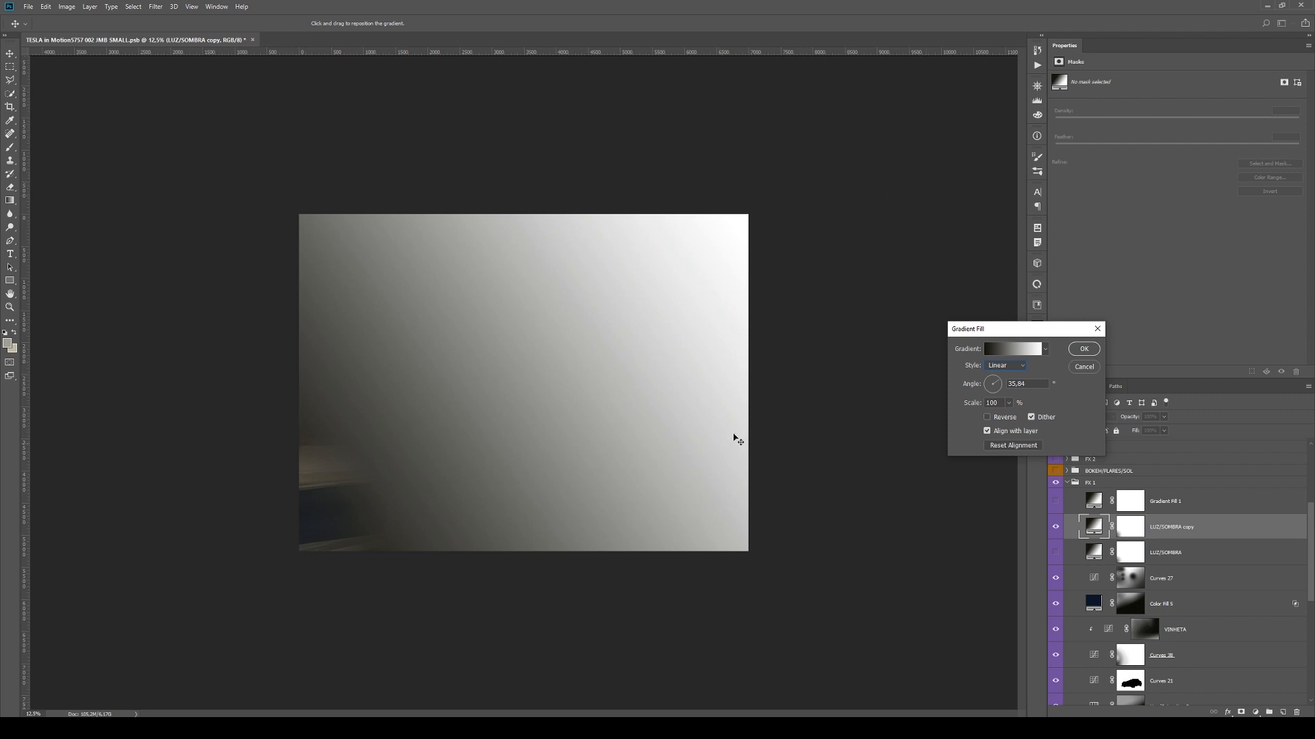
{"action": "left_click", "coordinate": [1085, 367]}
{"action": "left_click", "coordinate": [1056, 528]}
- Examine the opacity and color stops of the copy's Black, White gradient and discard any changes
{"action": "left_click", "coordinate": [1007, 351]}
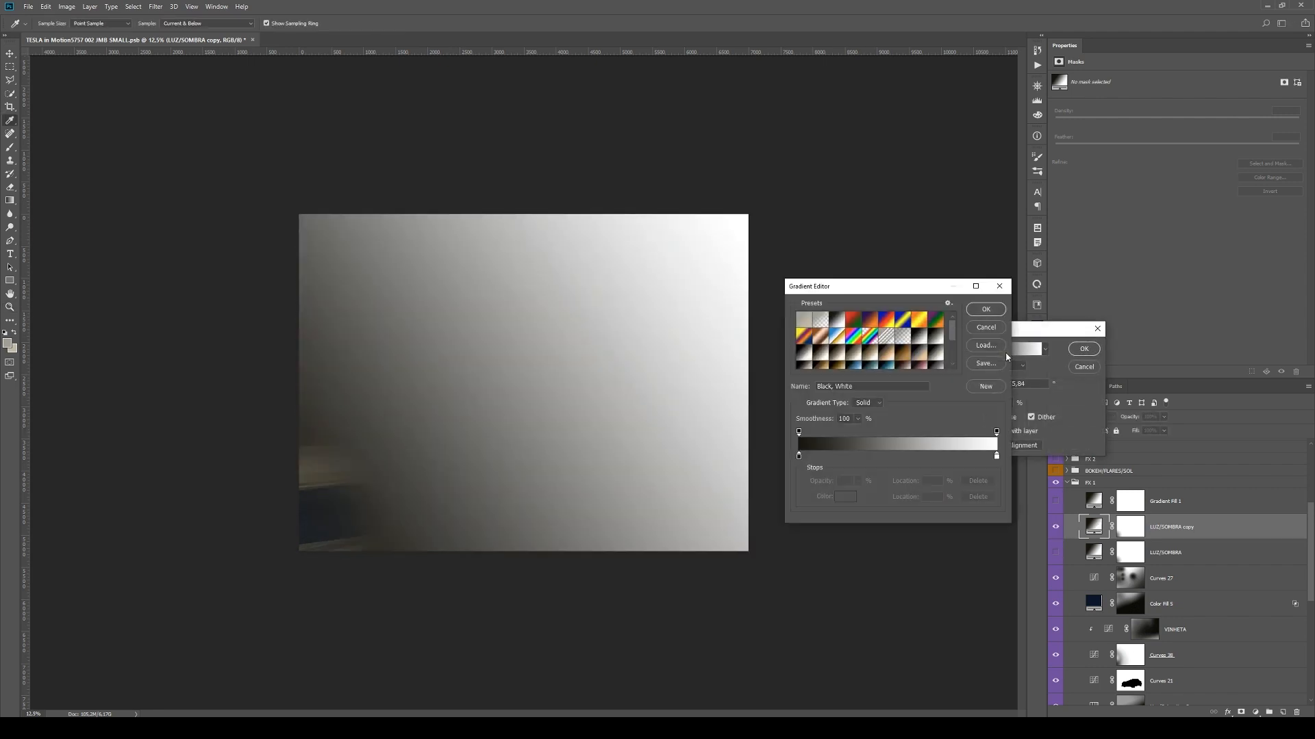
{"action": "left_click", "coordinate": [799, 432]}
{"action": "left_click", "coordinate": [797, 458]}
{"action": "key", "text": "ctrl+z"}
{"action": "left_click", "coordinate": [799, 433]}
{"action": "left_click", "coordinate": [997, 433]}
{"action": "left_click", "coordinate": [999, 326]}
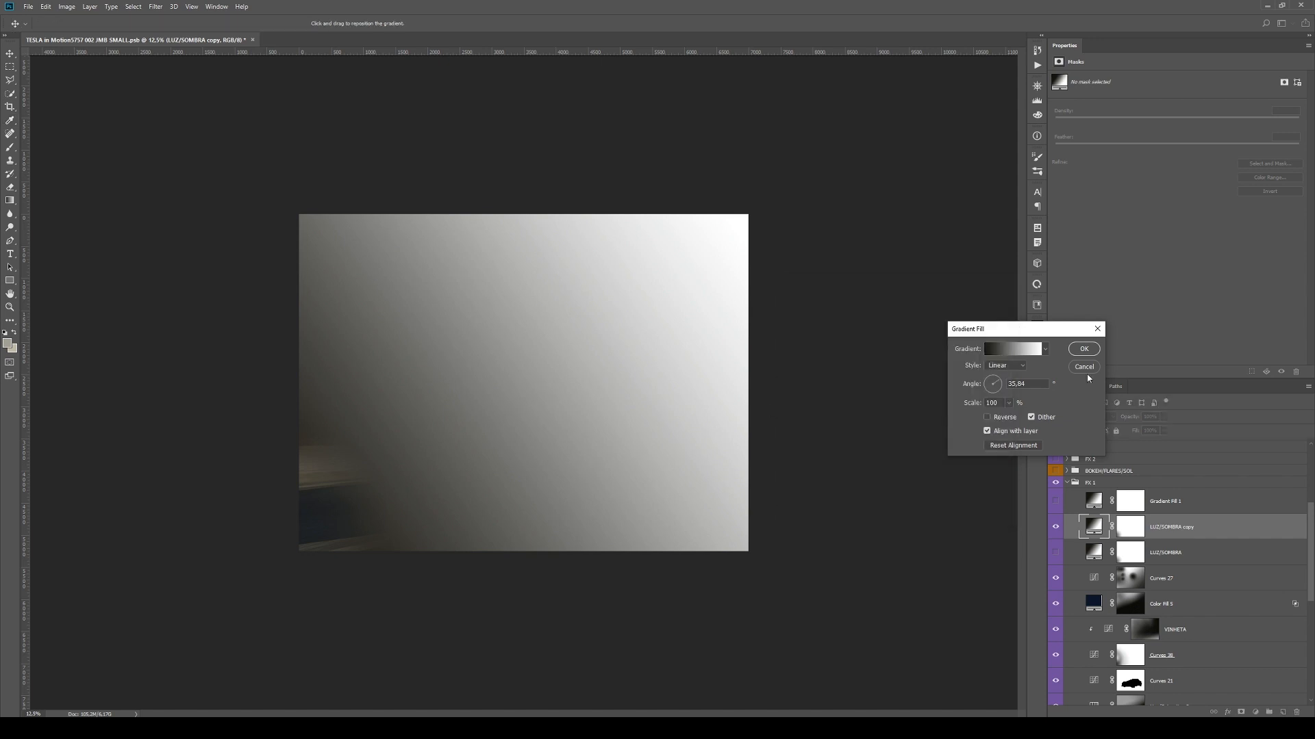
{"action": "left_click", "coordinate": [1086, 371]}
- Delete the LUZ/SOMBRA copy and Gradient Fill 1 layers, leaving the original LUZ/SOMBRA layer shown
{"action": "left_click_drag", "start_coordinate": [1222, 537], "coordinate": [1296, 712]}
{"action": "left_click", "coordinate": [1057, 514]}
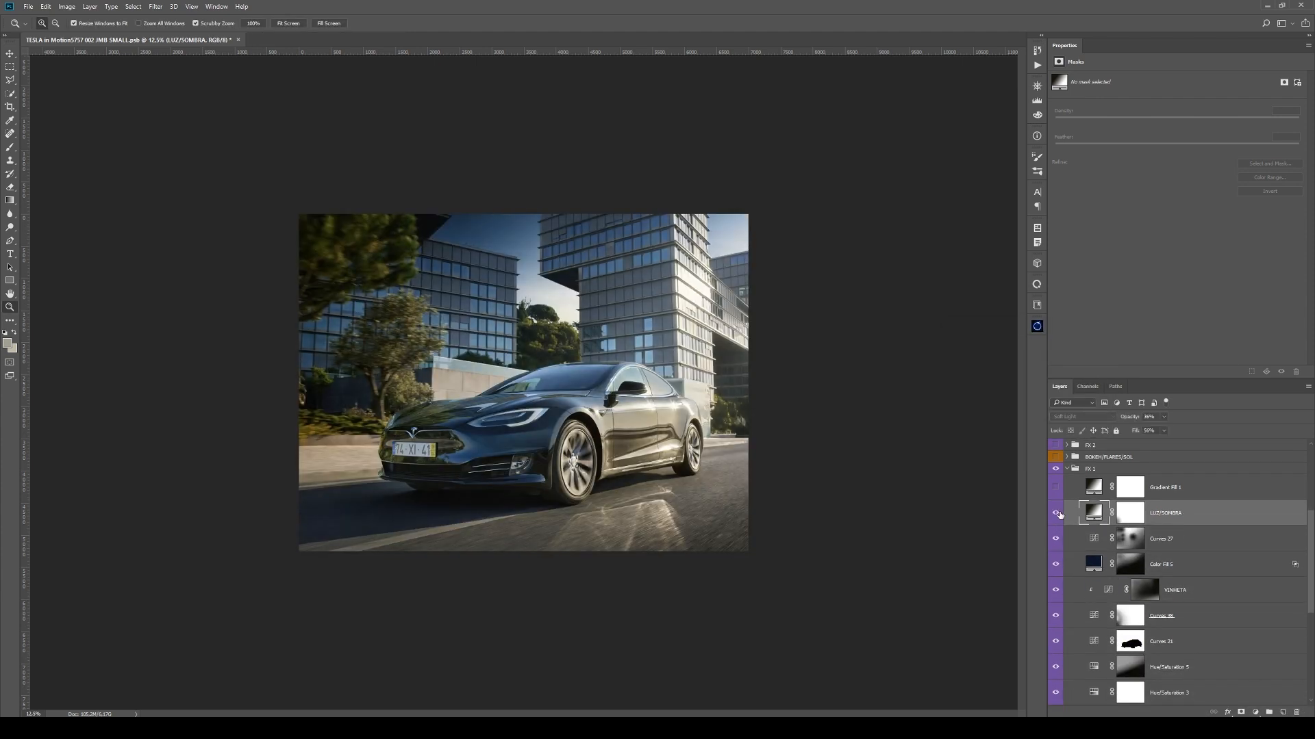
{"action": "left_click", "coordinate": [1058, 513]}
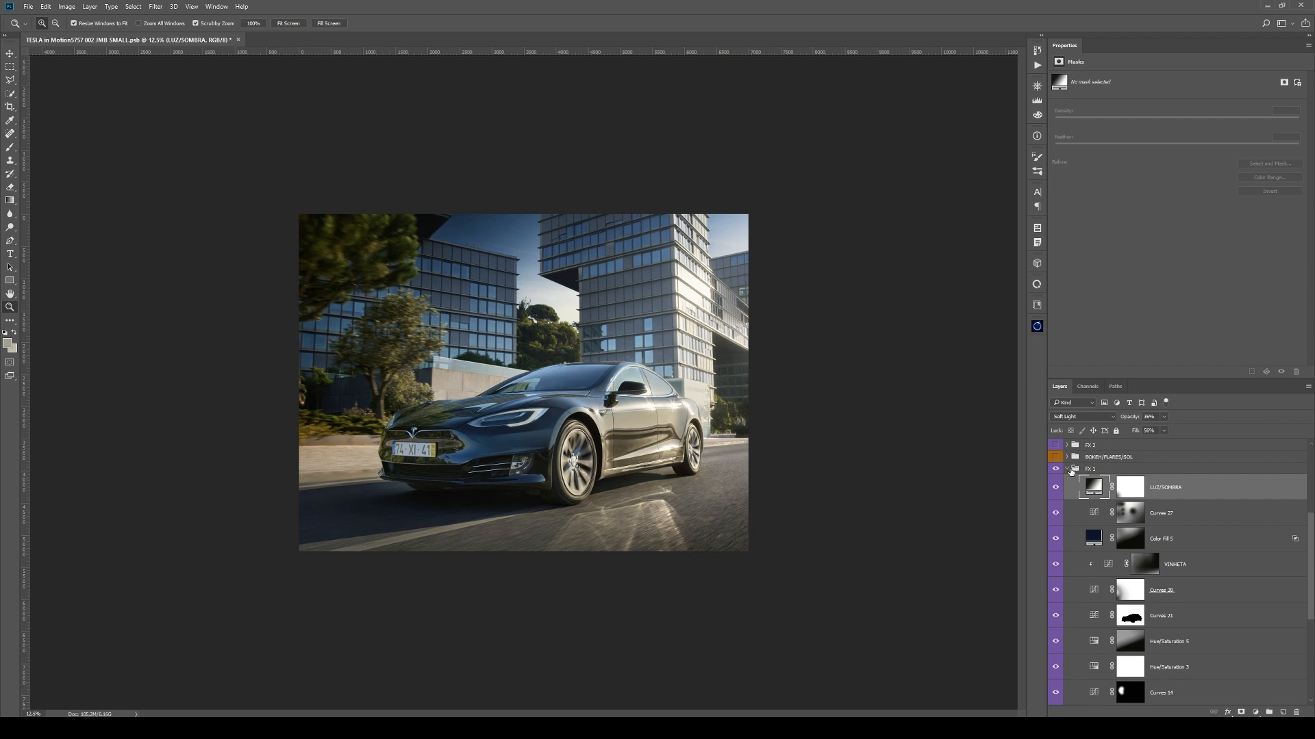
- Collapse the FX 1 group and compare the enlarged image with the group hidden and shown
{"action": "left_click", "coordinate": [1066, 470]}
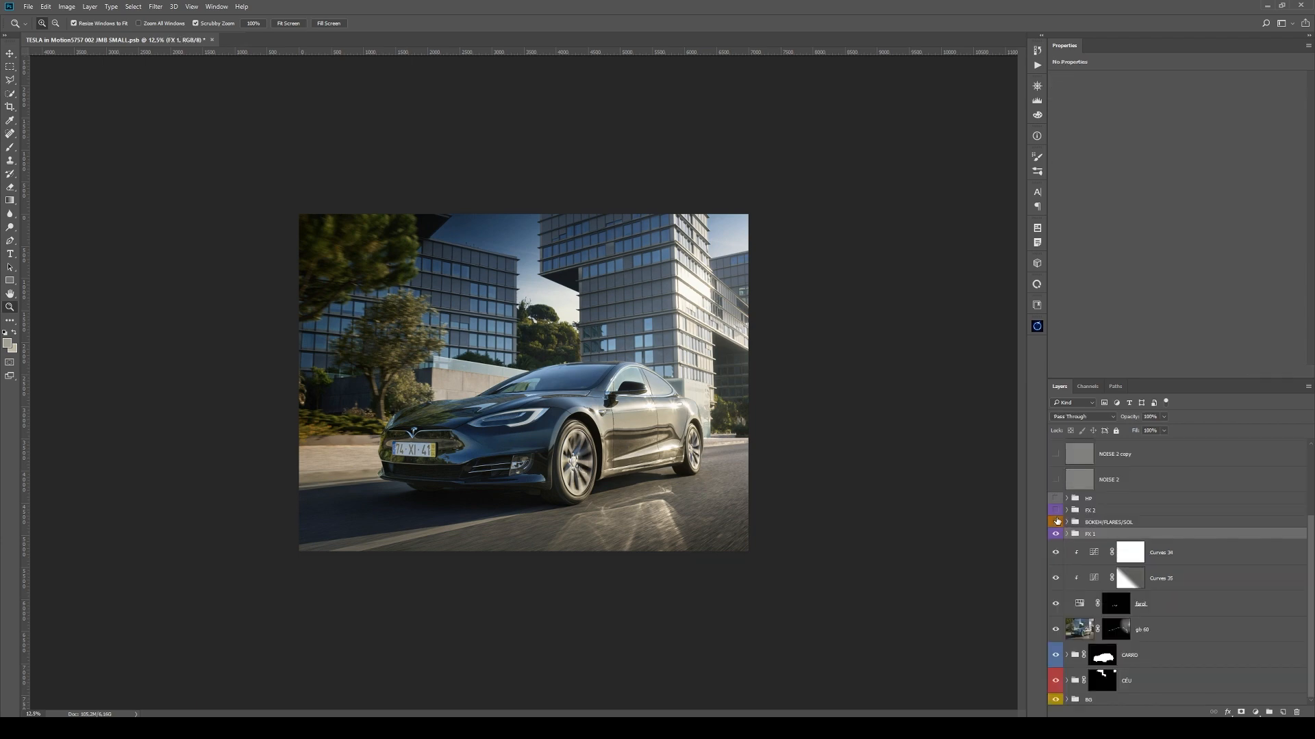
{"action": "left_click", "coordinate": [1056, 534]}
{"action": "key", "text": "ctrl+plus"}
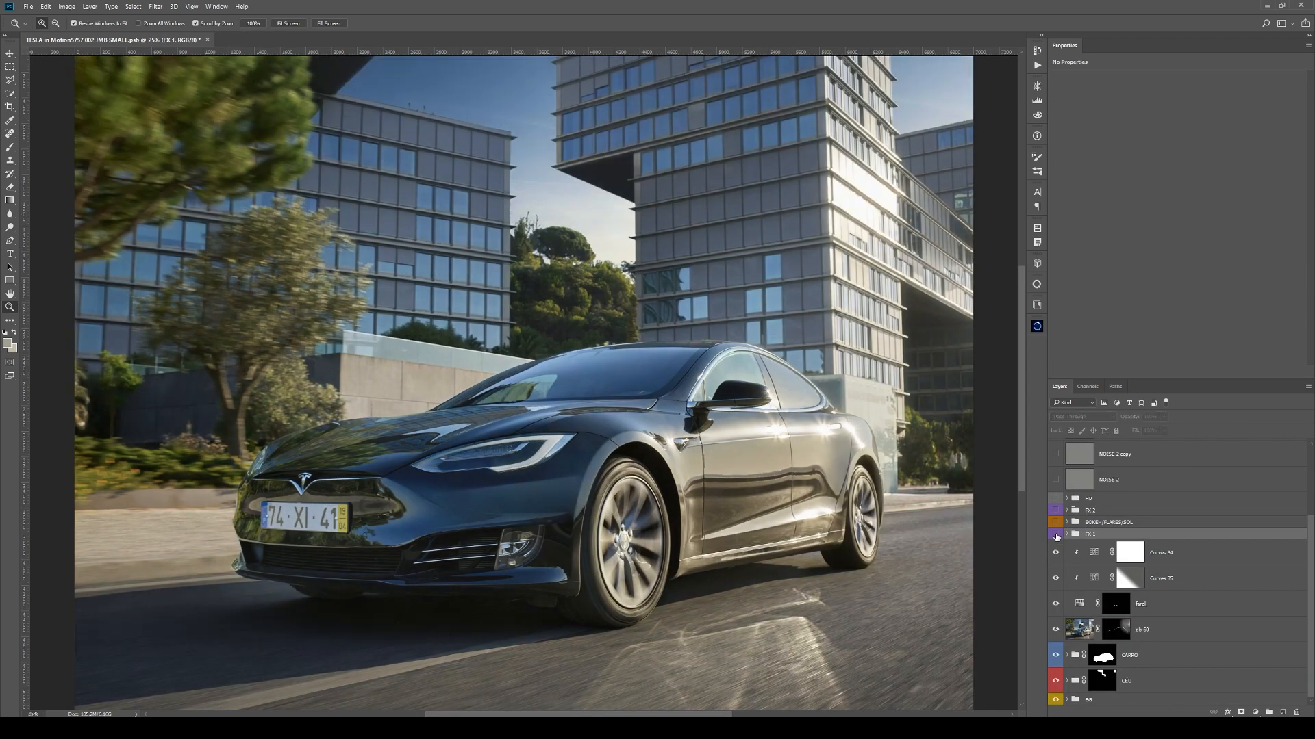
{"action": "left_click", "coordinate": [1056, 534]}
{"action": "left_click", "coordinate": [1056, 535]}
{"action": "left_click", "coordinate": [1056, 535]}
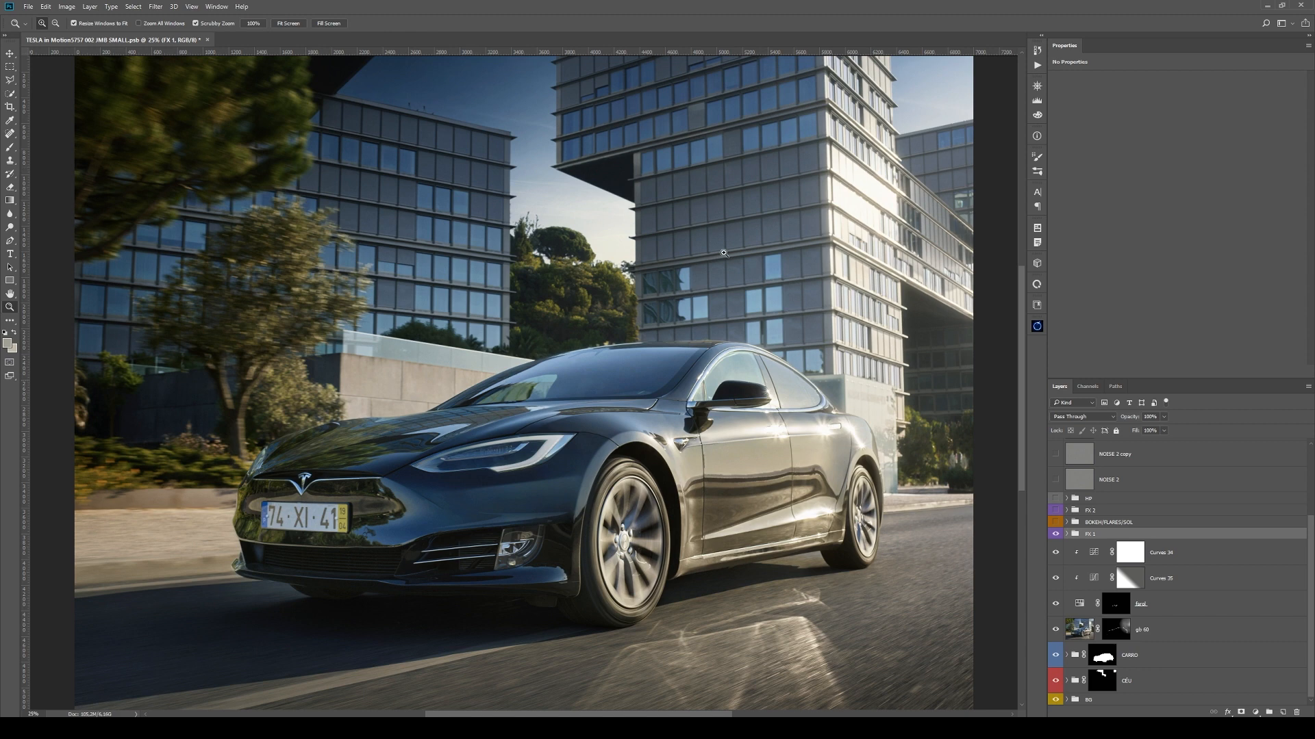
- Show and expand the BOKEH/FLARES/SOL group, hiding everything inside it except the SOL GLOW group
{"action": "left_click", "coordinate": [1090, 524]}
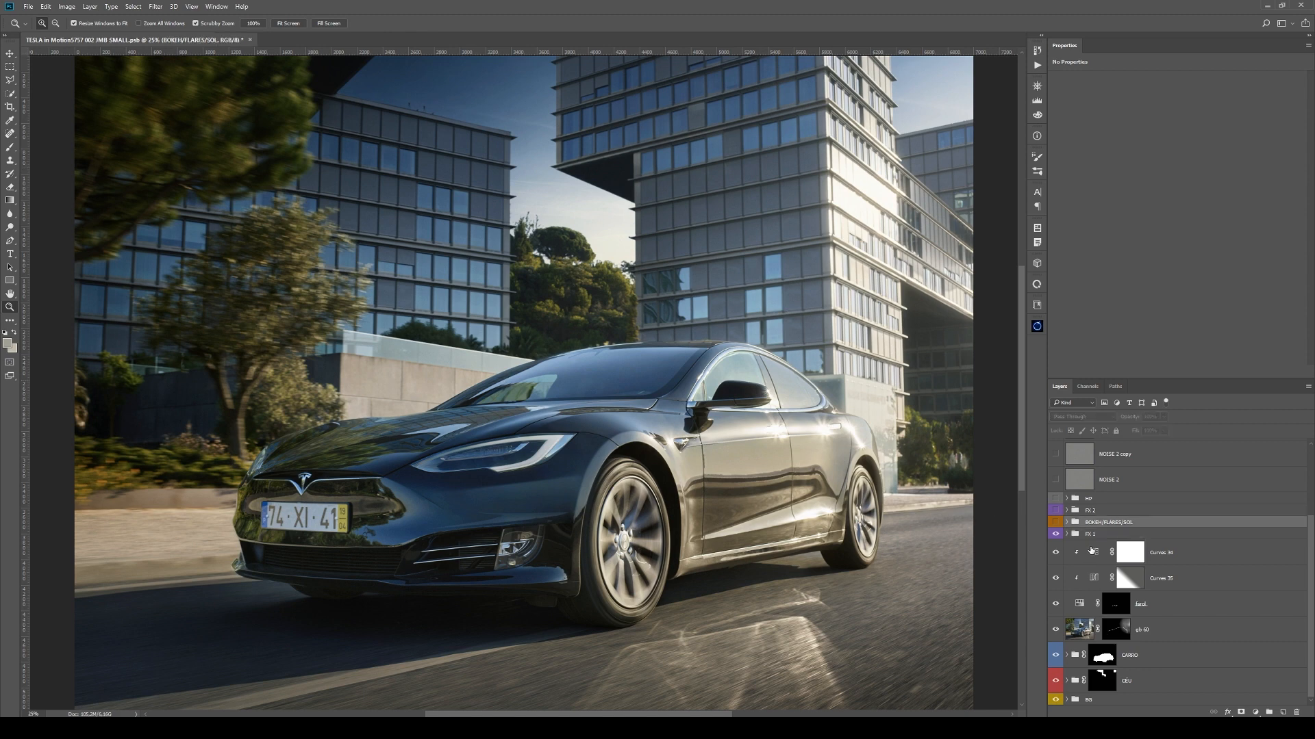
{"action": "left_click", "coordinate": [1057, 524]}
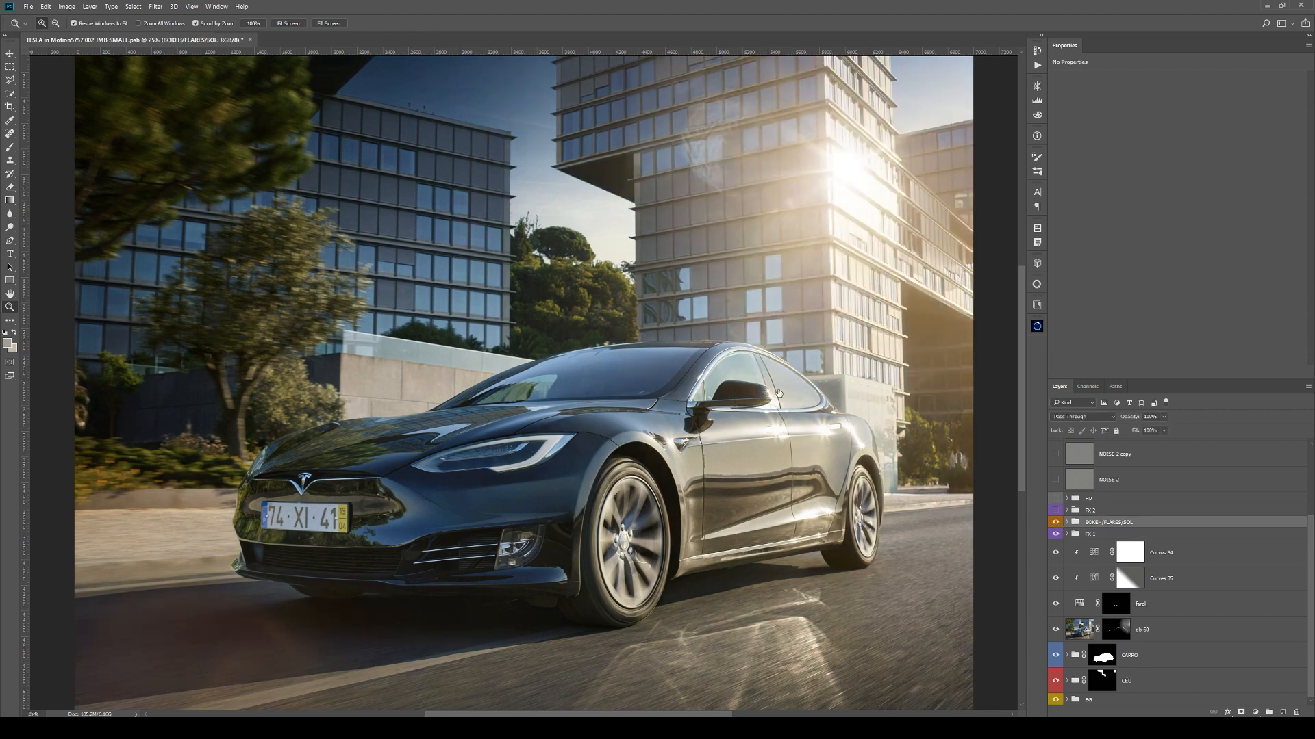
{"action": "left_click", "coordinate": [572, 259], "text": "alt"}
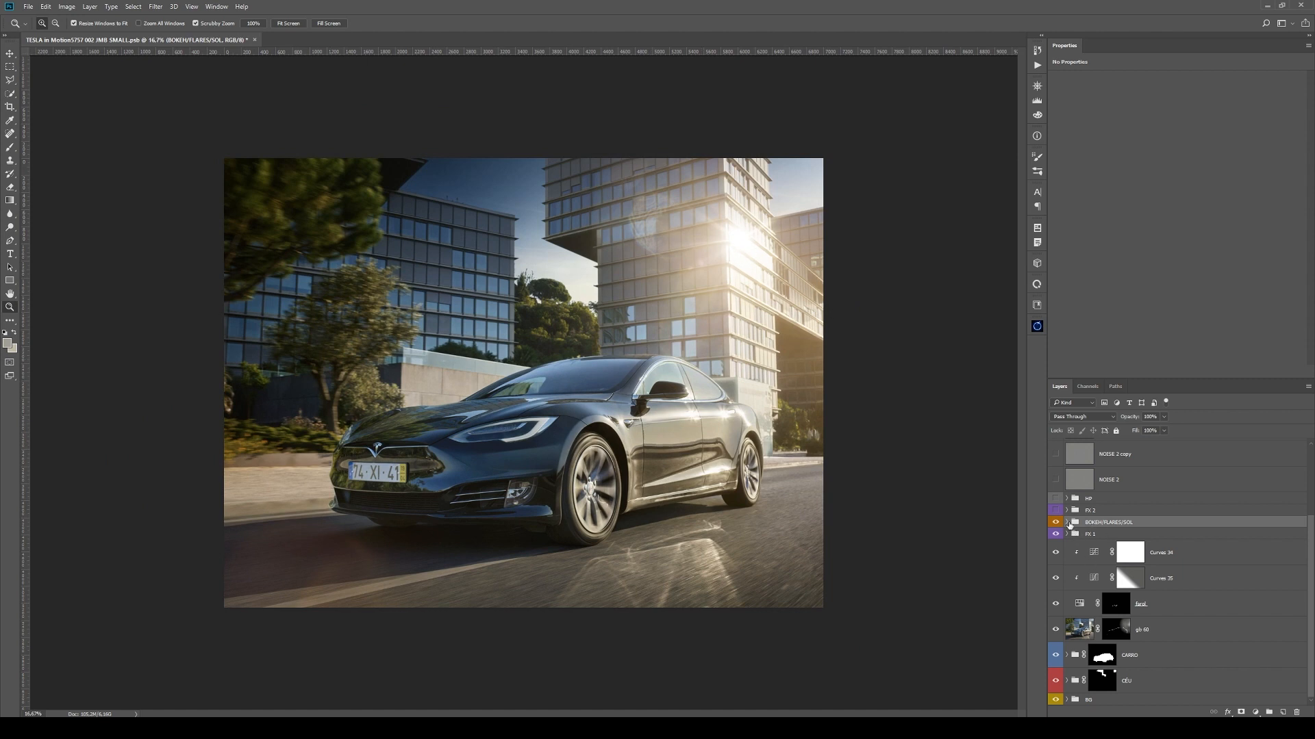
{"action": "left_click", "coordinate": [1067, 523]}
{"action": "left_click_drag", "start_coordinate": [1053, 651], "coordinate": [1055, 680]}
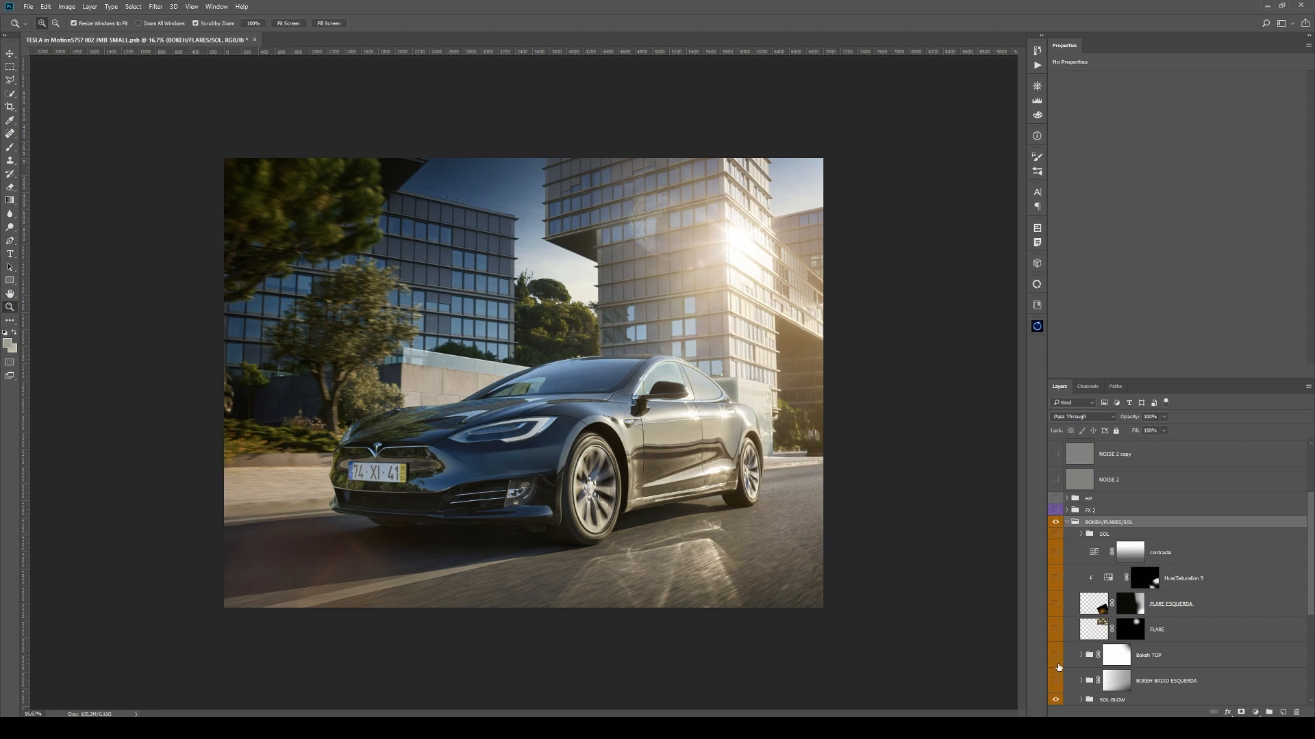
- Compare the image with the SOL GLOW group hidden and shown, and expand the group
{"action": "scroll", "coordinate": [1069, 654], "scroll_direction": "down", "scroll_amount": 3}
{"action": "left_click", "coordinate": [1056, 623]}
{"action": "left_click", "coordinate": [1056, 624]}
{"action": "left_click", "coordinate": [1056, 623]}
{"action": "left_click", "coordinate": [1056, 623]}
{"action": "left_click", "coordinate": [1088, 624]}
{"action": "left_click", "coordinate": [1082, 623]}
{"action": "scroll", "coordinate": [1123, 623], "scroll_direction": "down", "scroll_amount": 3}
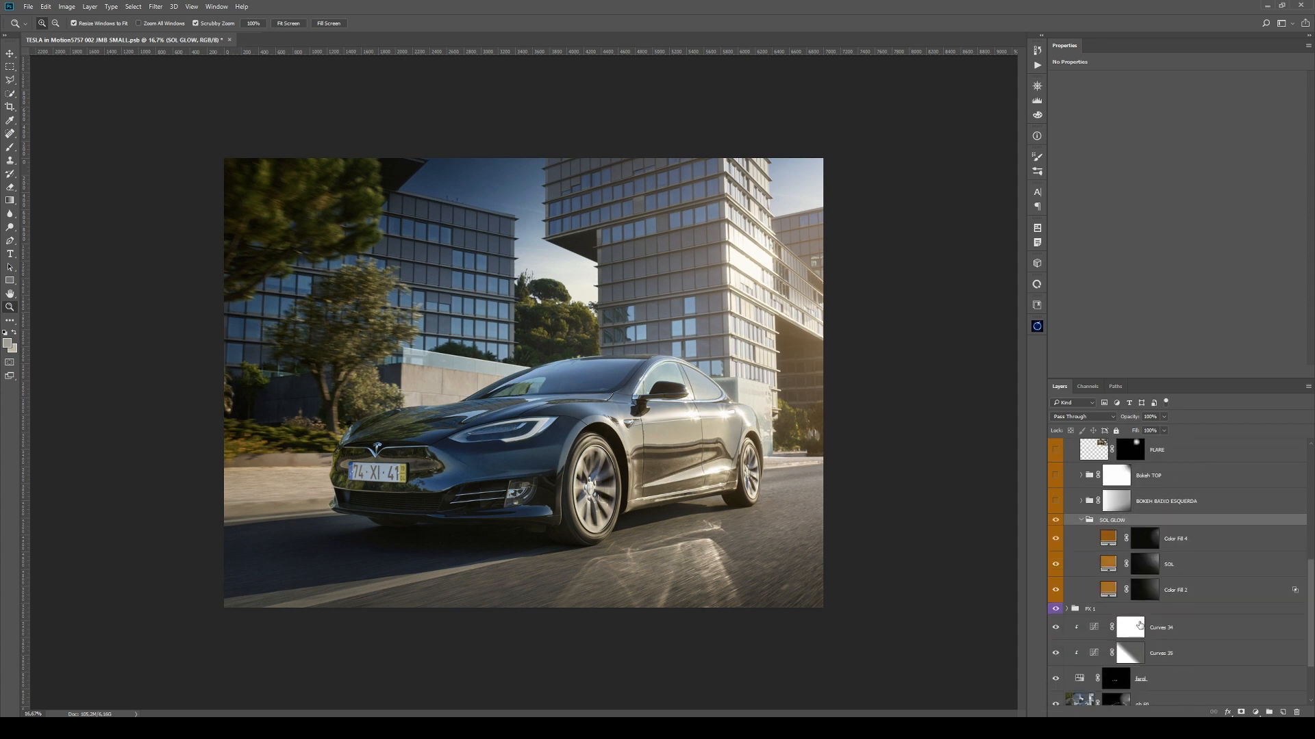
- Review the blending modes of the SOL layer and the two other color fills in SOL GLOW
{"action": "left_click", "coordinate": [1185, 593]}
{"action": "left_click", "coordinate": [1184, 568]}
{"action": "left_click", "coordinate": [1180, 543]}
{"action": "left_click", "coordinate": [1183, 566]}
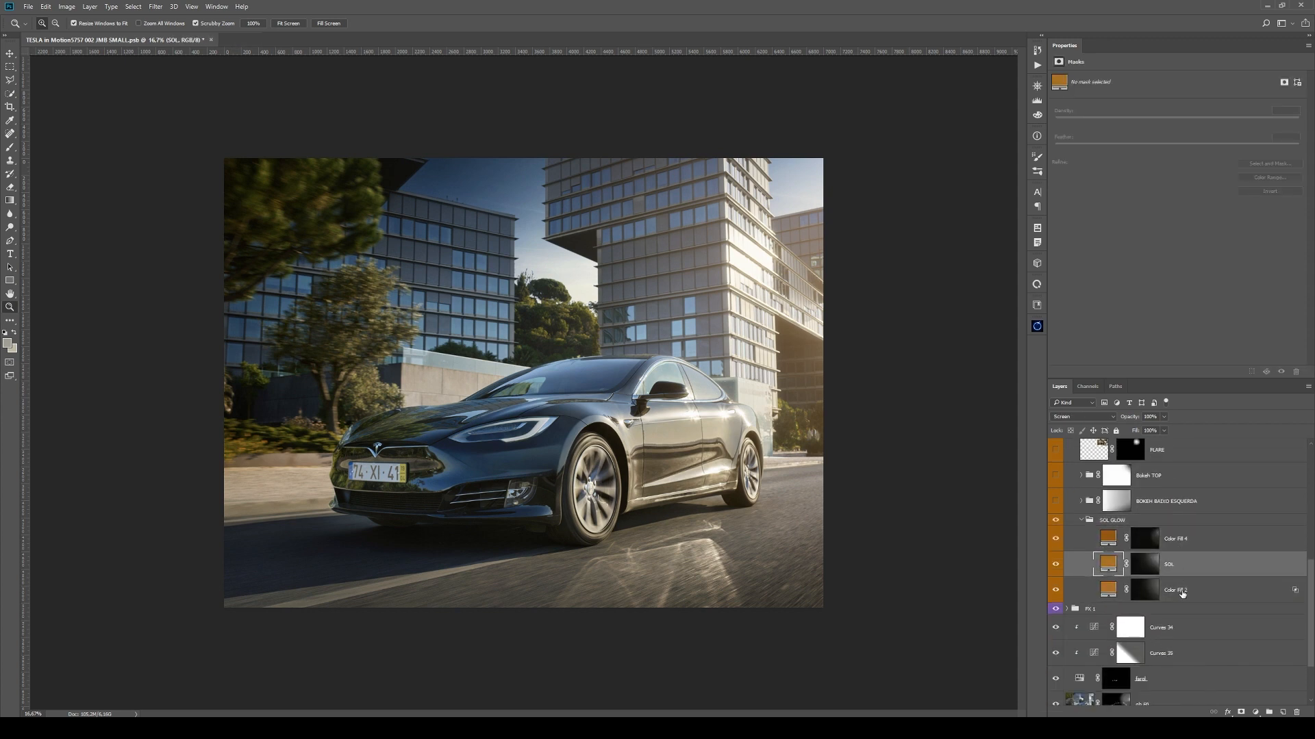
{"action": "left_click", "coordinate": [1182, 594]}
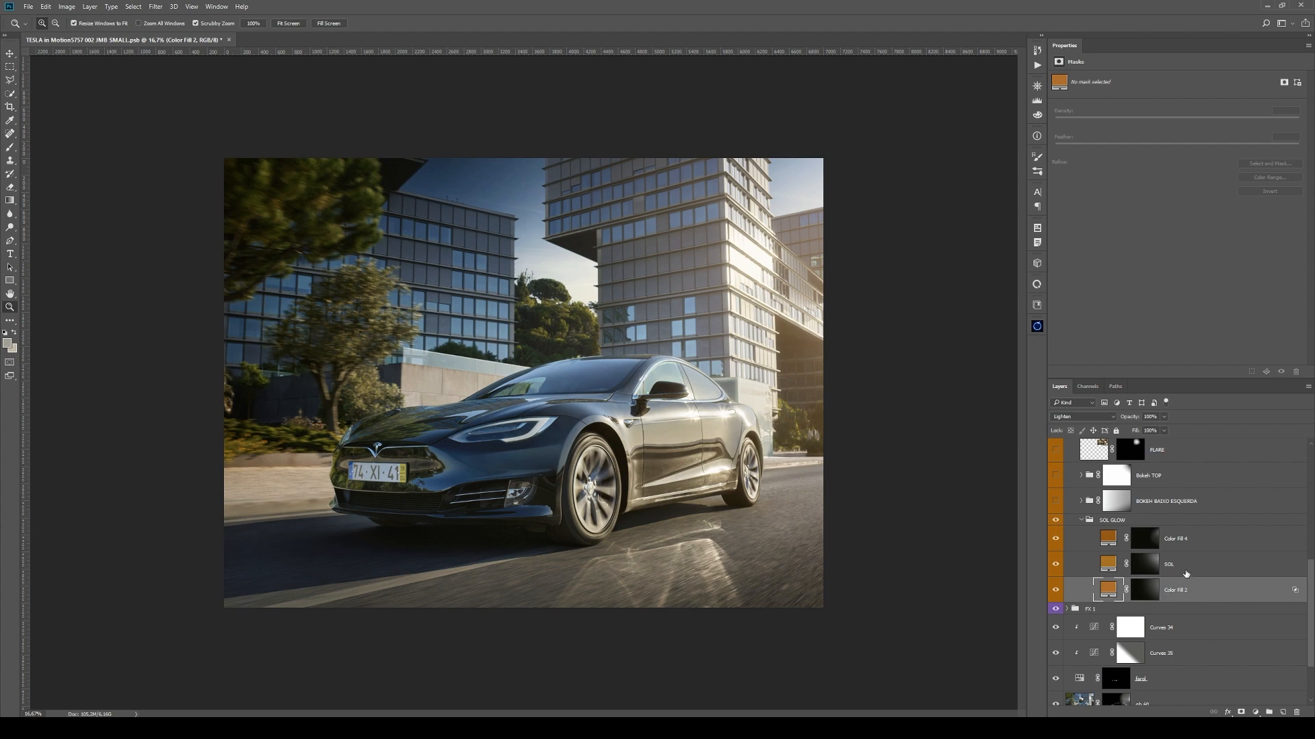
{"action": "left_click", "coordinate": [1182, 572]}
{"action": "left_click", "coordinate": [1171, 548]}
{"action": "left_click", "coordinate": [1183, 598]}
{"action": "left_click", "coordinate": [1163, 570]}
- View the layer masks of the three color fills in SOL GLOW, ending with Color Fill 2 selected
{"action": "left_click", "coordinate": [1157, 545], "text": "alt"}
{"action": "left_click", "coordinate": [1146, 573], "text": "alt"}
{"action": "left_click", "coordinate": [1149, 598], "text": "alt"}
{"action": "left_click", "coordinate": [1260, 595]}
- Turn the SOL GLOW color fills back on from Color Fill 2 upward, collapse the group and inspect the glow up close
{"action": "left_click", "coordinate": [1056, 589]}
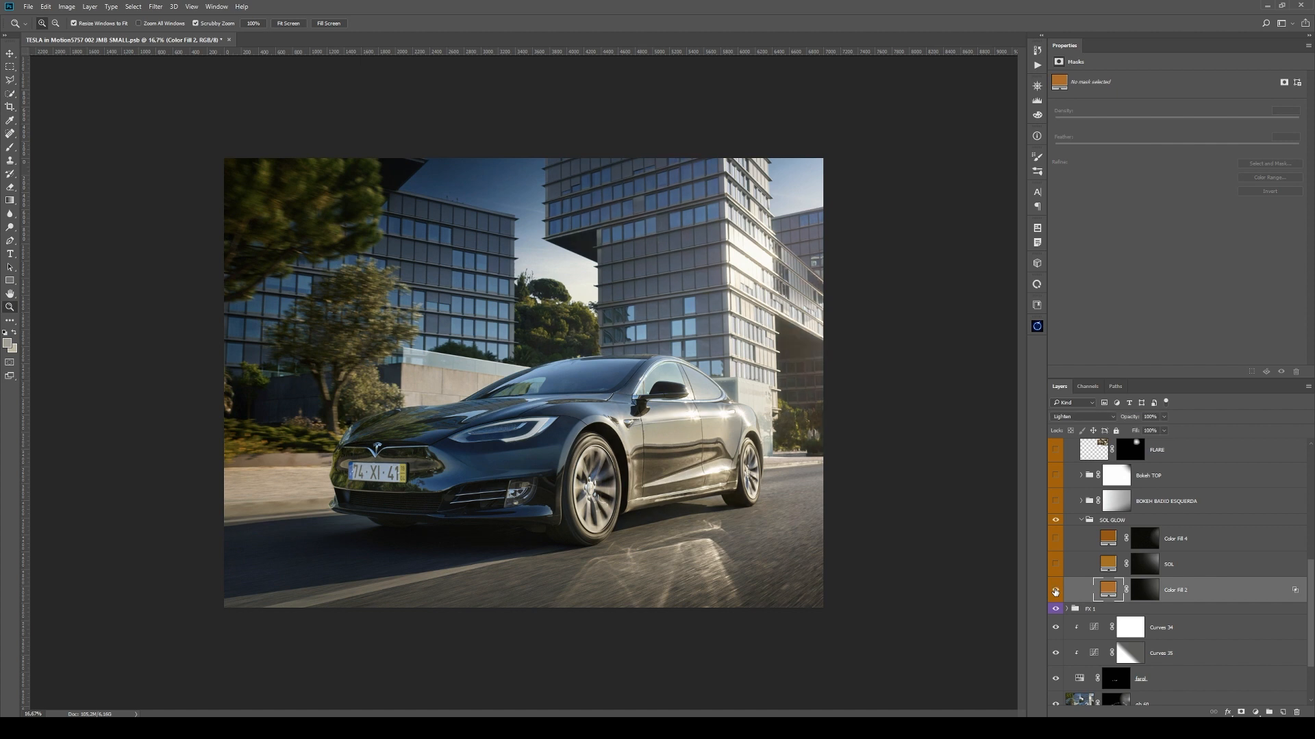
{"action": "left_click", "coordinate": [1056, 565]}
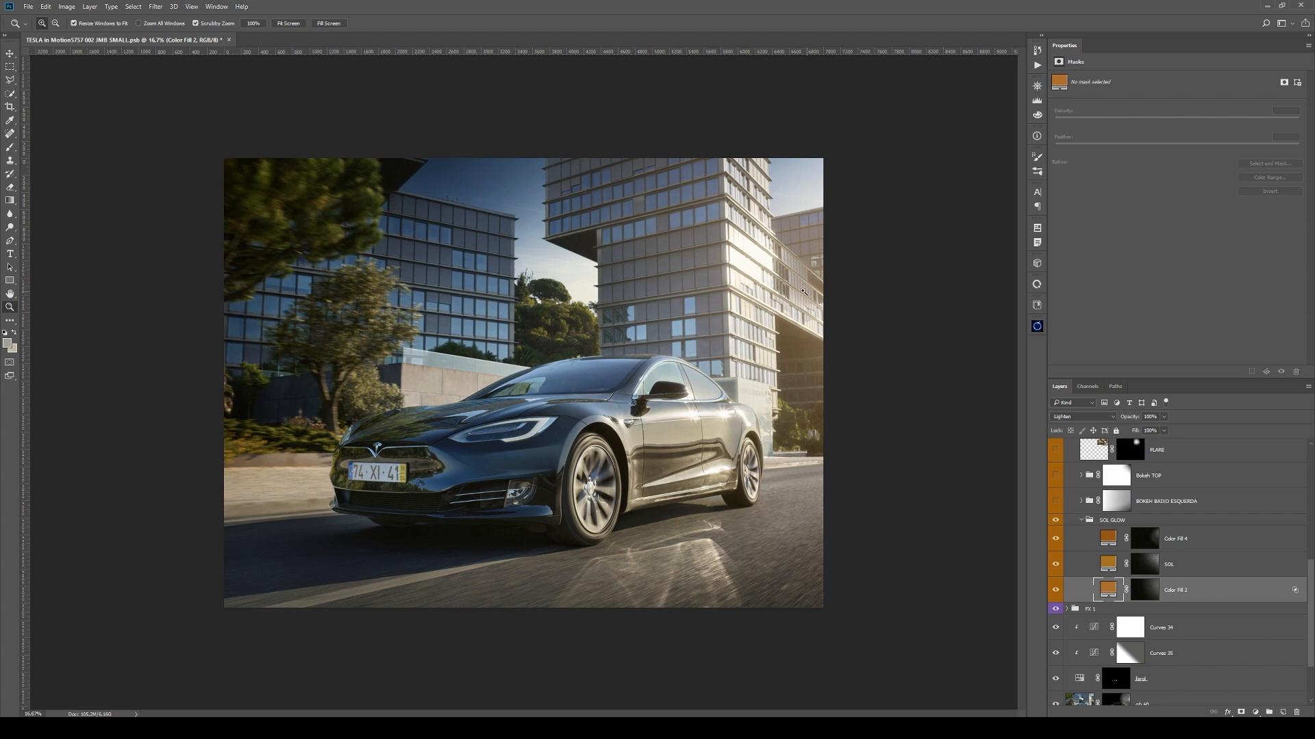
{"action": "left_click", "coordinate": [1081, 521]}
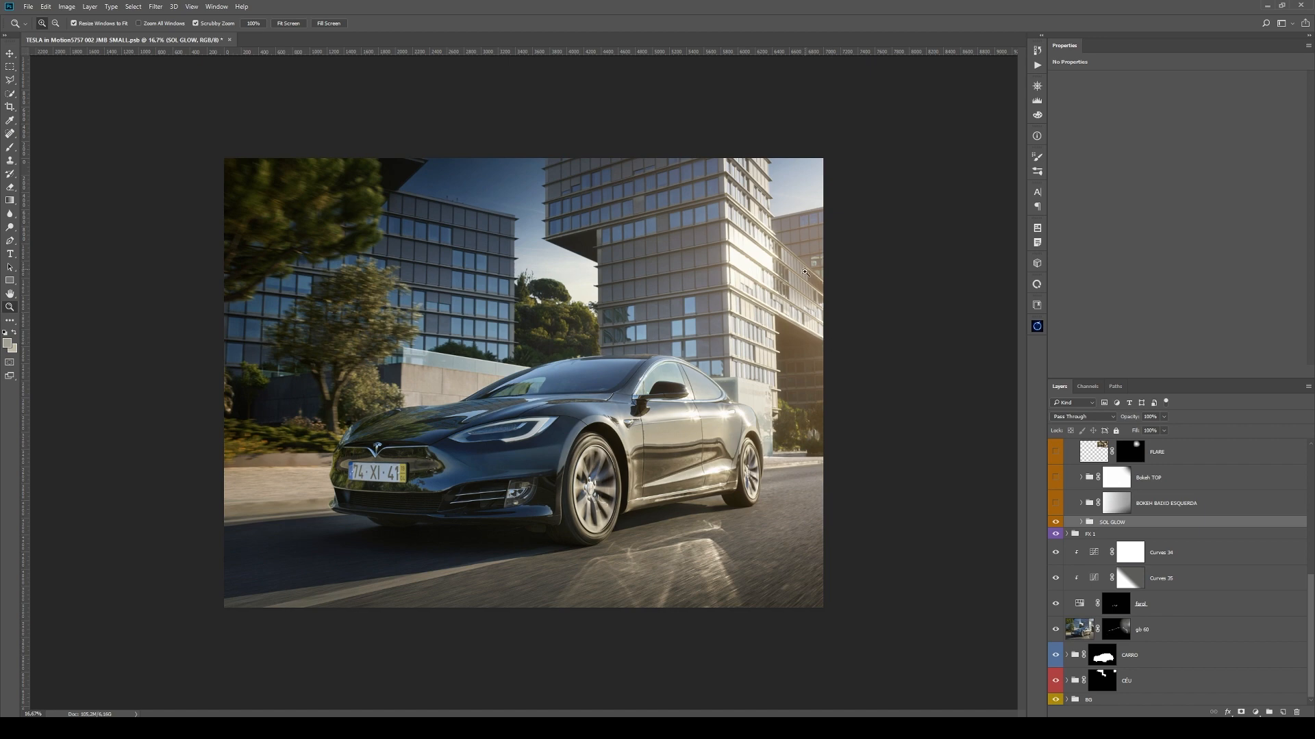
{"action": "left_click", "coordinate": [727, 399]}
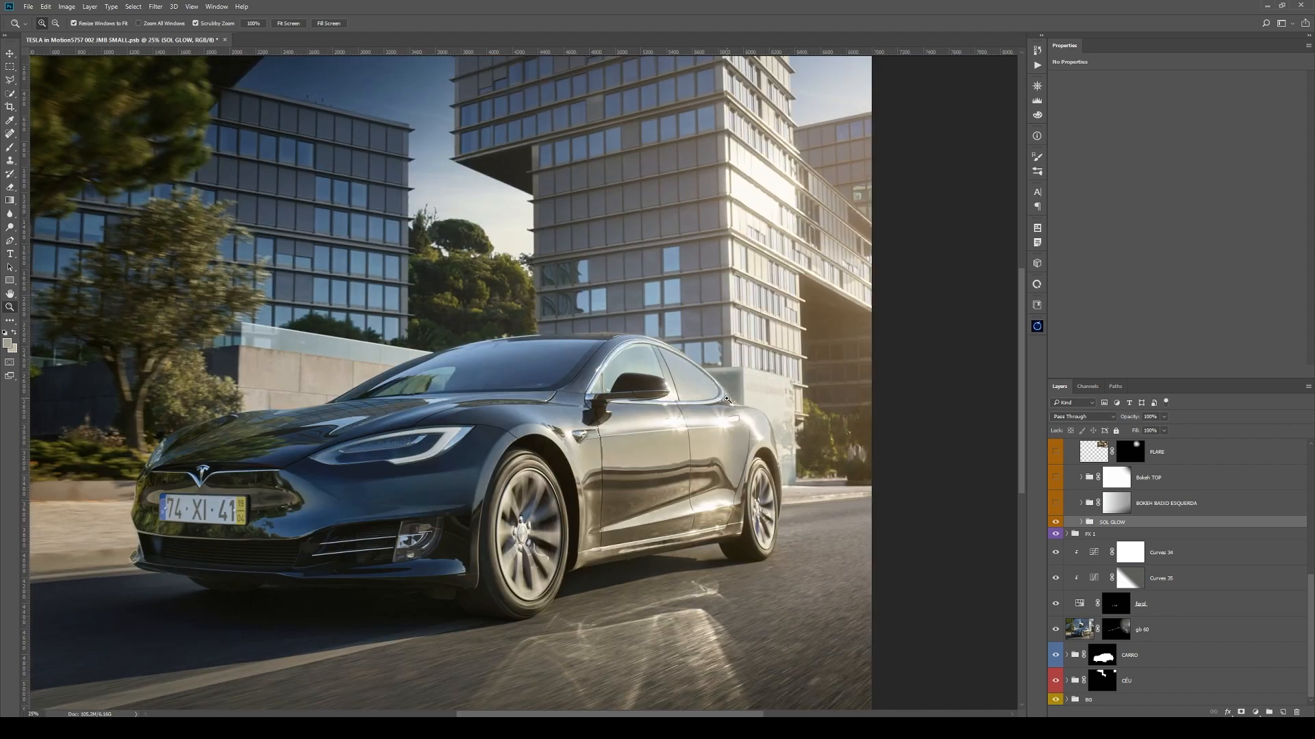
{"action": "left_click", "coordinate": [726, 398], "text": "alt"}
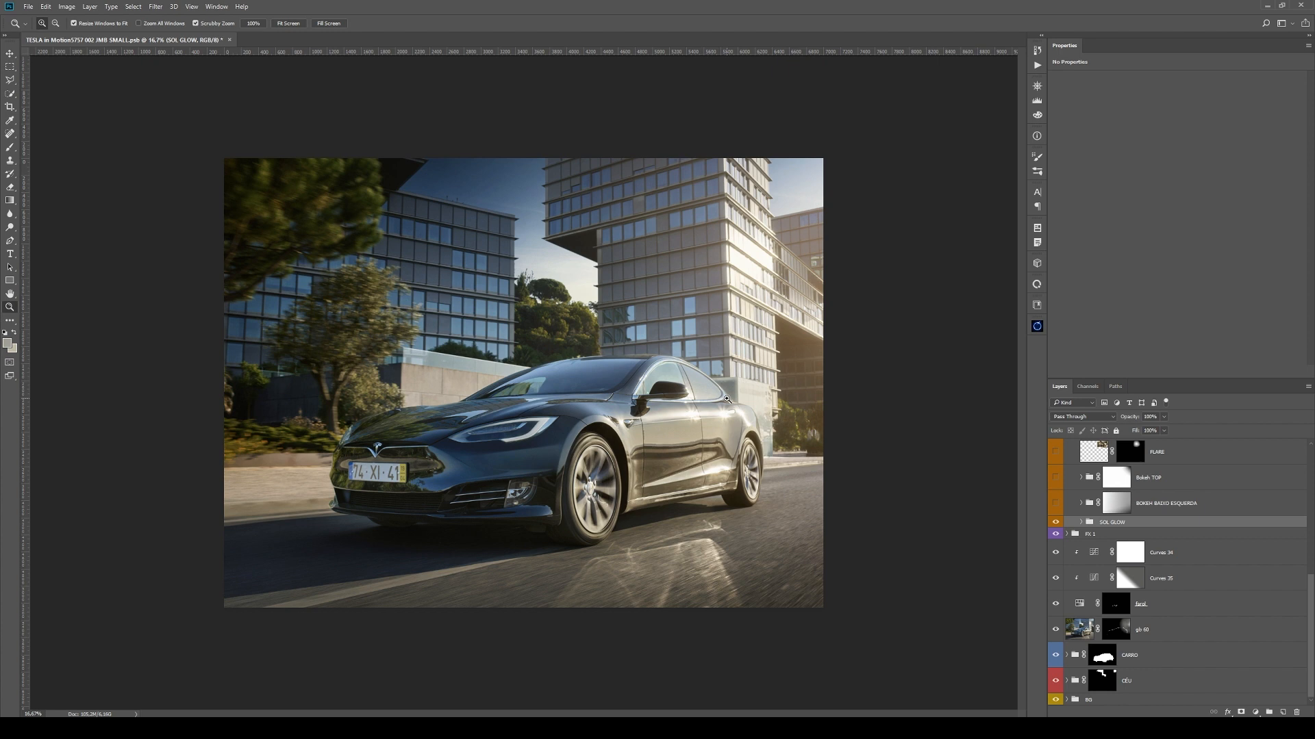
- Show the BOKEH BAIXO ESQUERDA group and expand it to review its Background layers
{"action": "left_click", "coordinate": [1201, 508]}
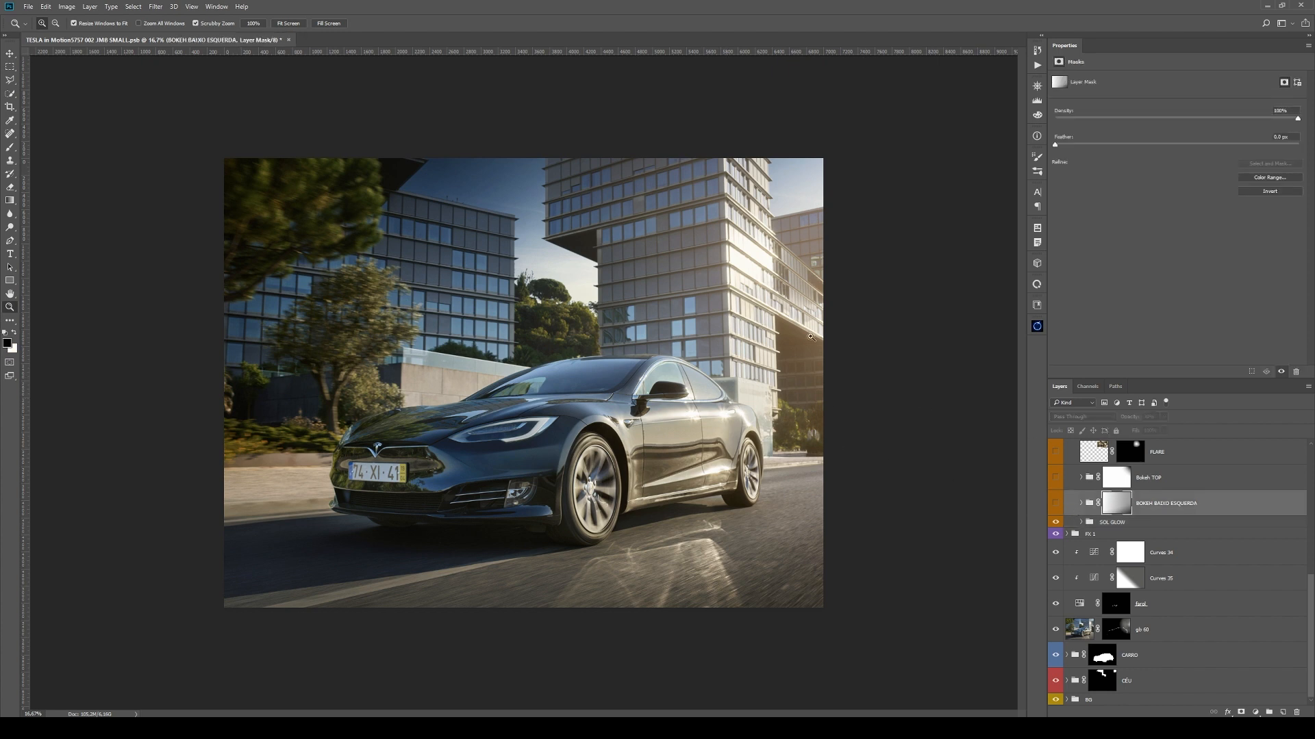
{"action": "left_click", "coordinate": [1055, 503]}
{"action": "left_click", "coordinate": [1080, 504]}
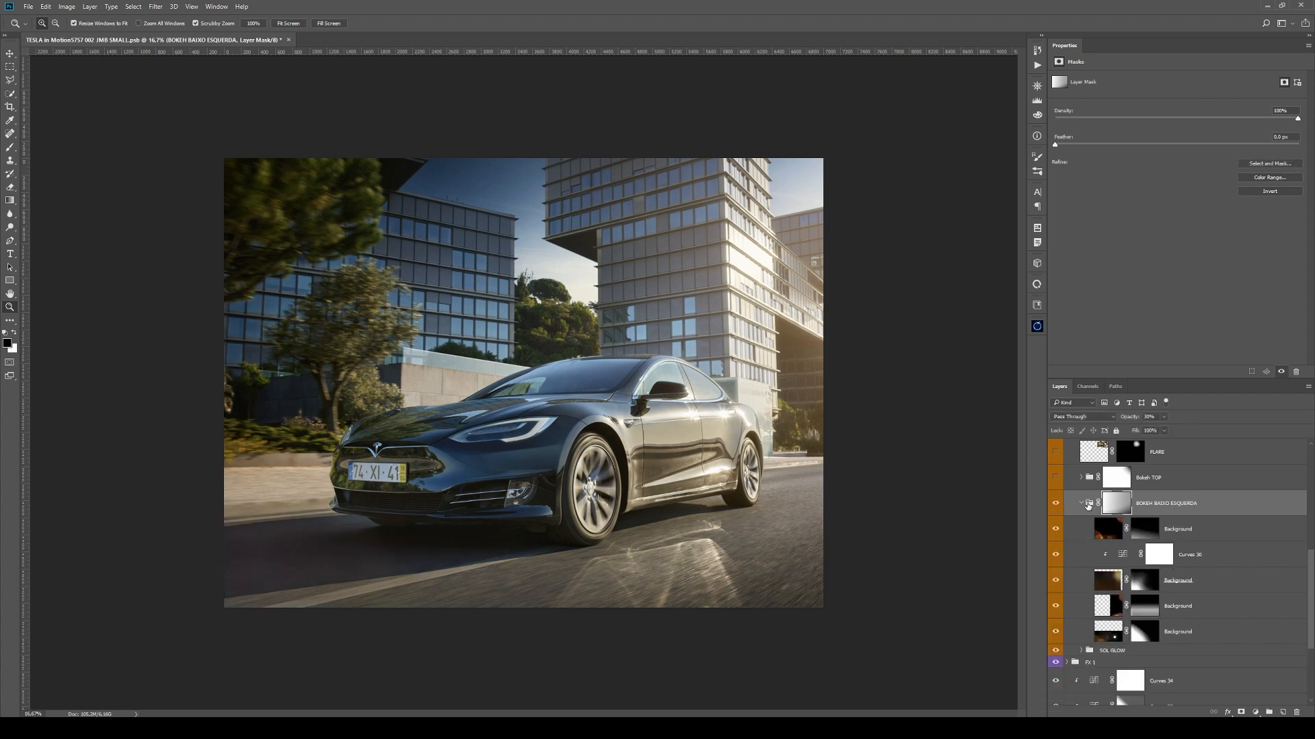
{"action": "scroll", "coordinate": [1088, 507], "scroll_direction": "down", "scroll_amount": 1}
{"action": "scroll", "coordinate": [1188, 561], "scroll_direction": "up", "scroll_amount": 4}
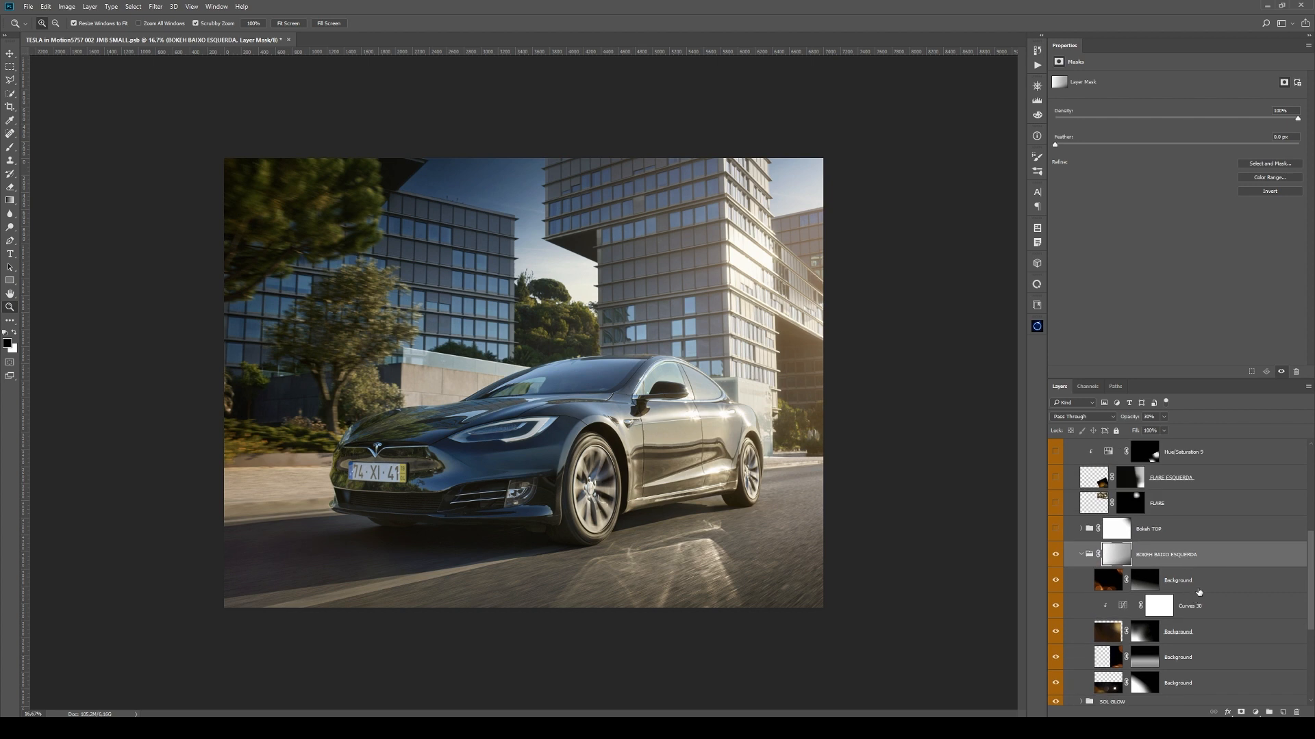
- Duplicate a bokeh Background layer above ORIGINAL, disable its mask, and set it to 100% opacity and Normal blending
{"action": "left_click_drag", "start_coordinate": [1225, 610], "coordinate": [1107, 524]}
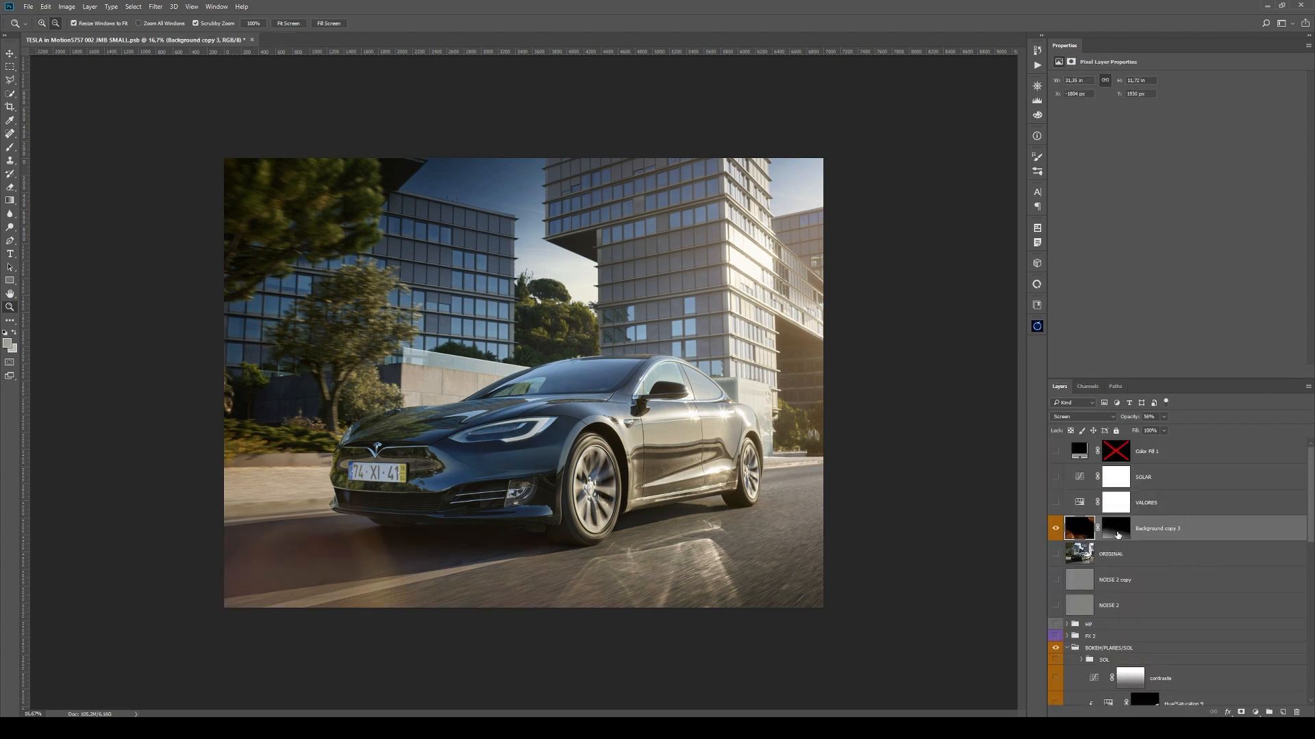
{"action": "left_click_drag", "start_coordinate": [1122, 419], "coordinate": [1164, 419]}
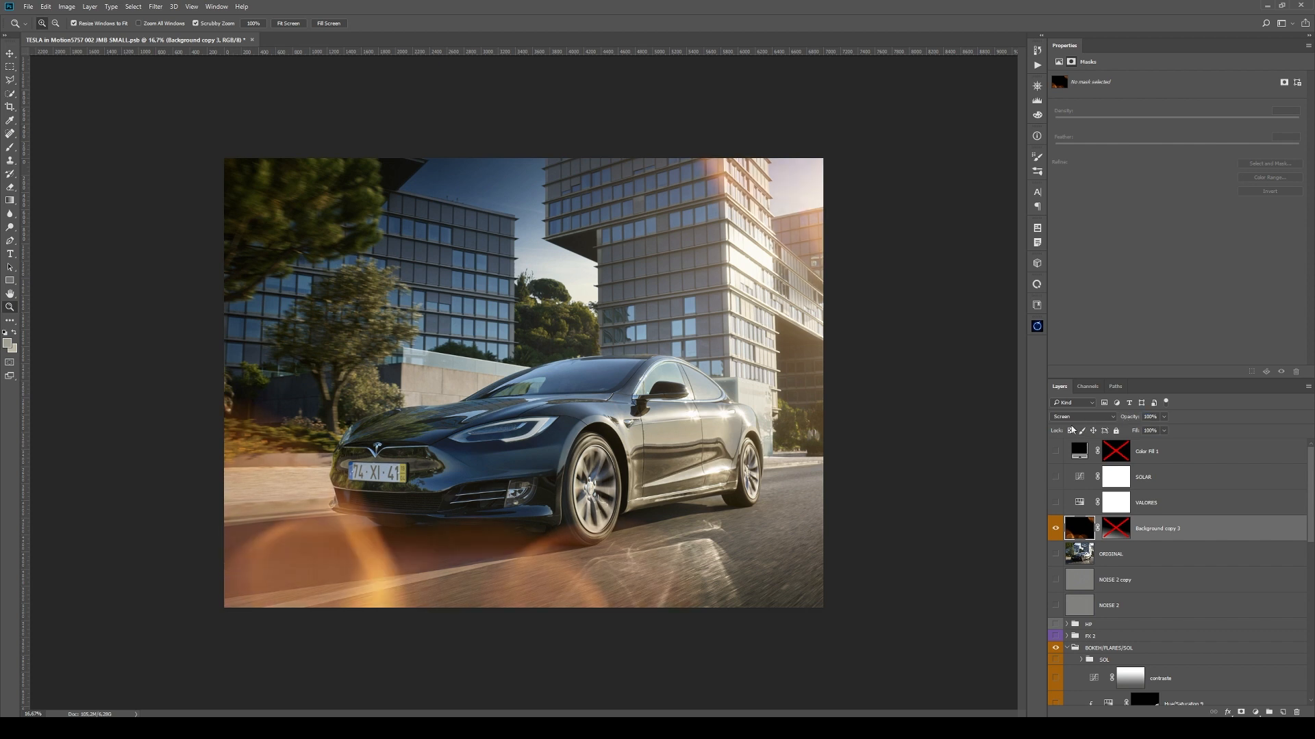
{"action": "left_click", "coordinate": [1081, 416]}
{"action": "left_click", "coordinate": [1068, 421]}
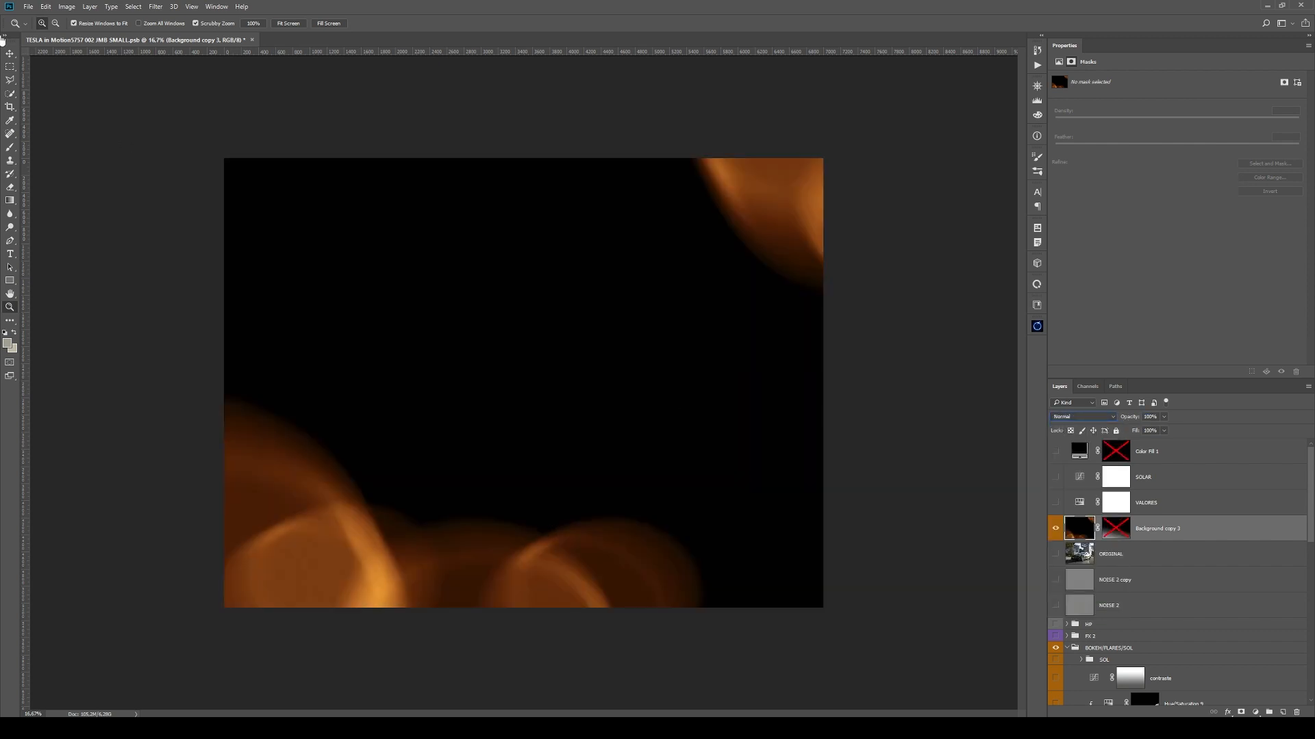
- Try moving the duplicated bokeh image up and to the right, and undo the move
{"action": "key", "text": "v"}
{"action": "left_click_drag", "start_coordinate": [326, 465], "coordinate": [411, 411]}
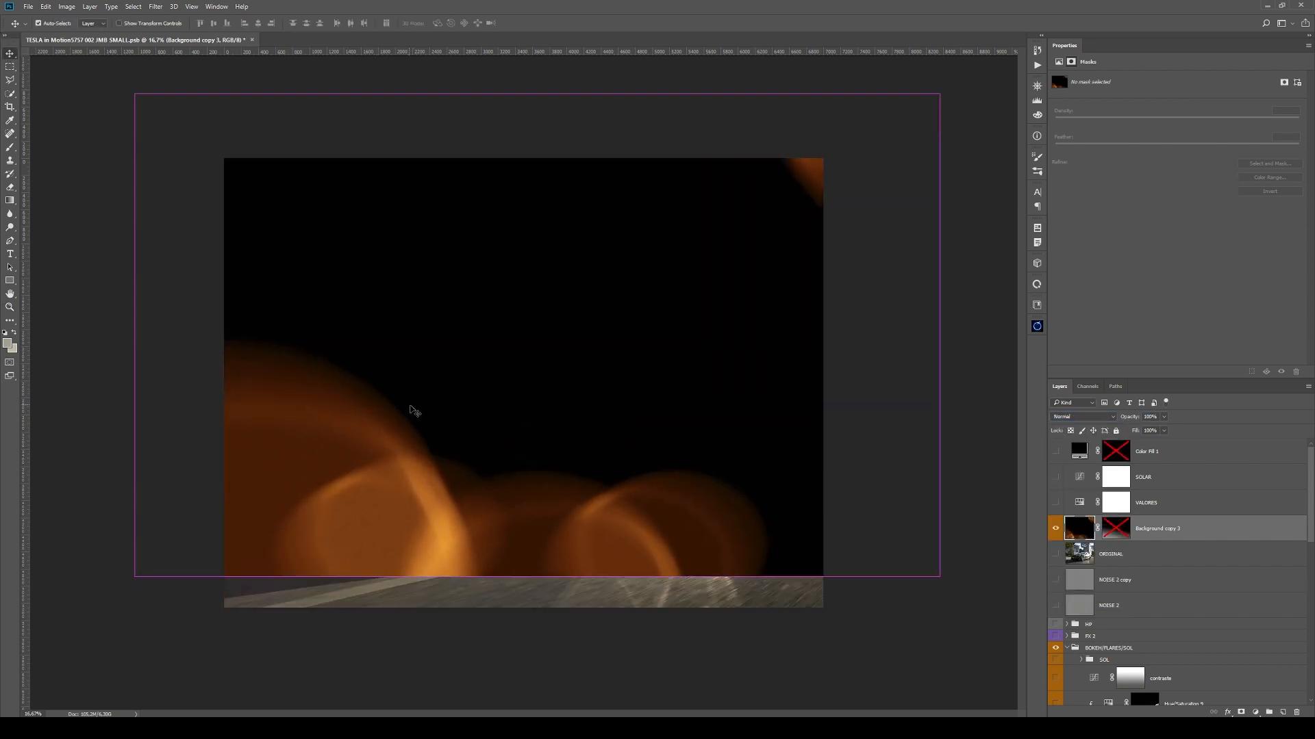
{"action": "key", "text": "ctrl+z"}
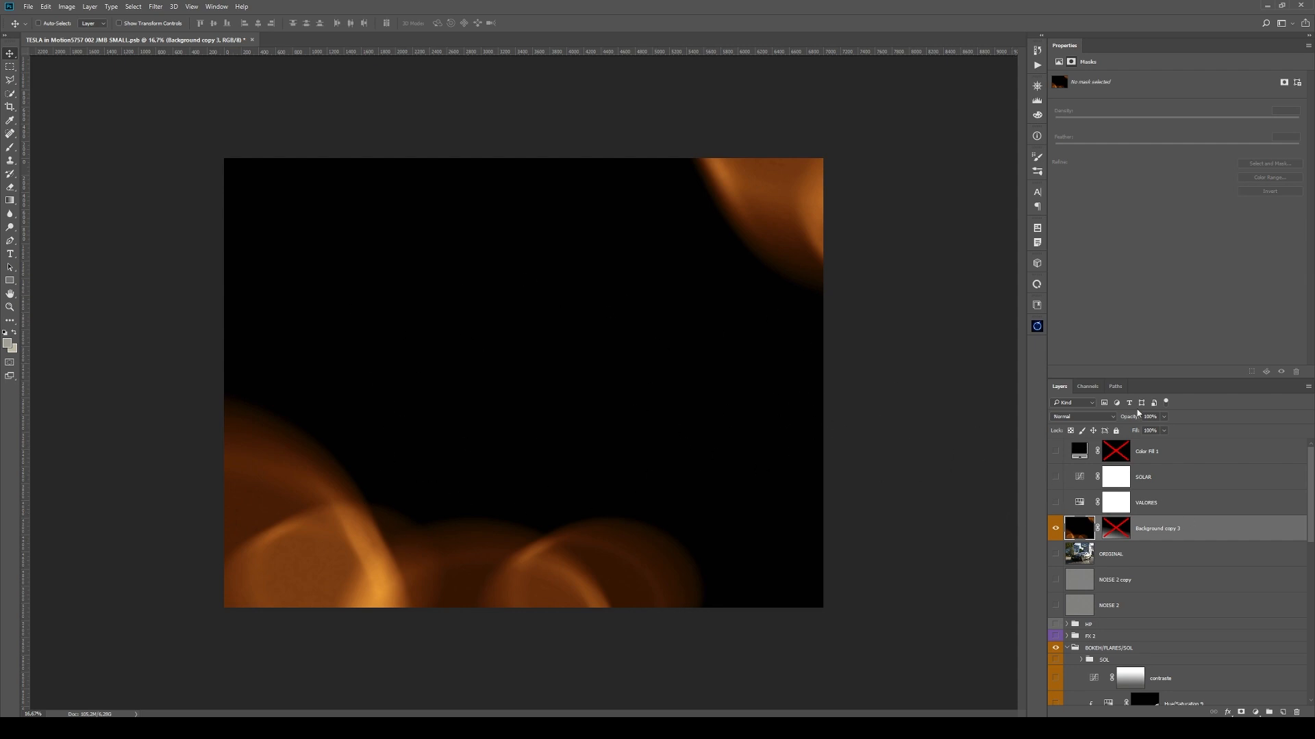
- Set Background copy 3 to Screen blending and check the image with it hidden and shown
{"action": "left_click", "coordinate": [1080, 417]}
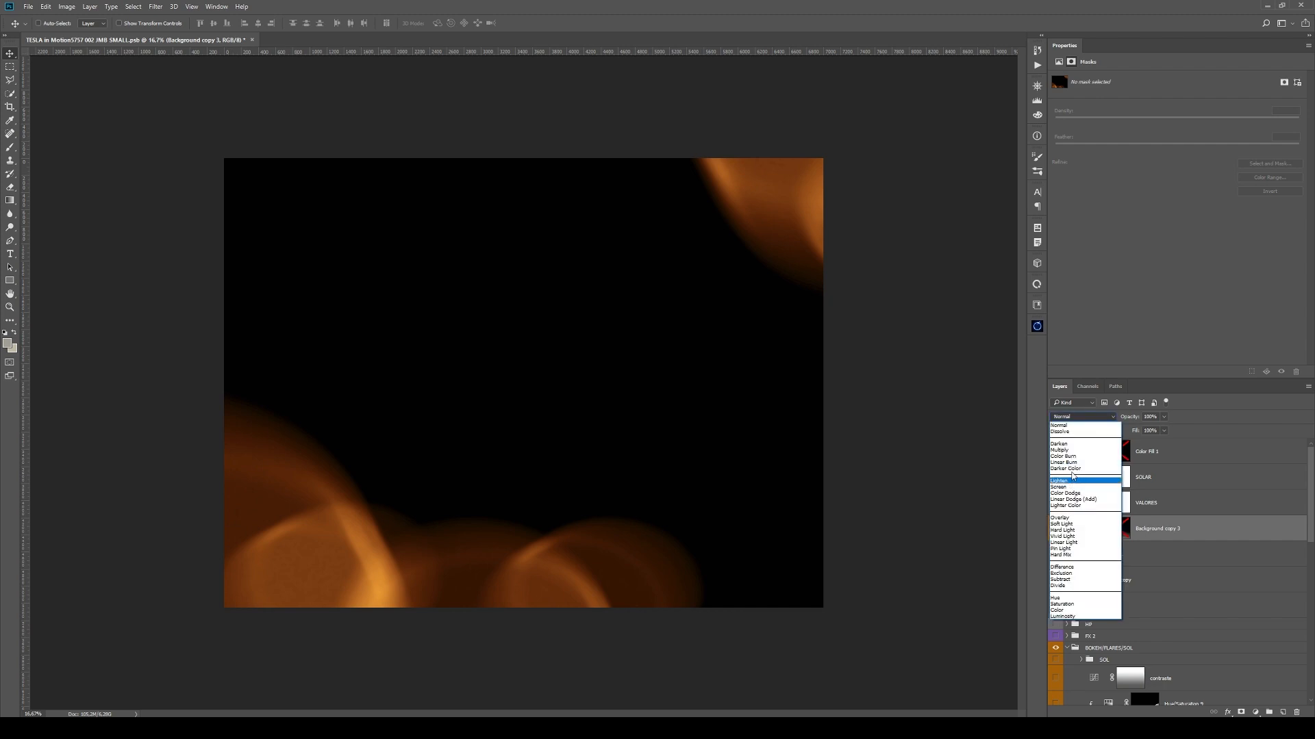
{"action": "left_click", "coordinate": [1068, 487]}
{"action": "left_click", "coordinate": [1055, 529]}
{"action": "left_click", "coordinate": [1055, 530]}
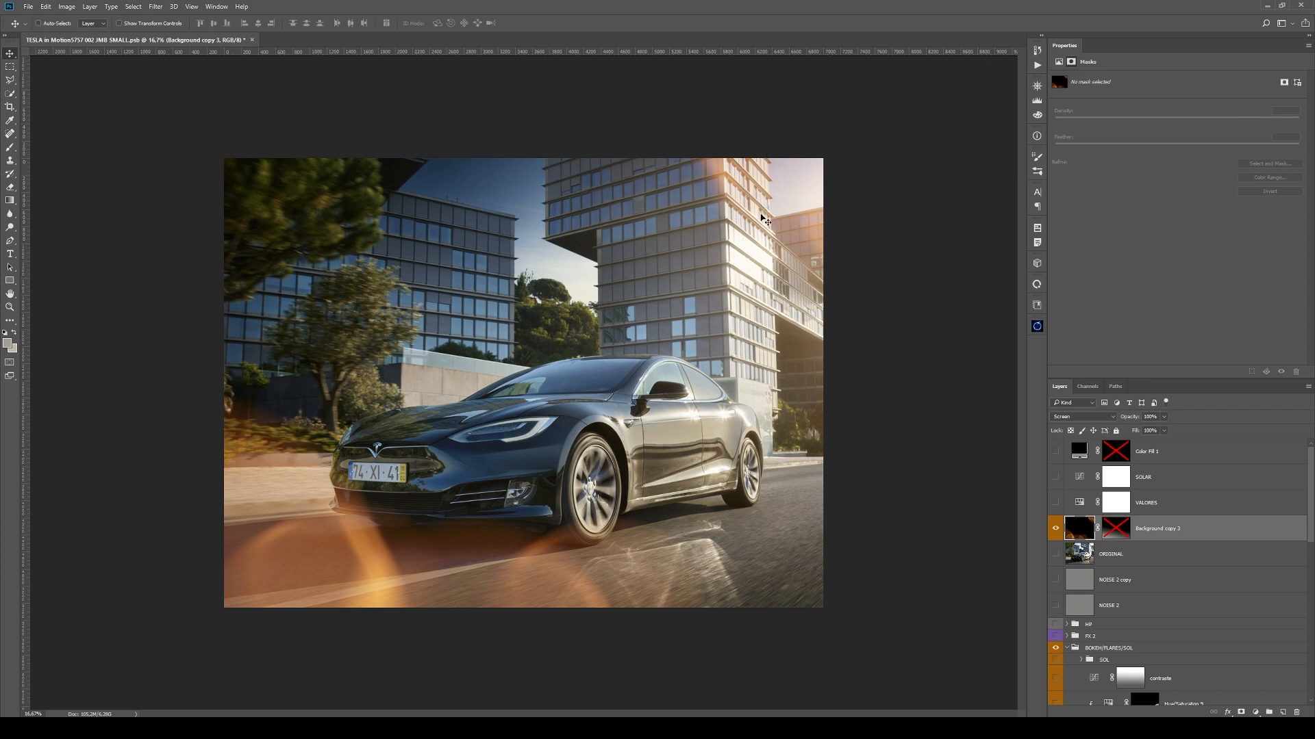
- Compare the car image with and without the unmasked bokeh layer, and re-enable the layer's mask
{"action": "left_click", "coordinate": [1056, 529]}
{"action": "left_click", "coordinate": [1056, 529]}
{"action": "left_click", "coordinate": [1056, 529]}
{"action": "left_click", "coordinate": [1056, 529]}
{"action": "left_click", "coordinate": [1056, 528]}
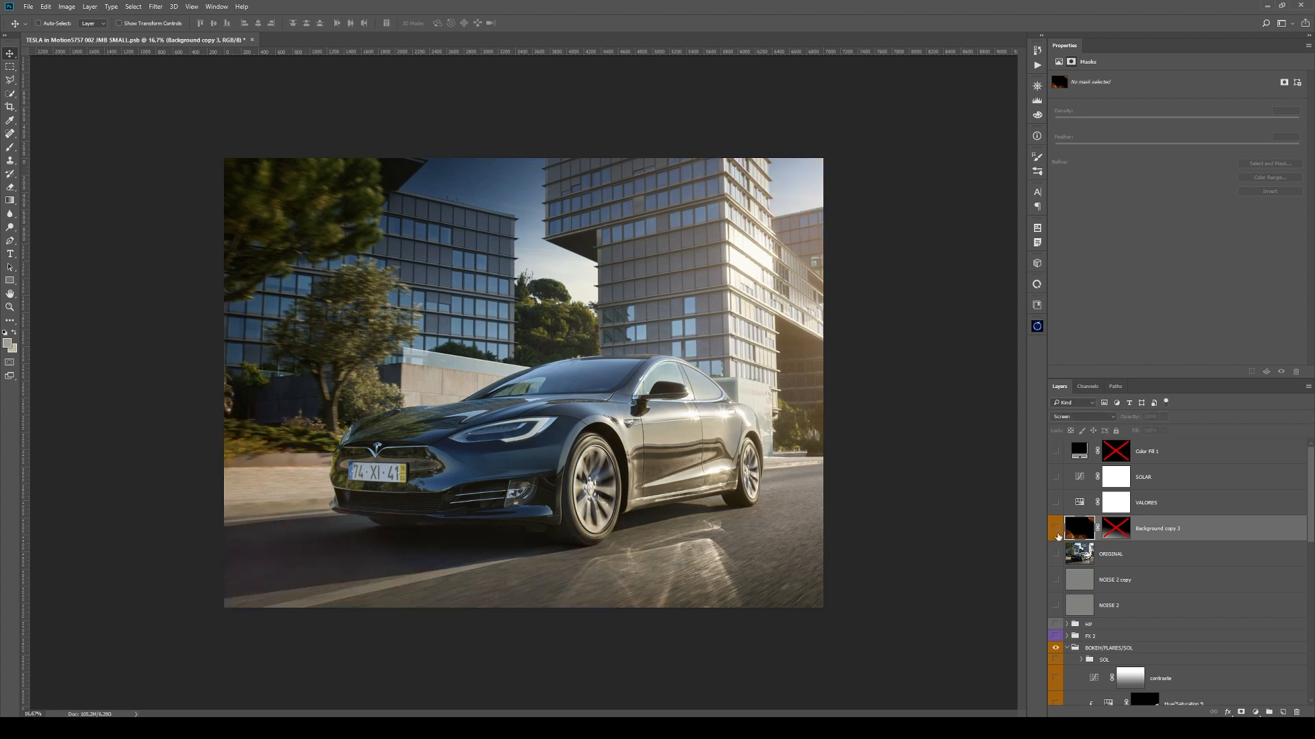
{"action": "left_click", "coordinate": [1056, 529]}
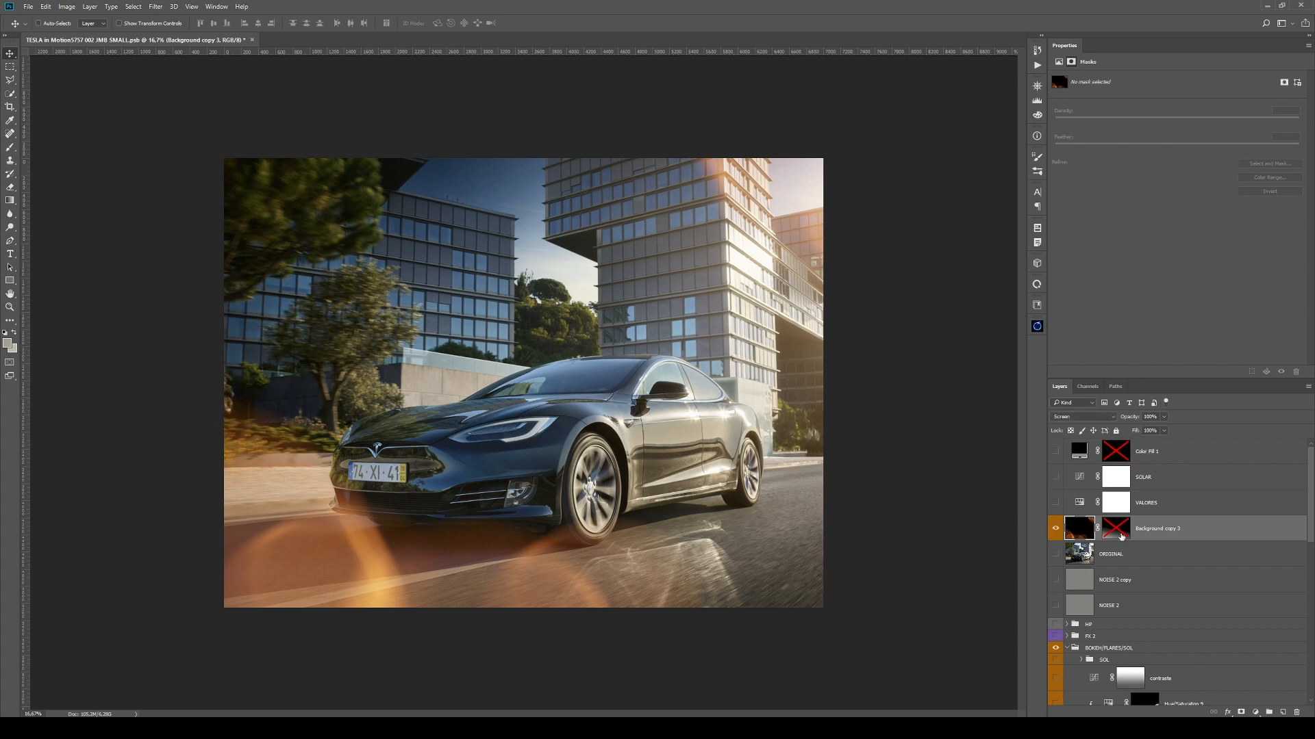
{"action": "left_click", "coordinate": [1121, 536]}
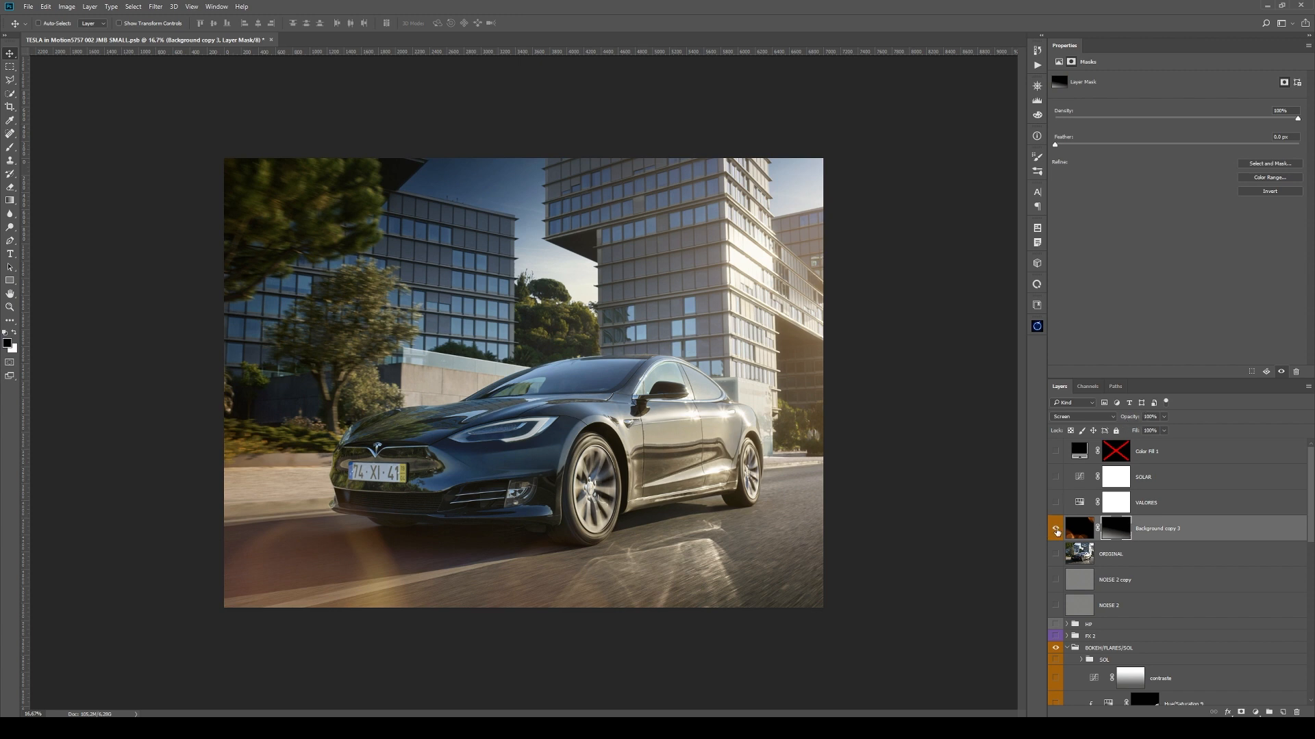
- Delete the duplicated bokeh layer Background copy 3 and select the BOKEH BAIXO ESQUERDA group's mask
{"action": "left_click_drag", "start_coordinate": [1276, 536], "coordinate": [1296, 713]}
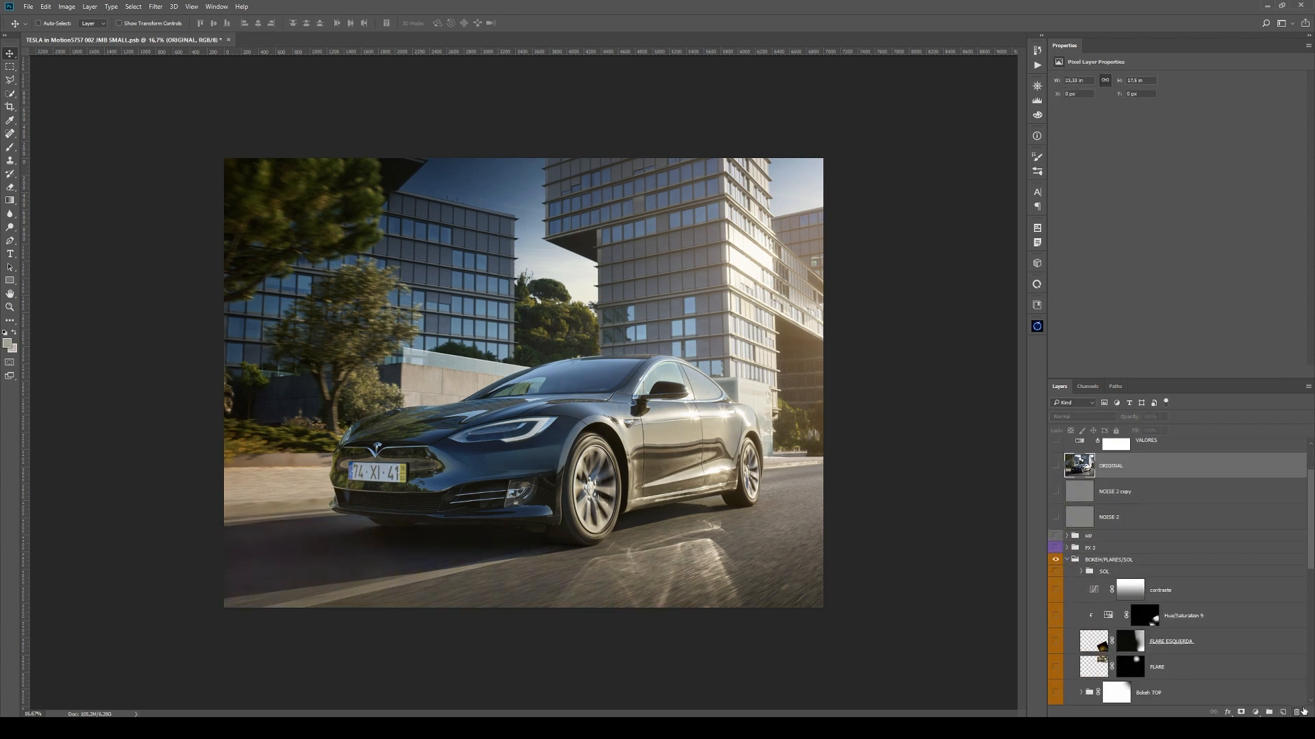
{"action": "scroll", "coordinate": [1283, 626], "scroll_direction": "down", "scroll_amount": 3}
{"action": "scroll", "coordinate": [1284, 626], "scroll_direction": "down", "scroll_amount": 5}
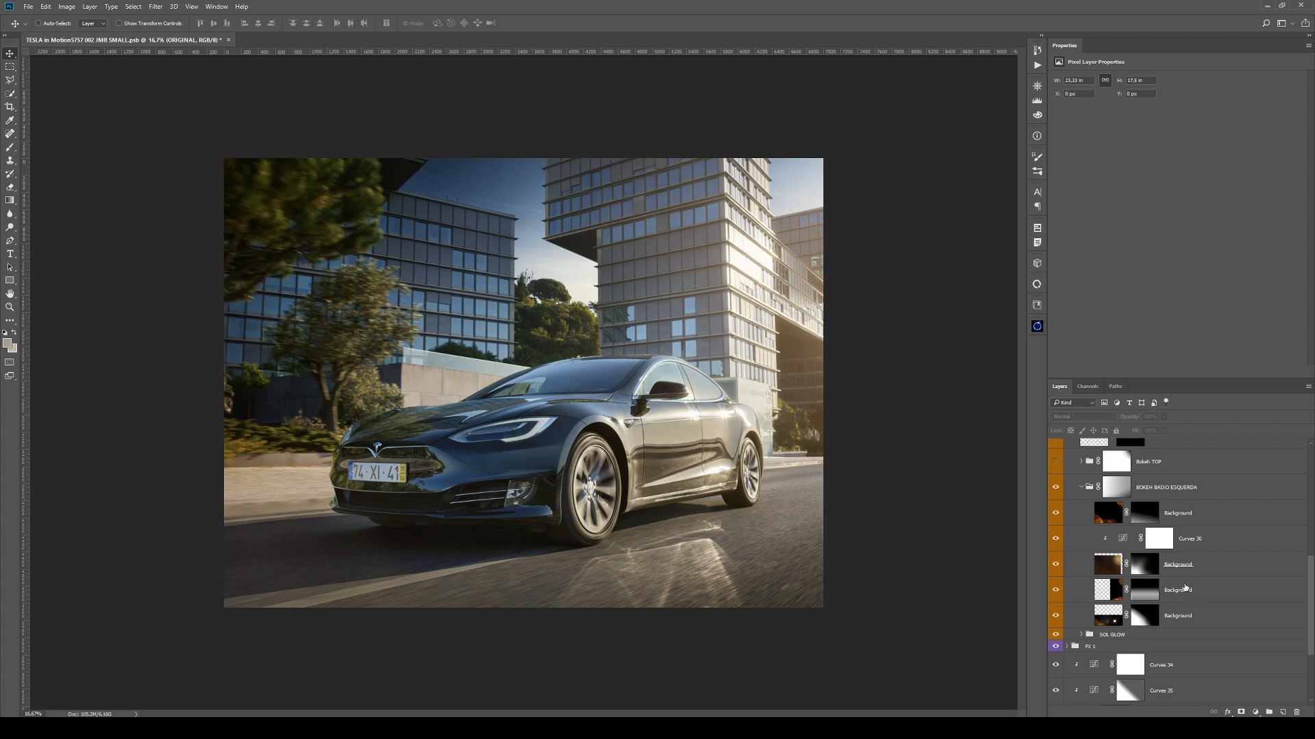
{"action": "mouse_move", "coordinate": [1063, 522]}
{"action": "left_mouse_down"}
{"action": "mouse_move", "coordinate": [1063, 550]}
{"action": "mouse_move", "coordinate": [1056, 520]}
{"action": "left_mouse_up"}
{"action": "left_click", "coordinate": [1112, 494]}
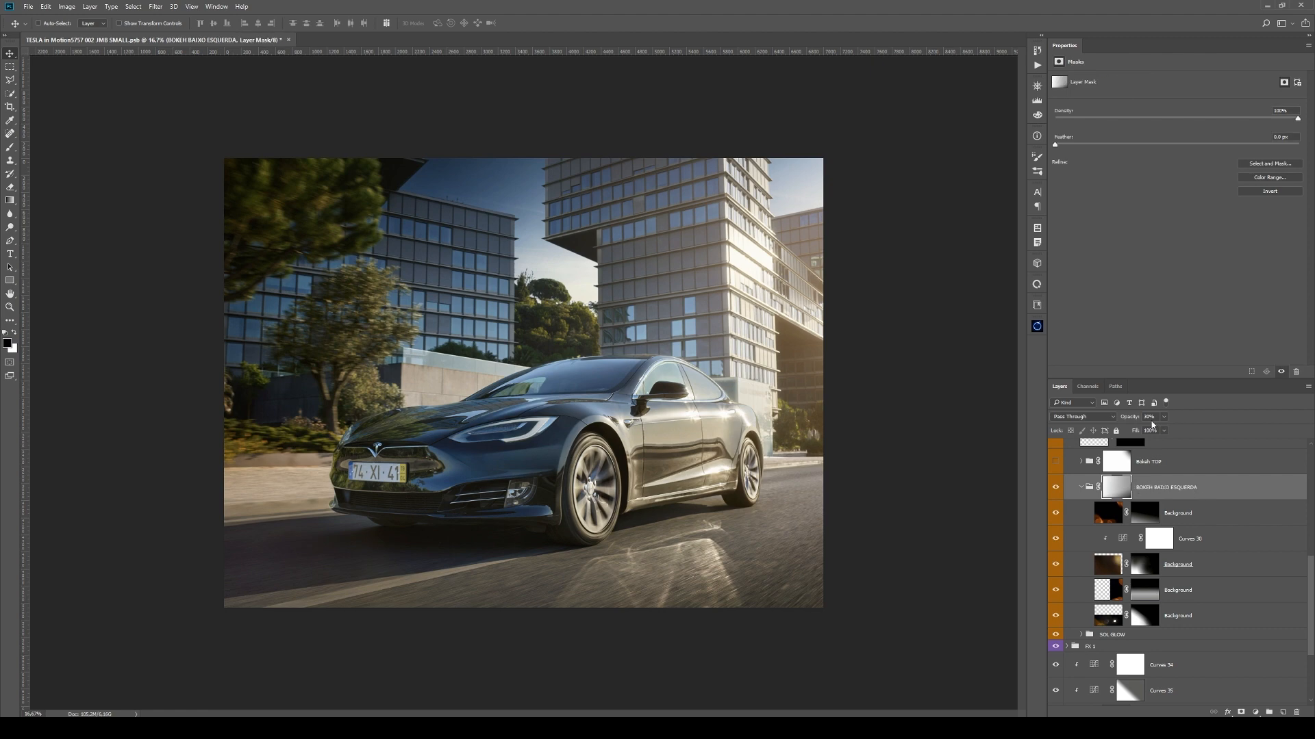
- Inspect the BOKEH BAIXO ESQUERDA mask on its own and compare the image with the group hidden and shown
{"action": "left_click", "coordinate": [1124, 492], "text": "alt"}
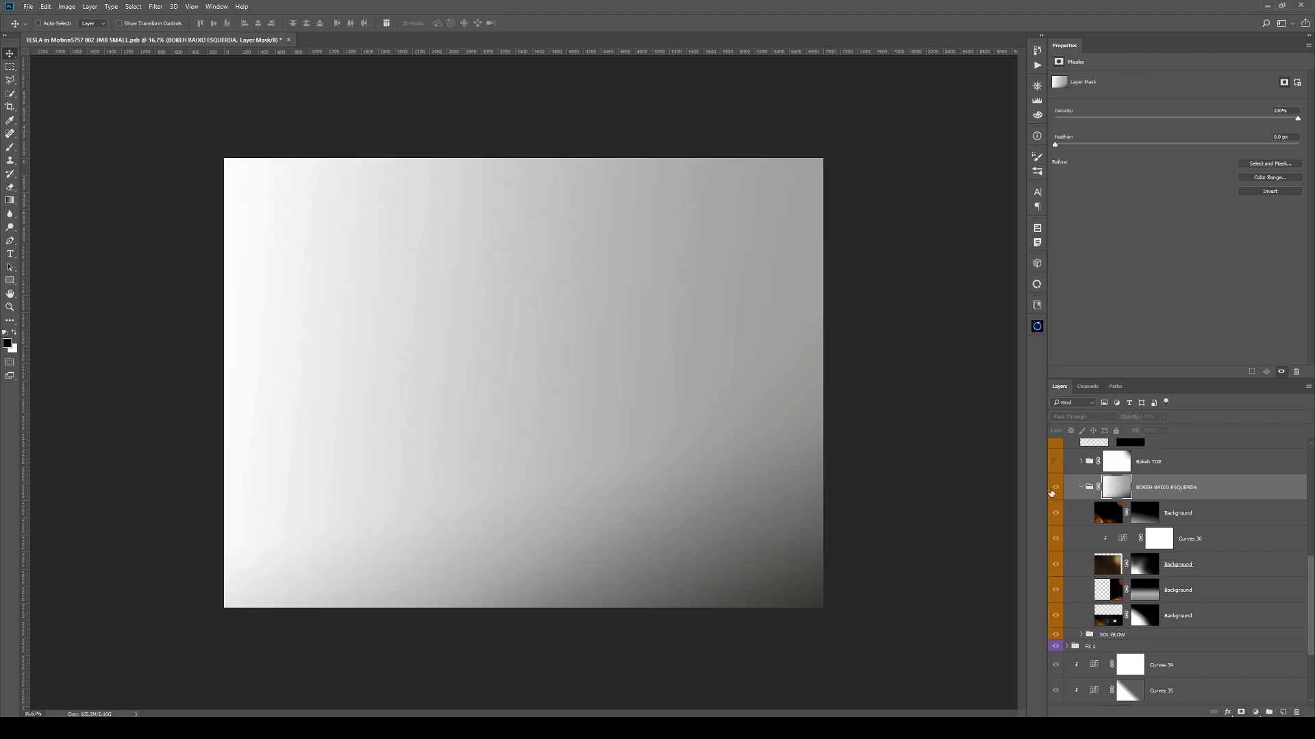
{"action": "left_click", "coordinate": [1113, 489], "text": "alt"}
{"action": "left_click", "coordinate": [1055, 492]}
{"action": "left_click", "coordinate": [1055, 489]}
{"action": "left_click", "coordinate": [1057, 489]}
{"action": "left_click", "coordinate": [1056, 489]}
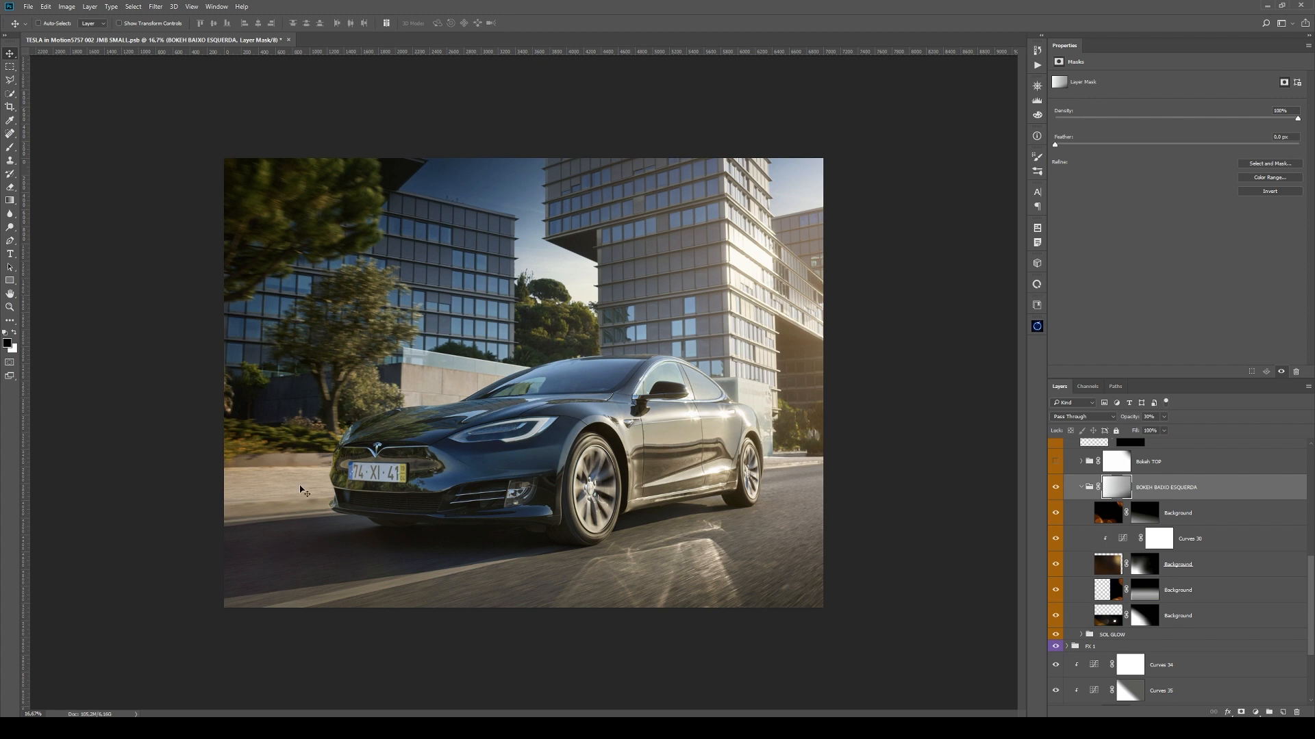
- Review each layer inside the BOKEH BAIXO ESQUERDA group and collapse the group
{"action": "left_click", "coordinate": [1191, 514]}
{"action": "left_click", "coordinate": [1198, 539]}
{"action": "left_click", "coordinate": [1200, 564]}
{"action": "left_click", "coordinate": [1201, 590]}
{"action": "left_click", "coordinate": [1199, 616]}
{"action": "scroll", "coordinate": [1195, 602], "scroll_direction": "up", "scroll_amount": 3}
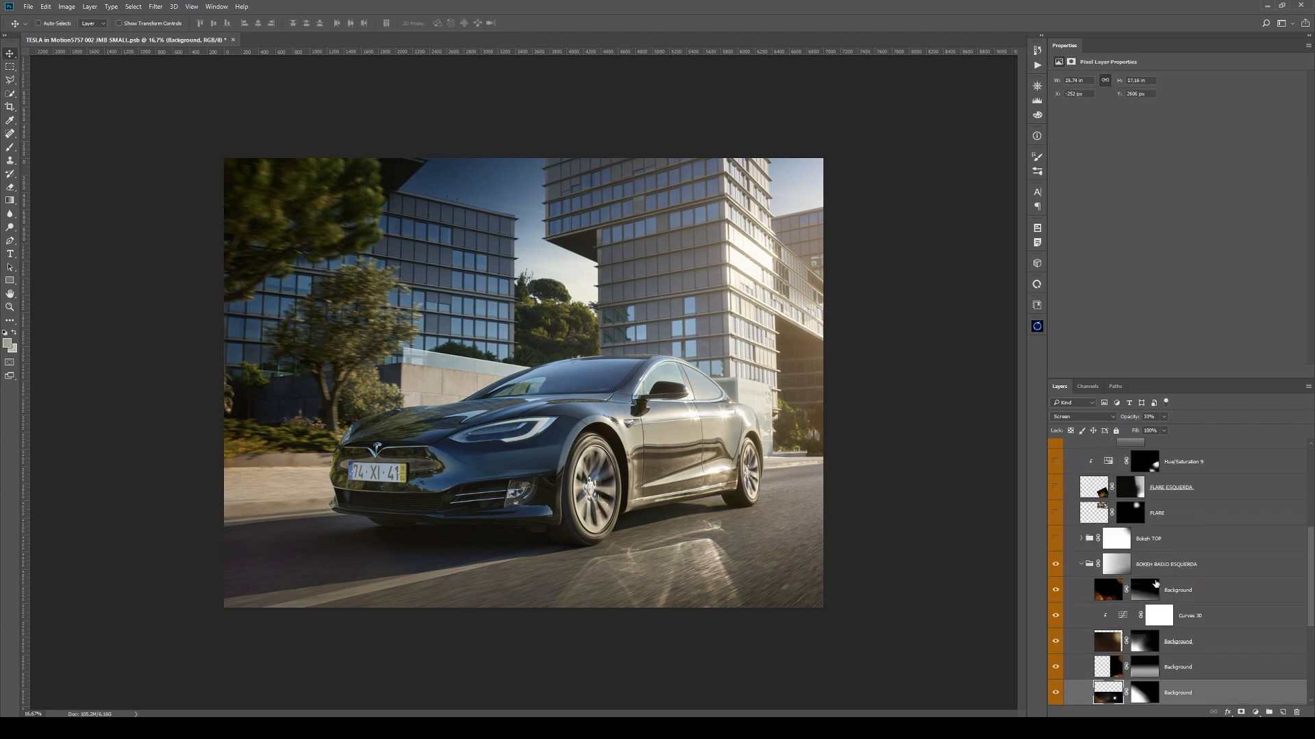
{"action": "left_click", "coordinate": [1121, 565]}
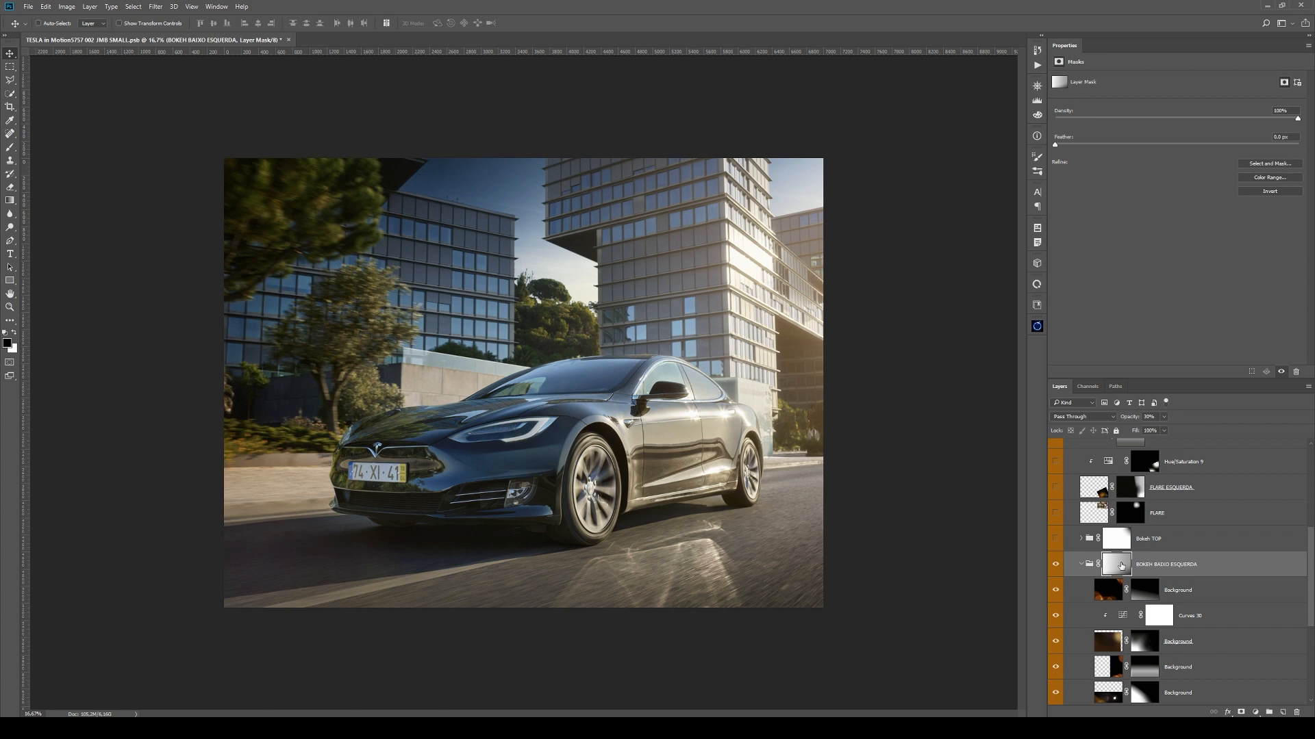
{"action": "left_click", "coordinate": [1081, 565]}
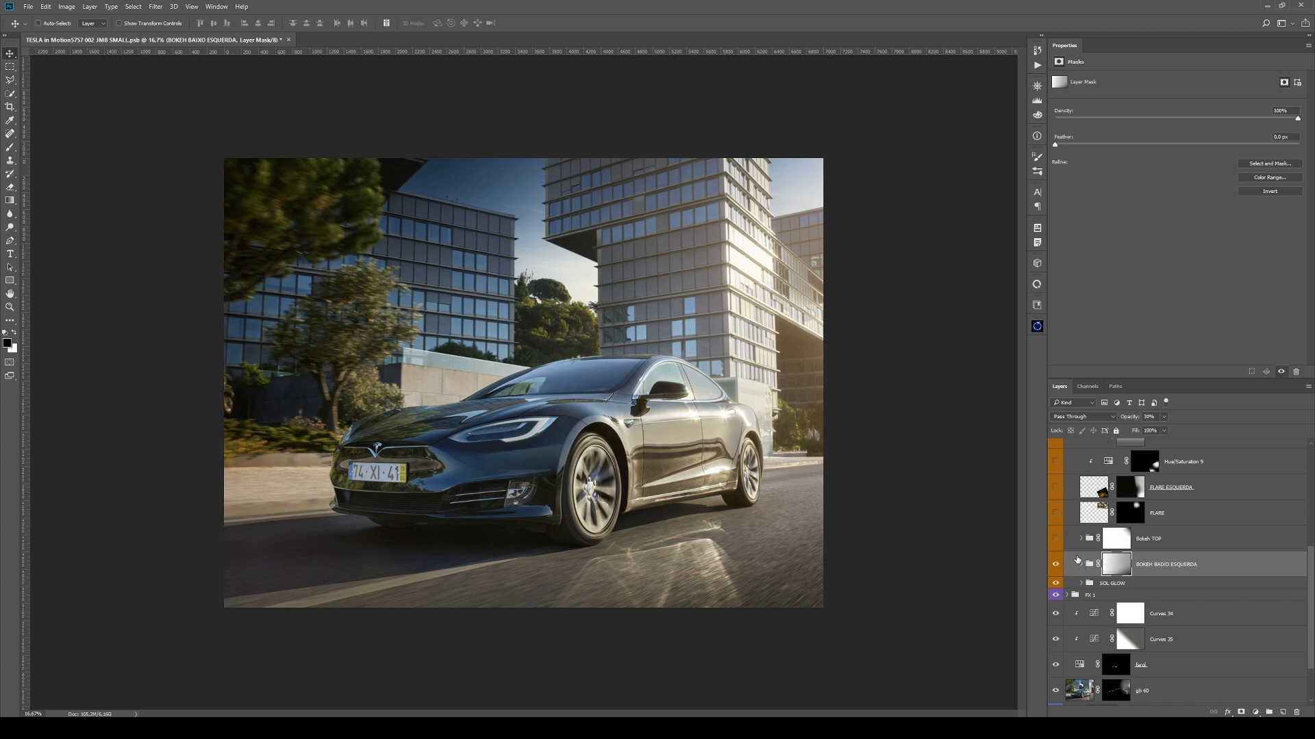
- Turn on the Bokeh TOP group, expand it, and compare the image with and without it
{"action": "left_click", "coordinate": [1153, 549]}
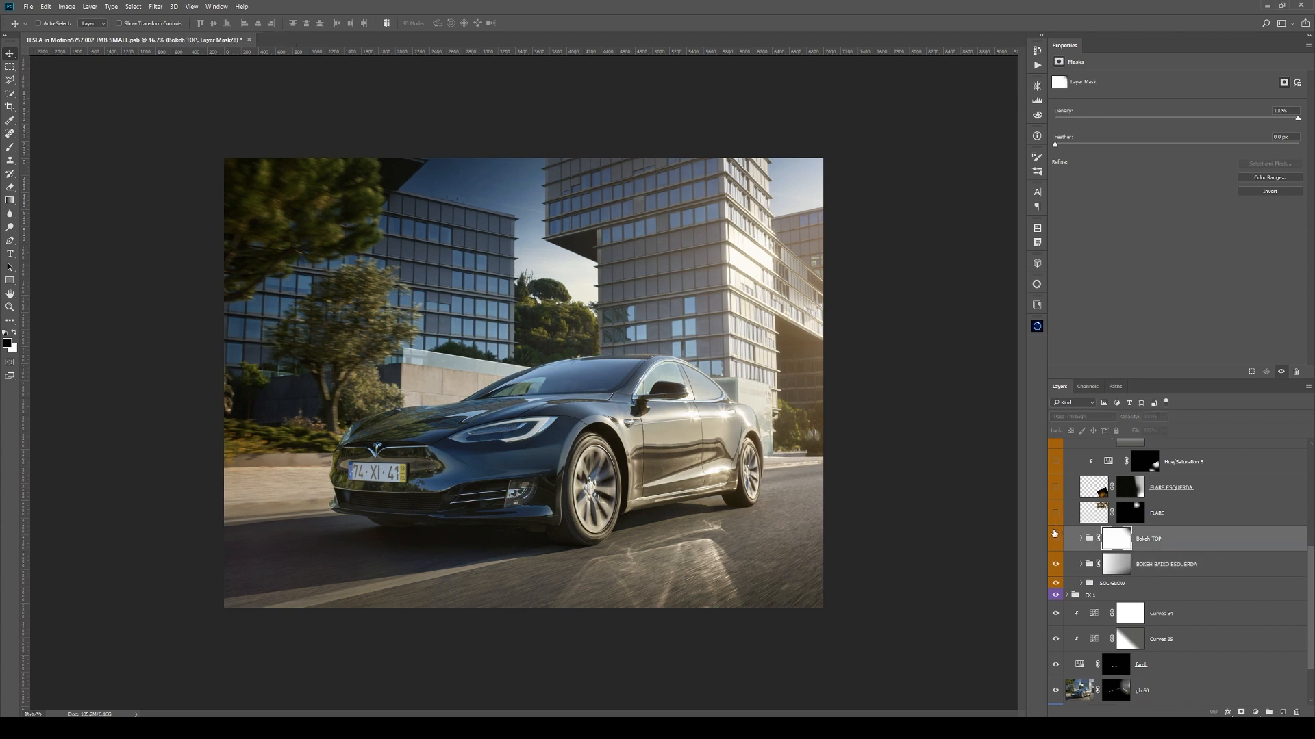
{"action": "left_click", "coordinate": [1056, 540]}
{"action": "left_click", "coordinate": [1055, 539]}
{"action": "left_click", "coordinate": [1055, 540]}
{"action": "left_click", "coordinate": [1082, 539]}
{"action": "scroll", "coordinate": [1110, 572], "scroll_direction": "down", "scroll_amount": 5}
{"action": "scroll", "coordinate": [1110, 572], "scroll_direction": "up", "scroll_amount": 5}
{"action": "left_click", "coordinate": [1057, 590]}
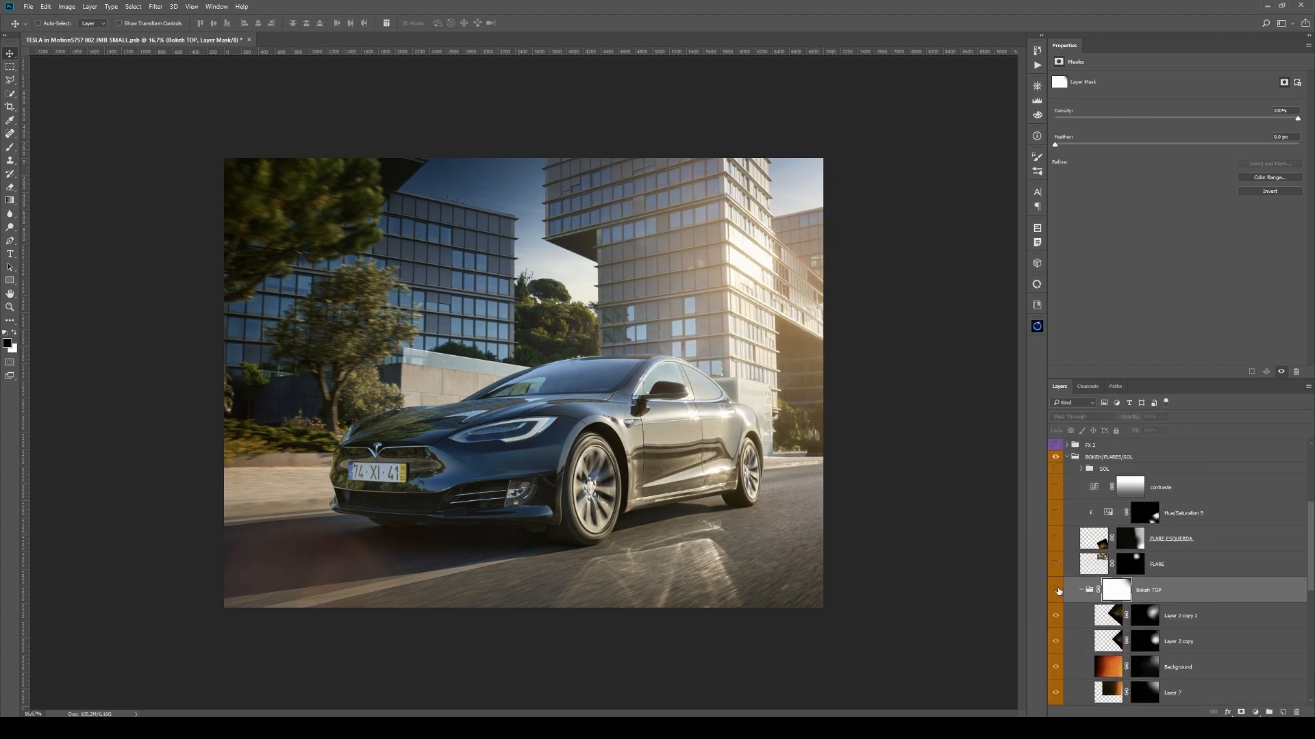
{"action": "left_click", "coordinate": [1056, 590]}
- Duplicate a lens-flare Background layer from Bokeh TOP above NOISE 2 copy, disable its mask, and set 100% opacity and Normal blending
{"action": "scroll", "coordinate": [1132, 596], "scroll_direction": "down", "scroll_amount": 5}
{"action": "scroll", "coordinate": [1131, 597], "scroll_direction": "down", "scroll_amount": 2}
{"action": "left_click_drag", "start_coordinate": [1203, 622], "coordinate": [1188, 544]}
{"action": "left_click", "coordinate": [1123, 560], "text": "shift"}
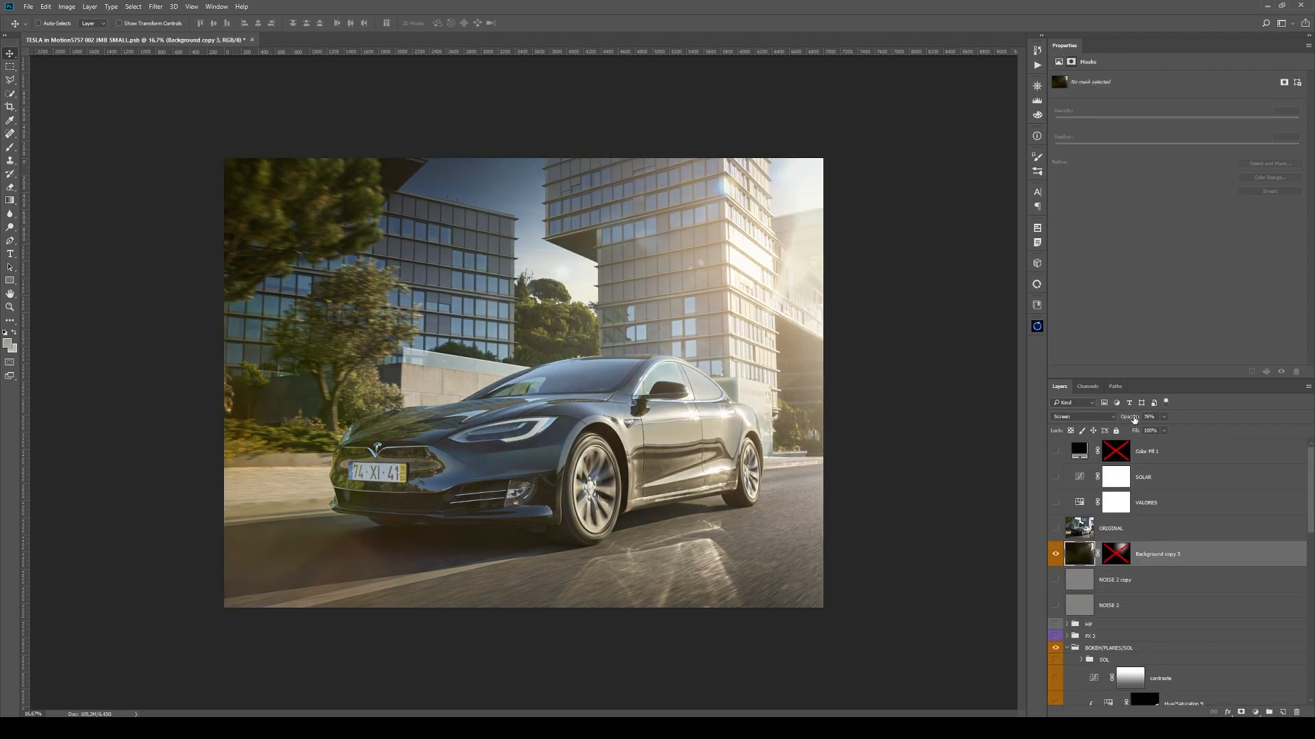
{"action": "left_click_drag", "start_coordinate": [1112, 420], "coordinate": [1285, 419]}
{"action": "key", "text": "shift+alt+n"}
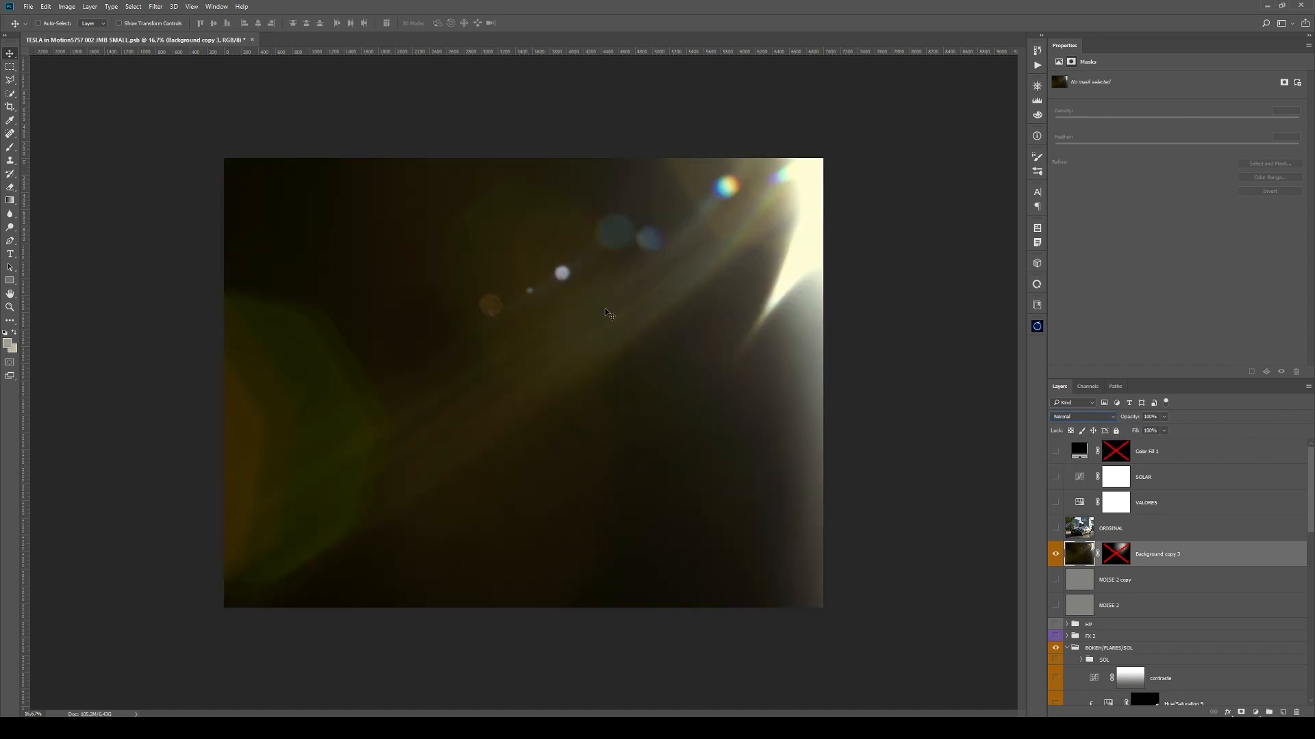
- Preview the duplicated lens flare in Screen blending, hide it, and delete the duplicate
{"action": "left_click", "coordinate": [1081, 417]}
{"action": "left_click", "coordinate": [1082, 489]}
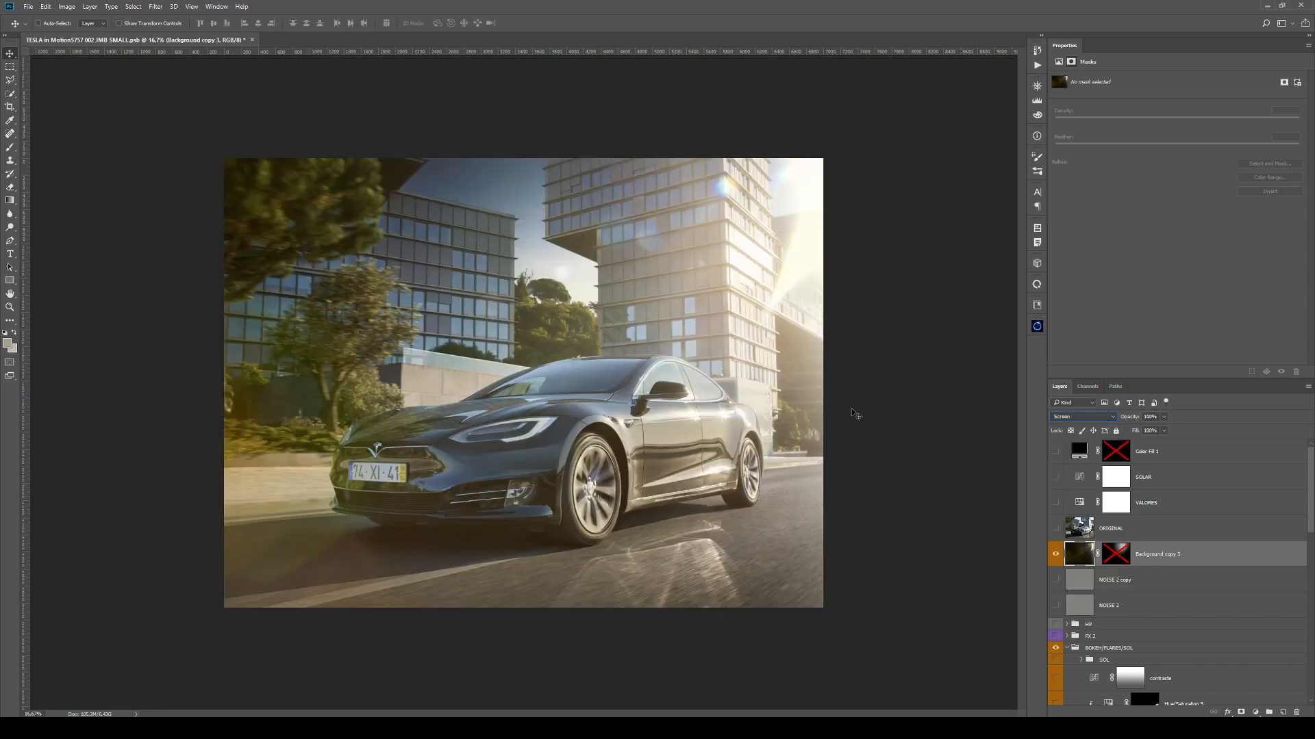
{"action": "left_click", "coordinate": [1053, 556]}
{"action": "left_click_drag", "start_coordinate": [1243, 557], "coordinate": [1297, 713]}
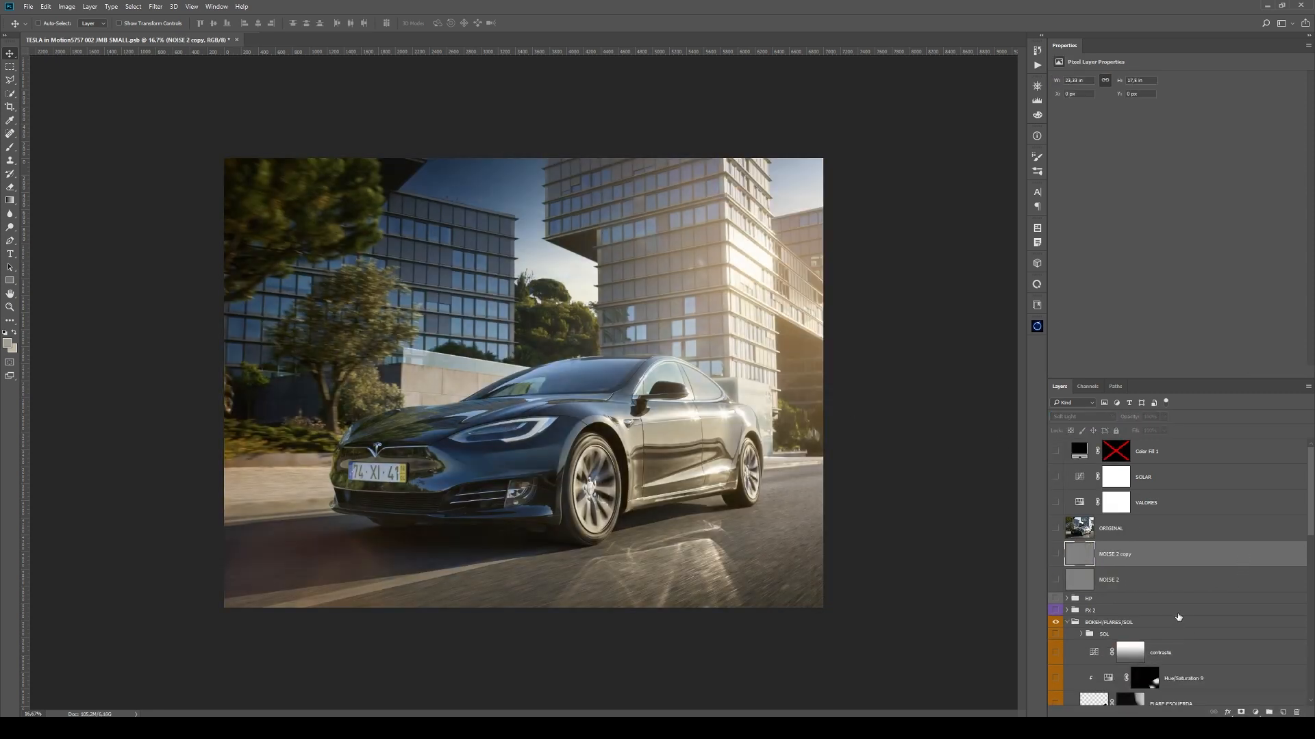
- Collapse the Bokeh TOP group and show the FLARE, FLARE ESQUERDA, Hue/Saturation 9 and contraste layers
{"action": "scroll", "coordinate": [1175, 596], "scroll_direction": "down", "scroll_amount": 2}
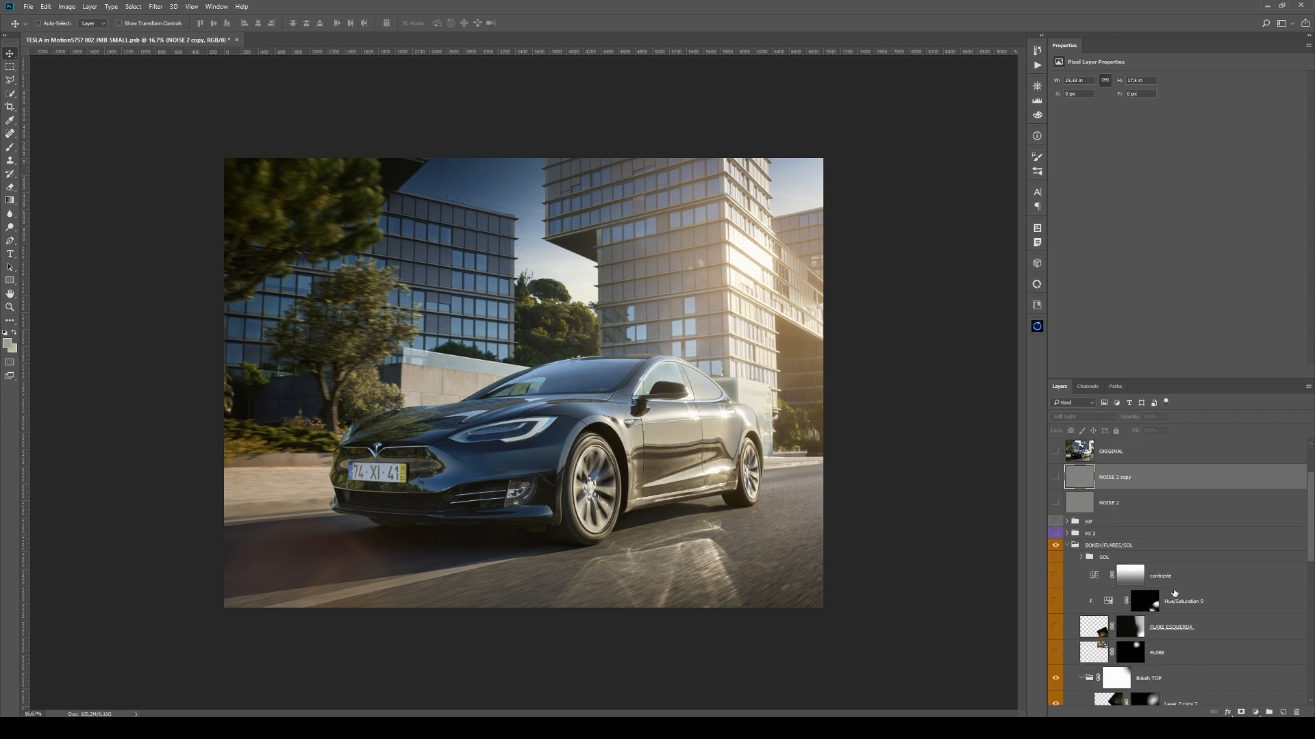
{"action": "scroll", "coordinate": [1175, 593], "scroll_direction": "down", "scroll_amount": 4}
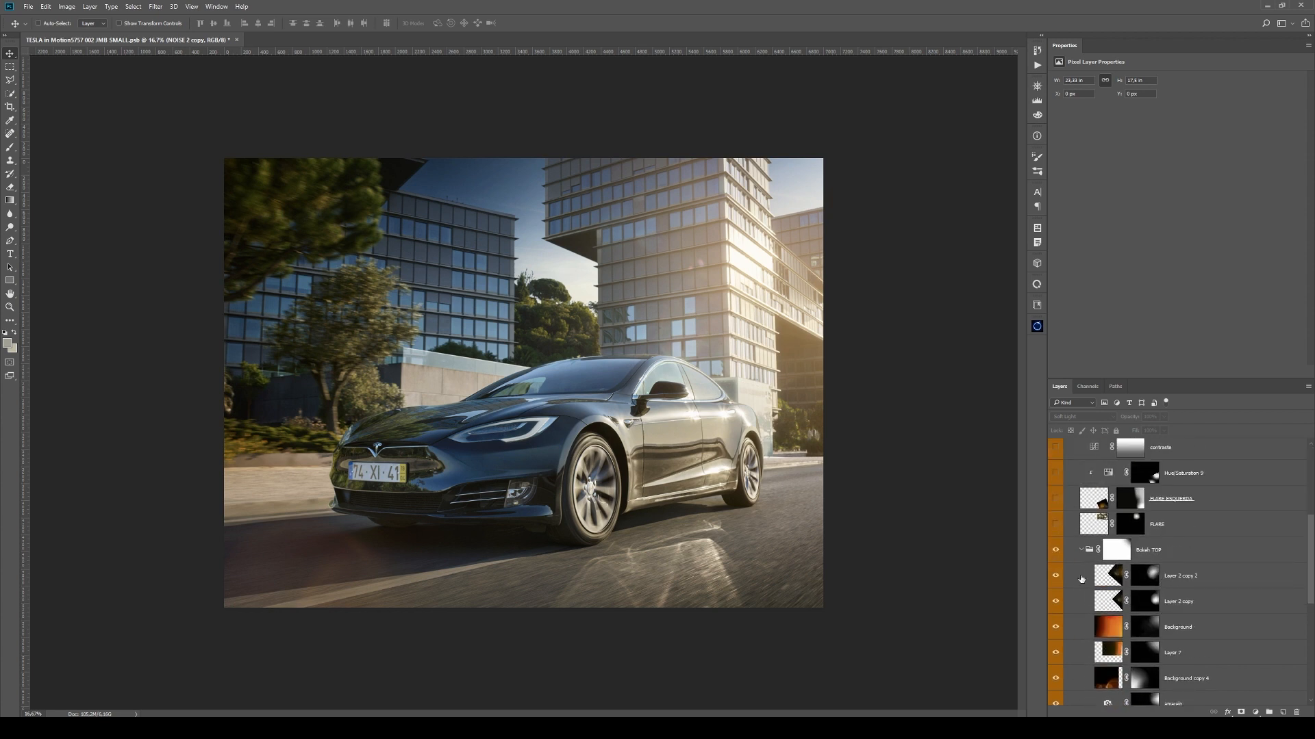
{"action": "left_click", "coordinate": [1075, 552]}
{"action": "left_click", "coordinate": [1081, 550]}
{"action": "scroll", "coordinate": [1062, 610], "scroll_direction": "up", "scroll_amount": 3}
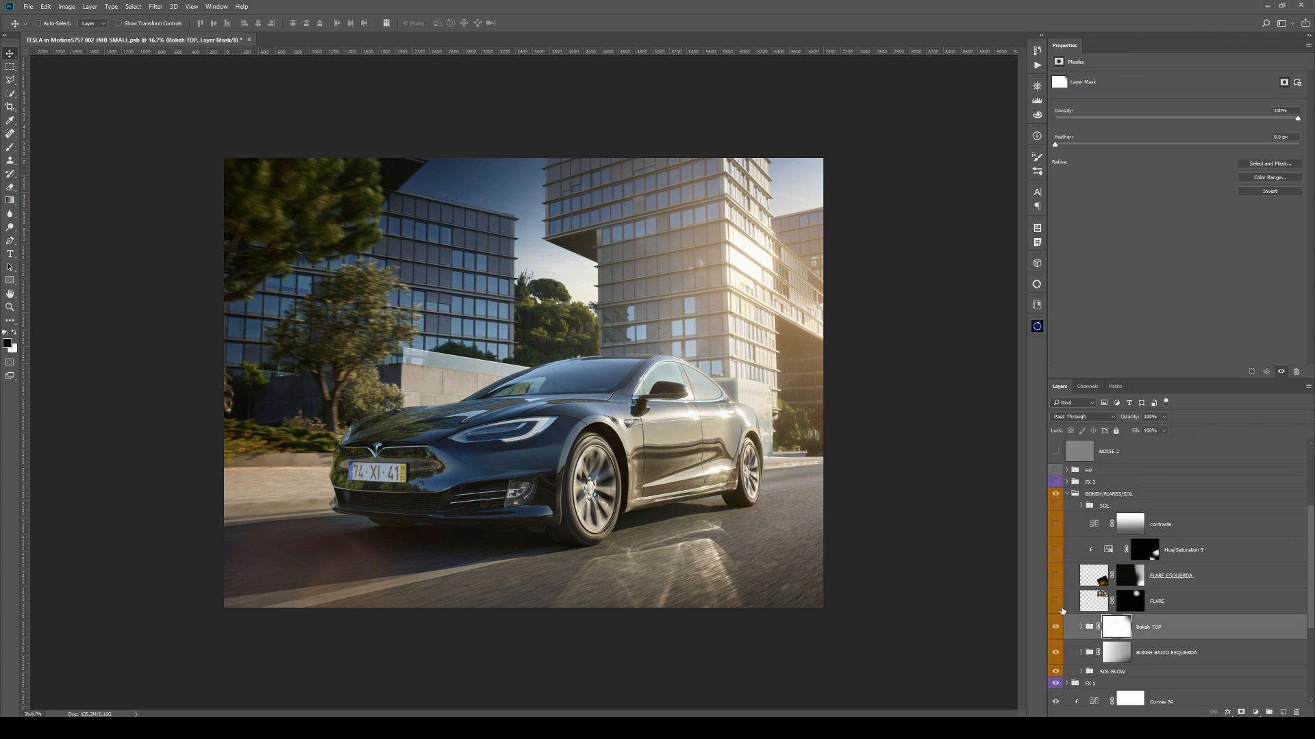
{"action": "left_click", "coordinate": [1055, 579]}
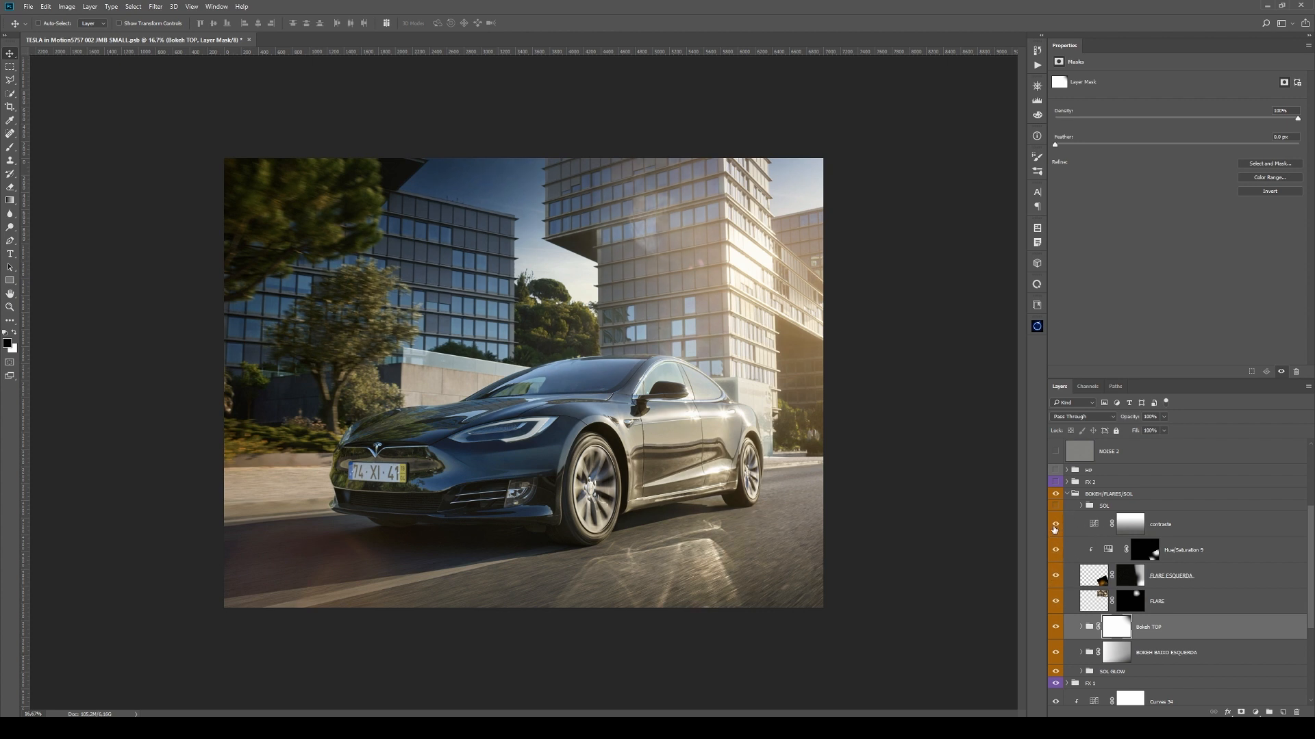
- Examine the contraste curve and its gradient mask, and check the layer's effect on the image
{"action": "left_click", "coordinate": [1166, 523]}
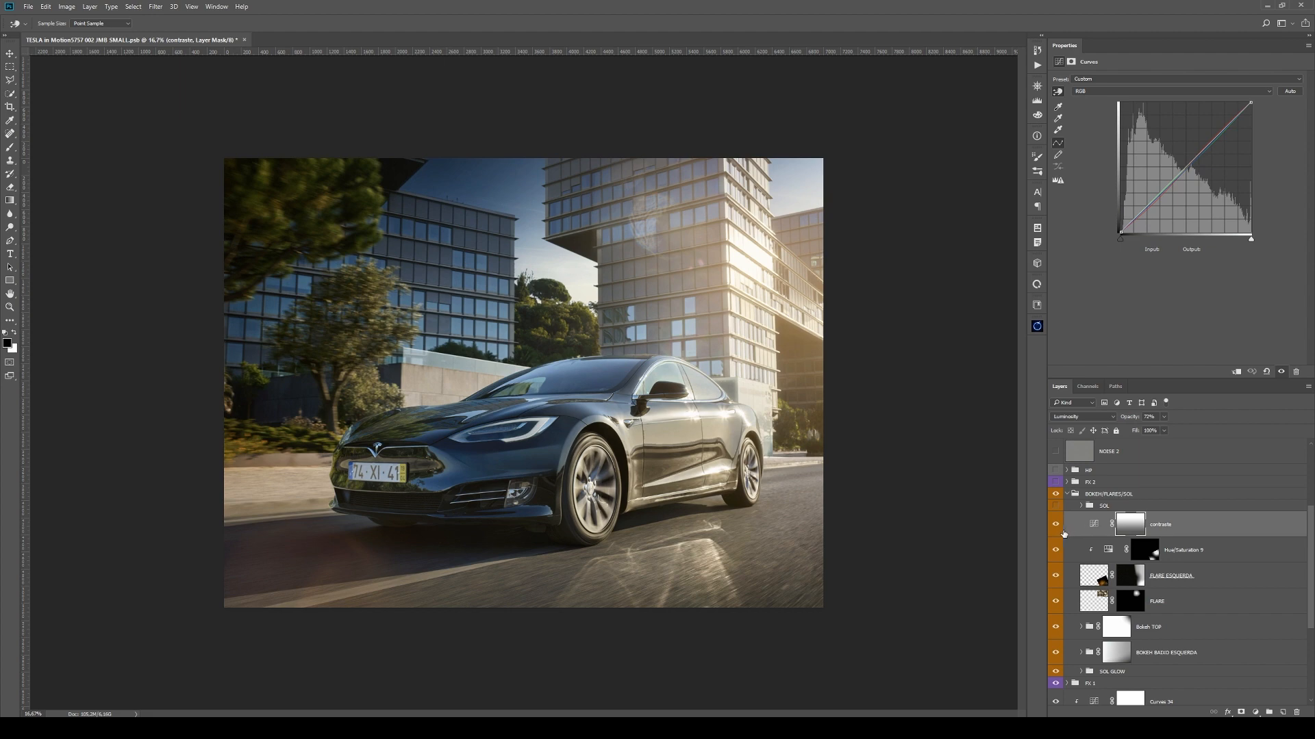
{"action": "left_click", "coordinate": [1142, 526], "text": "alt"}
{"action": "key", "text": "v"}
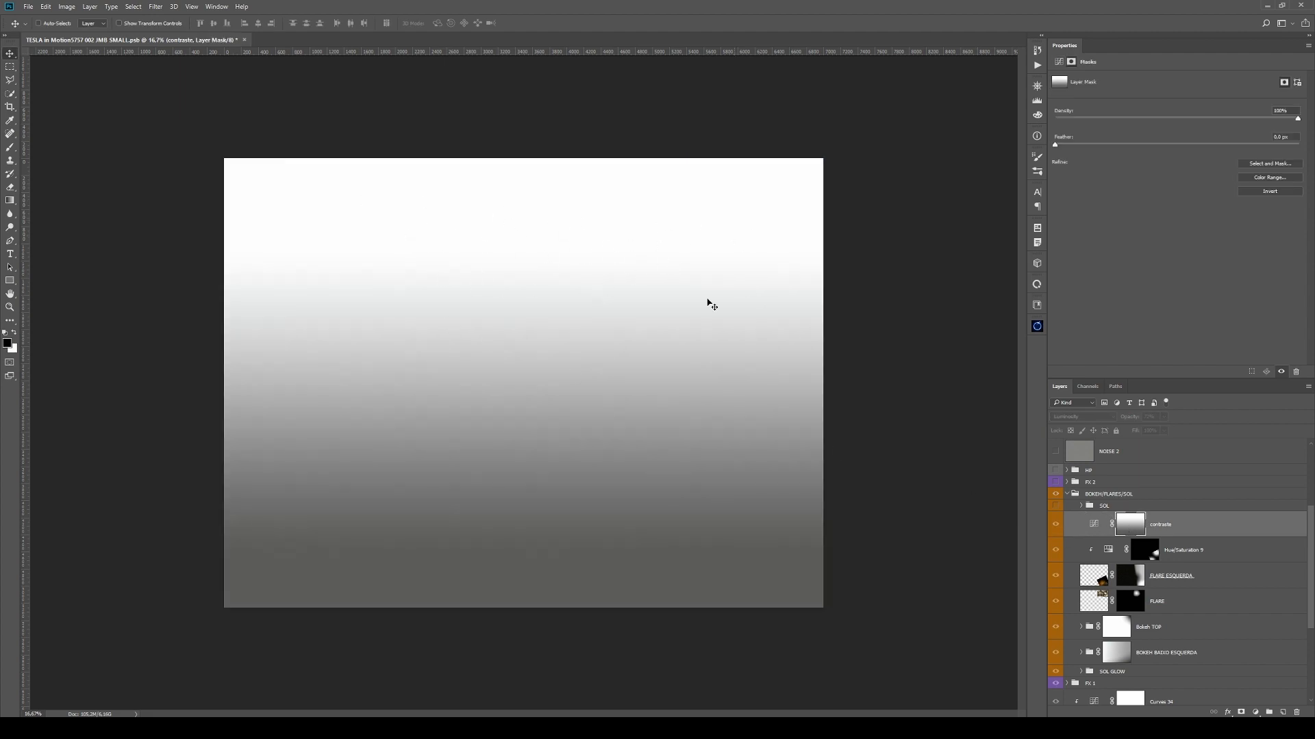
{"action": "left_click", "coordinate": [1124, 530], "text": "alt"}
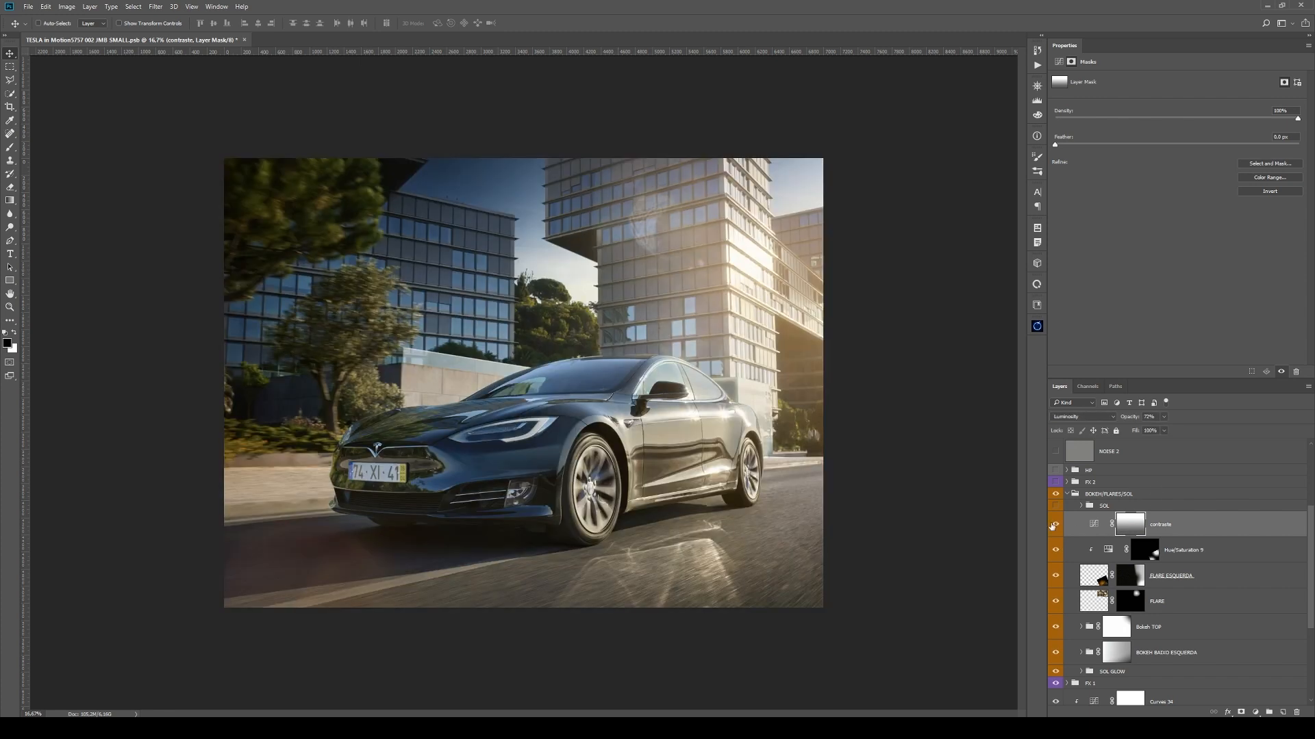
{"action": "left_click", "coordinate": [1055, 525]}
- Show the SOL group and expand it
{"action": "left_click", "coordinate": [1055, 506]}
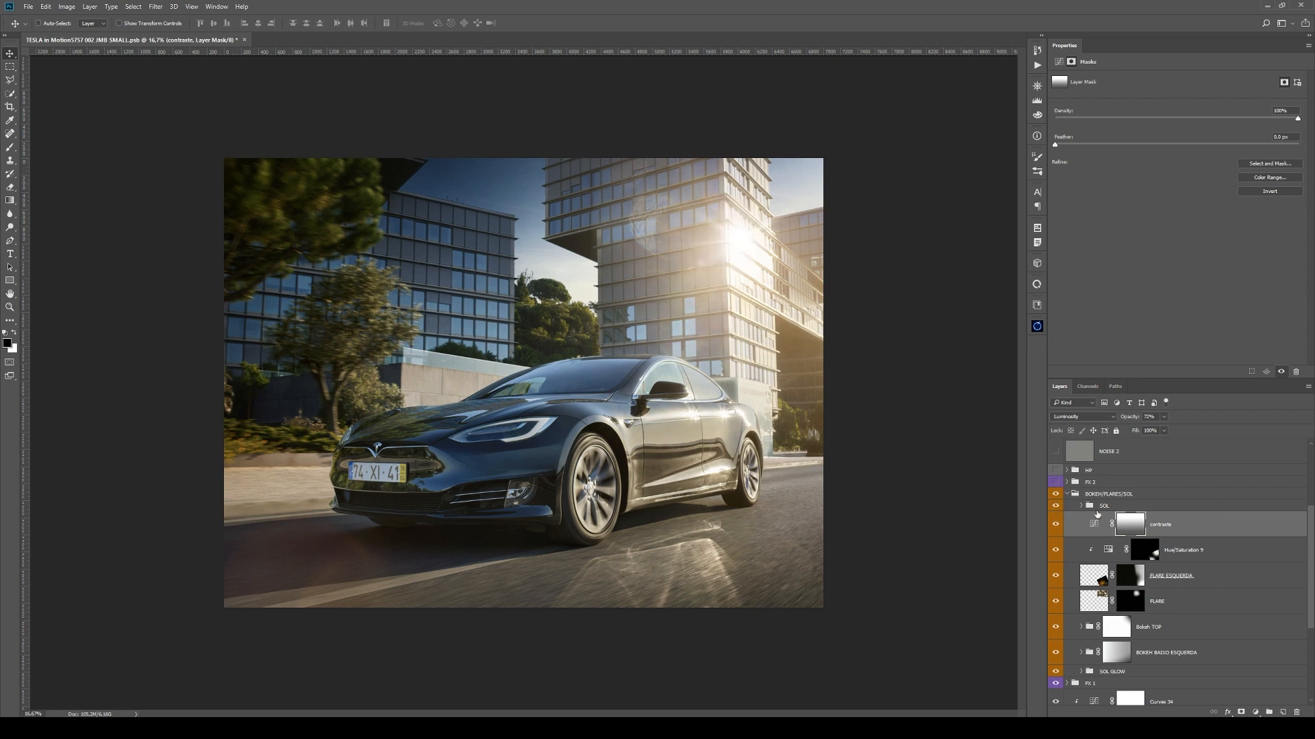
{"action": "left_click", "coordinate": [1082, 506]}
- Duplicate the SOL group's sun-flare Background layer above the HP group, disable its mask, and set it to Normal blending
{"action": "left_click", "coordinate": [1179, 528]}
{"action": "left_click_drag", "start_coordinate": [1179, 528], "coordinate": [1177, 465]}
{"action": "left_click", "coordinate": [1116, 476], "text": "shift"}
{"action": "left_click", "coordinate": [1082, 417]}
{"action": "left_click", "coordinate": [1068, 425]}
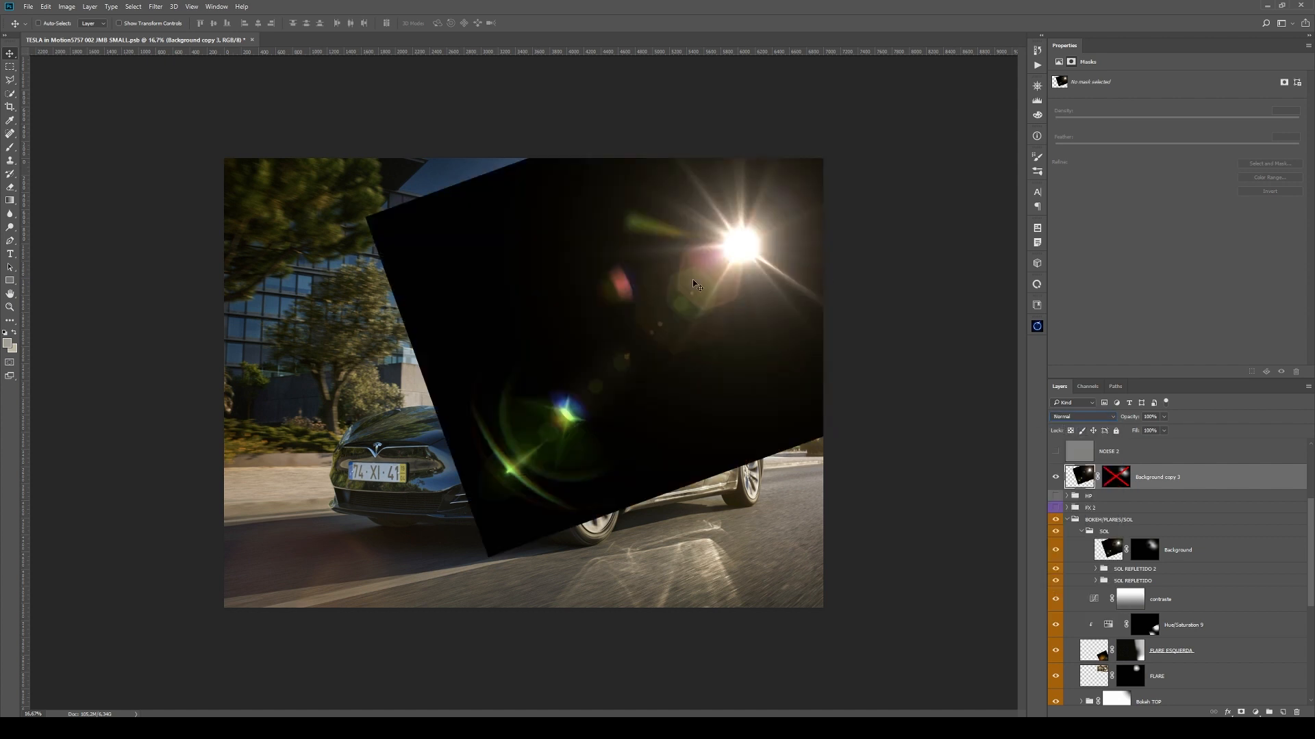
- Hide the duplicated sun flare, inspect its mask on its own, and delete the duplicate
{"action": "left_click", "coordinate": [1056, 478]}
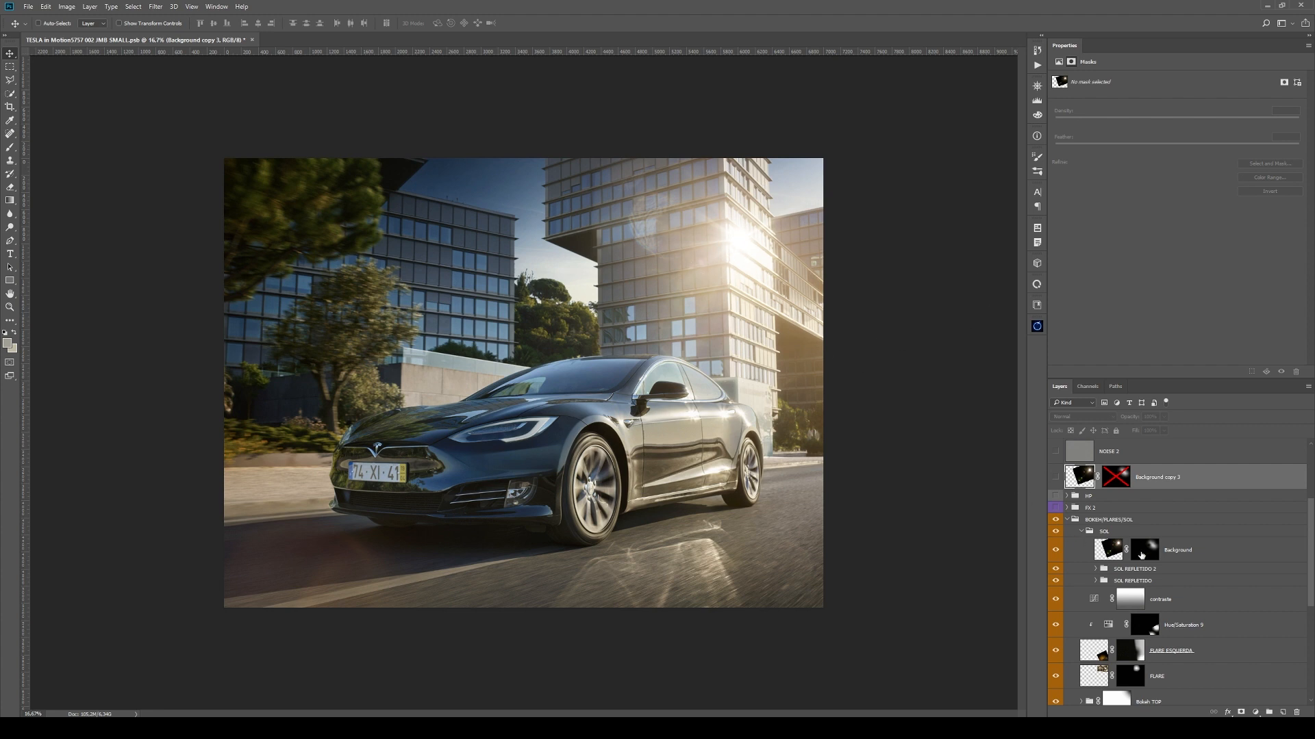
{"action": "left_click", "coordinate": [1128, 479], "text": "alt"}
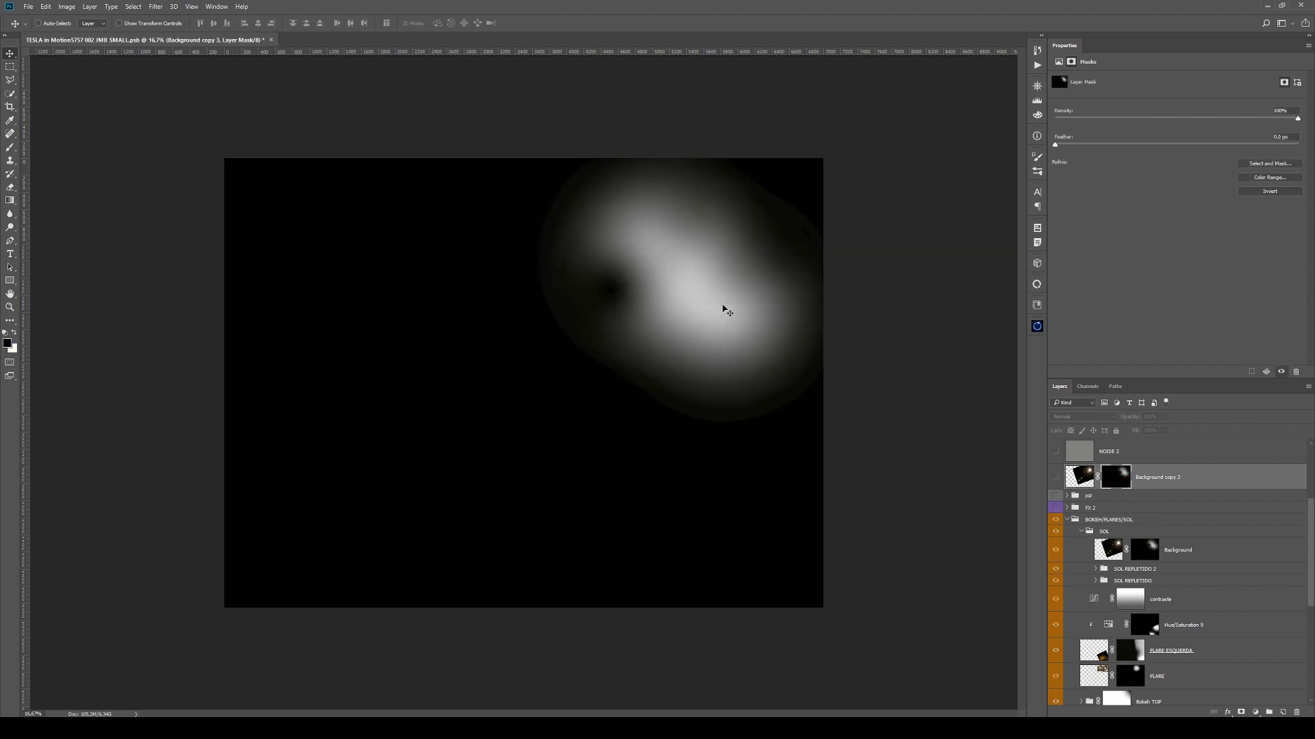
{"action": "left_click", "coordinate": [1126, 480], "text": "alt"}
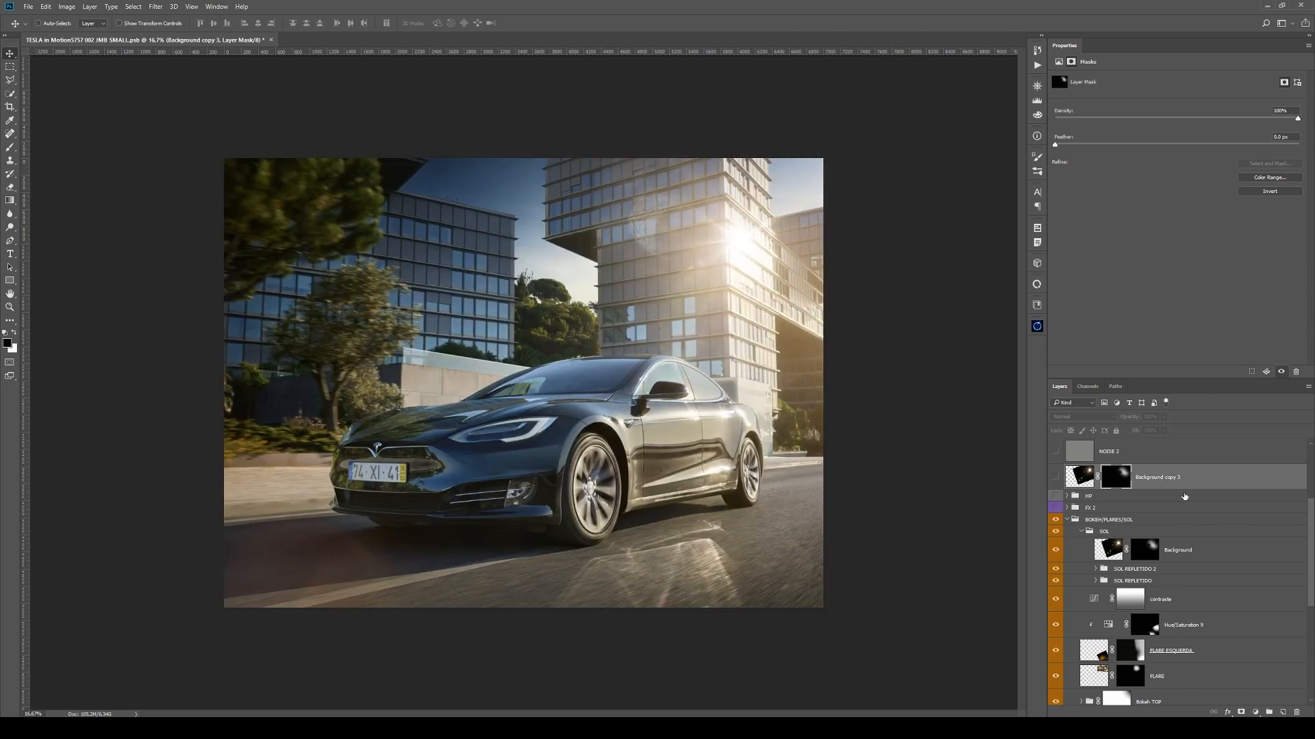
{"action": "key", "text": "Delete"}
- Check the effect of the SOL group's Background layer and the SOL REFLETIDO group by toggling their visibility
{"action": "left_click", "coordinate": [1068, 526]}
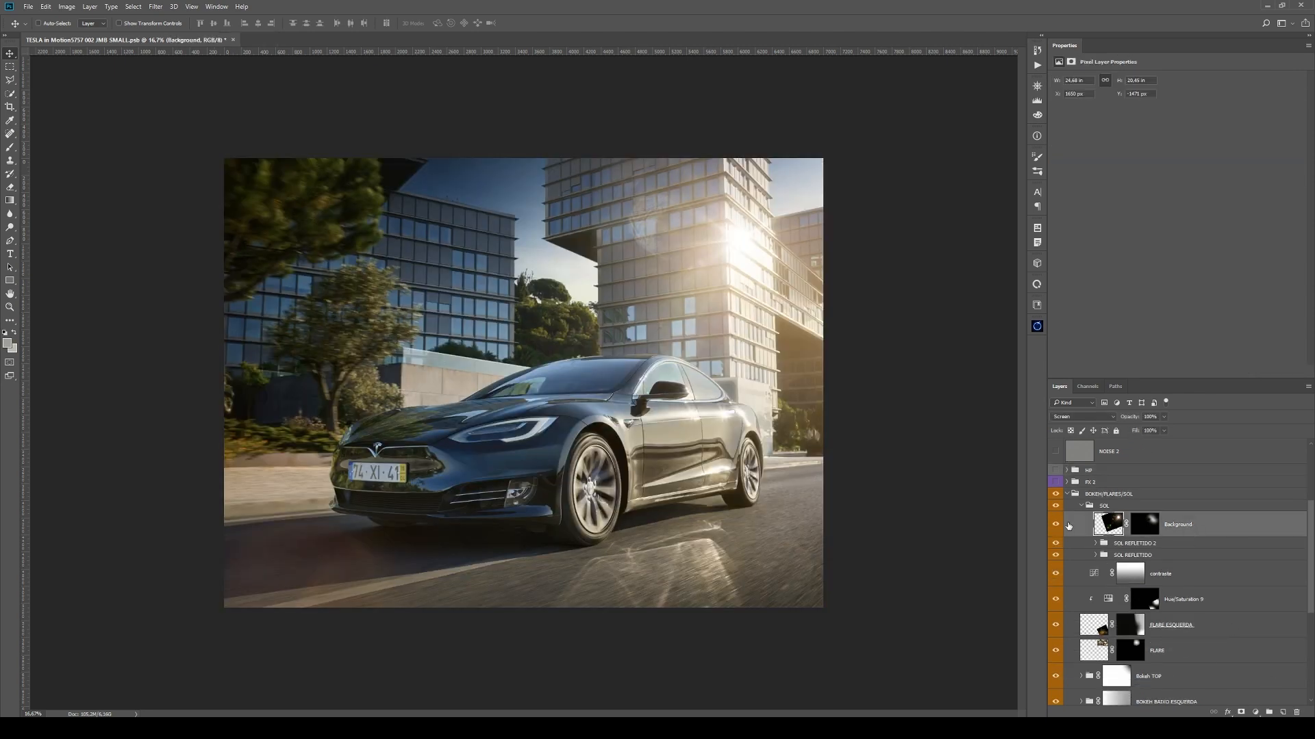
{"action": "left_click", "coordinate": [1059, 527]}
{"action": "left_click", "coordinate": [1057, 557]}
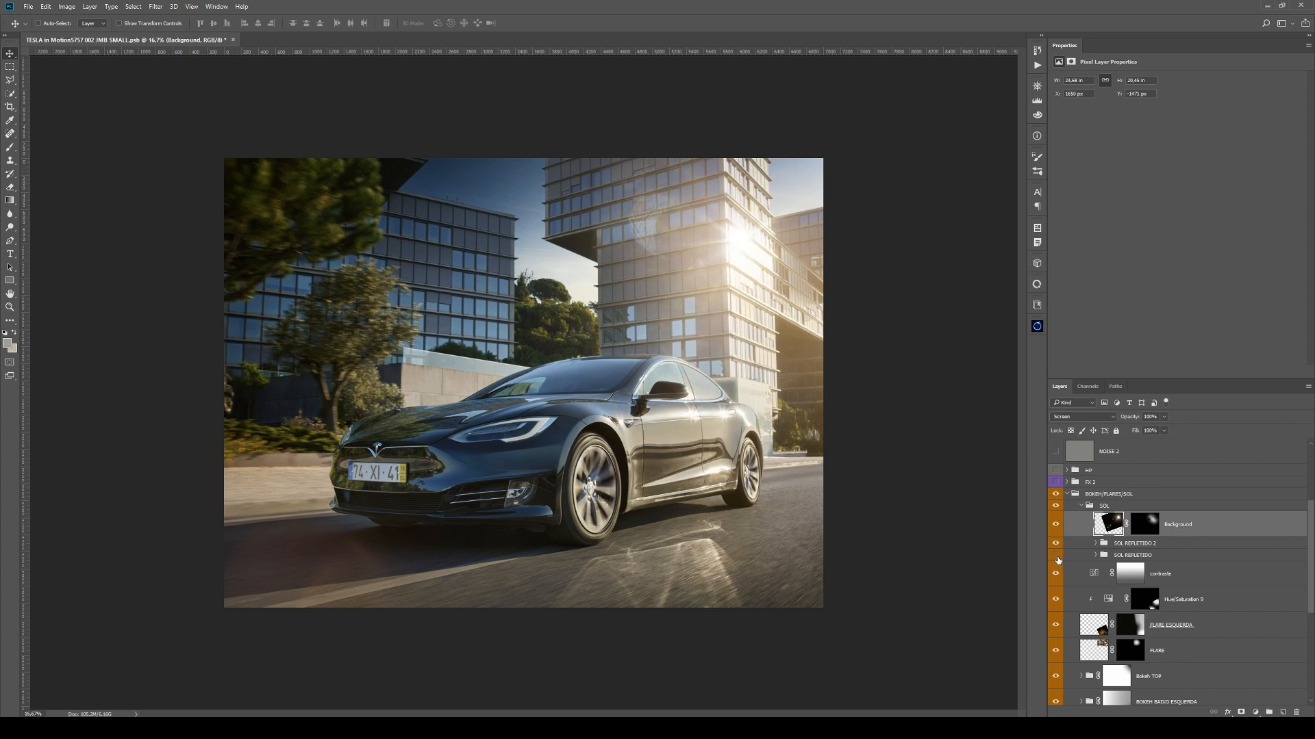
- Expand the SOL REFLETIDO group and examine its reflection layers and clipped adjustments
{"action": "left_click", "coordinate": [1100, 557]}
{"action": "left_click", "coordinate": [1096, 555]}
{"action": "left_click", "coordinate": [1202, 594]}
{"action": "scroll", "coordinate": [1219, 600], "scroll_direction": "down", "scroll_amount": 2}
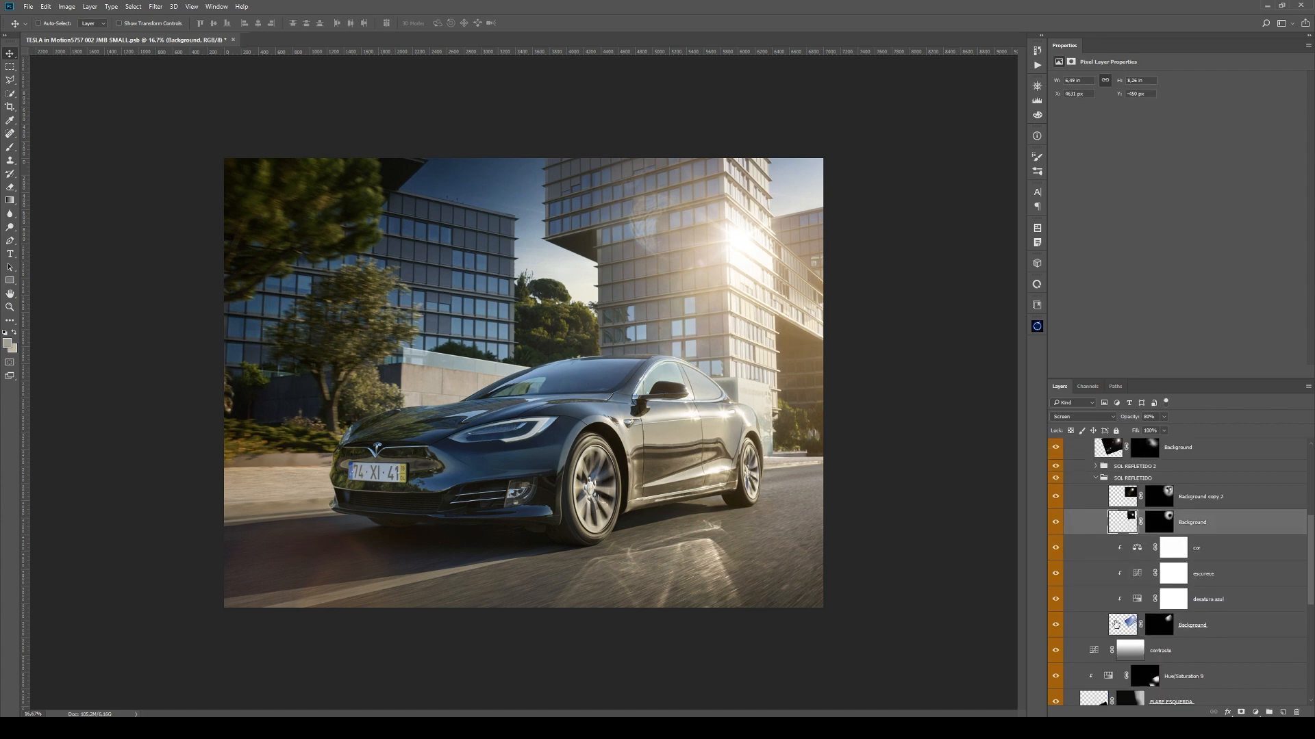
{"action": "scroll", "coordinate": [1114, 625], "scroll_direction": "down", "scroll_amount": 2}
{"action": "scroll", "coordinate": [1121, 553], "scroll_direction": "up", "scroll_amount": 1}
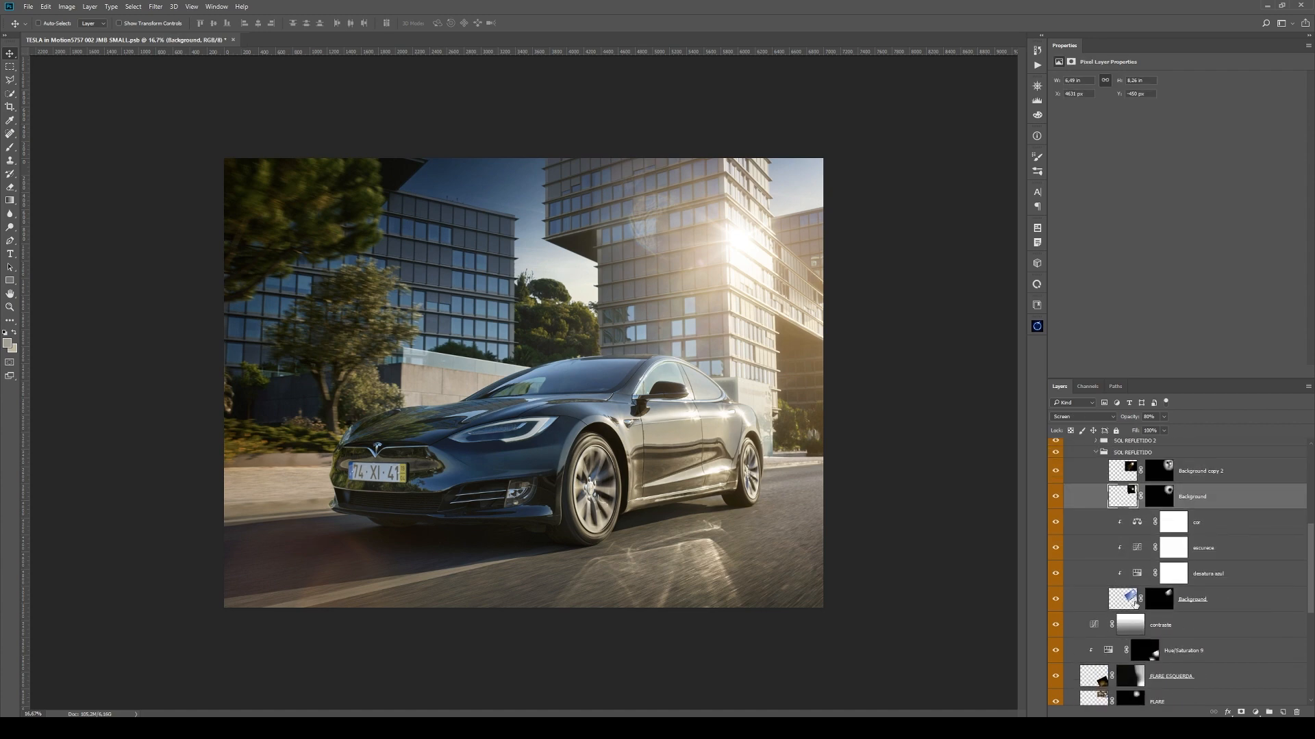
{"action": "left_click", "coordinate": [1134, 602]}
{"action": "scroll", "coordinate": [1164, 599], "scroll_direction": "up", "scroll_amount": 4}
- Inspect the masks of the Background copy 2 and Background layers in SOL REFLETIDO on their own
{"action": "left_click", "coordinate": [1196, 594]}
{"action": "left_click", "coordinate": [1166, 570], "text": "alt"}
{"action": "left_click", "coordinate": [1163, 598], "text": "alt"}
{"action": "left_click", "coordinate": [1164, 597], "text": "alt"}
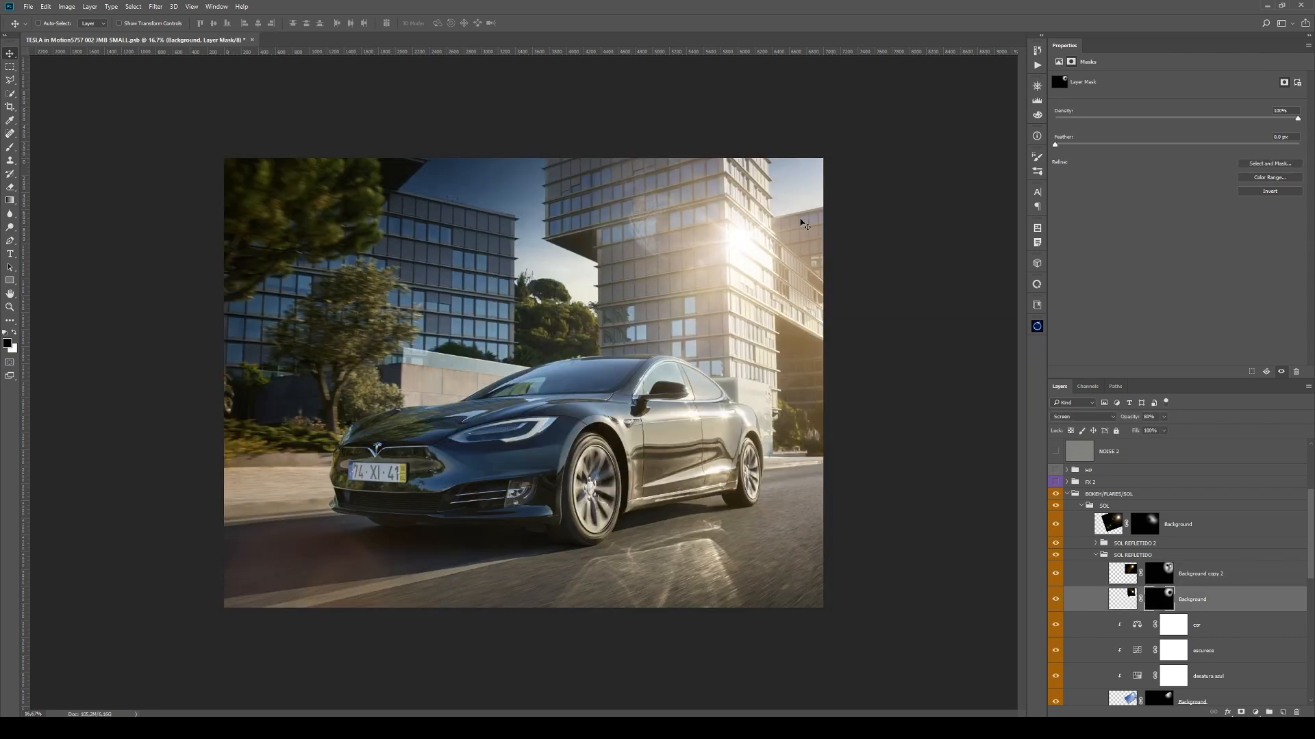
{"action": "left_click", "coordinate": [1162, 600], "text": "alt"}
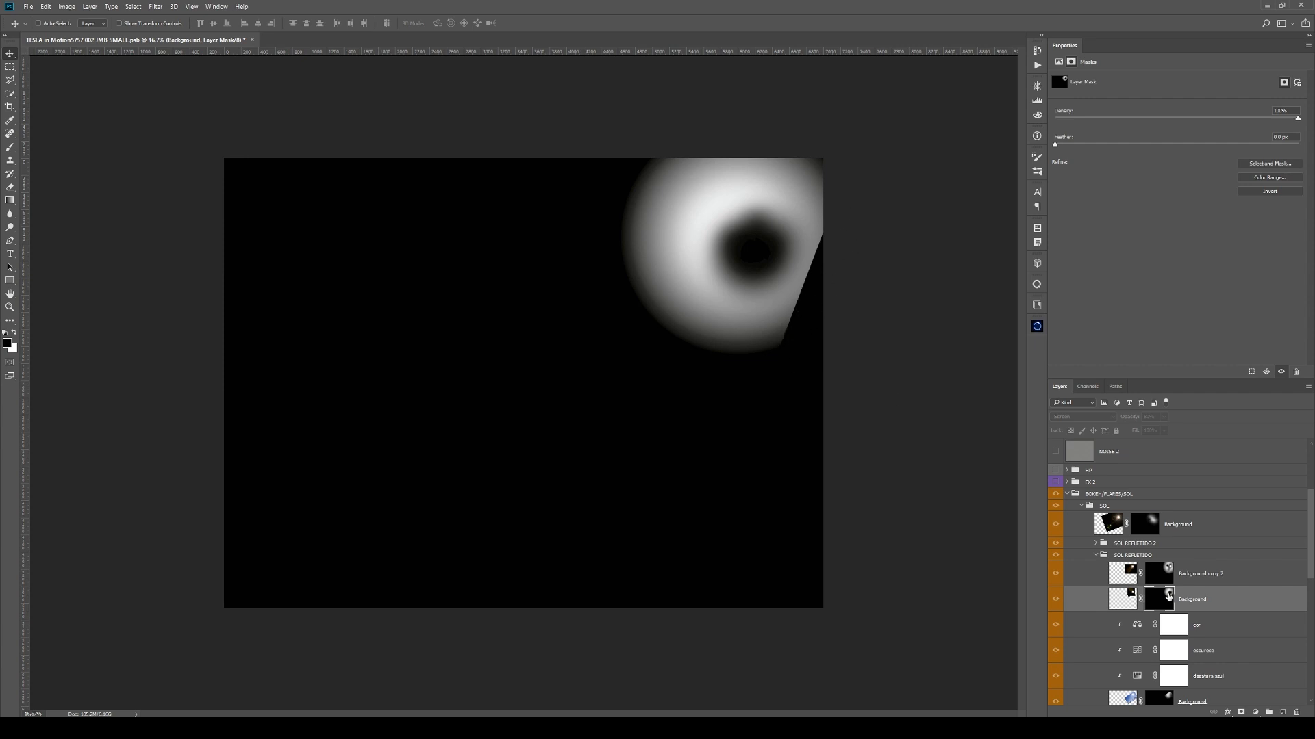
{"action": "left_click", "coordinate": [1168, 597], "text": "alt"}
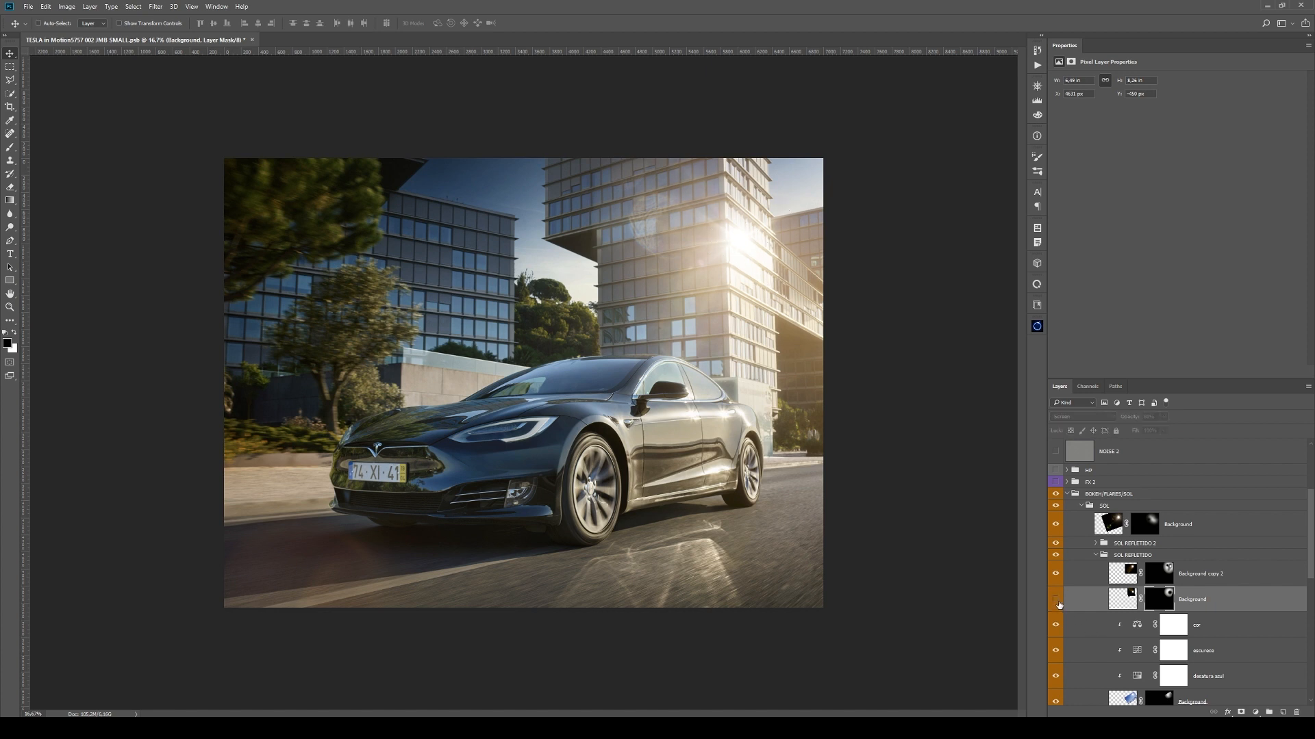
- Collapse the SOL REFLETIDO group, then look inside SOL REFLETIDO 2 and check its effect by toggling its visibility
{"action": "left_click", "coordinate": [1095, 555]}
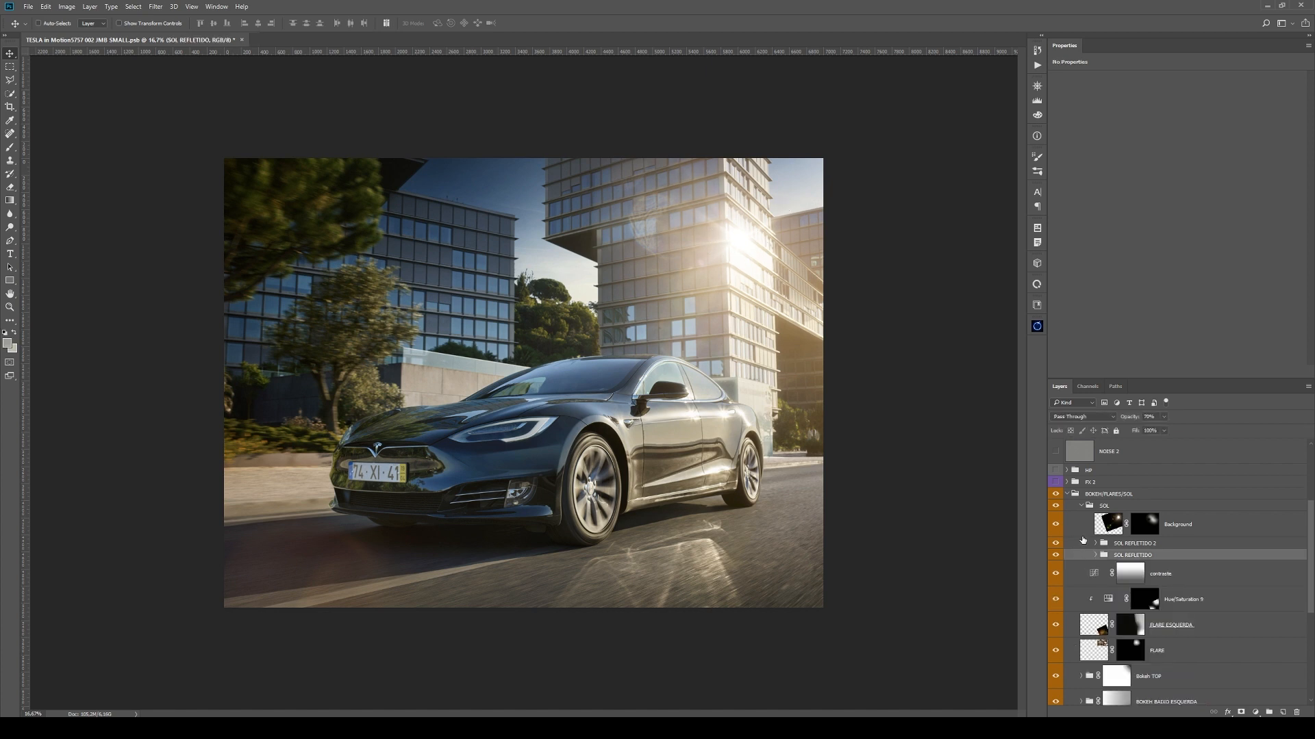
{"action": "left_click", "coordinate": [1096, 543]}
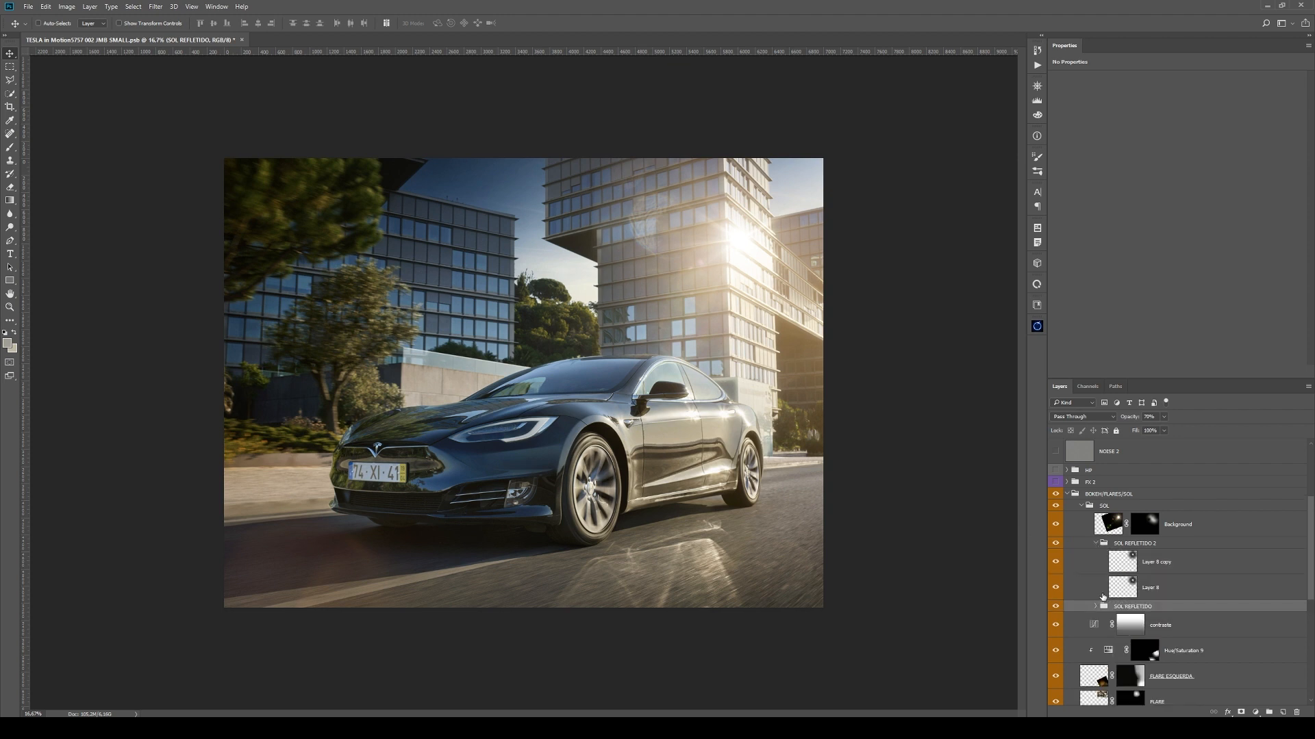
{"action": "left_click", "coordinate": [1096, 543]}
{"action": "left_click", "coordinate": [1053, 544]}
{"action": "left_click", "coordinate": [1053, 544]}
- Compare the image with and without the SOL group's Background layer and the whole collapsed BOKEH/FLARES/SOL group
{"action": "left_click", "coordinate": [1057, 525]}
{"action": "left_click", "coordinate": [1057, 525]}
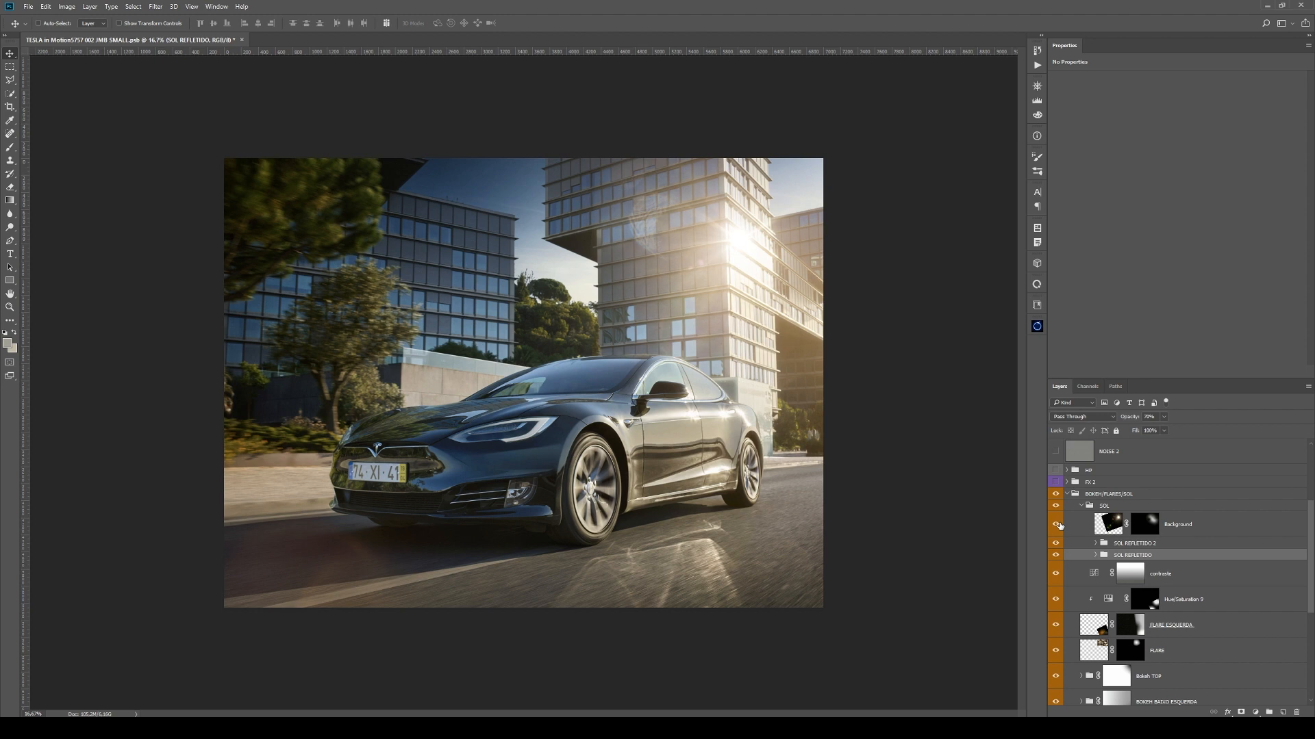
{"action": "left_click", "coordinate": [1057, 525]}
{"action": "left_click", "coordinate": [1071, 495]}
{"action": "left_click", "coordinate": [1067, 494]}
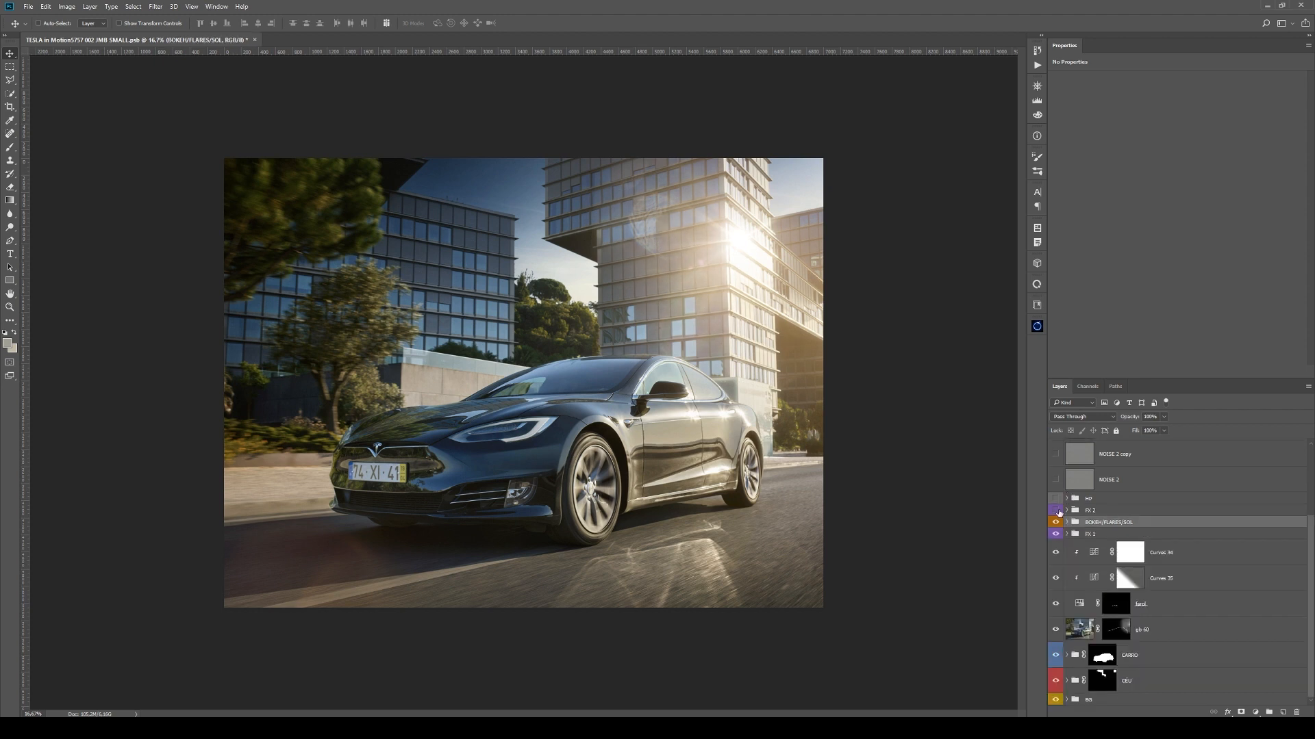
{"action": "left_click", "coordinate": [1055, 522]}
{"action": "left_click", "coordinate": [1055, 523]}
- Examine the sparkles on the car's side up close and compare the image with and without the BOKEH/FLARES/SOL group
{"action": "key", "text": "z"}
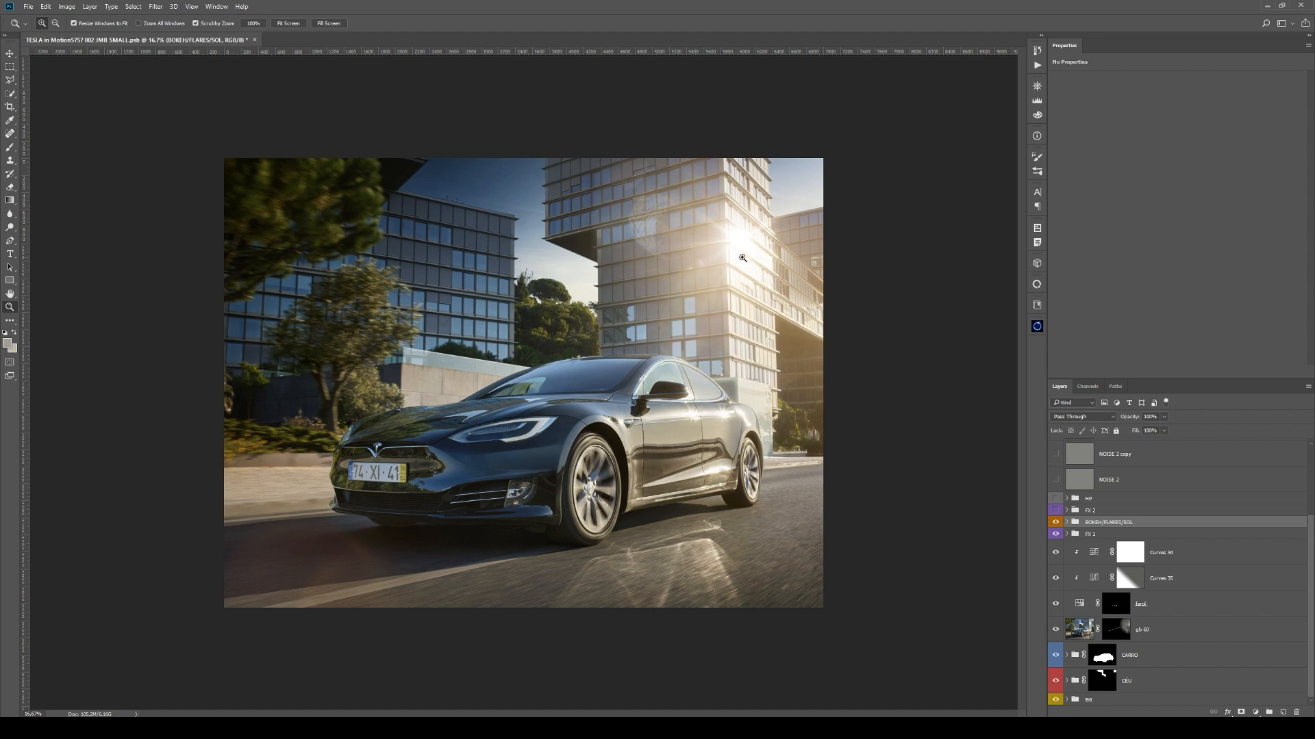
{"action": "left_click", "coordinate": [750, 394]}
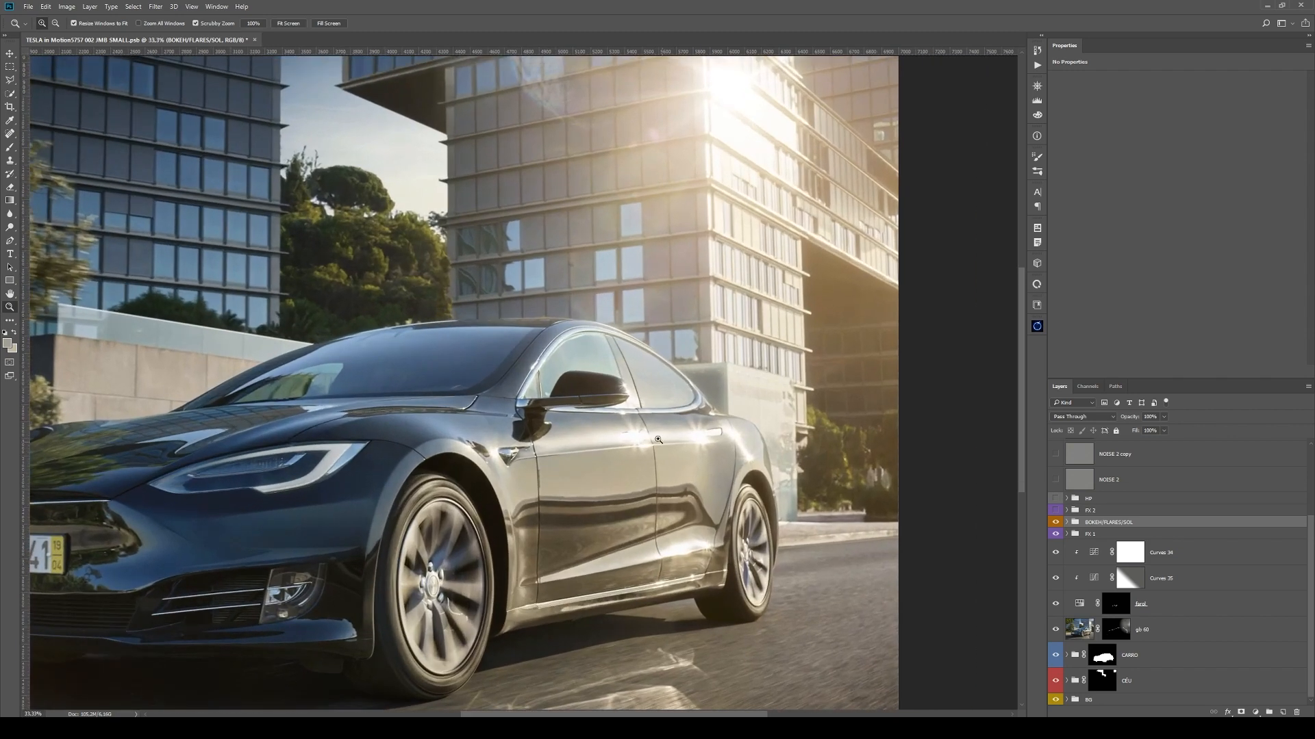
{"action": "left_click", "coordinate": [701, 433]}
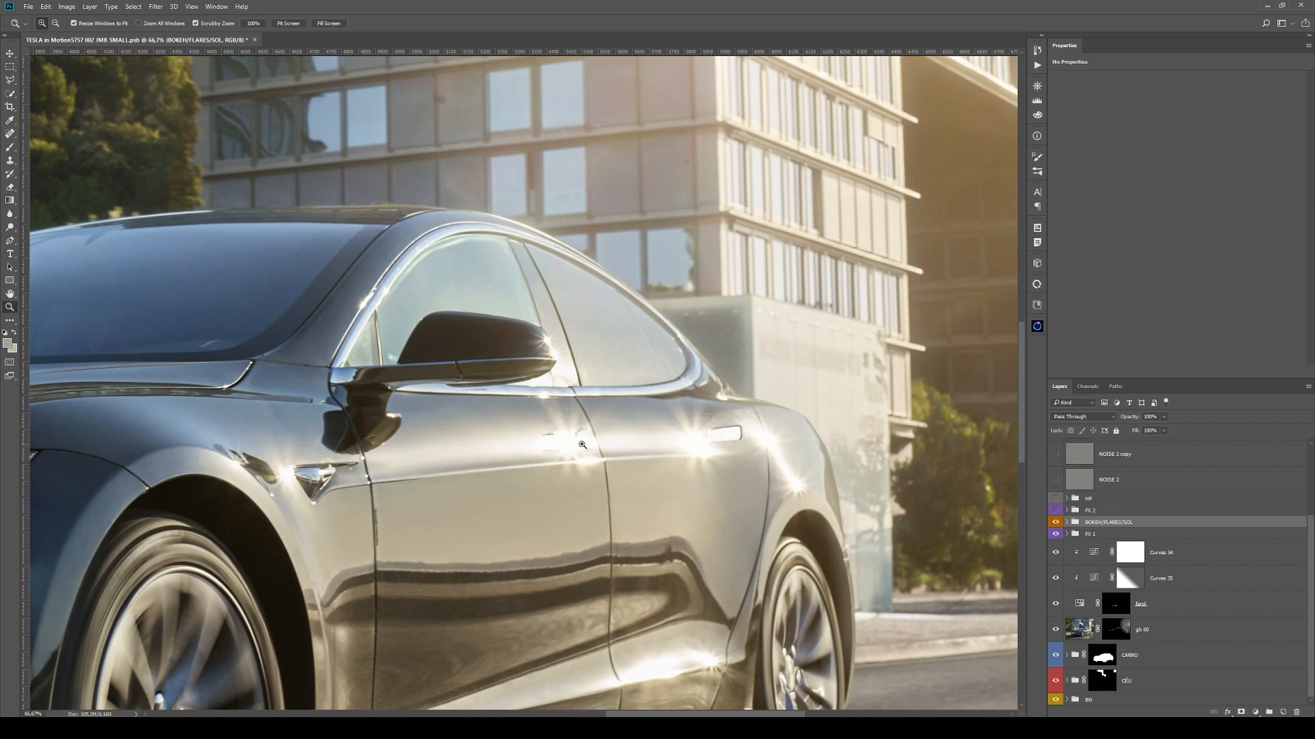
{"action": "left_click", "coordinate": [656, 458], "text": "alt"}
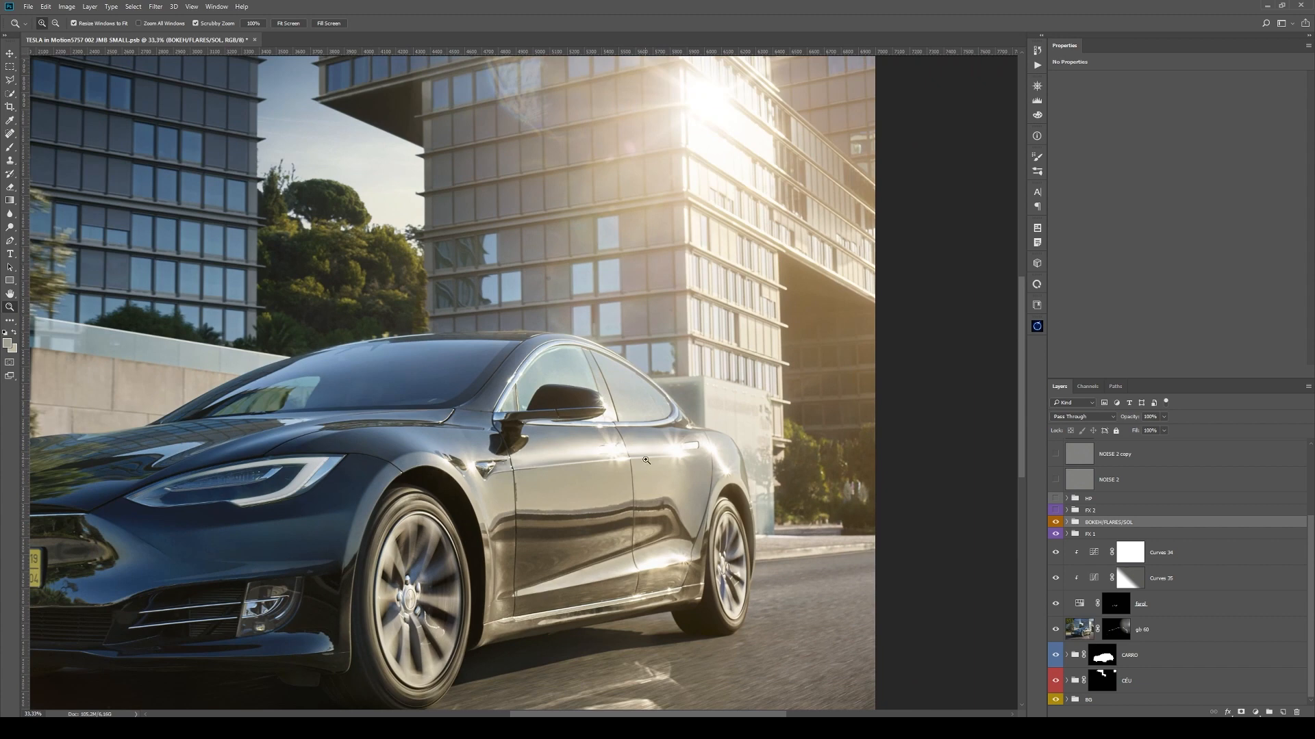
{"action": "left_click", "coordinate": [670, 475], "text": "alt"}
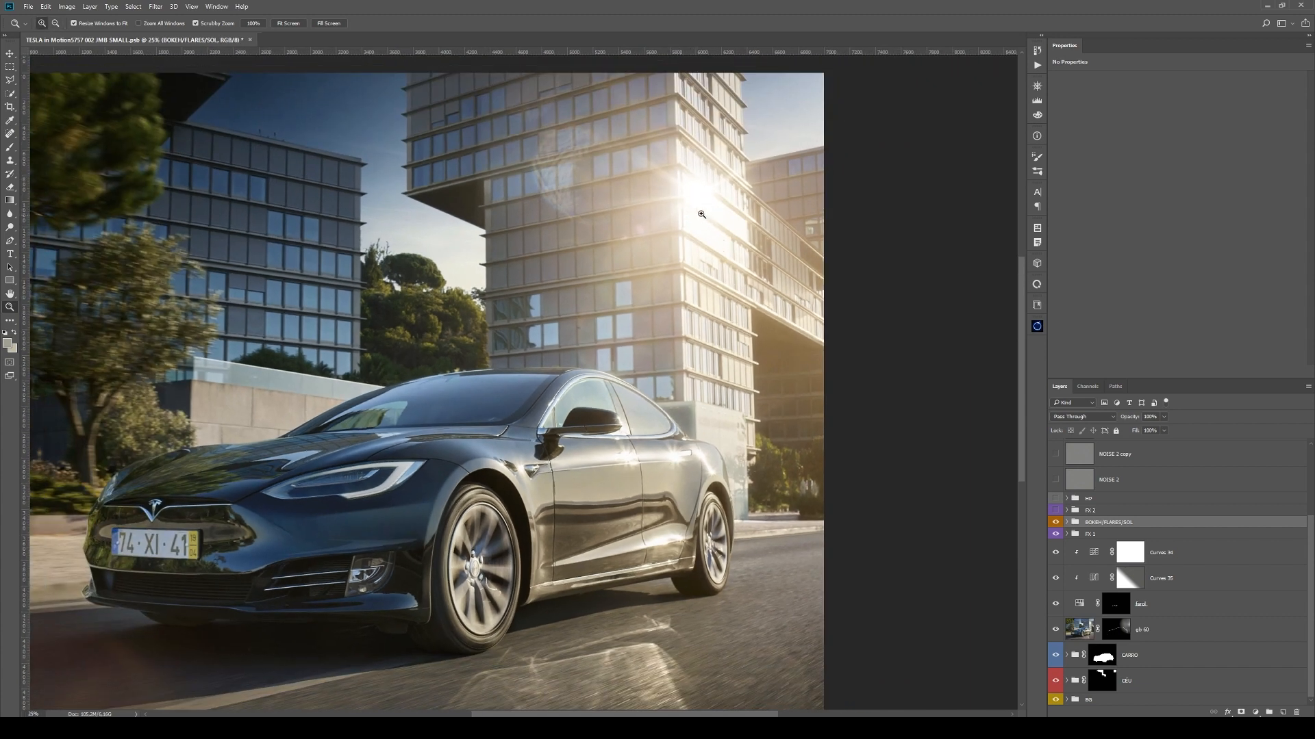
{"action": "left_click", "coordinate": [1055, 522]}
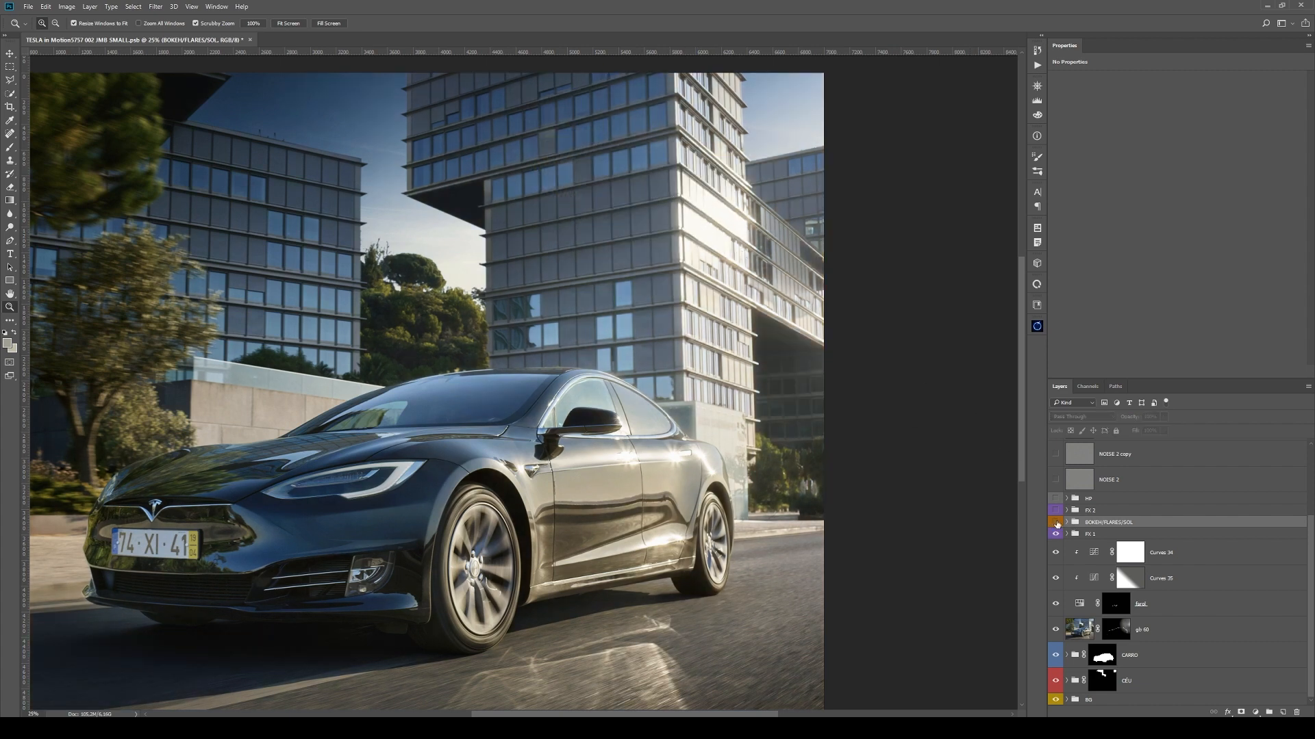
{"action": "left_click", "coordinate": [1055, 523]}
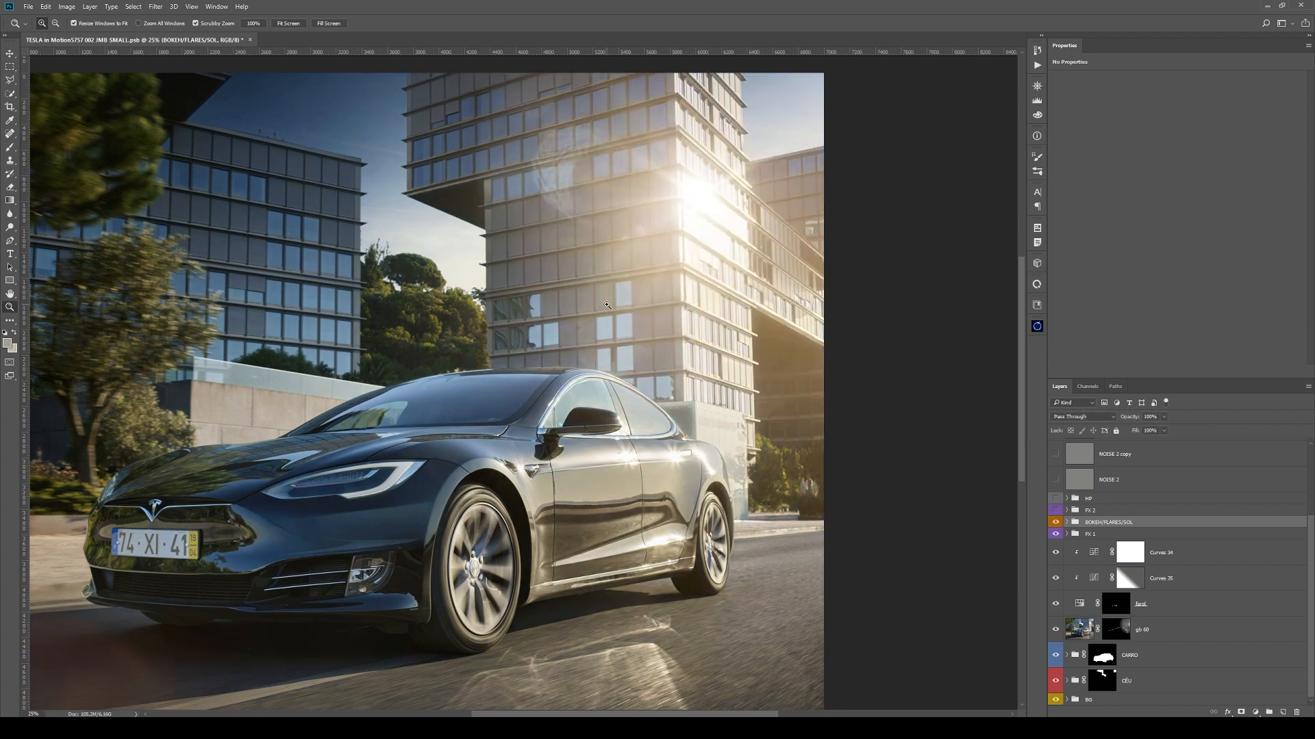
{"action": "left_click", "coordinate": [609, 304], "text": "alt"}
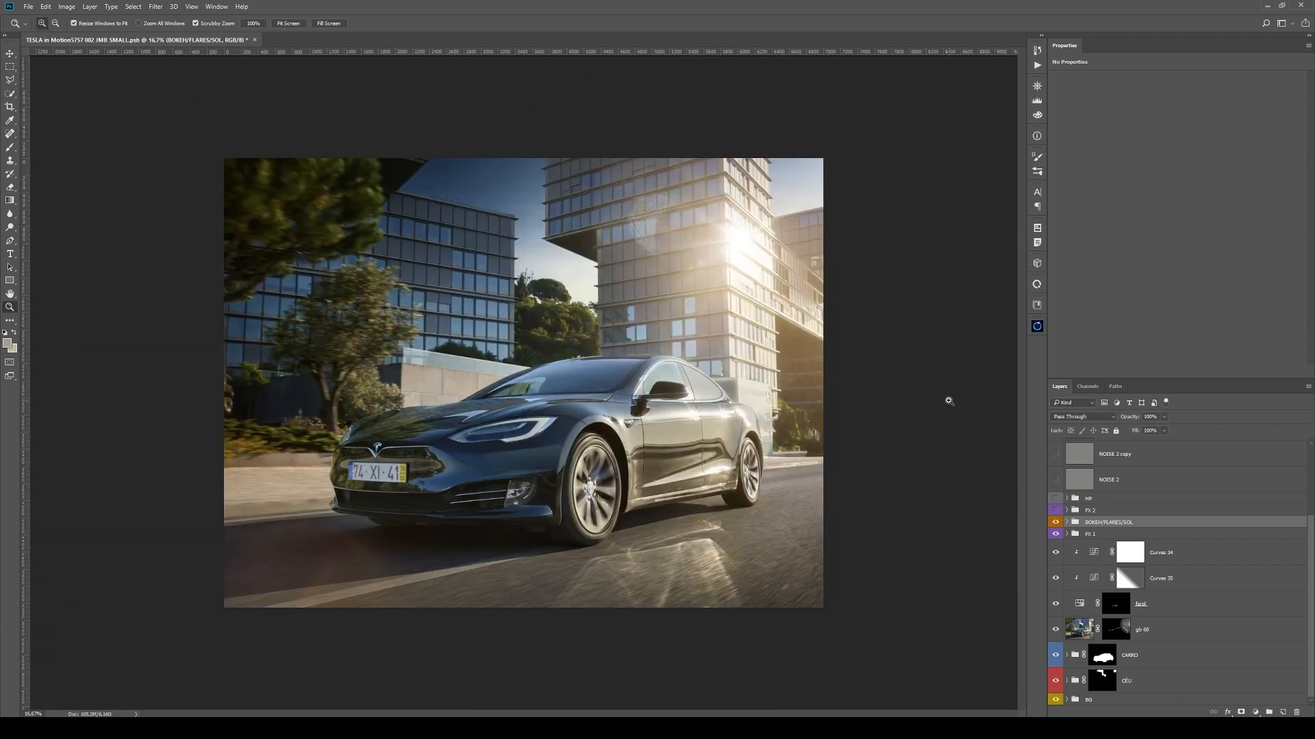
- Make the FX 2 group visible, expand it, and hide all five adjustment layers inside it
{"action": "left_click", "coordinate": [1079, 513]}
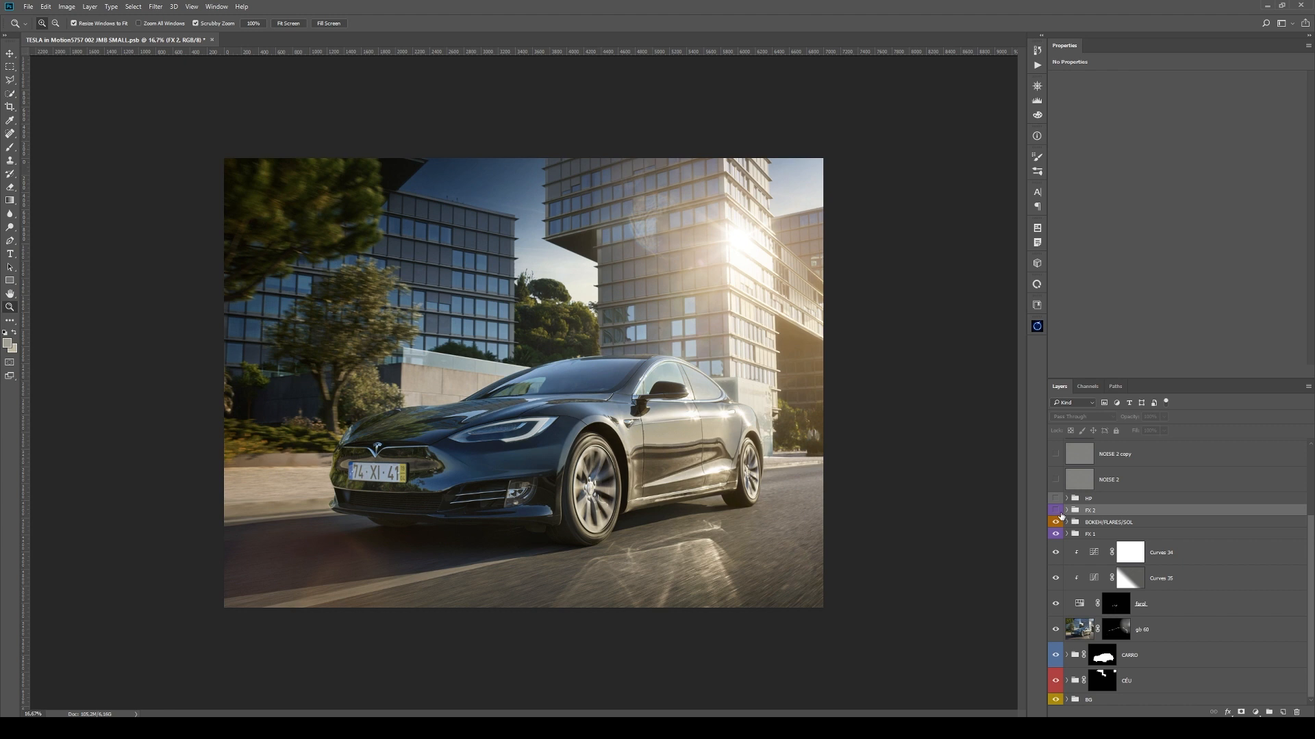
{"action": "left_click", "coordinate": [1057, 511]}
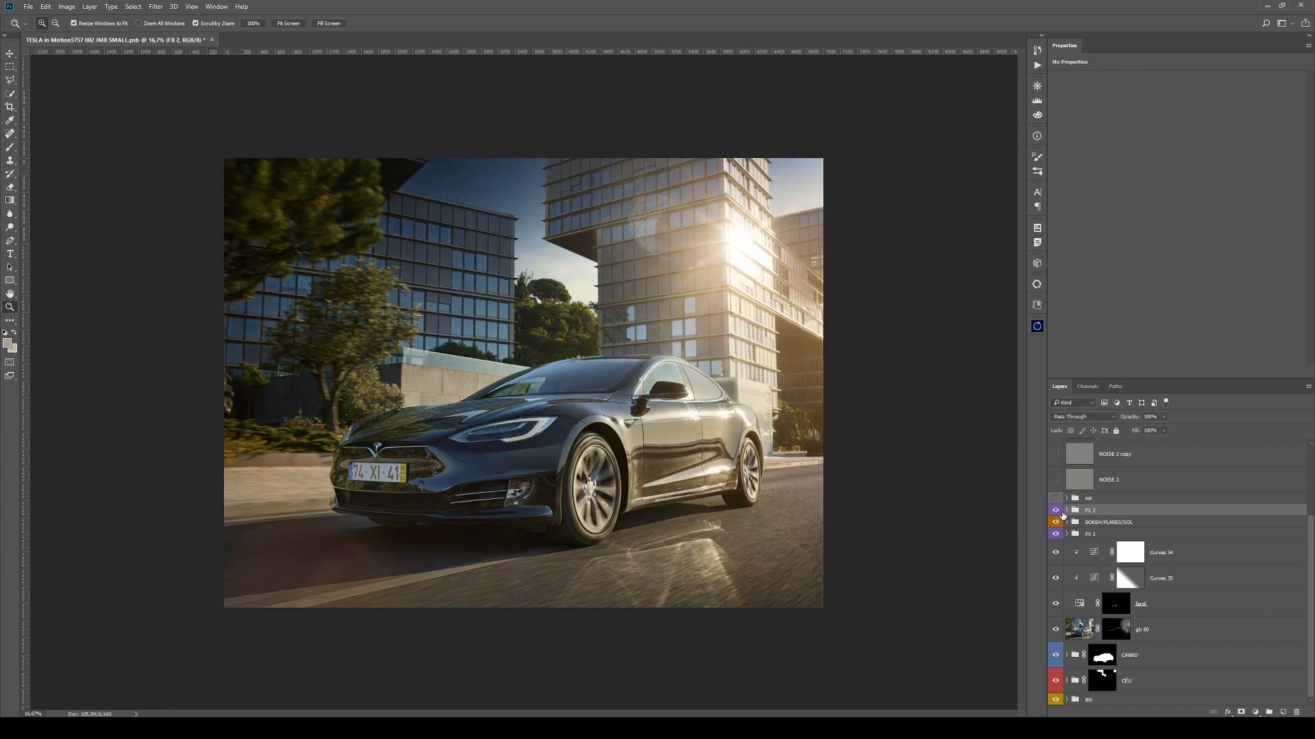
{"action": "left_click", "coordinate": [1066, 511]}
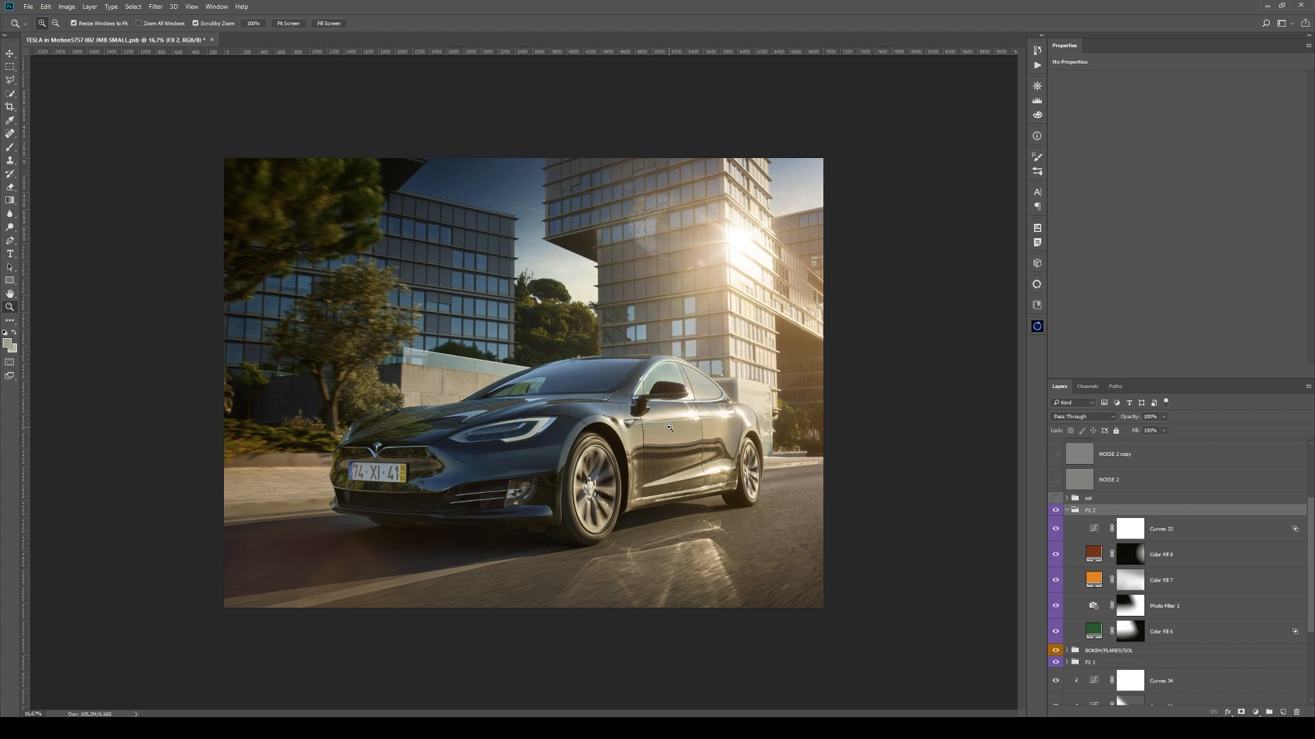
{"action": "left_click_drag", "start_coordinate": [1056, 529], "coordinate": [1062, 642]}
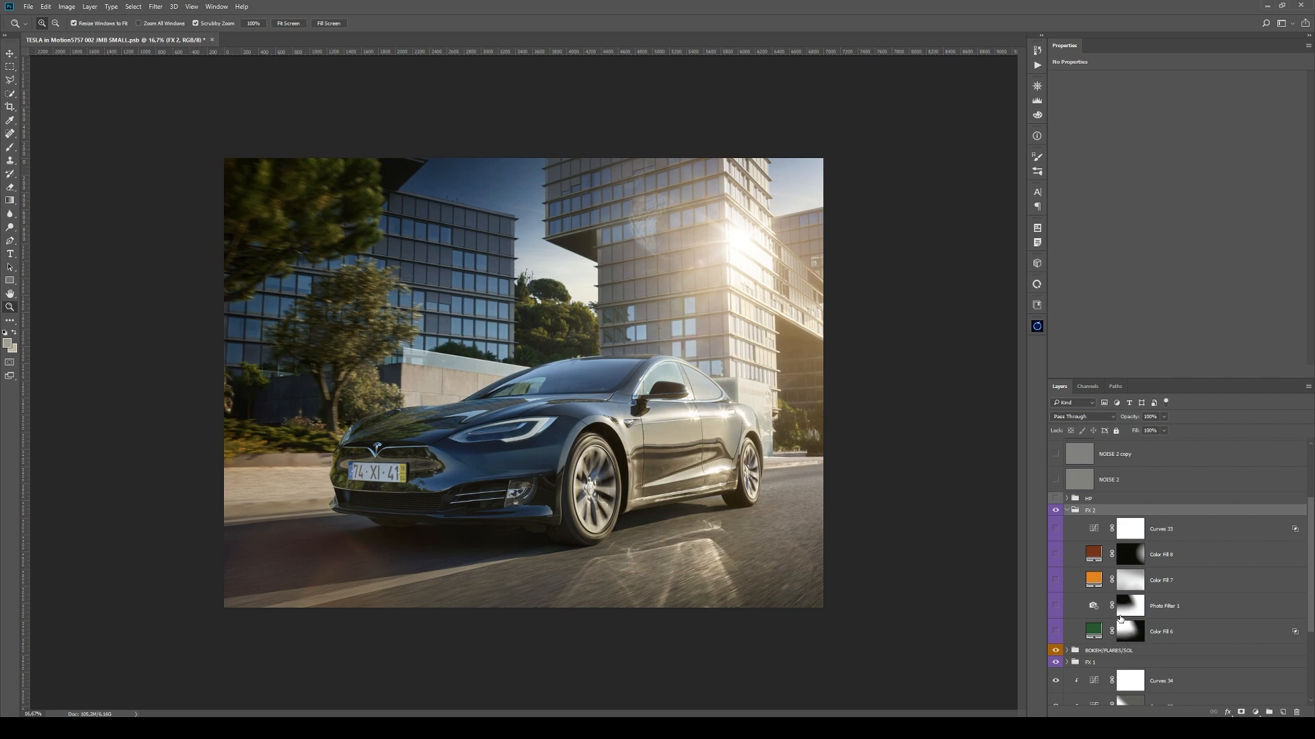
- Inspect the green Color Fill 6 layer's mask on its own and turn the layer on, checking its effect before and after
{"action": "left_click", "coordinate": [1130, 524]}
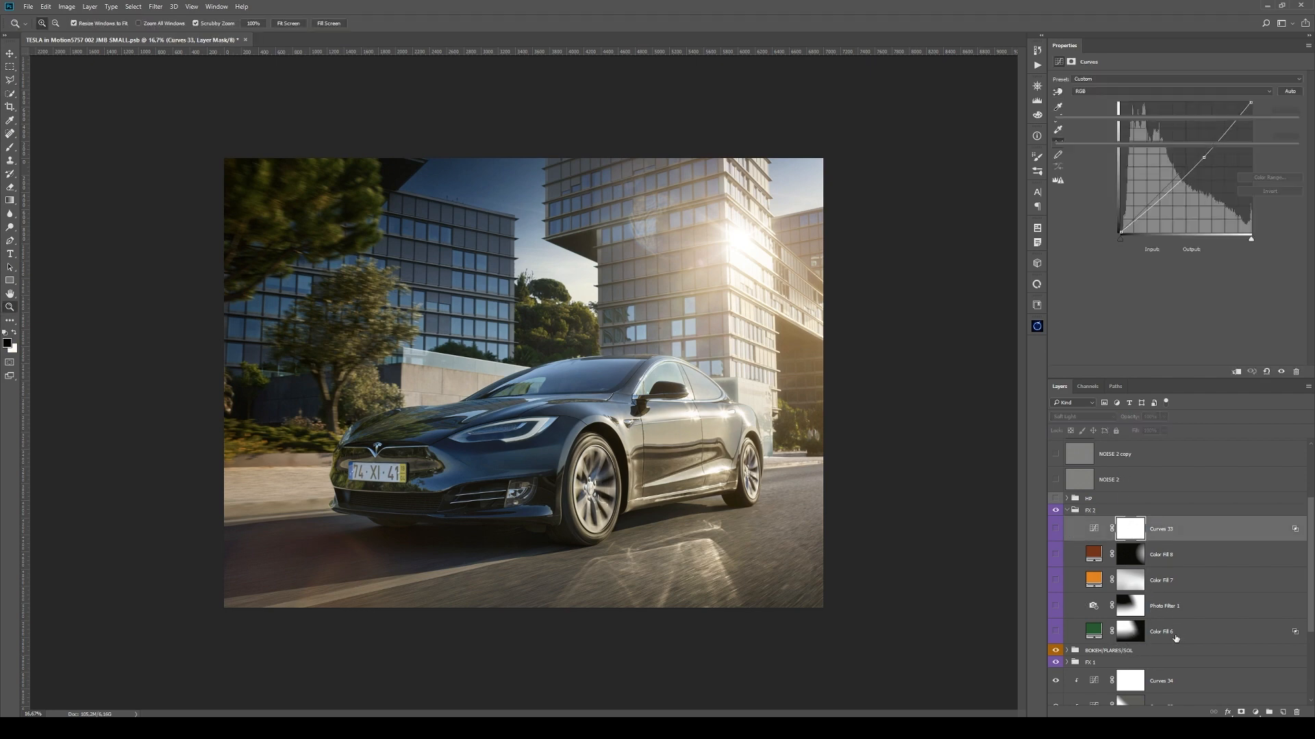
{"action": "left_click", "coordinate": [1178, 635]}
{"action": "left_click", "coordinate": [1131, 630], "text": "alt"}
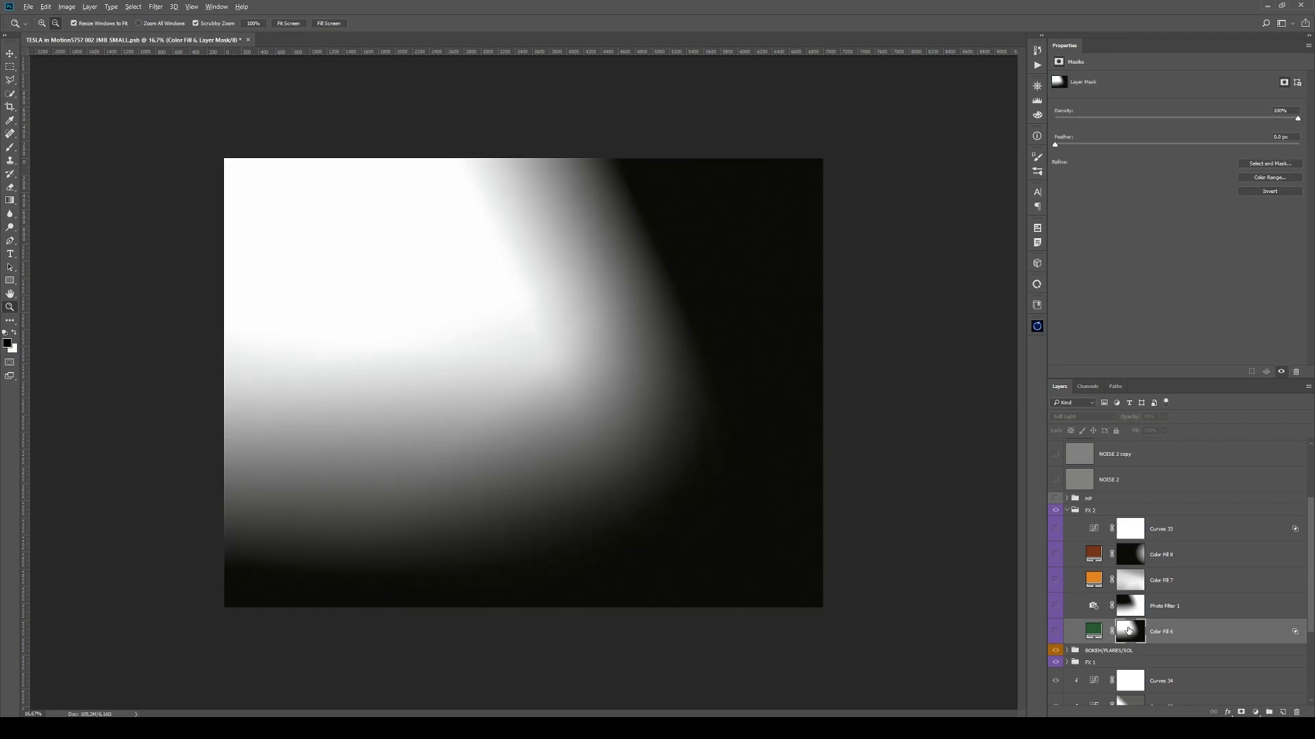
{"action": "left_click", "coordinate": [1126, 628], "text": "alt"}
{"action": "left_click", "coordinate": [1057, 633]}
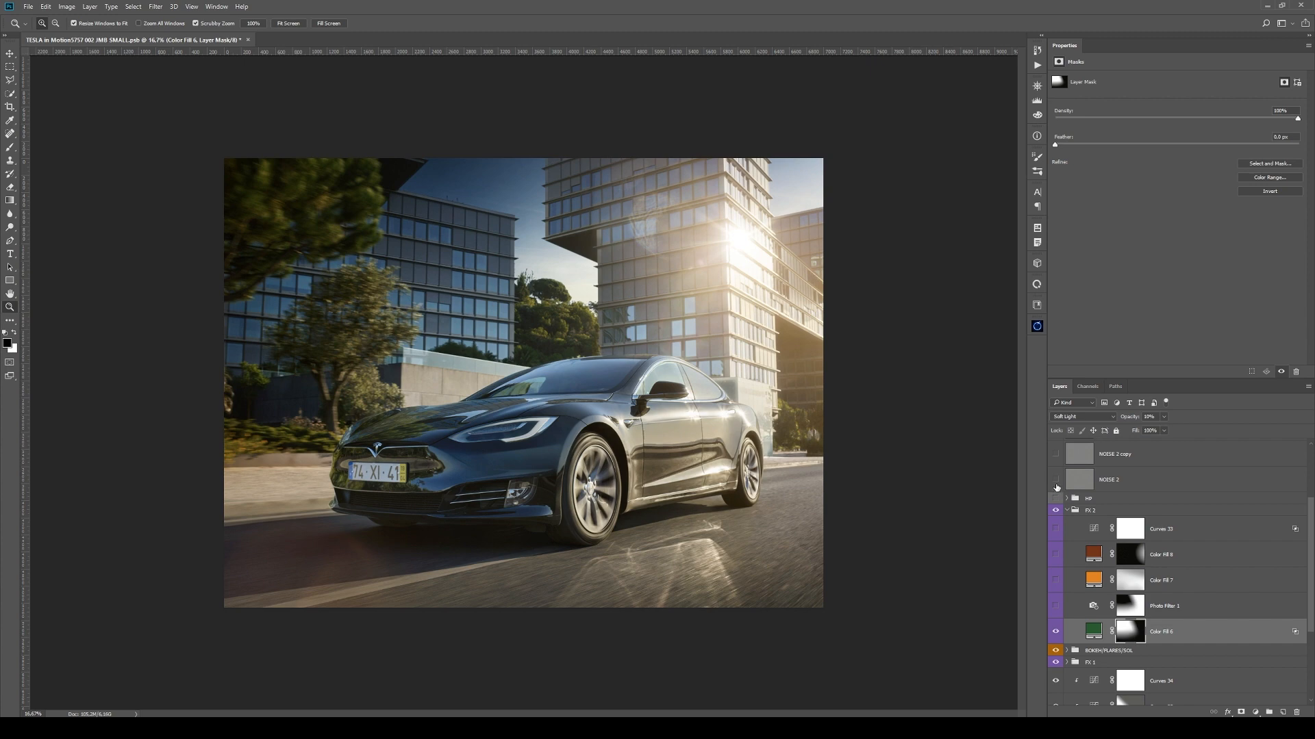
{"action": "left_click", "coordinate": [1057, 634]}
{"action": "left_click", "coordinate": [1057, 634]}
{"action": "left_click", "coordinate": [1057, 634]}
{"action": "left_click", "coordinate": [1057, 634]}
- Compare the masks of Color Fill 6 and Photo Filter 1 by viewing each on its own
{"action": "left_click", "coordinate": [1129, 632], "text": "alt"}
{"action": "left_click", "coordinate": [1124, 607], "text": "alt"}
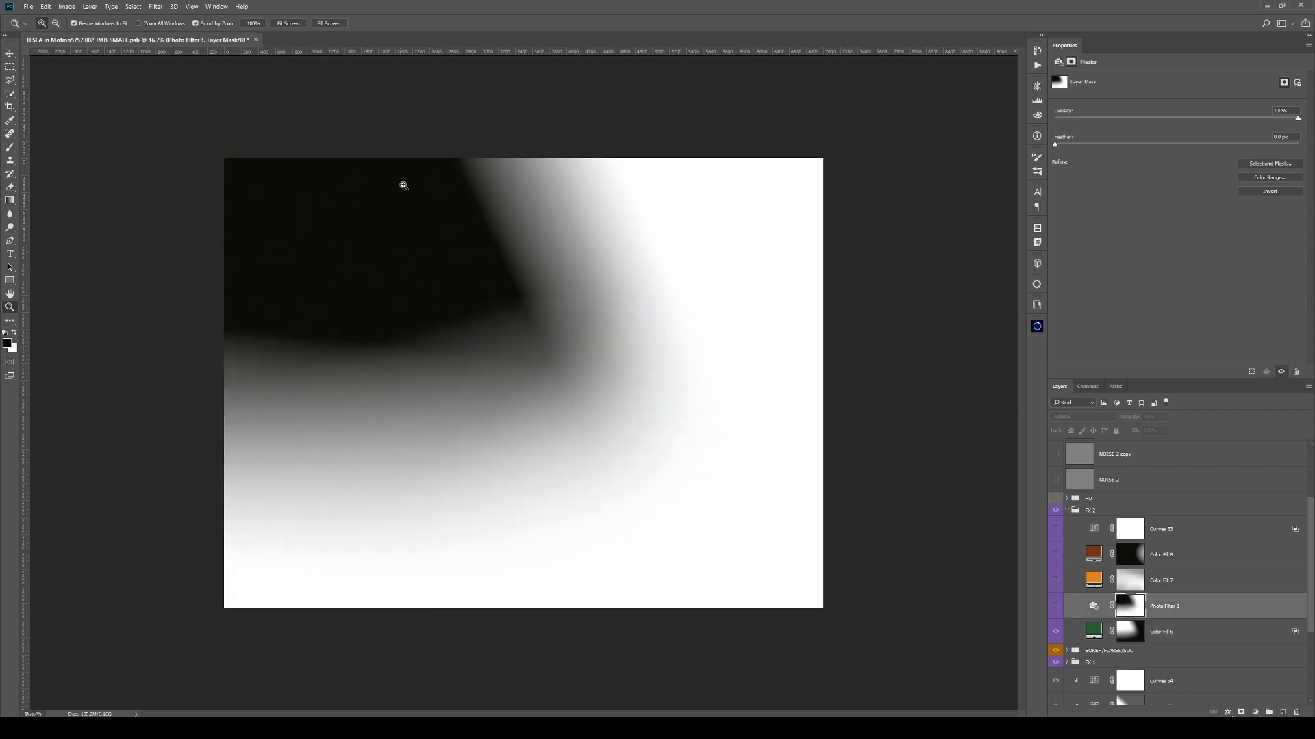
{"action": "left_click", "coordinate": [1126, 631], "text": "alt"}
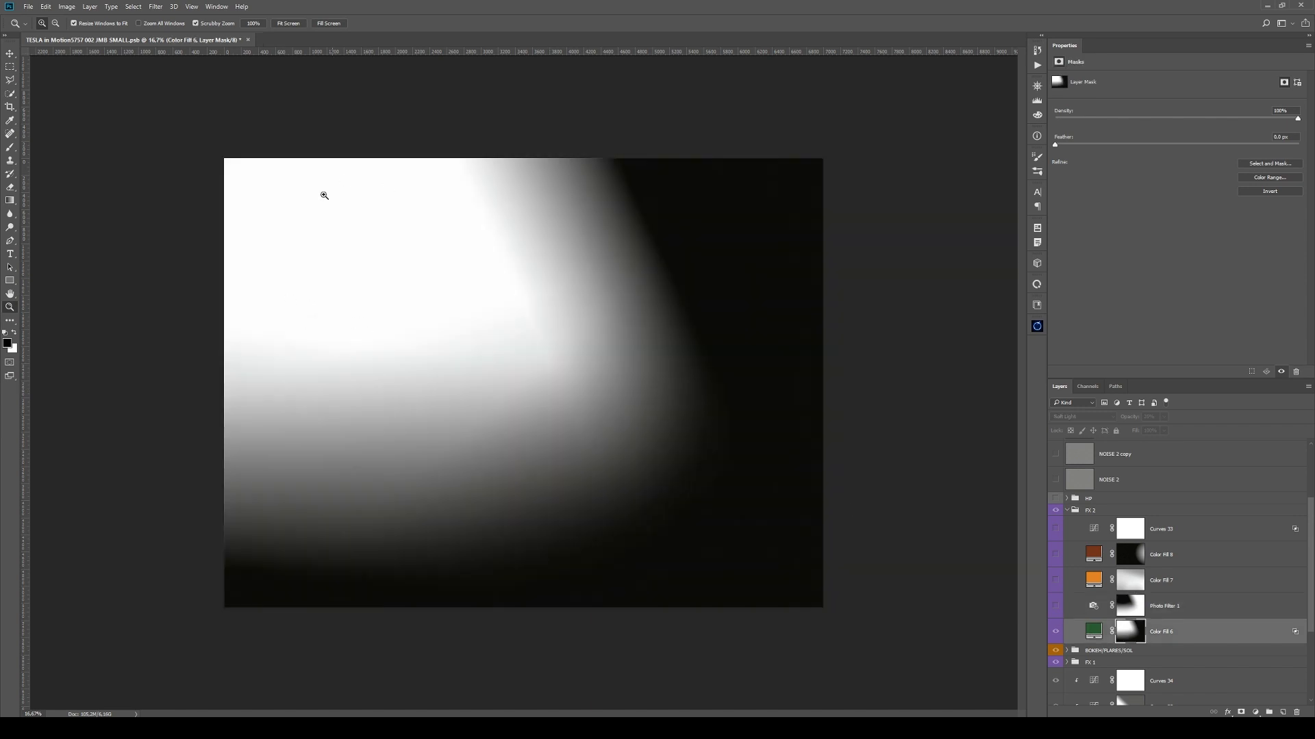
- Turn on the Photo Filter 1 layer and inspect its filter settings and mask
{"action": "left_click", "coordinate": [1136, 610]}
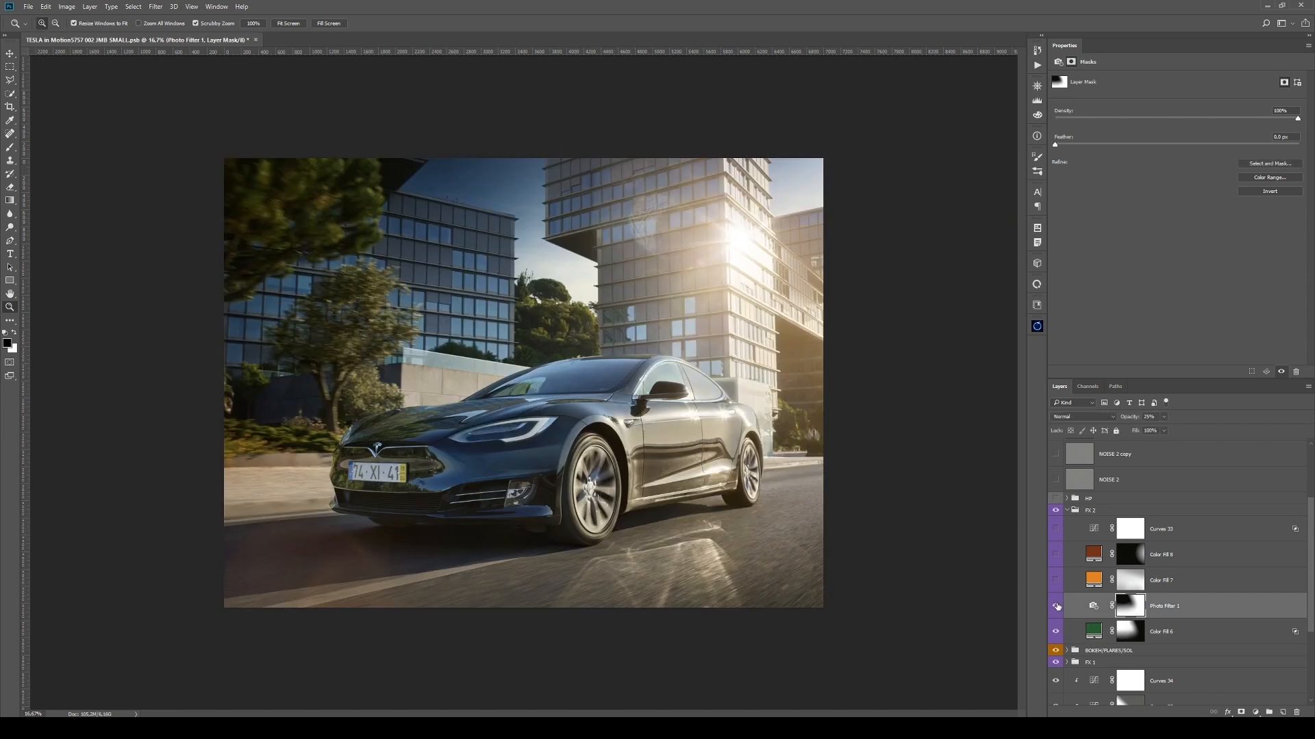
{"action": "left_click", "coordinate": [1094, 606]}
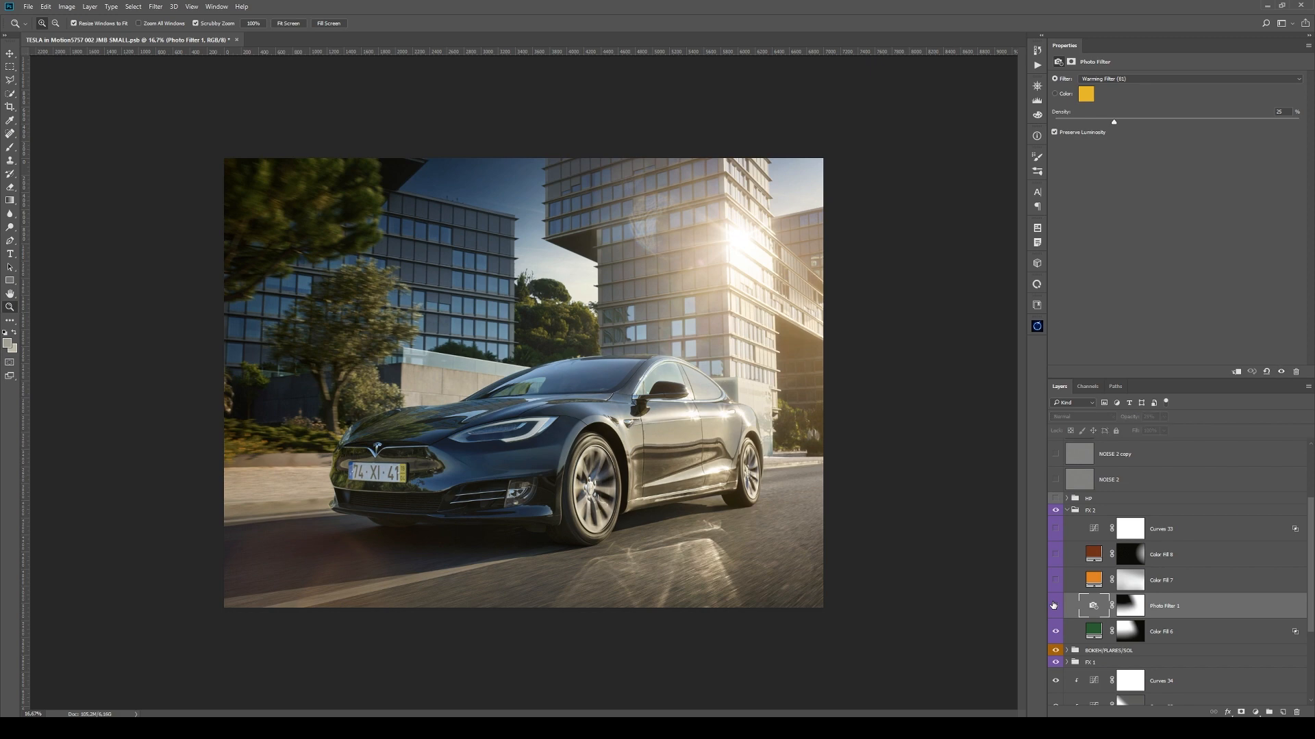
{"action": "left_click", "coordinate": [1129, 606], "text": "alt"}
{"action": "left_click", "coordinate": [1123, 600], "text": "alt"}
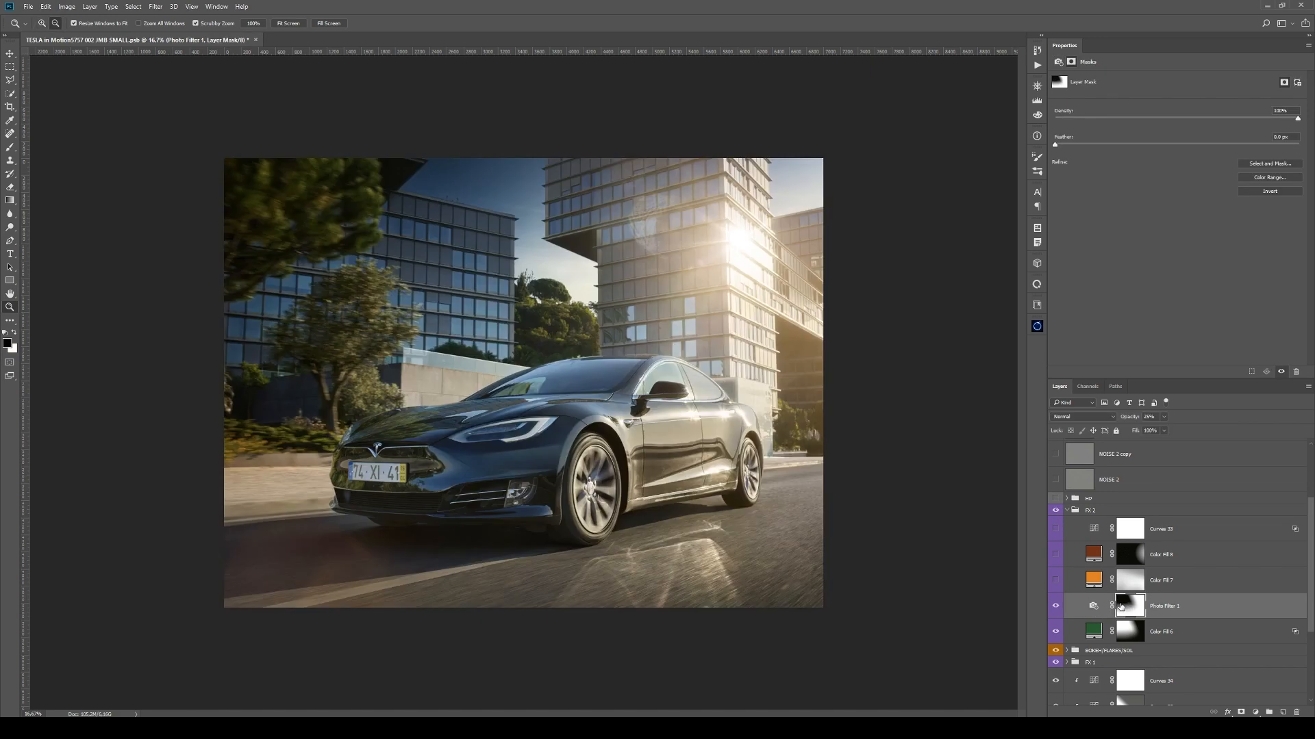
{"action": "left_click", "coordinate": [1090, 607]}
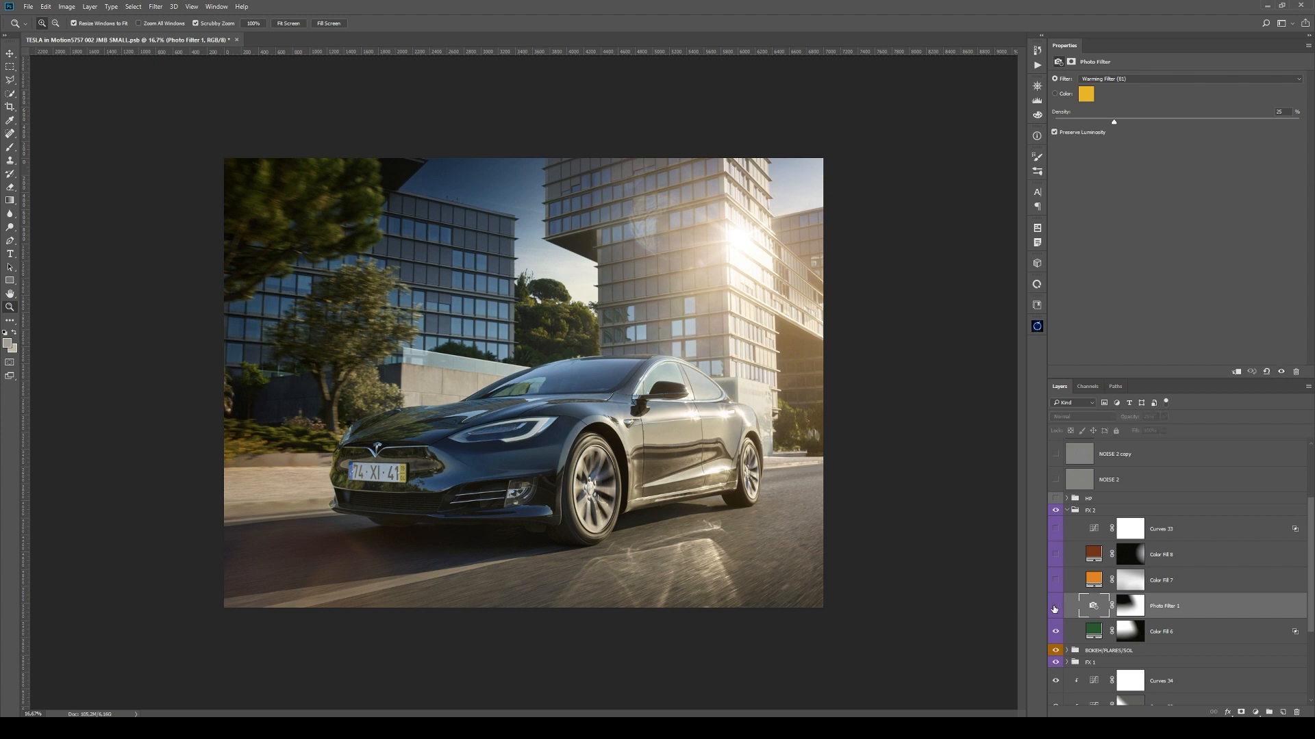
- Turn on the Color Fill 7 layer and inspect its orange fill colour and mask, leaving both unchanged
{"action": "left_click", "coordinate": [1189, 584]}
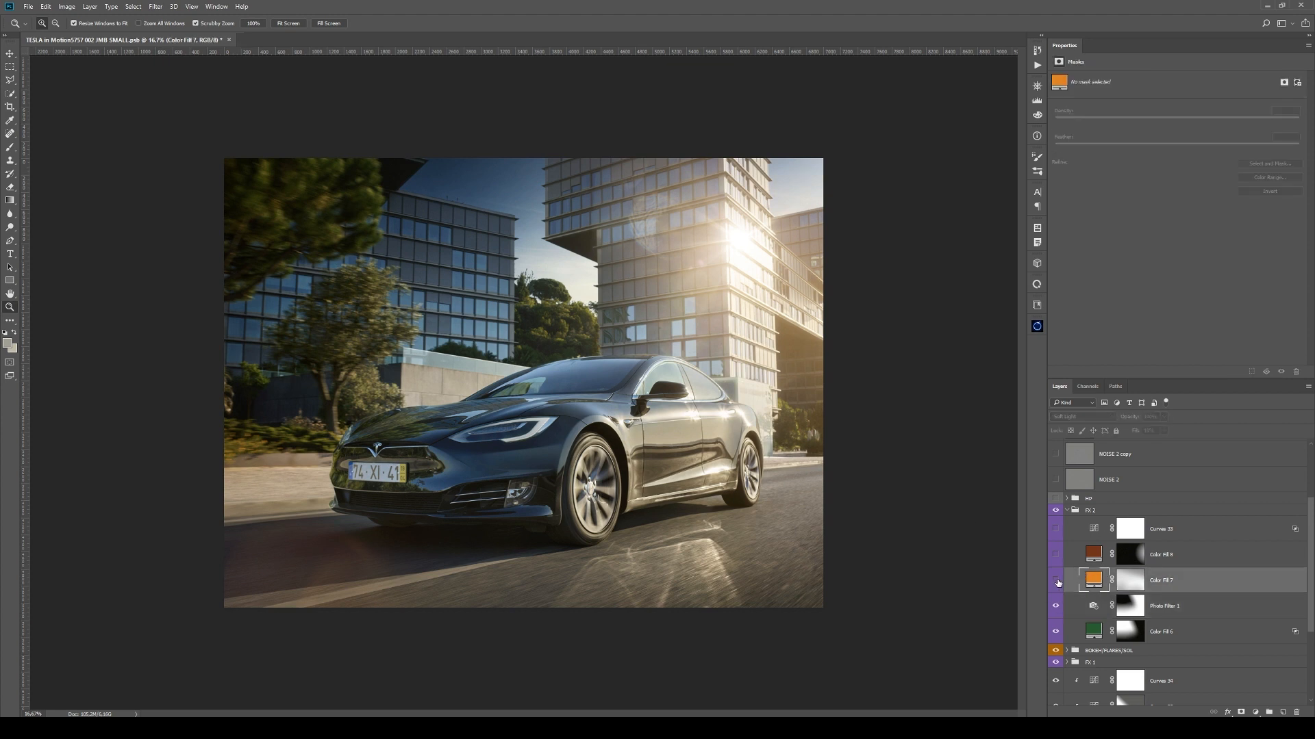
{"action": "double_click", "coordinate": [1094, 582]}
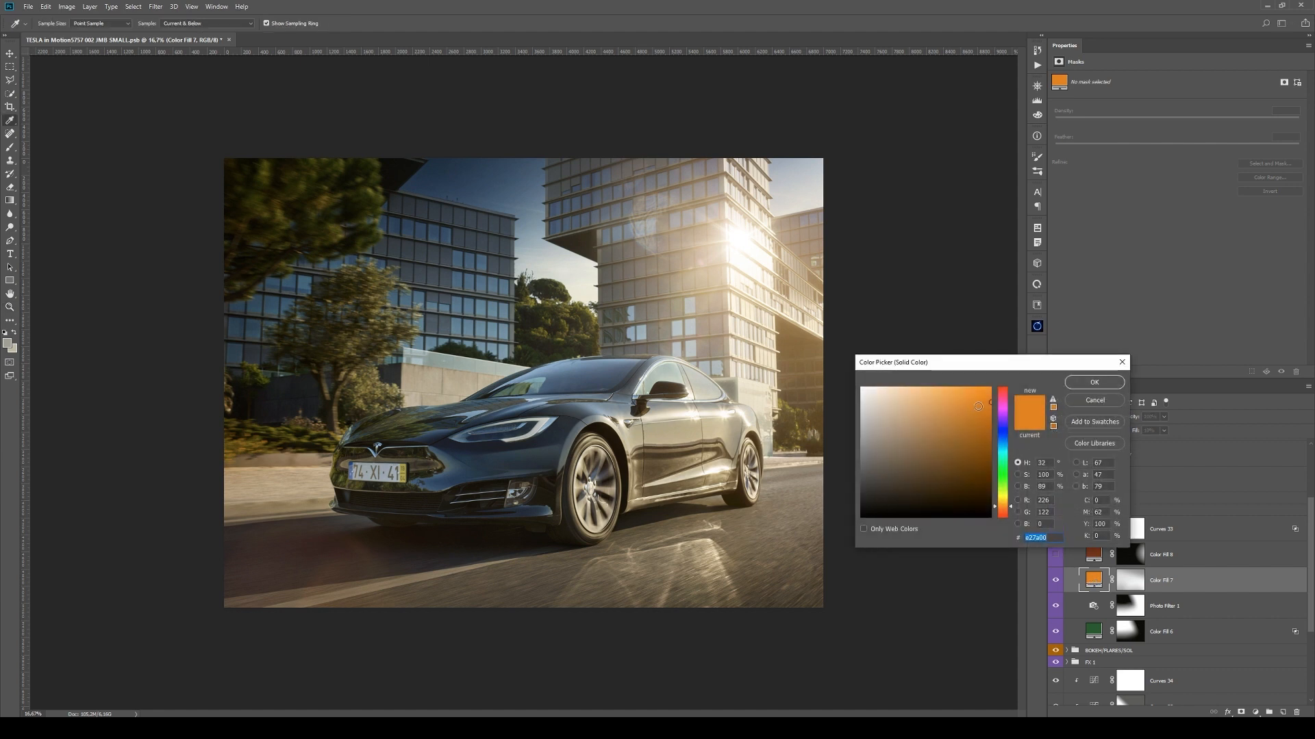
{"action": "left_click", "coordinate": [1092, 401]}
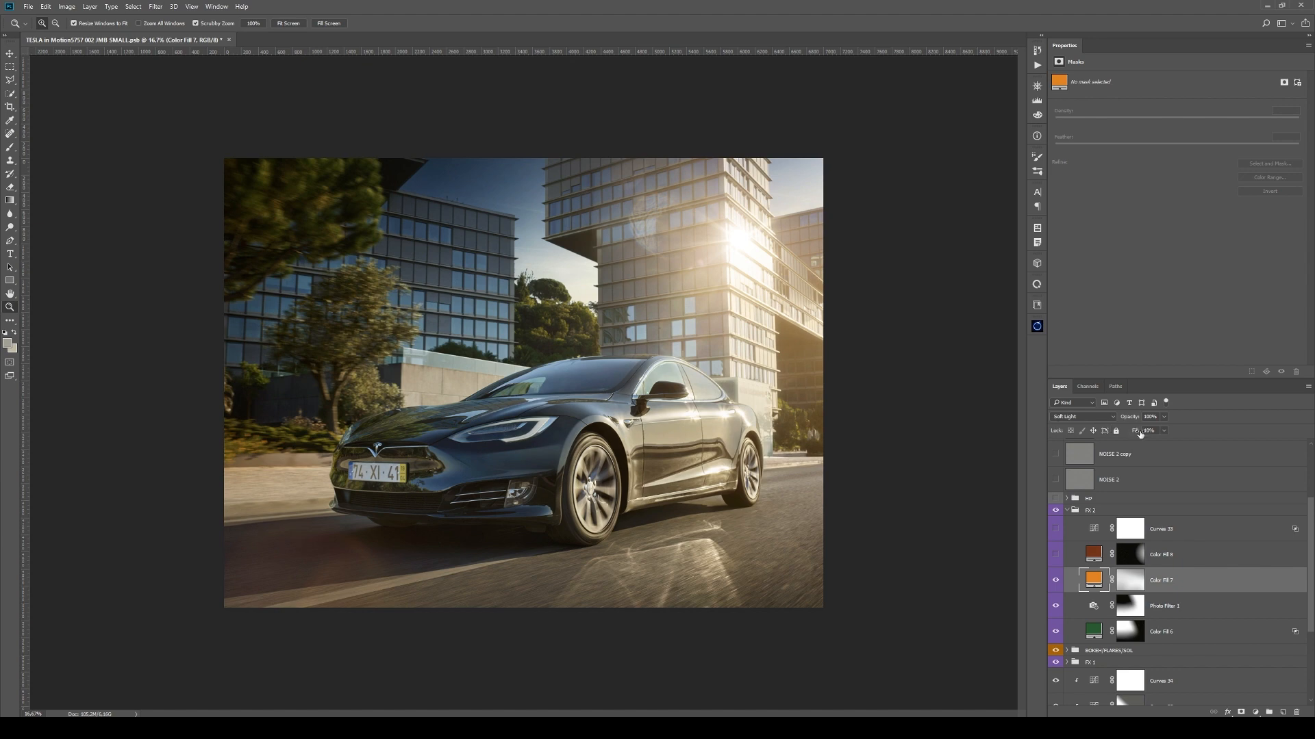
{"action": "left_click", "coordinate": [1130, 582], "text": "alt"}
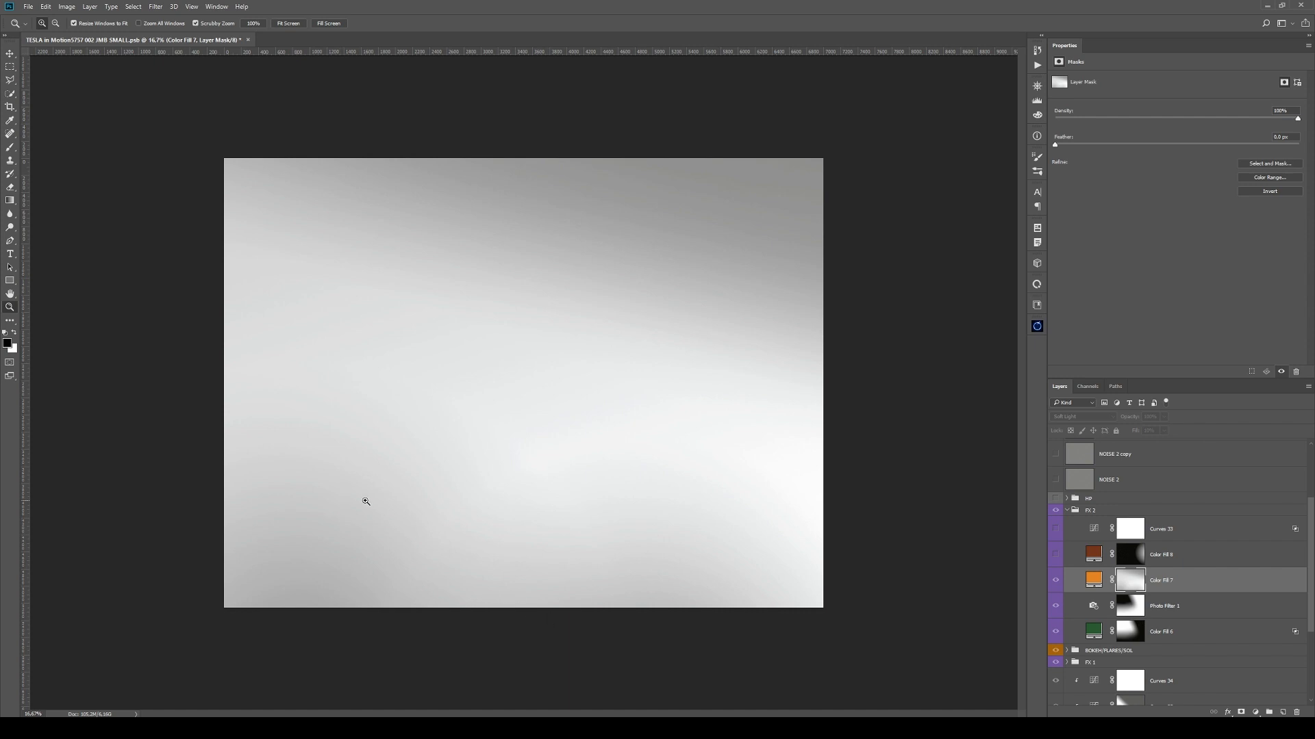
{"action": "left_click", "coordinate": [1130, 582], "text": "alt"}
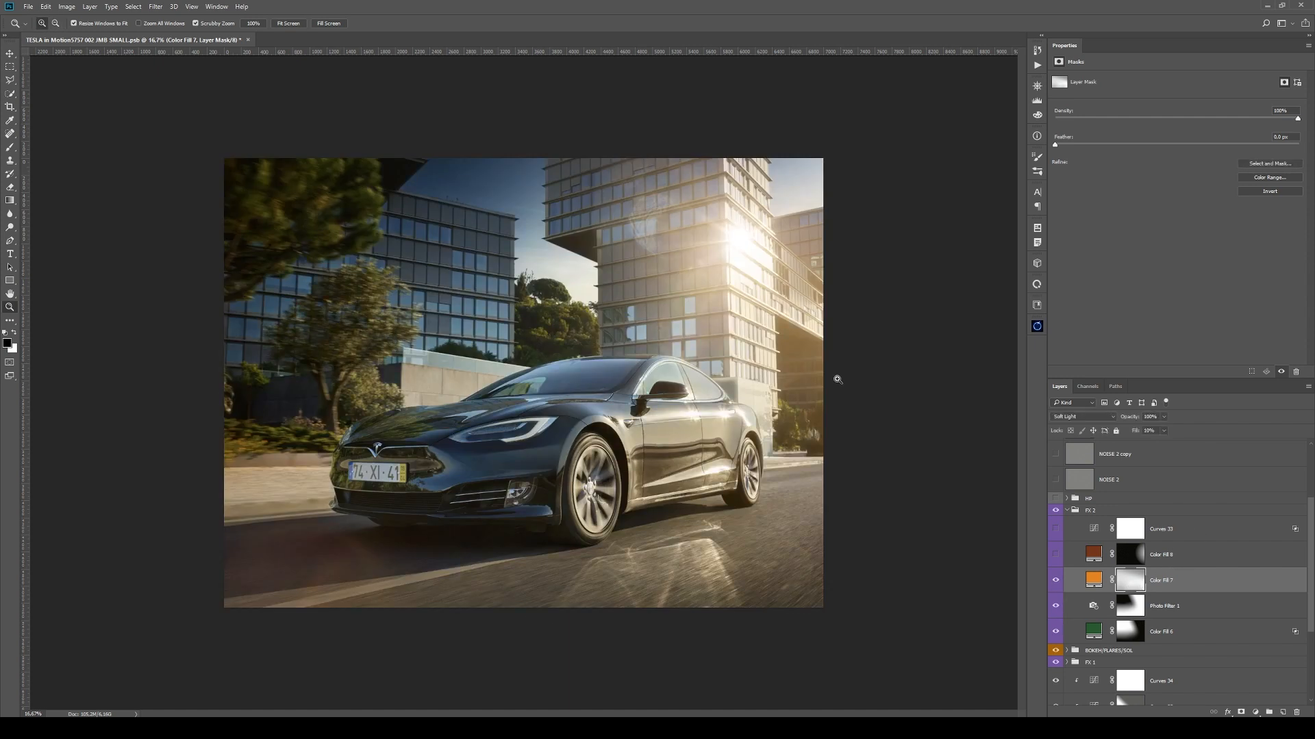
- Inspect the Color Fill 8 layer's mask, turn the layer on, and view its reddish-brown fill colour without changing it
{"action": "left_click", "coordinate": [1131, 554], "text": "alt"}
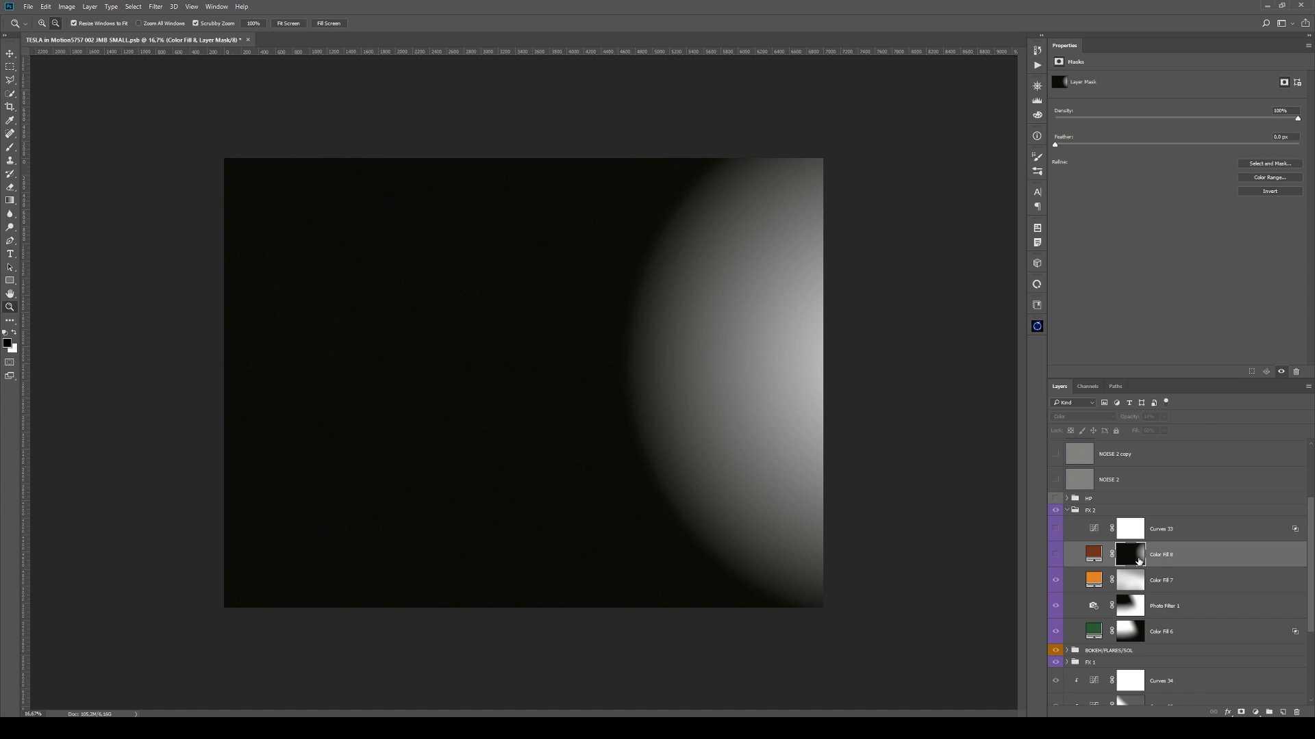
{"action": "left_click", "coordinate": [1094, 555]}
{"action": "left_click", "coordinate": [1055, 555]}
{"action": "double_click", "coordinate": [1094, 554]}
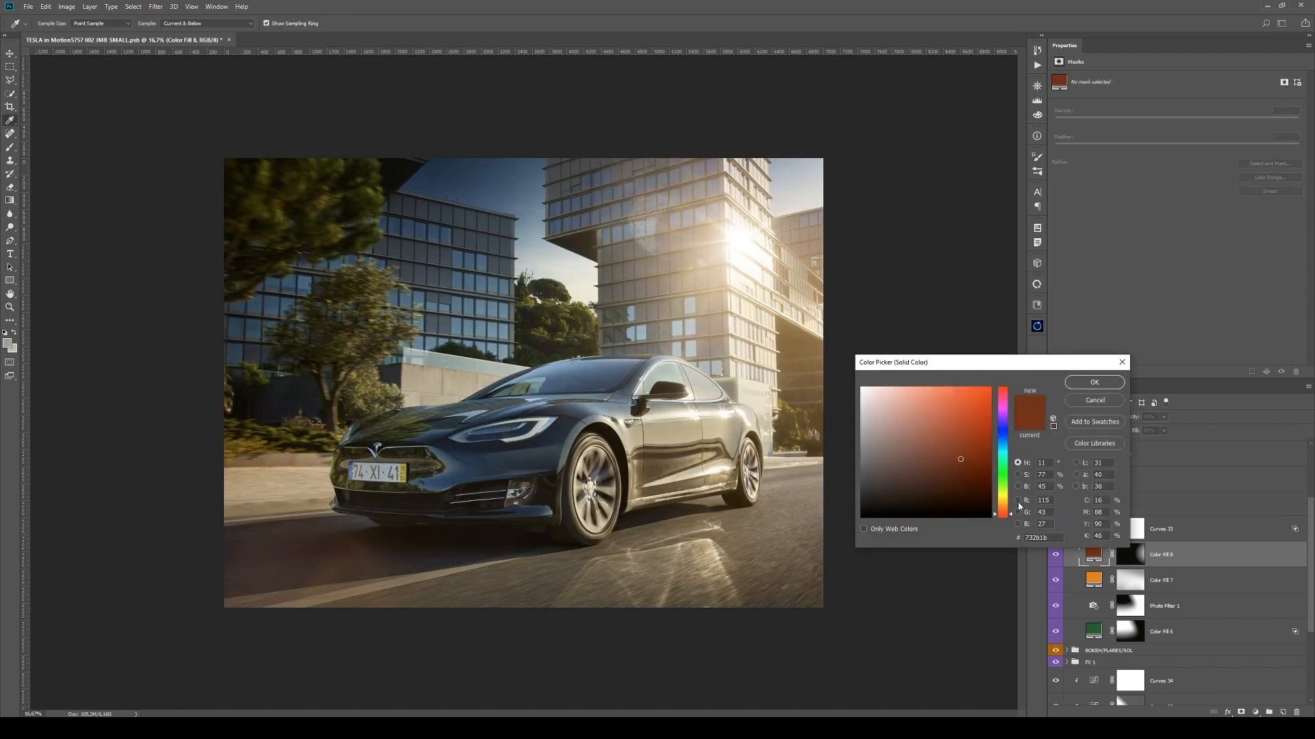
{"action": "left_click", "coordinate": [1103, 395]}
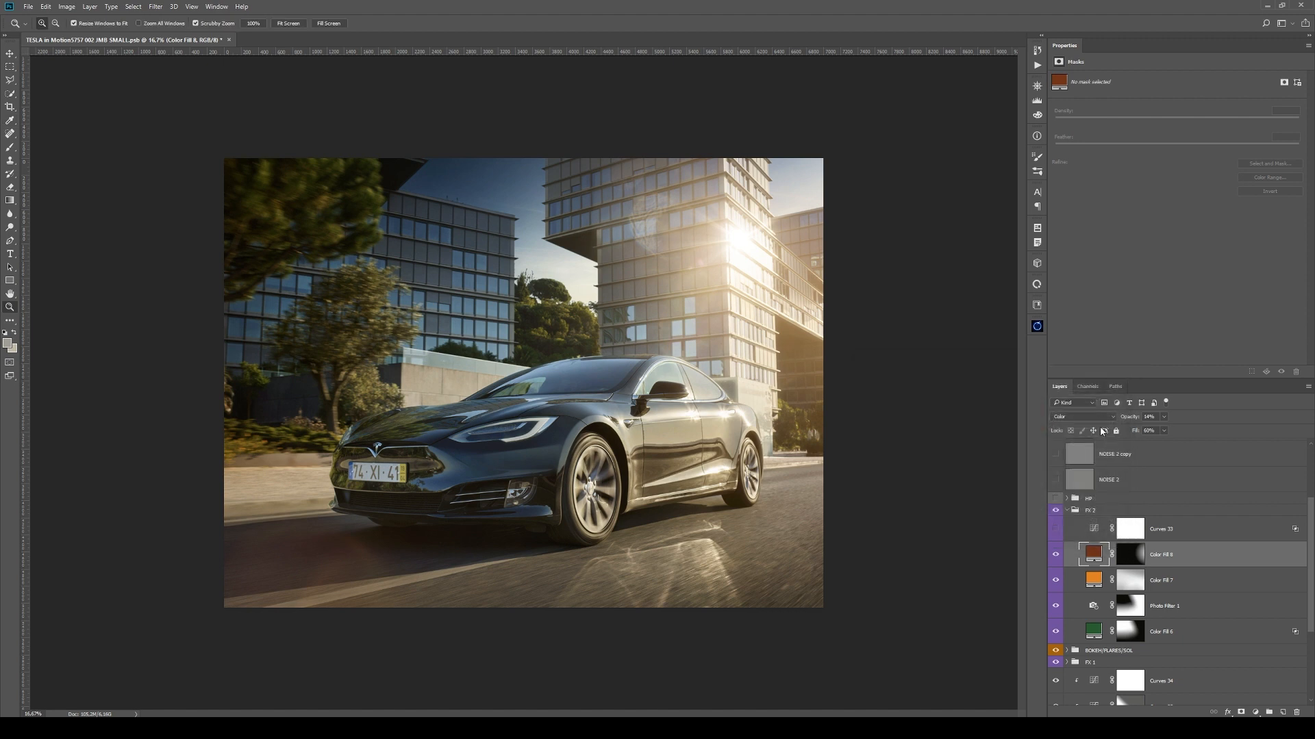
{"action": "double_click", "coordinate": [1093, 554]}
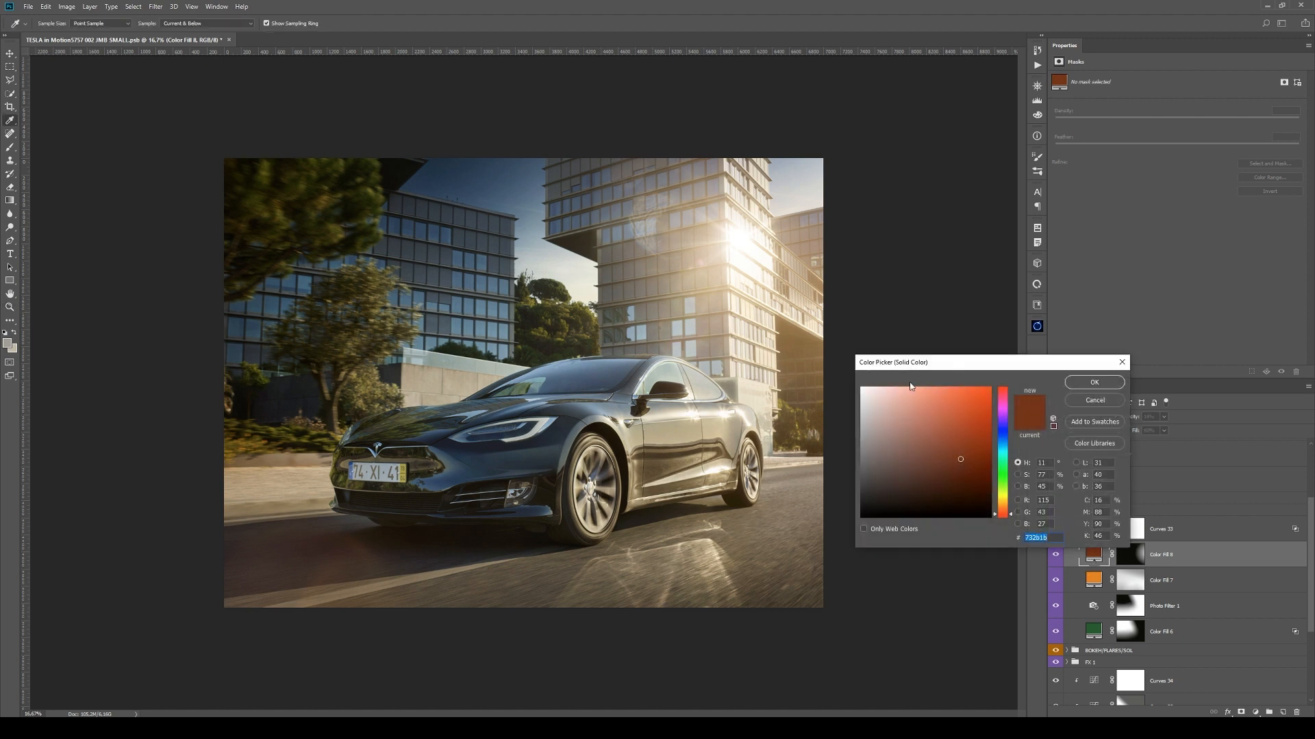
{"action": "left_click", "coordinate": [1095, 400]}
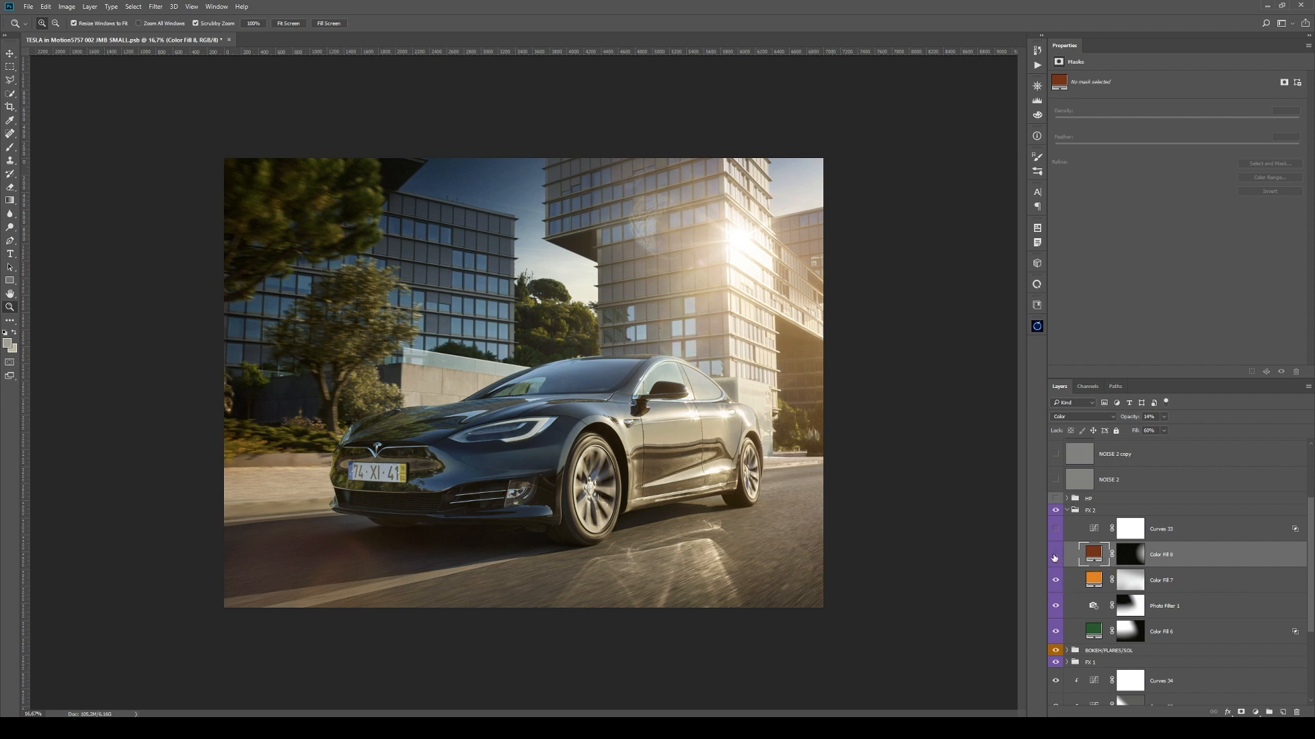
- Turn on the Curves 33 layer in the FX 2 group and compare the image with and without it
{"action": "left_click", "coordinate": [1167, 531]}
{"action": "left_click", "coordinate": [1056, 530]}
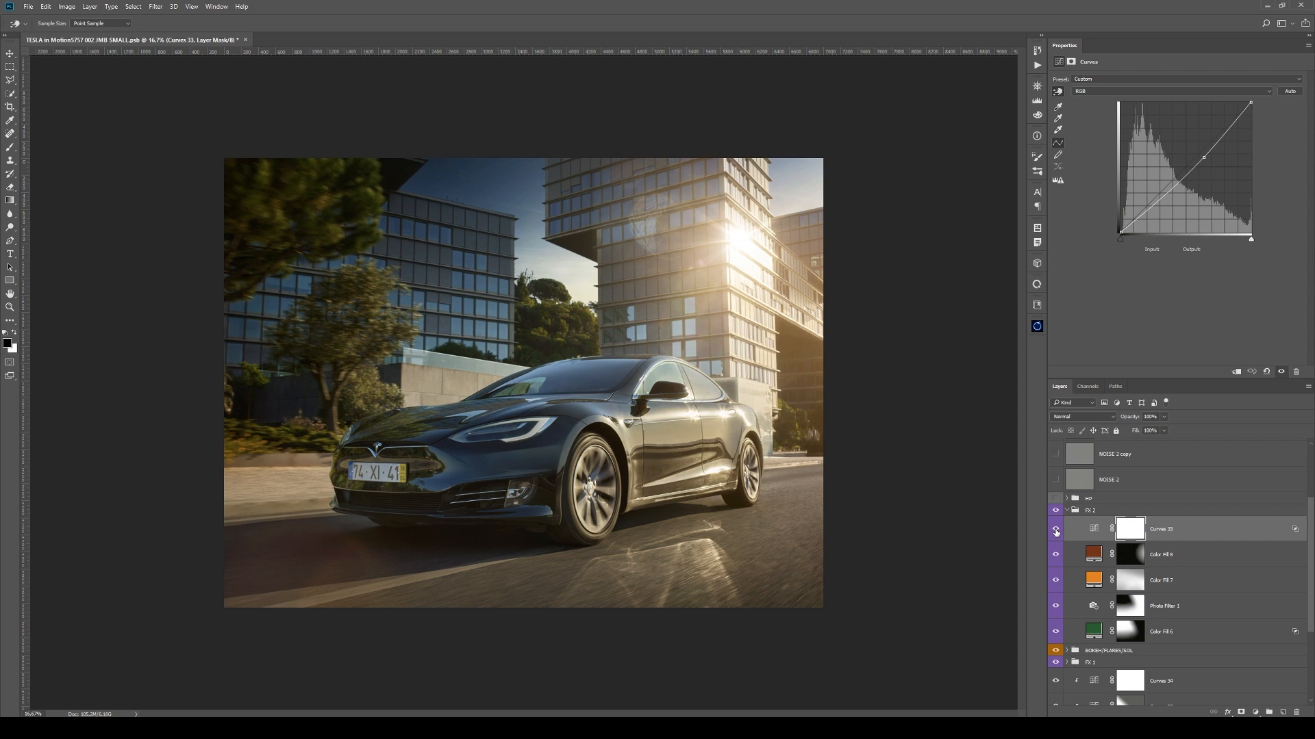
{"action": "left_click", "coordinate": [1056, 531]}
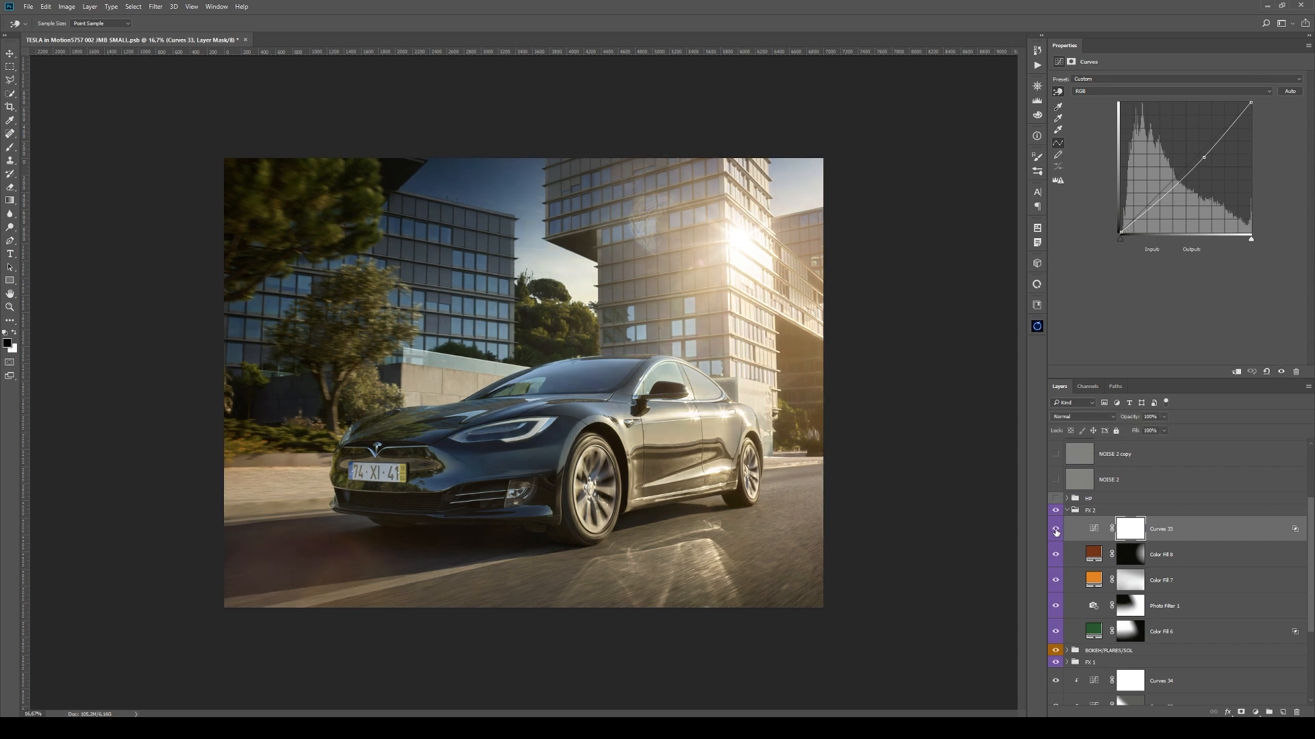
{"action": "left_click", "coordinate": [1056, 530]}
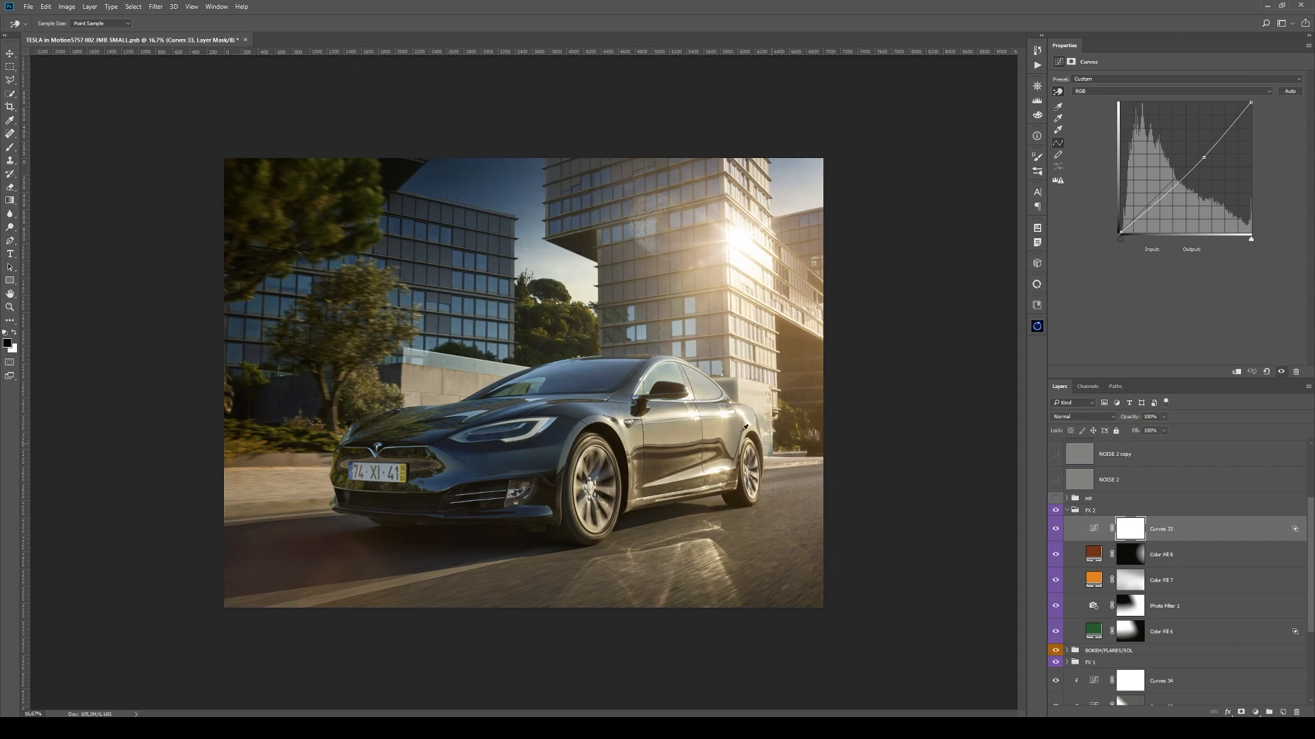
- Inspect the Curves 33 layer's blending options and Blend If ranges, and recheck its effect by switching the layer off and on
{"action": "left_click", "coordinate": [1255, 538]}
{"action": "key", "text": "h"}
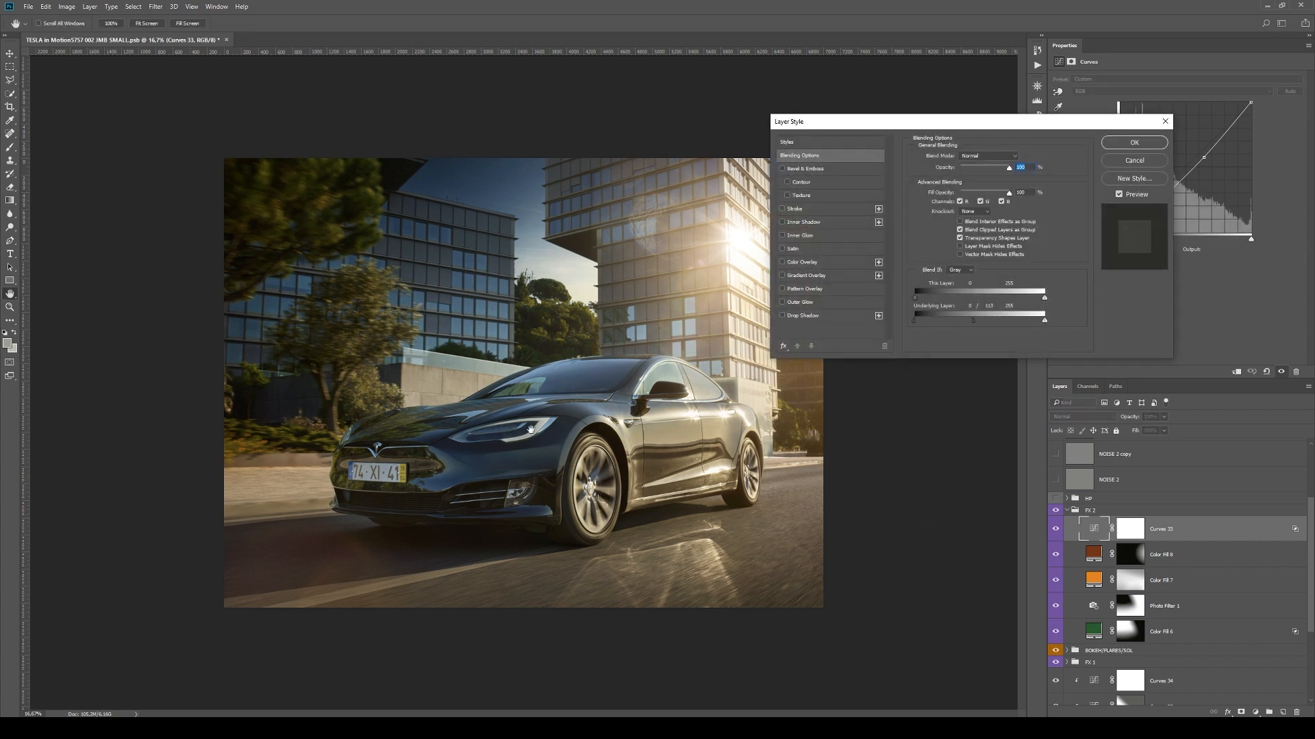
{"action": "left_click", "coordinate": [1145, 151]}
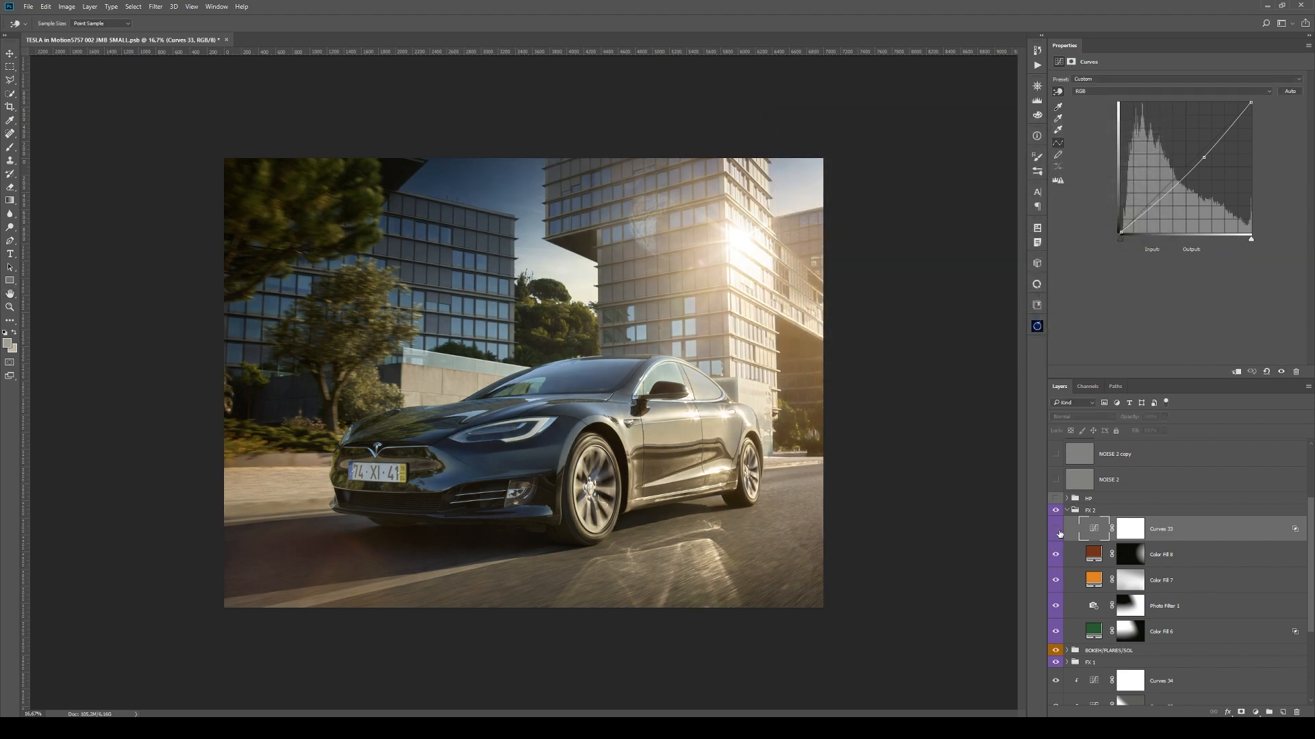
{"action": "left_click", "coordinate": [1057, 529]}
{"action": "left_click", "coordinate": [1056, 530]}
{"action": "left_click", "coordinate": [1056, 530]}
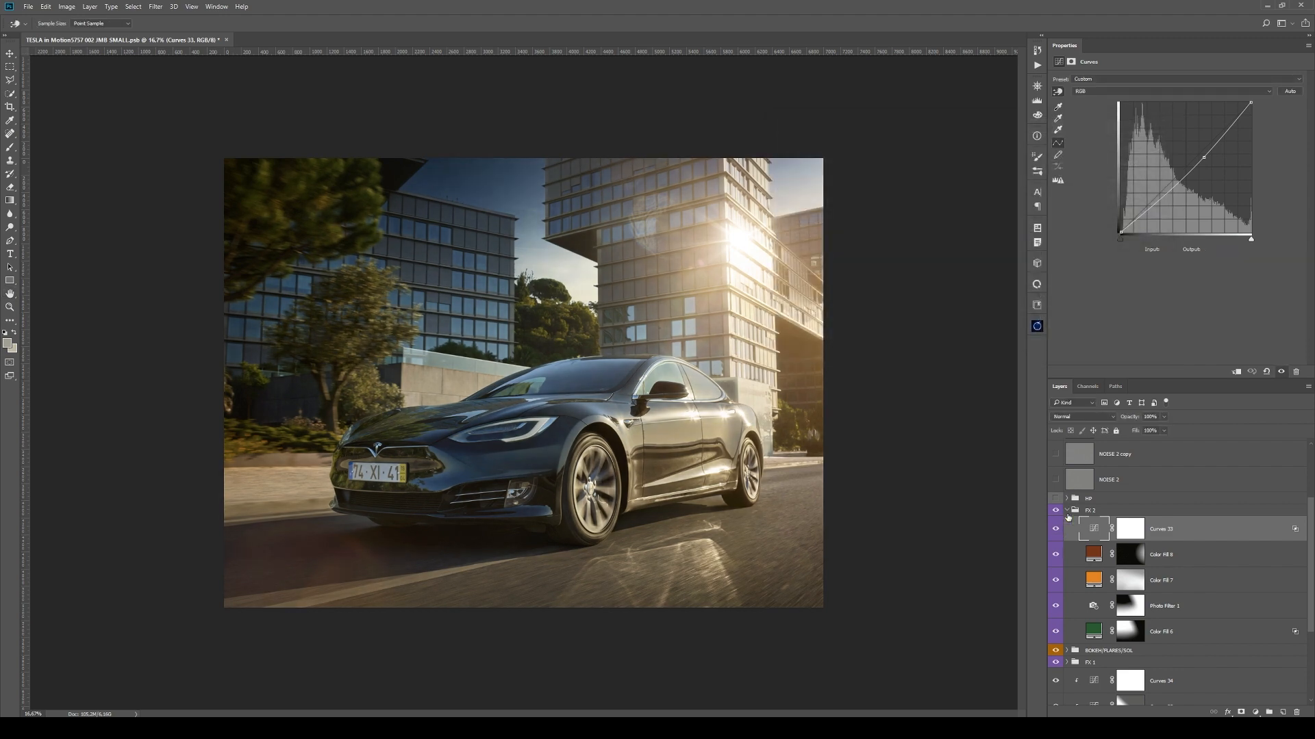
- Collapse the FX 2 group, turn on and expand the HP group, and check the blending settings of hp 9 and hp 30
{"action": "left_click", "coordinate": [1066, 510]}
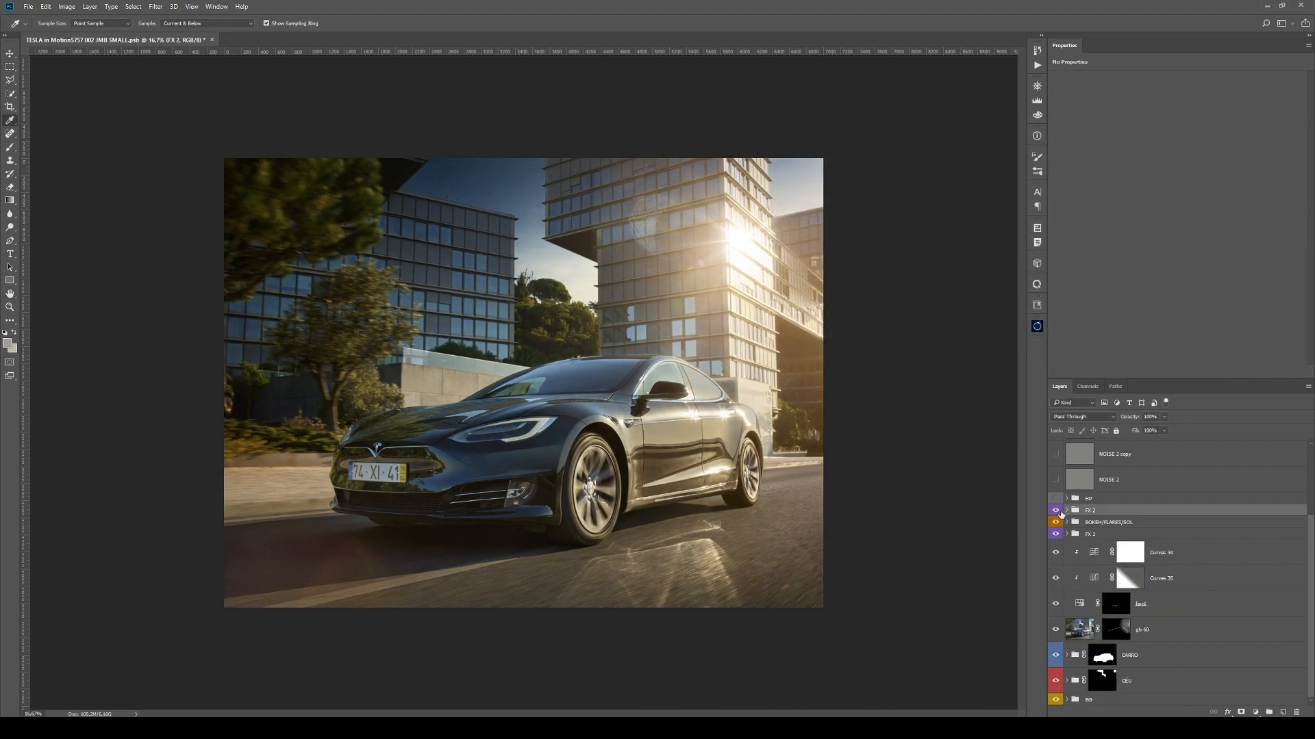
{"action": "scroll", "coordinate": [1061, 514], "scroll_direction": "up", "scroll_amount": 1}
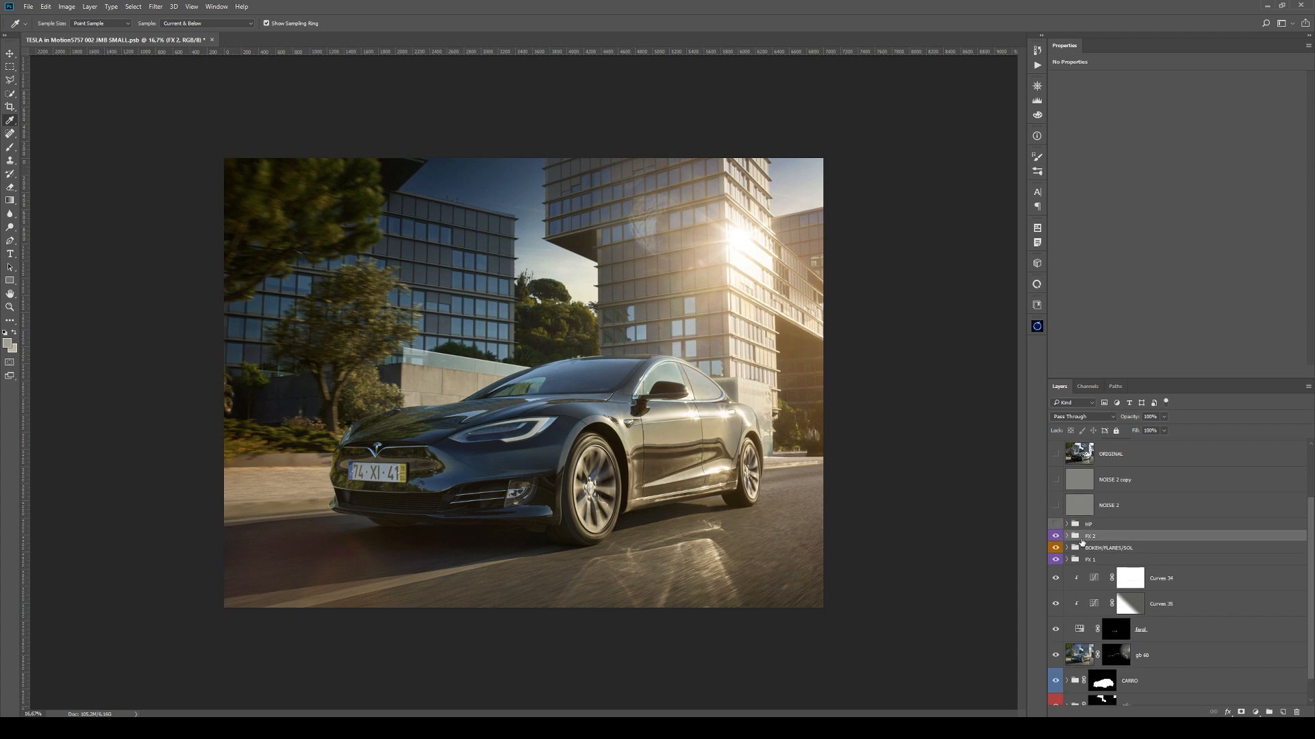
{"action": "left_click", "coordinate": [1055, 525]}
{"action": "left_click", "coordinate": [1066, 525]}
{"action": "left_click", "coordinate": [1150, 548]}
{"action": "left_click", "coordinate": [1134, 577]}
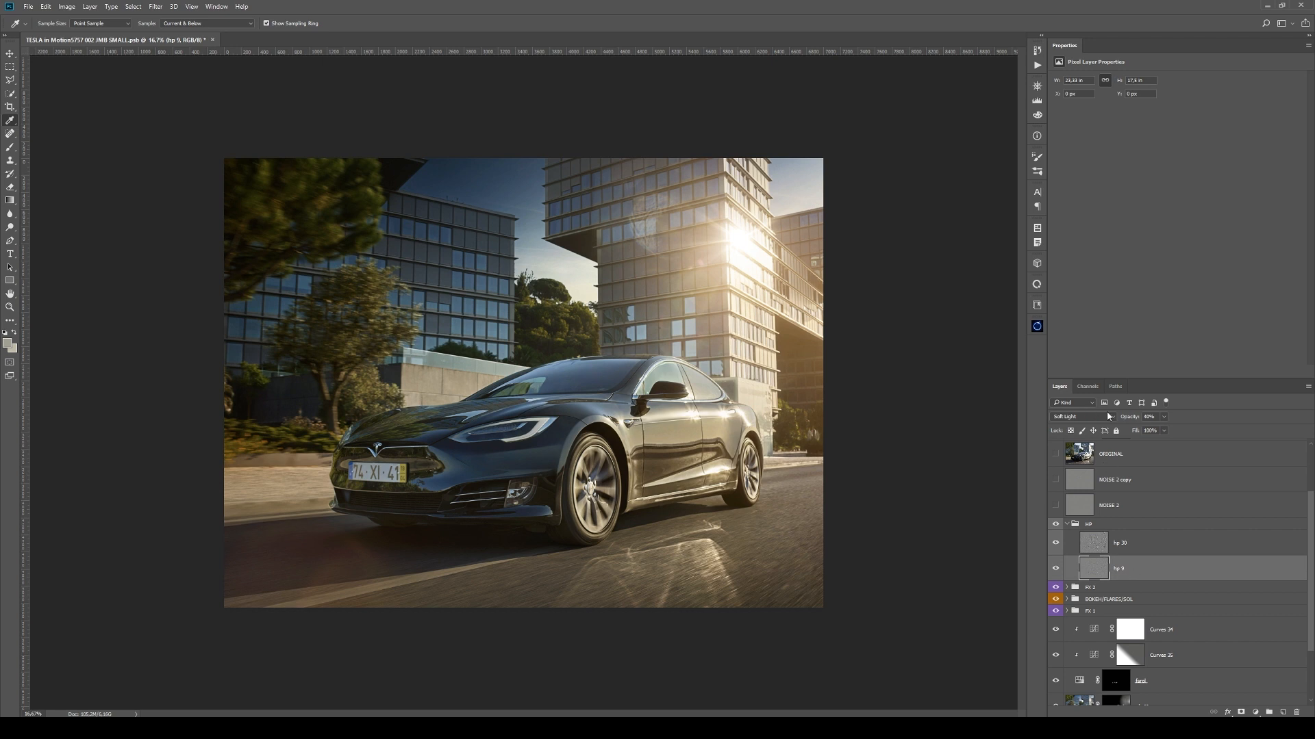
{"action": "left_click", "coordinate": [1140, 551]}
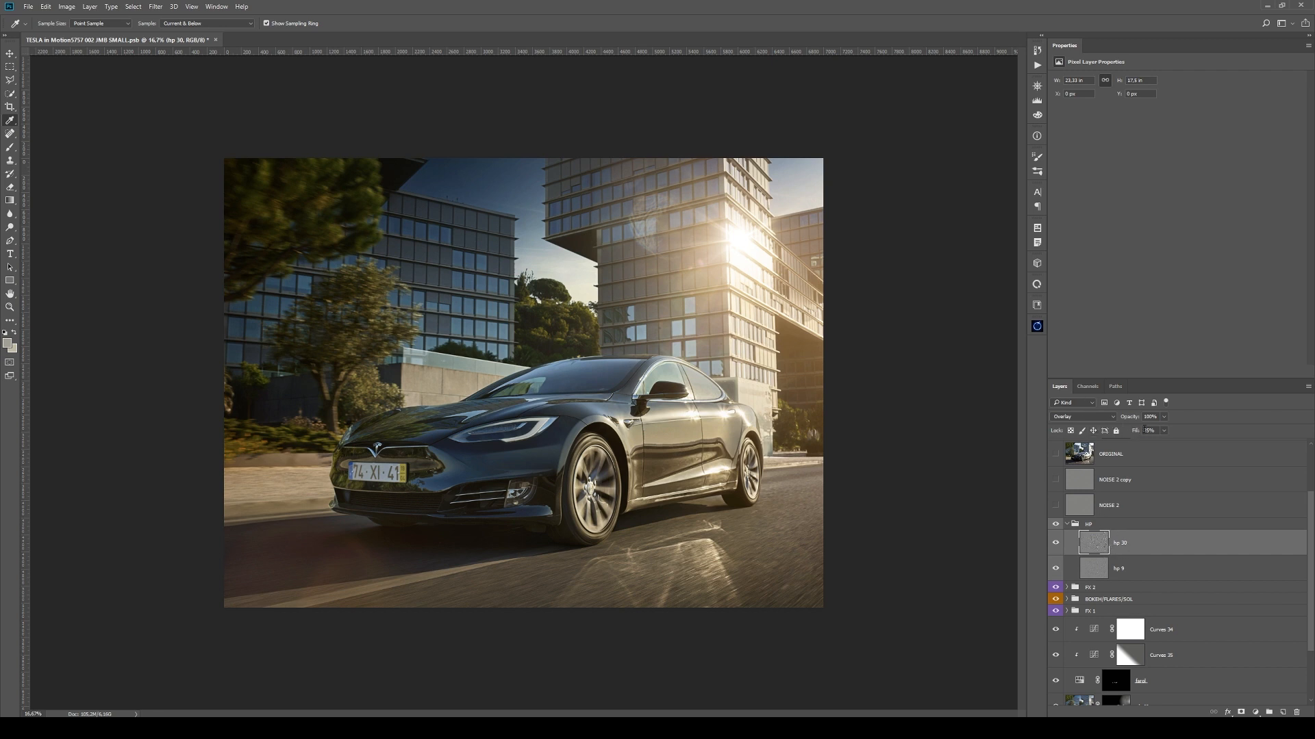
- Examine the car's side at 66.7% zoom with the hp 30 sharpening layer switched off and on
{"action": "key", "text": "v"}
{"action": "key", "text": "ctrl+space"}
{"action": "left_click", "coordinate": [709, 445]}
{"action": "left_click_drag", "start_coordinate": [708, 446], "coordinate": [706, 447]}
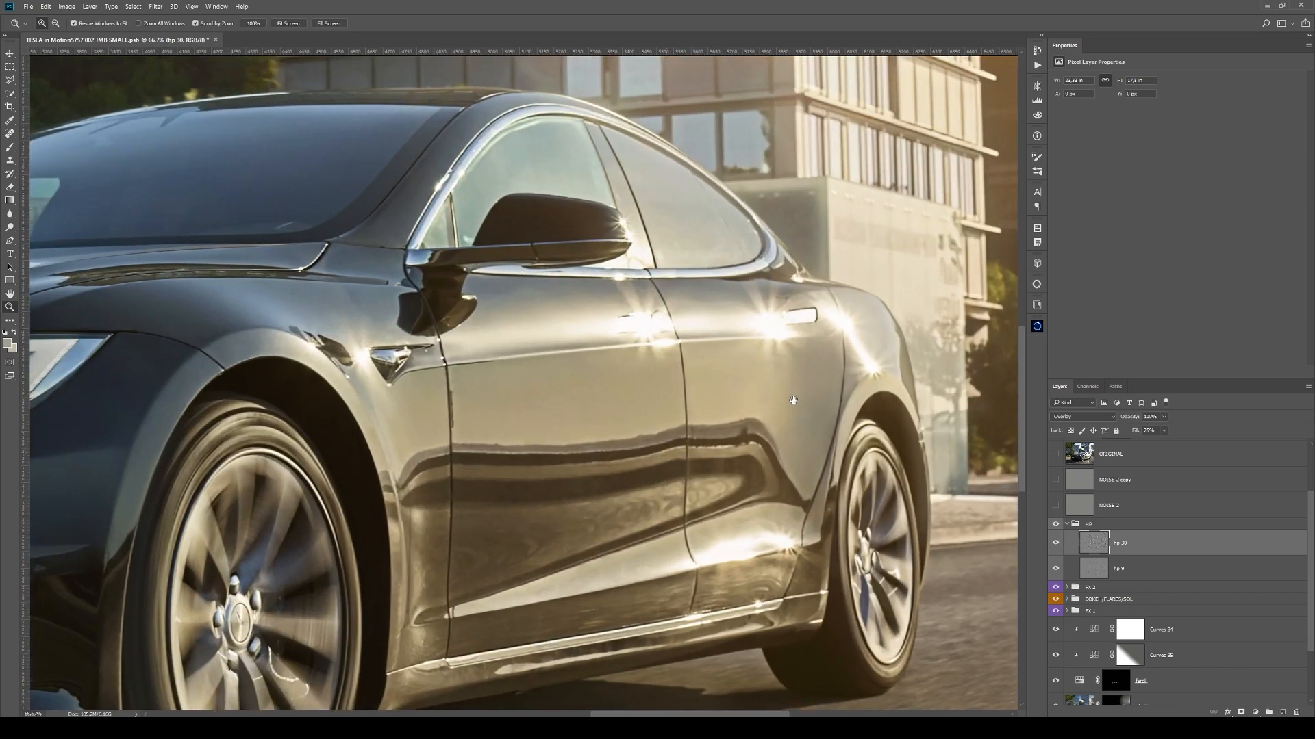
{"action": "left_click_drag", "start_coordinate": [792, 400], "coordinate": [903, 345]}
{"action": "left_click", "coordinate": [1056, 545]}
{"action": "left_click", "coordinate": [1056, 545]}
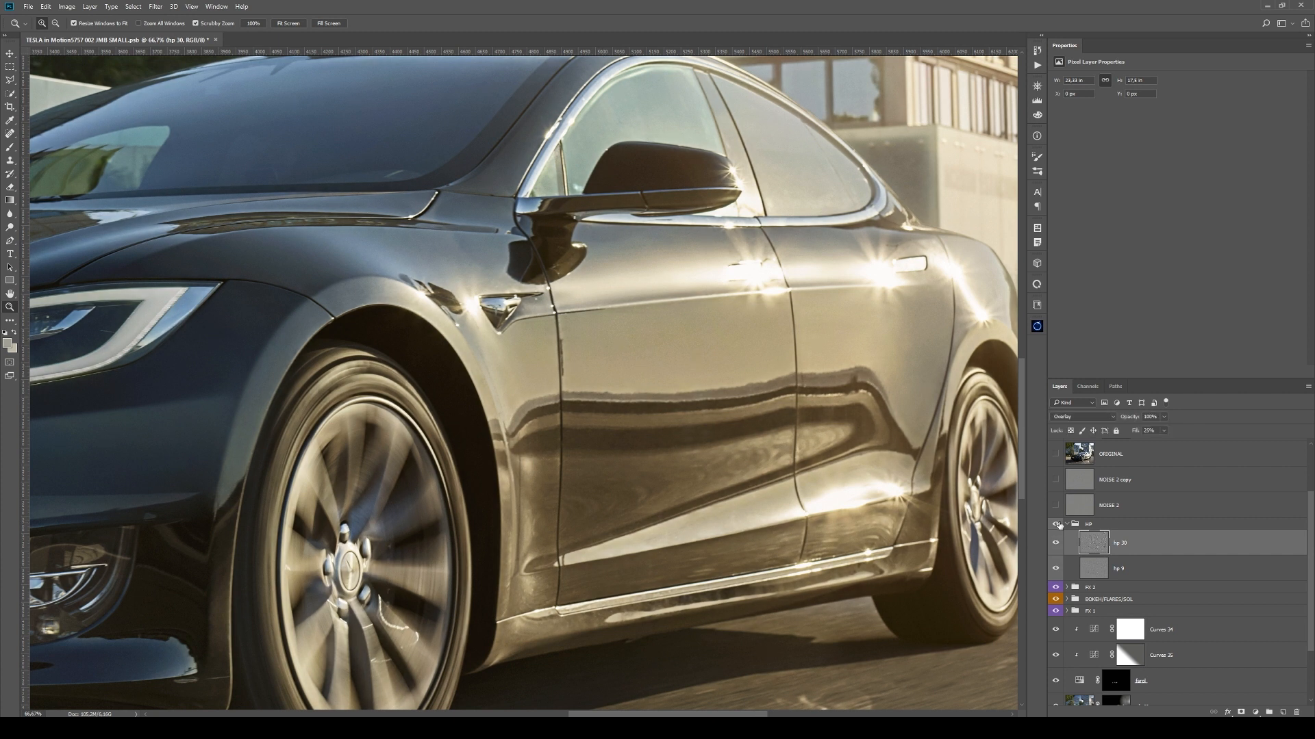
{"action": "left_click", "coordinate": [1056, 548]}
- Select the hp 9 layer and compare the car's detail with it hidden and shown
{"action": "left_click", "coordinate": [1119, 572]}
{"action": "left_click", "coordinate": [1055, 569]}
{"action": "left_click", "coordinate": [1057, 571]}
{"action": "left_click", "coordinate": [1057, 571]}
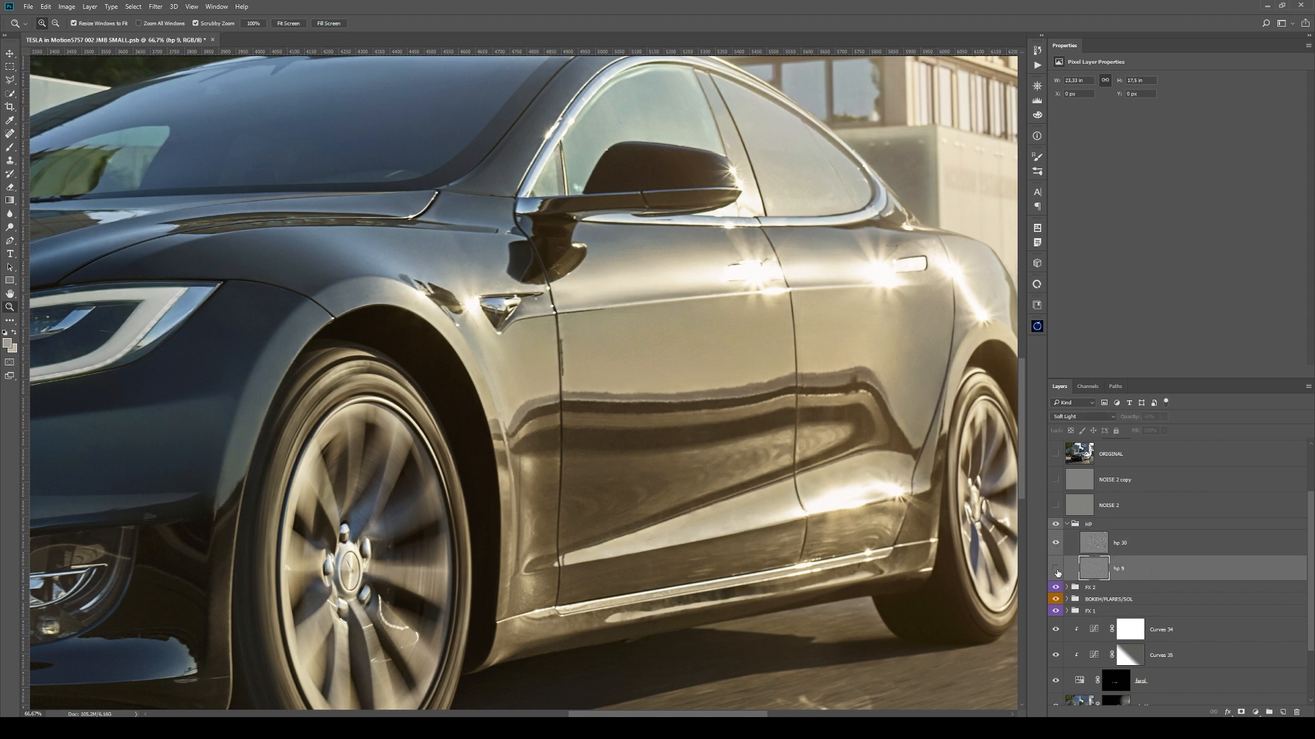
{"action": "left_click", "coordinate": [1057, 571]}
- Examine hp 9's effect around the front wheel arch at 200% zoom, and collapse the HP group
{"action": "left_click_drag", "start_coordinate": [323, 359], "coordinate": [649, 436]}
{"action": "left_click", "coordinate": [1056, 571]}
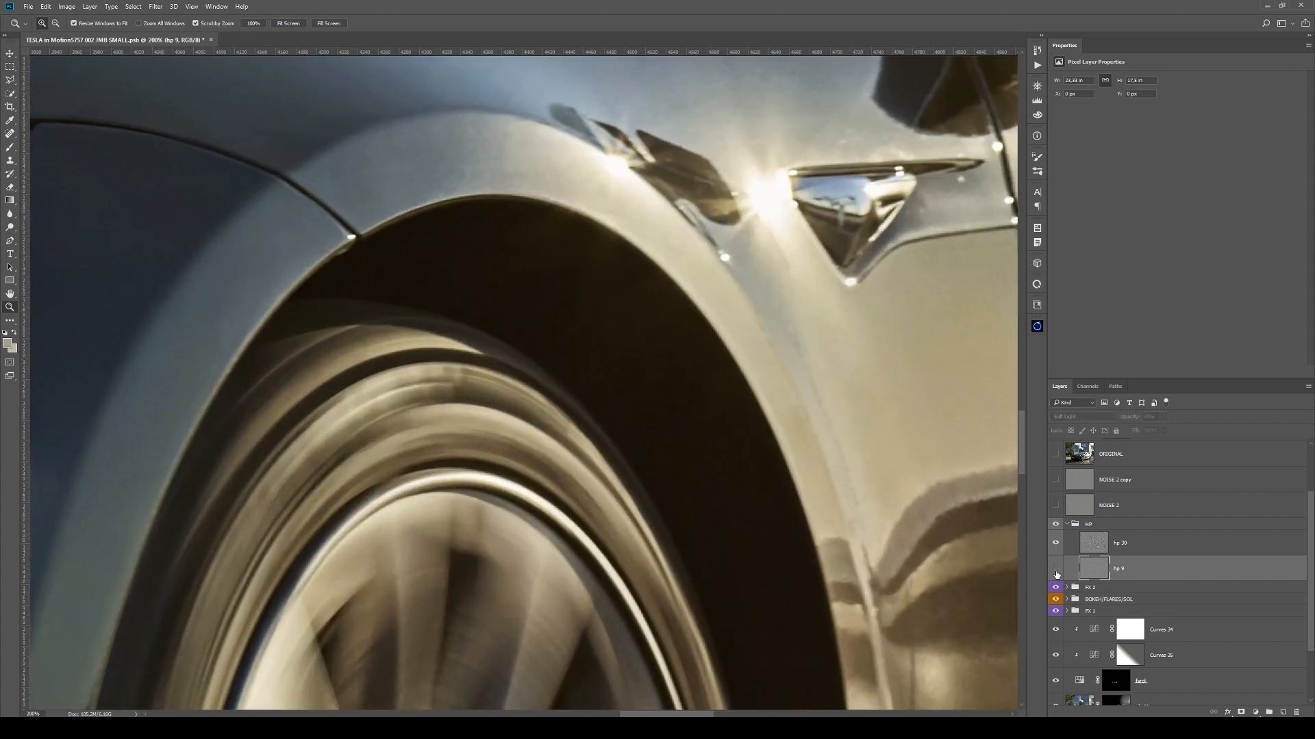
{"action": "left_click", "coordinate": [1056, 571]}
{"action": "left_click", "coordinate": [738, 488], "text": "alt"}
{"action": "left_click", "coordinate": [487, 502]}
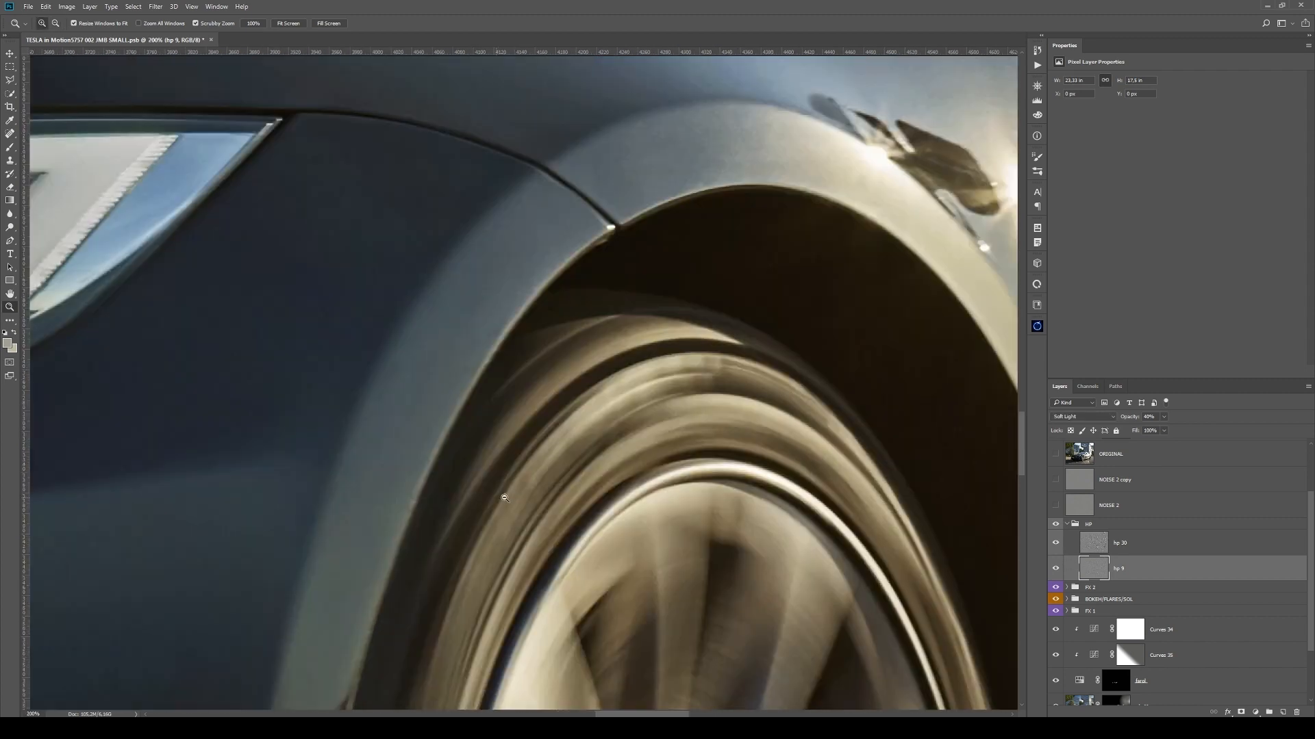
{"action": "left_click", "coordinate": [510, 498], "text": "alt"}
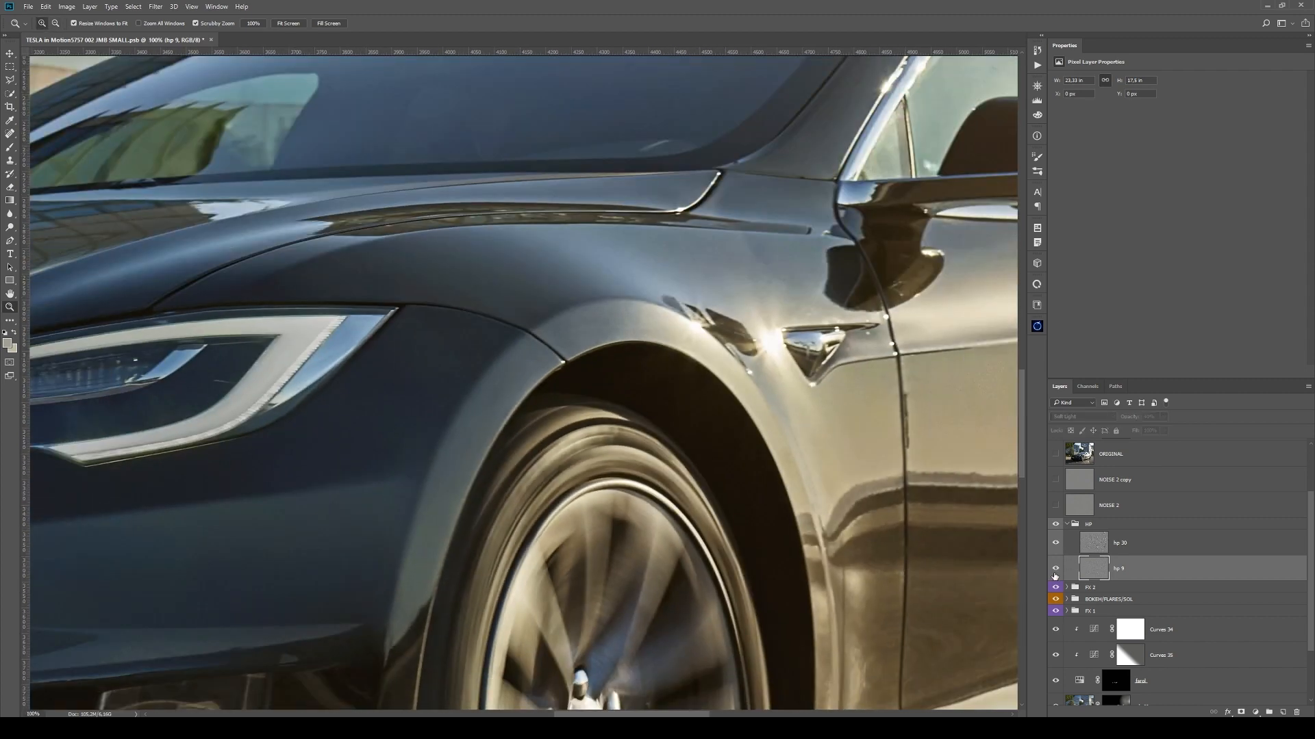
{"action": "left_click", "coordinate": [781, 480], "text": "alt"}
{"action": "left_click", "coordinate": [782, 481], "text": "alt"}
{"action": "left_click", "coordinate": [781, 481], "text": "alt"}
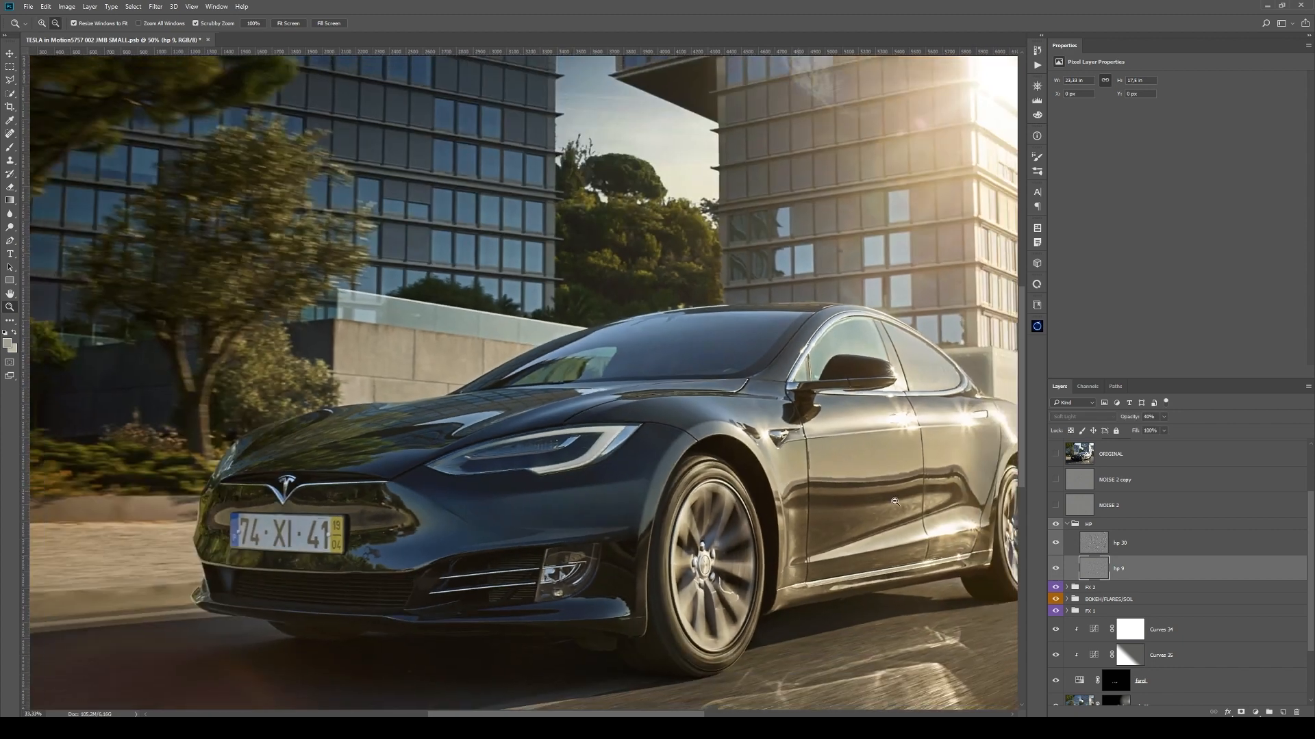
{"action": "left_click", "coordinate": [781, 480], "text": "alt"}
{"action": "left_click", "coordinate": [1066, 524]}
{"action": "left_click", "coordinate": [1122, 513]}
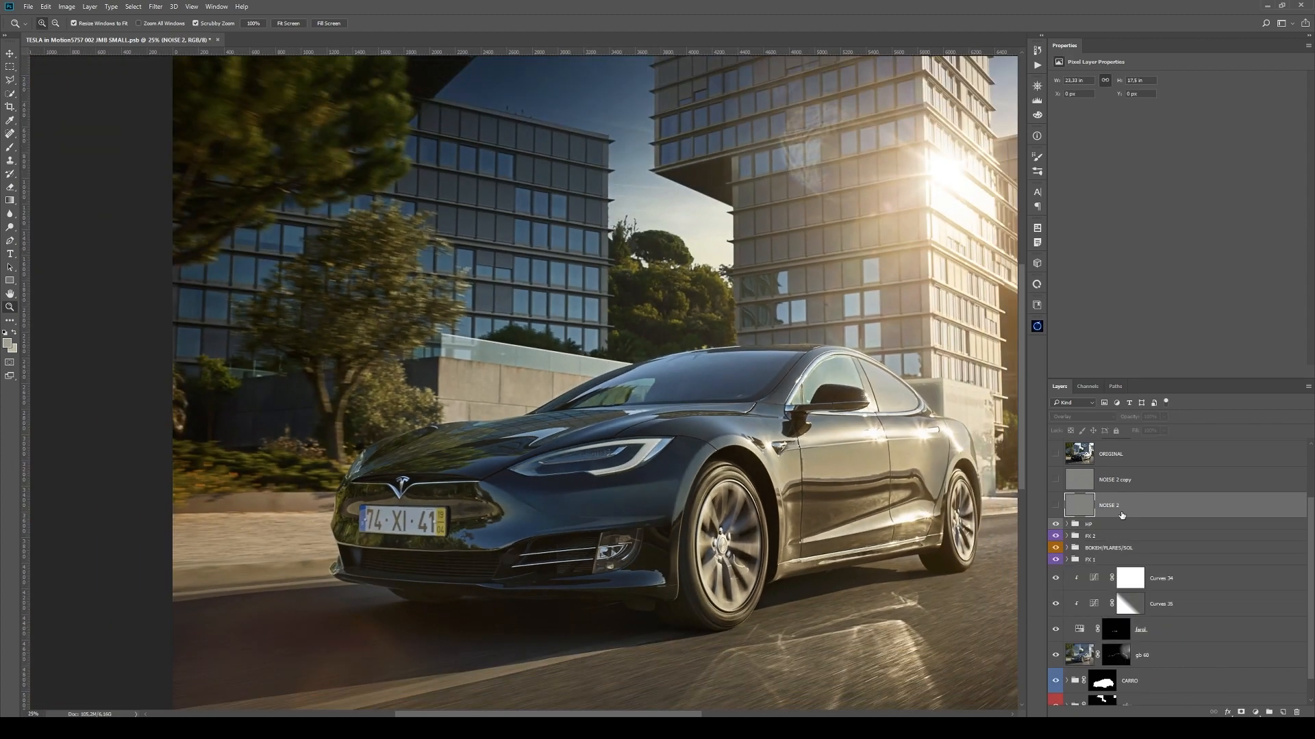
{"action": "left_click", "coordinate": [1124, 480]}
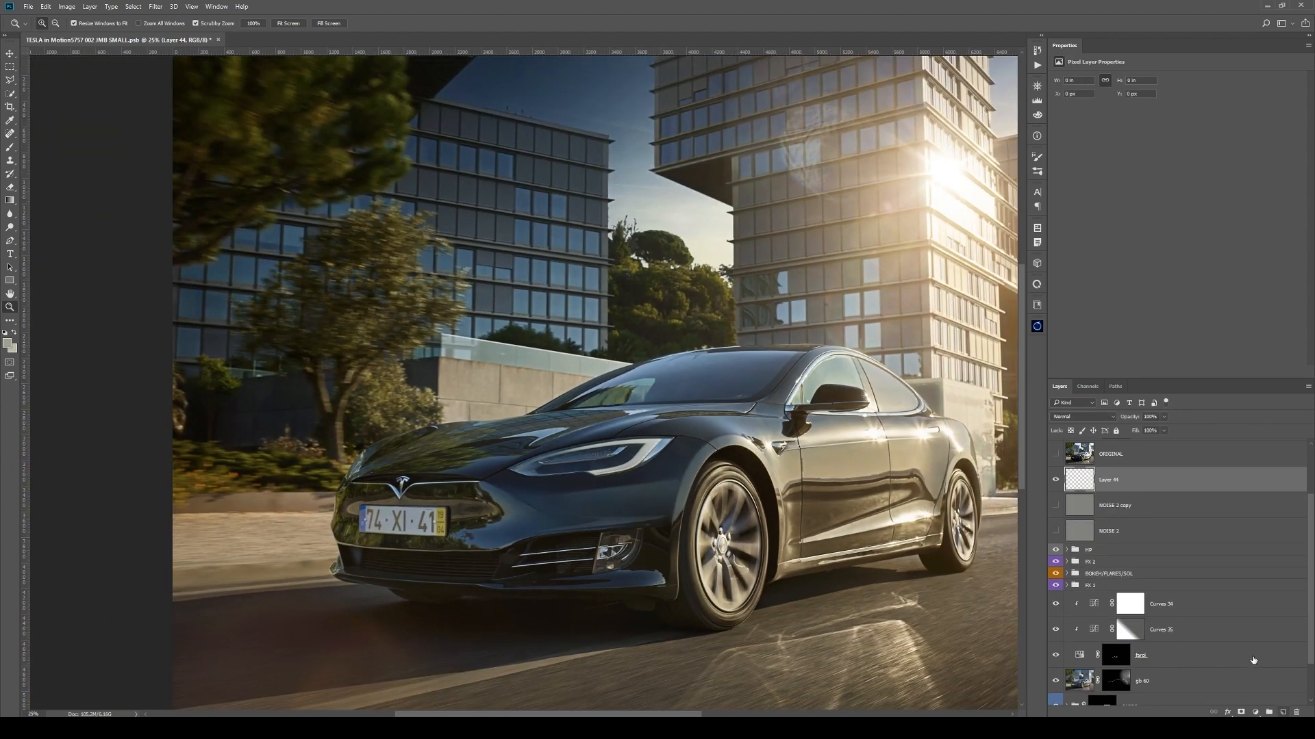
{"action": "left_click", "coordinate": [1282, 713], "text": "alt"}
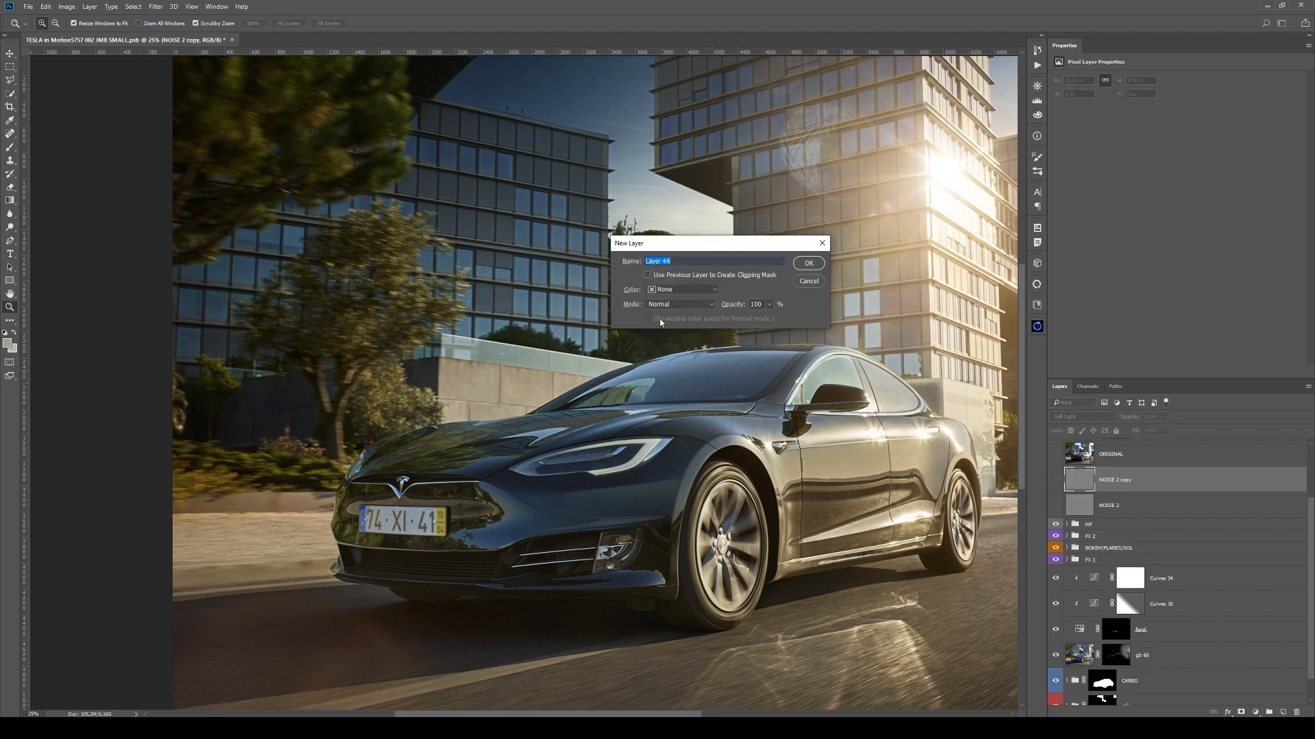
{"action": "left_click", "coordinate": [698, 304]}
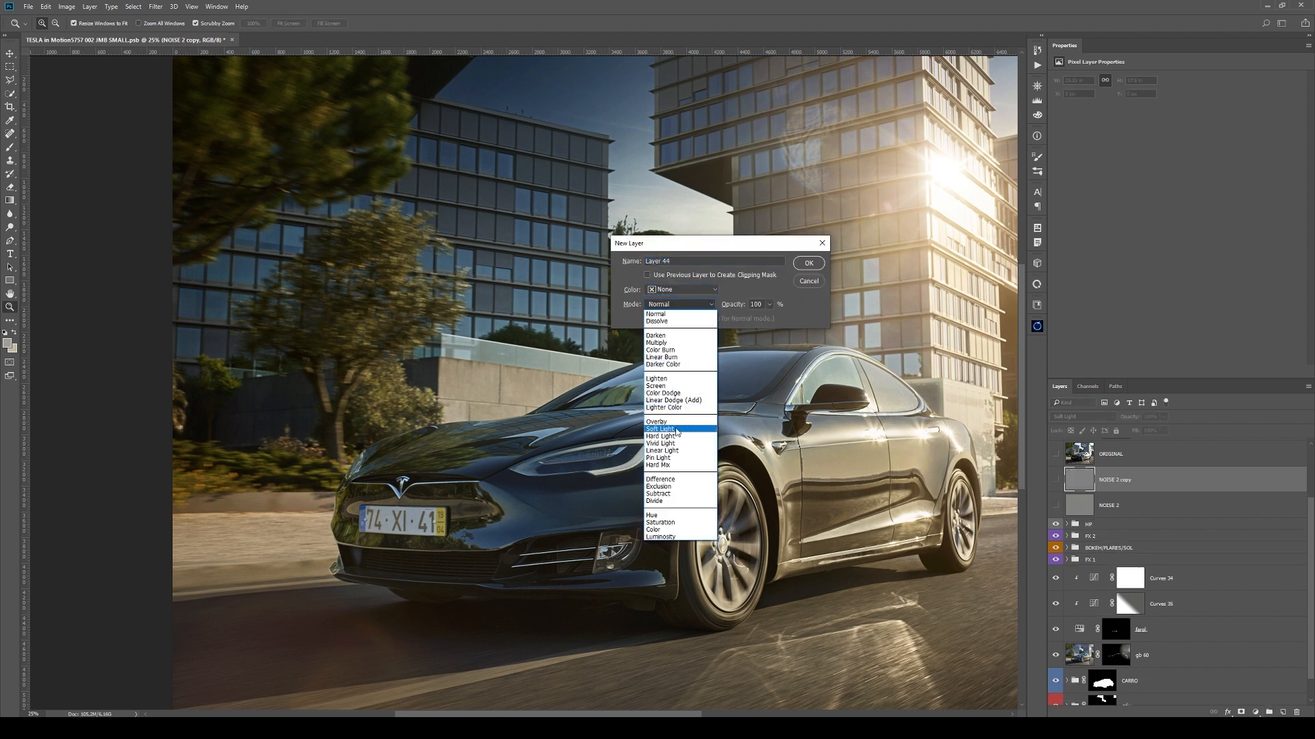
{"action": "left_click", "coordinate": [781, 316]}
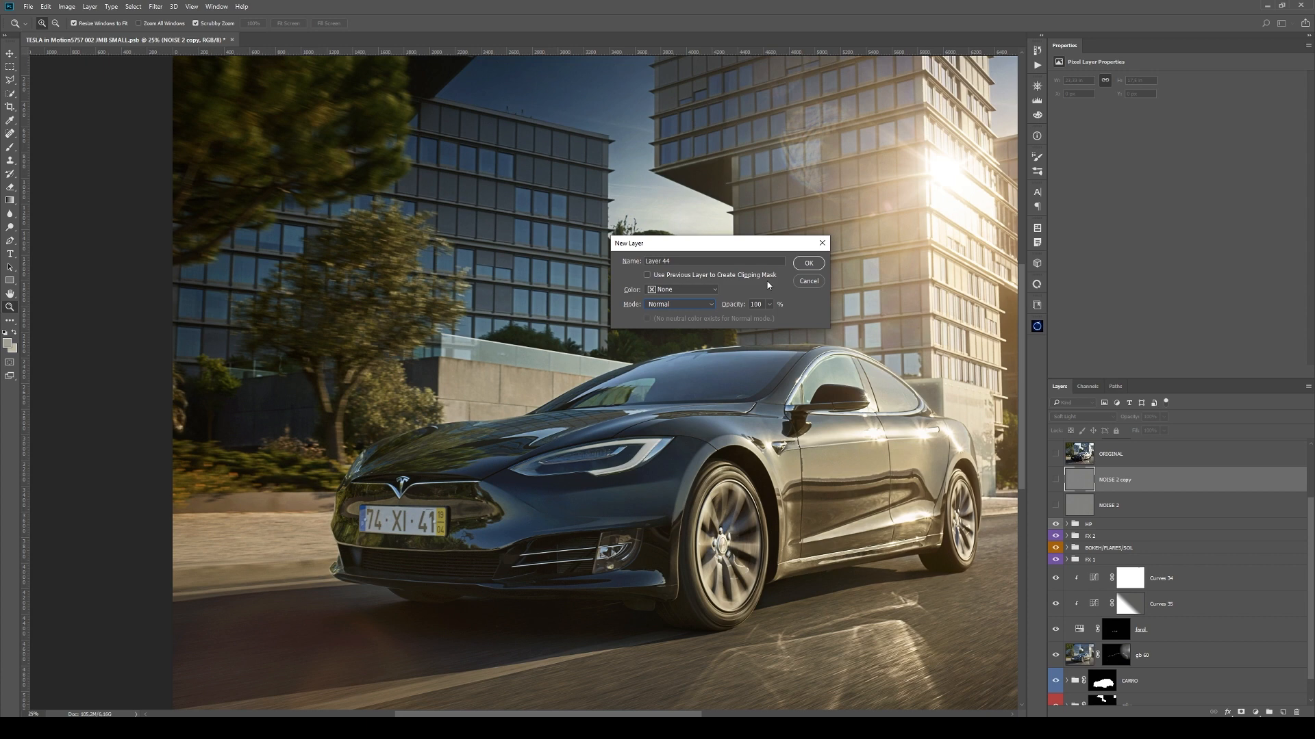
{"action": "left_click", "coordinate": [808, 281]}
- Turn on the NOISE 2 and NOISE 2 copy layers
{"action": "left_click", "coordinate": [1061, 510]}
{"action": "left_click", "coordinate": [1056, 506]}
{"action": "left_click", "coordinate": [1055, 480]}
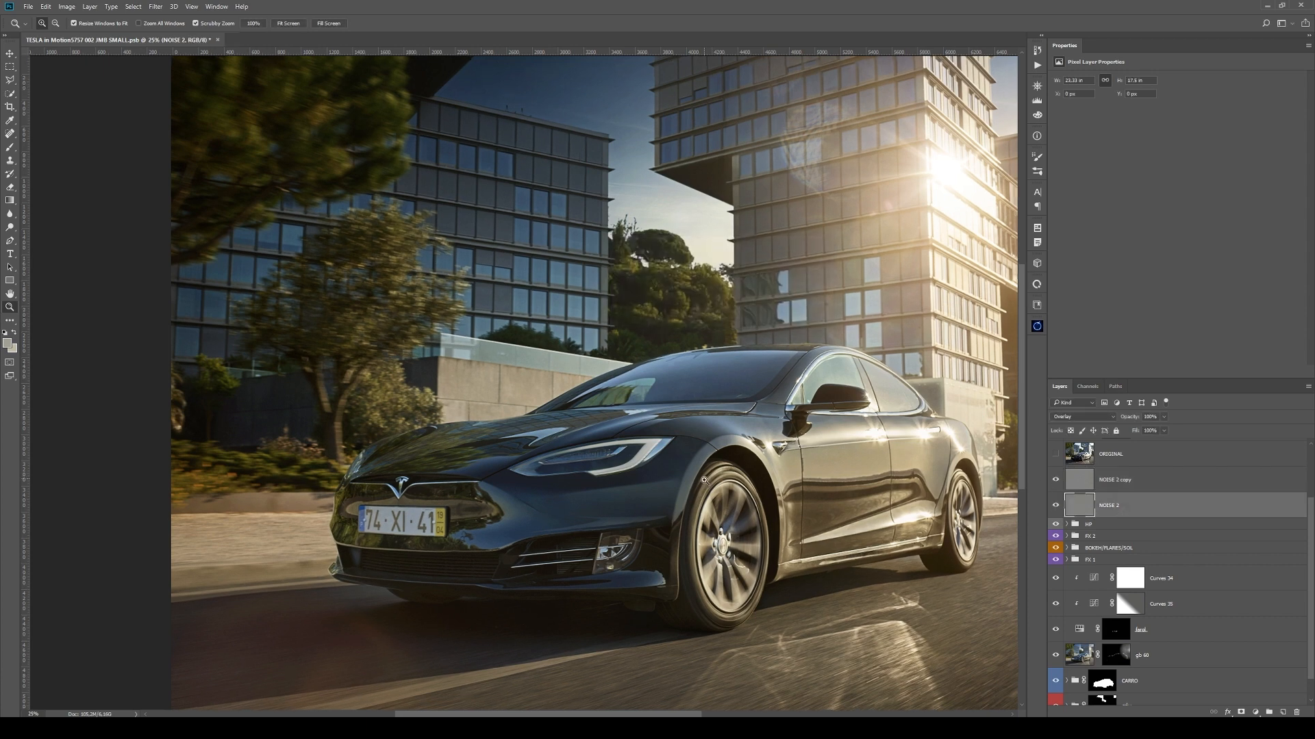
- Examine the grain on the front fender and door at 200% zoom with NOISE 2 off and on
{"action": "left_click", "coordinate": [704, 480]}
{"action": "left_click", "coordinate": [804, 452]}
{"action": "left_click", "coordinate": [804, 447]}
{"action": "left_click", "coordinate": [804, 447]}
{"action": "left_click", "coordinate": [856, 411]}
{"action": "left_click_drag", "start_coordinate": [856, 411], "coordinate": [634, 425]}
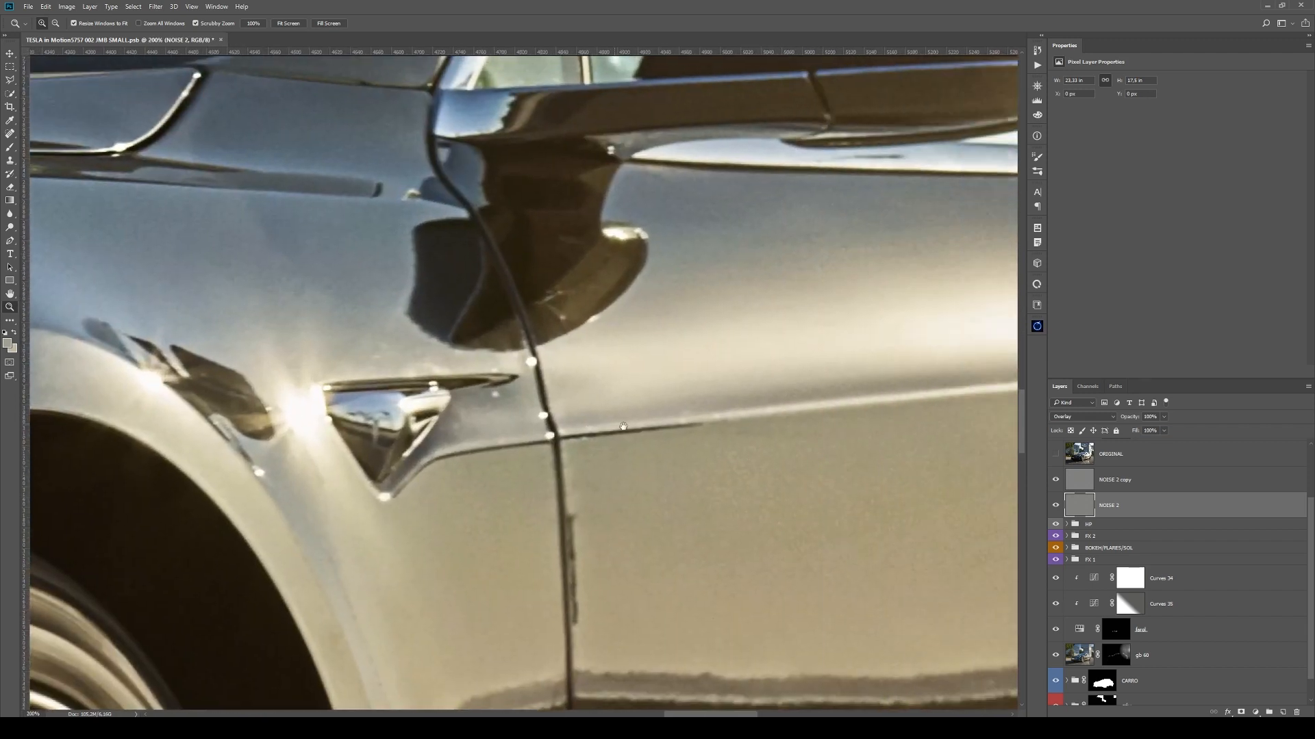
{"action": "left_click", "coordinate": [1056, 506]}
{"action": "left_click", "coordinate": [1056, 506]}
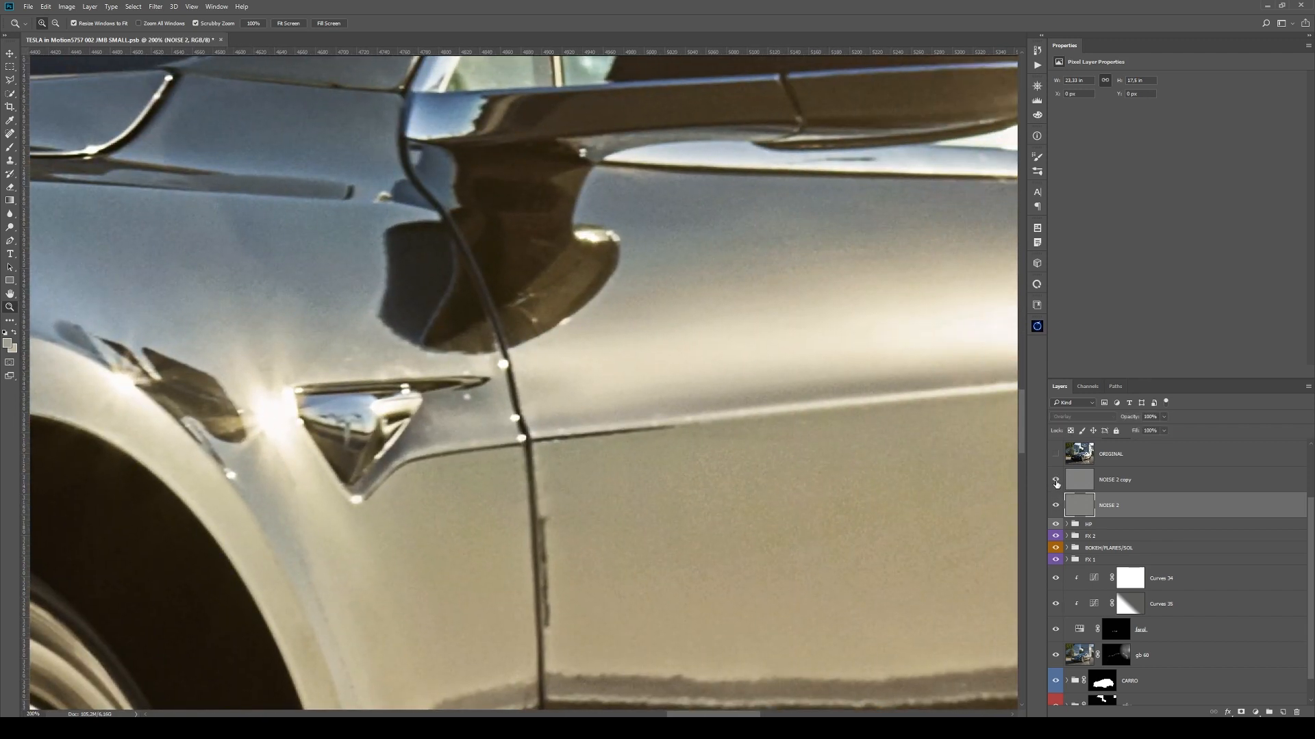
{"action": "left_click_drag", "start_coordinate": [717, 434], "coordinate": [640, 413]}
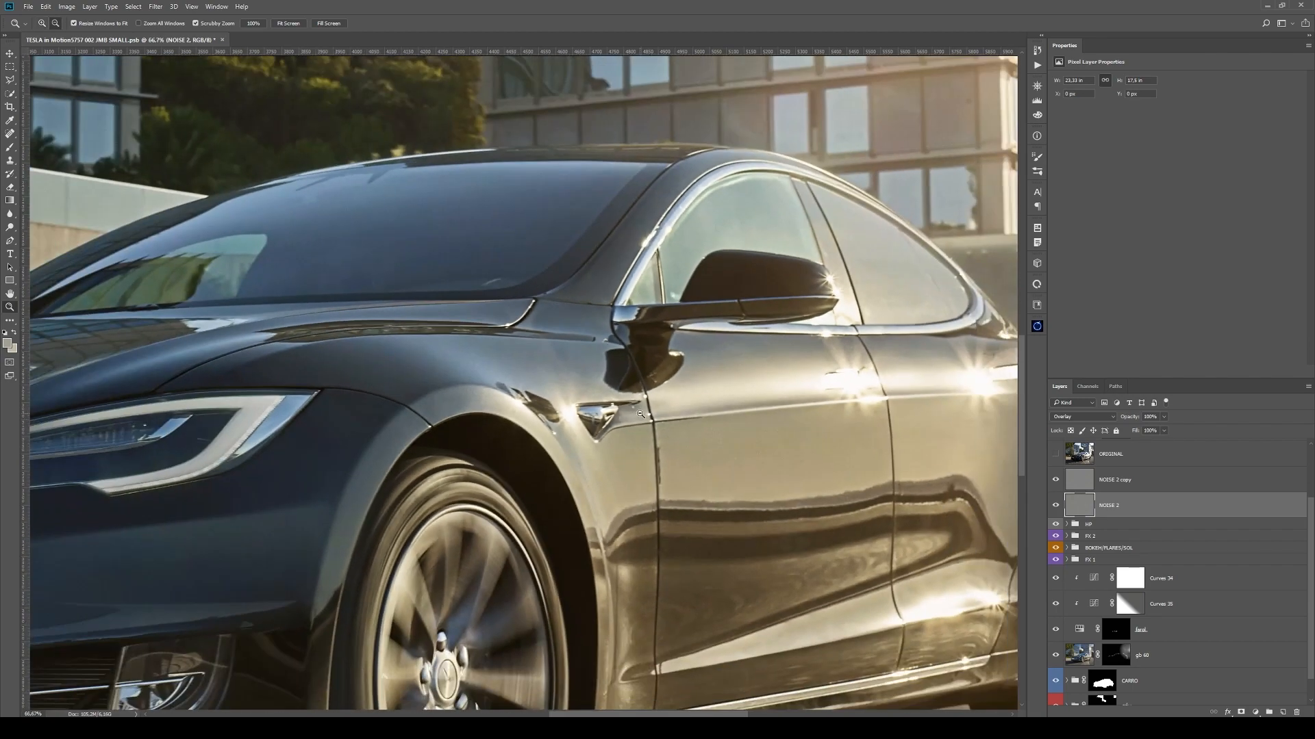
{"action": "left_click", "coordinate": [640, 414], "text": "alt"}
{"action": "left_click", "coordinate": [640, 414], "text": "alt"}
{"action": "left_click", "coordinate": [640, 414], "text": "alt"}
{"action": "left_click", "coordinate": [640, 413], "text": "alt"}
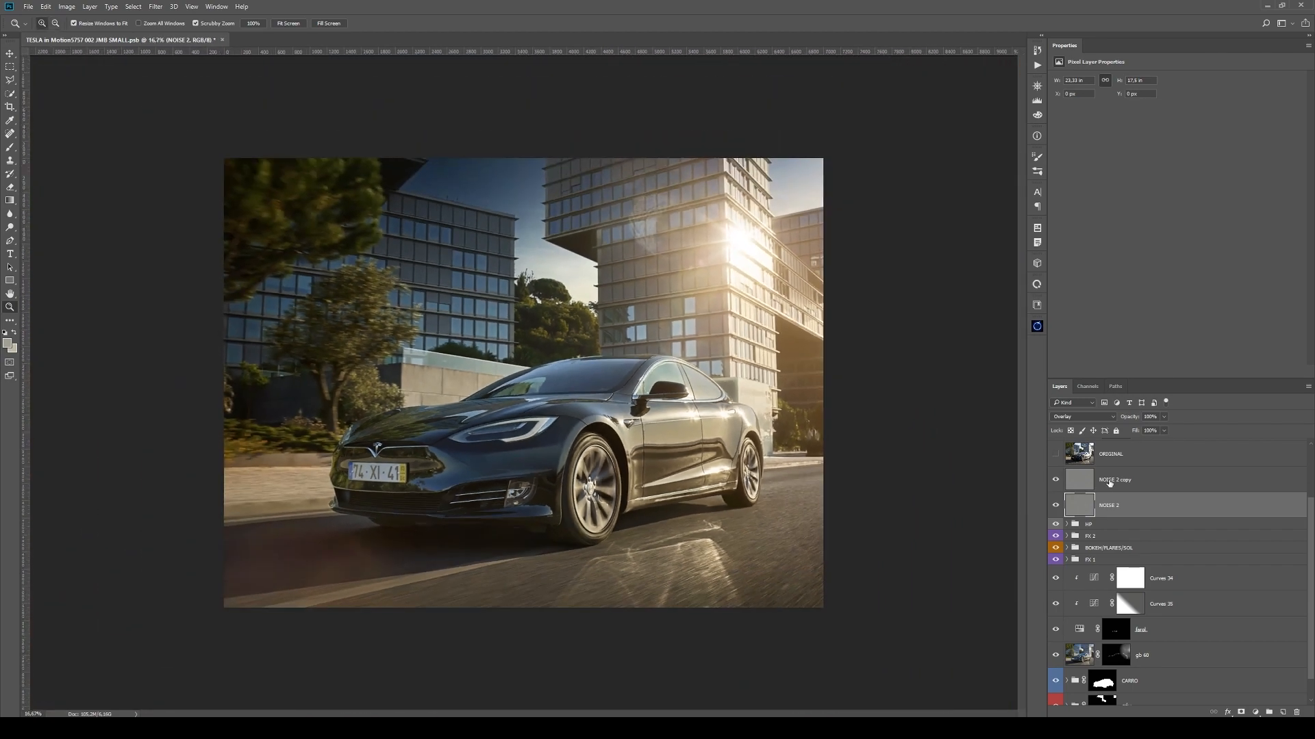
- Review the NOISE 2 copy and NOISE 2 layers' blending settings and check the grain on the car at several zoom levels
{"action": "left_click", "coordinate": [1111, 483]}
{"action": "left_click", "coordinate": [1113, 499]}
{"action": "left_click", "coordinate": [555, 466]}
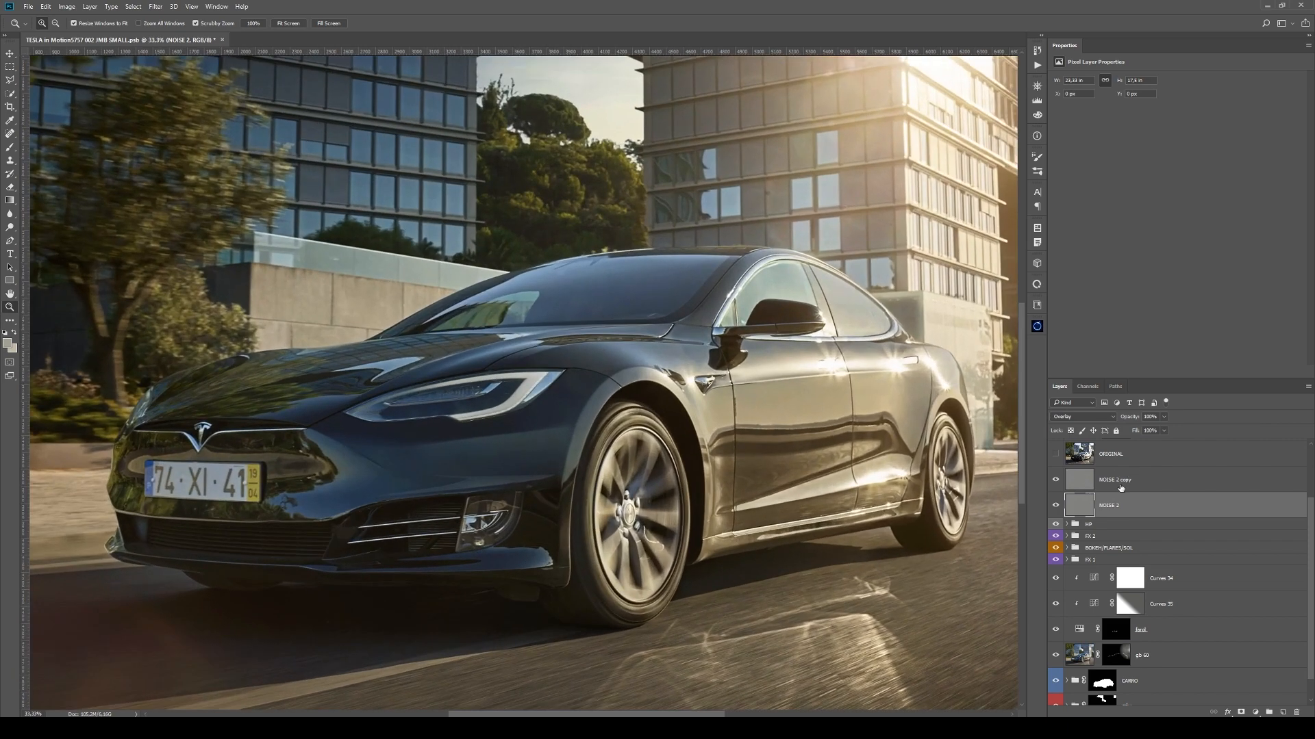
{"action": "left_click", "coordinate": [534, 404]}
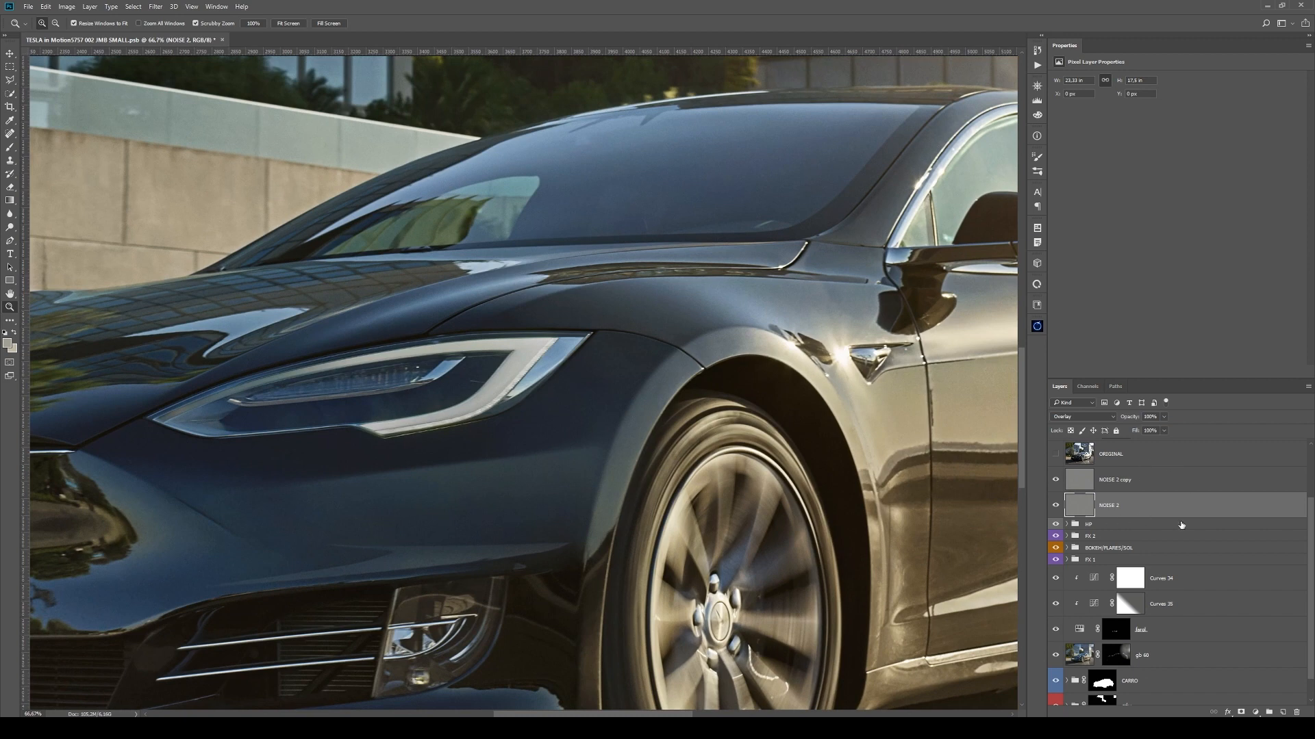
{"action": "left_click", "coordinate": [671, 387], "text": "alt"}
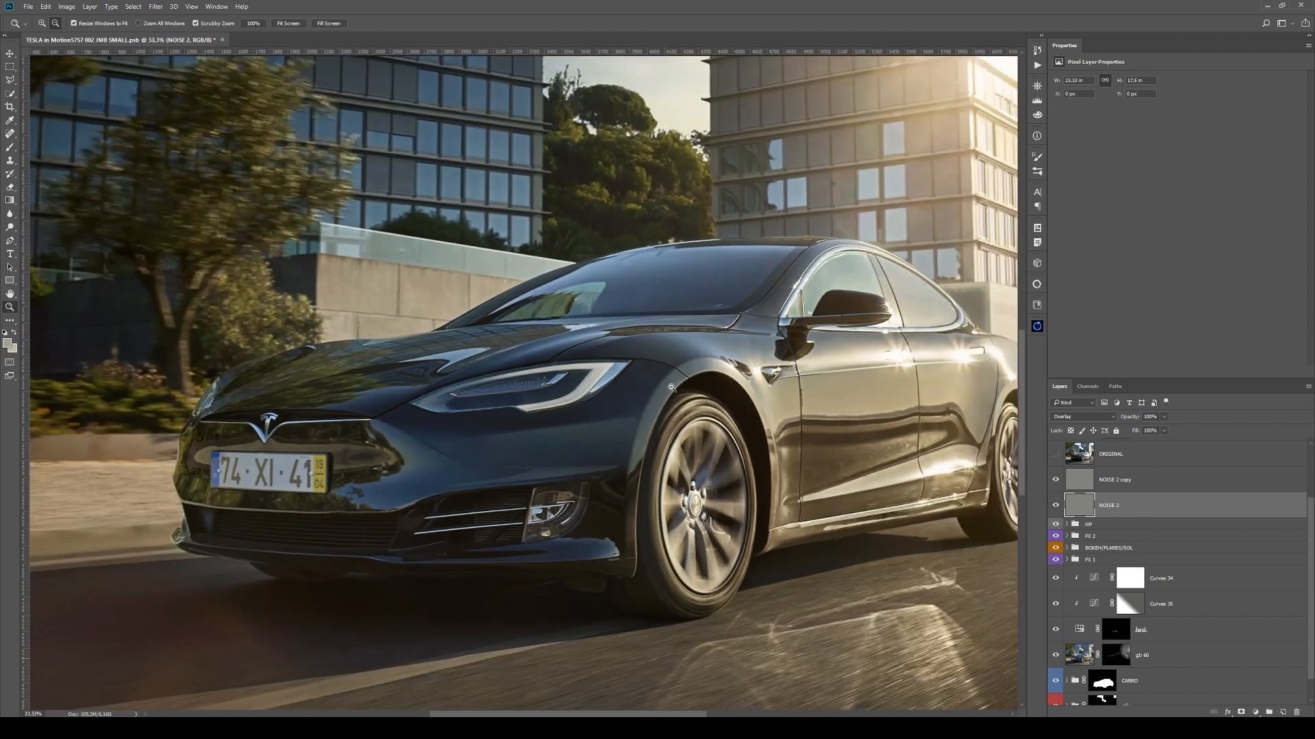
{"action": "left_click", "coordinate": [671, 388], "text": "alt"}
{"action": "key", "text": "ctrl+minus"}
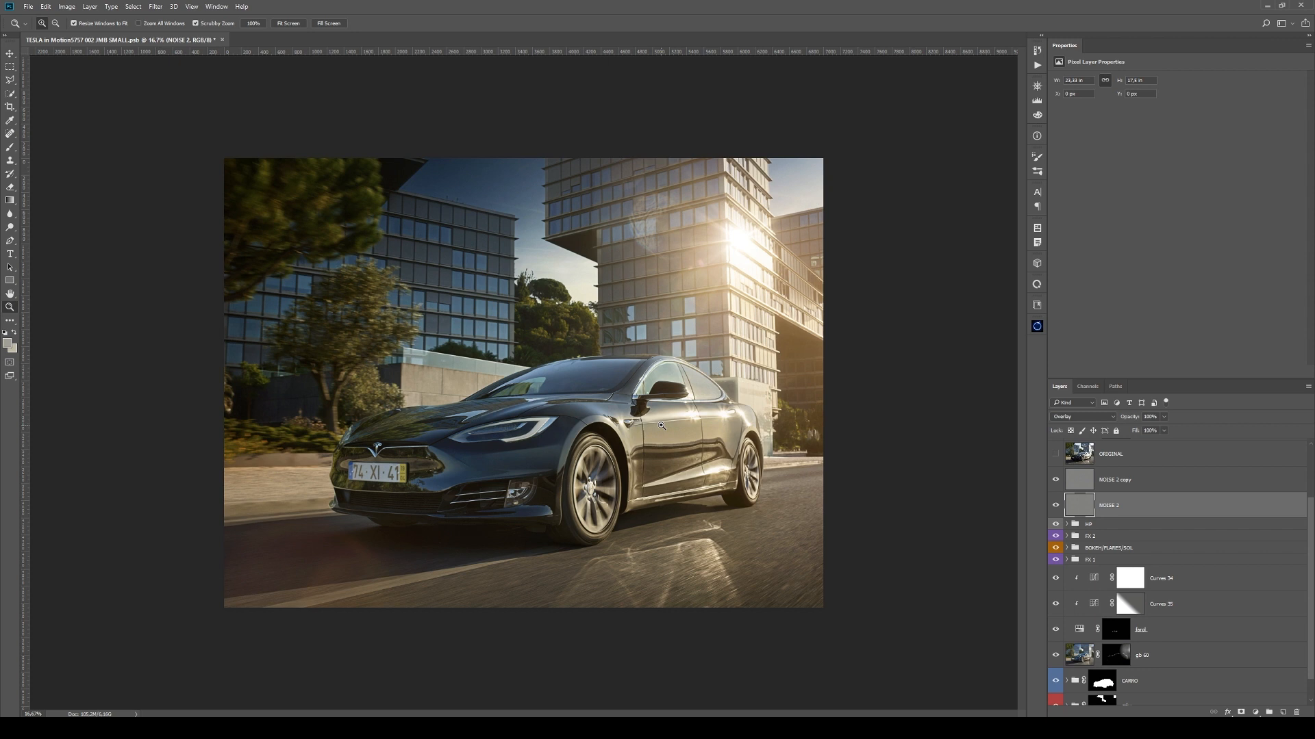
- Compare the finished composite with the unedited photo by showing and hiding the ORIGINAL layer, leaving it hidden
{"action": "scroll", "coordinate": [1156, 524], "scroll_direction": "up", "scroll_amount": 2}
{"action": "left_click", "coordinate": [1136, 510]}
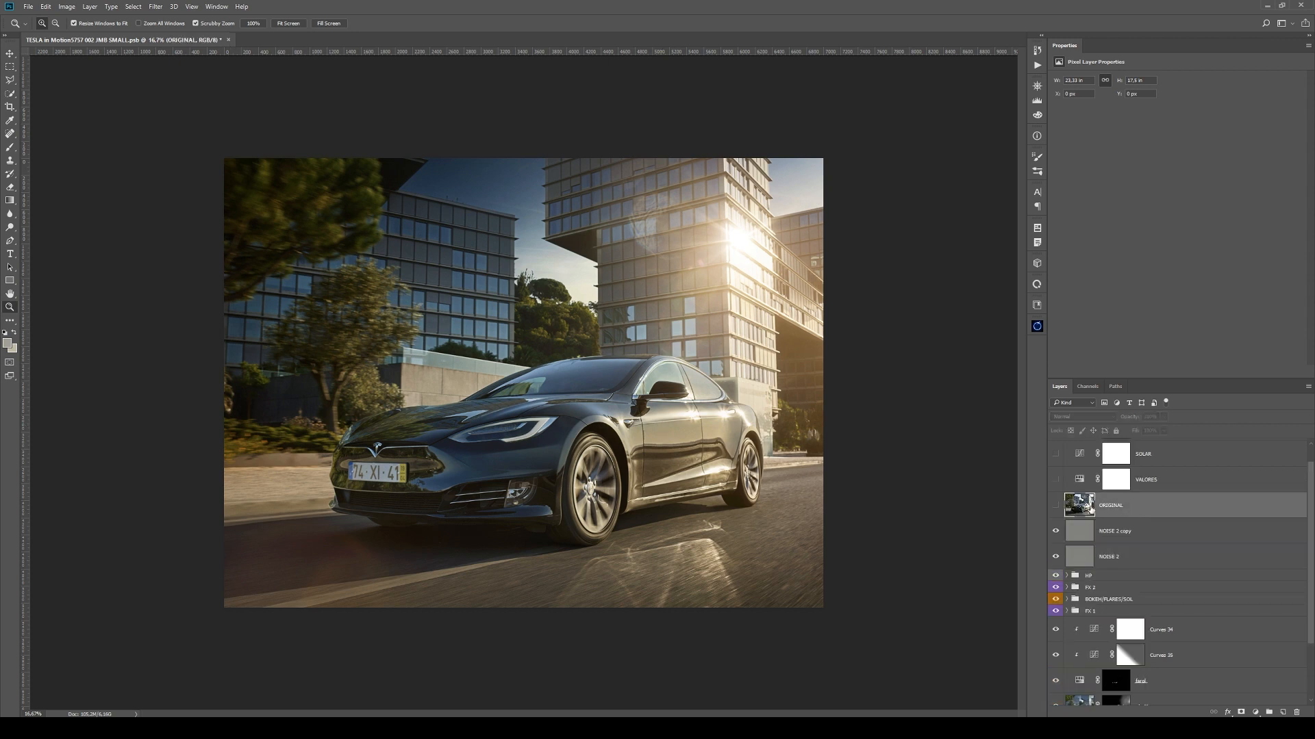
{"action": "left_click", "coordinate": [1055, 506]}
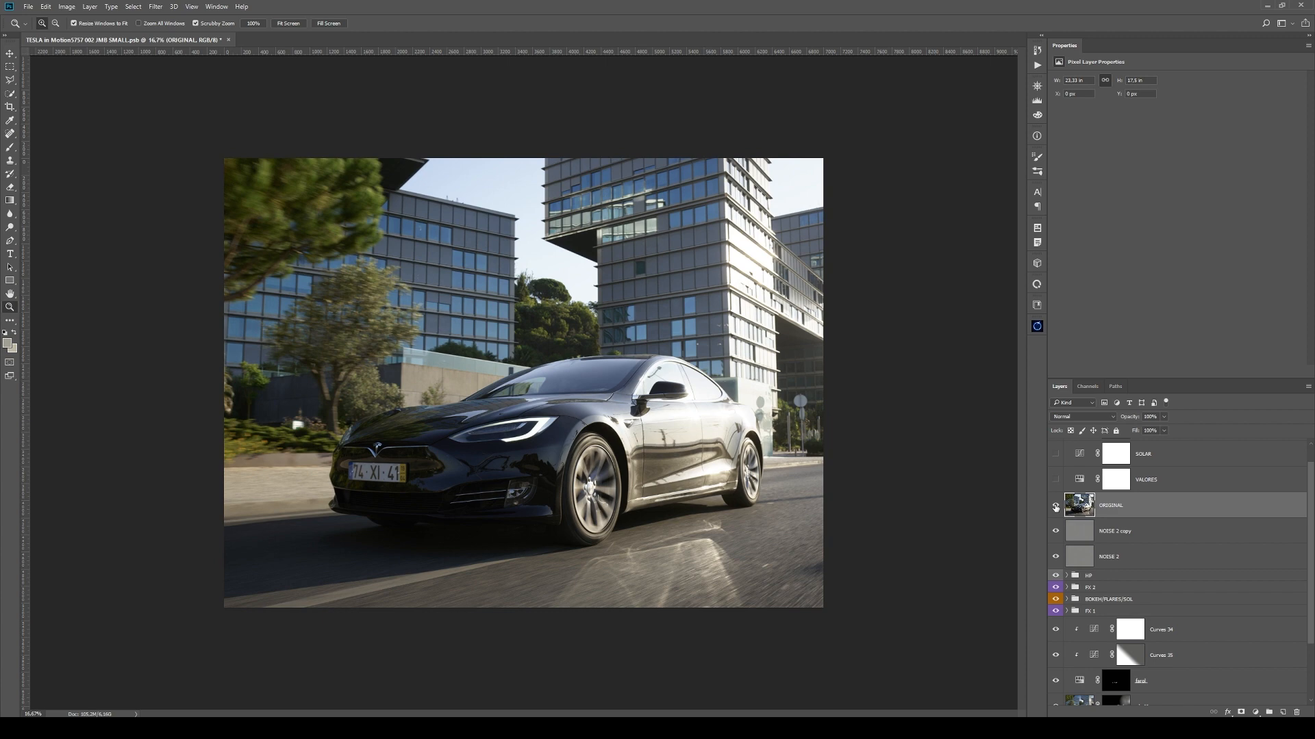
{"action": "left_click", "coordinate": [1056, 506]}
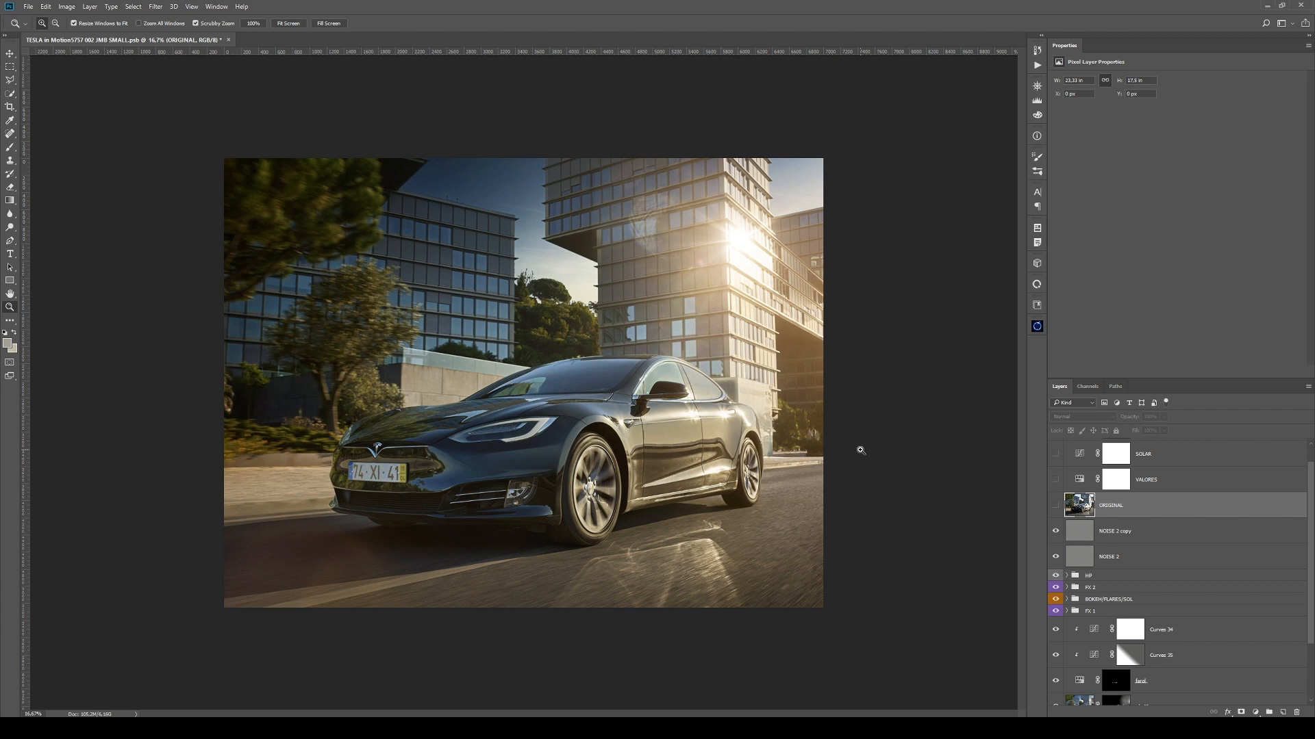
{"action": "left_click", "coordinate": [1055, 507]}
{"action": "left_click", "coordinate": [1055, 507]}
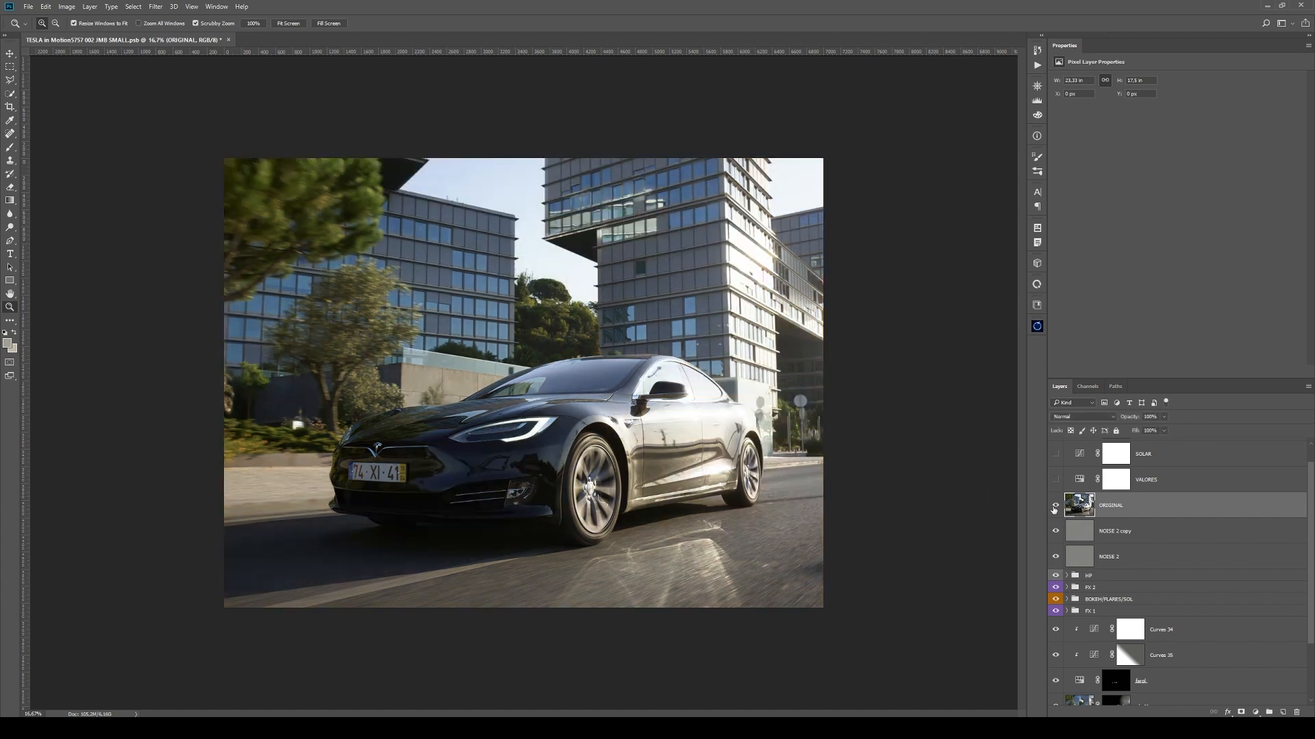
{"action": "left_click", "coordinate": [1056, 507]}
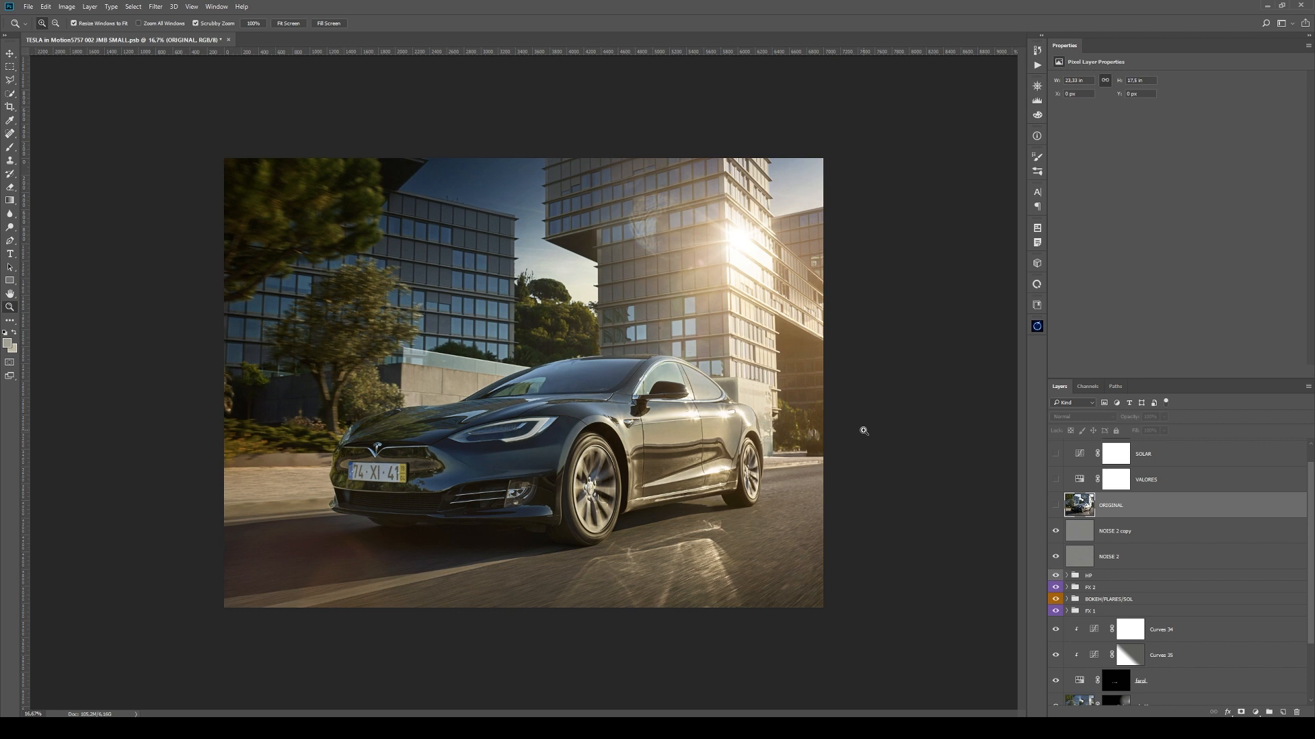